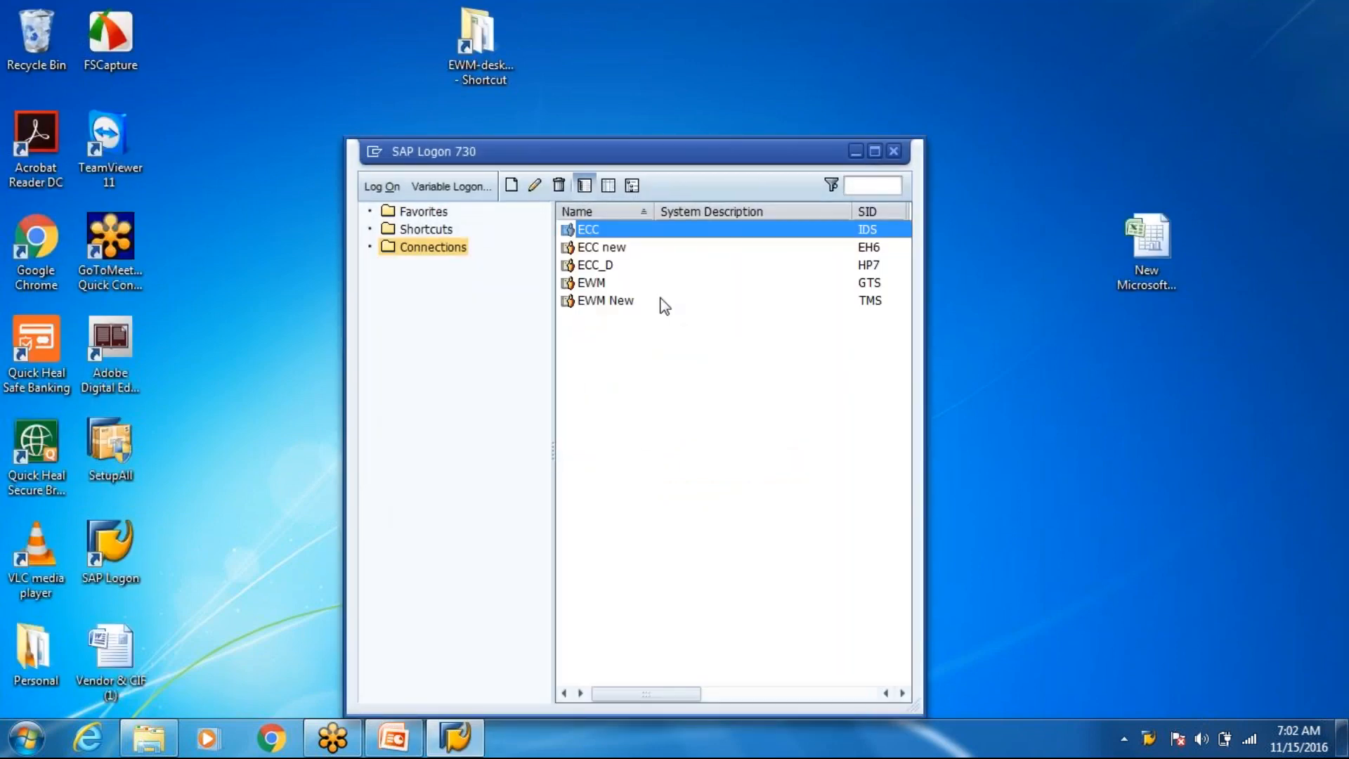
# - Open the EWM New connection and enter client 400 and the user trainer on the logon screen
pyautogui.click(664, 302)
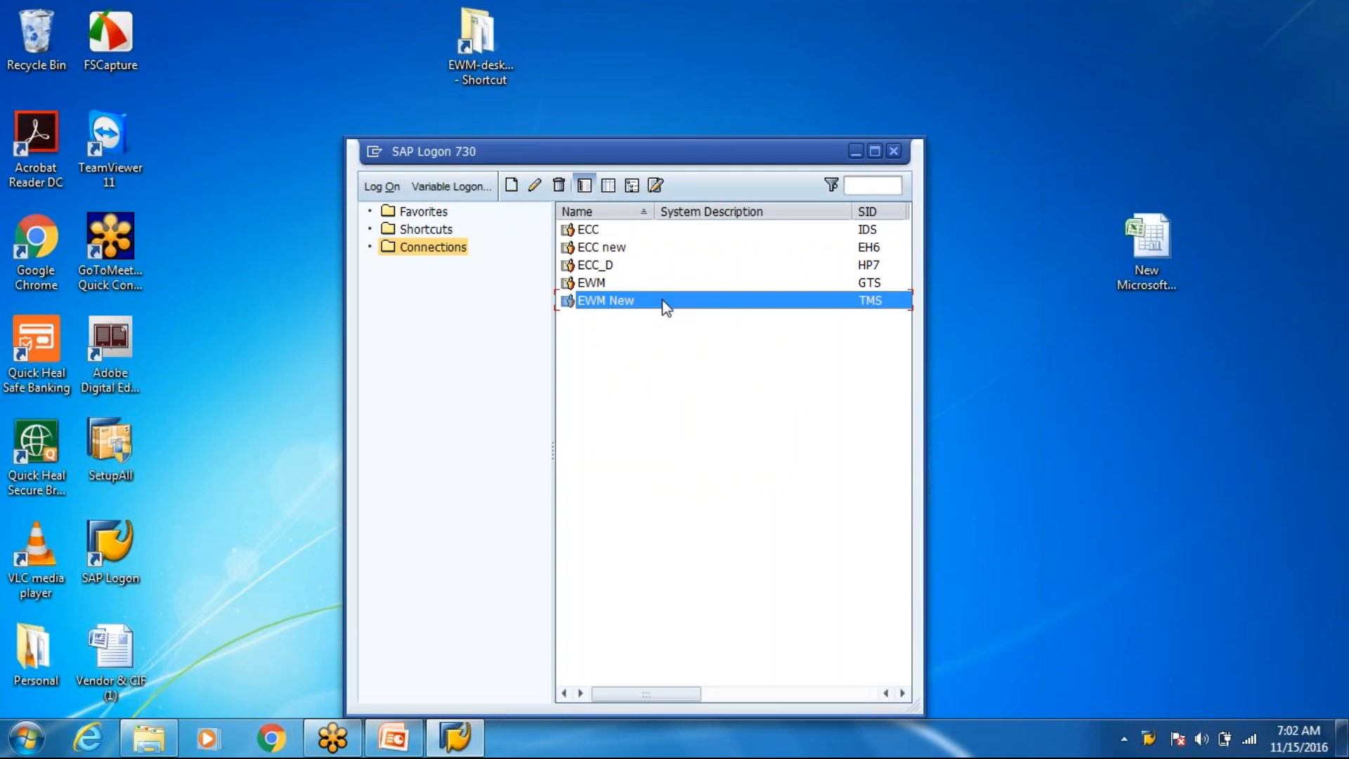
pyautogui.doubleClick(663, 301)
pyautogui.hotkey('shift', 'Tab')
pyautogui.write('400')
pyautogui.press('Return')
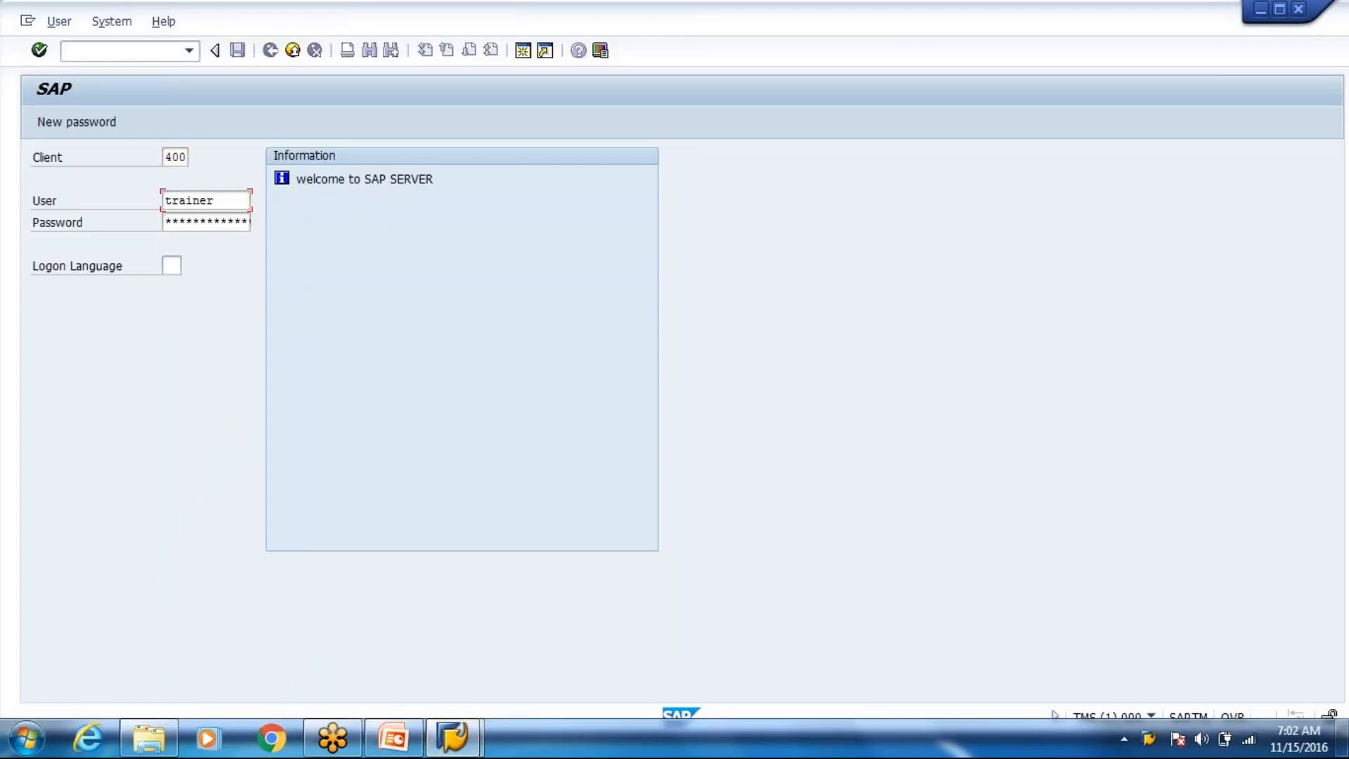
# - Try to log on to client 400 by entering the account password
pyautogui.press('Tab')
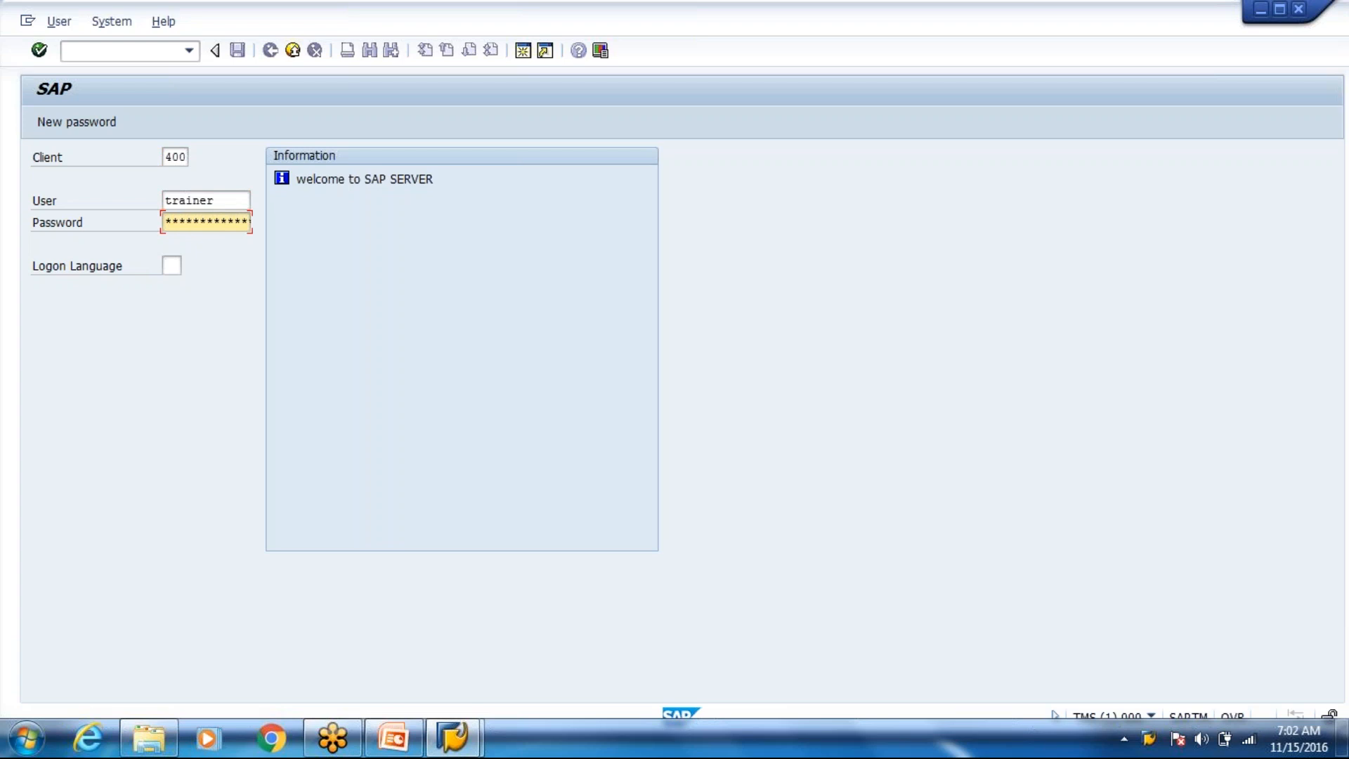
pyautogui.press('BackSpace')
pyautogui.press('BackSpace')
pyautogui.press('Right')
pyautogui.press('Right')
pyautogui.press('Right')
pyautogui.press('Right')
pyautogui.press('Right')
pyautogui.press('Right')
pyautogui.press('Right')
pyautogui.press('Right')
pyautogui.press('Right')
pyautogui.press('Right')
pyautogui.press('Return')
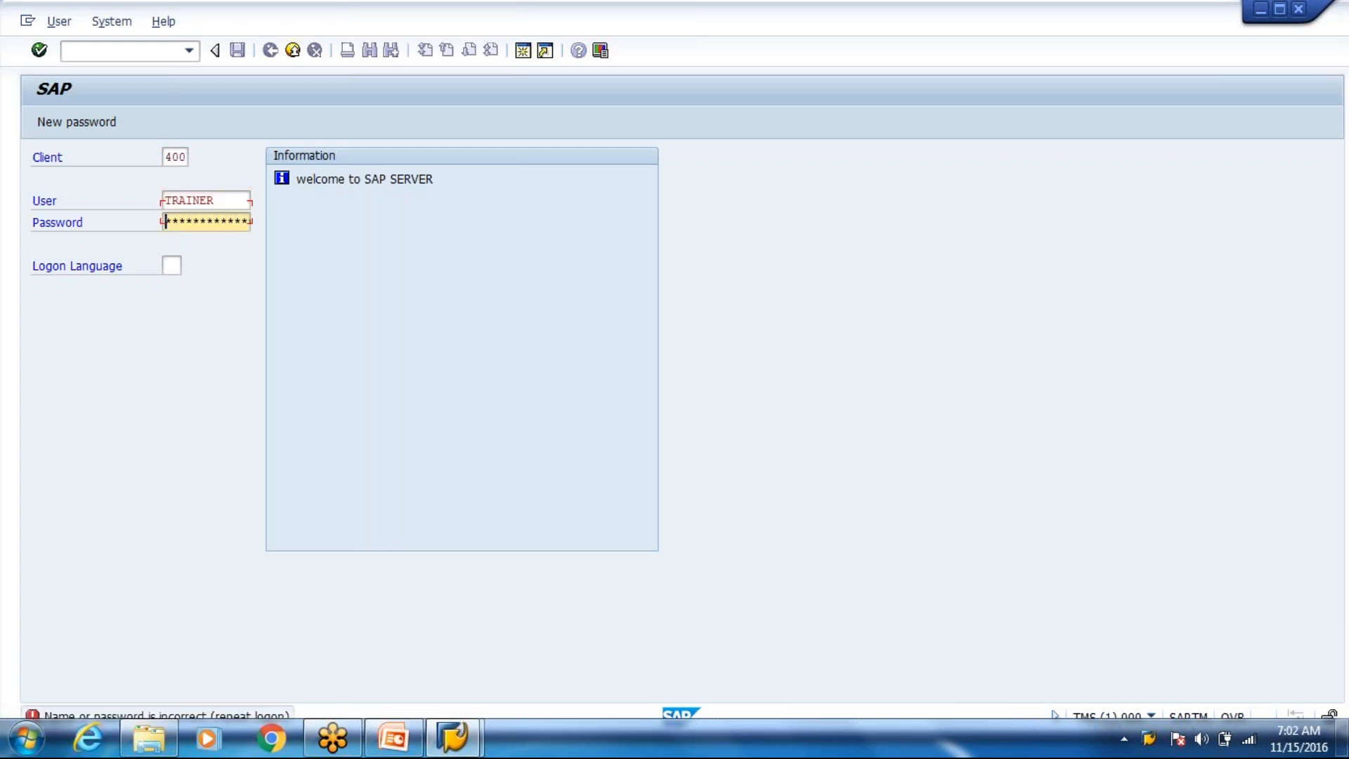
# - Re-enter the account password, log on to the EWM system and dismiss the information message
pyautogui.press('Right')
pyautogui.press('Right')
pyautogui.press('Right')
pyautogui.press('Right')
pyautogui.press('Right')
pyautogui.press('Right')
pyautogui.press('Right')
pyautogui.press('Right')
pyautogui.press('Return')
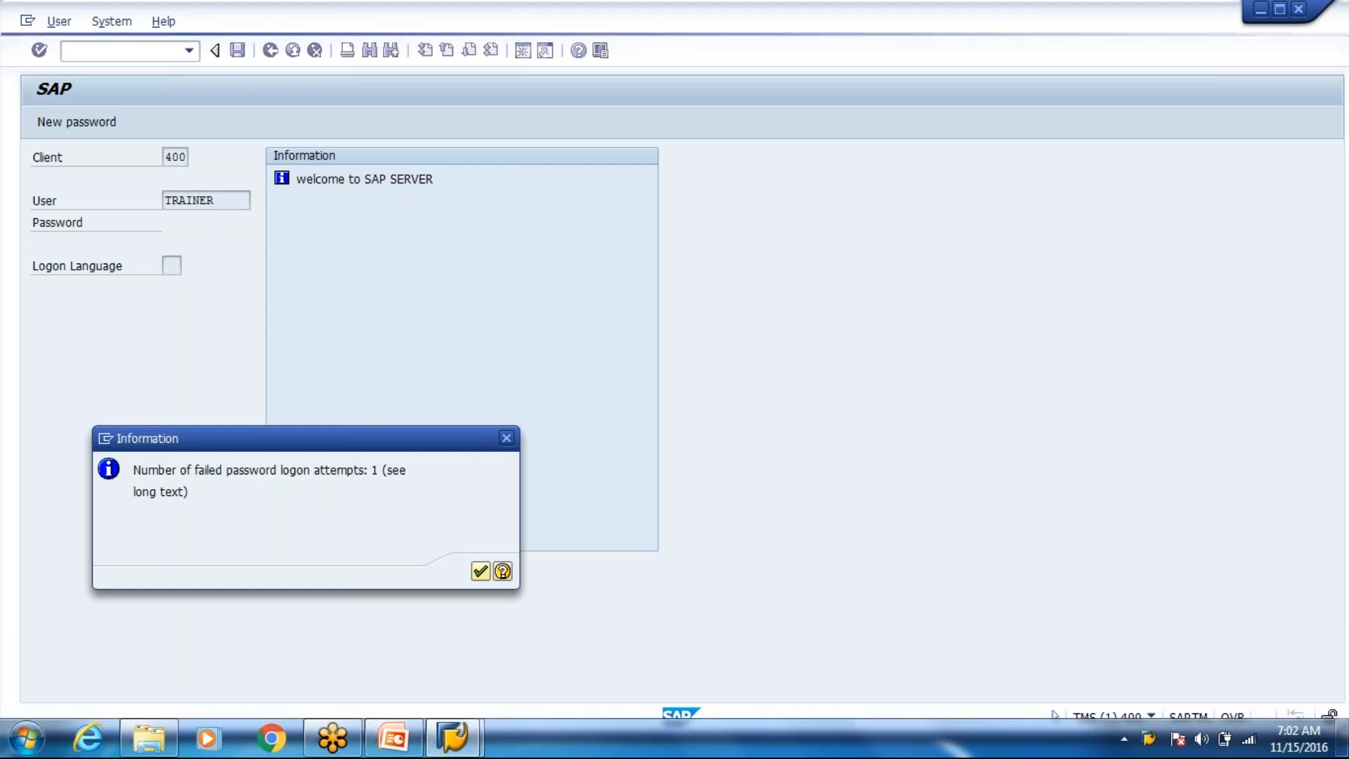
pyautogui.press('Return')
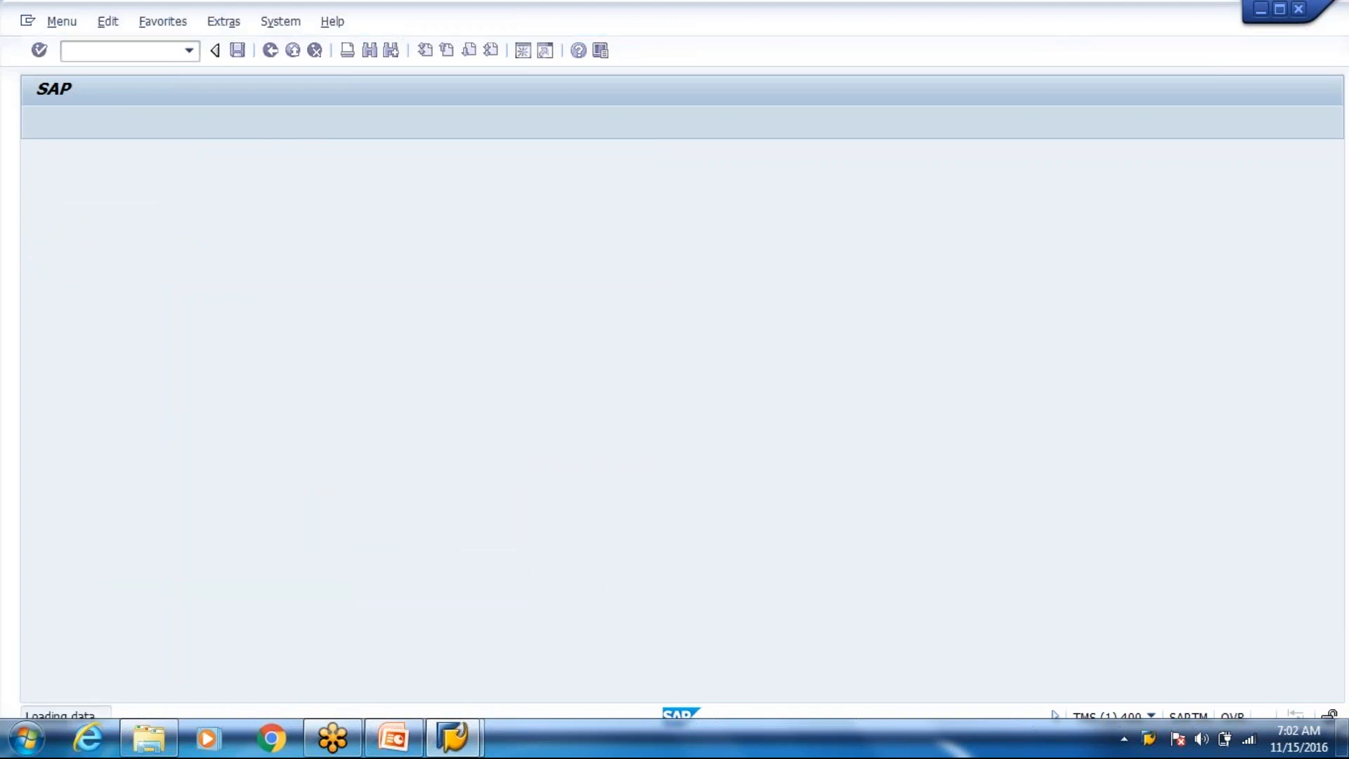
# - Open the Packaging Specification Overview with transaction /n/scwm/packspec
pyautogui.write('/n/scwm/packsp')
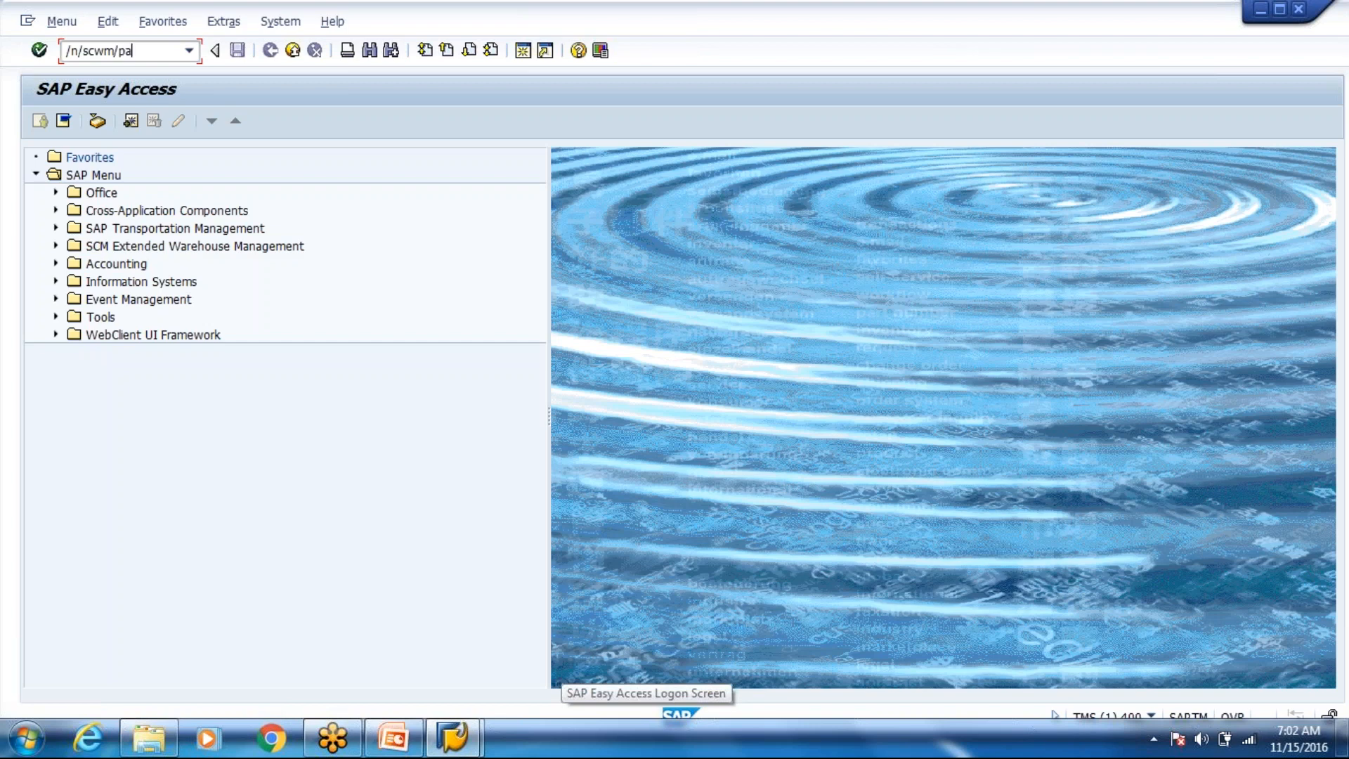
pyautogui.write('ec')
pyautogui.press('Return')
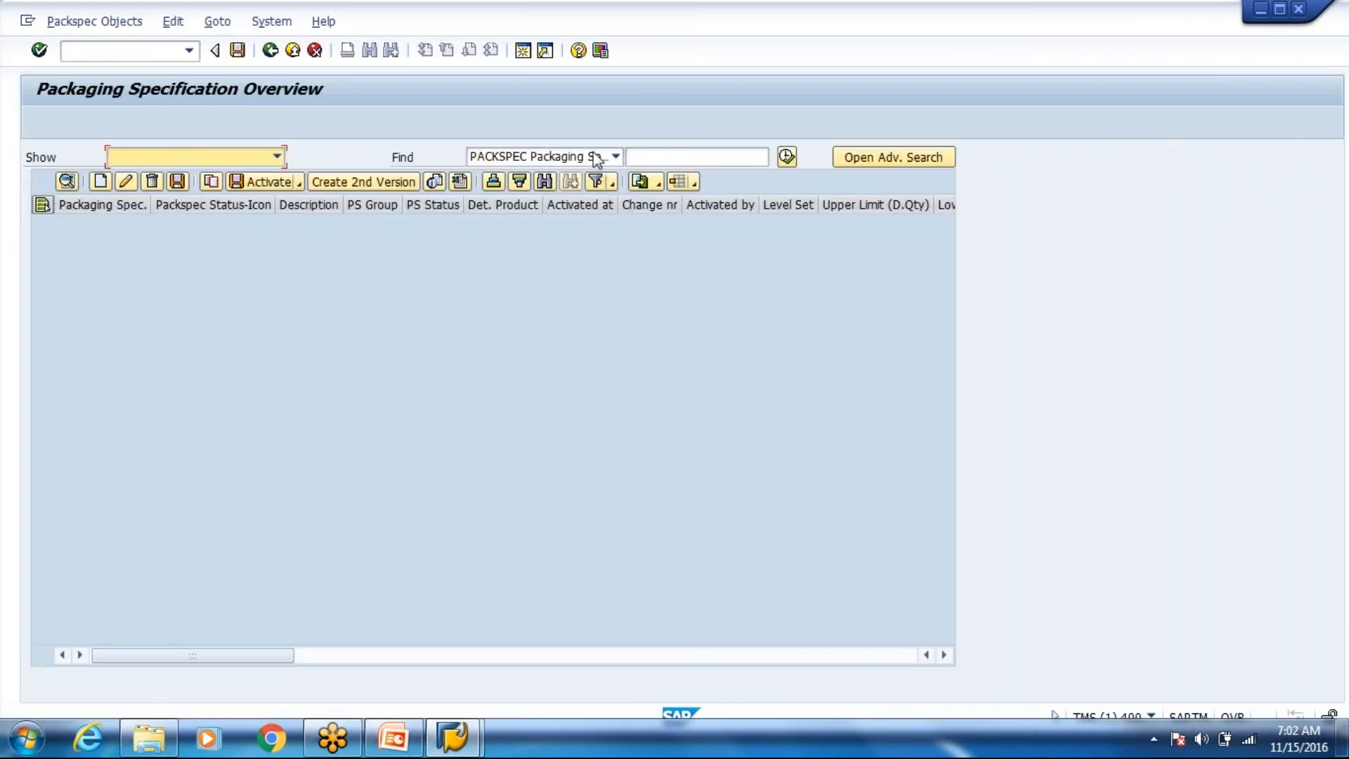
# - Find the packaging specification by MATERIAL Product M-TAB and display its details
pyautogui.click(615, 156)
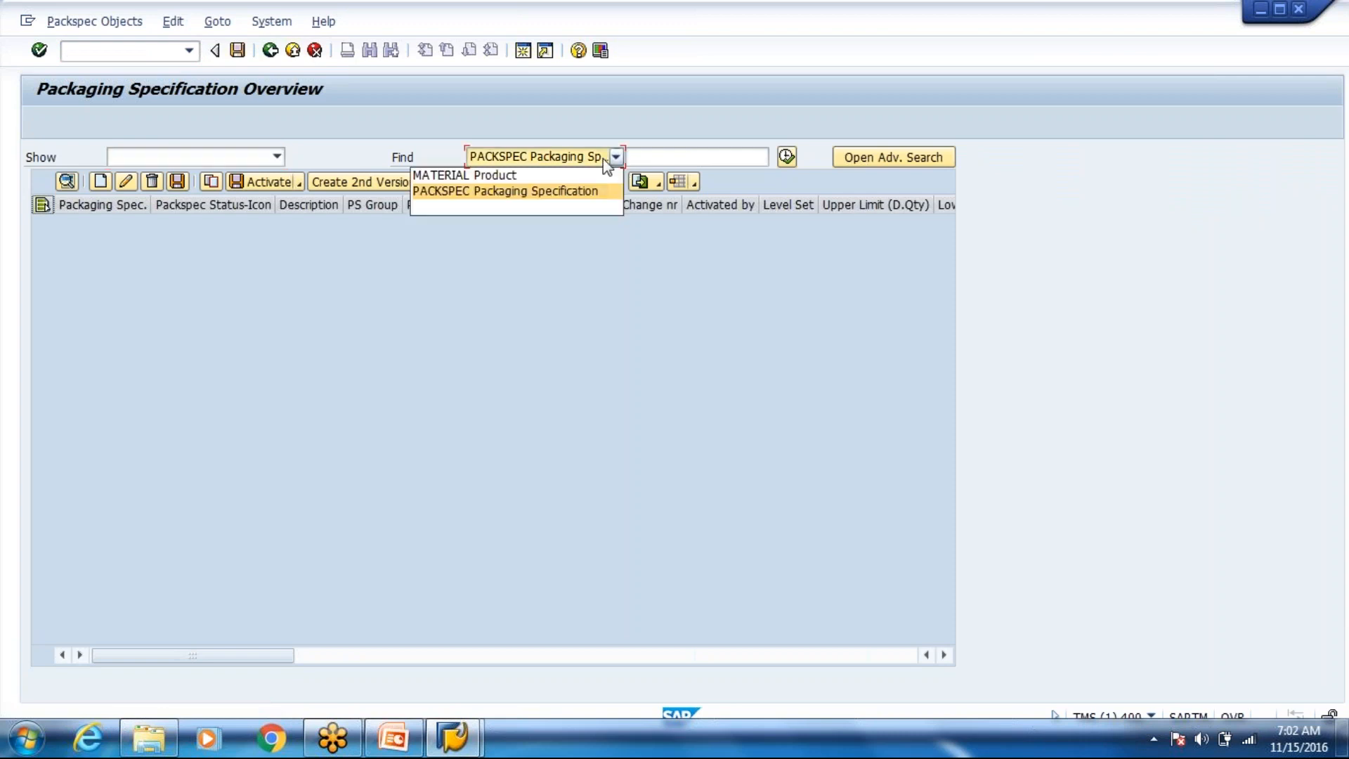
pyautogui.click(513, 175)
pyautogui.click(670, 157)
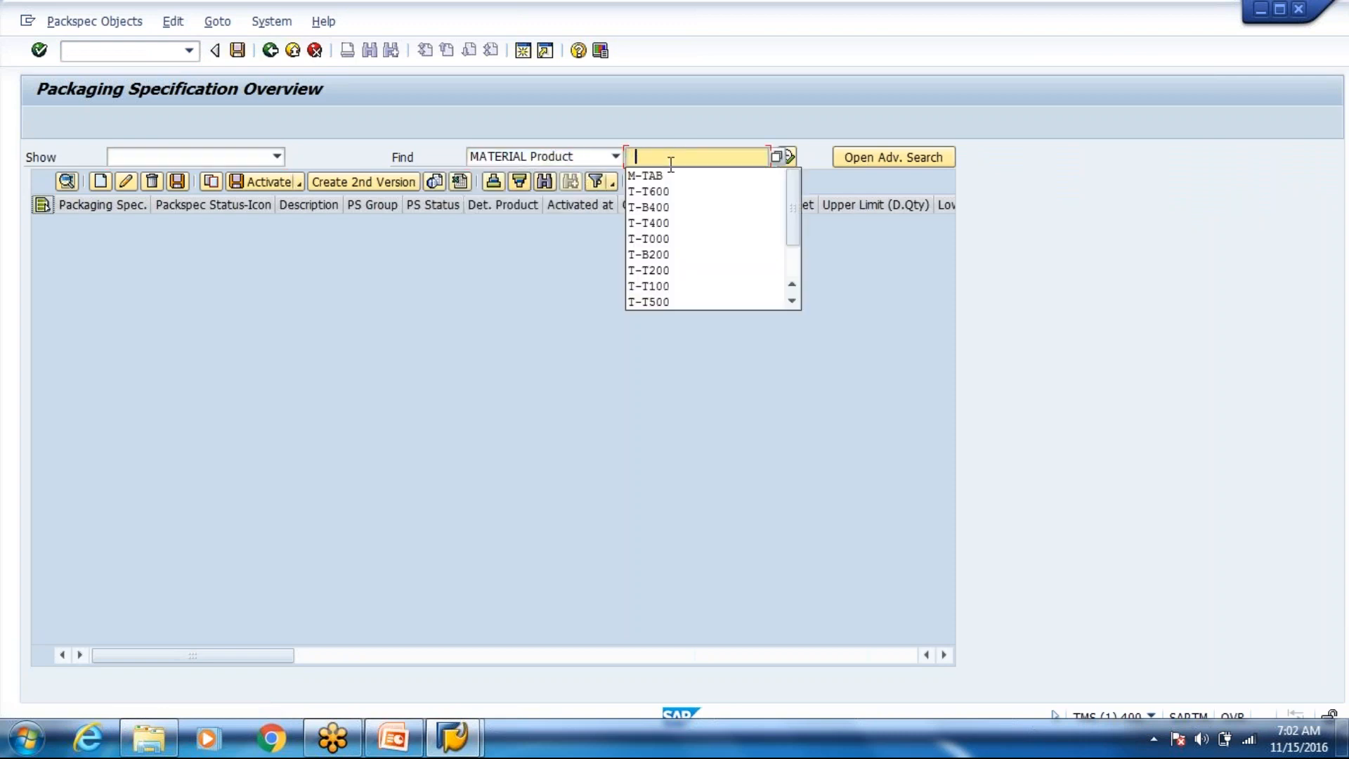
pyautogui.click(731, 175)
pyautogui.click(788, 157)
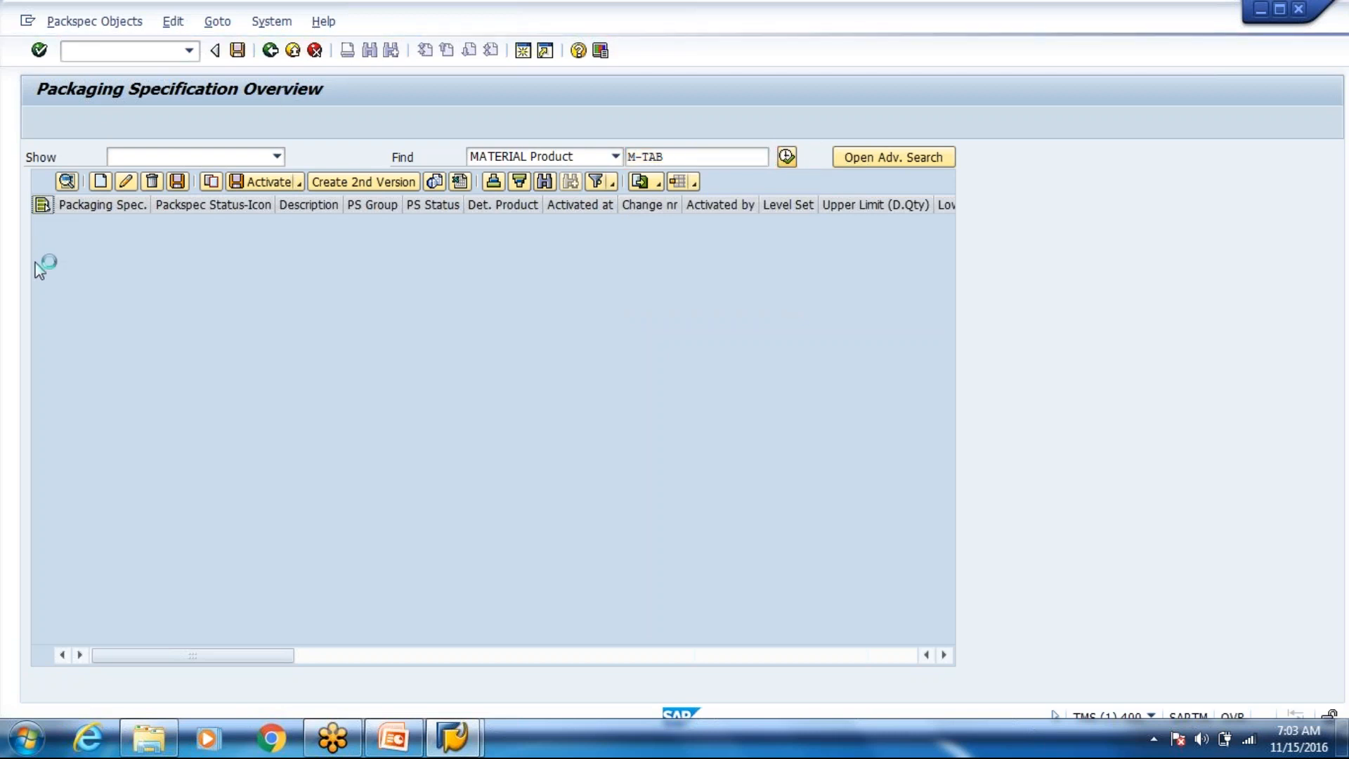
pyautogui.click(69, 181)
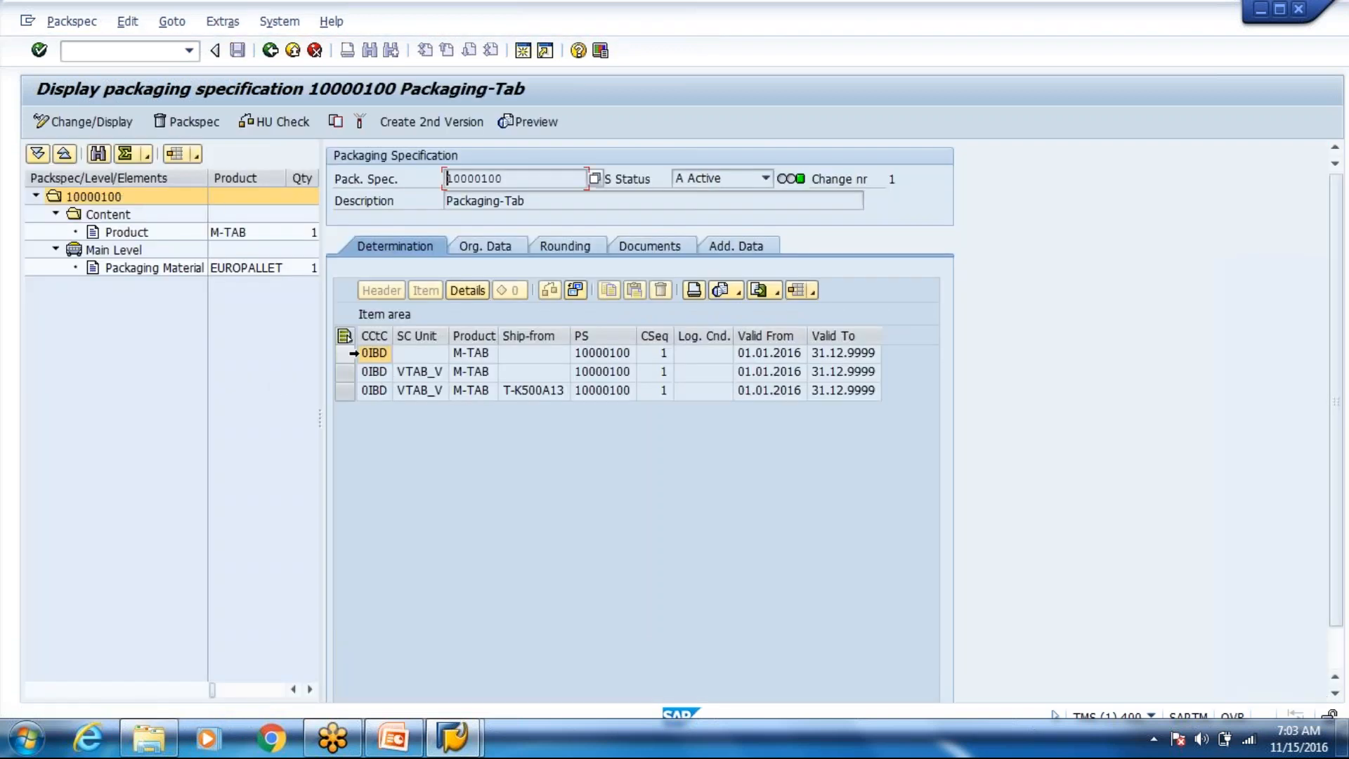
# - Examine the supply chain unit, product and ship-from combinations in the packaging specification's determination records
pyautogui.click(344, 353)
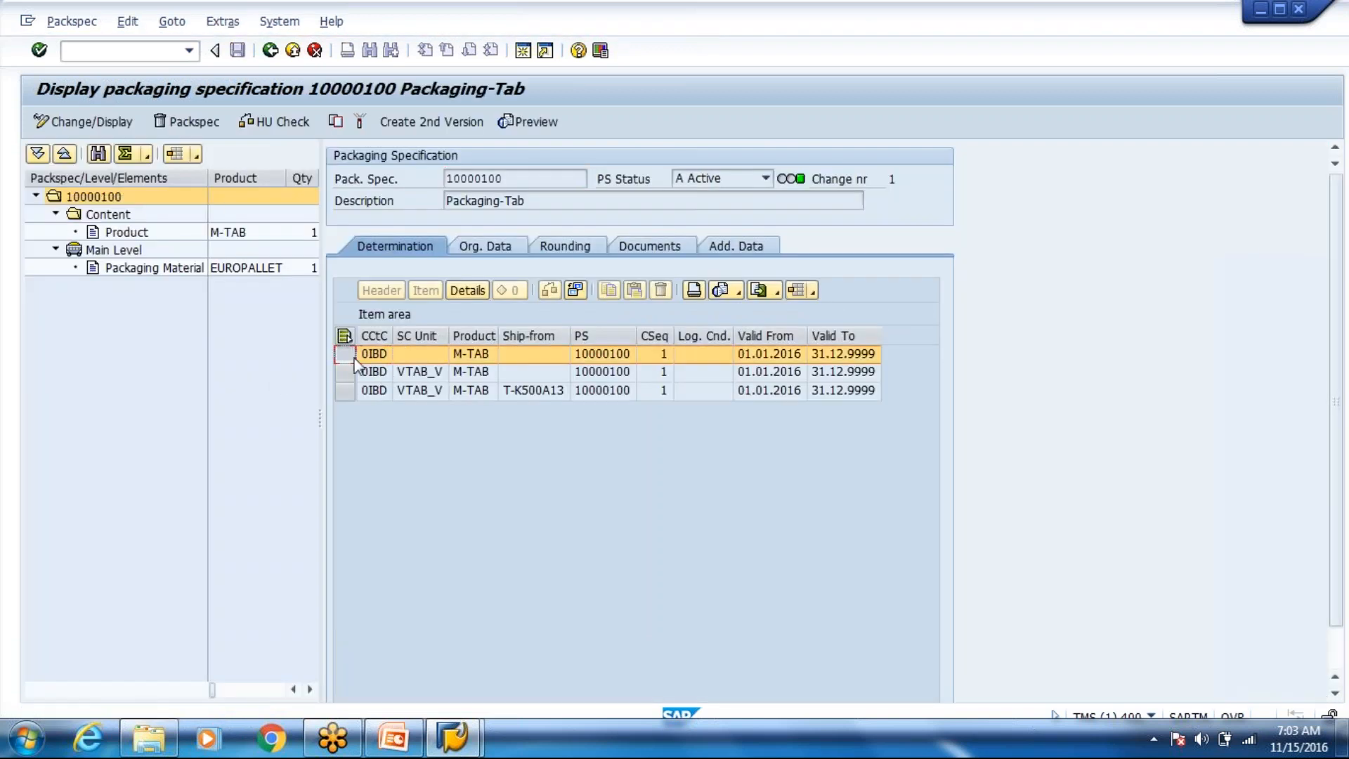
pyautogui.click(430, 356)
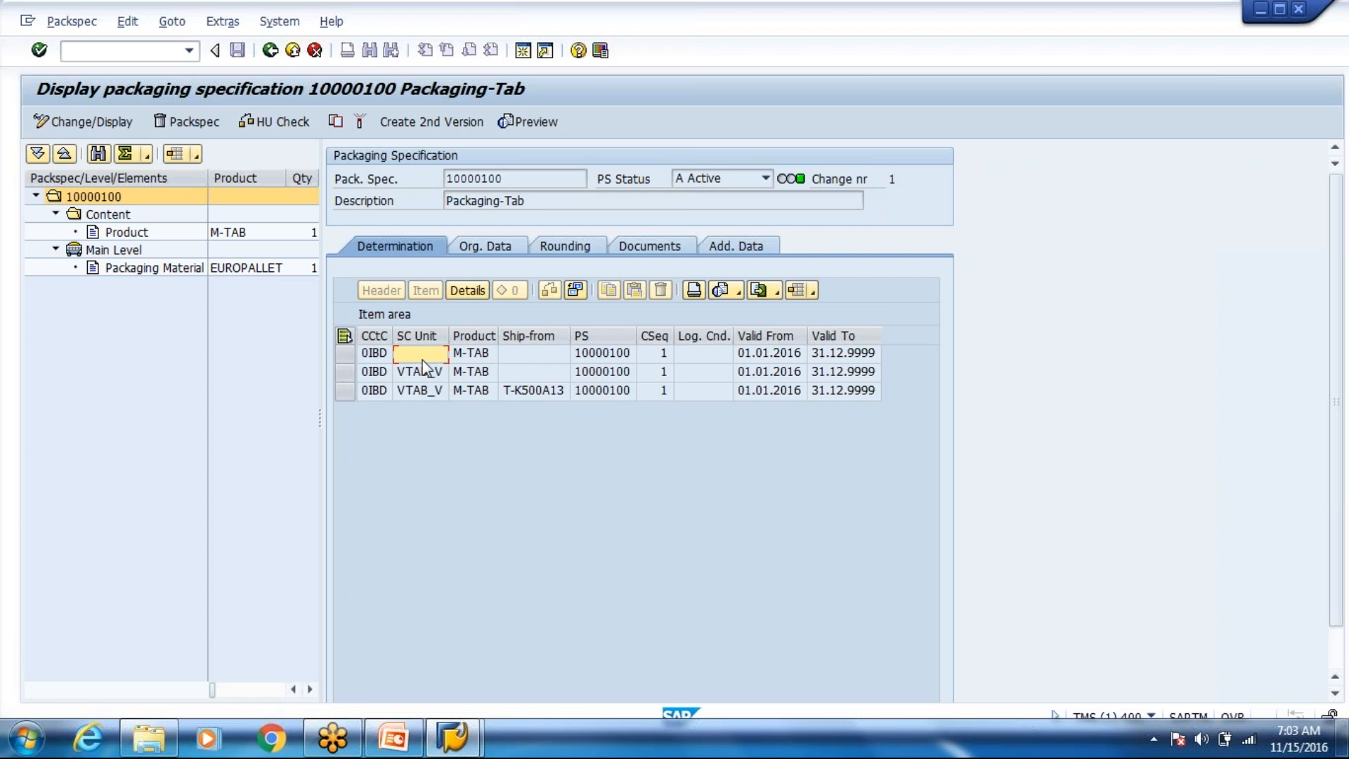
pyautogui.click(420, 378)
pyautogui.click(476, 358)
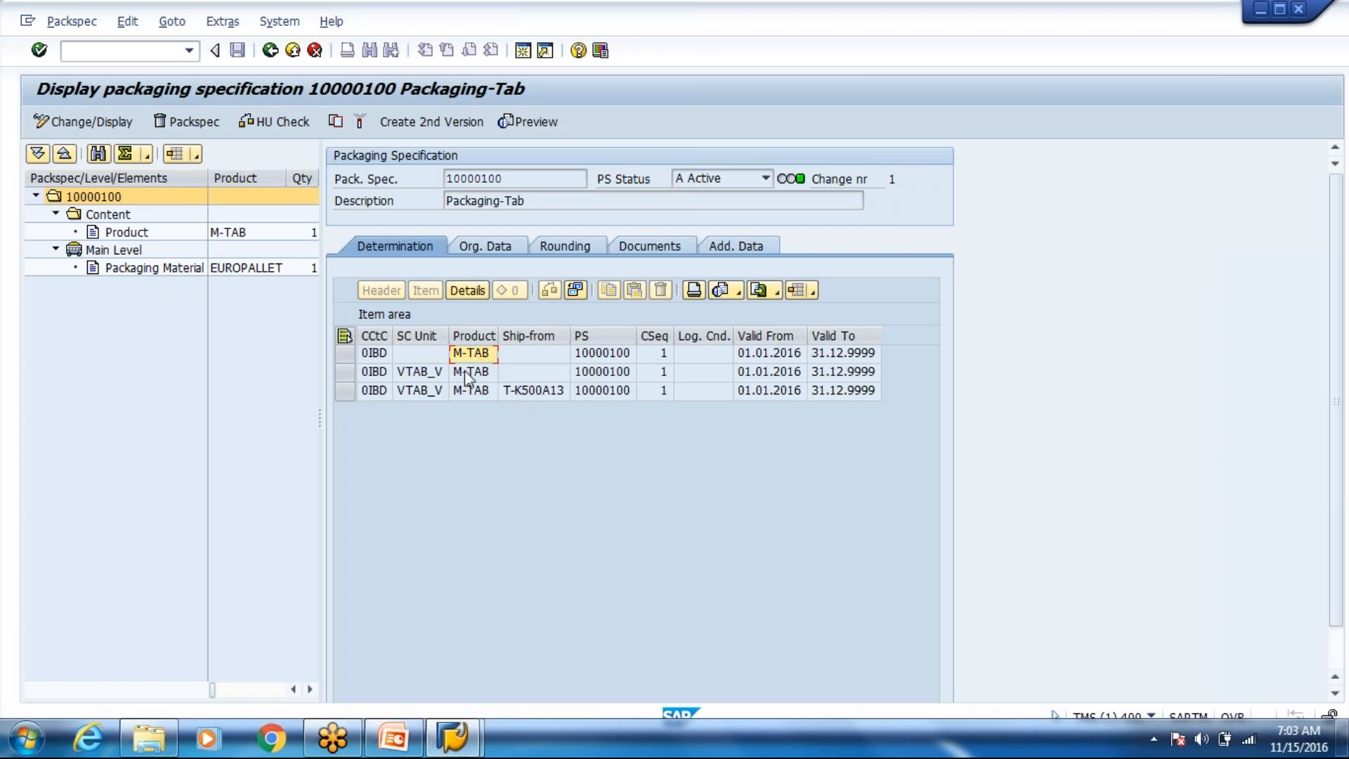
pyautogui.click(418, 373)
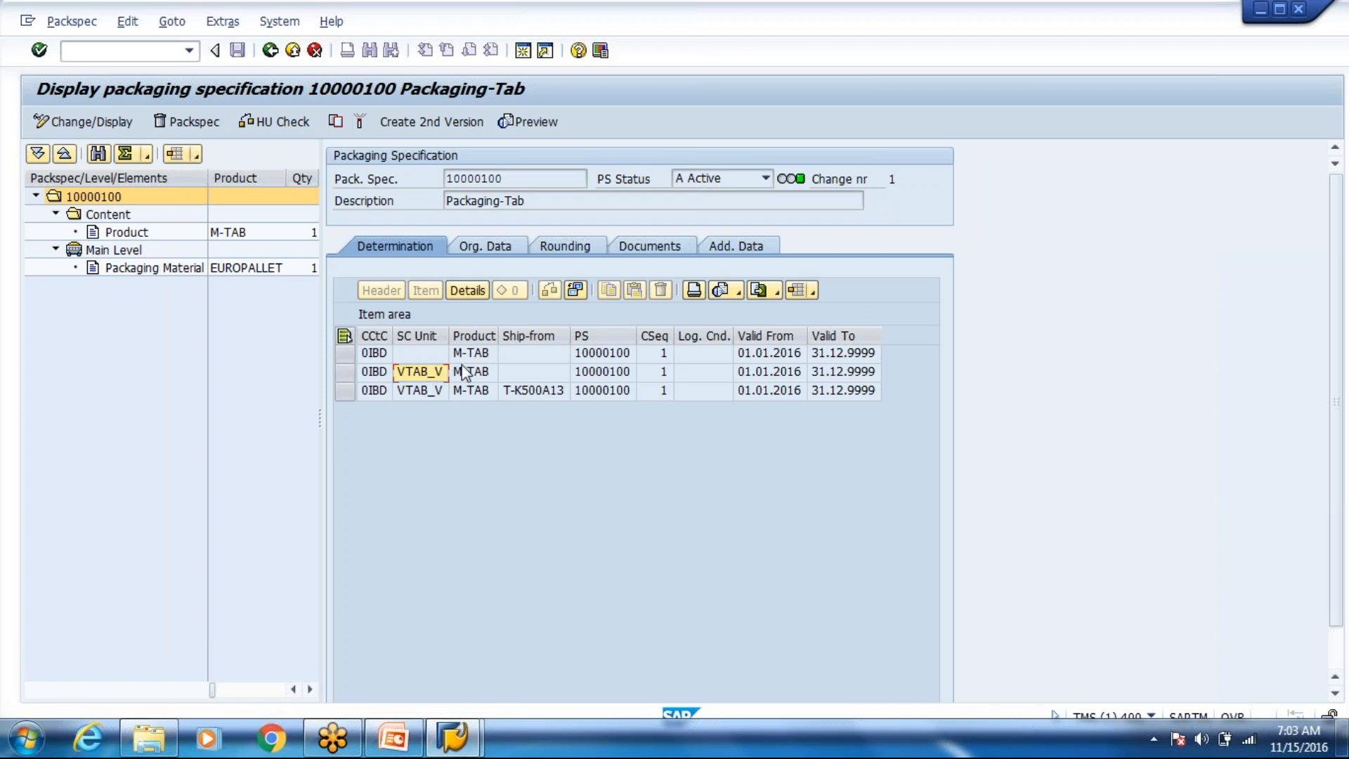
pyautogui.click(345, 353)
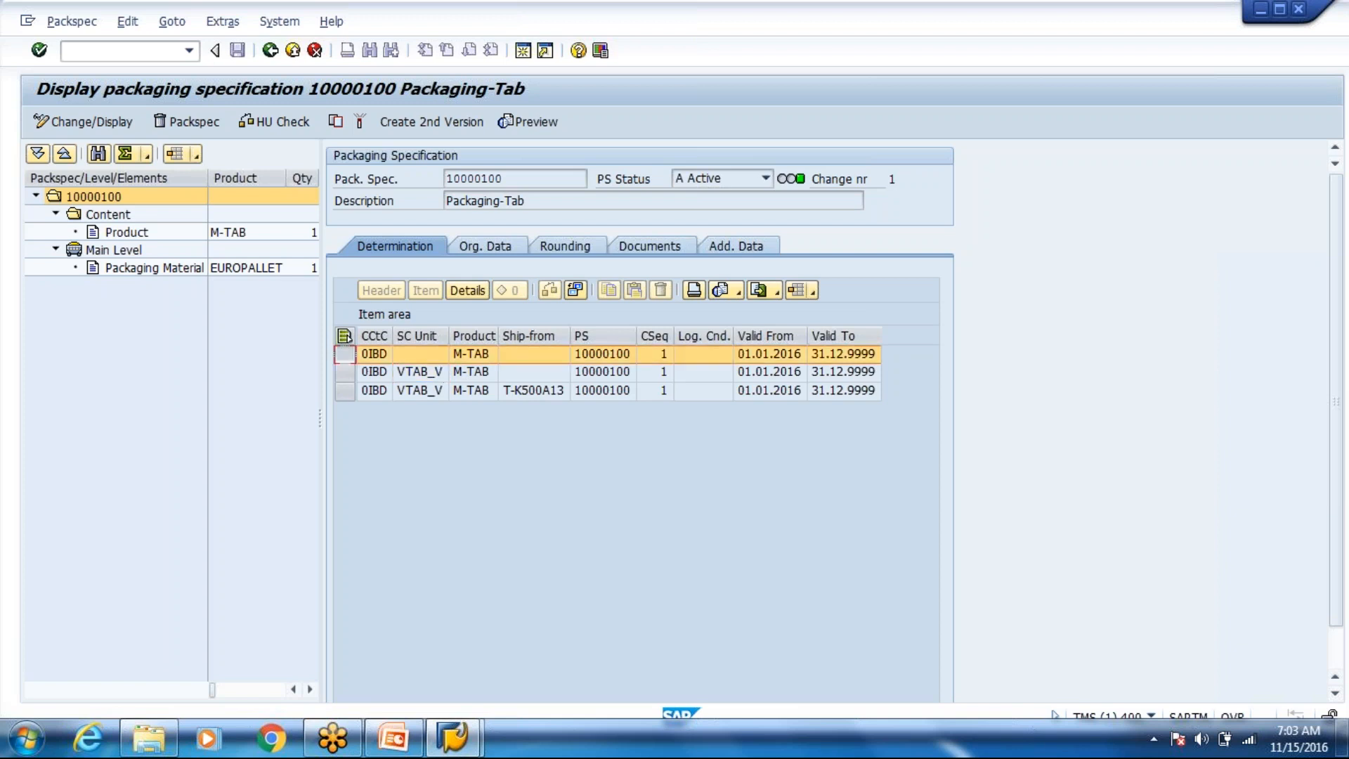
pyautogui.click(409, 357)
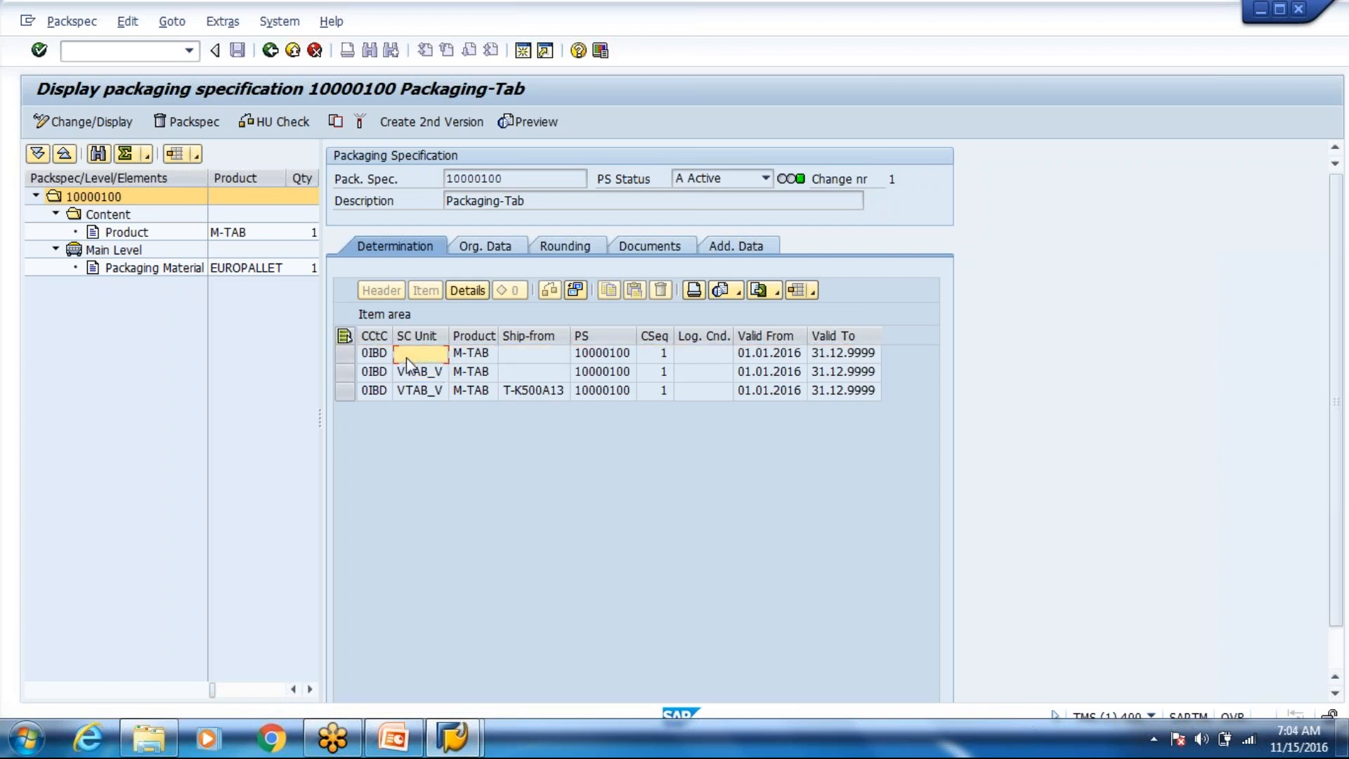
pyautogui.click(416, 374)
pyautogui.click(425, 355)
pyautogui.click(338, 355)
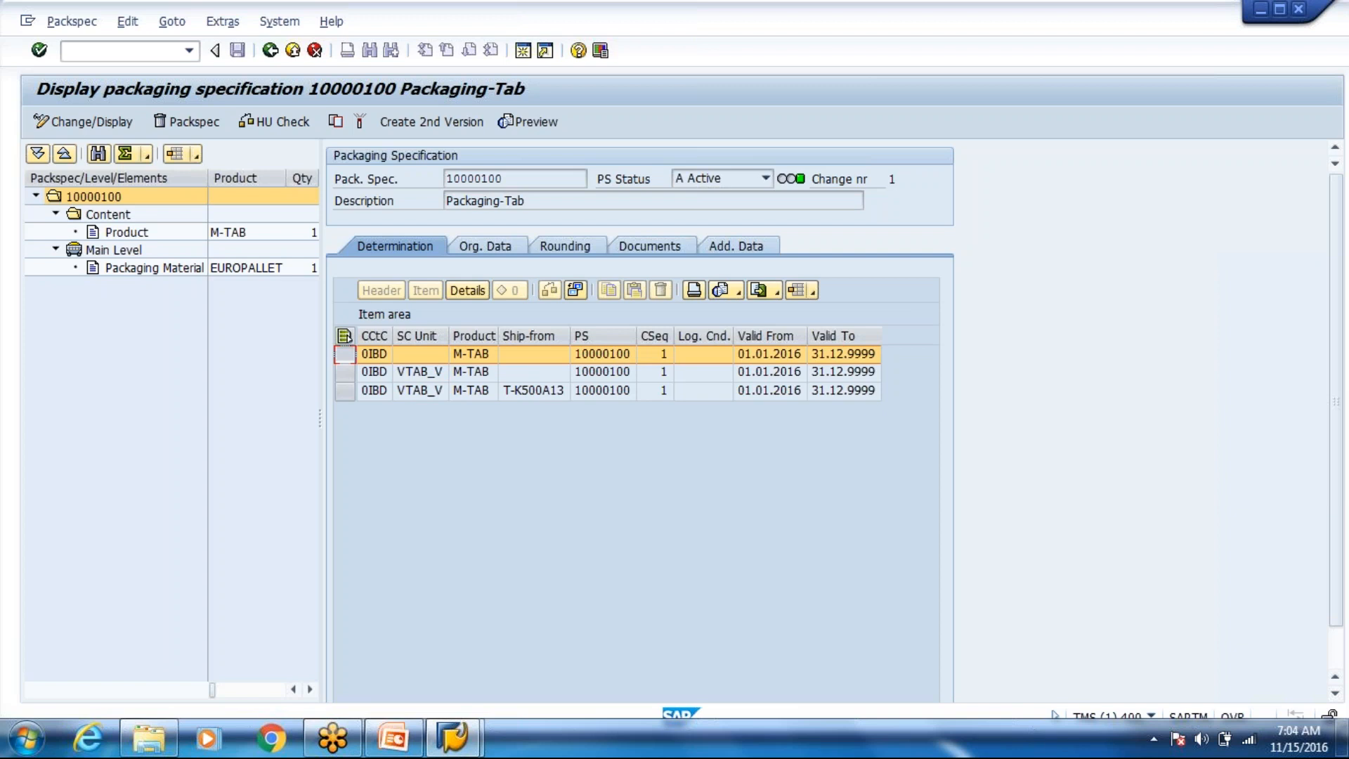
pyautogui.click(427, 360)
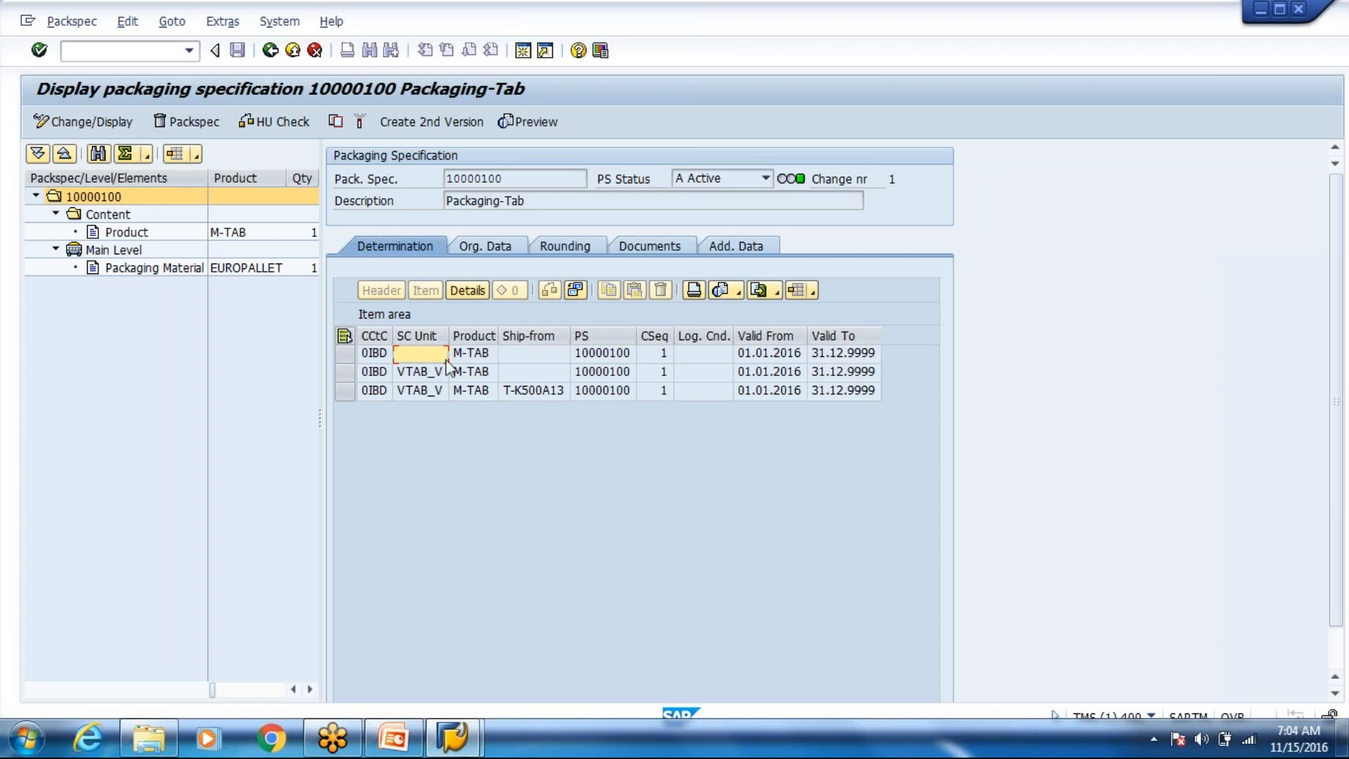
pyautogui.click(464, 359)
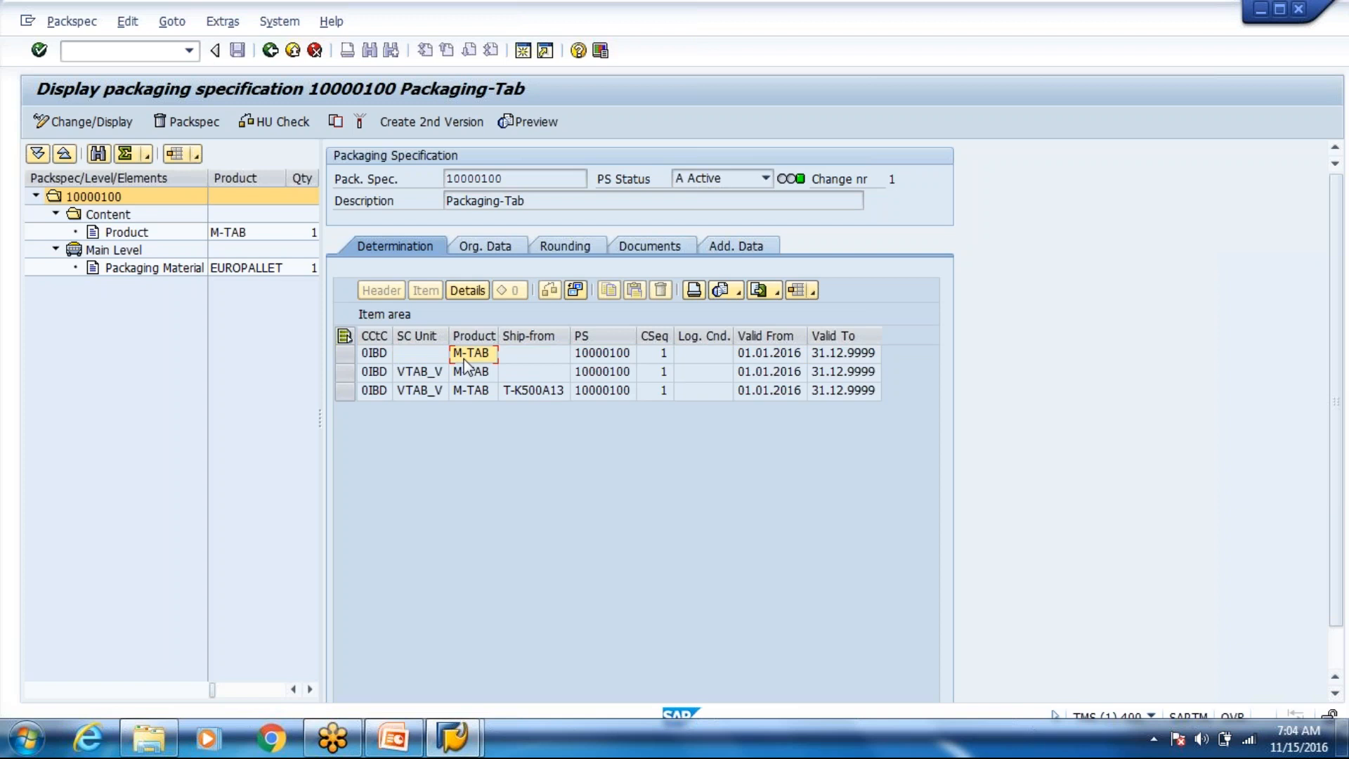
pyautogui.click(528, 360)
pyautogui.click(440, 351)
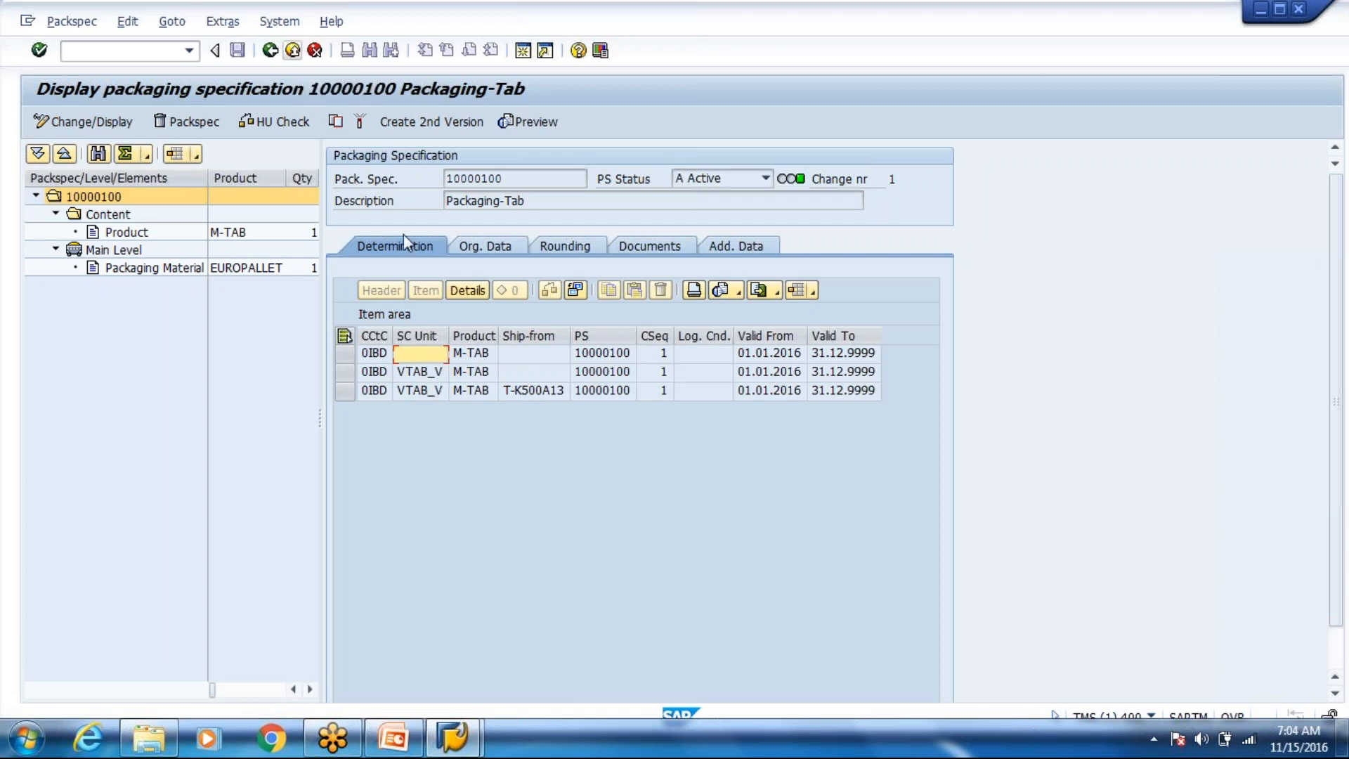
pyautogui.click(461, 355)
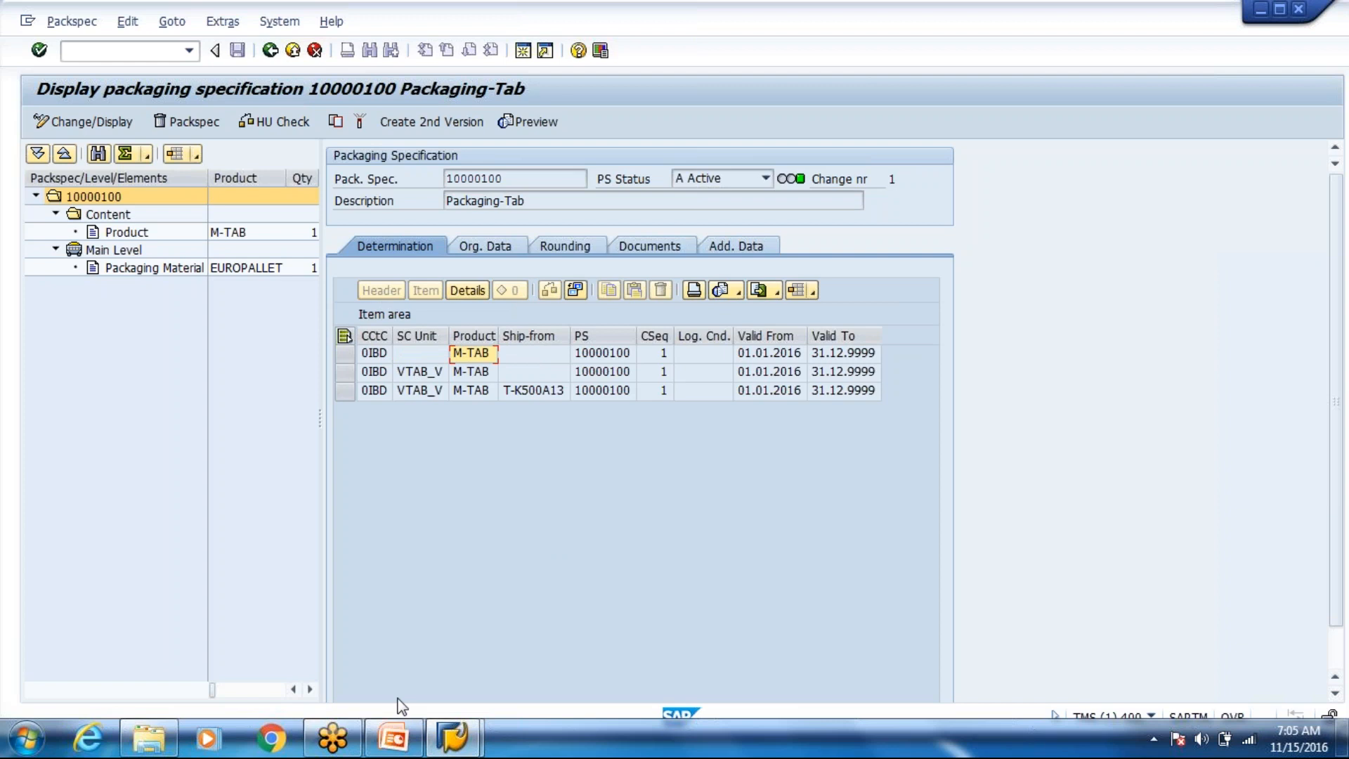
# - Leave the packaging specification display and its overview, returning to SAP Easy Access
pyautogui.moveTo(454, 738)
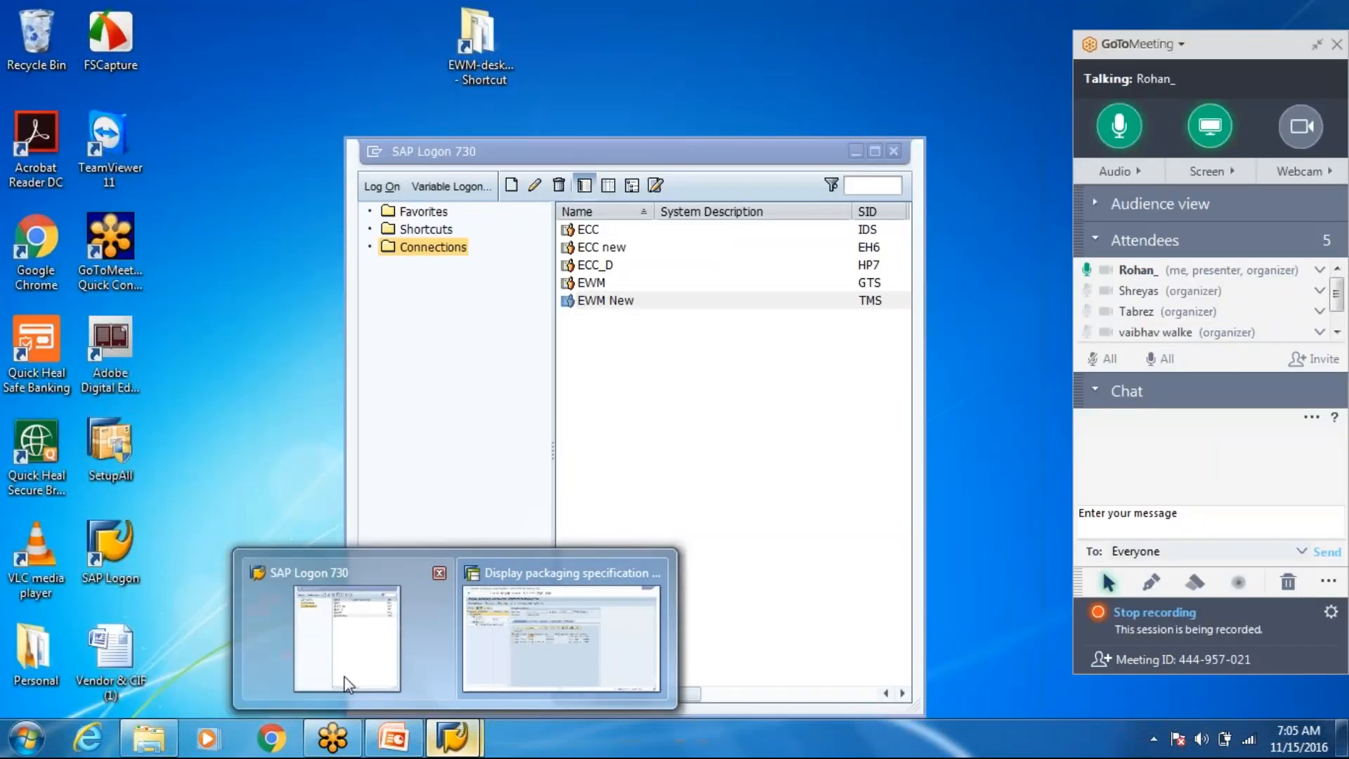
pyautogui.click(346, 683)
pyautogui.click(220, 445)
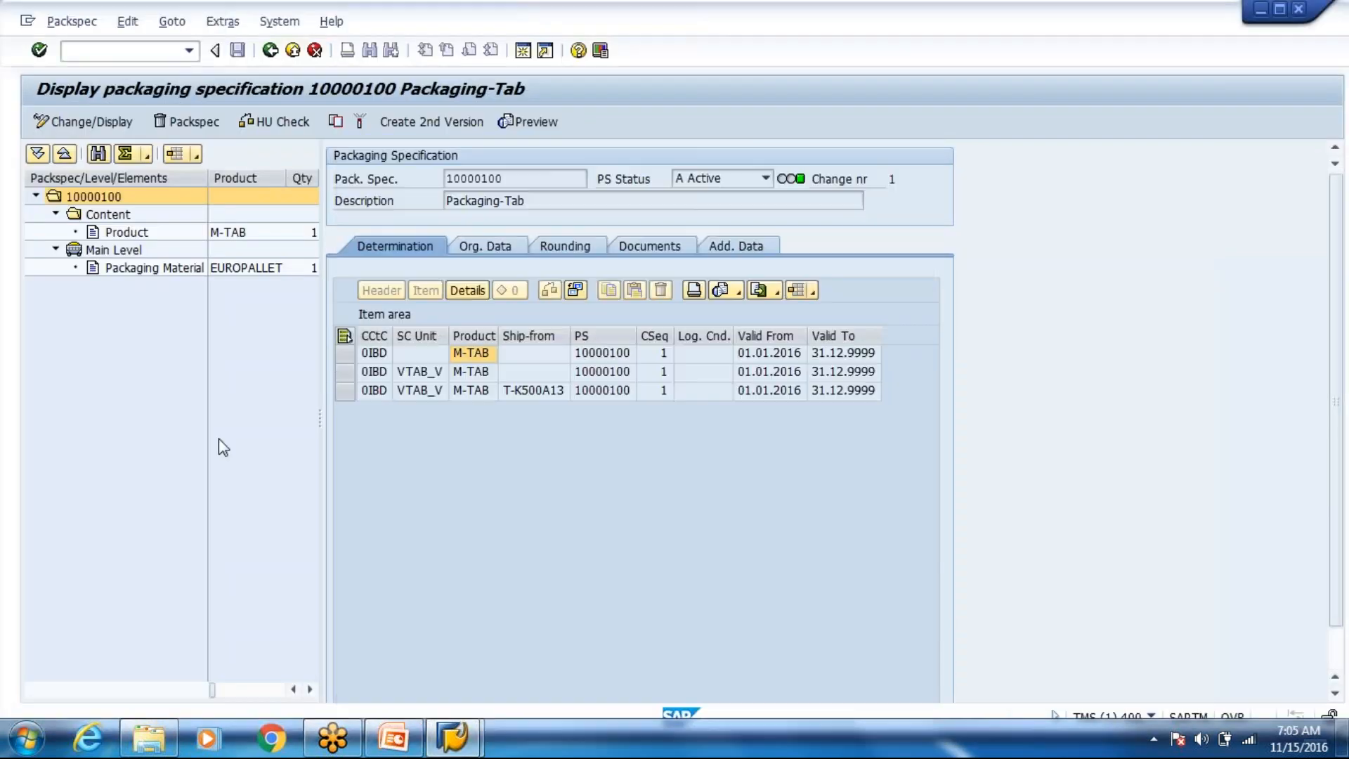
pyautogui.click(292, 51)
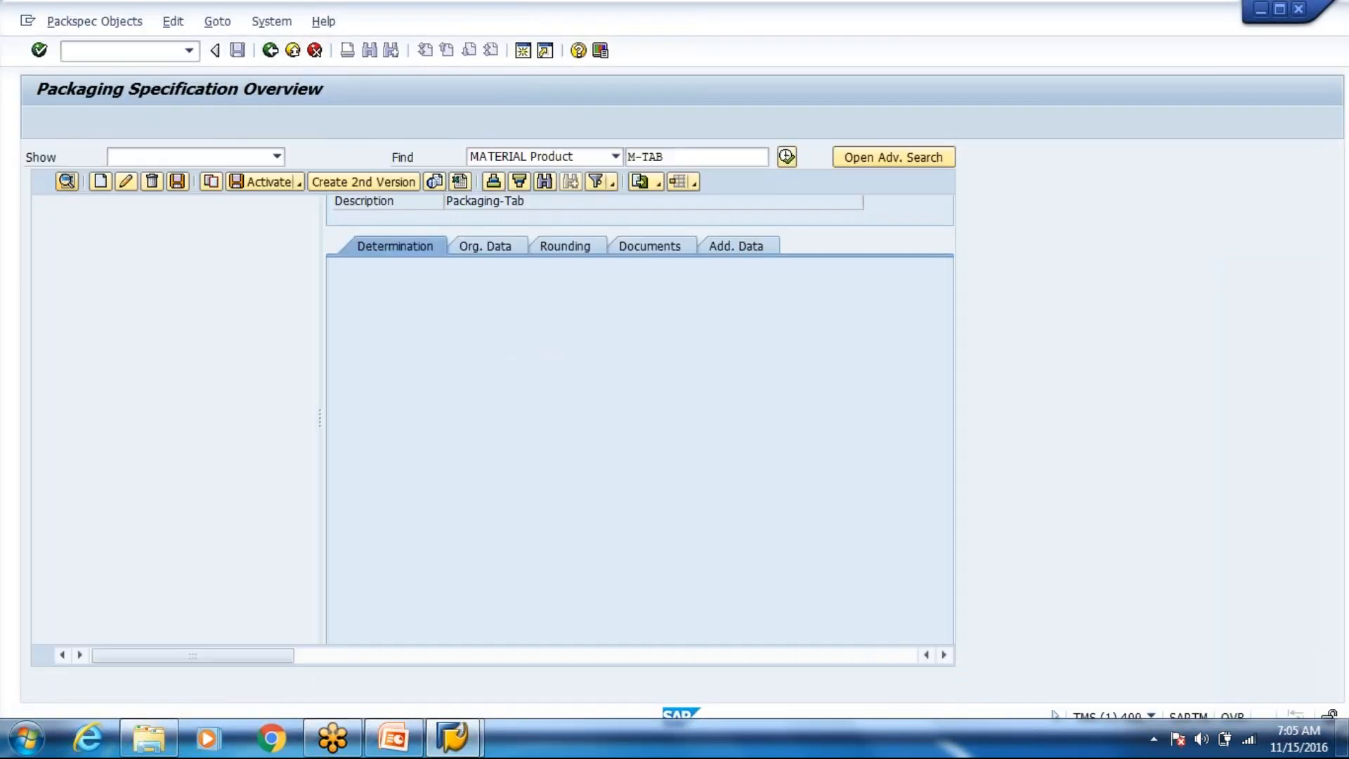
pyautogui.click(293, 50)
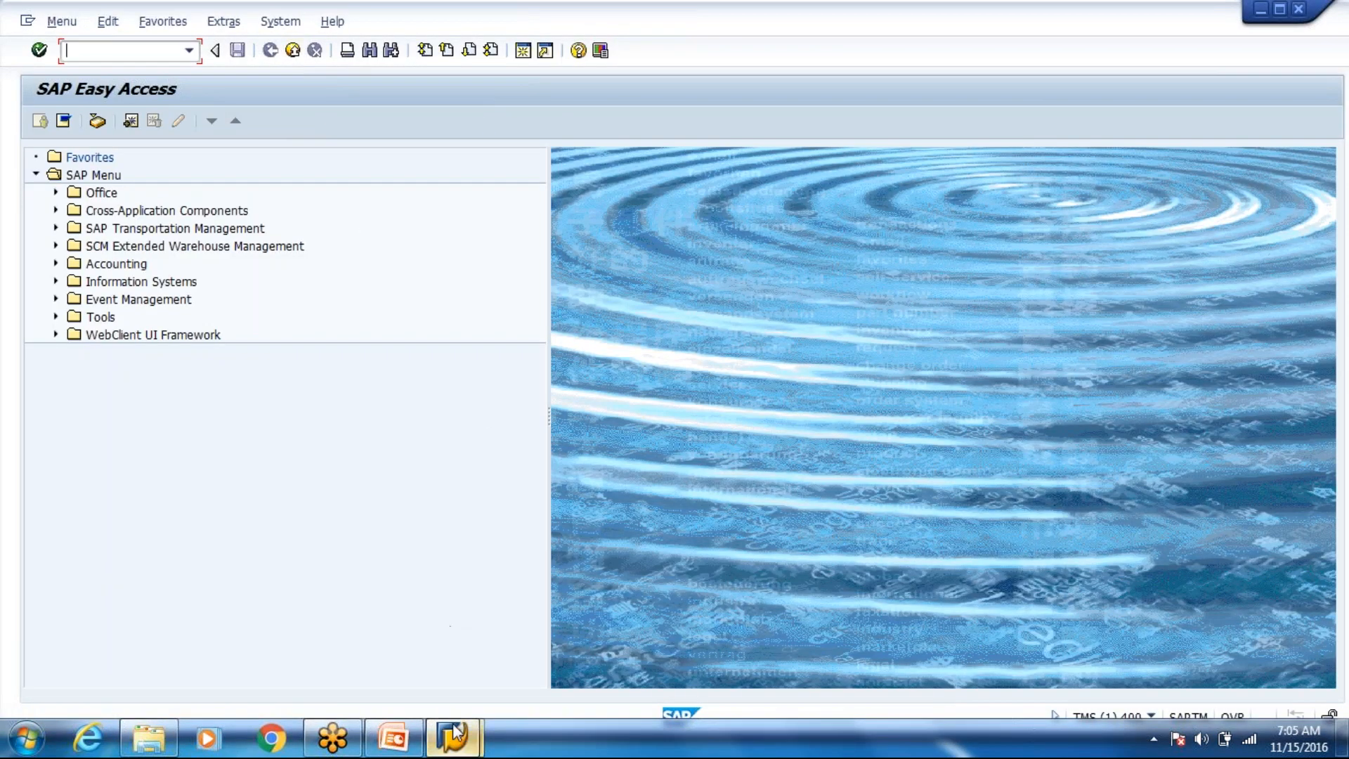
# - Switch to the Week 4 presentation in PowerPoint and show the Outbound Process Overview slide
pyautogui.moveTo(456, 730)
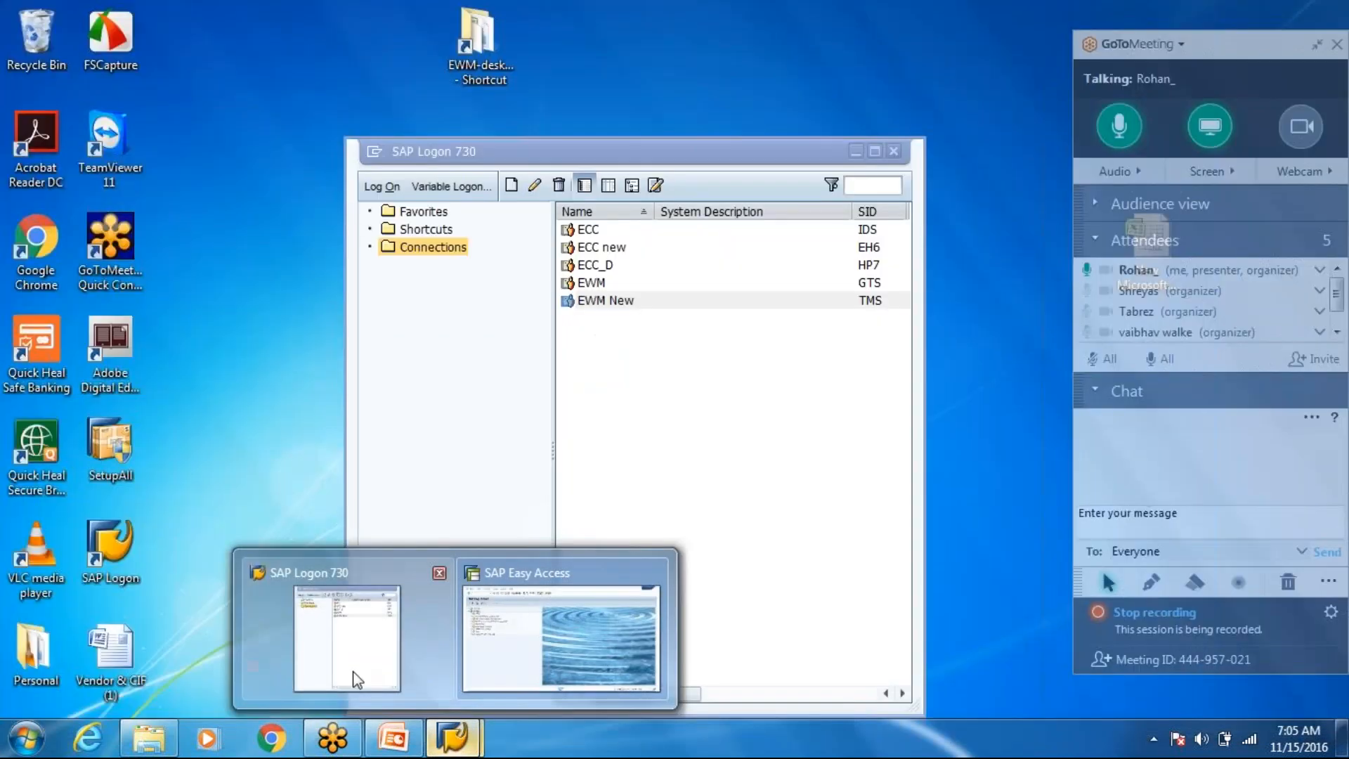
pyautogui.click(358, 680)
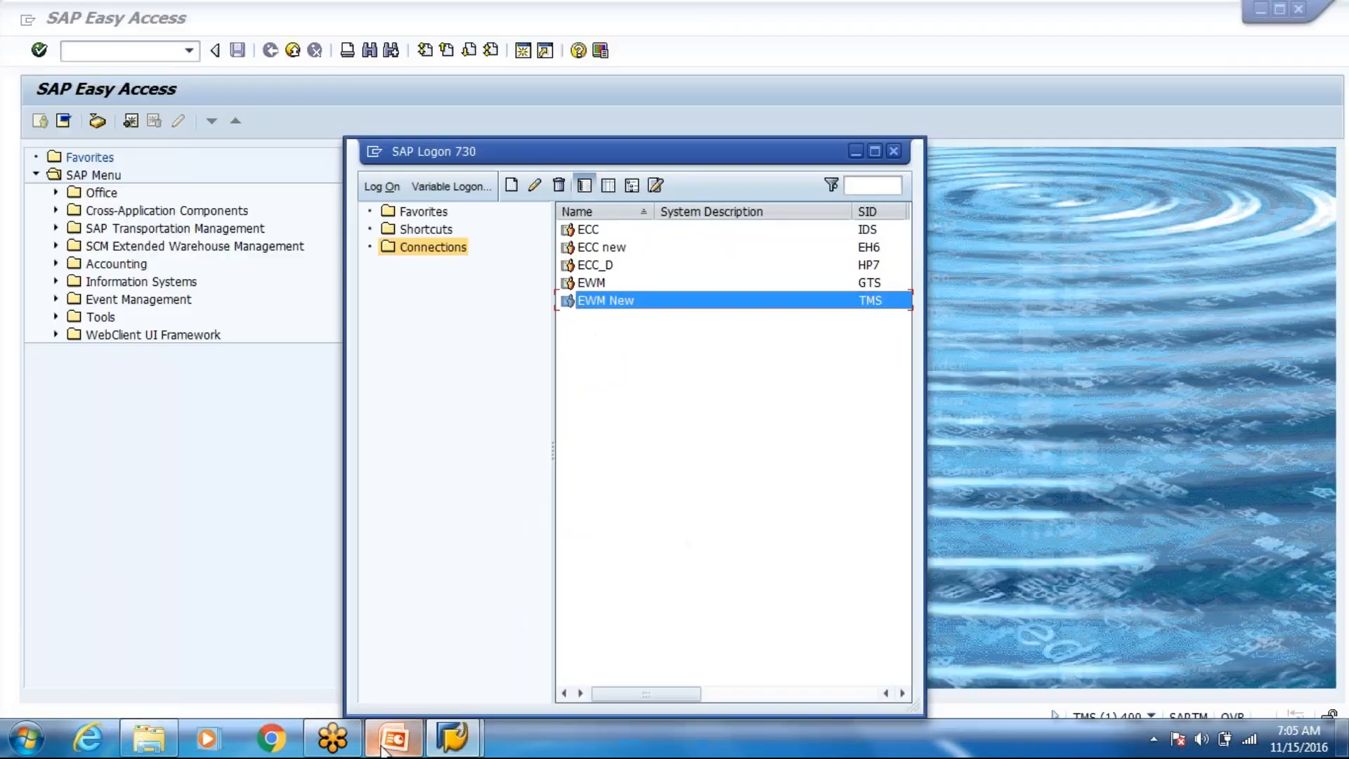
pyautogui.click(394, 738)
pyautogui.click(116, 363)
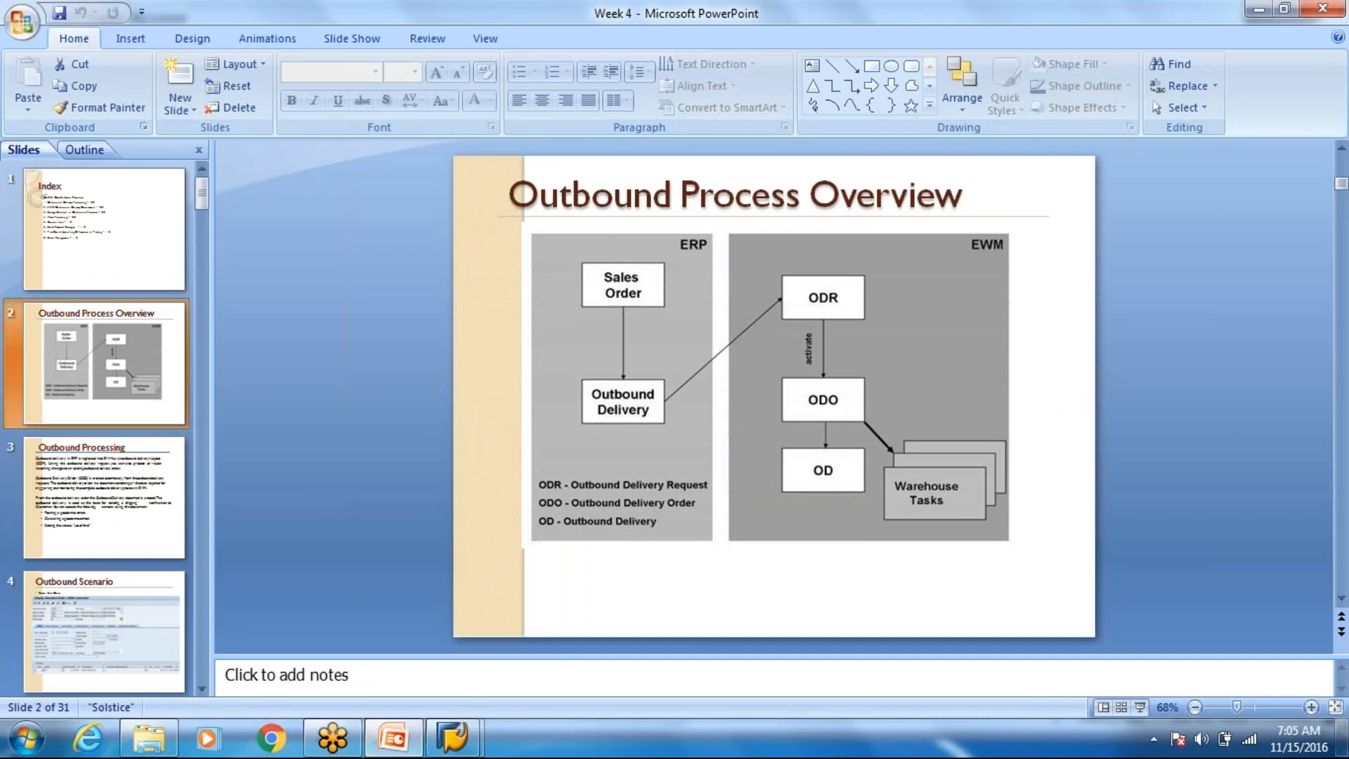
# - Switch back to SAP Logon, open the ECC new connection and choose the user trainer for client 800
pyautogui.click(453, 738)
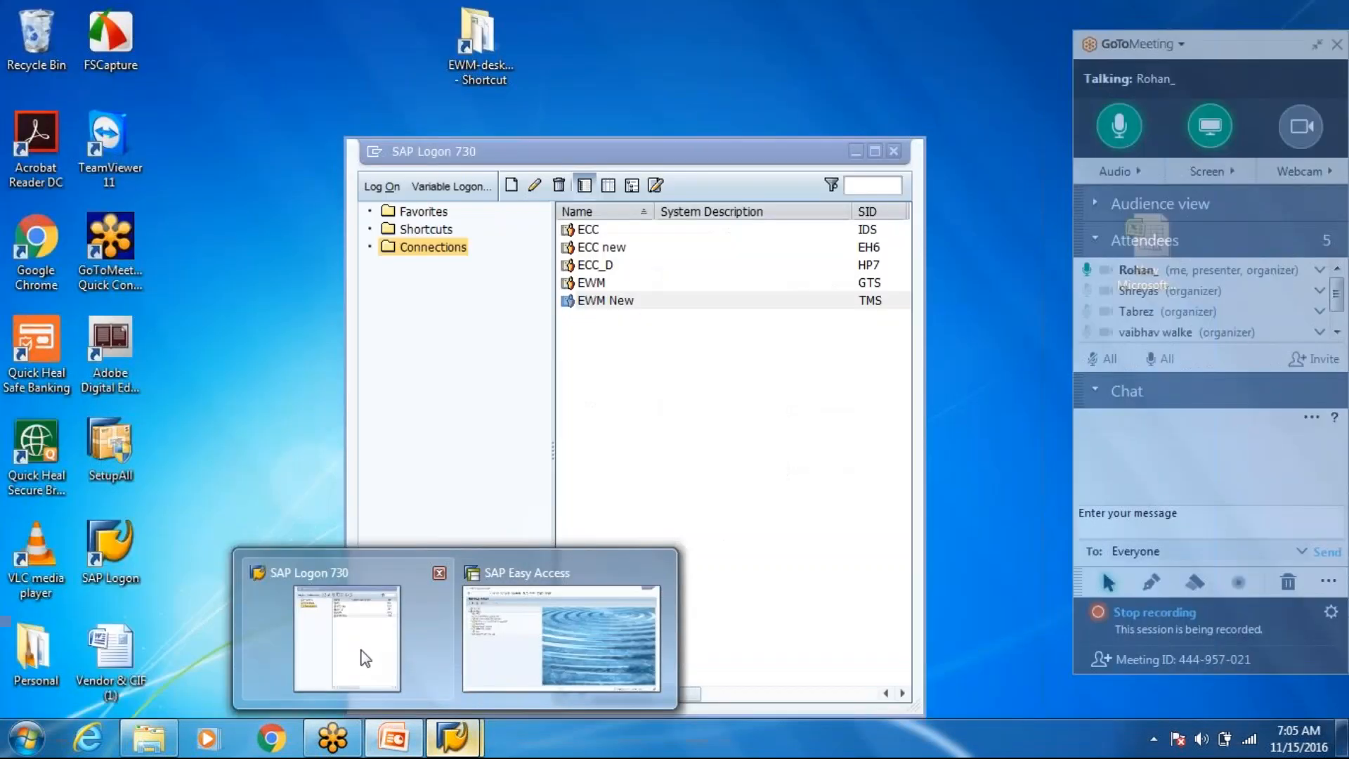
pyautogui.click(362, 654)
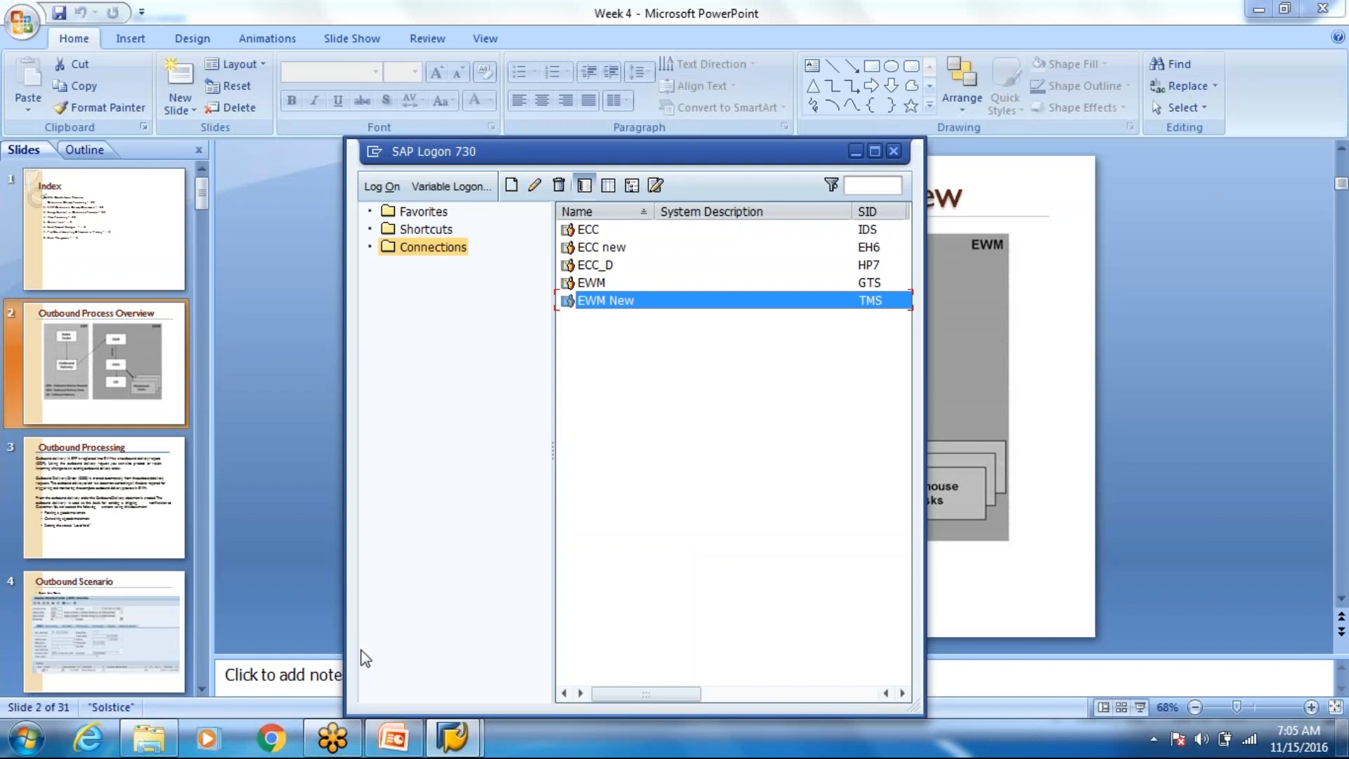
pyautogui.click(632, 249)
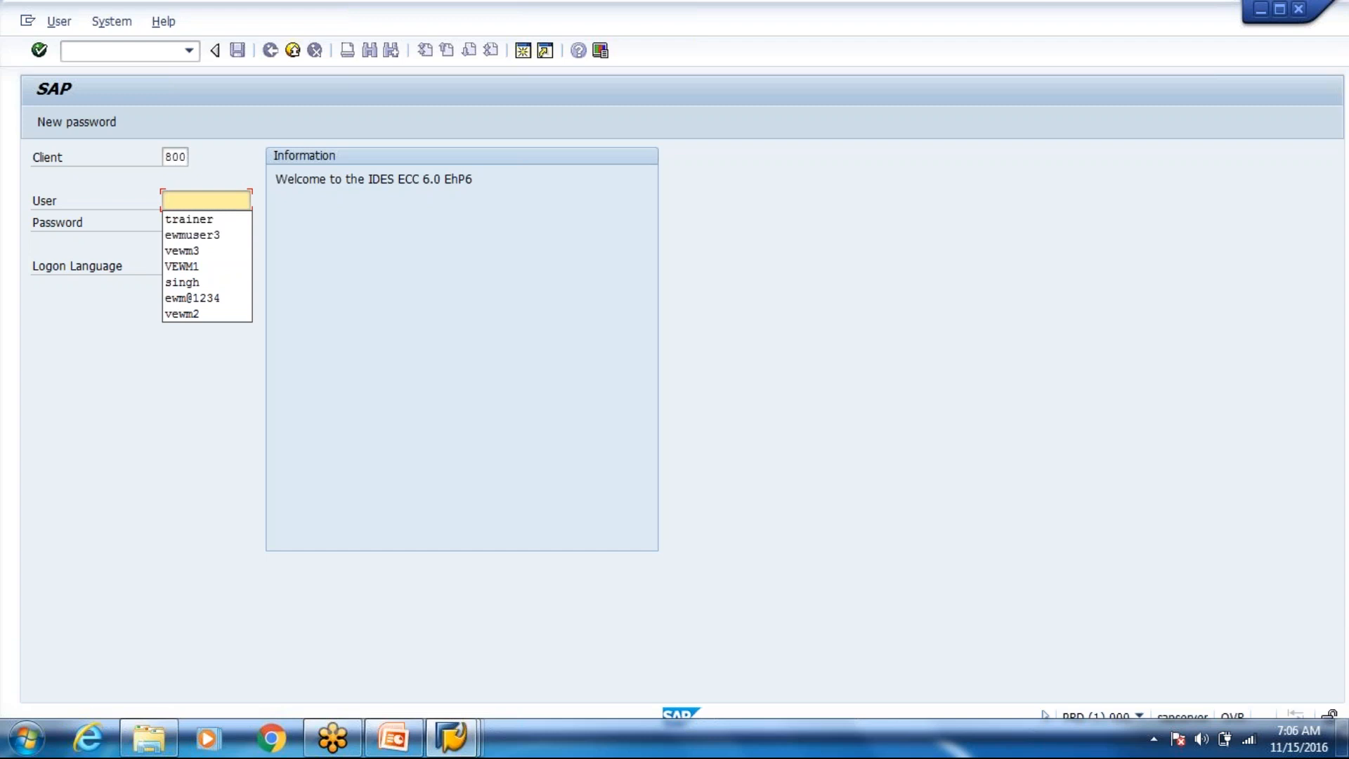
pyautogui.press('Down')
pyautogui.press('Return')
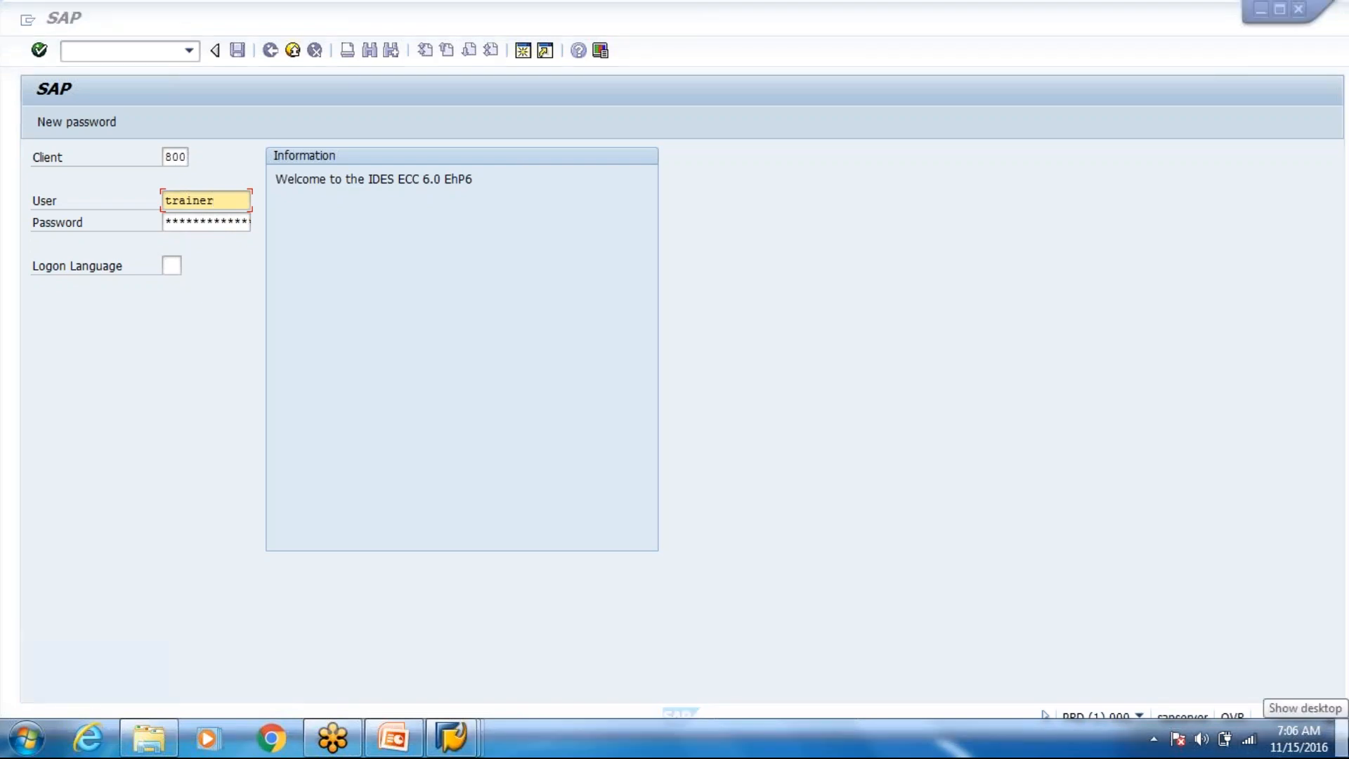
# - Go to the desktop and open the Data For Demo workbook in Excel
pyautogui.click(1342, 738)
pyautogui.click(770, 245)
pyautogui.doubleClick(770, 245)
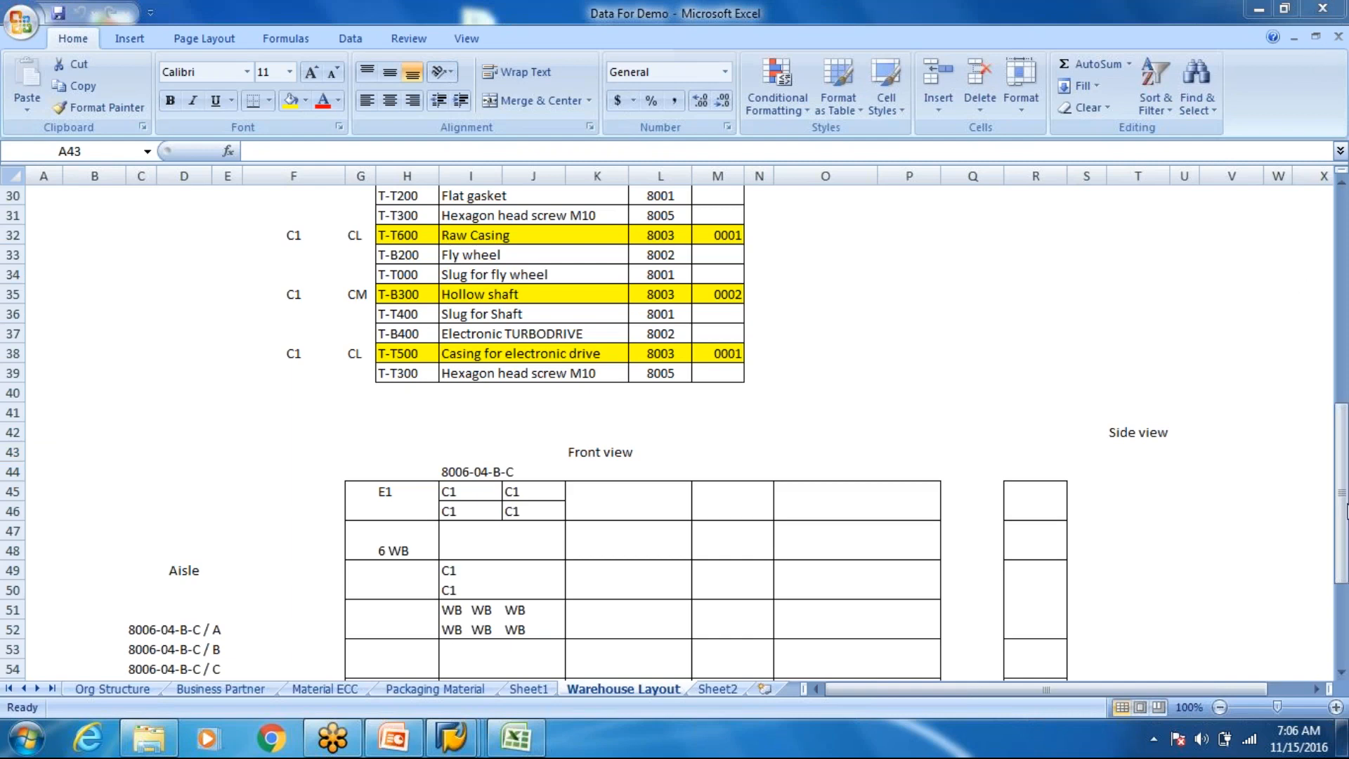
# - Examine the Warehouse WH80 layout, from the Pump Storage area of storage types 8004 / 8006 to the goods issue zone and doors
pyautogui.click(1342, 502)
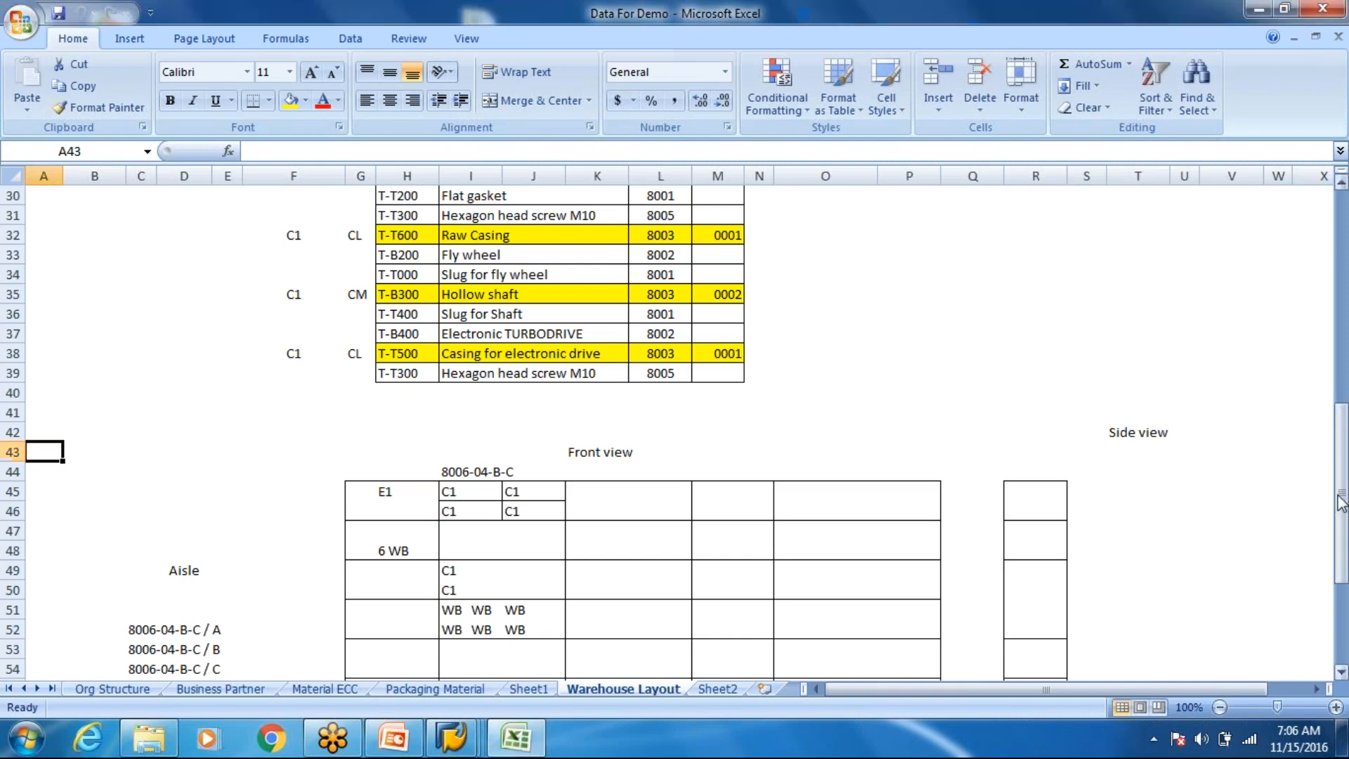
pyautogui.click(1342, 367)
pyautogui.moveTo(1342, 367); pyautogui.dragTo(1343, 338)
pyautogui.click(950, 503)
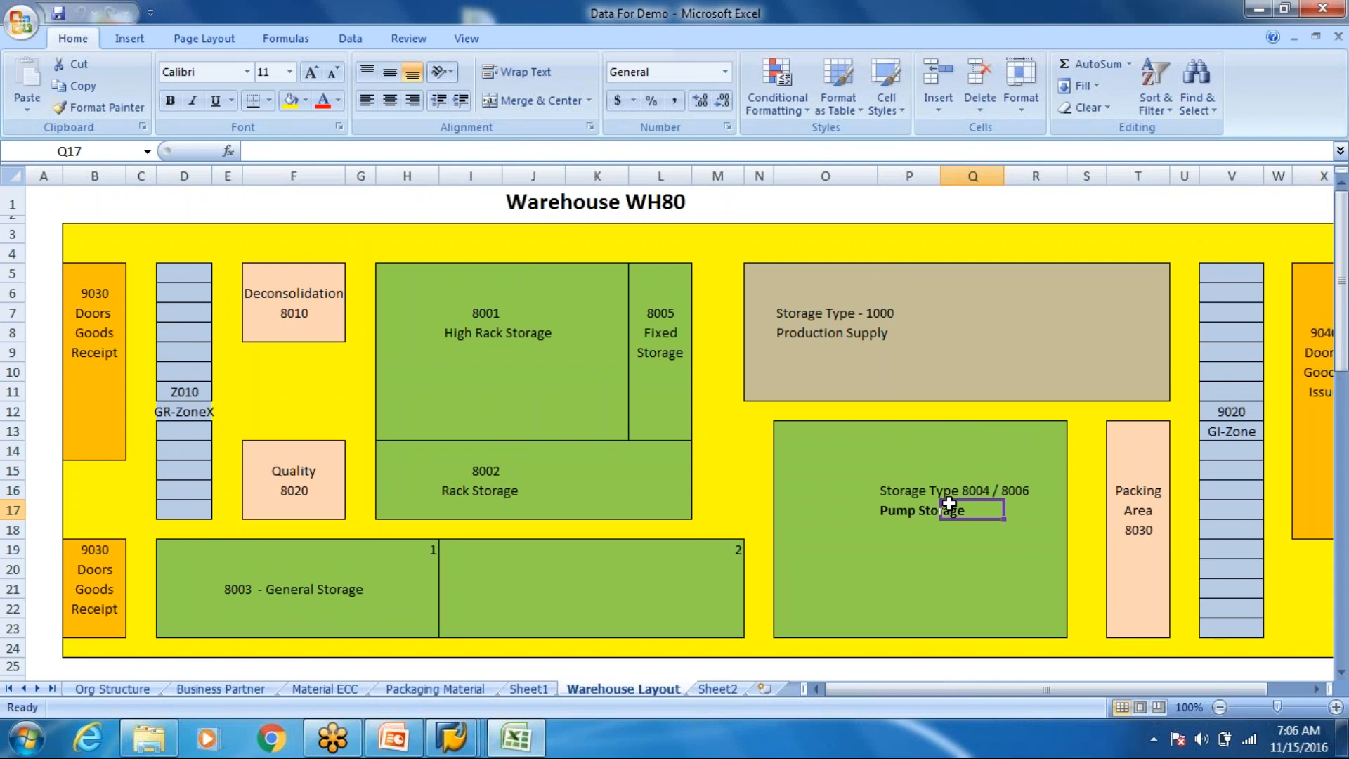
pyautogui.click(914, 505)
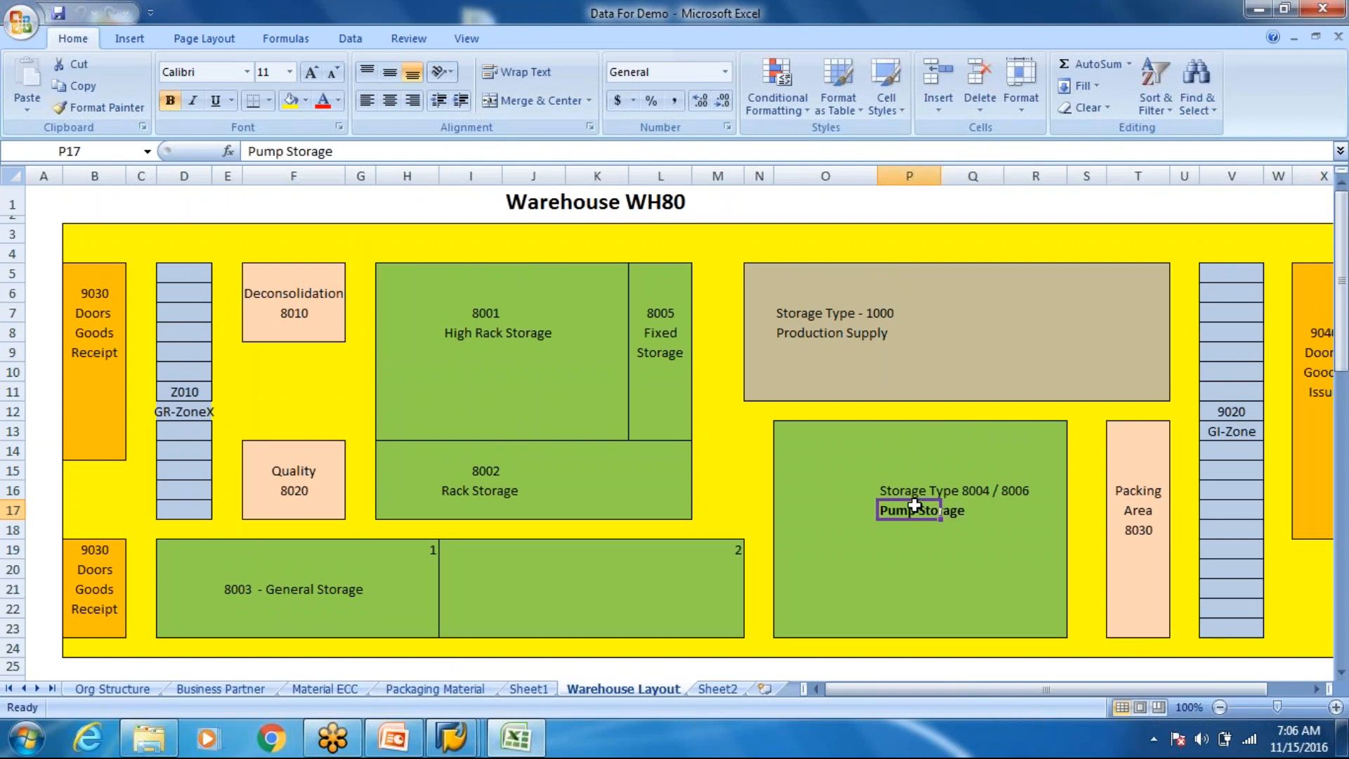
pyautogui.click(1316, 690)
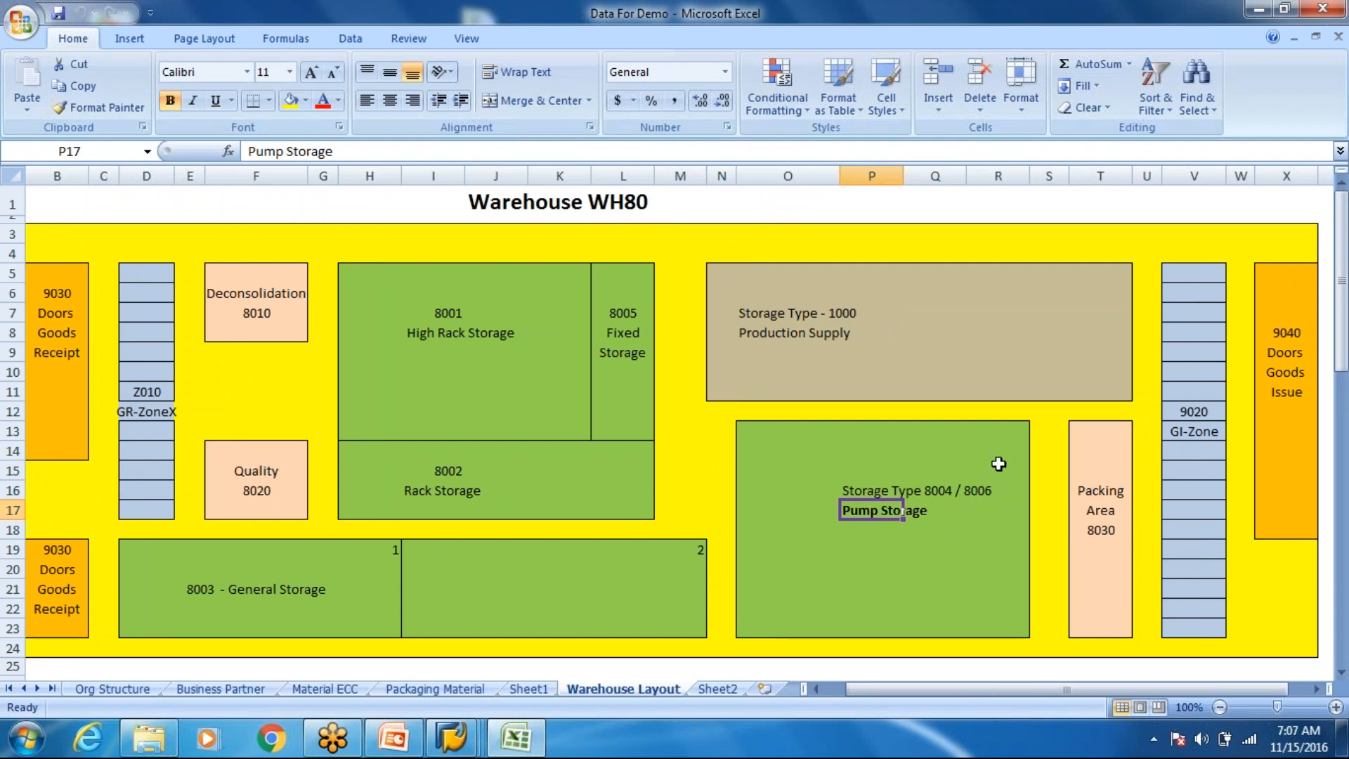
pyautogui.click(975, 464)
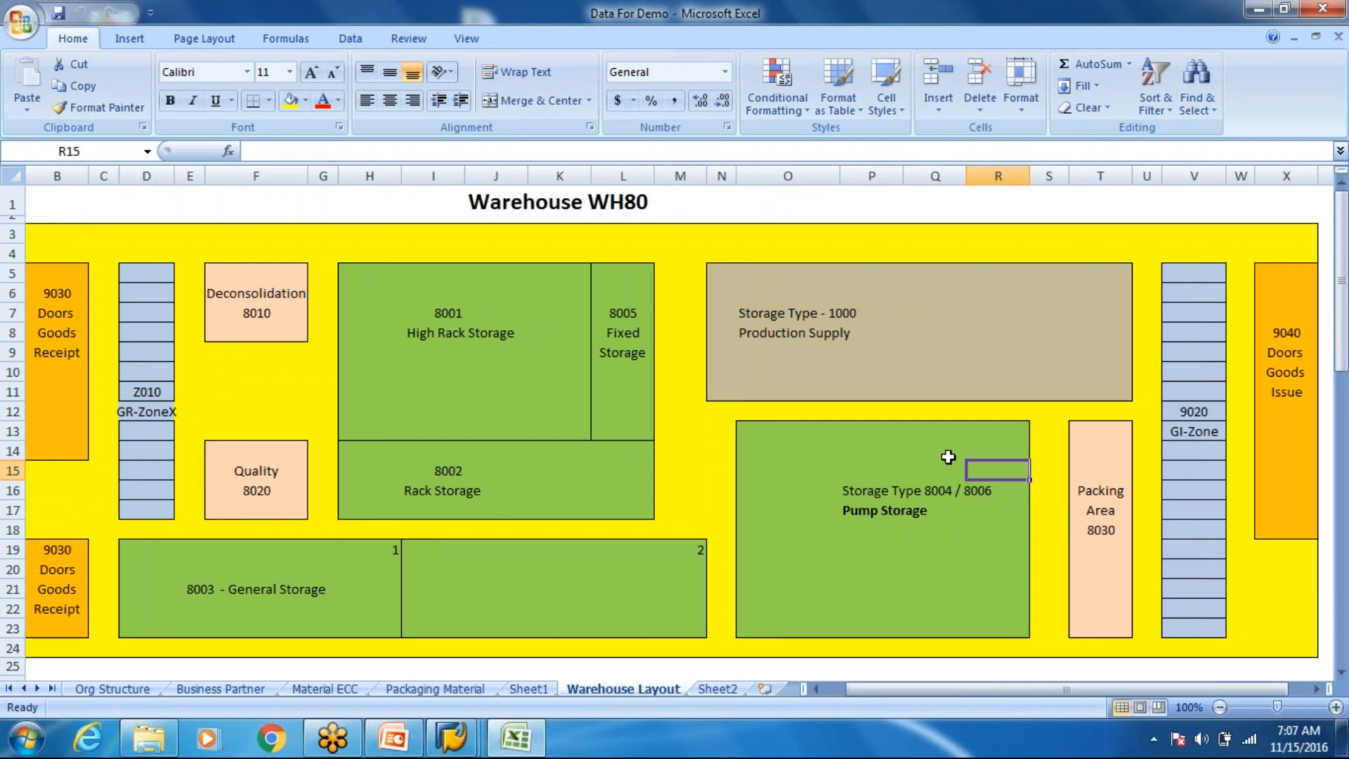
pyautogui.click(1193, 463)
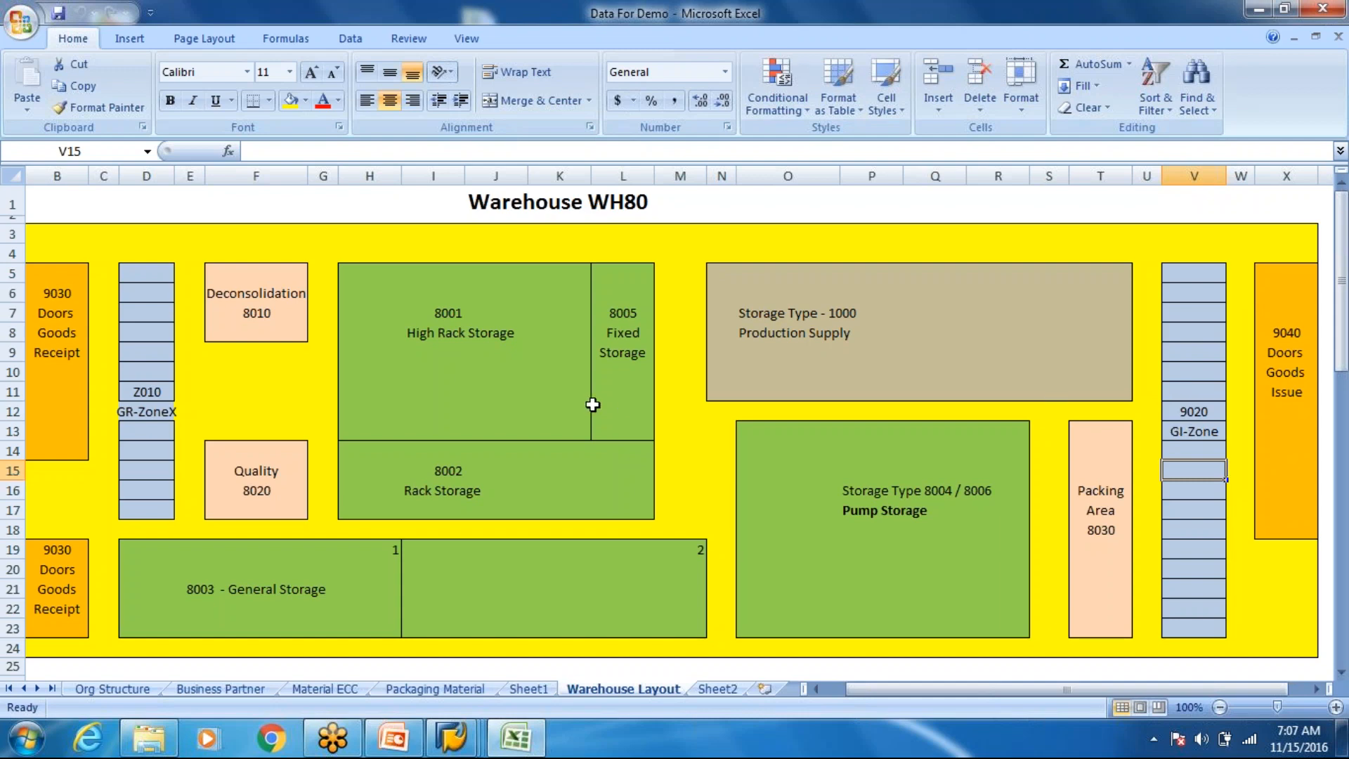
# - Correct the goods receipt zone label in cell D12 of the warehouse layout to GR-Zone
pyautogui.click(149, 428)
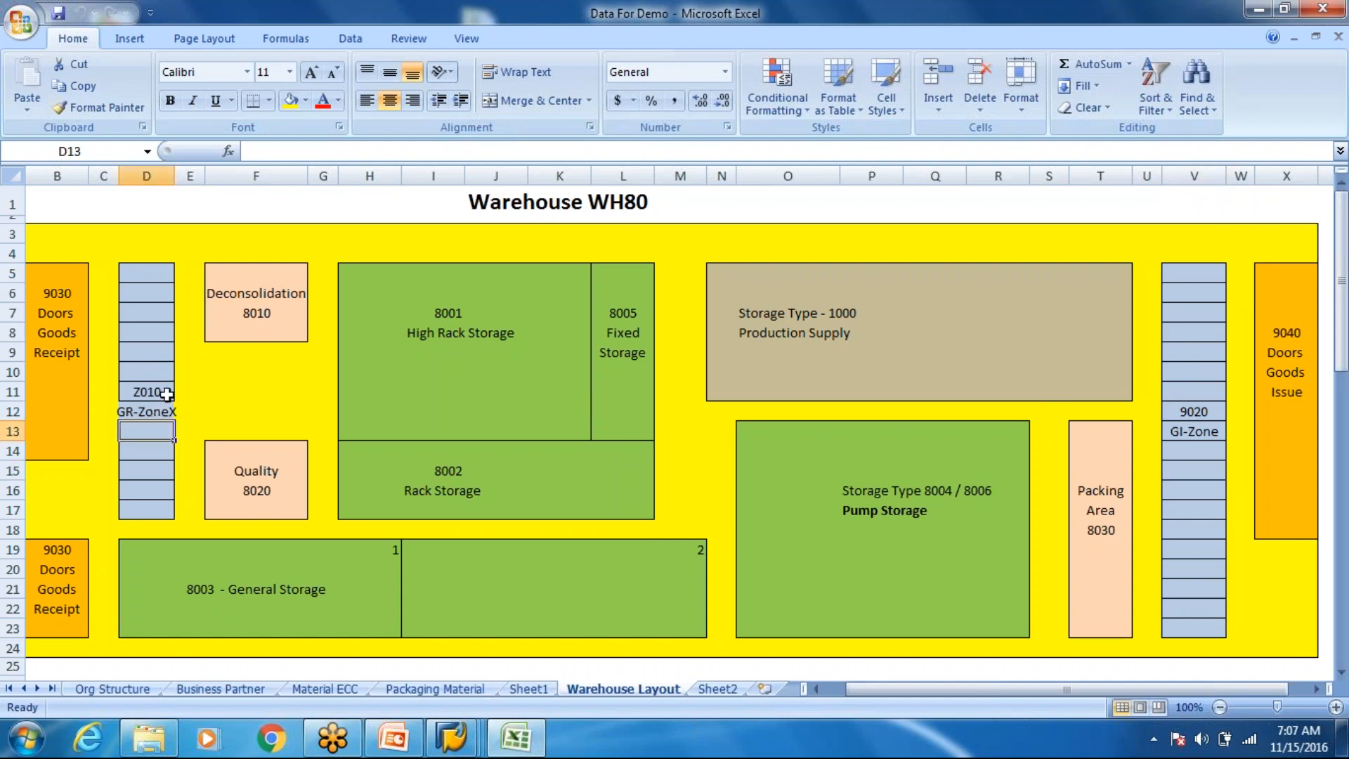
pyautogui.click(166, 405)
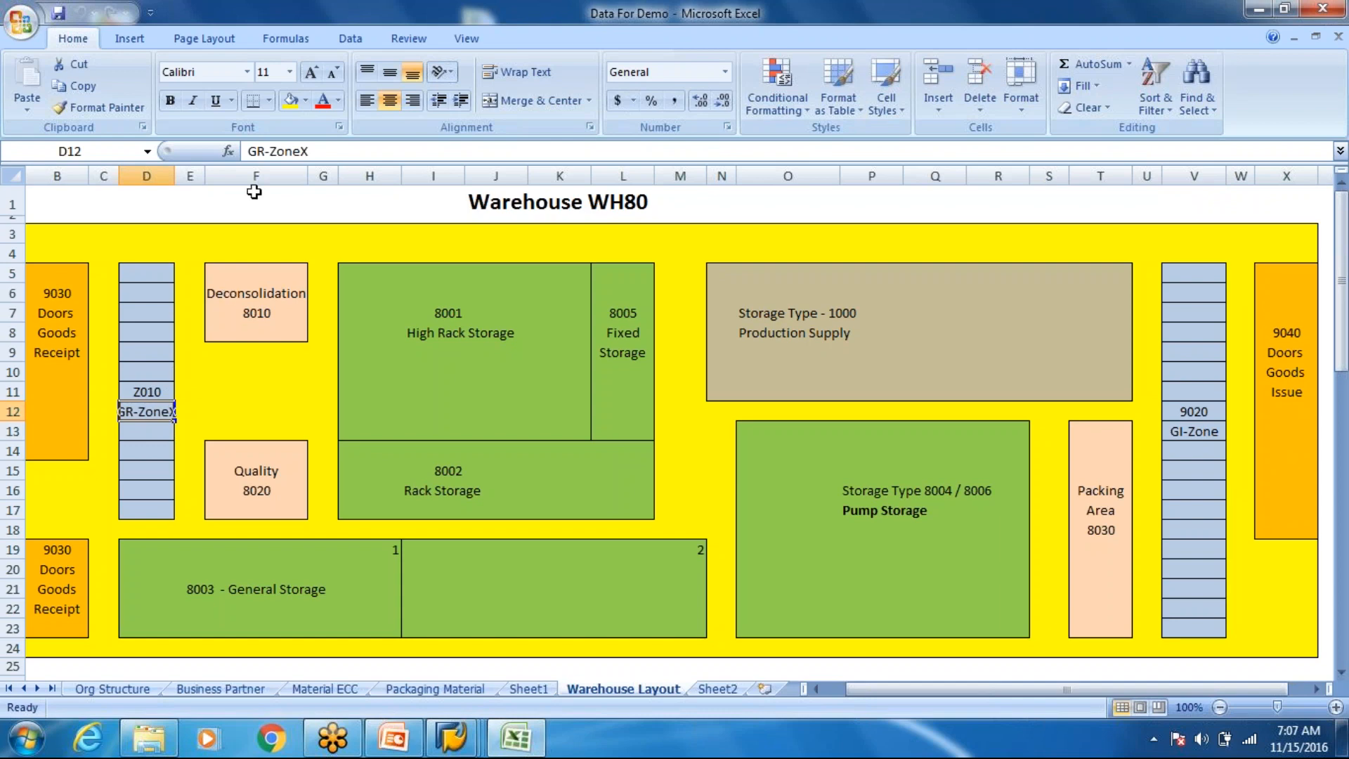
pyautogui.click(320, 152)
pyautogui.press('BackSpace')
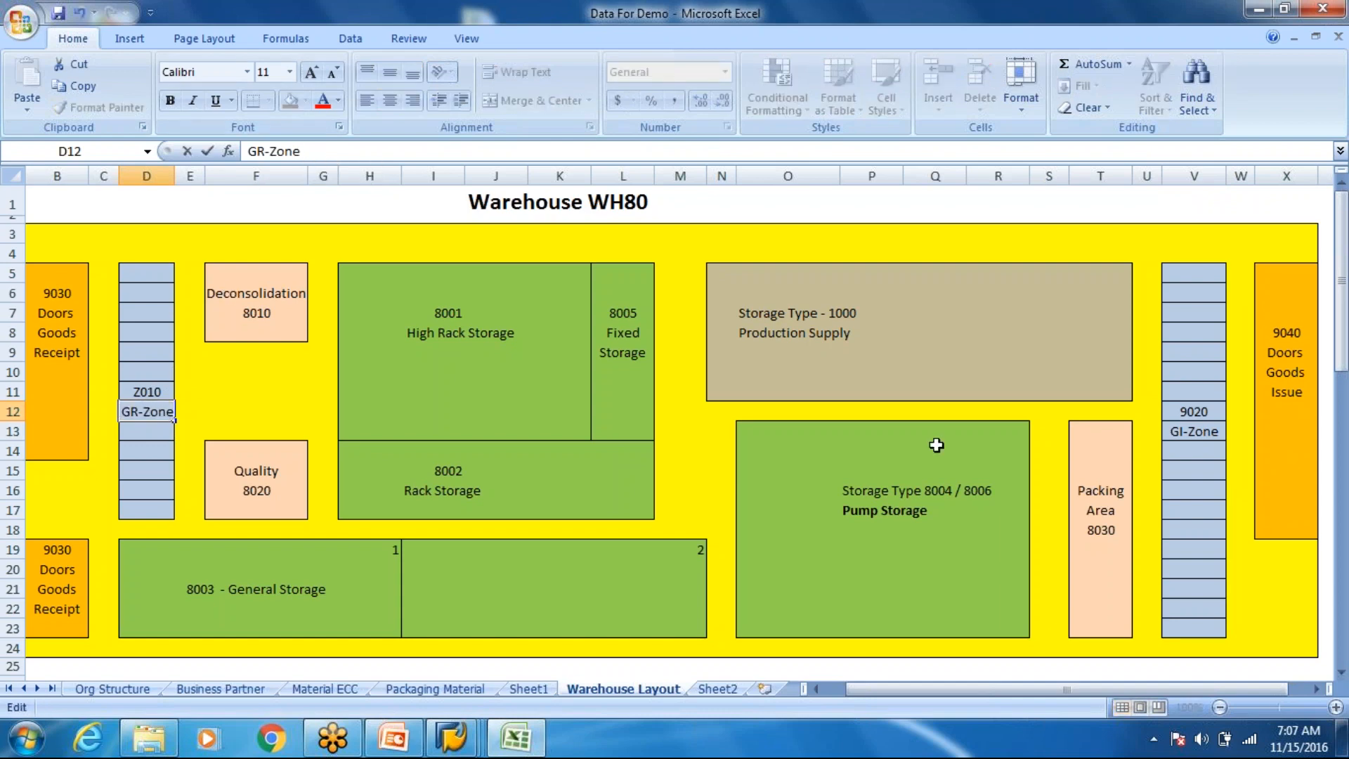
pyautogui.click(1005, 455)
# - Review the Pump Storage area, goods issue zone 9020 and goods receipt zone Z010 in the warehouse layout
pyautogui.click(1164, 468)
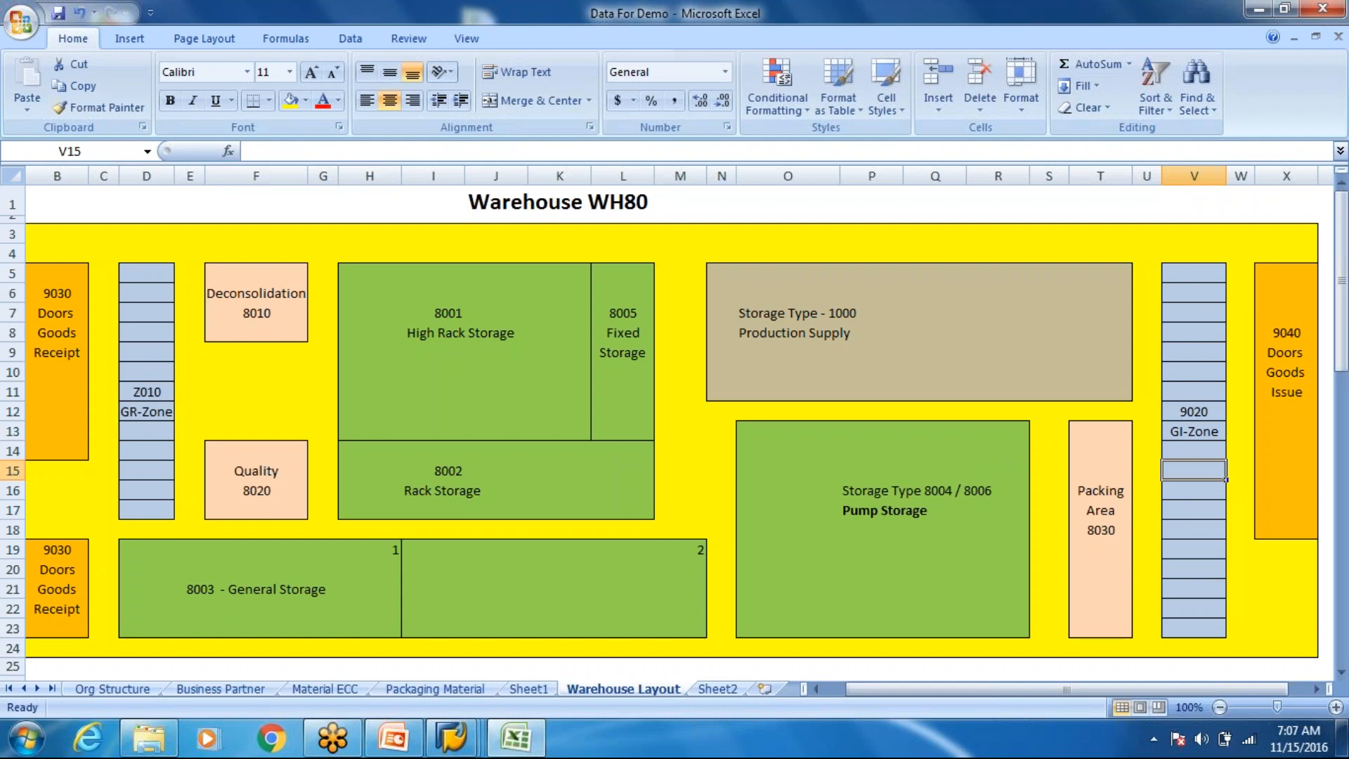
pyautogui.click(988, 509)
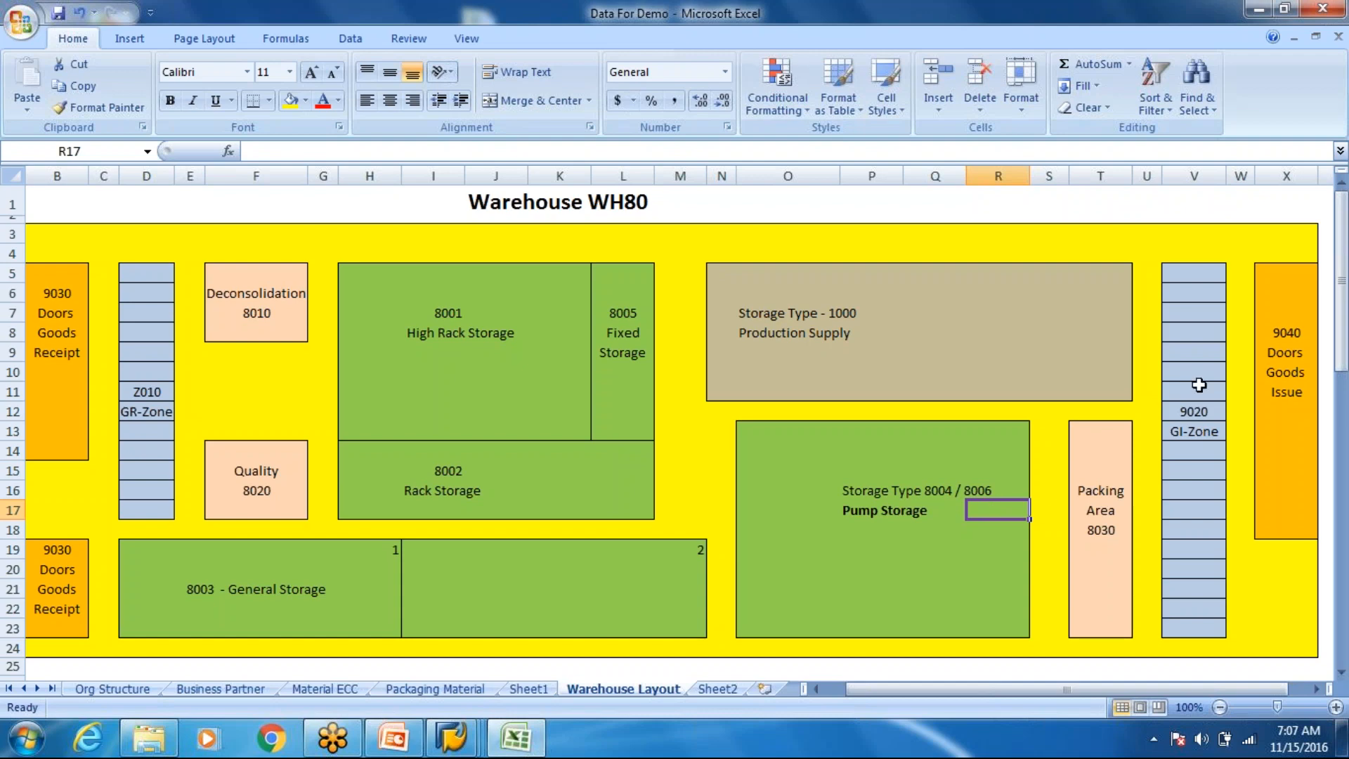
pyautogui.click(1199, 390)
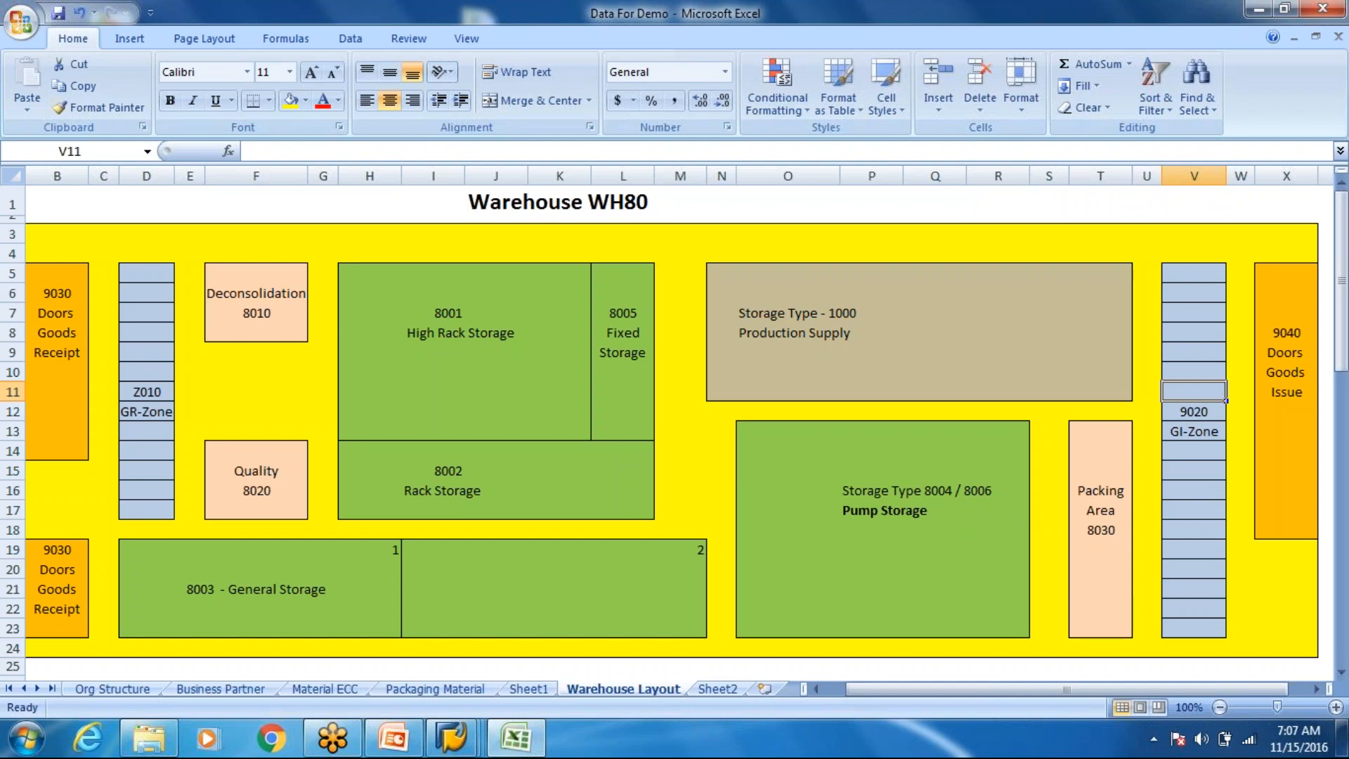
pyautogui.click(1000, 494)
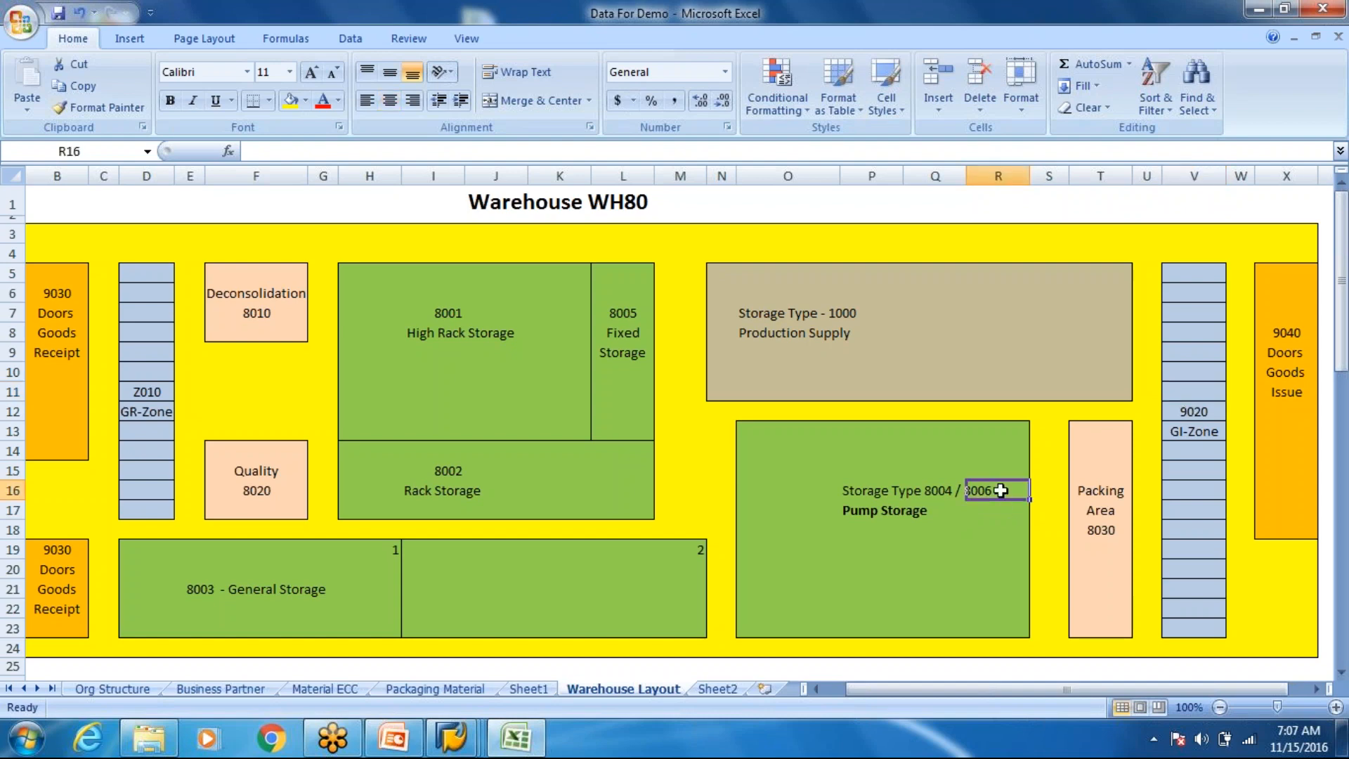
pyautogui.click(1174, 428)
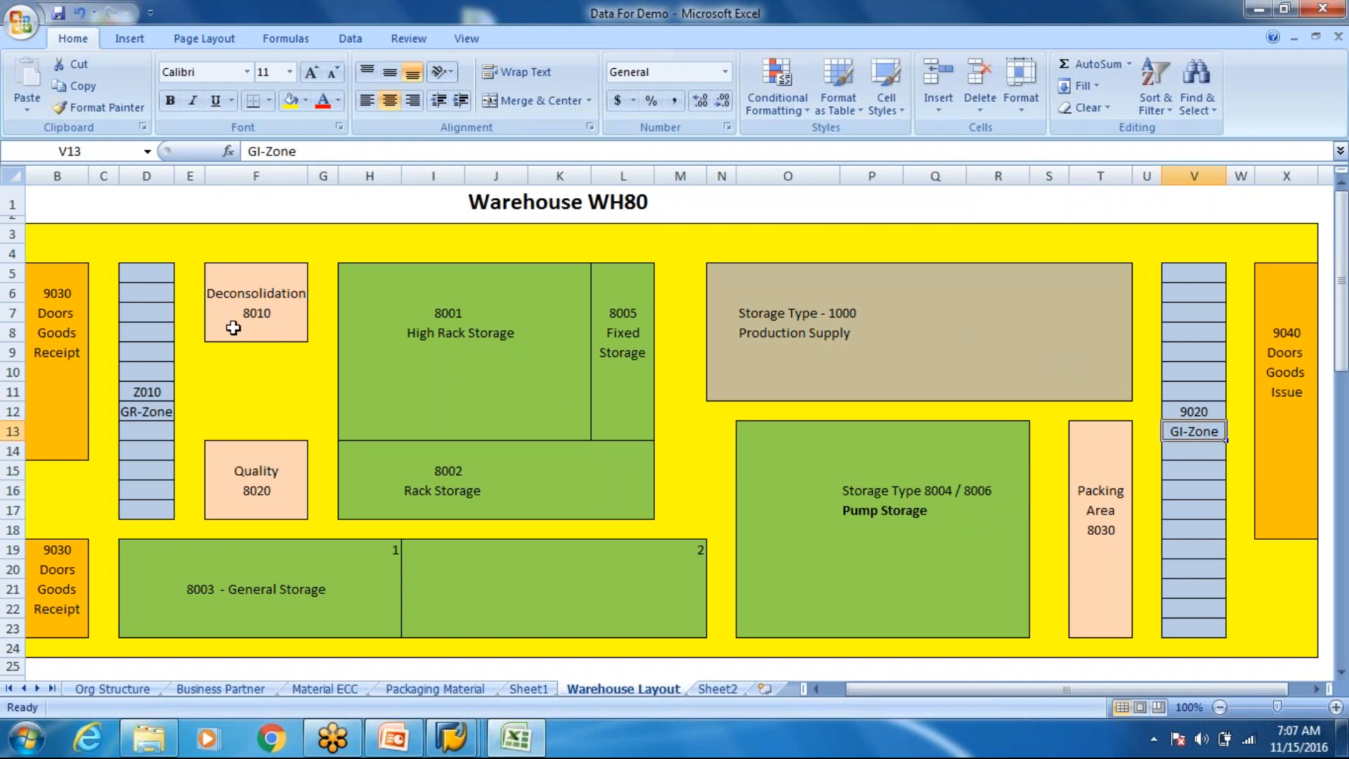
pyautogui.click(134, 367)
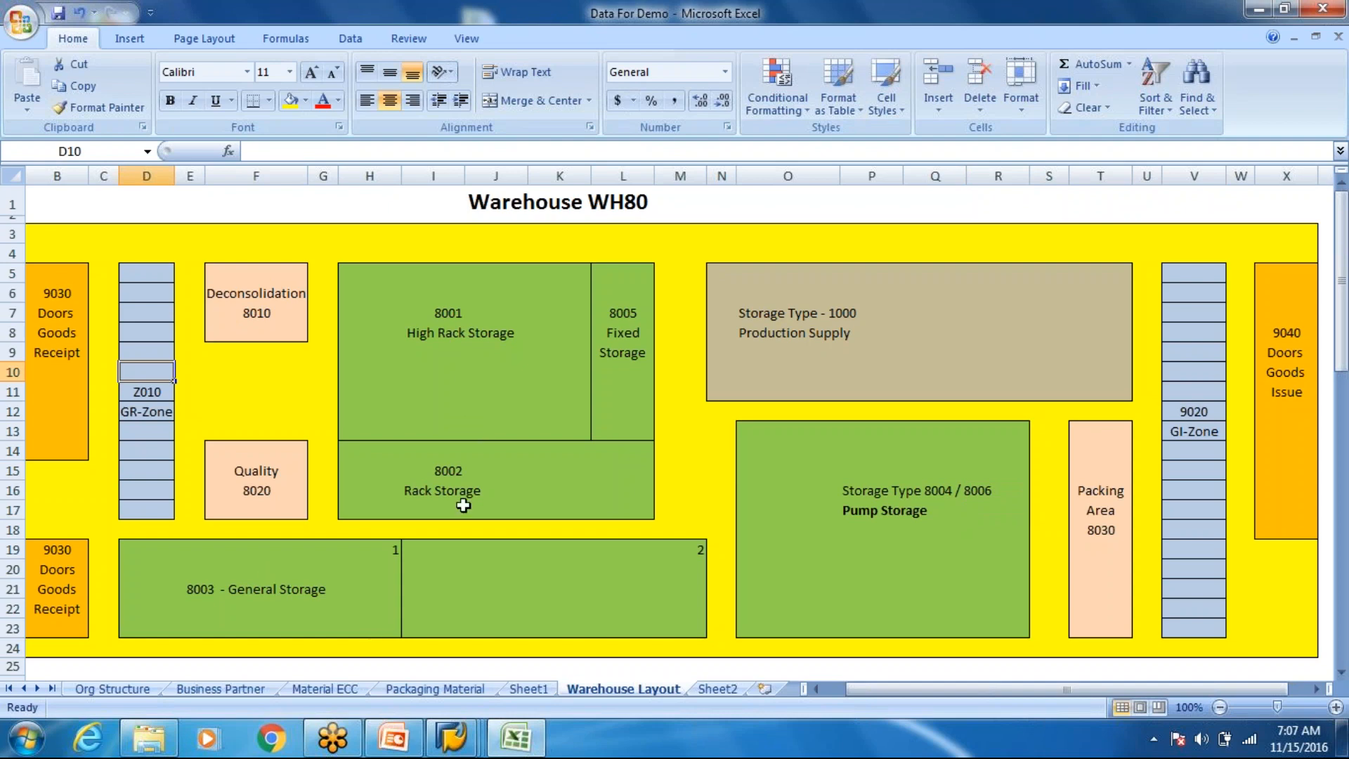
pyautogui.moveTo(133, 380); pyautogui.dragTo(235, 379)
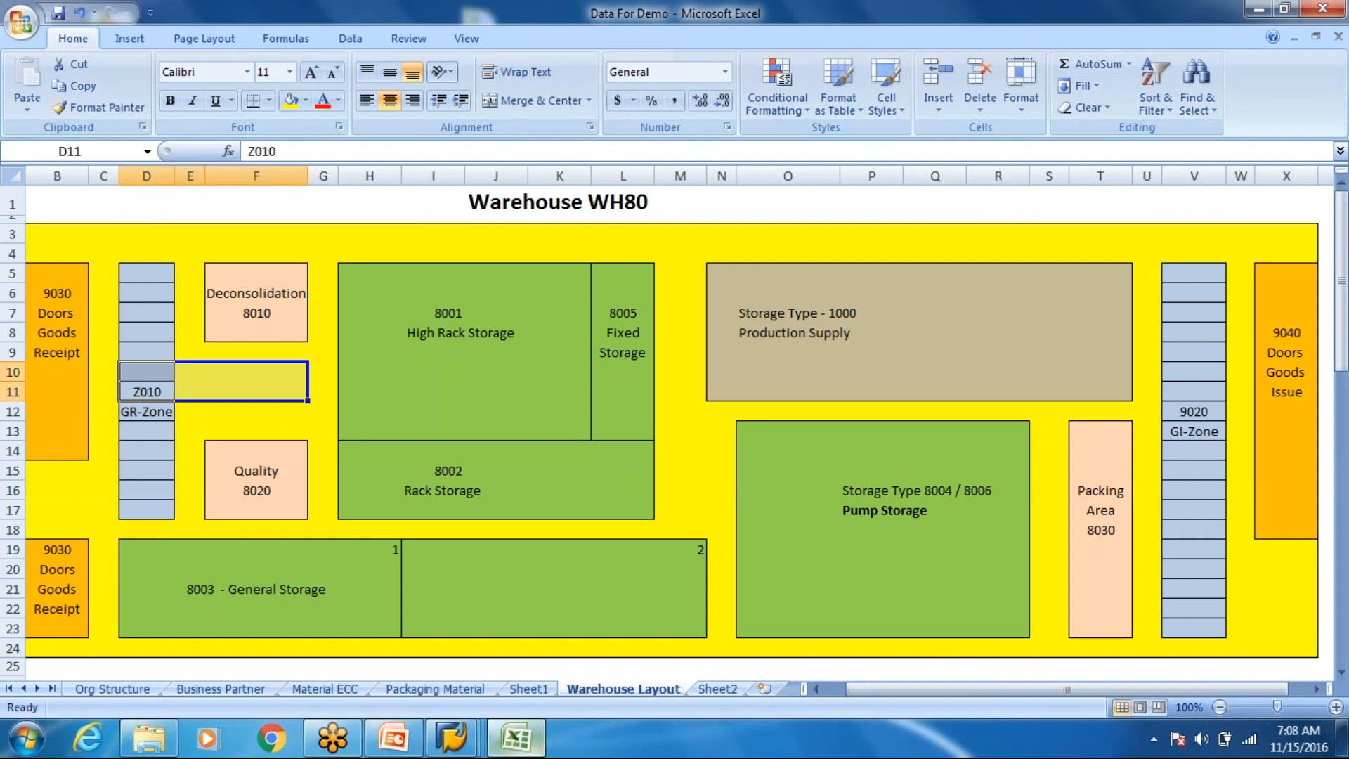
pyautogui.moveTo(462, 731)
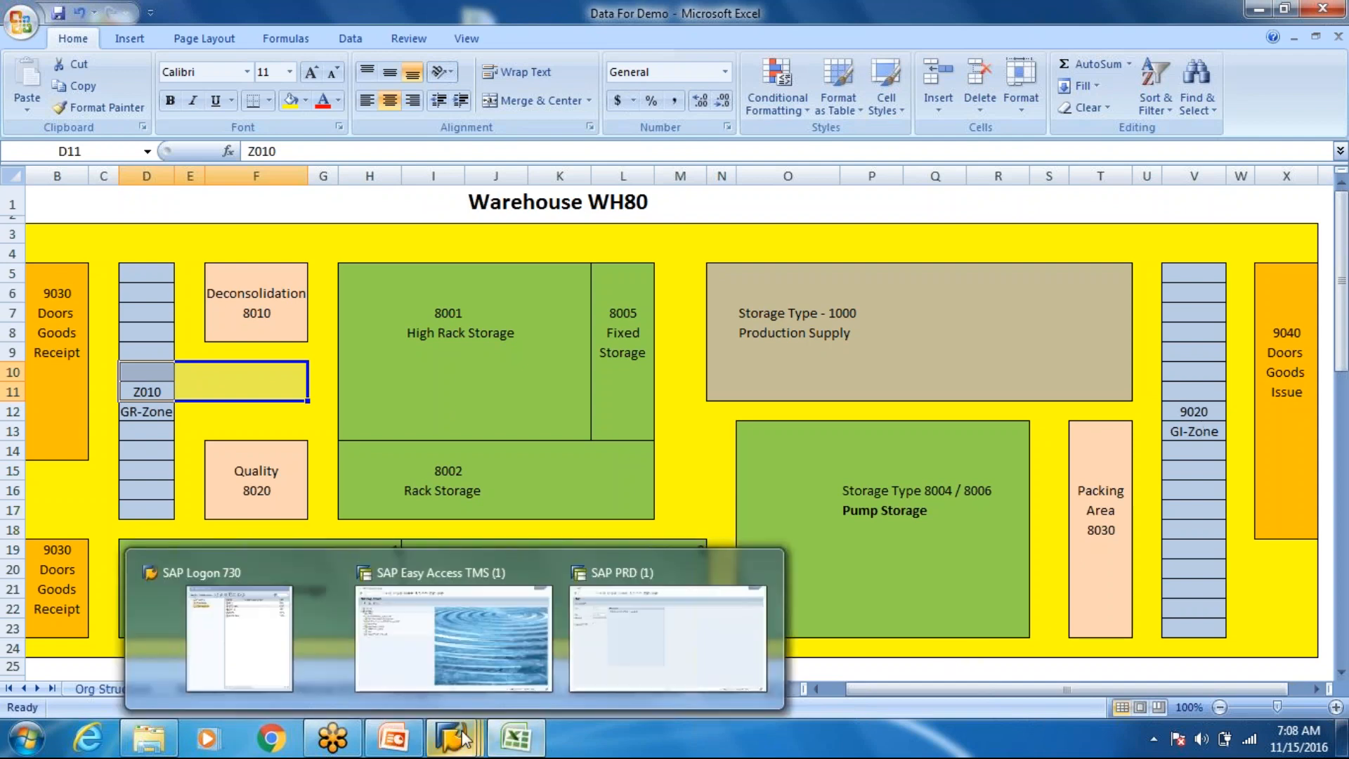
pyautogui.click(943, 543)
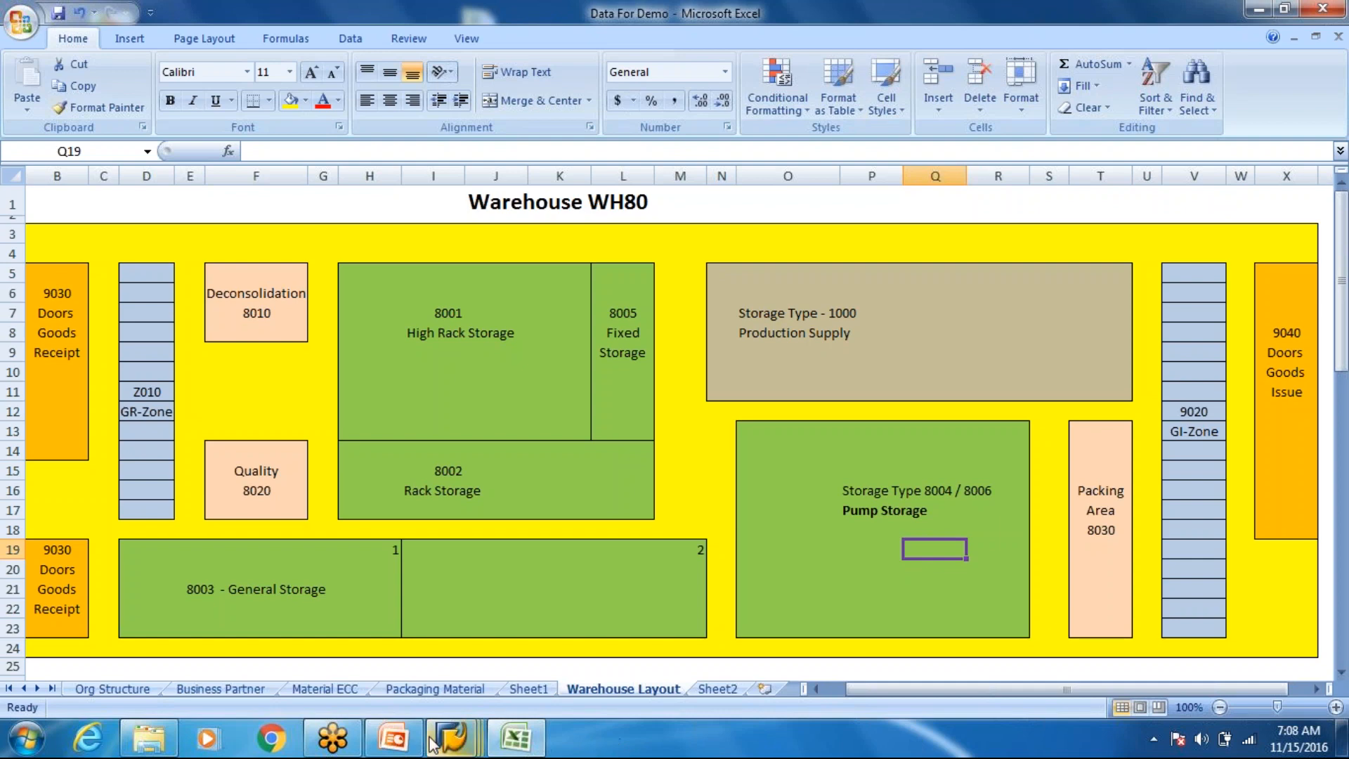
# - Switch to the SAP ECC logon window, enter the account password and log on to client 800
pyautogui.moveTo(457, 746)
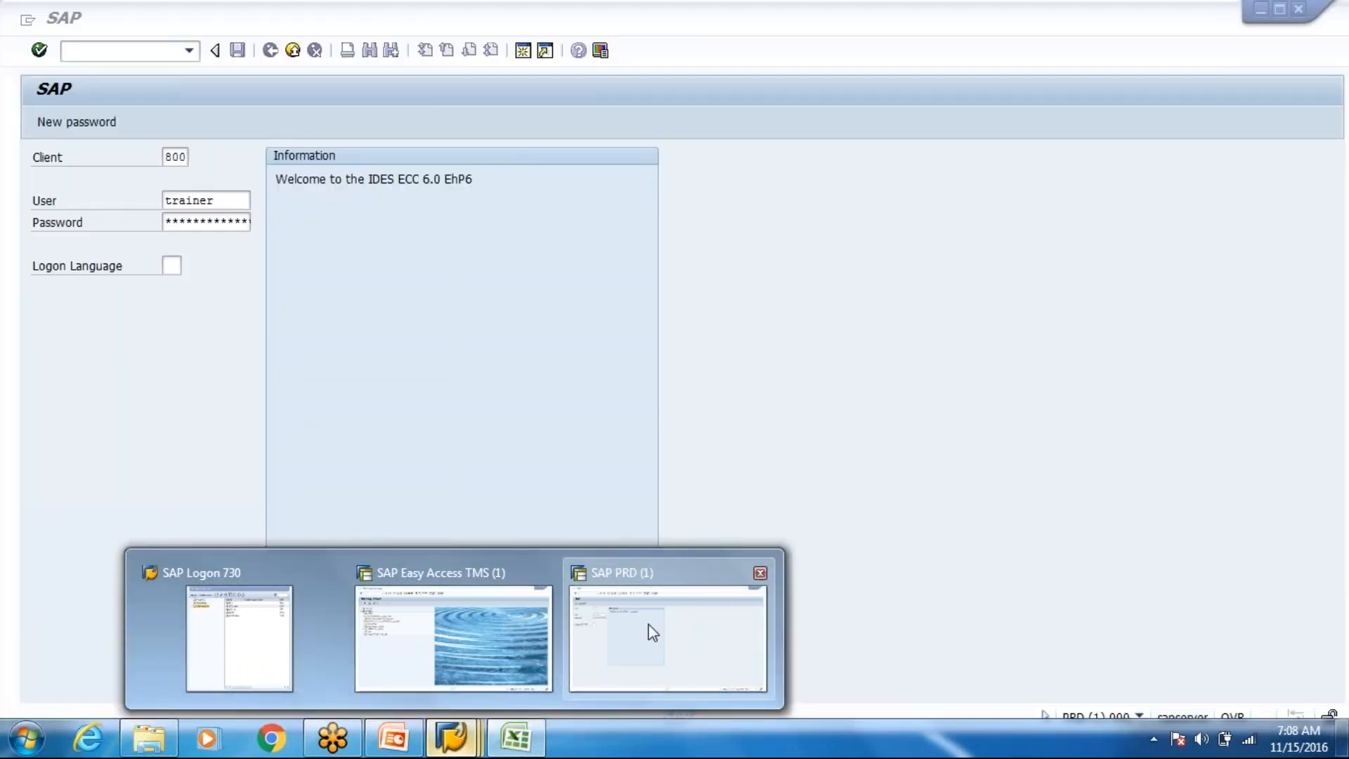
pyautogui.click(654, 631)
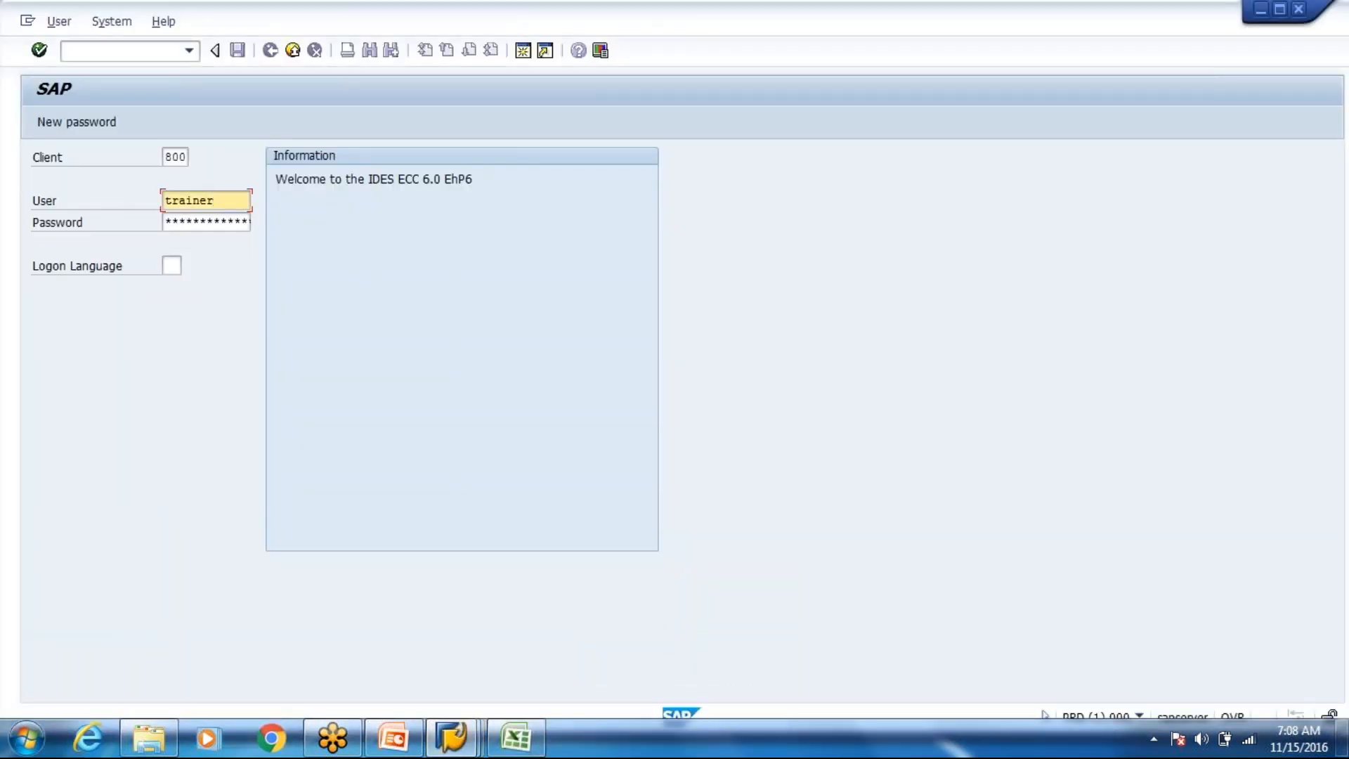
pyautogui.press('Tab')
pyautogui.write('*********')
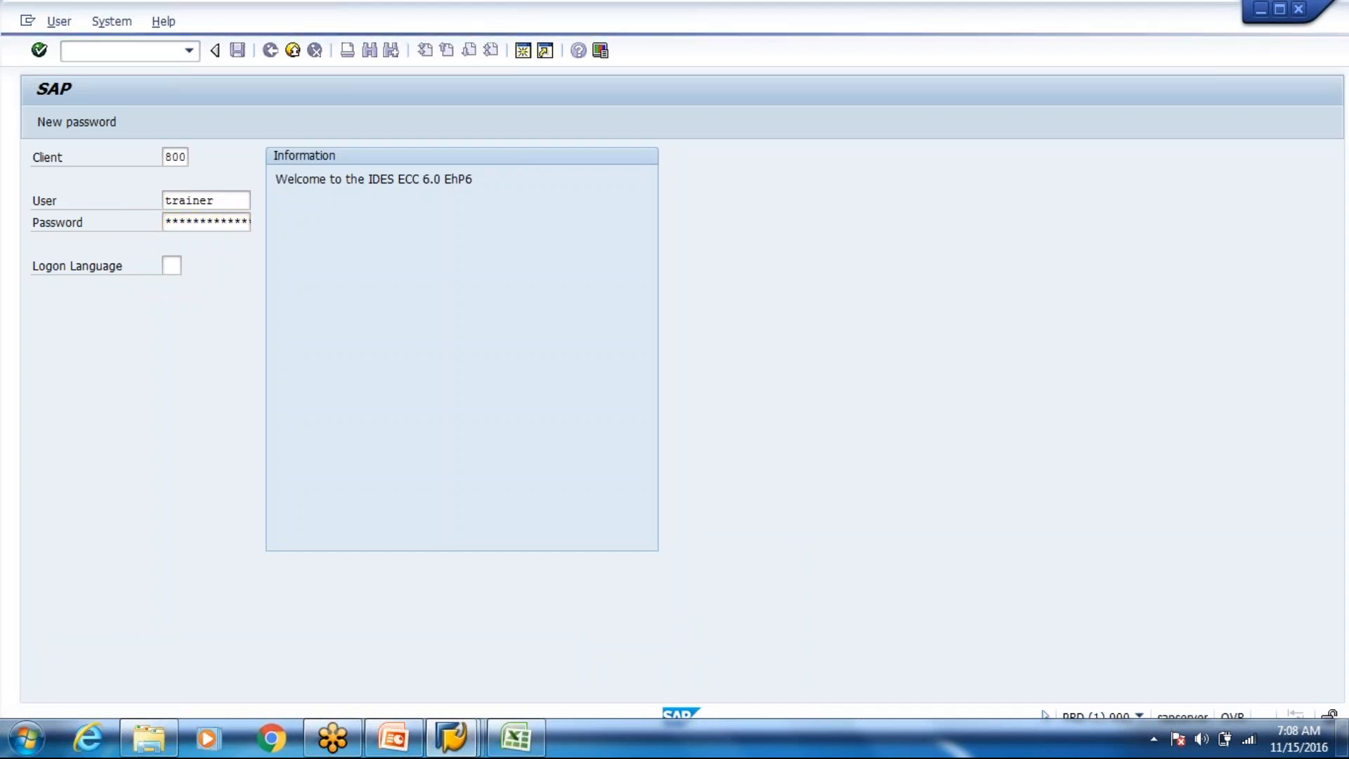
pyautogui.press('Return')
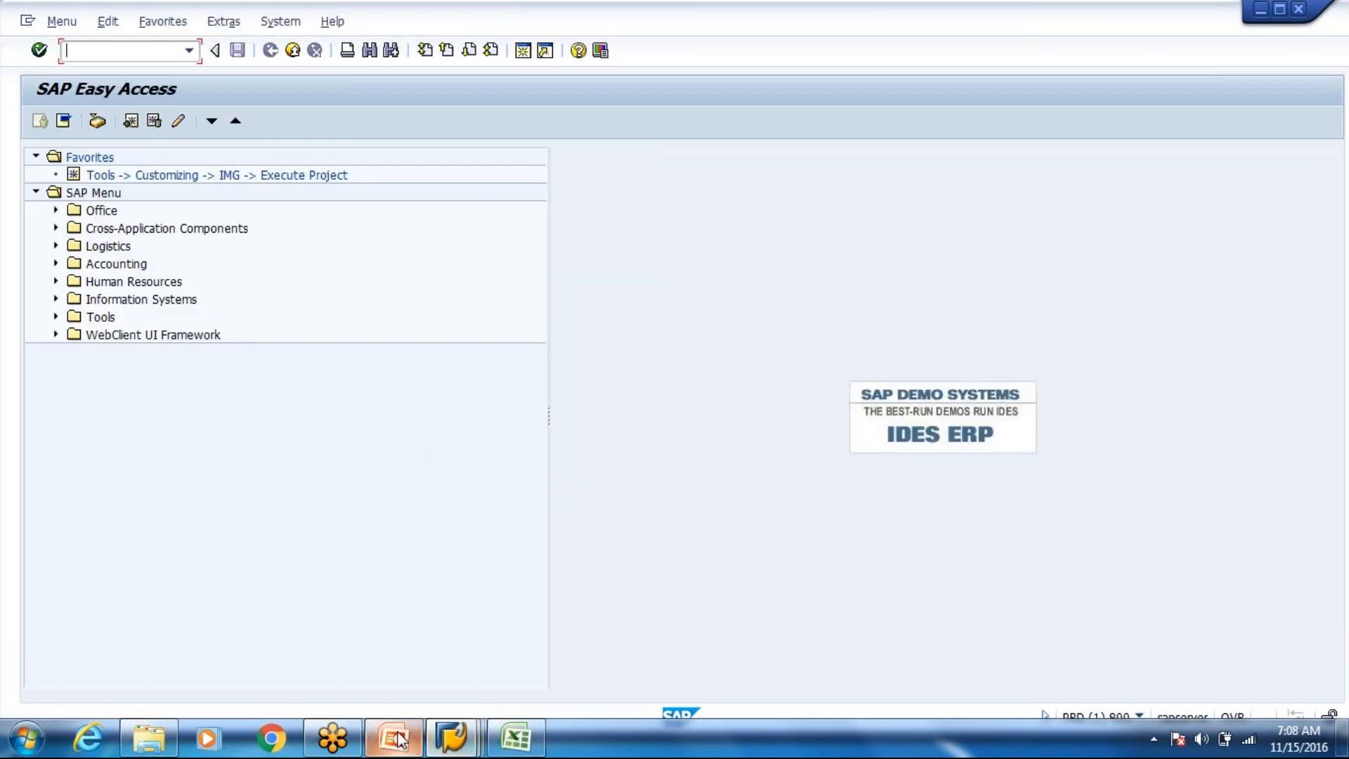
# - Switch back to the Data For Demo workbook in Excel and show the finished product row on the Org Structure sheet
pyautogui.click(507, 742)
pyautogui.click(542, 630)
pyautogui.press('Down')
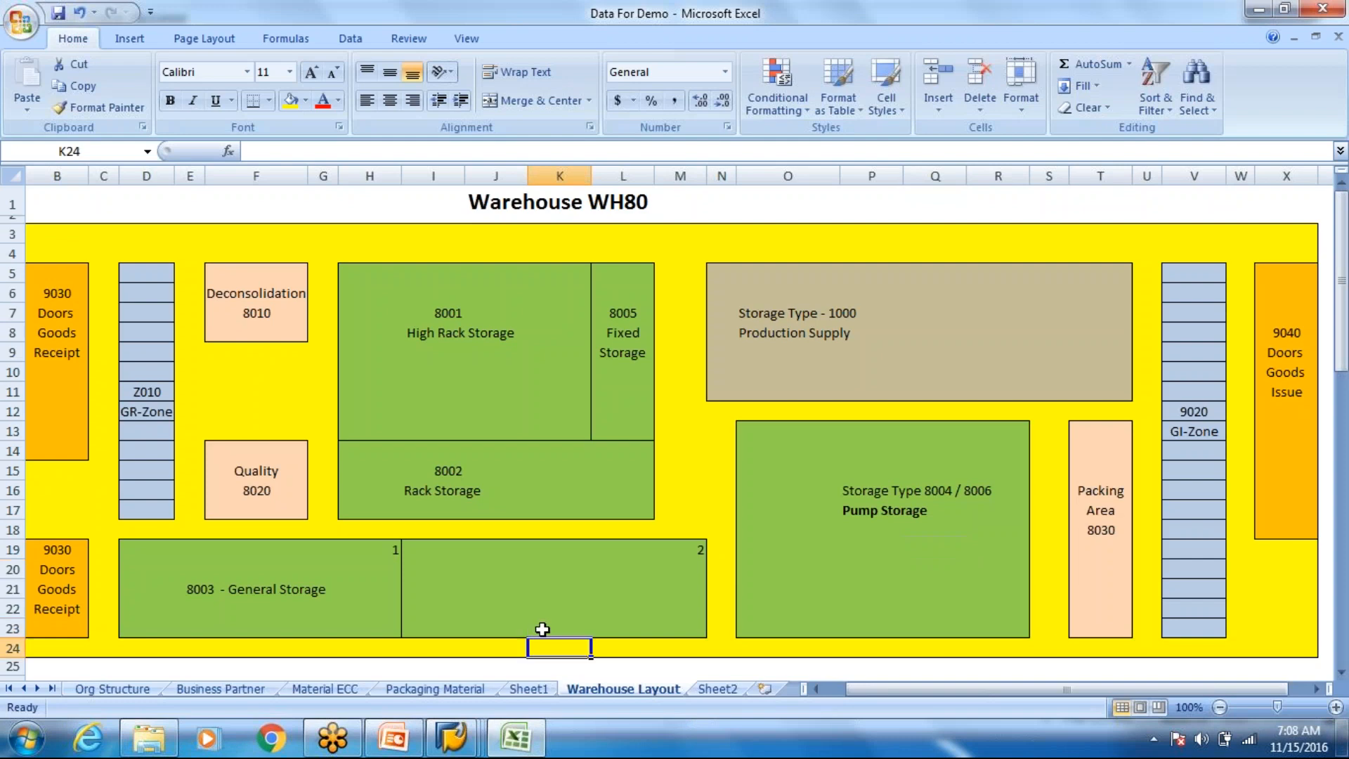
pyautogui.press('Down')
pyautogui.press('Down')
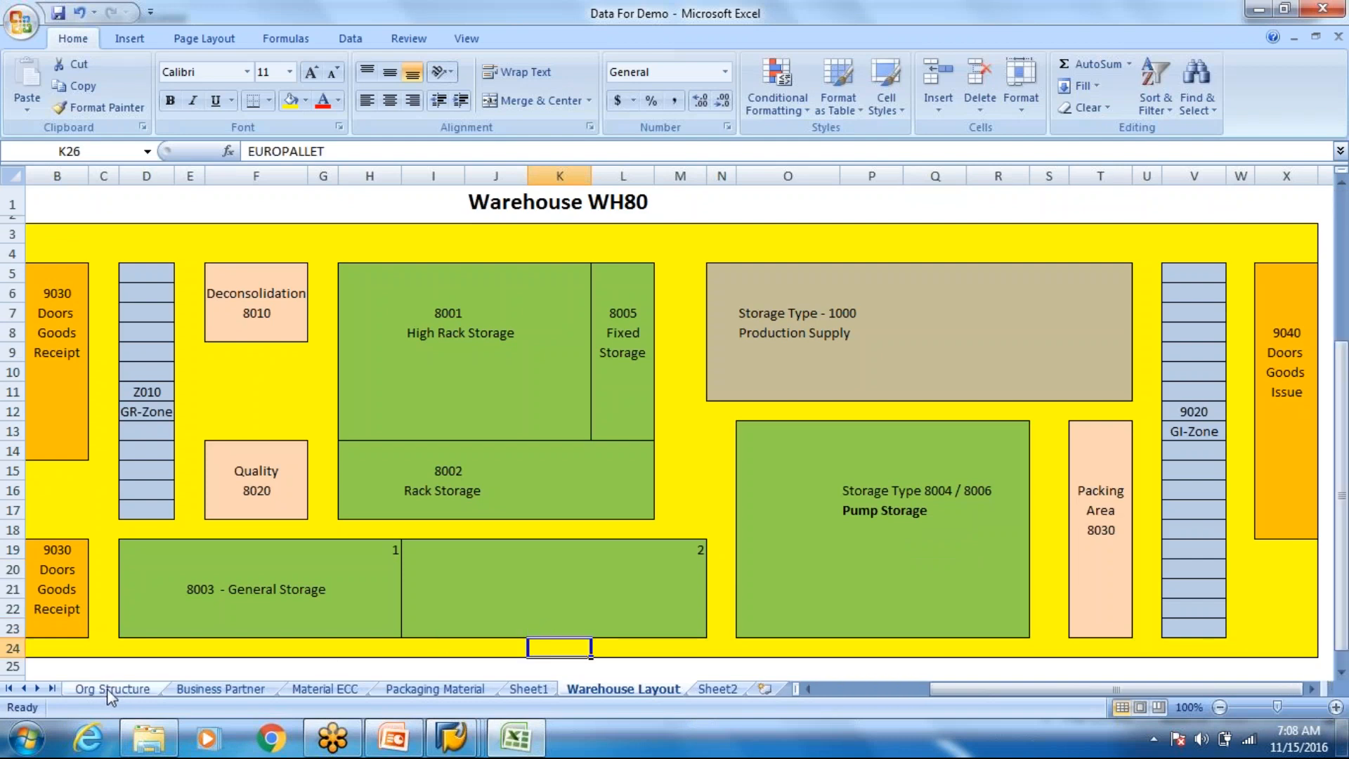
pyautogui.click(109, 692)
pyautogui.click(456, 460)
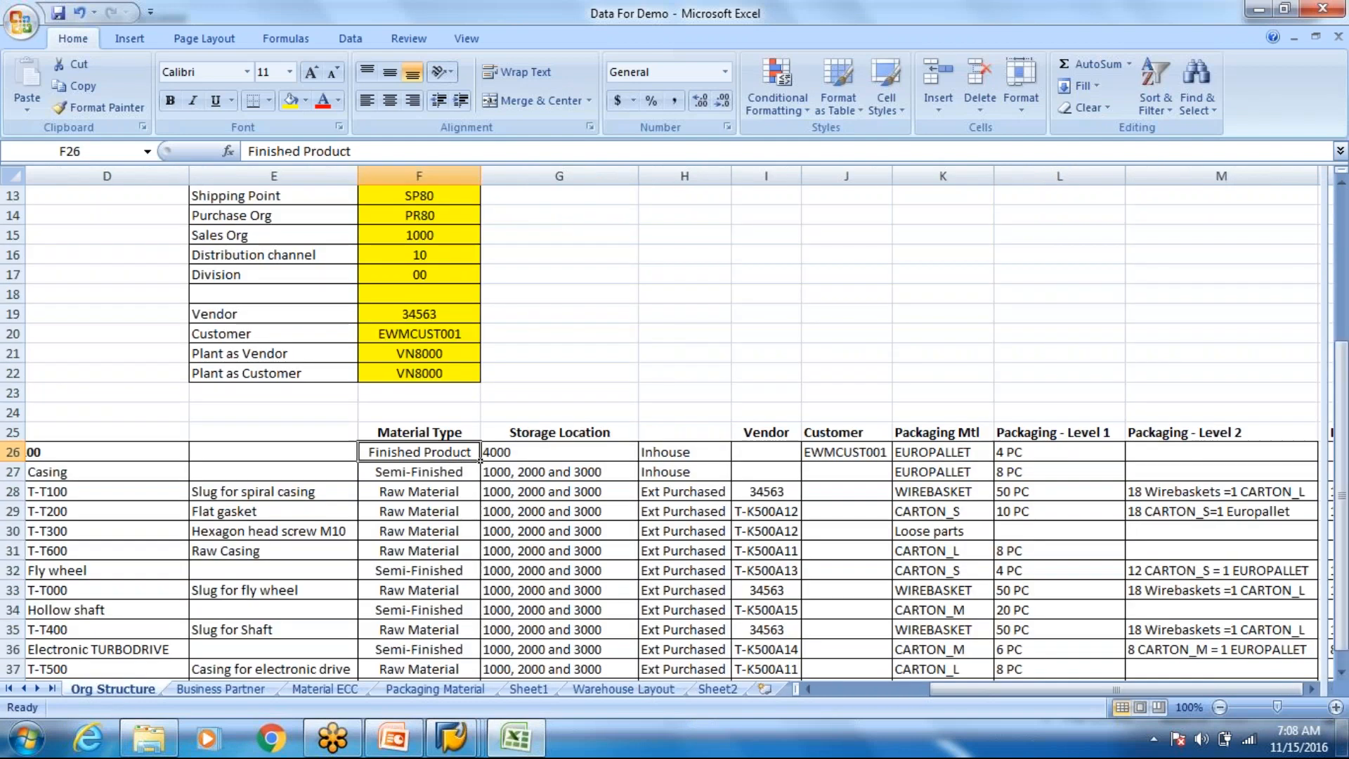
# - Read across the finished product row 26, from storage location through the packaging levels and back to the material number
pyautogui.press('Right')
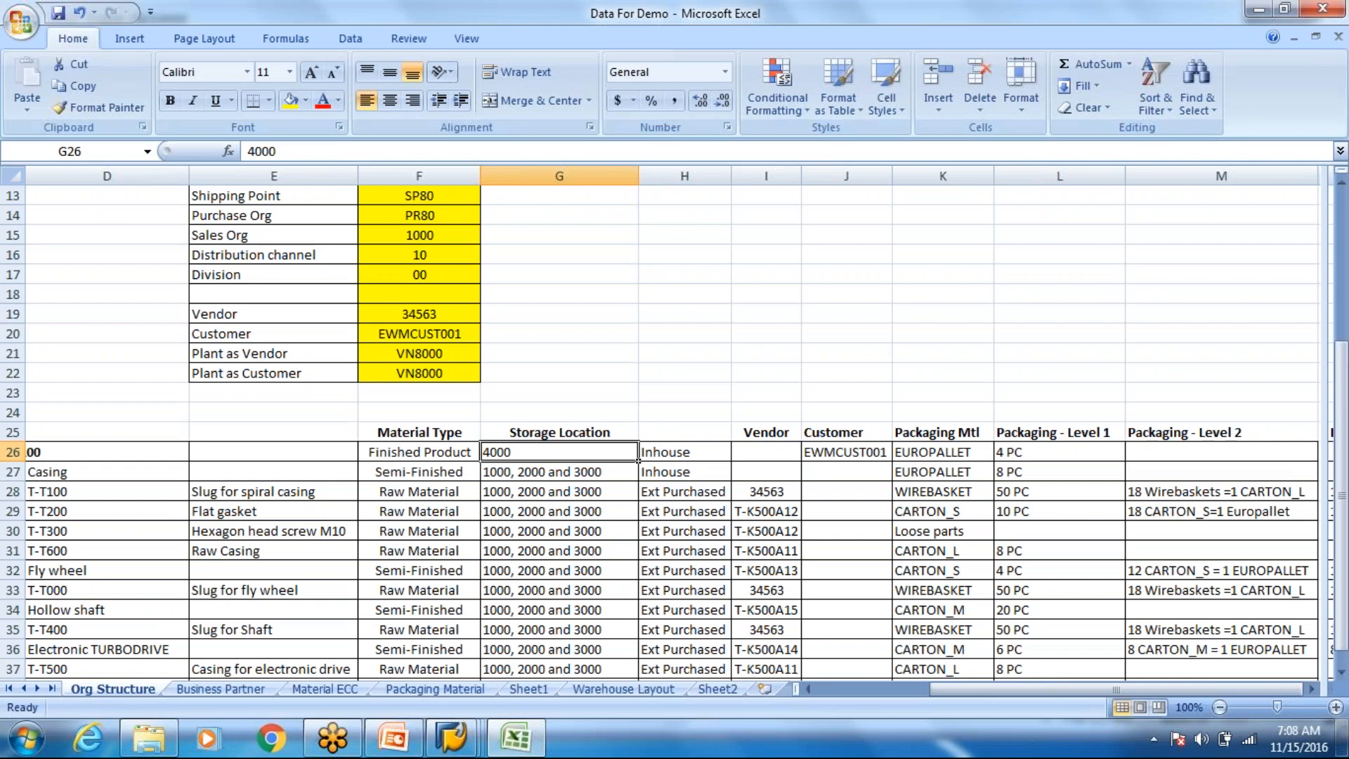
pyautogui.press('Right')
pyautogui.press('Right')
pyautogui.press('Right')
pyautogui.press('Right')
pyautogui.press('Right')
pyautogui.press('Right')
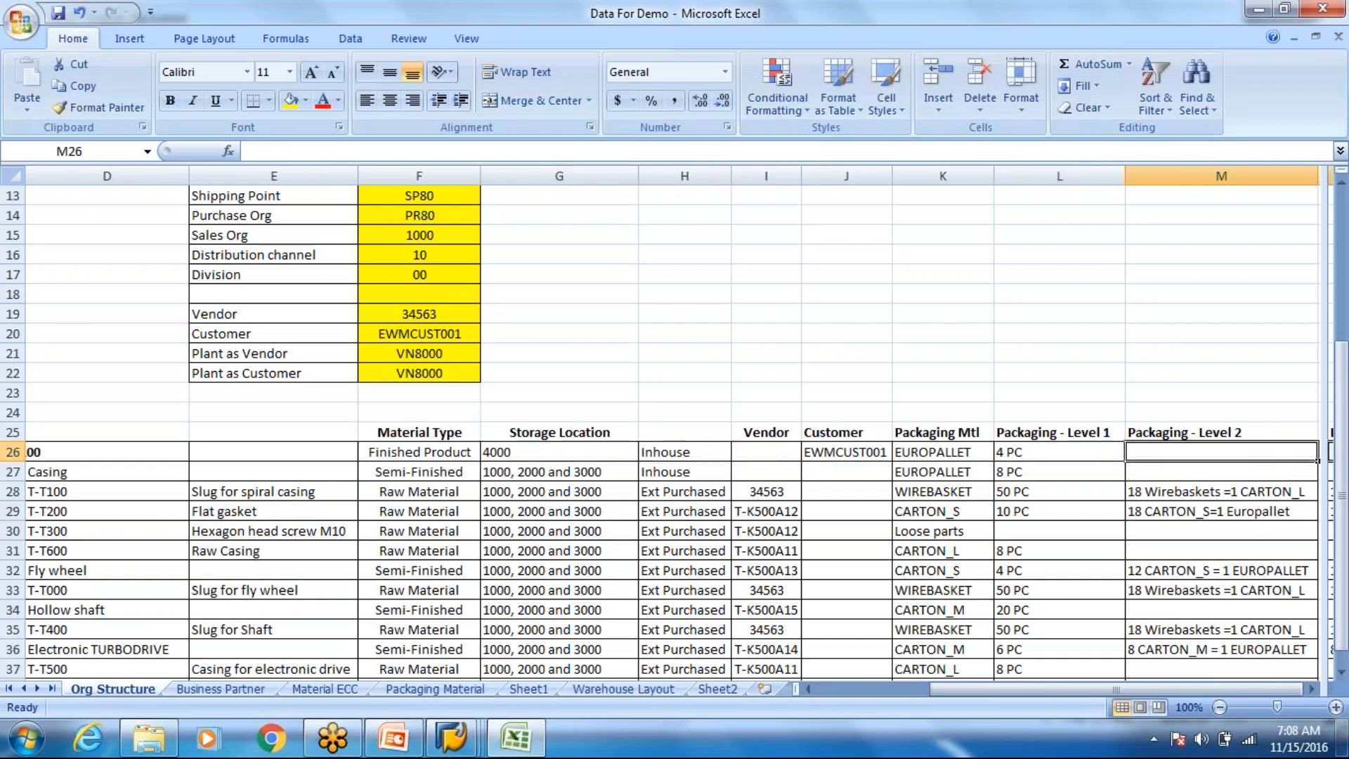
pyautogui.press('Right')
pyautogui.press('Left')
pyautogui.press('Left')
pyautogui.press('Left')
pyautogui.press('Left')
pyautogui.press('Left')
pyautogui.press('Left')
pyautogui.press('Left')
pyautogui.press('Left')
pyautogui.press('Left')
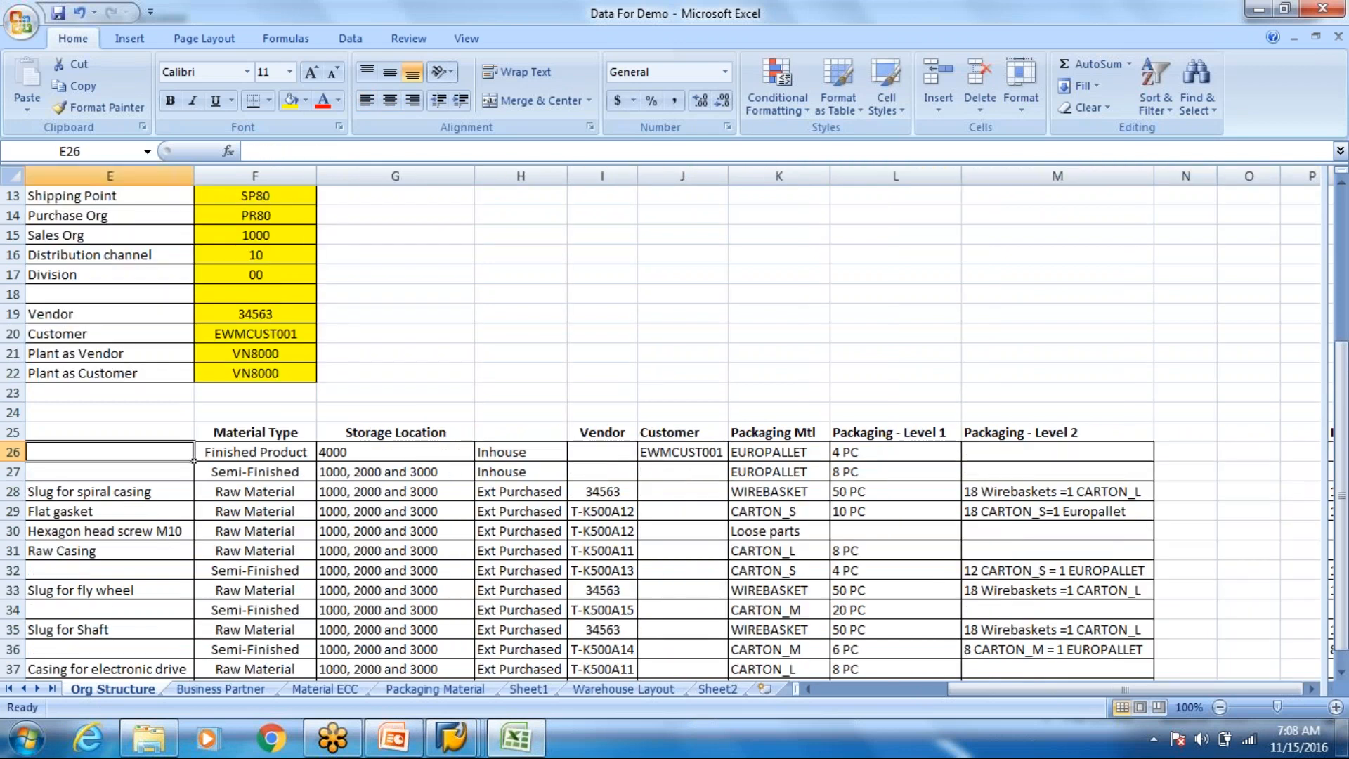
pyautogui.press('Left')
pyautogui.press('Left')
pyautogui.press('Left')
# - Copy the customer number from the finished product row and switch to the SAP ECC session
pyautogui.press('Right')
pyautogui.press('Right')
pyautogui.press('Right')
pyautogui.press('Right')
pyautogui.press('Right')
pyautogui.press('Right')
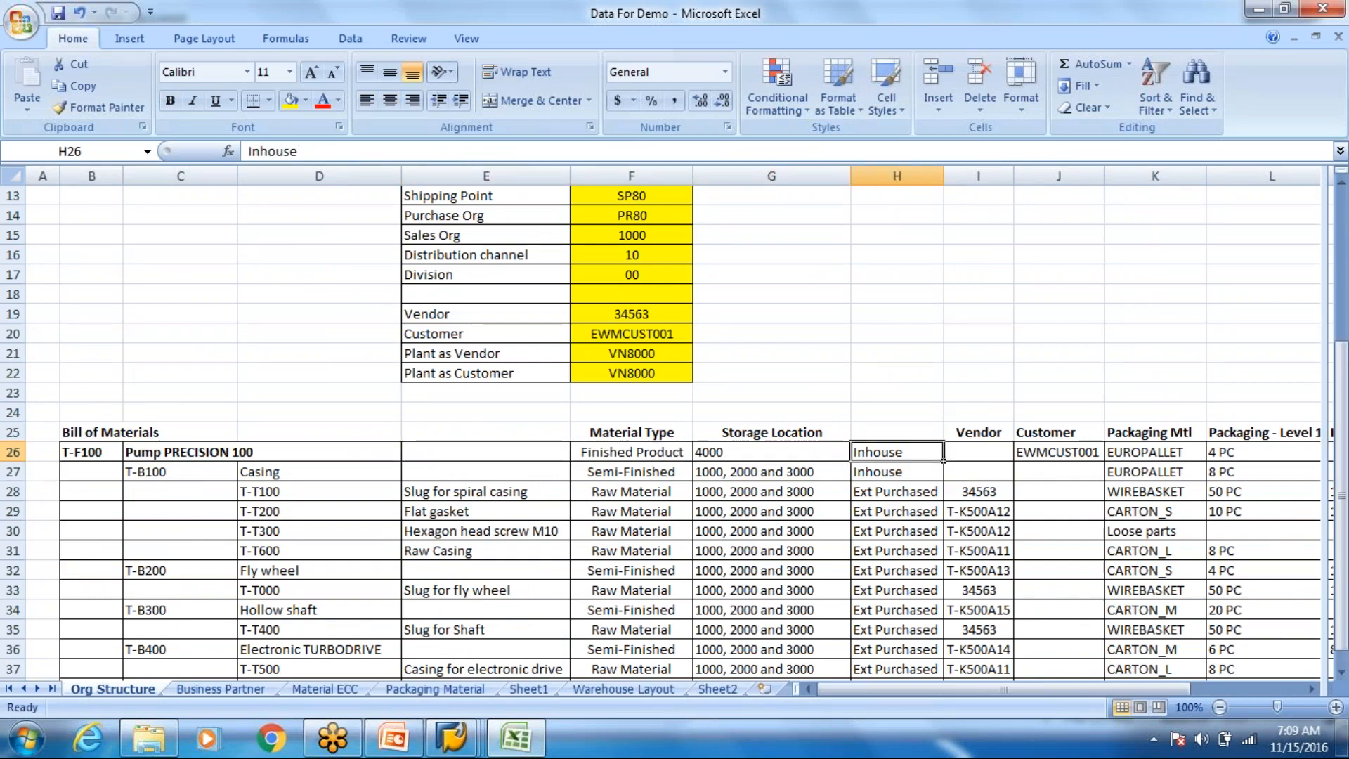
pyautogui.press('Right')
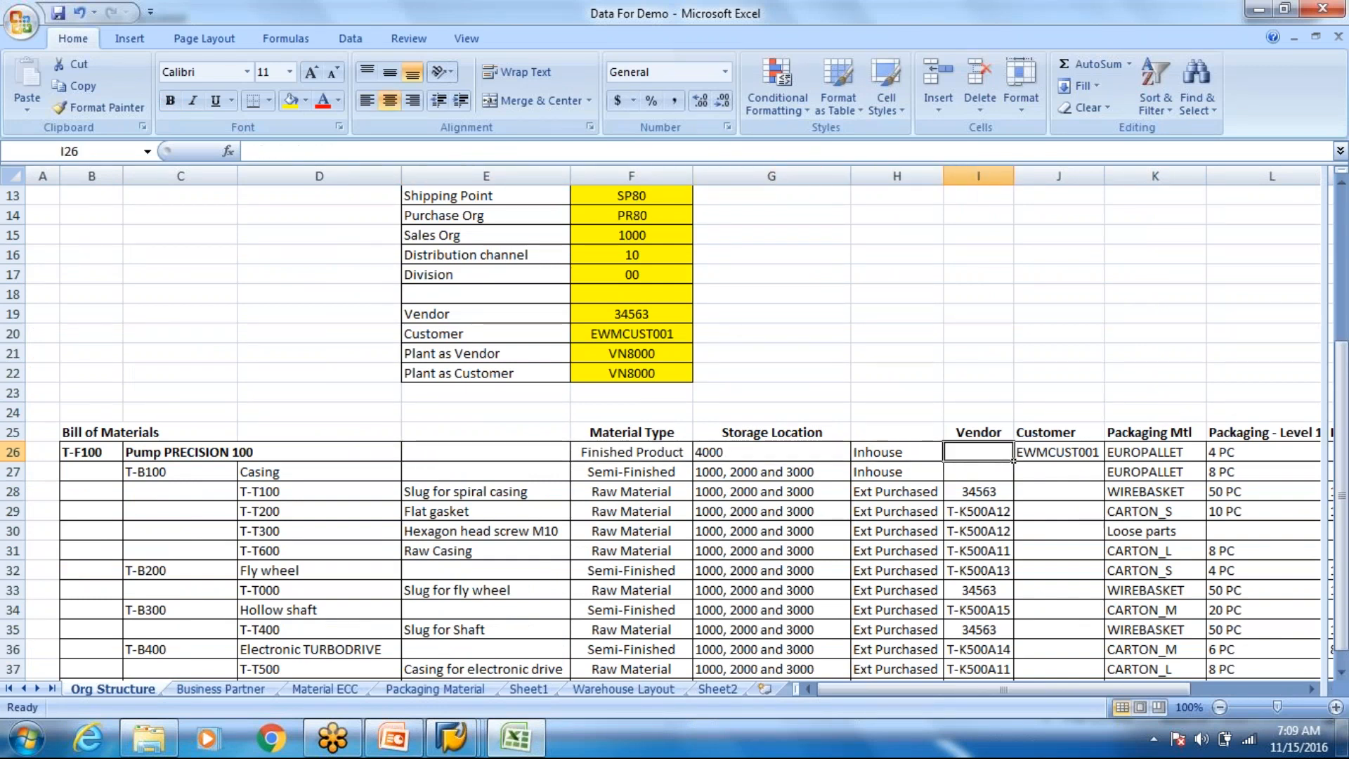
pyautogui.press('Right')
pyautogui.hotkey('ctrl', 'c')
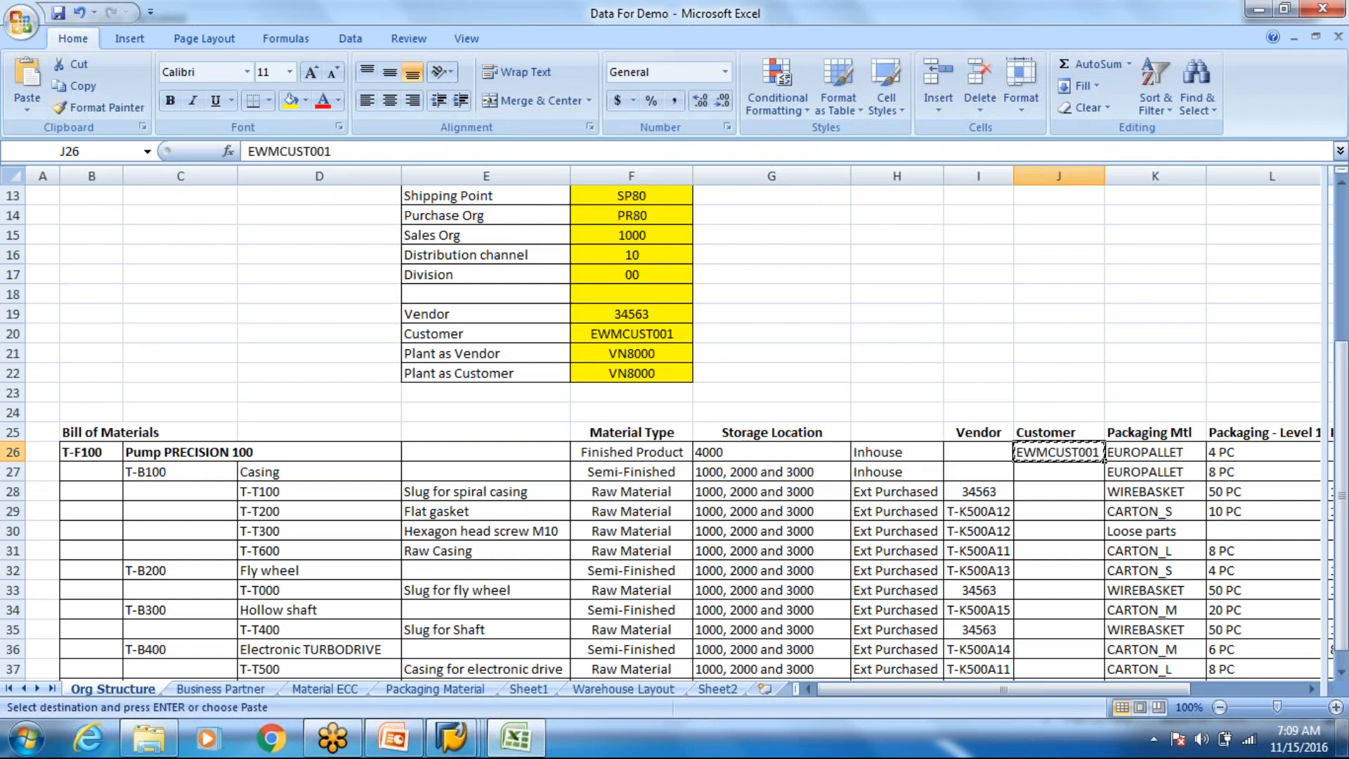
pyautogui.hotkey('alt', 'Tab')
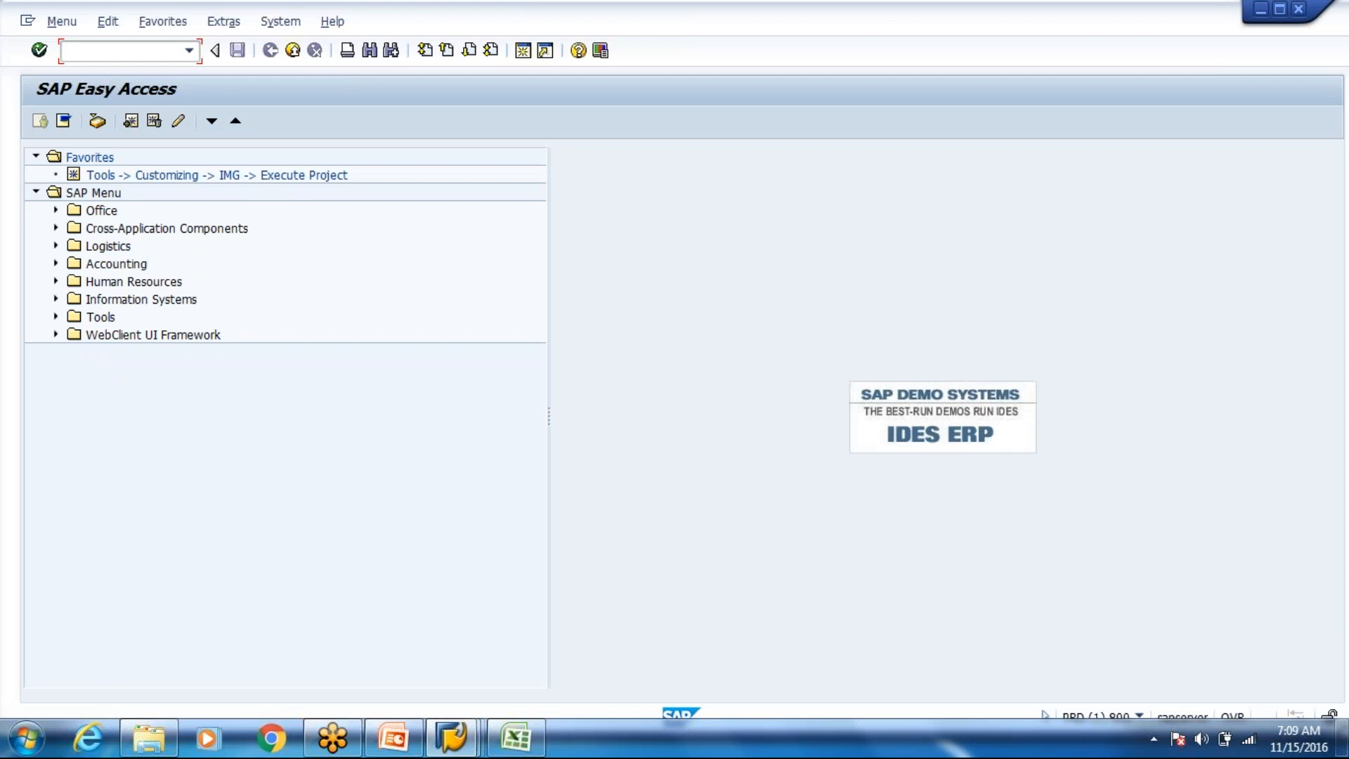
# - Return to the workbook, copy the finished product number T-F100, and switch to the SAP EWM session
pyautogui.hotkey('alt', 'Tab')
pyautogui.press('Tab')
pyautogui.press('Tab')
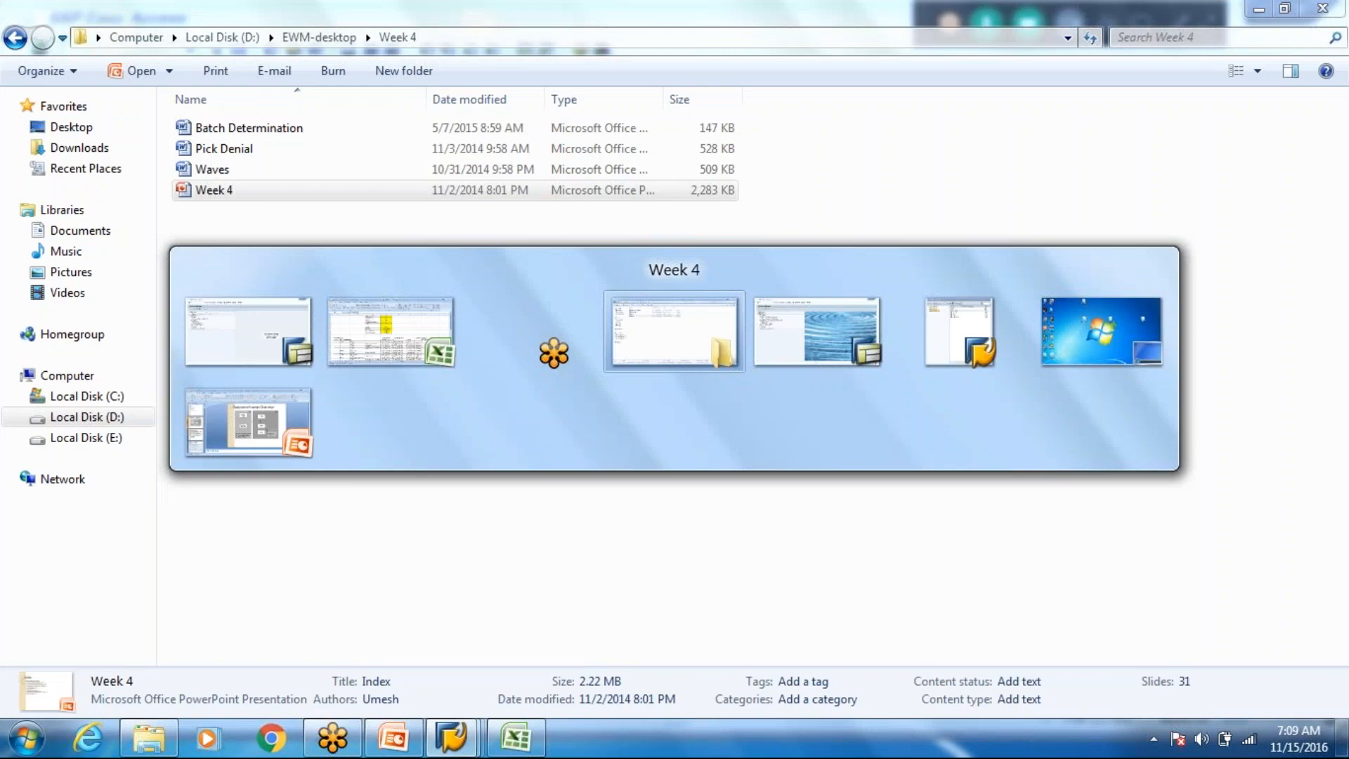
pyautogui.hotkey('alt', 'Tab')
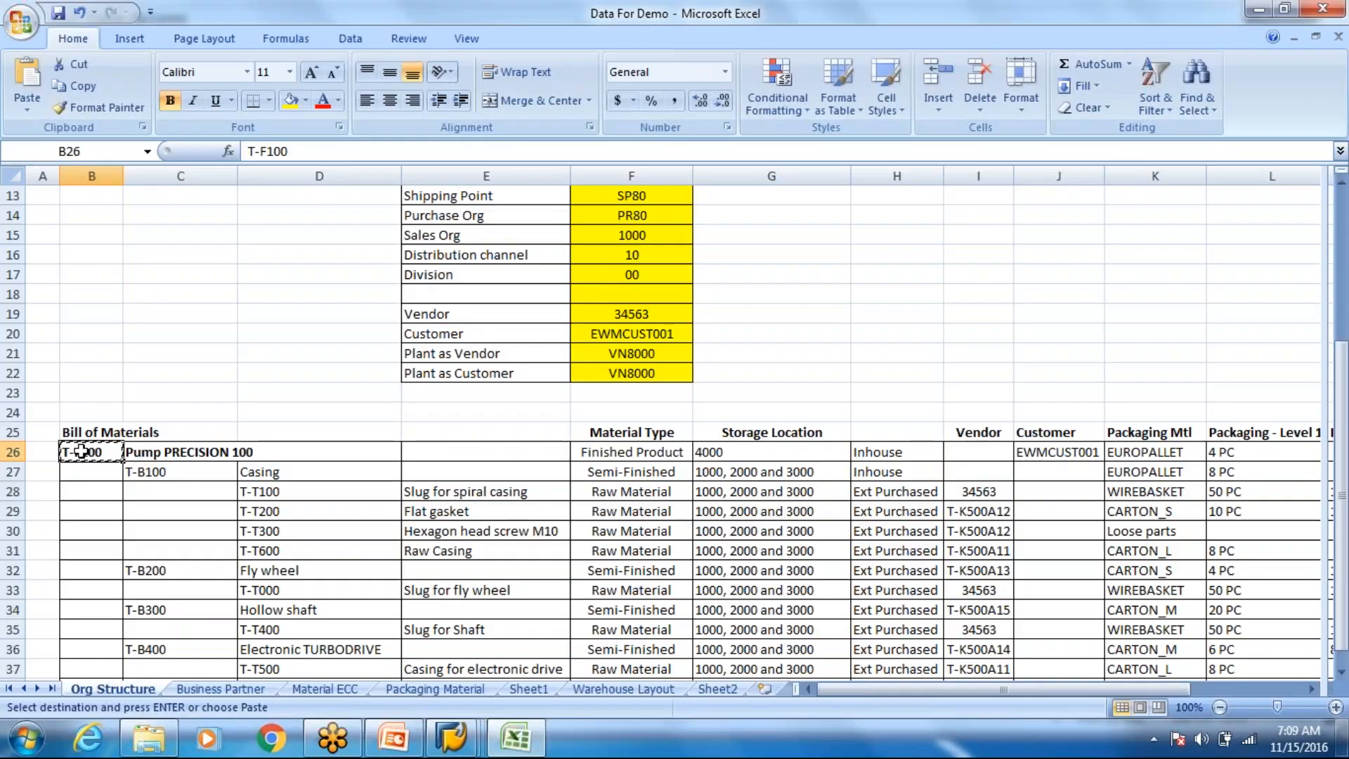
pyautogui.hotkey('alt', 'Tab')
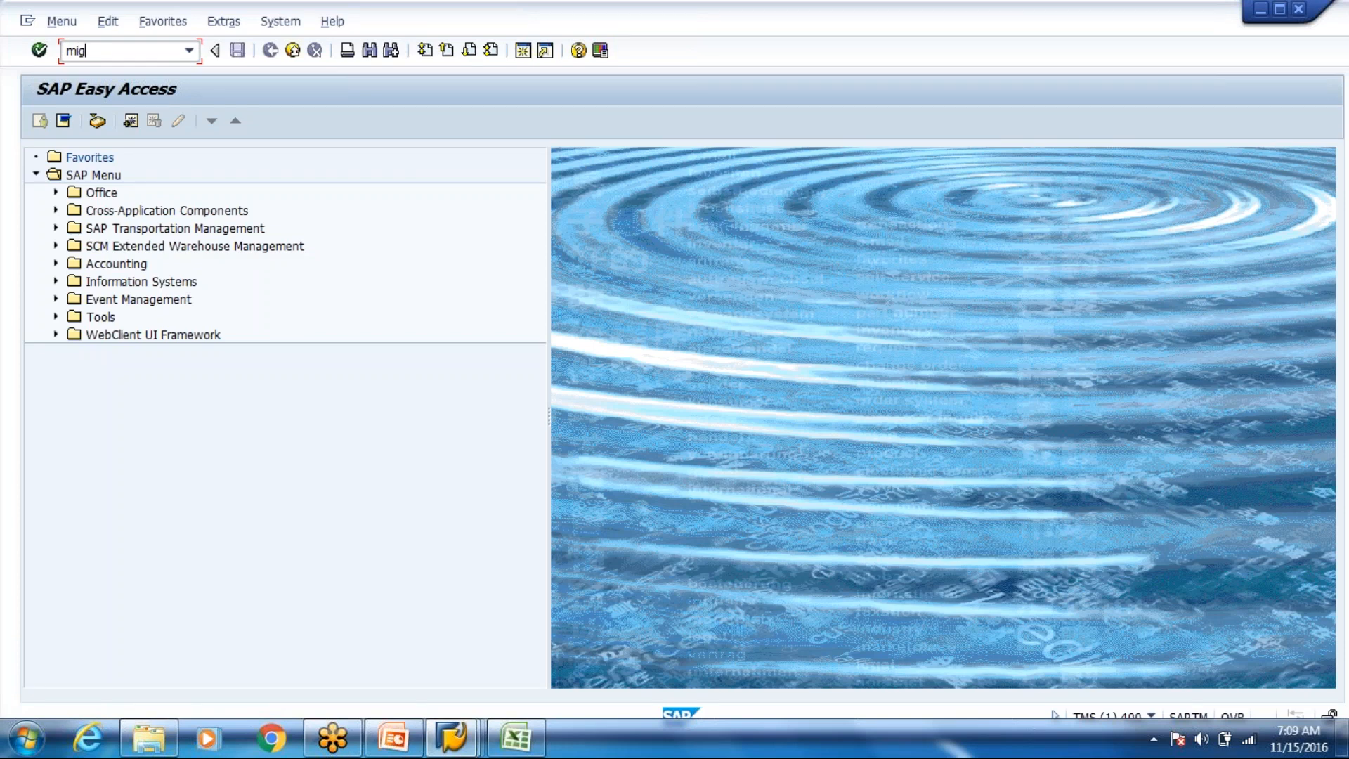
pyautogui.press('BackSpace')
pyautogui.write('/scwm/mob')
pyautogui.press('Return')
pyautogui.press('Right')
pyautogui.press('Return')
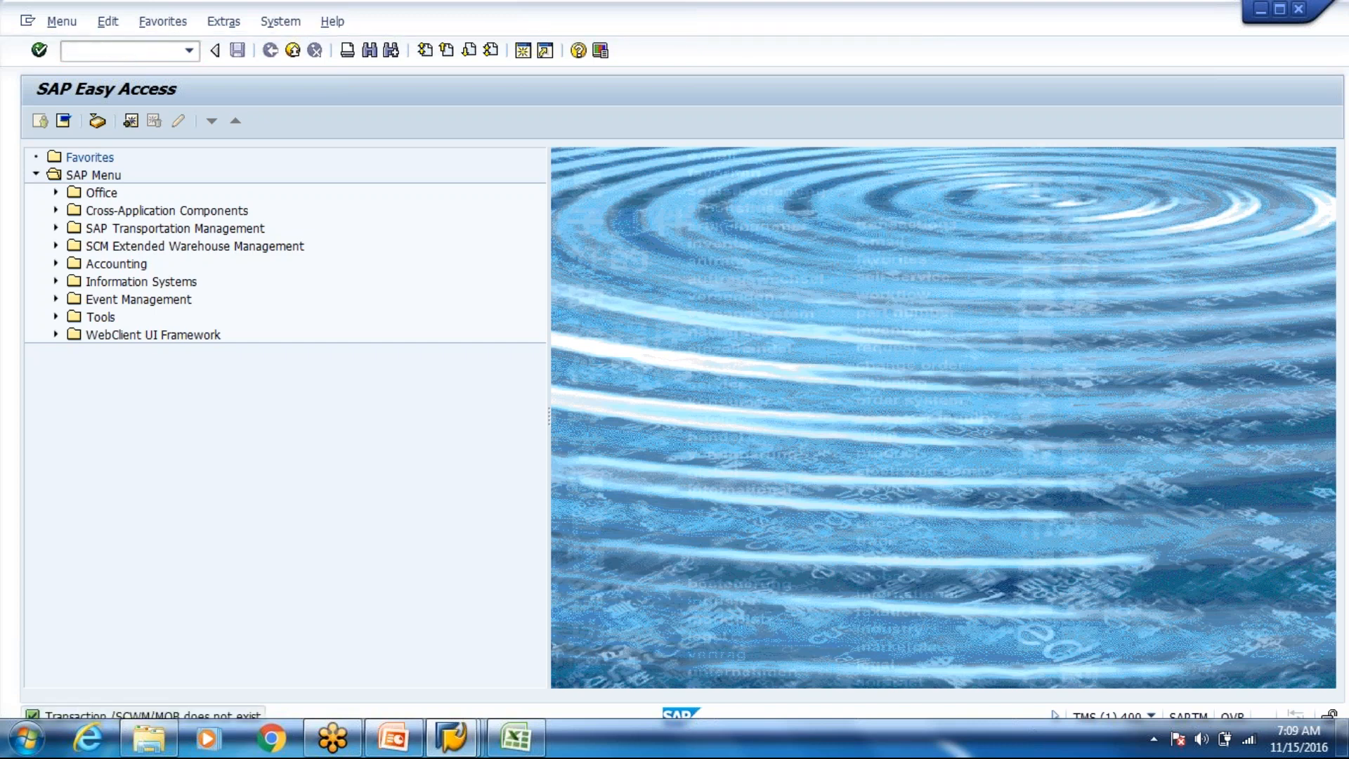
# - Open the Warehouse Management Monitor for warehouse number WH80 with monitor SAP
pyautogui.press('Down')
pyautogui.press('Return')
pyautogui.press('Tab')
pyautogui.press('Down')
pyautogui.press('Return')
pyautogui.press('Return')
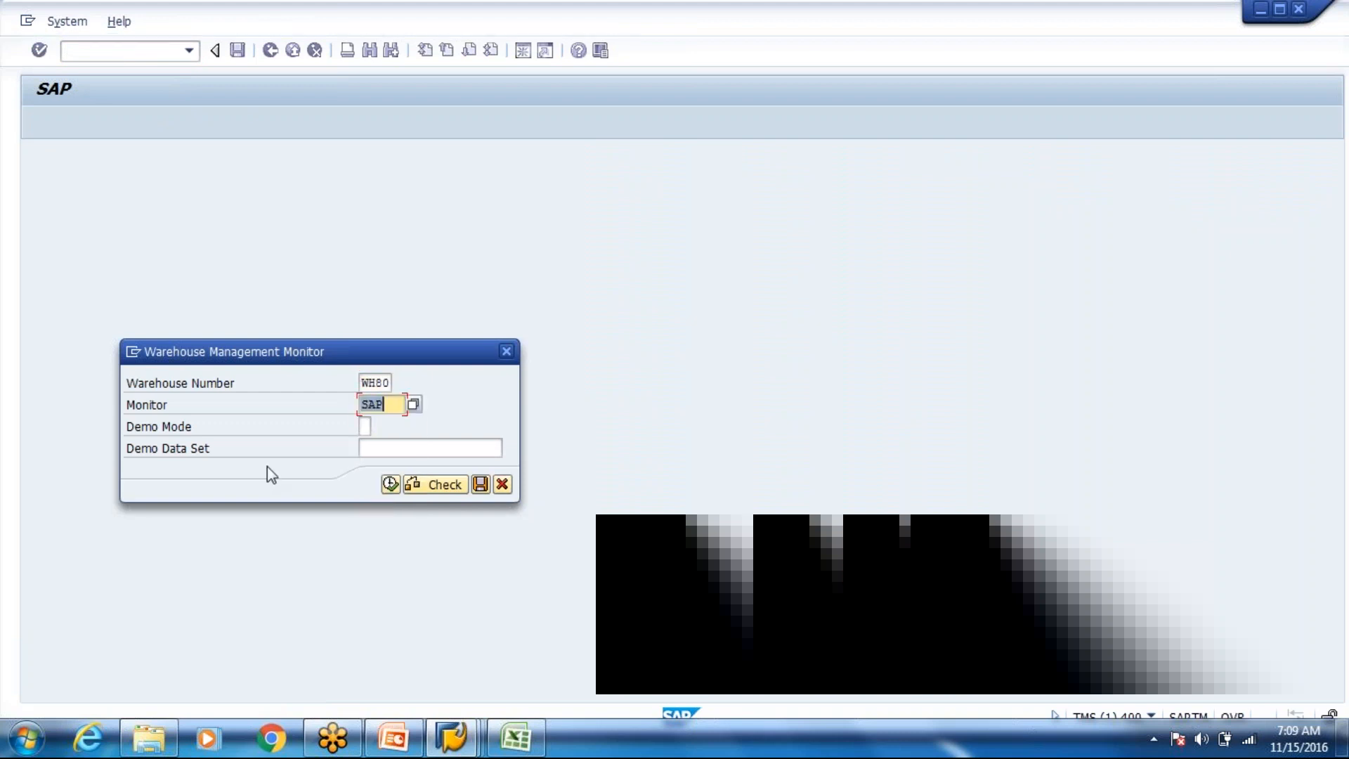
pyautogui.click(391, 484)
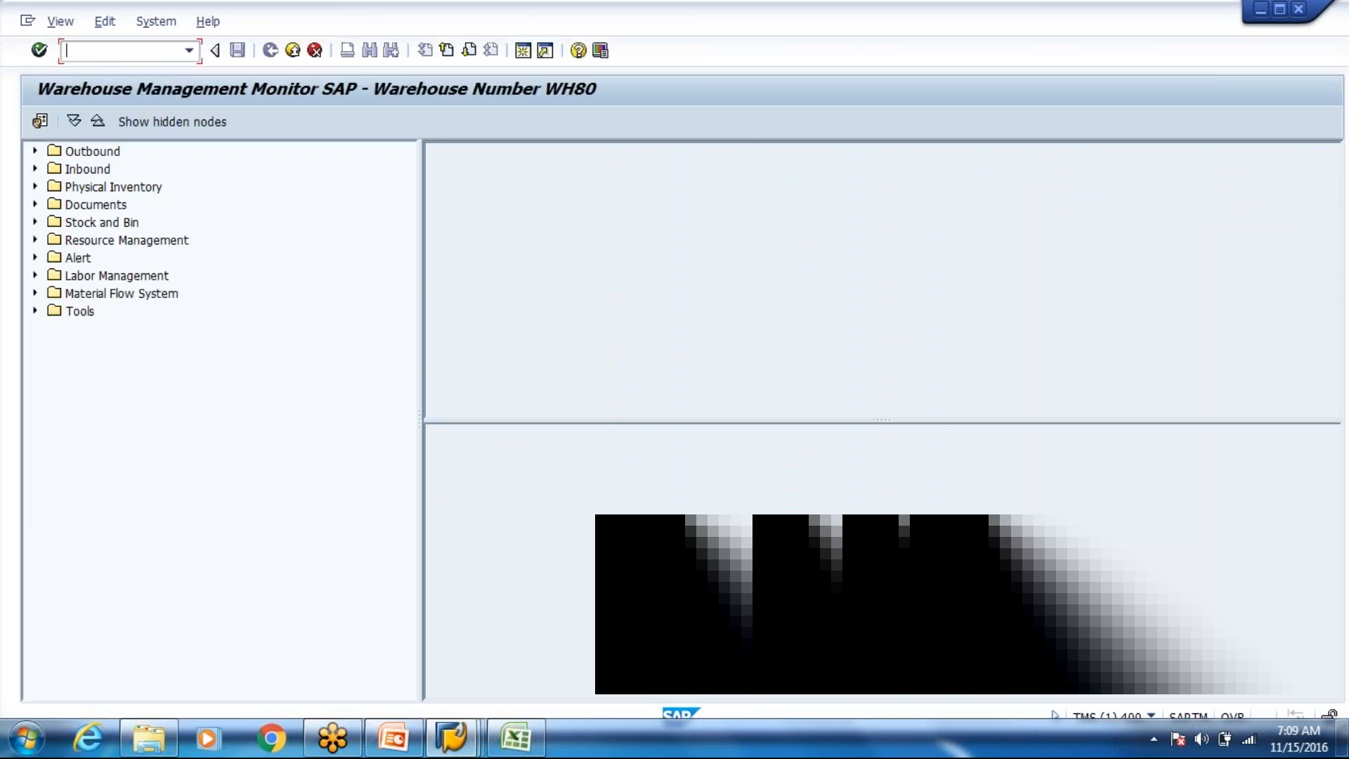
# - Query the physical stock of product T-F100 under Stock and Bin
pyautogui.click(34, 224)
pyautogui.click(111, 258)
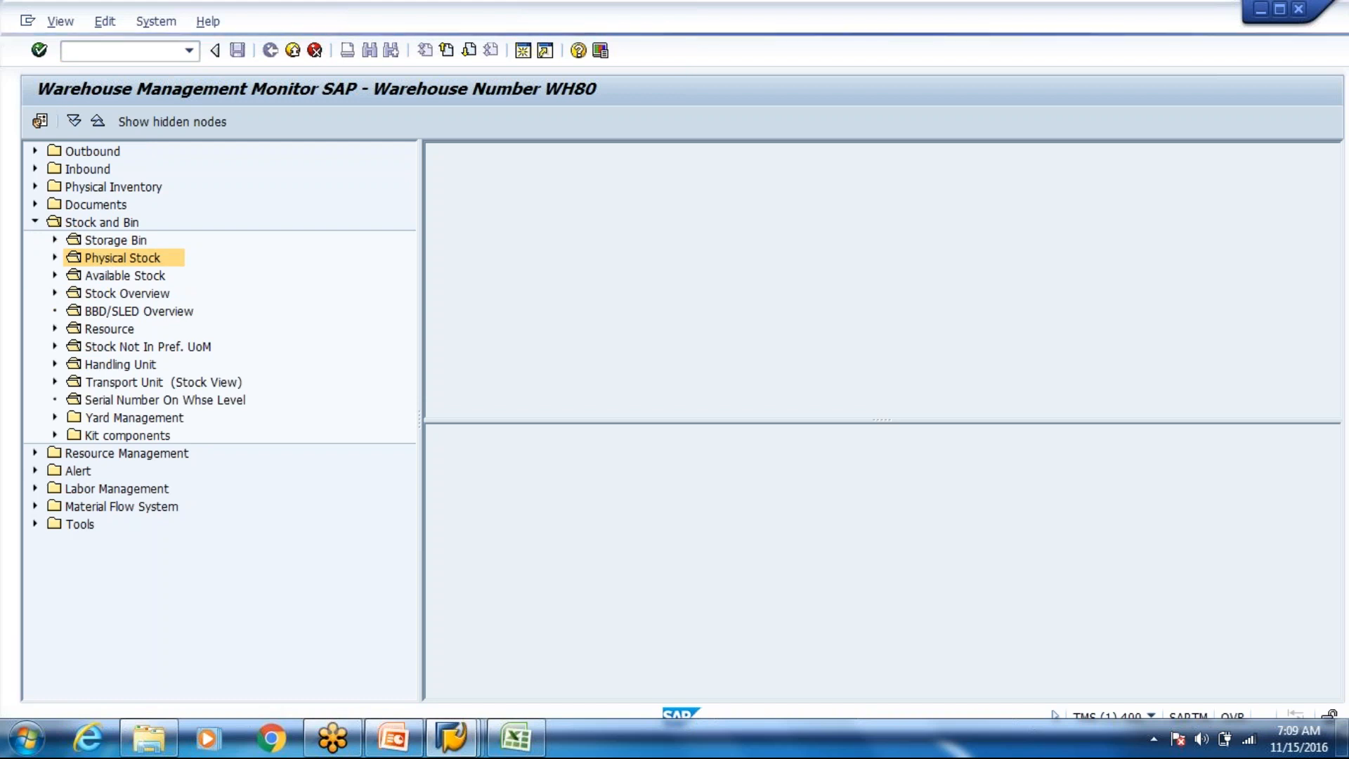
pyautogui.hotkey('ctrl', 'v')
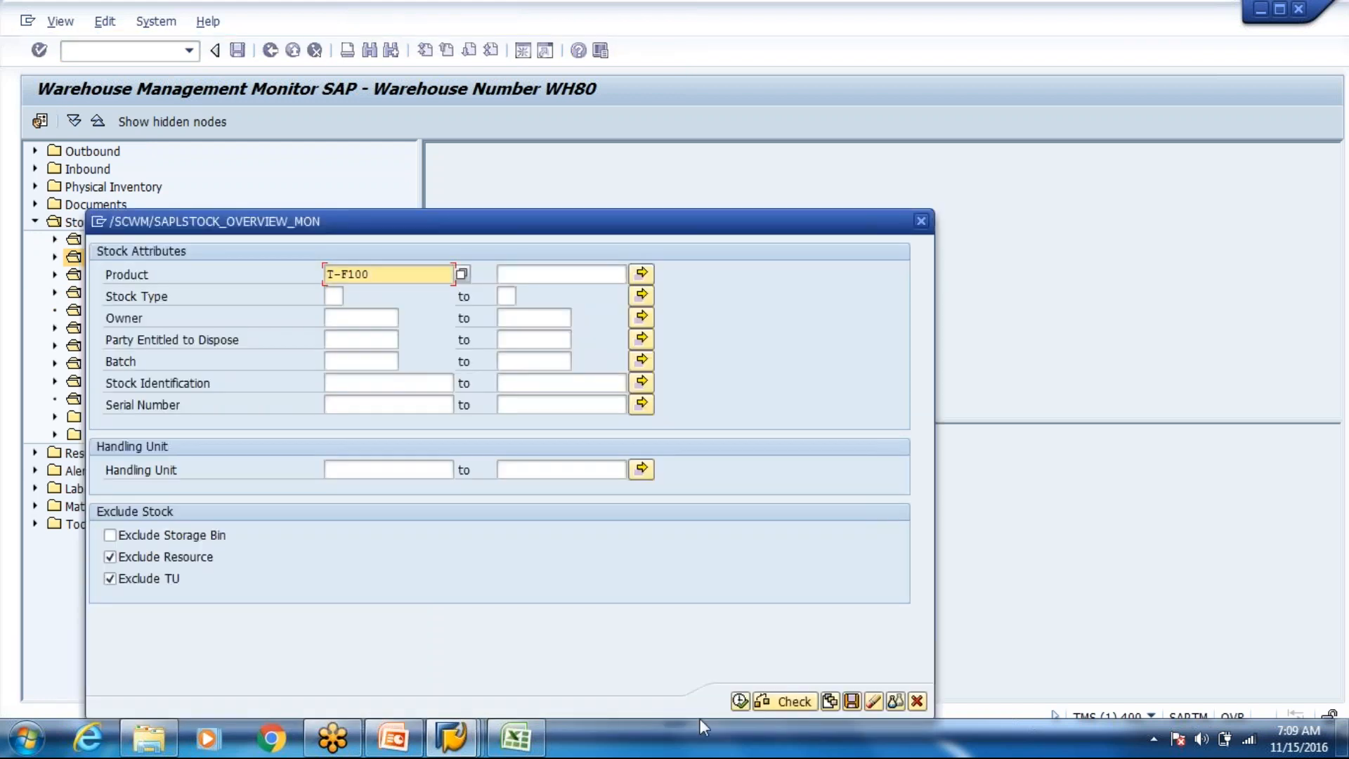
pyautogui.click(740, 701)
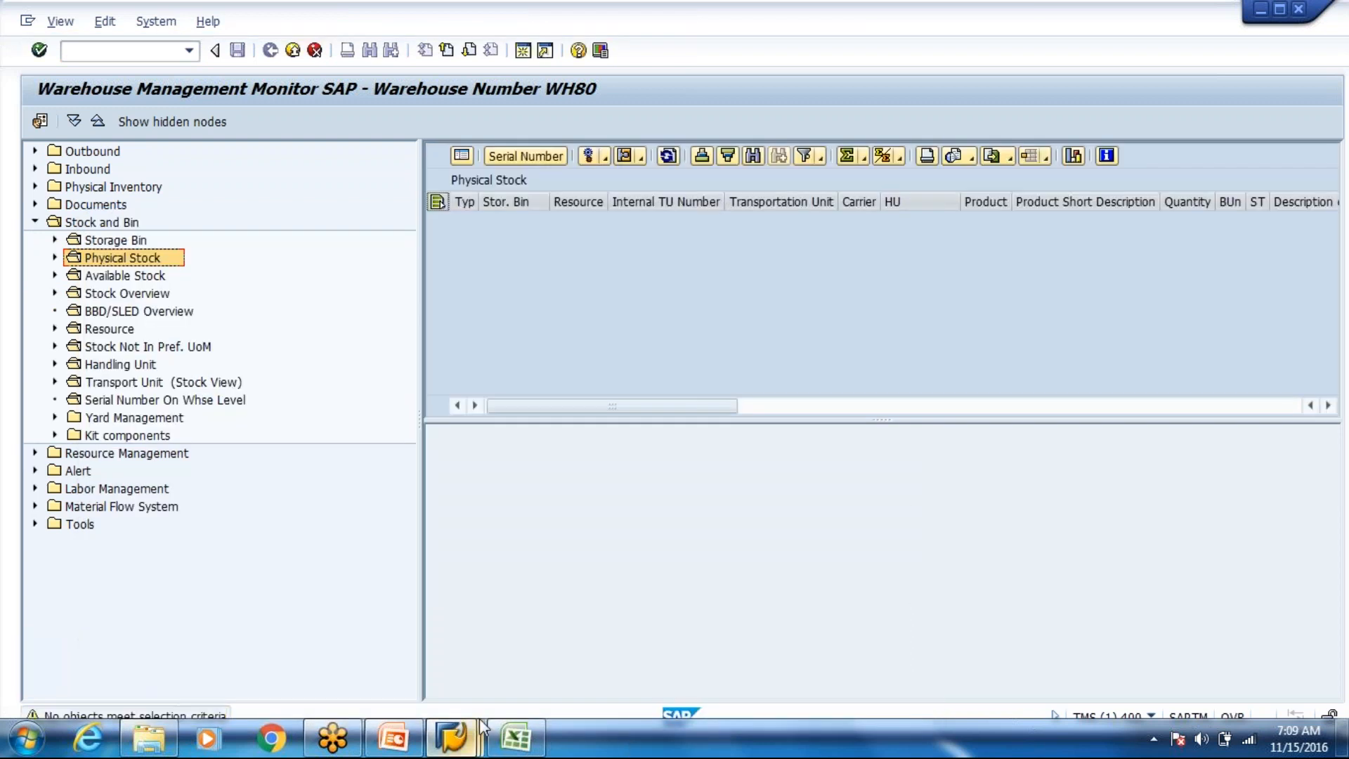
# - Switch to the SAP ECC session and open the goods movement transaction MIGO
pyautogui.moveTo(480, 721)
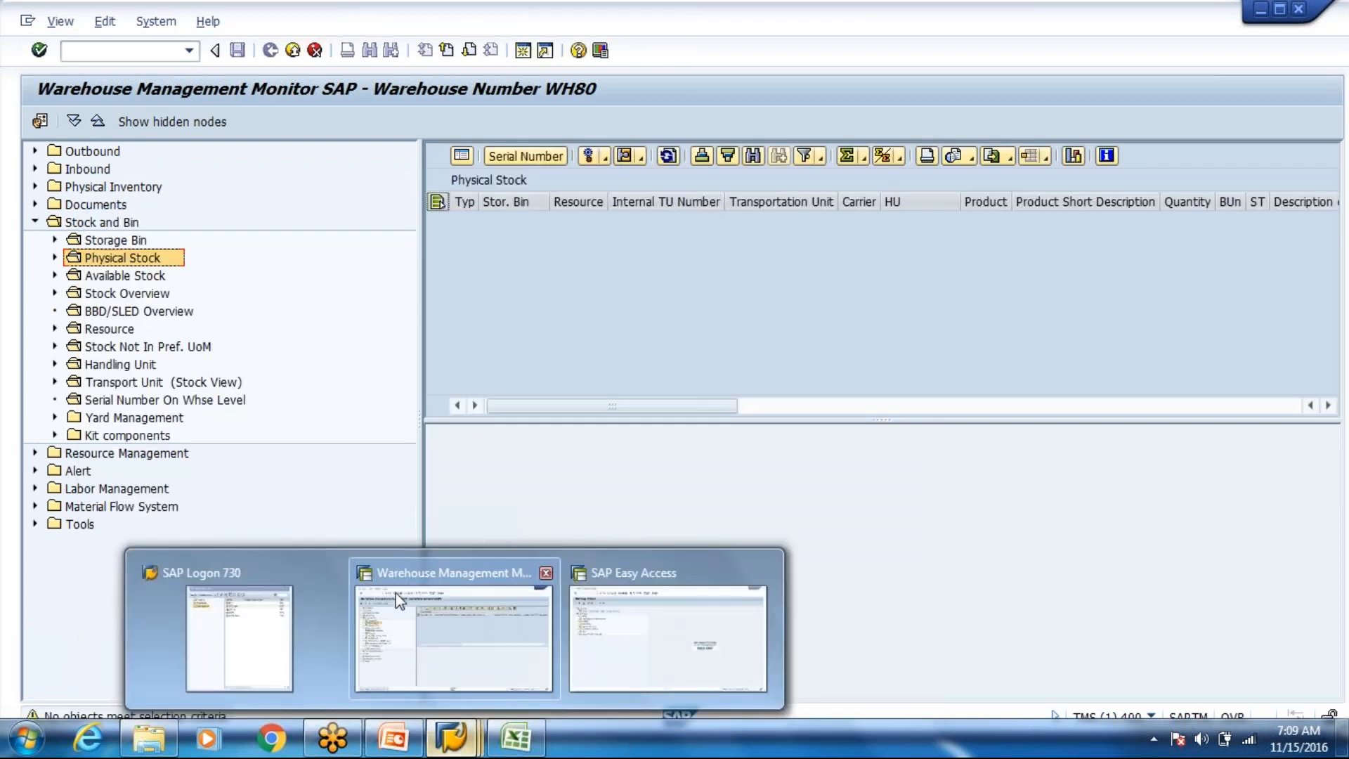
pyautogui.click(573, 643)
pyautogui.write('migo')
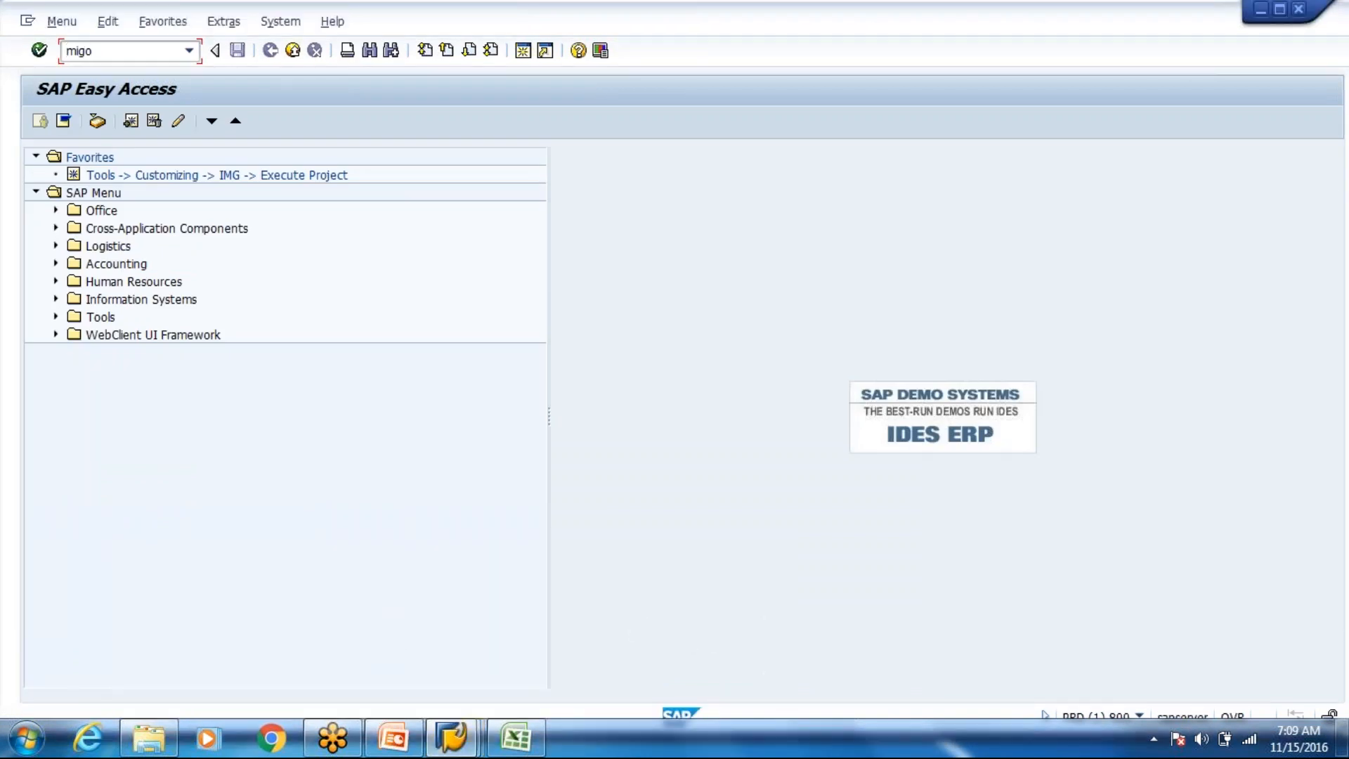
pyautogui.press('Return')
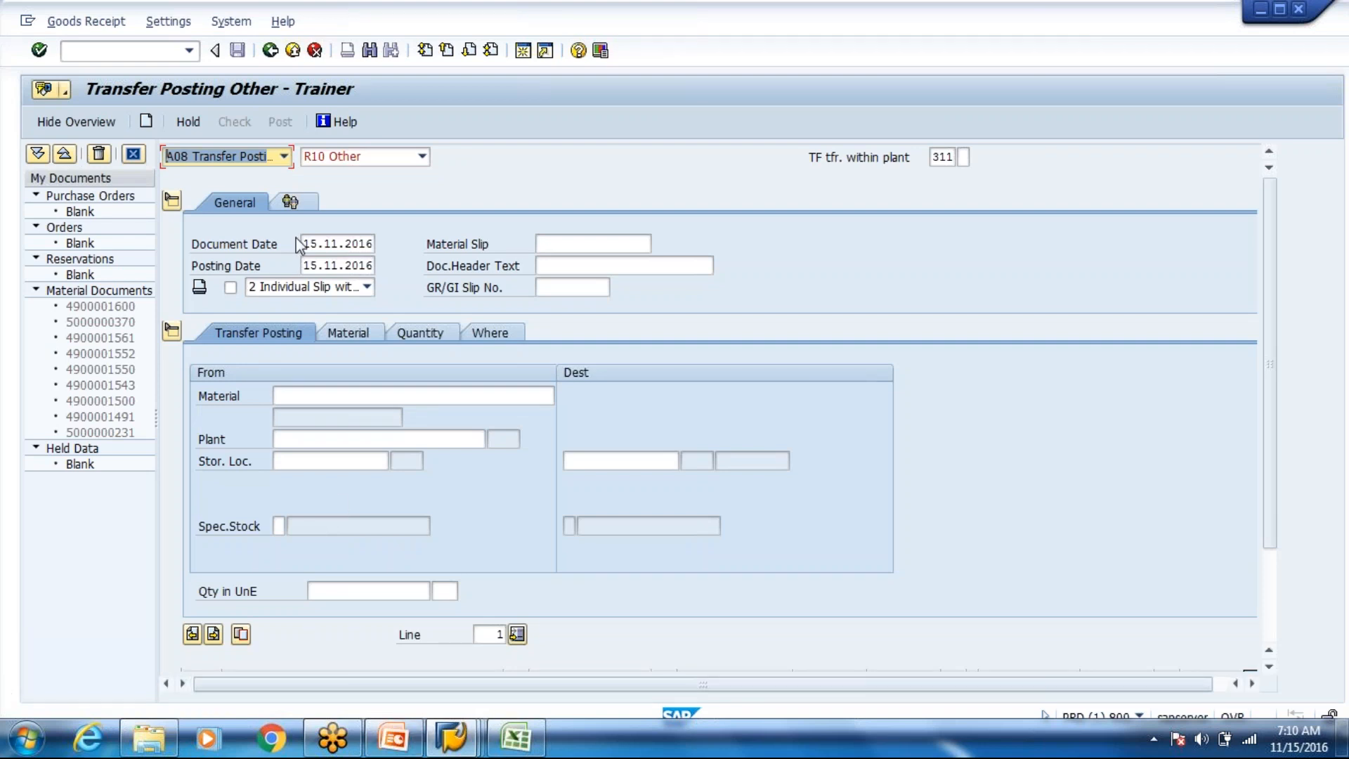
# - Set the goods movement to A01 Goods Receipt with reference R10 Other
pyautogui.click(283, 157)
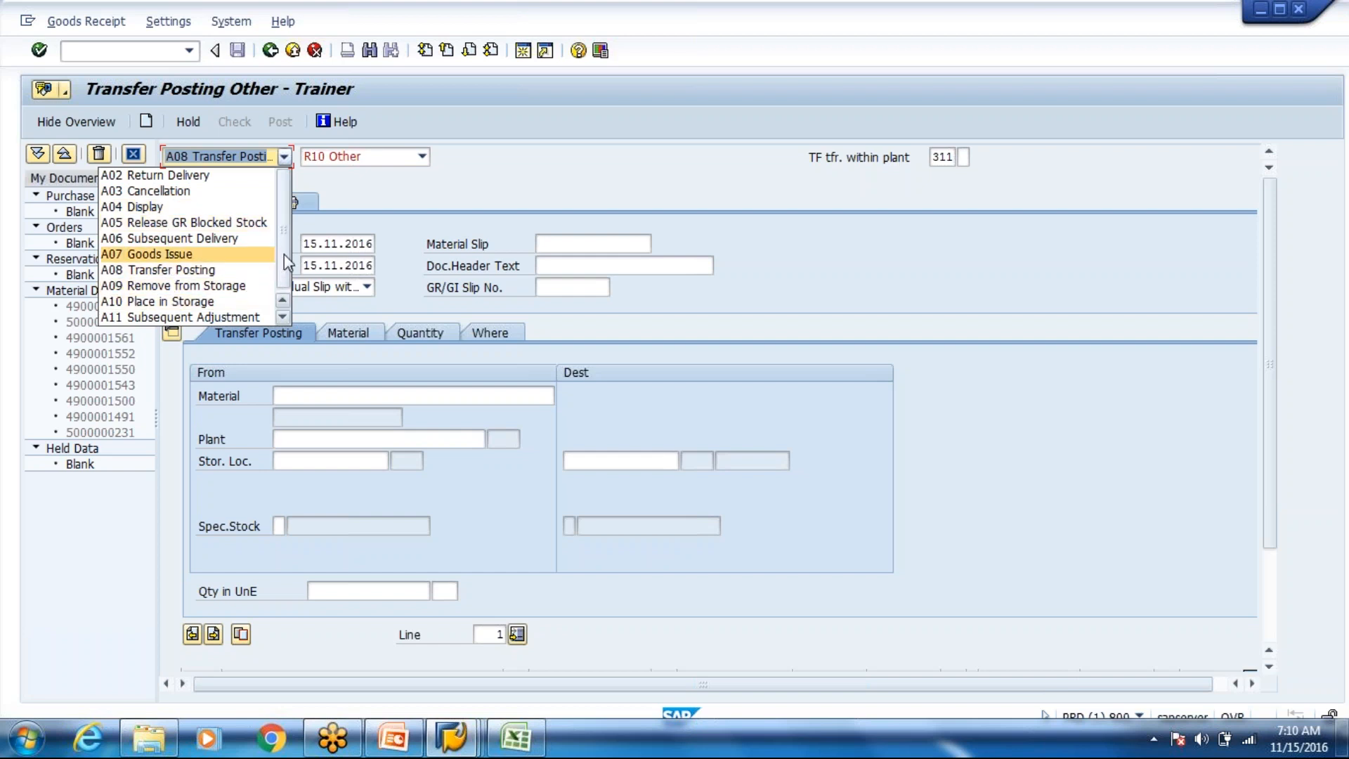
pyautogui.scroll(1, 284, 231)
pyautogui.click(206, 177)
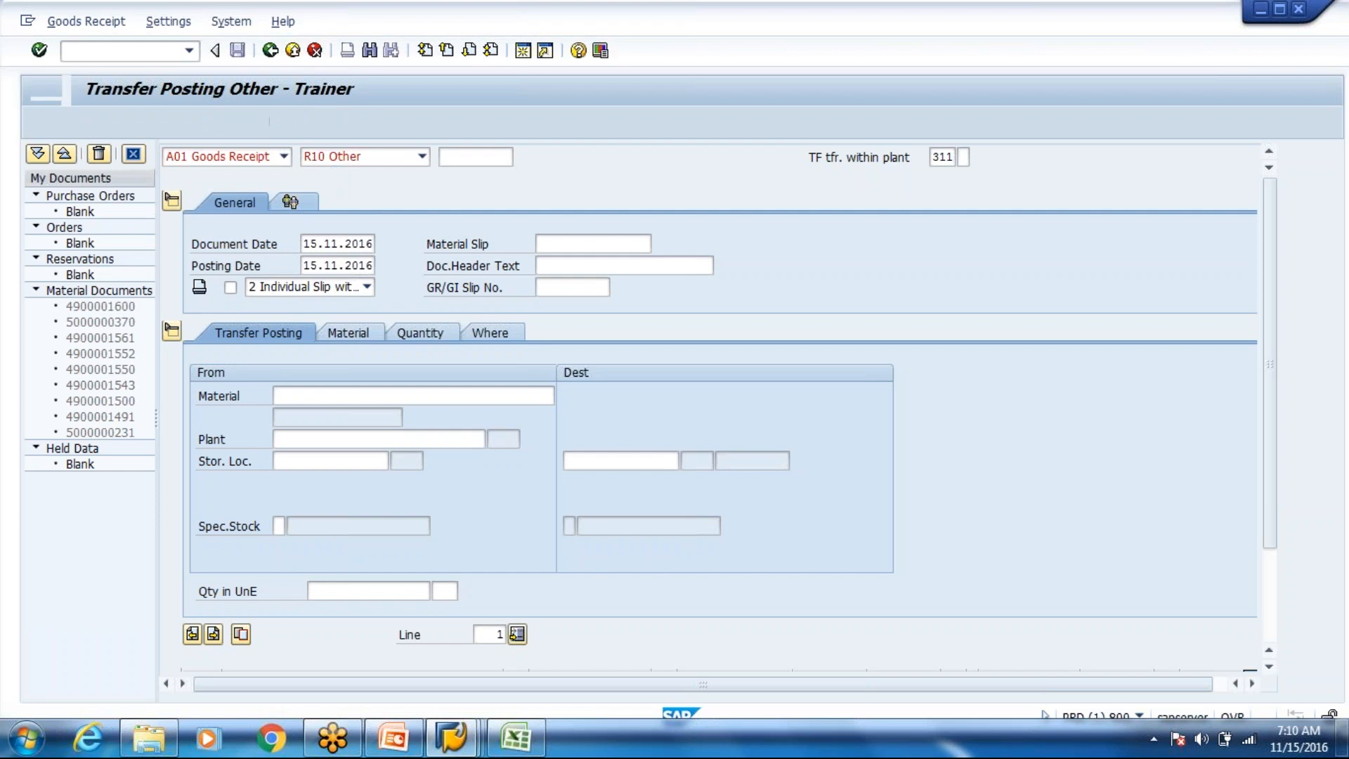
pyautogui.click(382, 160)
pyautogui.click(323, 269)
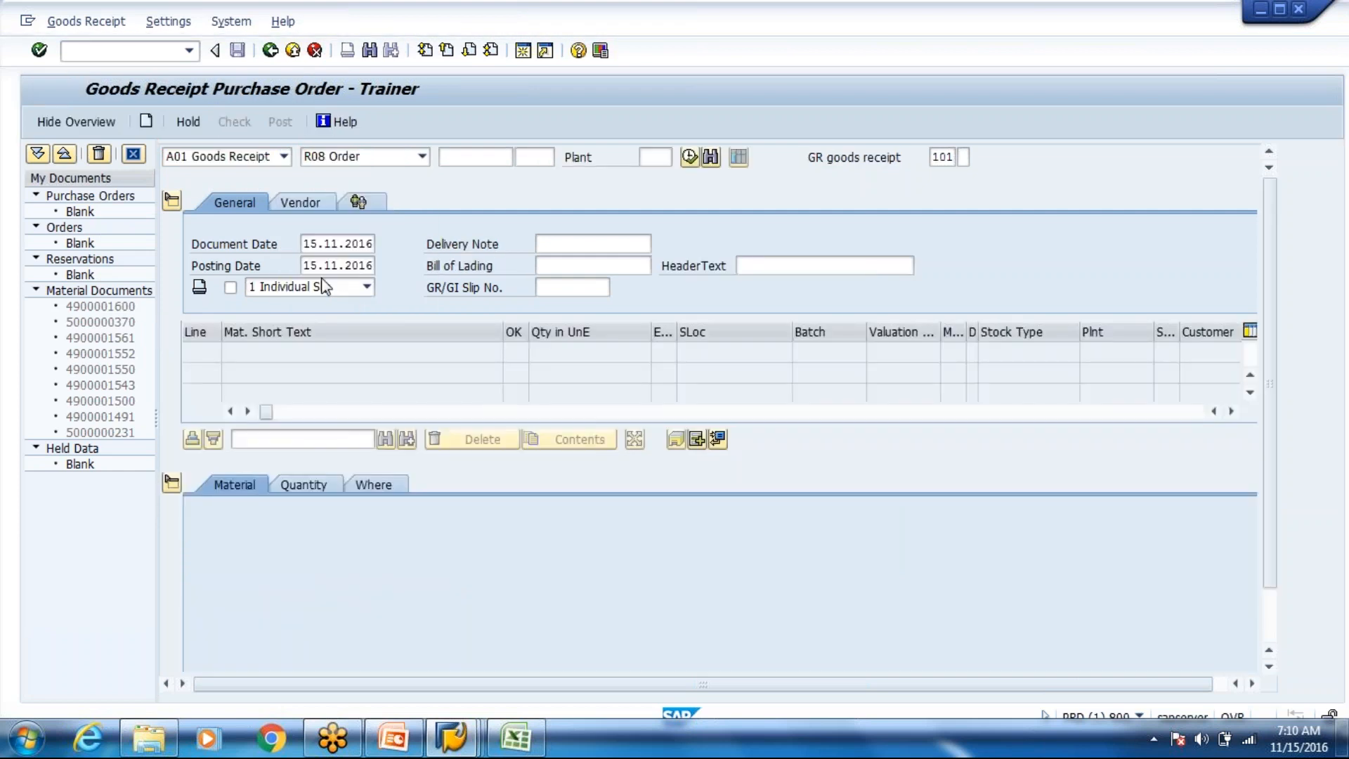
pyautogui.click(422, 163)
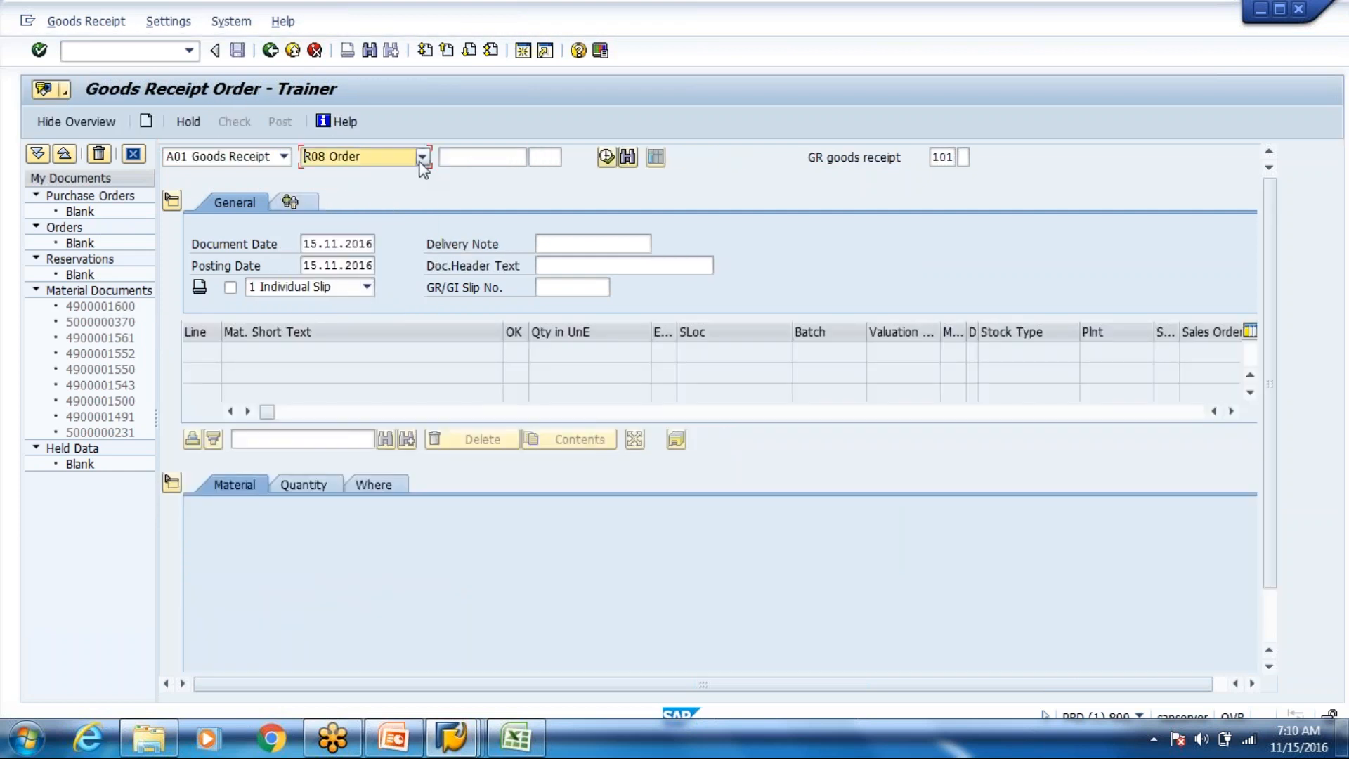
pyautogui.click(347, 303)
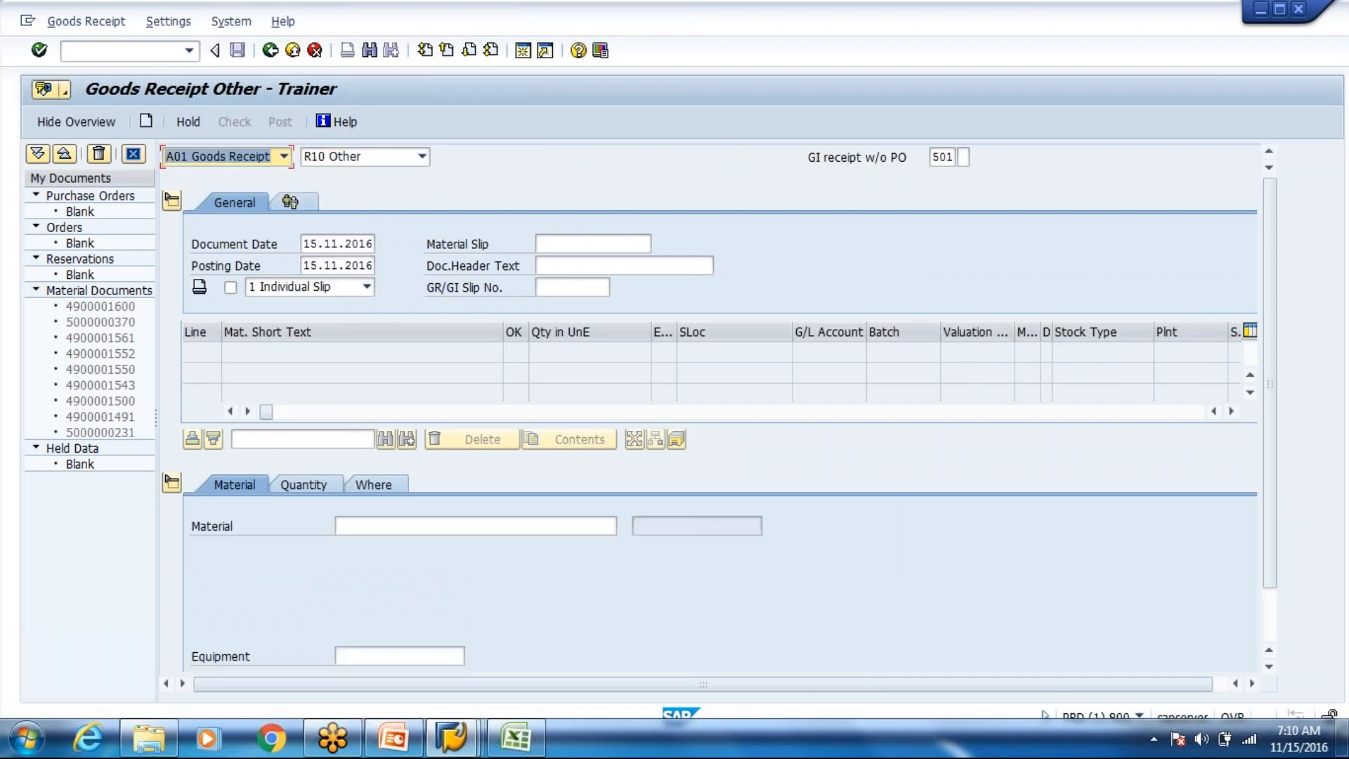
# - Set the movement type to 561 and enter material T-F100 for the goods receipt item
pyautogui.click(942, 157)
pyautogui.press('BackSpace')
pyautogui.write('61')
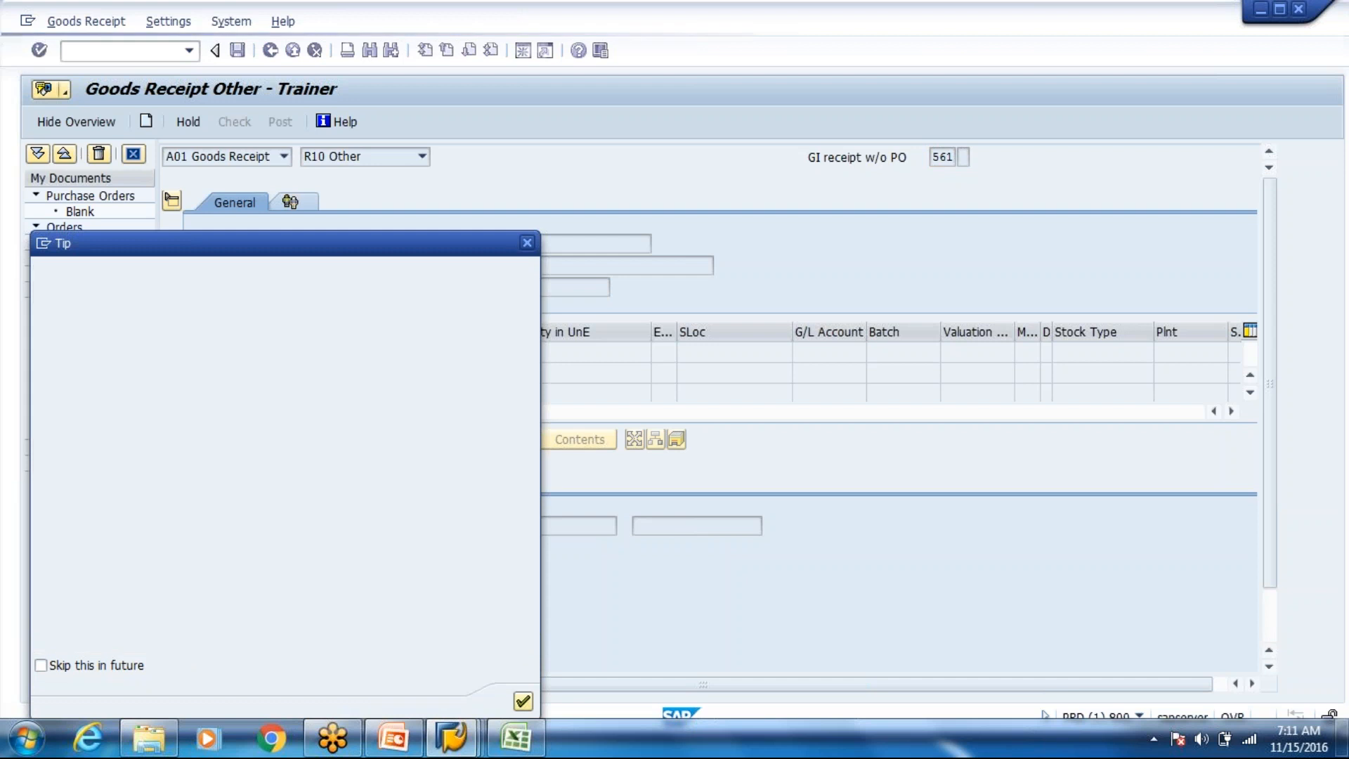
pyautogui.press('Return')
pyautogui.write('T-F100')
pyautogui.press('Return')
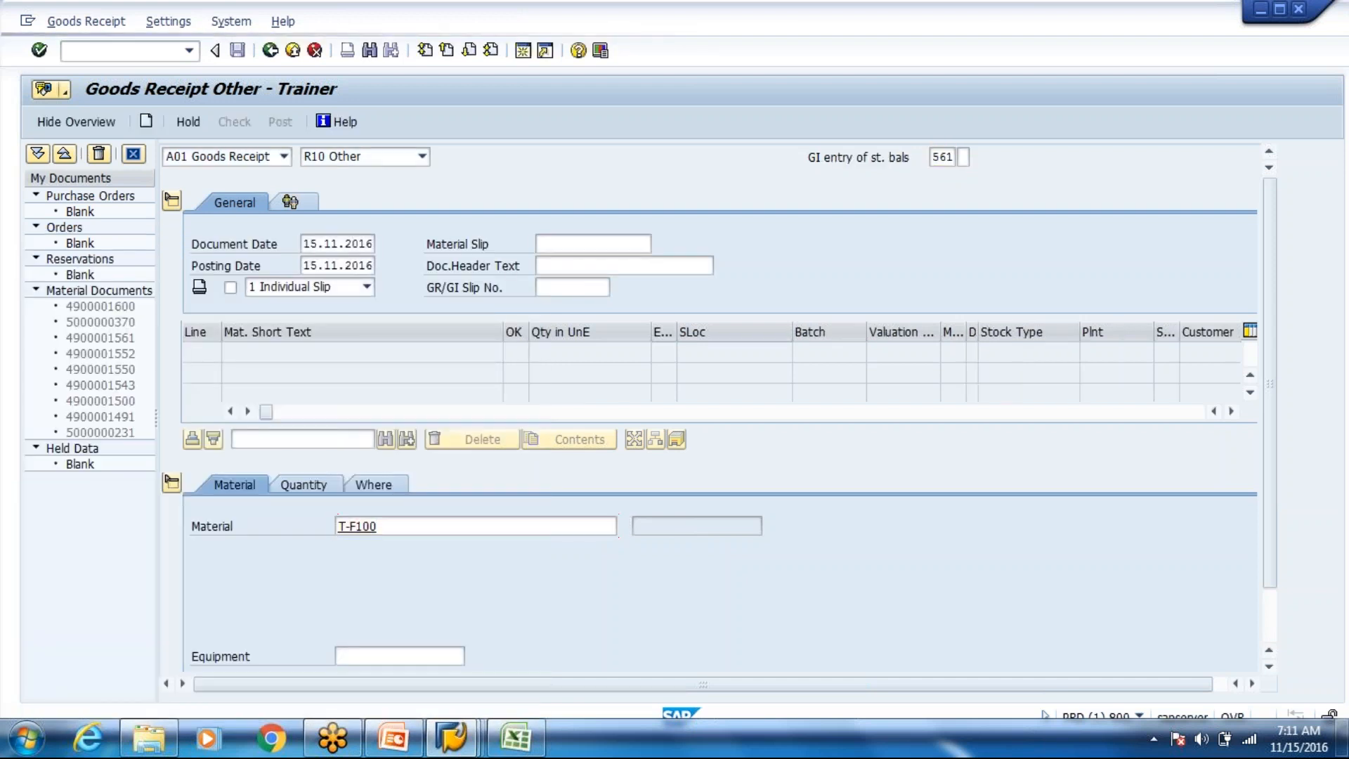
# - Set the item's quantity in unit of entry to 20
pyautogui.click(305, 485)
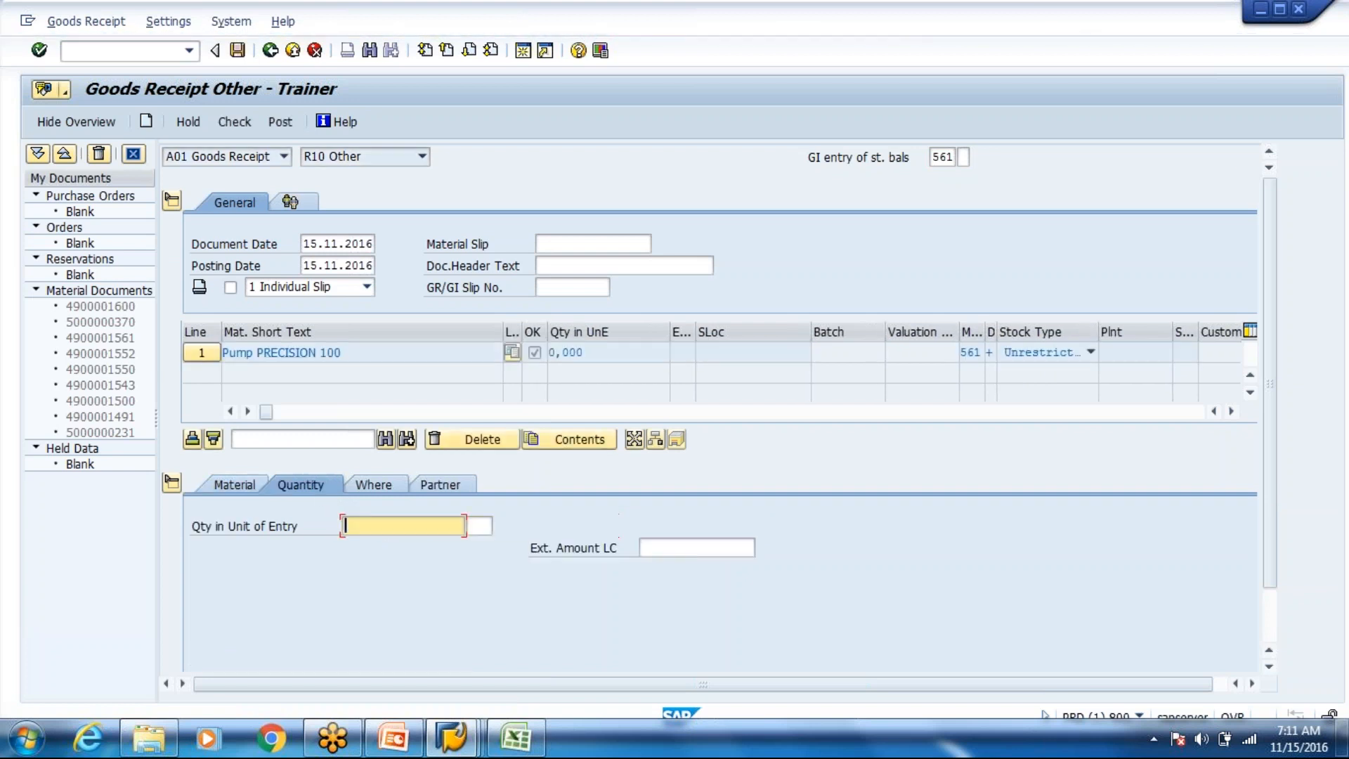
pyautogui.write('20')
pyautogui.press('Return')
# - Assign plant 8000 and storage location 1000 to the goods receipt item
pyautogui.click(386, 486)
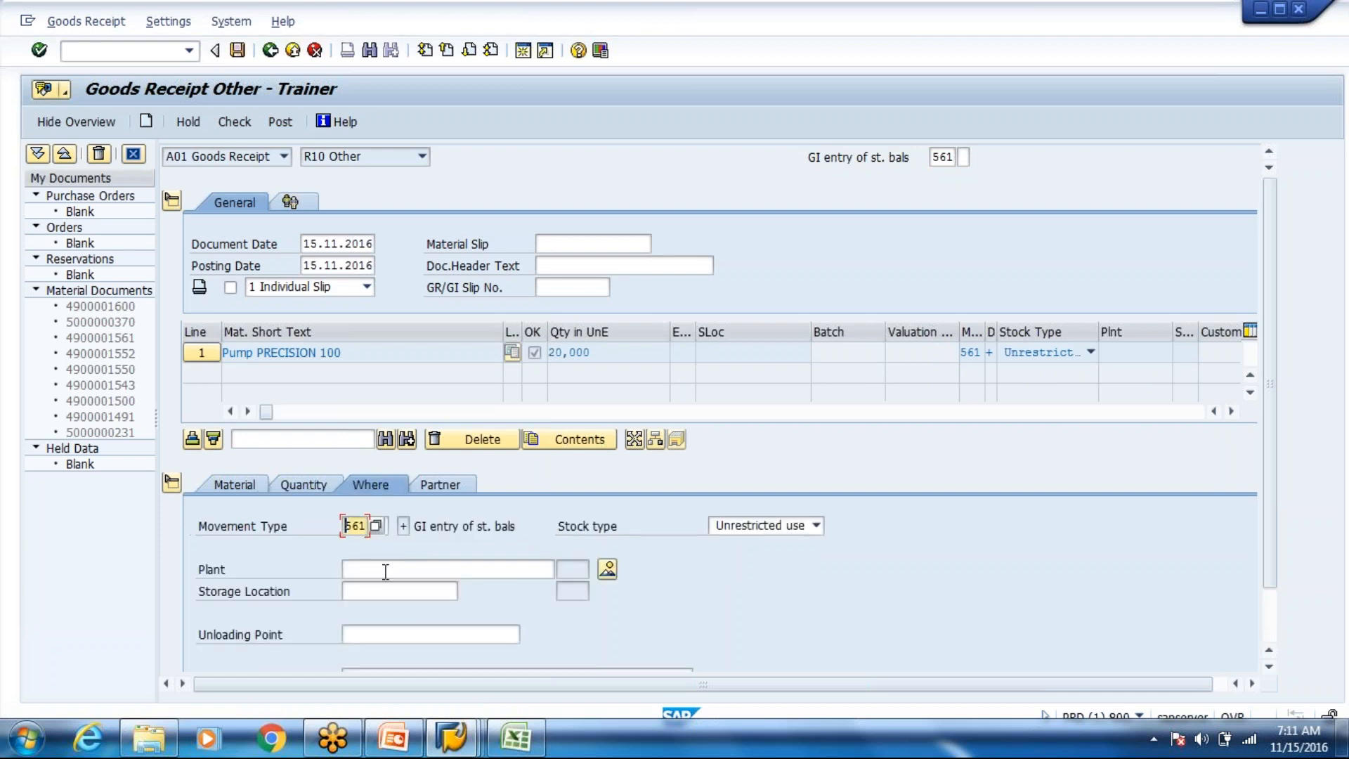
pyautogui.click(386, 572)
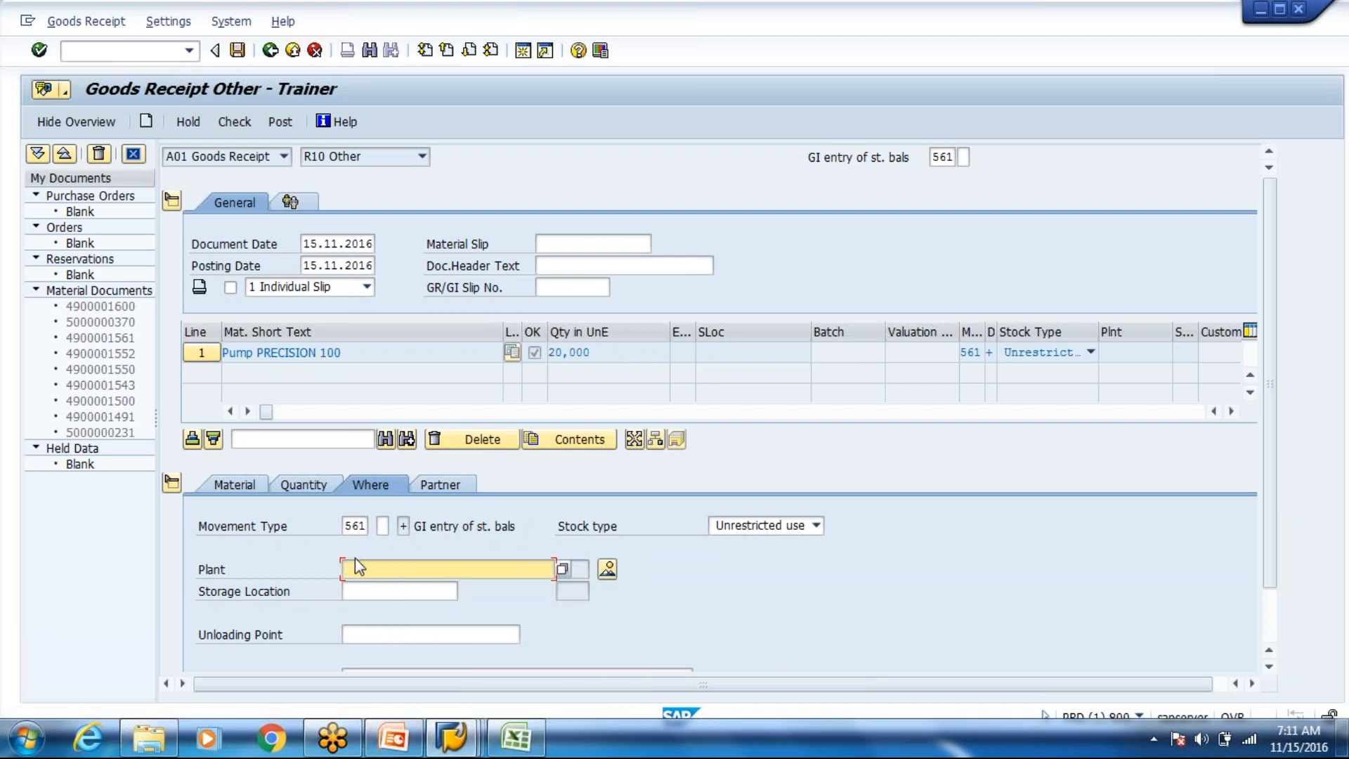
pyautogui.write('8000')
pyautogui.press('Return')
pyautogui.write('1000')
pyautogui.press('Return')
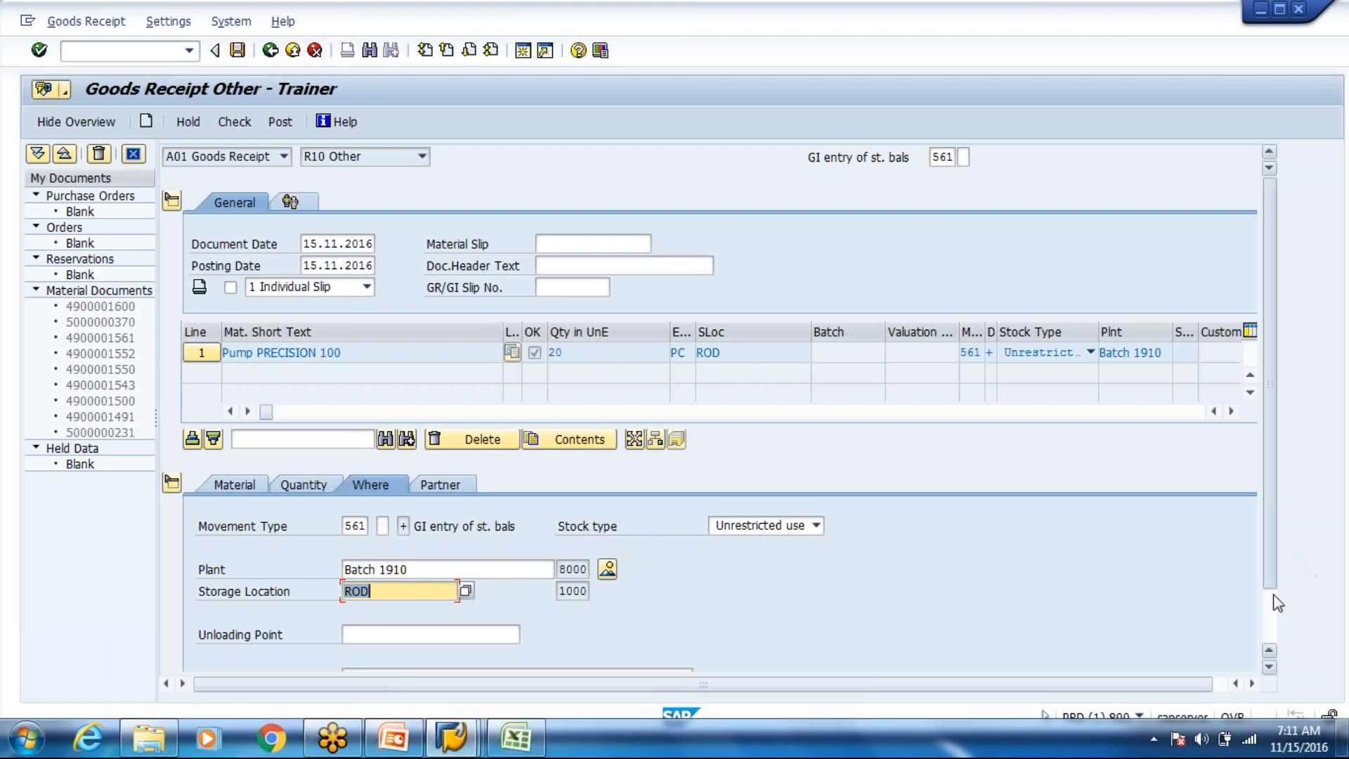
# - Check and post the goods receipt for the initial stock entry
pyautogui.scroll(-1, 722, 504)
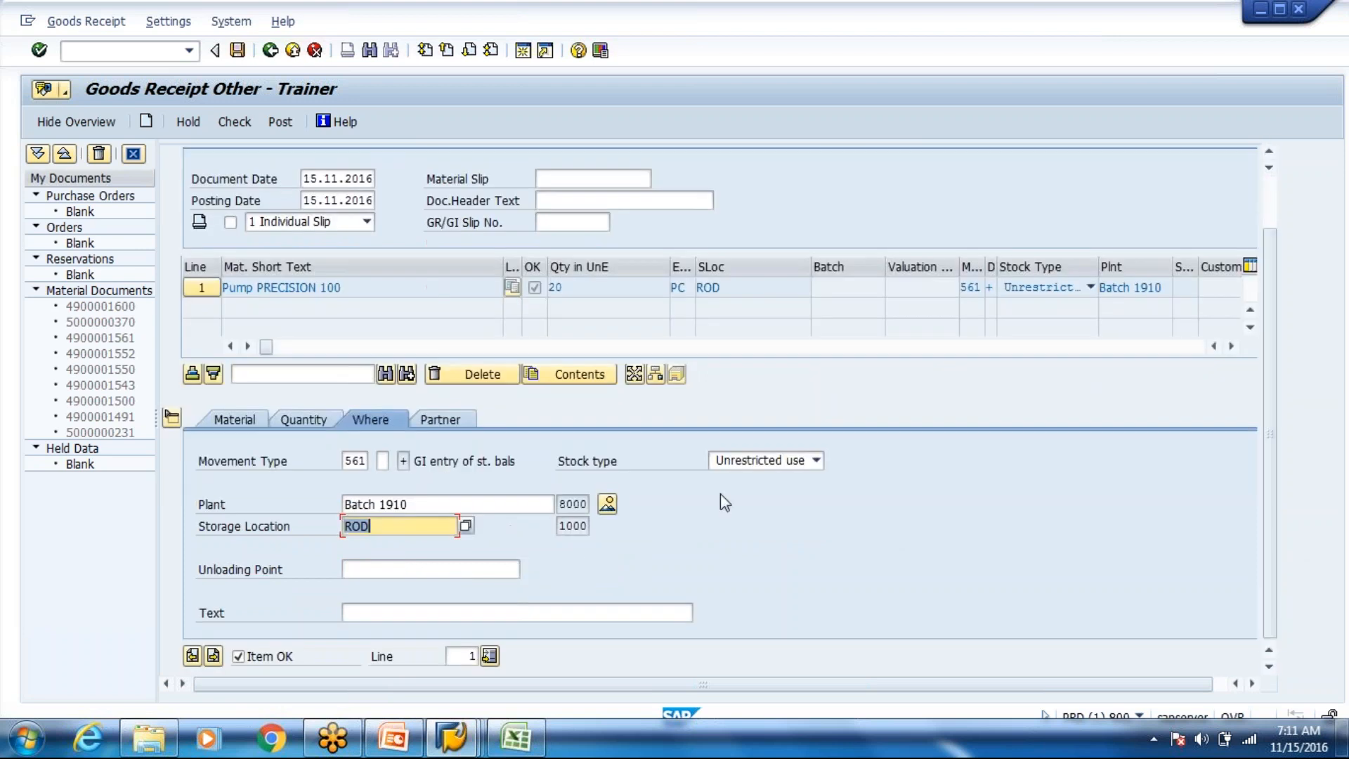
pyautogui.click(235, 123)
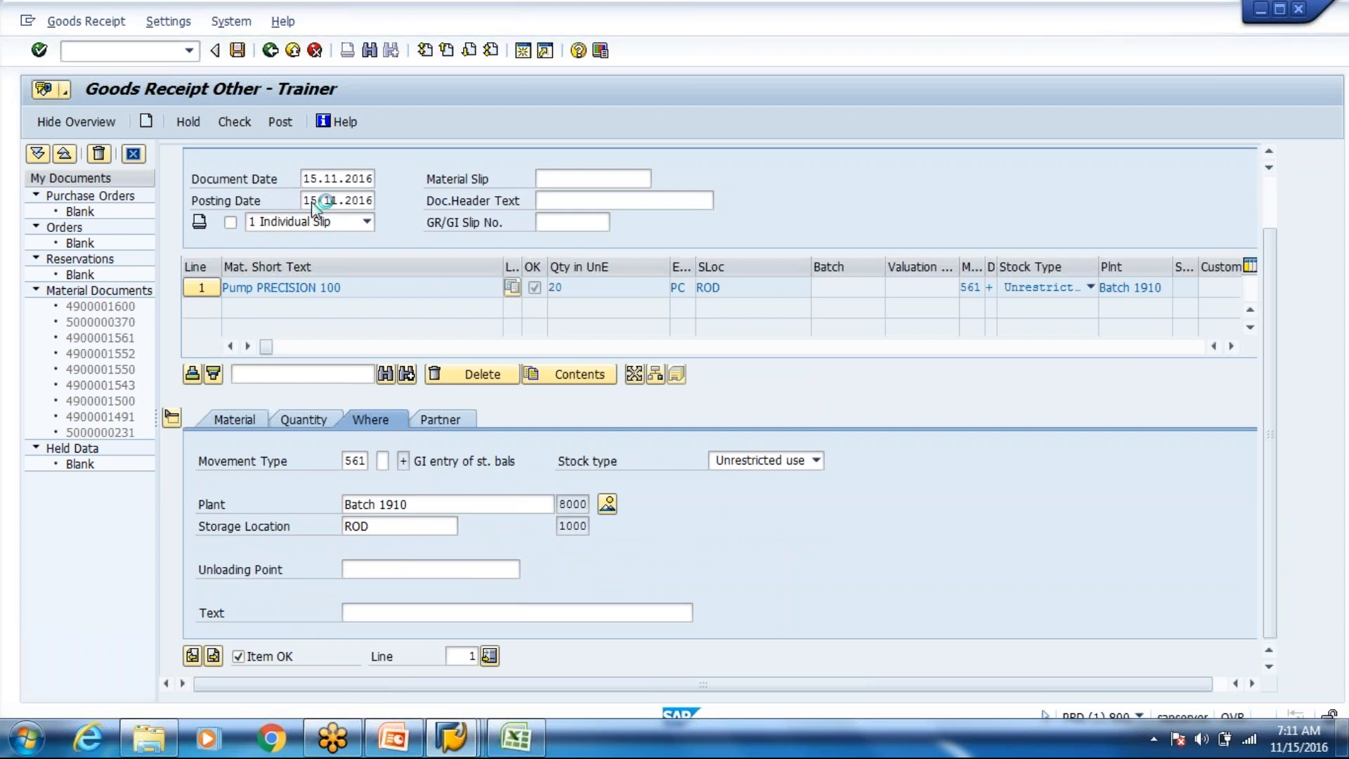
pyautogui.click(280, 119)
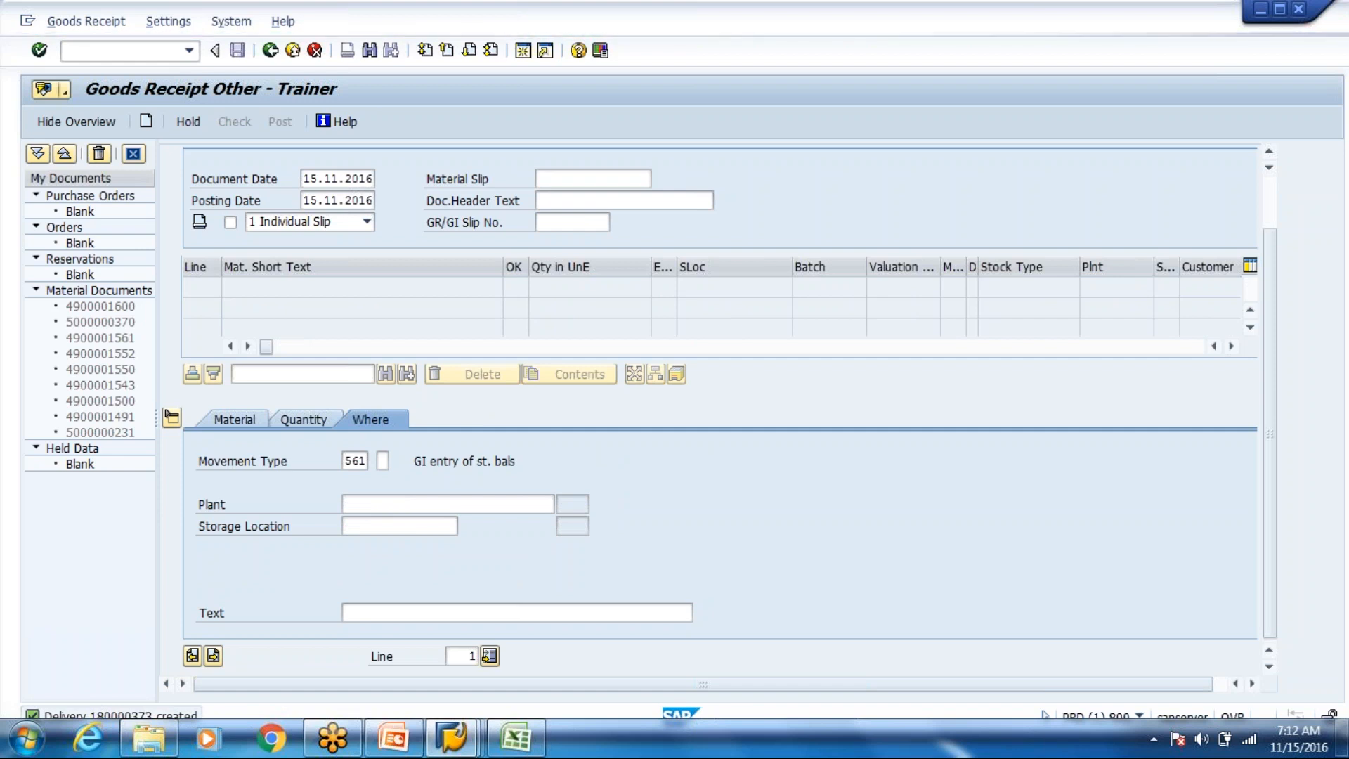
# - Copy the delivery number from the detailed text of the posting message and close the message
pyautogui.click(121, 716)
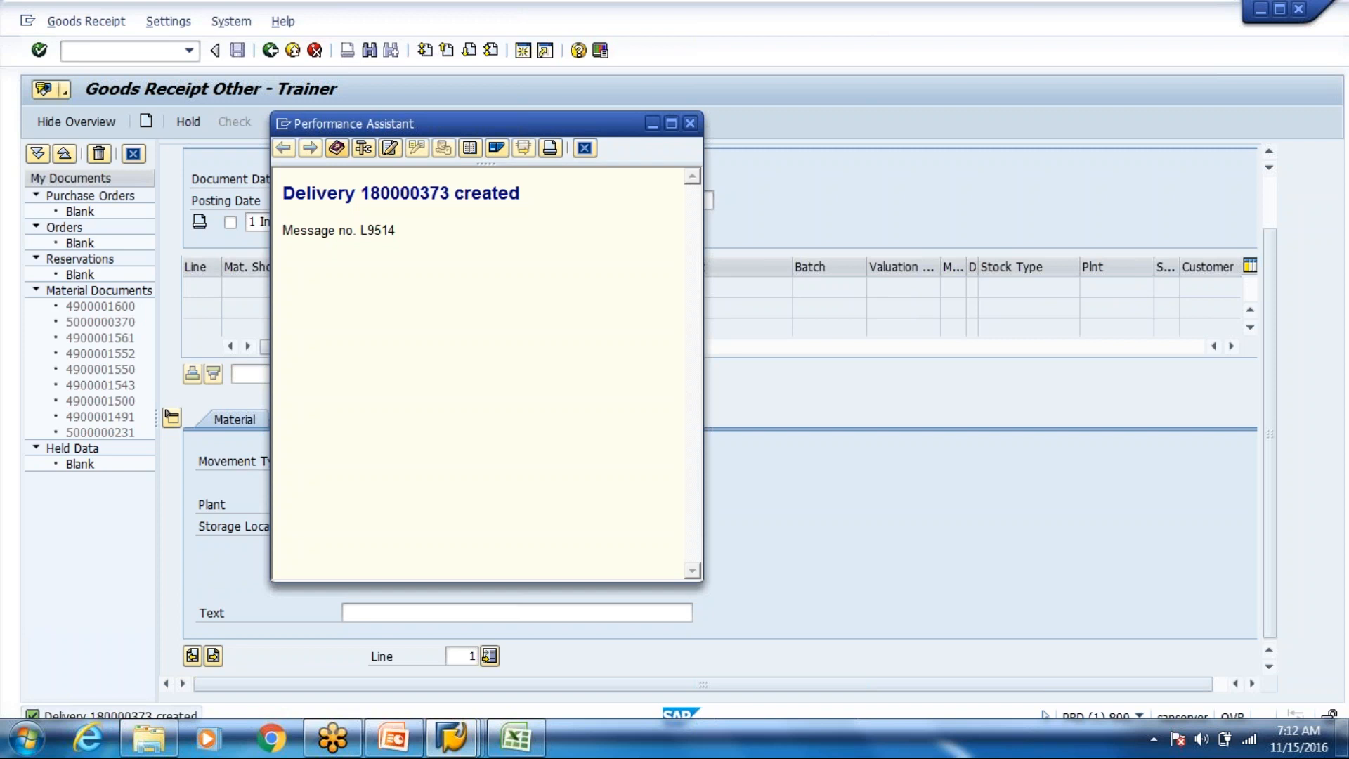
pyautogui.doubleClick(448, 194)
pyautogui.hotkey('ctrl', 'c')
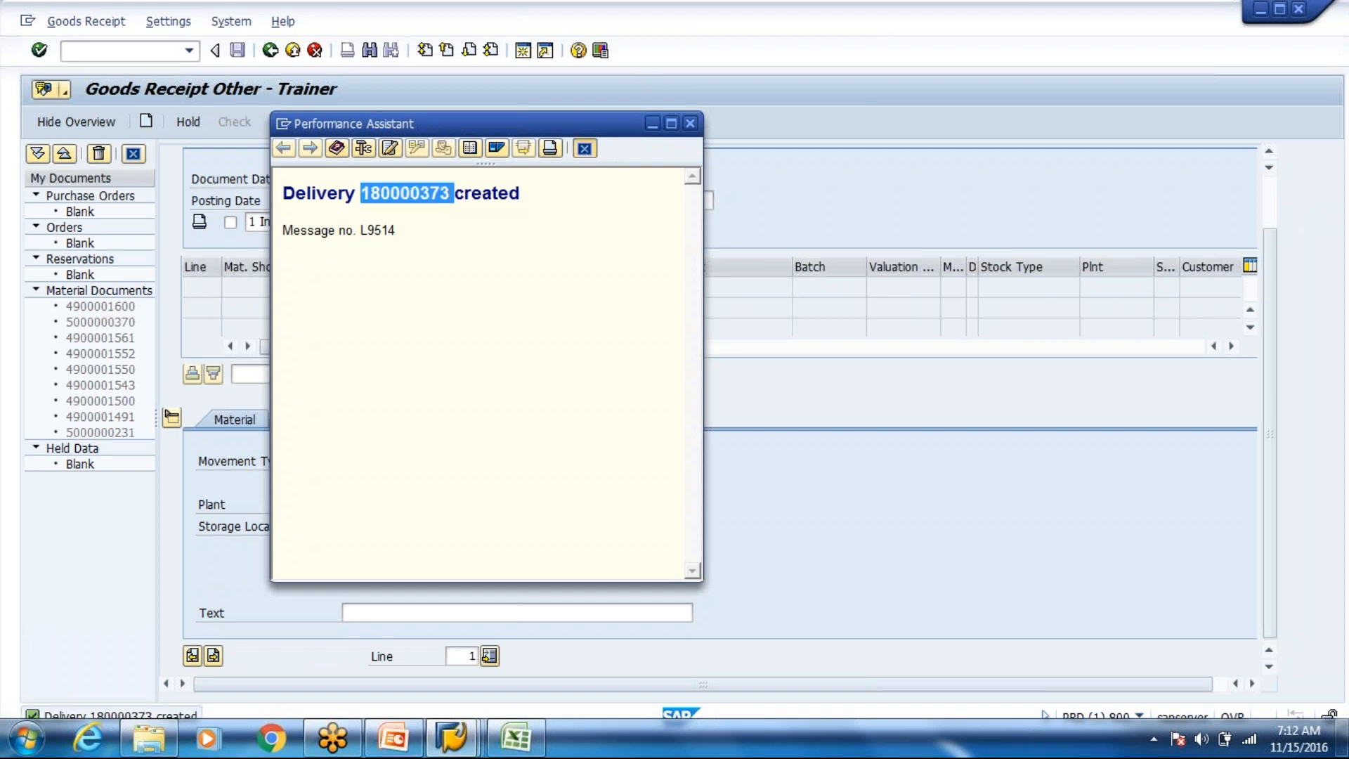
pyautogui.click(585, 148)
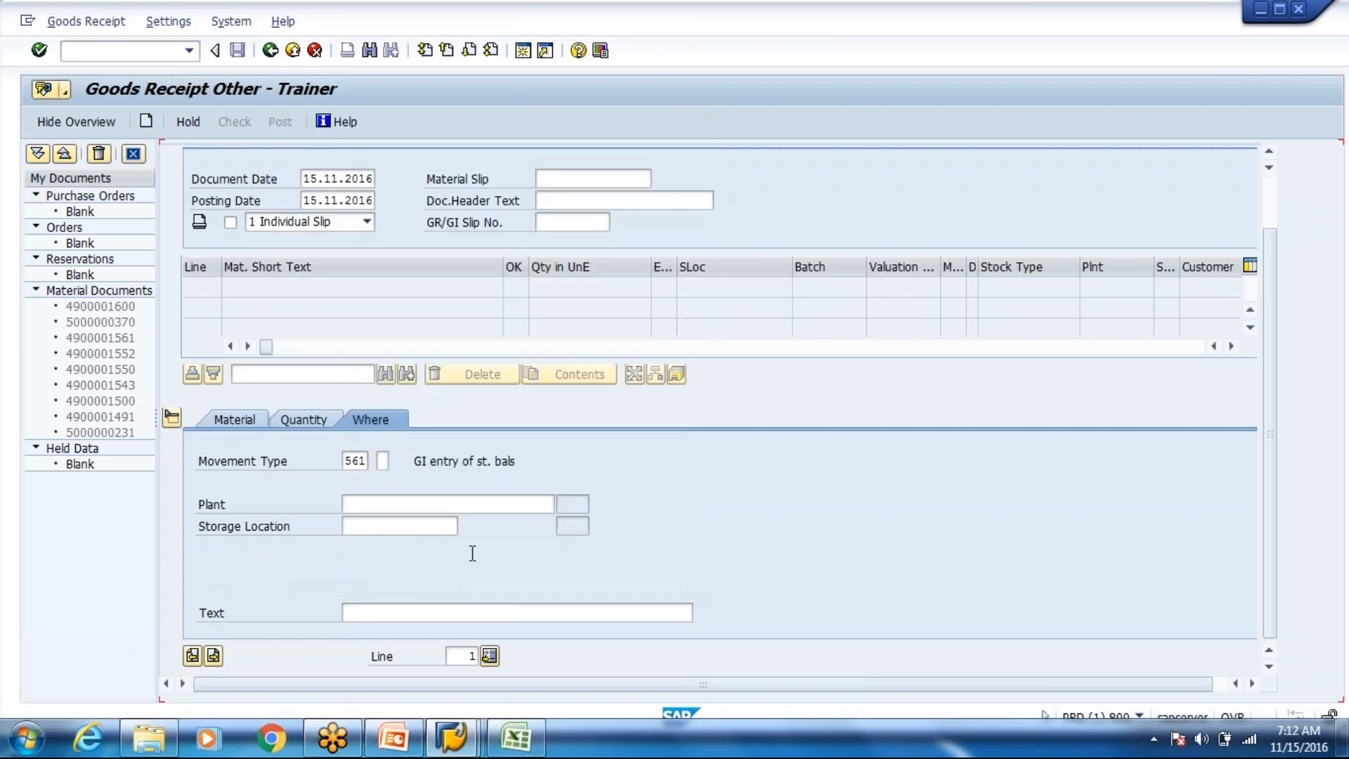
# - Switch to the SAP EWM session and open inbound delivery maintenance /scwm/prdi in a new session
pyautogui.click(450, 738)
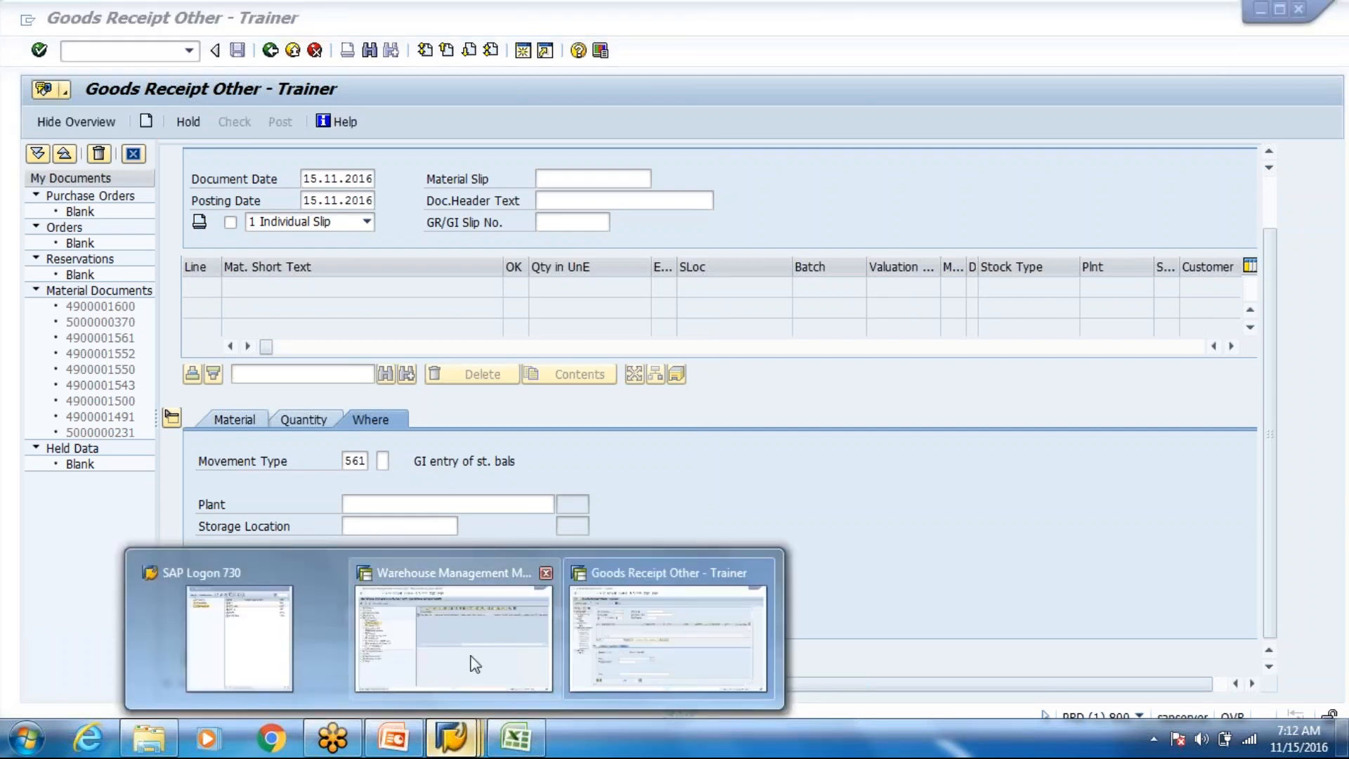
pyautogui.click(476, 663)
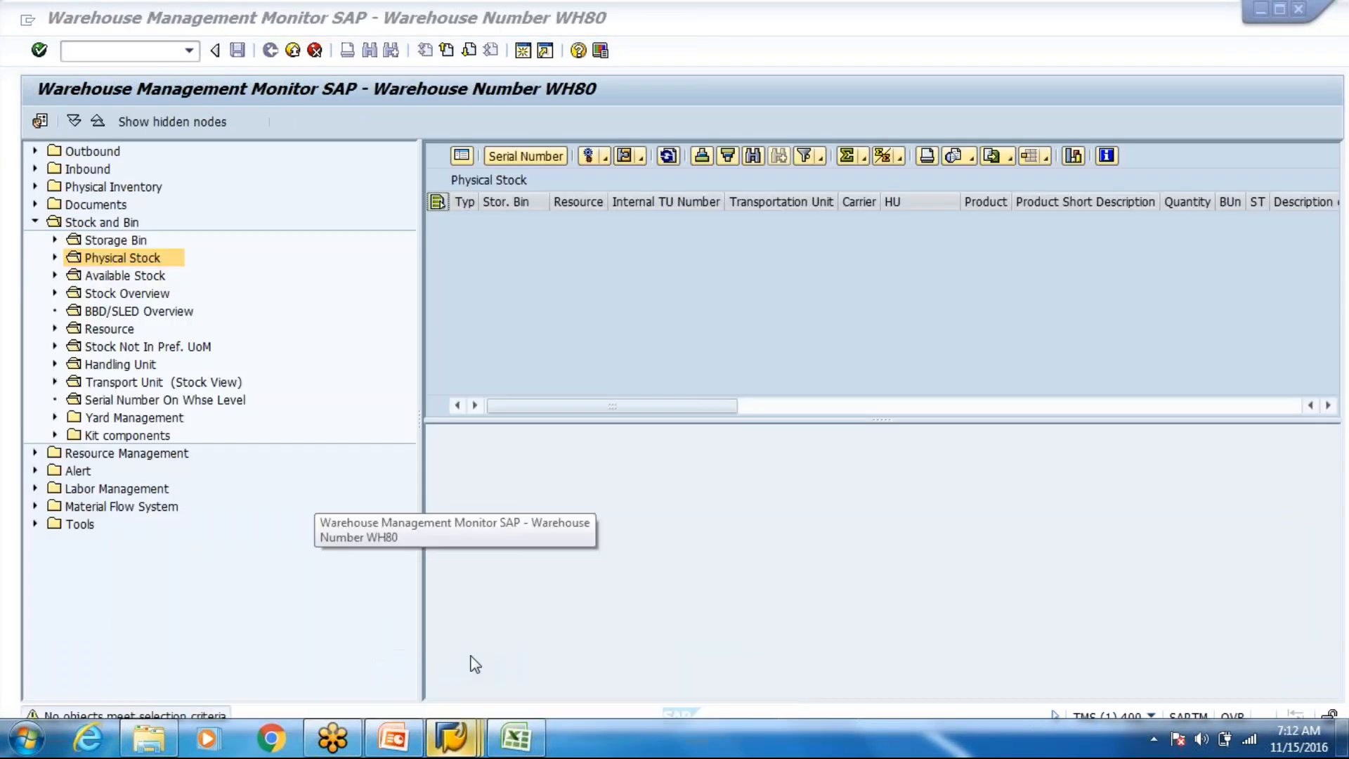
pyautogui.click(99, 61)
pyautogui.write('/o/scw')
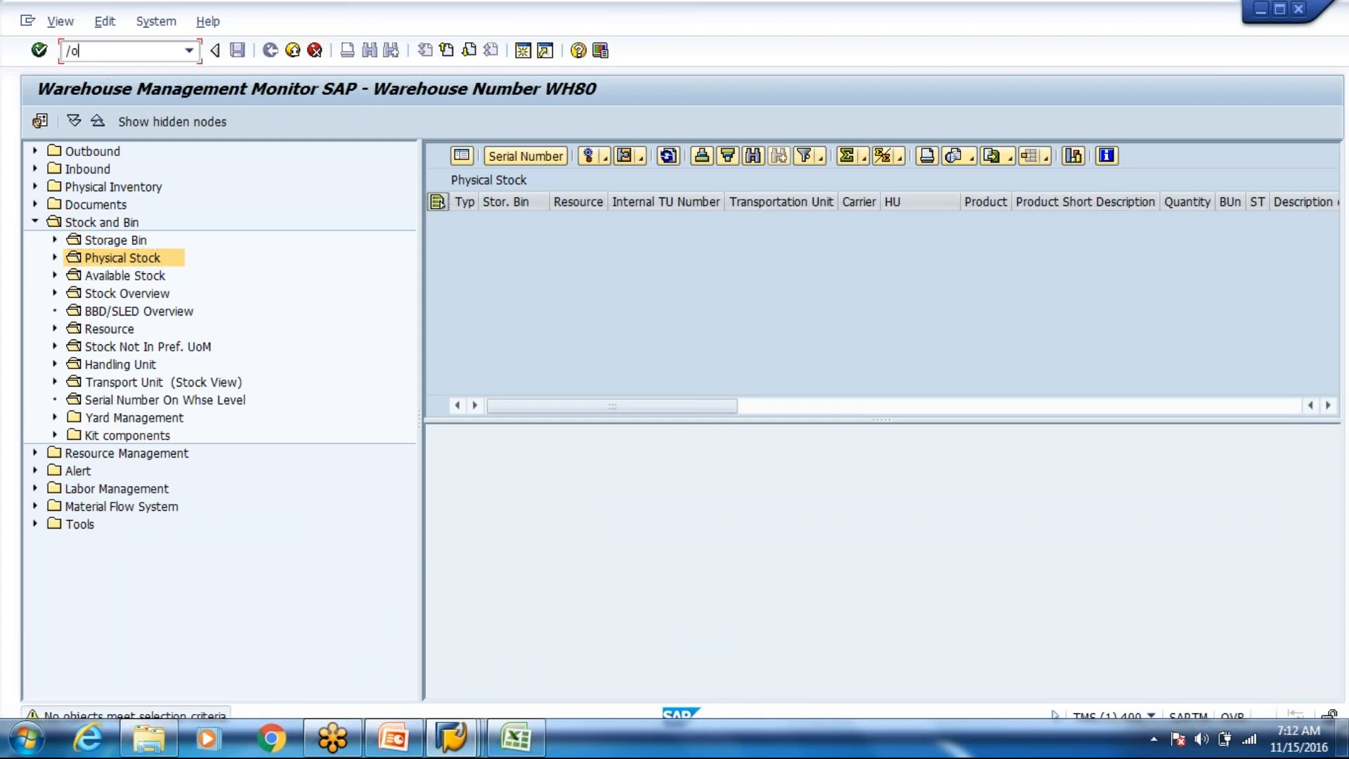
pyautogui.write('m/prdi')
pyautogui.press('Return')
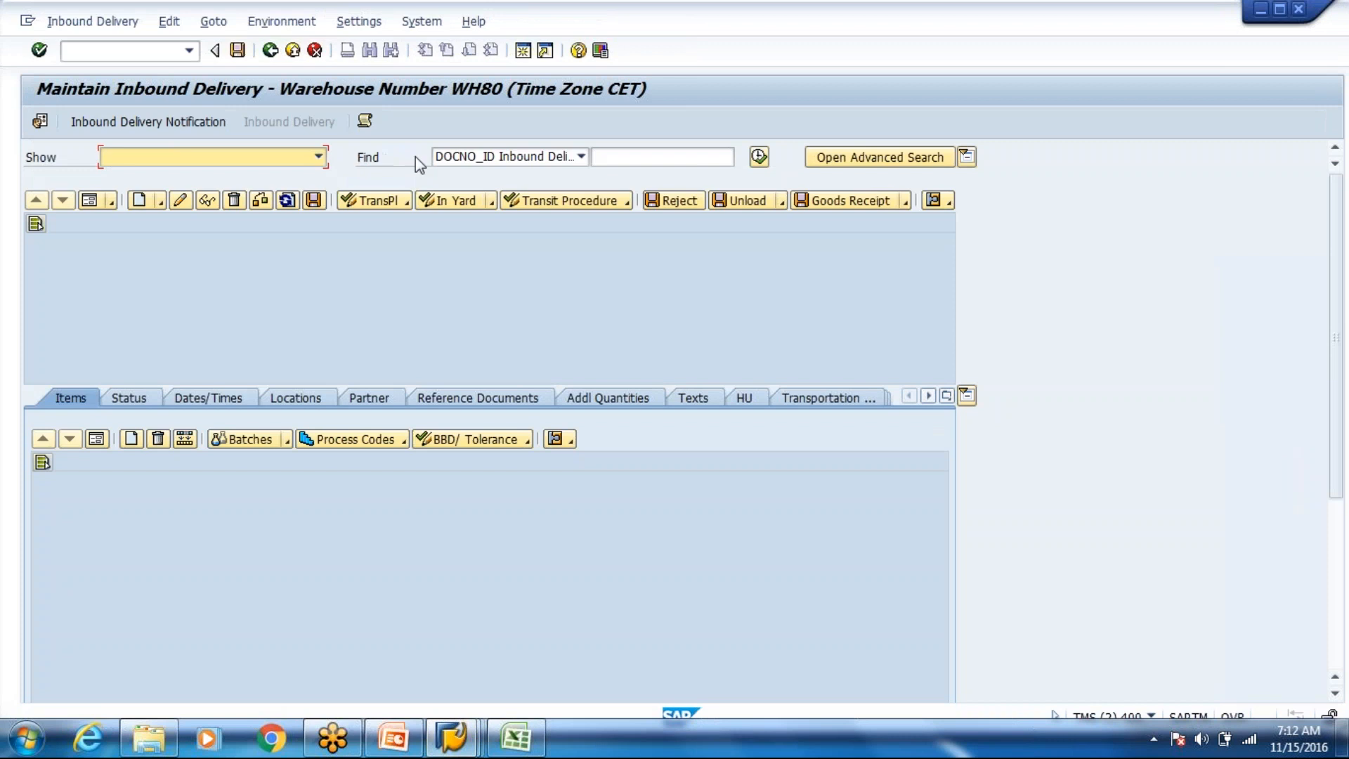
# - Search for the inbound delivery by ERP document, using the copied delivery number
pyautogui.click(566, 154)
pyautogui.click(463, 207)
pyautogui.click(640, 158)
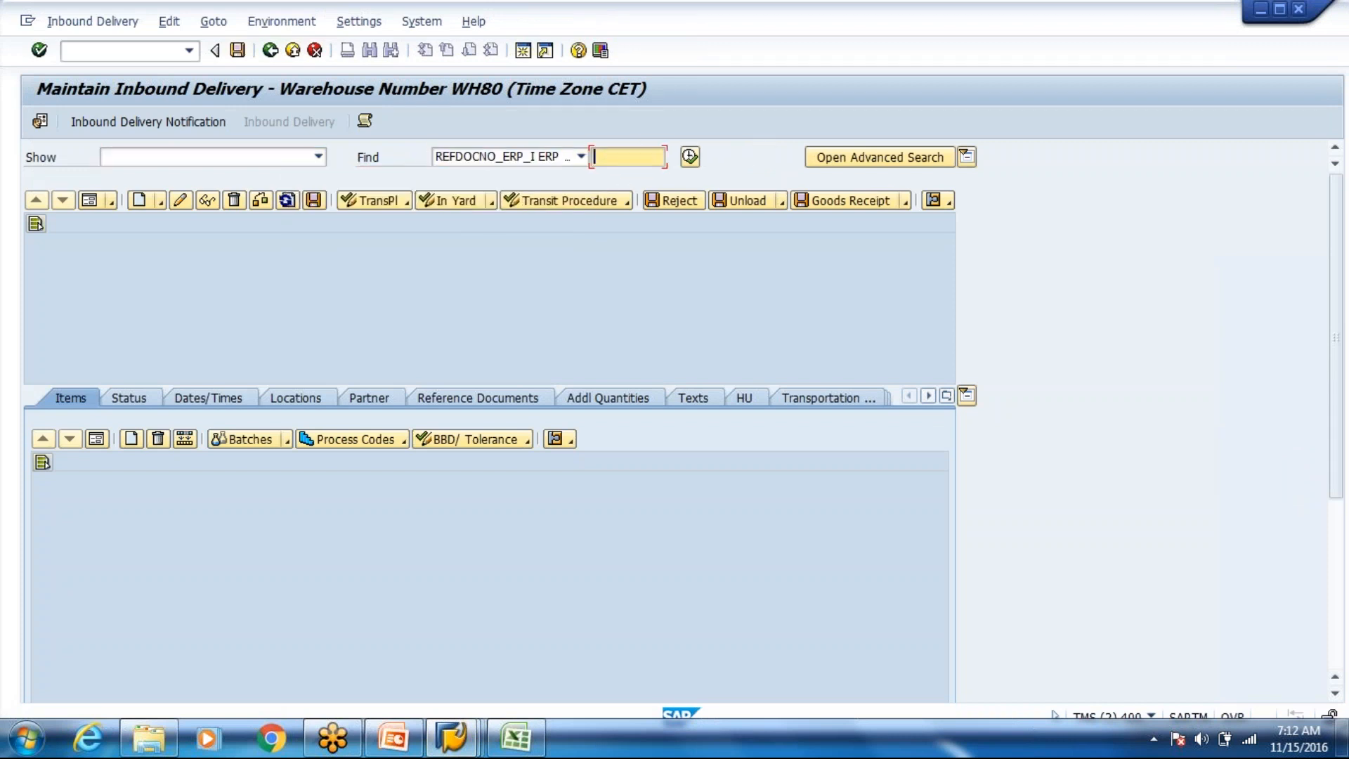
pyautogui.hotkey('ctrl', 'v')
pyautogui.click(690, 156)
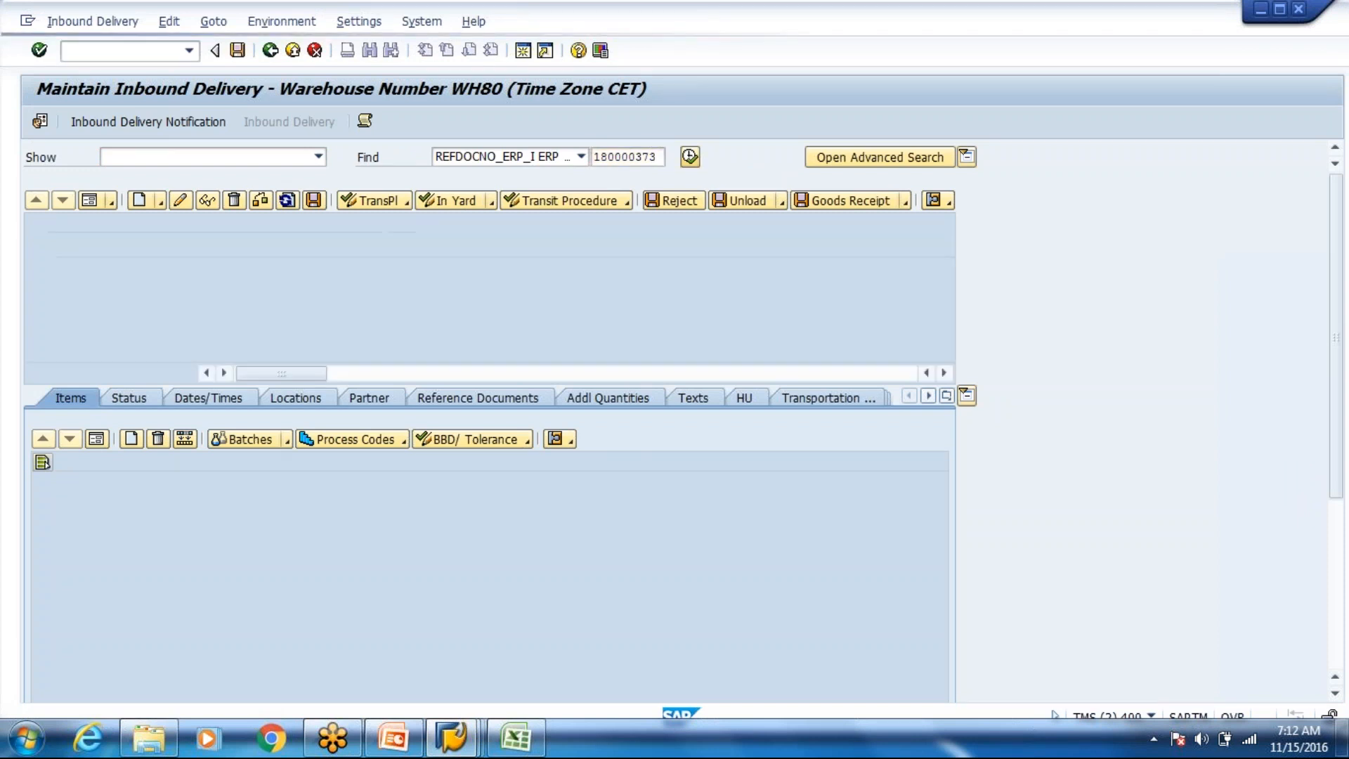
# - Open the inbound queue monitor SMQ2 in a new session and dismiss the antivirus update notification
pyautogui.write('/')
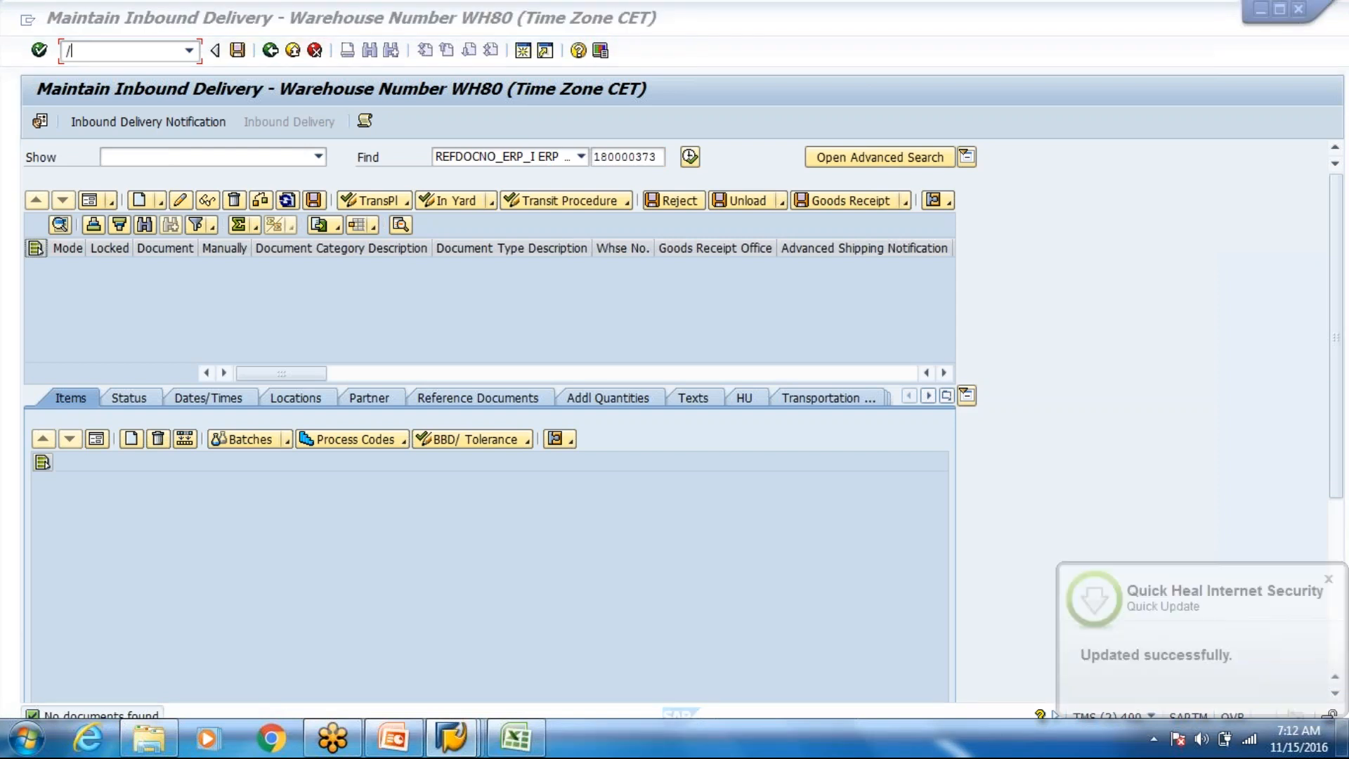
pyautogui.write('osmq2')
pyautogui.press('Return')
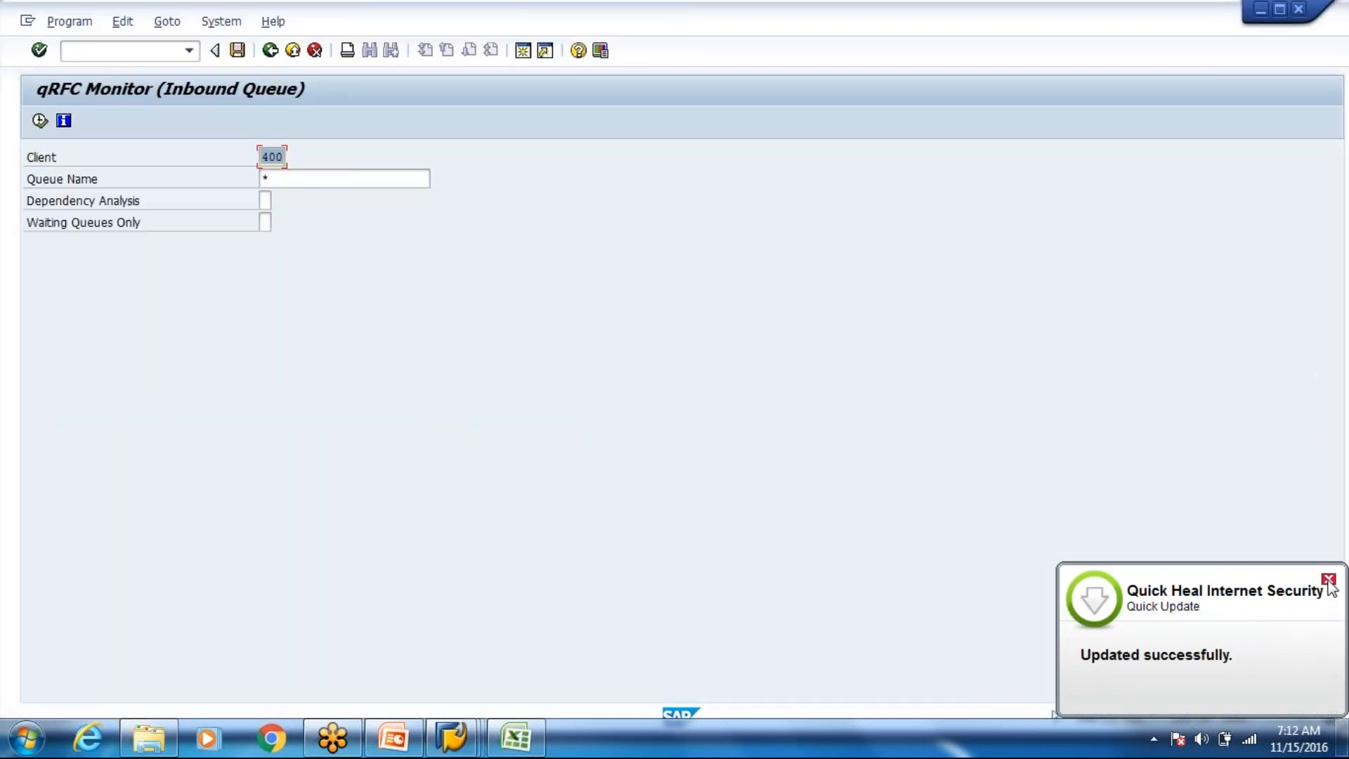
pyautogui.click(1328, 579)
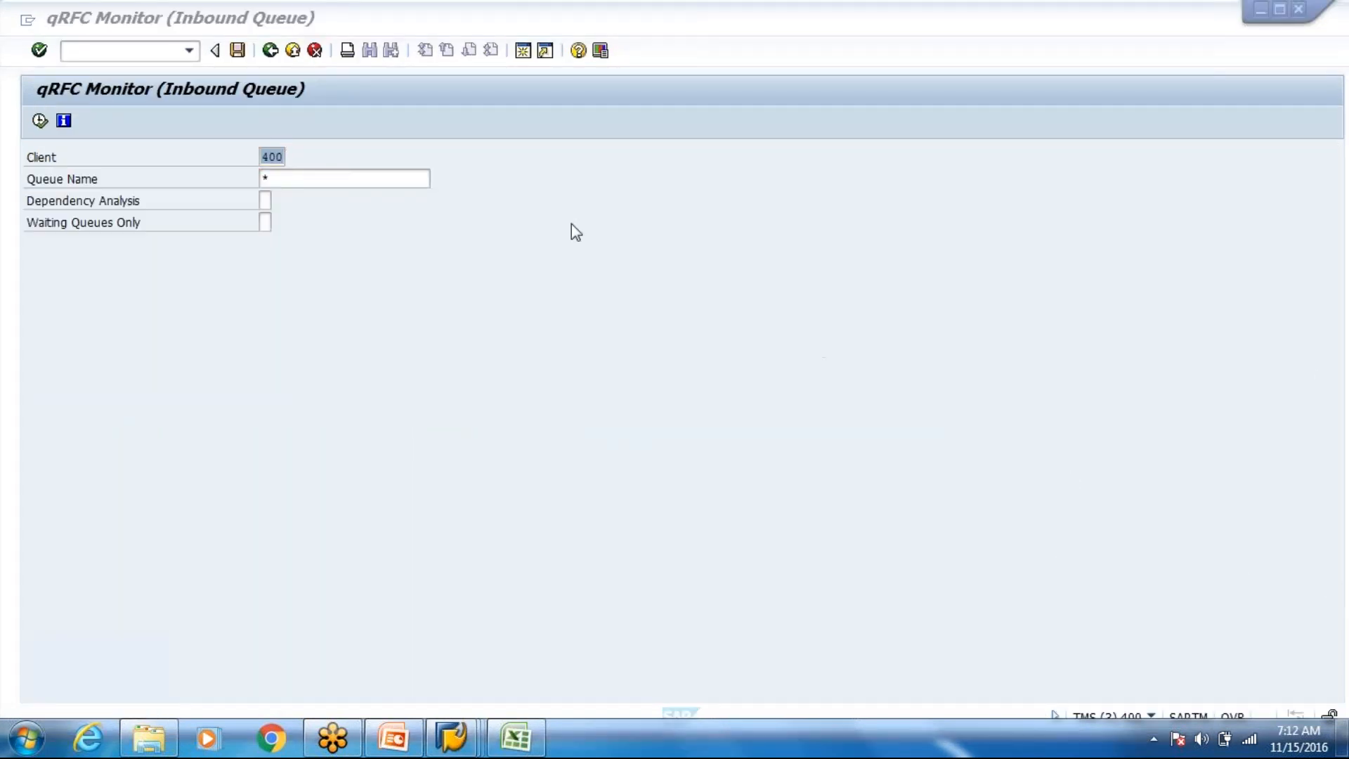
# - List all inbound queues of client 400, find the queue of the copied delivery number and open it
pyautogui.click(38, 127)
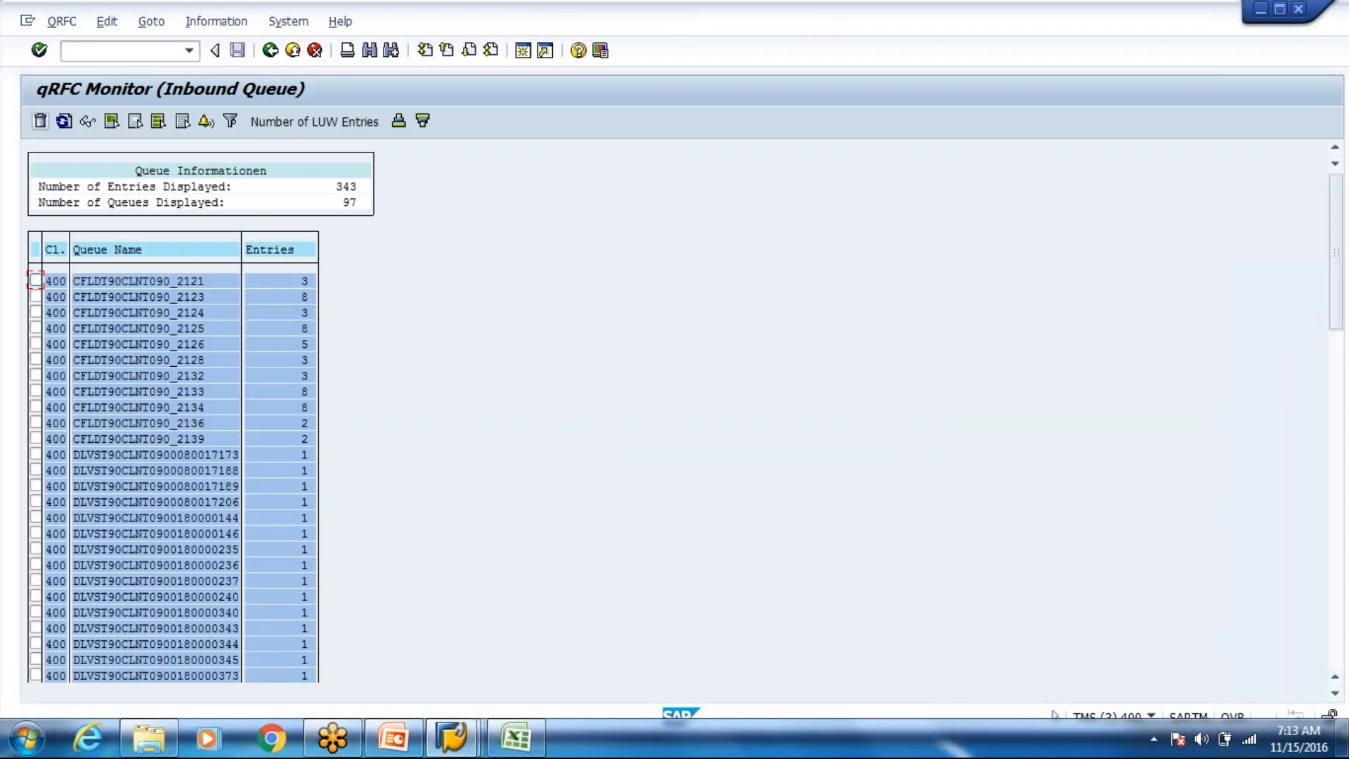
pyautogui.hotkey('ctrl', 'f')
pyautogui.hotkey('ctrl', 'v')
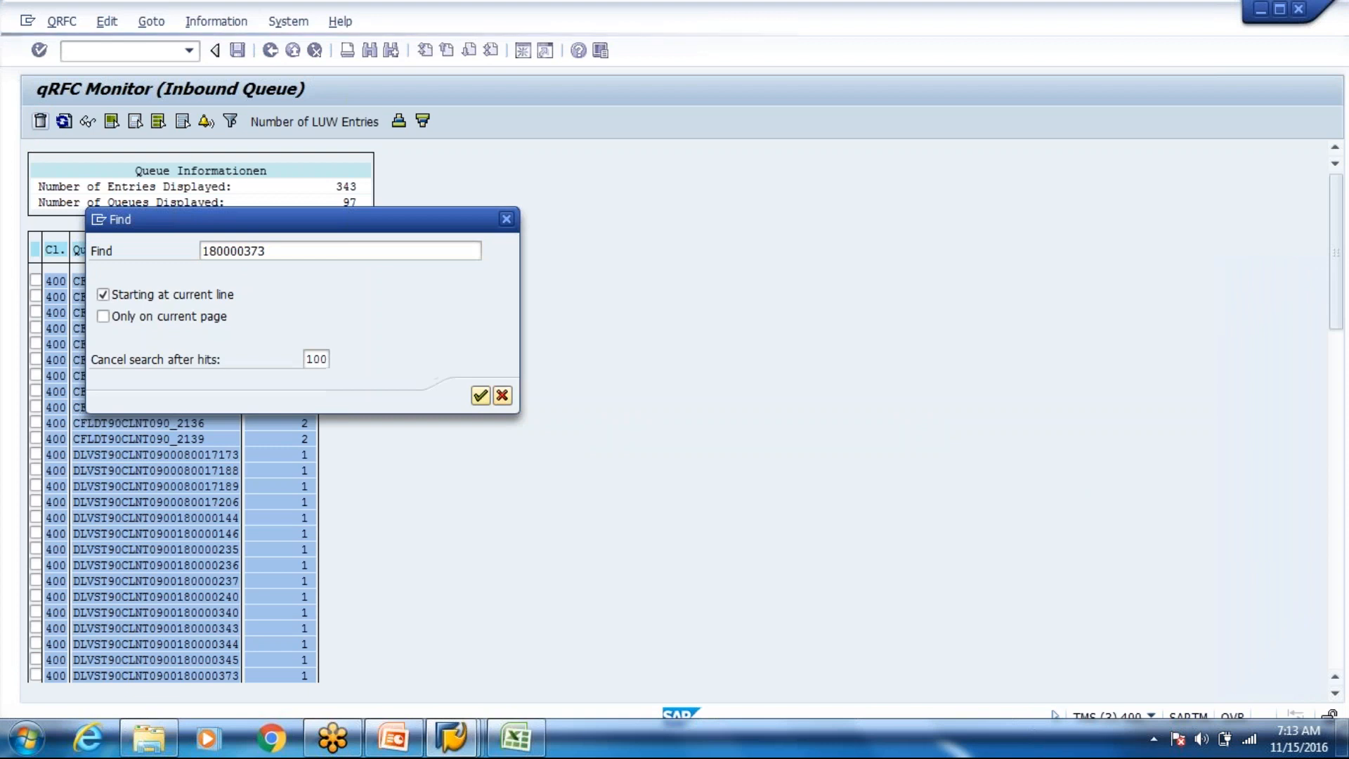
pyautogui.press('Return')
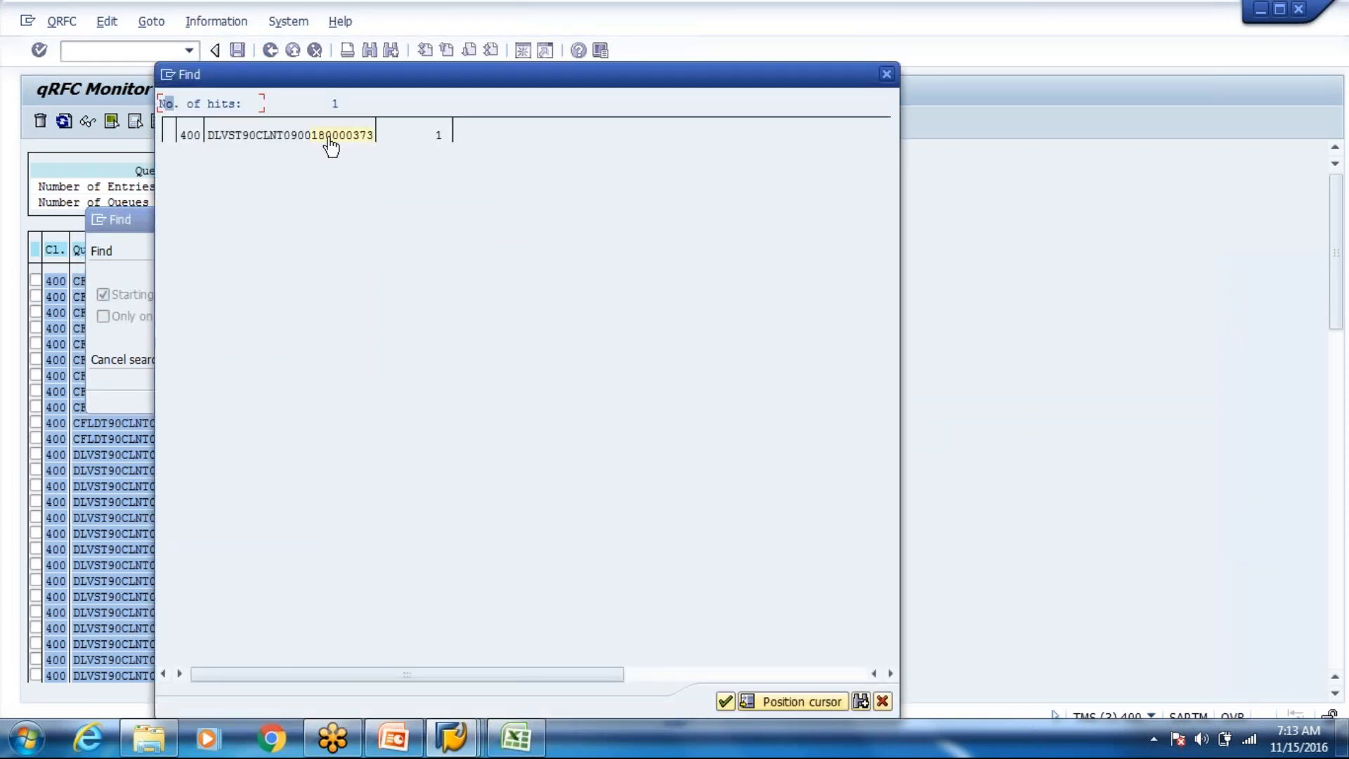
pyautogui.click(329, 140)
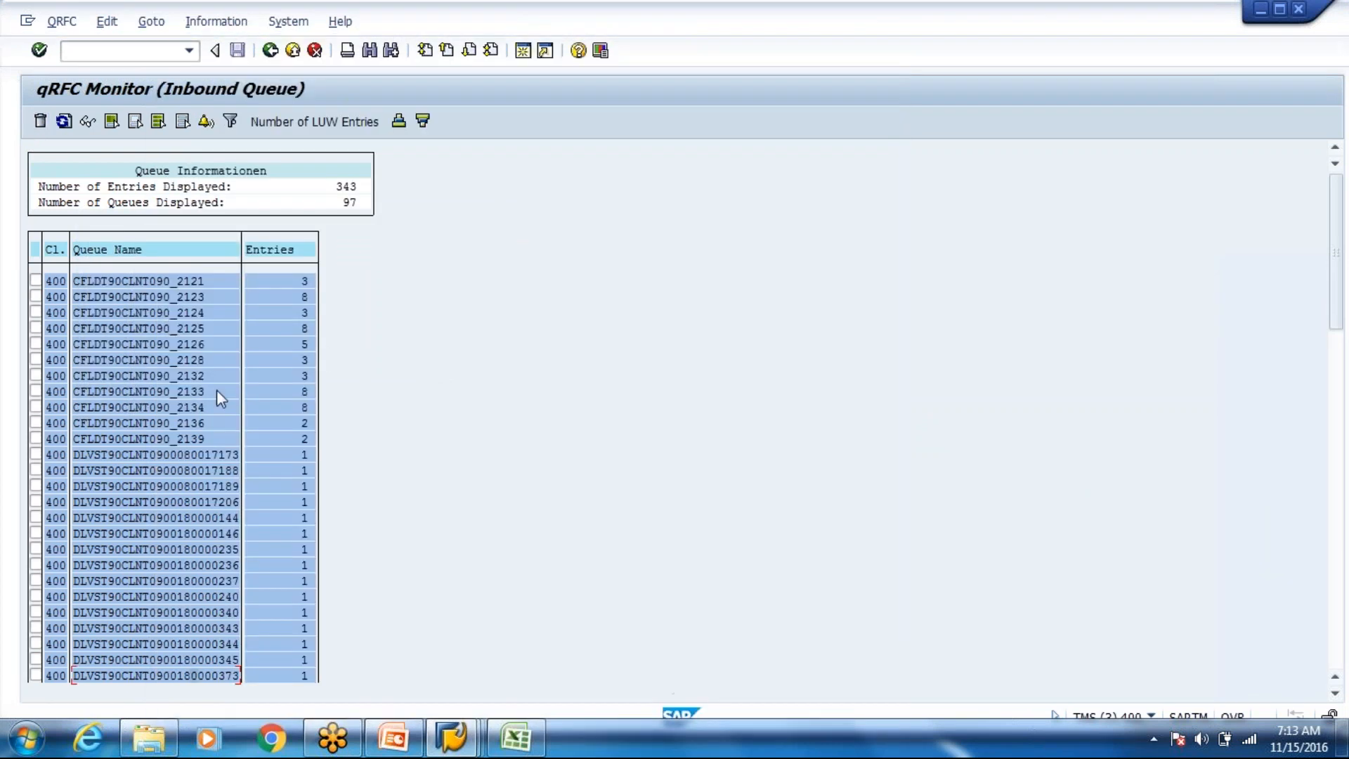
pyautogui.doubleClick(197, 677)
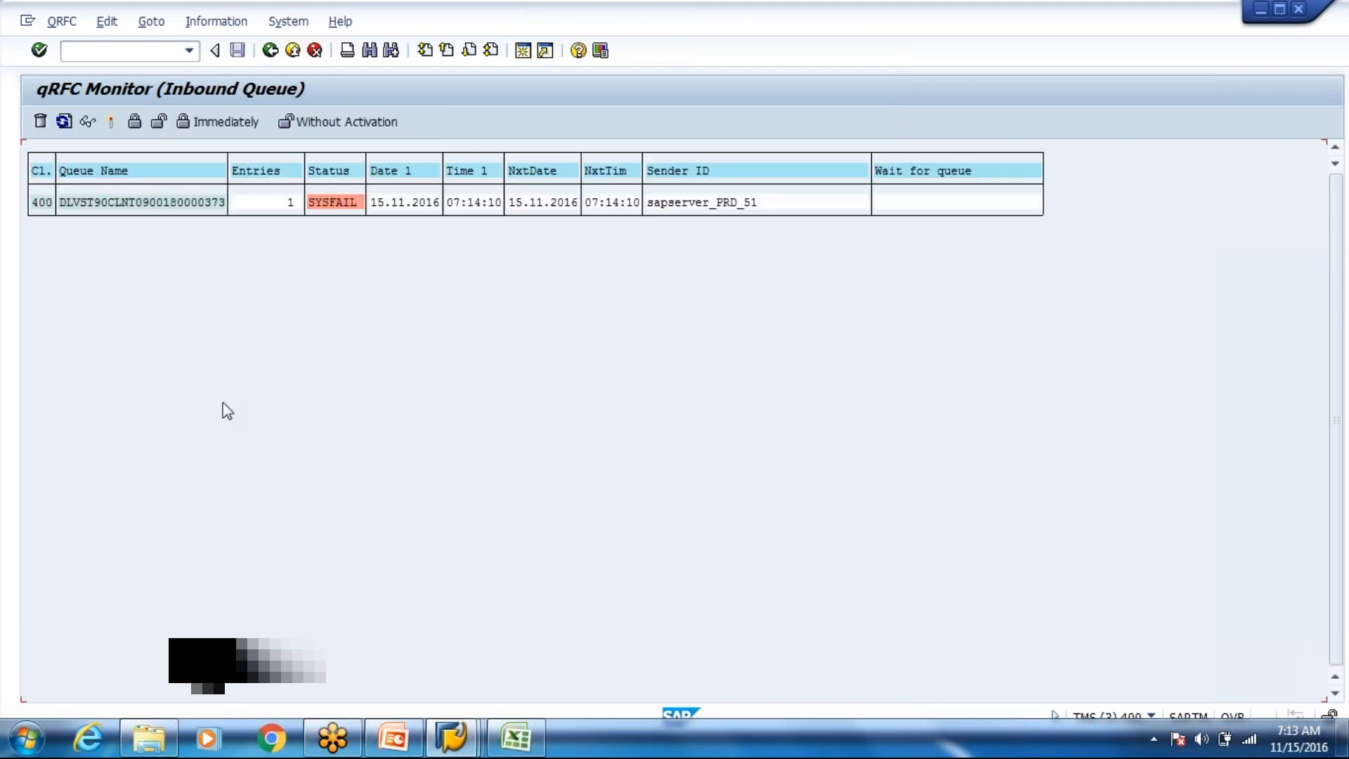
# - Open the failed queue's application log and read the long text of the missing document type error for delivery type DIG
pyautogui.doubleClick(164, 203)
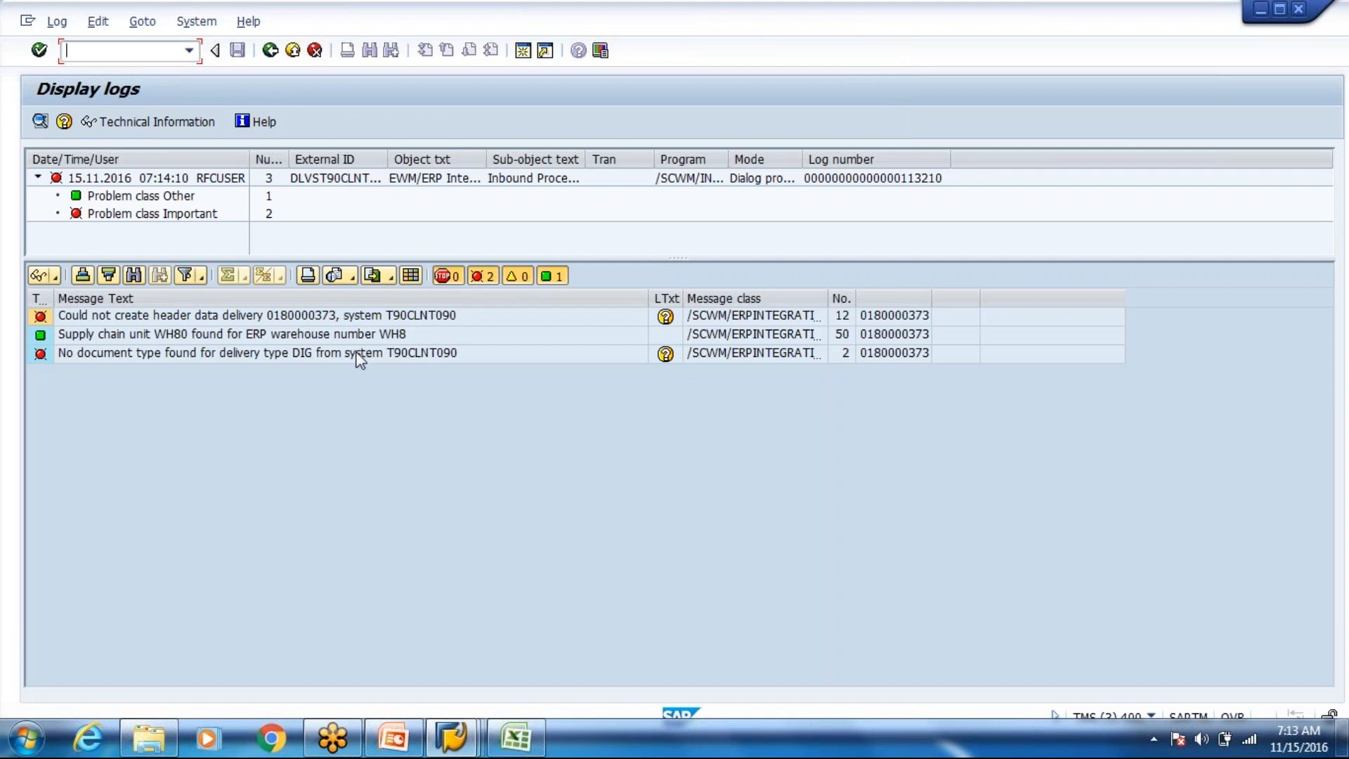
pyautogui.click(356, 354)
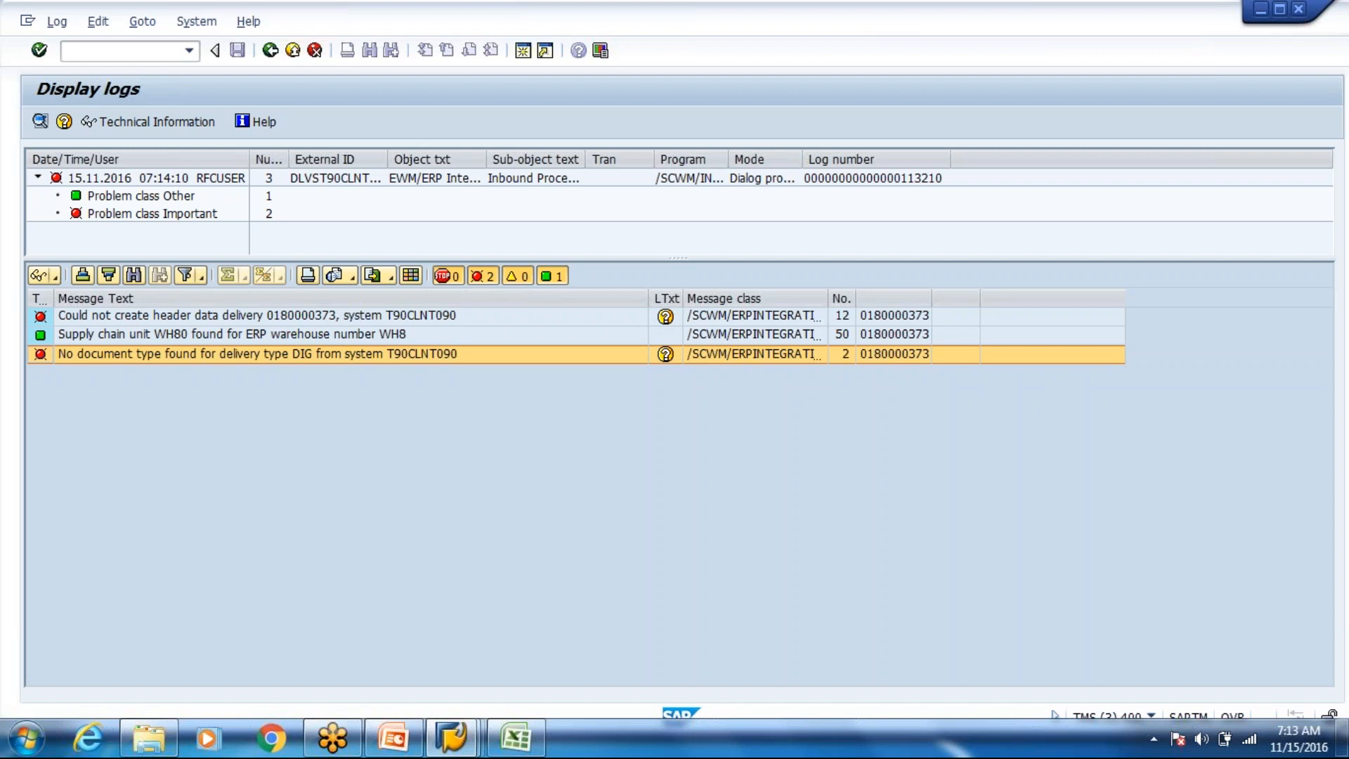
pyautogui.click(665, 353)
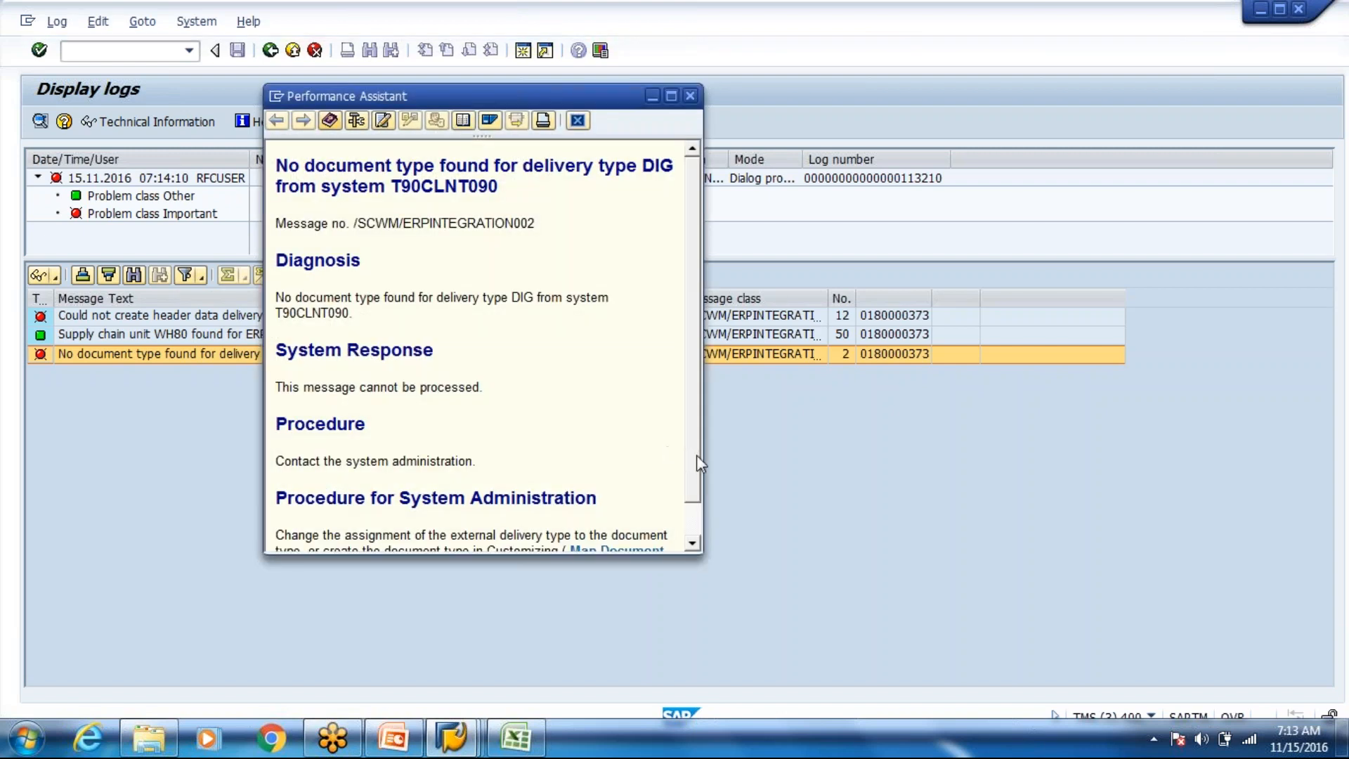
pyautogui.scroll(-2, 694, 489)
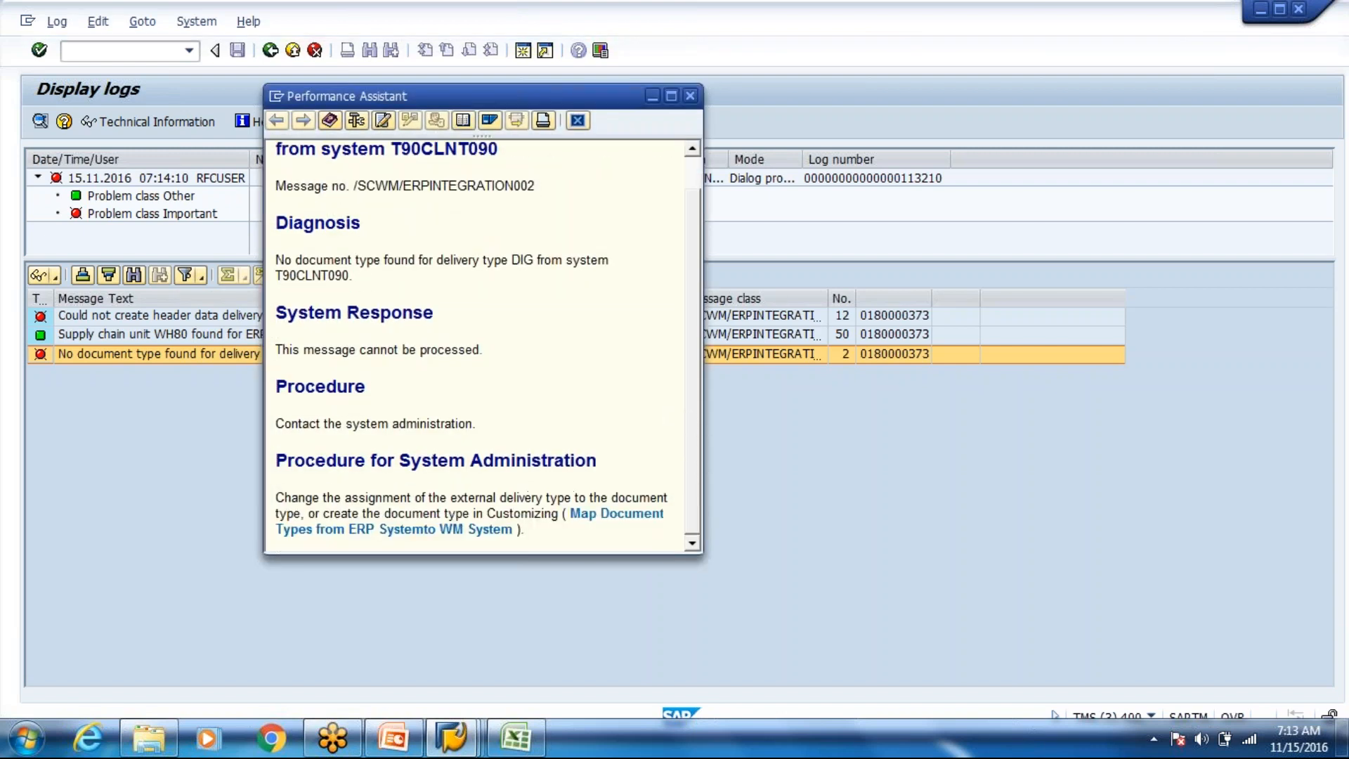
# - Open the customizing activity Map Document Types from ERP System to EWM from the error's help text and check the DIG entry with code GRP
pyautogui.click(598, 518)
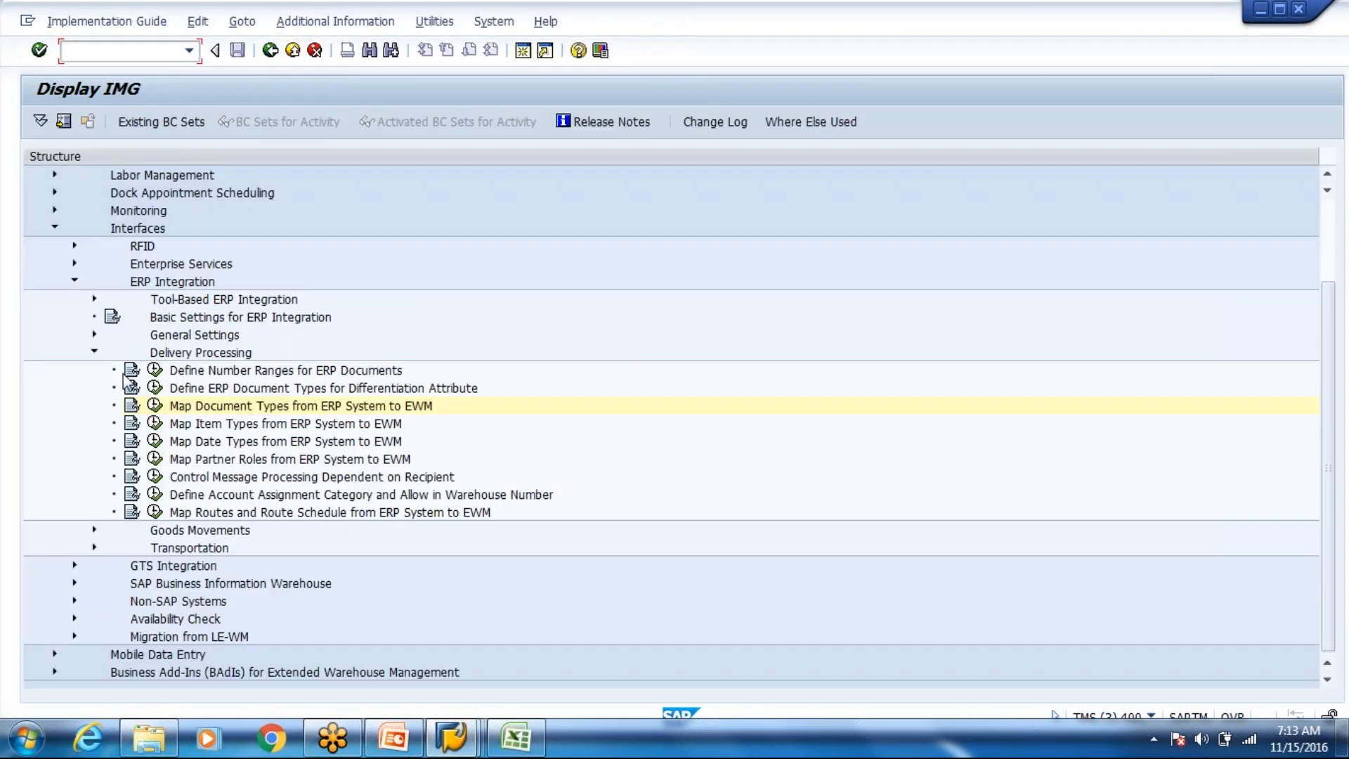
pyautogui.click(156, 407)
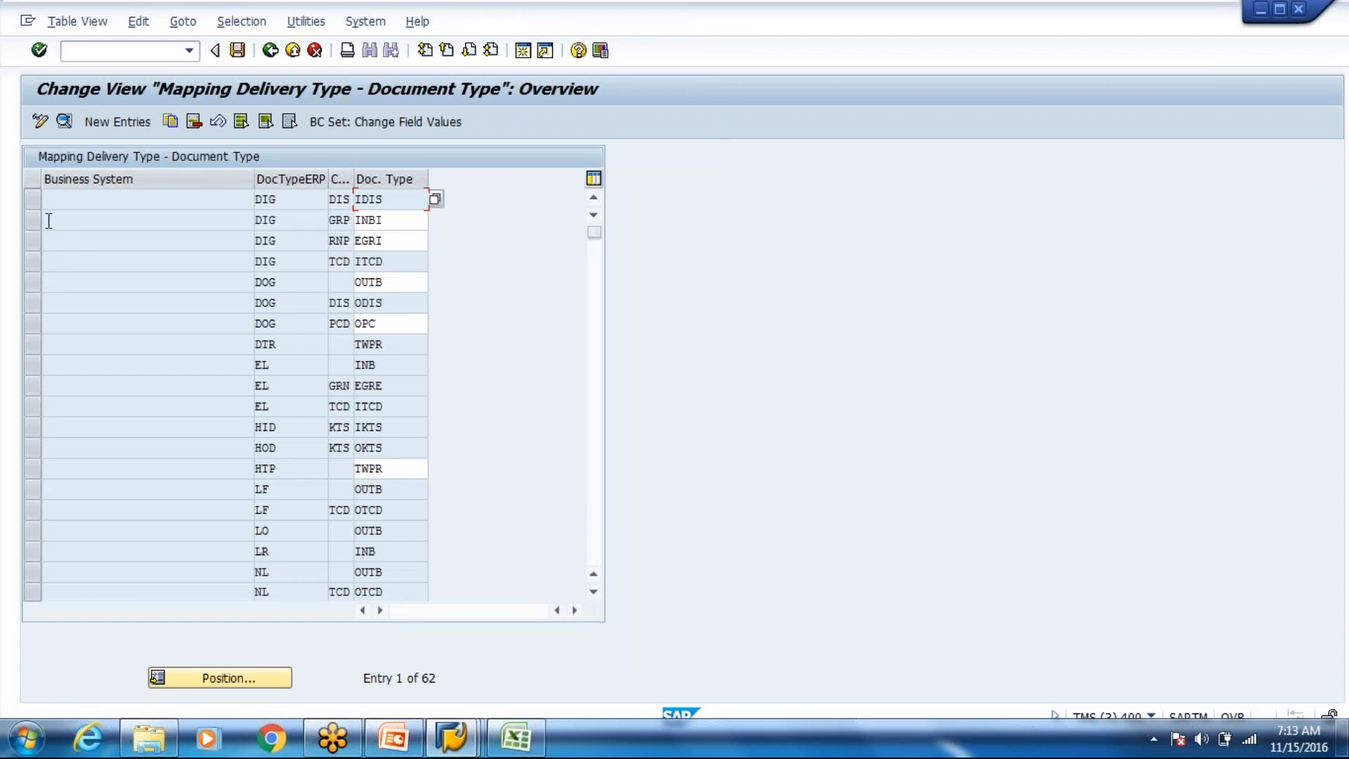
pyautogui.click(32, 220)
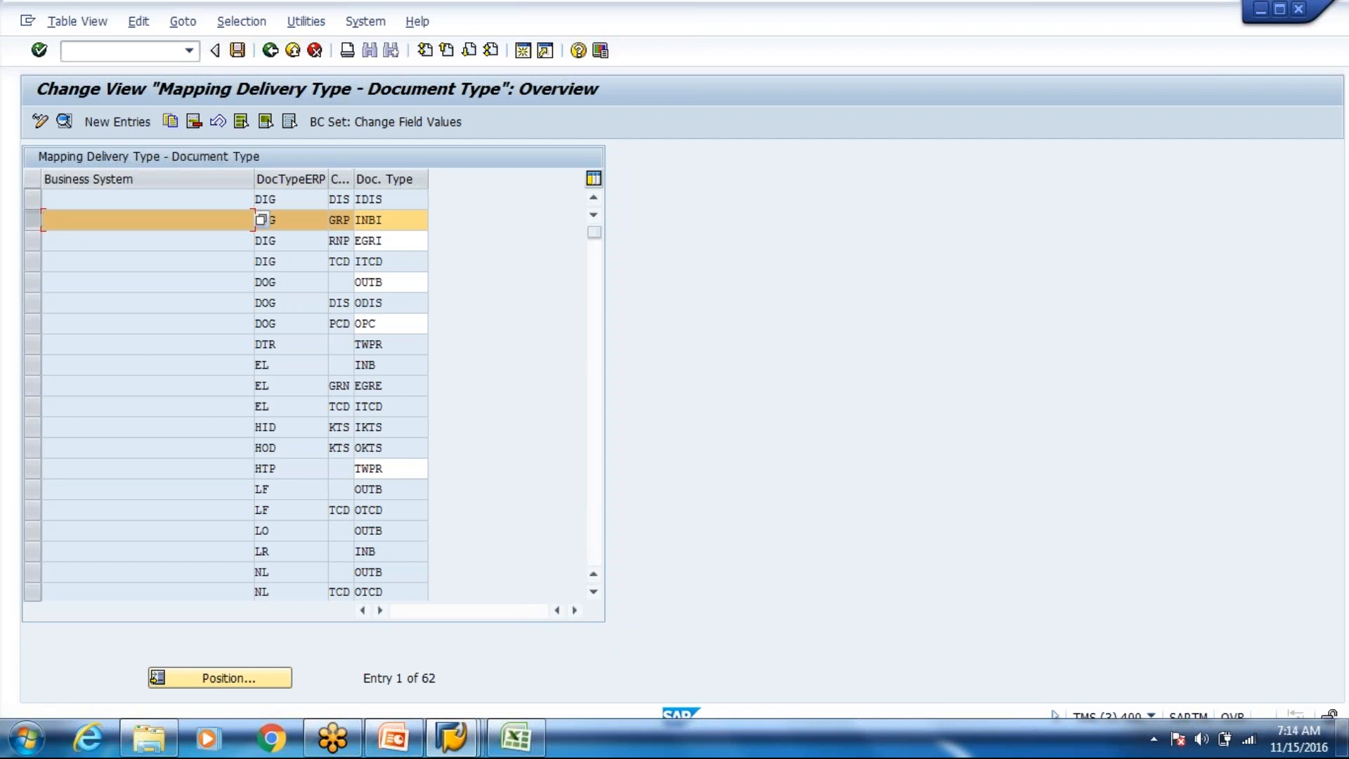
# - Copy the mapping entry of ERP document type EL to document type INB as a new entry for DIG and save it
pyautogui.click(36, 365)
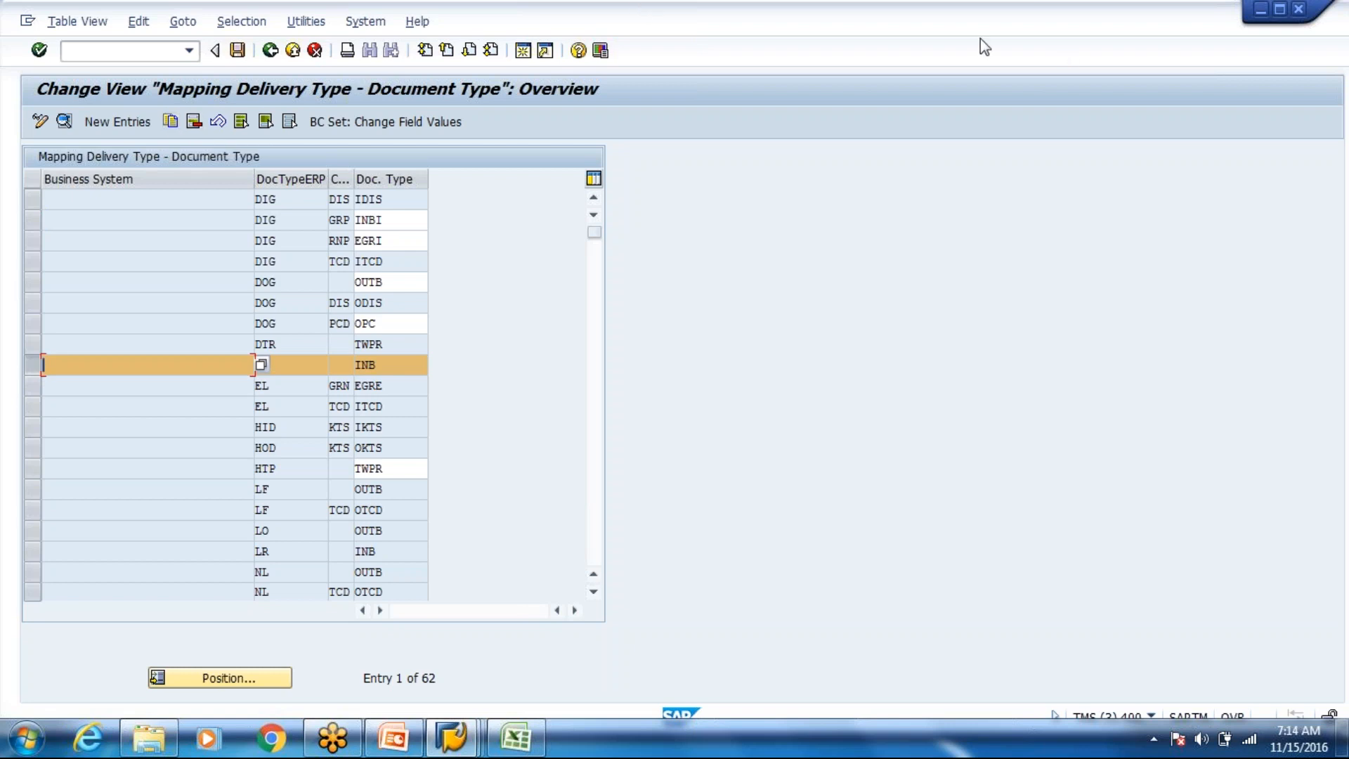
pyautogui.hotkey('alt', 'Tab')
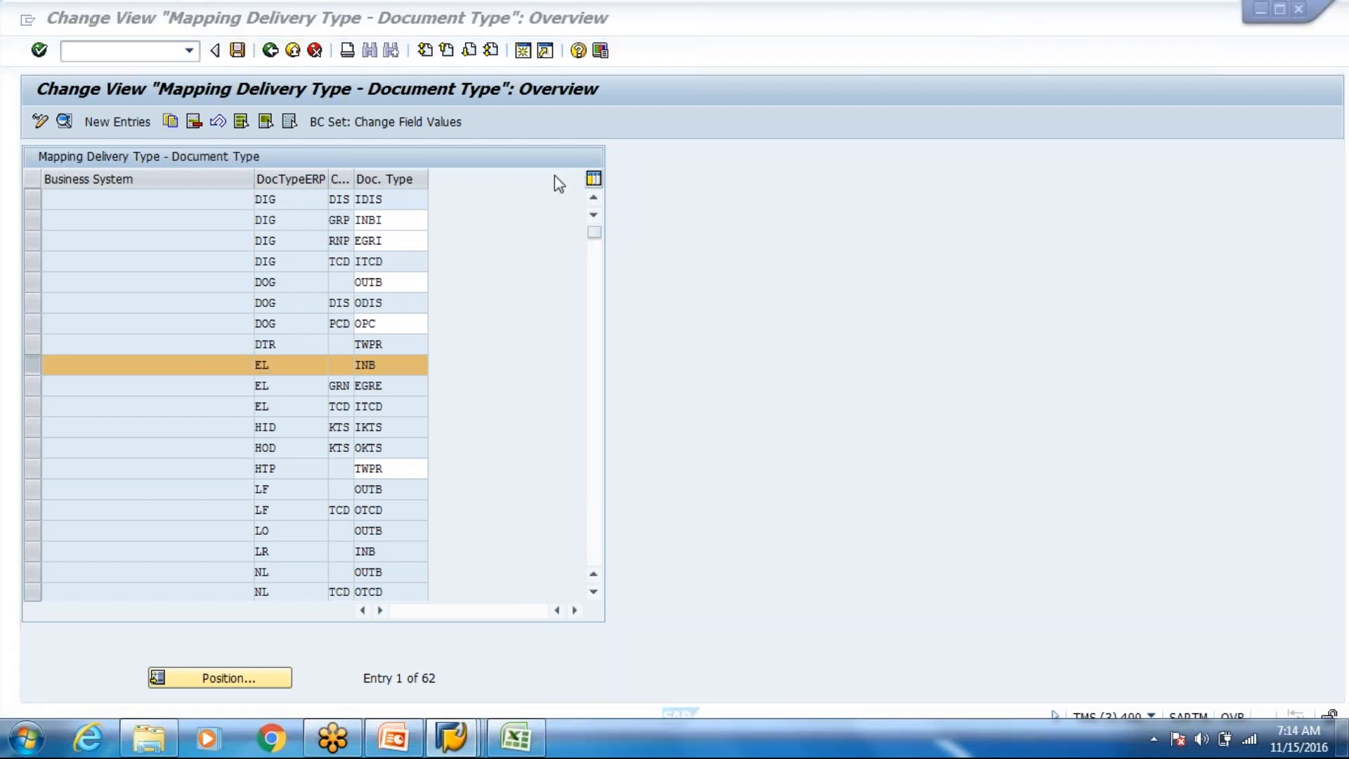
pyautogui.click(170, 127)
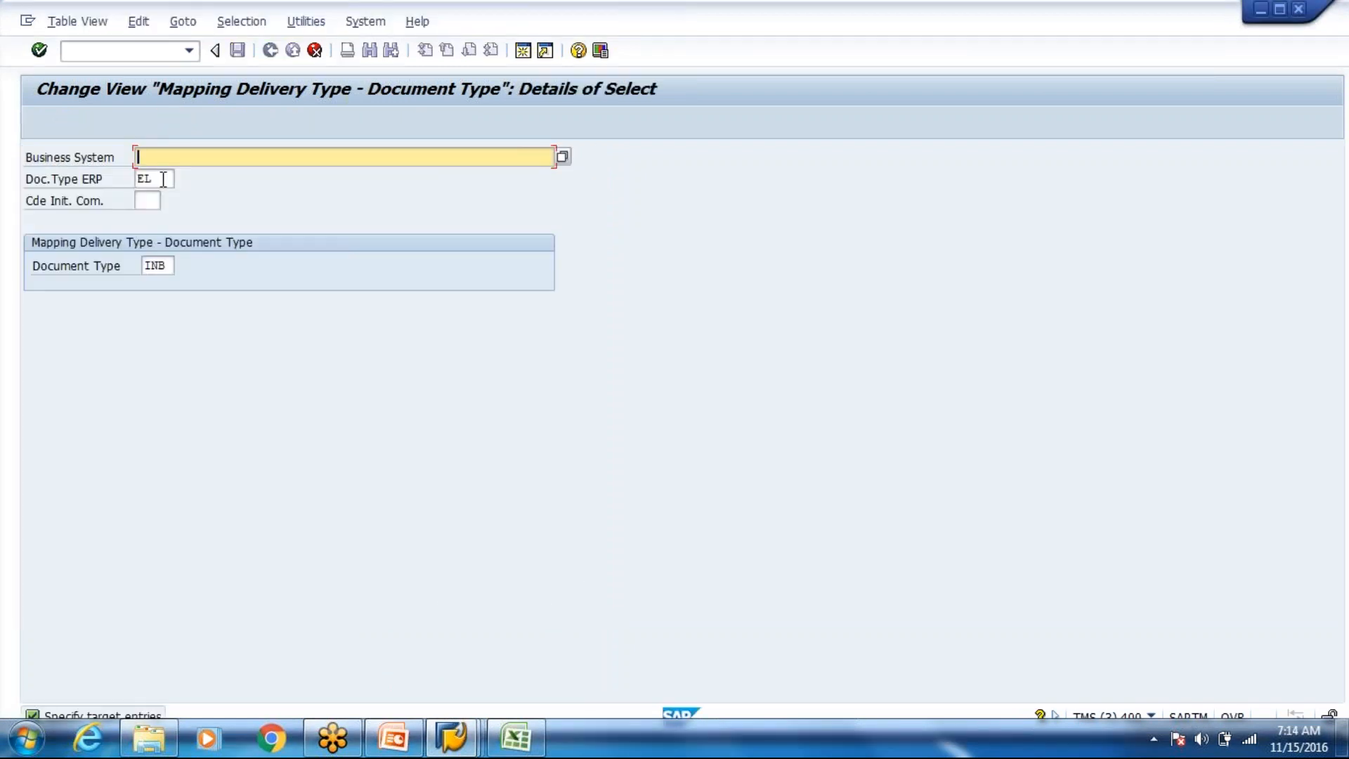
pyautogui.click(163, 179)
pyautogui.press('BackSpace')
pyautogui.press('BackSpace')
pyautogui.write('DIG')
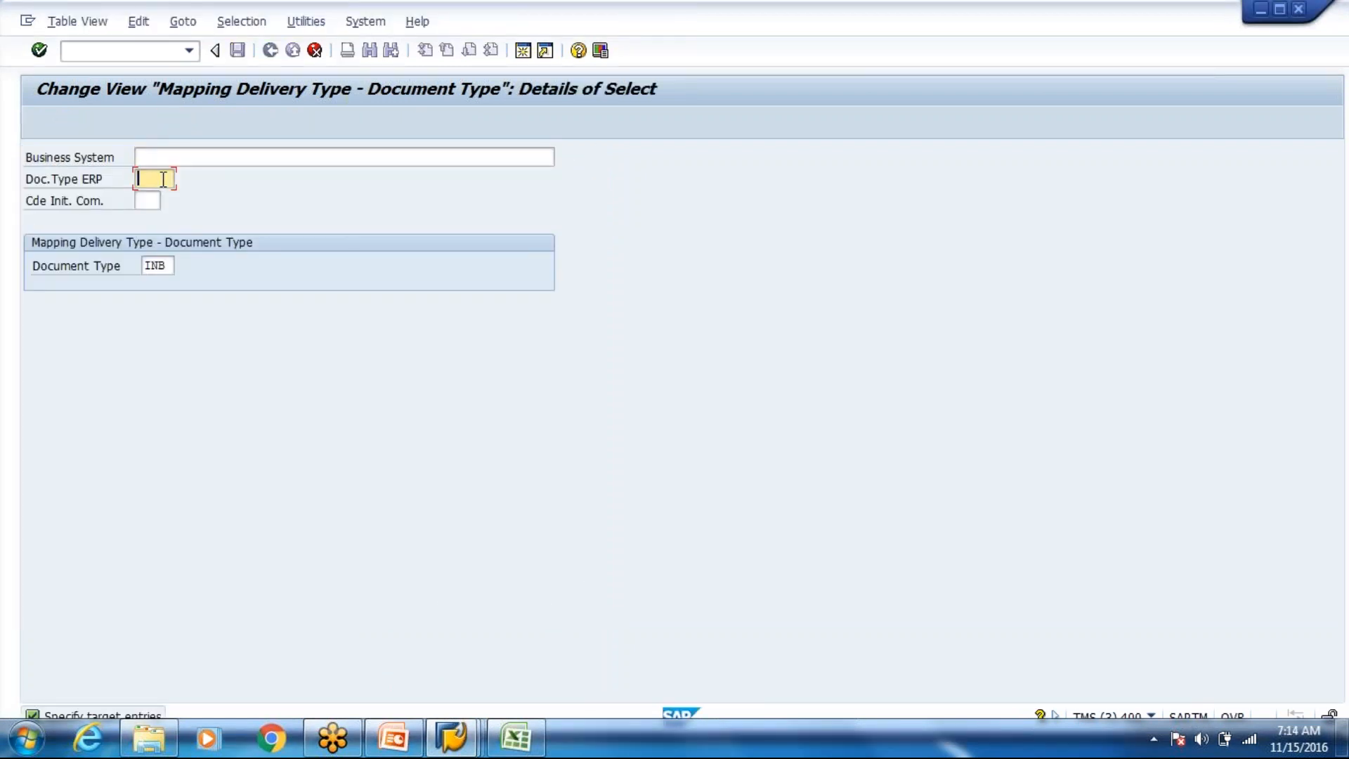
pyautogui.press('Return')
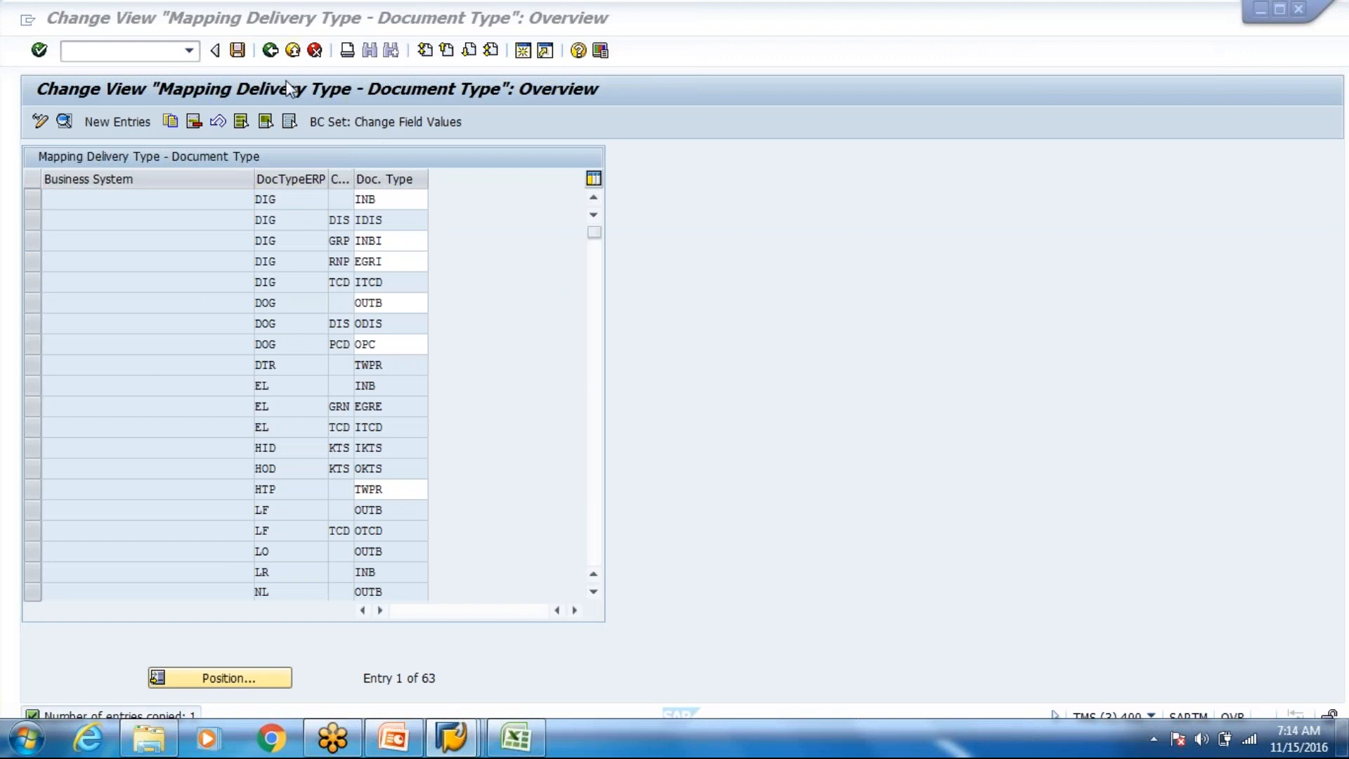
pyautogui.click(239, 51)
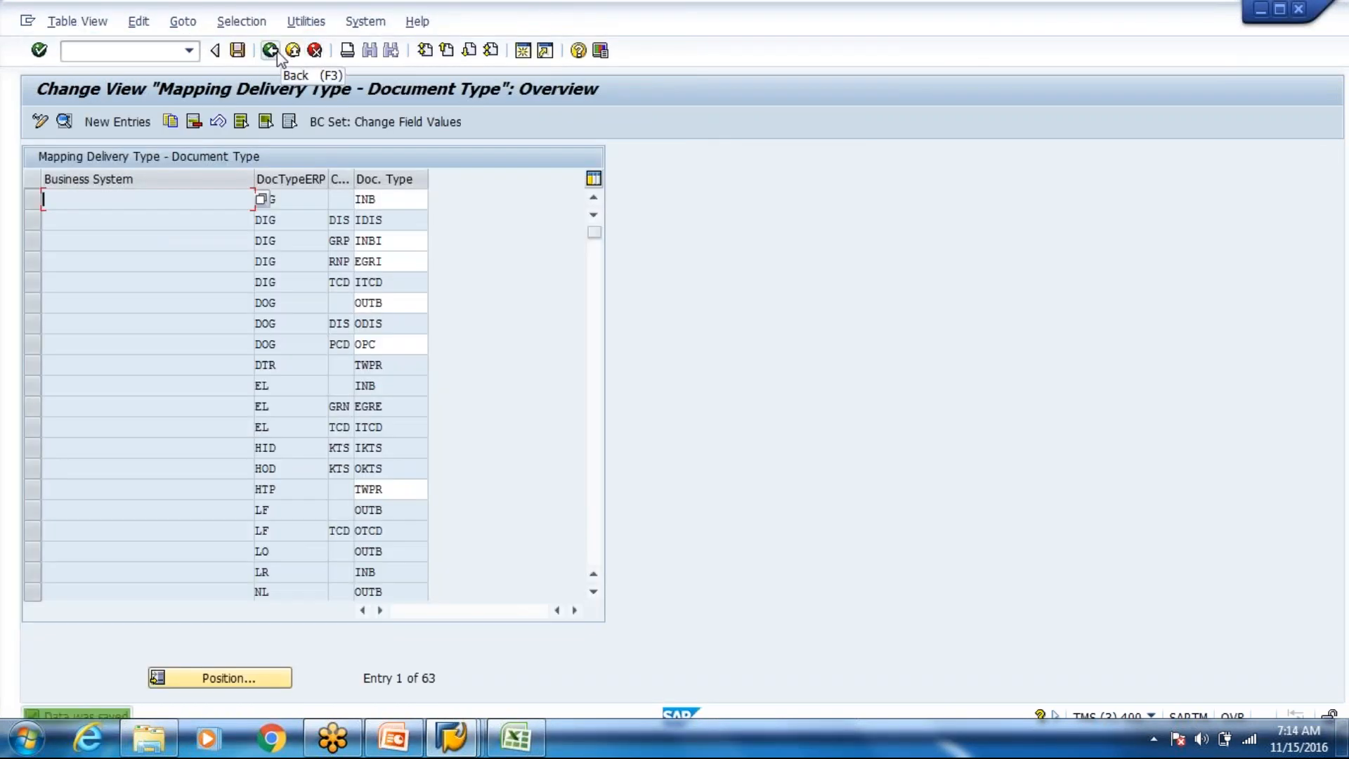
# - Return to the delivery's queue in the inbound queue monitor, activate it again and refresh its status
pyautogui.click(273, 52)
pyautogui.click(278, 54)
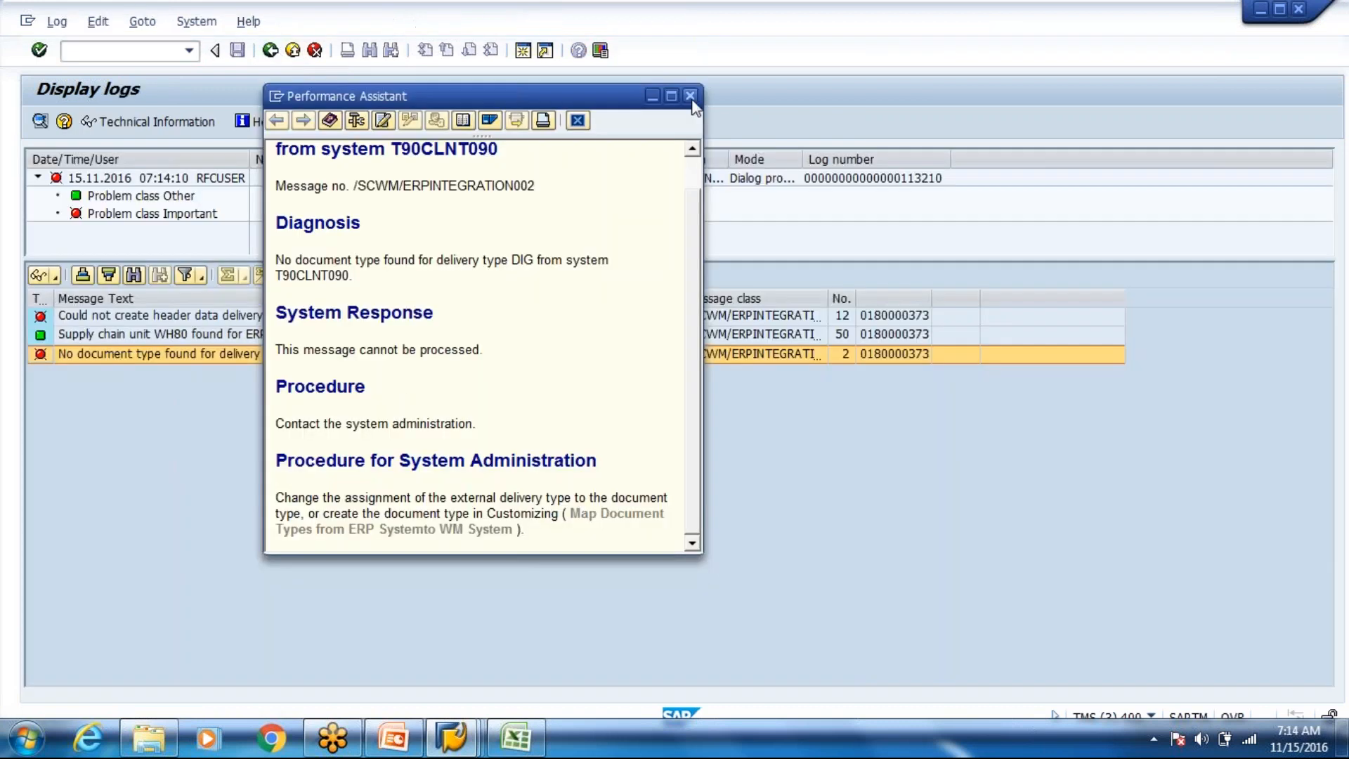
pyautogui.click(270, 51)
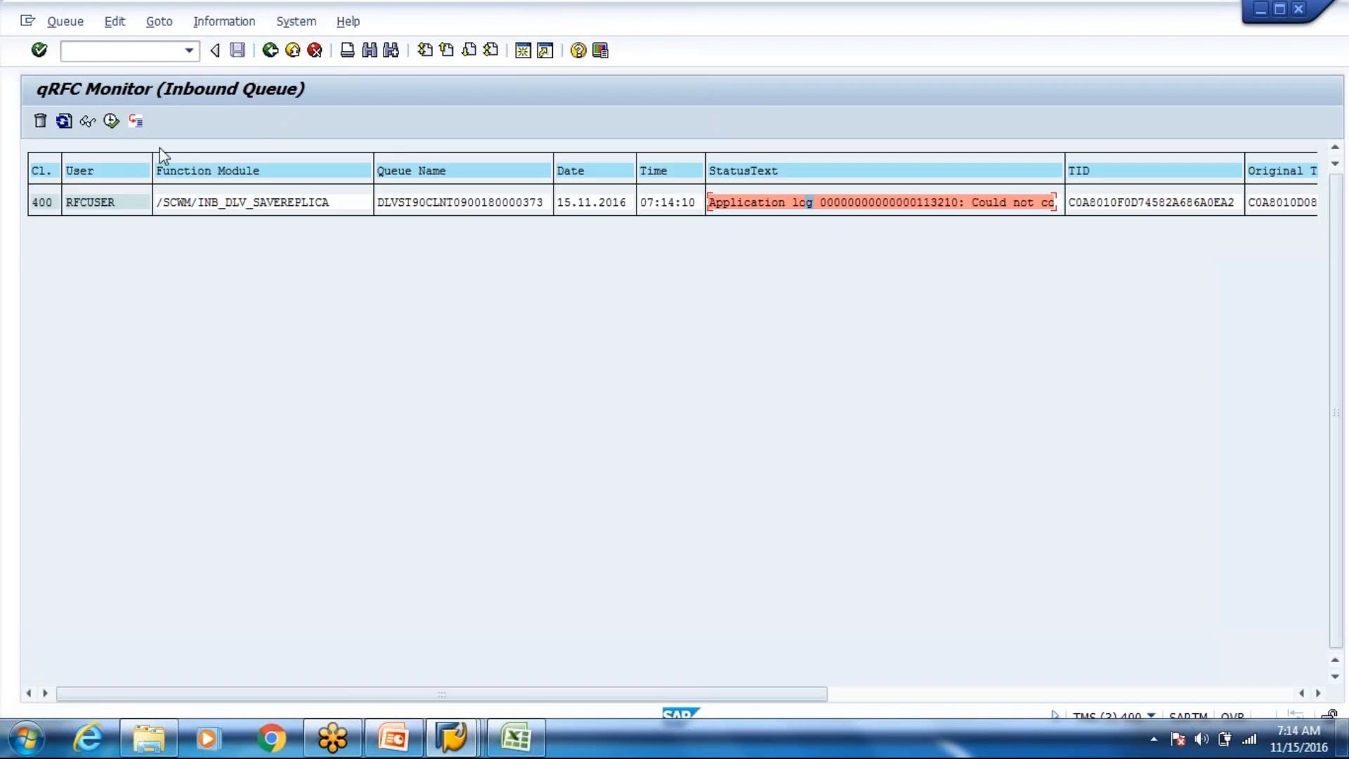
pyautogui.click(271, 53)
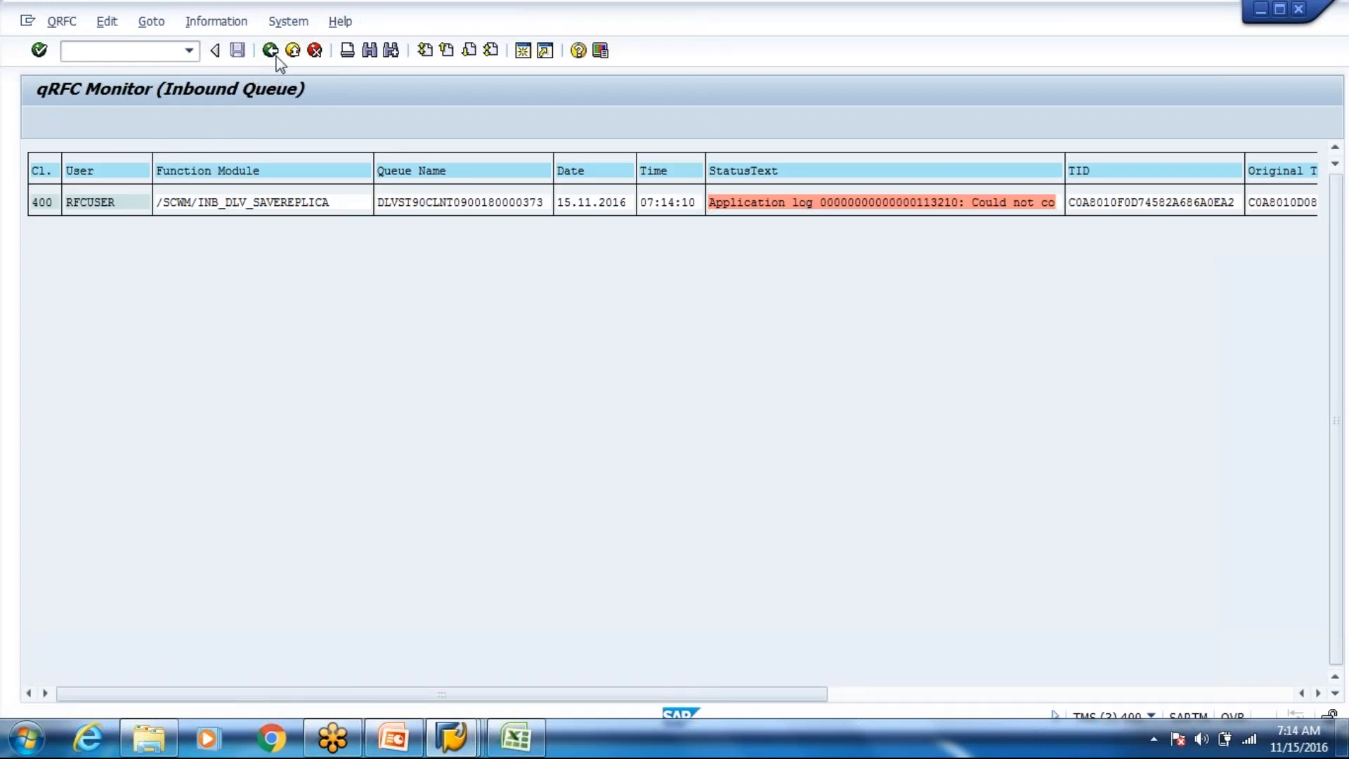
pyautogui.click(110, 123)
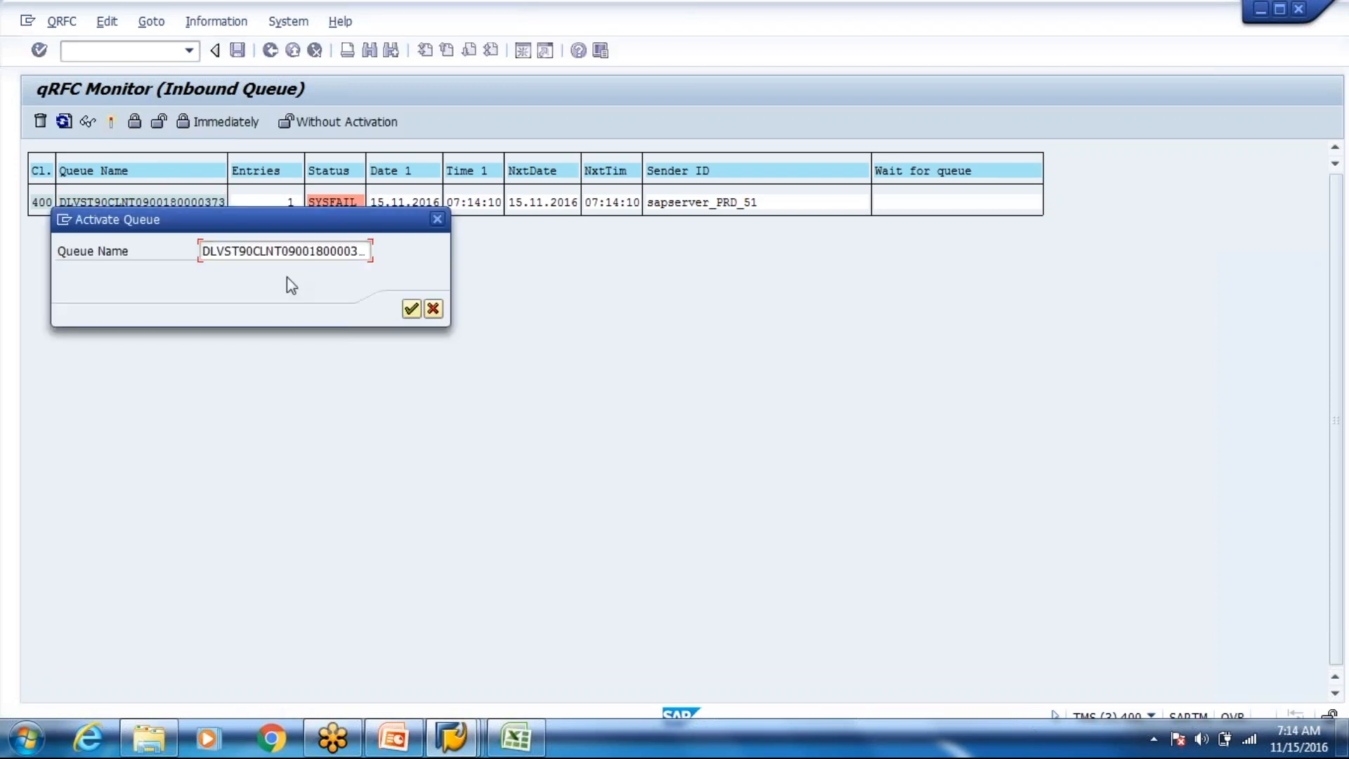
pyautogui.press('Return')
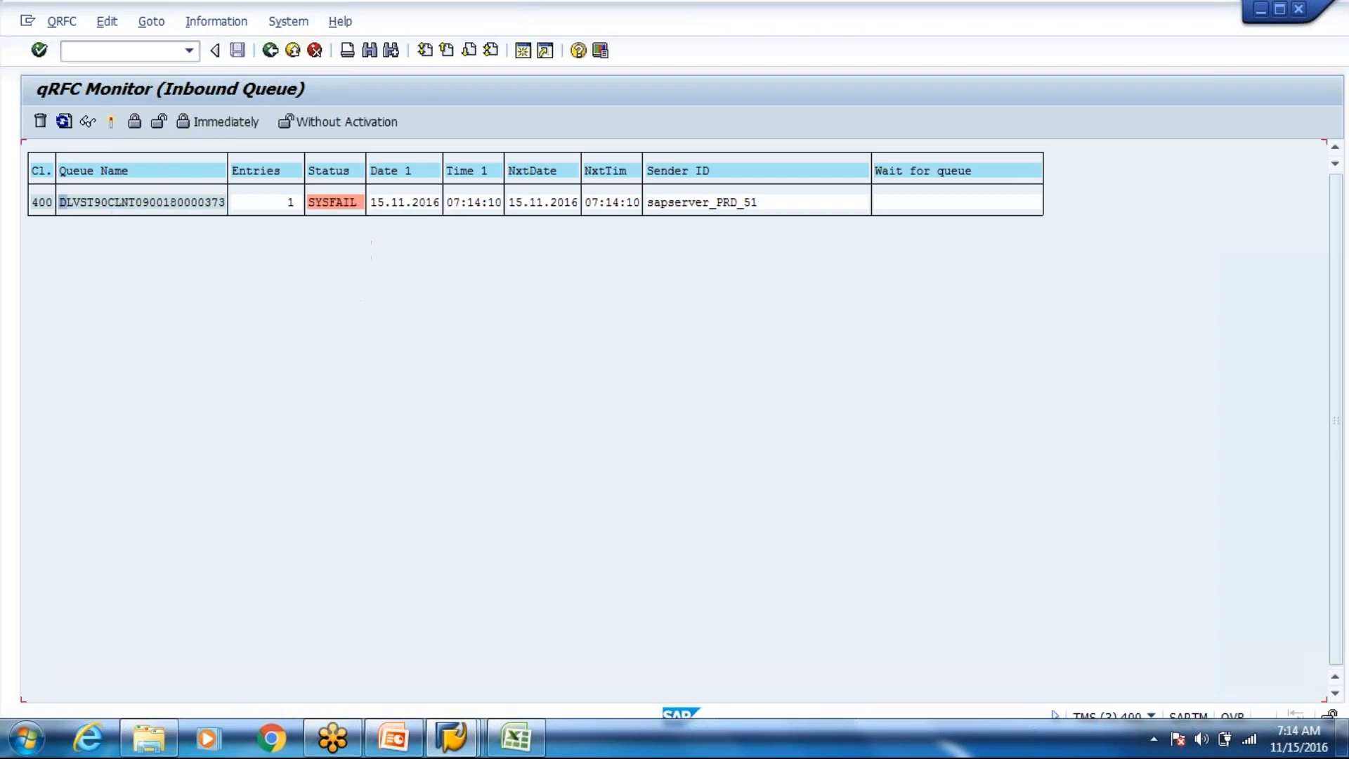
pyautogui.click(71, 127)
# - Open the delivery's queue entry and display the new application log from its status text
pyautogui.click(195, 211)
pyautogui.doubleClick(194, 211)
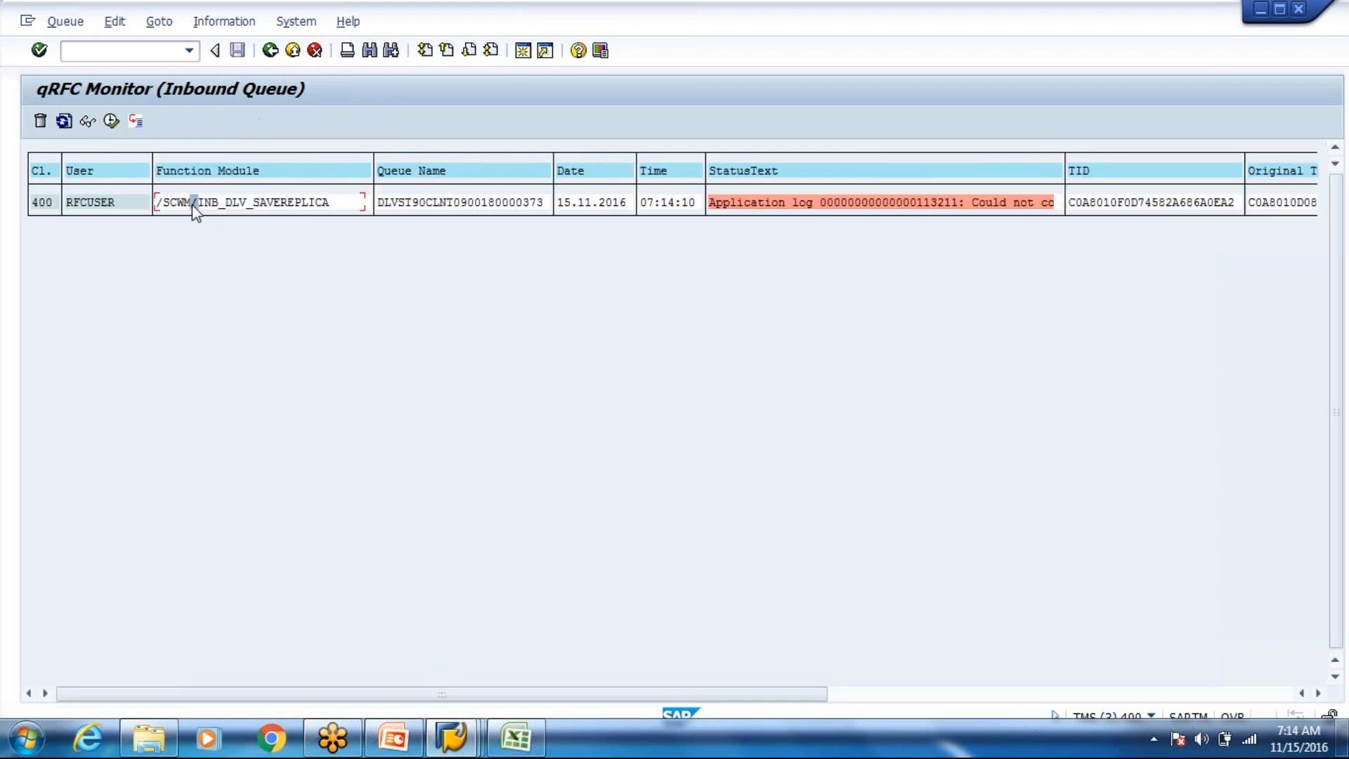
pyautogui.click(781, 211)
pyautogui.doubleClick(780, 211)
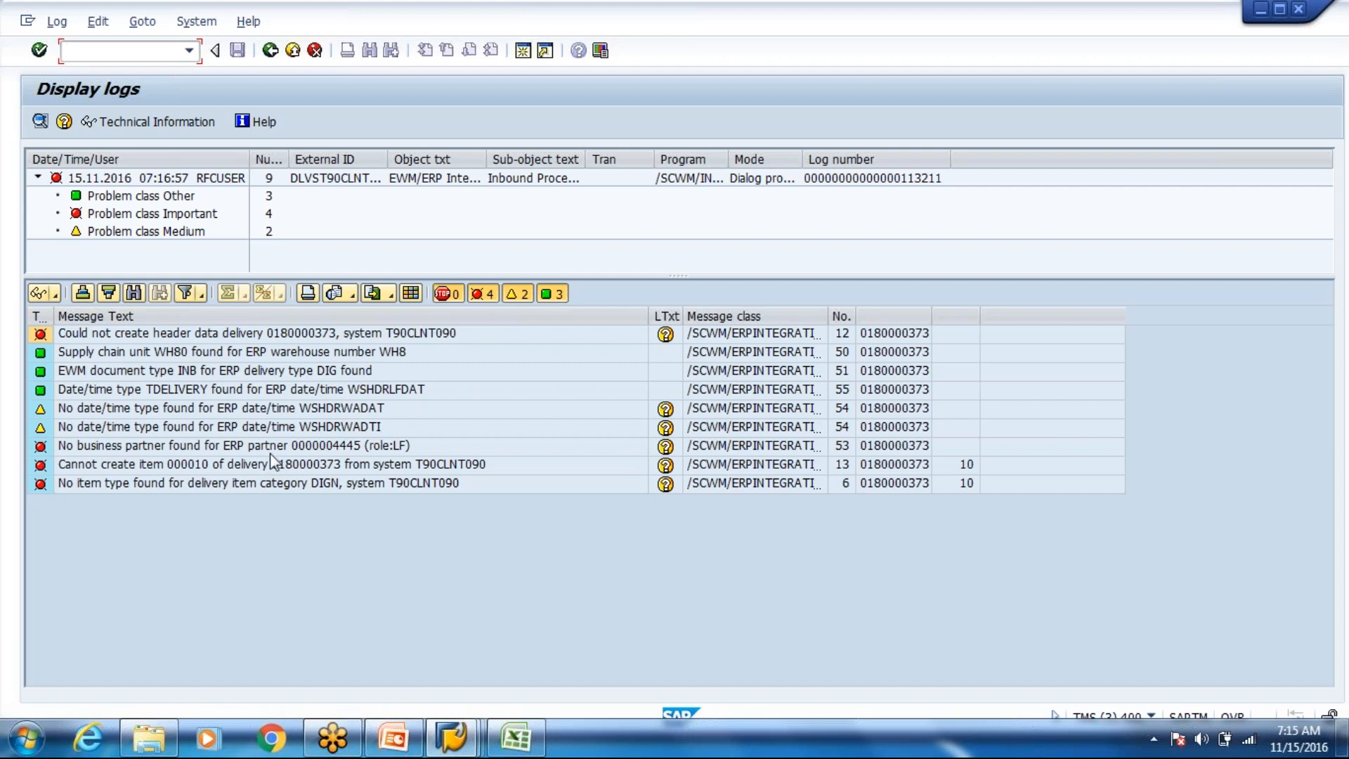
# - Read the long text of the missing business partner error for role LF, mark the partner number and close the help
pyautogui.click(270, 453)
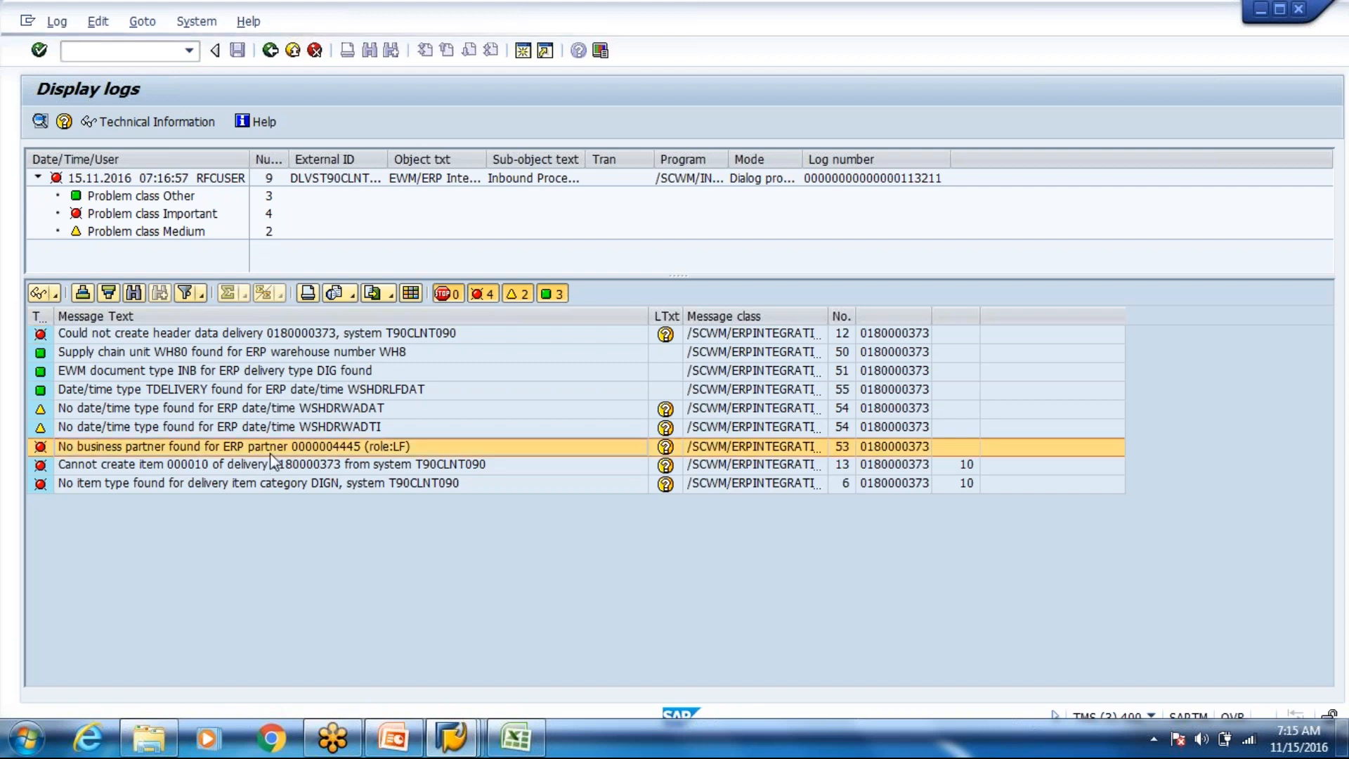
pyautogui.doubleClick(270, 454)
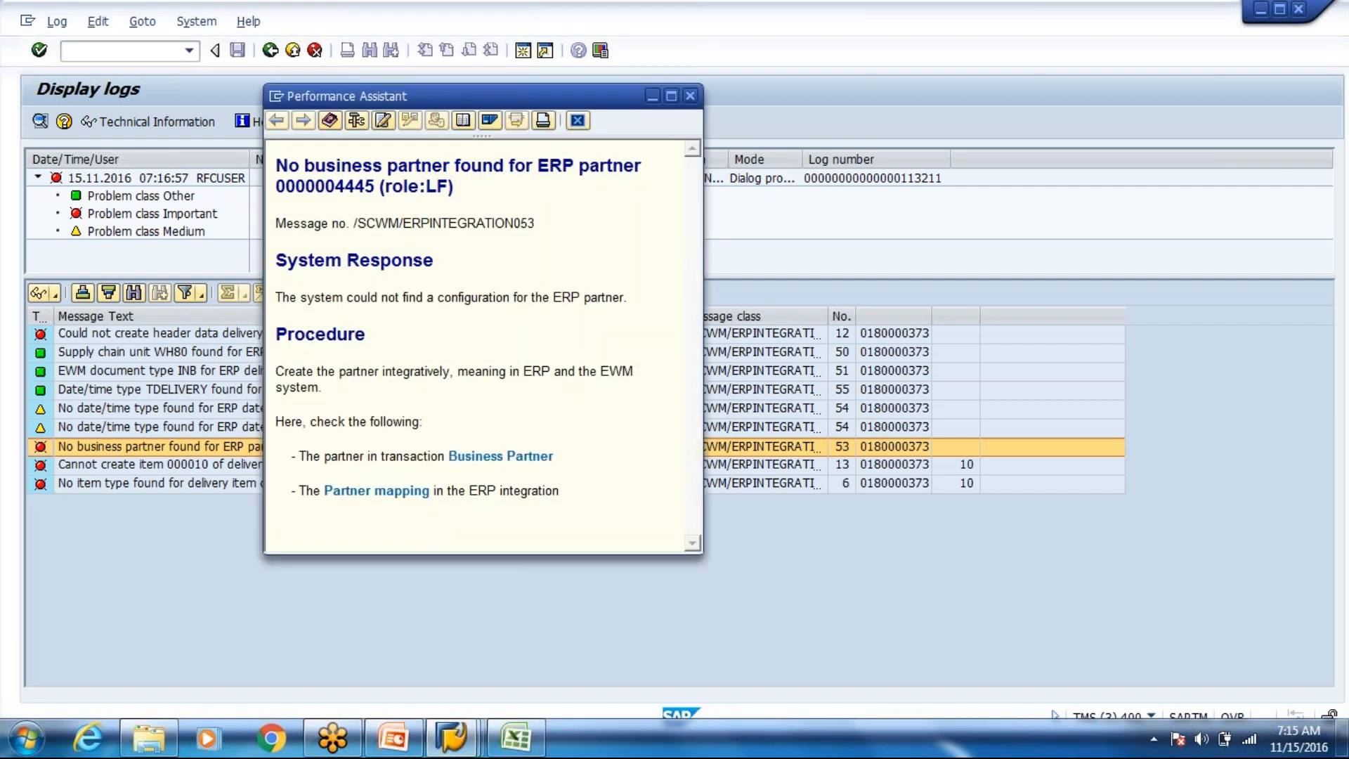
pyautogui.doubleClick(350, 187)
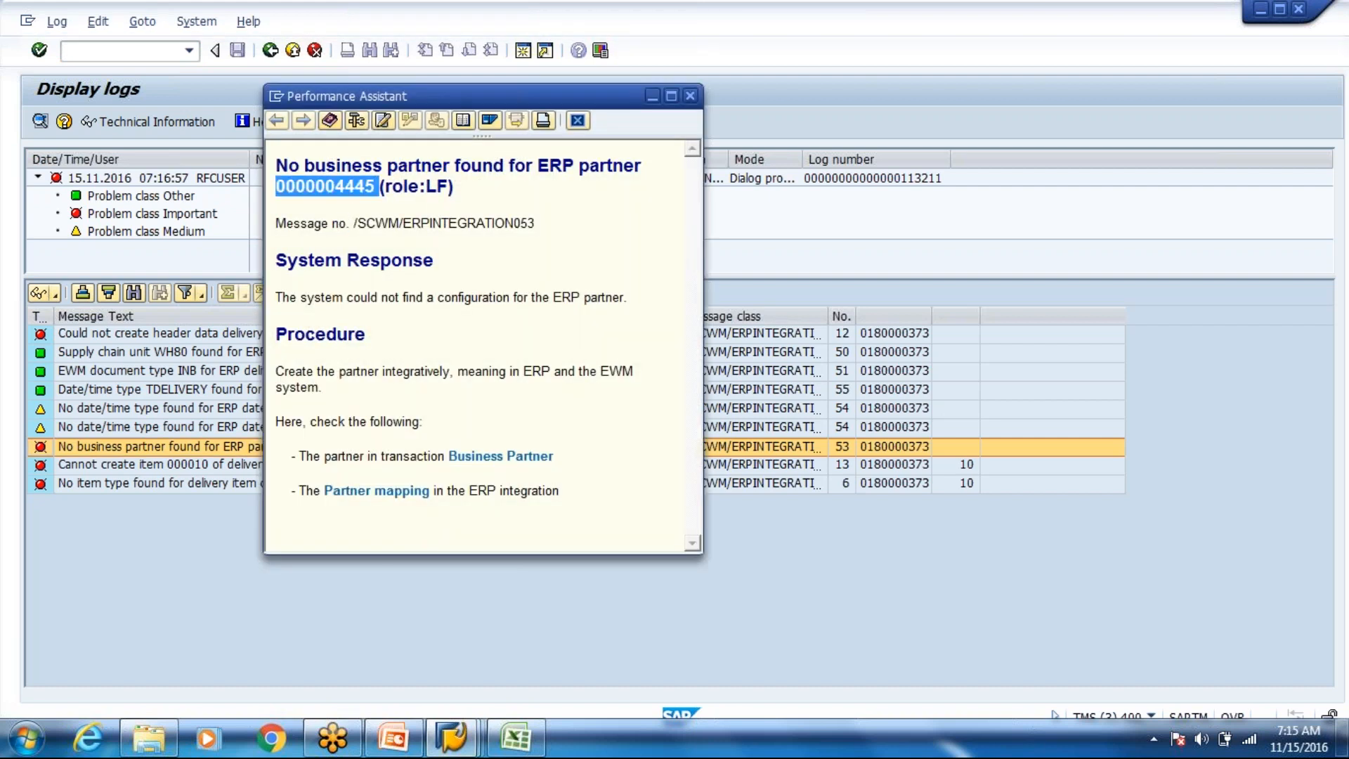
pyautogui.click(690, 96)
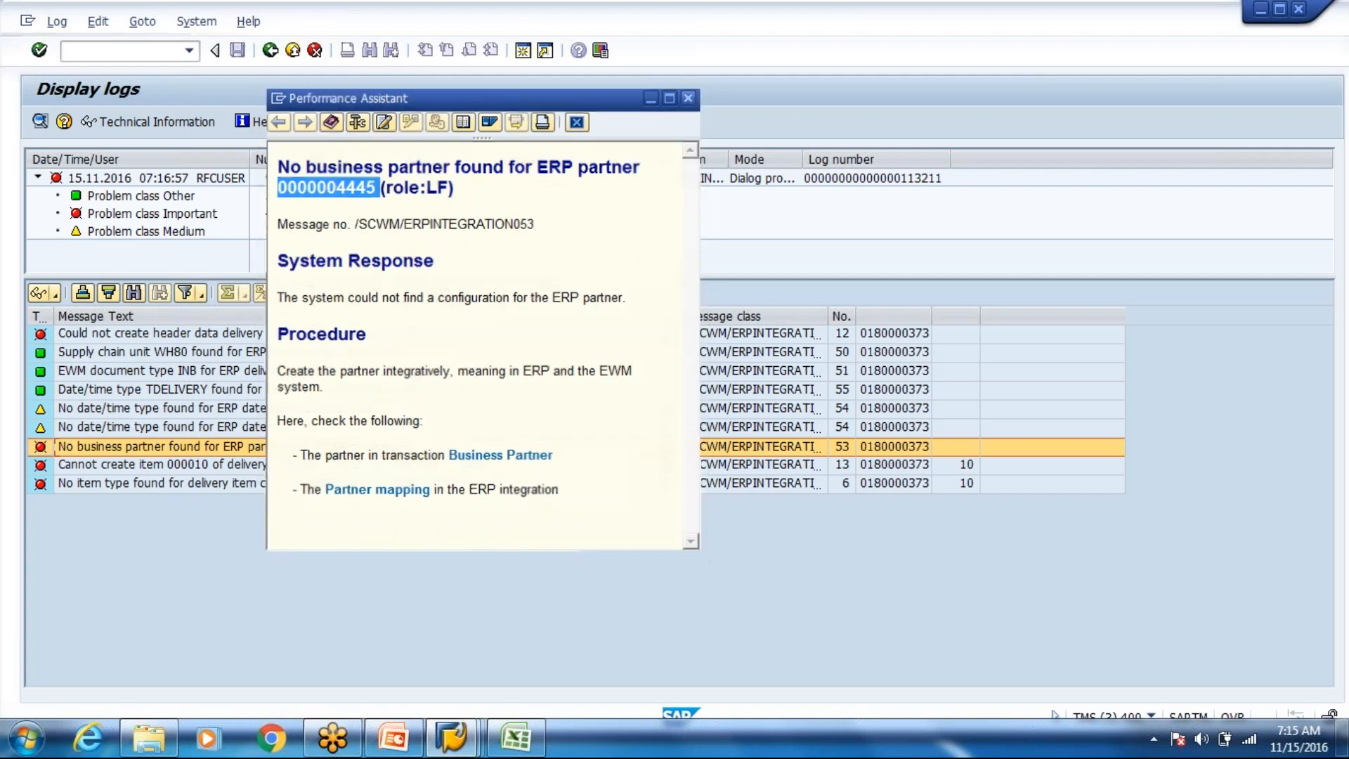
# - Switch to the ERP goods receipt session and display the inbound delivery in transaction VL33N to check its vendor
pyautogui.click(451, 747)
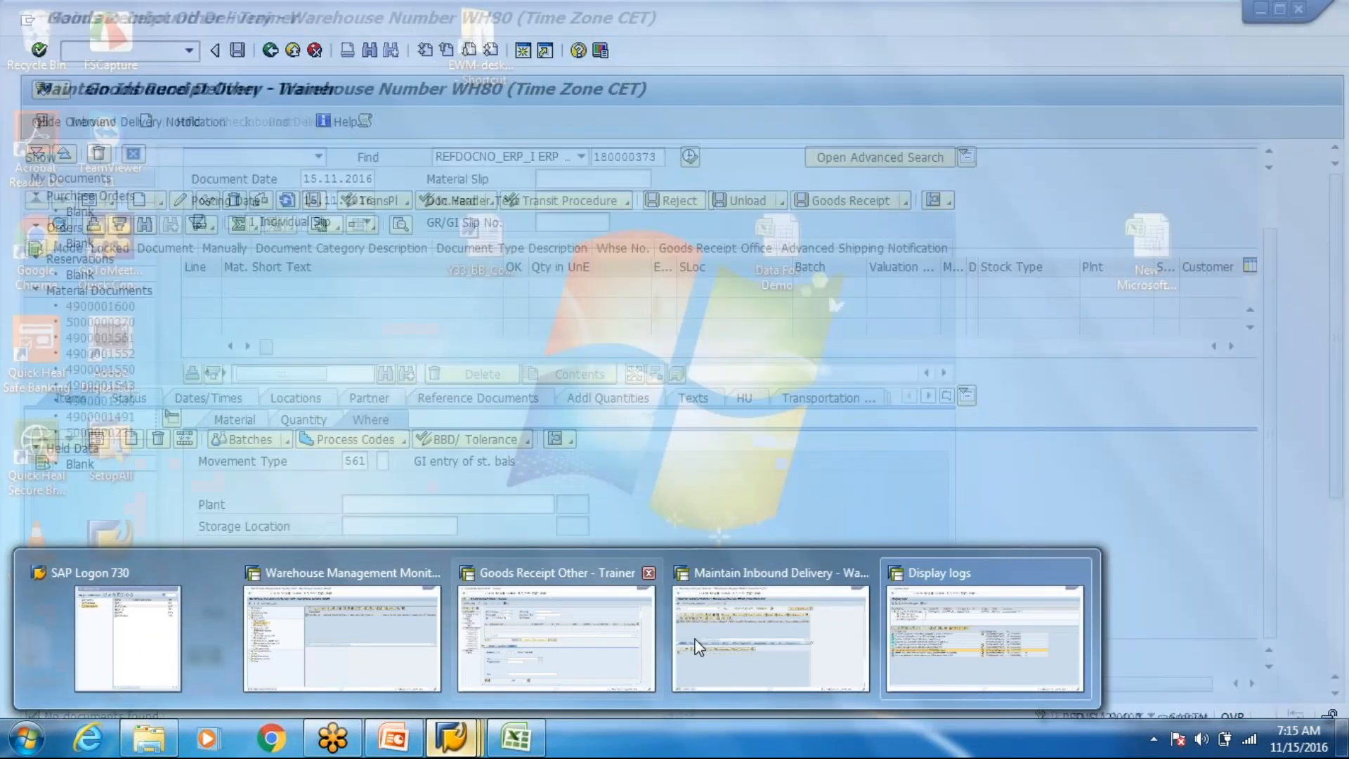
pyautogui.click(695, 645)
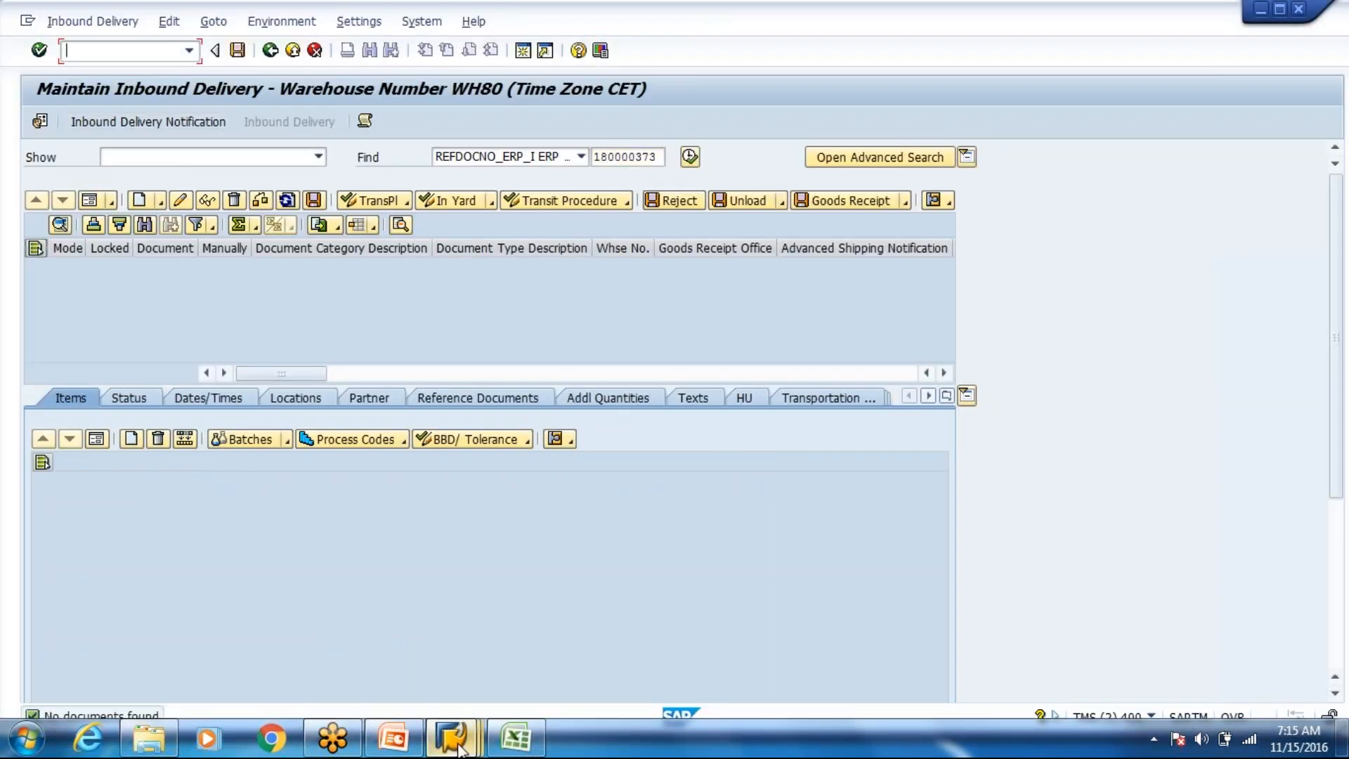
pyautogui.click(453, 742)
pyautogui.click(367, 650)
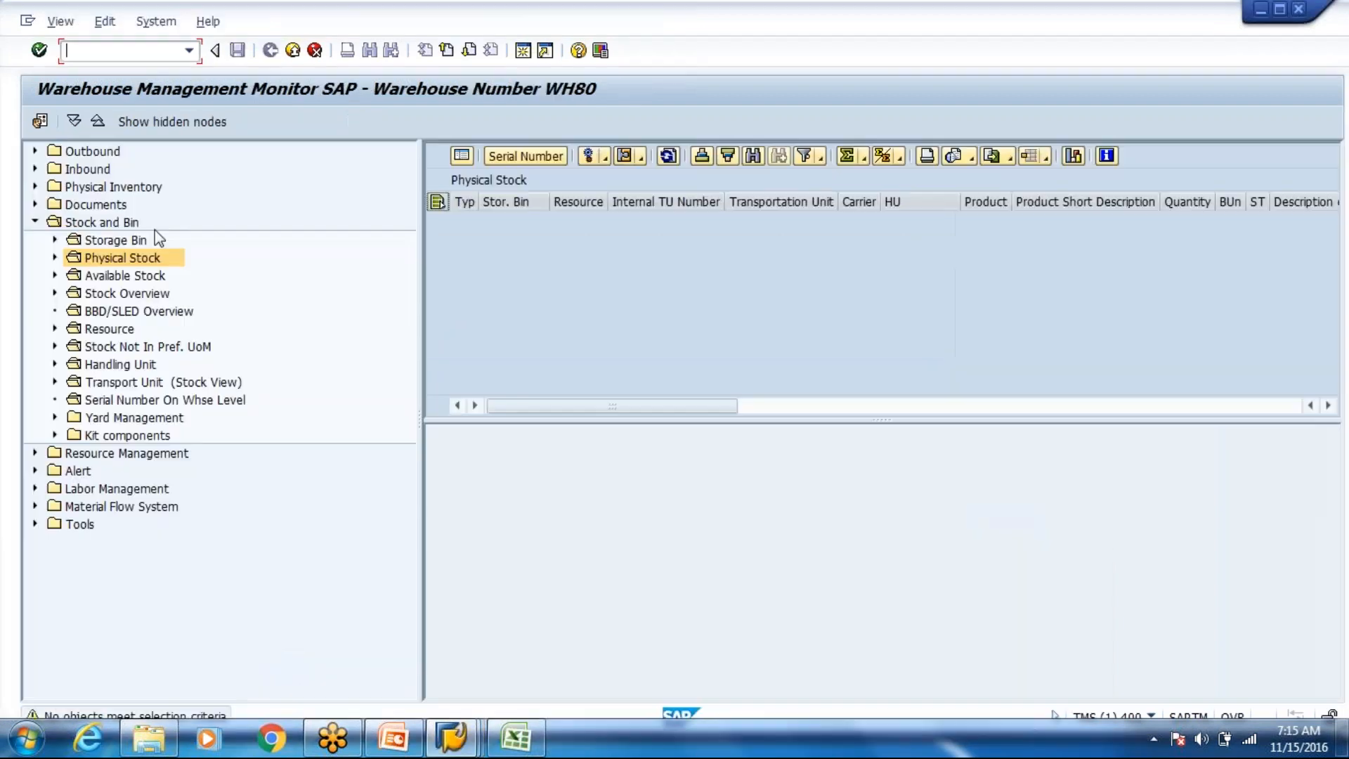
pyautogui.click(467, 749)
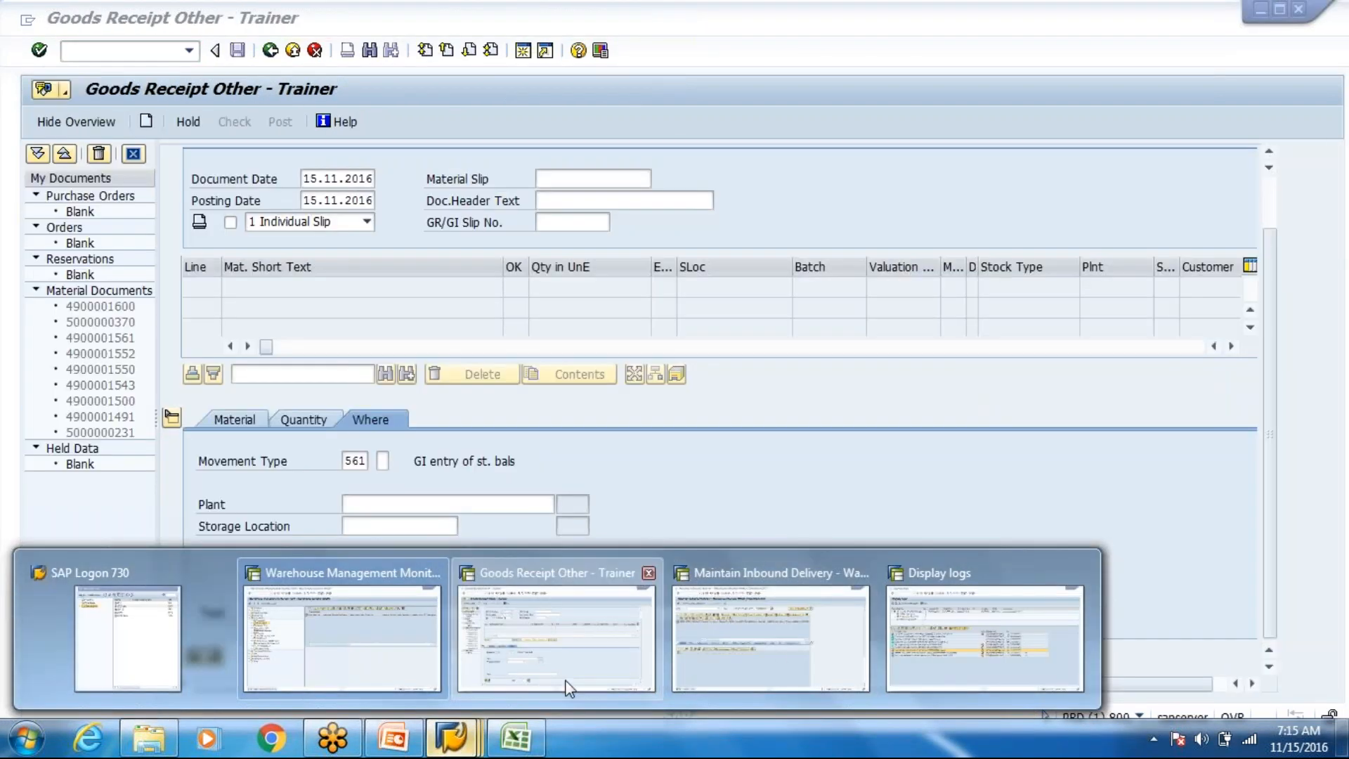
pyautogui.click(565, 680)
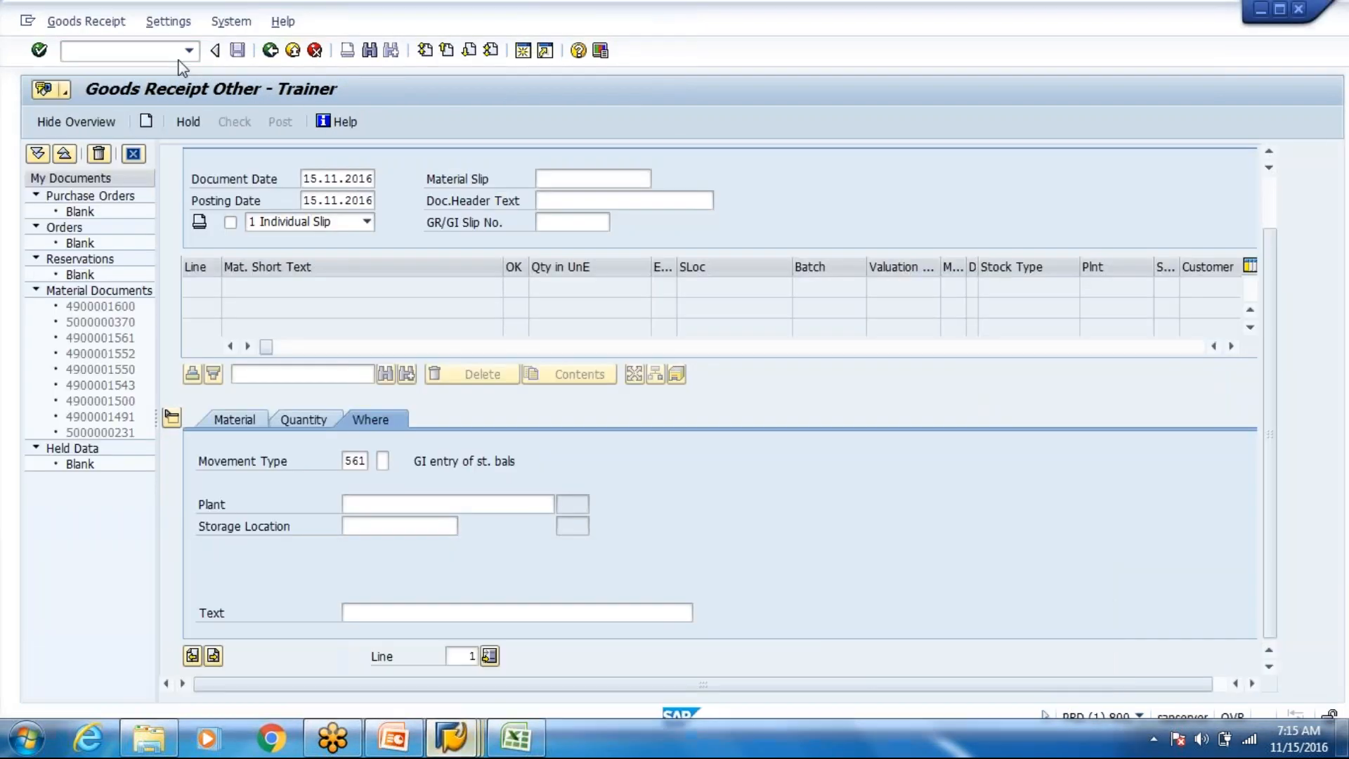
pyautogui.write('/nvl33n')
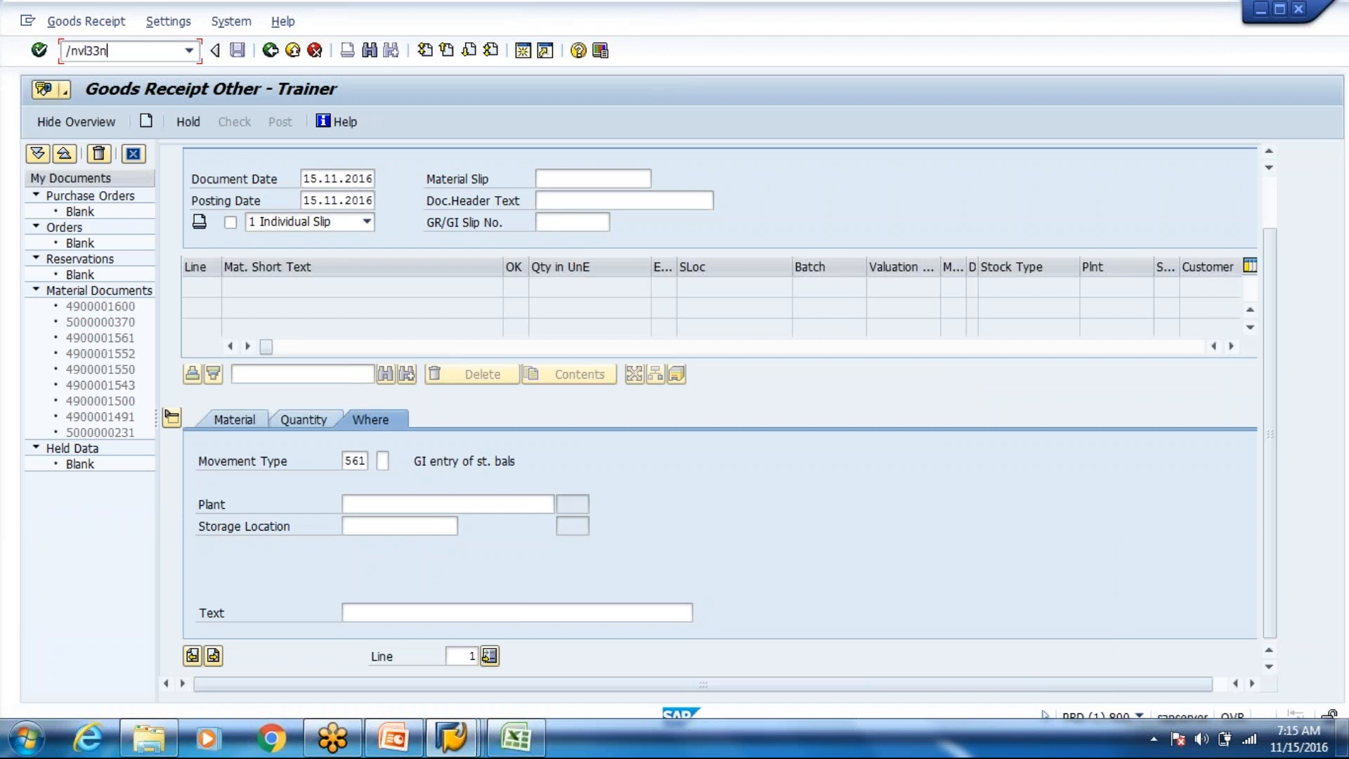
pyautogui.press('Return')
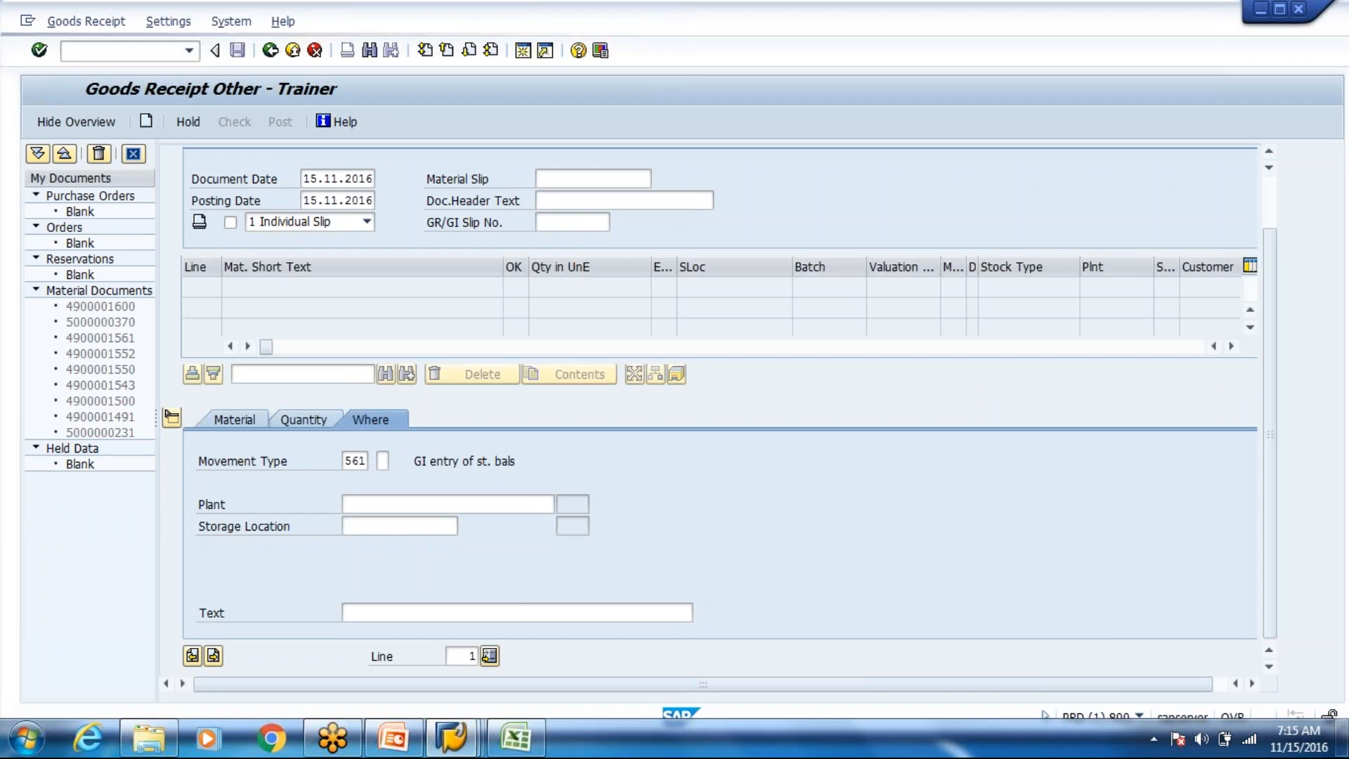
pyautogui.press('Return')
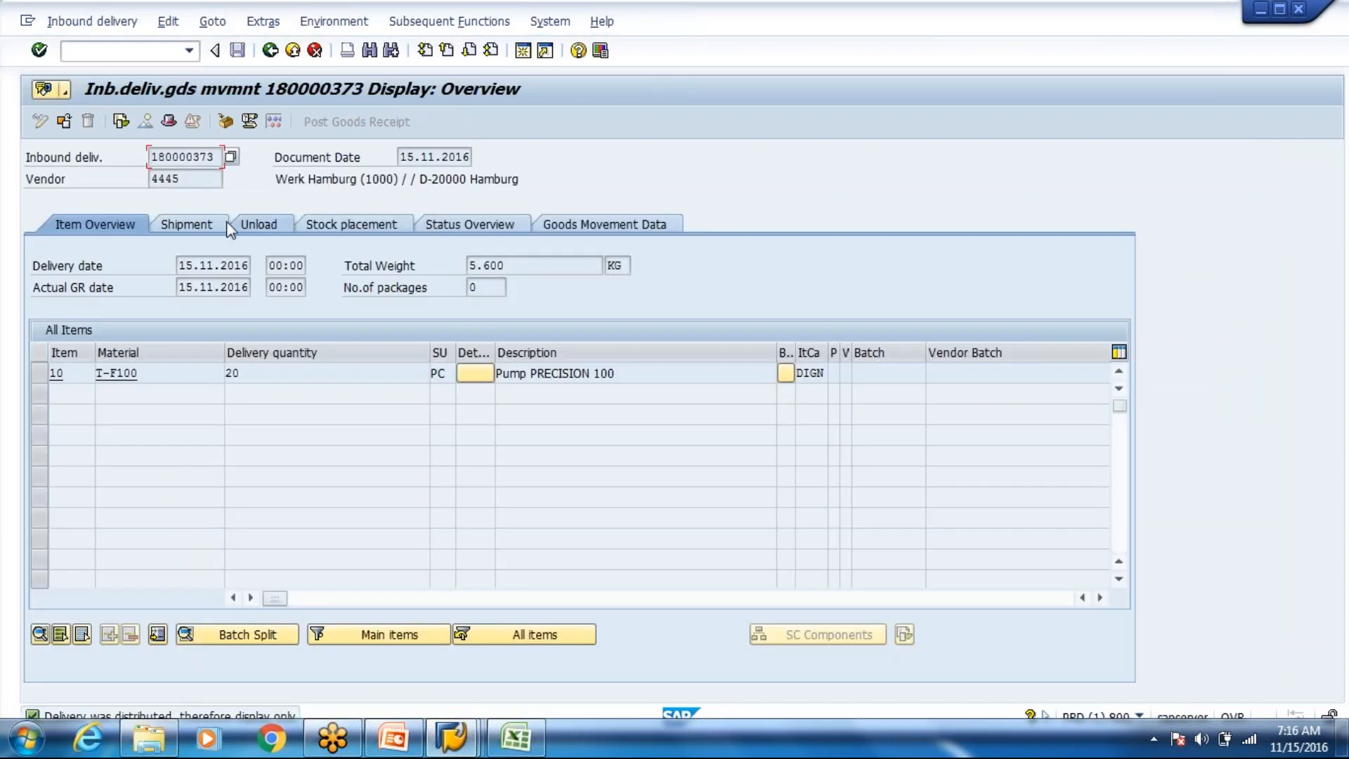
# - Open the Change Vendor transaction, enter the partner number from the error message and set the company code to 1000
pyautogui.click(120, 51)
pyautogui.write('/n')
pyautogui.write('mb52')
pyautogui.press('Return')
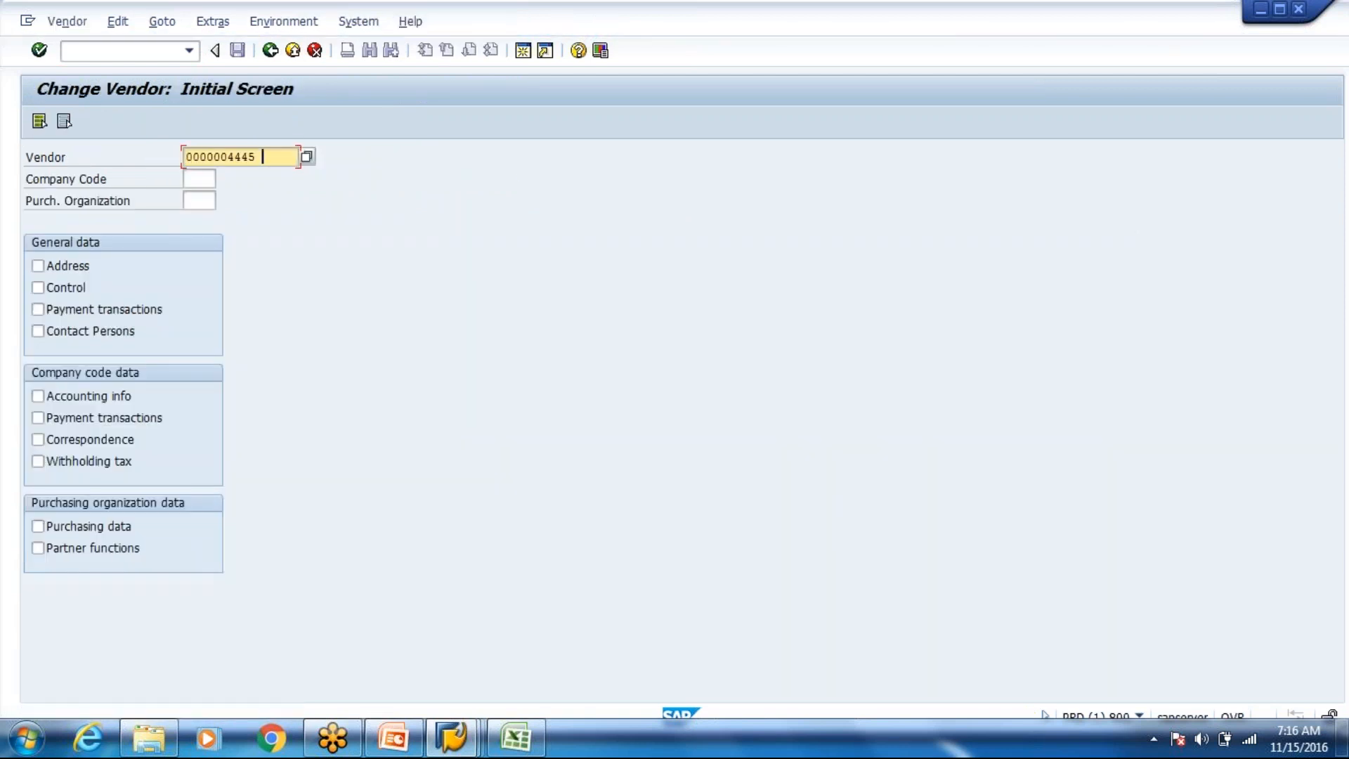
pyautogui.press('Return')
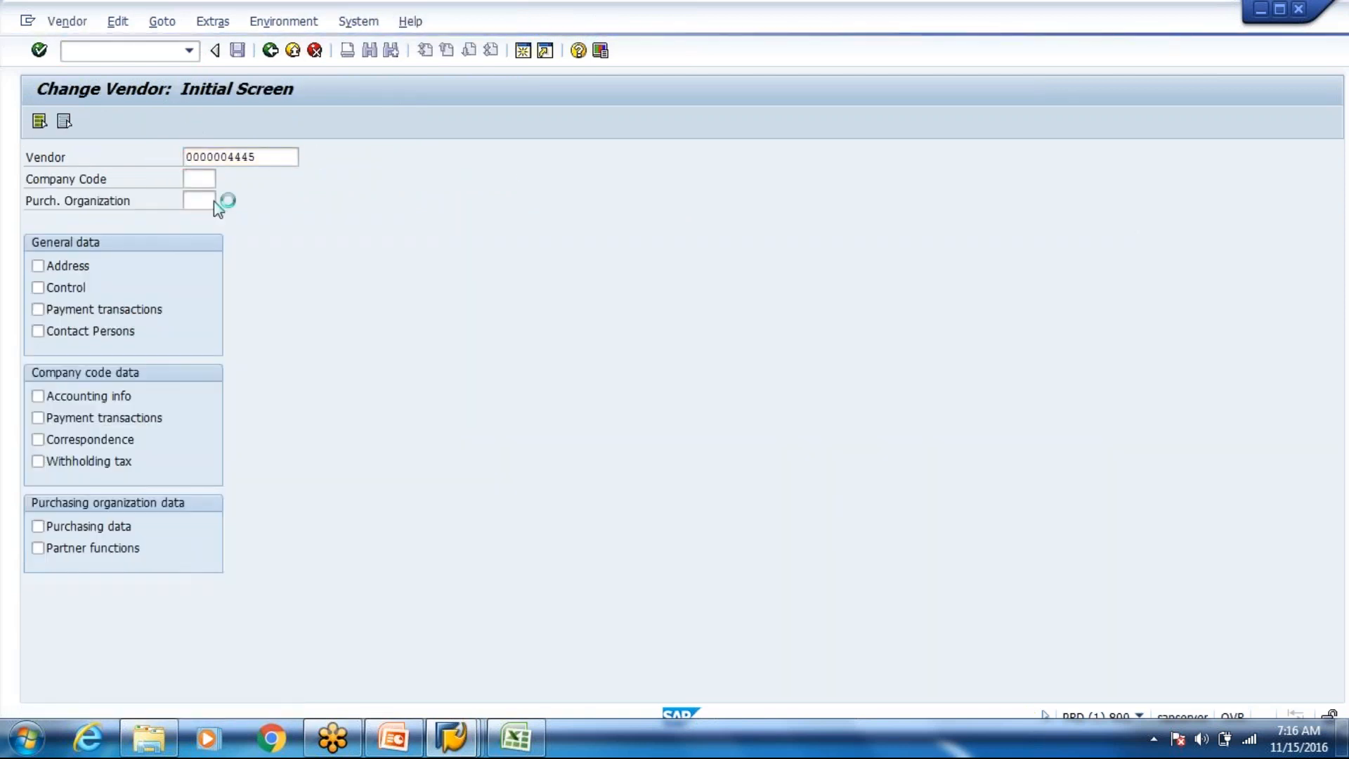
pyautogui.write('1000')
pyautogui.press('Tab')
pyautogui.write('1')
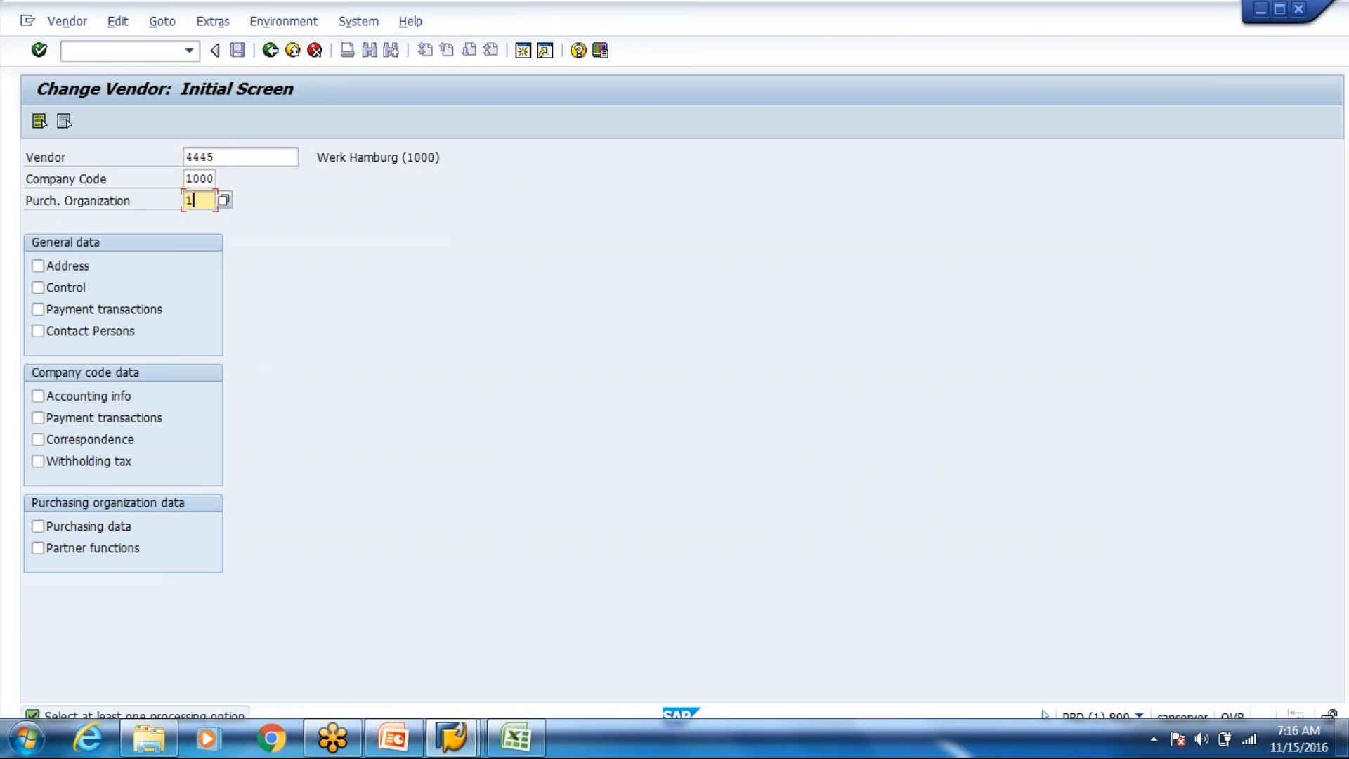
pyautogui.press('BackSpace')
pyautogui.hotkey('shift', 'Tab')
pyautogui.press('Tab')
# - Try purchasing organization PR80 from the demo data workbook for the vendor and clear the entry
pyautogui.click(516, 738)
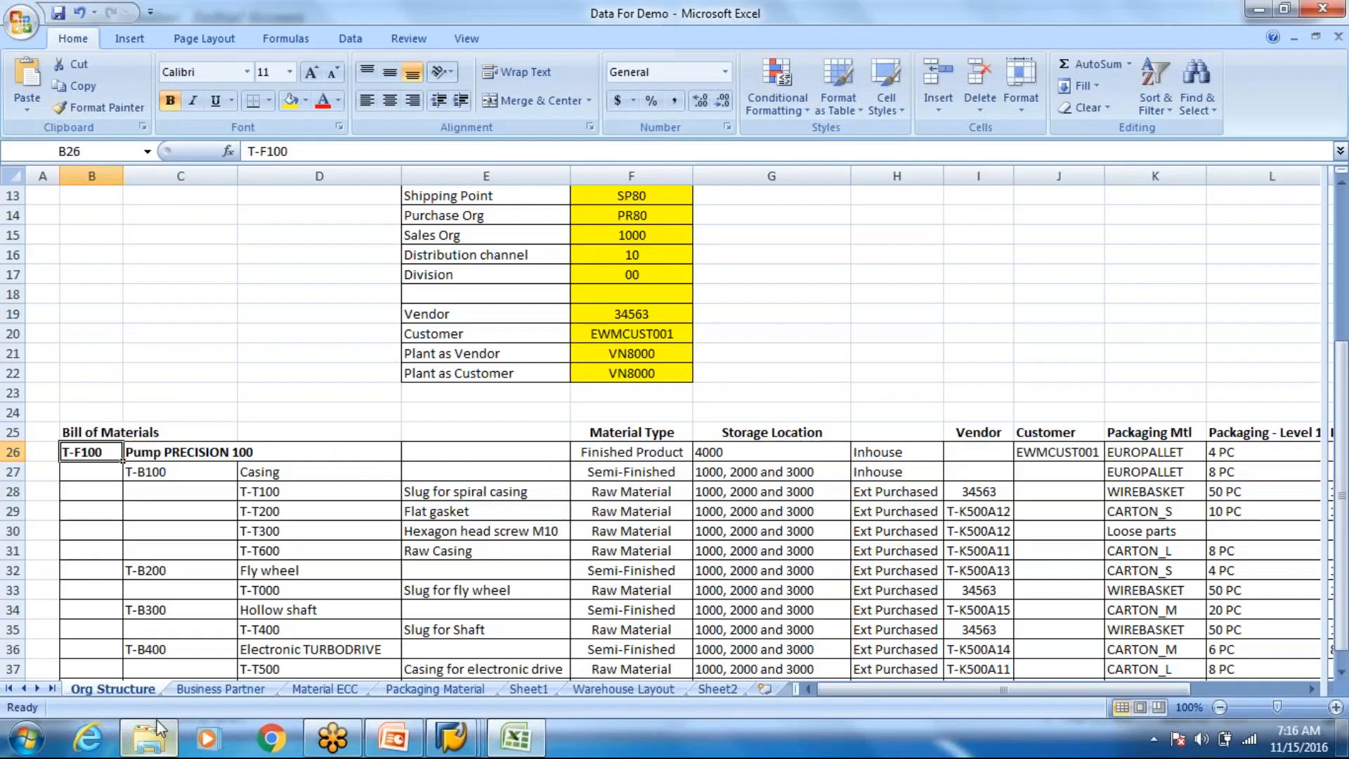
pyautogui.click(475, 353)
pyautogui.hotkey('alt', 'Tab')
pyautogui.write('PR80')
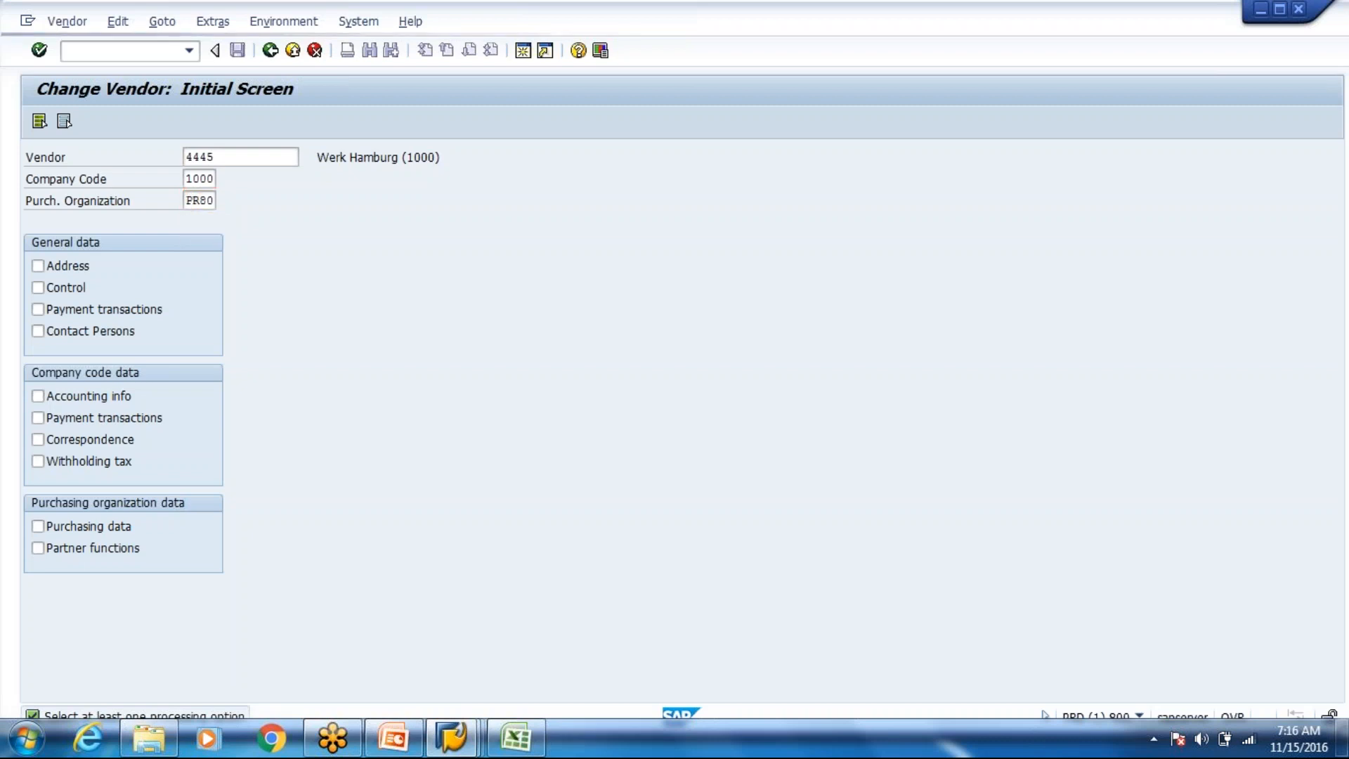
pyautogui.press('Return')
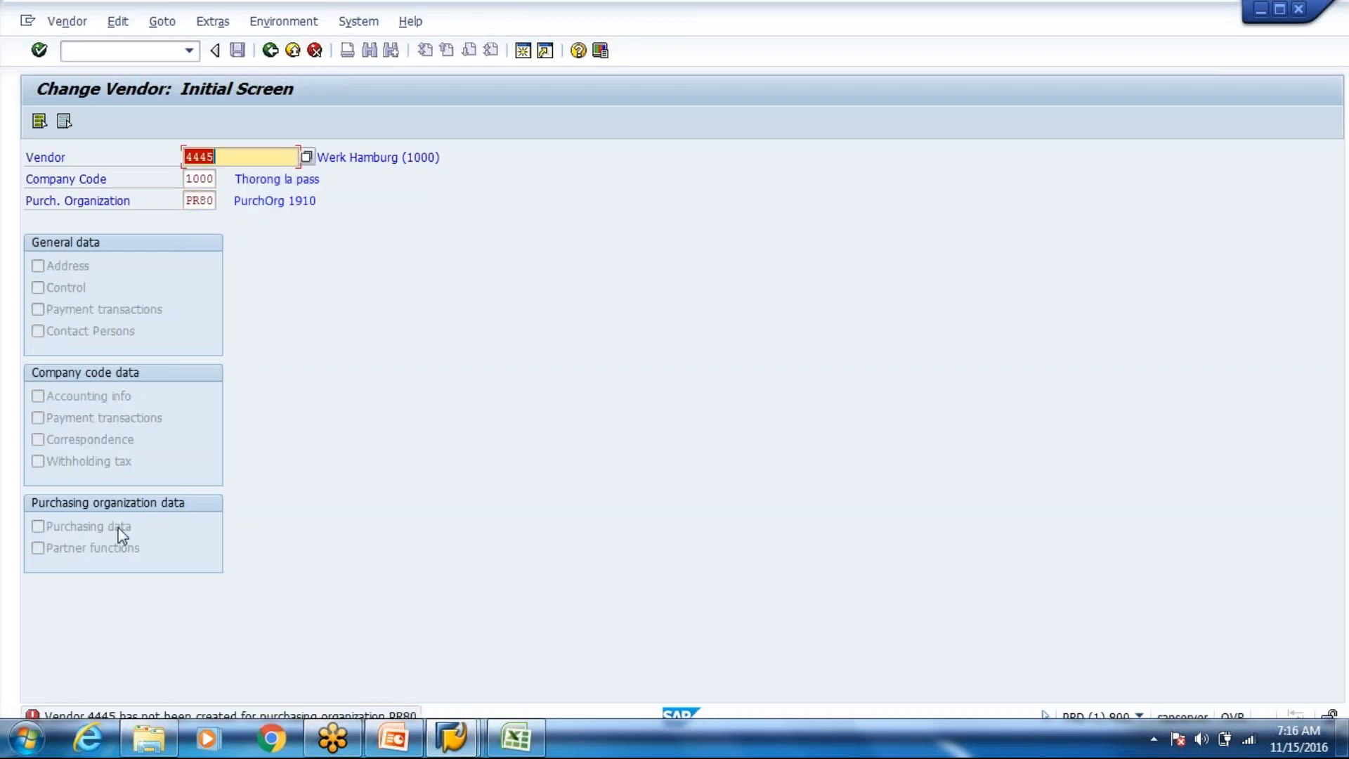
pyautogui.press('Return')
pyautogui.press('Tab')
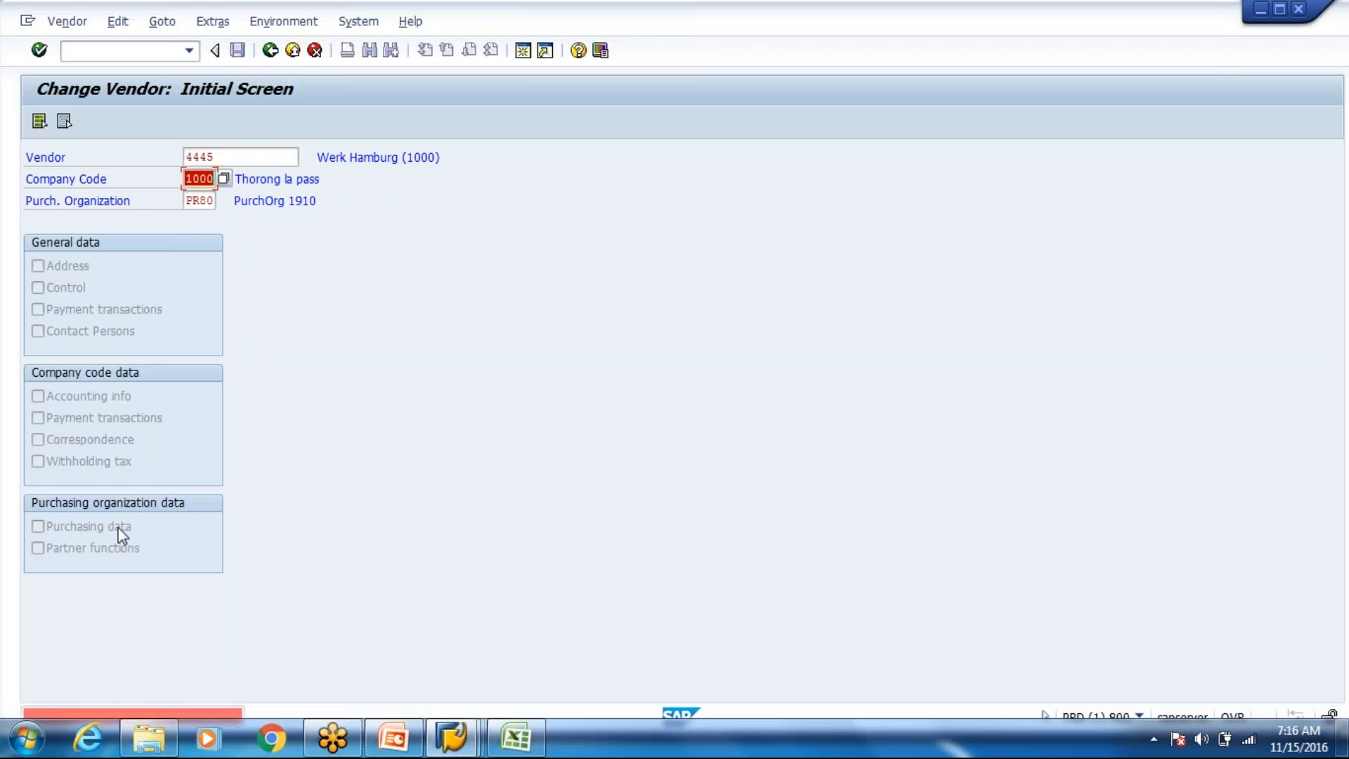
pyautogui.press('Tab')
pyautogui.press('Delete')
pyautogui.press('Return')
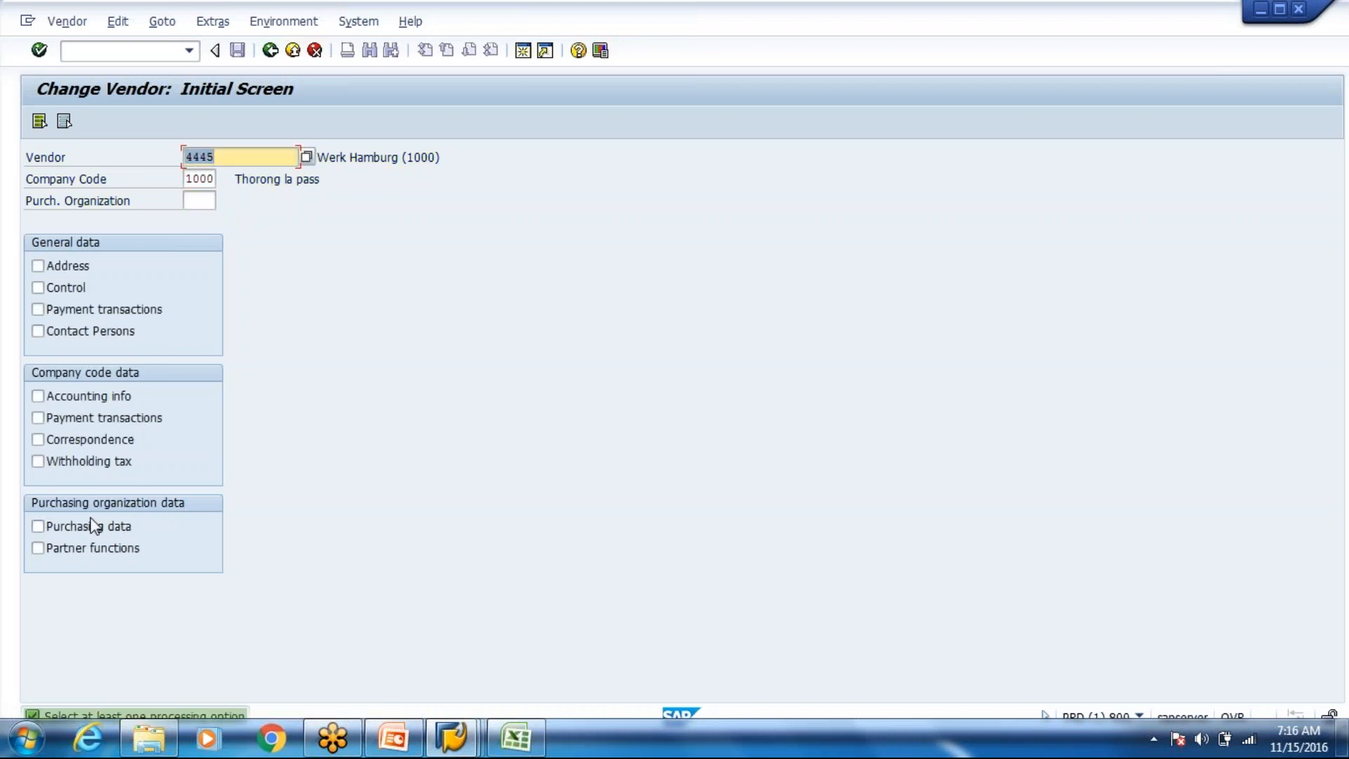
# - Open the vendor's address data, try to advance to the next data screen and look through the available functions
pyautogui.click(64, 267)
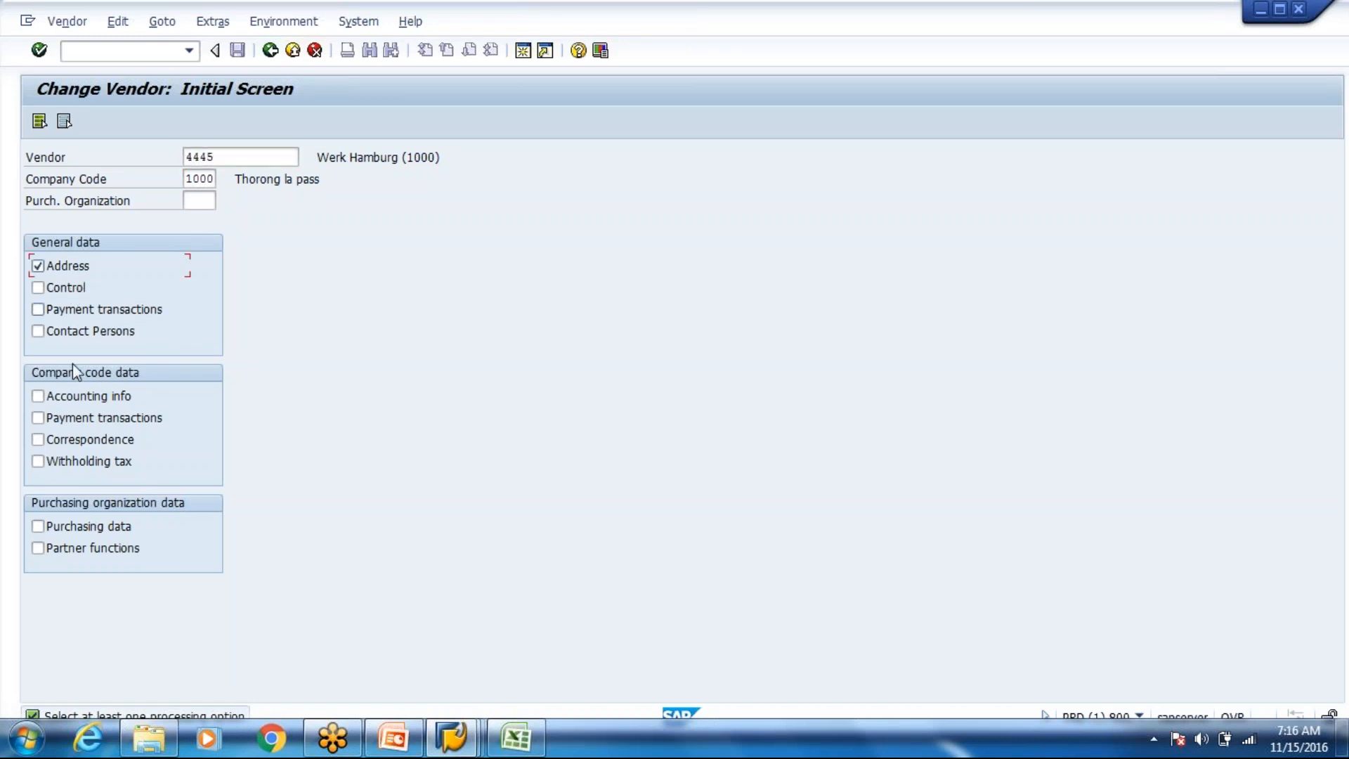
pyautogui.click(86, 530)
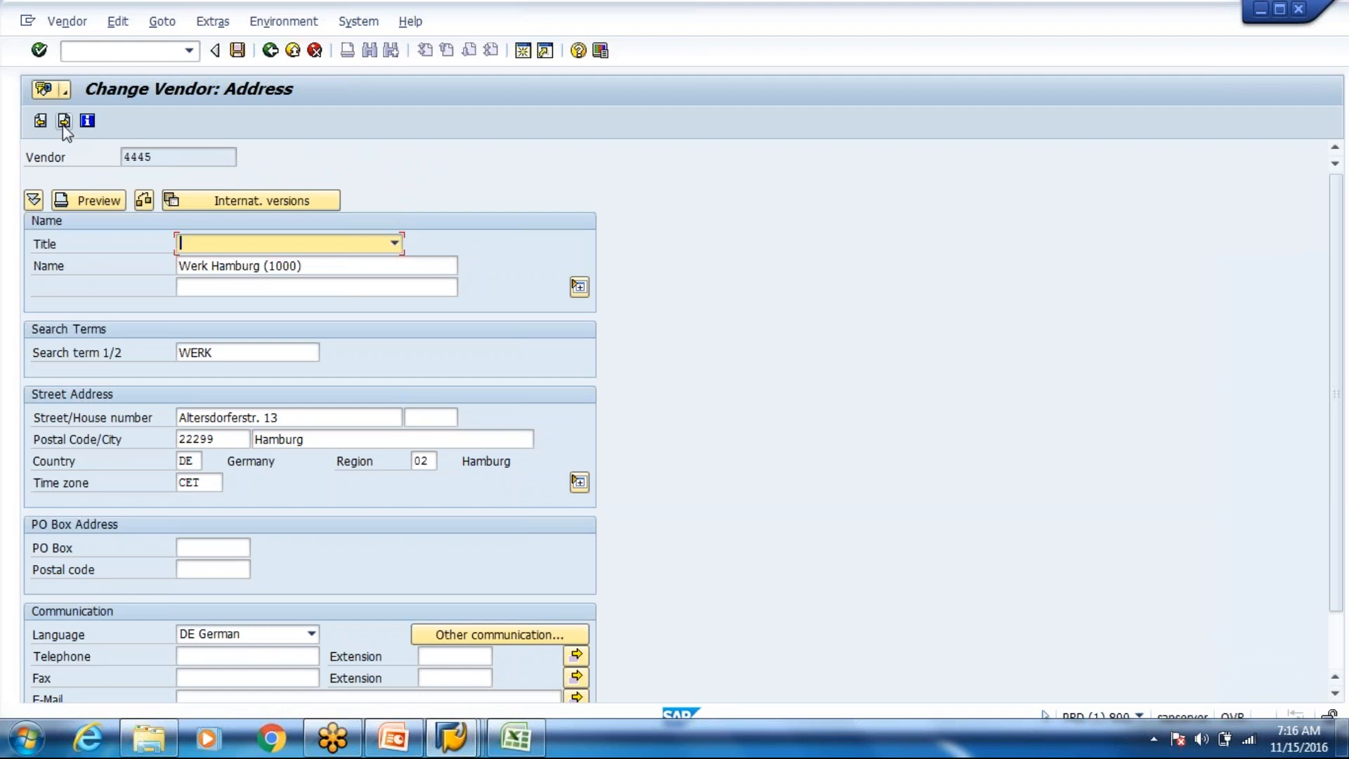
pyautogui.click(63, 123)
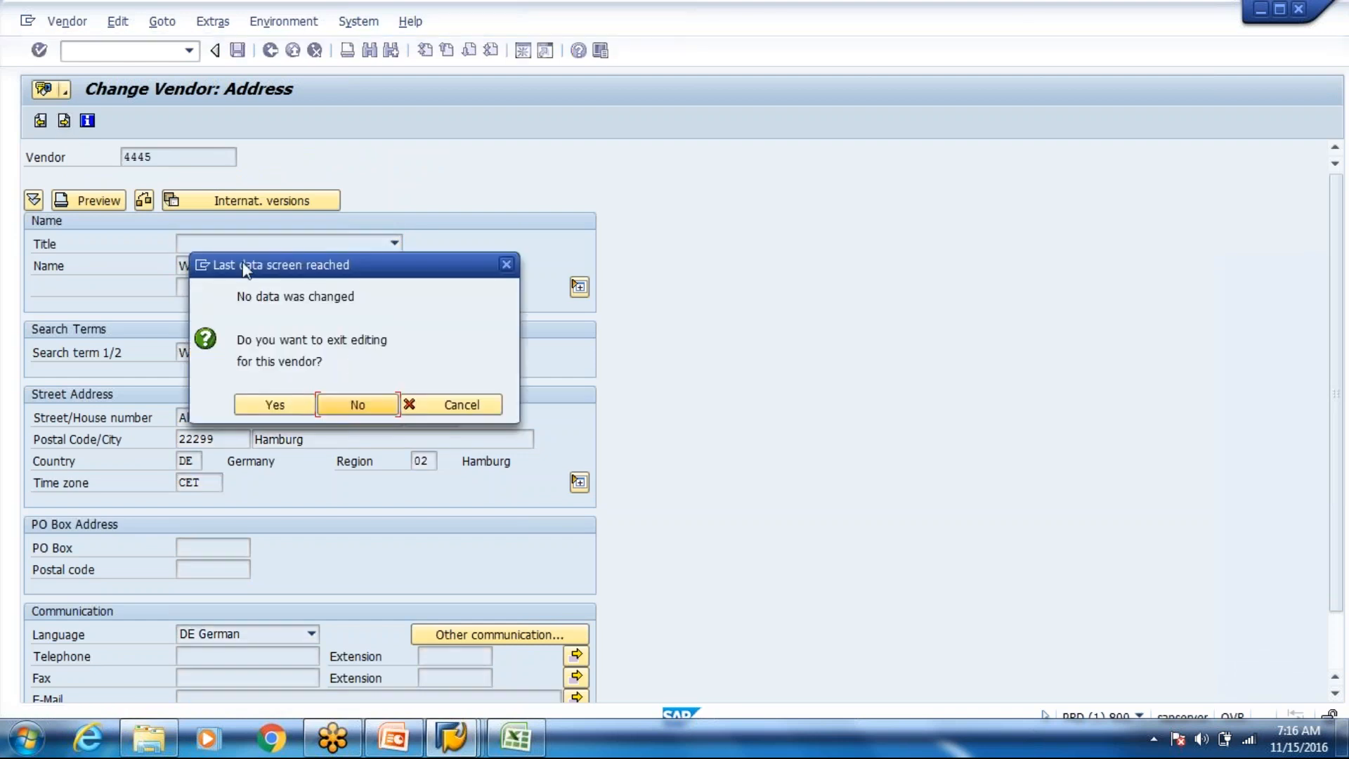
pyautogui.click(453, 404)
pyautogui.click(281, 21)
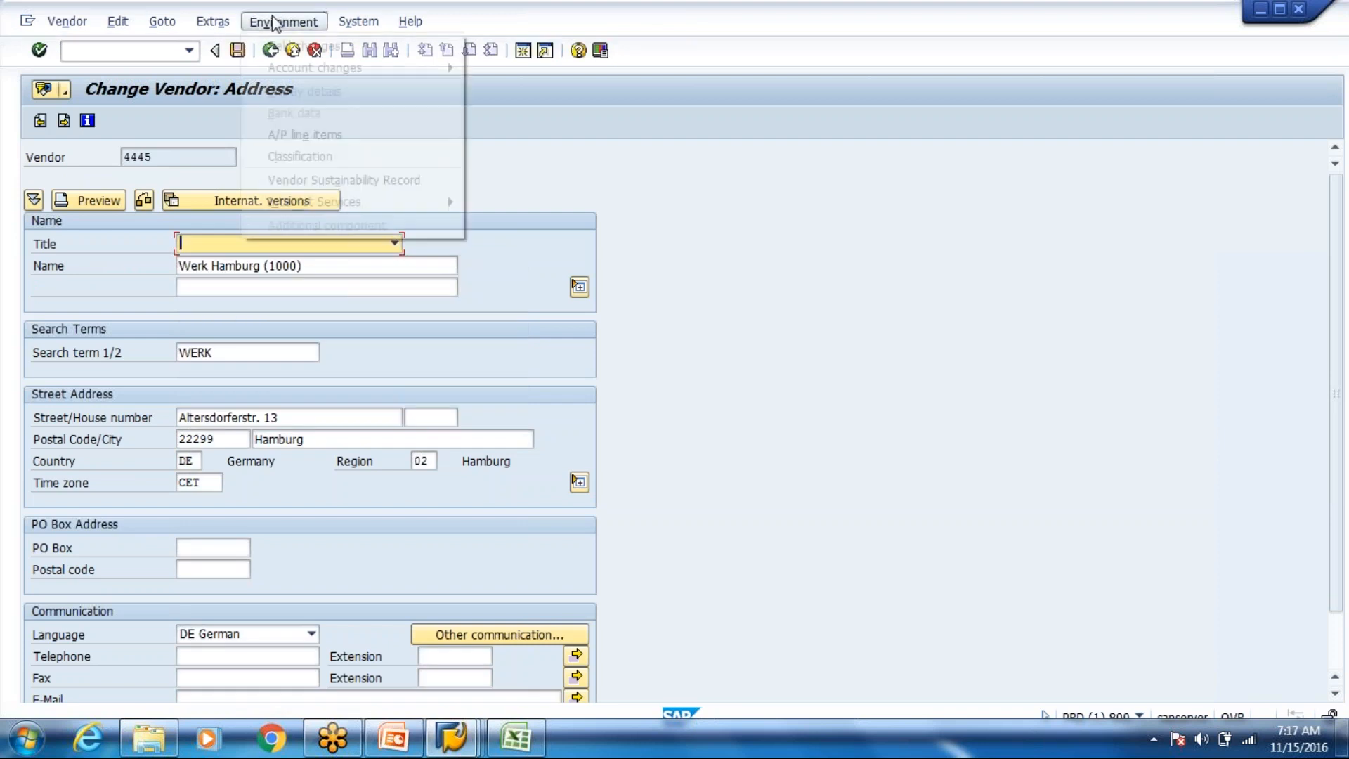
pyautogui.moveTo(214, 22)
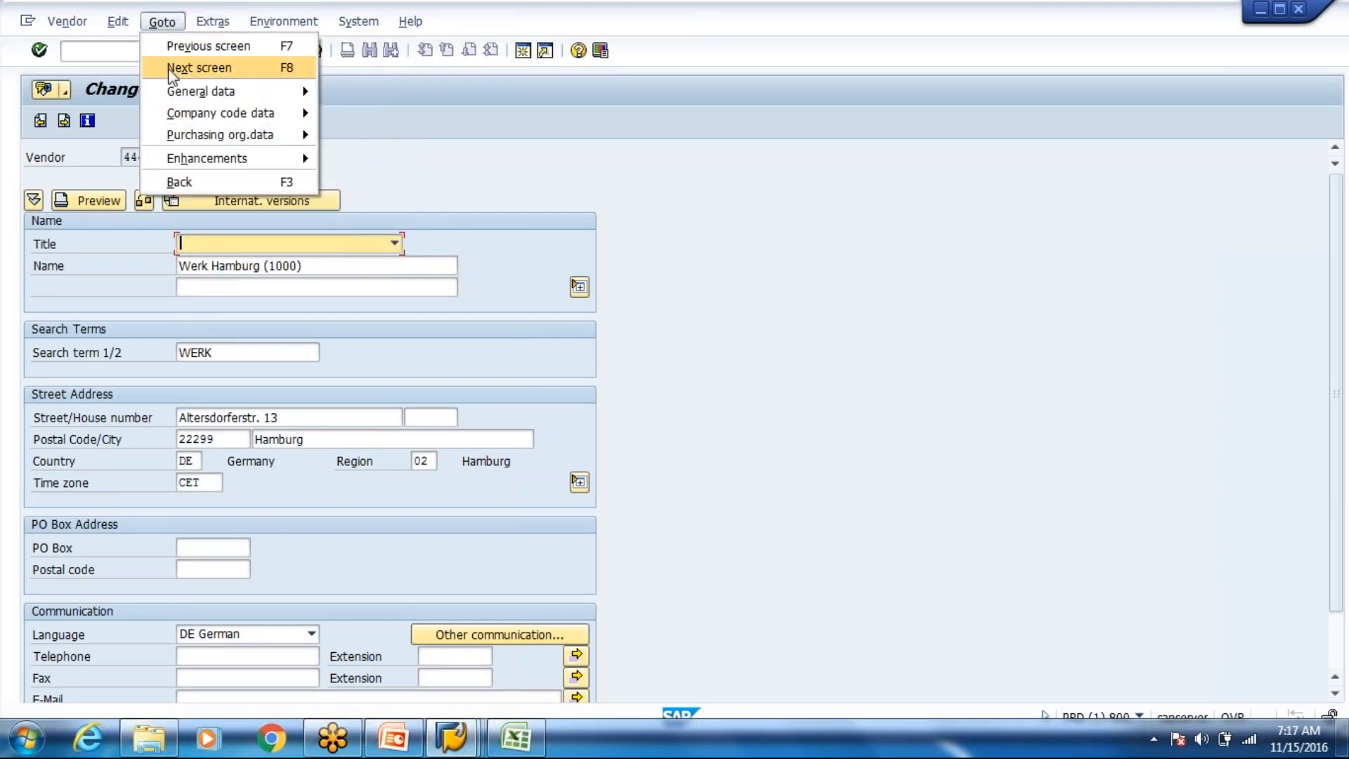
pyautogui.moveTo(116, 21)
pyautogui.moveTo(162, 21)
pyautogui.moveTo(176, 135)
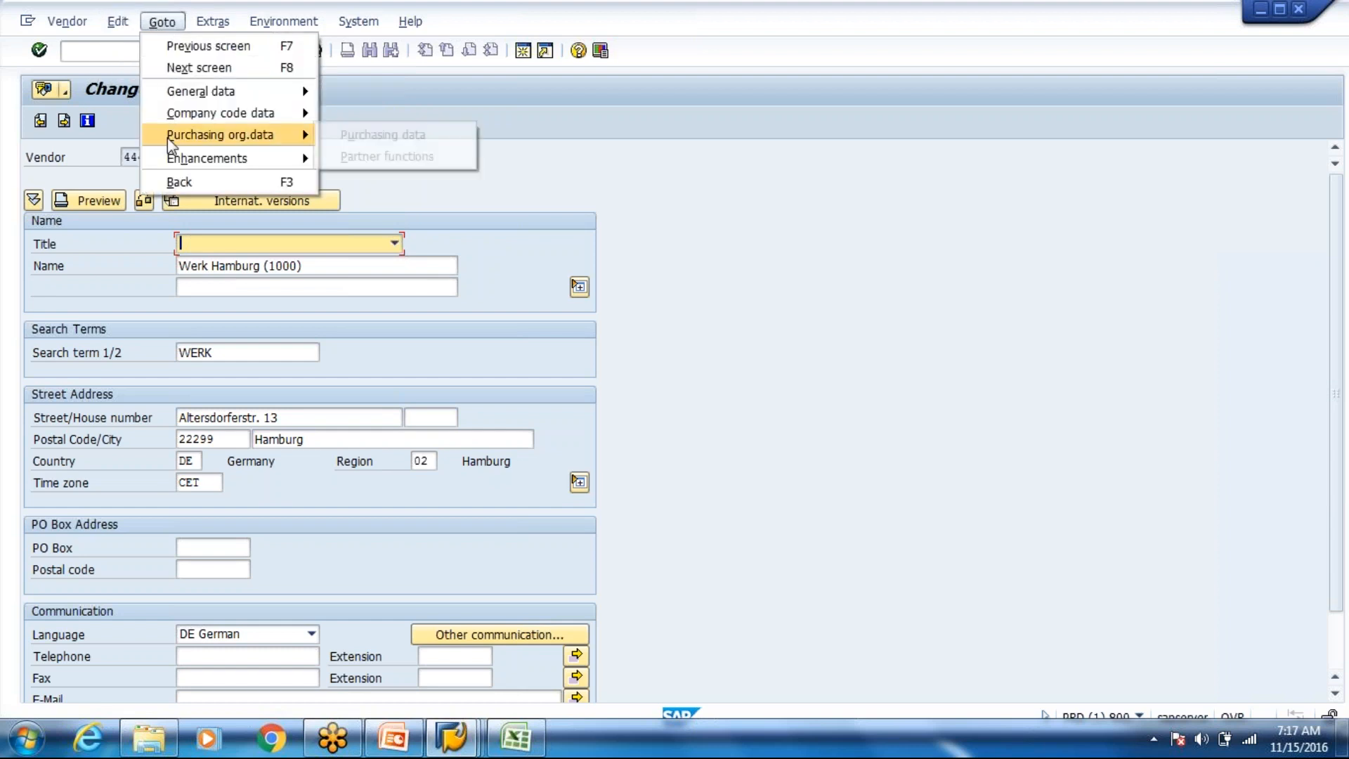
pyautogui.click(381, 75)
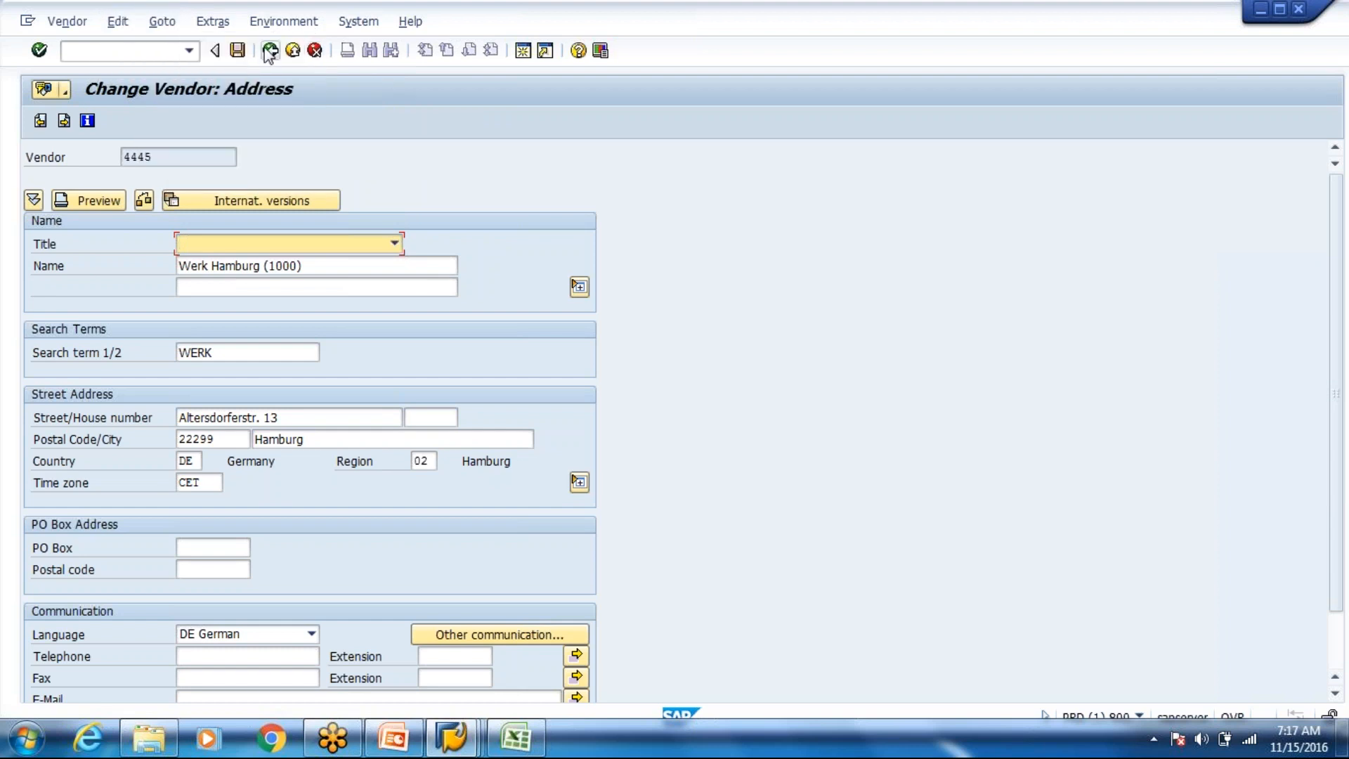
# - Set the vendor's purchasing organization to 1000, reopen the address data and look through its additional functions
pyautogui.click(271, 51)
pyautogui.press('Tab')
pyautogui.press('Tab')
pyautogui.write('1000')
pyautogui.press('Return')
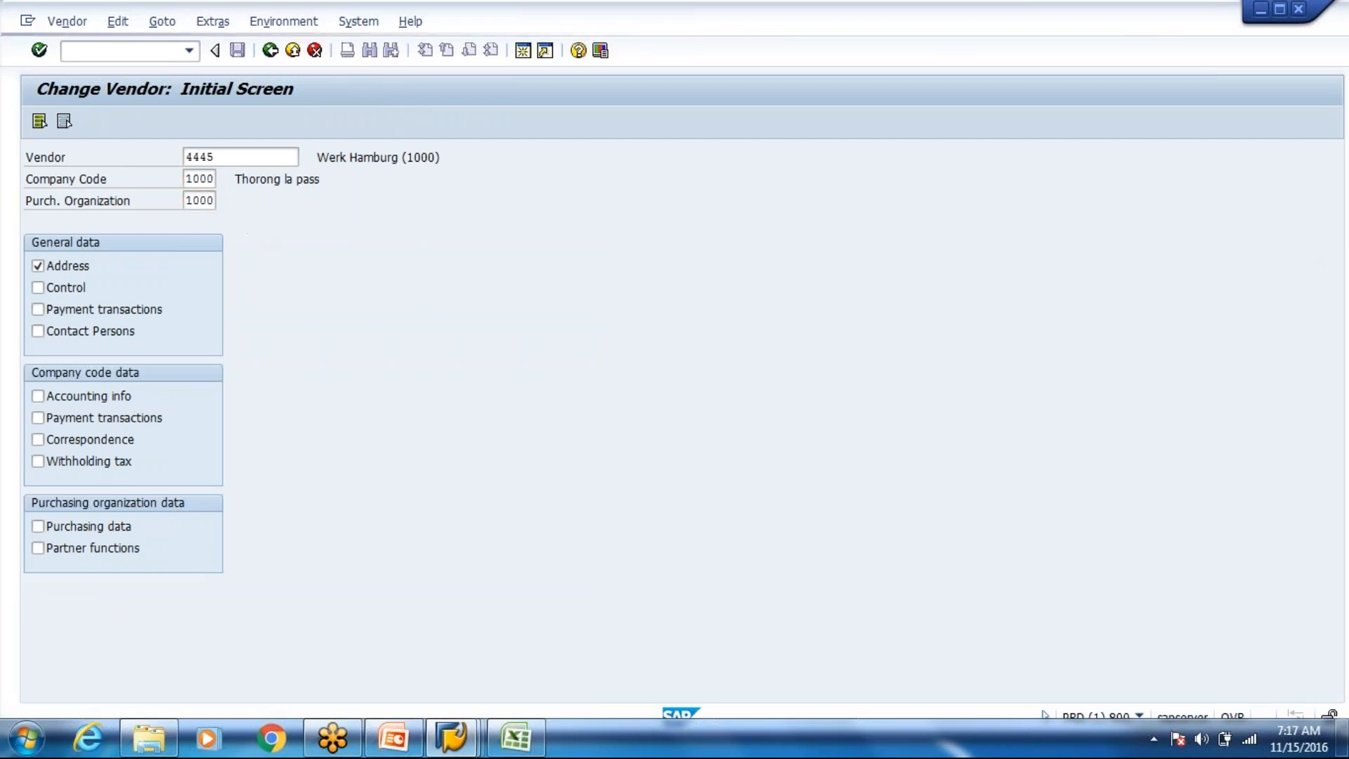
pyautogui.click(270, 22)
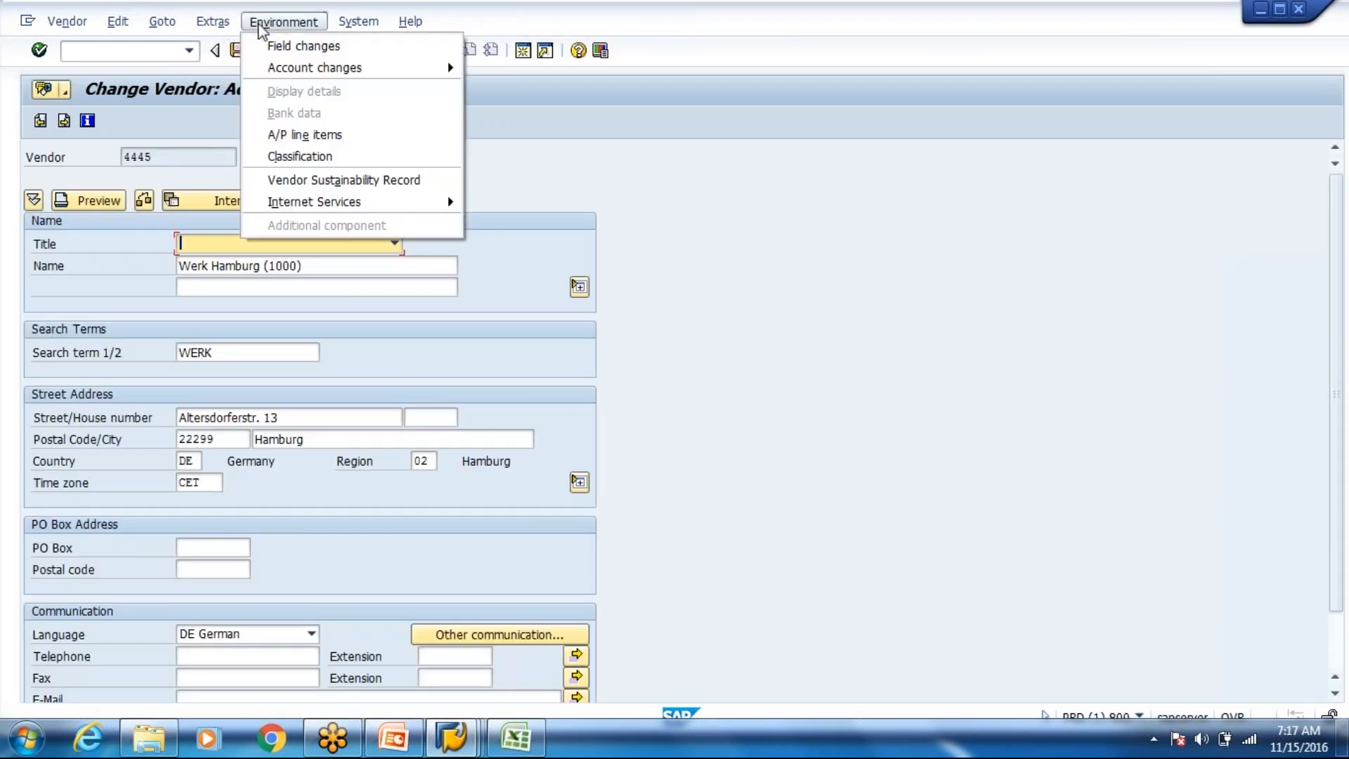
pyautogui.click(213, 22)
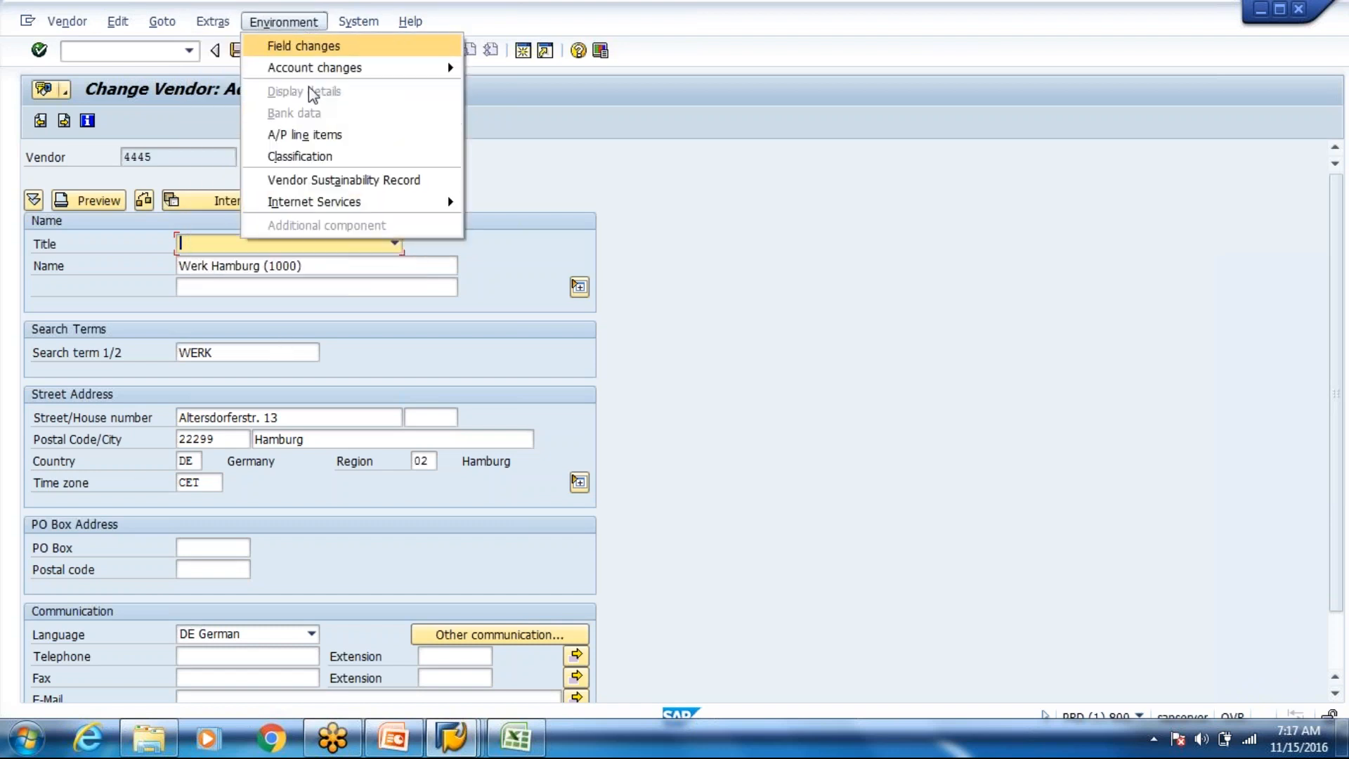
pyautogui.click(469, 125)
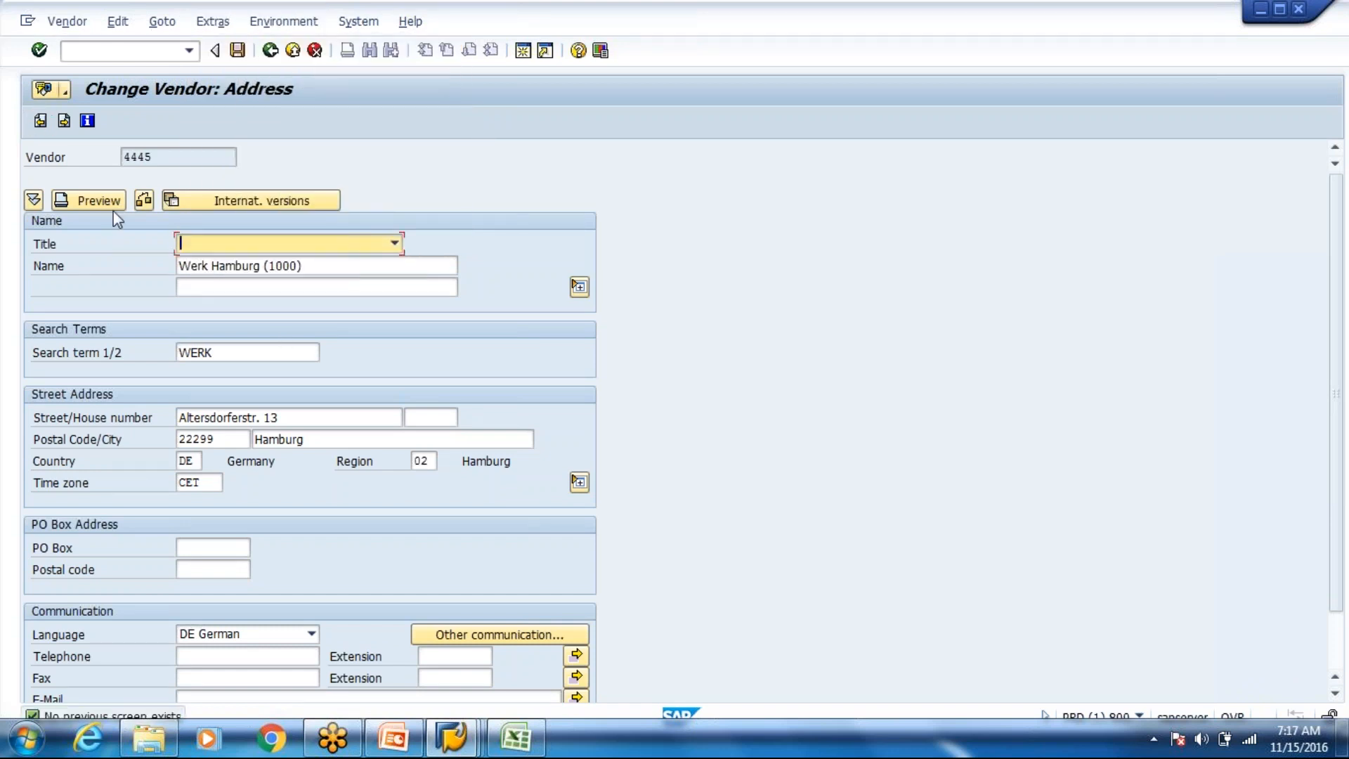
# - Return to the vendor's initial screen, include Purchasing data in the selection and advance to the purchasing data
pyautogui.click(271, 50)
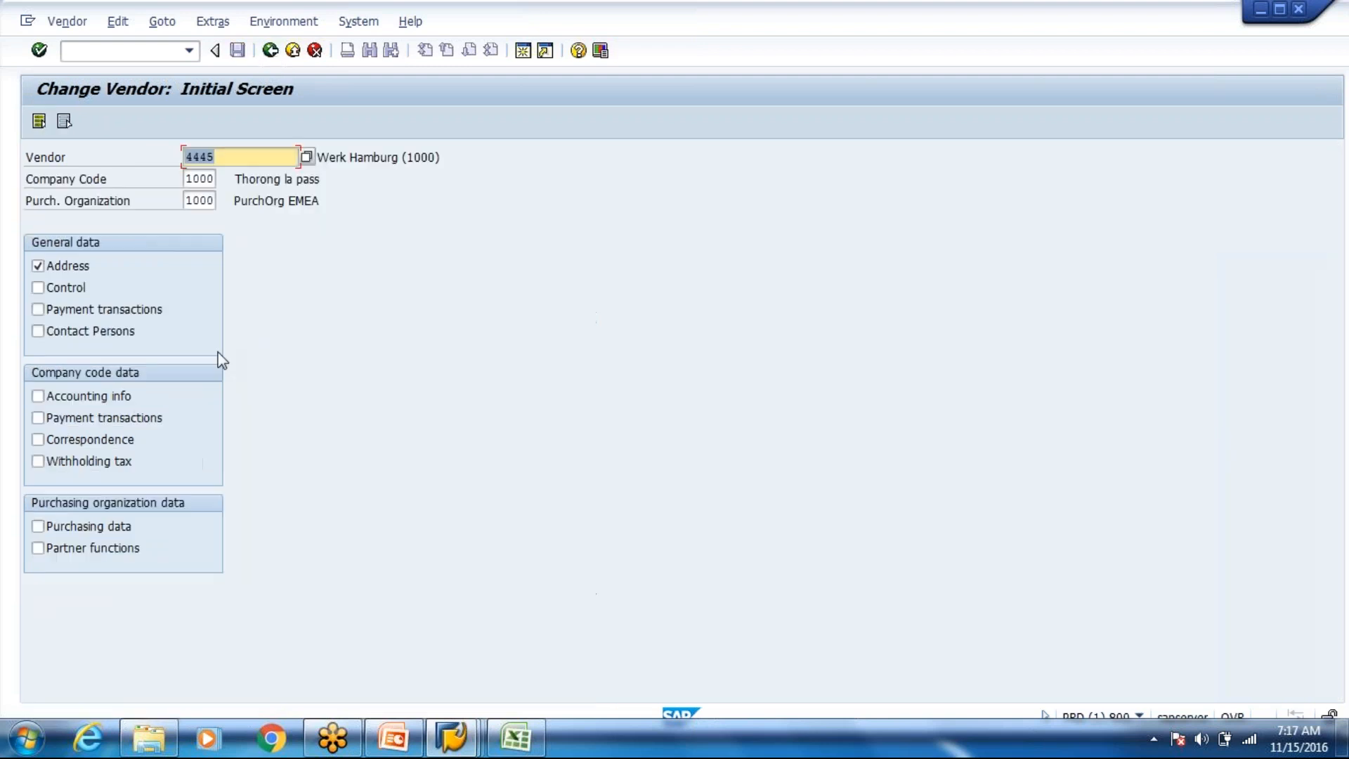
pyautogui.click(85, 527)
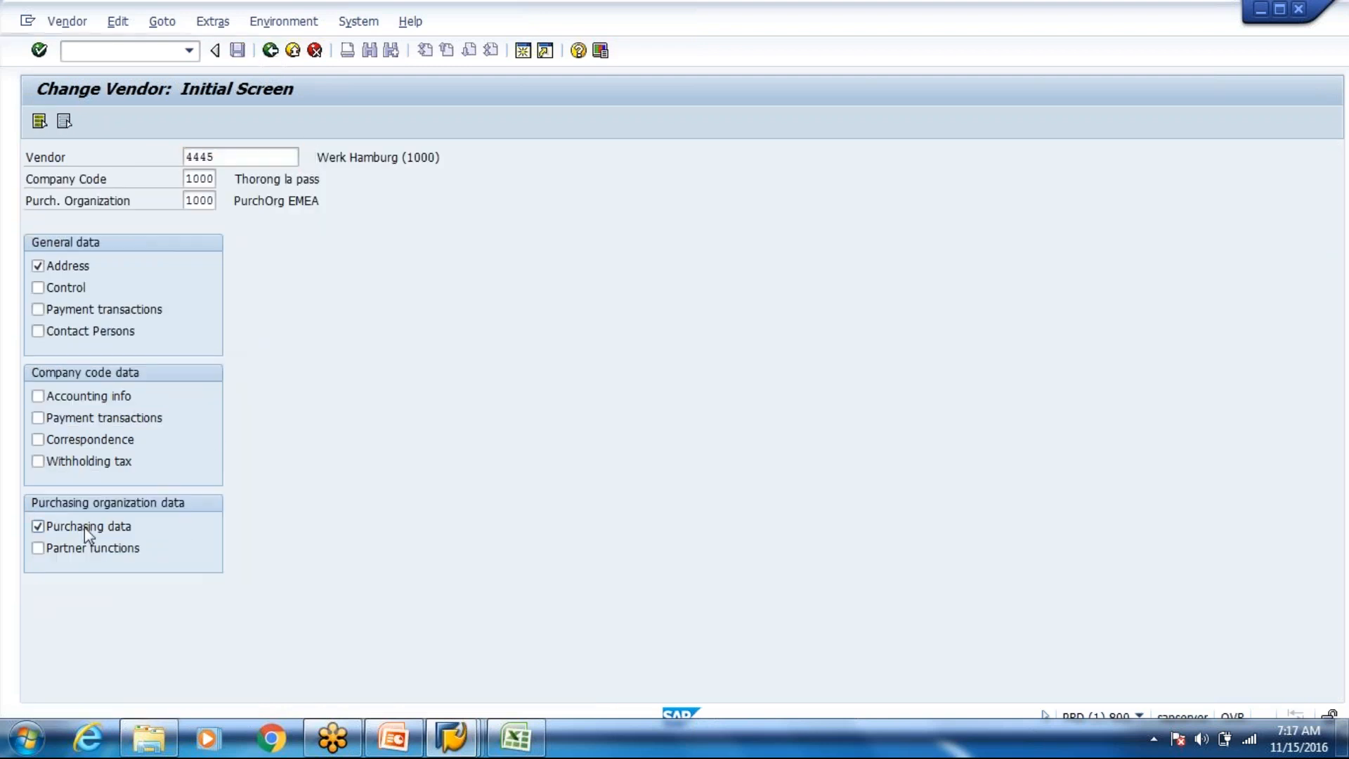
pyautogui.press('Return')
pyautogui.click(64, 121)
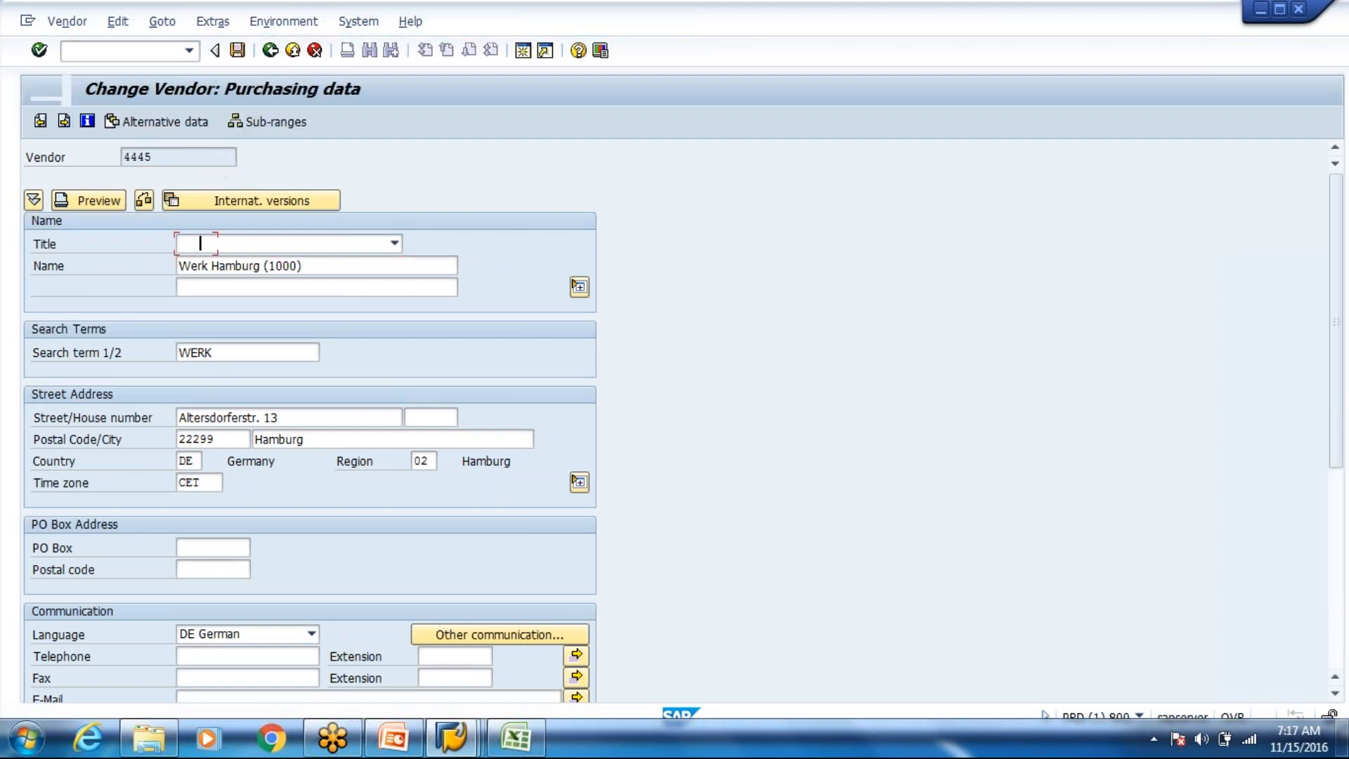
# - Check the plant assignment in the vendor's additional purchasing data and close the dialog
pyautogui.click(269, 19)
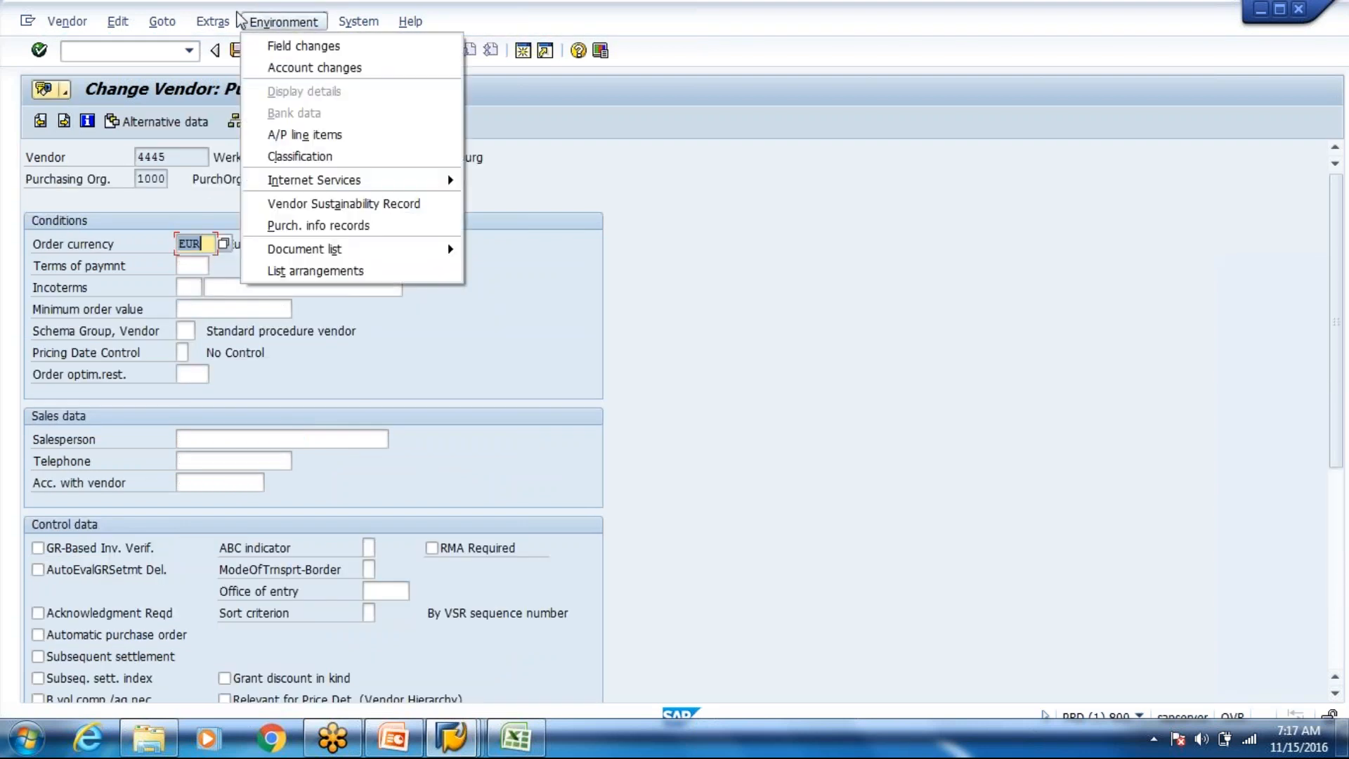
pyautogui.moveTo(213, 22)
pyautogui.click(220, 160)
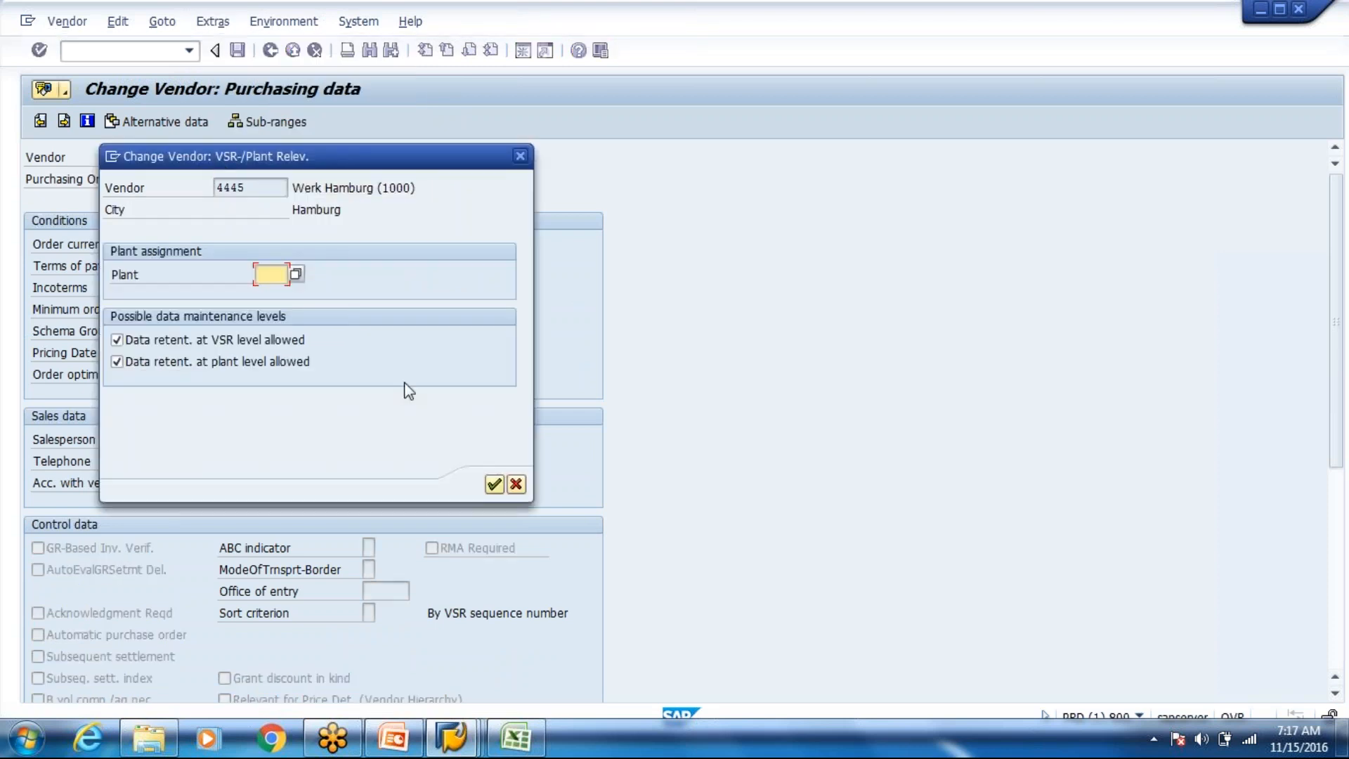
pyautogui.click(494, 484)
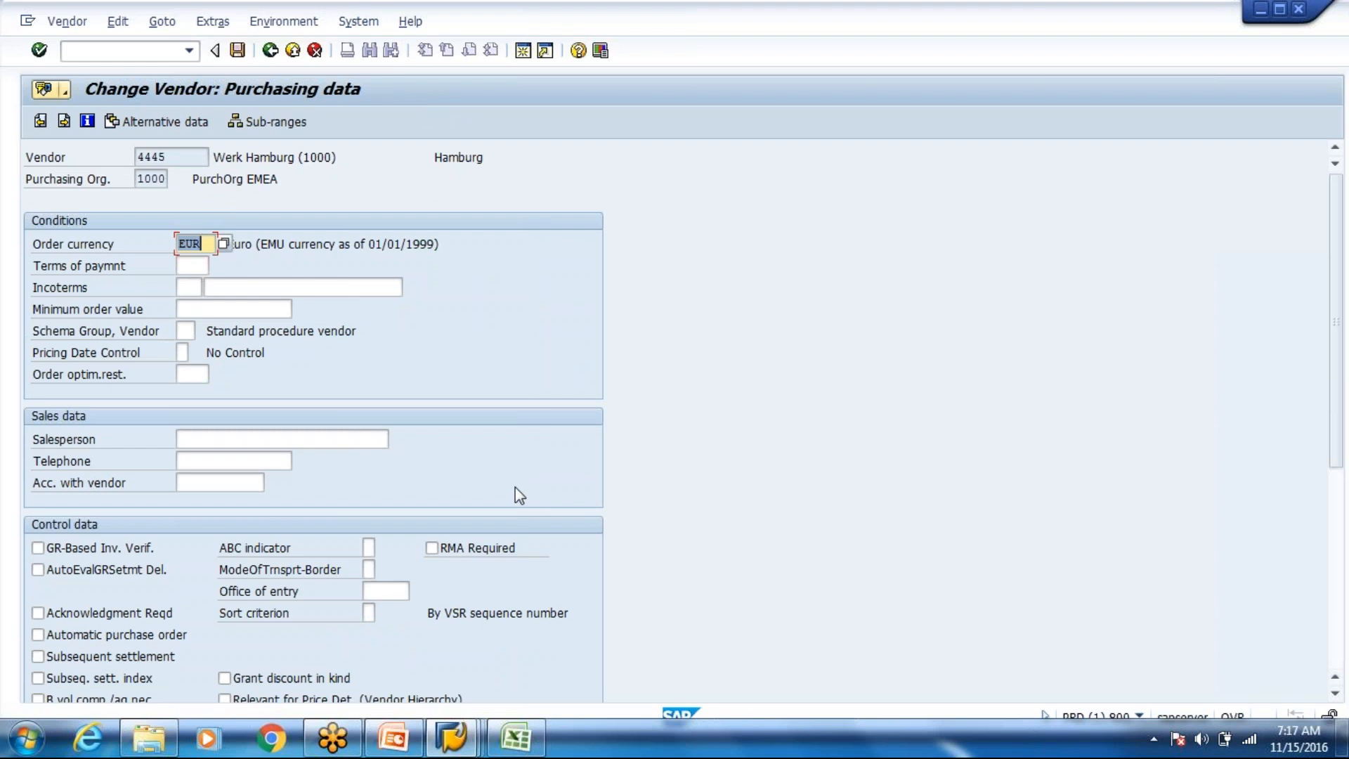
# - Leave the vendor's purchasing data and open the Customizing project screen with transaction SPRO
pyautogui.click(91, 50)
pyautogui.write('/nspro')
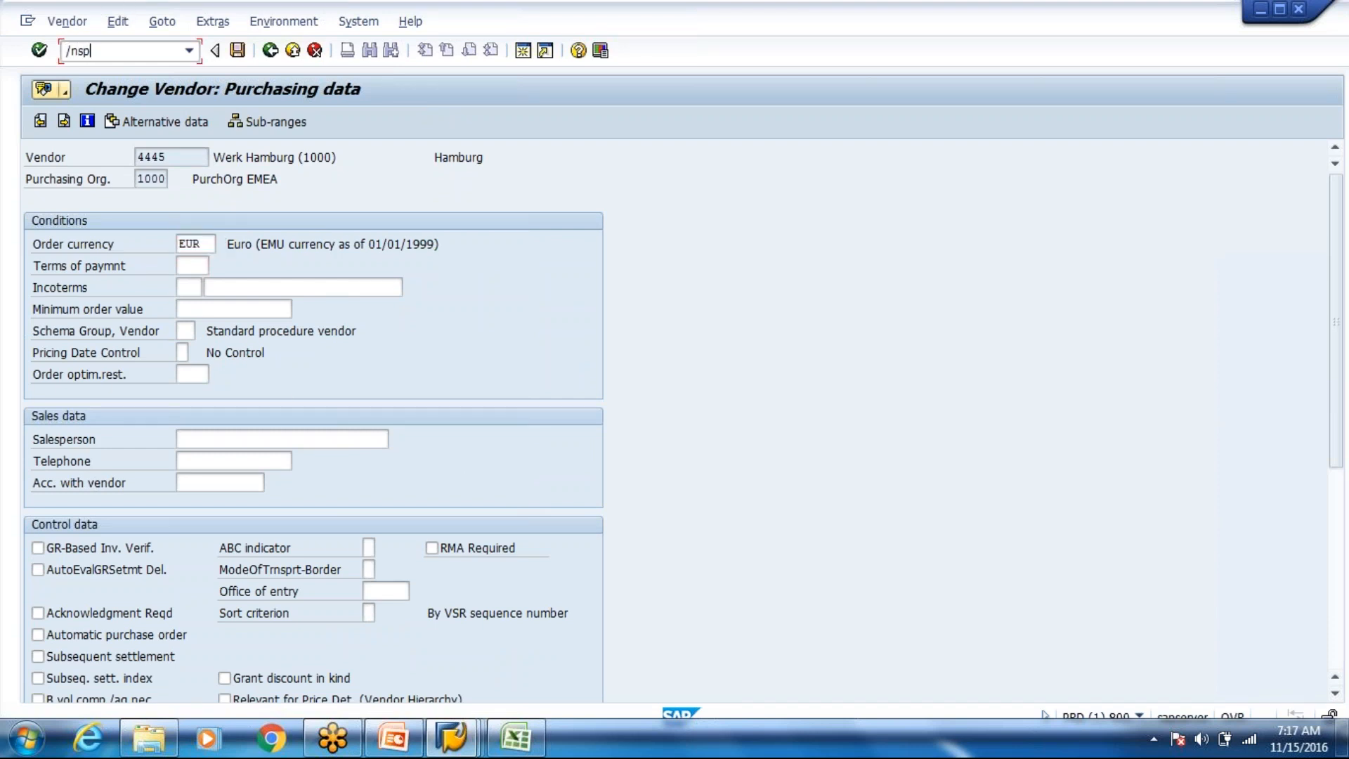
pyautogui.press('Return')
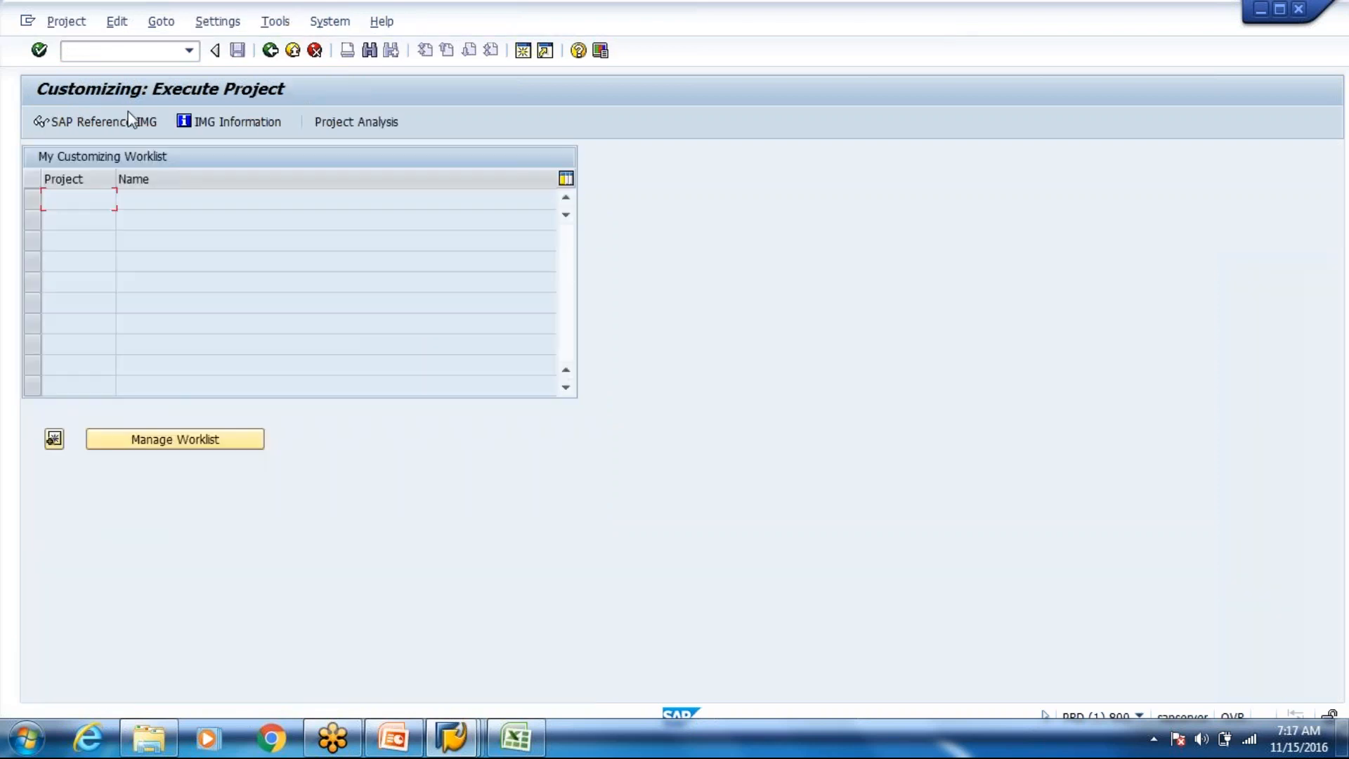
# - Open the SAP Reference IMG and check the vendor and plant-as-vendor entries in the Data For Demo workbook in Excel
pyautogui.click(99, 121)
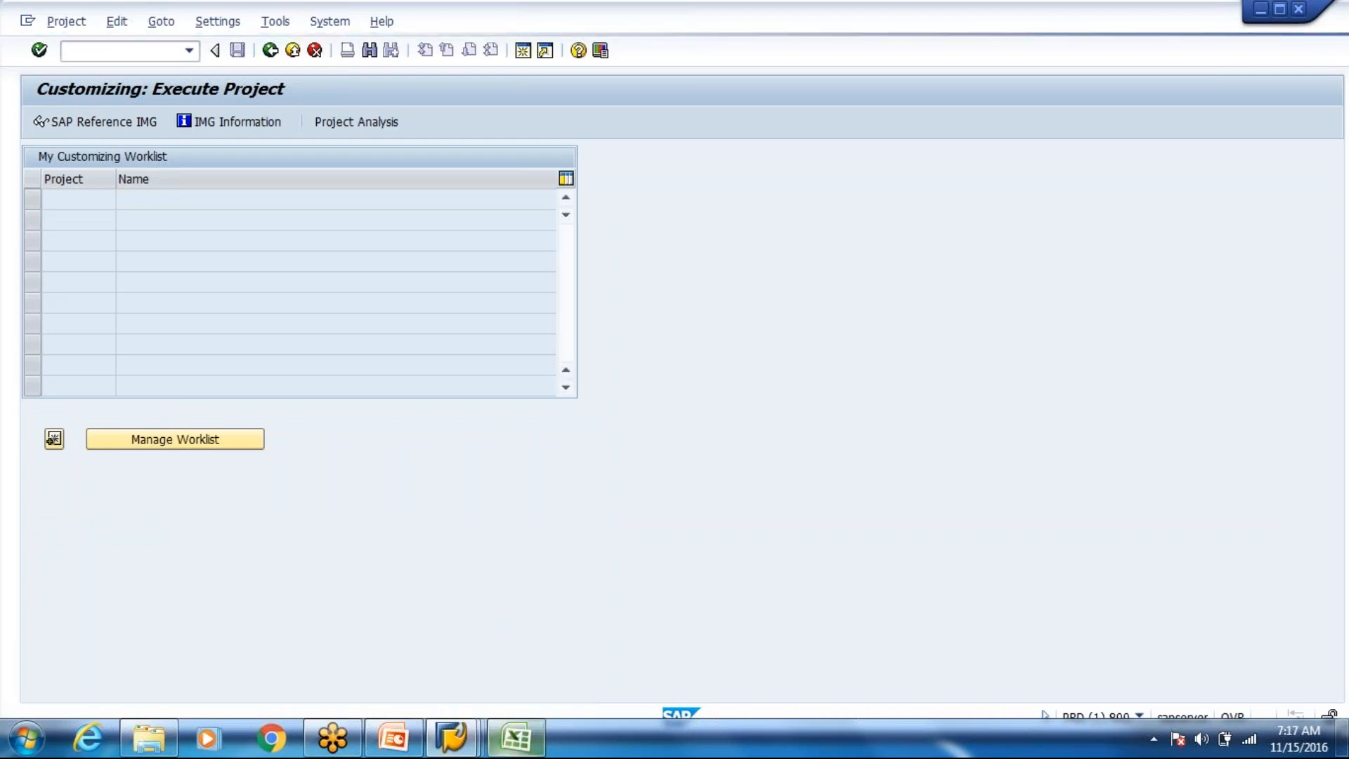
pyautogui.click(516, 738)
pyautogui.click(499, 570)
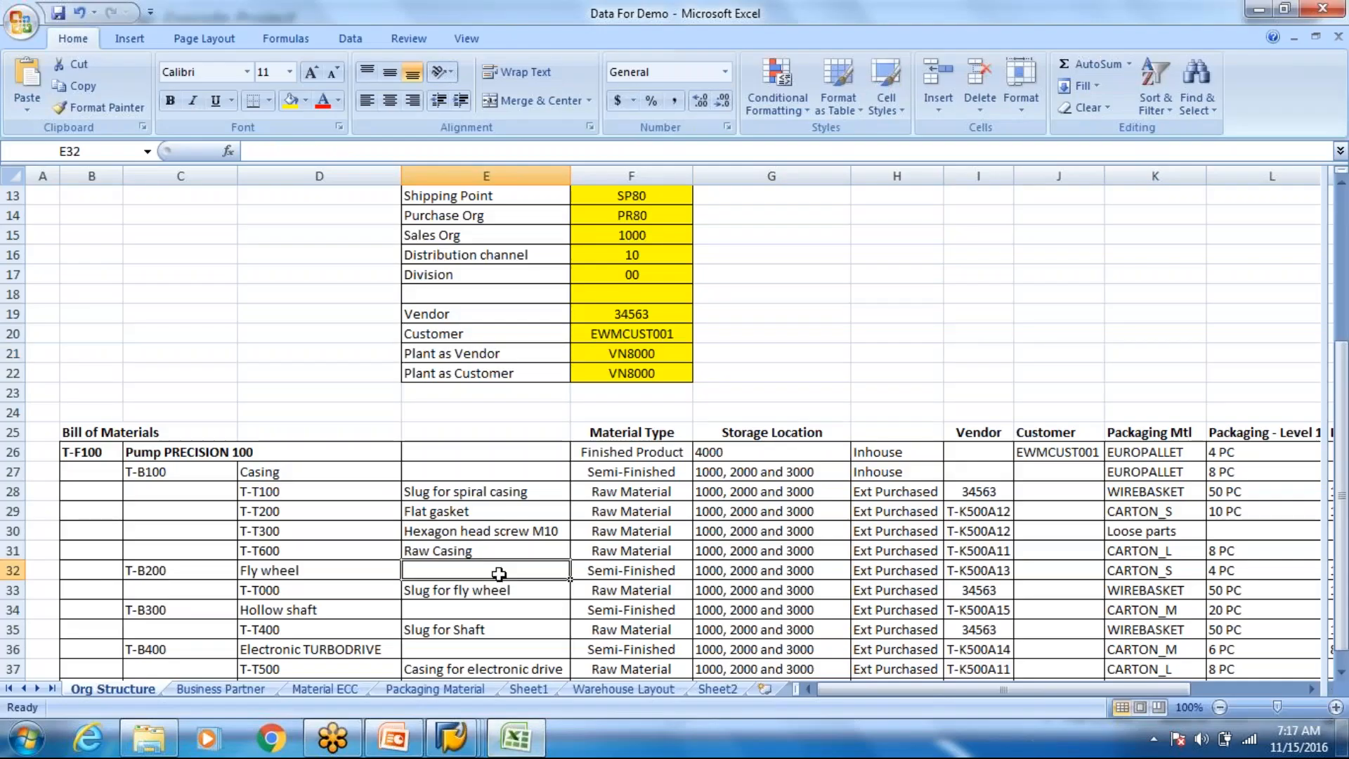
pyautogui.click(553, 355)
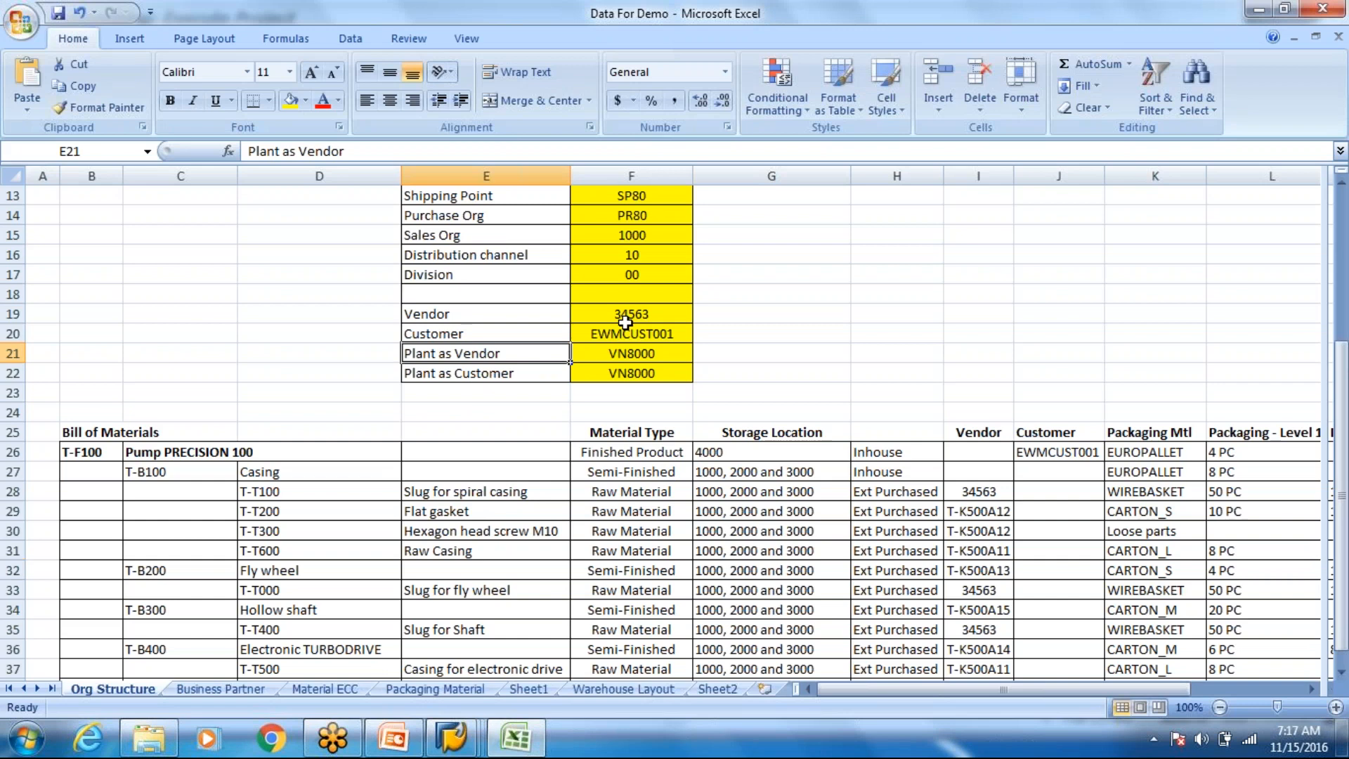
pyautogui.click(625, 318)
pyautogui.click(628, 354)
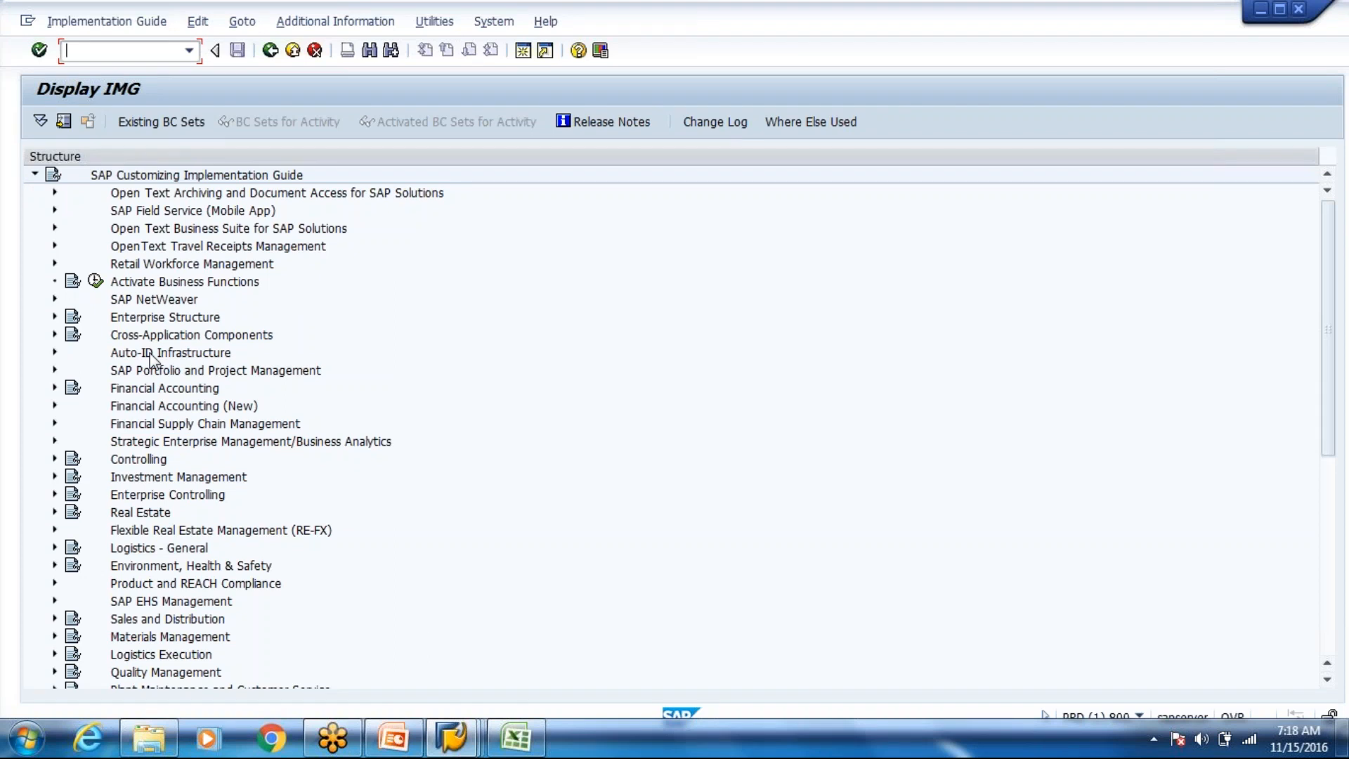
# - Look through the top level of the Customizing Implementation Guide and expand Materials Management
pyautogui.click(151, 358)
pyautogui.press('Down')
pyautogui.press('Down')
pyautogui.press('Down')
pyautogui.press('Down')
pyautogui.press('Down')
pyautogui.press('Down')
pyautogui.press('Down')
pyautogui.press('Down')
pyautogui.press('Down')
pyautogui.press('Down')
pyautogui.press('Down')
pyautogui.press('Down')
pyautogui.press('Down')
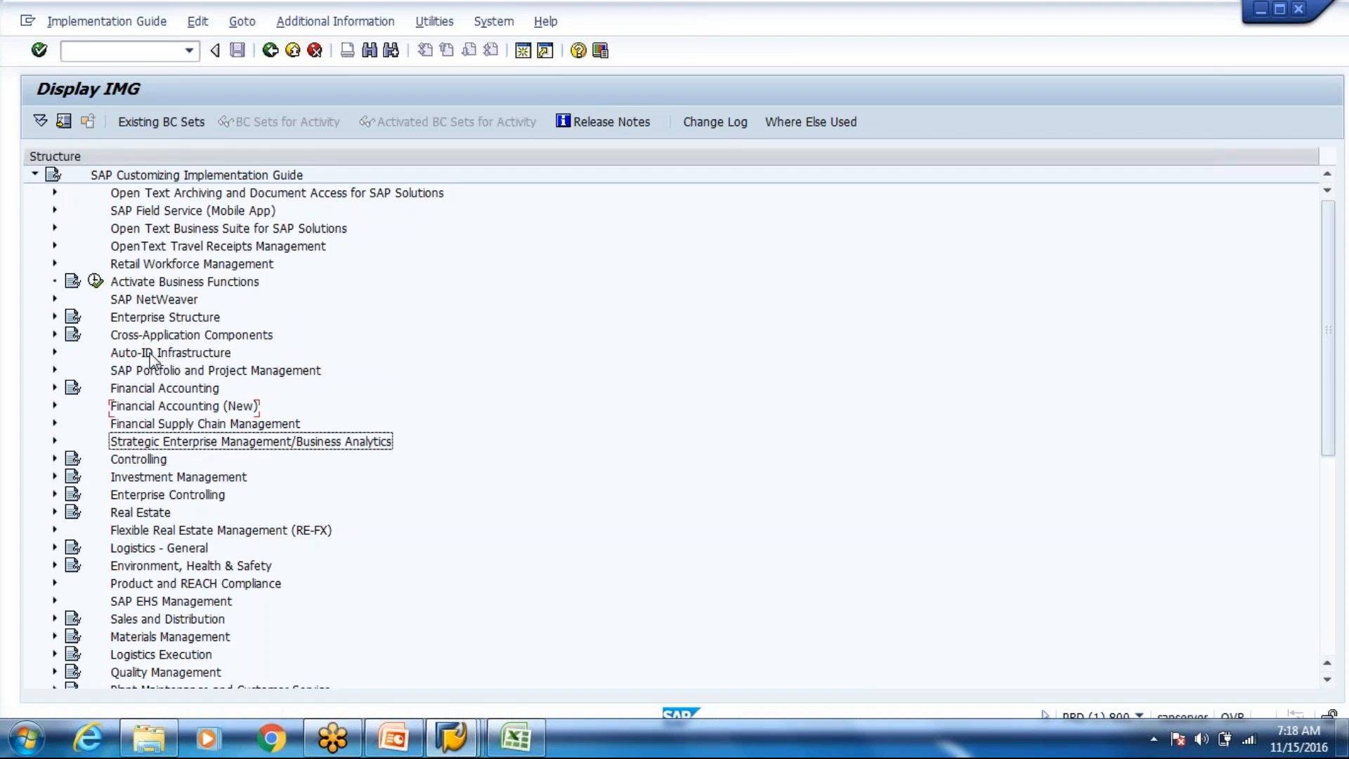
pyautogui.press('Down')
pyautogui.press('Down')
pyautogui.press('Down')
pyautogui.press('Down')
pyautogui.press('Down')
pyautogui.press('Down')
pyautogui.press('Down')
pyautogui.press('Down')
pyautogui.press('Down')
pyautogui.press('Down')
pyautogui.press('Down')
pyautogui.press('Down')
pyautogui.press('Down')
pyautogui.press('Down')
pyautogui.press('Down')
pyautogui.press('Down')
pyautogui.press('Down')
pyautogui.press('Down')
pyautogui.press('Down')
pyautogui.press('Down')
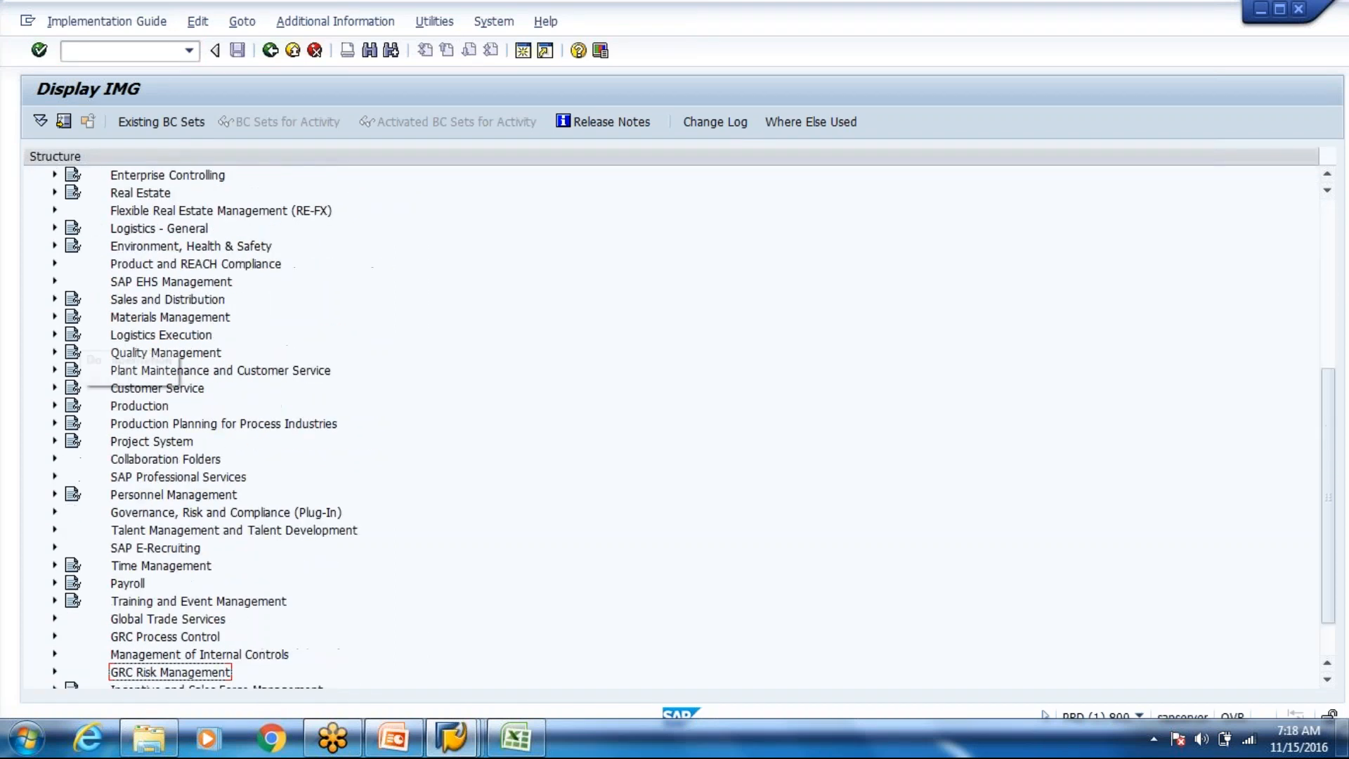
pyautogui.click(54, 316)
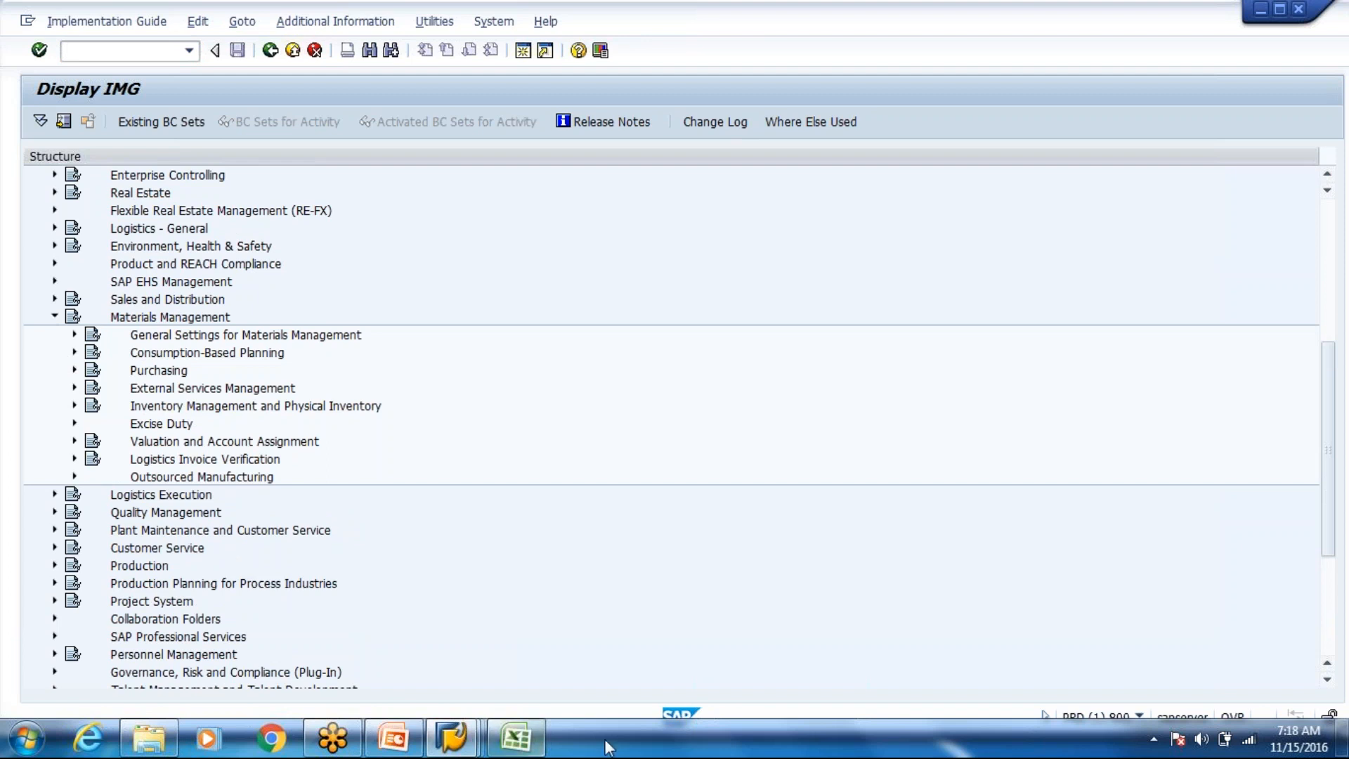
# - Review the missing business partner error in the inbound processing log and return to the Implementation Guide
pyautogui.click(453, 738)
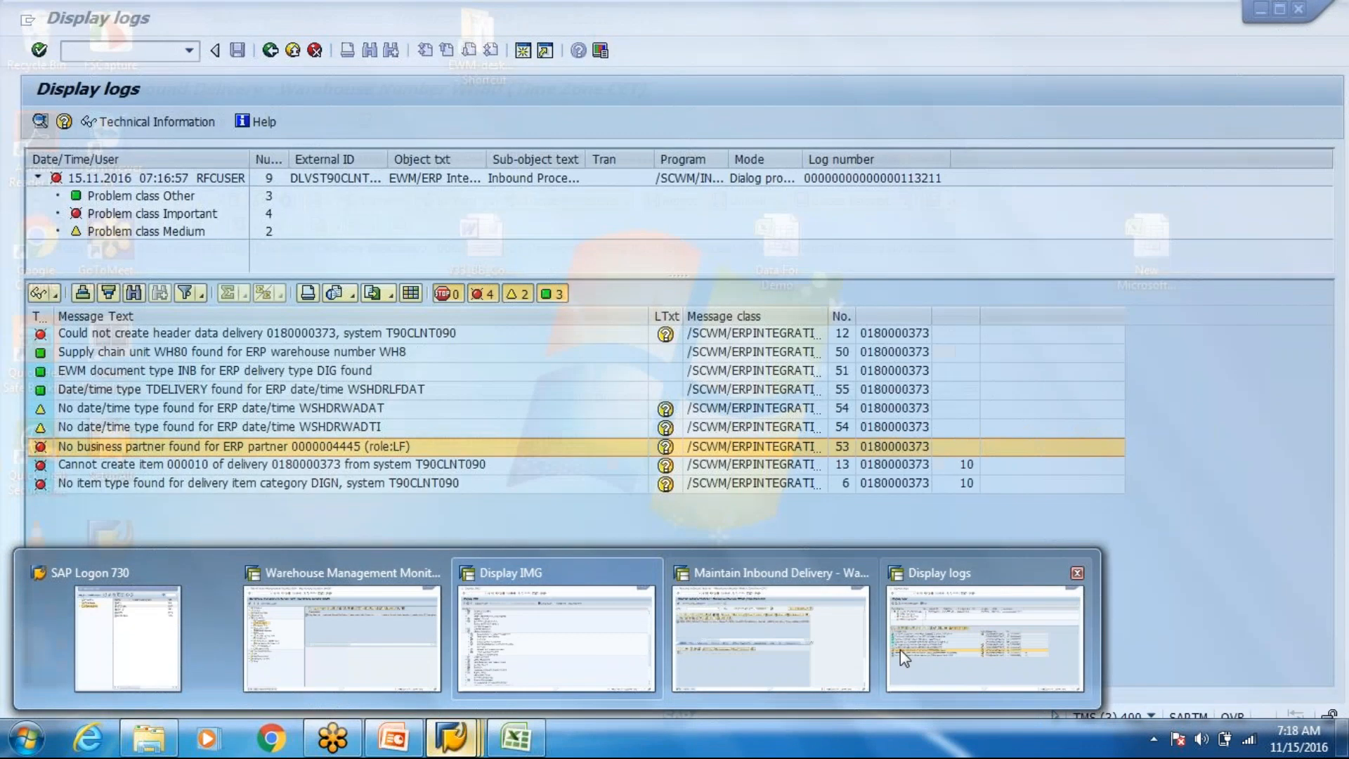
pyautogui.click(900, 649)
pyautogui.click(449, 739)
pyautogui.click(530, 599)
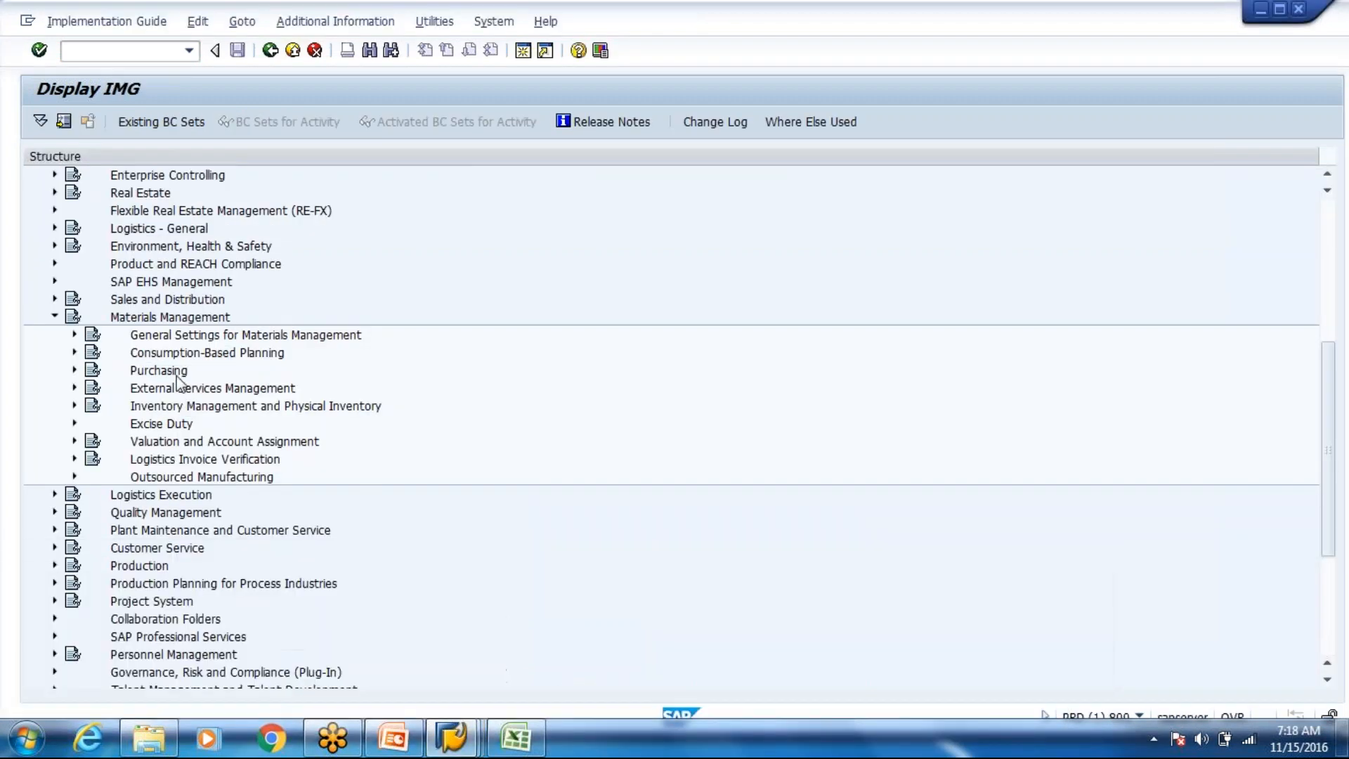
# - Display the failed inbound delivery in a new session with VL33N, check its vendor and leave the delivery
pyautogui.write('/ovl33n')
pyautogui.press('Return')
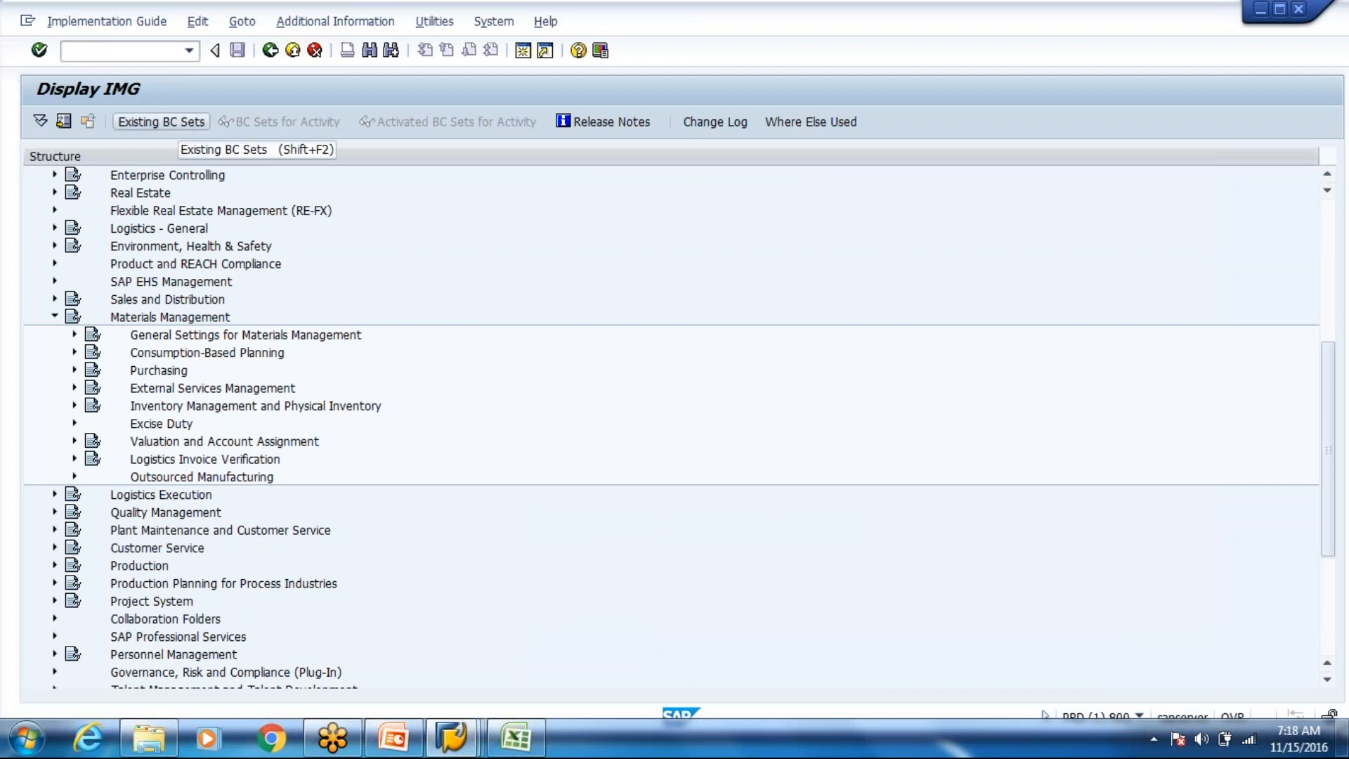
pyautogui.press('Return')
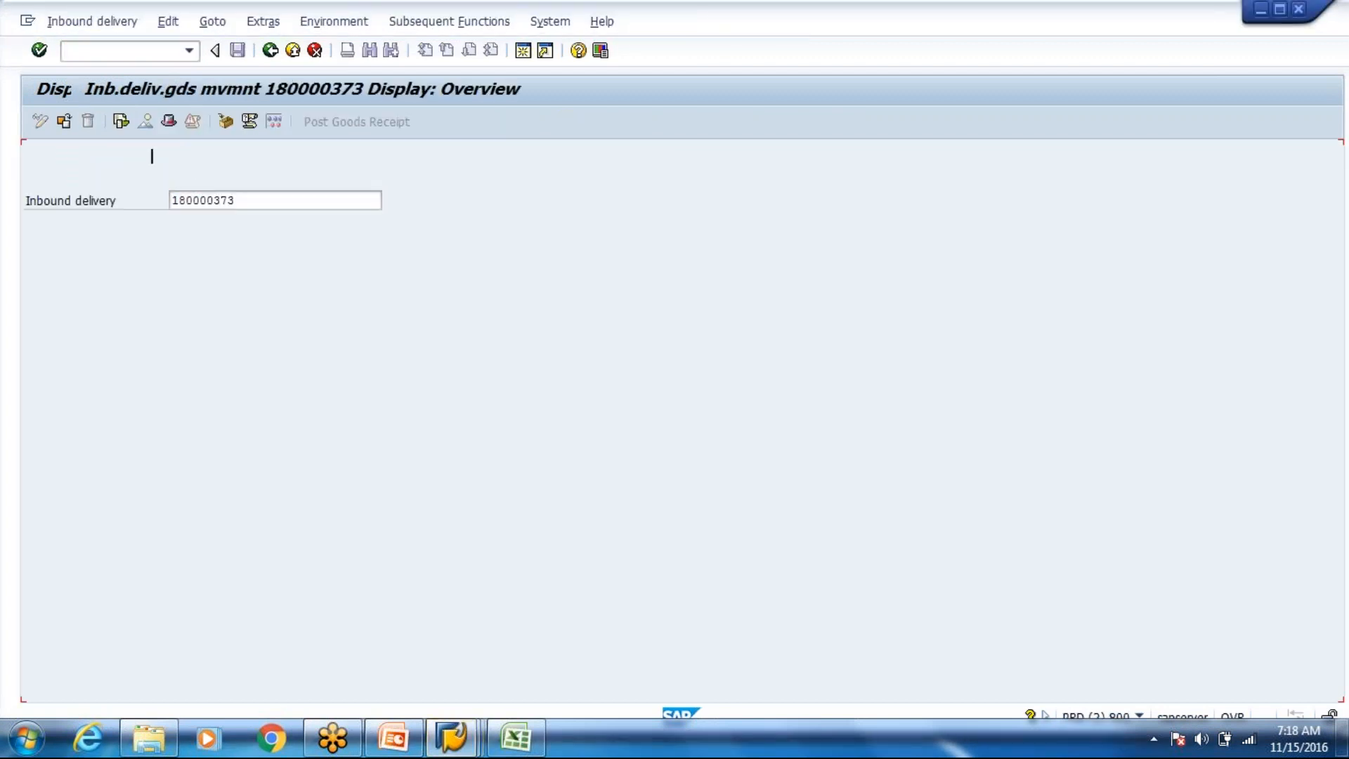
pyautogui.click(200, 179)
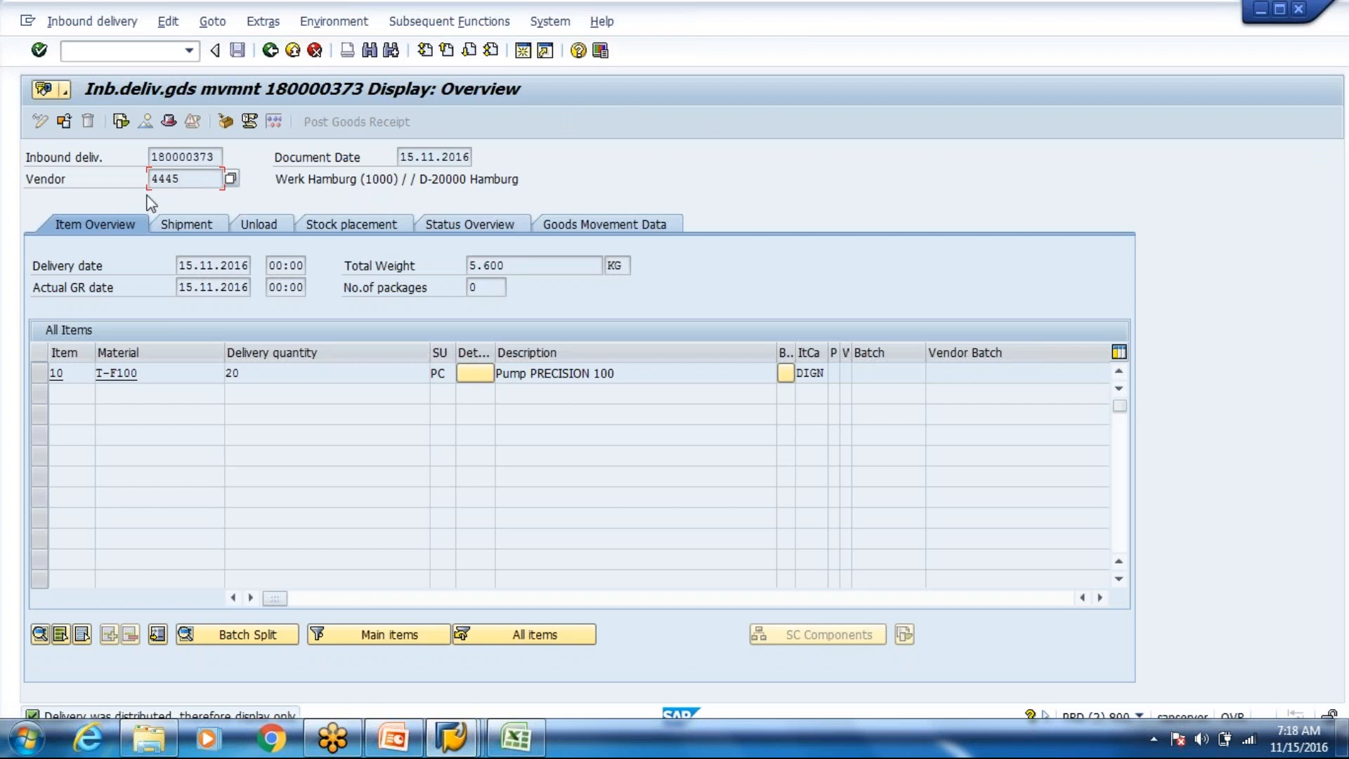
pyautogui.moveTo(182, 183); pyautogui.dragTo(138, 176)
pyautogui.click(151, 177)
pyautogui.click(292, 55)
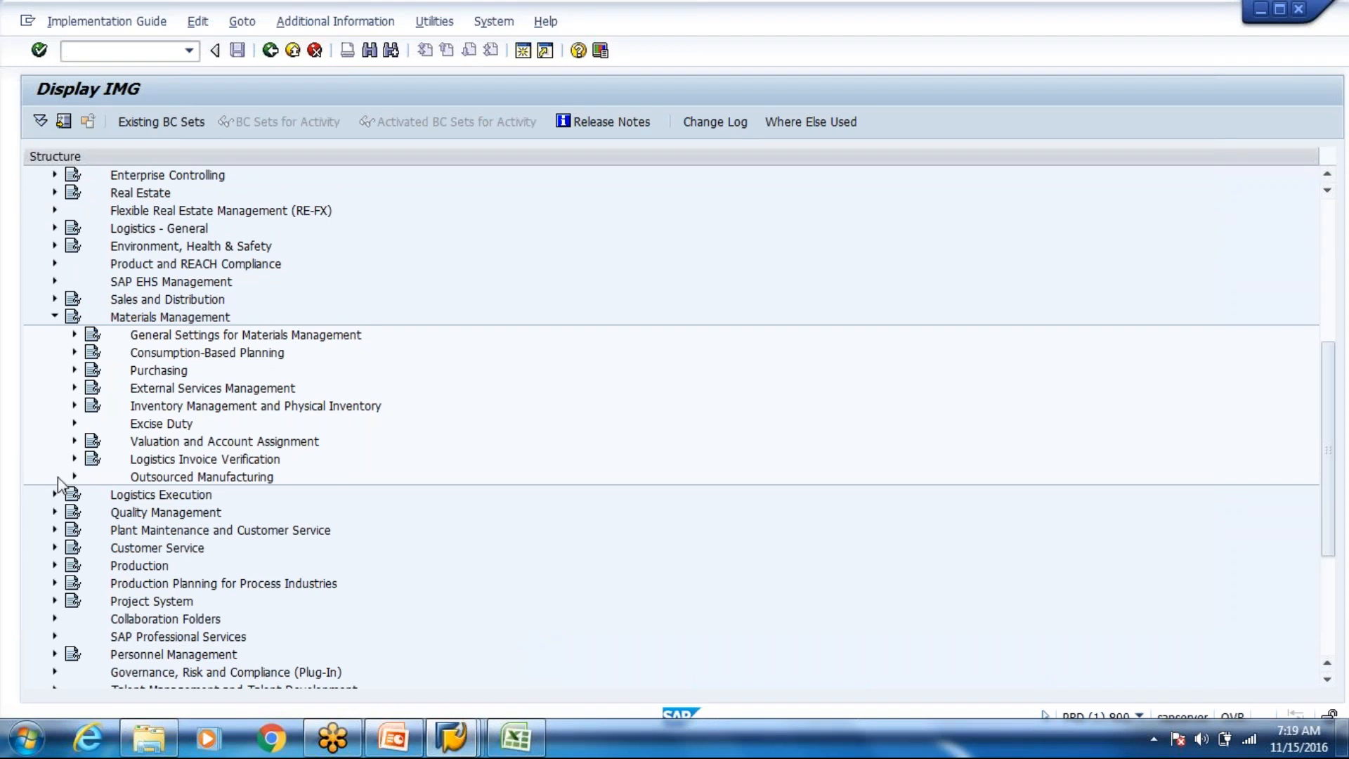
# - Expand Set up Stock Transport Order under Materials Management, Purchasing, Purchase Order in the Implementation Guide
pyautogui.click(74, 407)
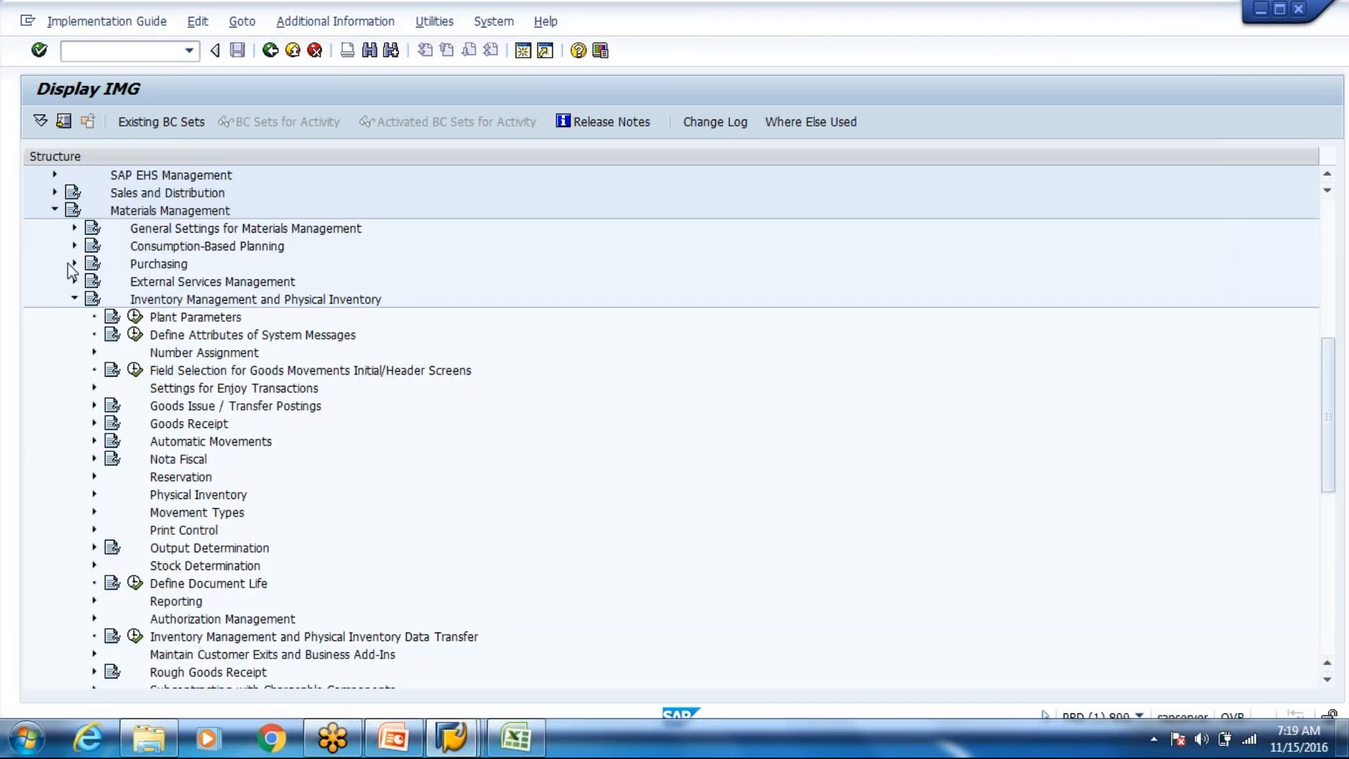
pyautogui.click(73, 264)
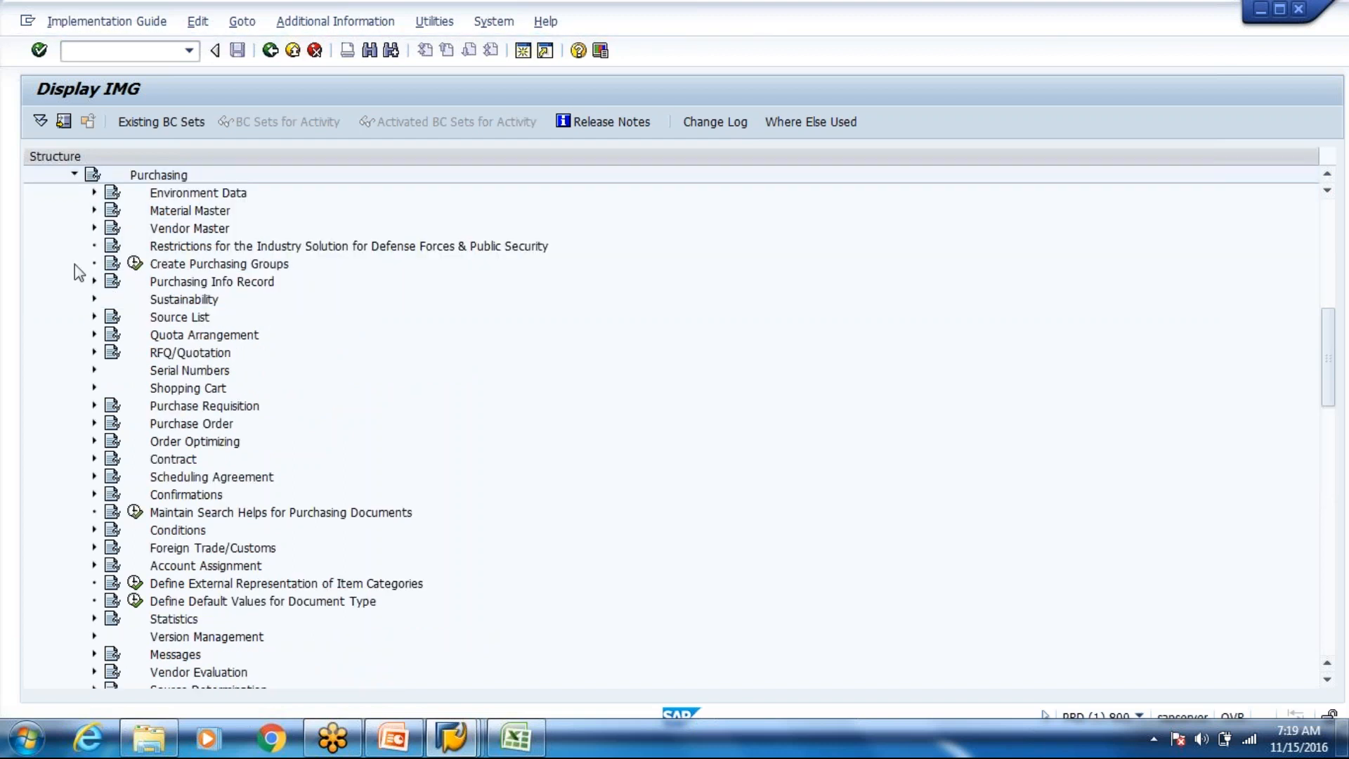
pyautogui.click(186, 406)
pyautogui.scroll(-1, 187, 408)
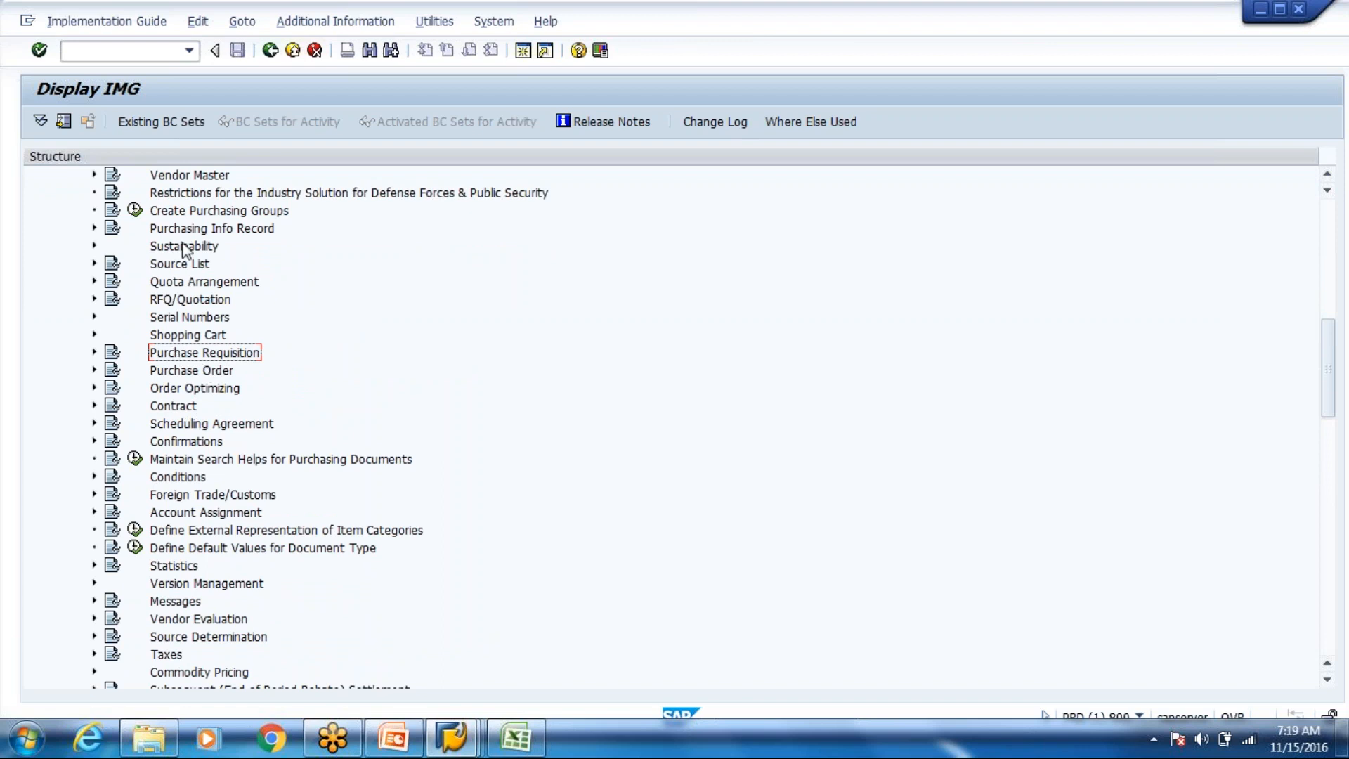
pyautogui.click(186, 281)
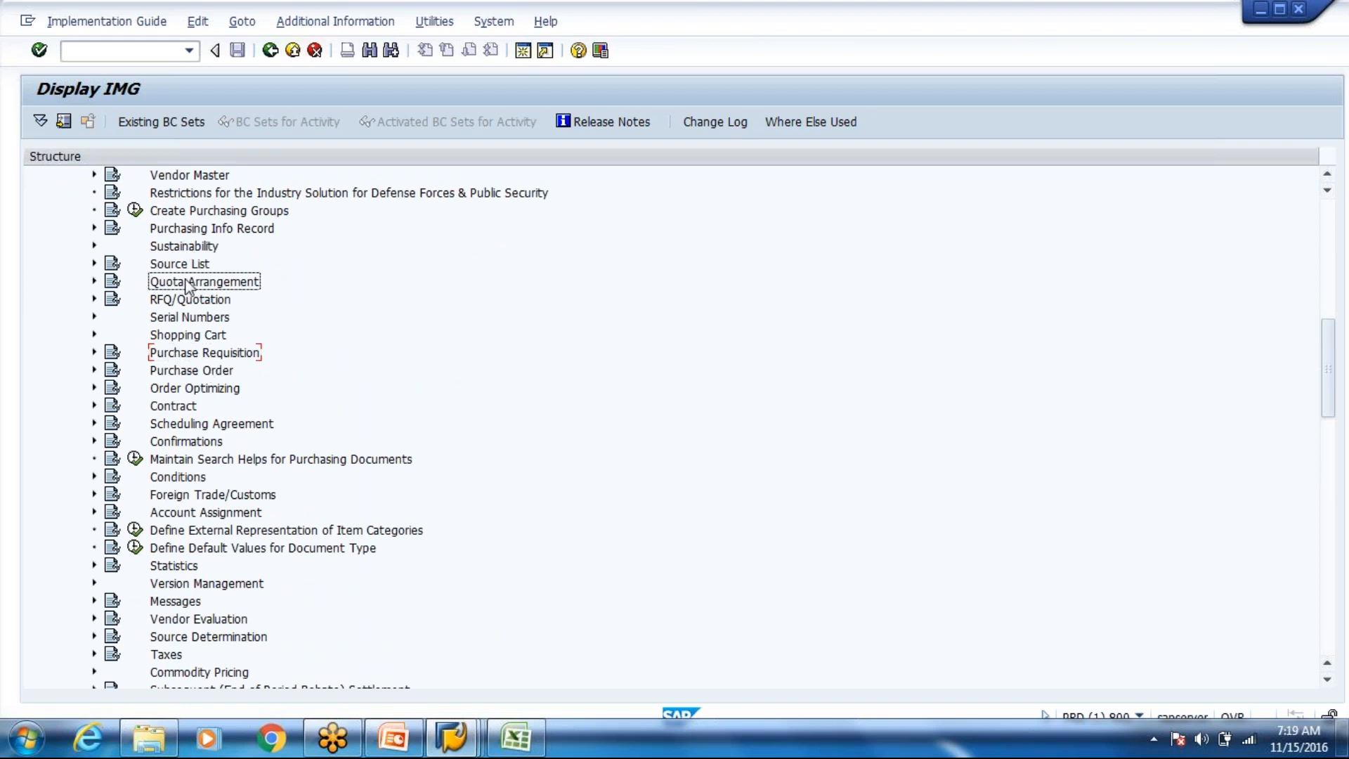
pyautogui.click(95, 370)
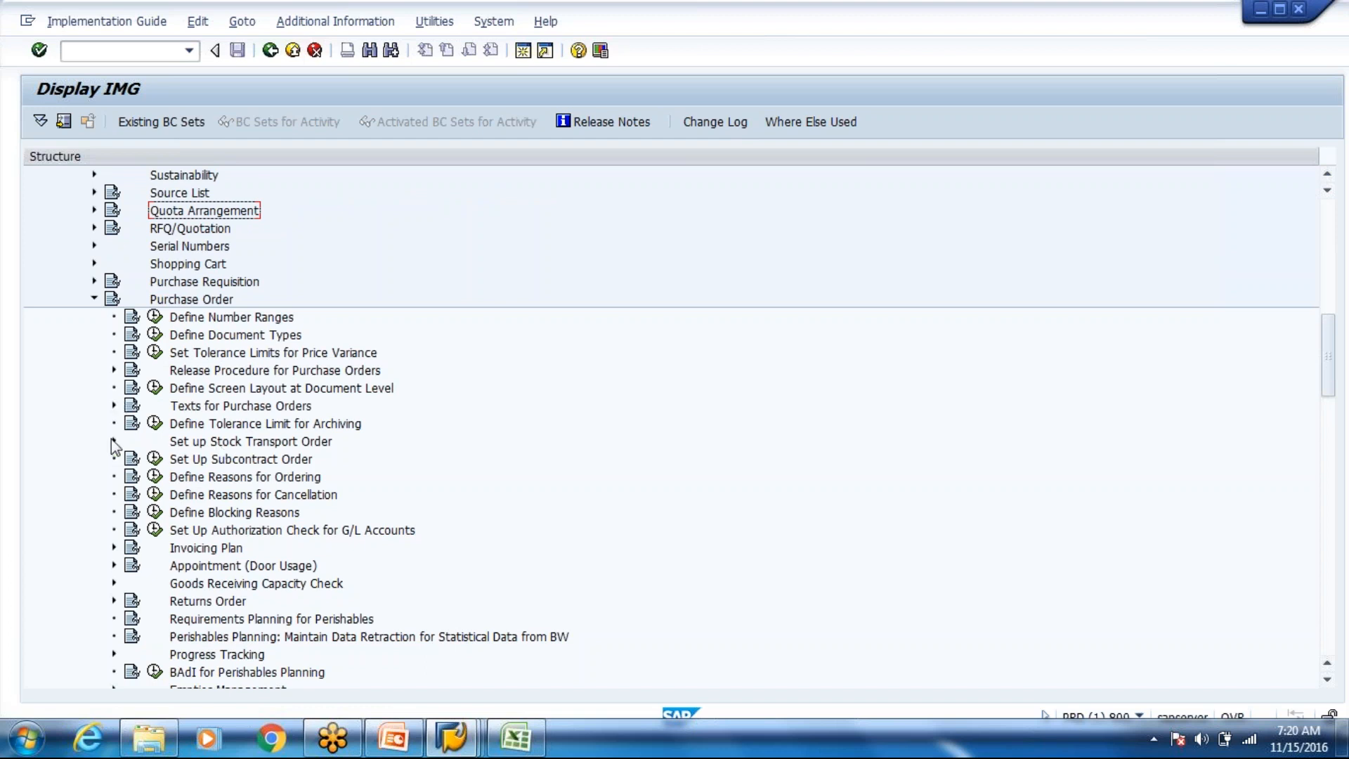
pyautogui.click(112, 440)
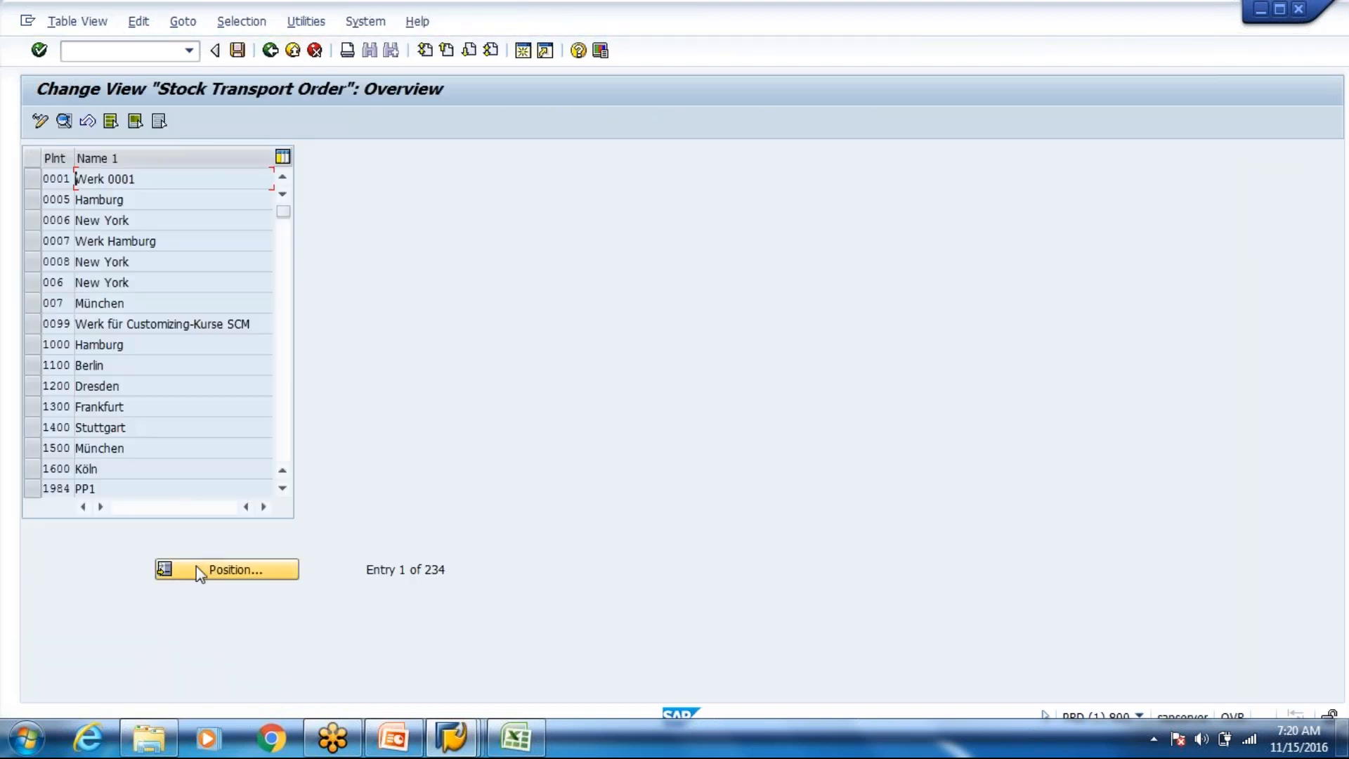
# - Locate plant 8000 in the Stock Transport Order view and open its details
pyautogui.click(196, 566)
pyautogui.write('8000')
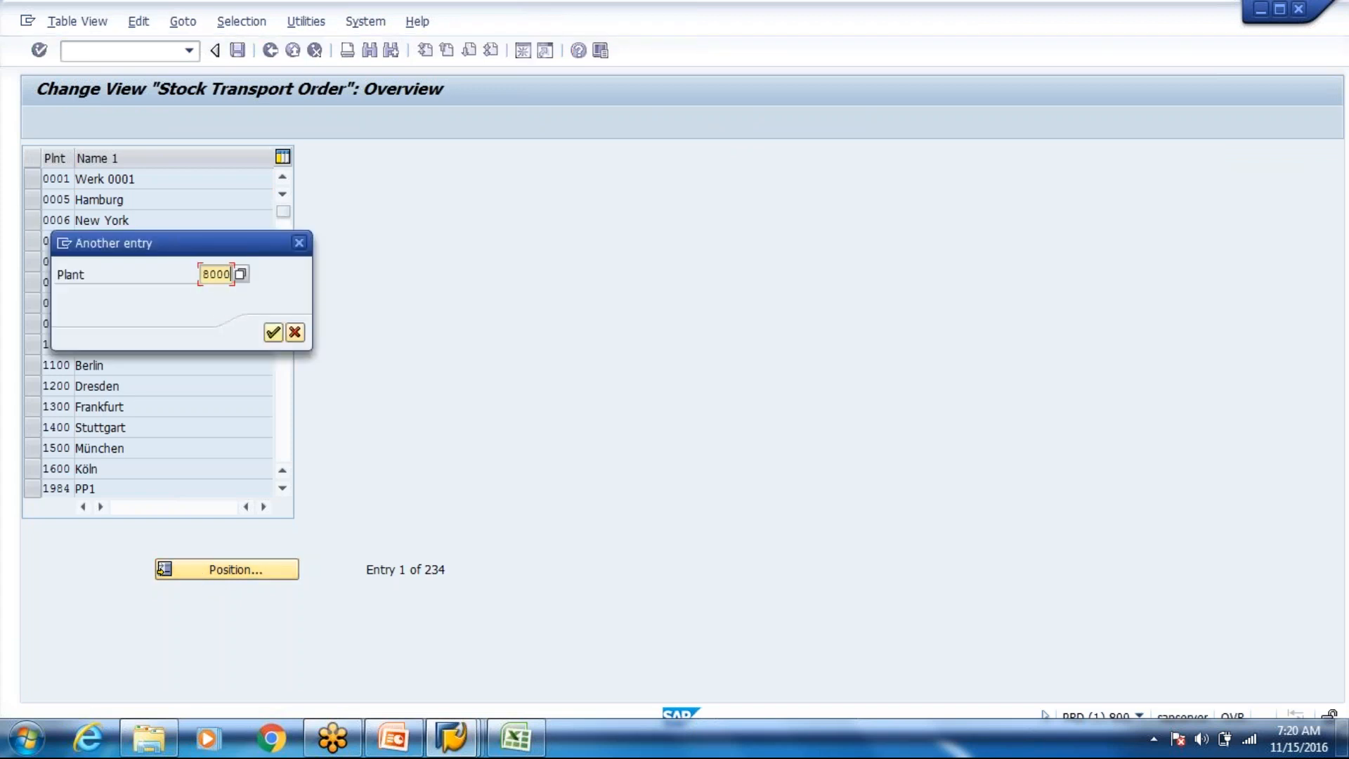
pyautogui.press('Return')
pyautogui.click(107, 178)
pyautogui.doubleClick(106, 178)
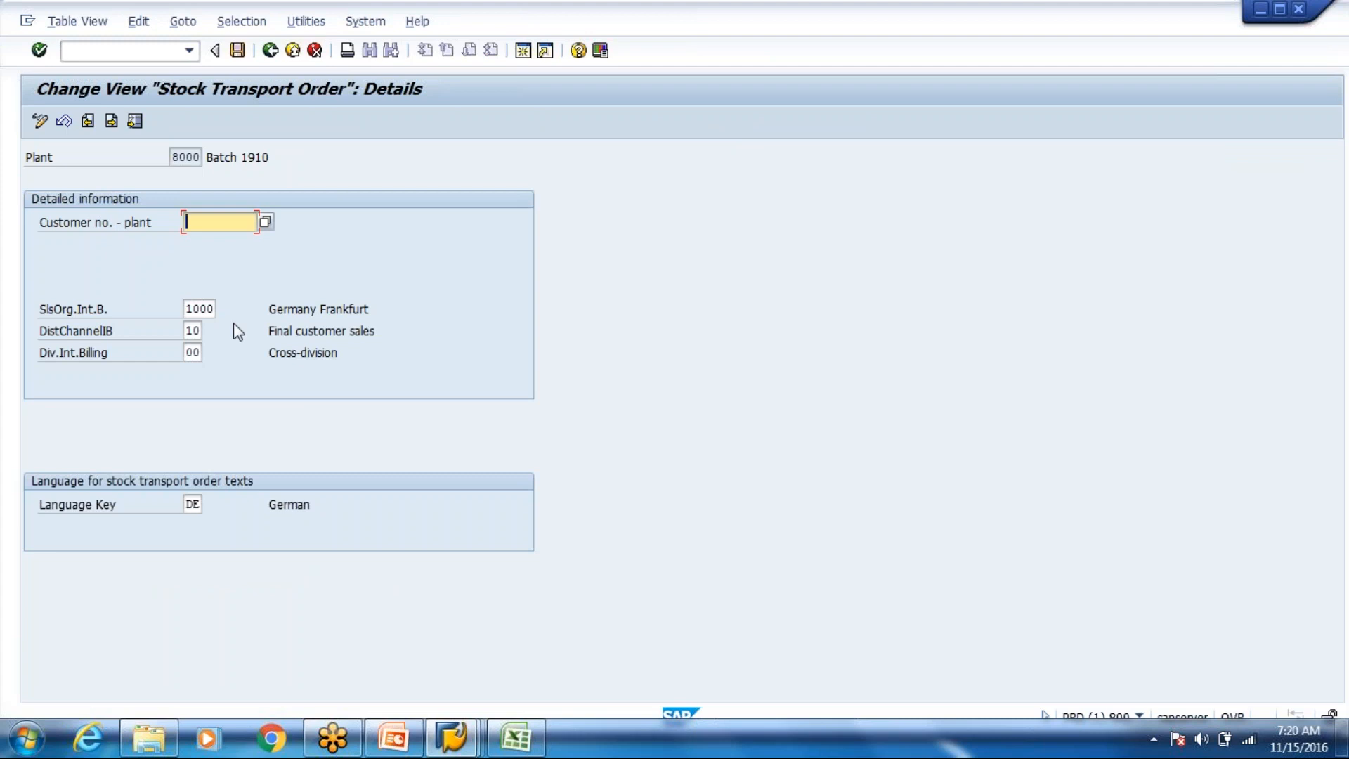
# - Check plant 8000's customer number and internal billing data, return to the Implementation Guide and collapse Set up Stock Transport Order
pyautogui.press('Tab')
pyautogui.press('Tab')
pyautogui.press('Tab')
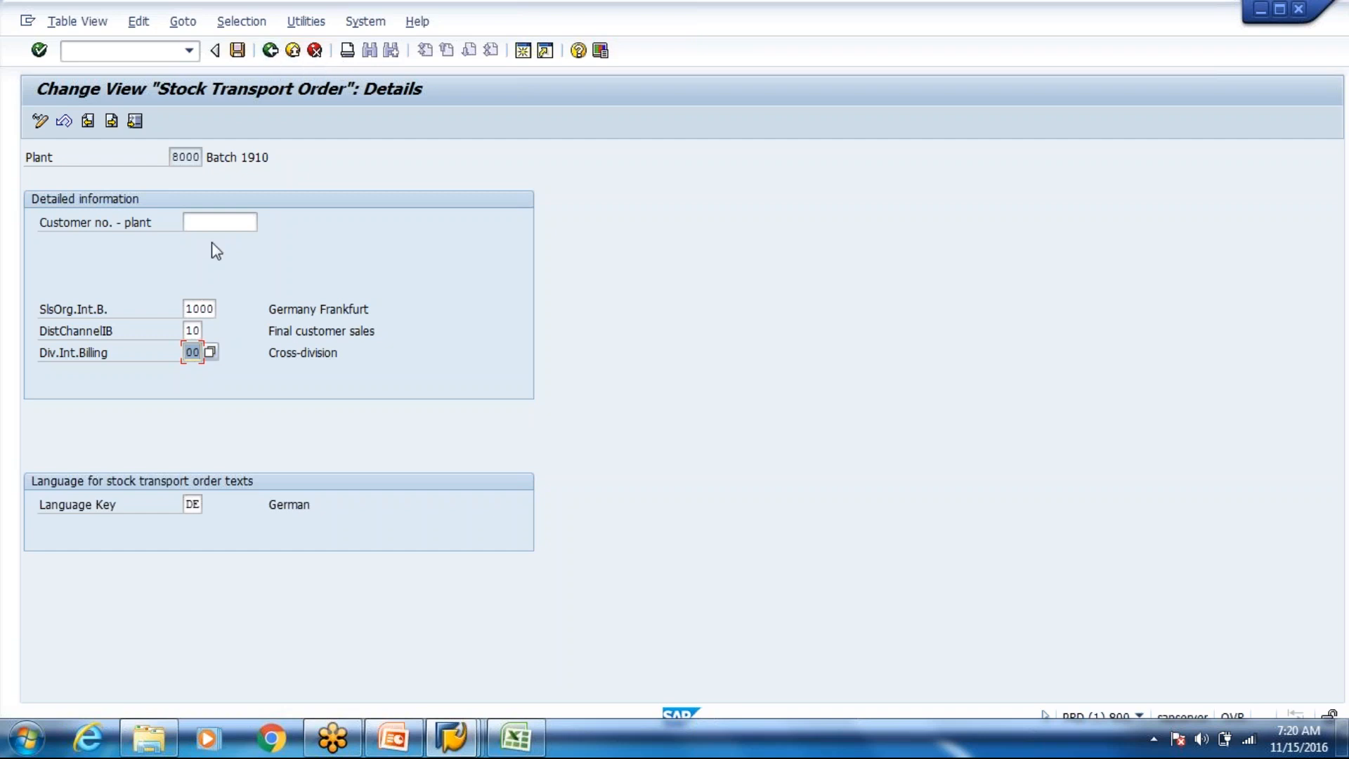
pyautogui.click(269, 55)
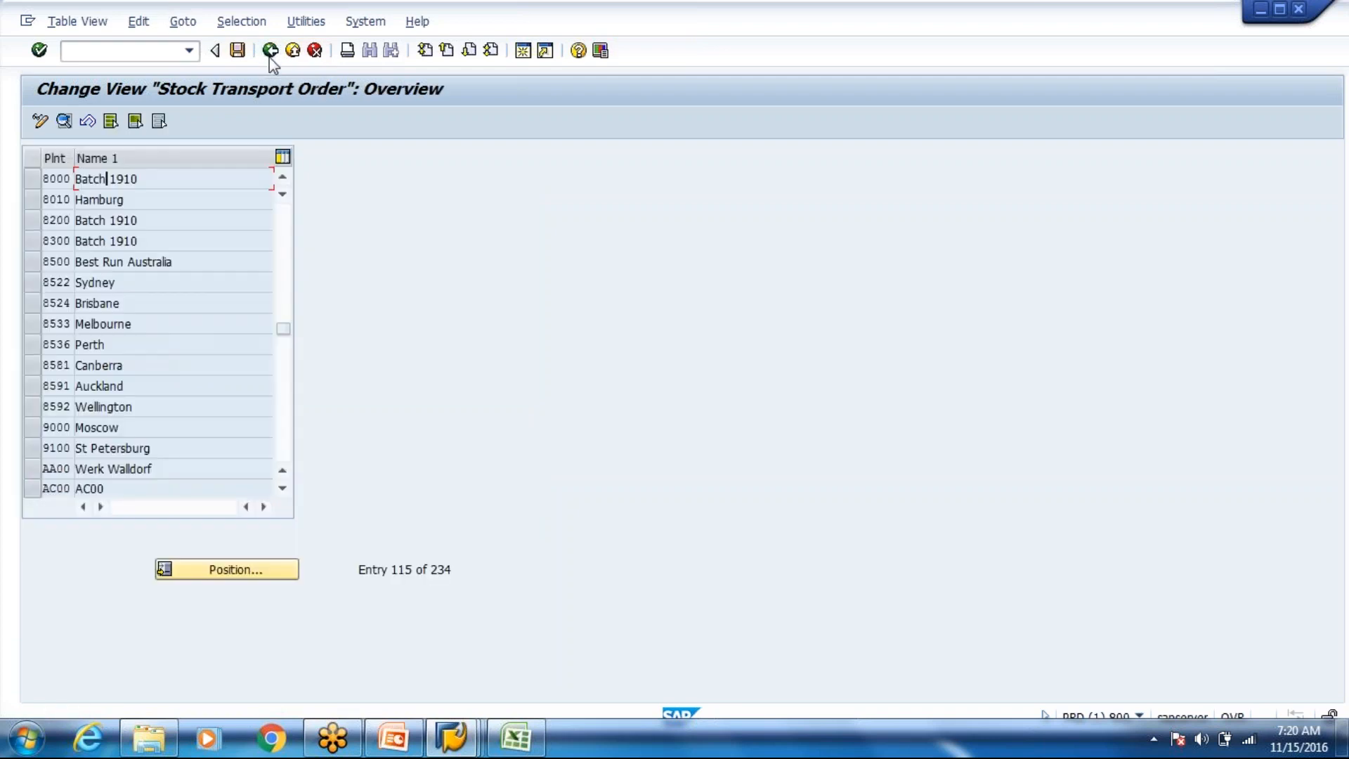
pyautogui.click(269, 52)
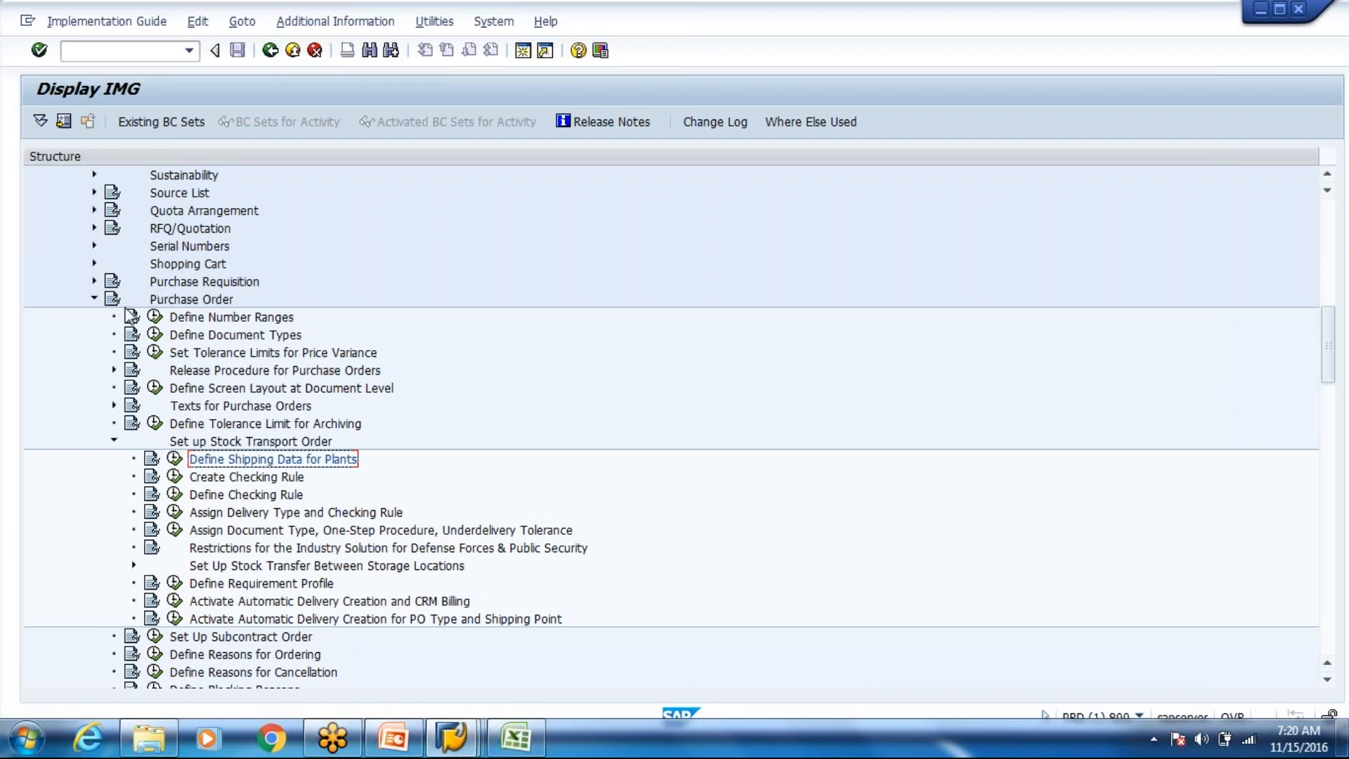
pyautogui.click(115, 441)
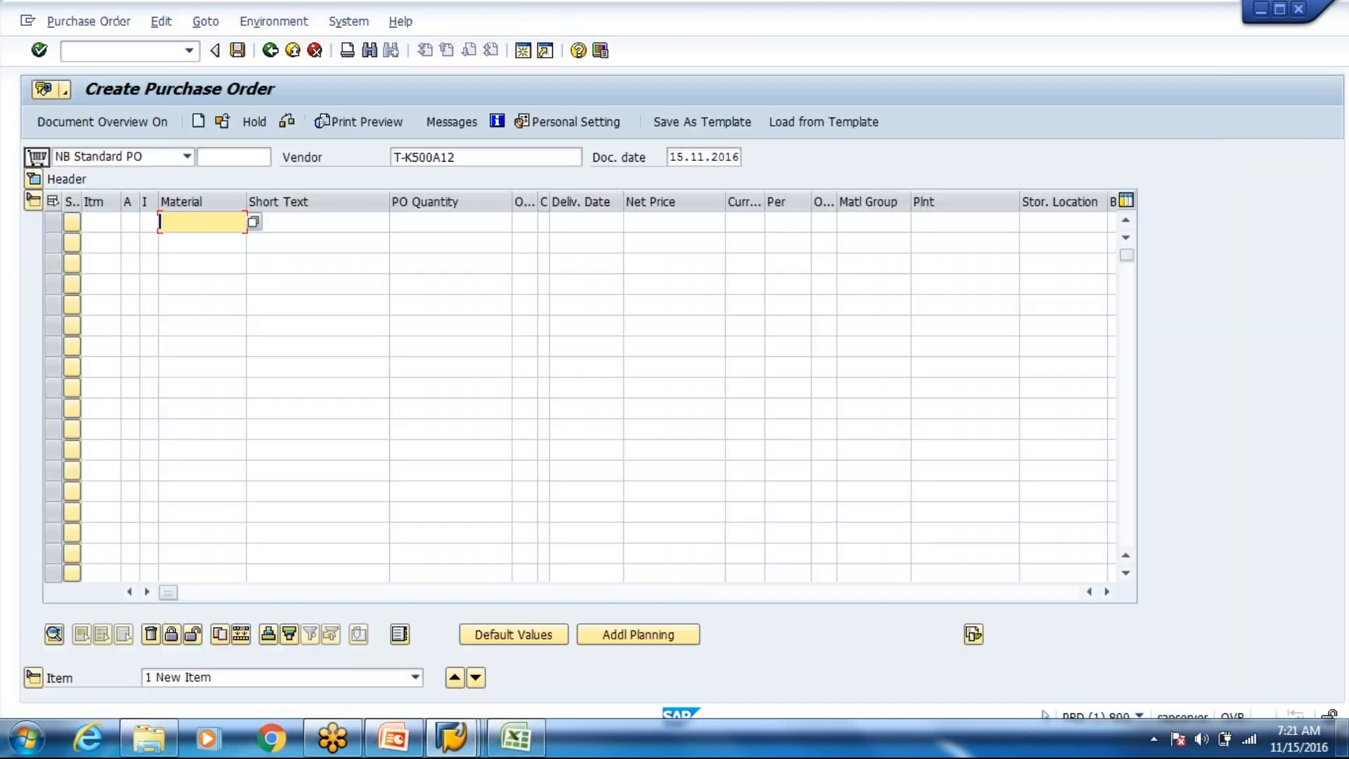
pyautogui.write('ttt')
pyautogui.press('BackSpace')
pyautogui.press('BackSpace')
pyautogui.press('BackSpace')
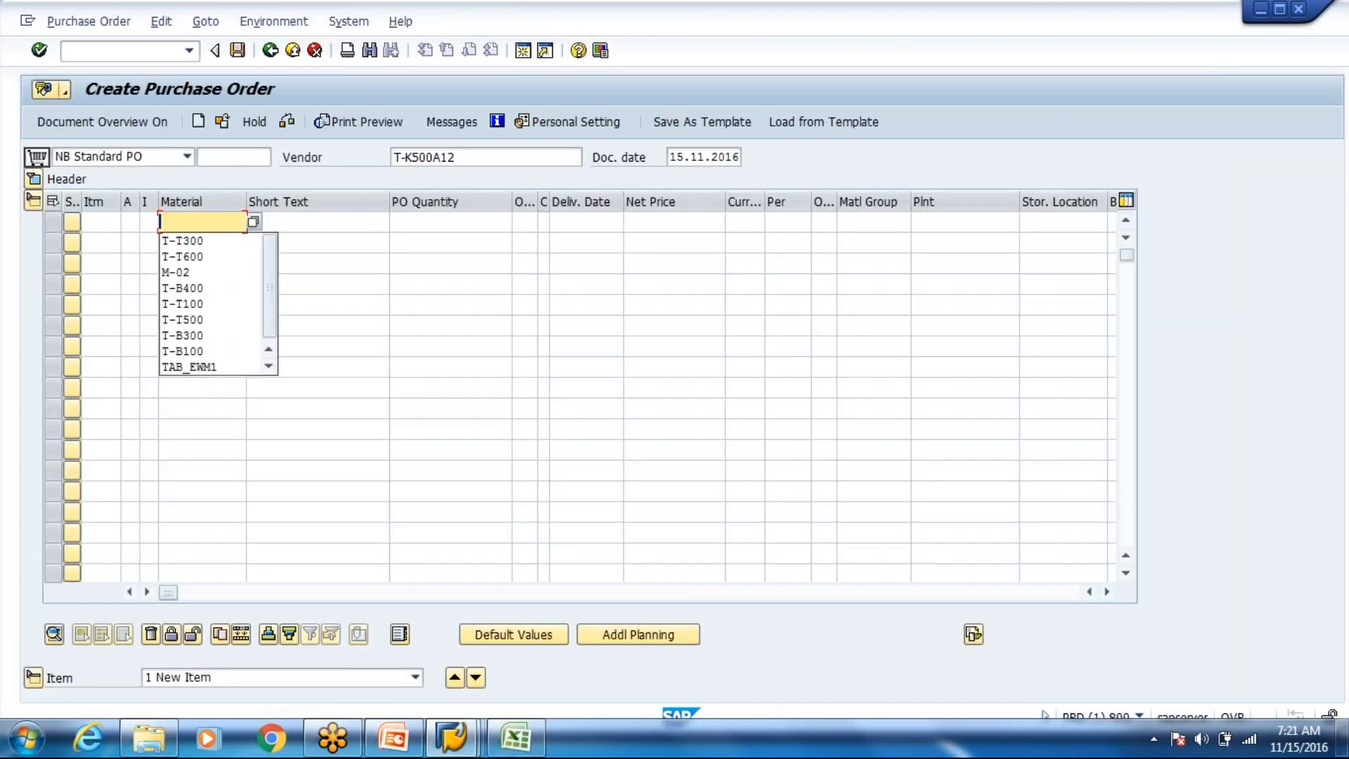
# - Look up the finished product in the Data For Demo workbook and enter T-F100 as the purchase order's first item material
pyautogui.click(517, 737)
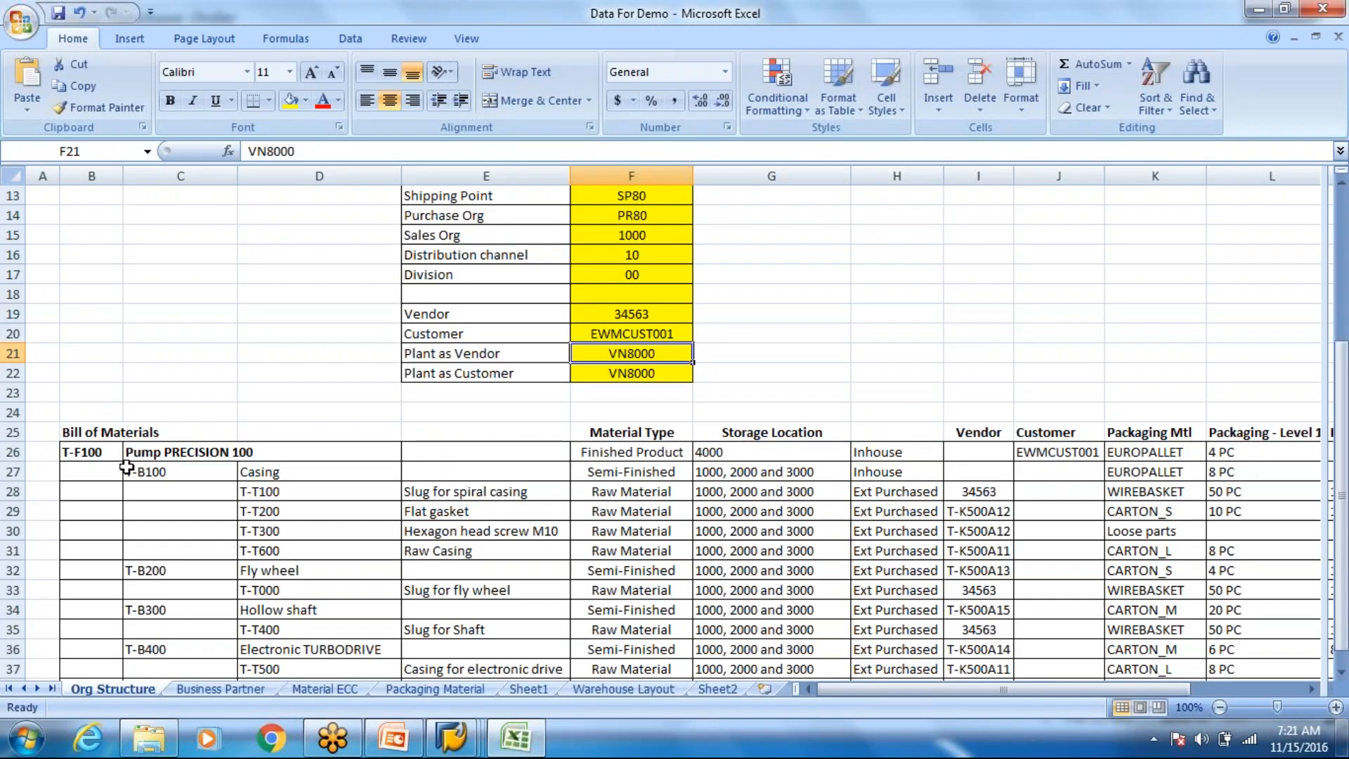
pyautogui.hotkey('alt', 'Tab')
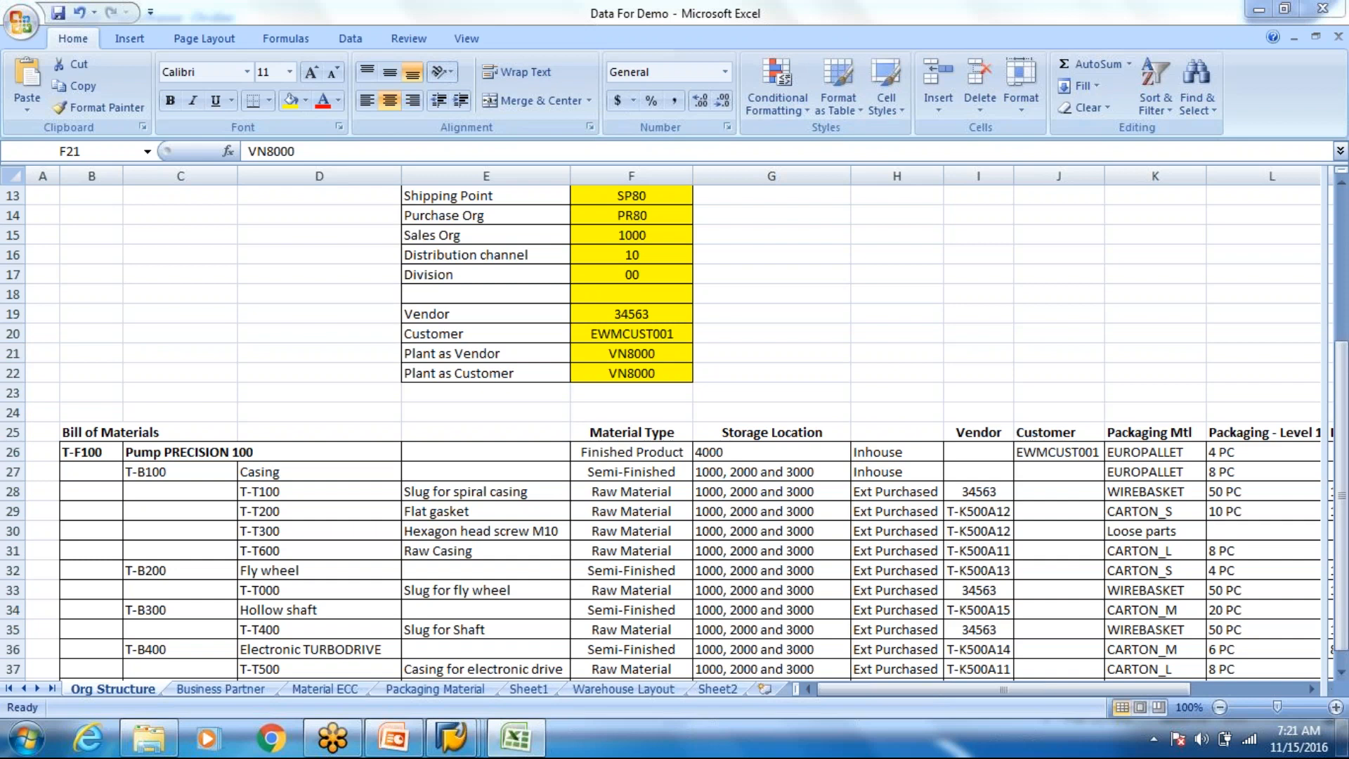
pyautogui.hotkey('alt', 'Tab')
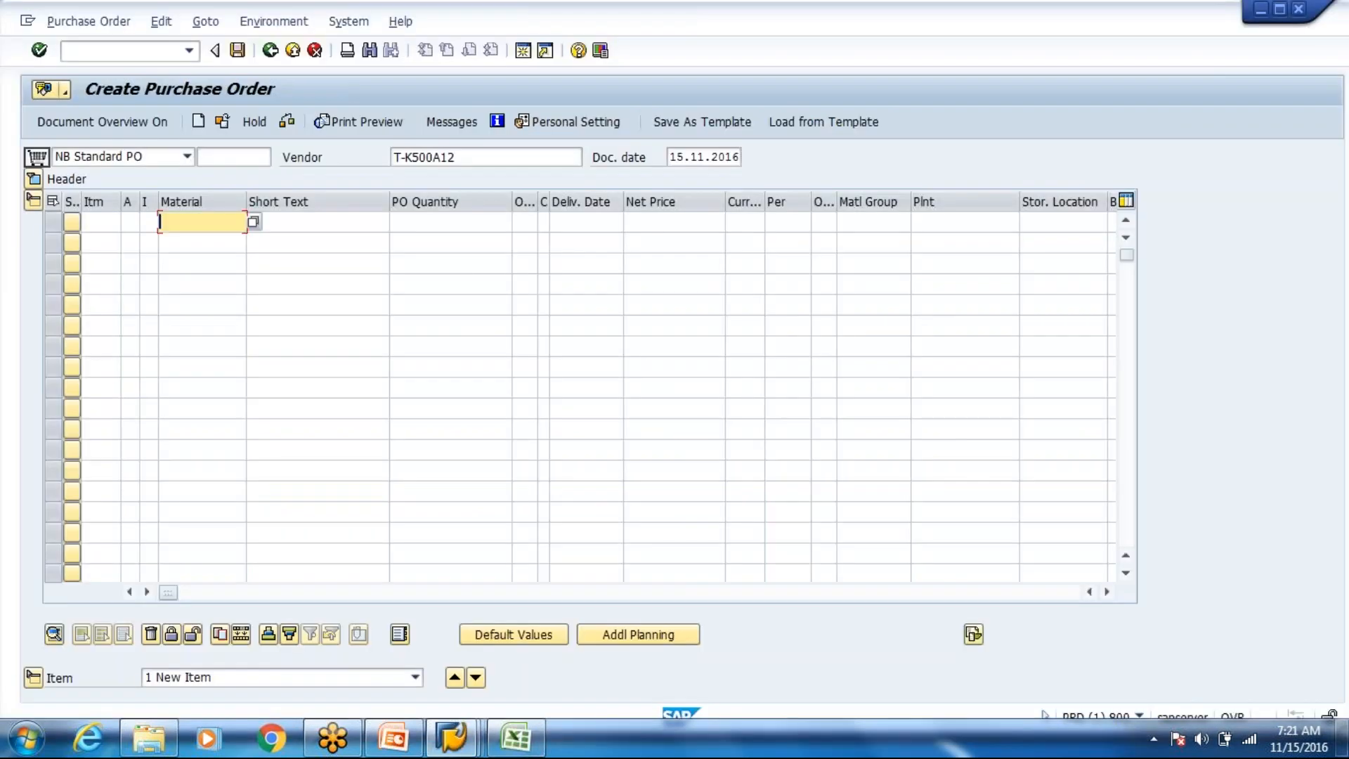
pyautogui.write('T')
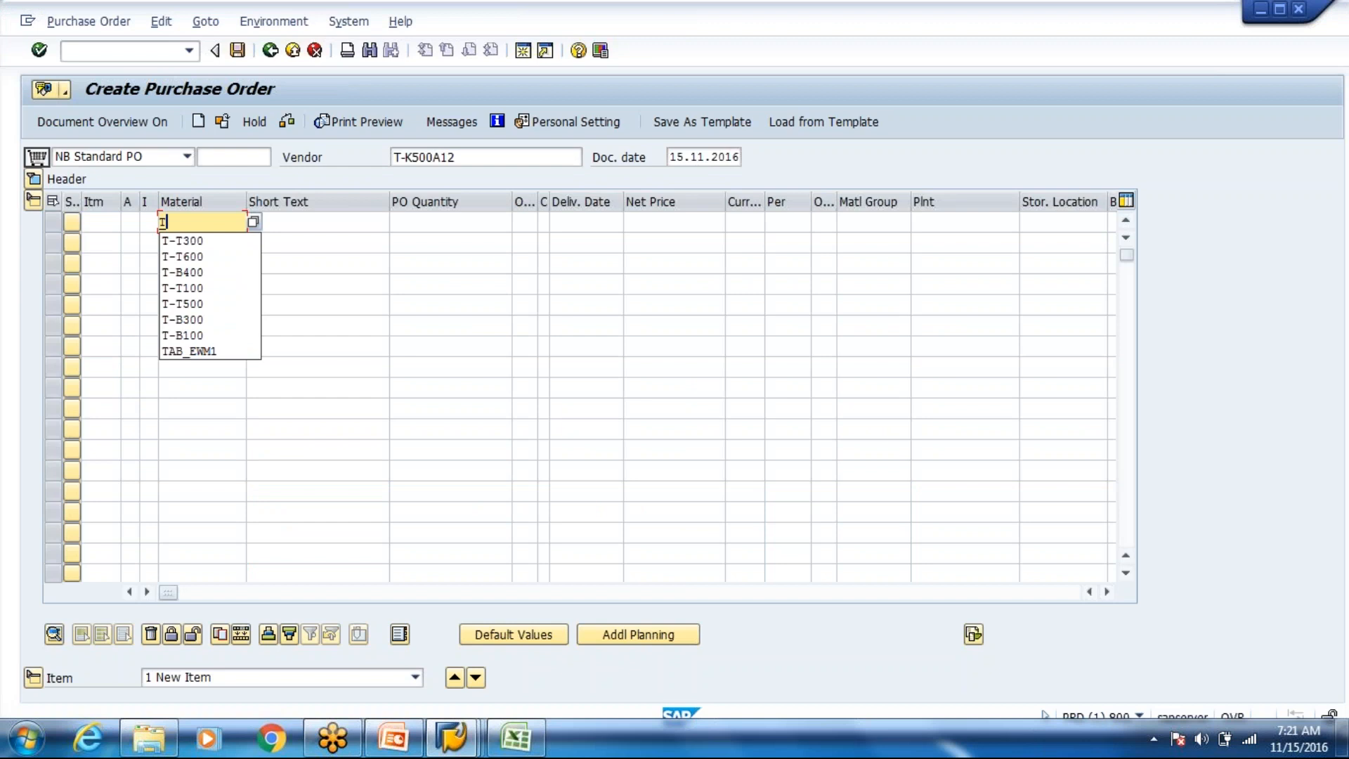
pyautogui.write('-')
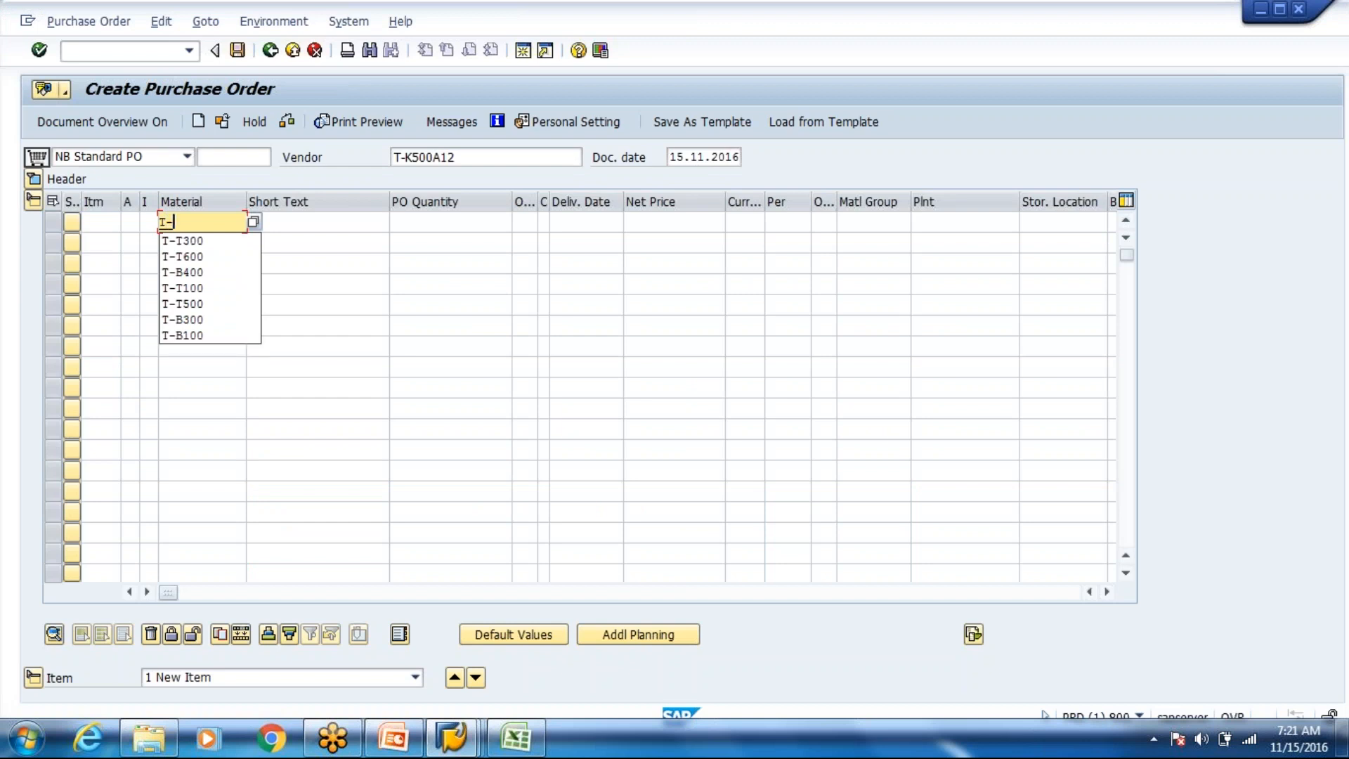
pyautogui.write('F100')
pyautogui.press('Return')
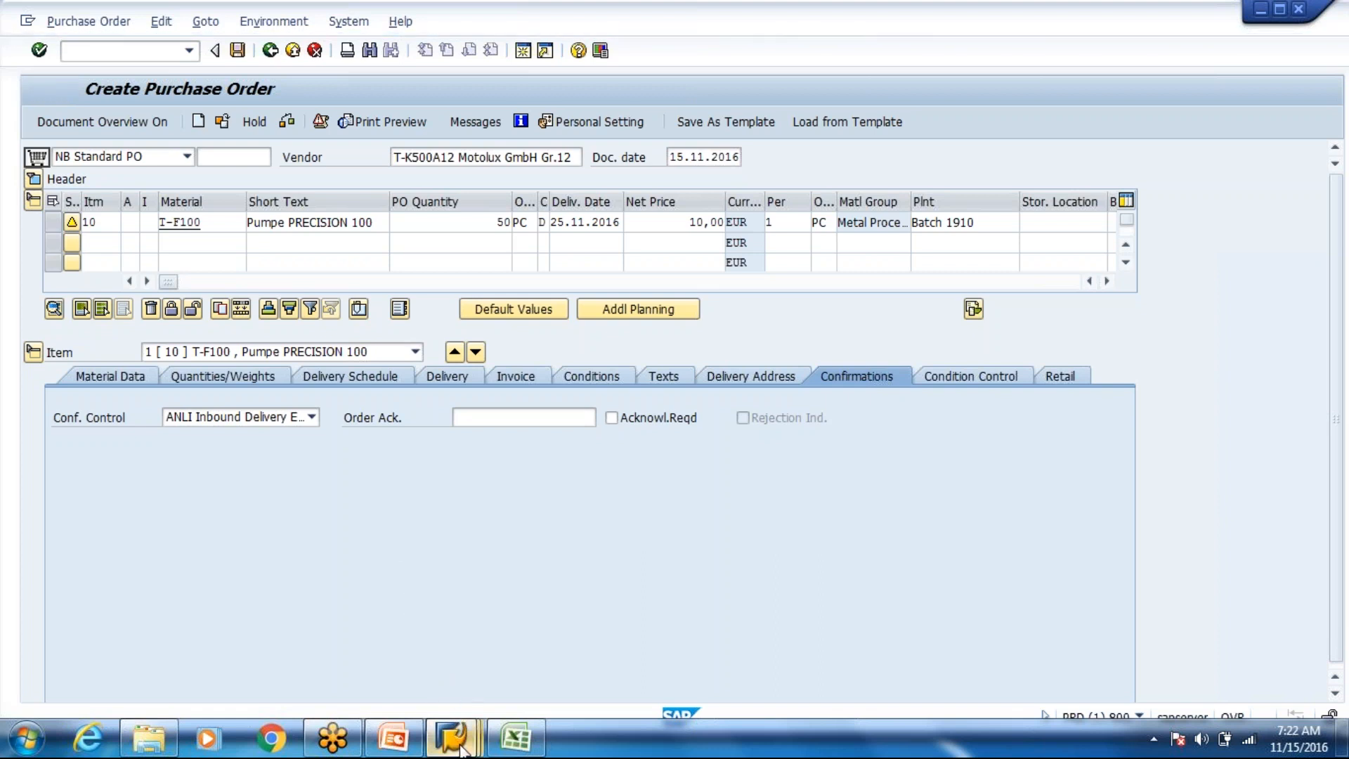
# - Display the newly saved standard purchase order and copy its document number
pyautogui.moveTo(461, 749)
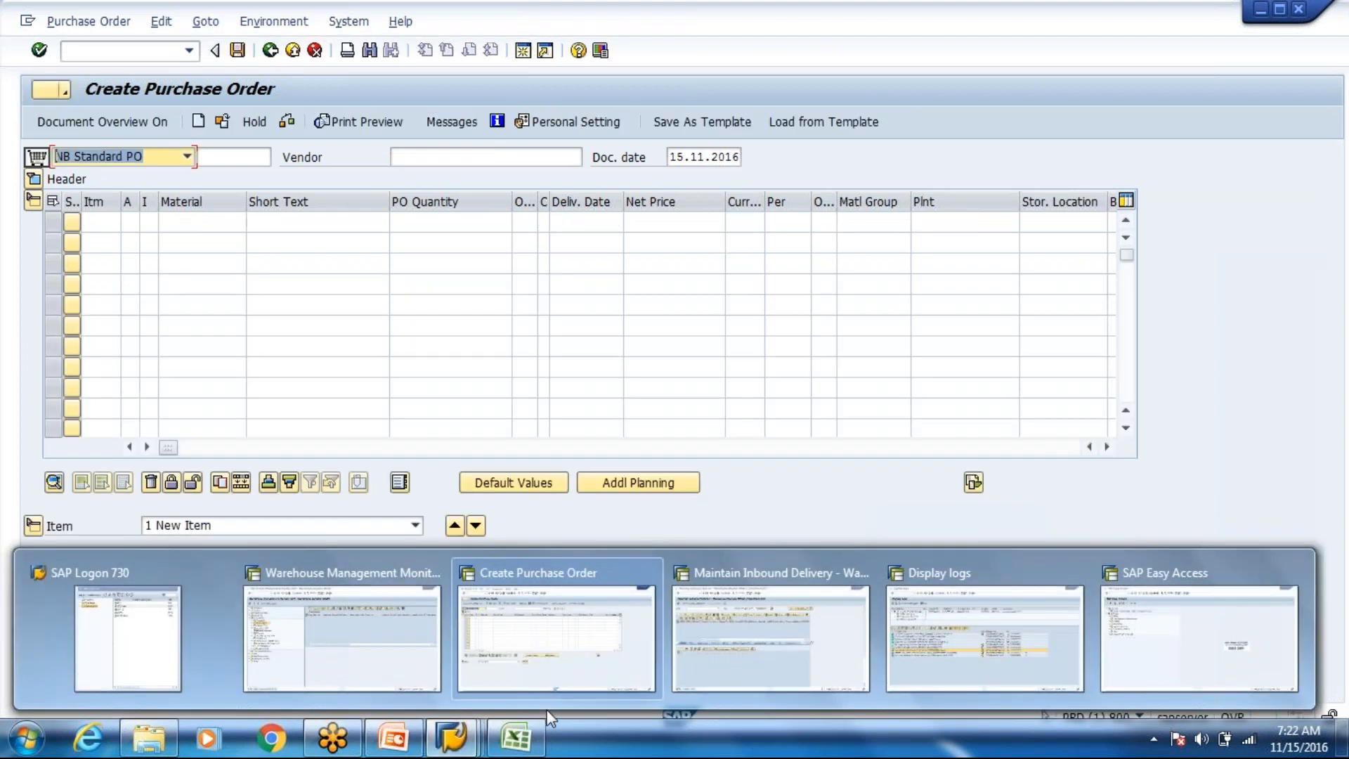
pyautogui.click(224, 124)
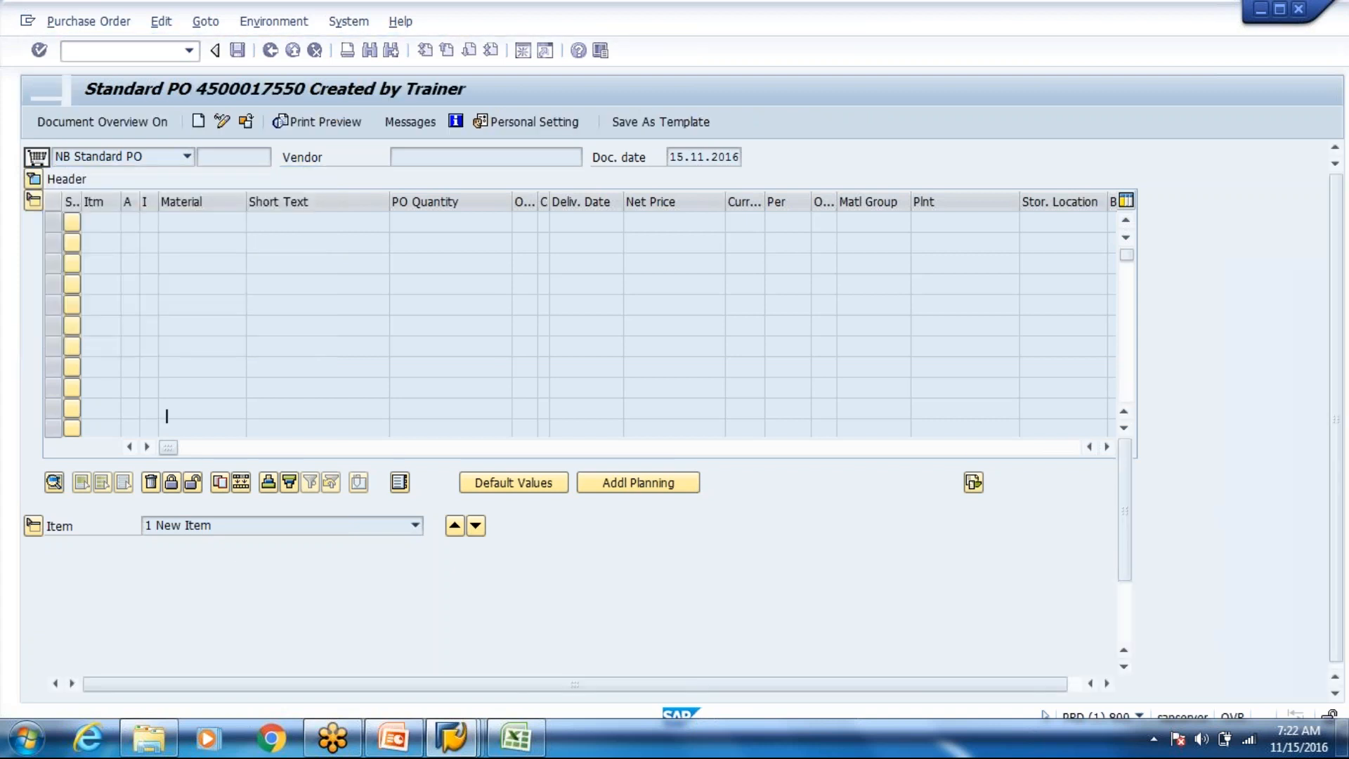
pyautogui.moveTo(199, 157); pyautogui.dragTo(270, 158)
pyautogui.hotkey('ctrl', 'c')
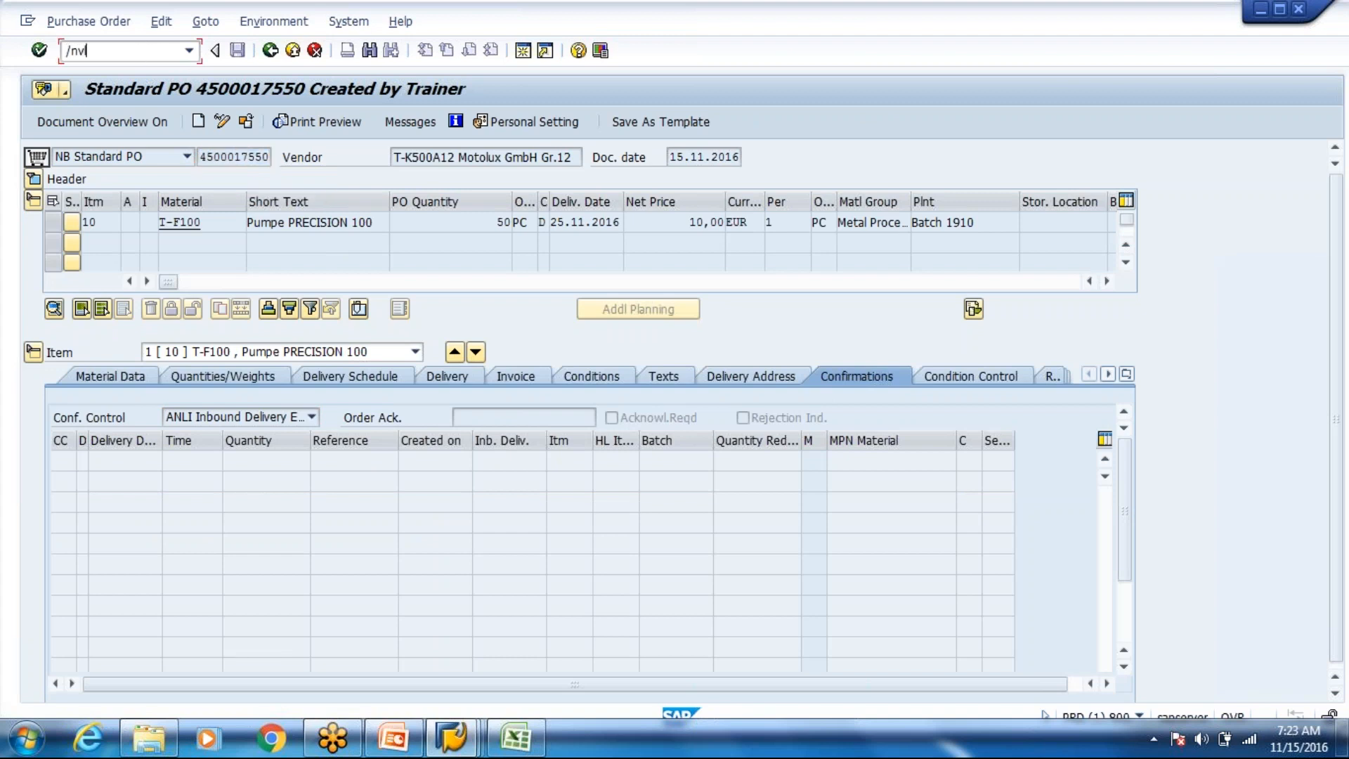
# - Start an inbound delivery in VL31N for vendor T-K500A12 with reference to the newly created purchase order
pyautogui.write('/nvl31n')
pyautogui.press('Return')
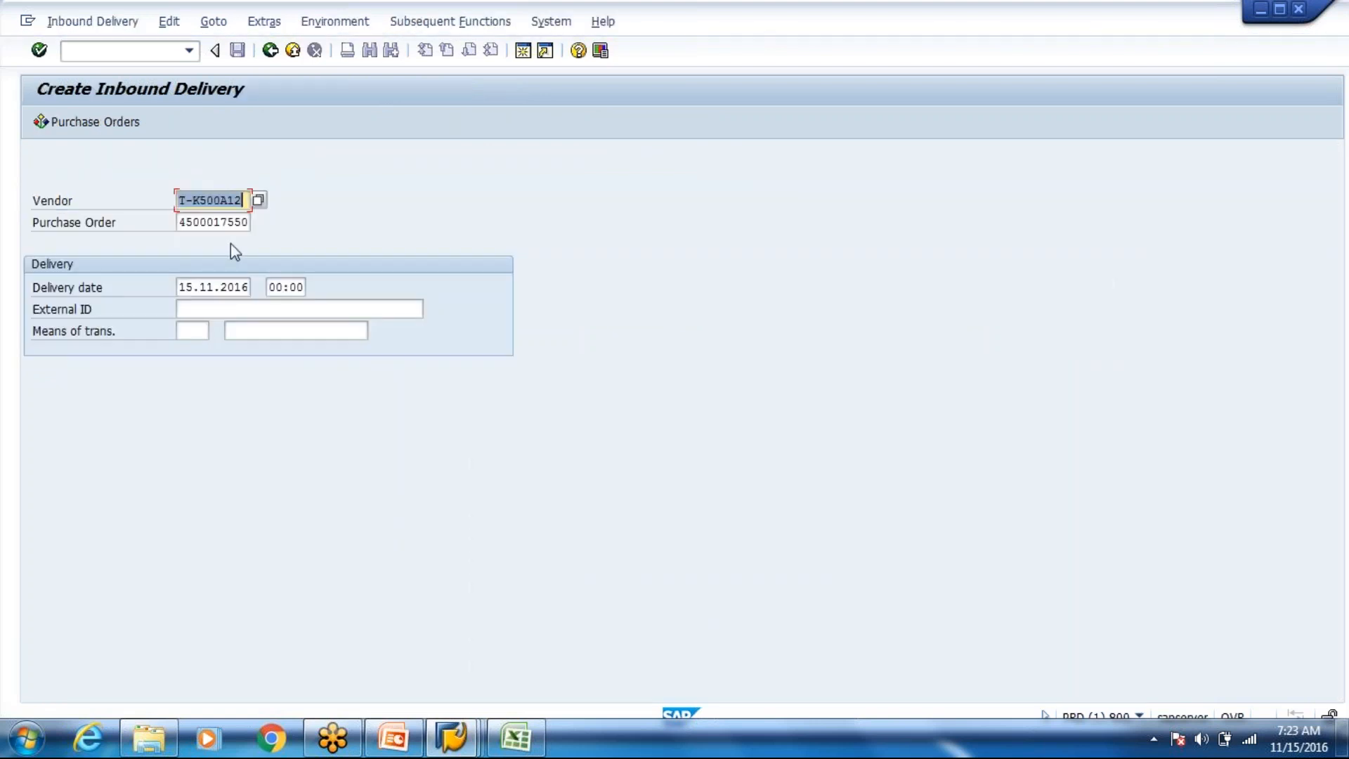
pyautogui.press('Tab')
pyautogui.press('End')
pyautogui.press('Return')
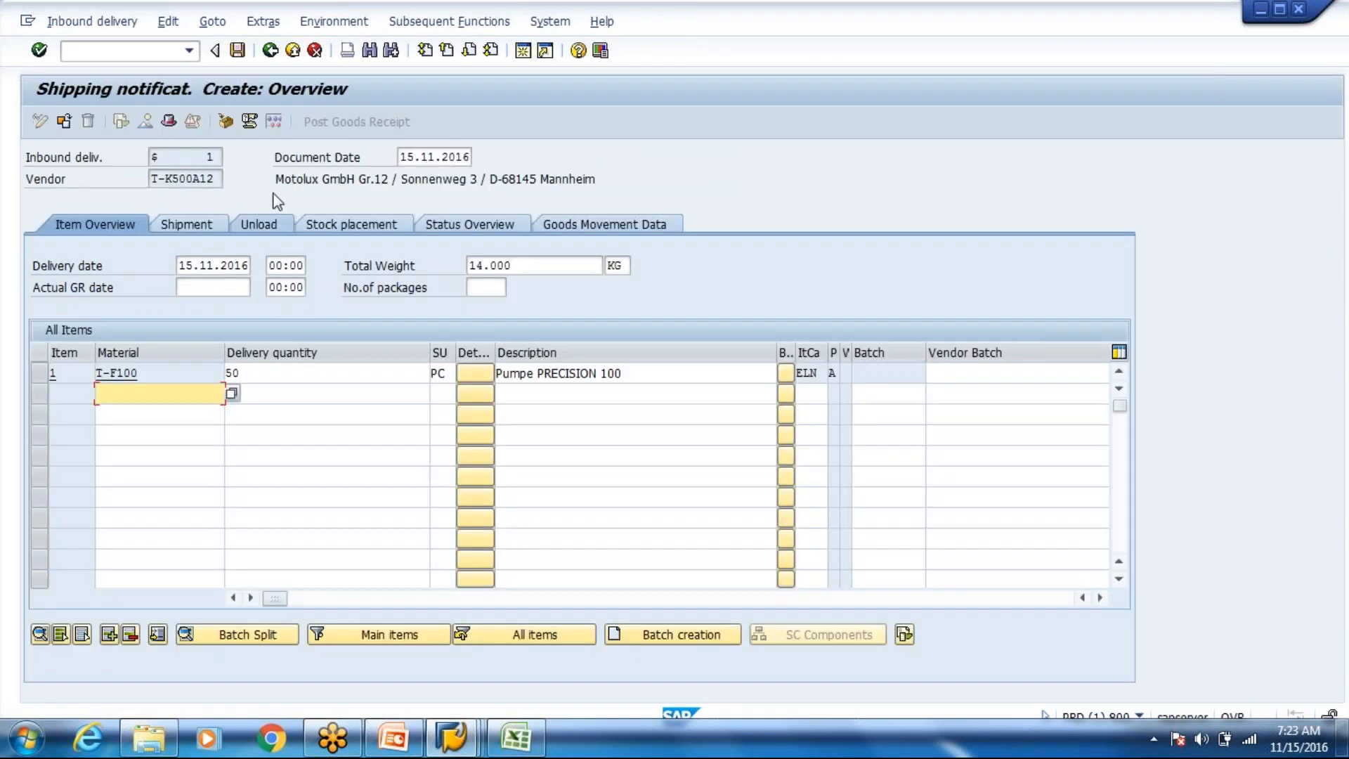
# - Set storage location 1000 for the T-F100 item in the inbound delivery's stock placement data
pyautogui.click(367, 226)
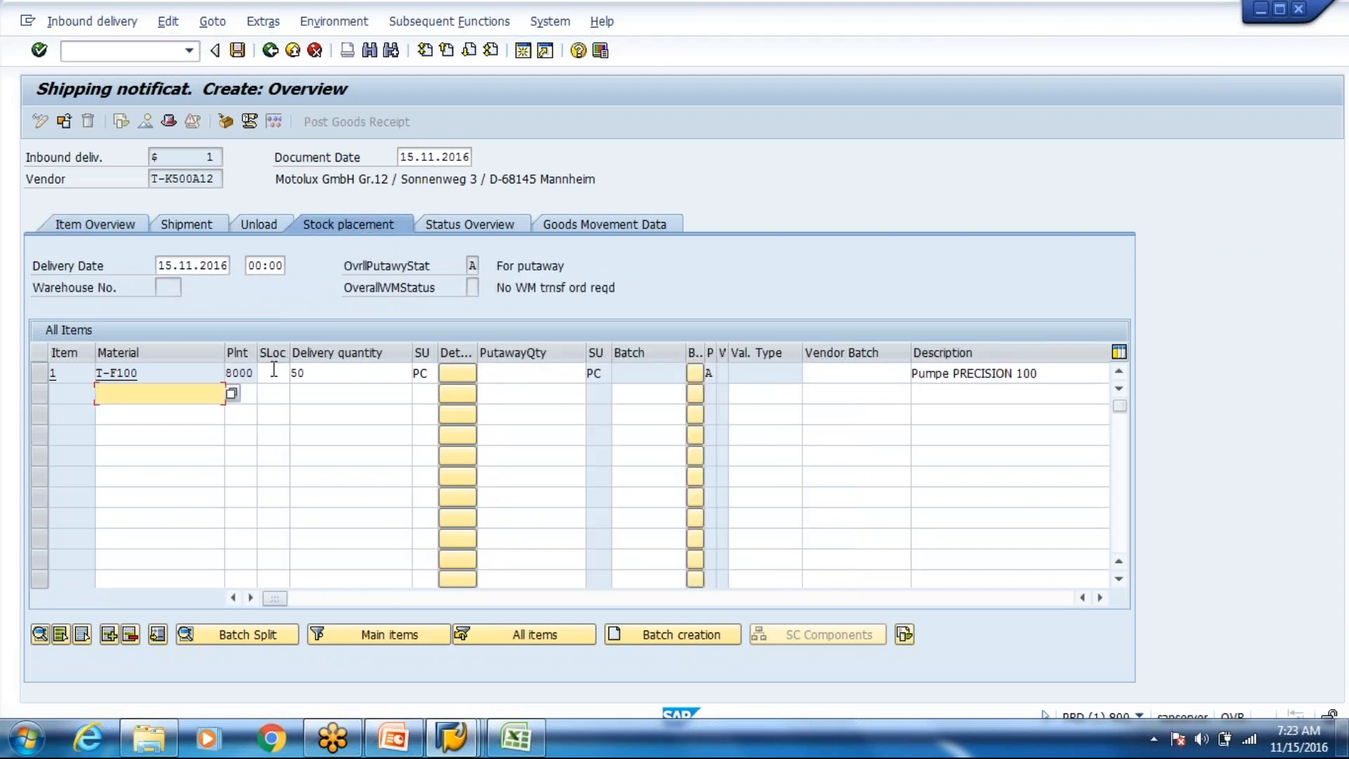
pyautogui.click(274, 372)
pyautogui.write('1000')
pyautogui.press('Return')
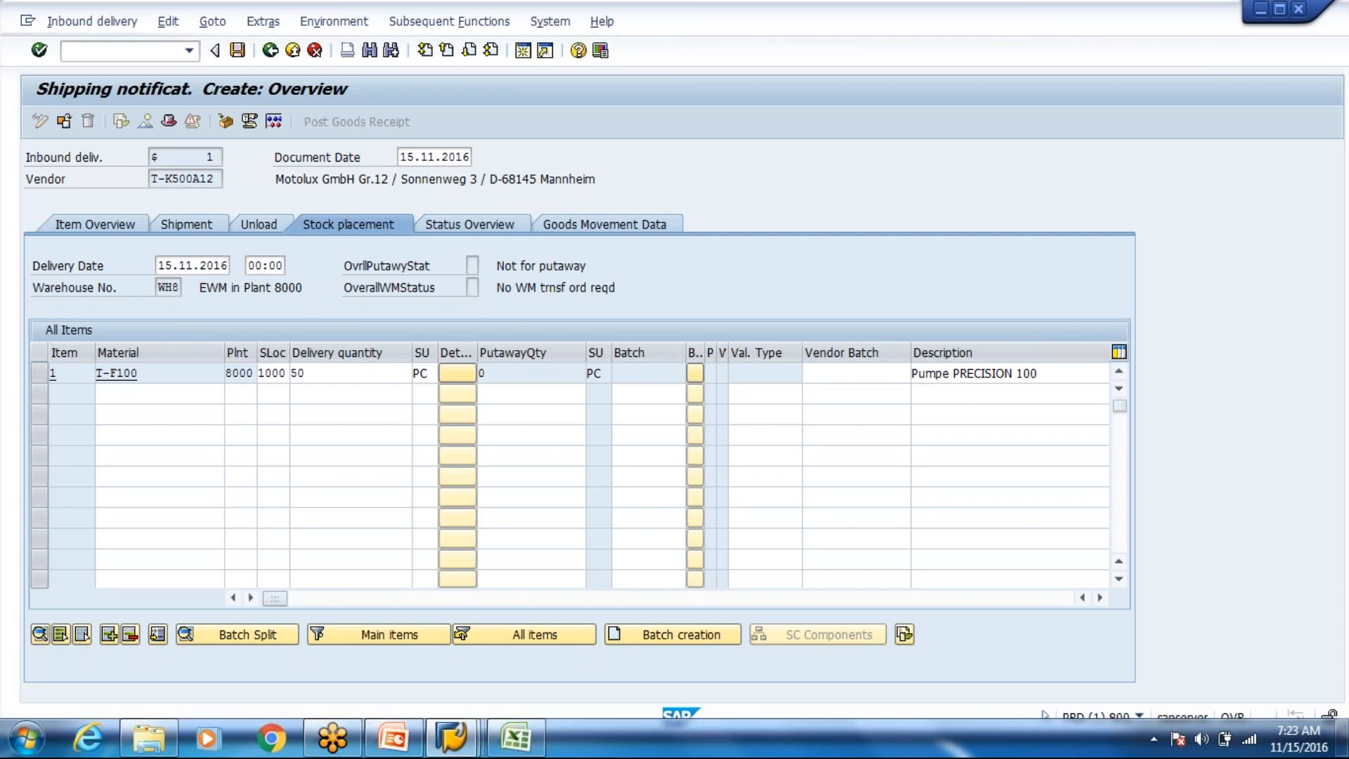
# - Examine the Pump Storage area, storage types 8004 / 8006, in the Data For Demo workbook's Warehouse Layout sheet
pyautogui.click(415, 752)
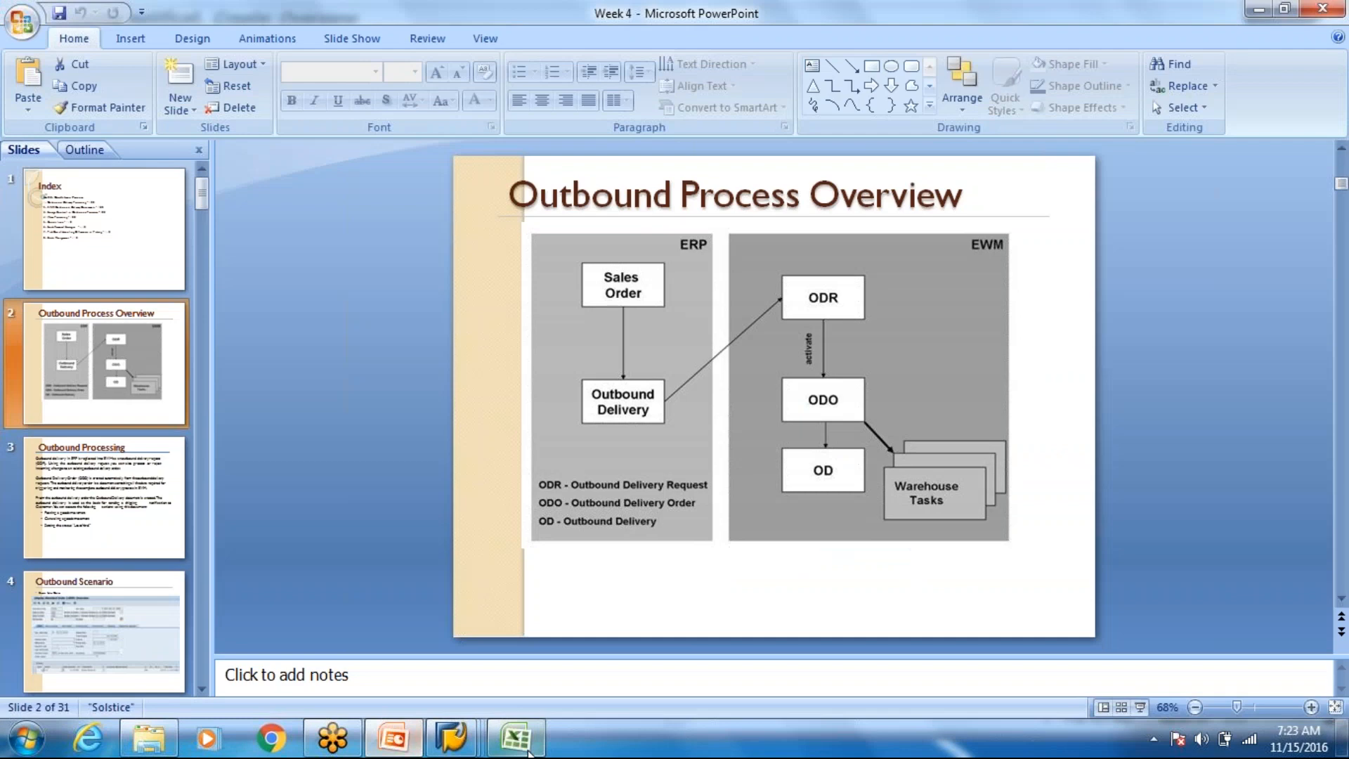
pyautogui.click(517, 738)
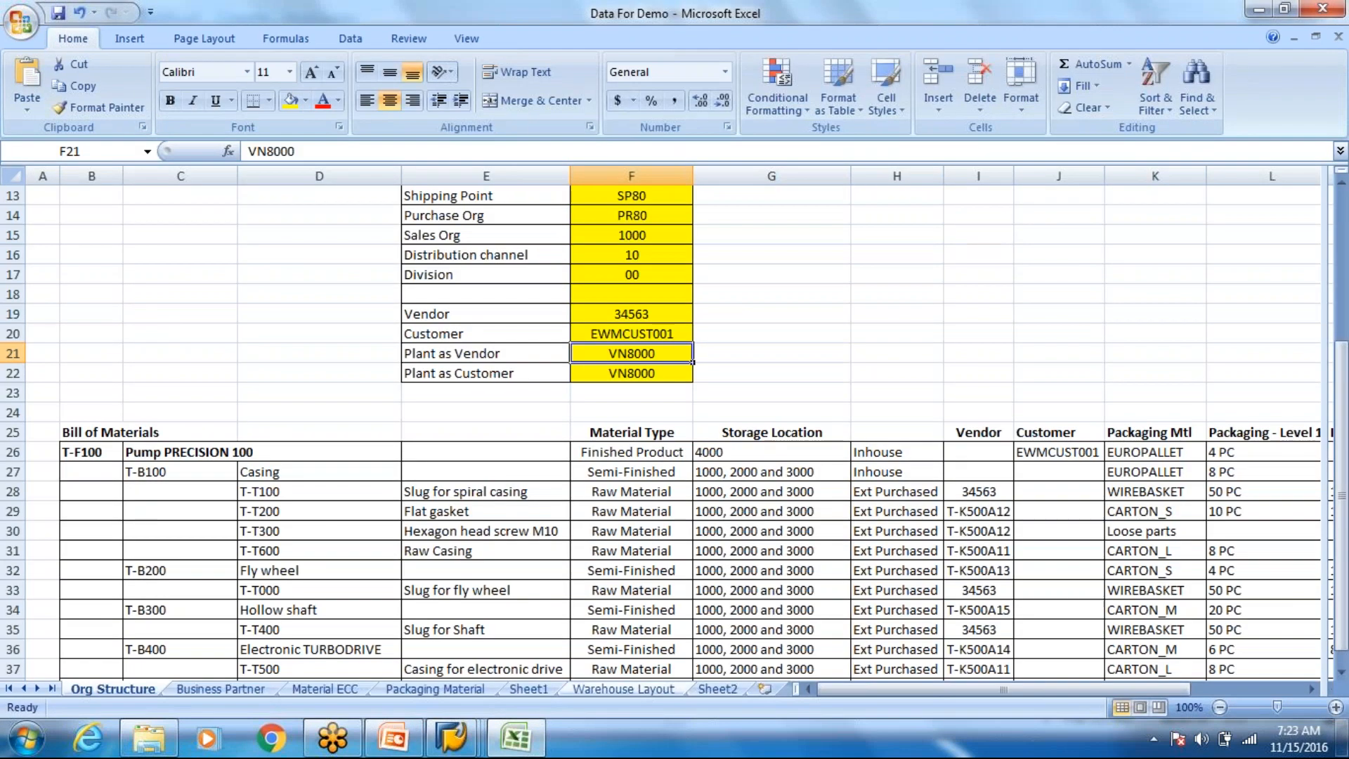
pyautogui.click(624, 689)
pyautogui.click(925, 493)
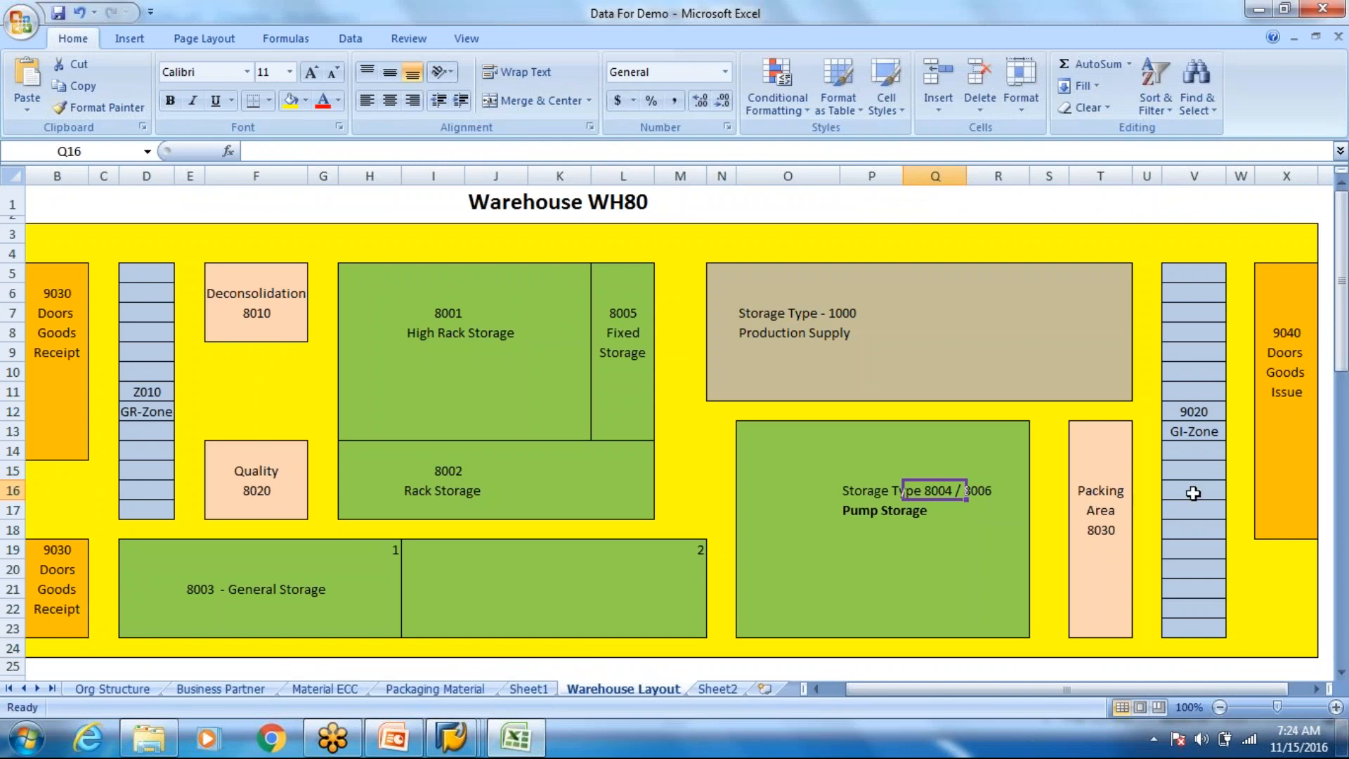
pyautogui.hotkey('alt', 'Tab')
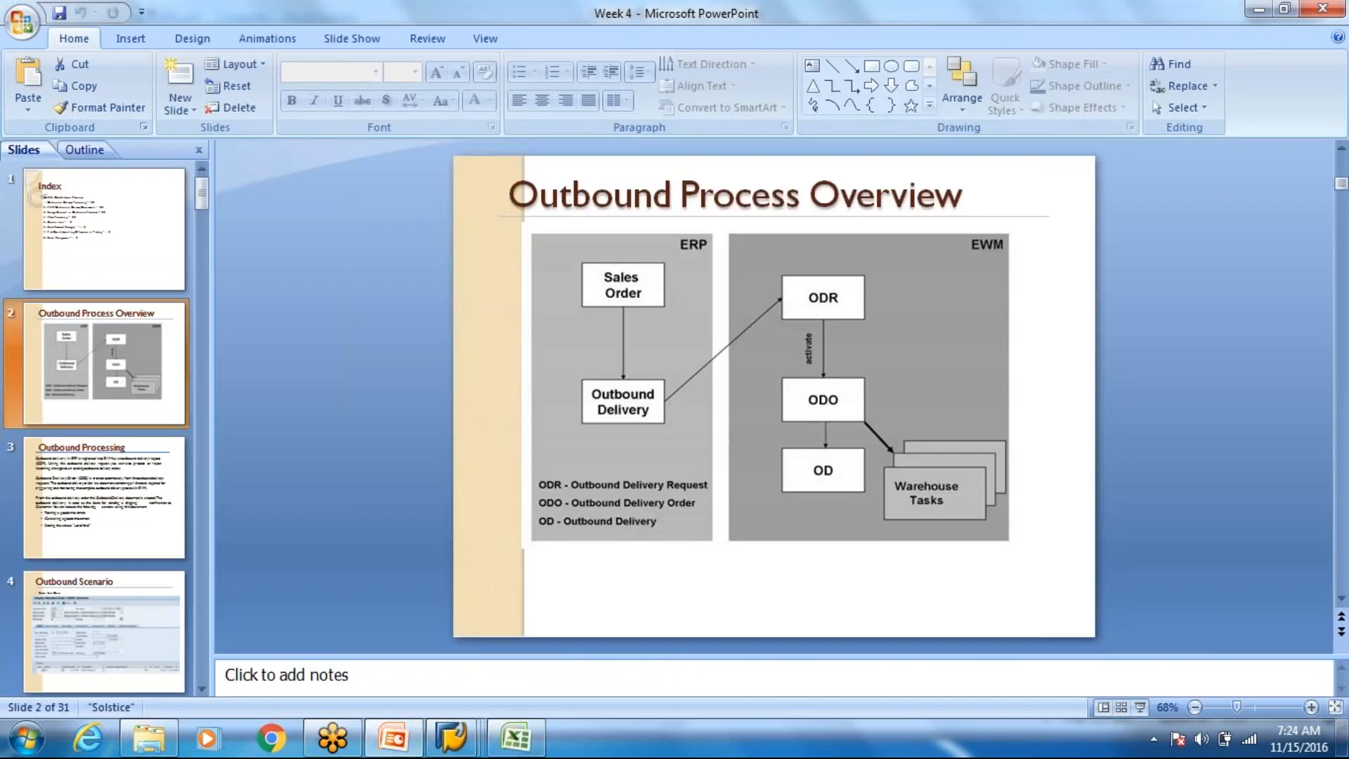
pyautogui.hotkey('alt', 'Tab')
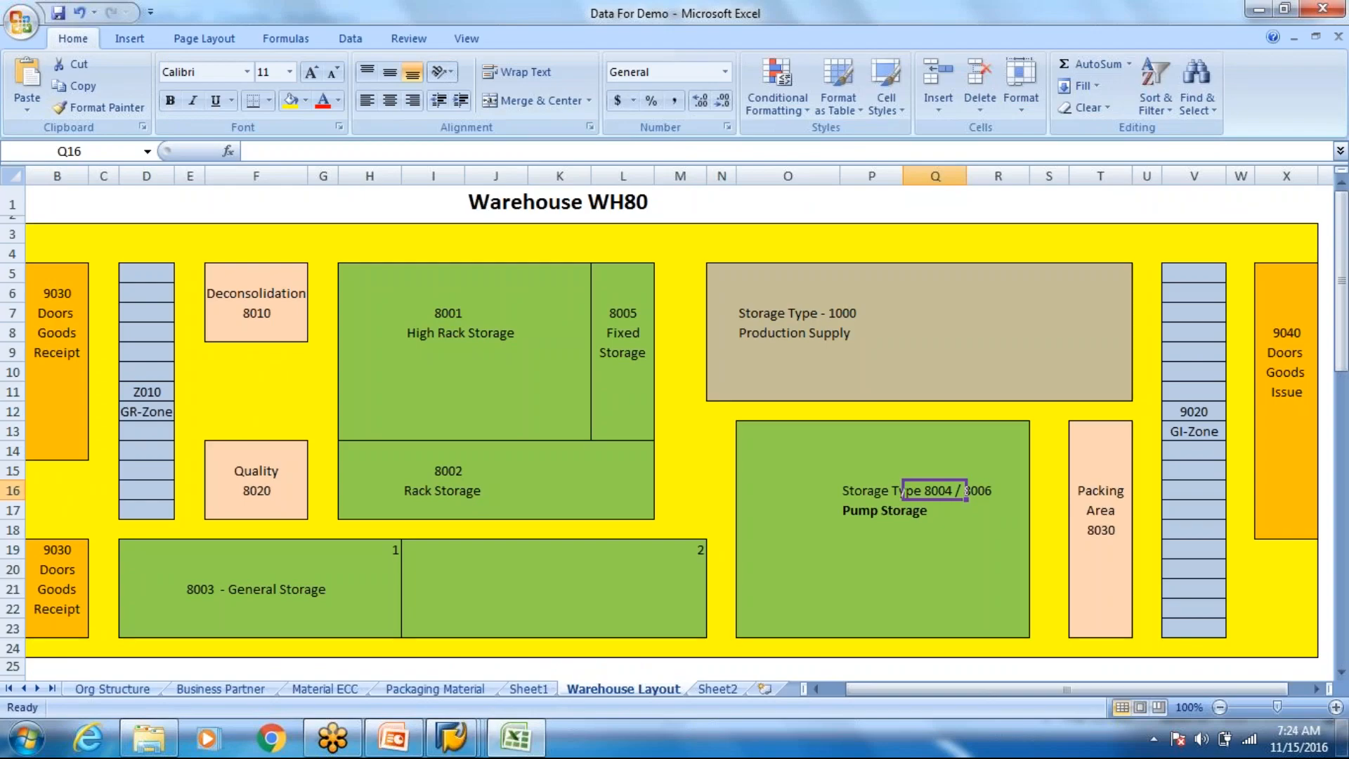
# - Return to SAP, save the inbound delivery, and copy its number from the Display Inbound Delivery screen
pyautogui.hotkey('alt', 'Tab')
pyautogui.hotkey('ctrl', 's')
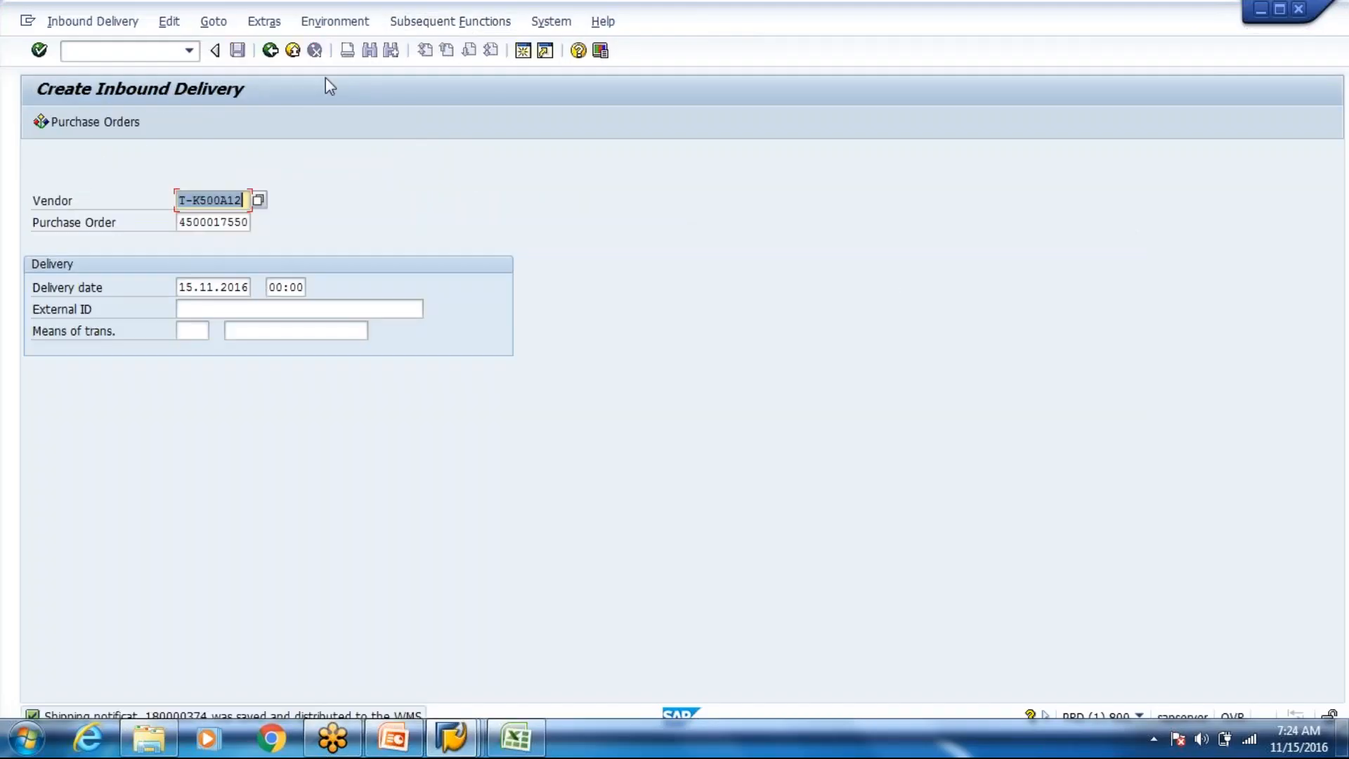
pyautogui.click(112, 24)
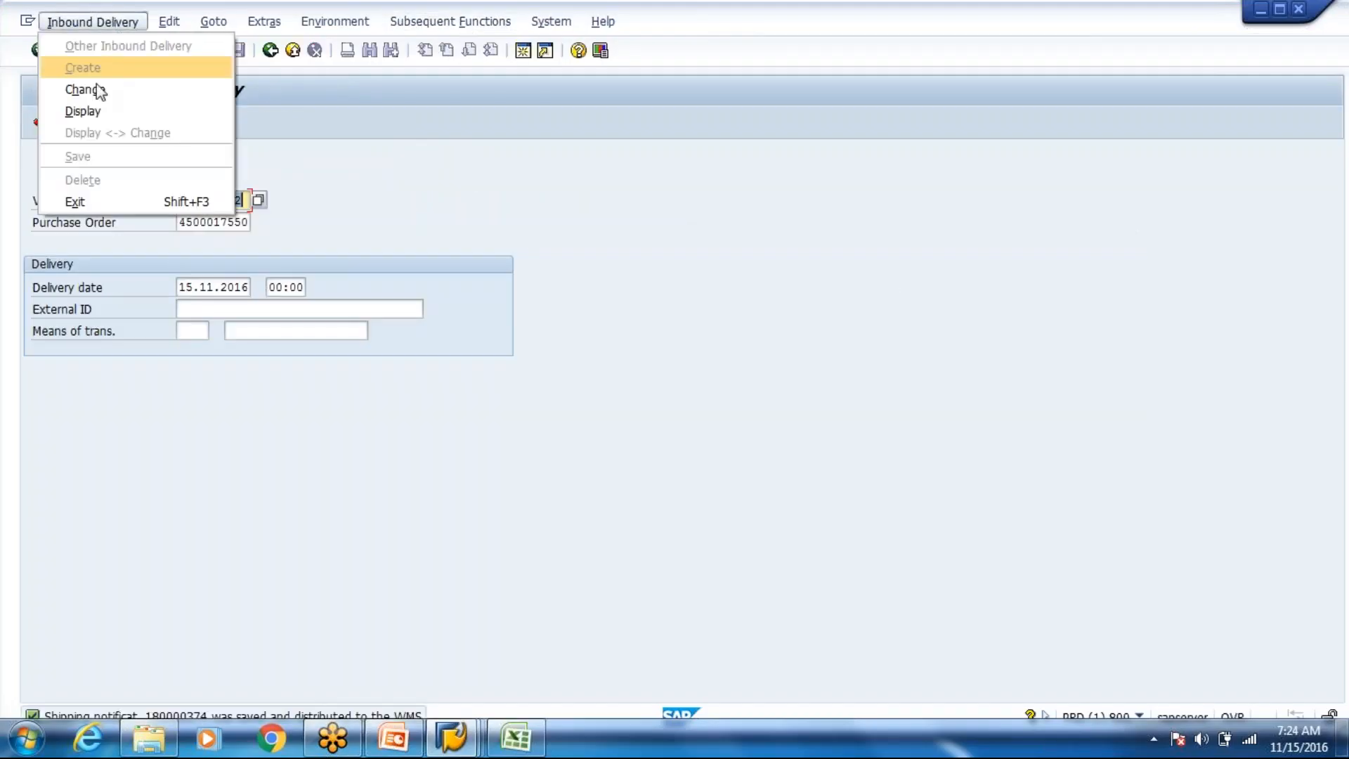
pyautogui.click(84, 112)
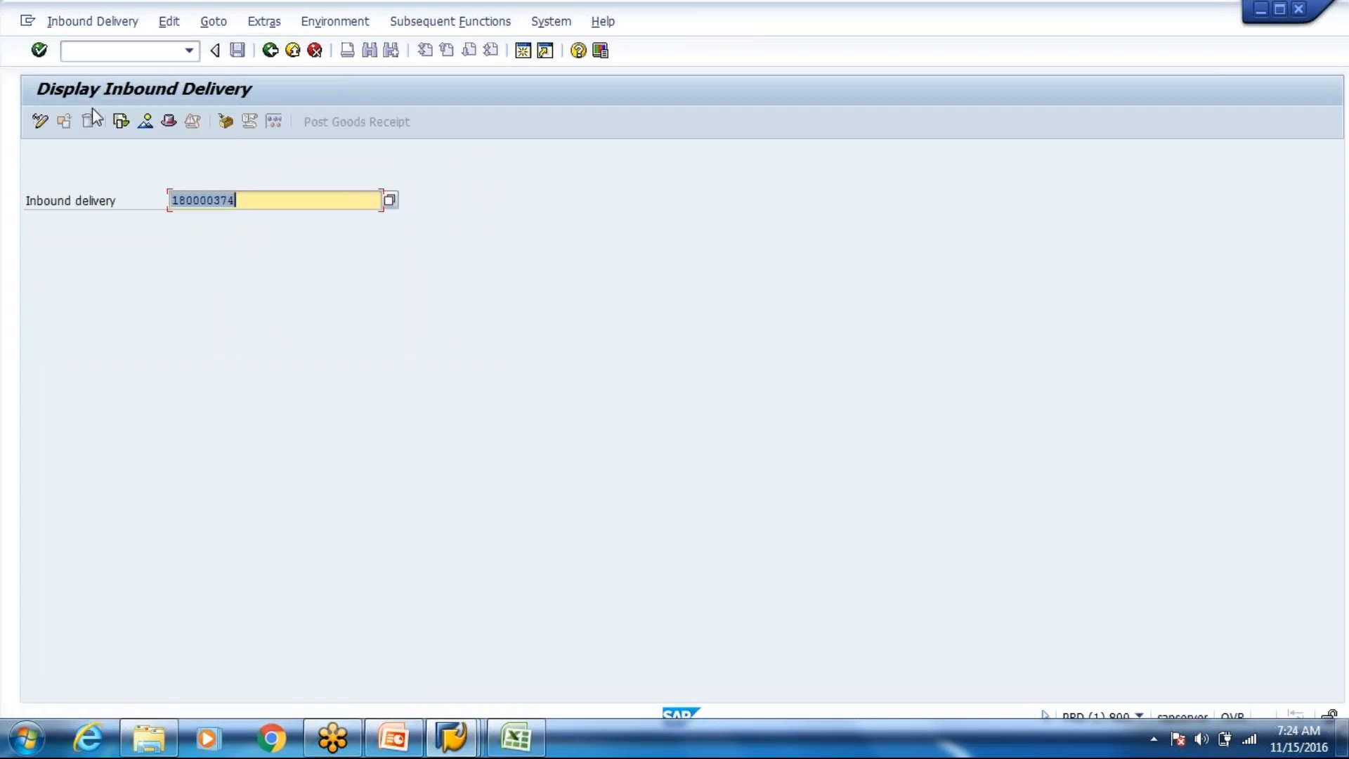
pyautogui.hotkey('ctrl', 'c')
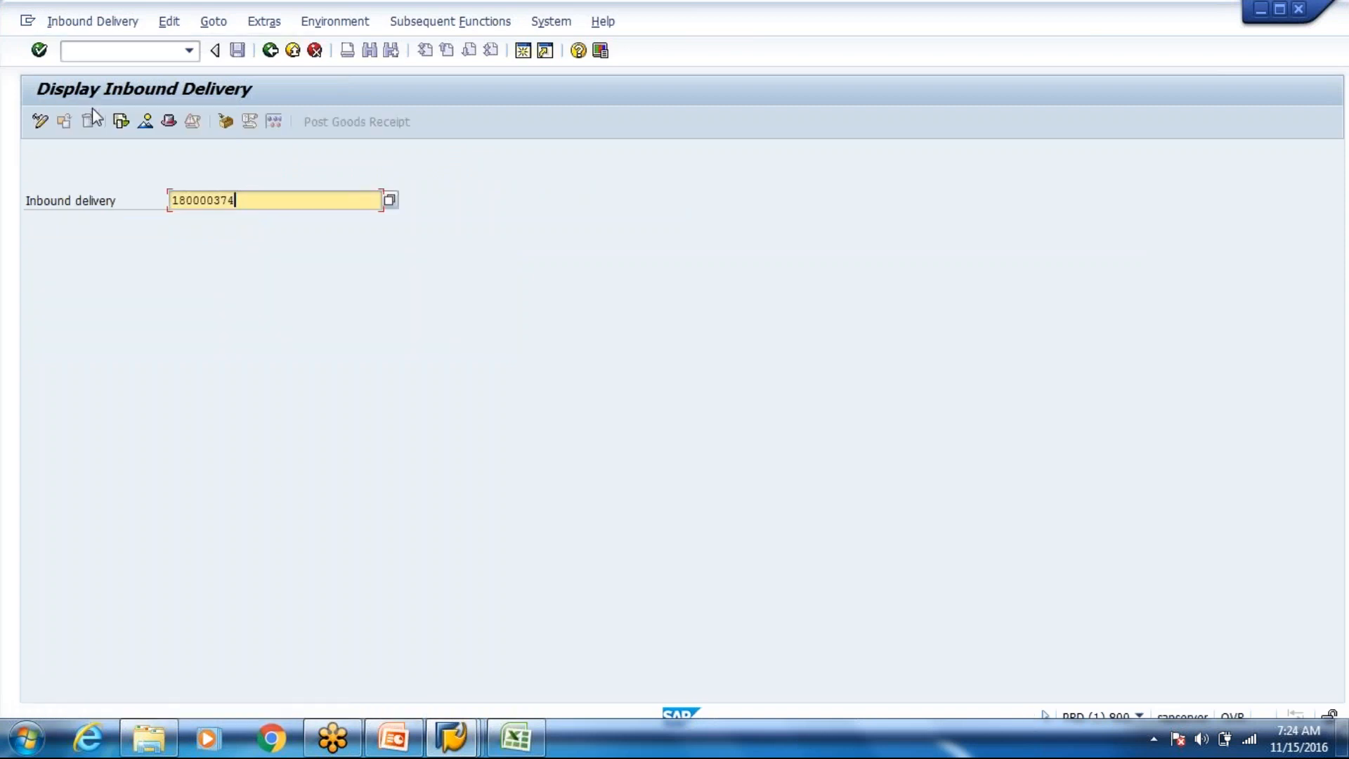
# - Find the delivery in WH80's Maintain Inbound Delivery session by its copied ERP number and open it for packing
pyautogui.click(467, 731)
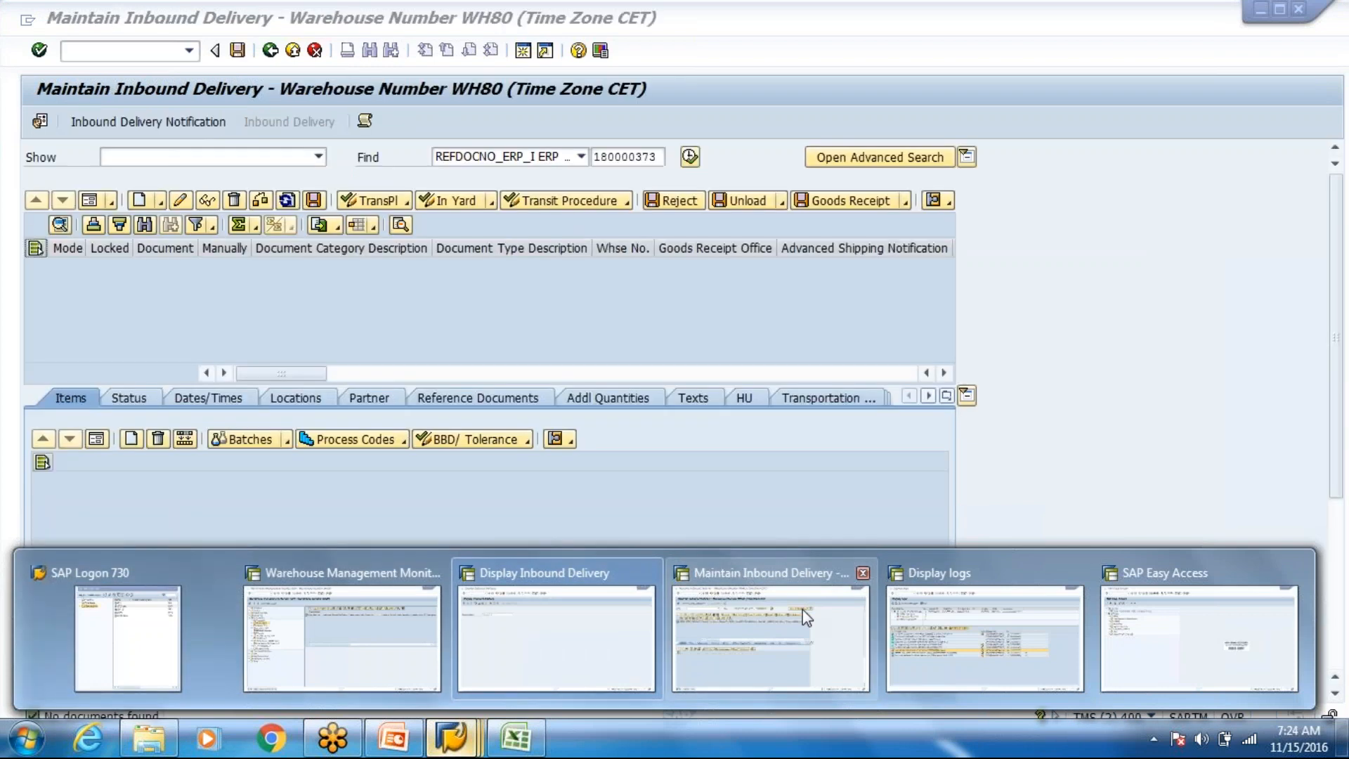
pyautogui.click(803, 609)
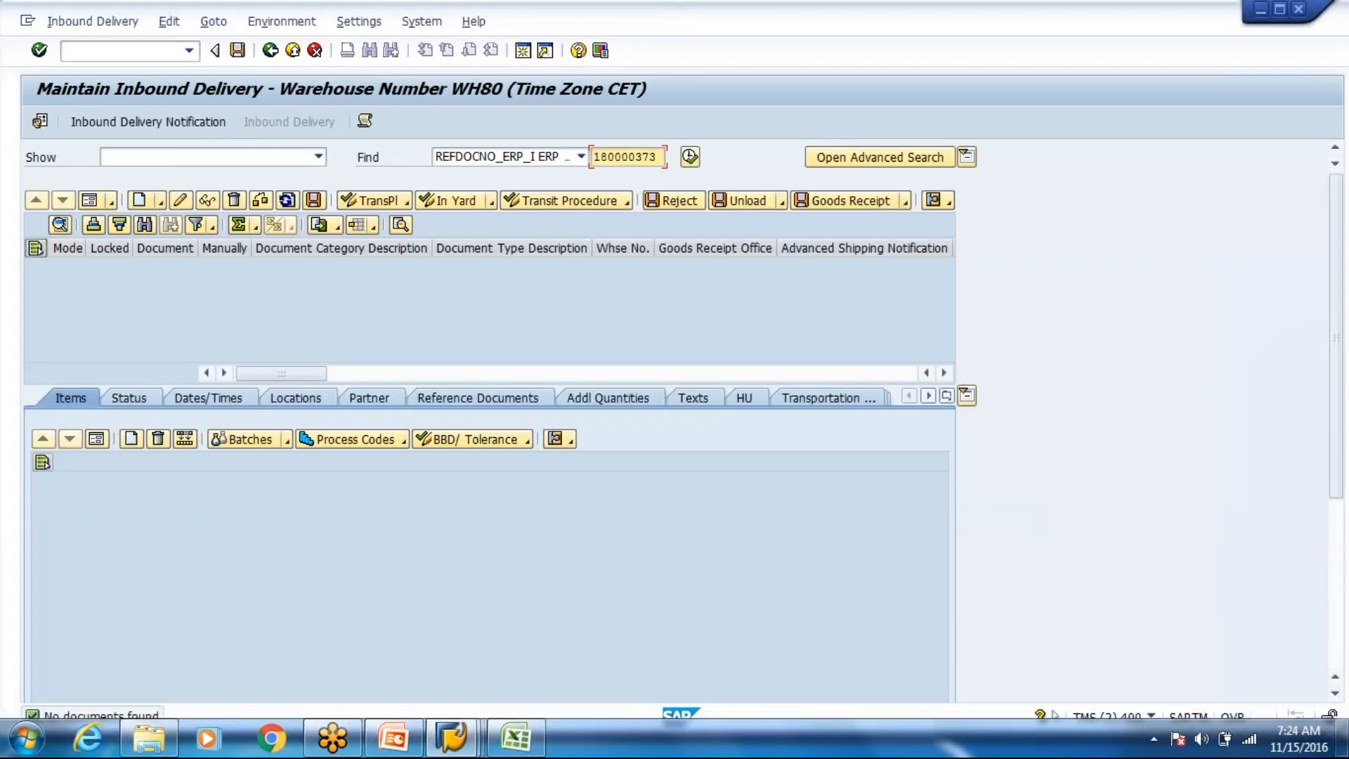
pyautogui.click(688, 157)
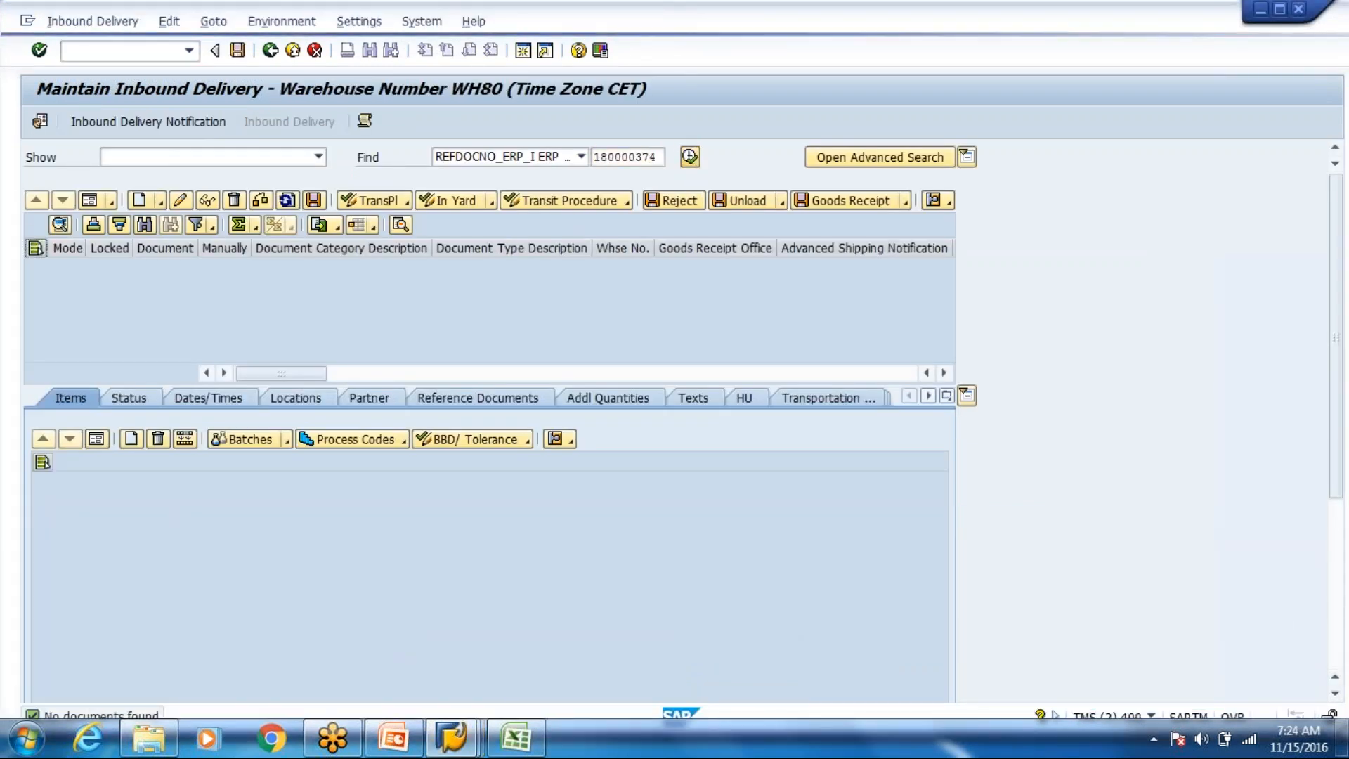
pyautogui.click(752, 398)
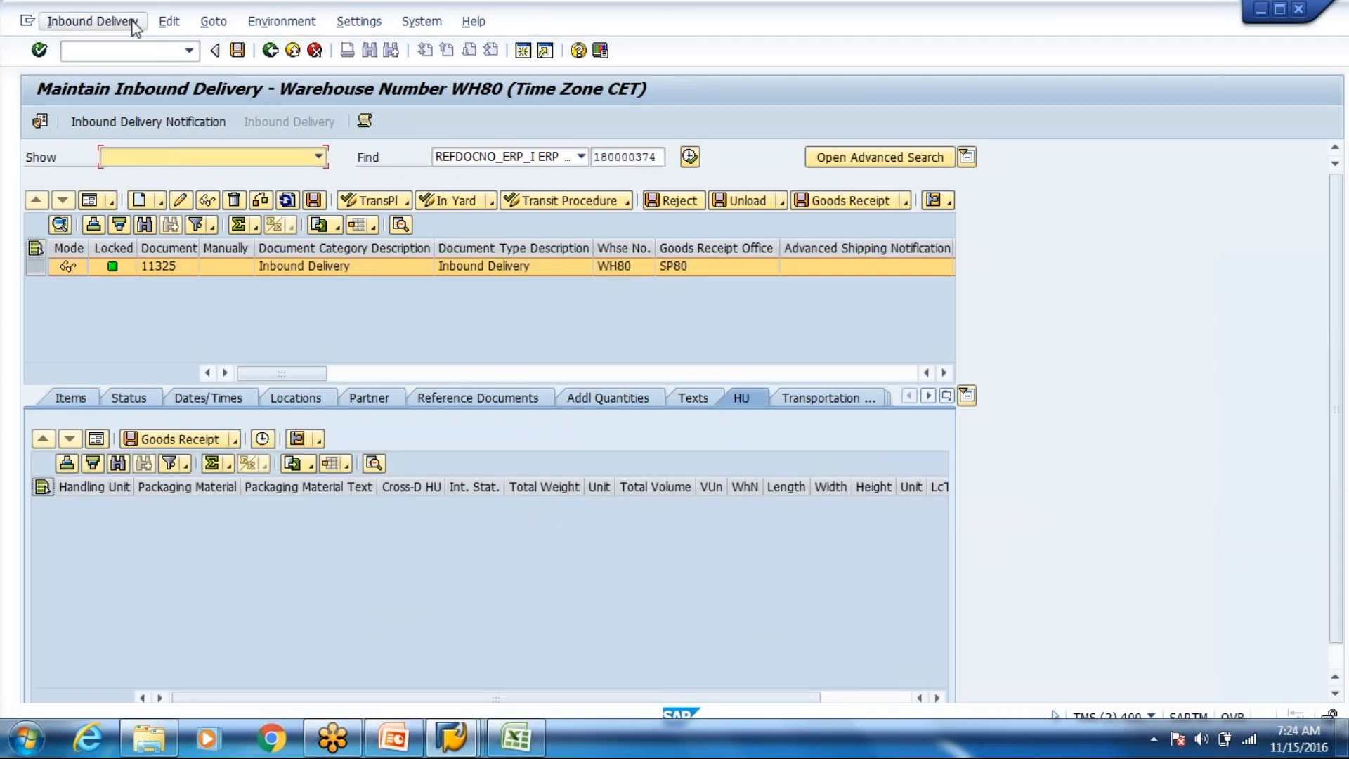
pyautogui.click(92, 21)
pyautogui.moveTo(134, 69)
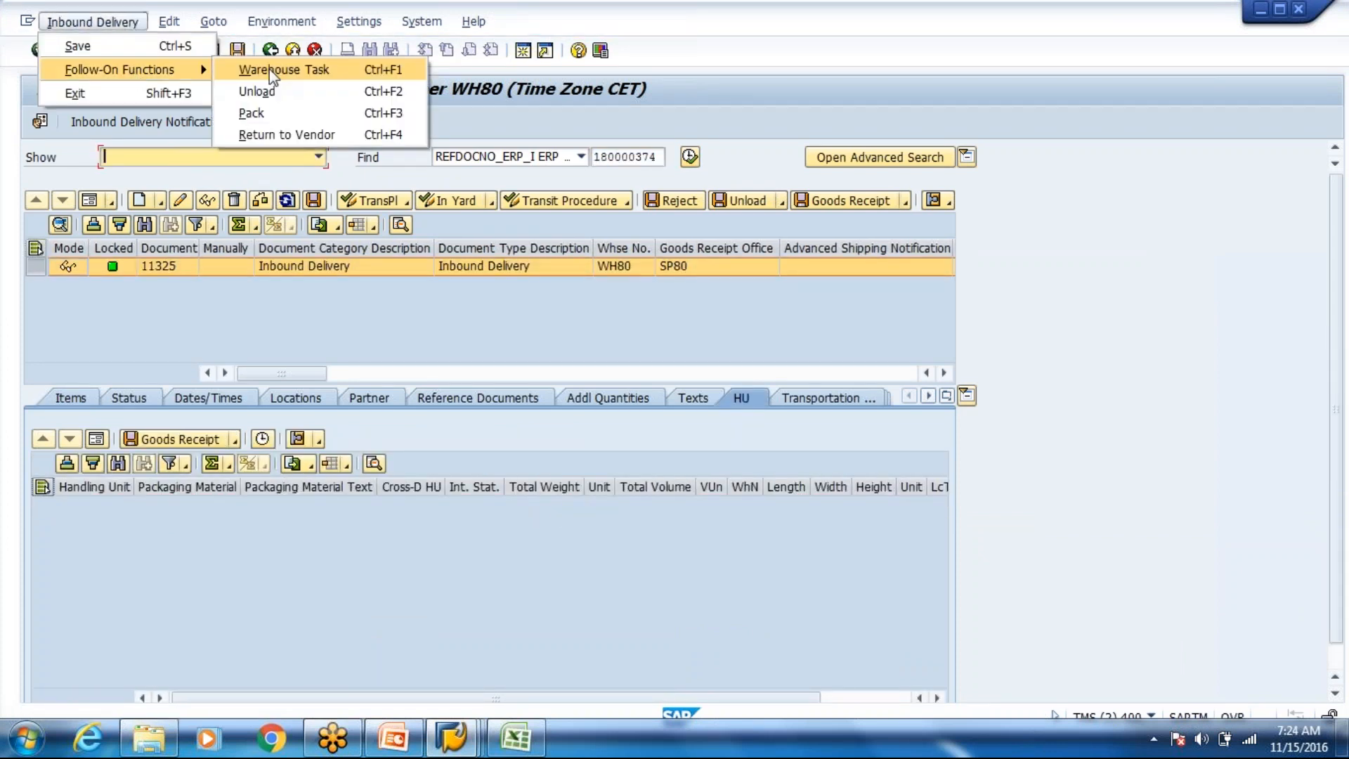
pyautogui.click(252, 112)
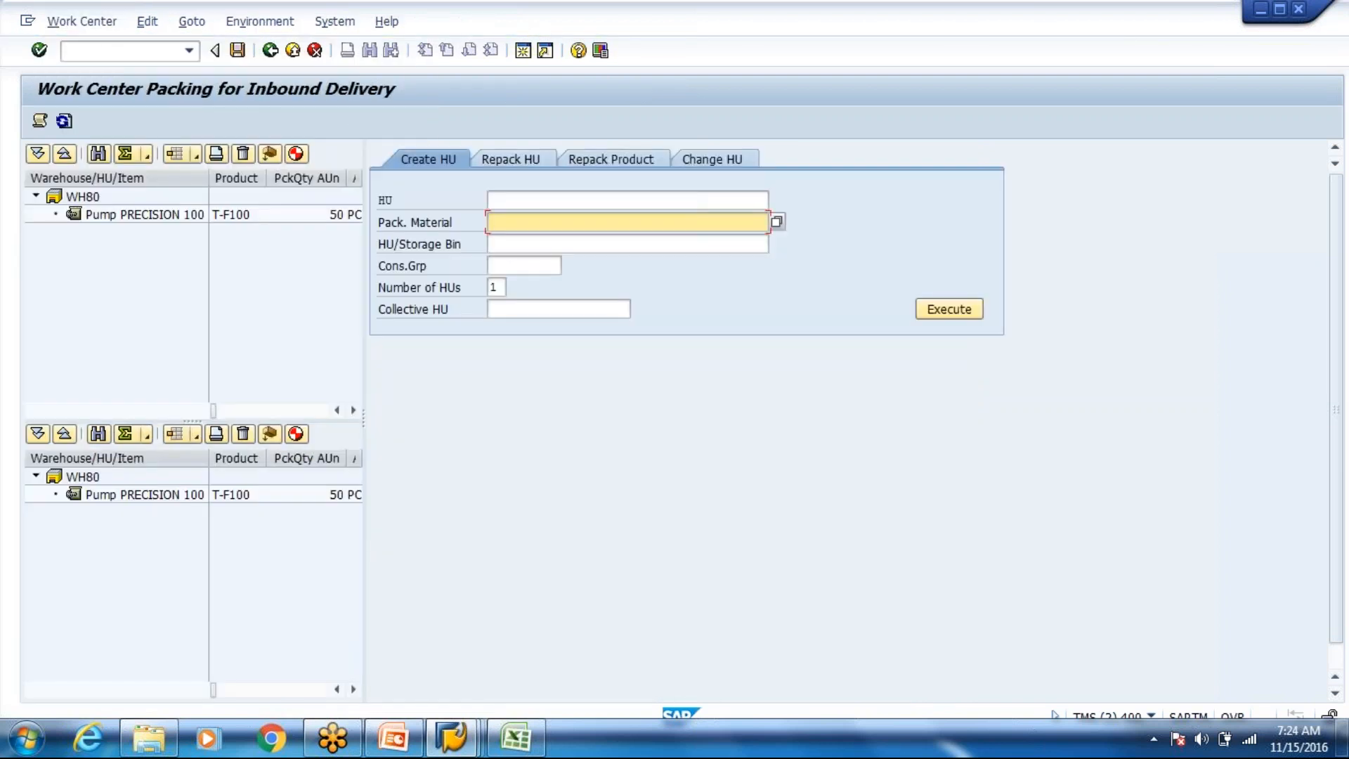
# - Create a handling unit with packaging material EUROPALLET and pack the T-F100 pump item into it
pyautogui.press('space')
pyautogui.press('Down')
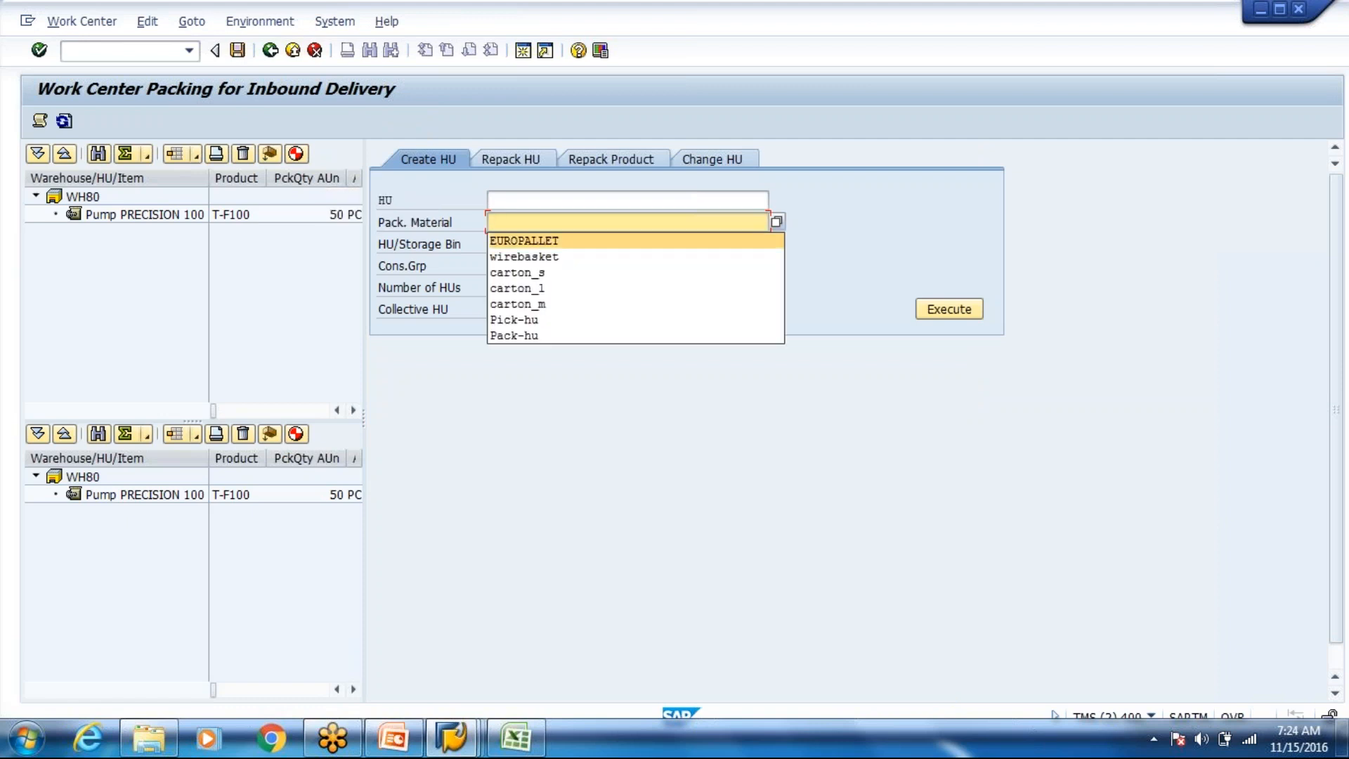
pyautogui.press('Return')
pyautogui.press('Tab')
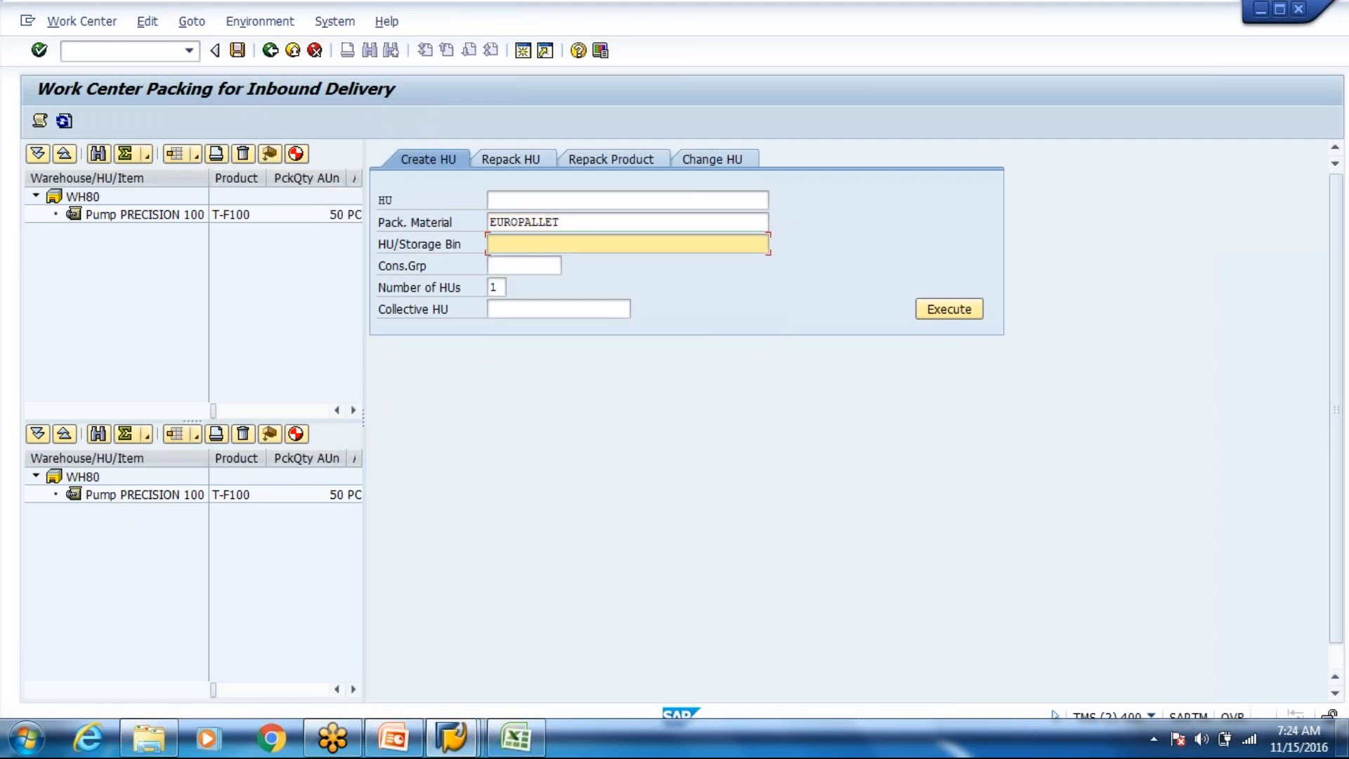
pyautogui.click(947, 318)
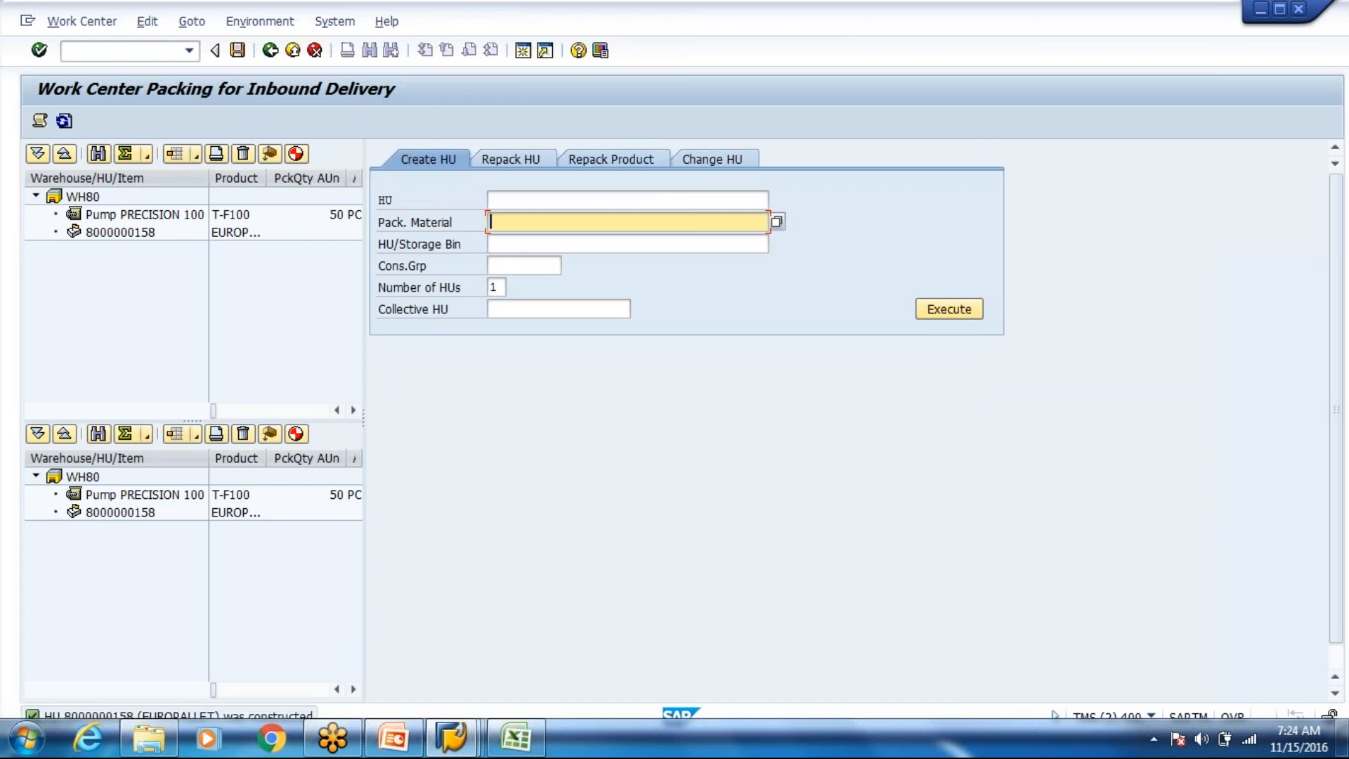
pyautogui.click(136, 216)
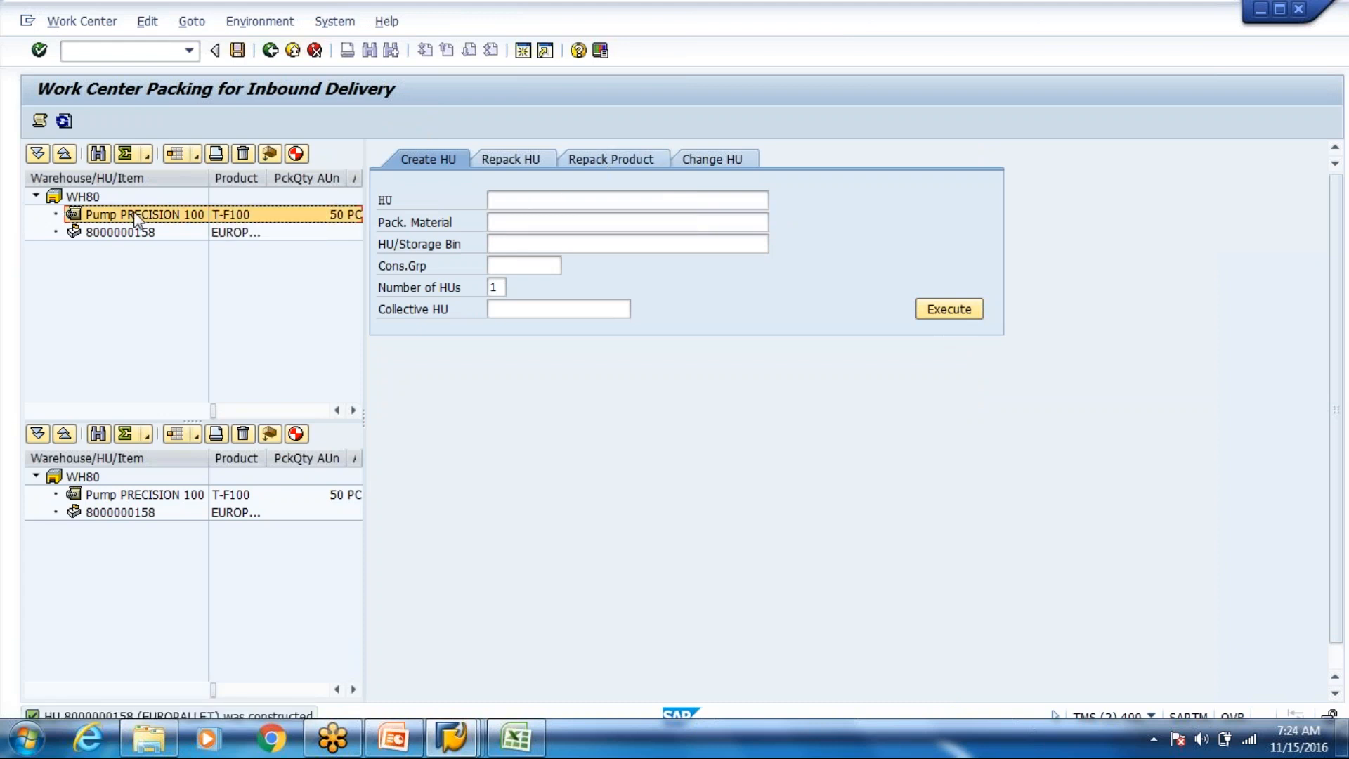
pyautogui.moveTo(136, 217); pyautogui.dragTo(121, 235)
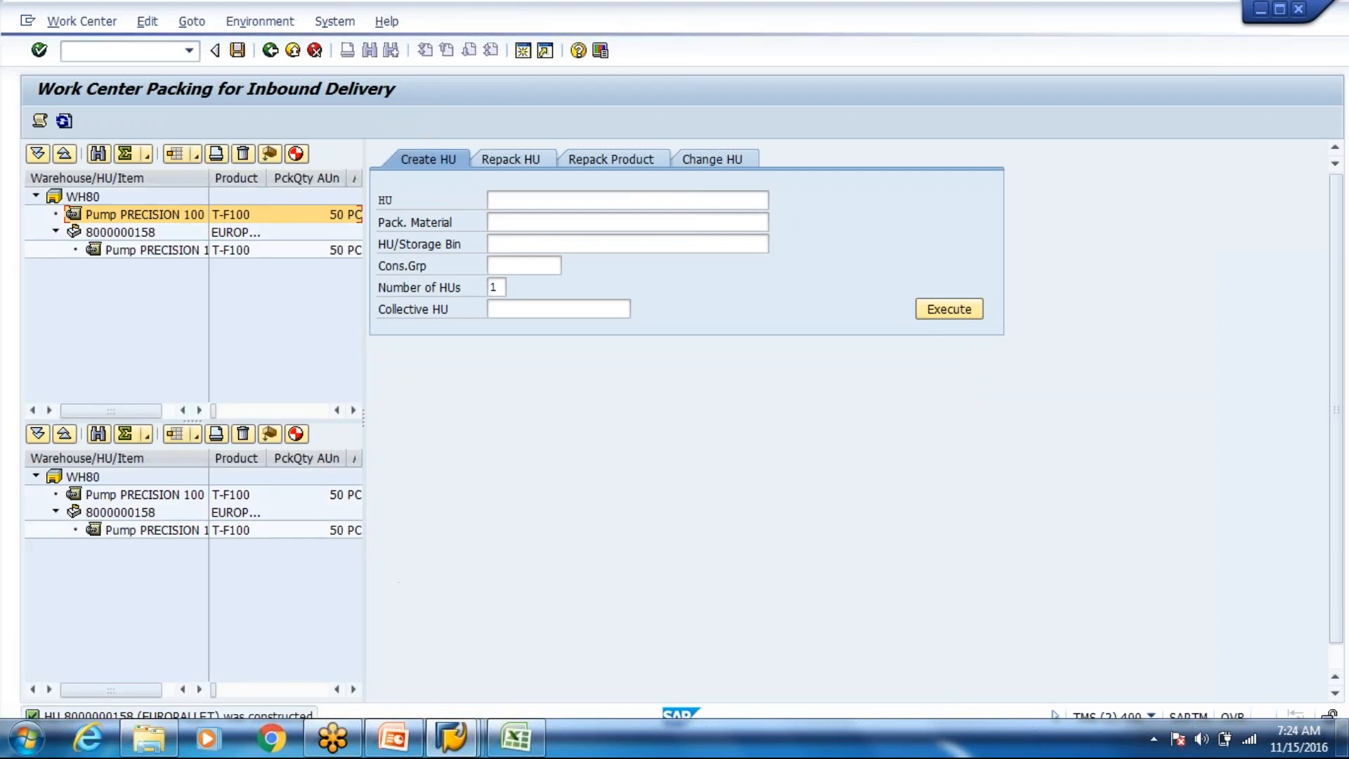
# - Check the packaging quantity per EUROPALLET for T-F100 in the workbook's Org Structure sheet, and return to the packing work center
pyautogui.click(523, 744)
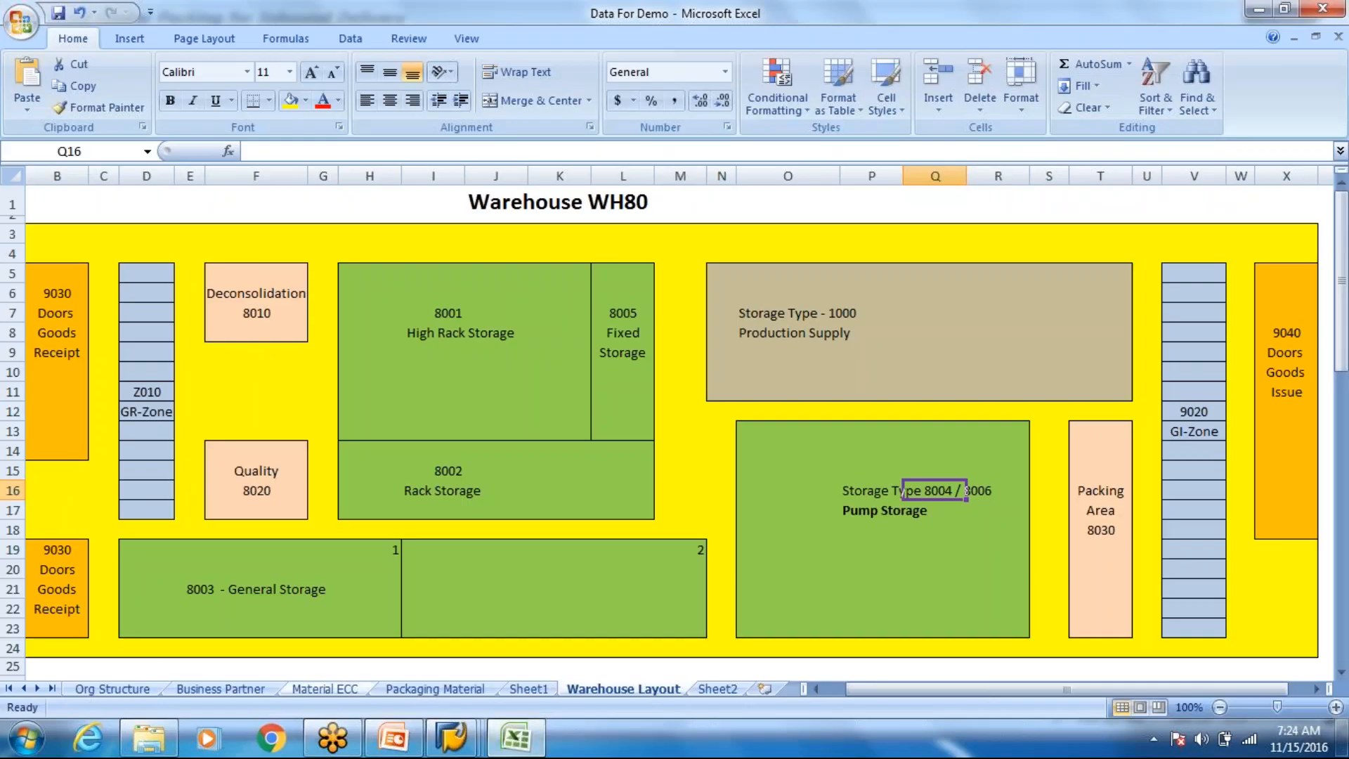
pyautogui.click(127, 690)
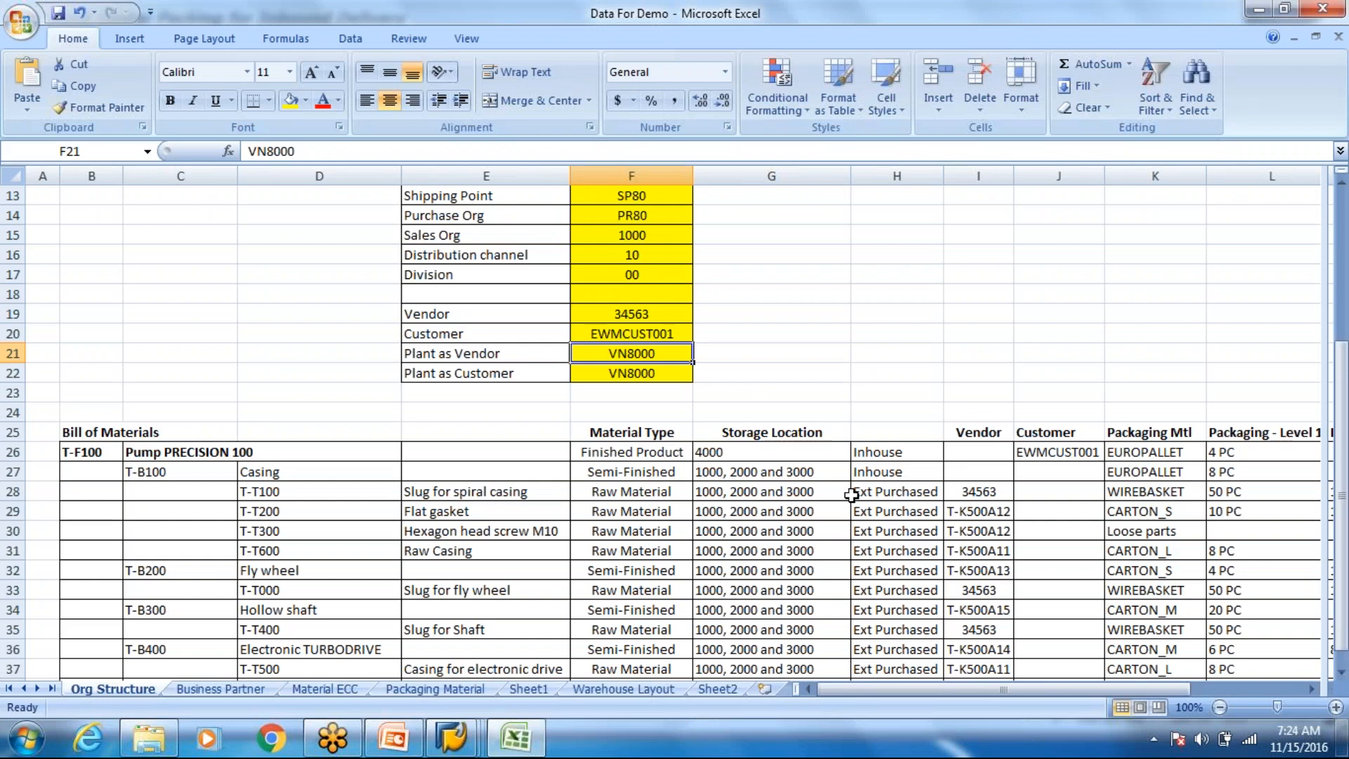
pyautogui.hotkey('alt', 'Tab')
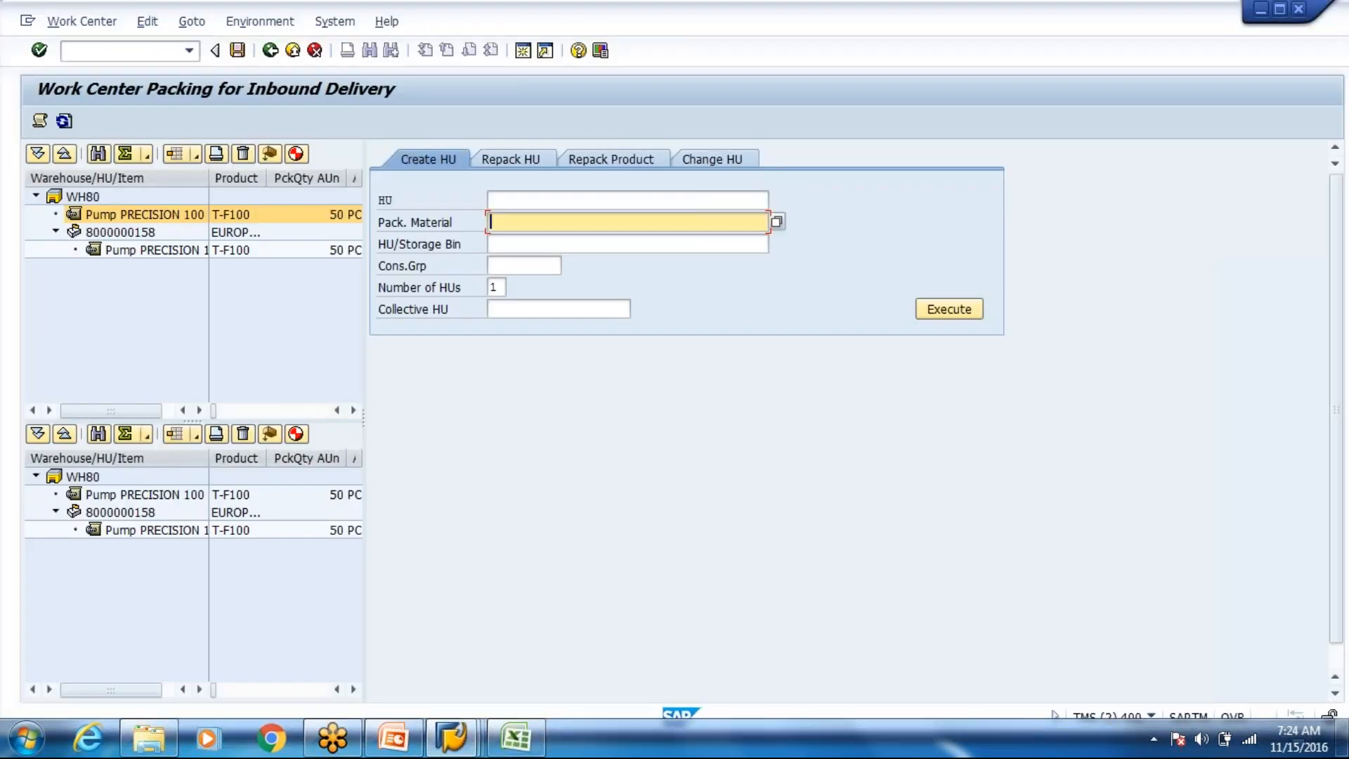
# - Display the T-F100 item packed in the first handling unit and create a second EUROPALLET handling unit
pyautogui.click(125, 251)
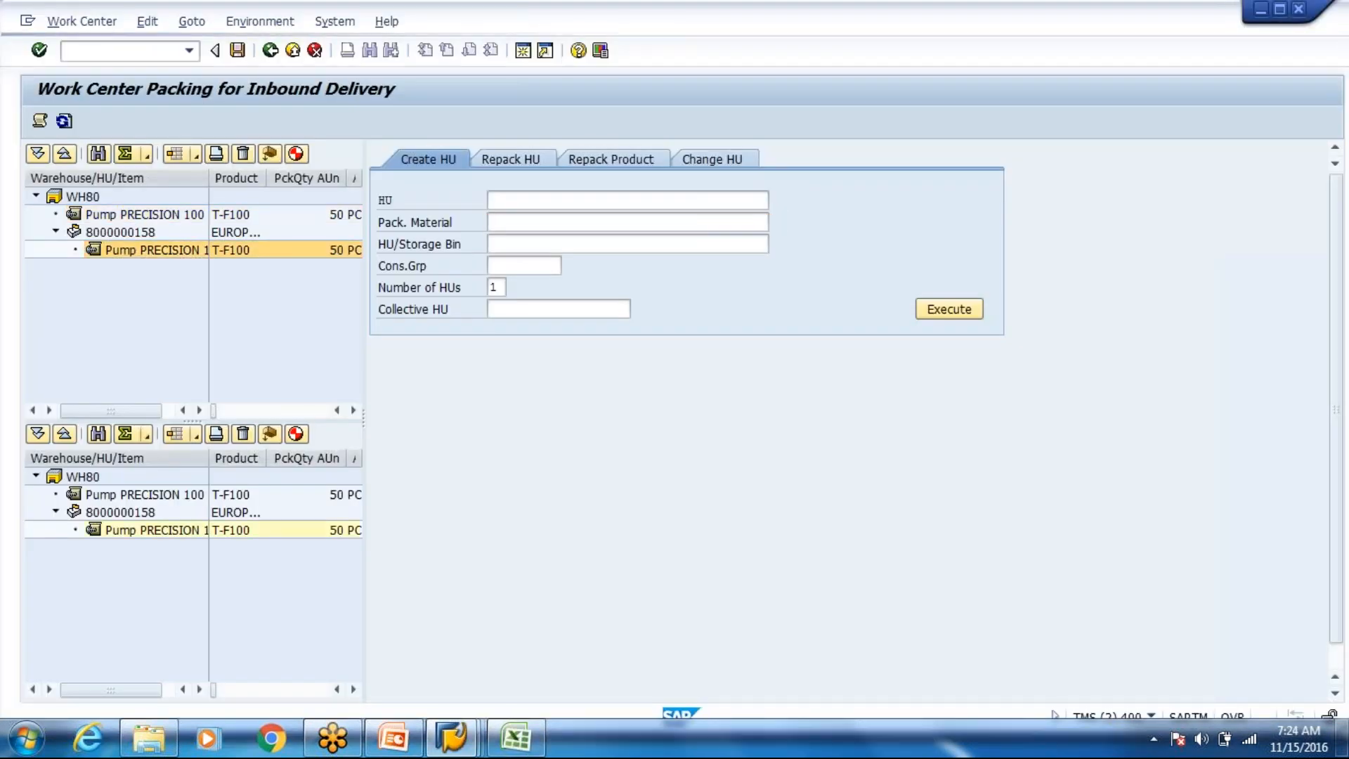
pyautogui.click(534, 222)
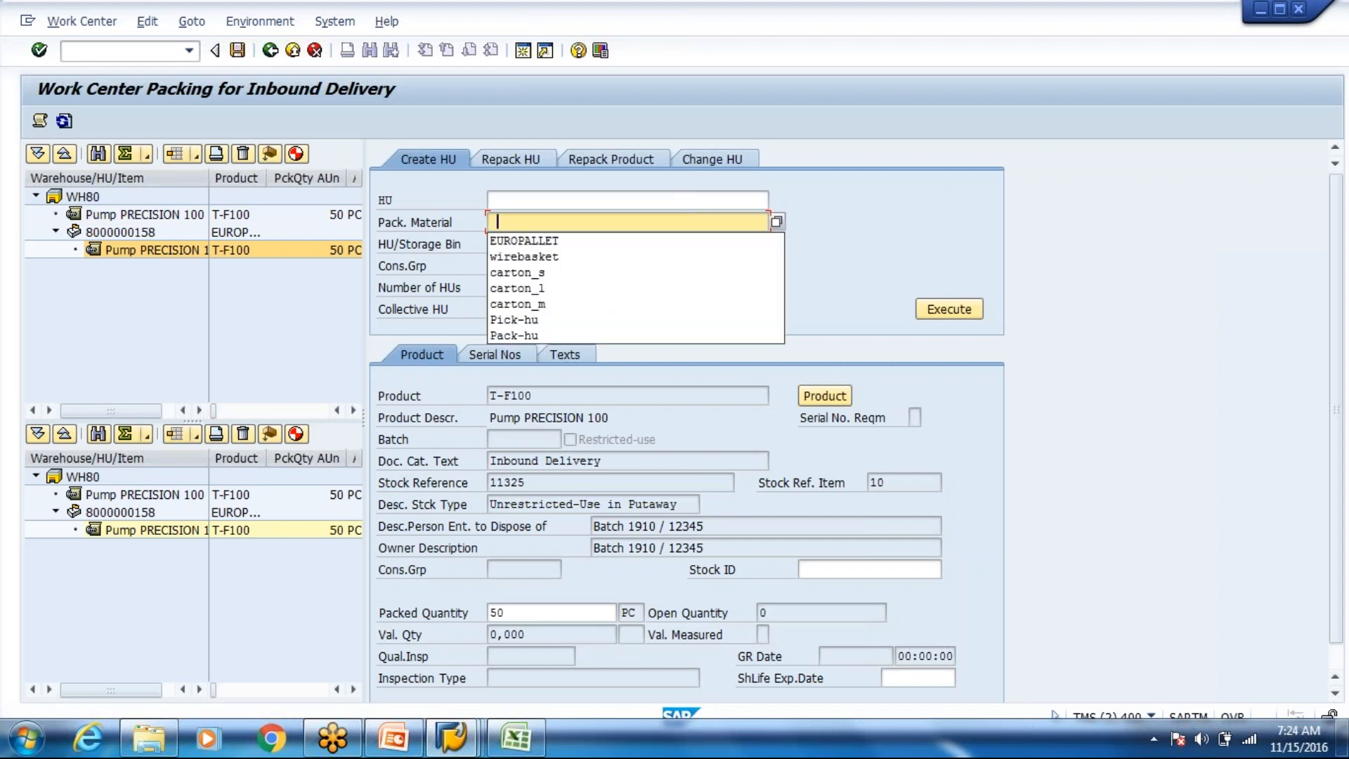
pyautogui.click(524, 238)
pyautogui.click(943, 317)
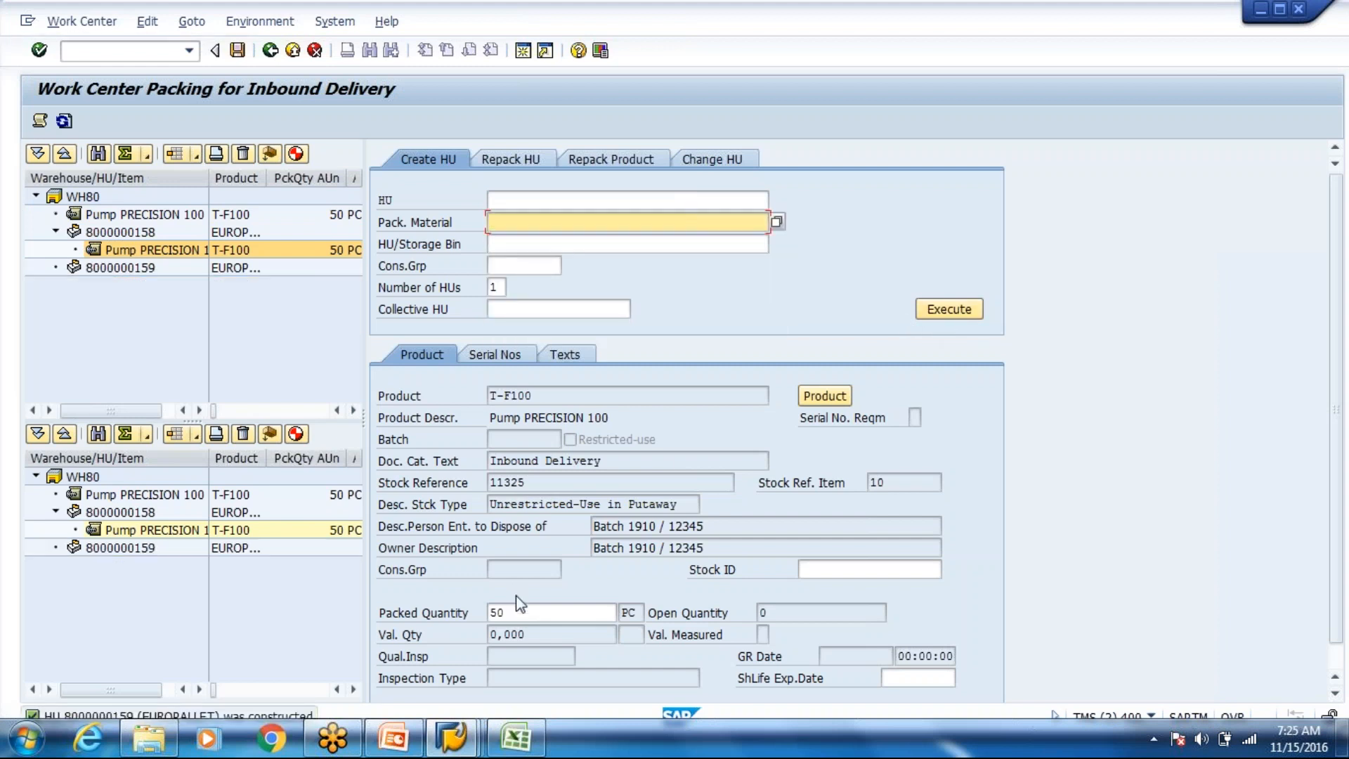
# - Set the first handling unit's packed T-F100 quantity to 4 PC and pack the remaining pumps into the second handling unit
pyautogui.click(509, 613)
pyautogui.press('BackSpace')
pyautogui.press('BackSpace')
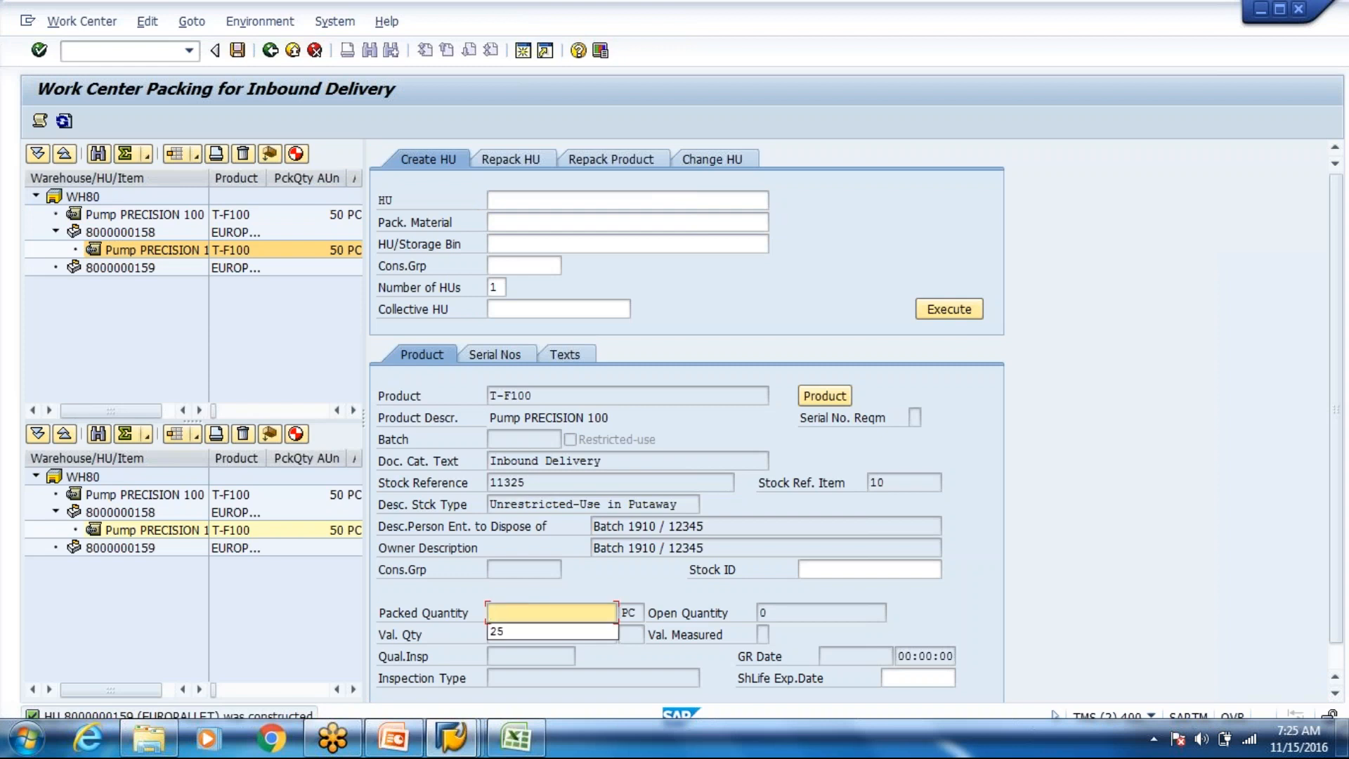
pyautogui.write('4')
pyautogui.press('Return')
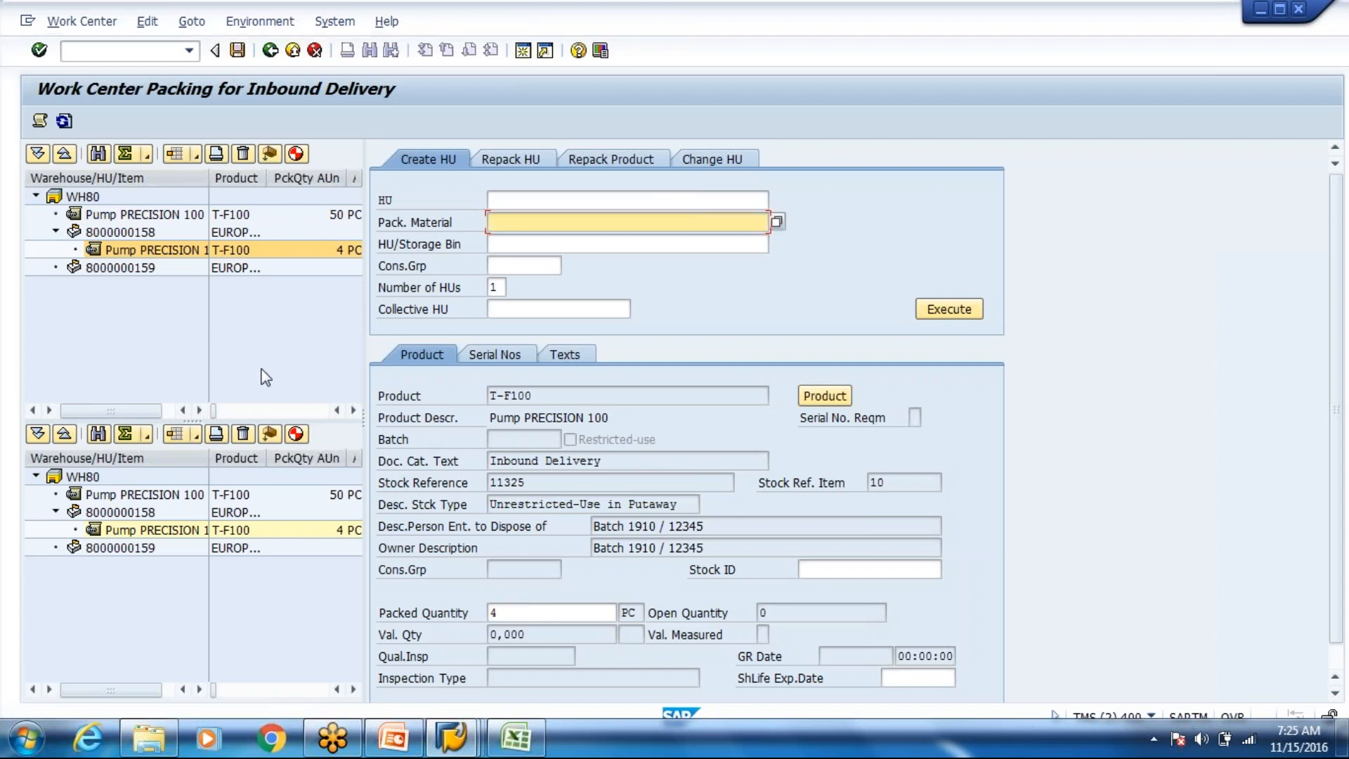
pyautogui.moveTo(190, 213); pyautogui.dragTo(148, 277)
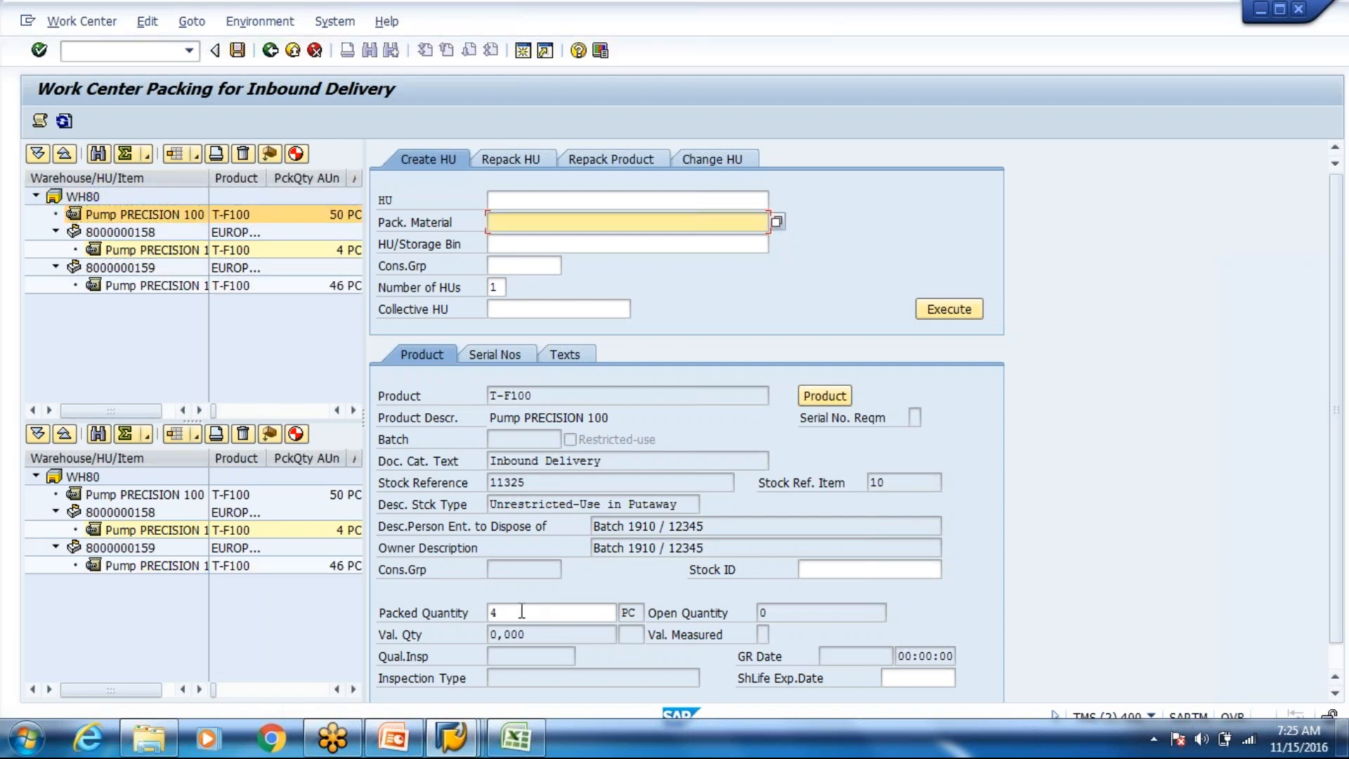
# - Create two more handling units with packaging material EUROPALLET for the inbound delivery
pyautogui.press('Down')
pyautogui.press('Down')
pyautogui.press('Down')
pyautogui.press('Up')
pyautogui.press('Up')
pyautogui.press('Return')
pyautogui.click(950, 309)
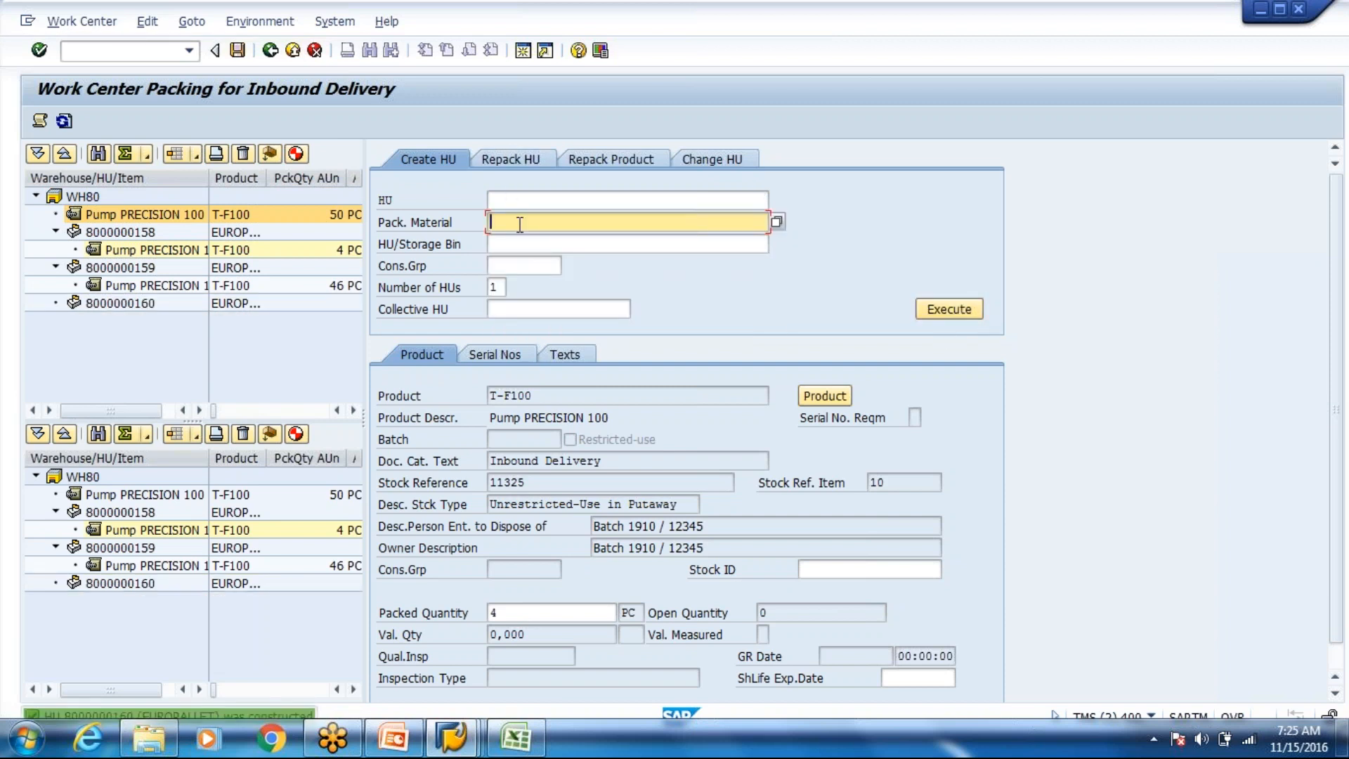
pyautogui.click(518, 223)
pyautogui.click(539, 244)
pyautogui.click(956, 314)
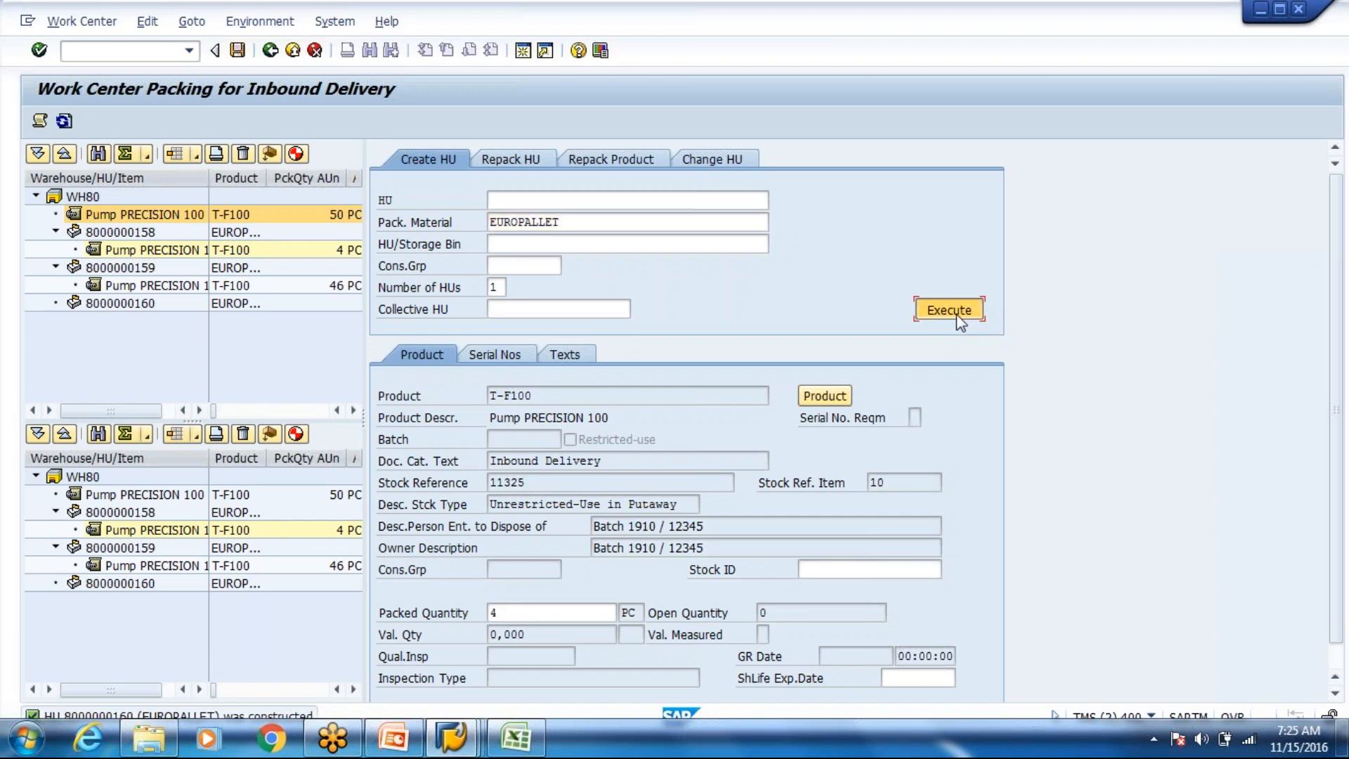
# - Create a fifth handling unit with packaging material EUROPALLET for the inbound delivery
pyautogui.click(675, 224)
pyautogui.press('Down')
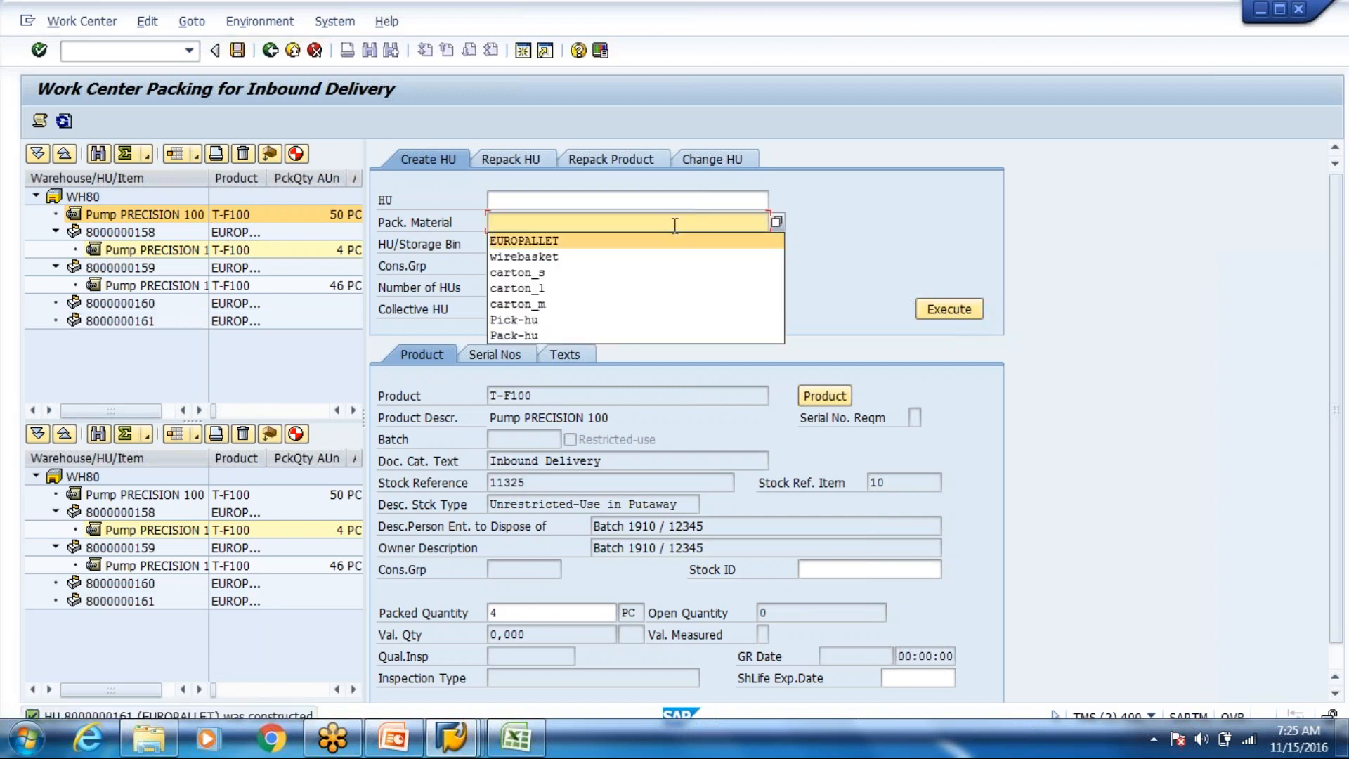
pyautogui.press('Return')
pyautogui.click(933, 316)
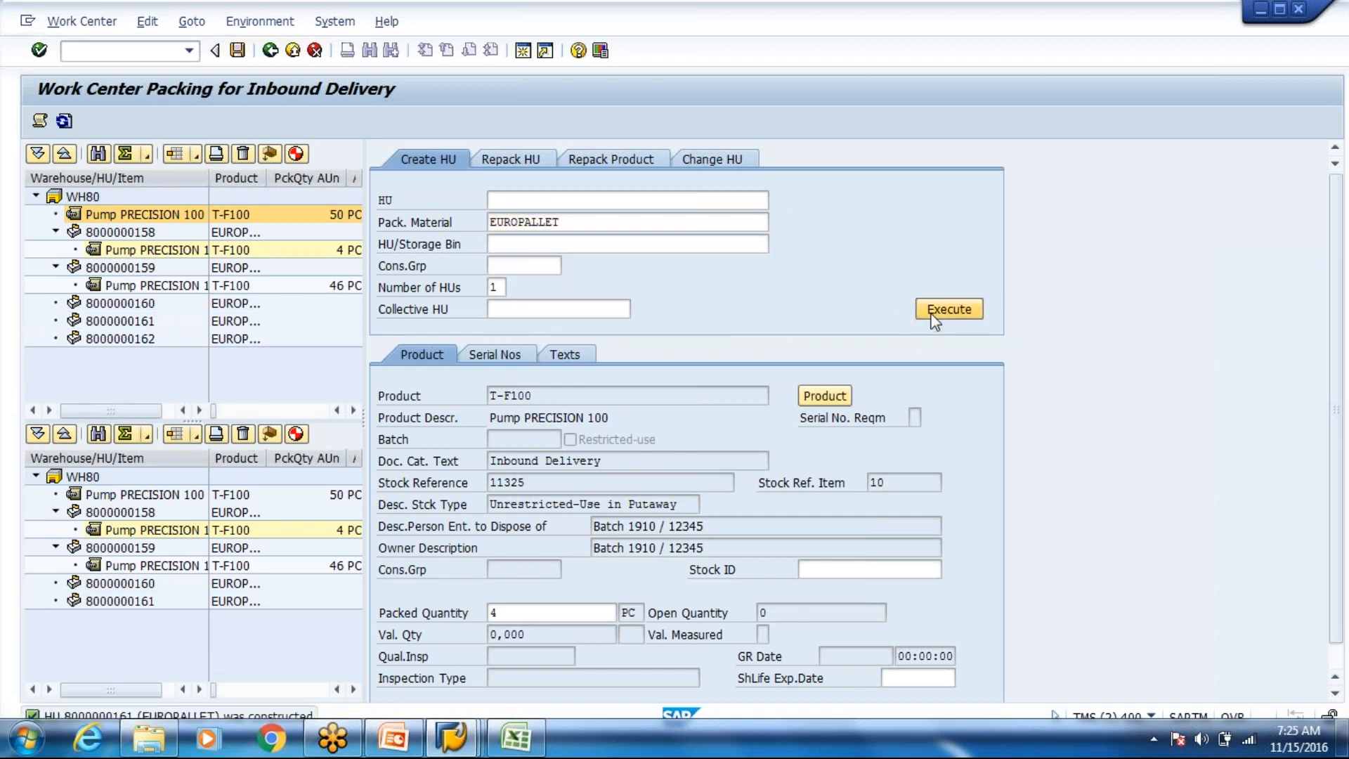
# - Set the packed quantity of T-F100 in the second handling unit to 4 PC
pyautogui.click(199, 288)
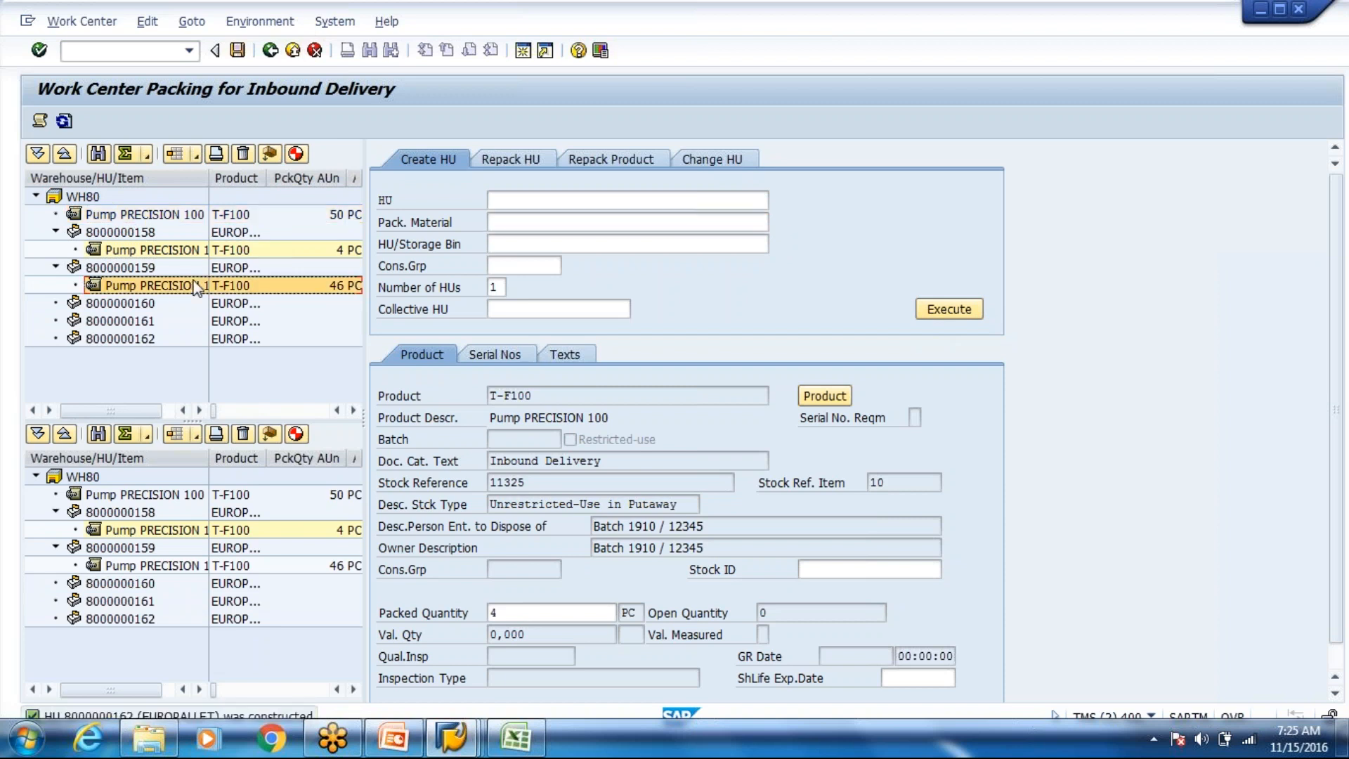
pyautogui.click(513, 613)
pyautogui.press('BackSpace')
pyautogui.press('Return')
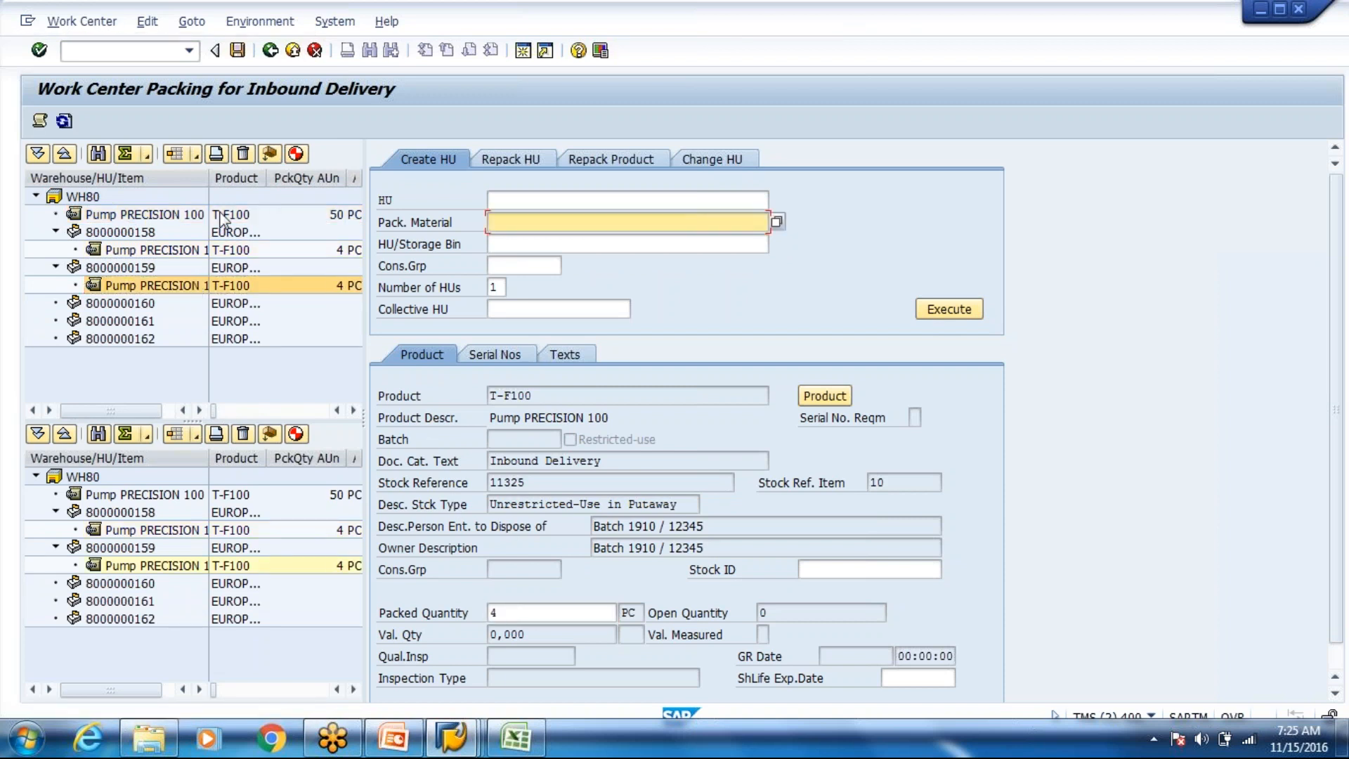
# - Pack the remaining T-F100 pumps into the third handling unit and set its packed quantity to 4 PC
pyautogui.click(181, 214)
pyautogui.moveTo(181, 214); pyautogui.dragTo(158, 303)
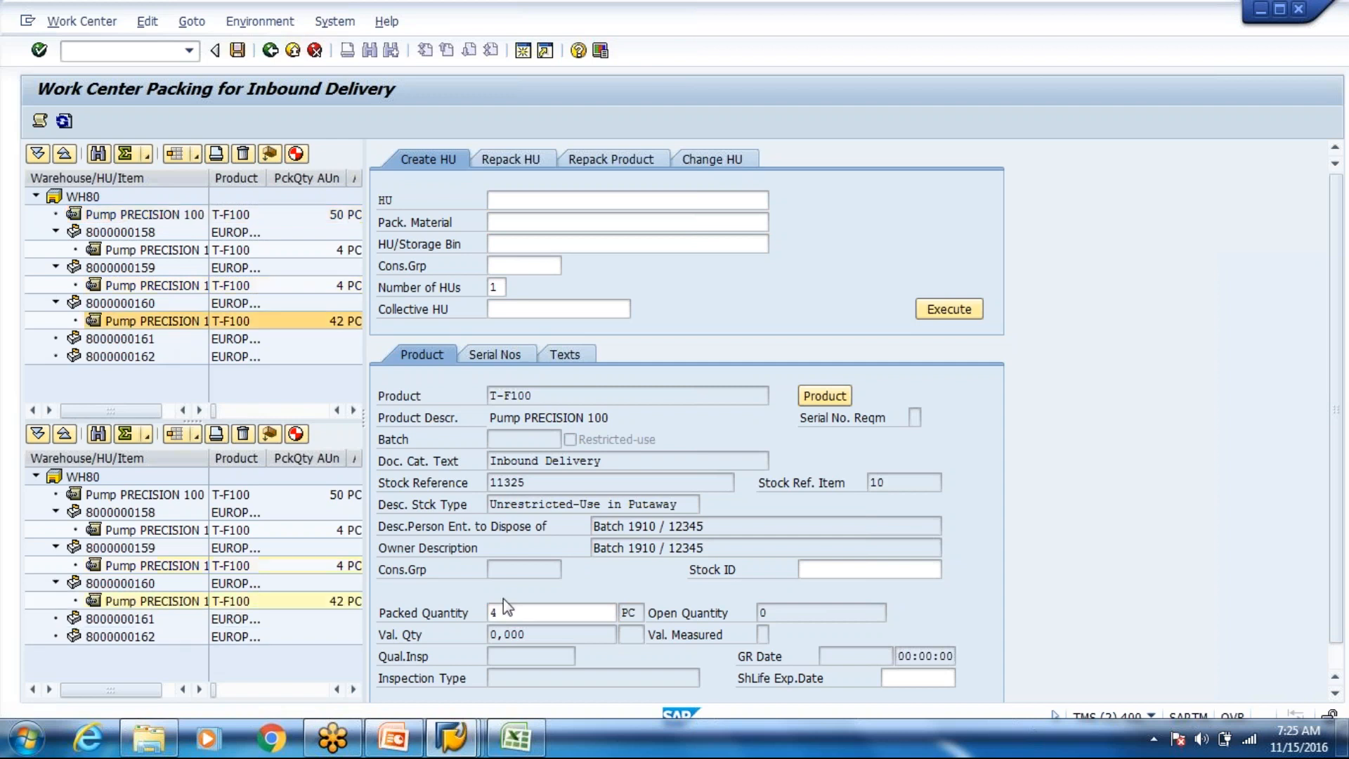
pyautogui.press('Return')
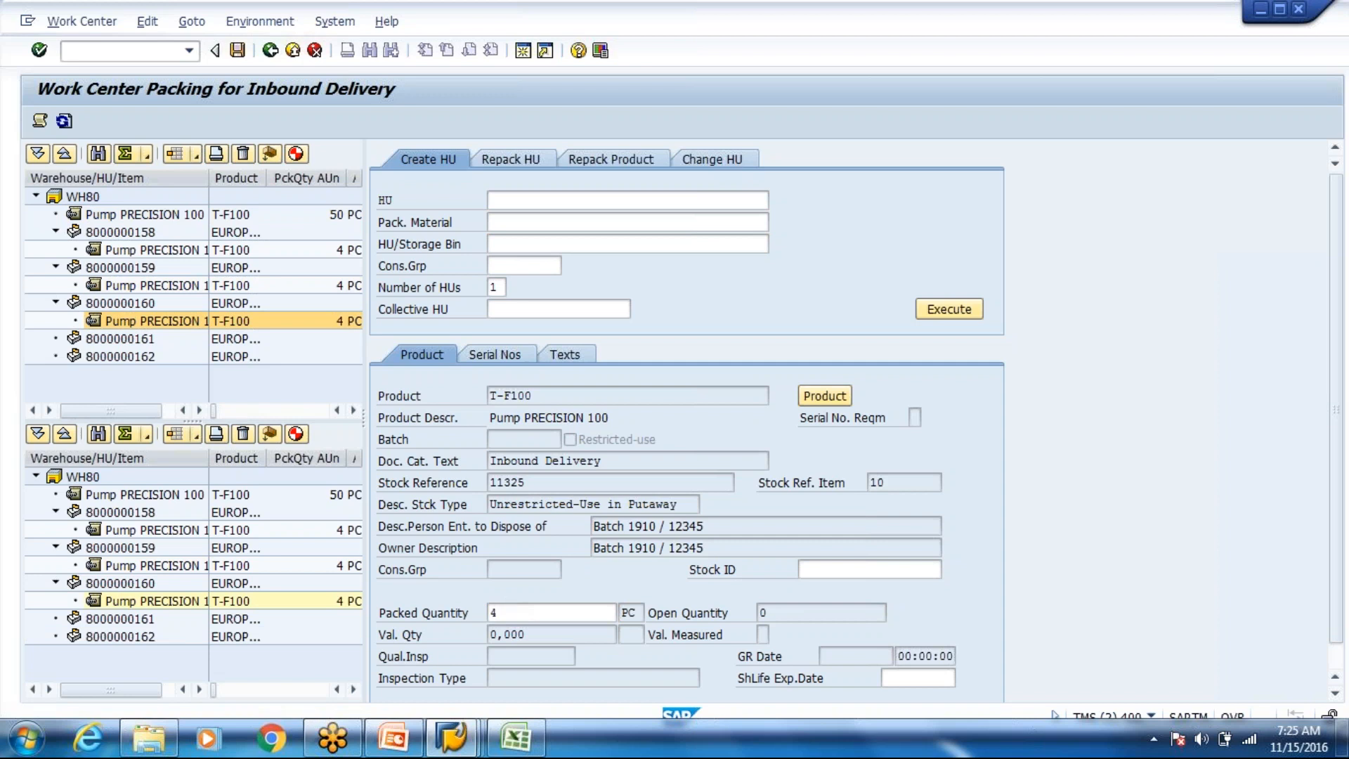
# - Pack T-F100 into the fourth and fifth handling units with a packed quantity of 4 PC each
pyautogui.click(177, 339)
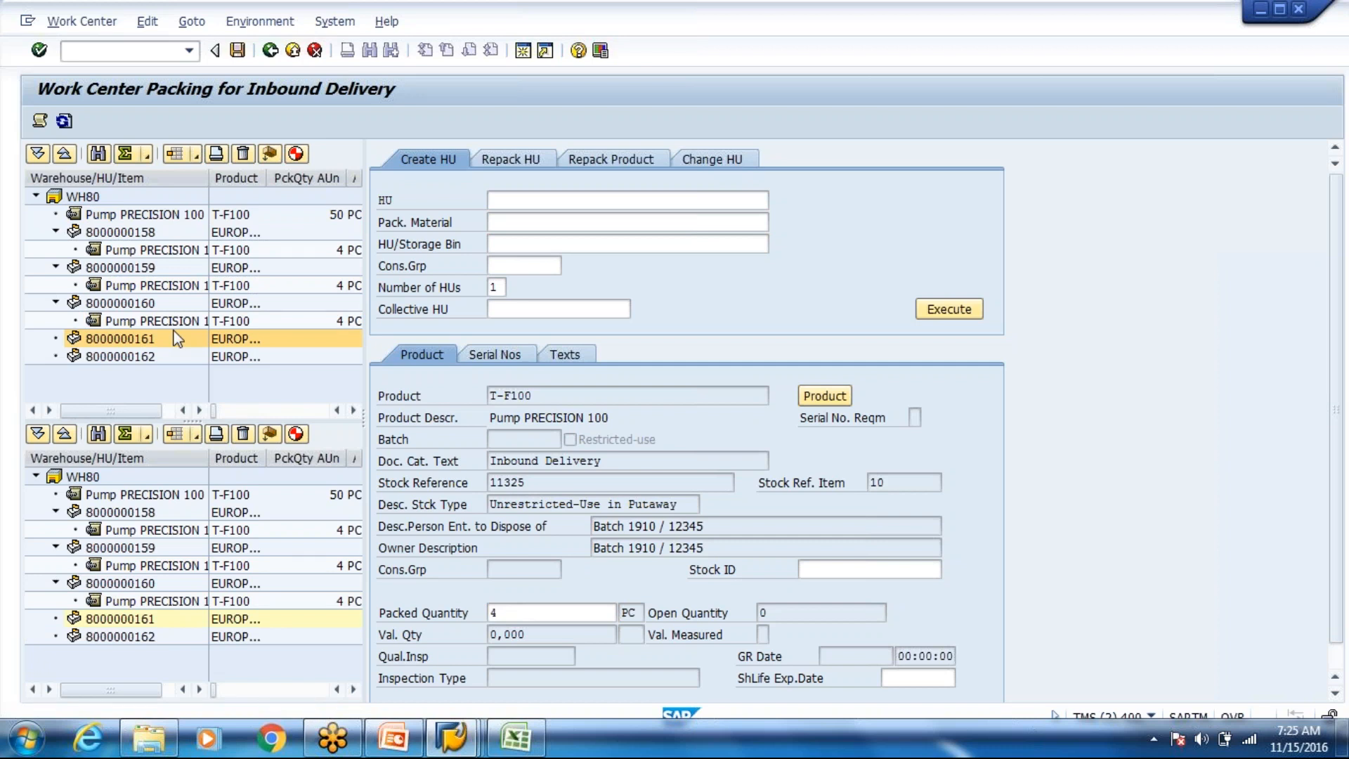
pyautogui.doubleClick(161, 338)
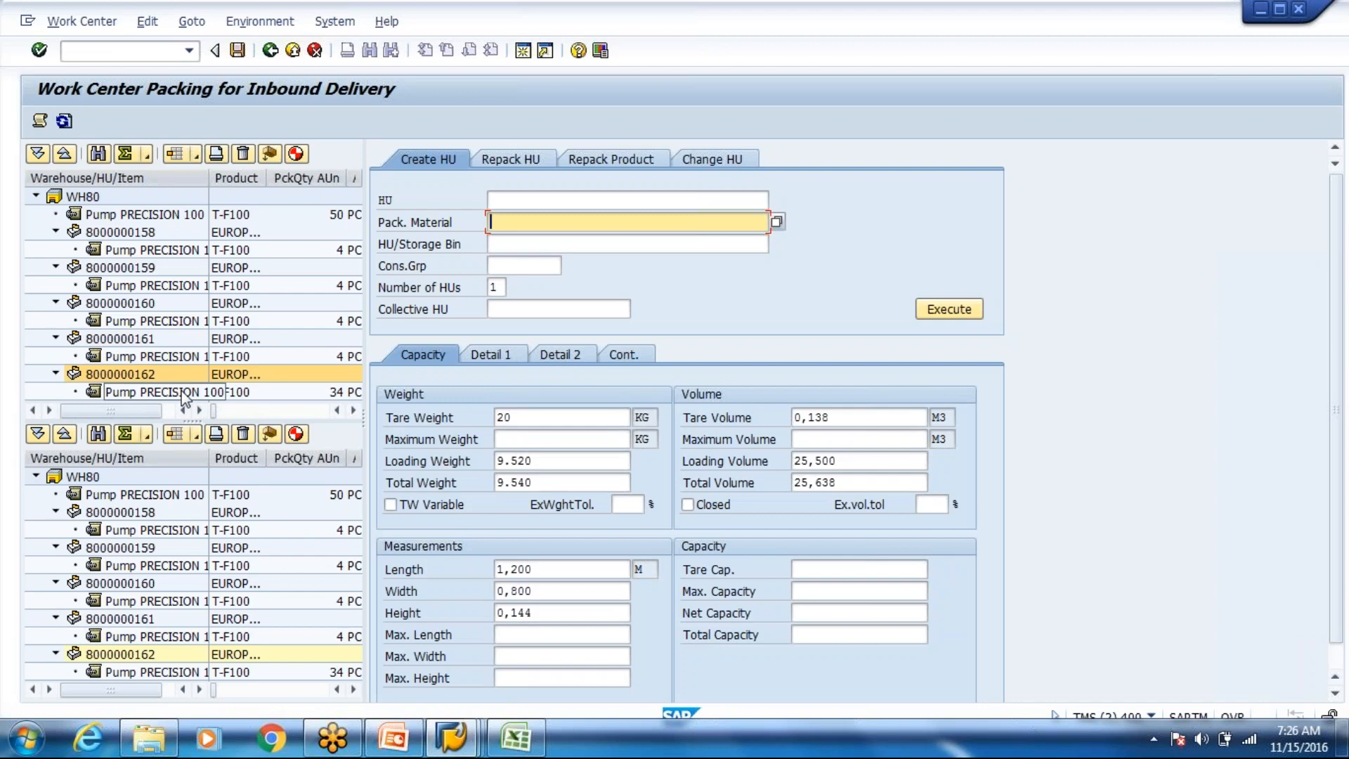
pyautogui.click(185, 392)
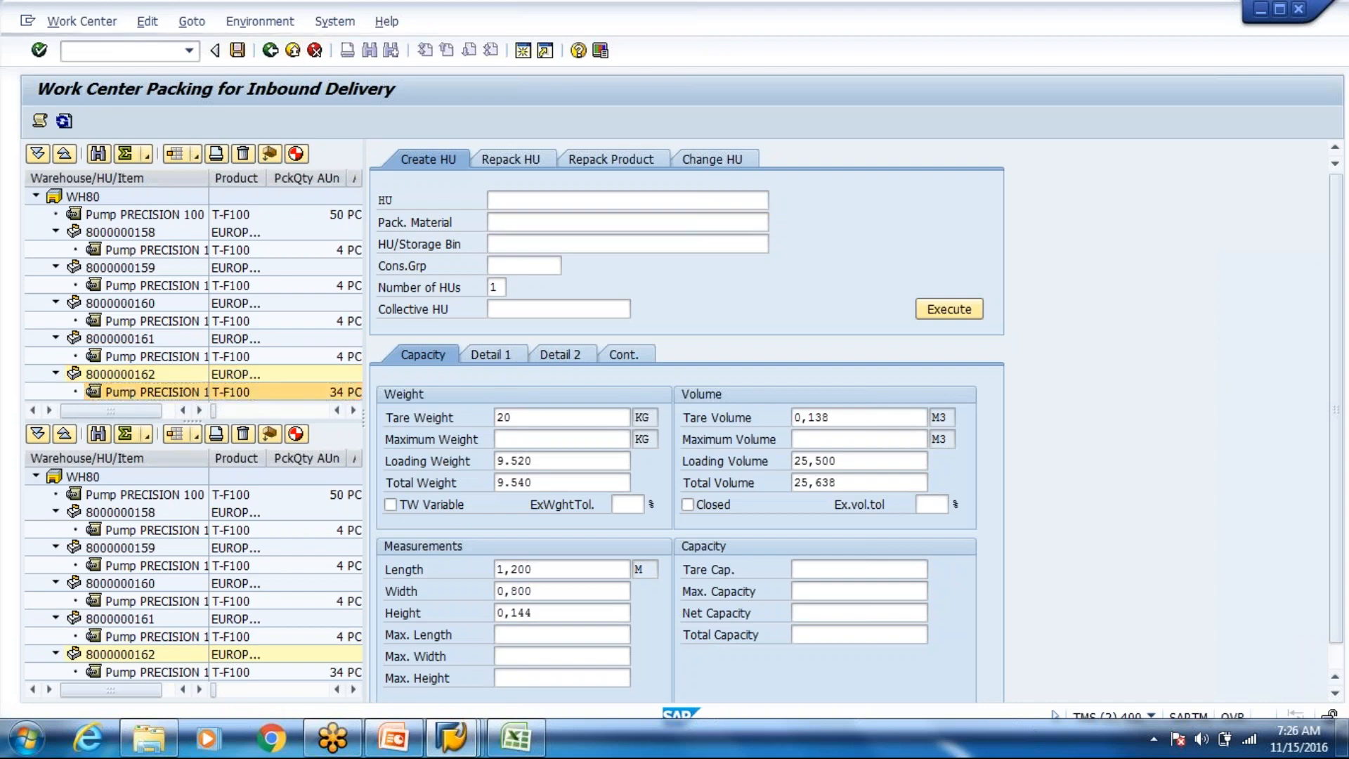
pyautogui.click(533, 614)
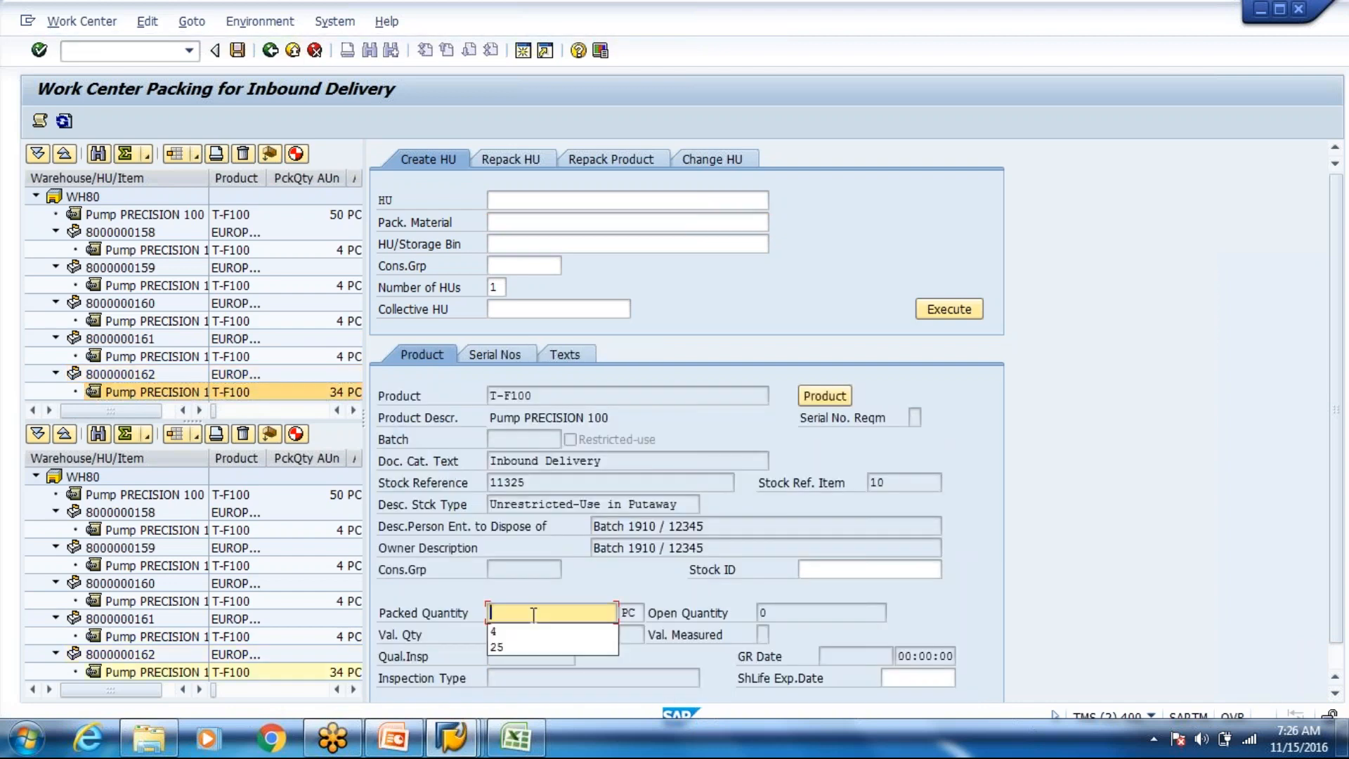
pyautogui.write('4')
pyautogui.press('Return')
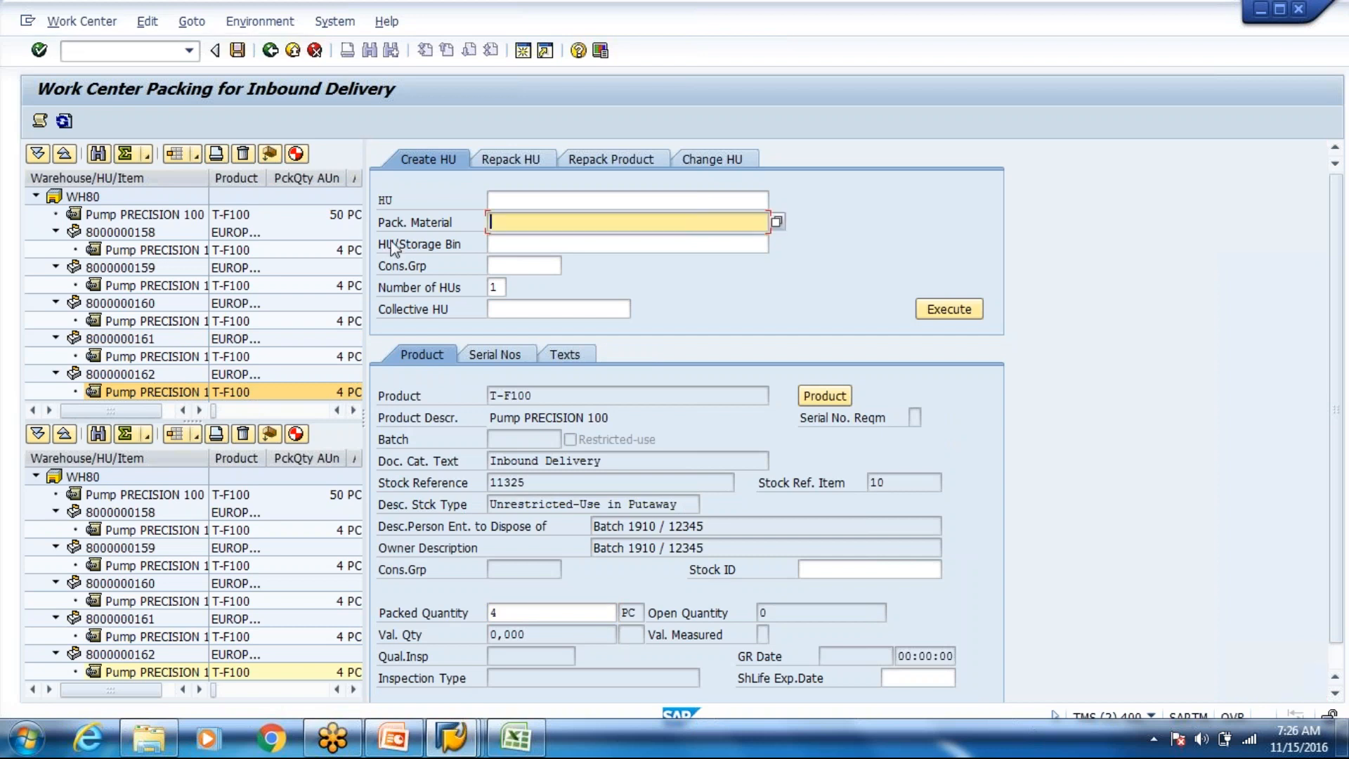
# - Leave the packing work center saving the data, and post goods receipt for all five handling units of the inbound delivery
pyautogui.click(271, 52)
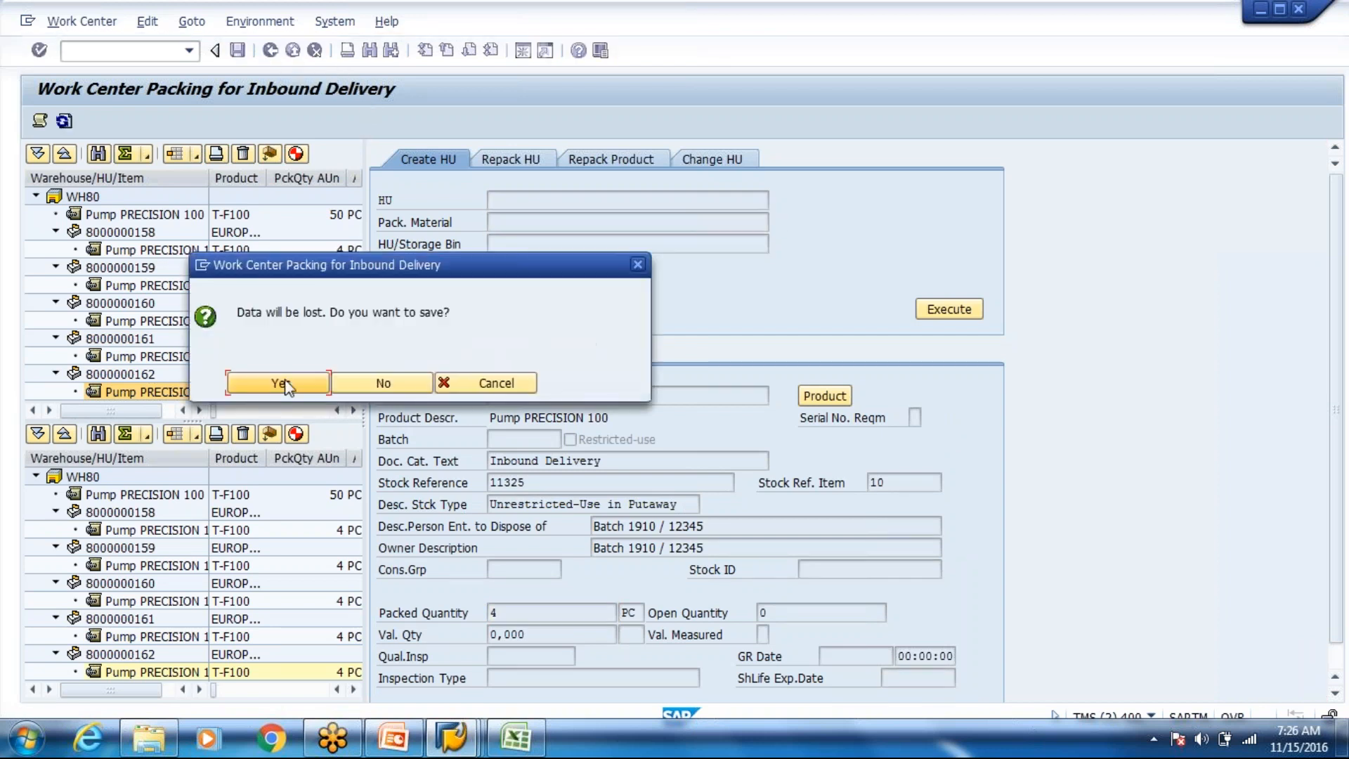
pyautogui.click(286, 385)
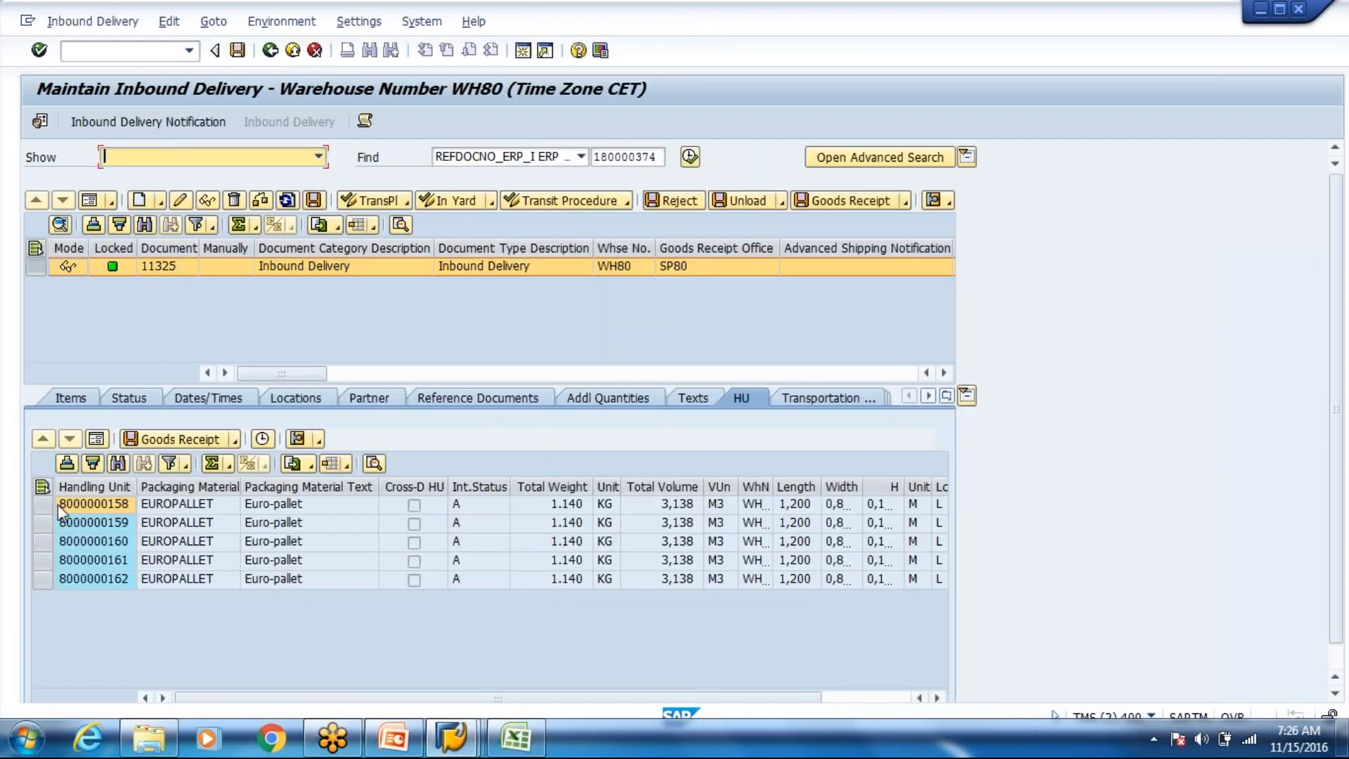
pyautogui.click(42, 486)
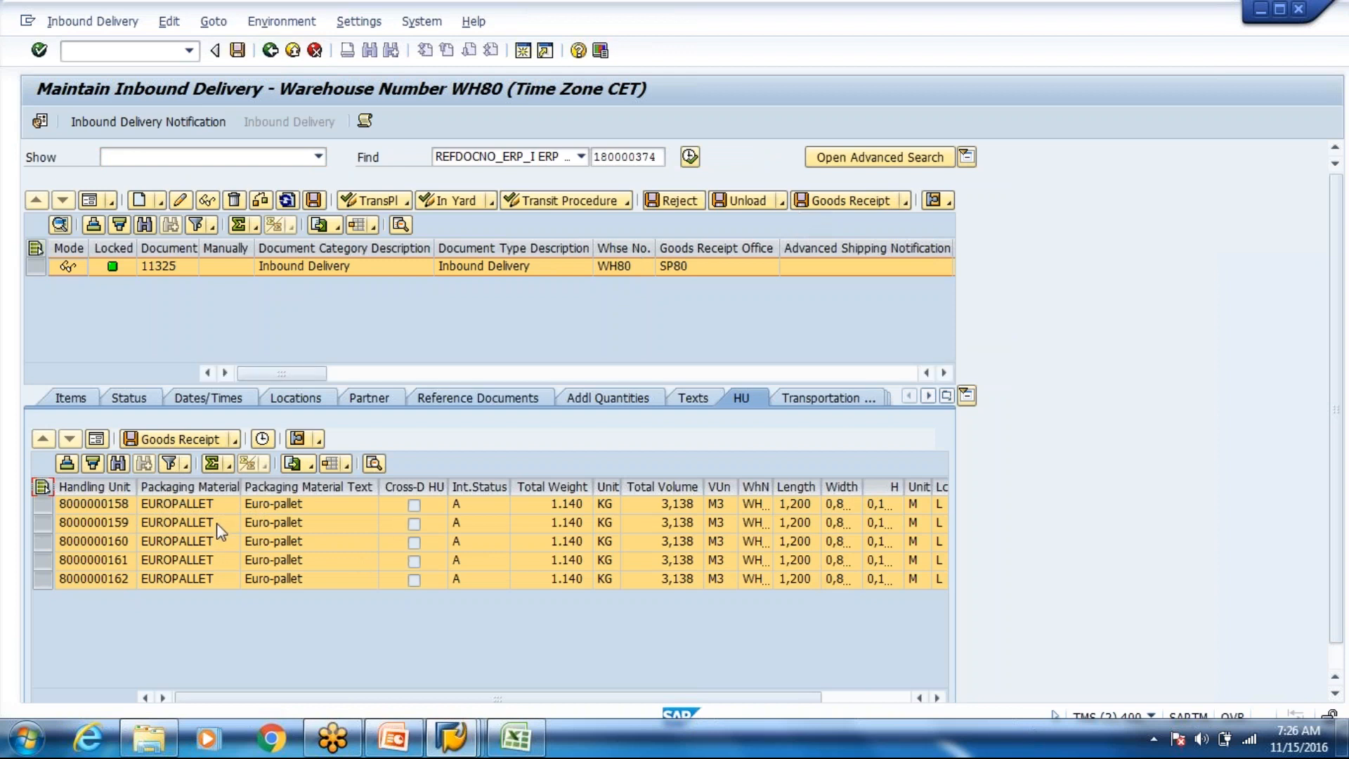
pyautogui.click(182, 440)
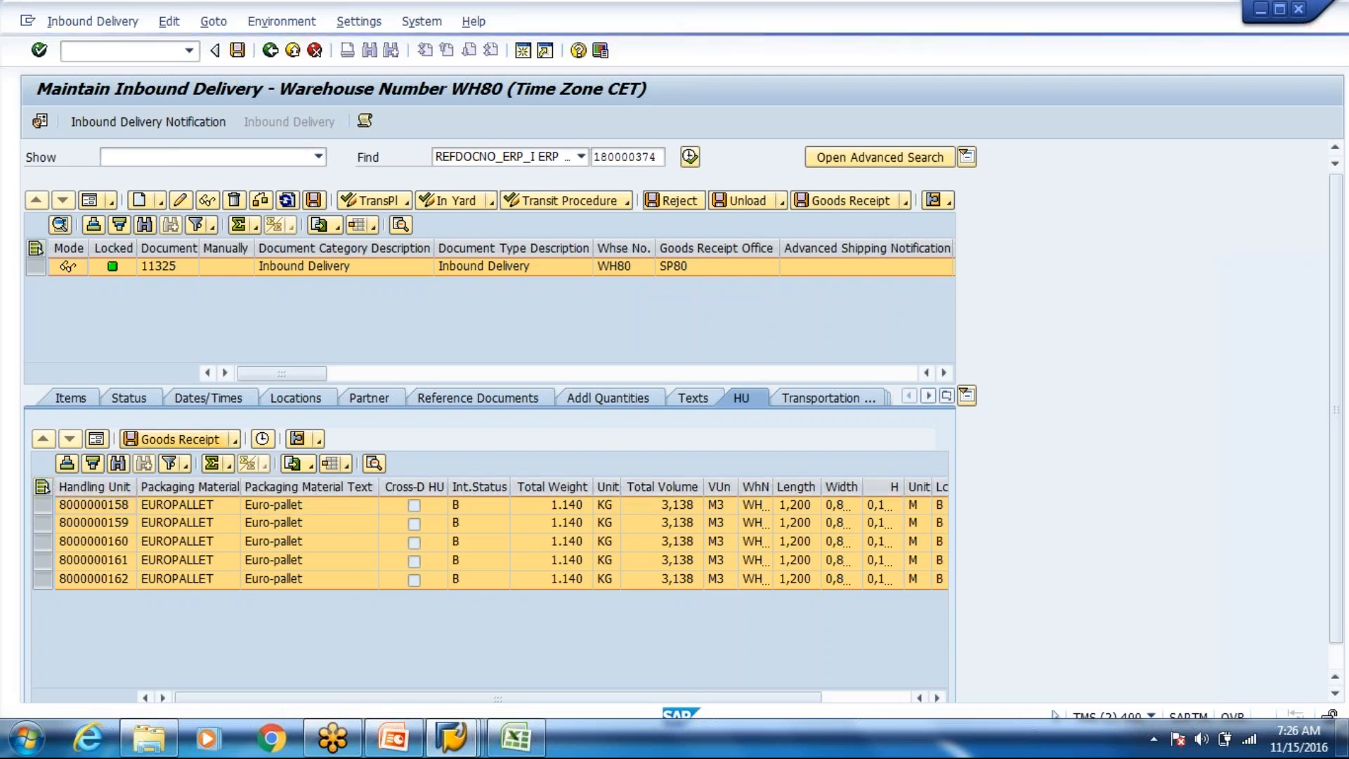
# - Start the follow-on putaway warehouse task creation for the inbound delivery, dismiss the log, and show the warehouse request's default values
pyautogui.click(130, 21)
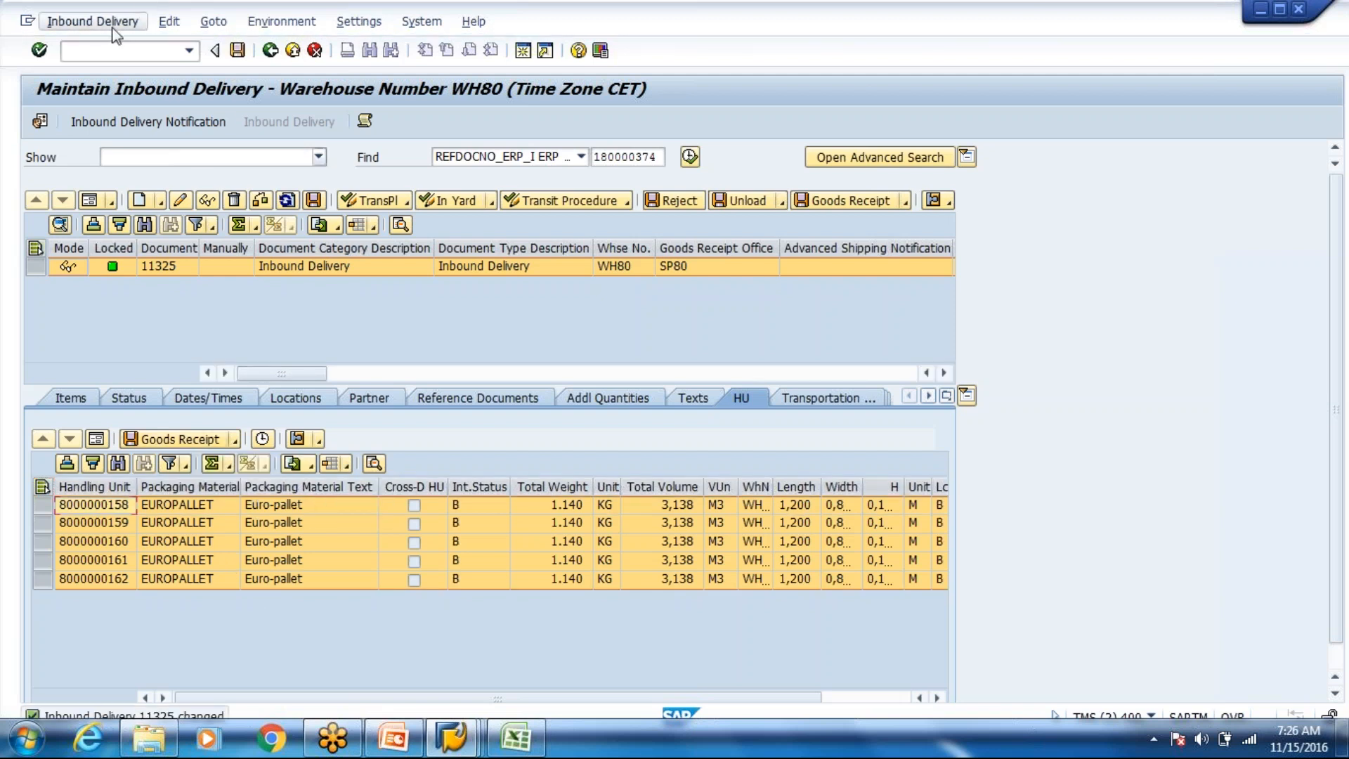
pyautogui.moveTo(129, 70)
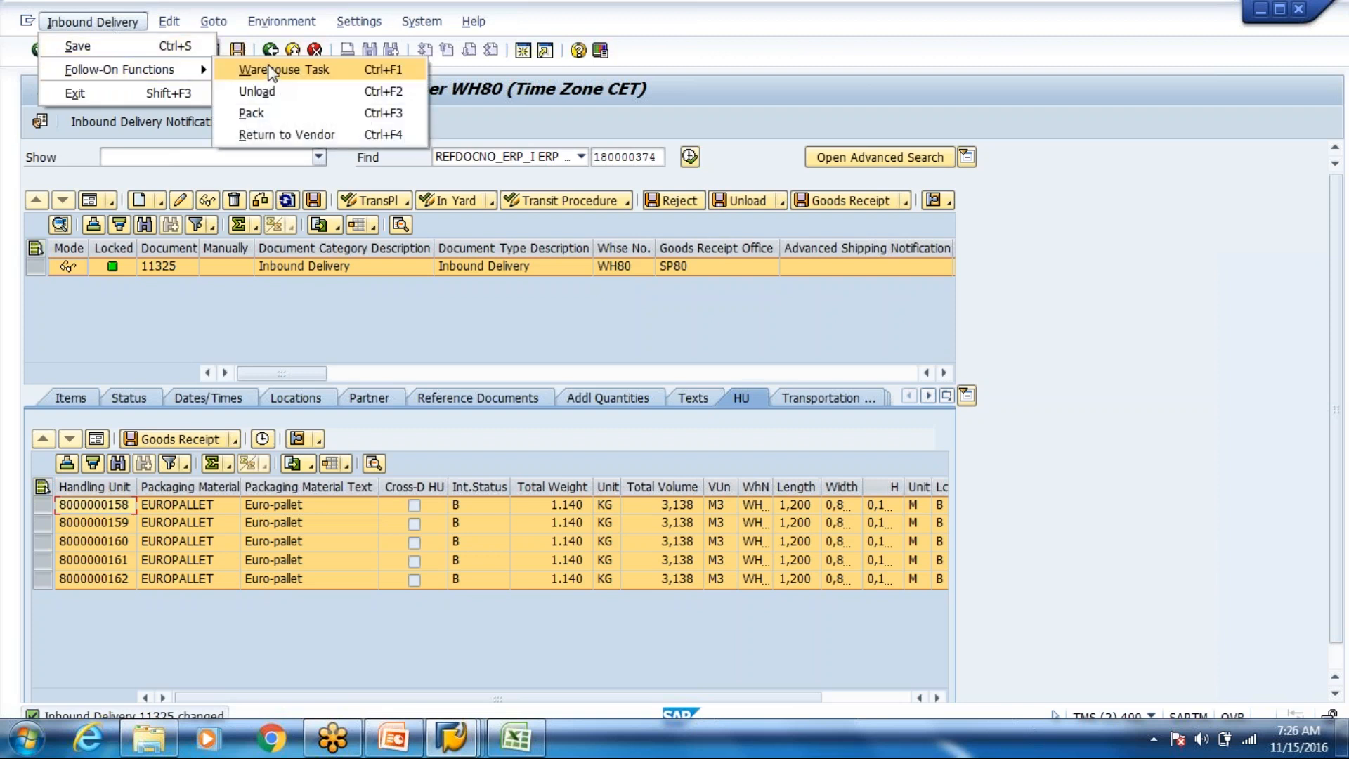
pyautogui.click(269, 70)
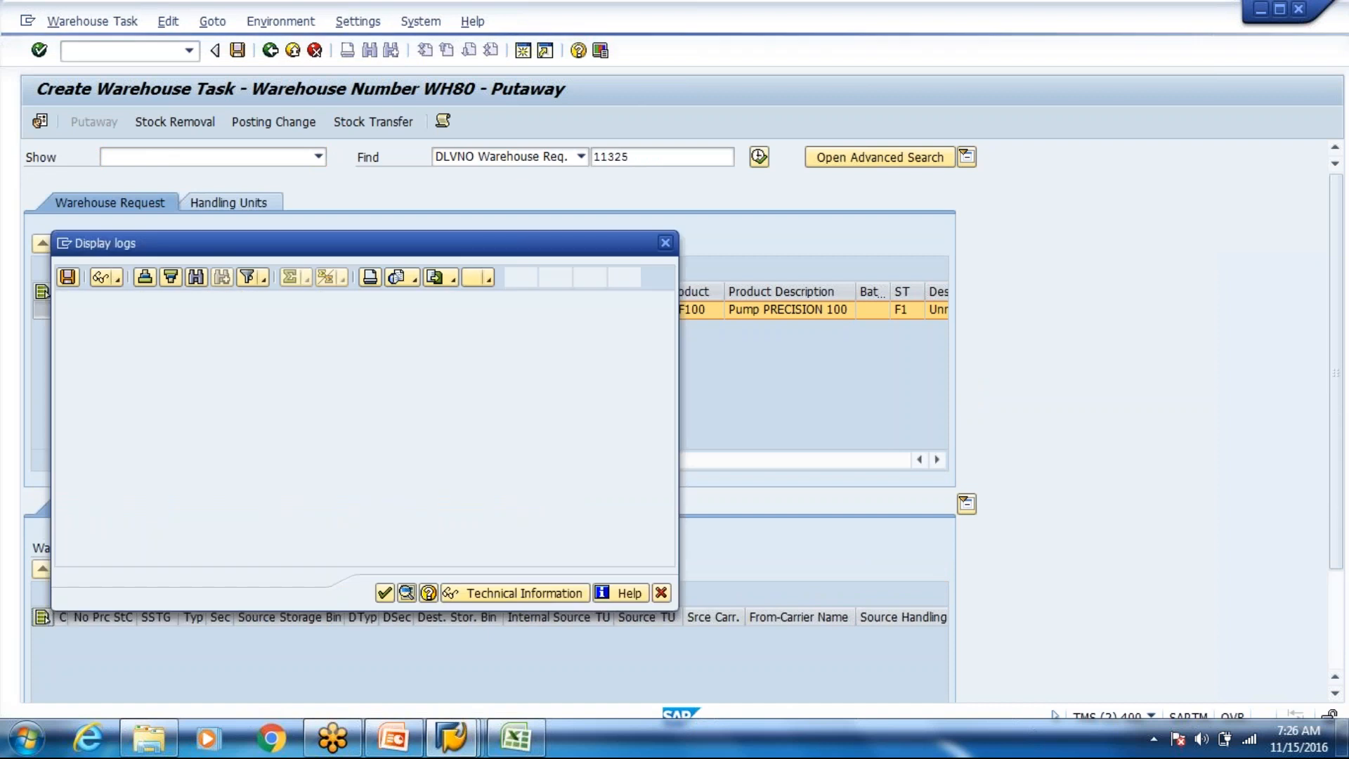
pyautogui.click(665, 592)
pyautogui.click(243, 508)
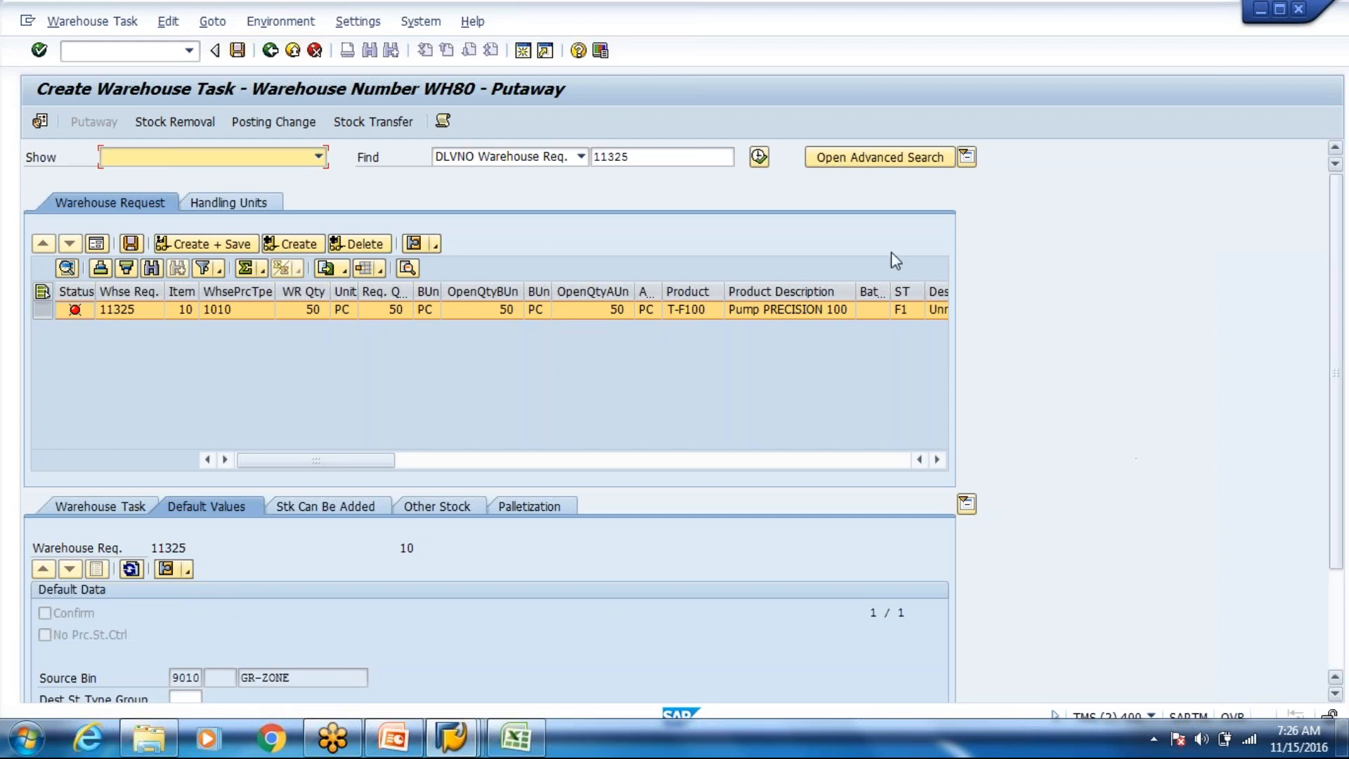
# - Examine the warehouse task creation log through its final entries for the storage bin determination of T-F100
pyautogui.click(444, 123)
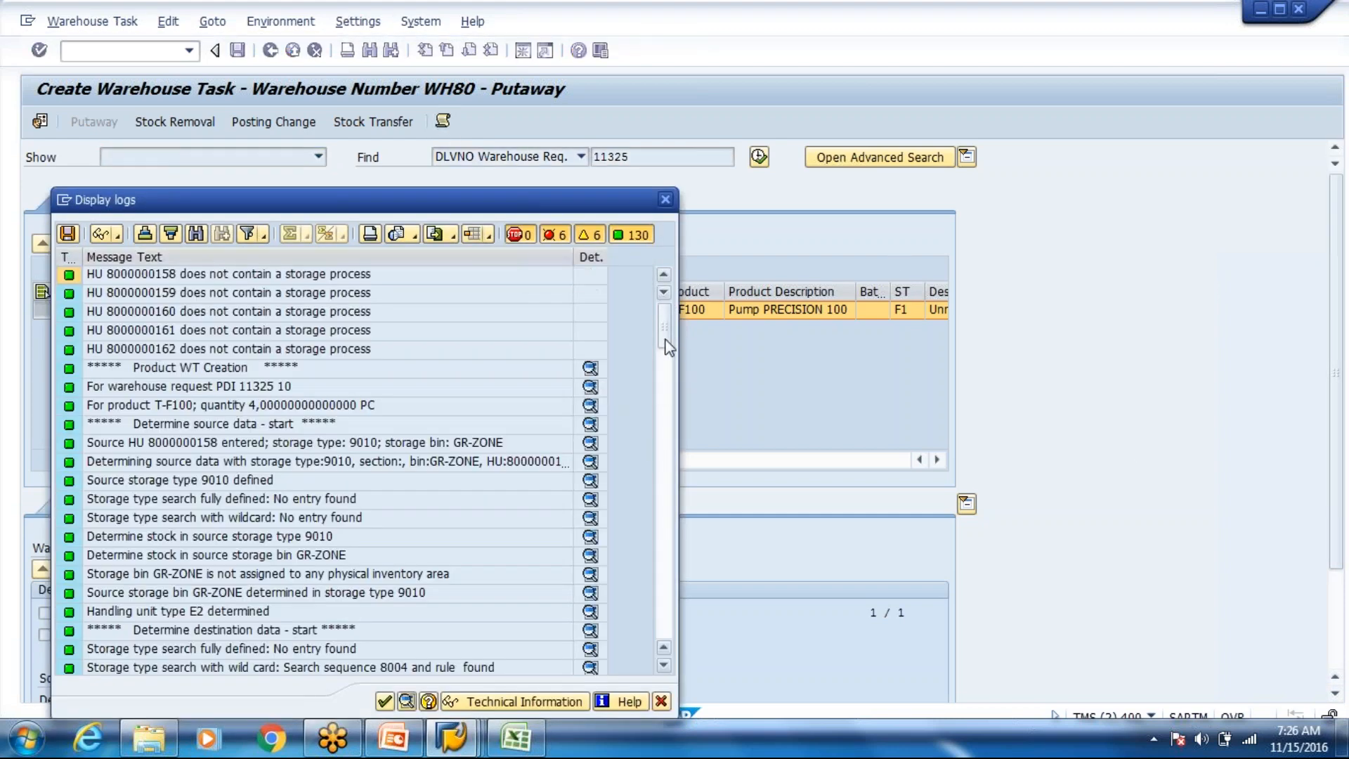
pyautogui.moveTo(665, 333); pyautogui.dragTo(666, 619)
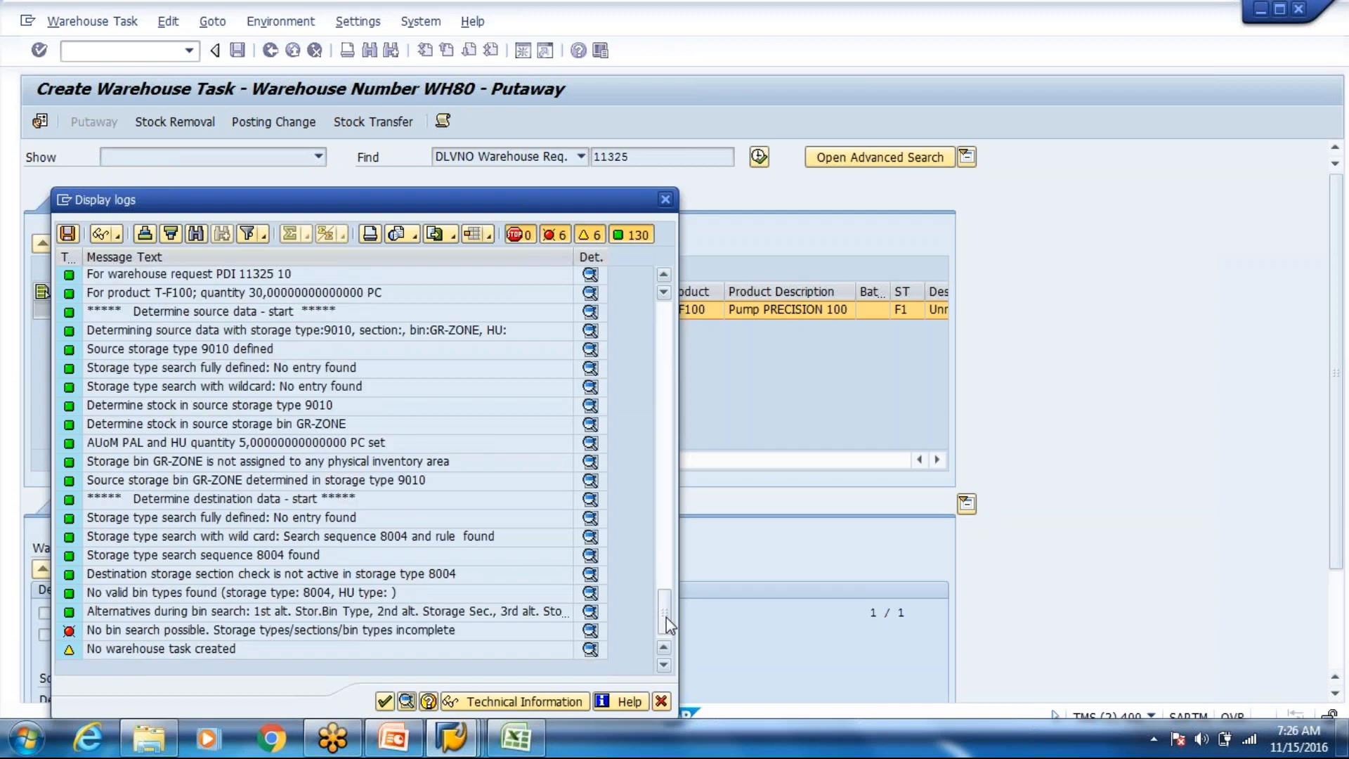
pyautogui.click(353, 590)
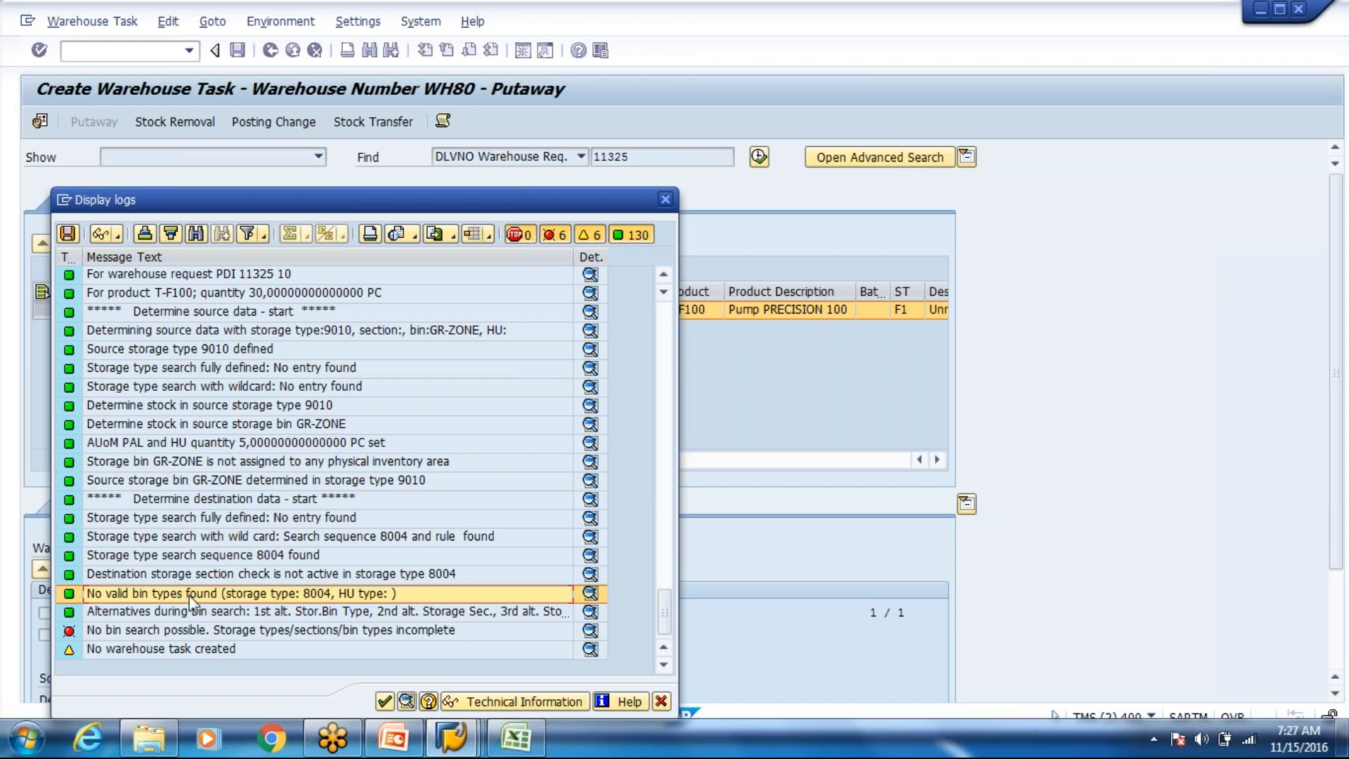
# - Open the SAP Customizing Implementation Guide through transaction spro in a new session, rechecking the bin type message in the putaway log
pyautogui.click(62, 204)
pyautogui.click(111, 274)
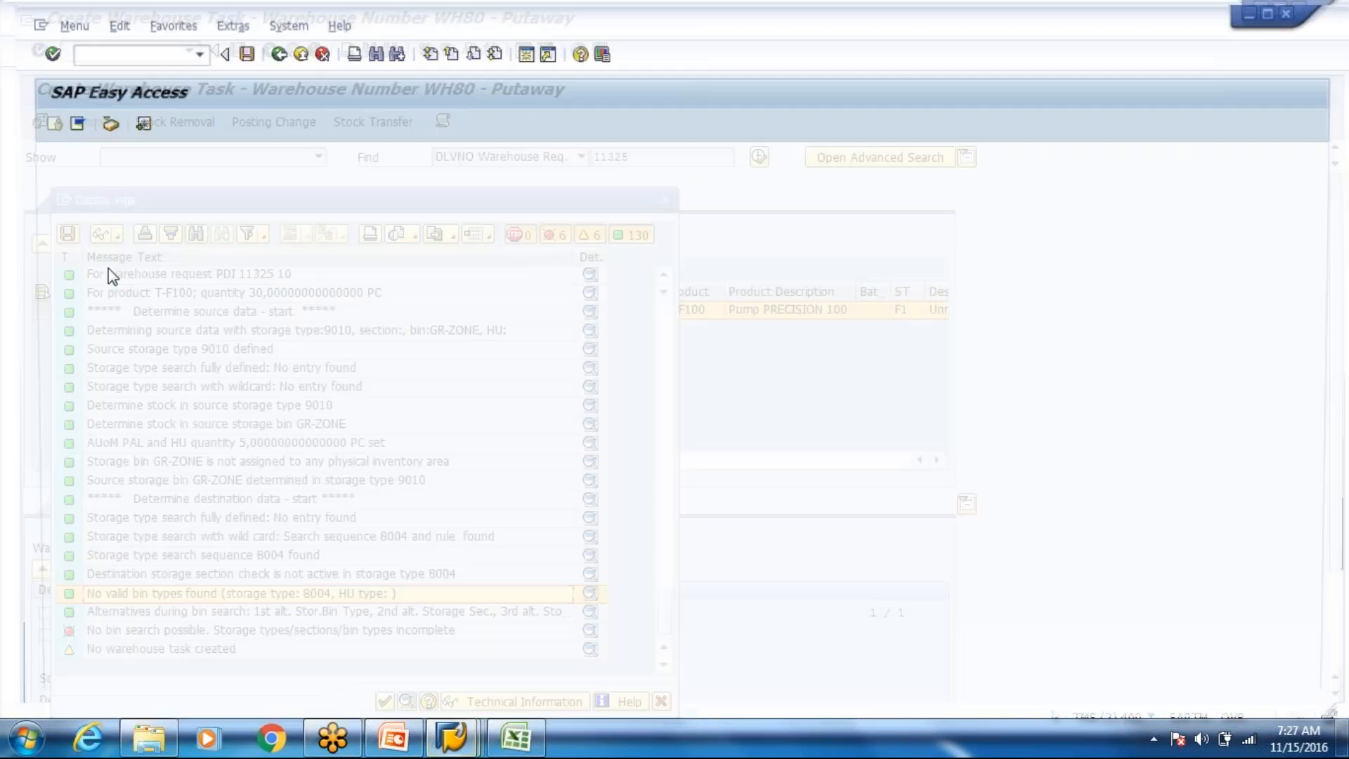
pyautogui.write('spro')
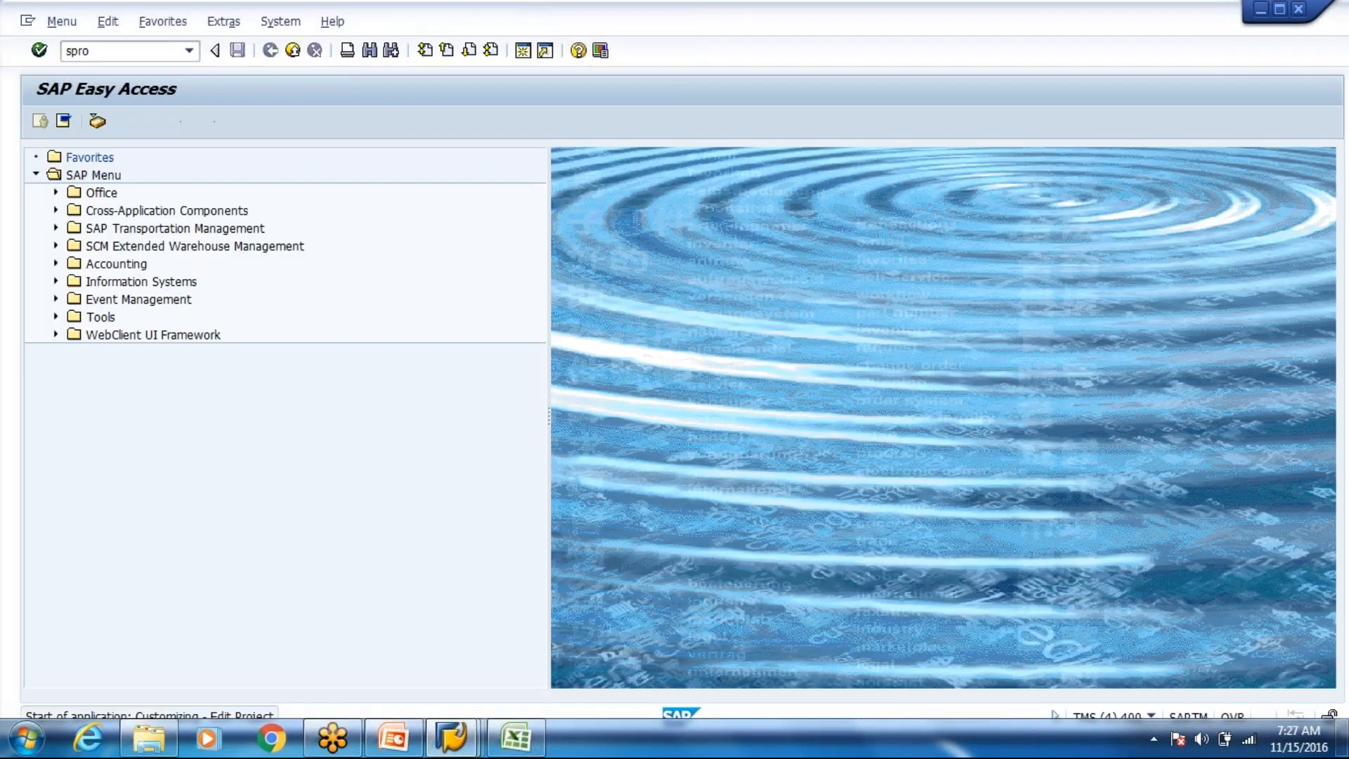
pyautogui.press('Return')
pyautogui.click(127, 127)
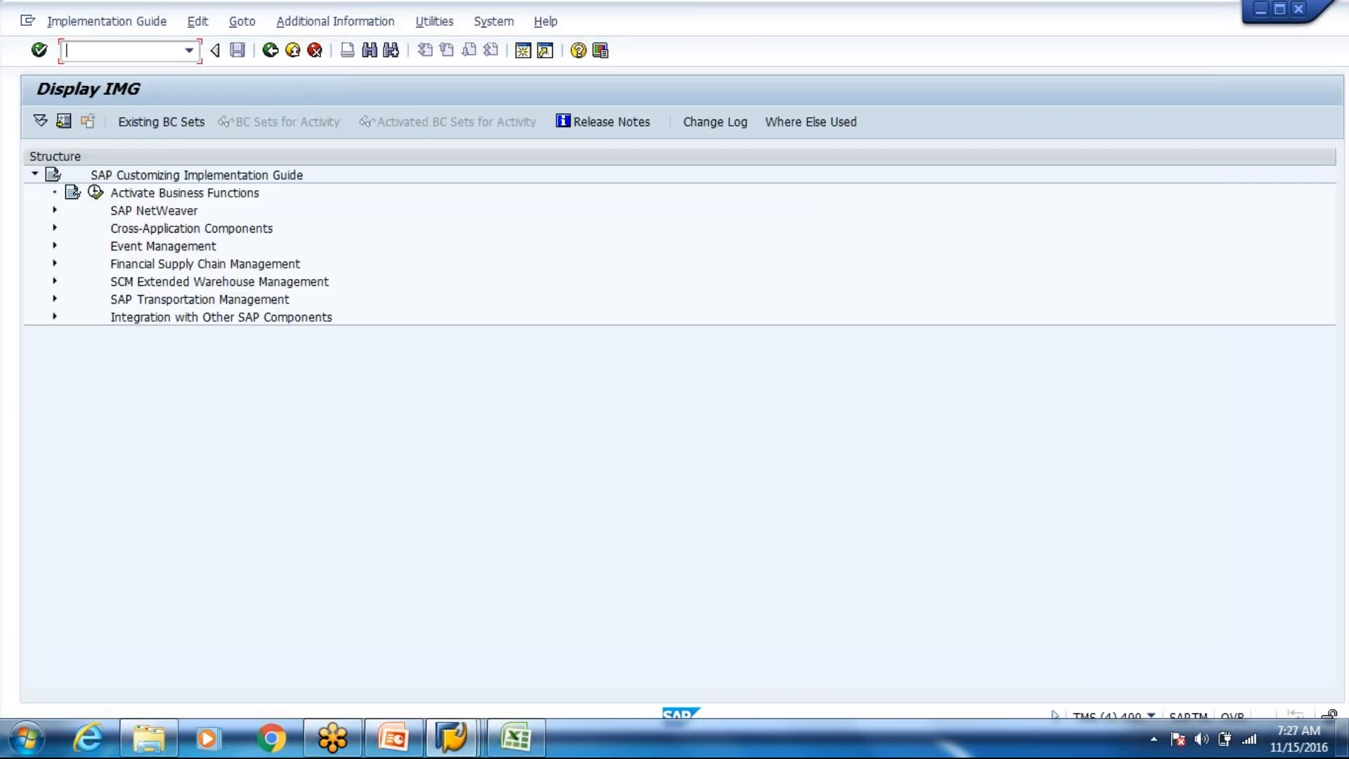
pyautogui.hotkey('alt', 'Tab')
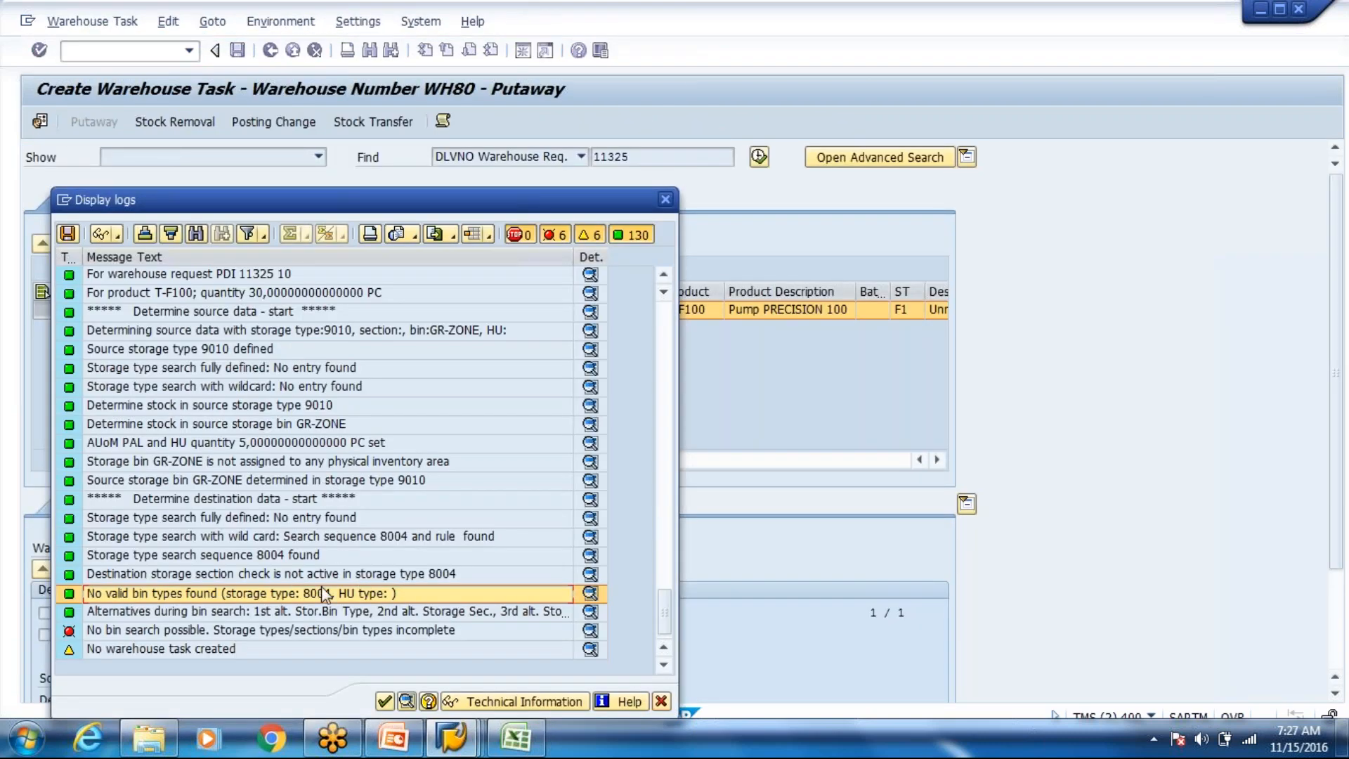
pyautogui.hotkey('alt', 'Tab')
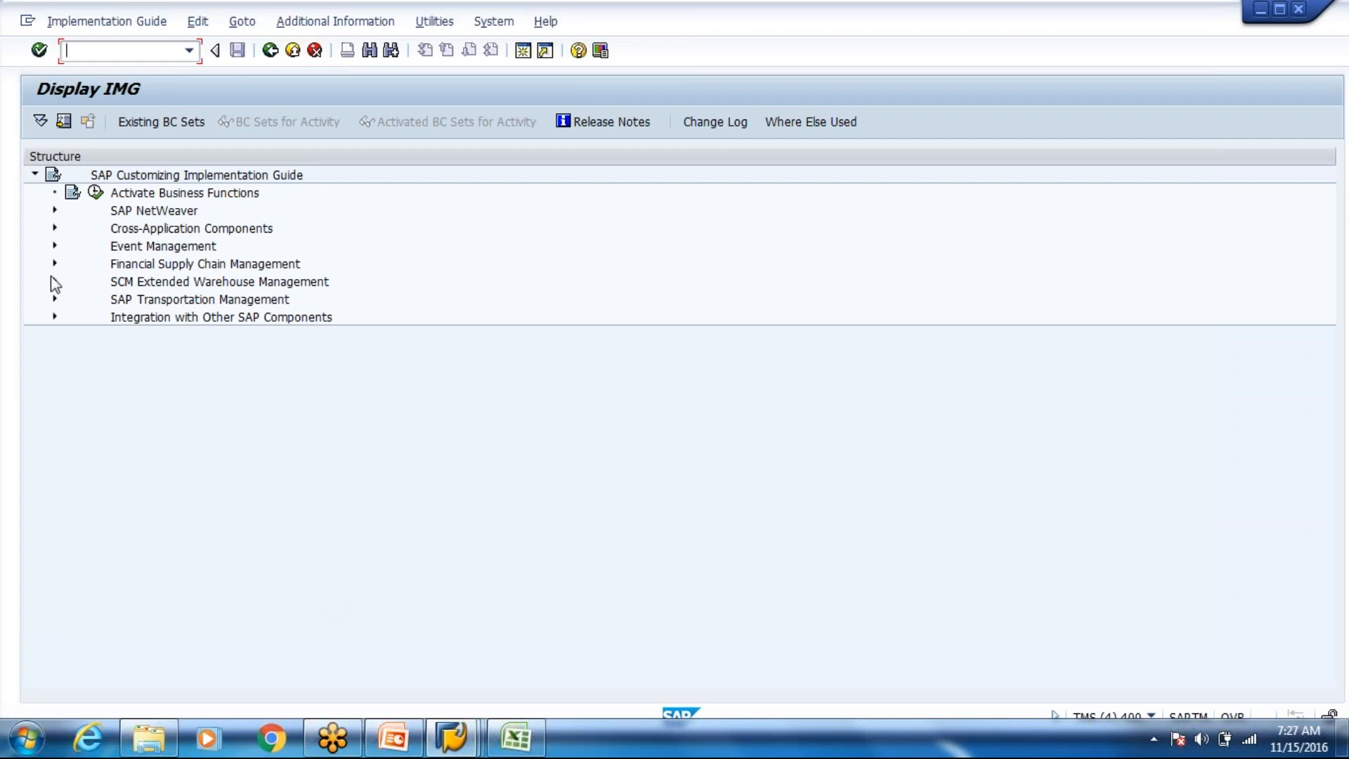
# - Expand the Extended Warehouse Management customizing structure down to the Strategies node of Goods Receipt Process
pyautogui.click(54, 281)
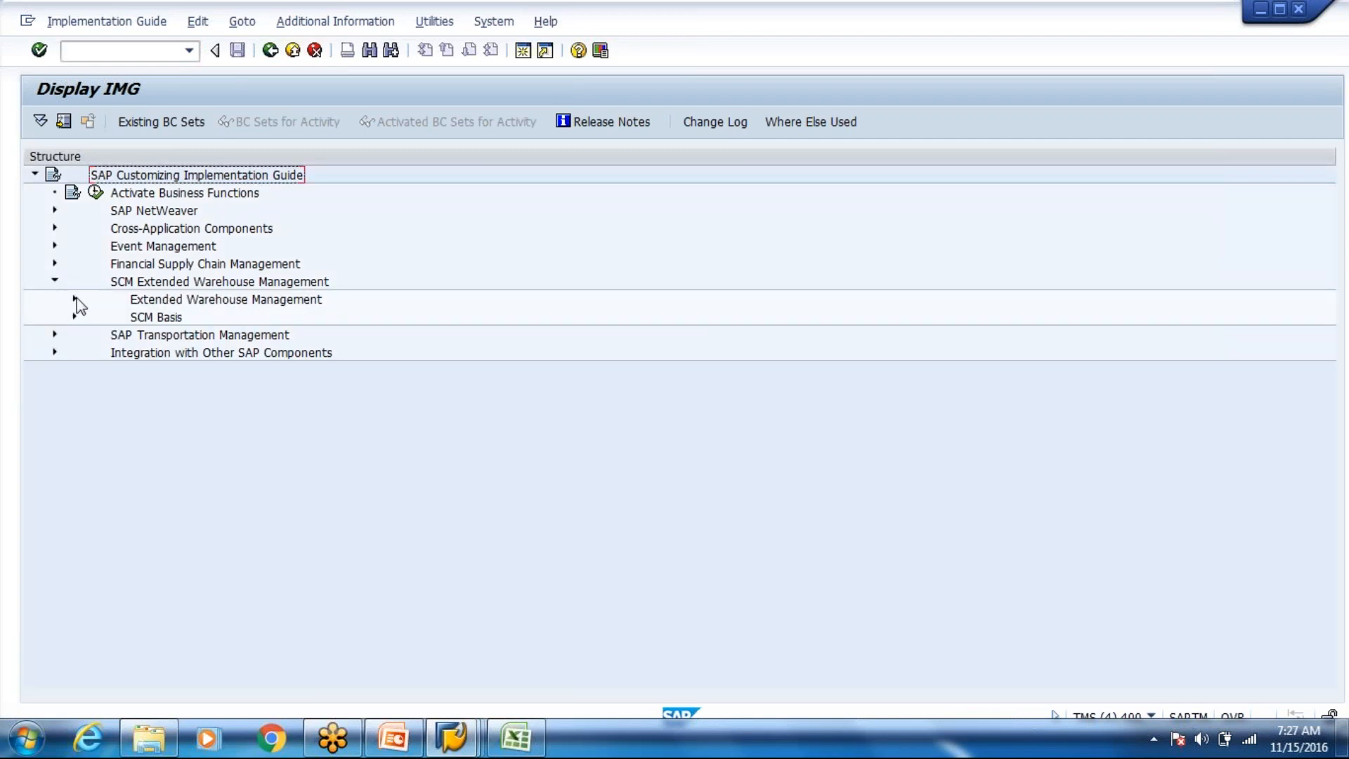
pyautogui.click(74, 299)
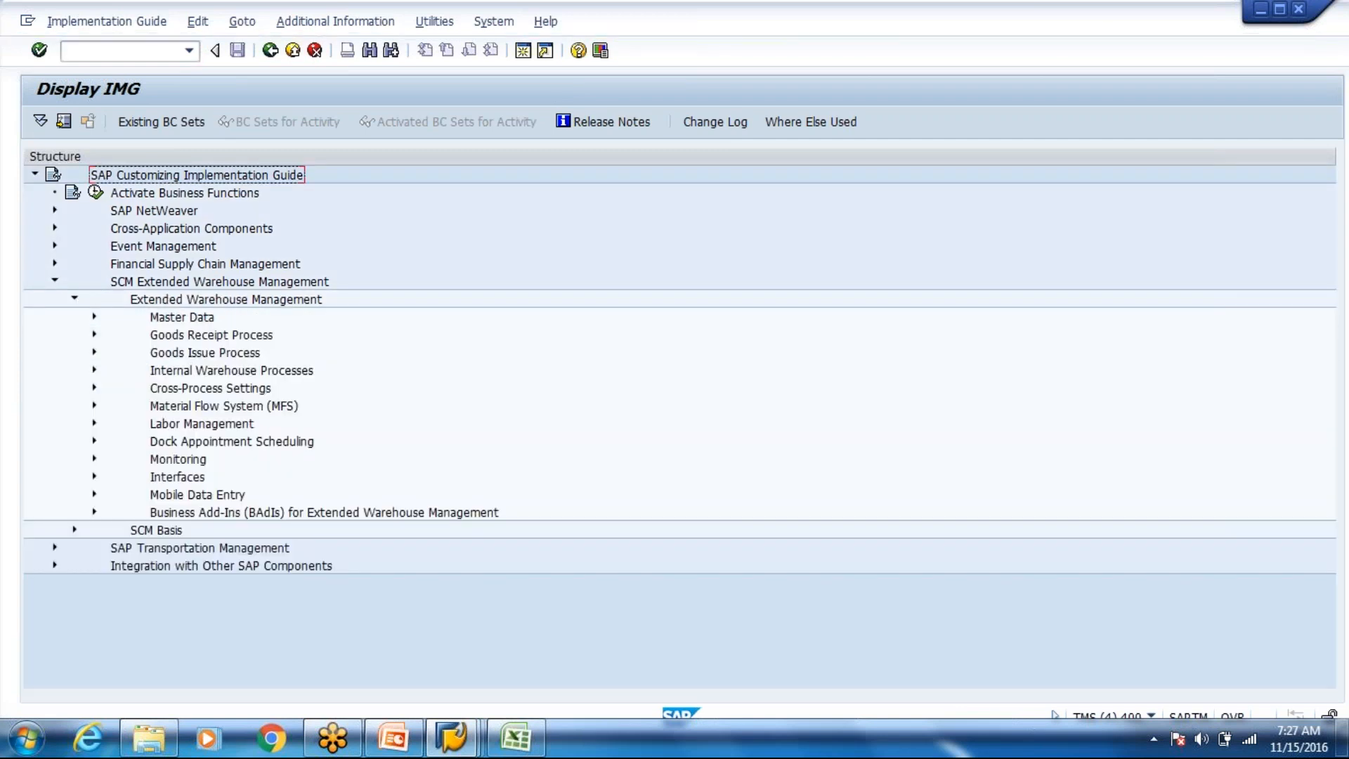
pyautogui.click(91, 388)
pyautogui.click(218, 551)
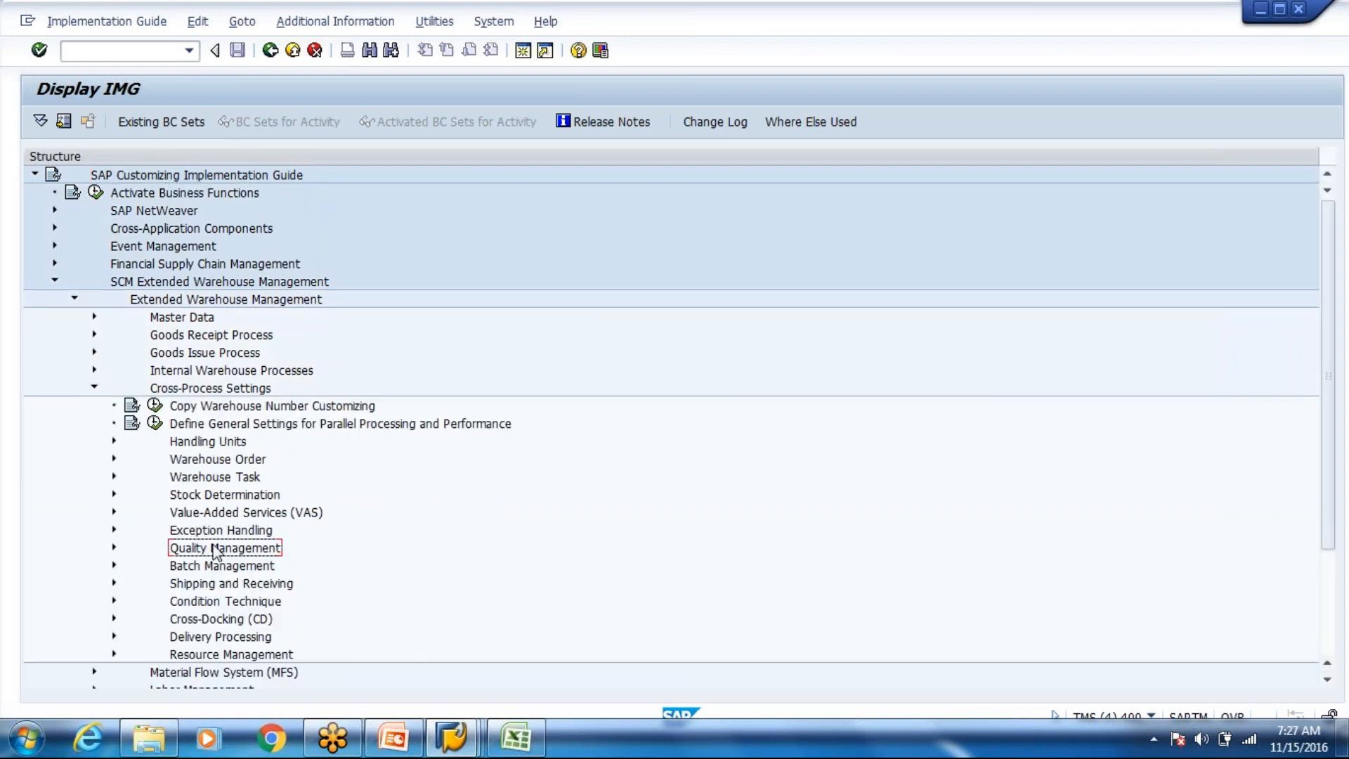
pyautogui.click(94, 335)
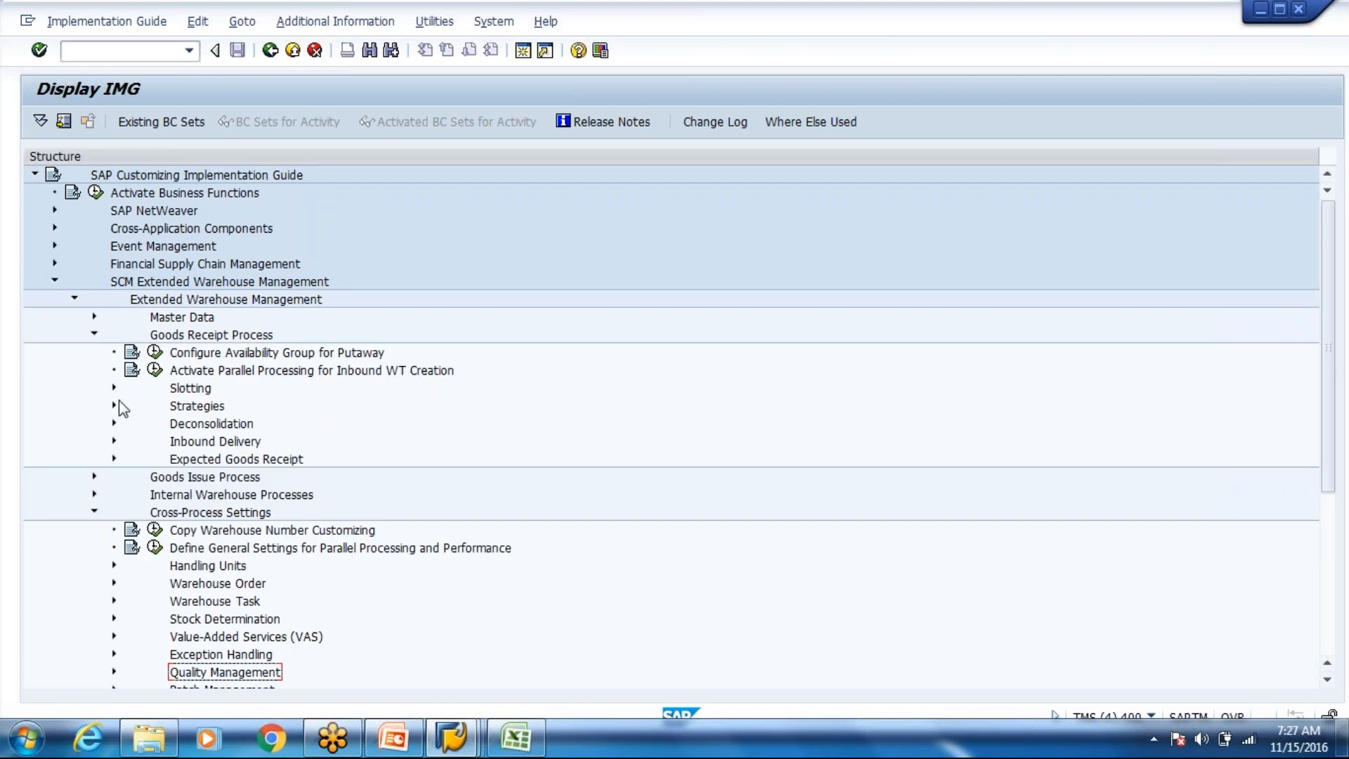
pyautogui.click(112, 407)
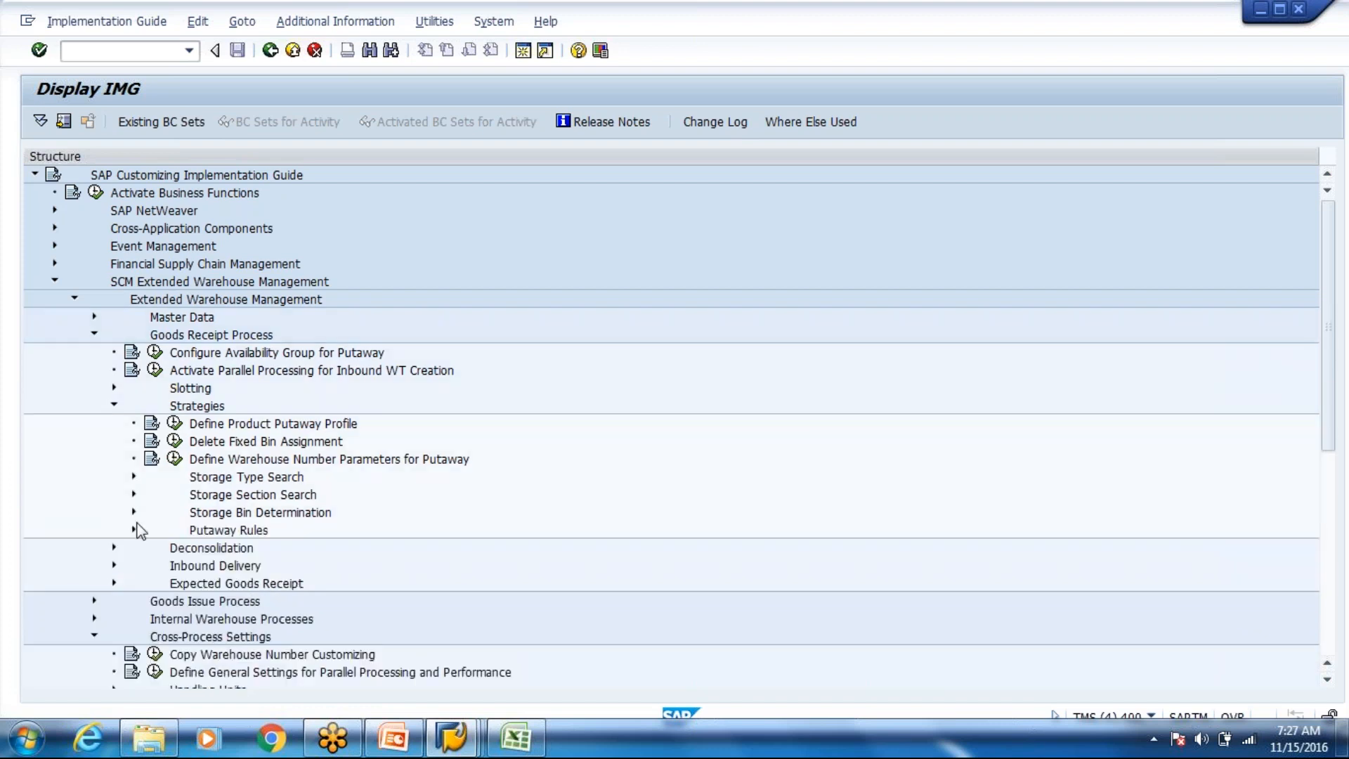
# - Expand Putaway Rules, Storage Bin Determination and its HU Types node under the Goods Receipt Process strategies
pyautogui.click(133, 529)
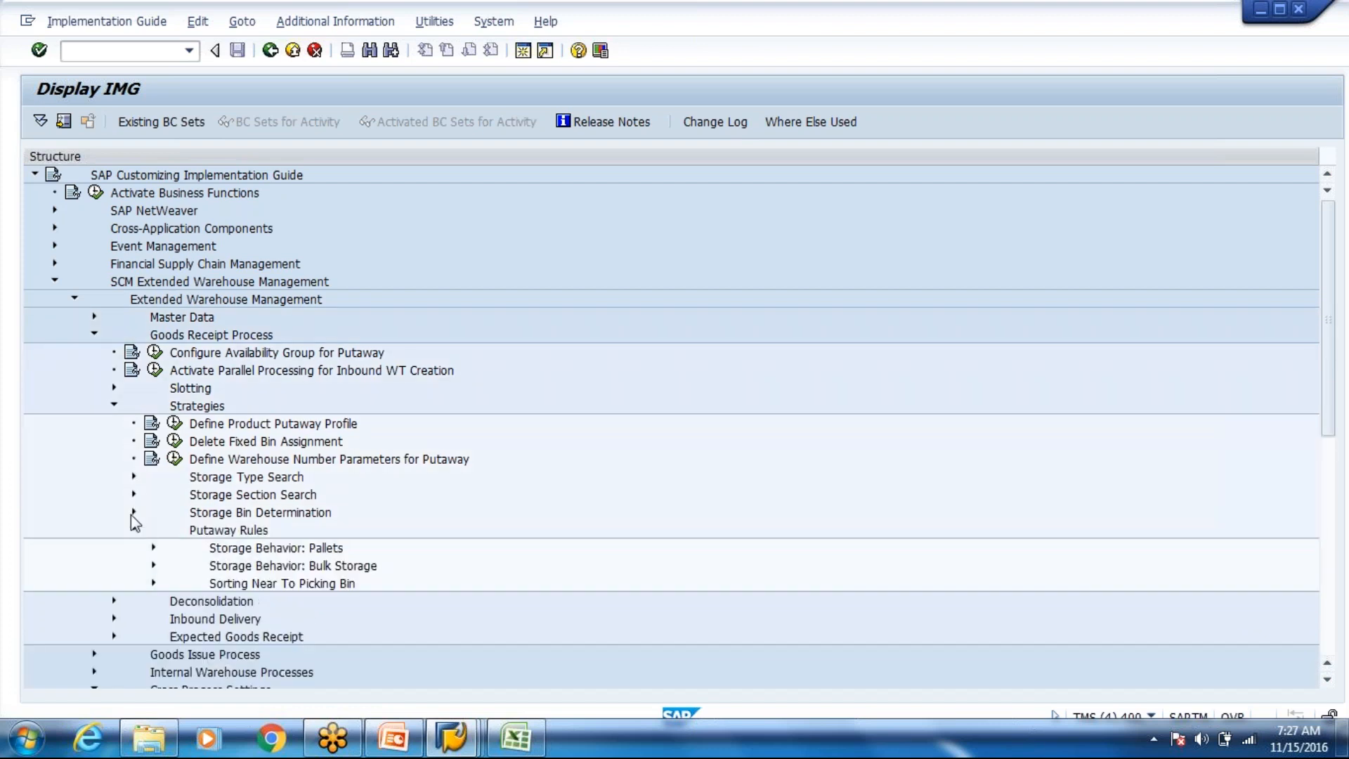
pyautogui.click(133, 512)
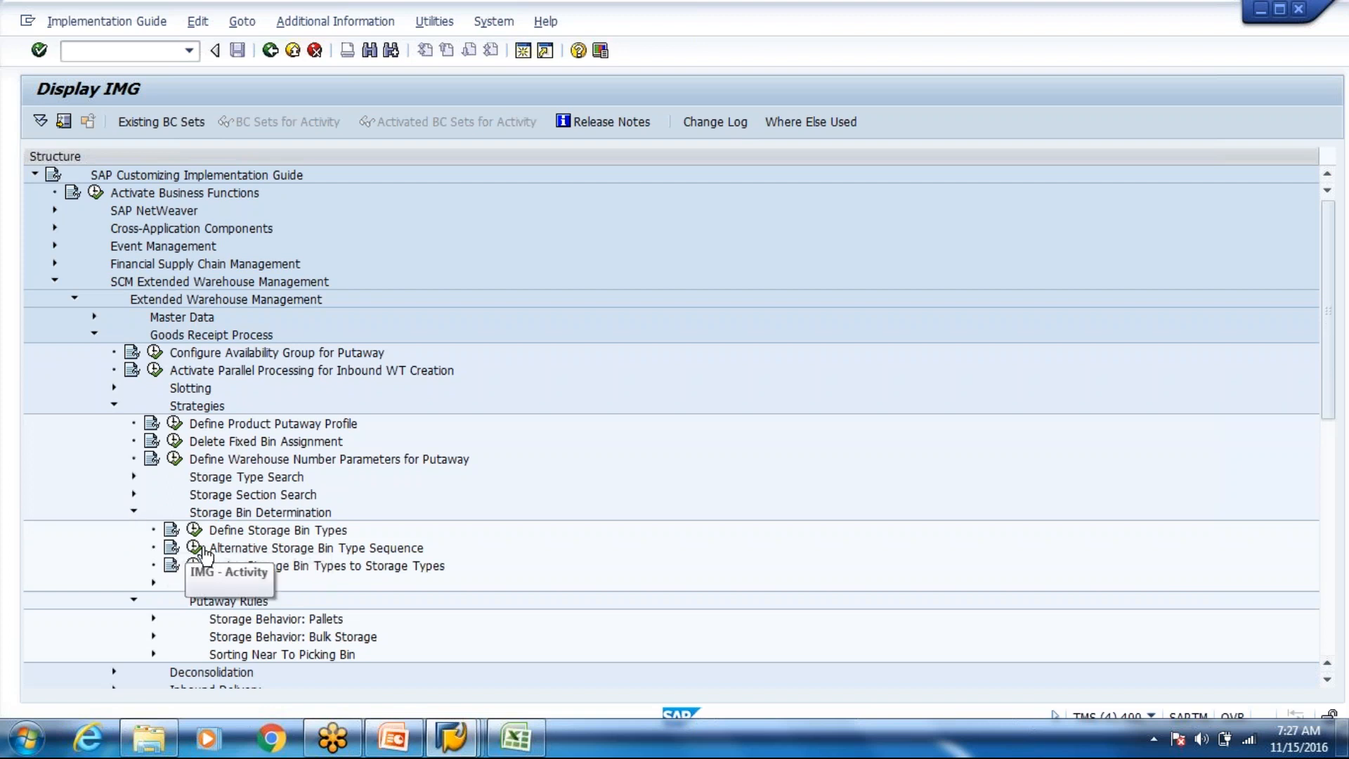
pyautogui.click(153, 584)
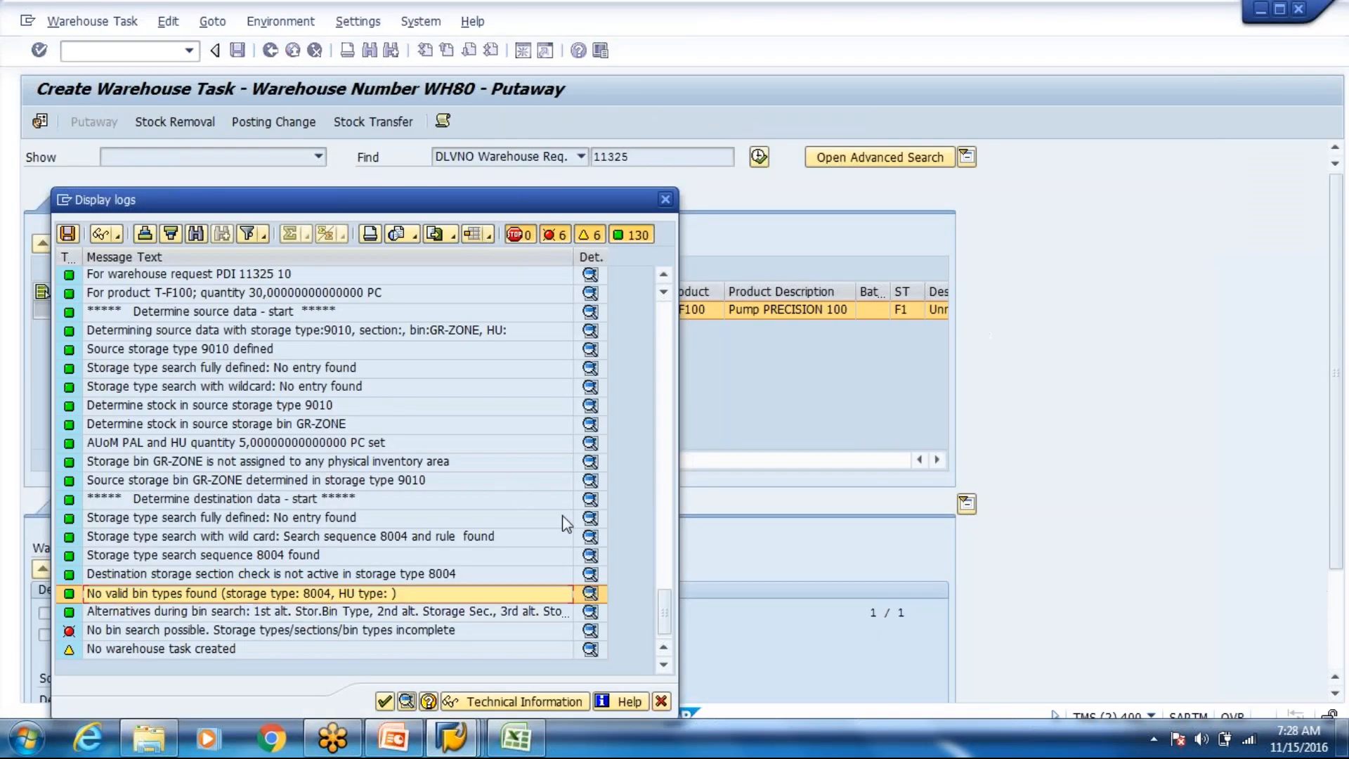
# - Review the putaway warehouse task log for the destination storage type and bin type determination messages
pyautogui.click(667, 539)
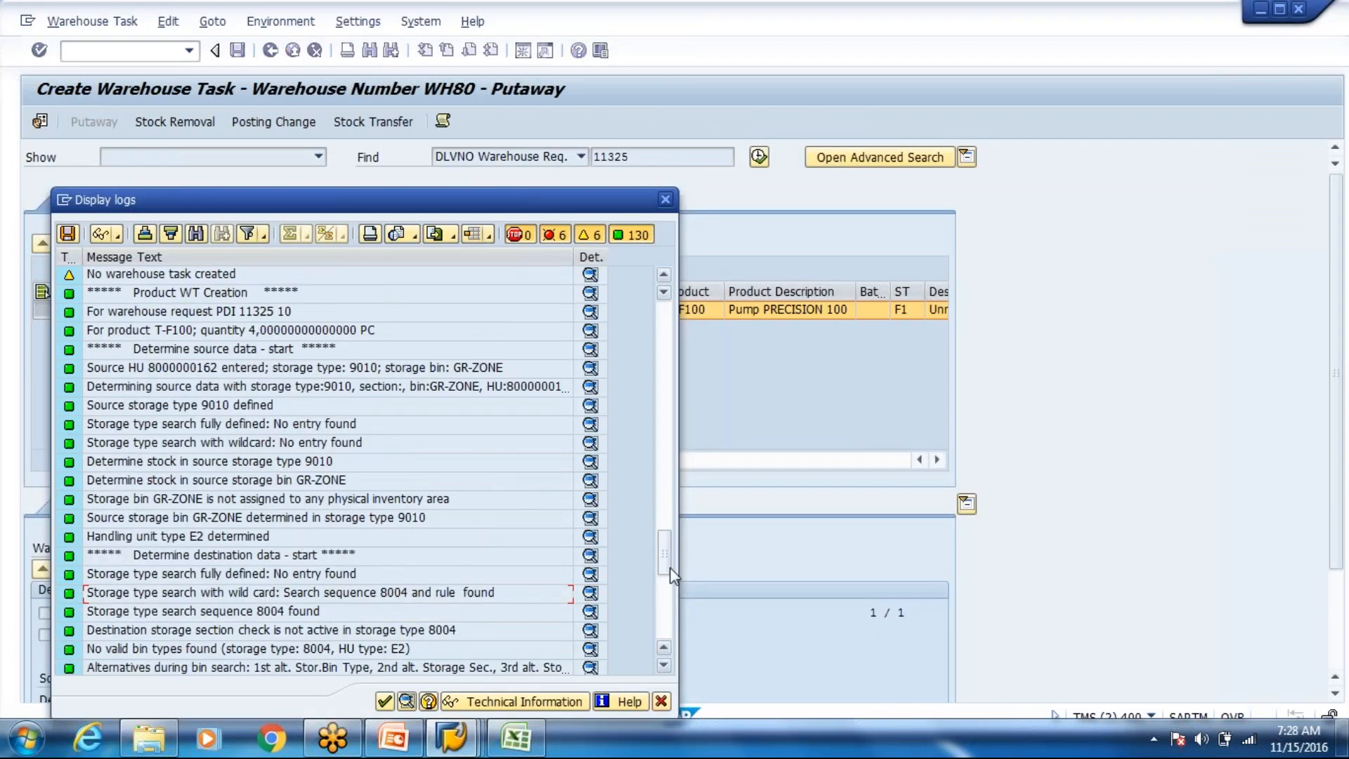
pyautogui.moveTo(667, 561); pyautogui.dragTo(668, 468)
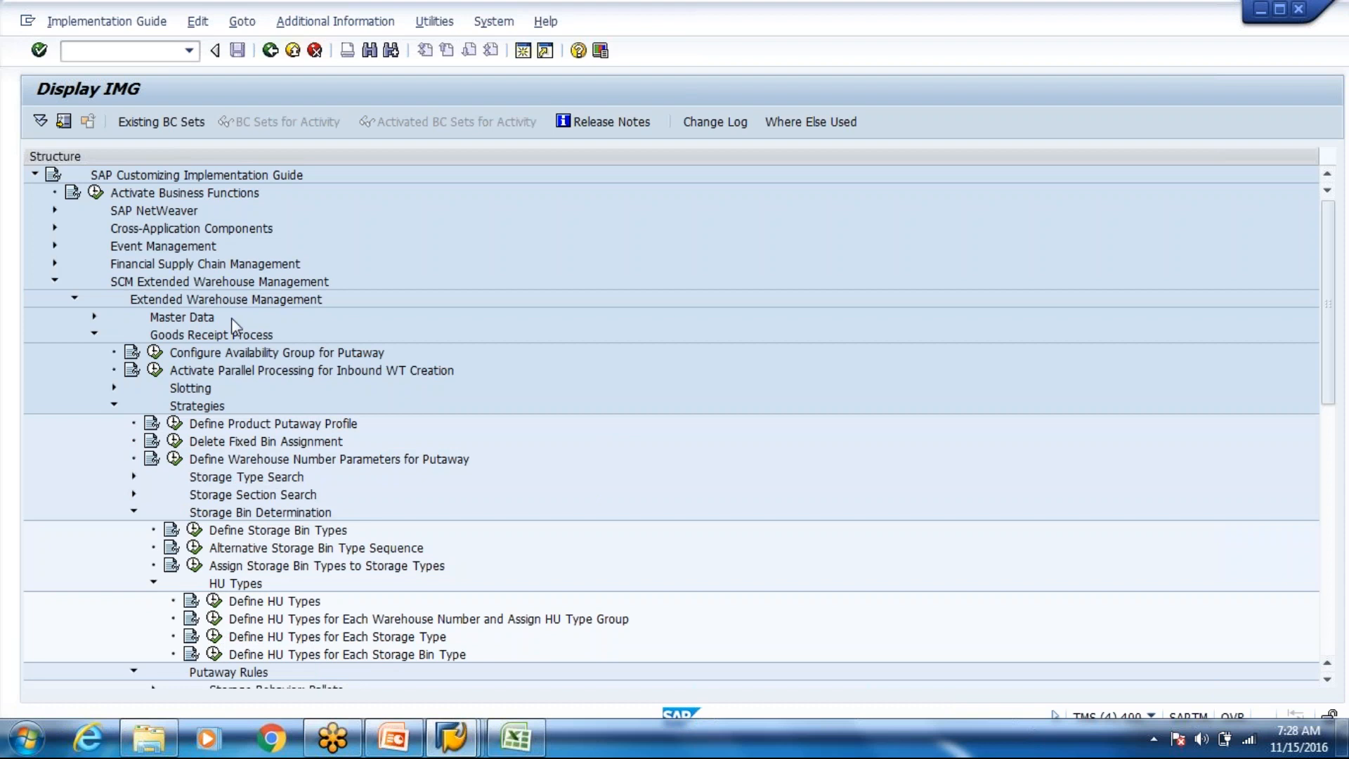
# - Open the mass change of storage bins for warehouse WH80 in a new session and list the bins of storage type 8004
pyautogui.click(145, 59)
pyautogui.write('/o/scwm/mon')
pyautogui.press('Return')
pyautogui.press('Tab')
pyautogui.press('Tab')
pyautogui.press('Tab')
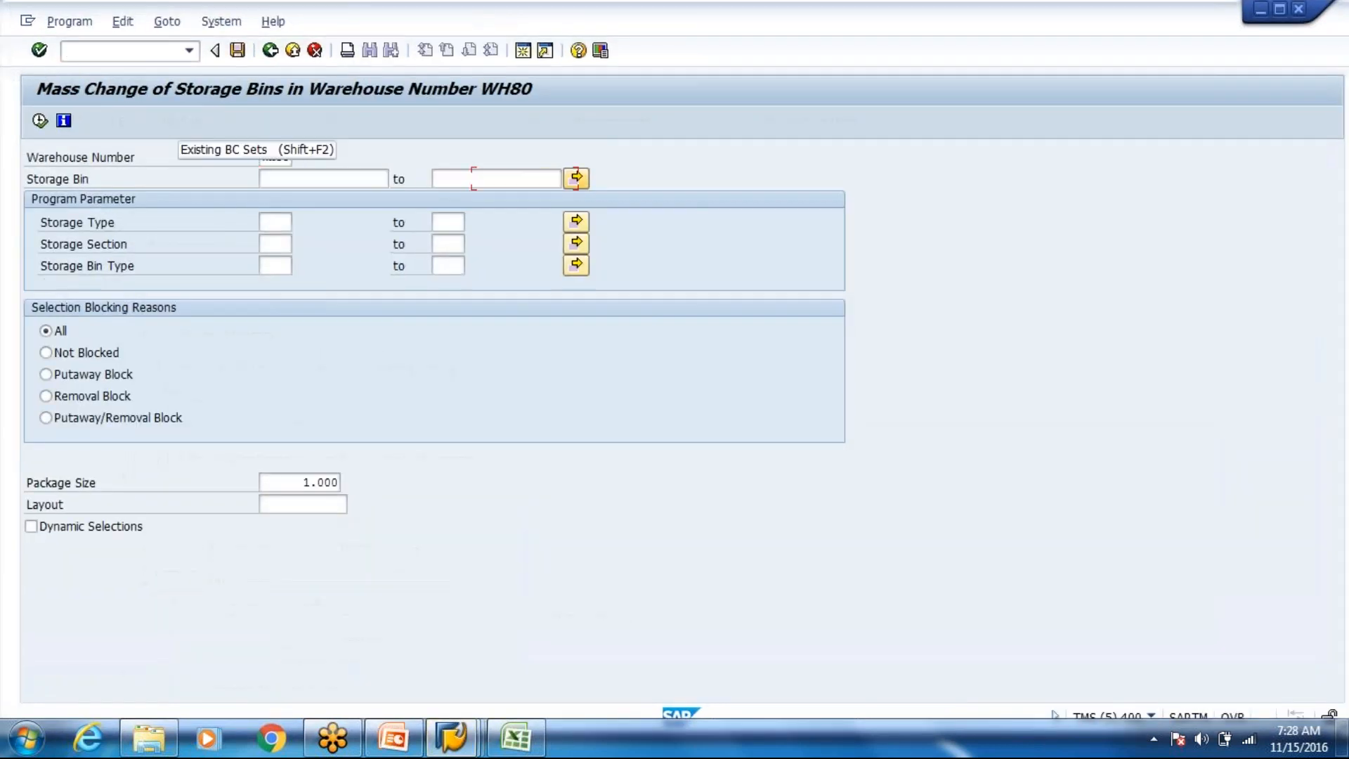
pyautogui.write('8004')
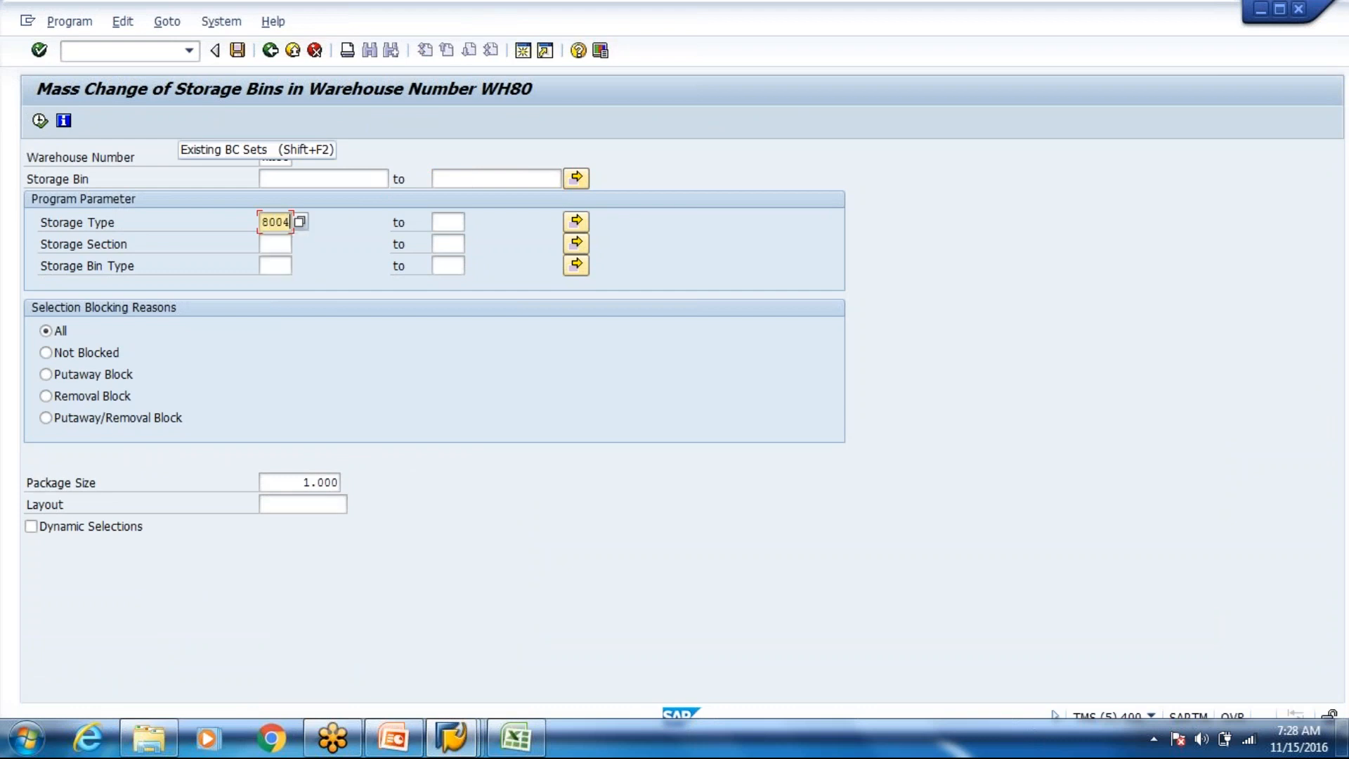
pyautogui.click(40, 121)
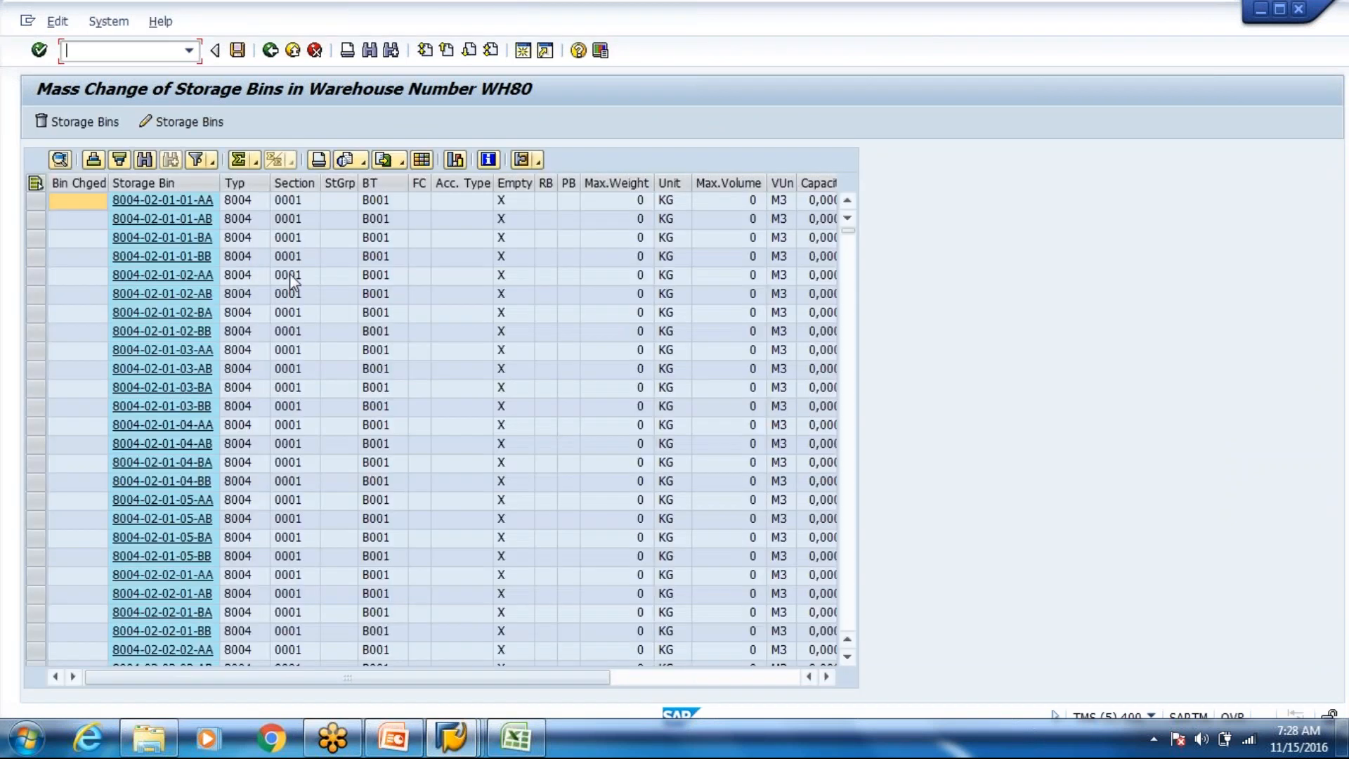
pyautogui.click(294, 54)
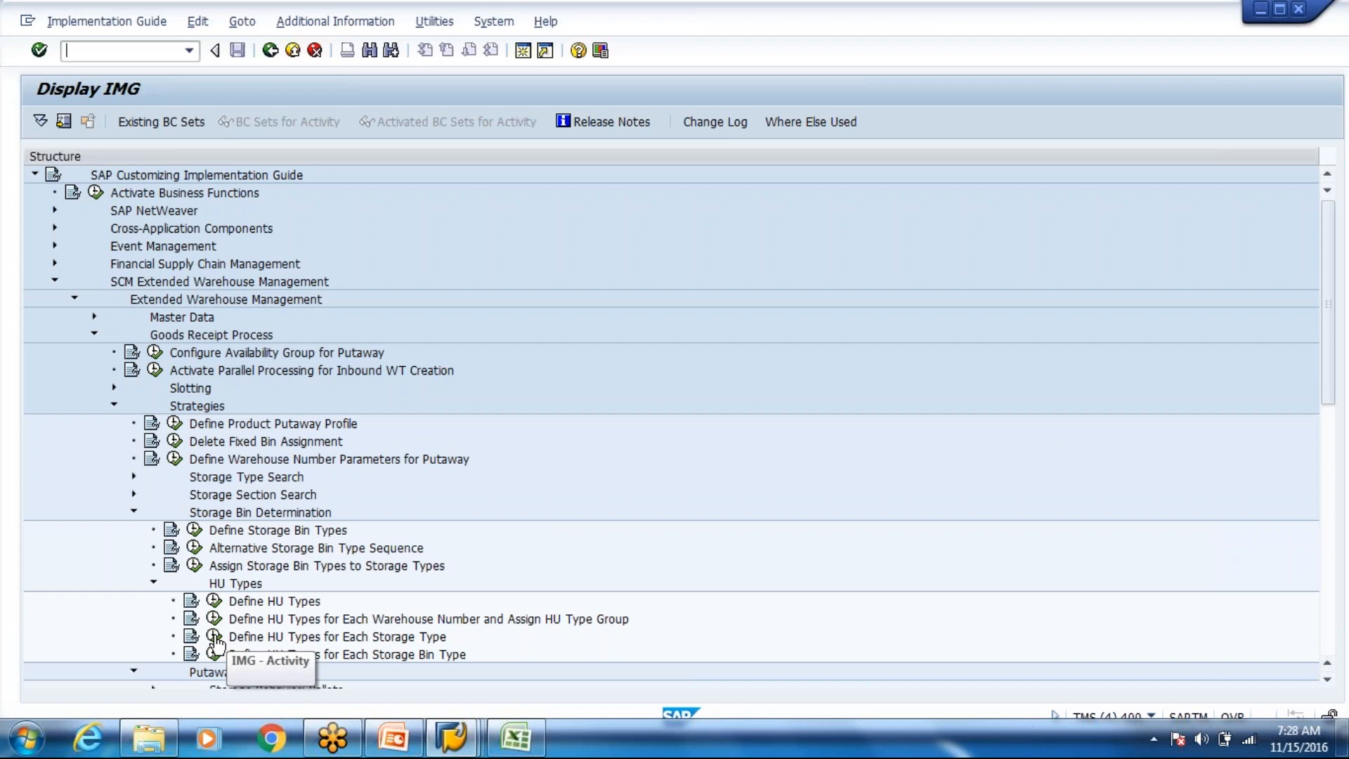
# - Open the definition of HU types for each storage type and go to the entries of warehouse WH80
pyautogui.click(215, 641)
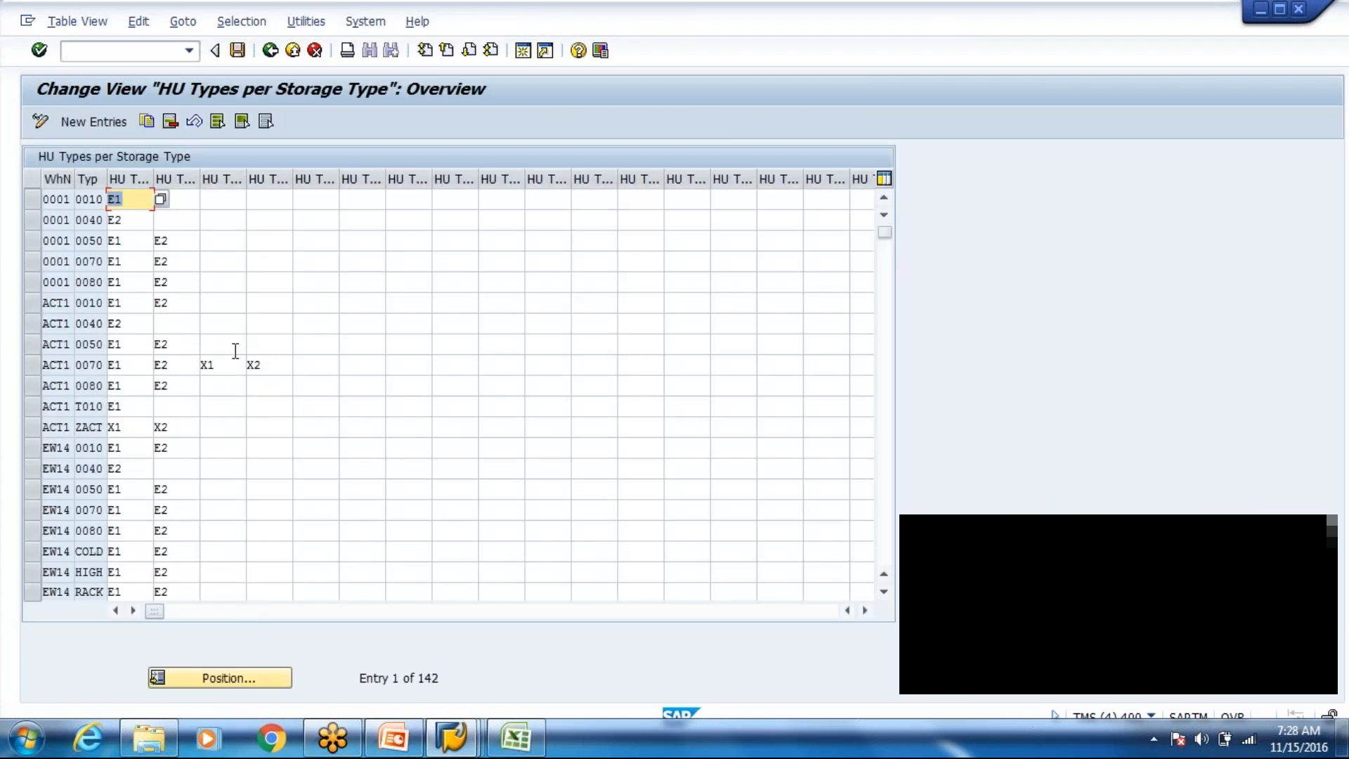
pyautogui.click(224, 679)
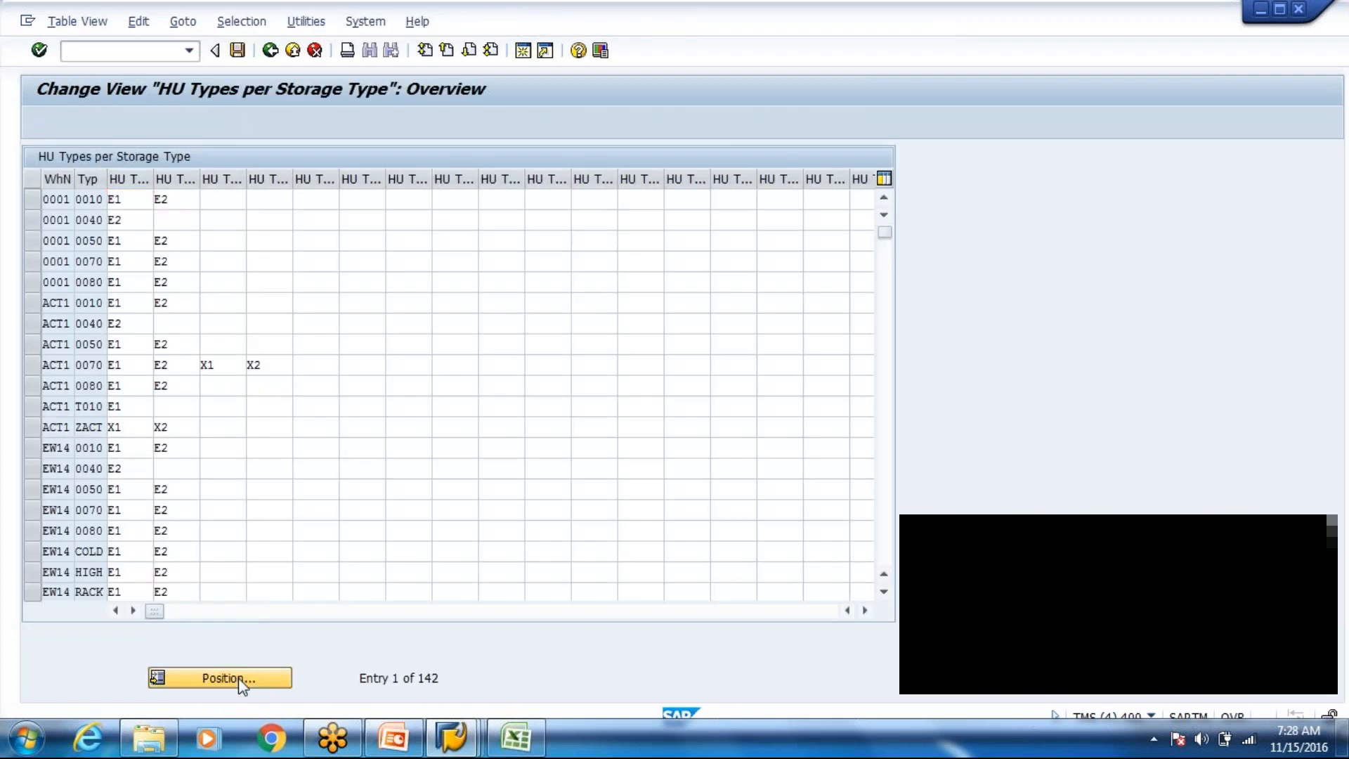
pyautogui.write('Wh')
pyautogui.write('80')
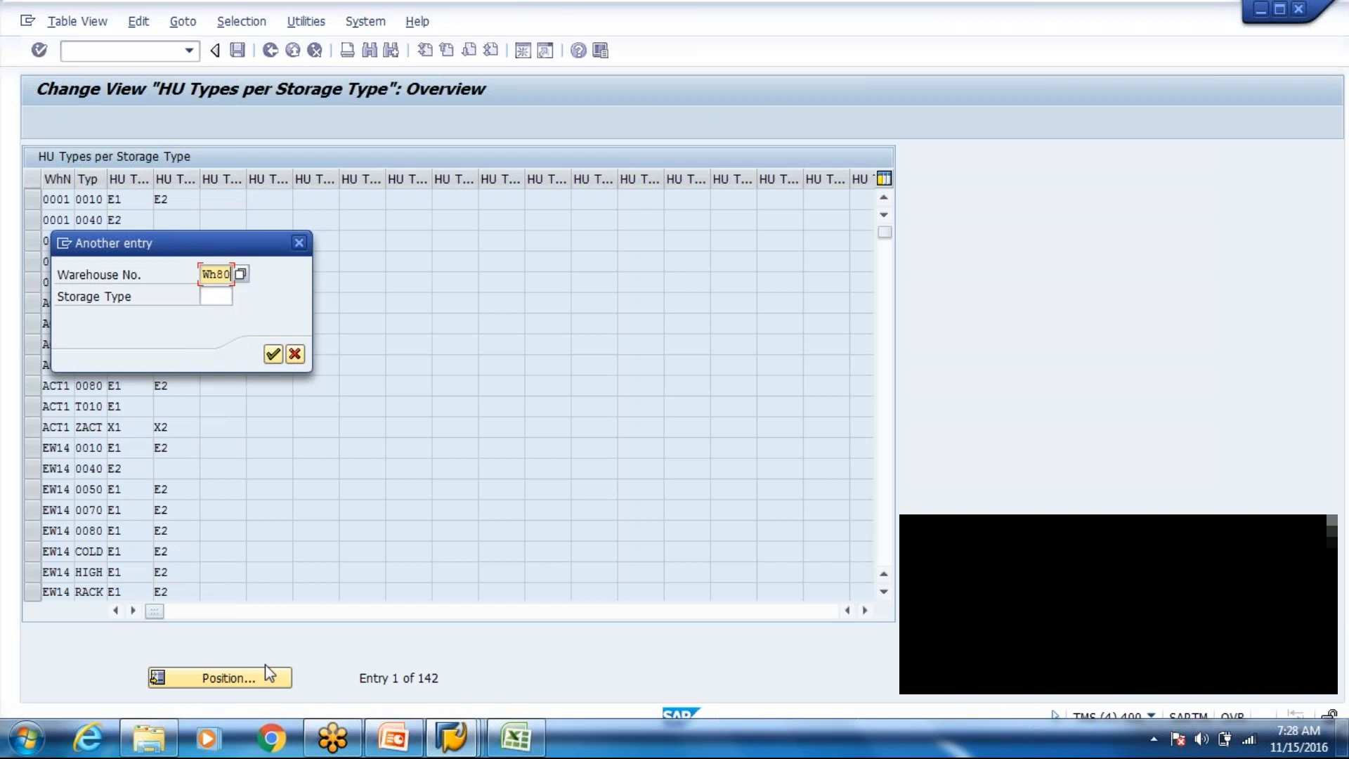
pyautogui.press('Return')
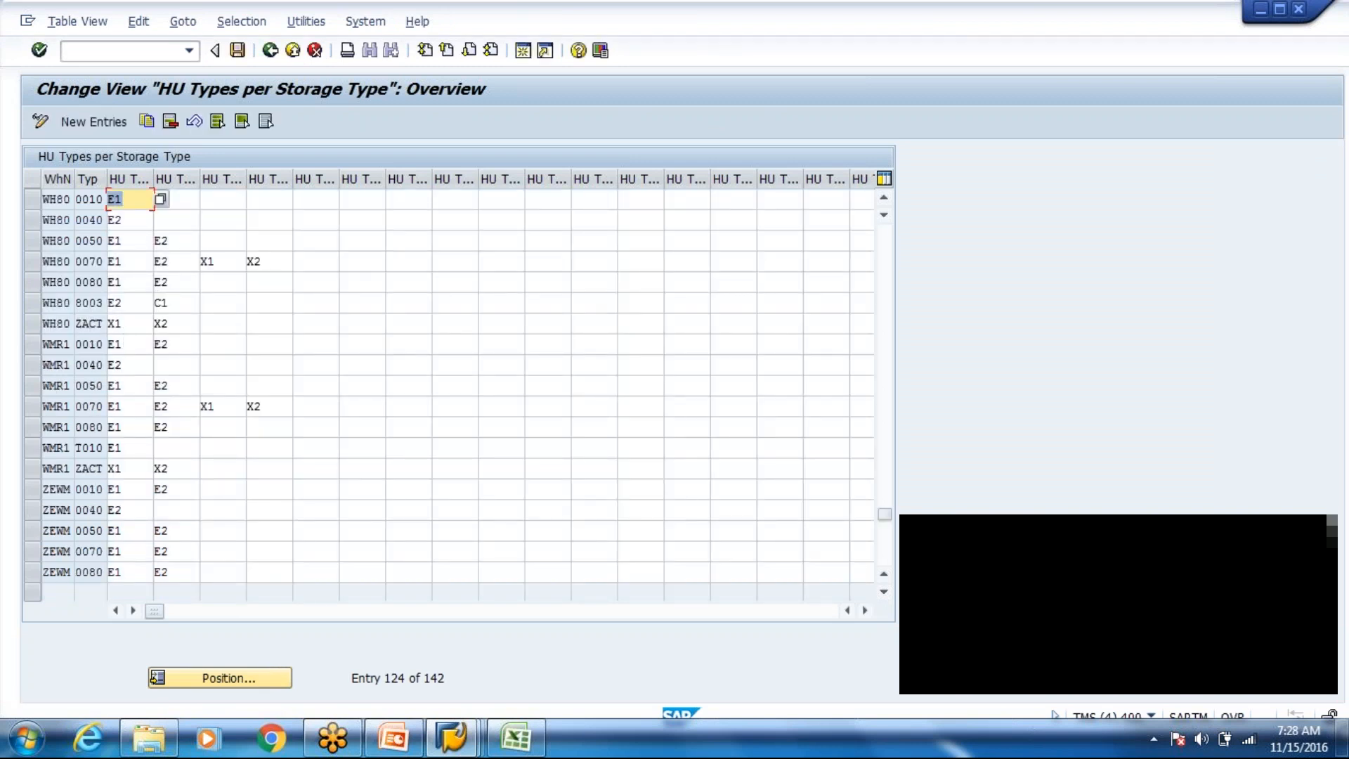
# - Copy the WH80 entry of storage type 8003 to storage type 8004, save it and return to the customizing tree
pyautogui.click(38, 307)
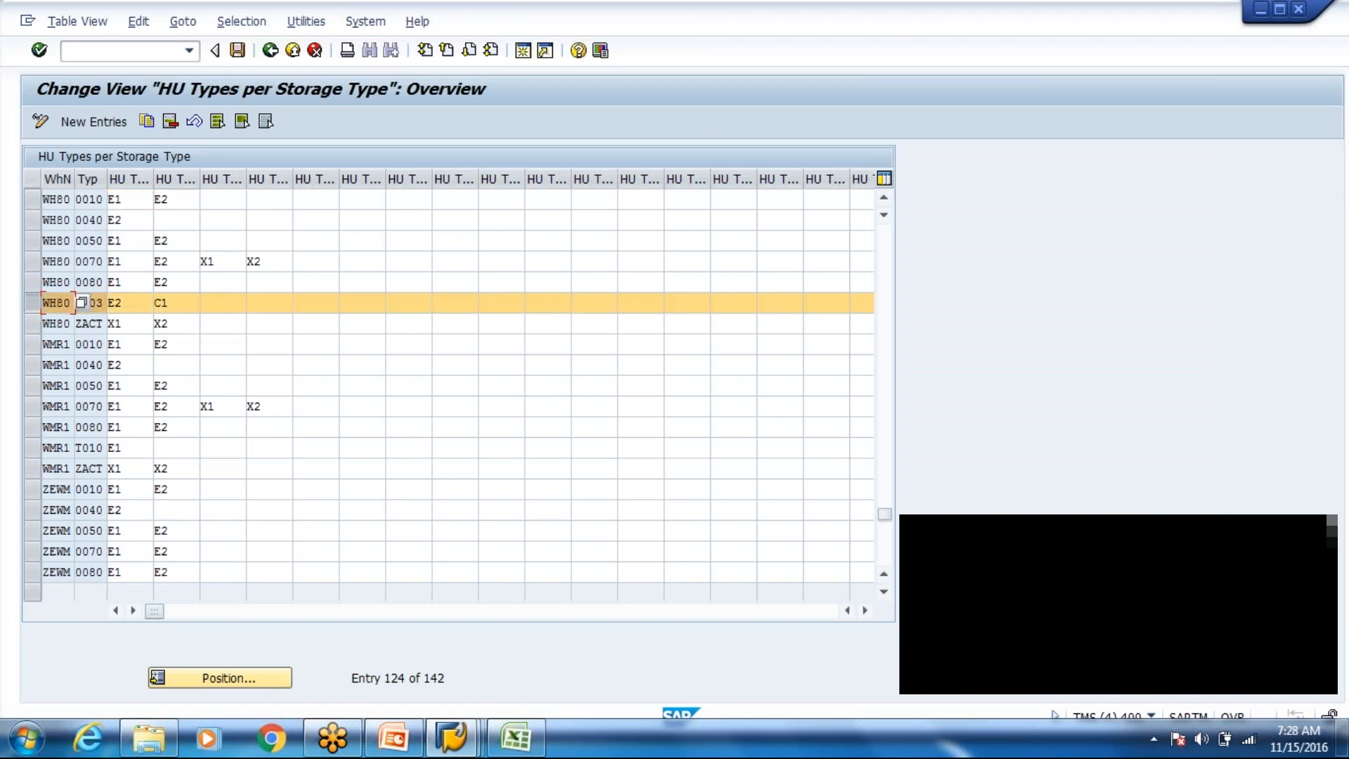
pyautogui.click(148, 124)
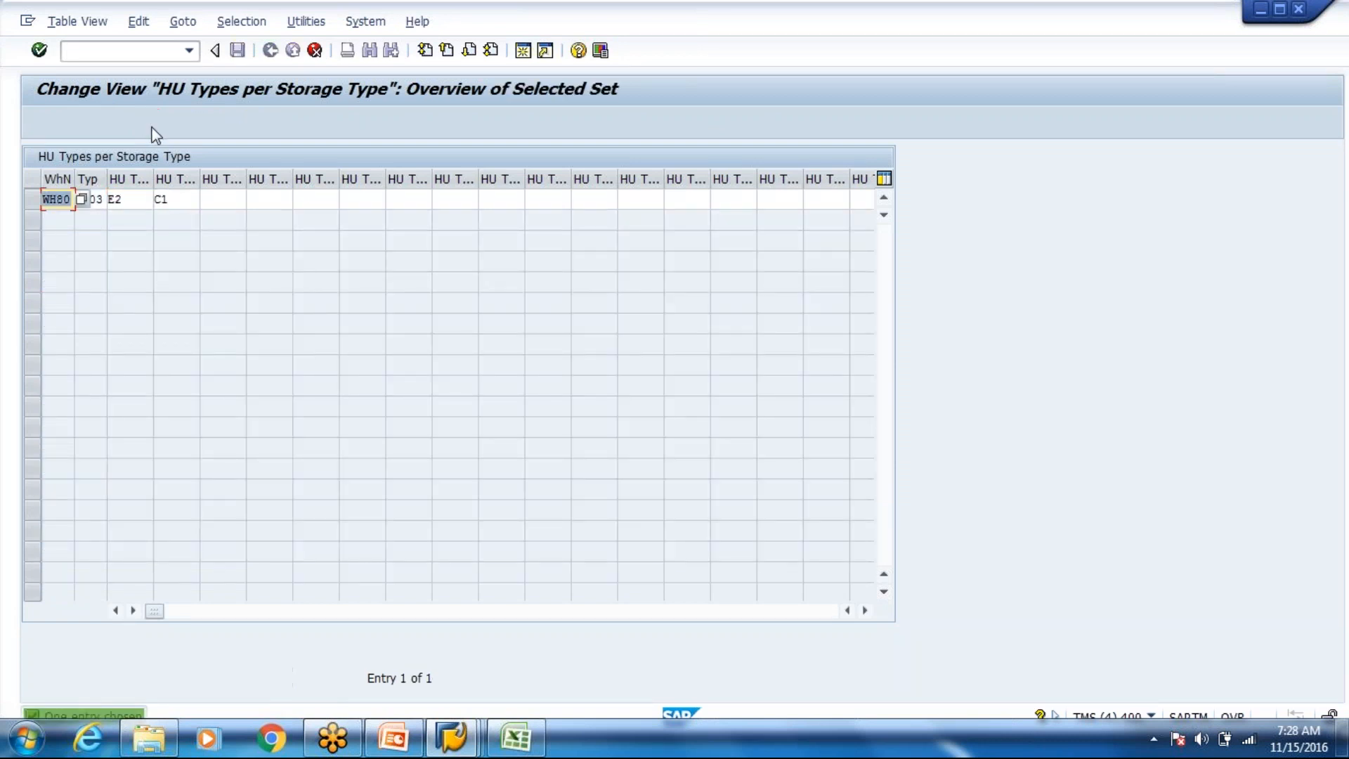
pyautogui.press('BackSpace')
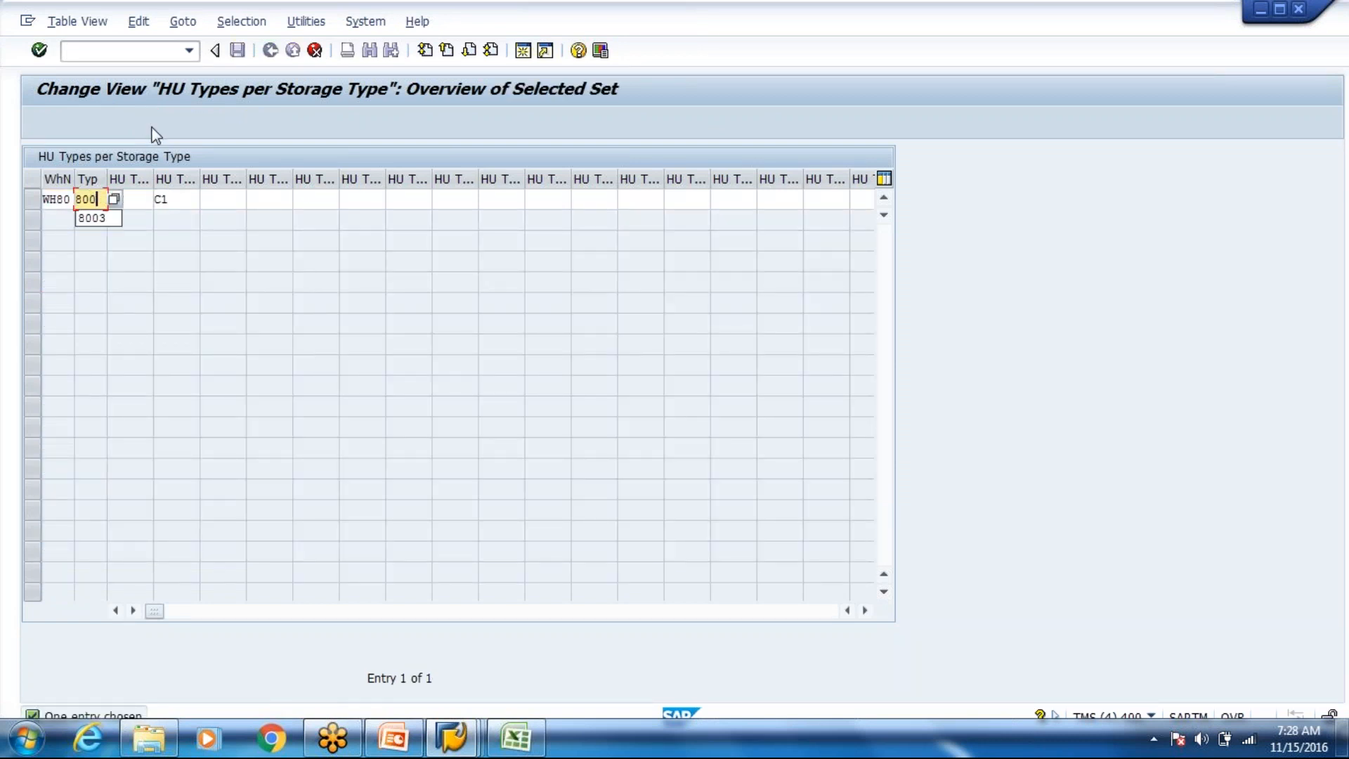
pyautogui.write('4')
pyautogui.press('Tab')
pyautogui.press('Tab')
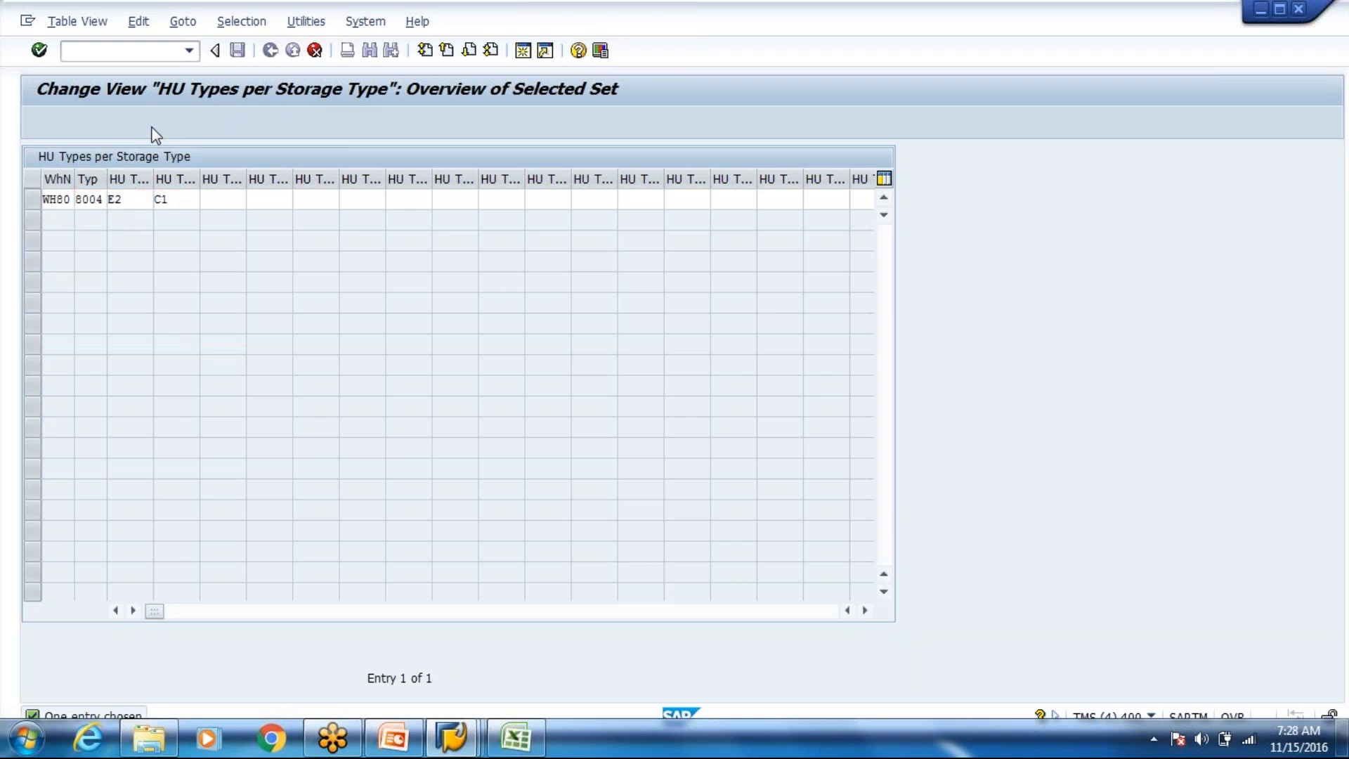
pyautogui.press('Return')
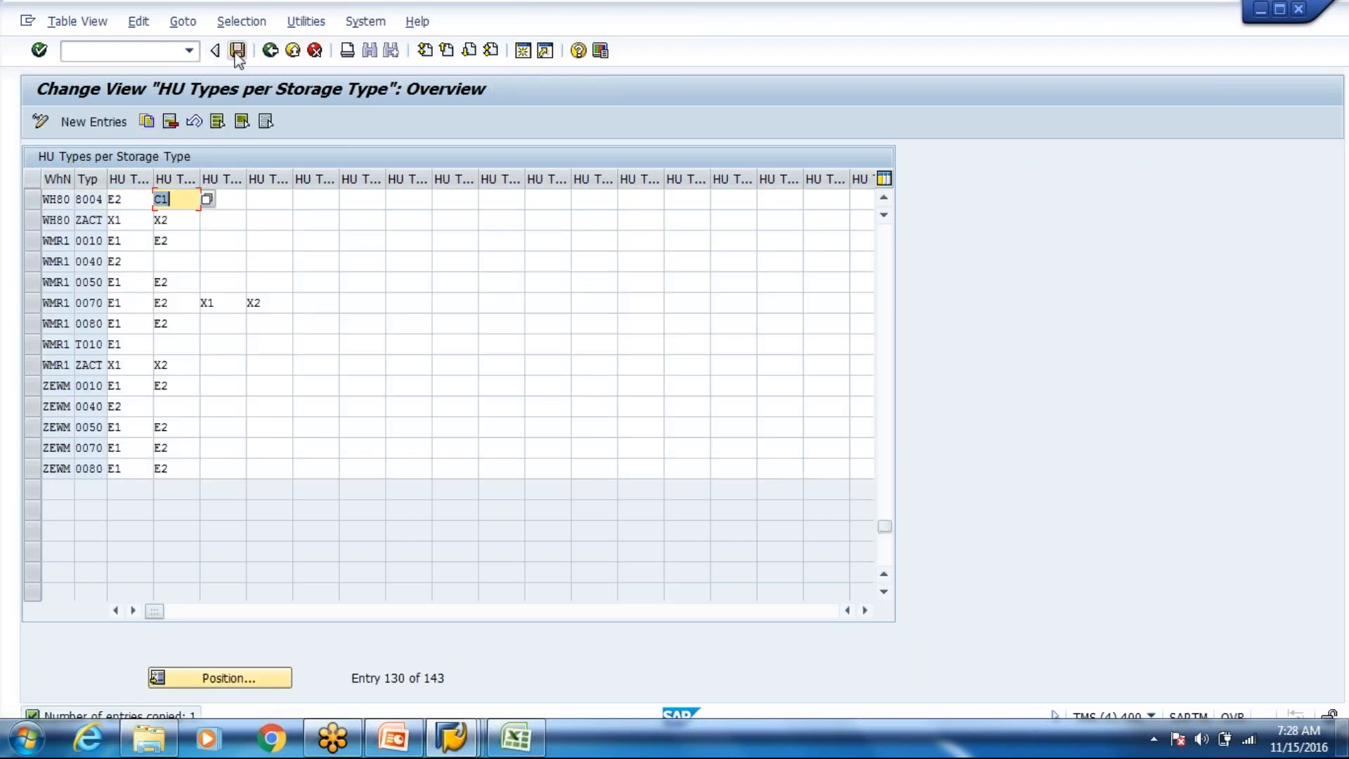
pyautogui.click(238, 50)
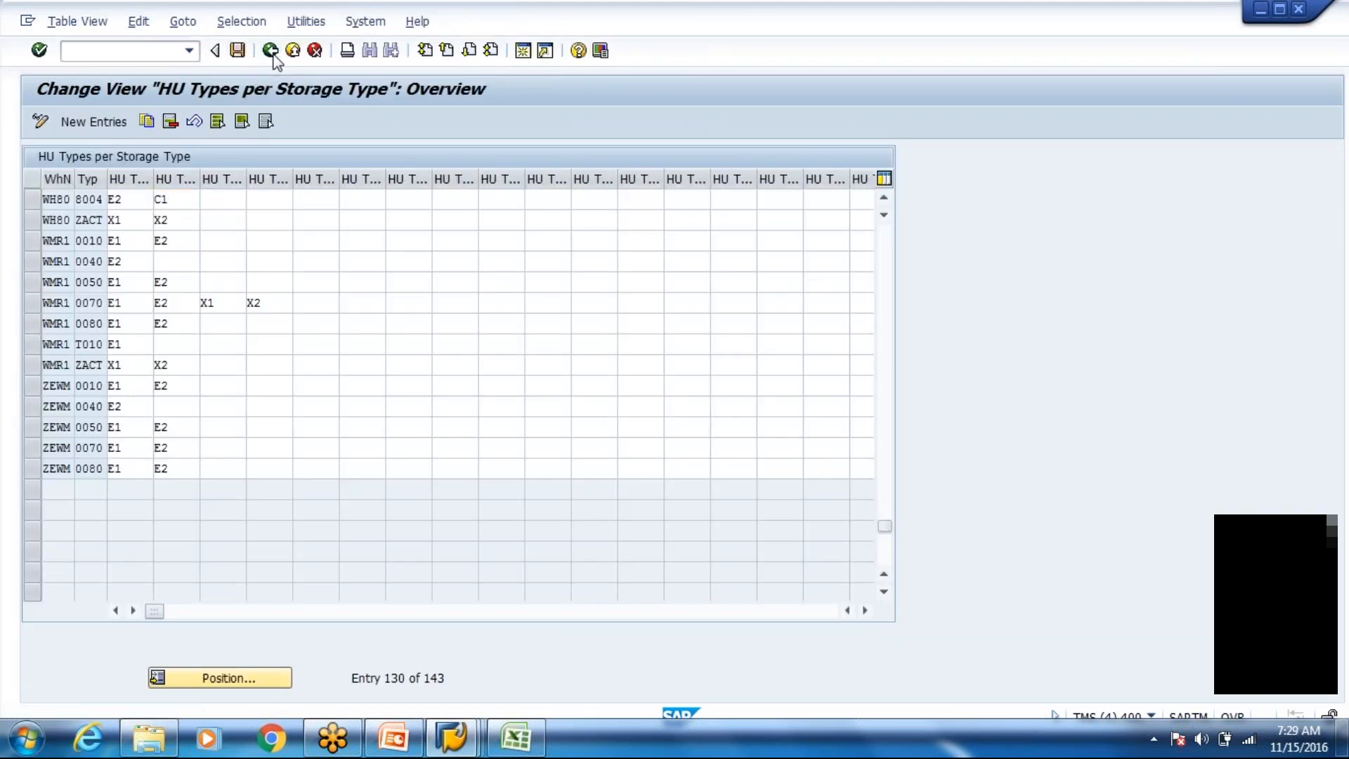
pyautogui.click(271, 52)
# - Add and save an HU type entry per storage bin type for warehouse WH80, storage type 8004, HU type E2, bin type B001
pyautogui.click(214, 654)
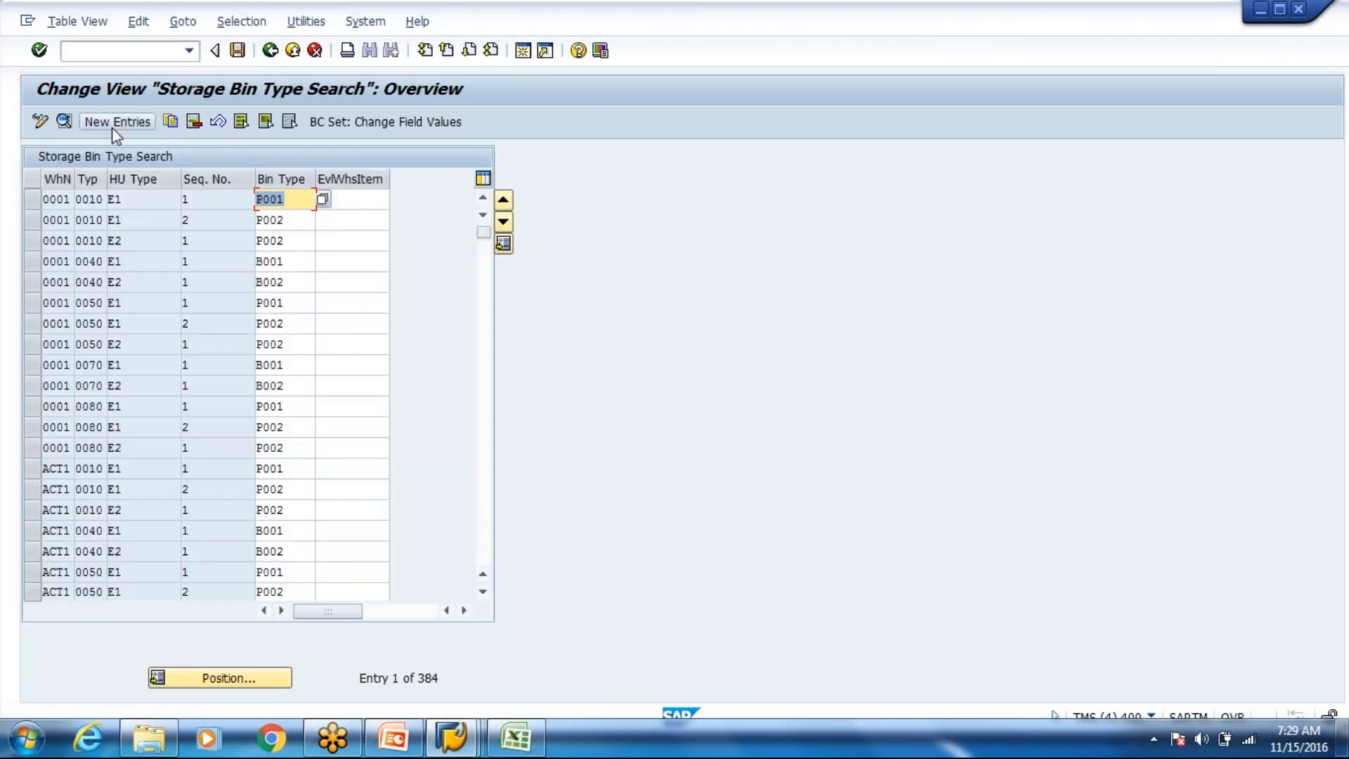
pyautogui.click(113, 126)
pyautogui.write('Wh80')
pyautogui.press('Tab')
pyautogui.write('8004')
pyautogui.press('Tab')
pyautogui.write('E2')
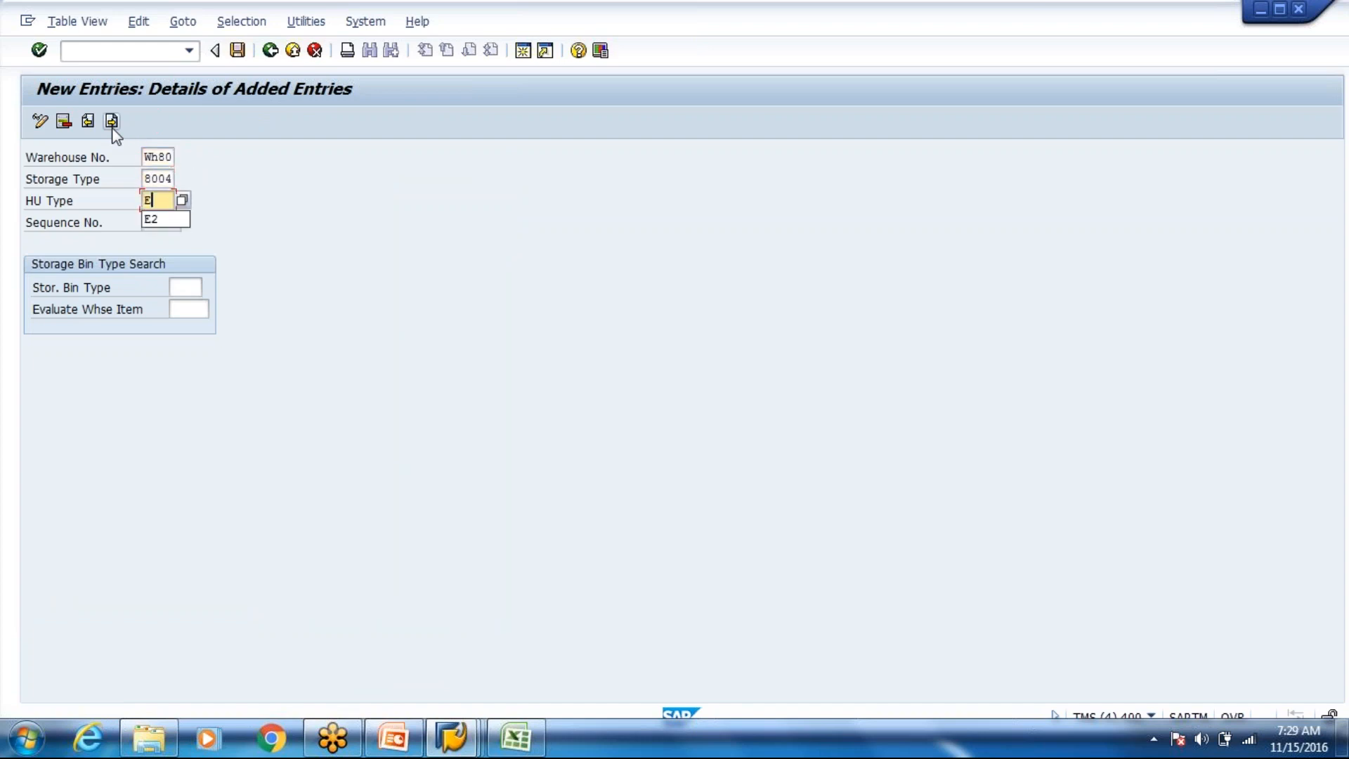
pyautogui.press('Tab')
pyautogui.write('B001')
pyautogui.press('Return')
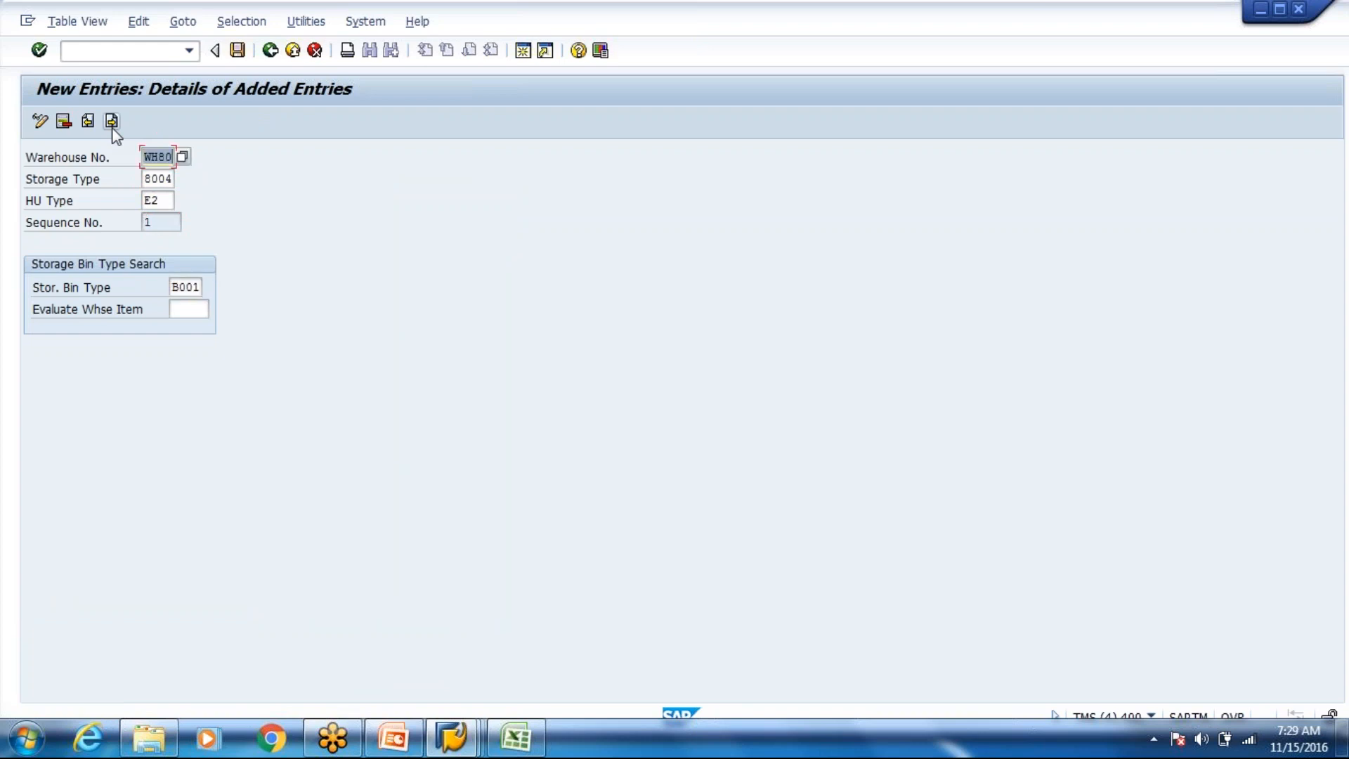
pyautogui.hotkey('ctrl', 's')
pyautogui.press('Return')
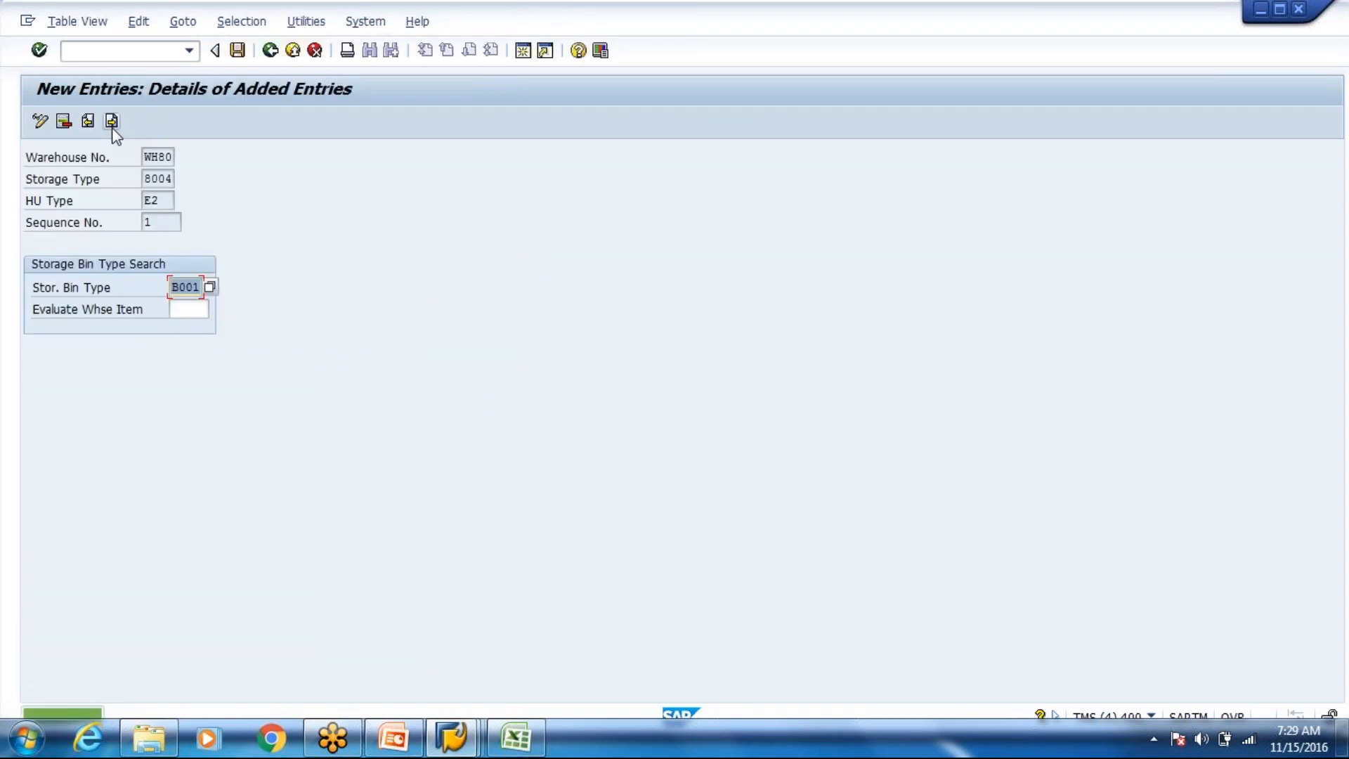
pyautogui.click(294, 59)
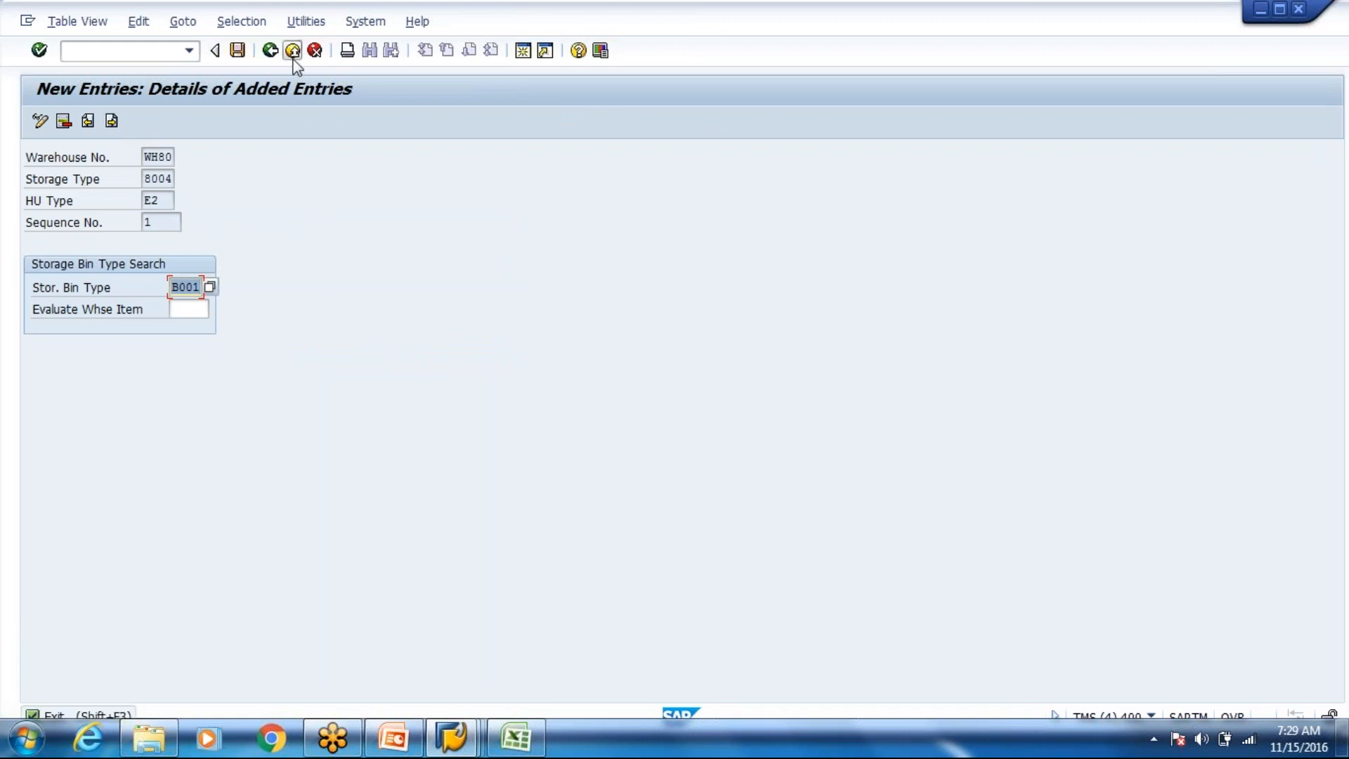
# - Look through the Extended Warehouse Management nodes of the customizing tree, including Cross-Process Settings, with Goods Receipt Process collapsed
pyautogui.click(459, 752)
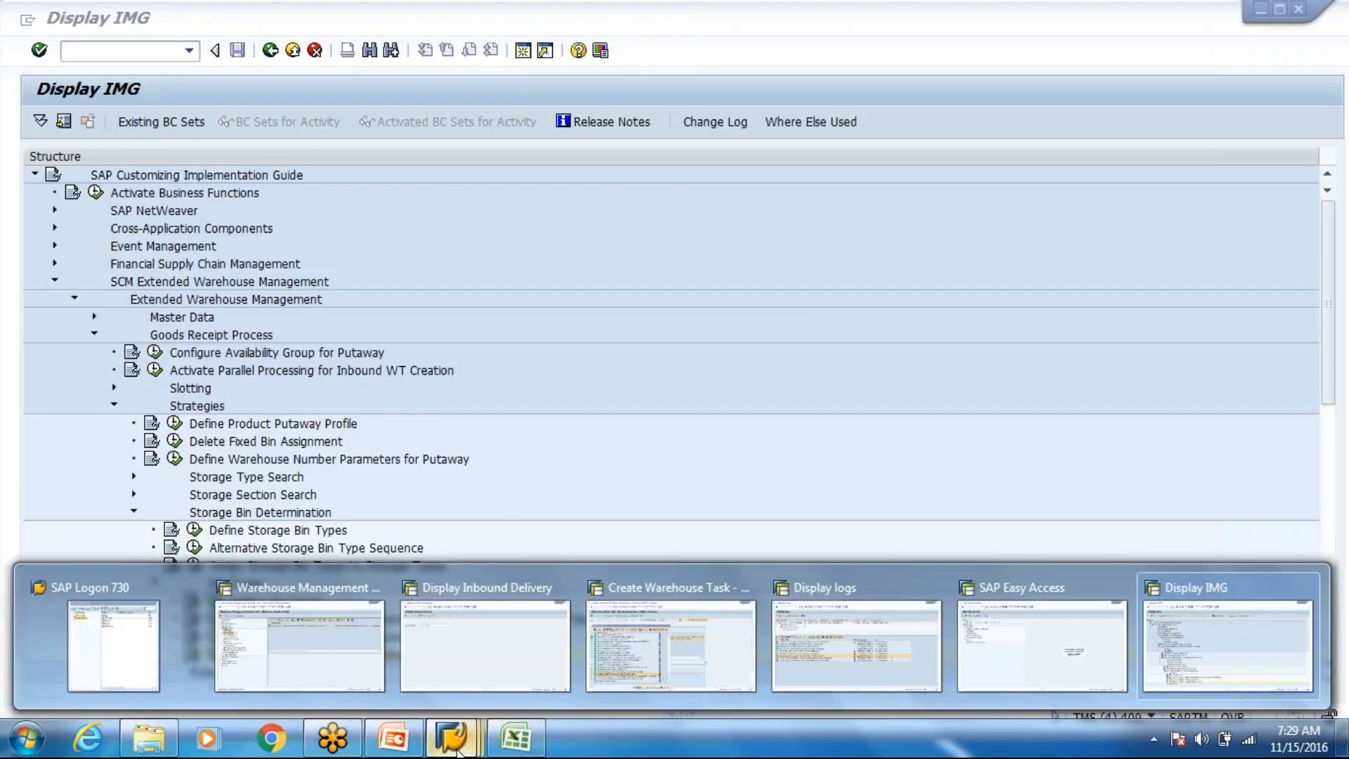
pyautogui.click(144, 343)
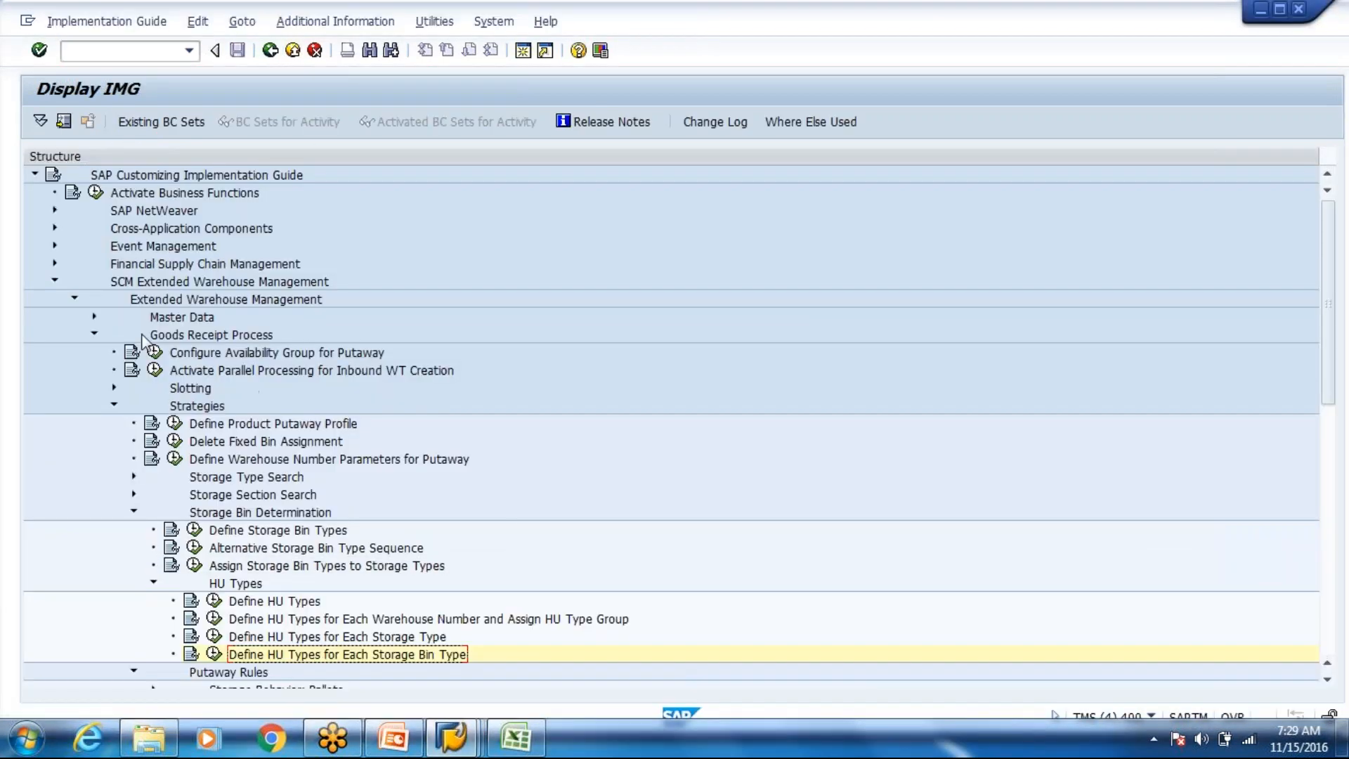
pyautogui.click(90, 334)
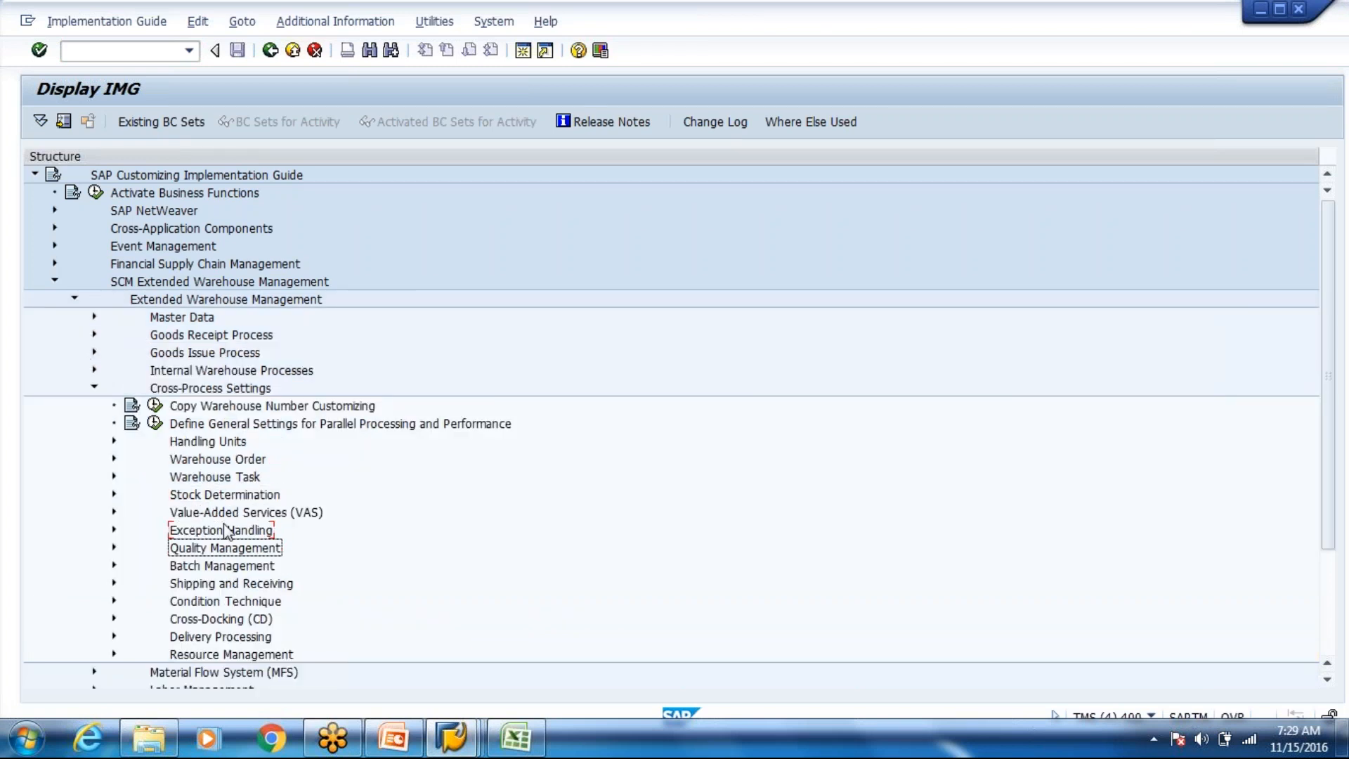
pyautogui.press('Down')
pyautogui.press('Down')
pyautogui.press('Down')
pyautogui.press('Down')
pyautogui.press('Down')
pyautogui.press('Down')
pyautogui.press('Down')
pyautogui.press('Down')
pyautogui.press('Down')
pyautogui.press('Down')
pyautogui.press('Down')
pyautogui.press('Down')
pyautogui.press('Down')
pyautogui.press('Down')
pyautogui.press('Down')
pyautogui.press('Down')
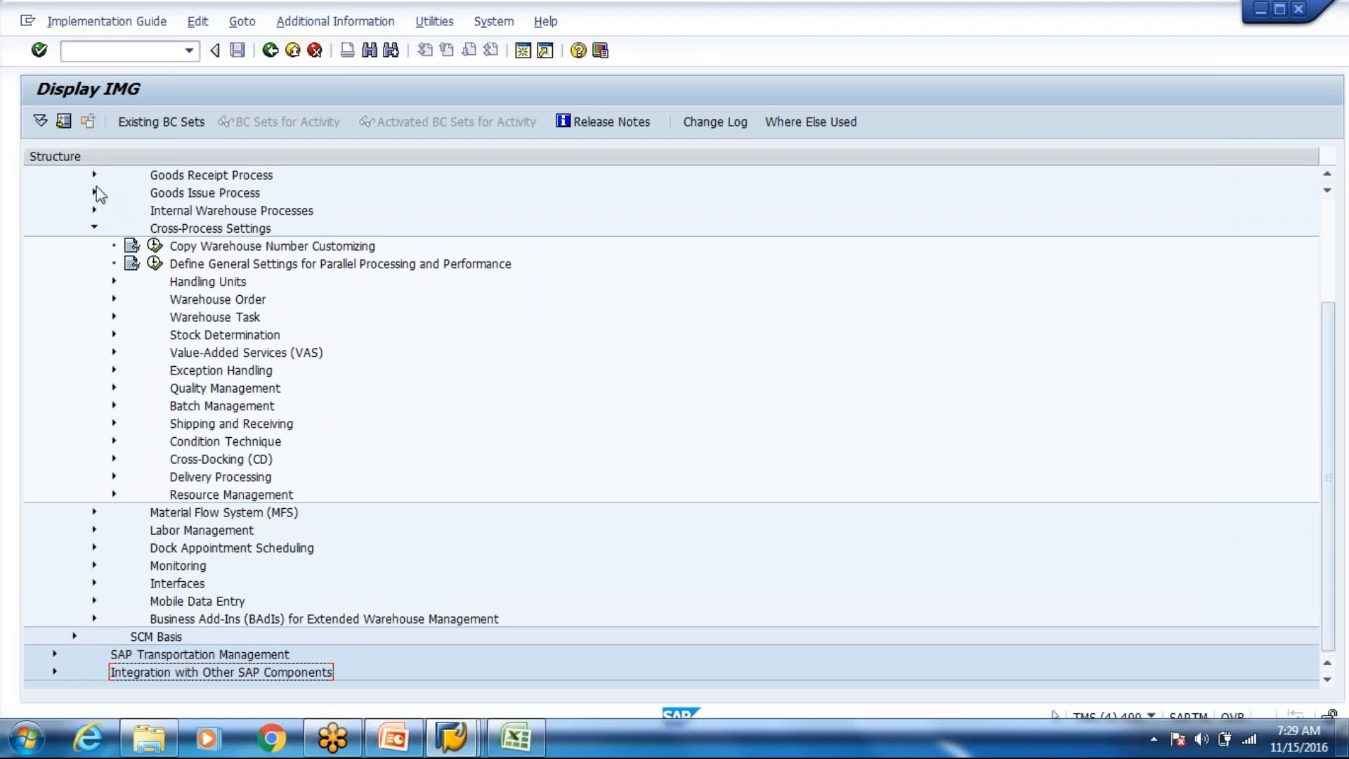
# - Open Define Bulk Structures under the bulk storage putaway rules and go to the entries of warehouse WH80
pyautogui.click(94, 176)
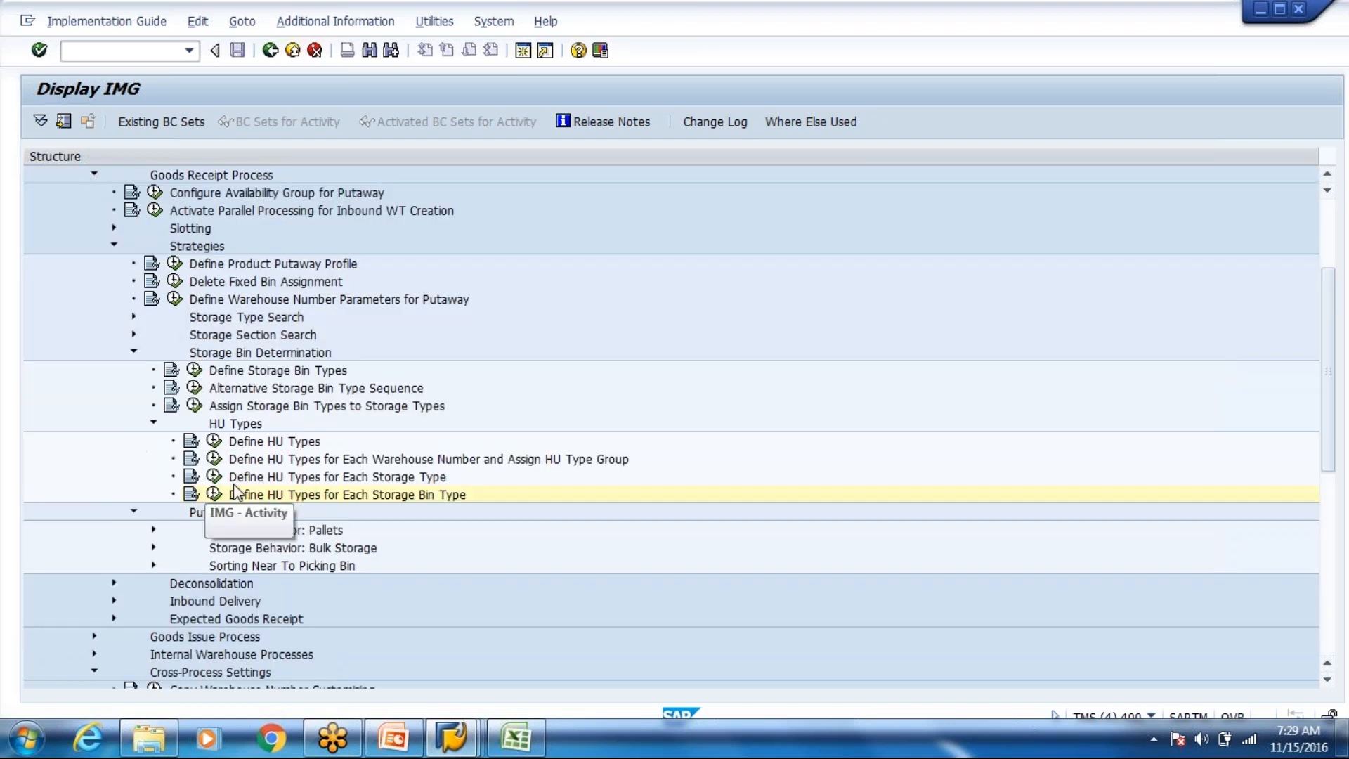
pyautogui.click(154, 548)
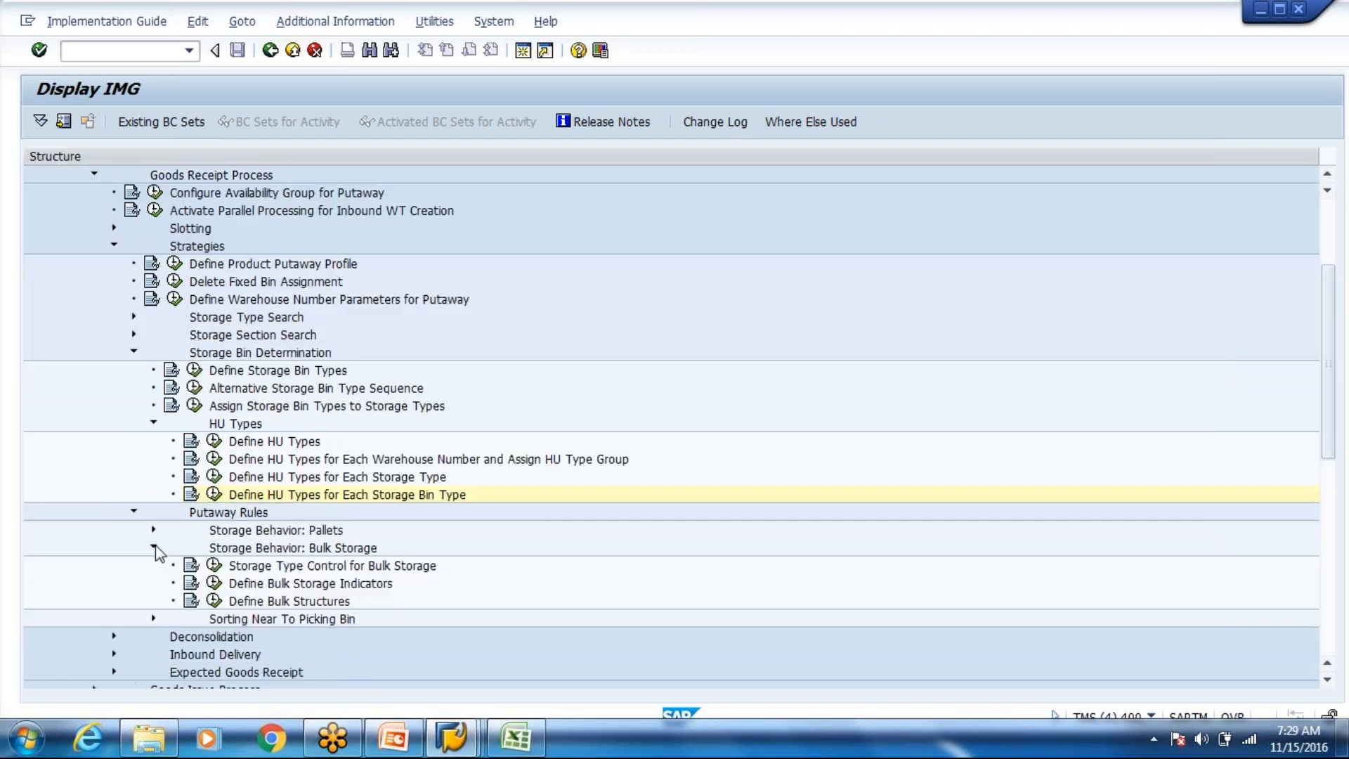
pyautogui.click(213, 601)
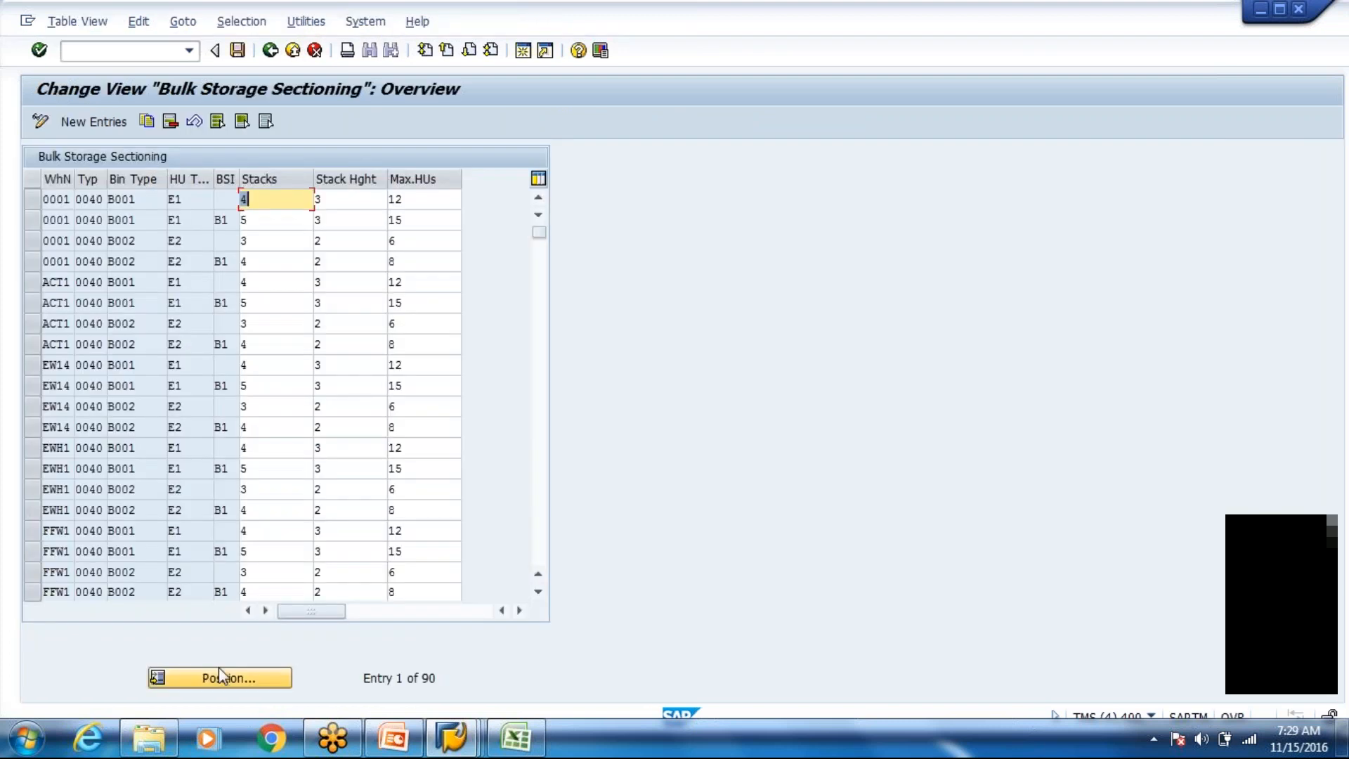
pyautogui.click(219, 669)
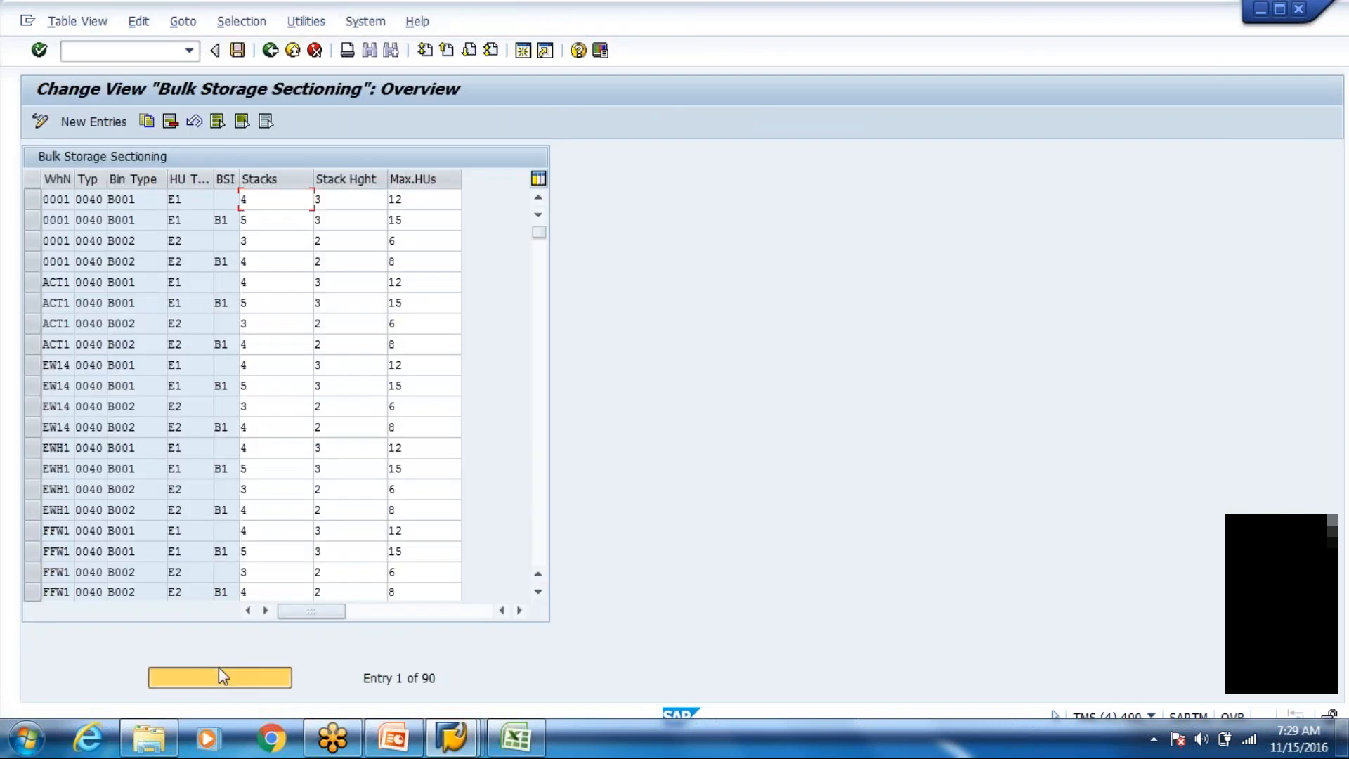
pyautogui.press('Down')
pyautogui.press('Return')
pyautogui.press('Return')
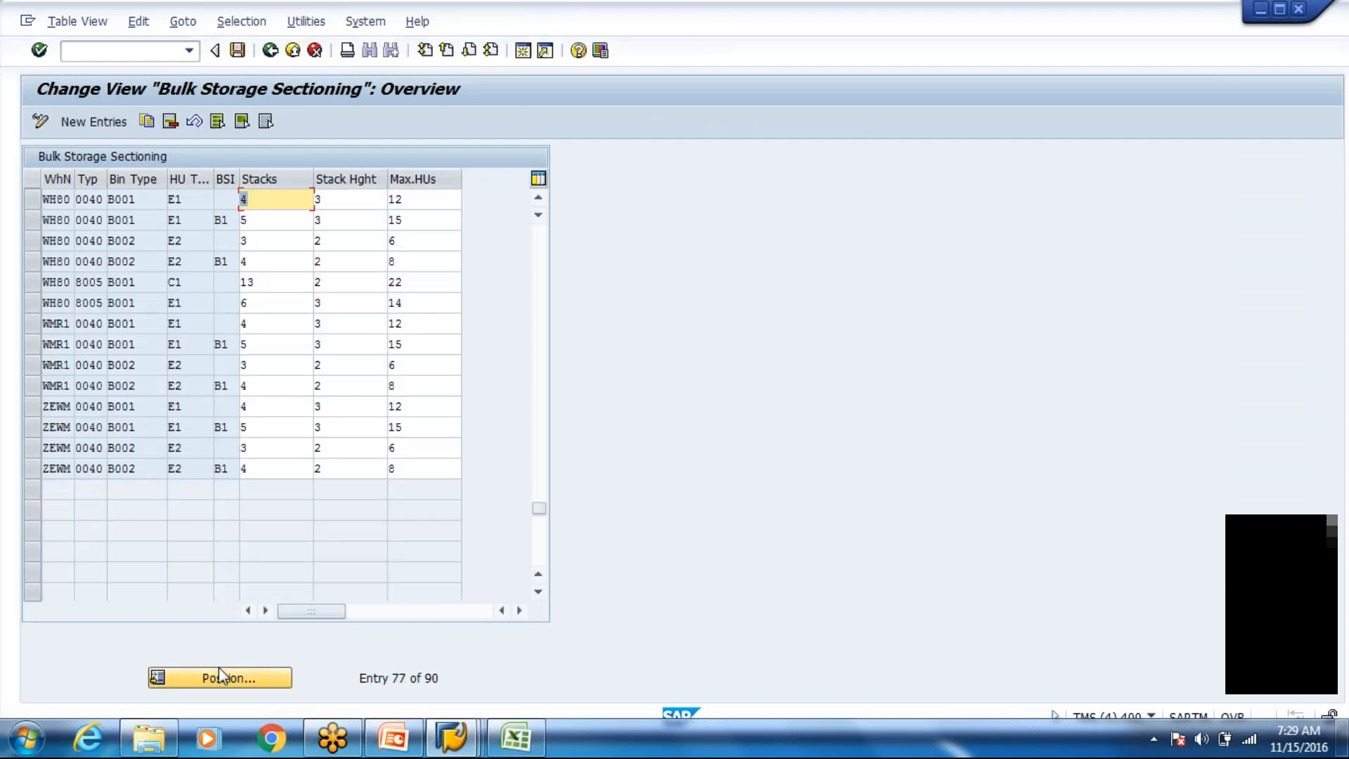
# - Select the WH80 entry of storage type 8005 with HU type C1, checking the Warehouse Layout sheet in Excel before returning to SAP
pyautogui.click(34, 281)
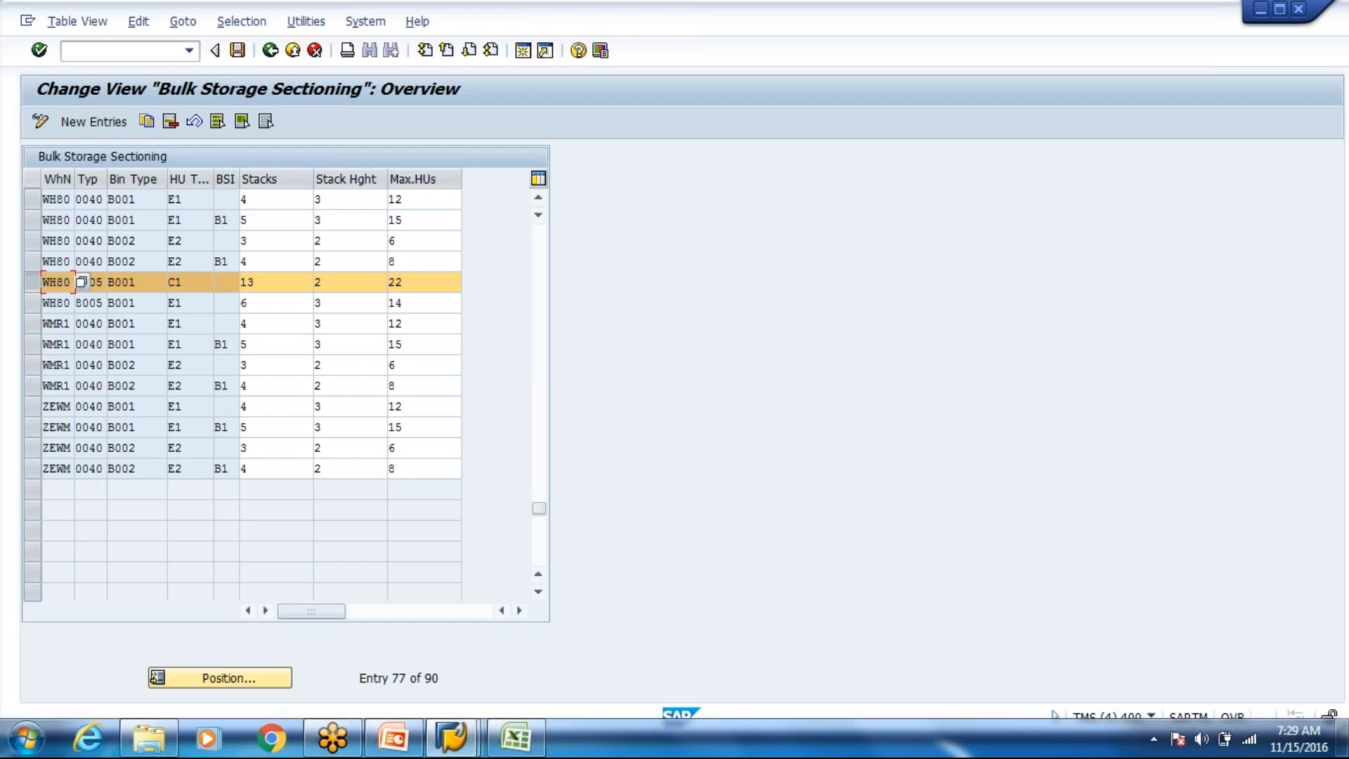
pyautogui.click(518, 738)
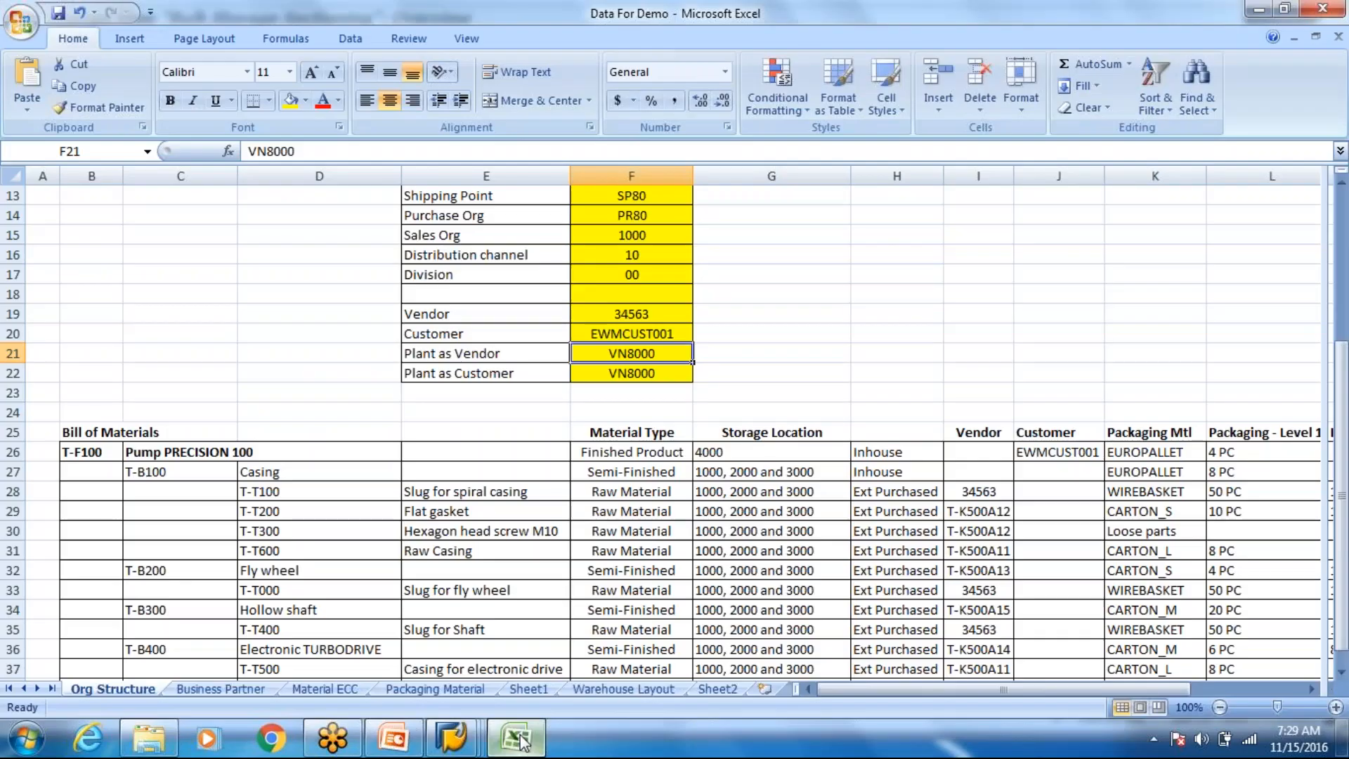
pyautogui.click(618, 690)
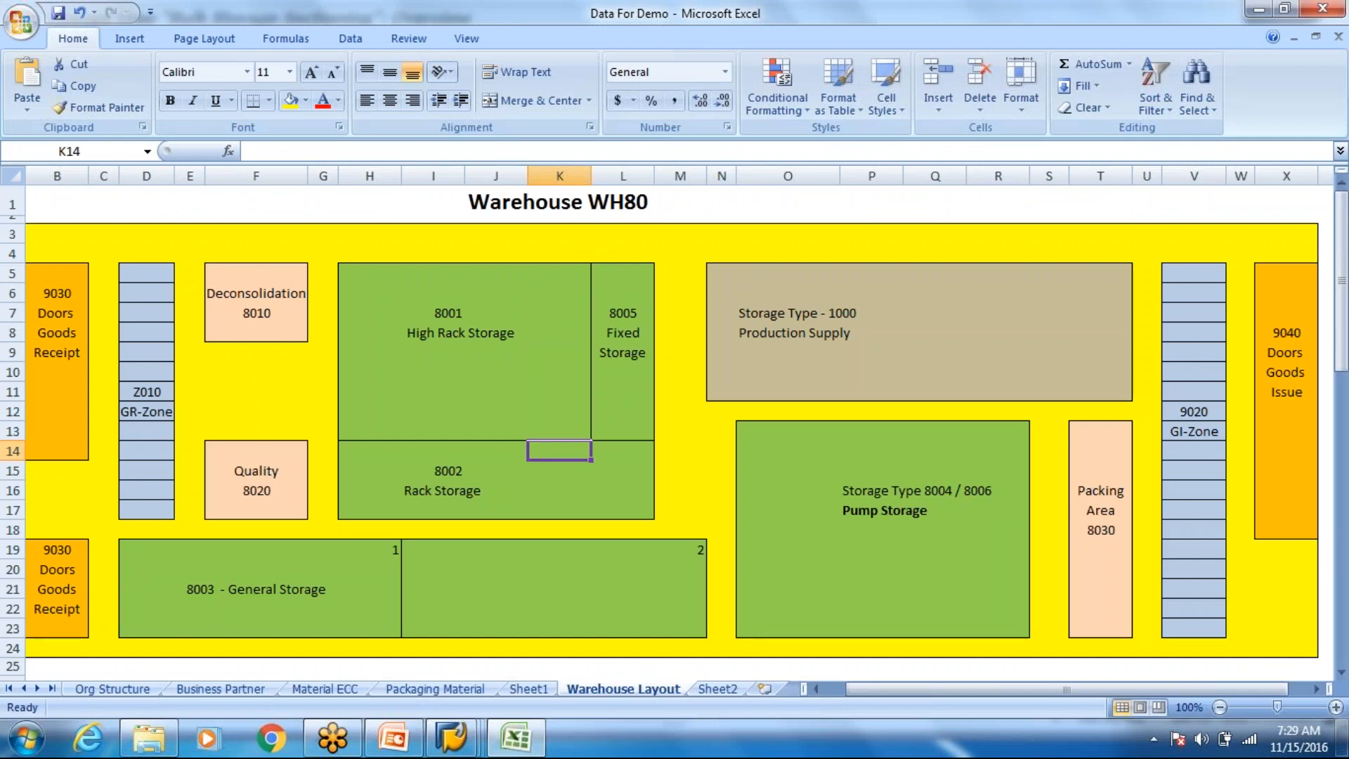
pyautogui.press('pagedown')
pyautogui.hotkey('alt', 'Tab')
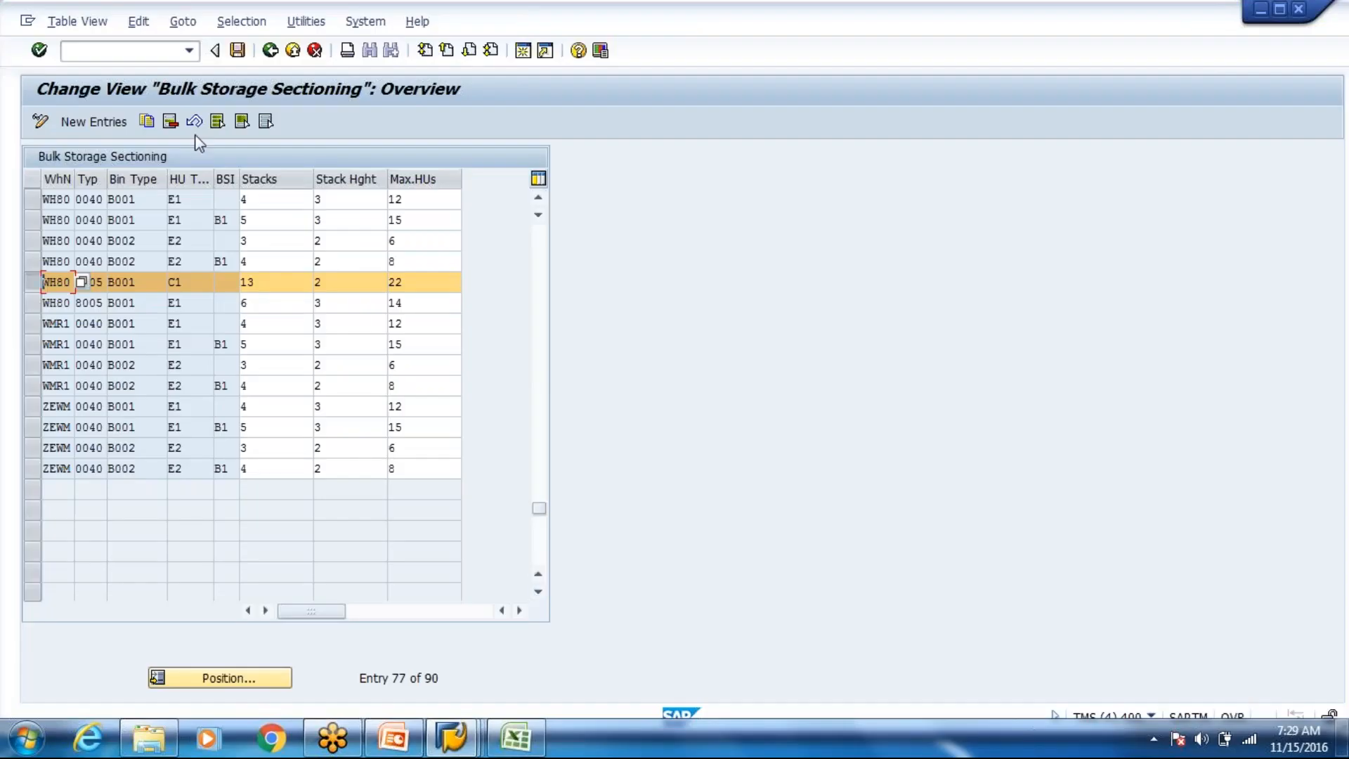
# - Copy the selected bulk structure entry, setting the storage type to 8004 and the HU type to E2
pyautogui.click(147, 123)
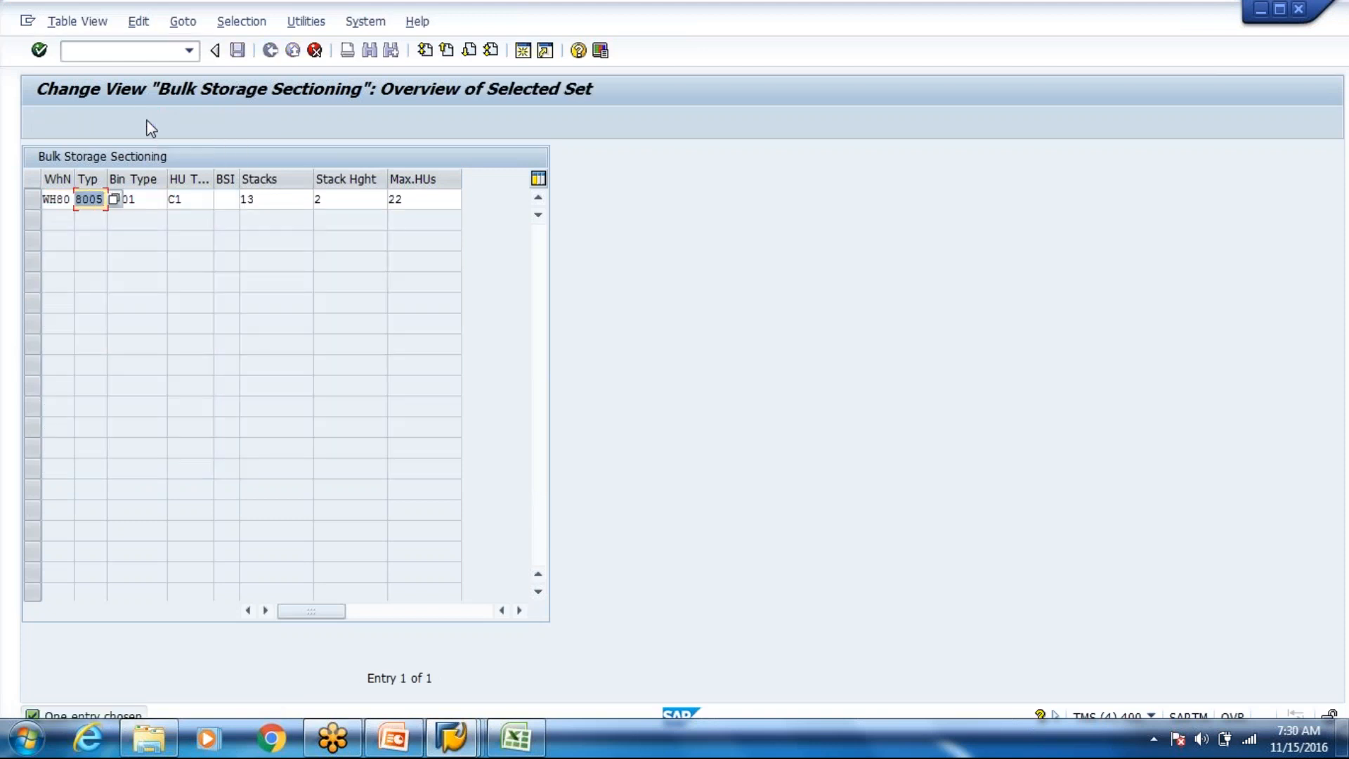
pyautogui.write('800')
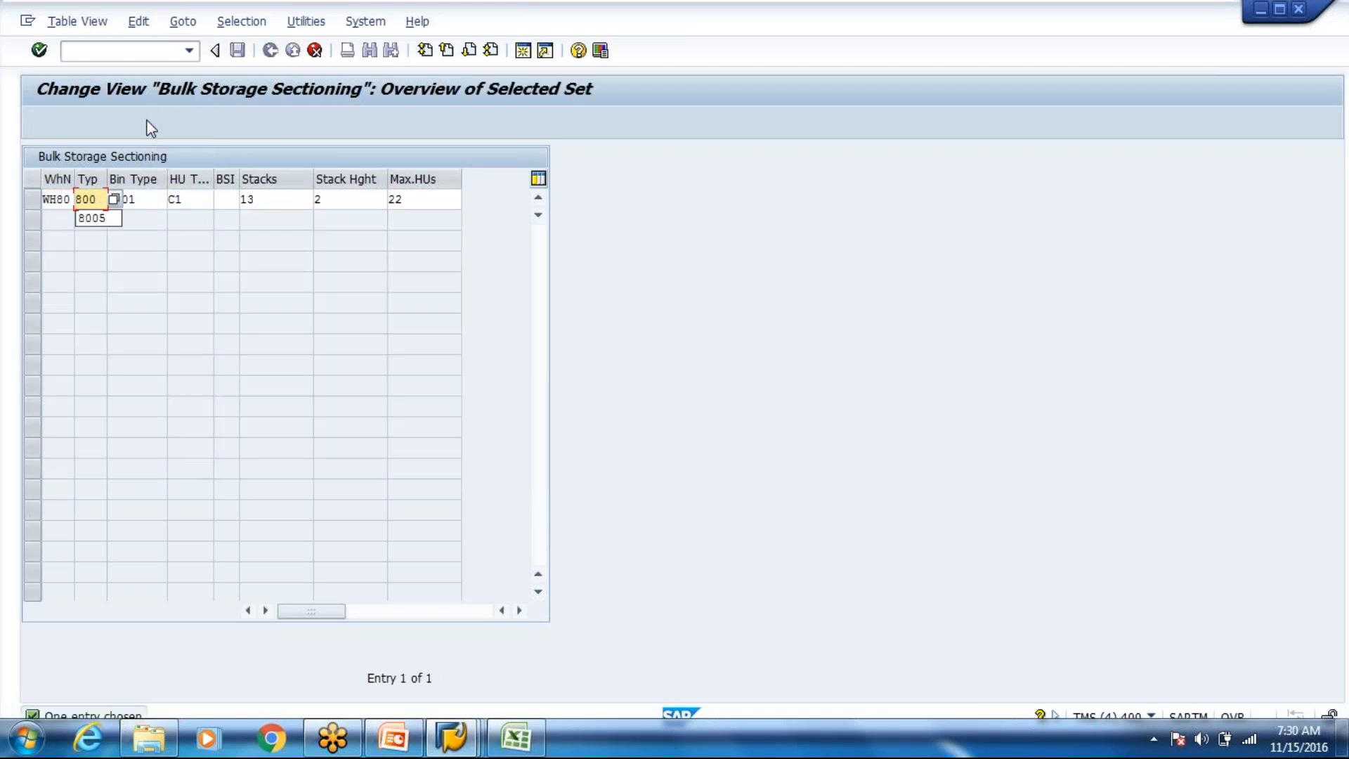
pyautogui.write('4')
pyautogui.press('Tab')
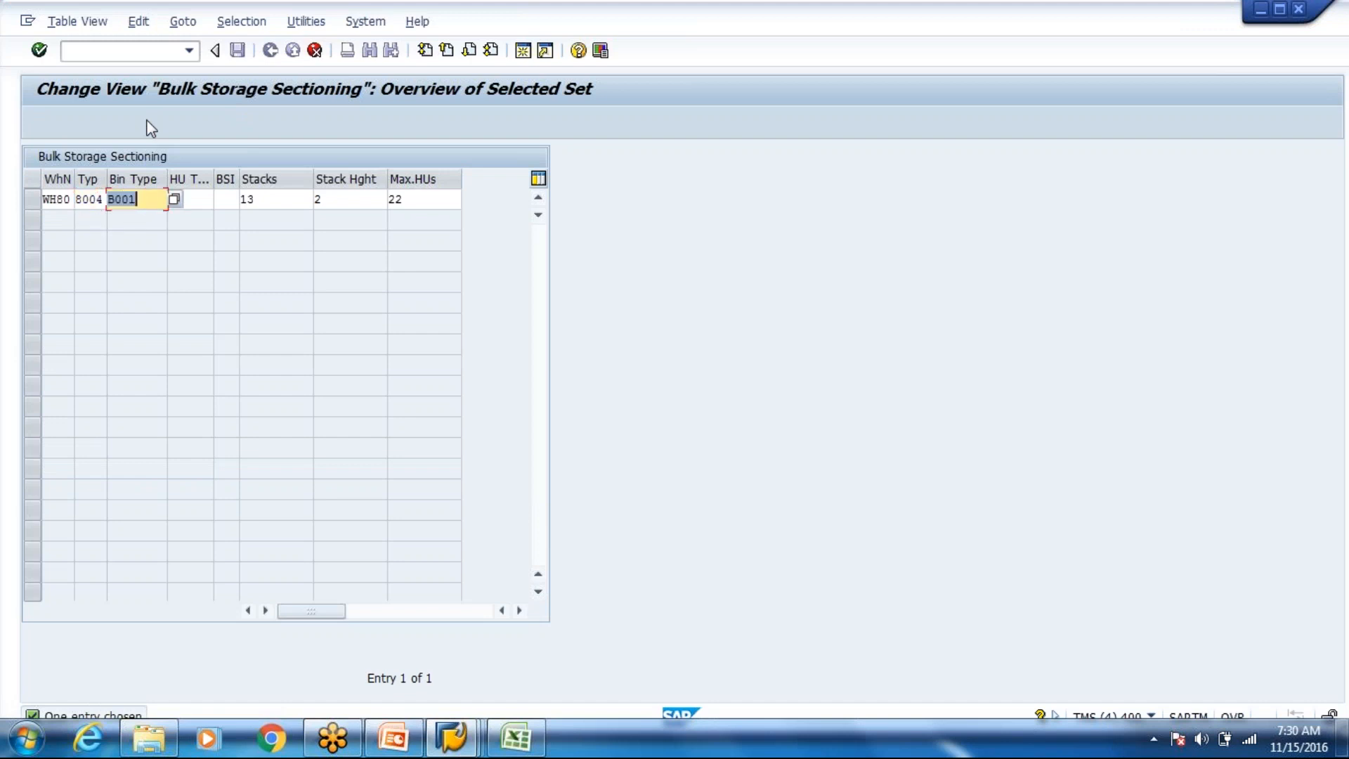
pyautogui.press('Tab')
pyautogui.write('C1')
pyautogui.press('Tab')
pyautogui.press('Return')
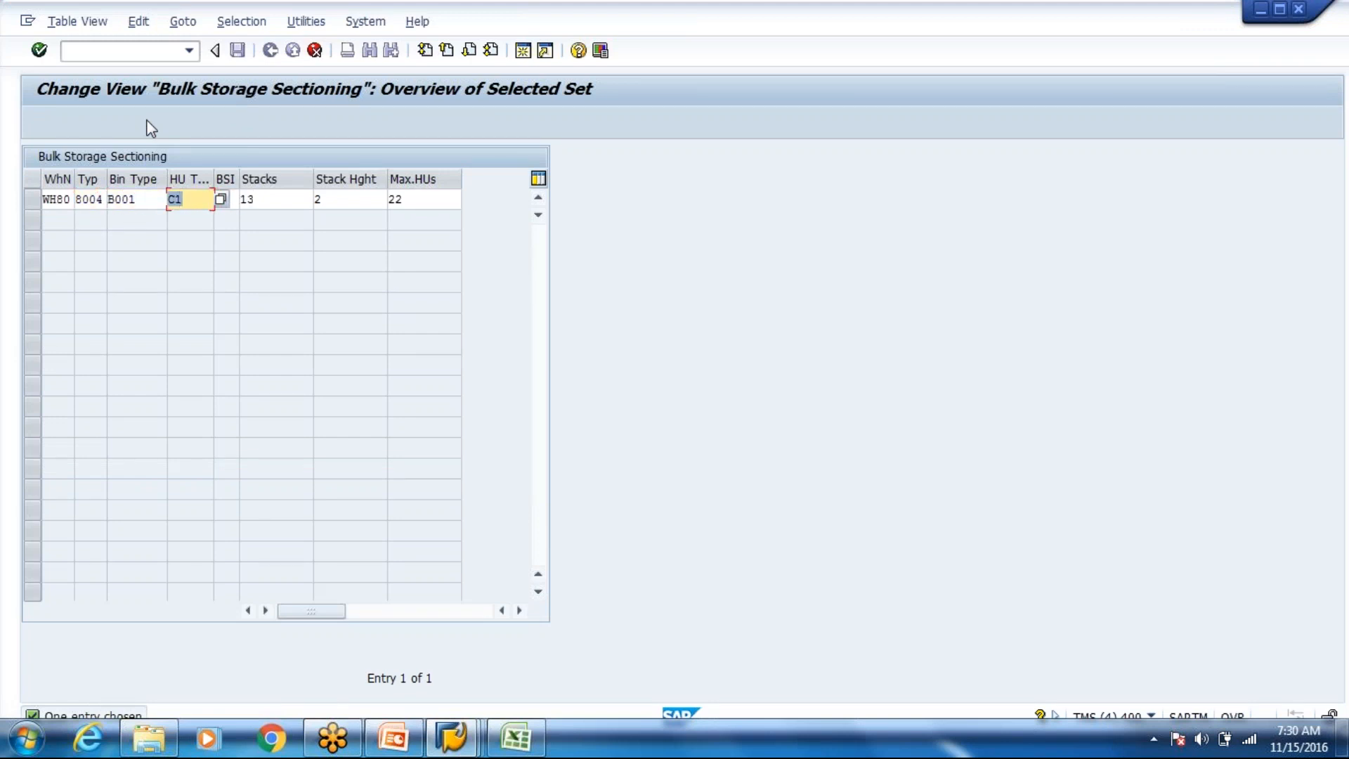
pyautogui.write('E2')
pyautogui.press('Tab')
pyautogui.press('Tab')
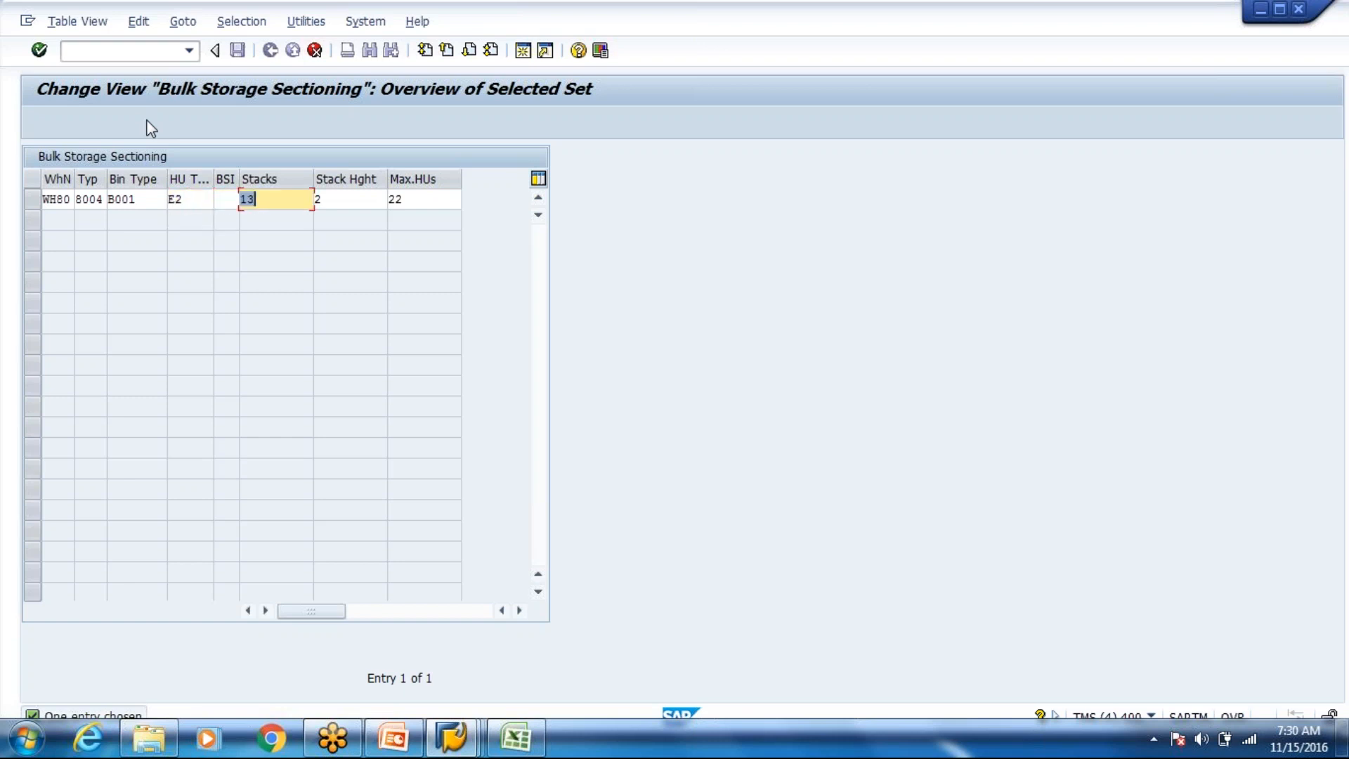
# - Confirm and save the copied bulk structure entry, then return to the customizing tree
pyautogui.press('Return')
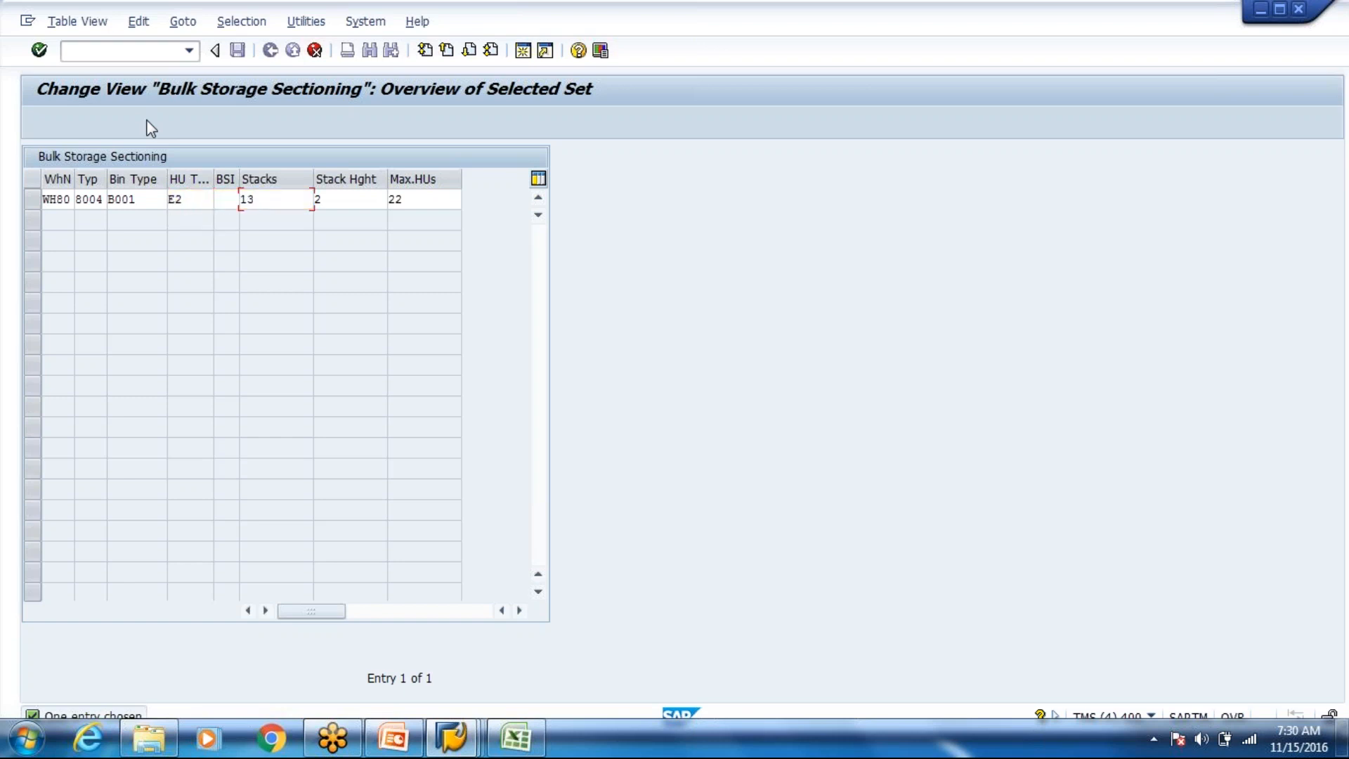
pyautogui.hotkey('ctrl', 's')
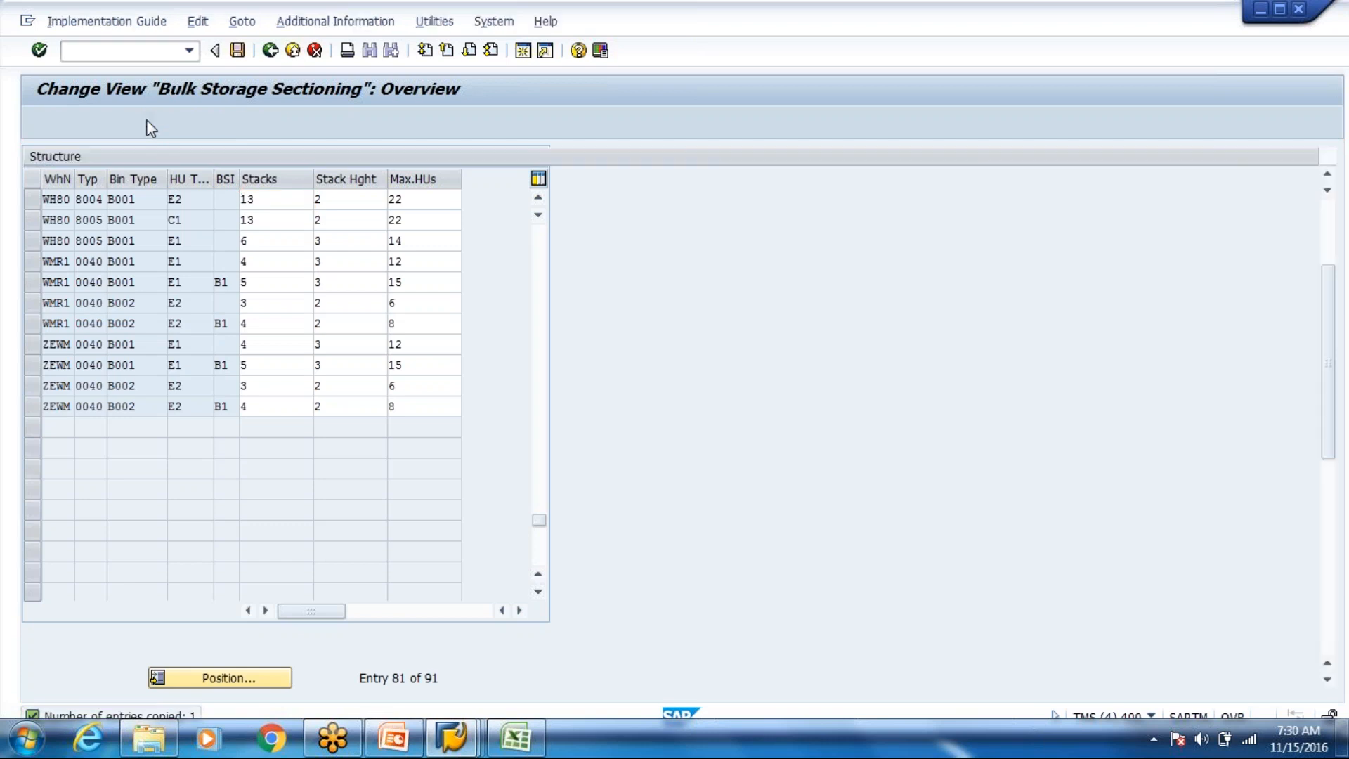
pyautogui.press('Return')
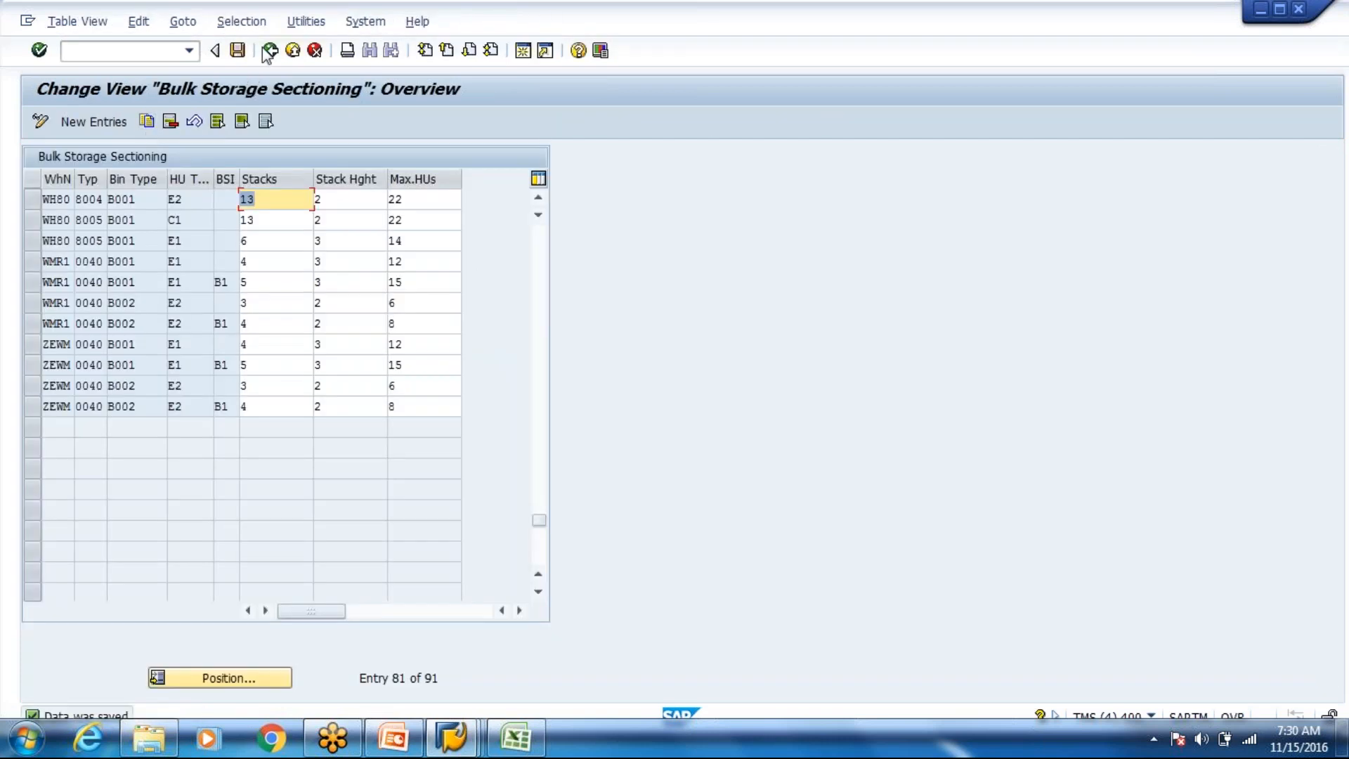
pyautogui.click(270, 51)
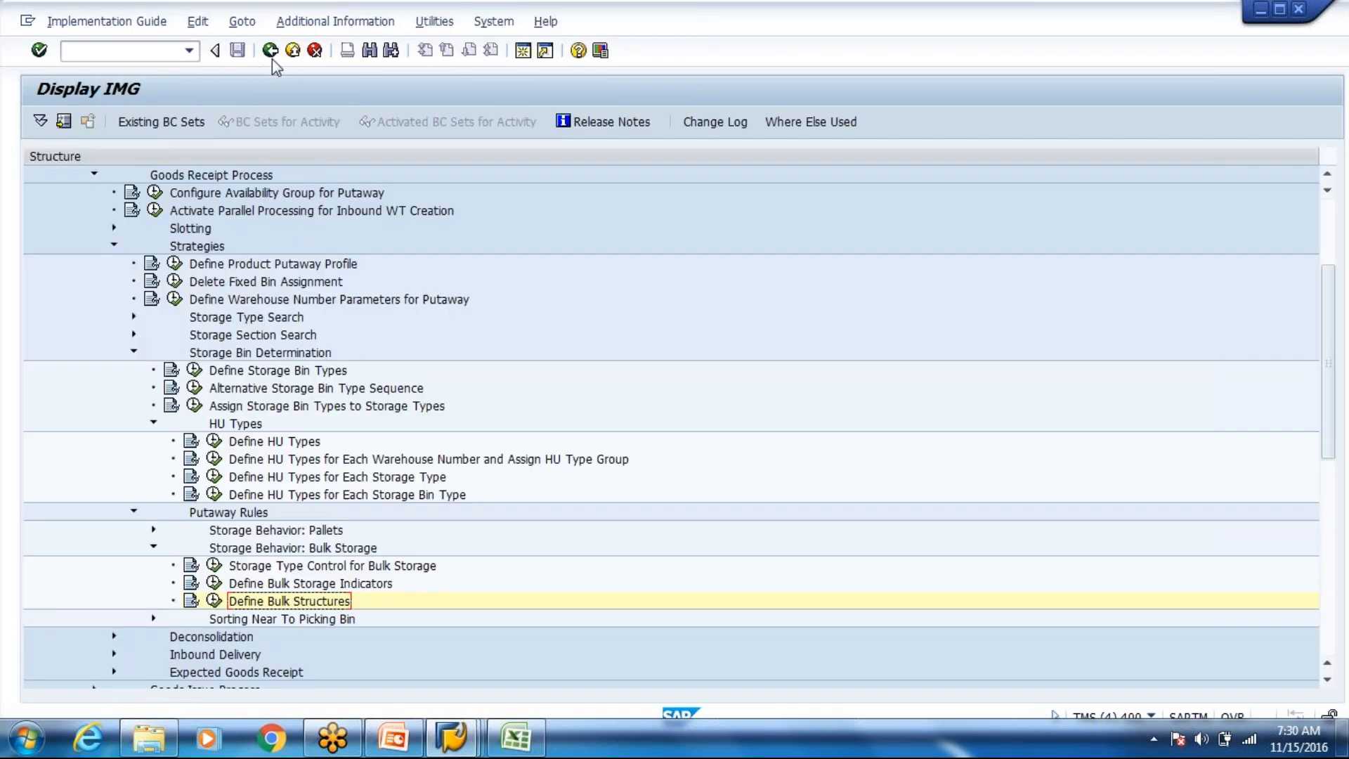
# - Switch to the putaway Create Warehouse Task session, close its log and leave the transaction without saving
pyautogui.hotkey('alt', 'Tab')
pyautogui.hotkey('alt', 'Tab')
pyautogui.hotkey('alt', 'Tab')
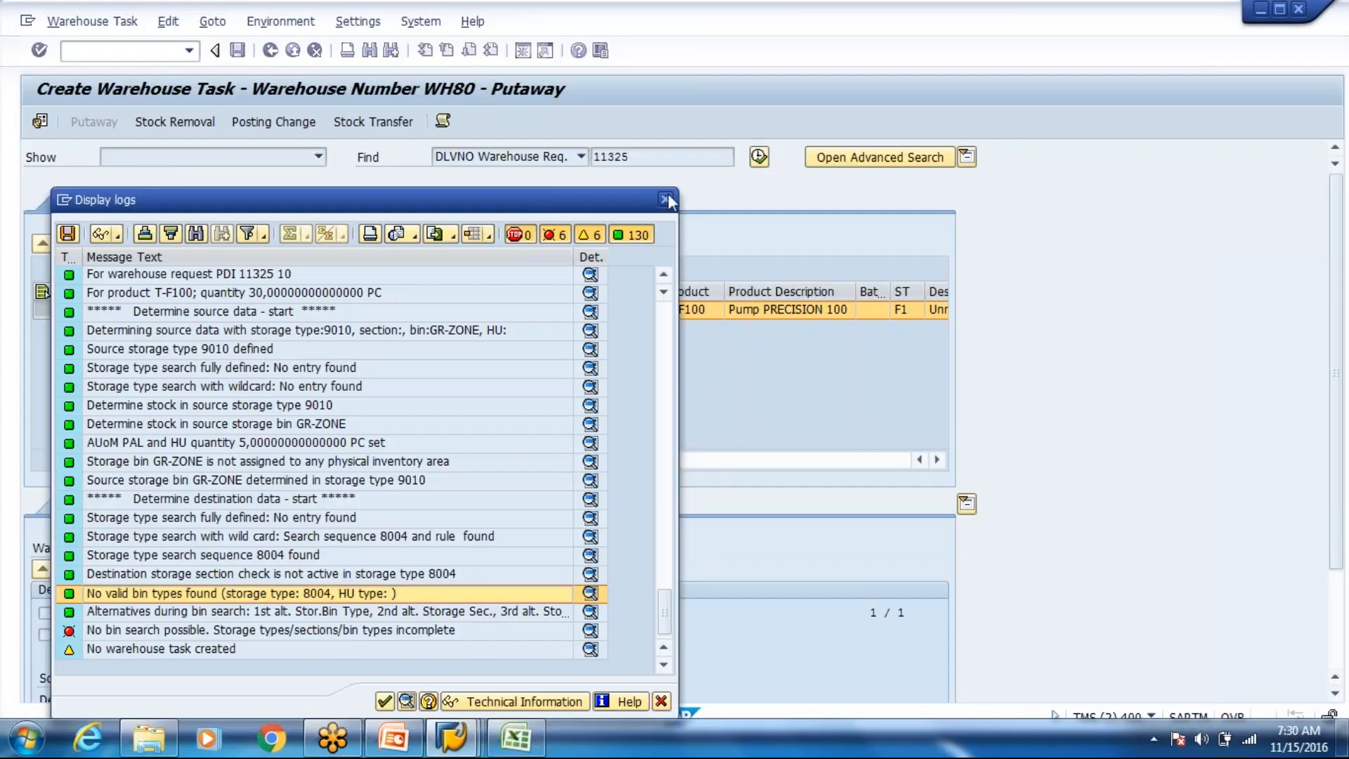
pyautogui.click(667, 200)
pyautogui.click(271, 50)
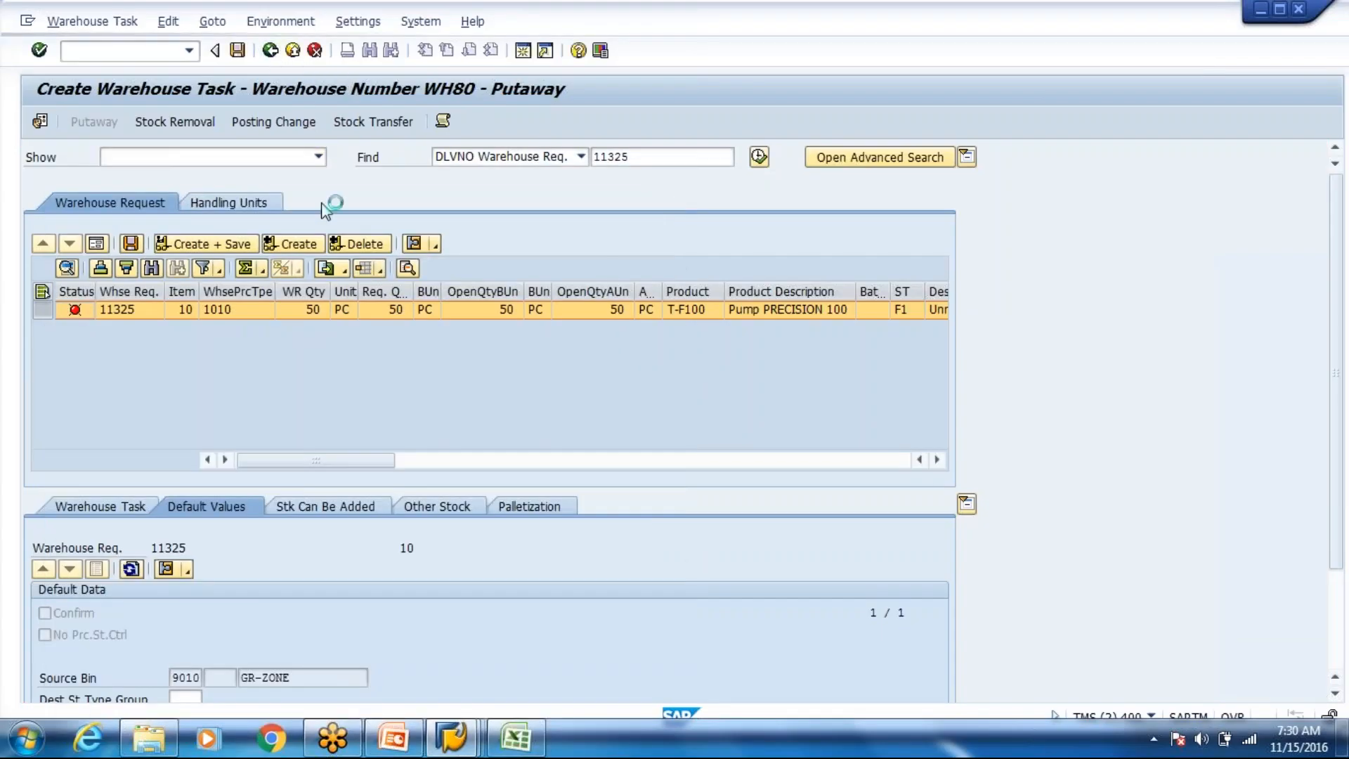
pyautogui.click(401, 384)
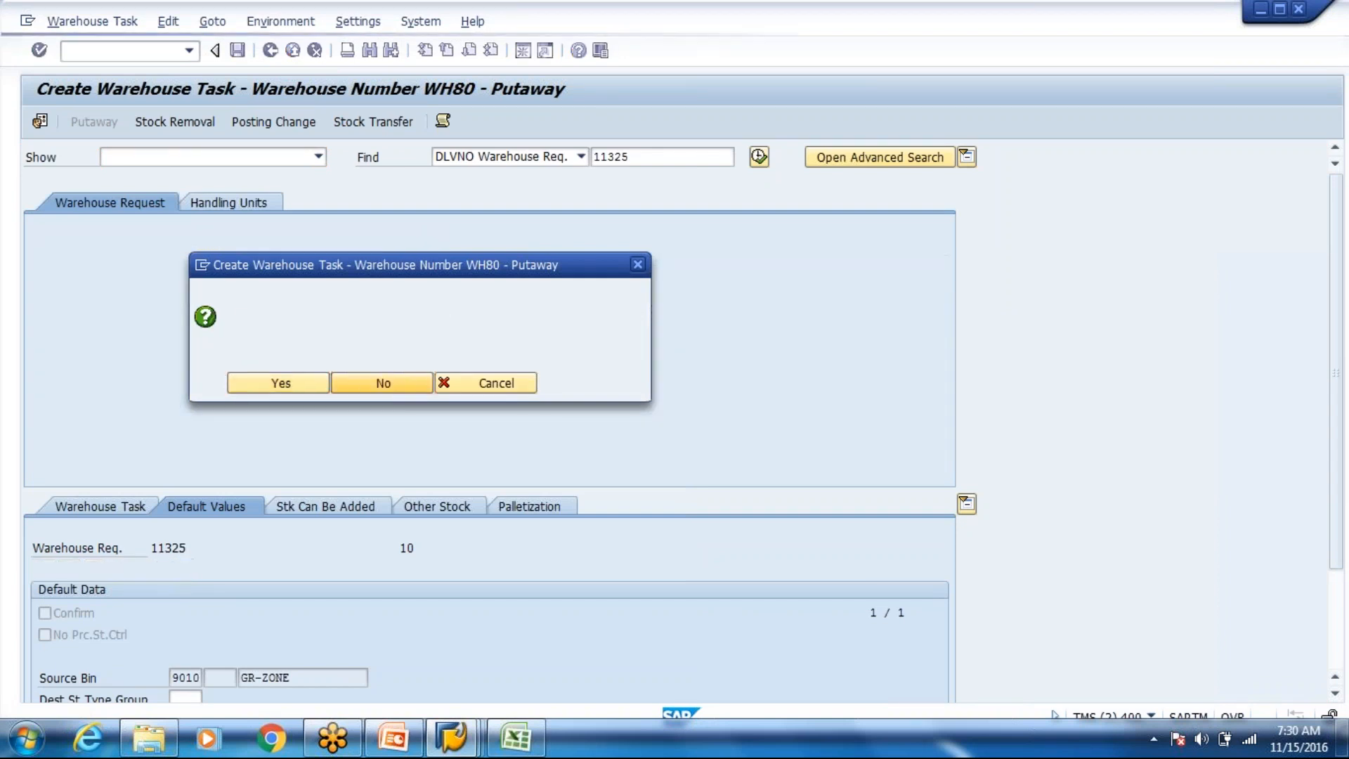
# - Start warehouse task creation again as a follow-on function of the WH80 inbound delivery
pyautogui.click(92, 21)
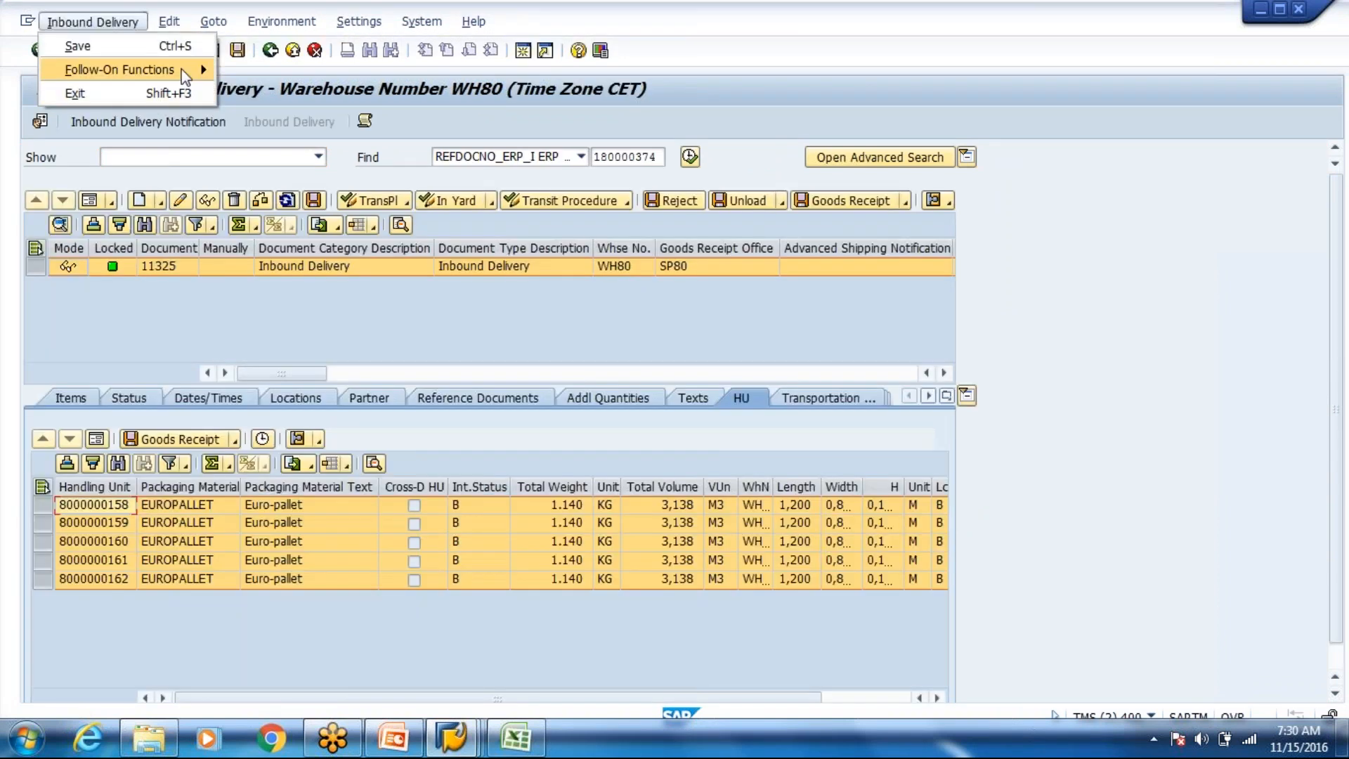
pyautogui.moveTo(182, 69)
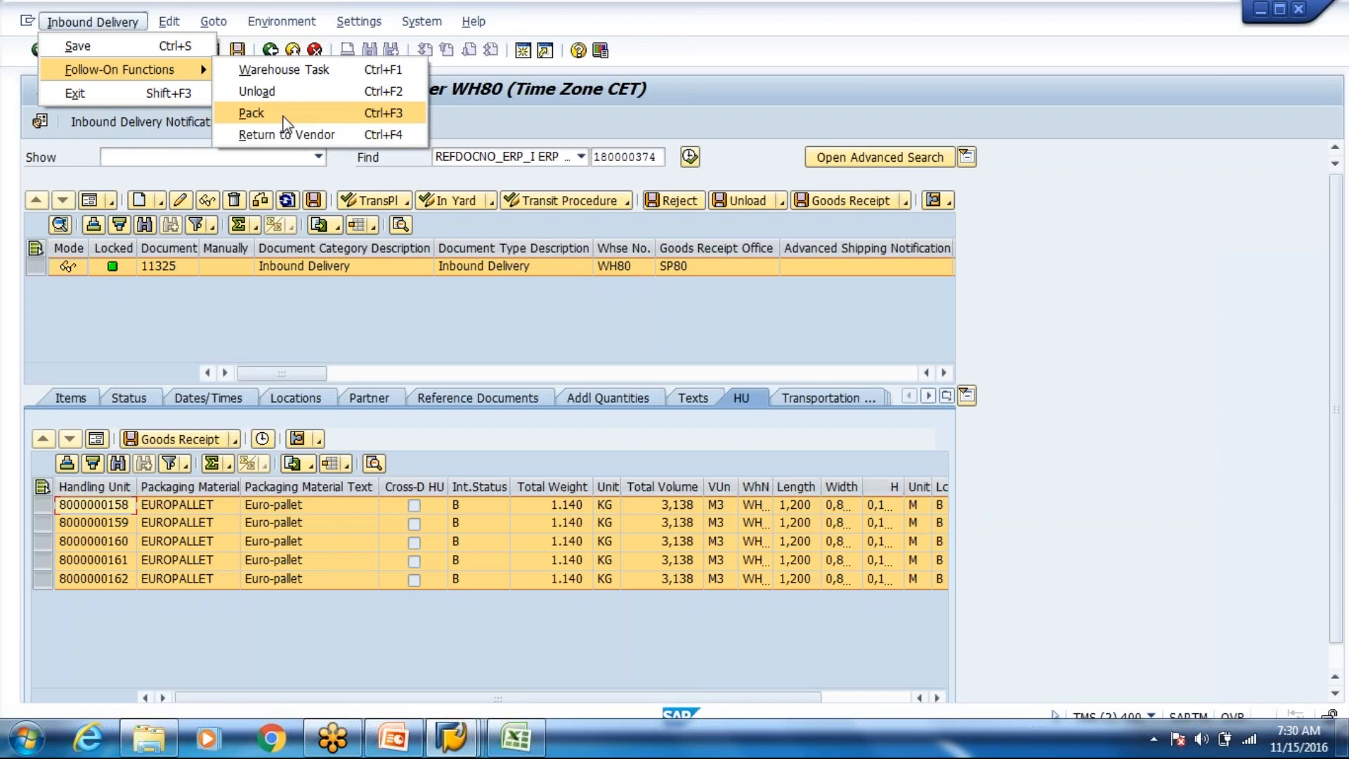
pyautogui.click(332, 64)
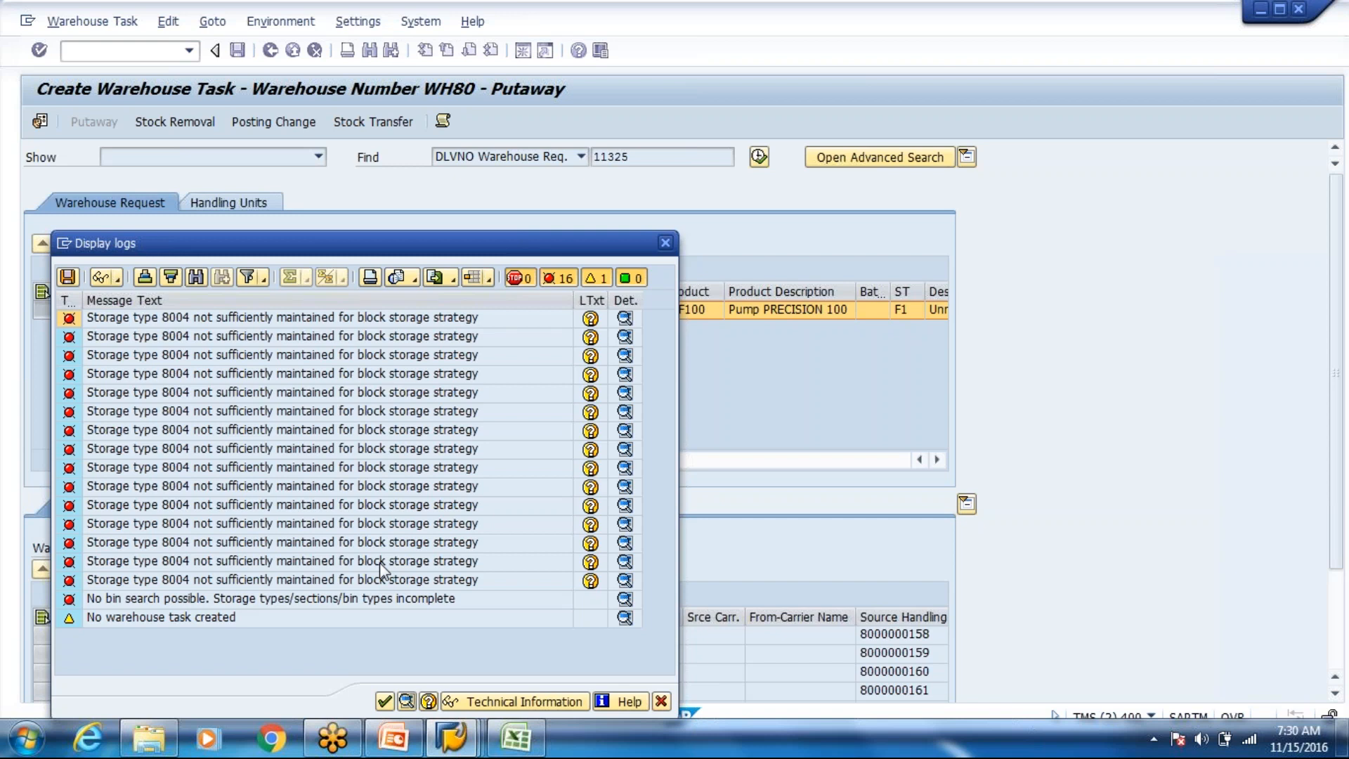
# - Switch to the customizing session, open Storage Type Control for Bulk Storage and go to the entries of warehouse WH80
pyautogui.click(464, 751)
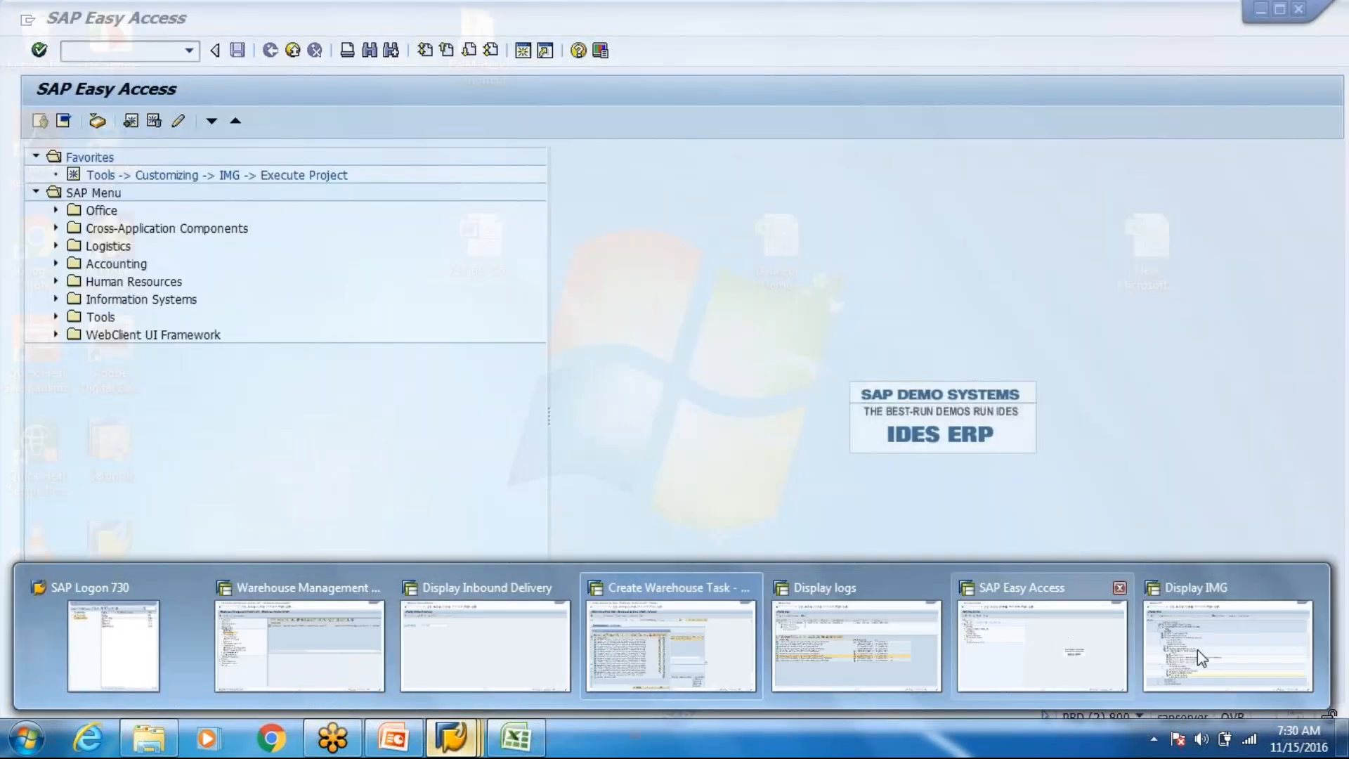
pyautogui.click(1197, 649)
pyautogui.click(215, 565)
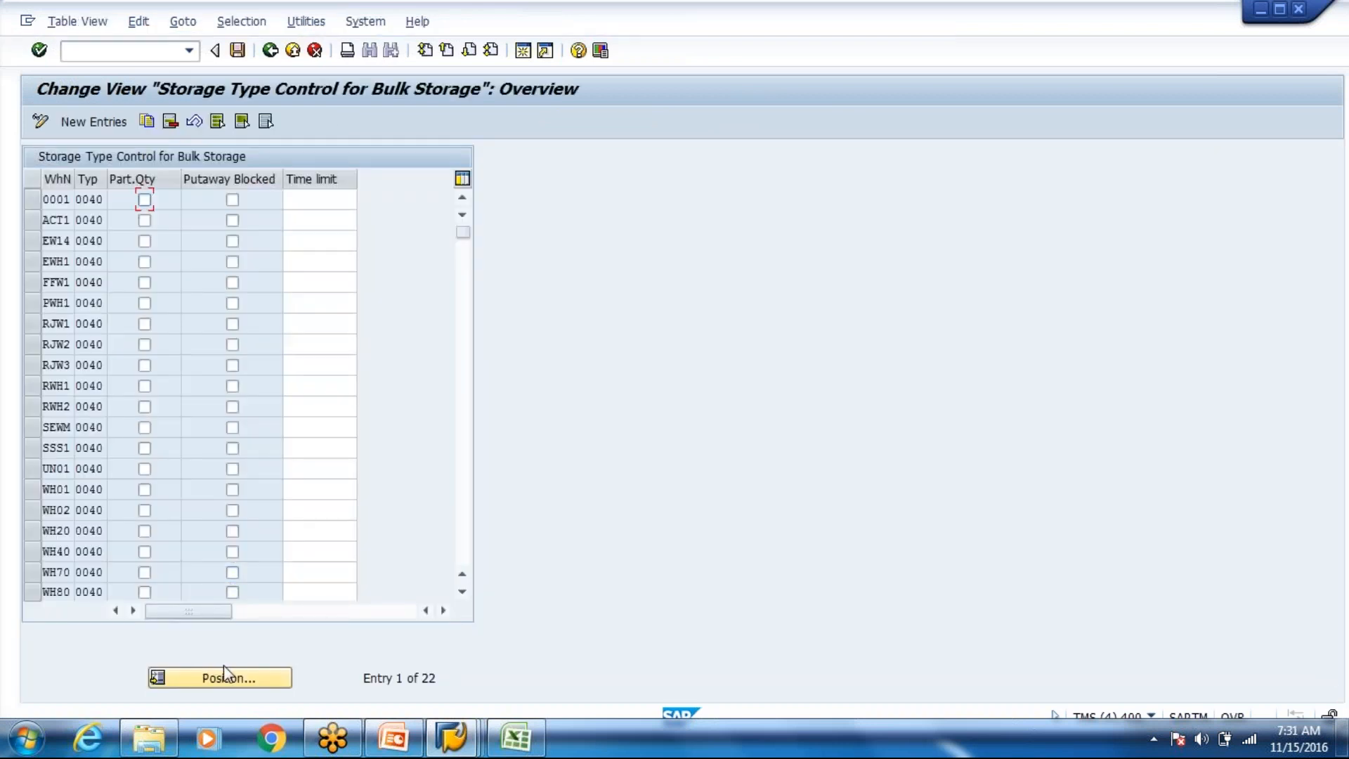
pyautogui.click(220, 679)
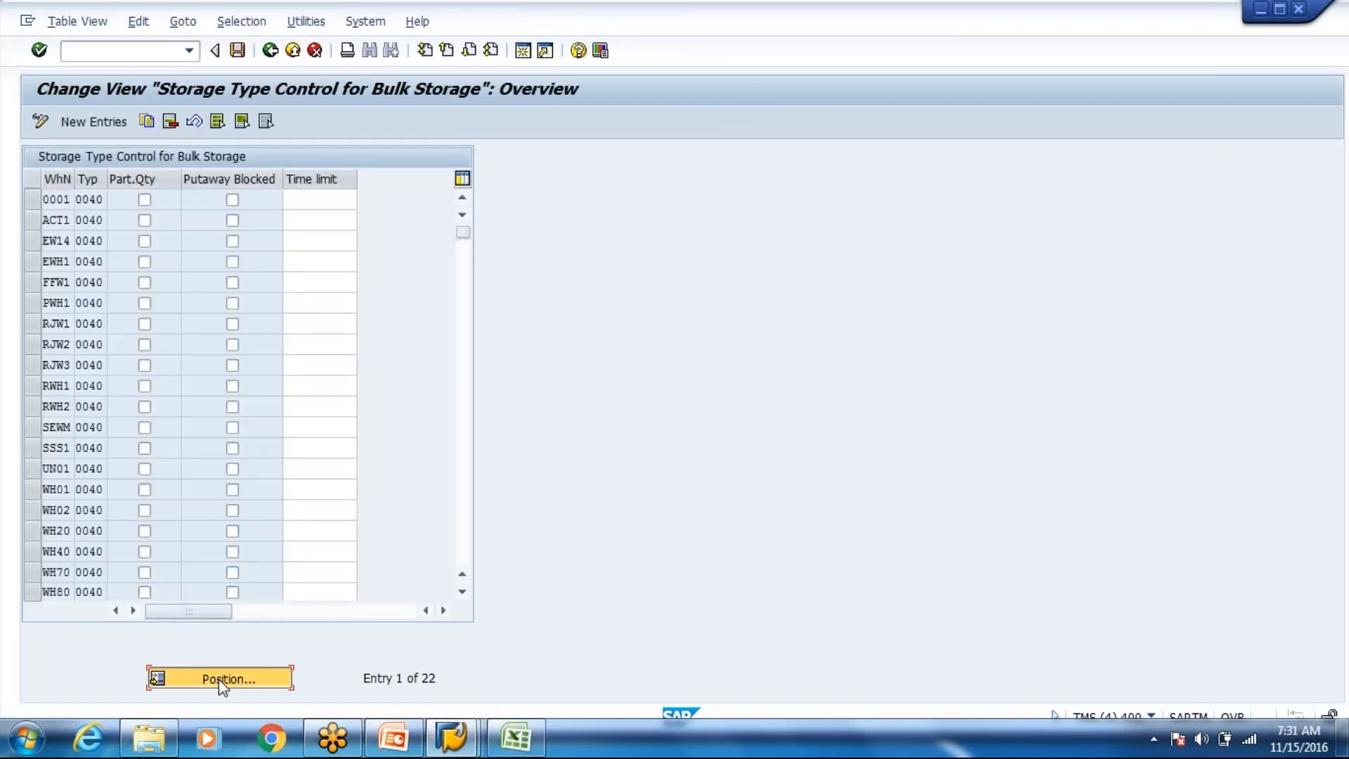
pyautogui.write('Wh80')
pyautogui.press('Return')
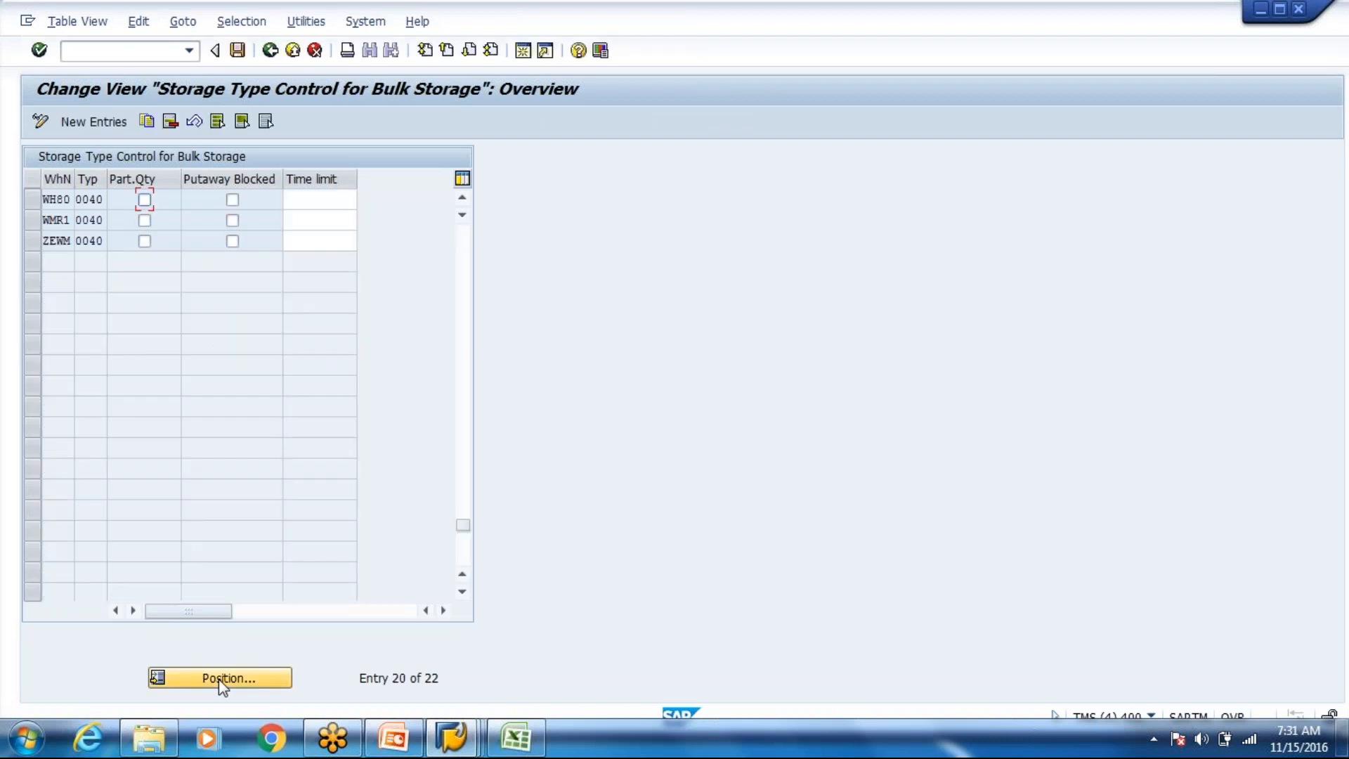
# - Copy the WH80 bulk storage control entry of storage type 0040 to storage type 8004
pyautogui.click(32, 194)
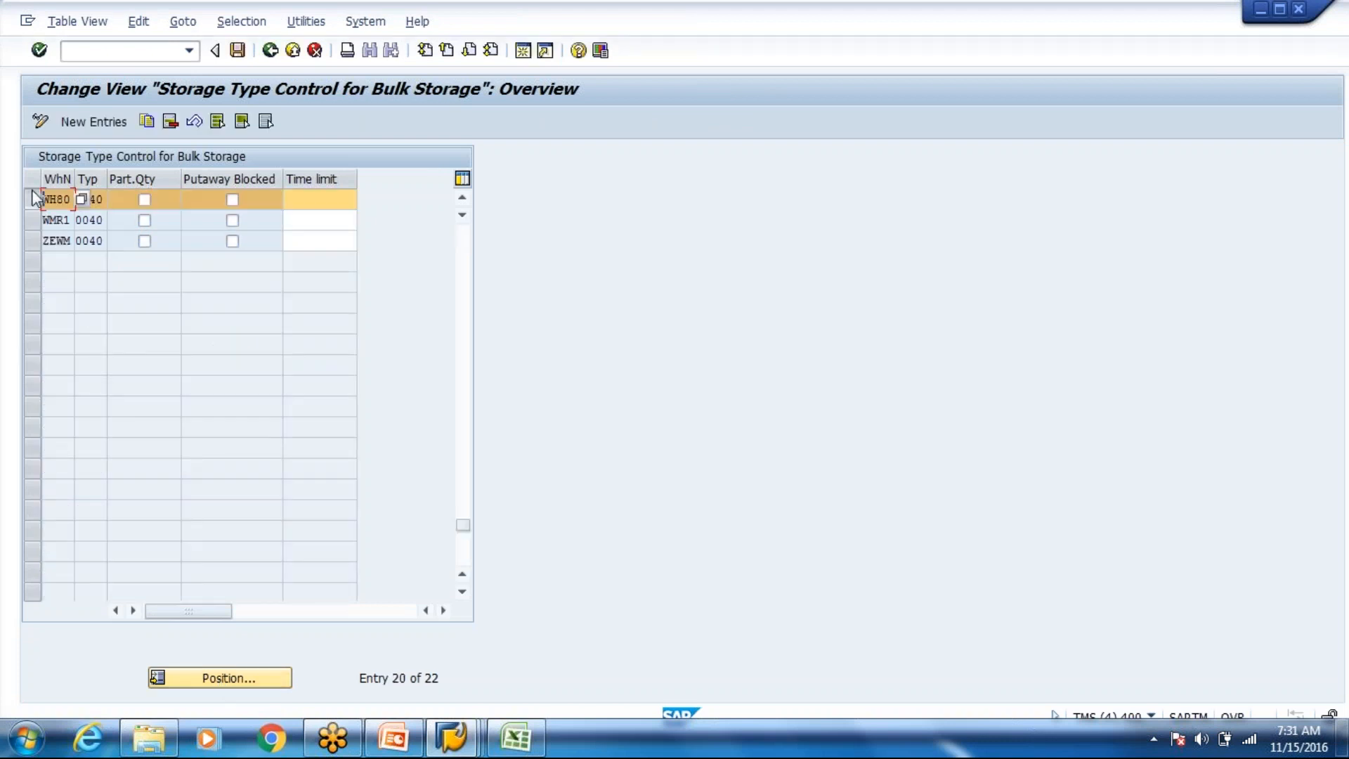
pyautogui.click(147, 122)
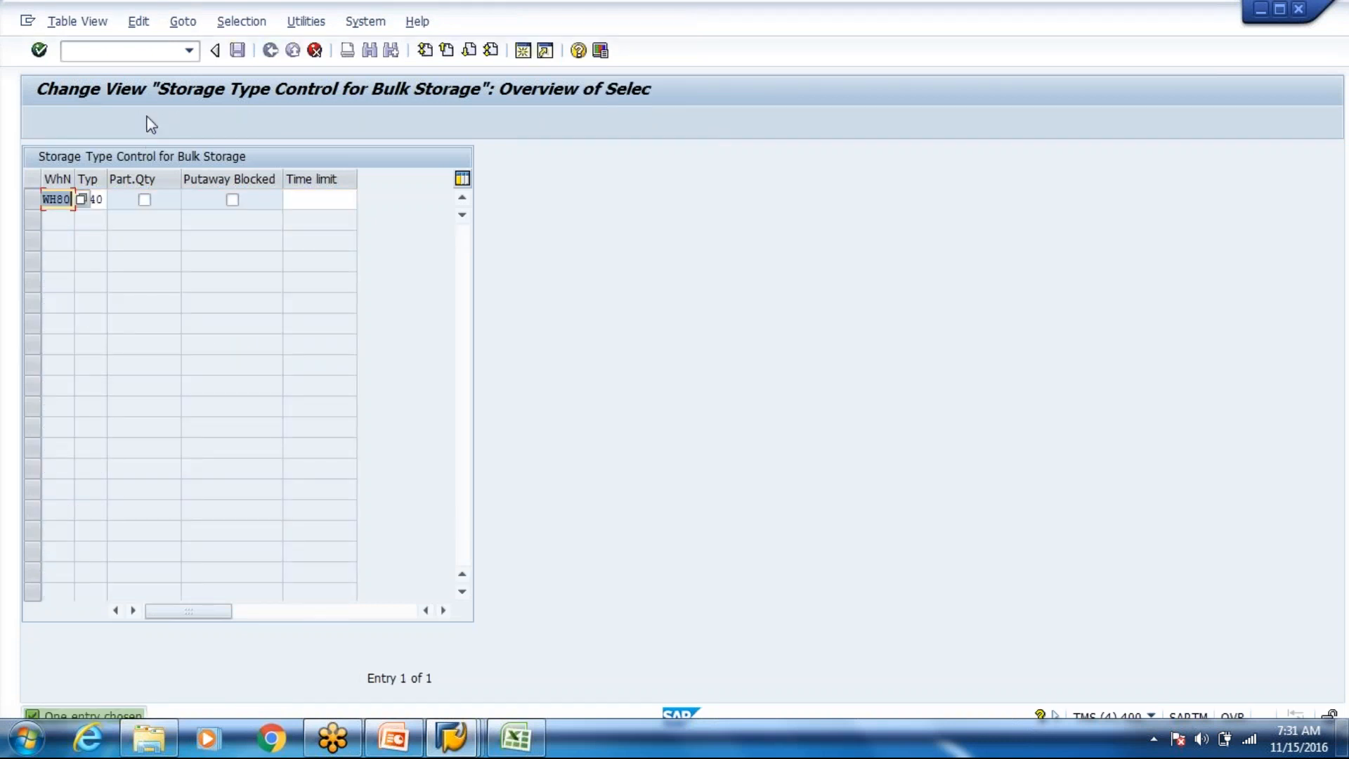
pyautogui.press('Tab')
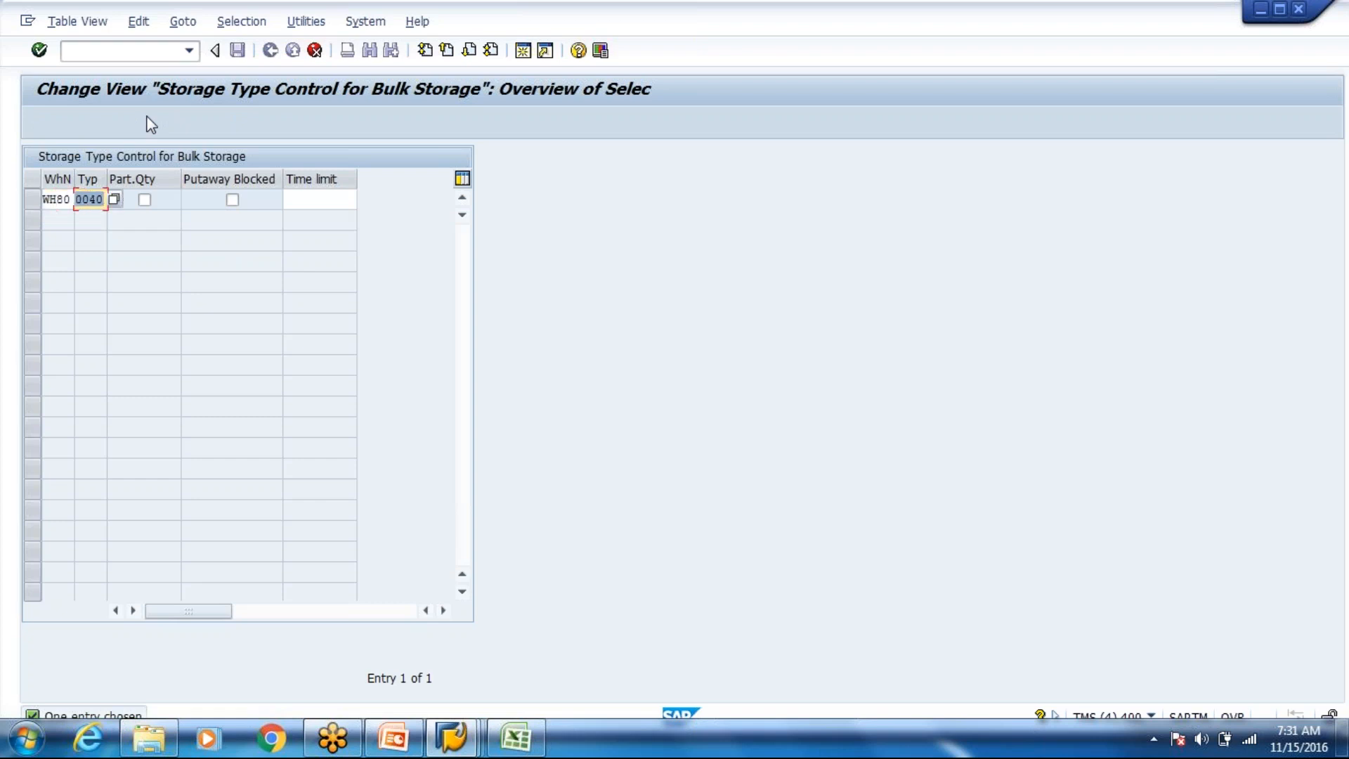
pyautogui.write('4000')
pyautogui.press('BackSpace')
pyautogui.press('BackSpace')
pyautogui.press('BackSpace')
pyautogui.press('BackSpace')
pyautogui.write('8004')
pyautogui.press('Return')
# - Save the new storage type control entry and return to the customizing tree
pyautogui.click(239, 52)
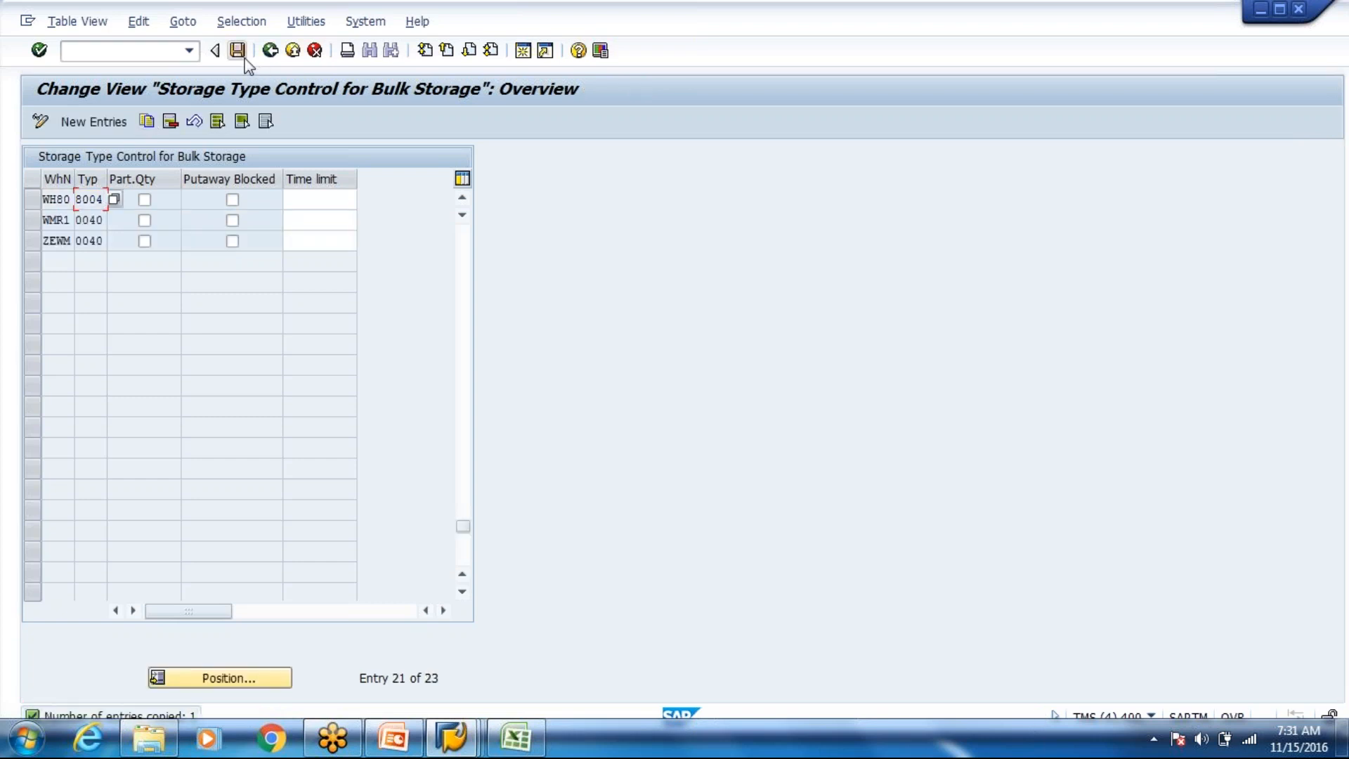
pyautogui.press('Return')
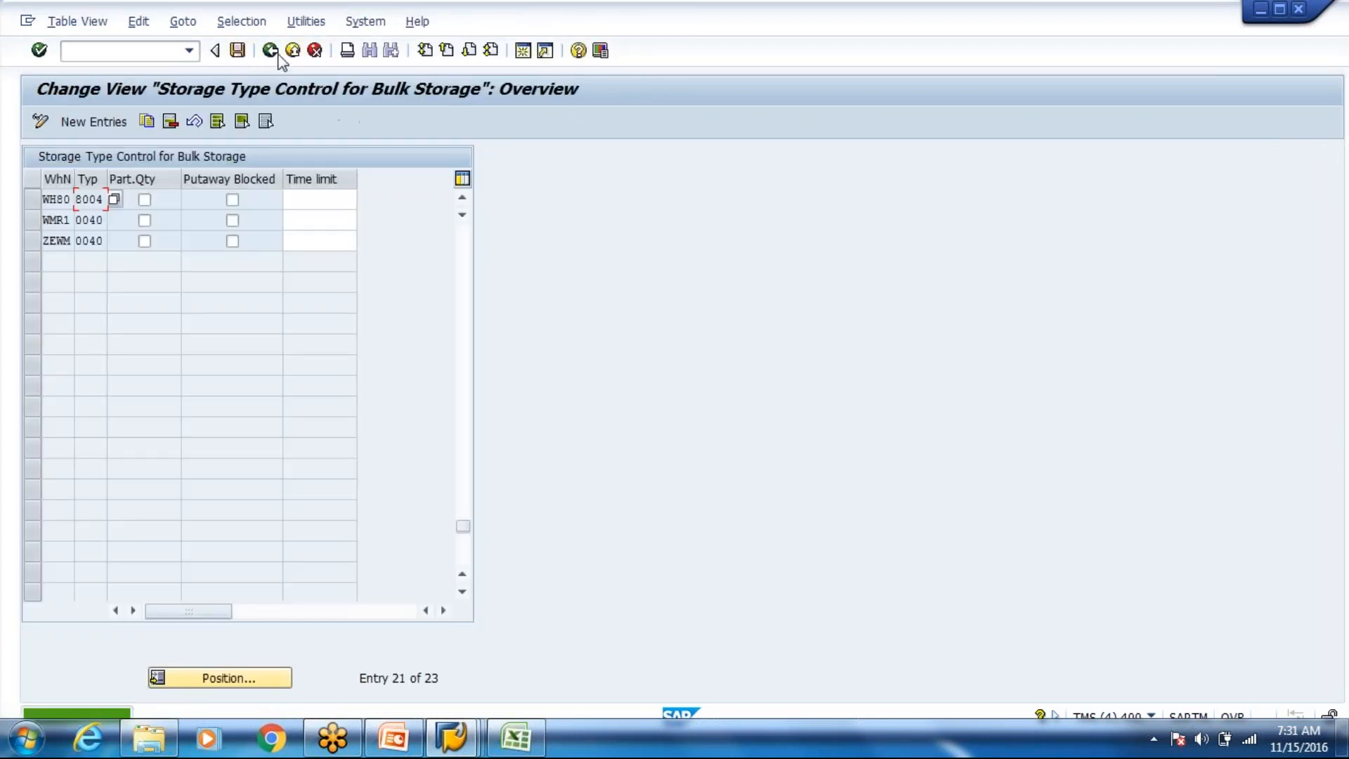
pyautogui.click(271, 51)
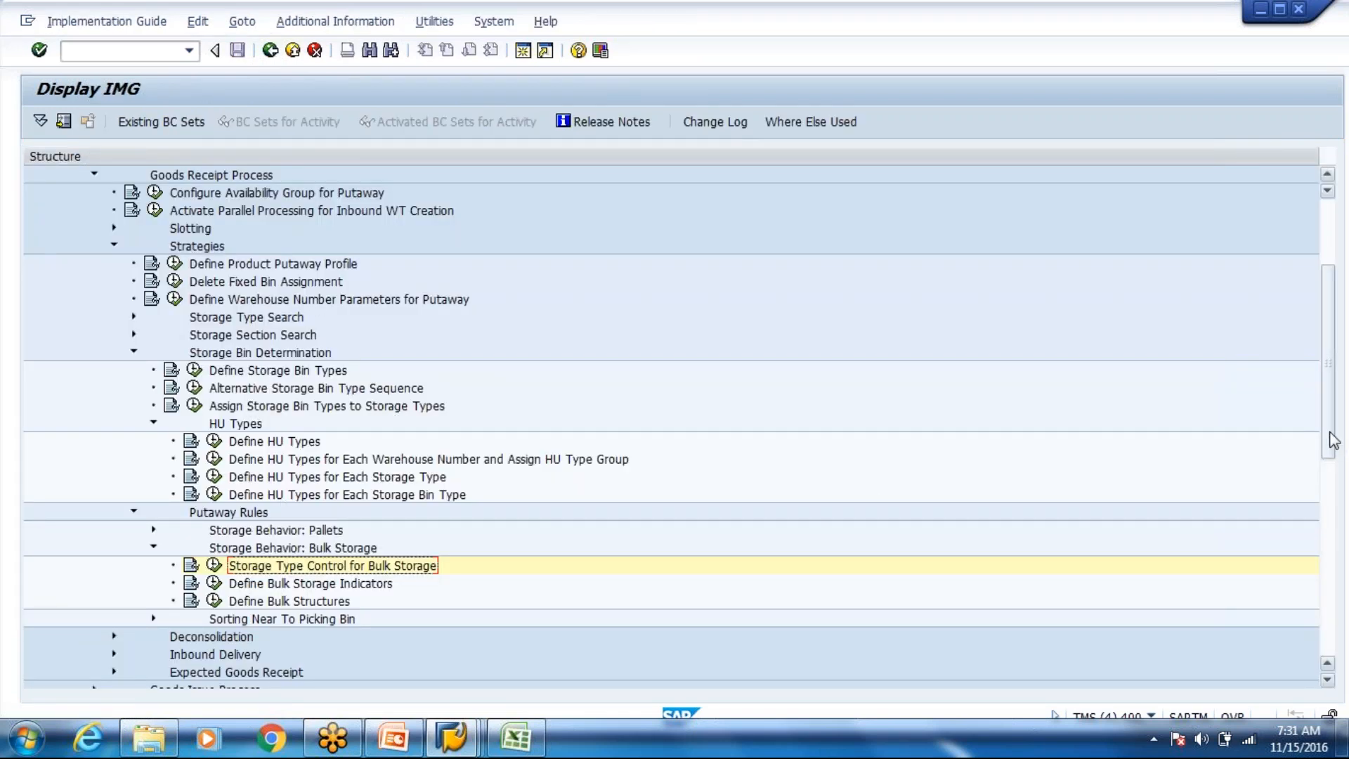
# - Open Define Storage Type under the Master Data customizing and open the details of storage type 8004 in warehouse WH80
pyautogui.moveTo(1334, 441); pyautogui.dragTo(1332, 346)
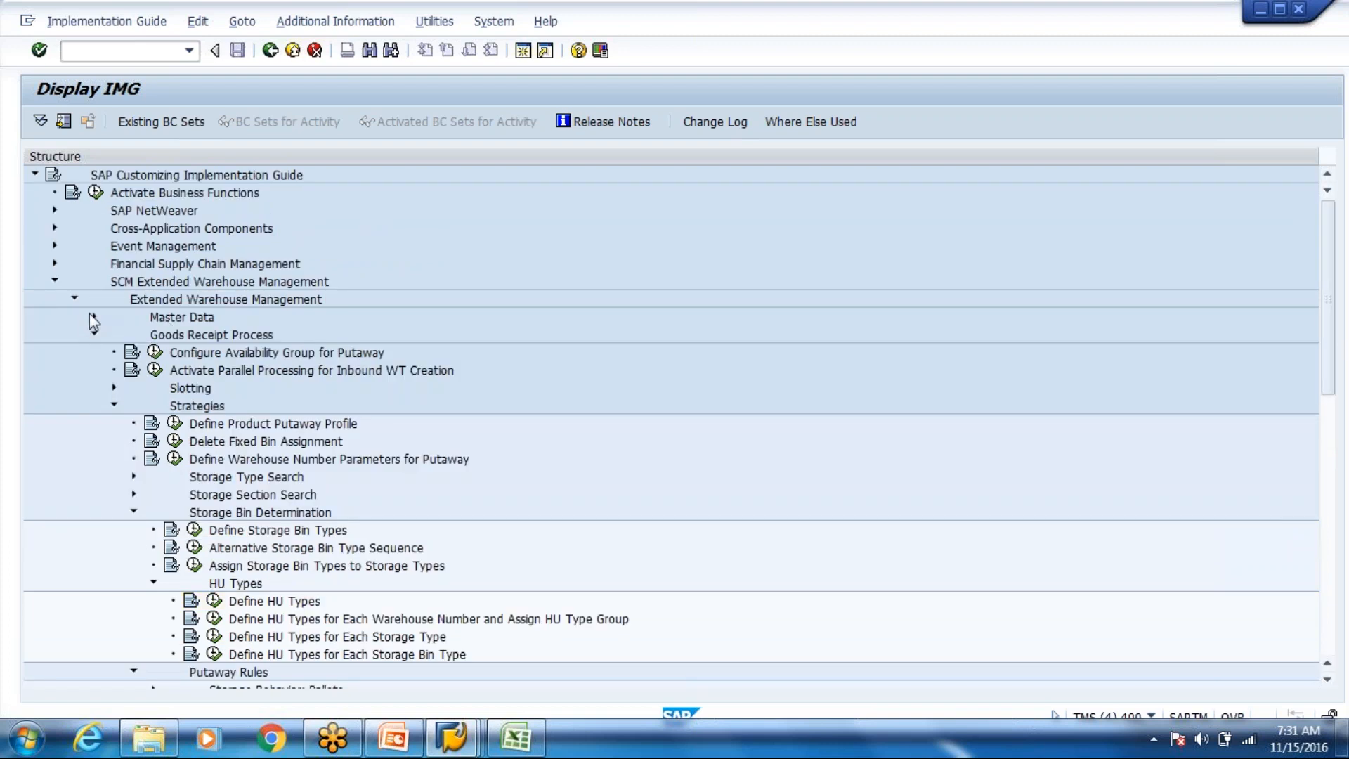
pyautogui.click(91, 316)
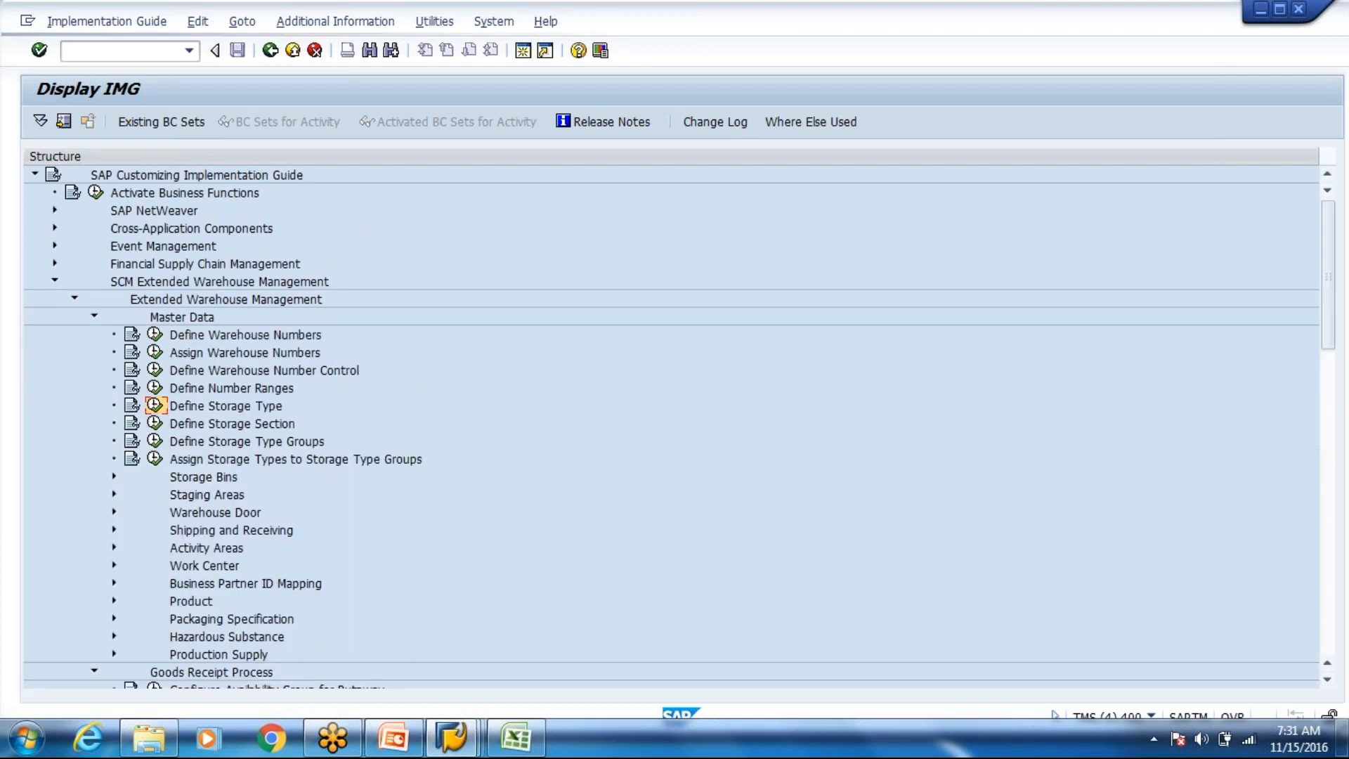
pyautogui.click(155, 406)
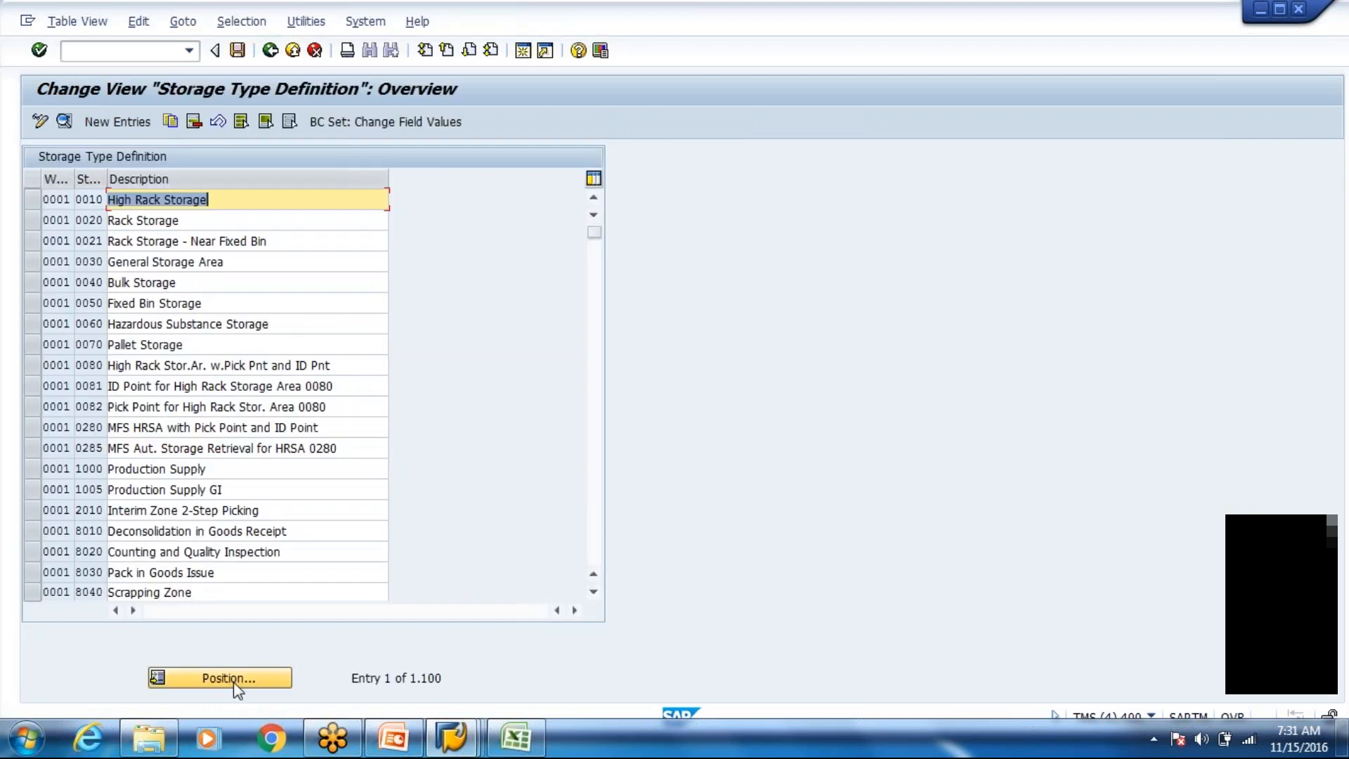
pyautogui.click(235, 678)
pyautogui.write('Wh80')
pyautogui.press('Tab')
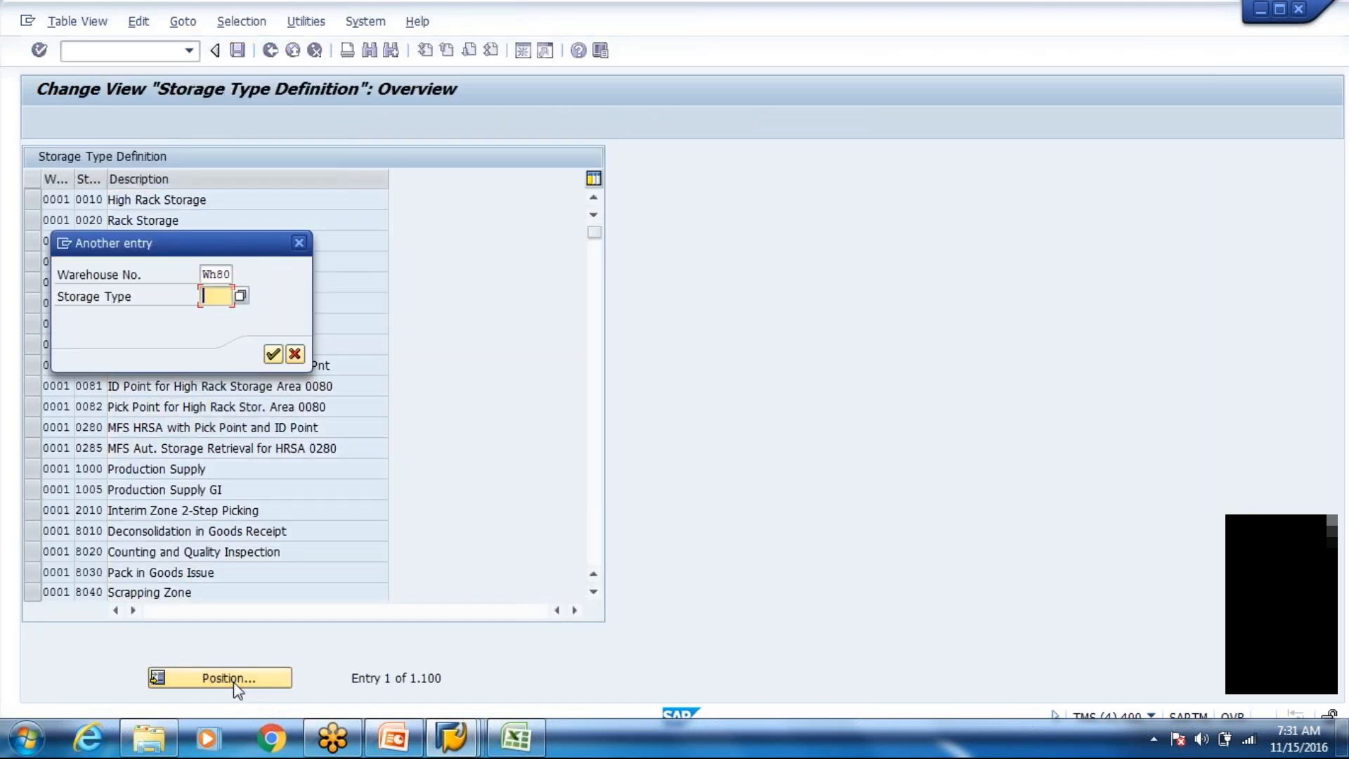
pyautogui.write('8004')
pyautogui.press('Return')
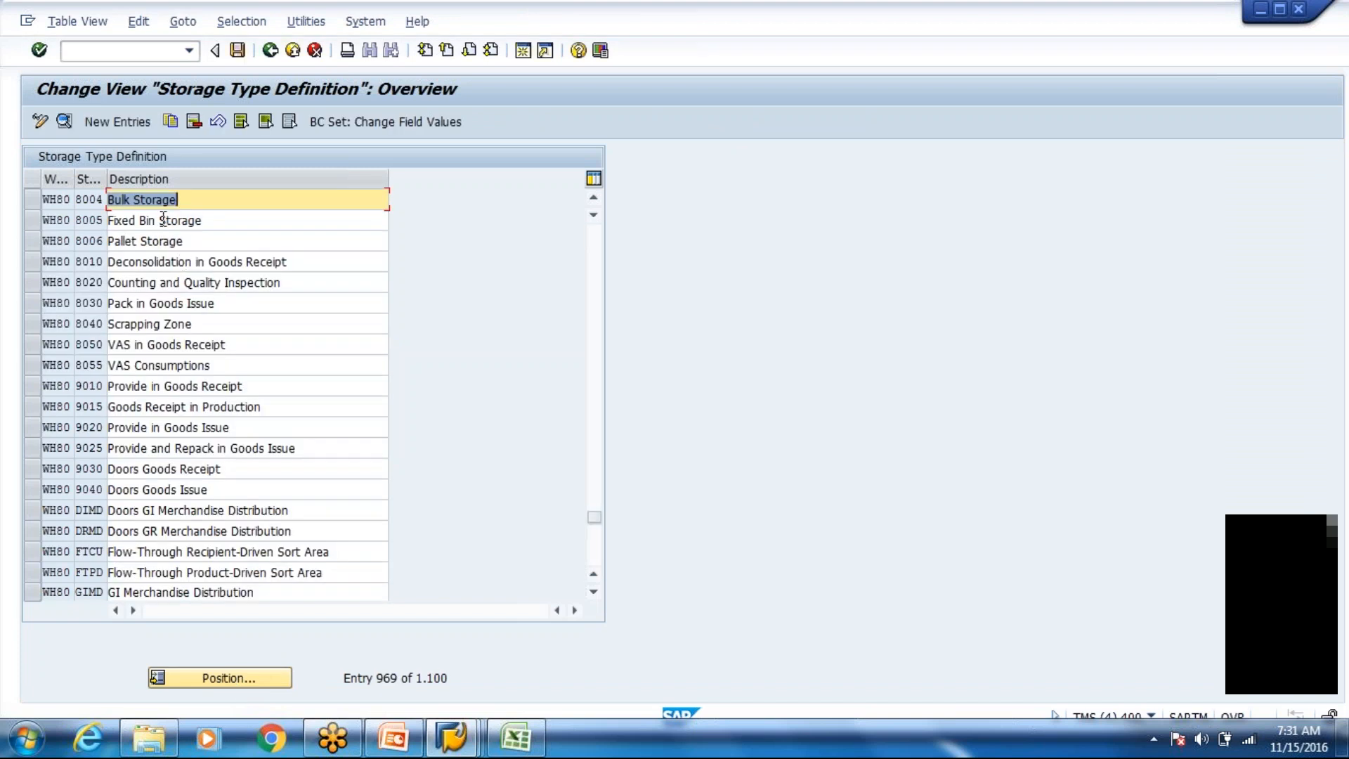
pyautogui.doubleClick(153, 198)
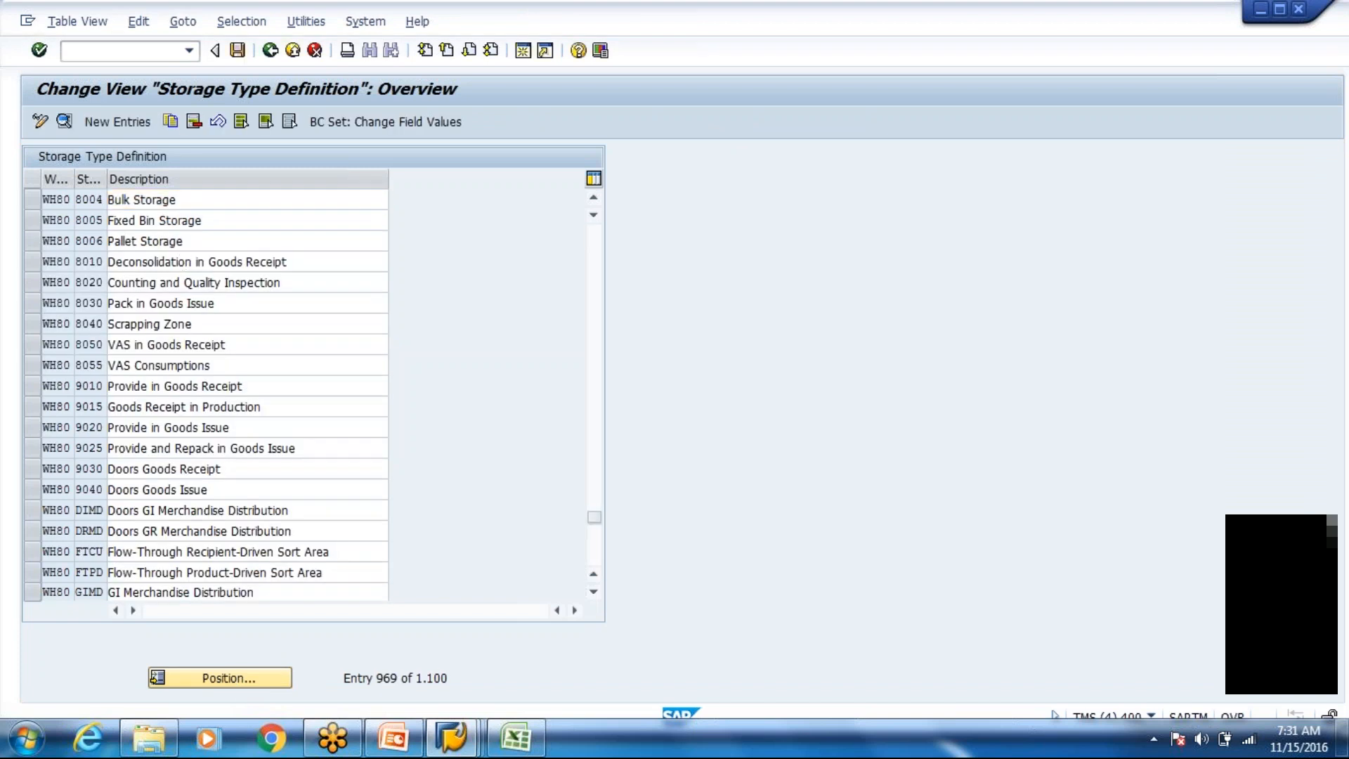
# - Leave the storage type customizing and exit the open putaway warehouse task proposal without saving it
pyautogui.click(293, 53)
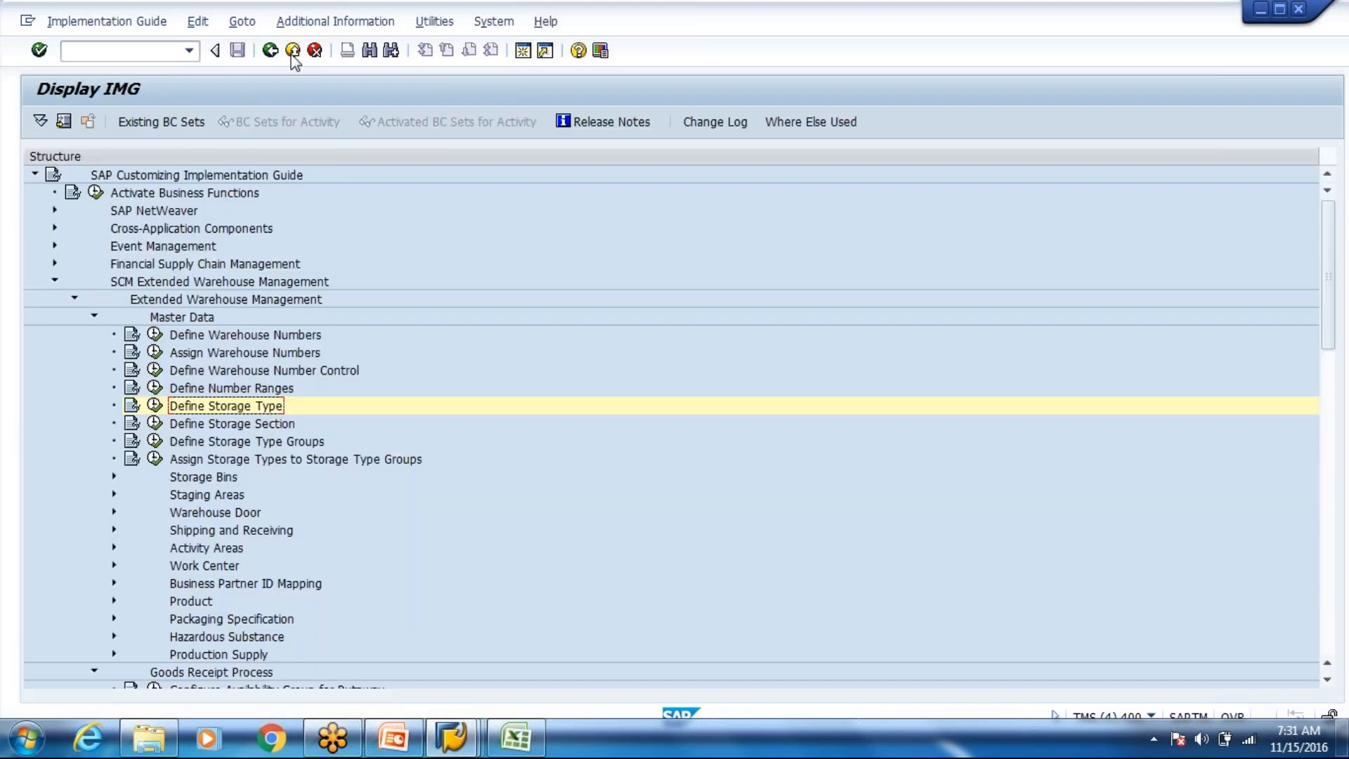
pyautogui.click(292, 52)
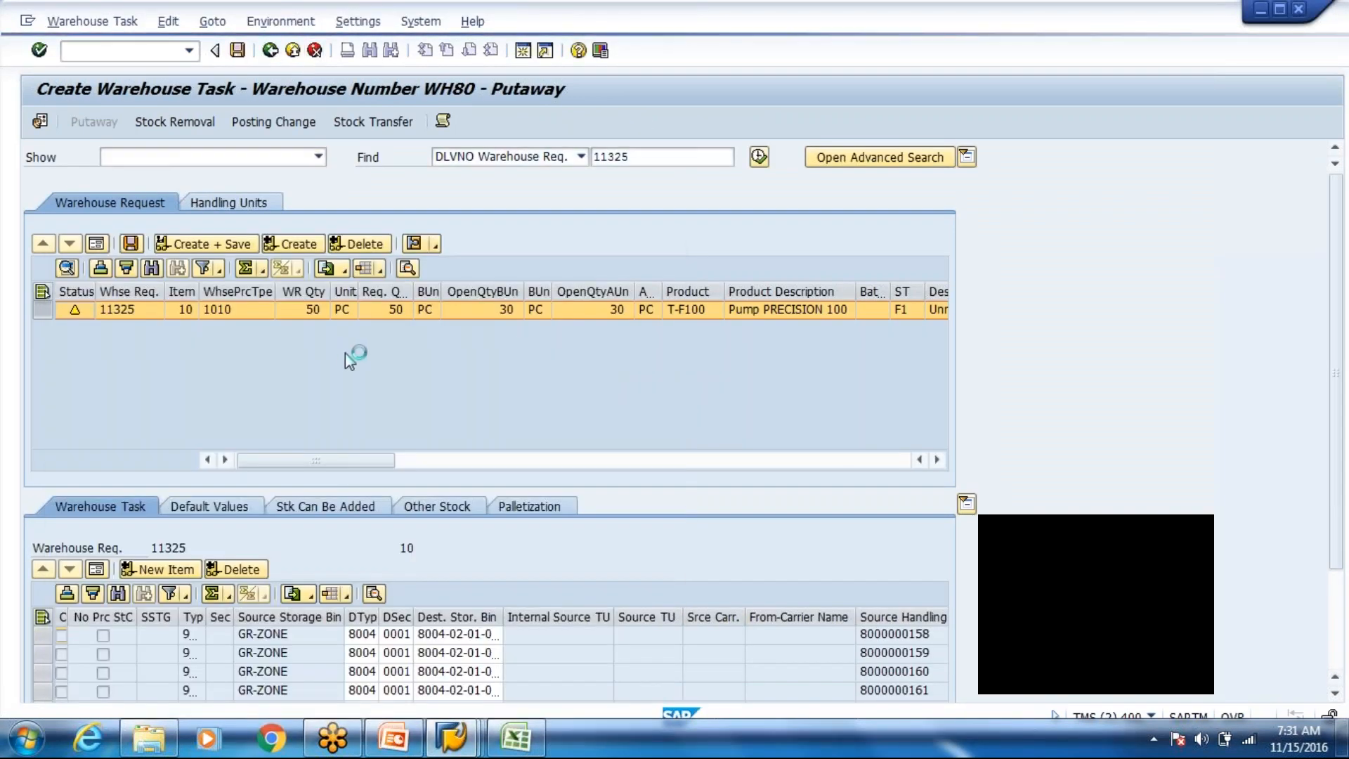
pyautogui.click(377, 383)
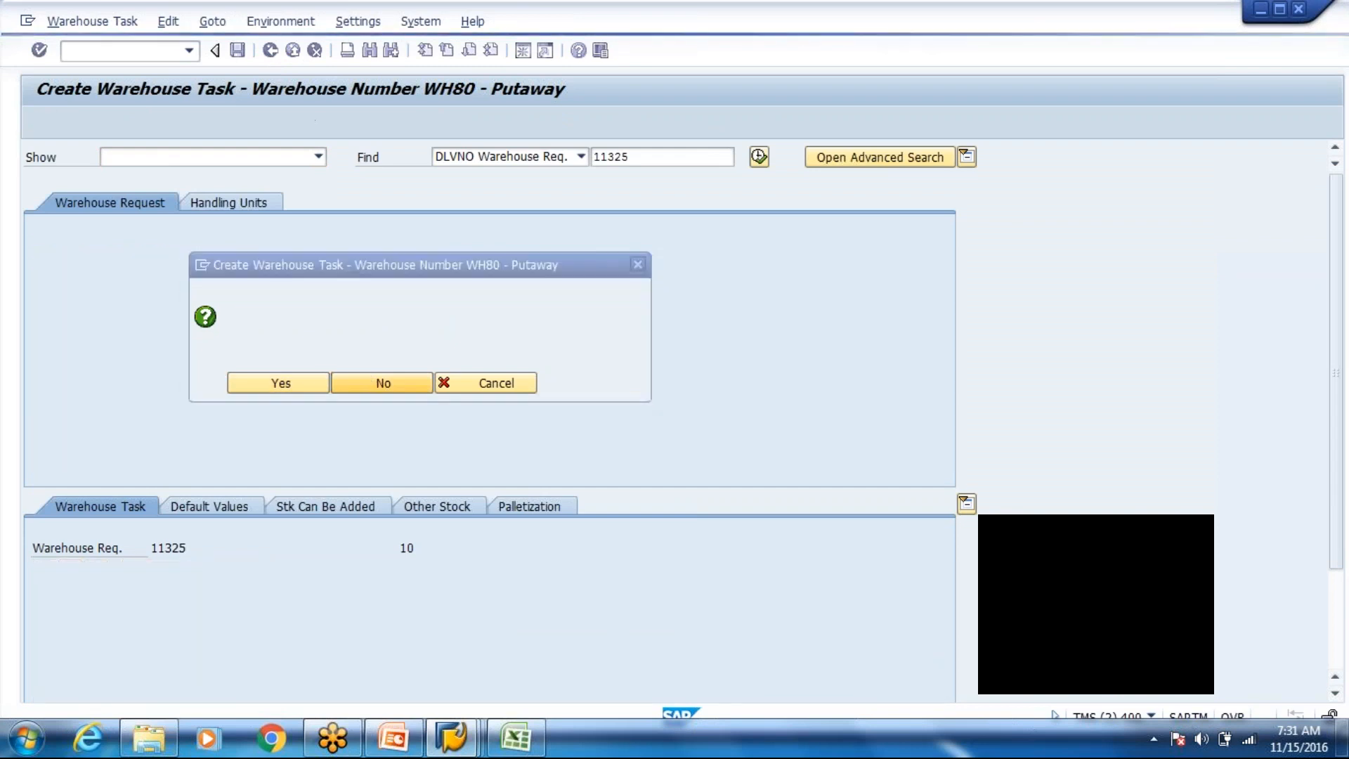
# - Create the putaway warehouse tasks again as a follow-on function of the inbound delivery and save them, closing the message log
pyautogui.click(93, 21)
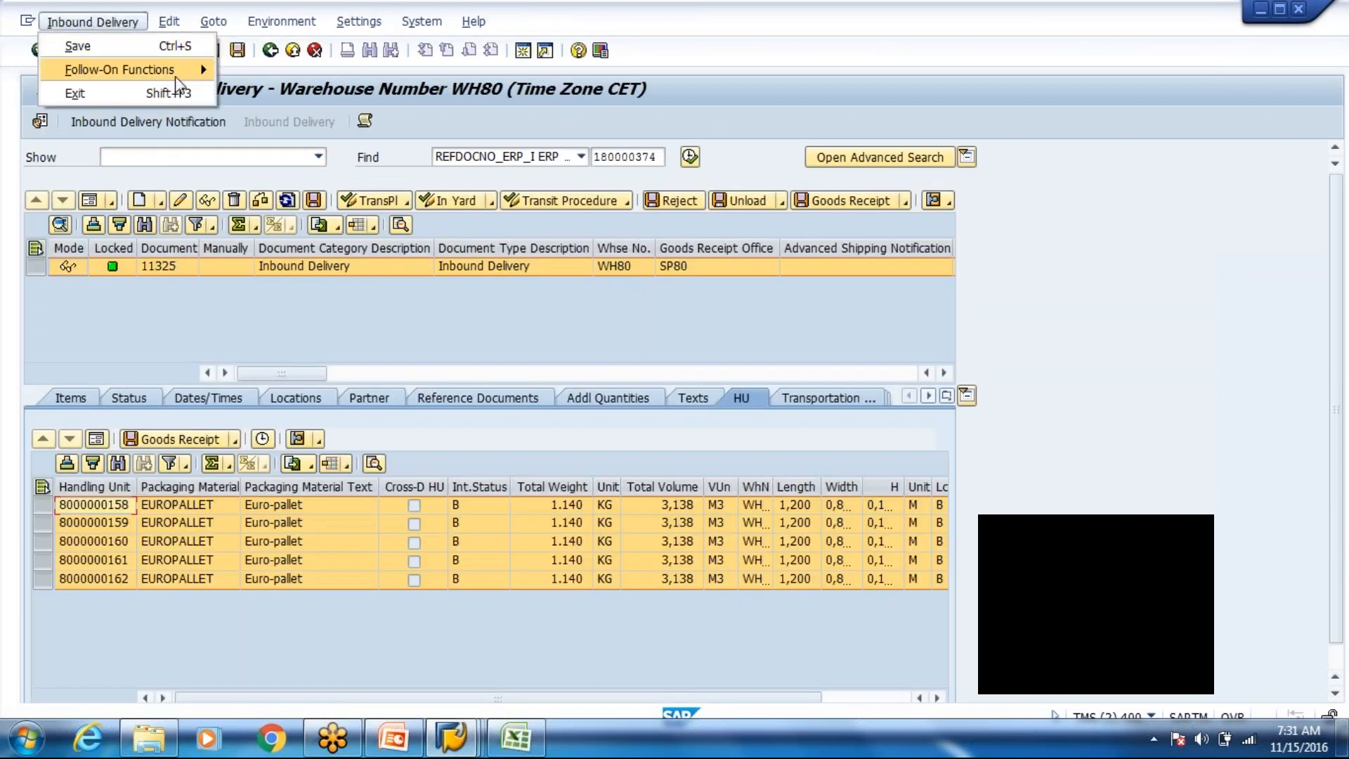
pyautogui.moveTo(180, 86)
pyautogui.click(284, 73)
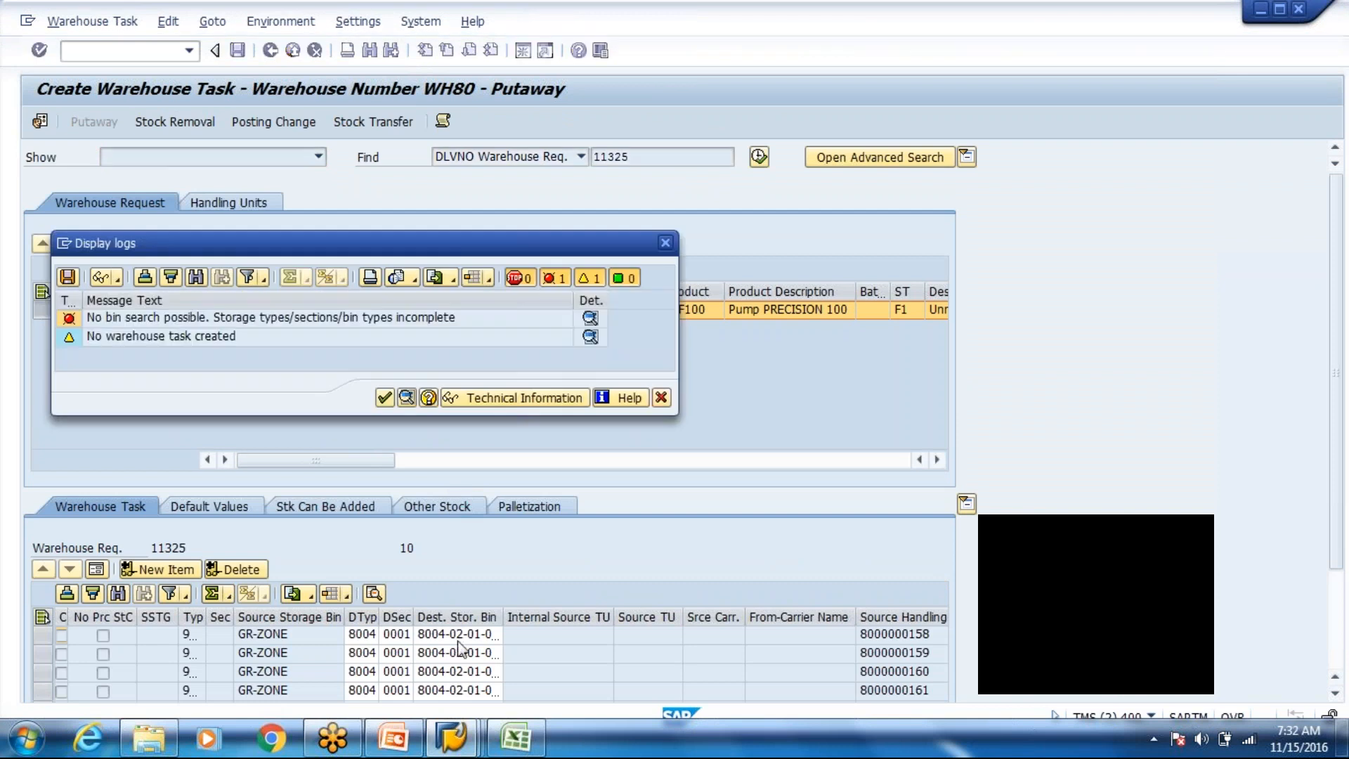
pyautogui.press('Return')
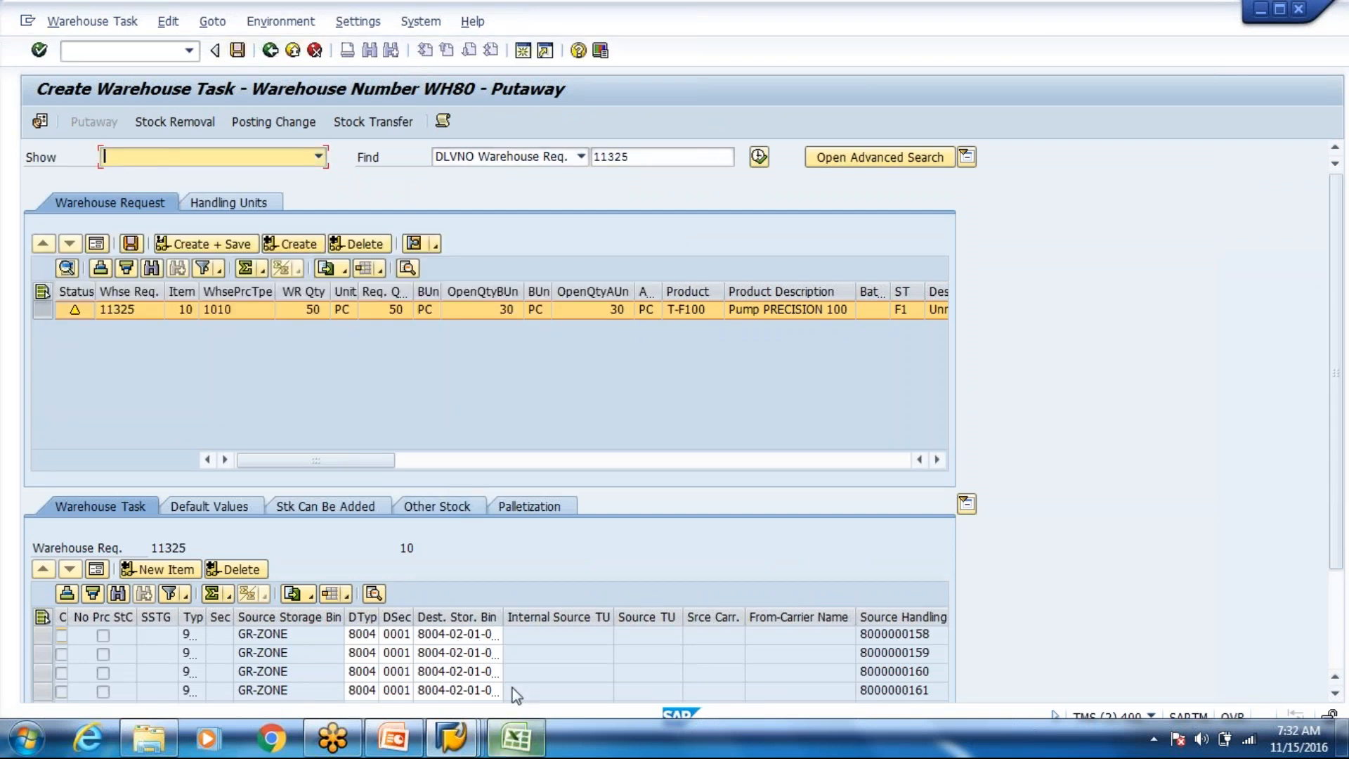
pyautogui.moveTo(1341, 511); pyautogui.dragTo(1339, 547)
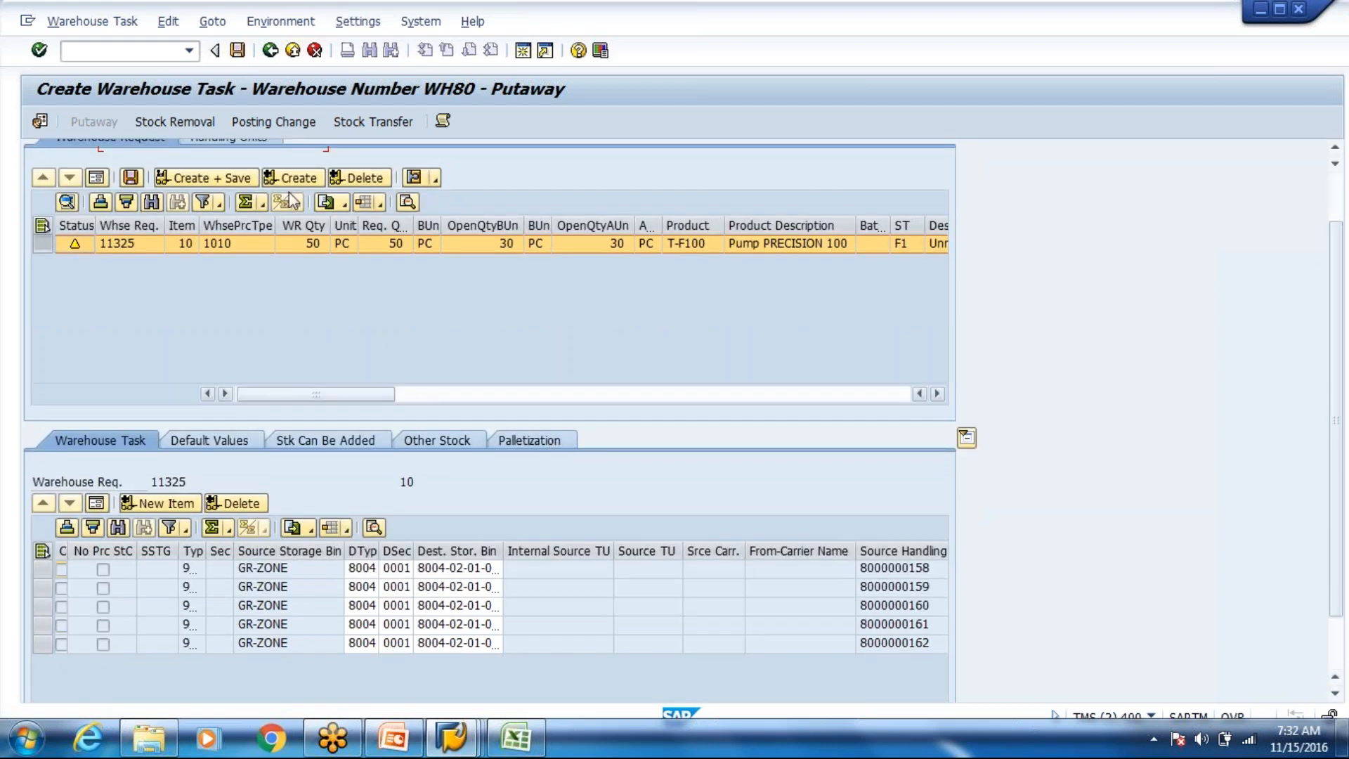
pyautogui.click(237, 53)
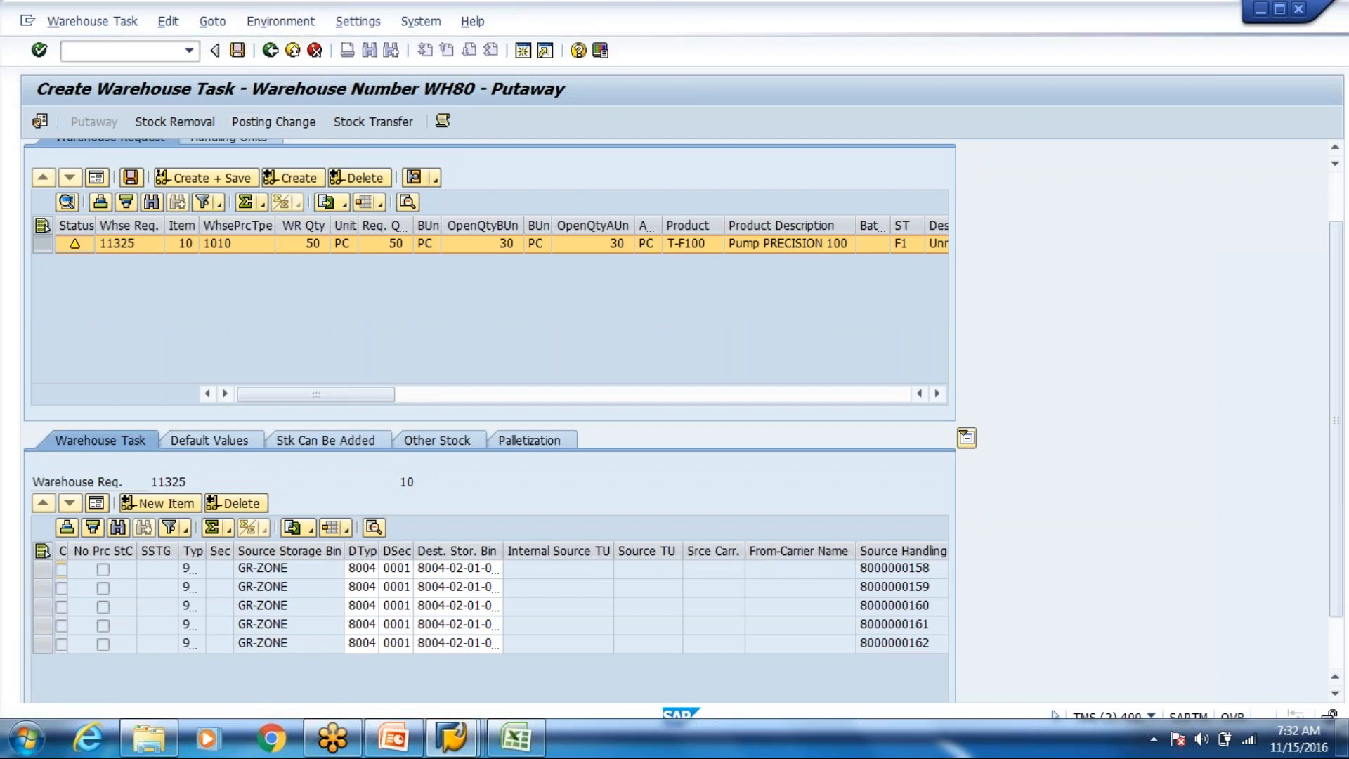
# - Confirm and save the product warehouse tasks of the inbound warehouse order, and check their destination storage bins
pyautogui.click(121, 21)
pyautogui.click(125, 90)
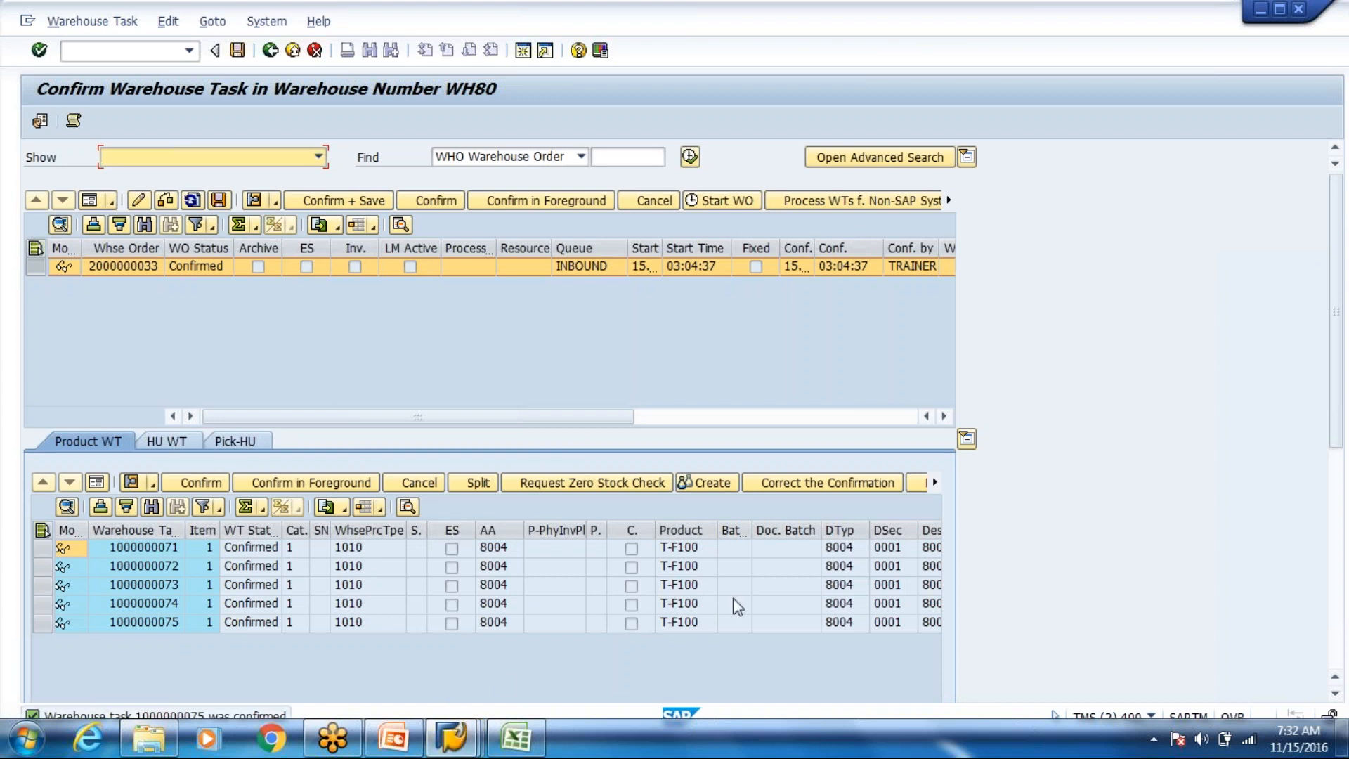
pyautogui.click(757, 570)
pyautogui.press('Right')
pyautogui.press('Right')
pyautogui.press('Right')
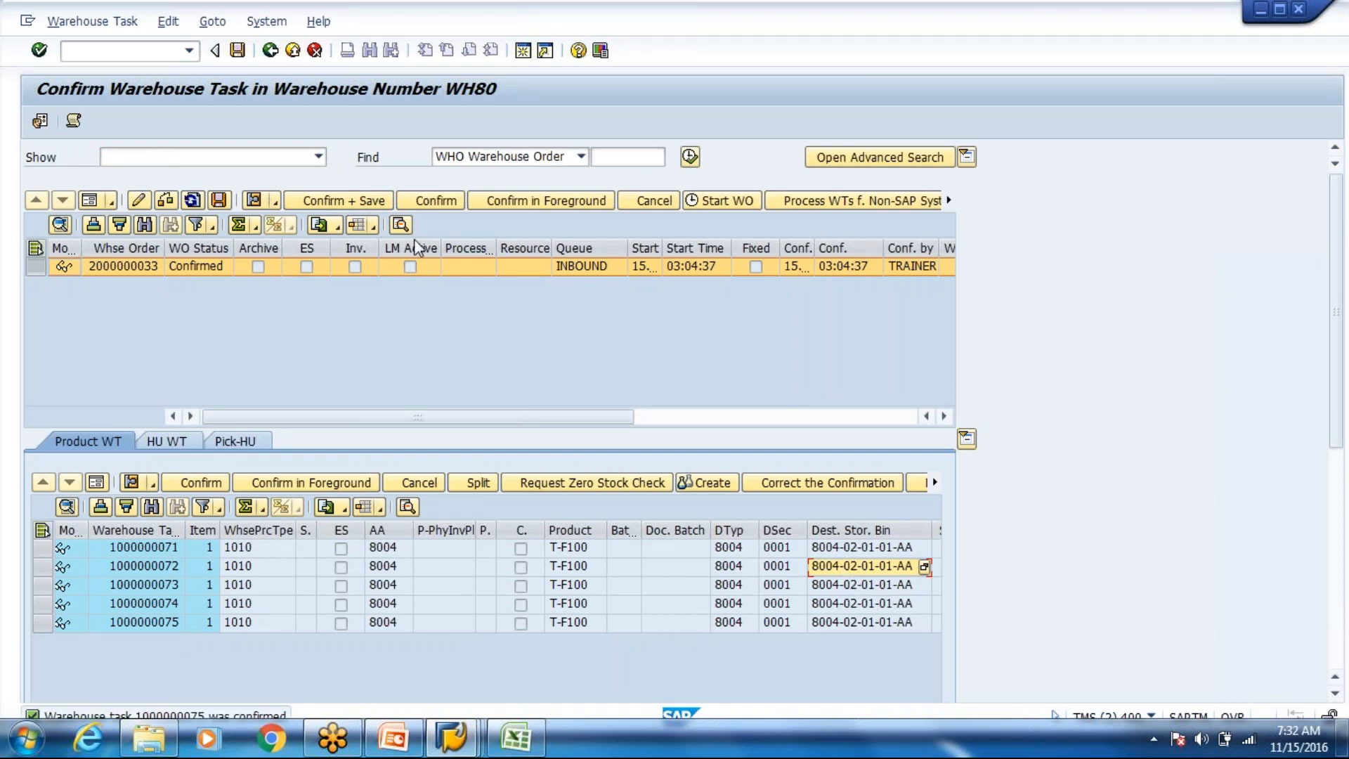
# - Exit the warehouse task confirmation and close the Display logs session
pyautogui.click(293, 51)
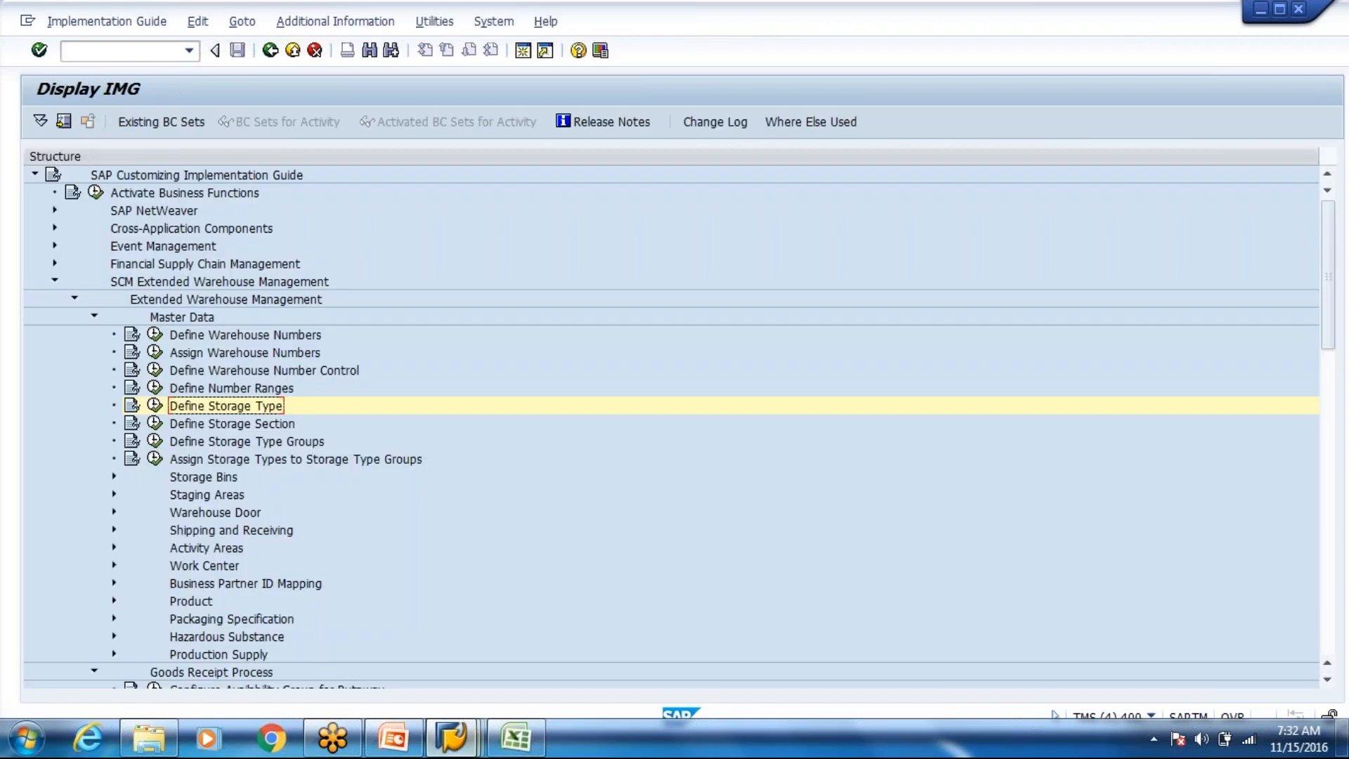
pyautogui.click(452, 738)
pyautogui.moveTo(779, 661)
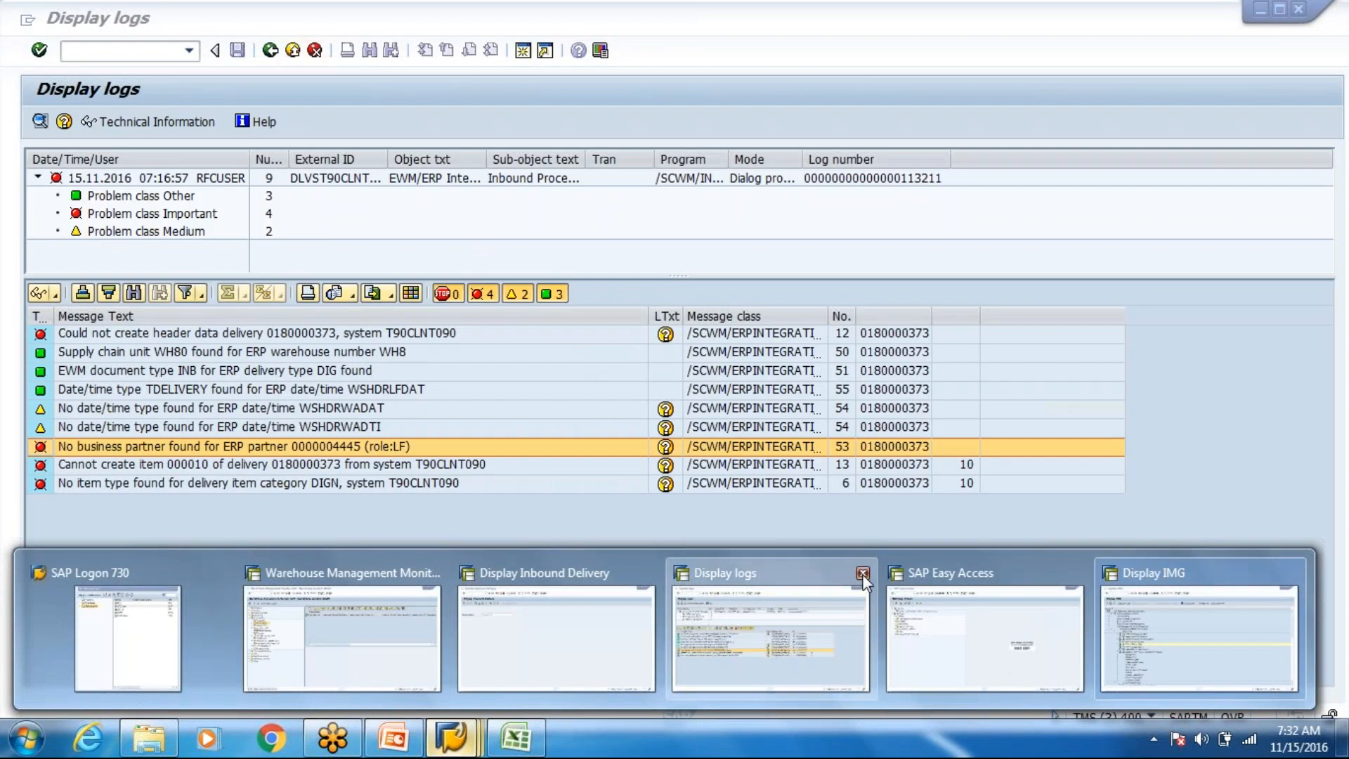
pyautogui.click(863, 575)
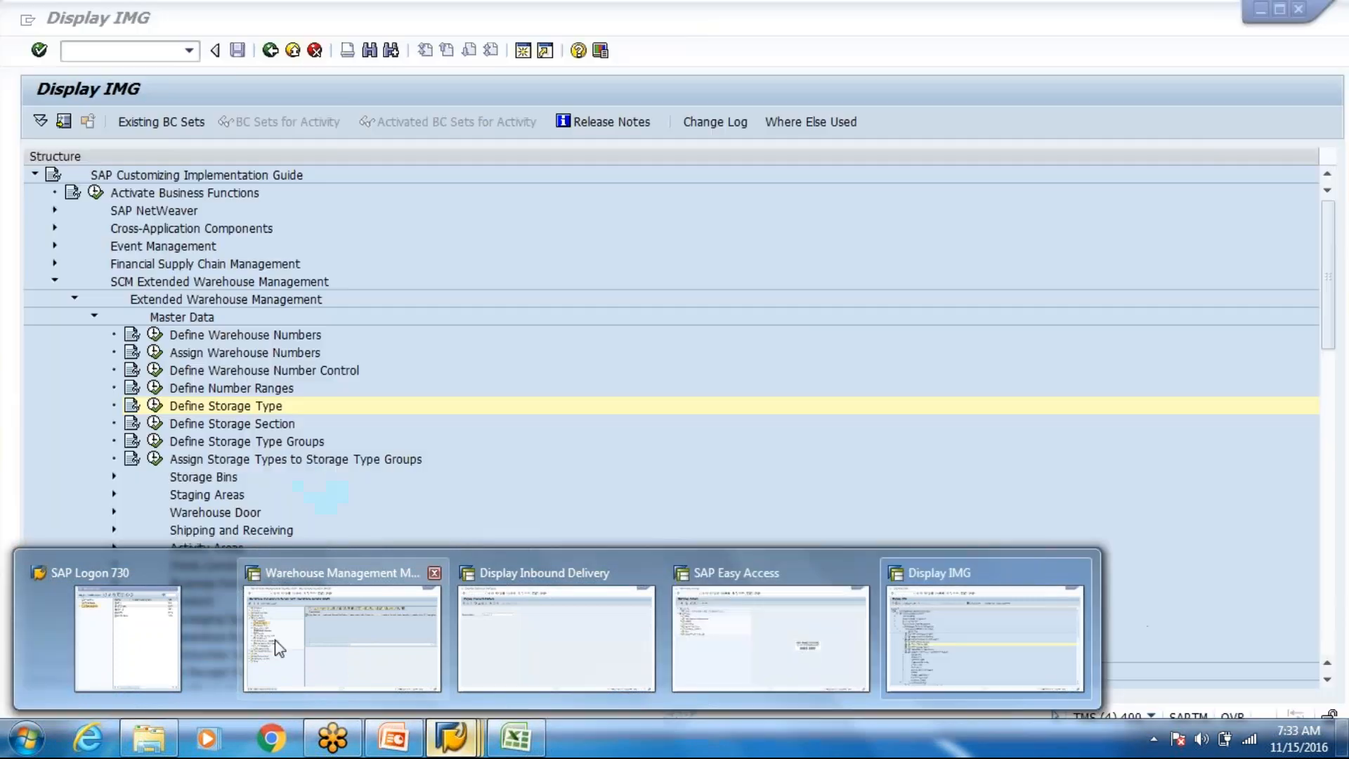
# - Switch to the Warehouse Management Monitor session and query the physical stock in warehouse WH80
pyautogui.click(275, 640)
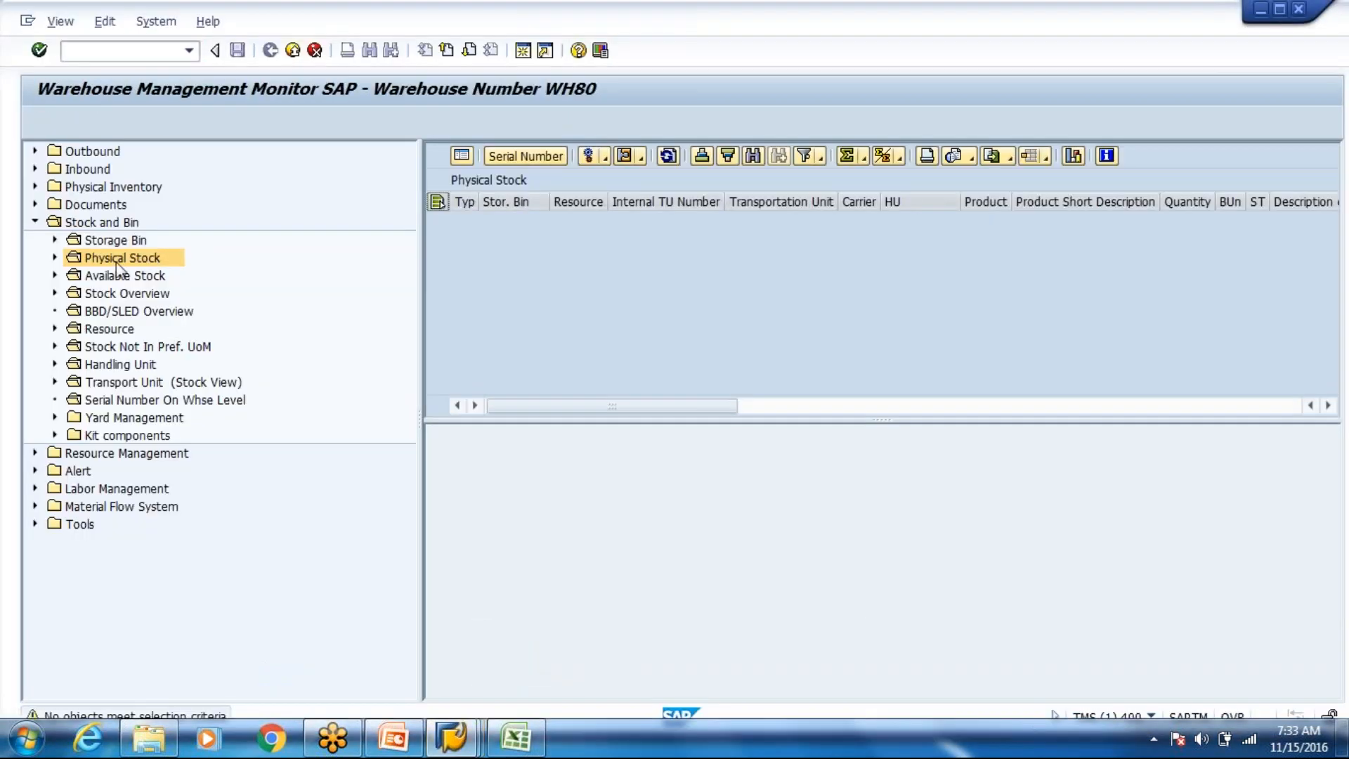
pyautogui.click(740, 702)
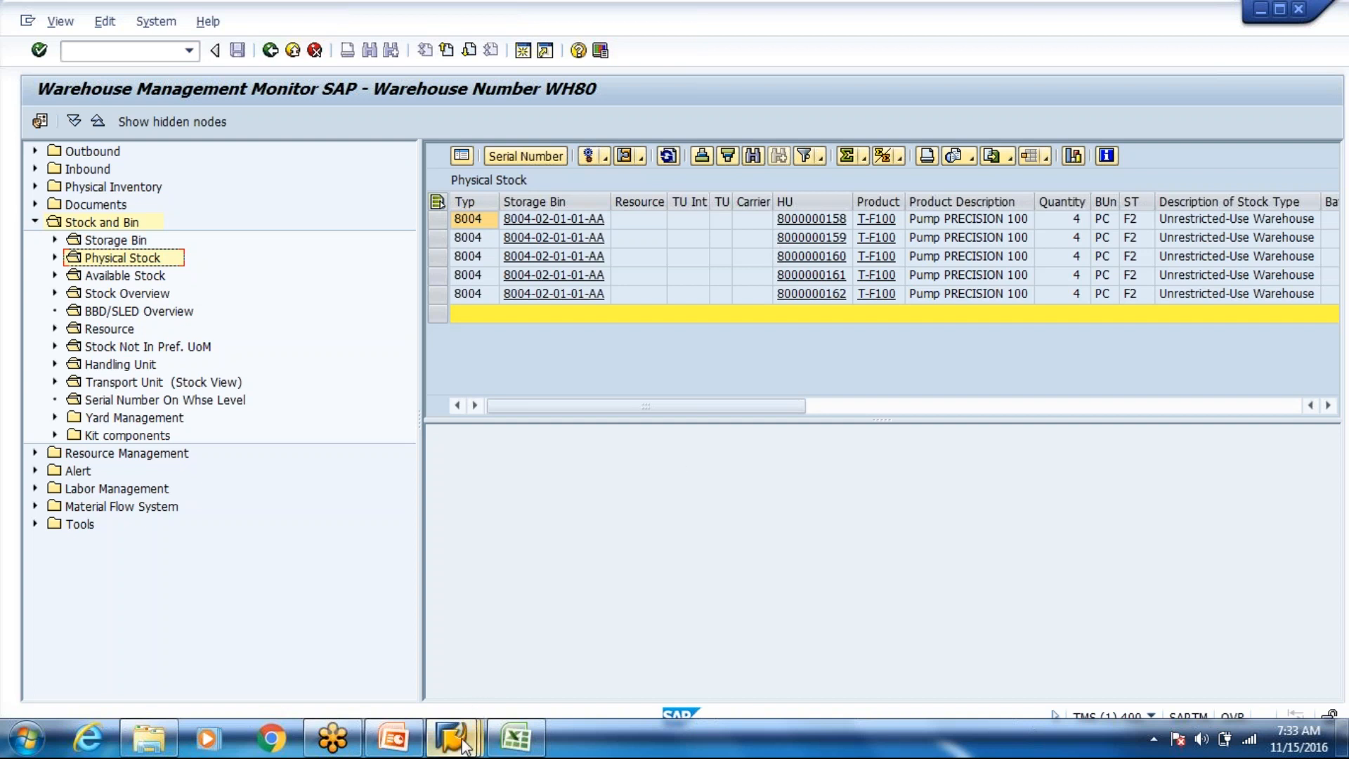
# - Switch to the Display Inbound Delivery session and open the Create Sales Order transaction in it
pyautogui.moveTo(463, 744)
pyautogui.moveTo(551, 663)
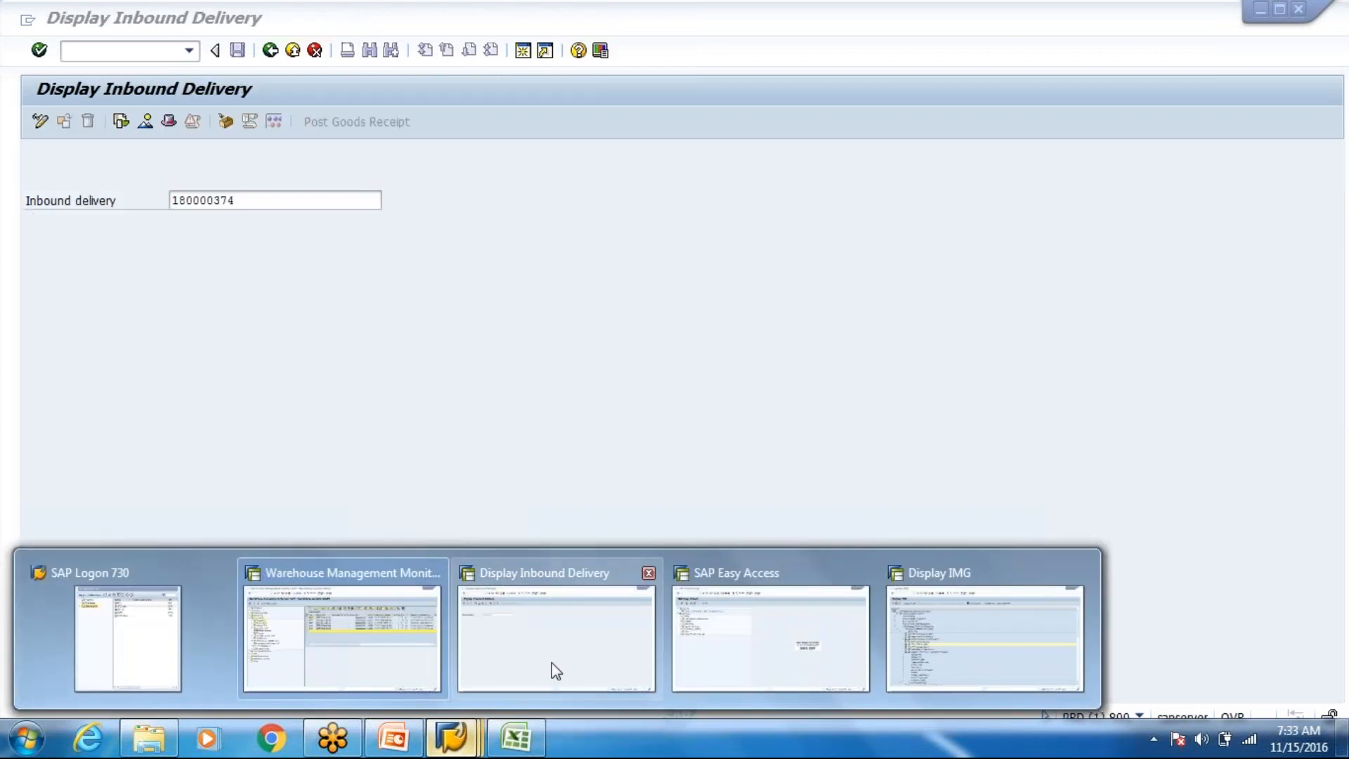
pyautogui.click(551, 663)
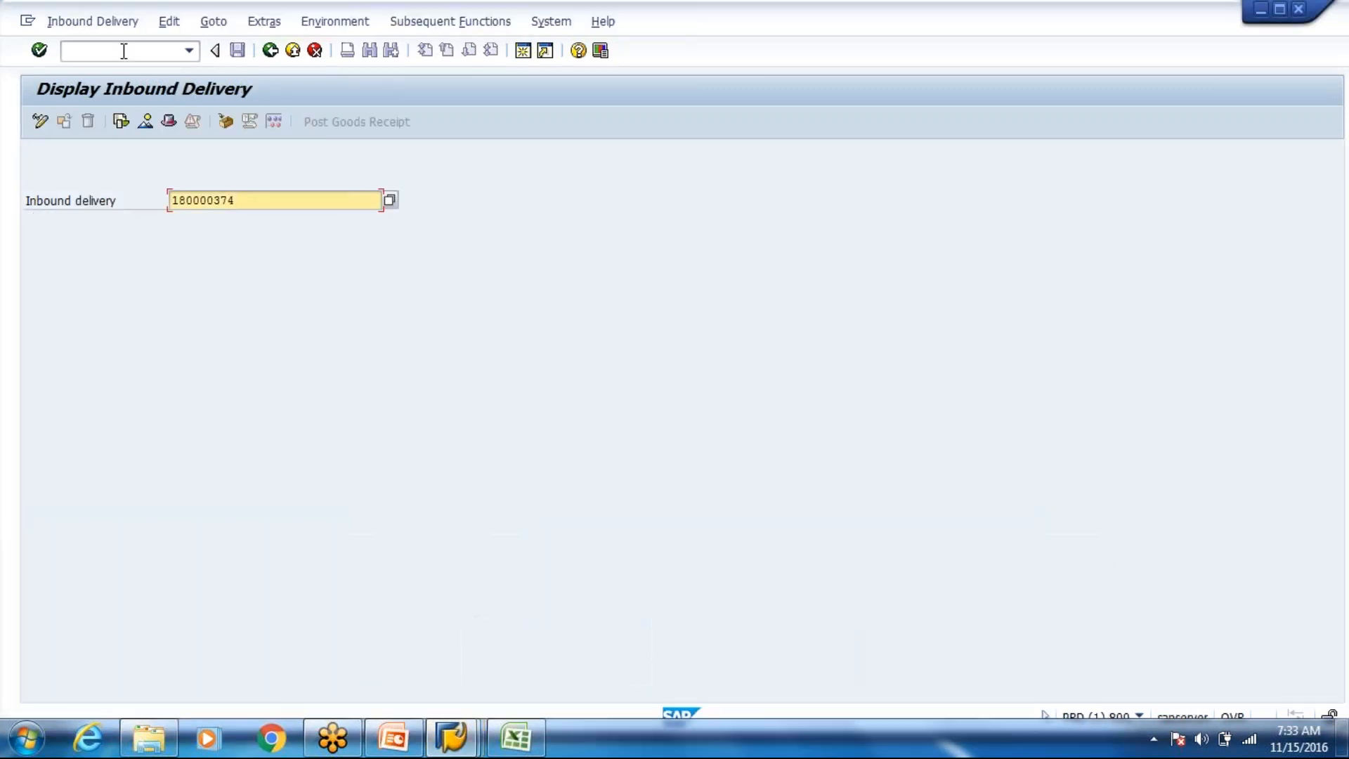
pyautogui.click(123, 51)
pyautogui.write('/nv')
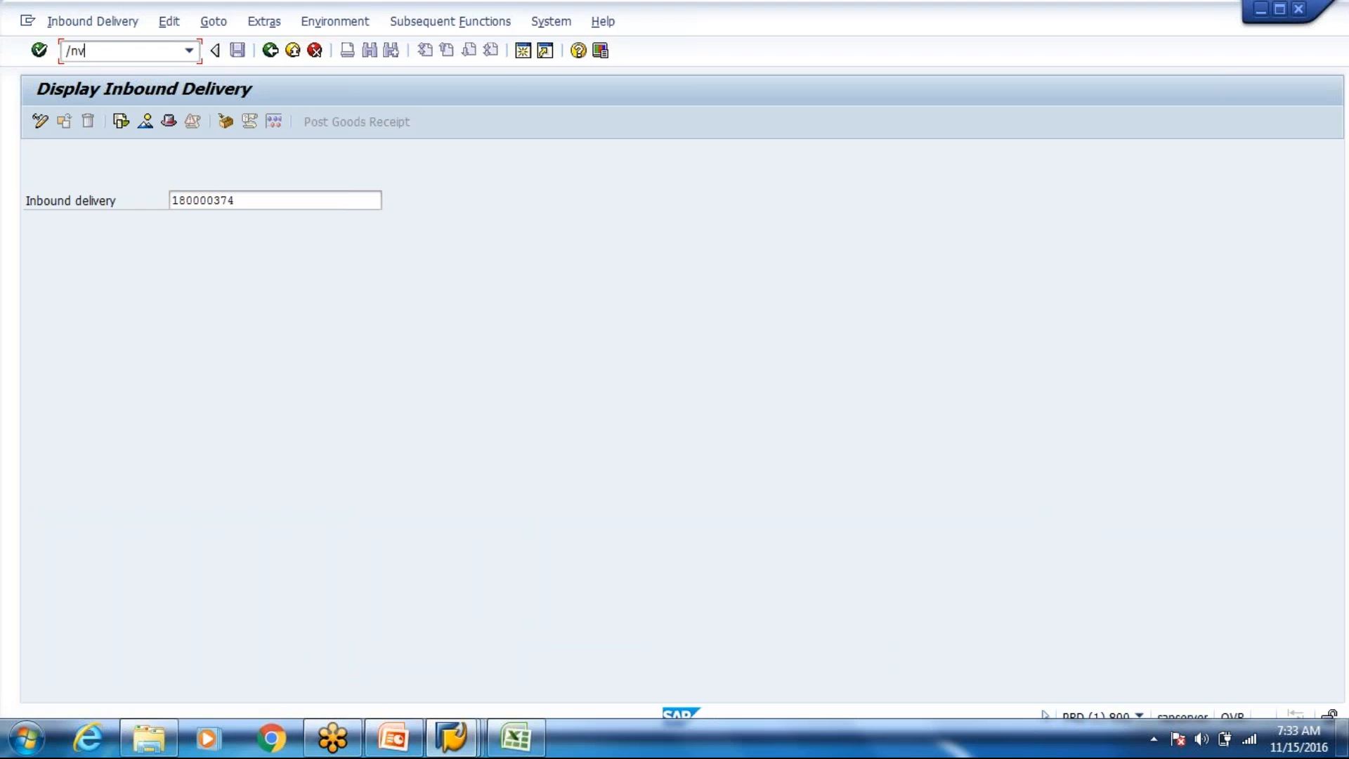
pyautogui.write('a02')
pyautogui.press('Return')
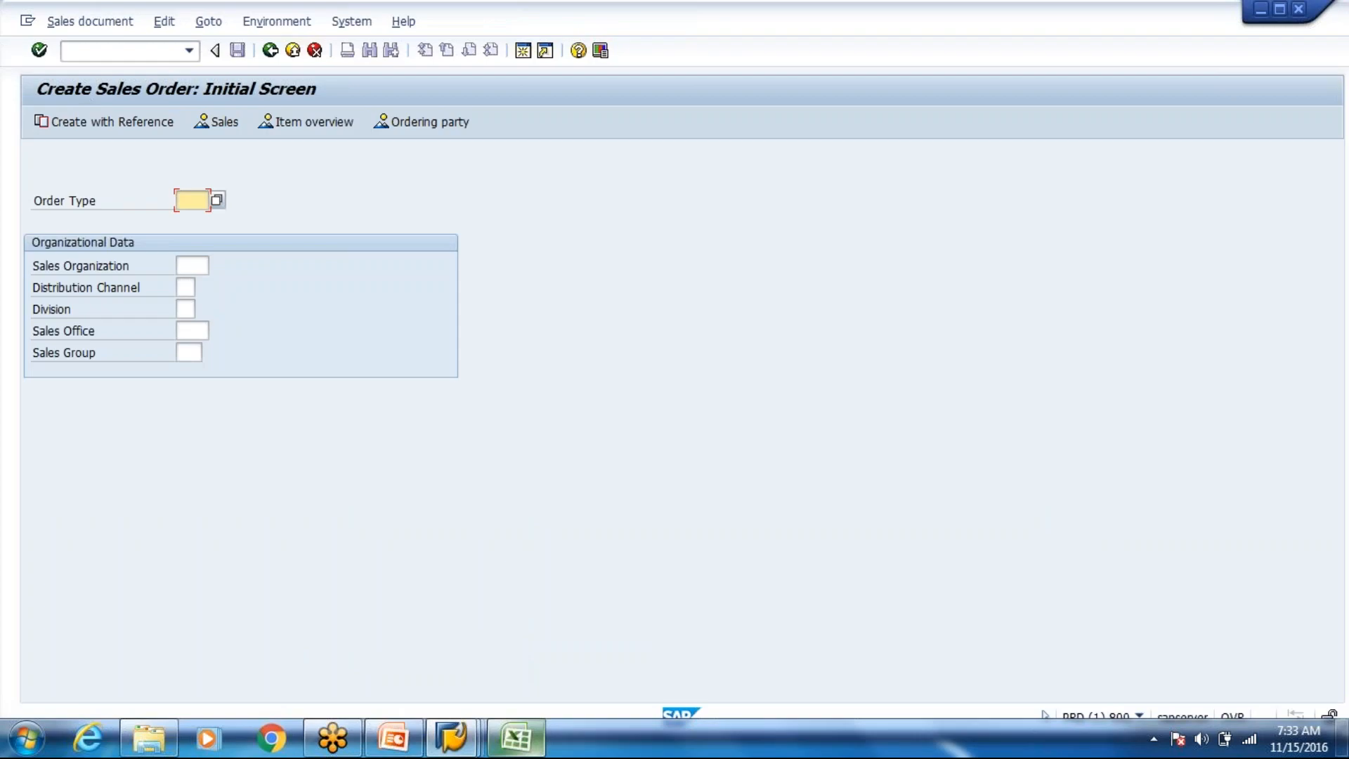
# - Switch to the Data For Demo workbook in Excel and copy customer EWMCUST001 of material T-F100 from the Org Structure sheet
pyautogui.click(519, 735)
pyautogui.click(641, 486)
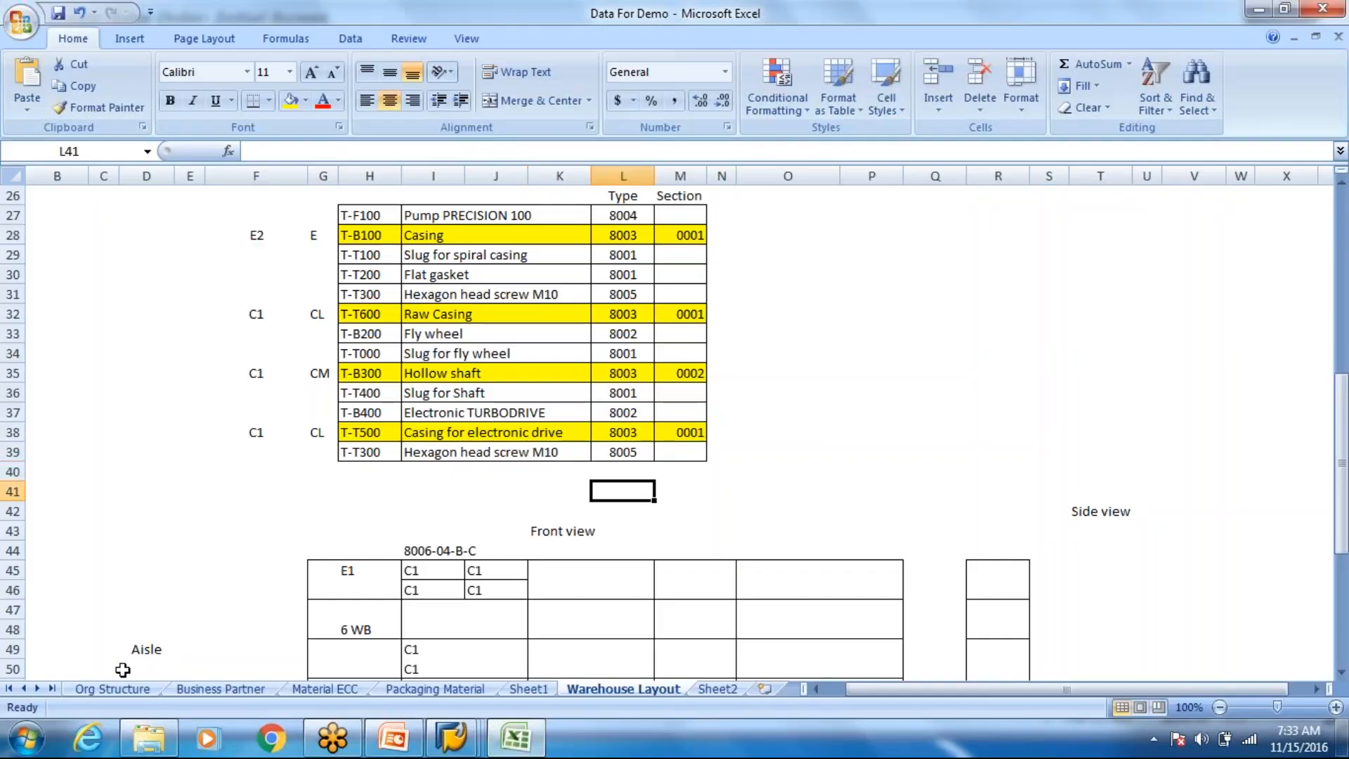
pyautogui.click(113, 690)
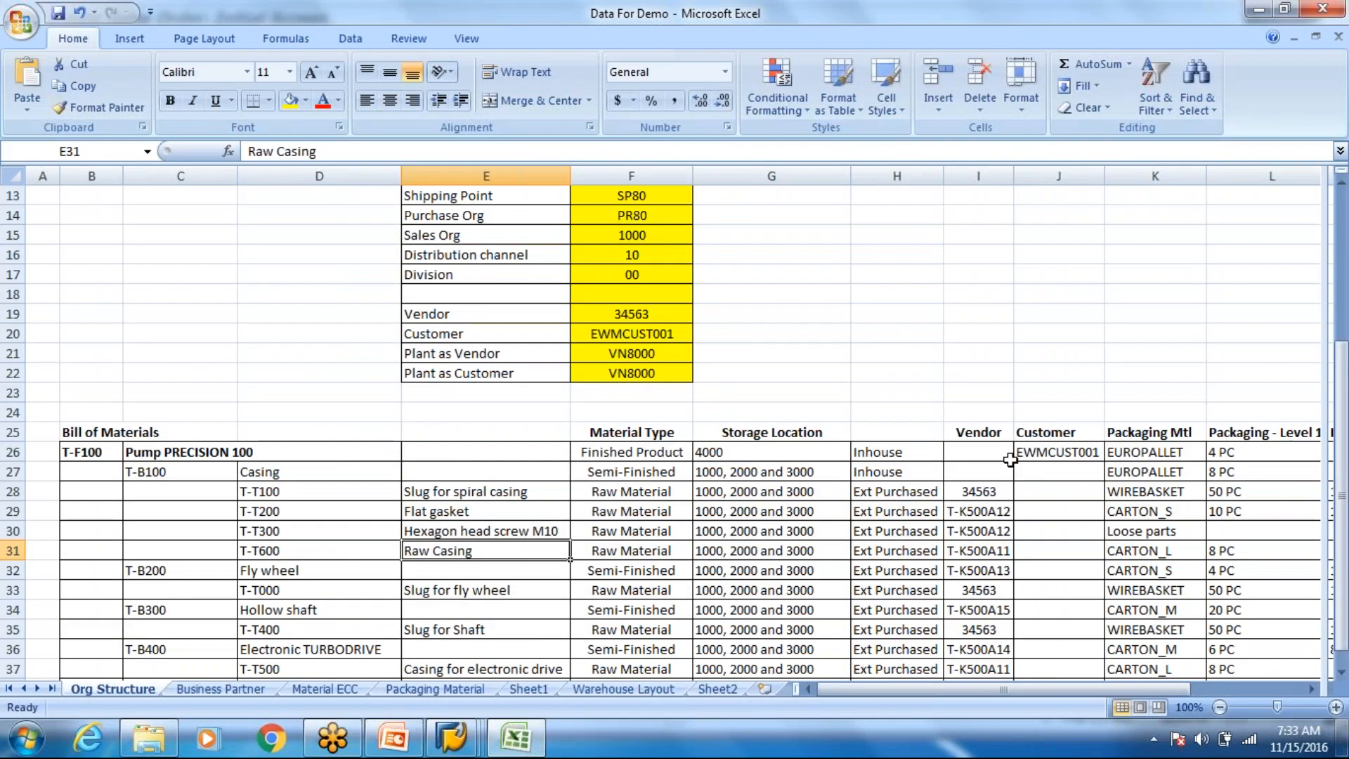
pyautogui.click(1035, 460)
pyautogui.hotkey('ctrl', 'c')
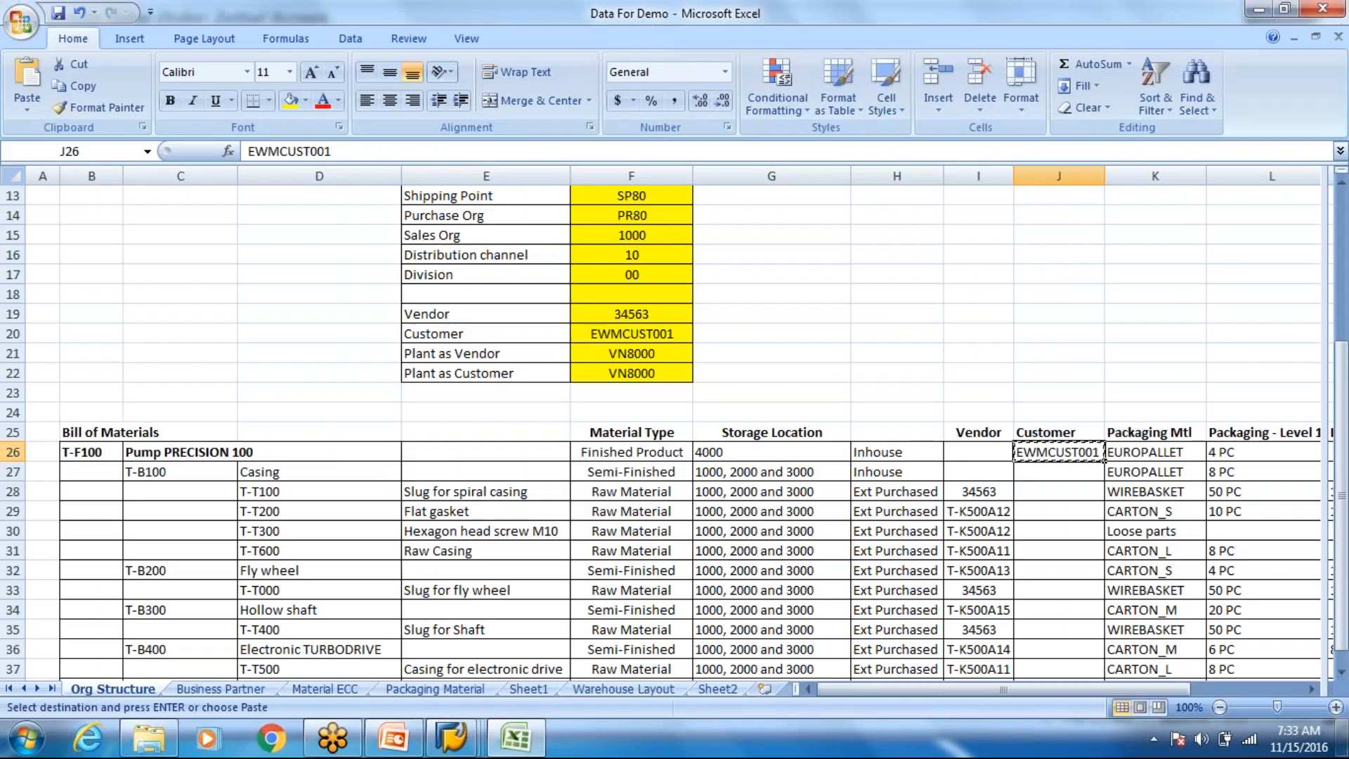
# - Back in SAP, try to start a sales order with order type OR, sales organization 1000, distribution channel 10 and division 01
pyautogui.hotkey('alt', 'Tab')
pyautogui.write('OR')
pyautogui.press('Tab')
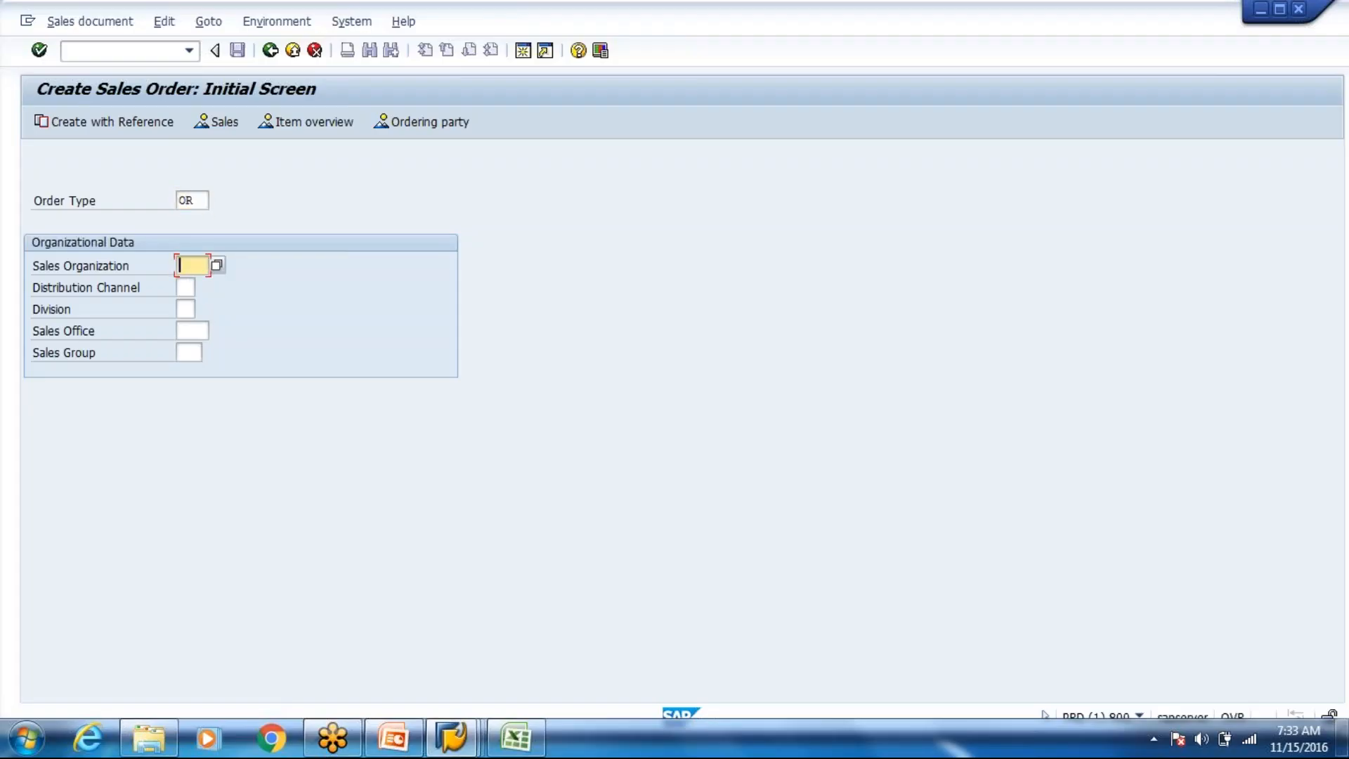
pyautogui.write('1000')
pyautogui.press('Tab')
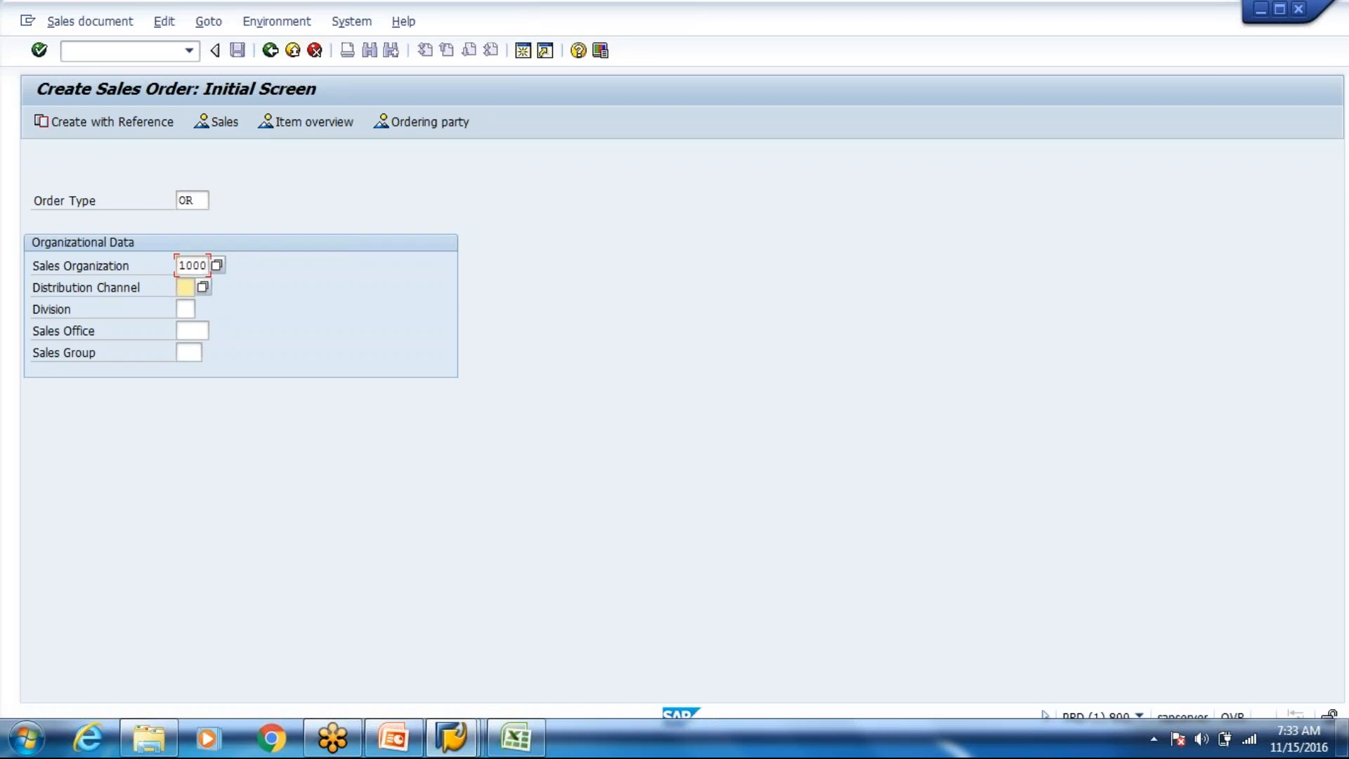
pyautogui.write('10')
pyautogui.press('Tab')
pyautogui.write('01')
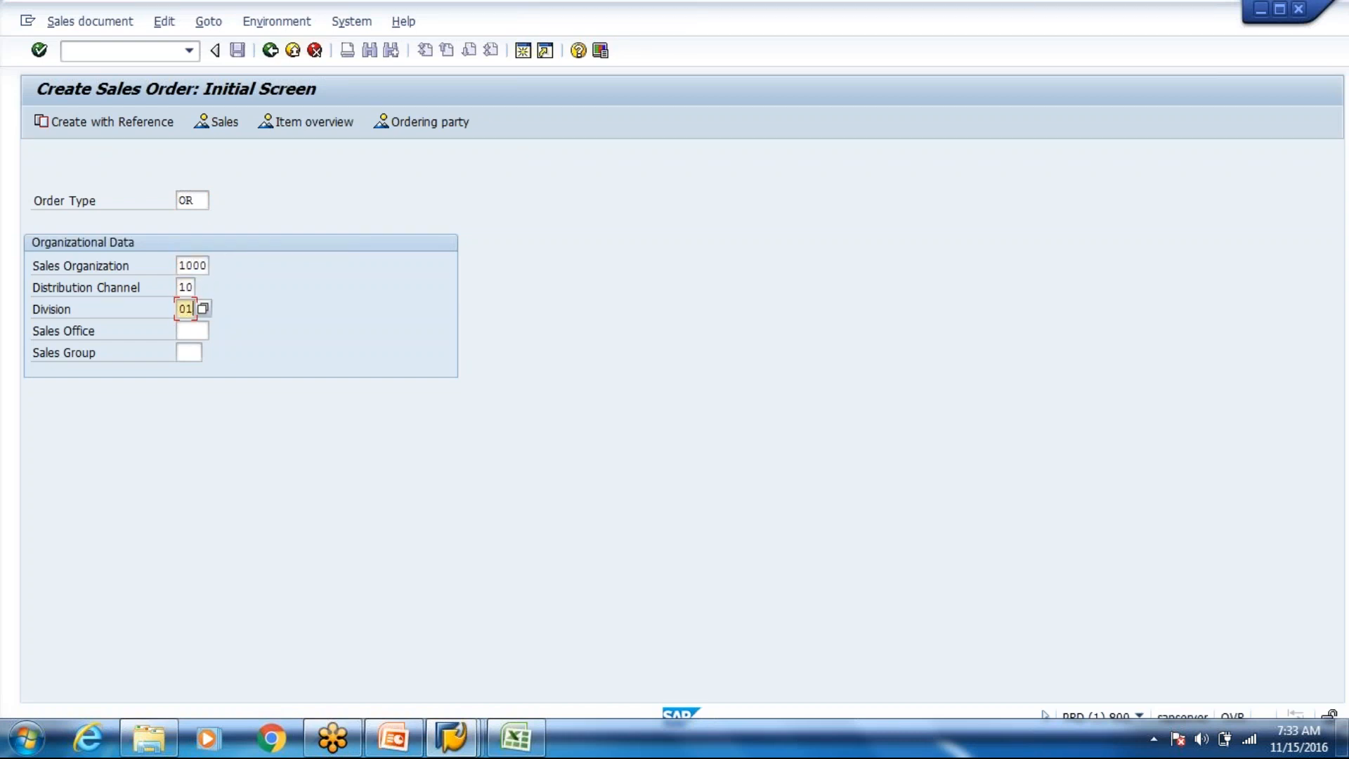
pyautogui.press('Return')
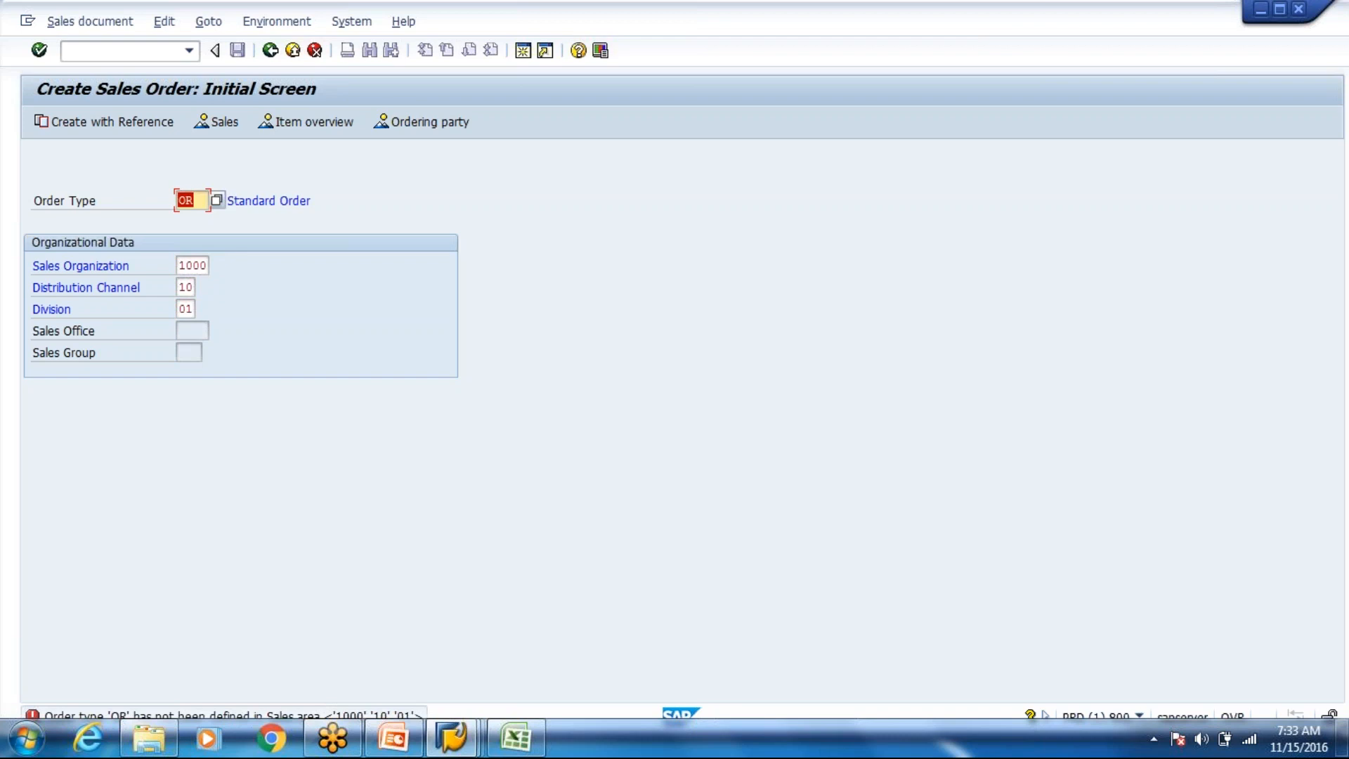
pyautogui.press('Tab')
pyautogui.press('Tab')
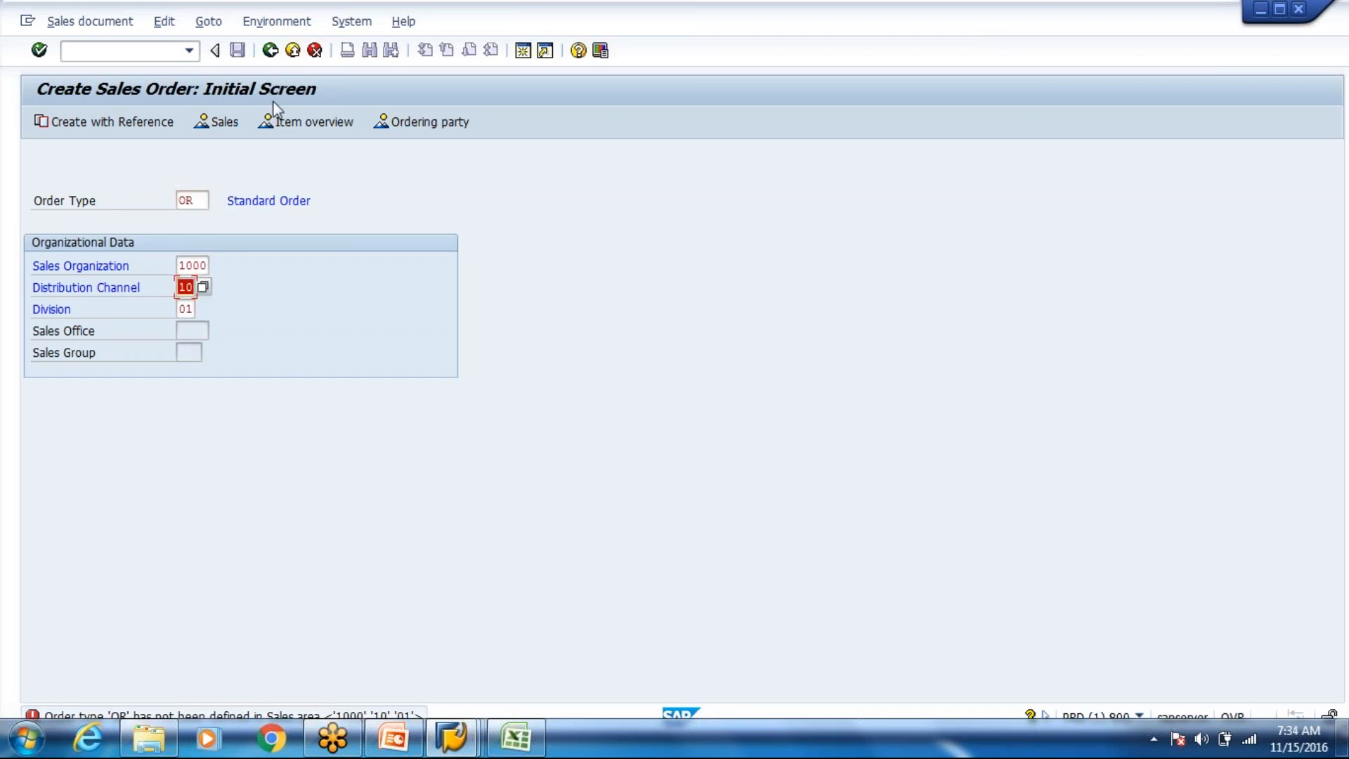
# - Open transaction MM03 in a new session for material T-T600 and choose the Sales: Sales Org. Data 2 view
pyautogui.click(139, 50)
pyautogui.write('/omm03')
pyautogui.press('Return')
pyautogui.press('Down')
pyautogui.press('Down')
pyautogui.press('Down')
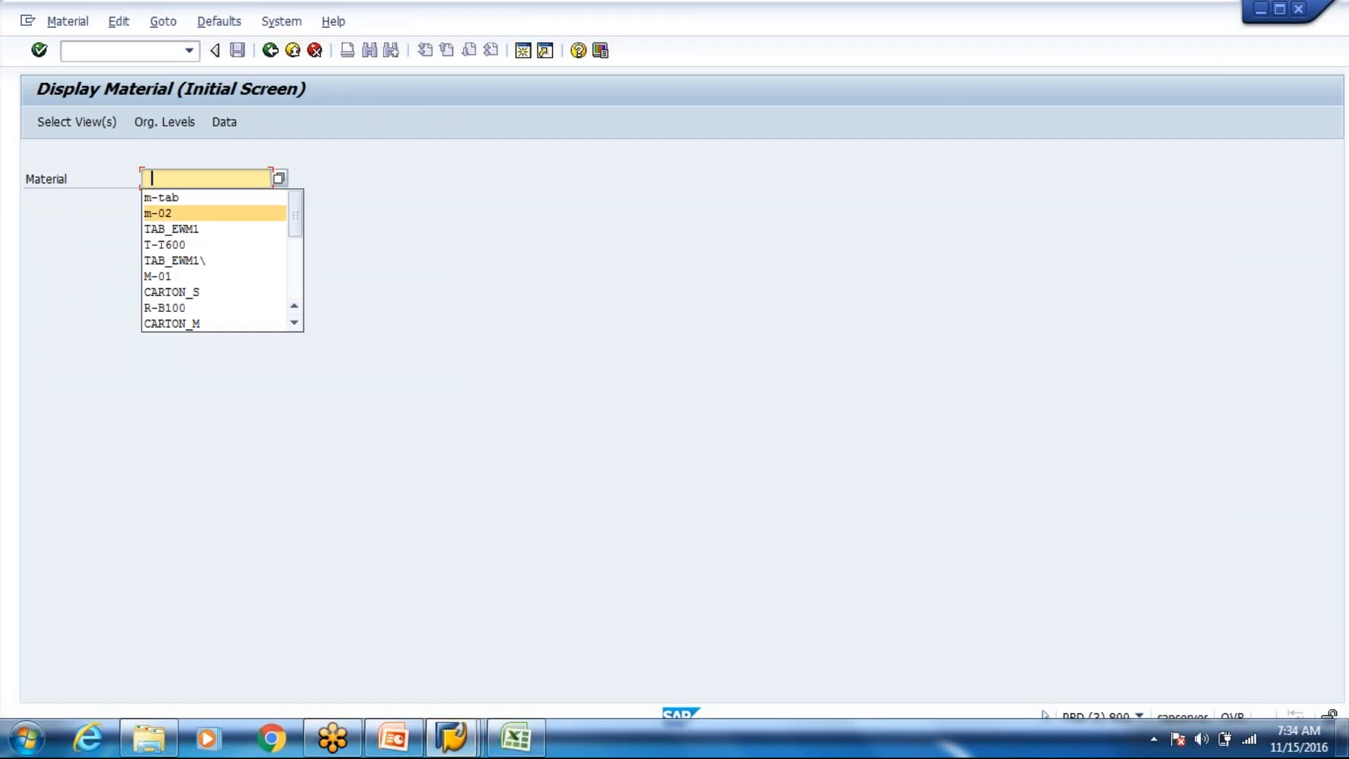
pyautogui.press('Down')
pyautogui.press('Return')
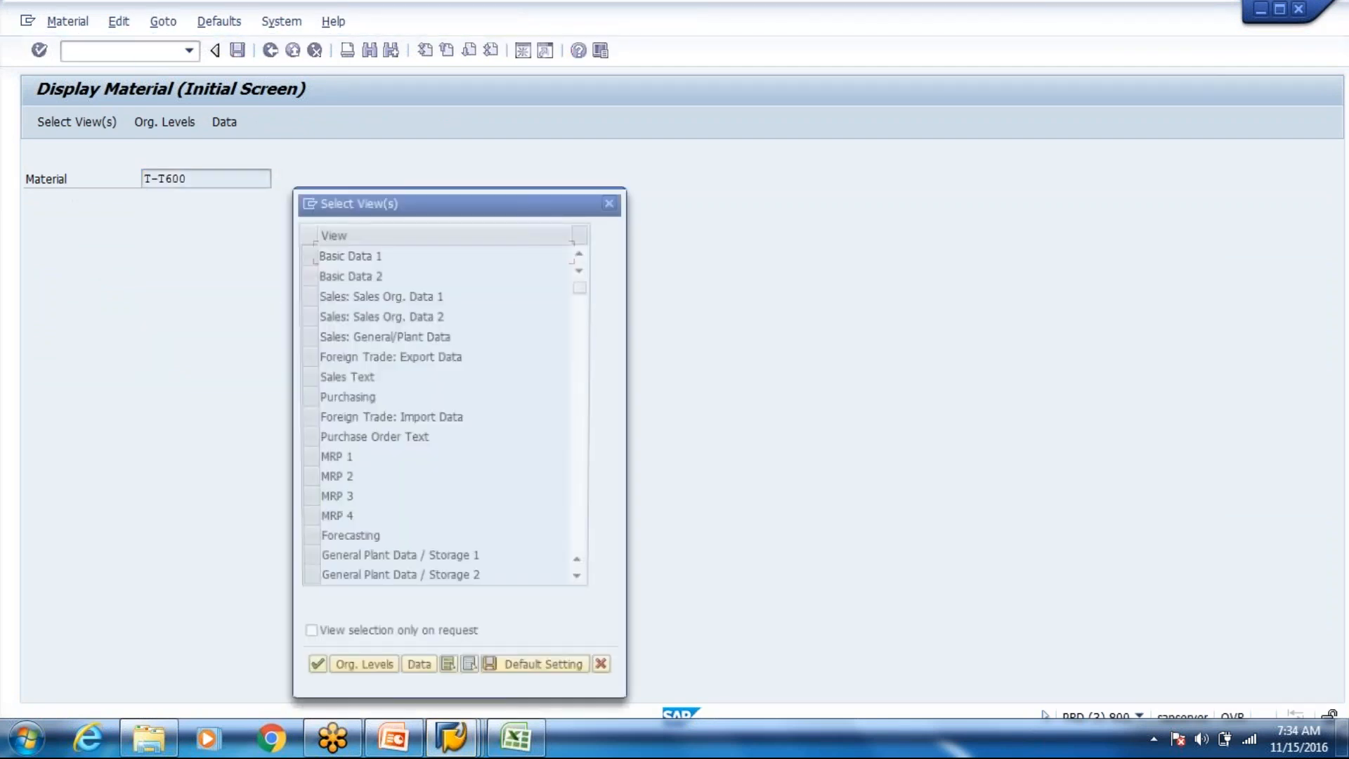
pyautogui.click(310, 313)
pyautogui.press('Return')
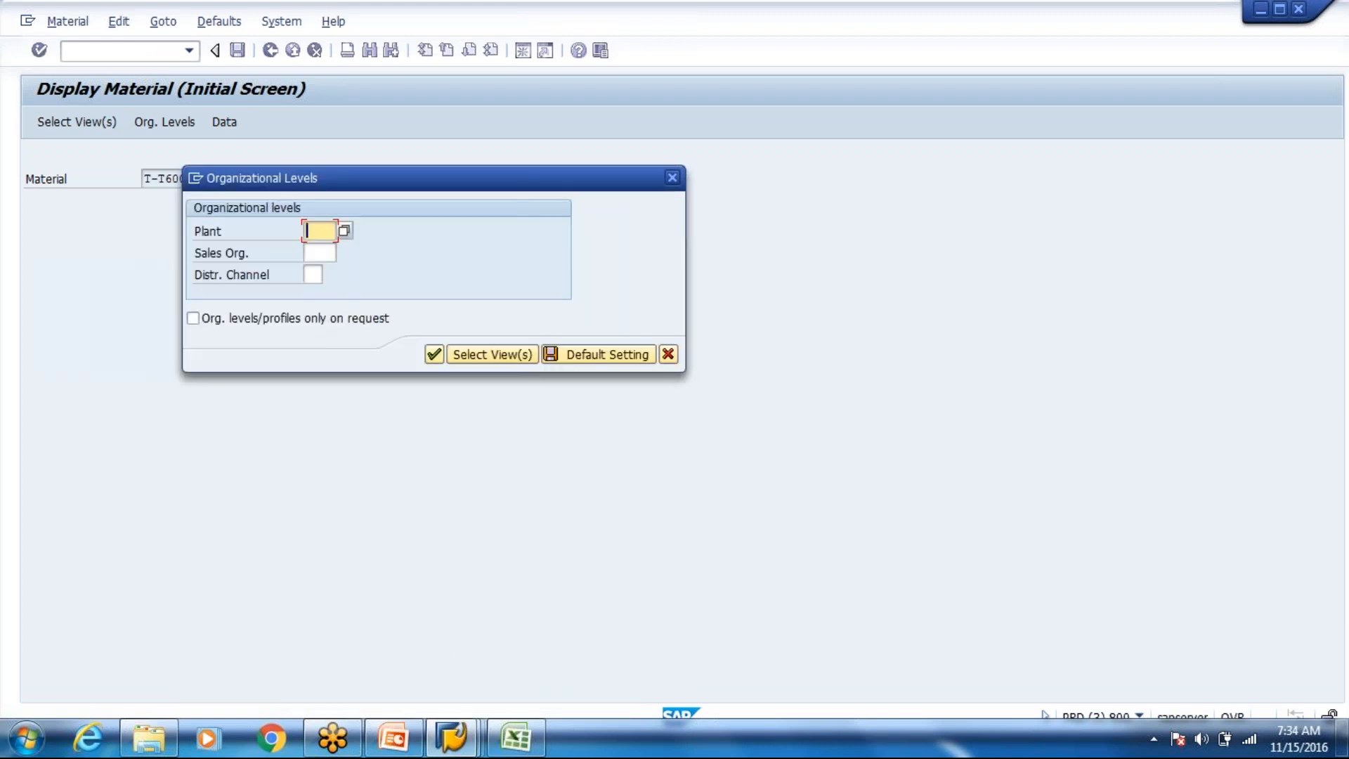
# - Look up sales organization values for material T-T600, and cancel the organizational levels entry
pyautogui.click(321, 253)
pyautogui.click(345, 253)
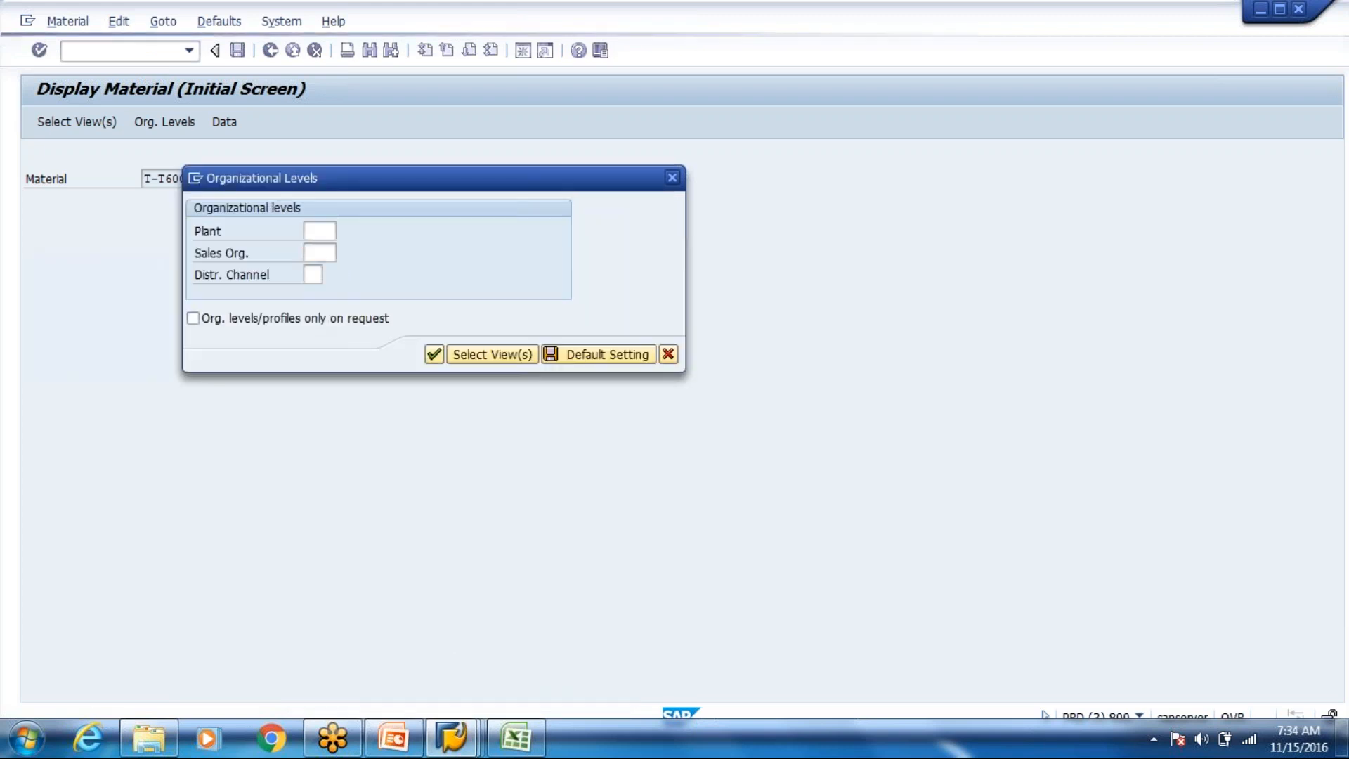
pyautogui.press('Return')
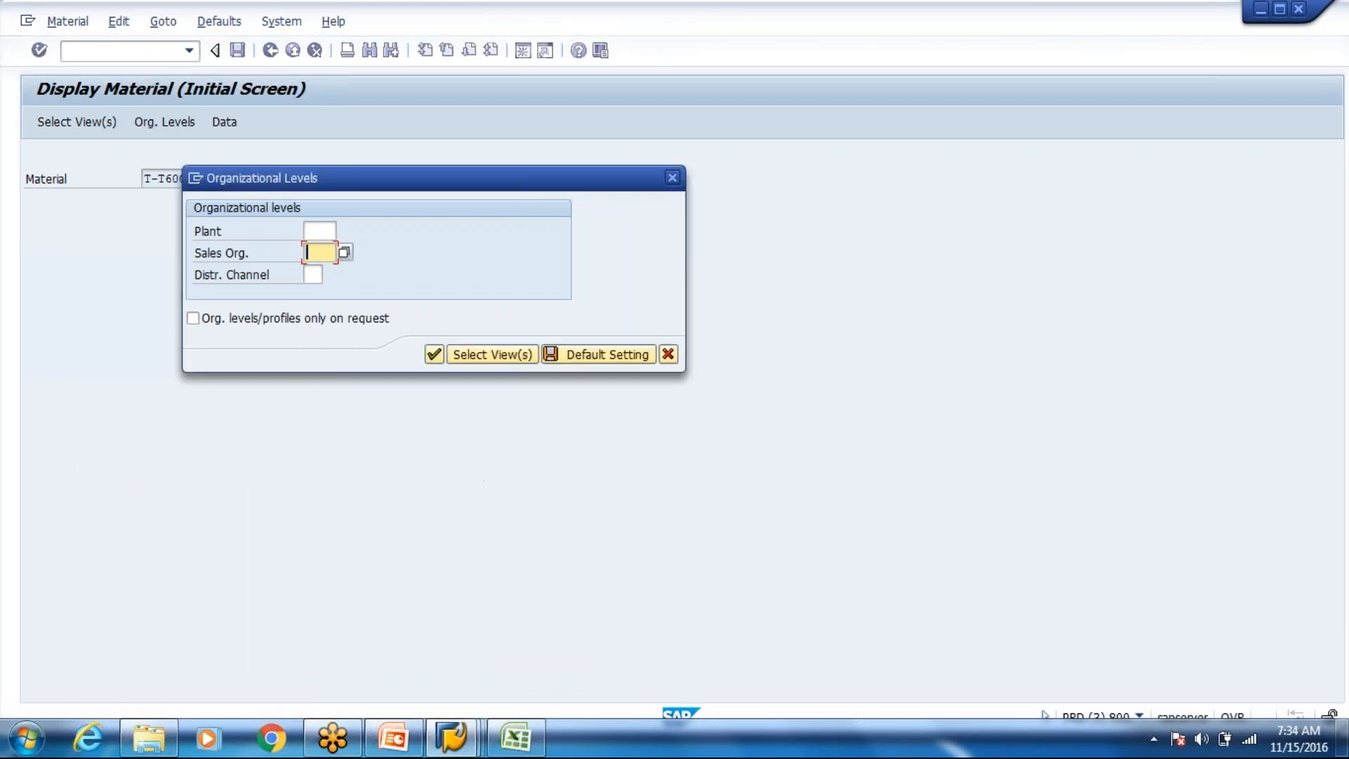
pyautogui.click(668, 354)
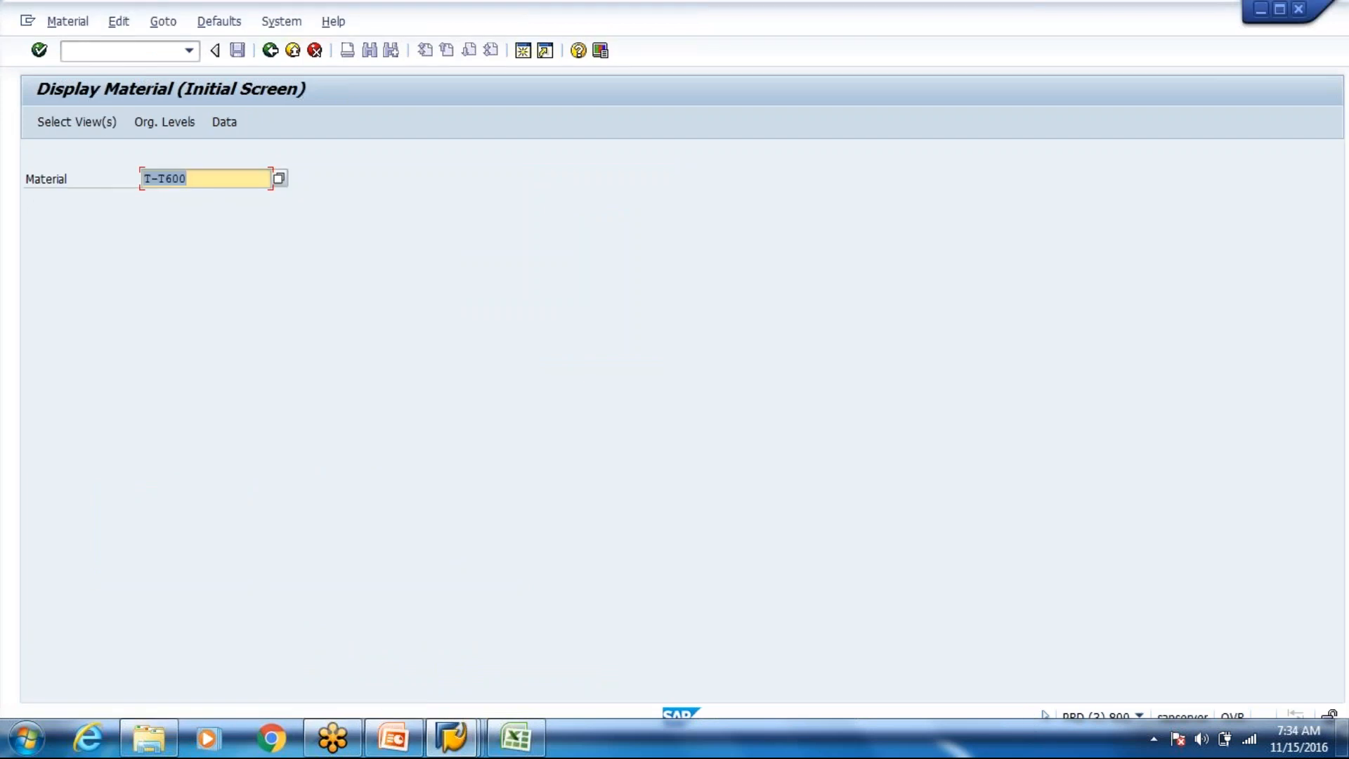
pyautogui.click(123, 50)
pyautogui.click(190, 180)
# - Switch to the Data For Demo workbook in Excel and check the division value in the organizational data
pyautogui.click(518, 740)
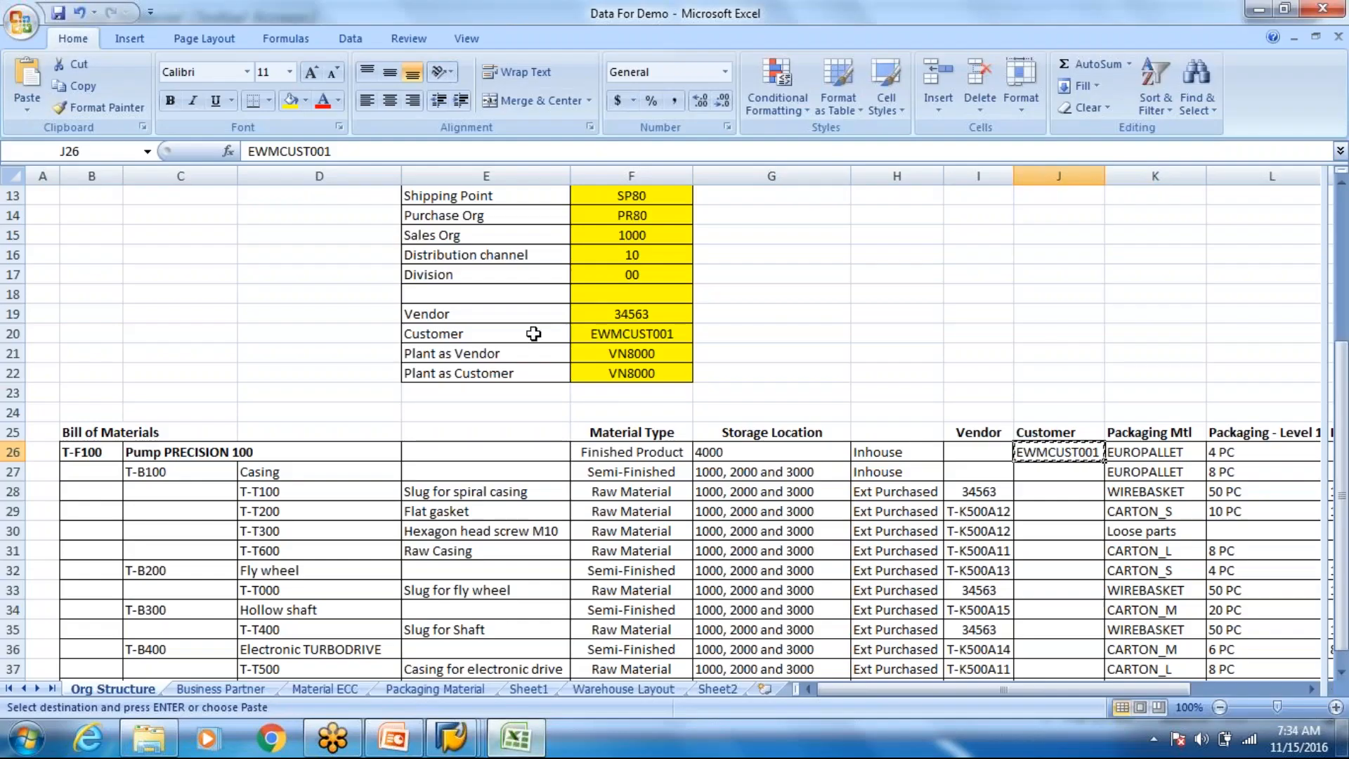
pyautogui.click(581, 314)
pyautogui.click(629, 275)
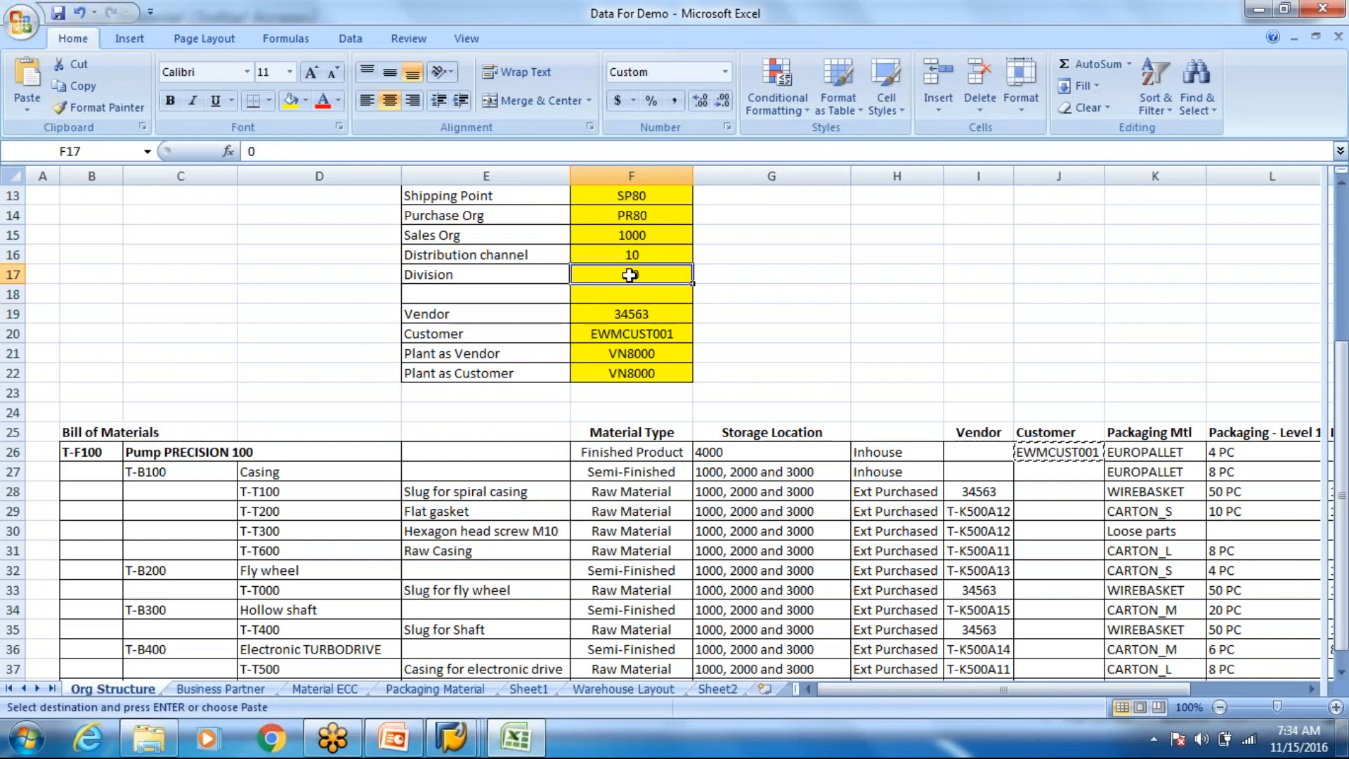
# - Switch back to the sales order entry in SAP and set the division to 00
pyautogui.hotkey('alt', 'Tab')
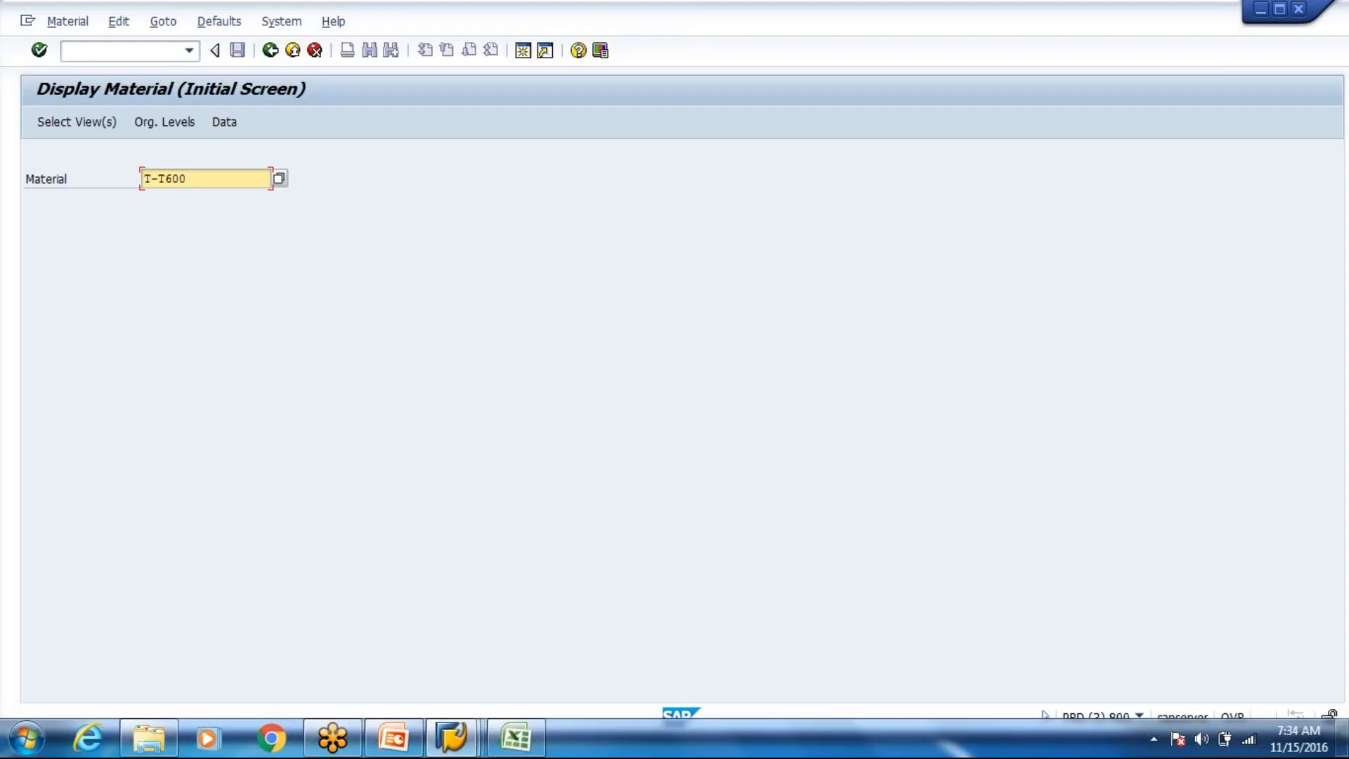
pyautogui.hotkey('alt', 'Tab')
pyautogui.write('00')
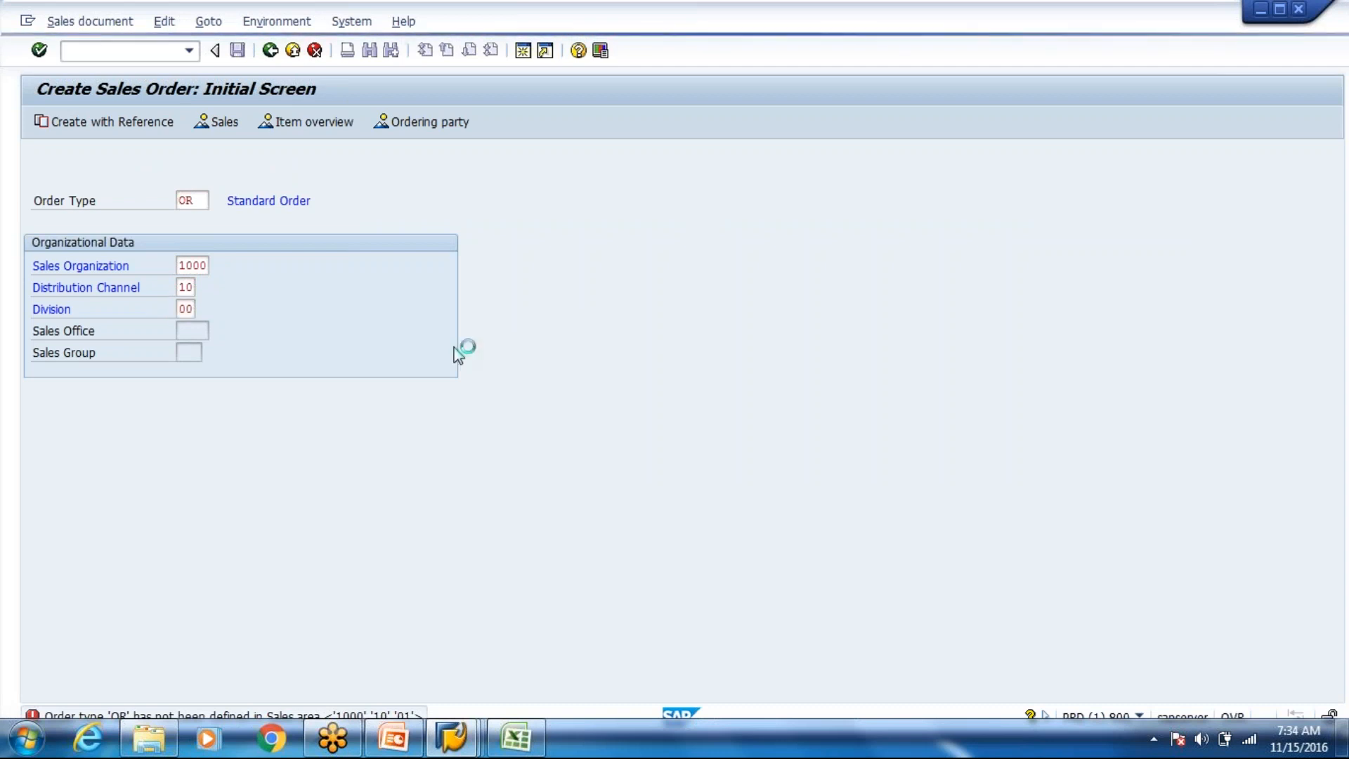
# - Close the spare SAP Easy Access and Display Material sessions
pyautogui.hotkey('alt', 'Tab')
pyautogui.hotkey('alt', 'Tab')
pyautogui.press('Tab')
pyautogui.press('Tab')
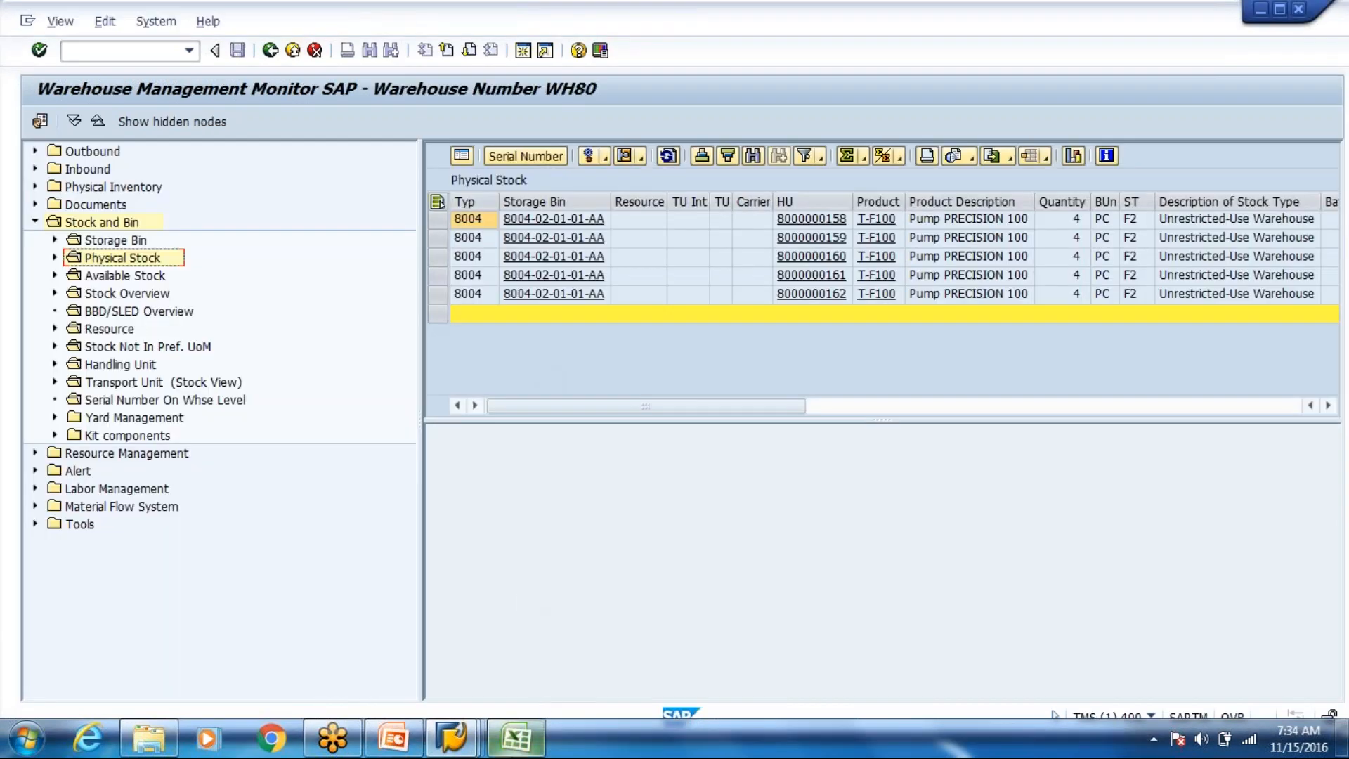
pyautogui.click(518, 736)
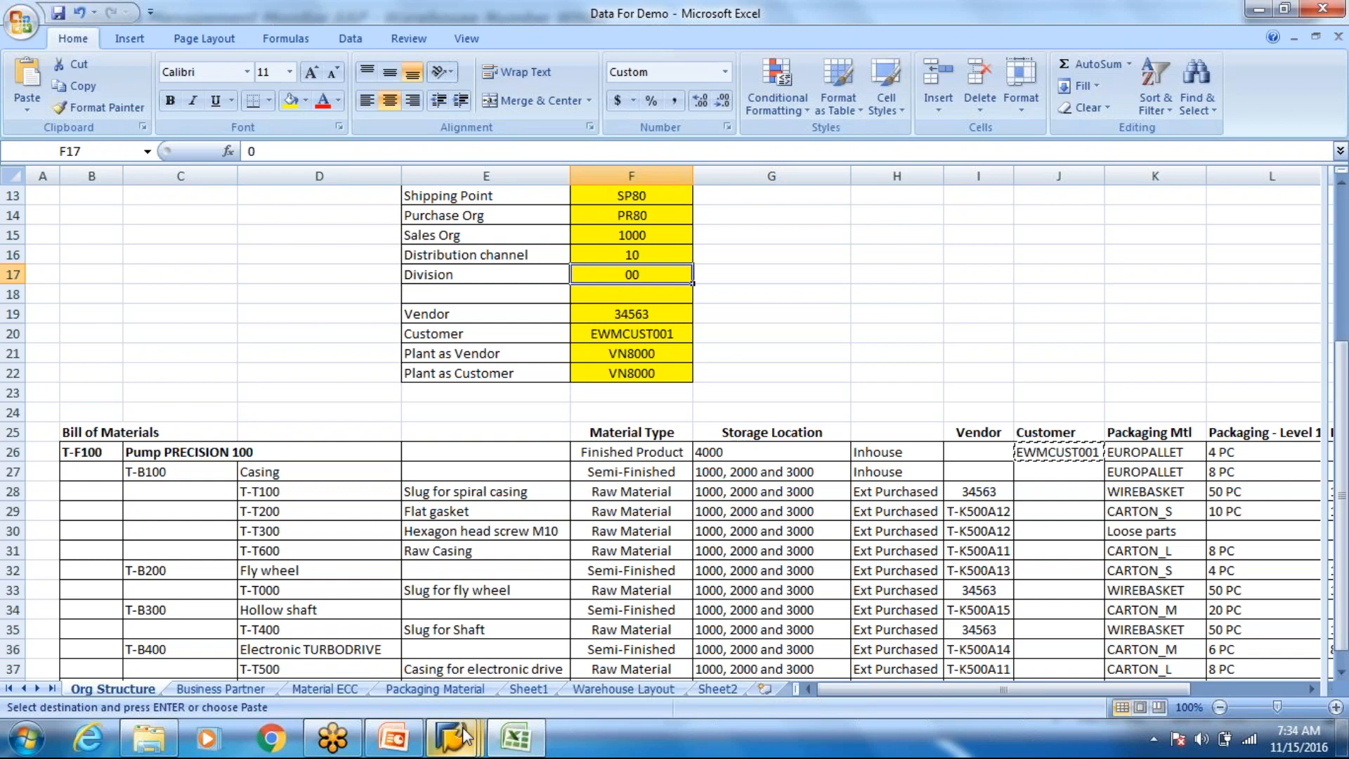
pyautogui.moveTo(463, 727)
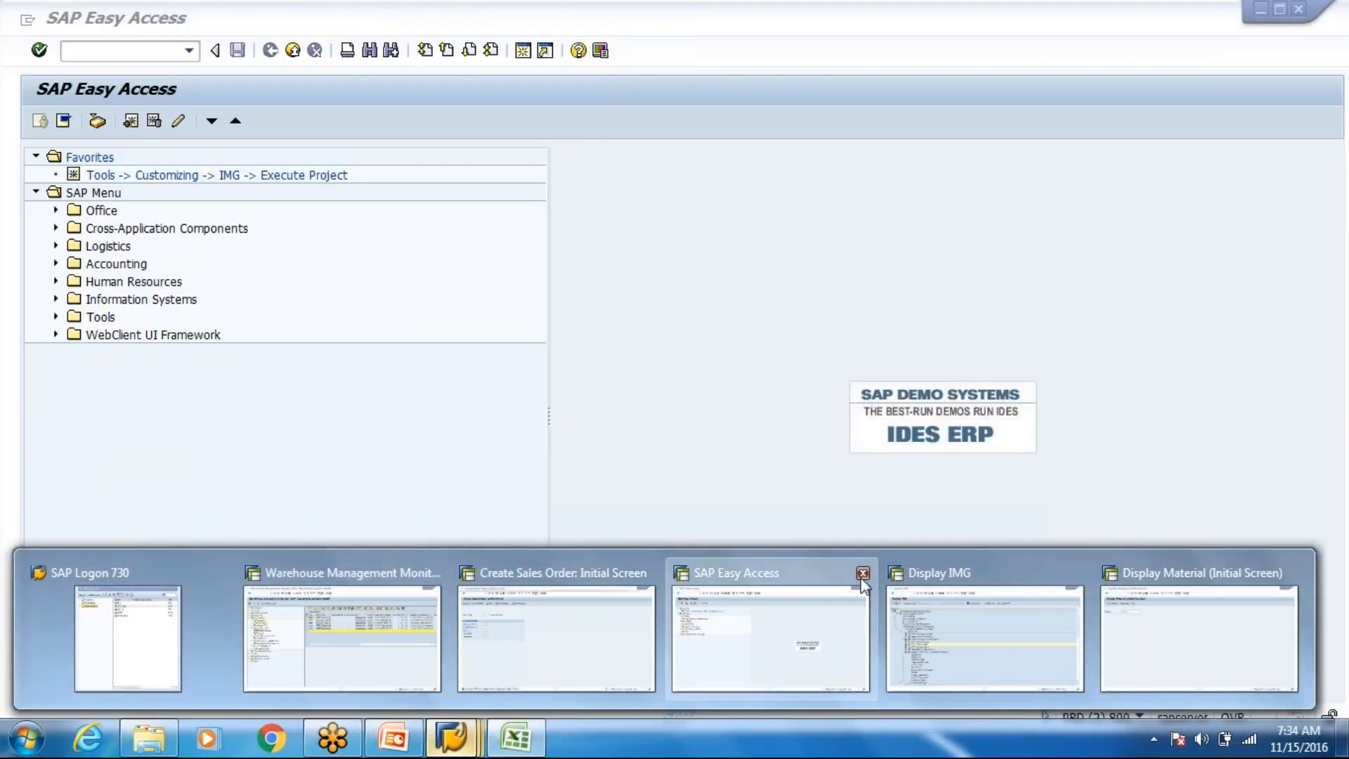
pyautogui.click(863, 574)
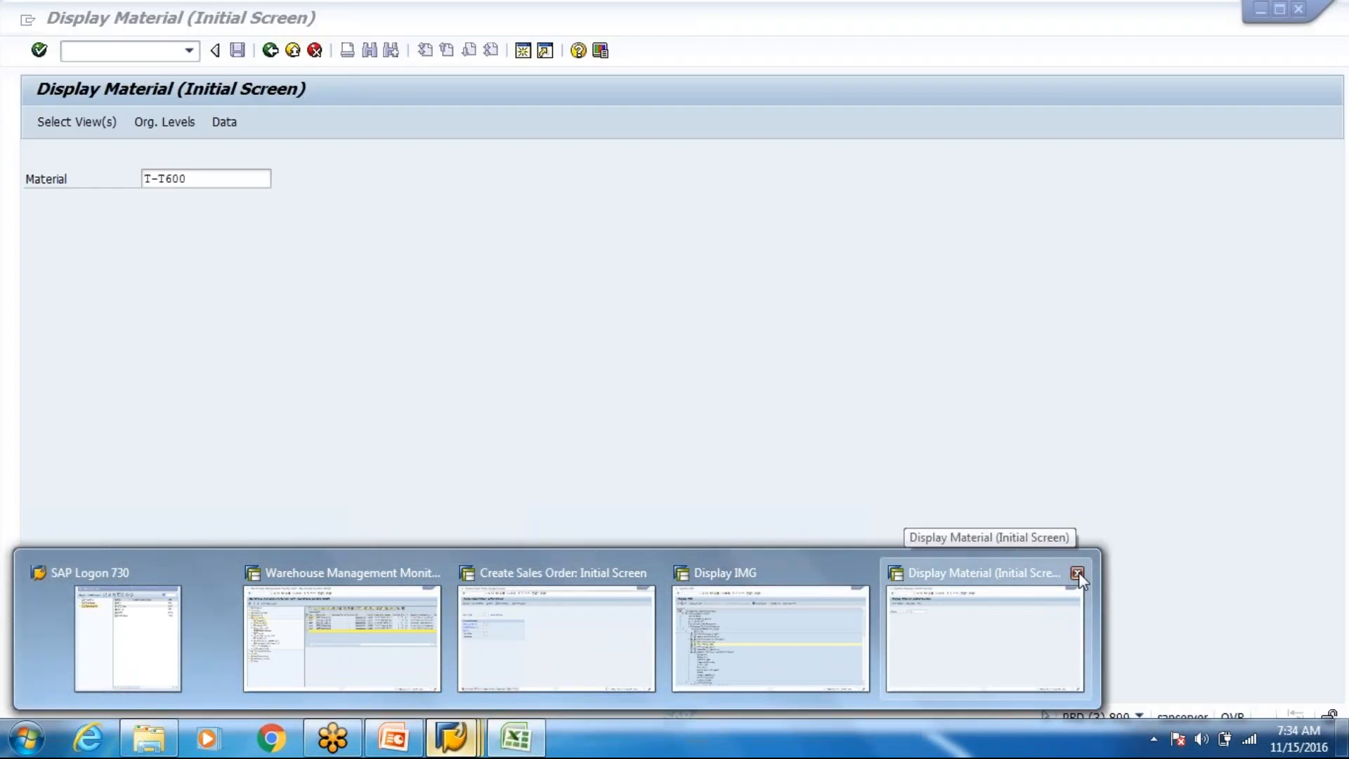
pyautogui.click(1078, 574)
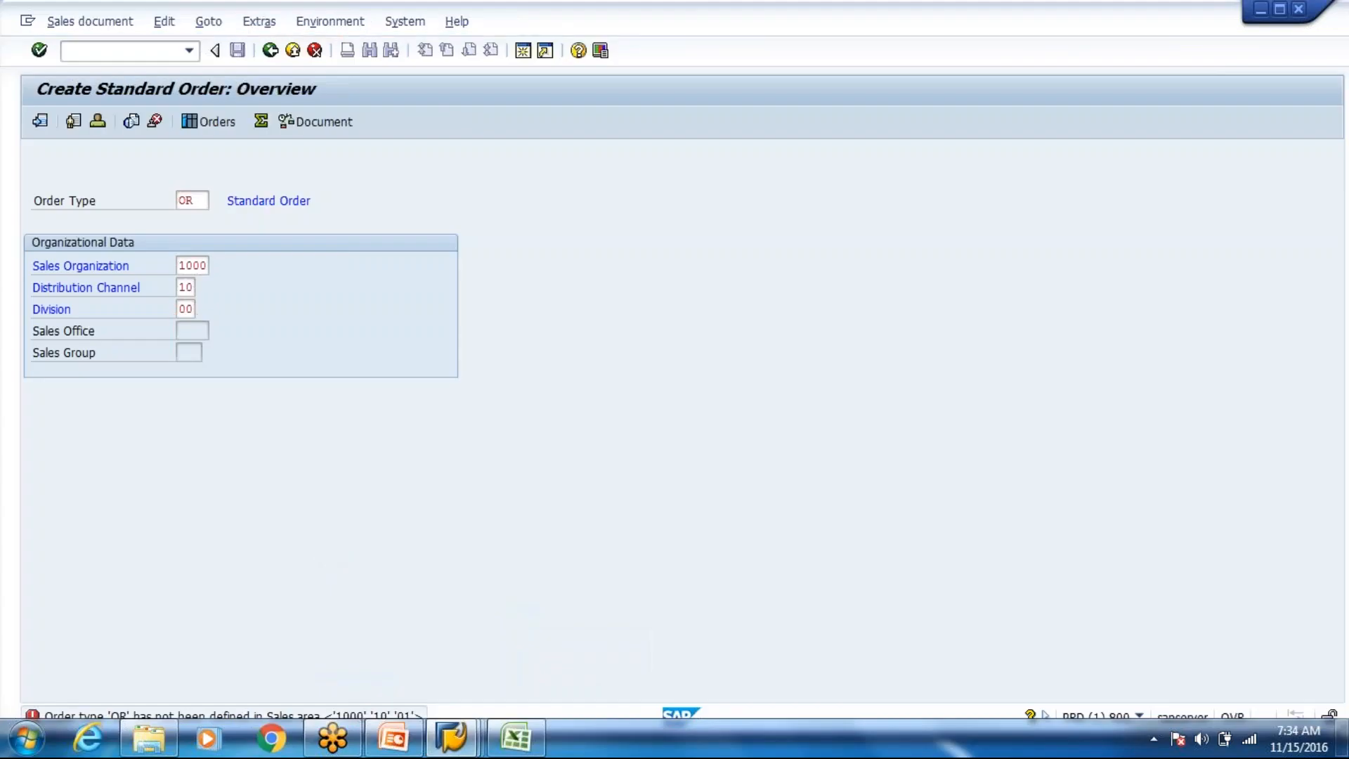
# - Confirm the sales area and enter the copied customer number as the order's sold-to party
pyautogui.press('Return')
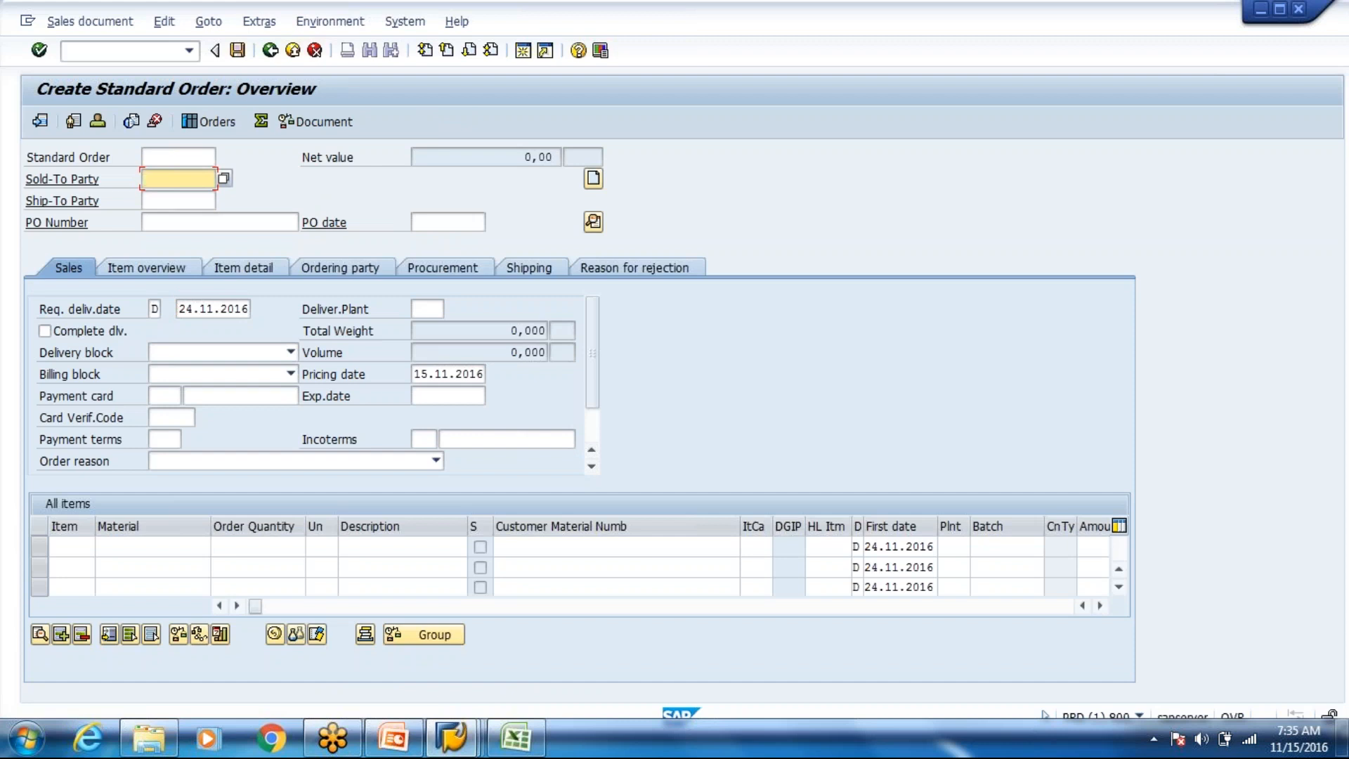
pyautogui.hotkey('ctrl', 'v')
pyautogui.press('Tab')
pyautogui.press('Return')
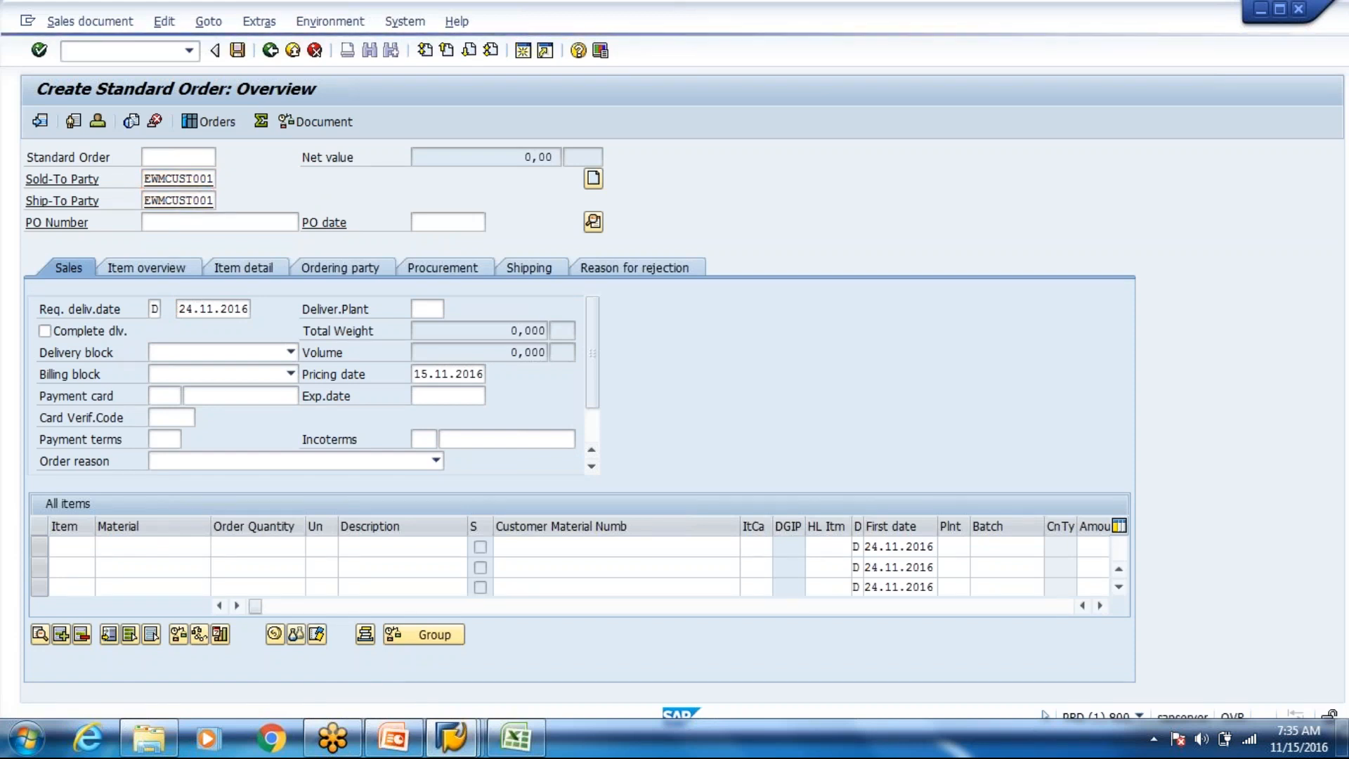
# - Copy material T-F100 from the bill of materials in the Excel workbook into the first item row of the SAP order
pyautogui.hotkey('alt', 'Tab')
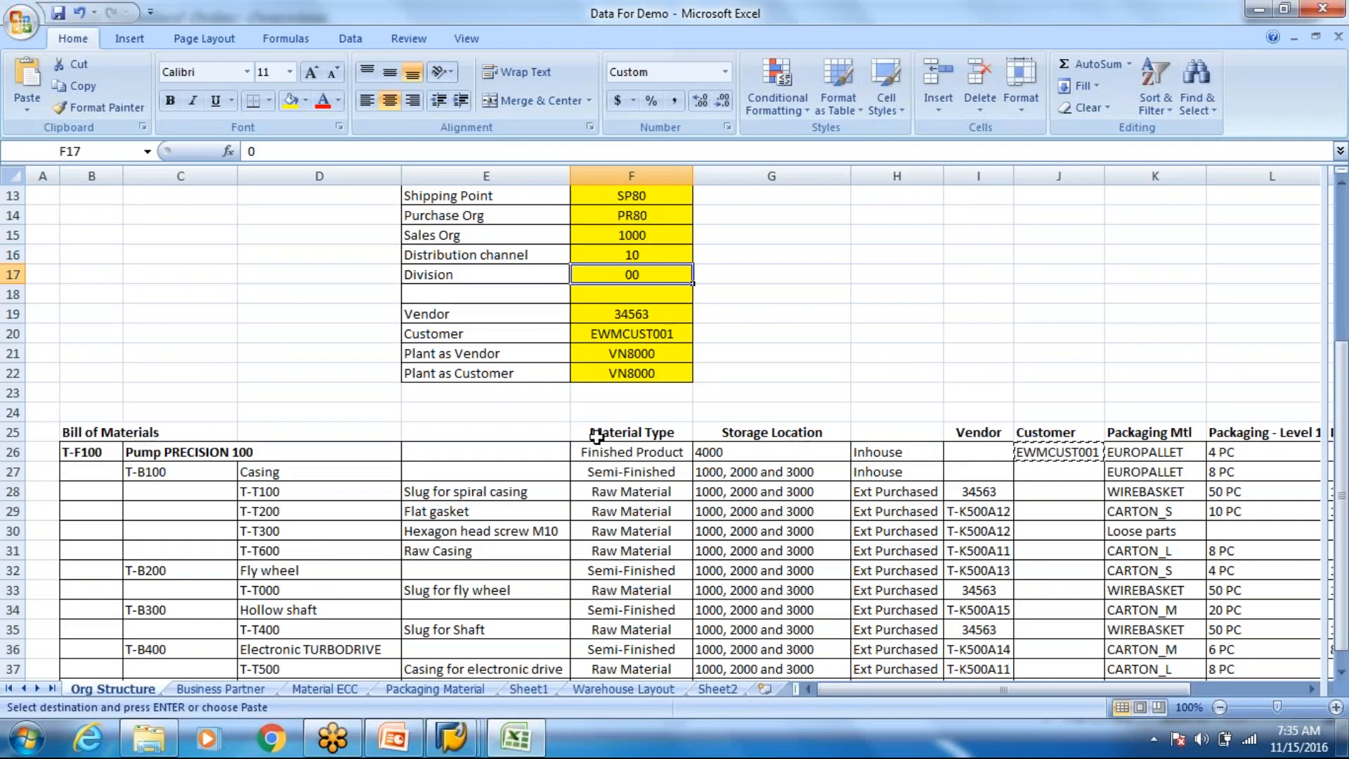
pyautogui.click(106, 449)
pyautogui.hotkey('ctrl', 'c')
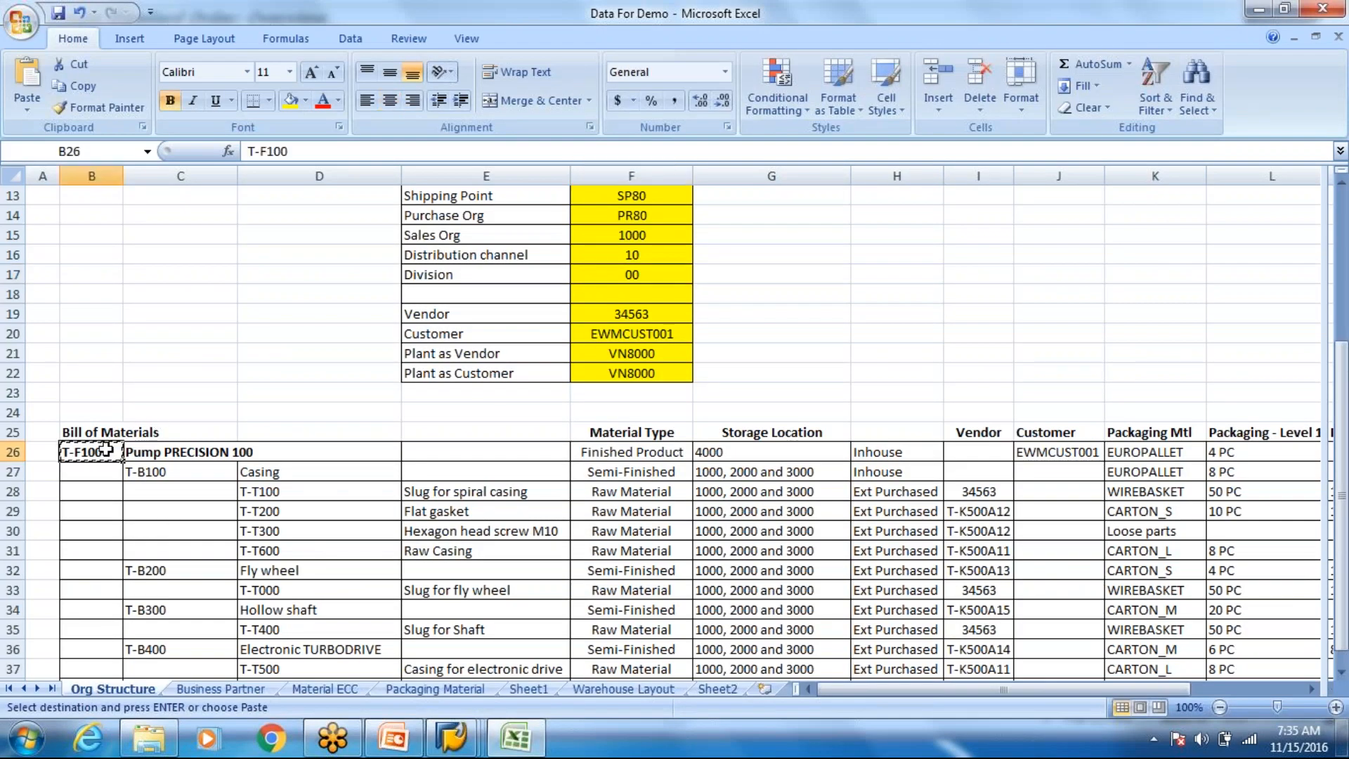
pyautogui.hotkey('alt', 'Tab')
pyautogui.hotkey('ctrl', 'v')
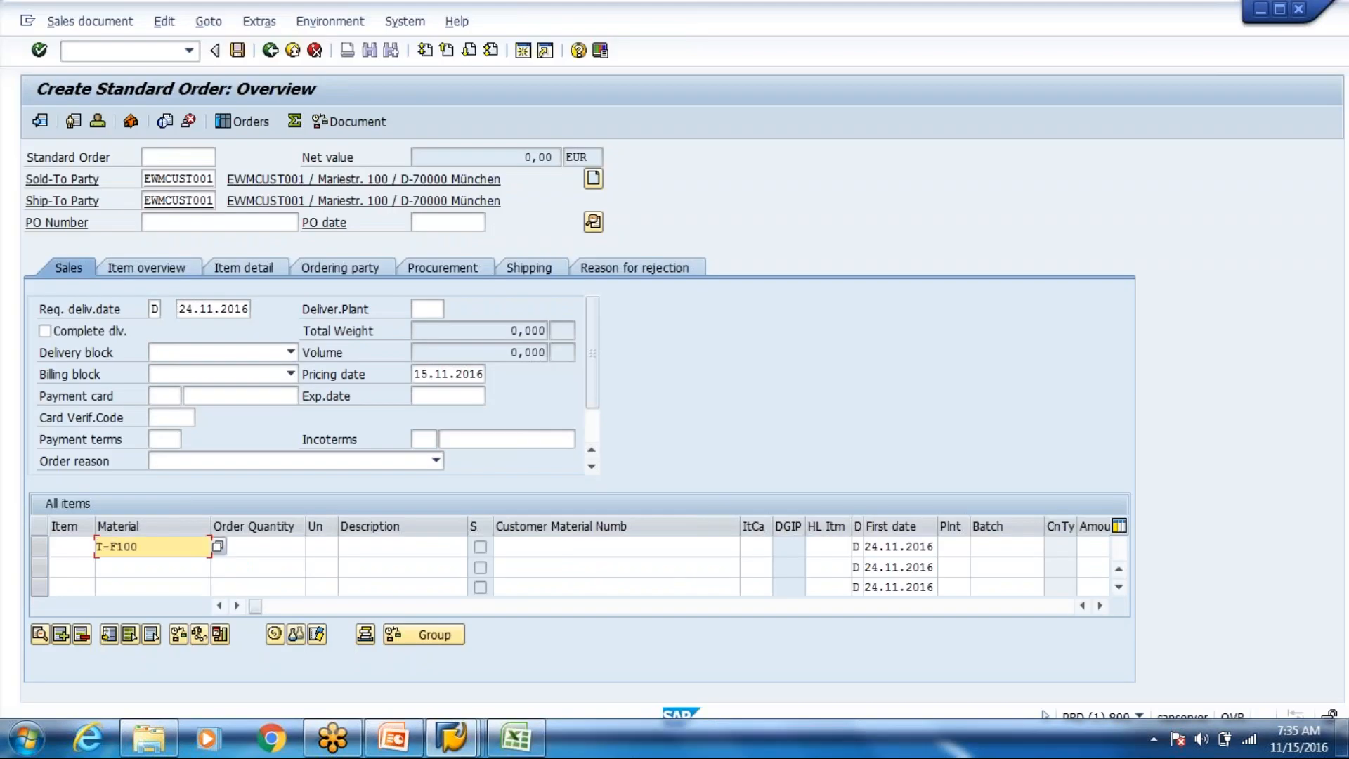
# - Set the T-F100 item's order quantity to 12 and continue through the availability control
pyautogui.click(258, 547)
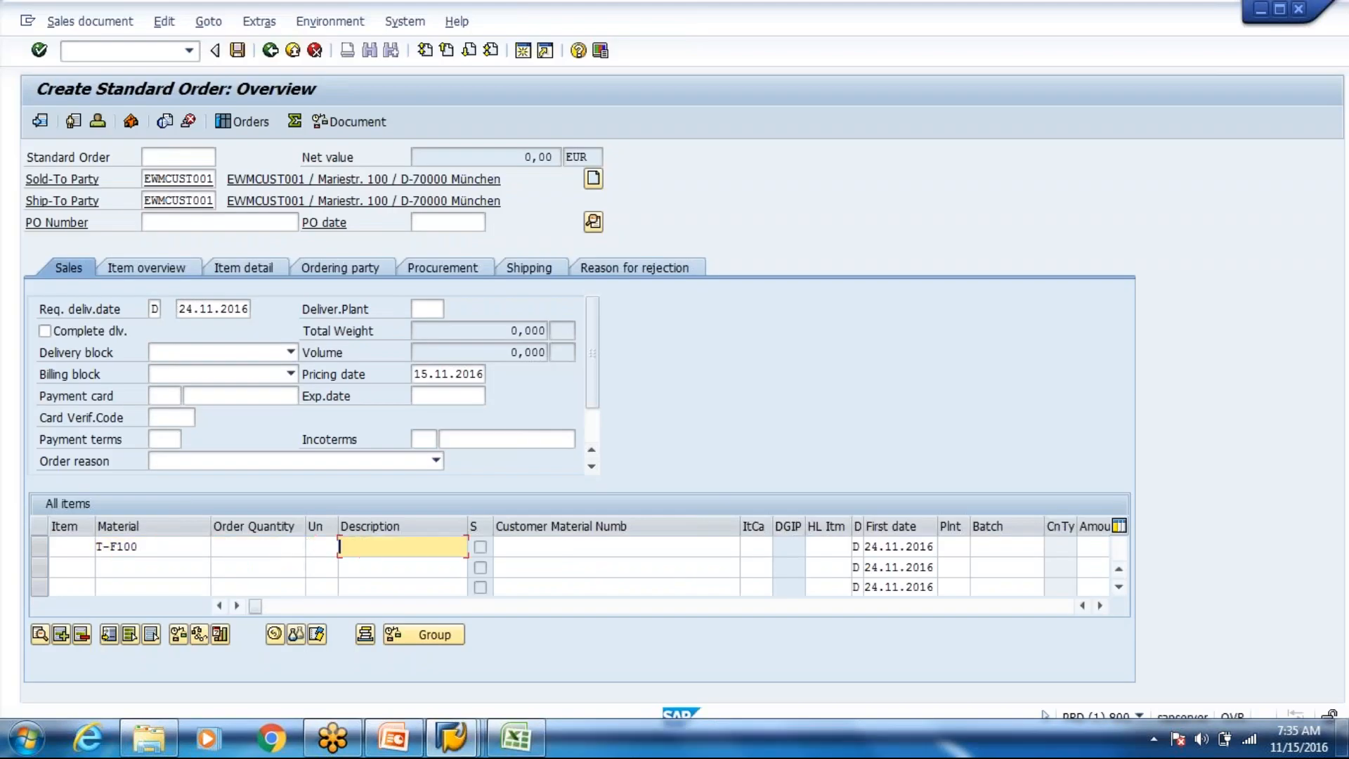
pyautogui.hotkey('shift', 'Tab')
pyautogui.hotkey('shift', 'Tab')
pyautogui.write('12')
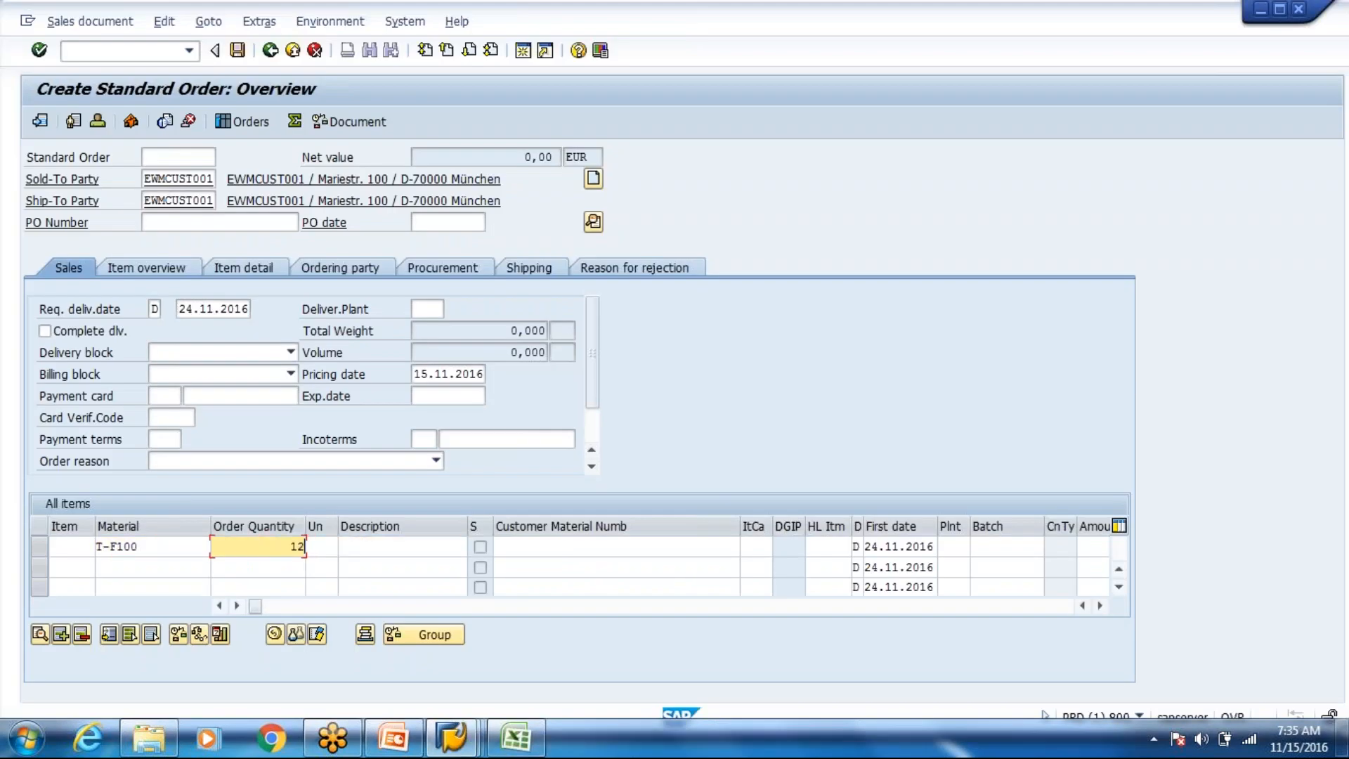
pyautogui.press('Return')
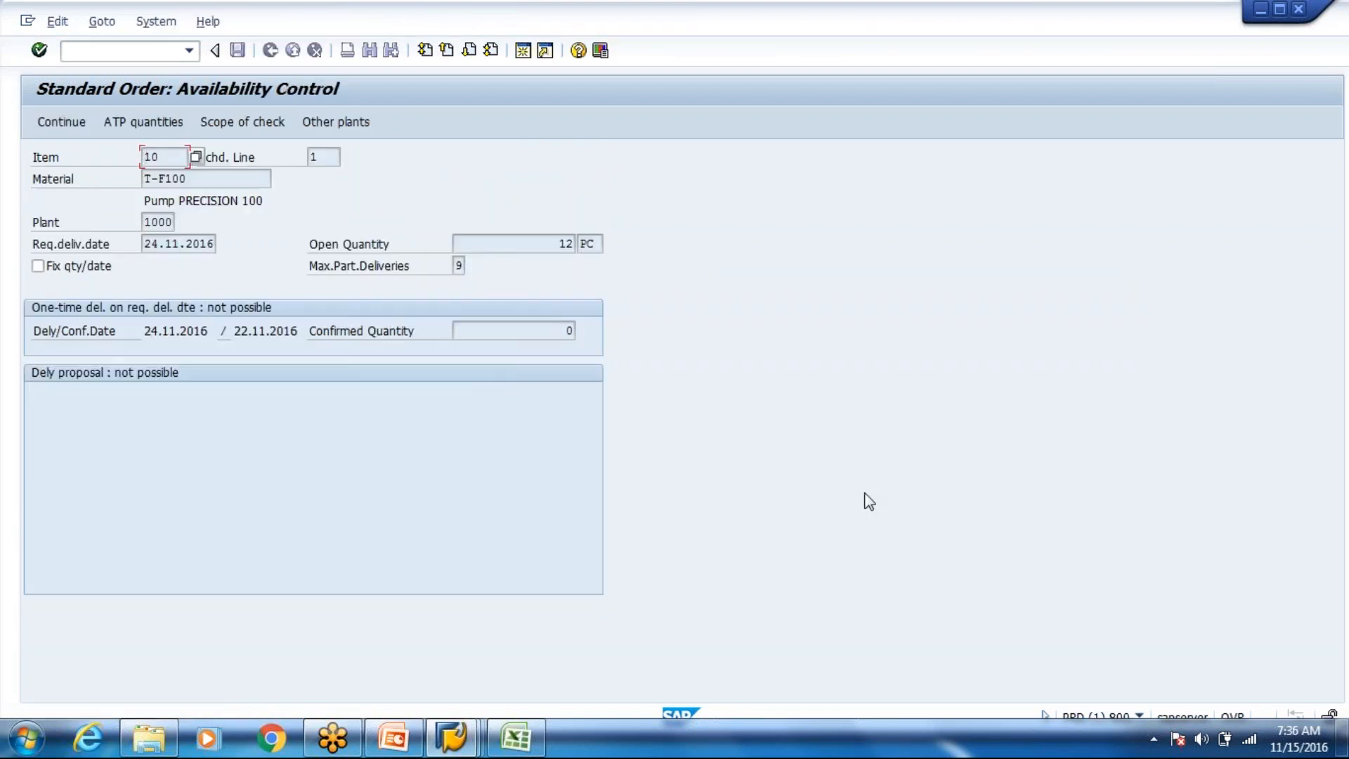
pyautogui.click(80, 125)
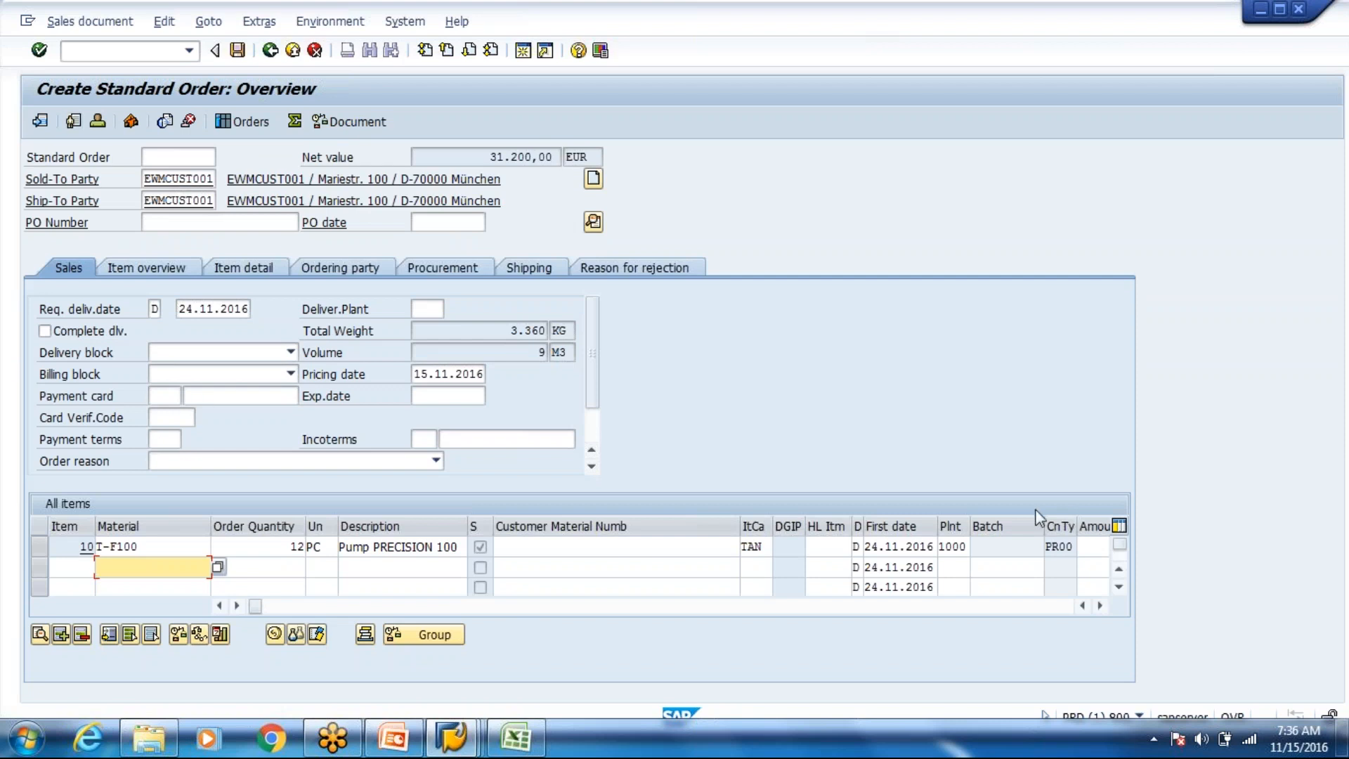
# - Change the plant of the T-F100 item to 8000
pyautogui.click(953, 548)
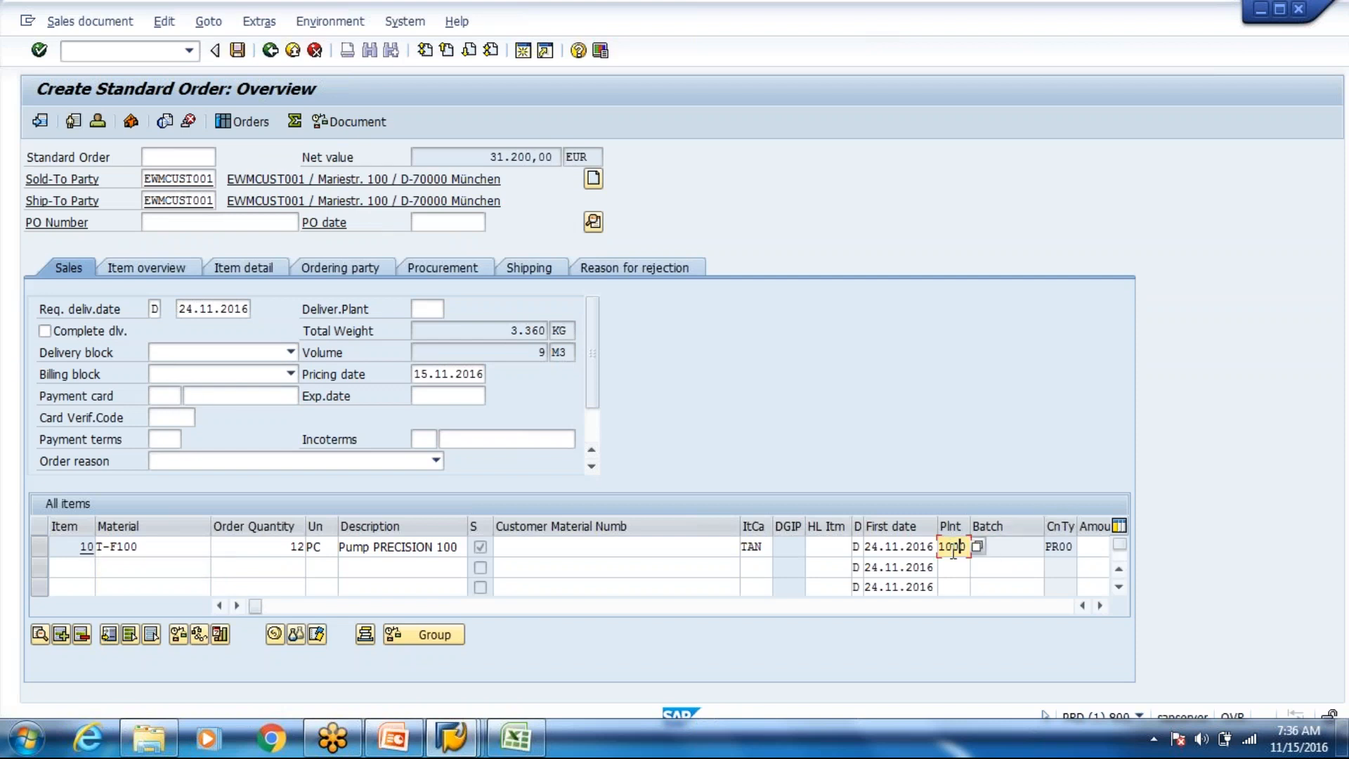
pyautogui.press('BackSpace')
pyautogui.press('BackSpace')
pyautogui.press('BackSpace')
pyautogui.press('BackSpace')
pyautogui.write('8000')
pyautogui.press('Return')
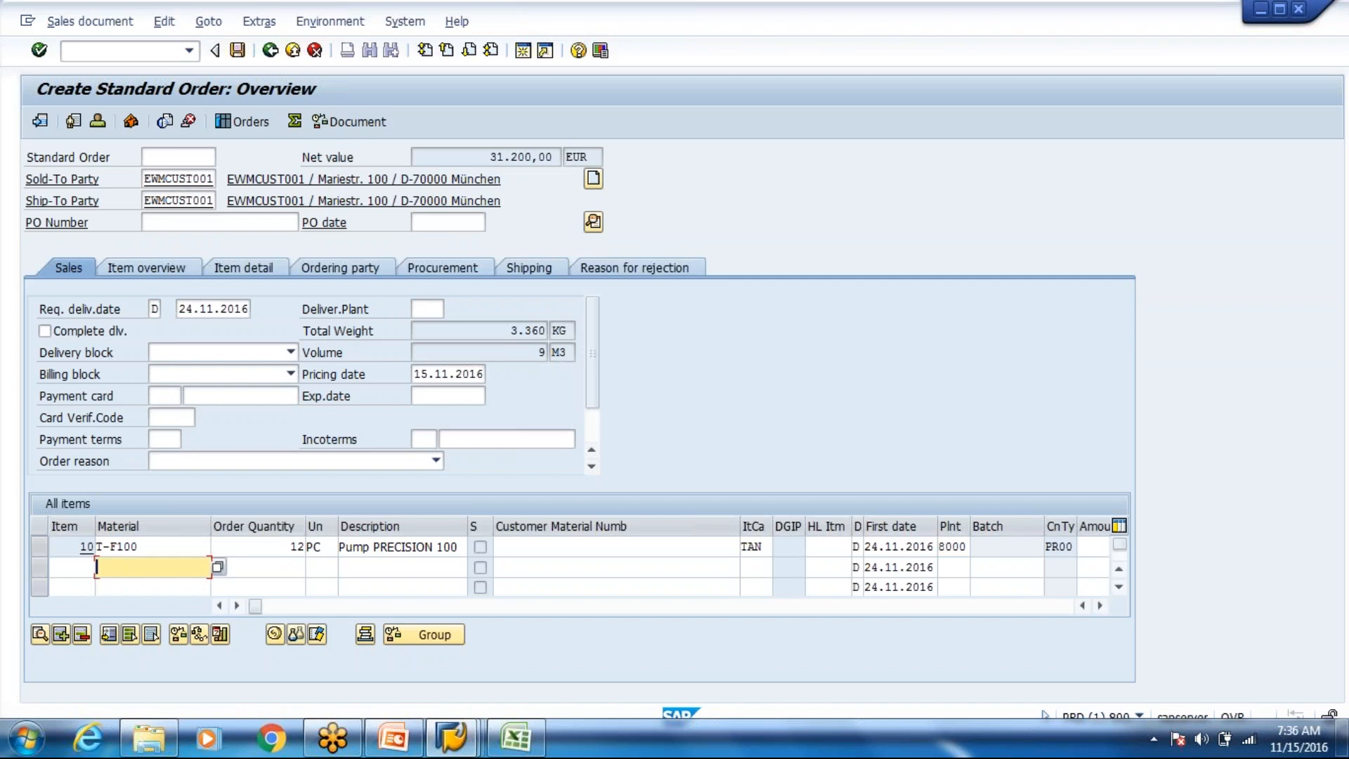
# - Enter the customer's purchase order number in the order header and save the sales order
pyautogui.click(230, 225)
pyautogui.write('PU')
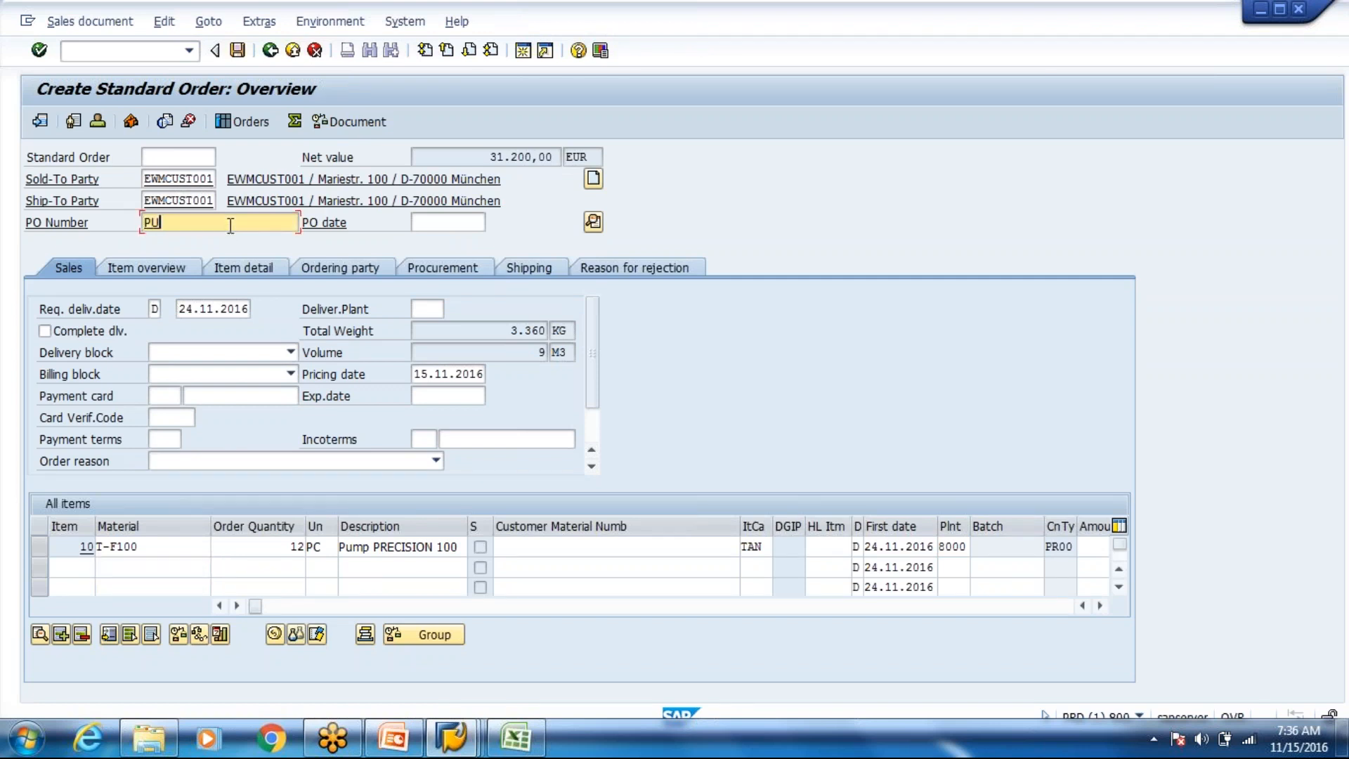
pyautogui.write('R0001')
pyautogui.moveTo(216, 222); pyautogui.dragTo(87, 244)
pyautogui.hotkey('ctrl', 'c')
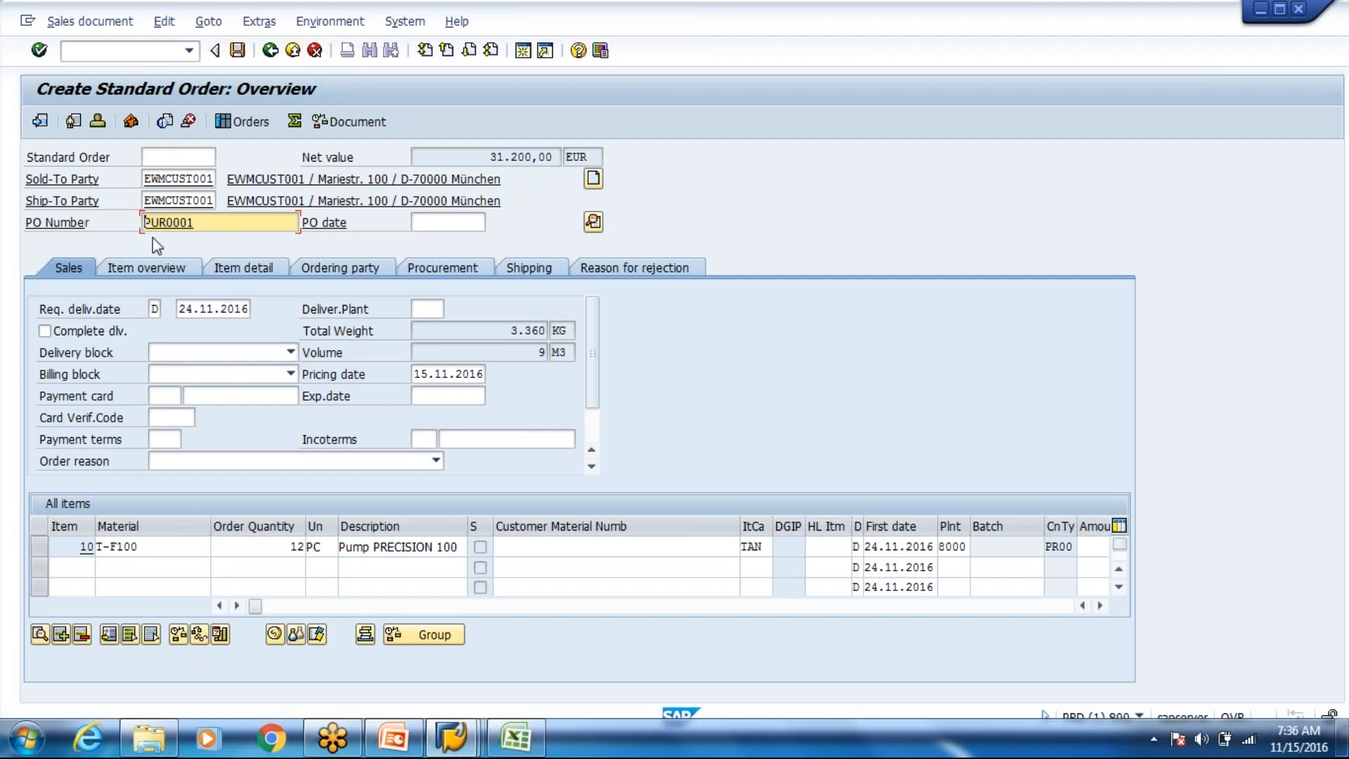
pyautogui.click(239, 52)
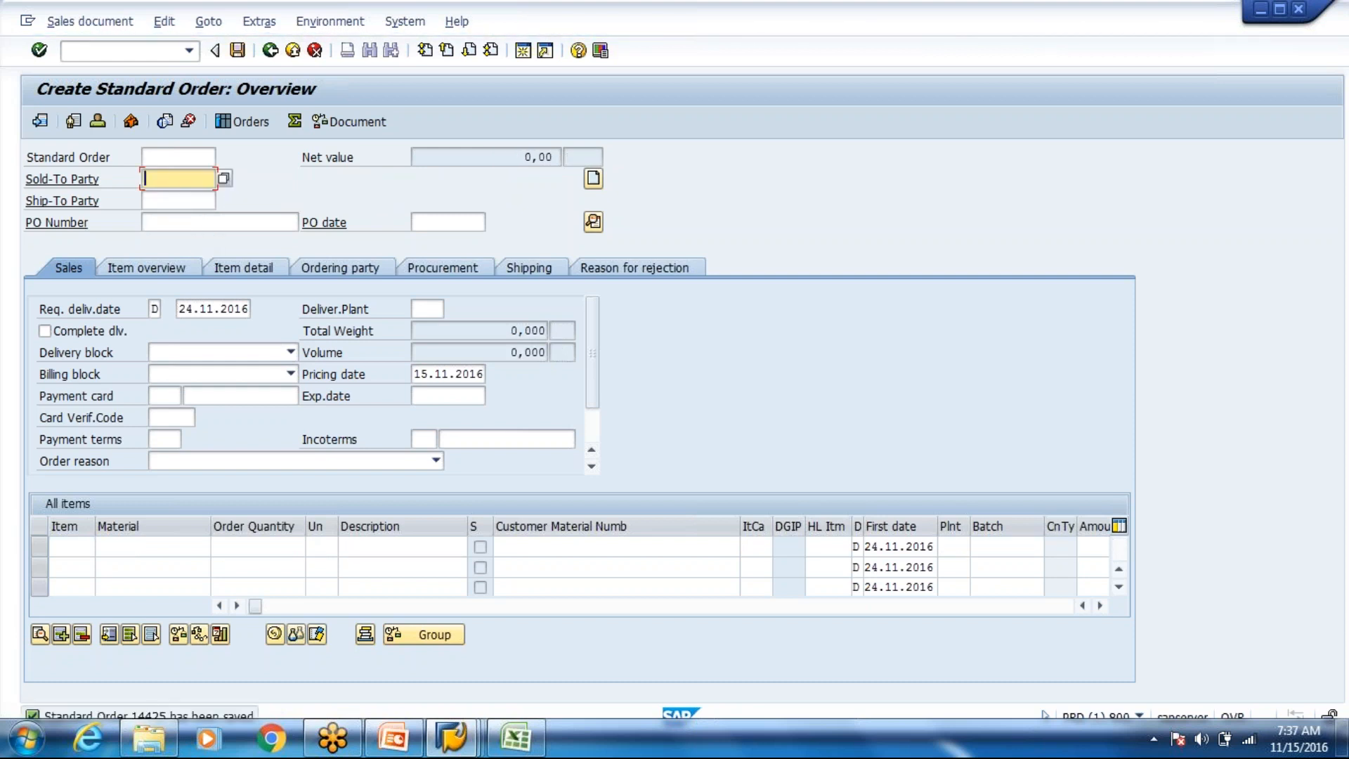
# - Display the overview of the sales order just saved
pyautogui.click(123, 17)
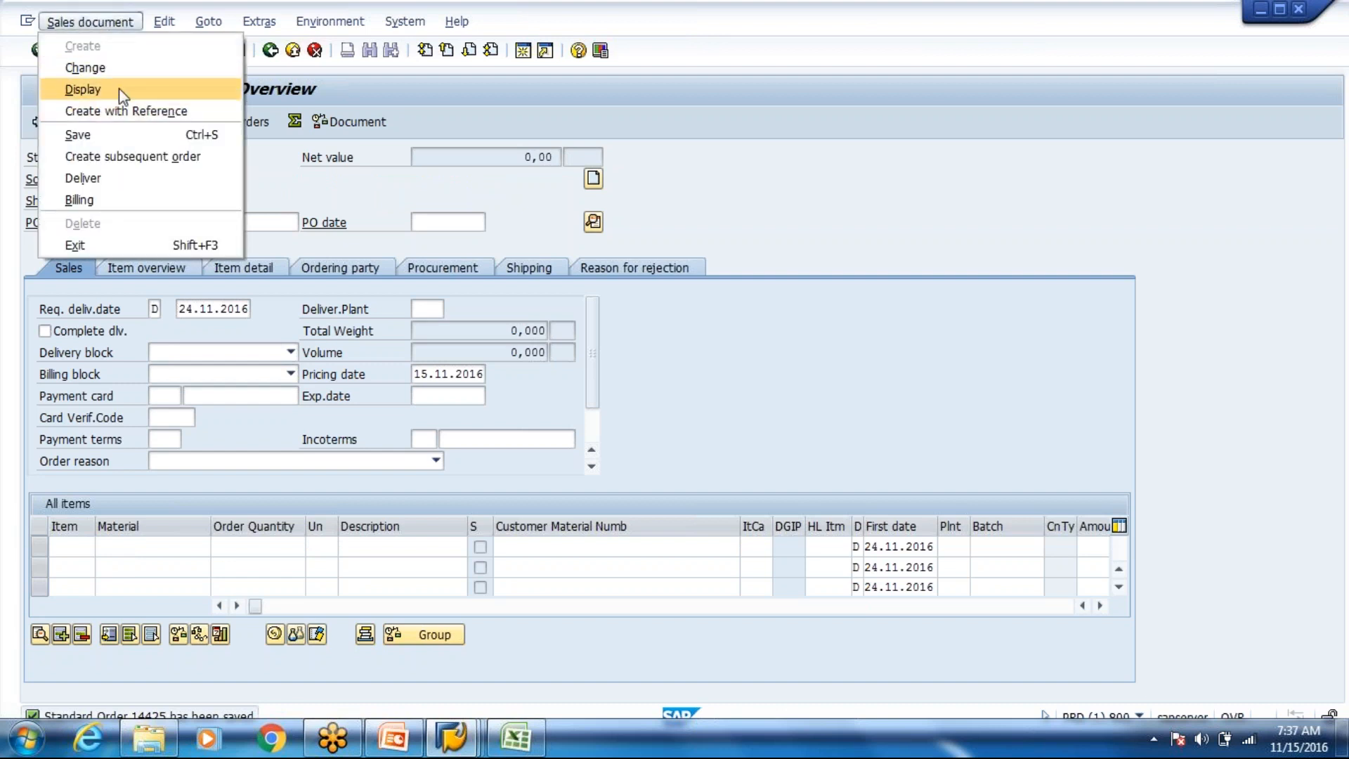
pyautogui.click(119, 89)
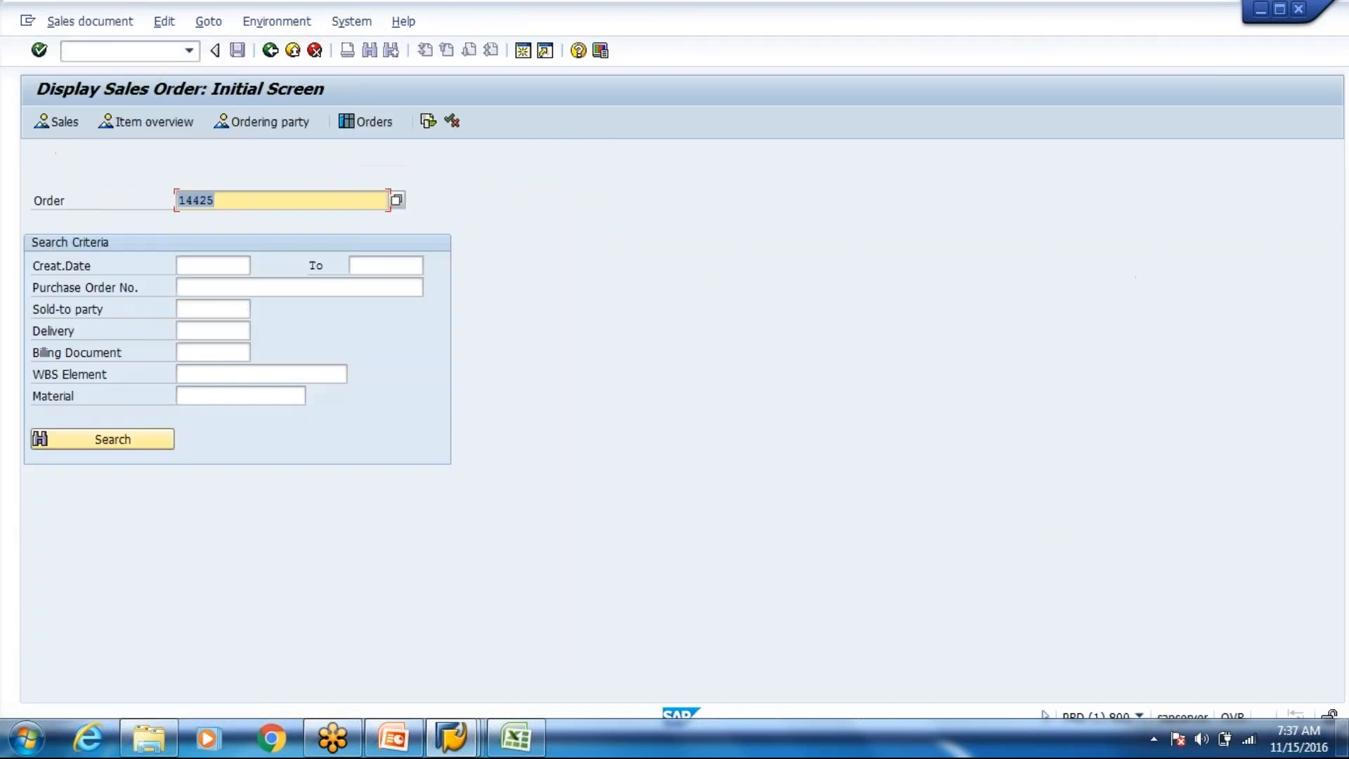
pyautogui.press('Return')
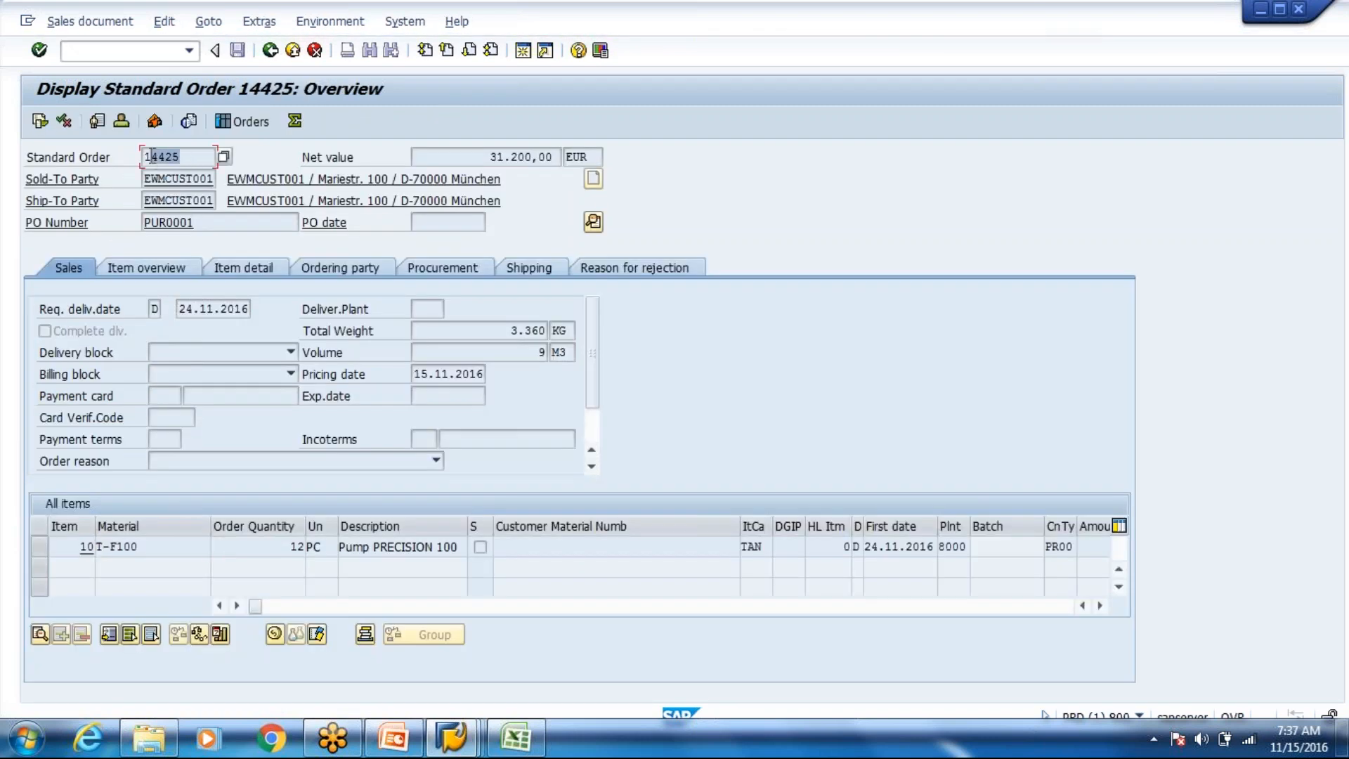
# - Open outbound delivery creation with order reference (VL01) in a new session for the saved sales order
pyautogui.hotkey('ctrl', '/')
pyautogui.write('/ov')
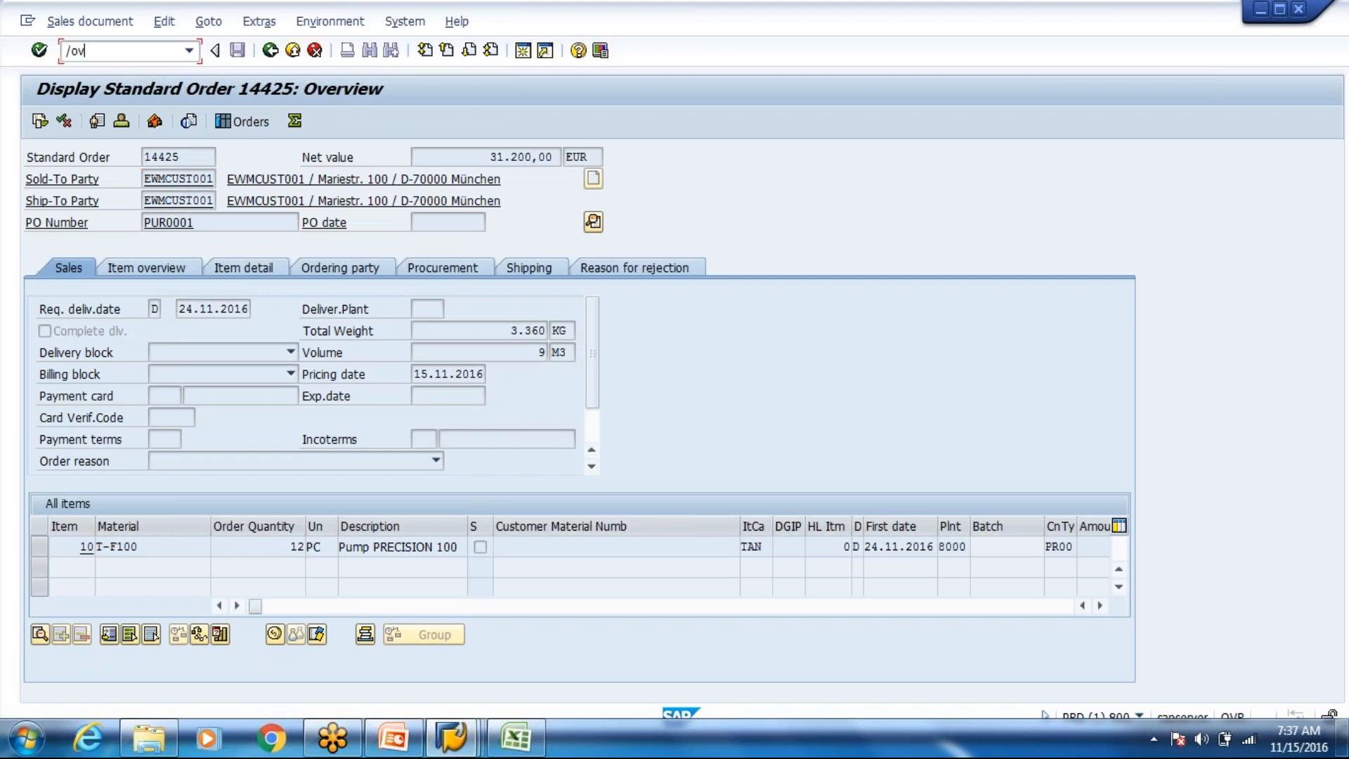
pyautogui.write('l01')
pyautogui.press('Return')
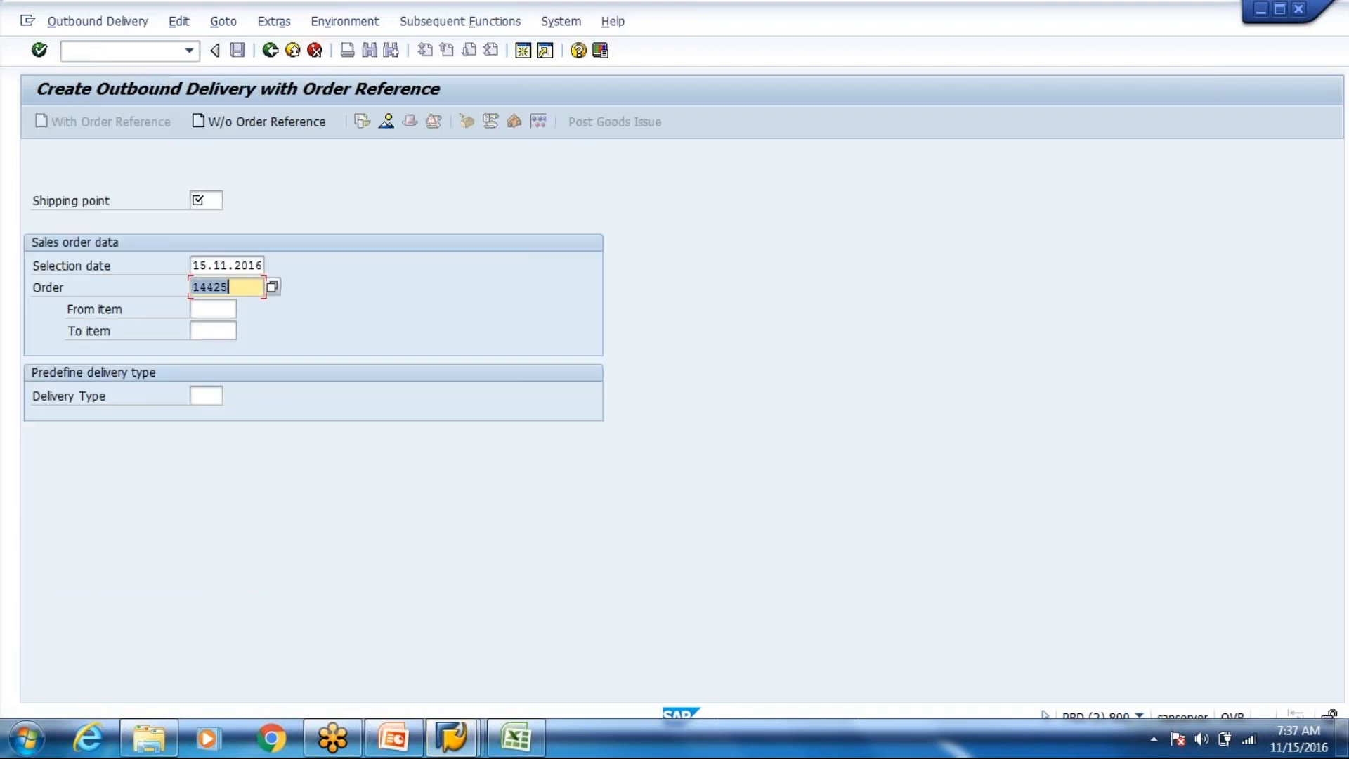
pyautogui.hotkey('shift', 'Tab')
pyautogui.hotkey('shift', 'Tab')
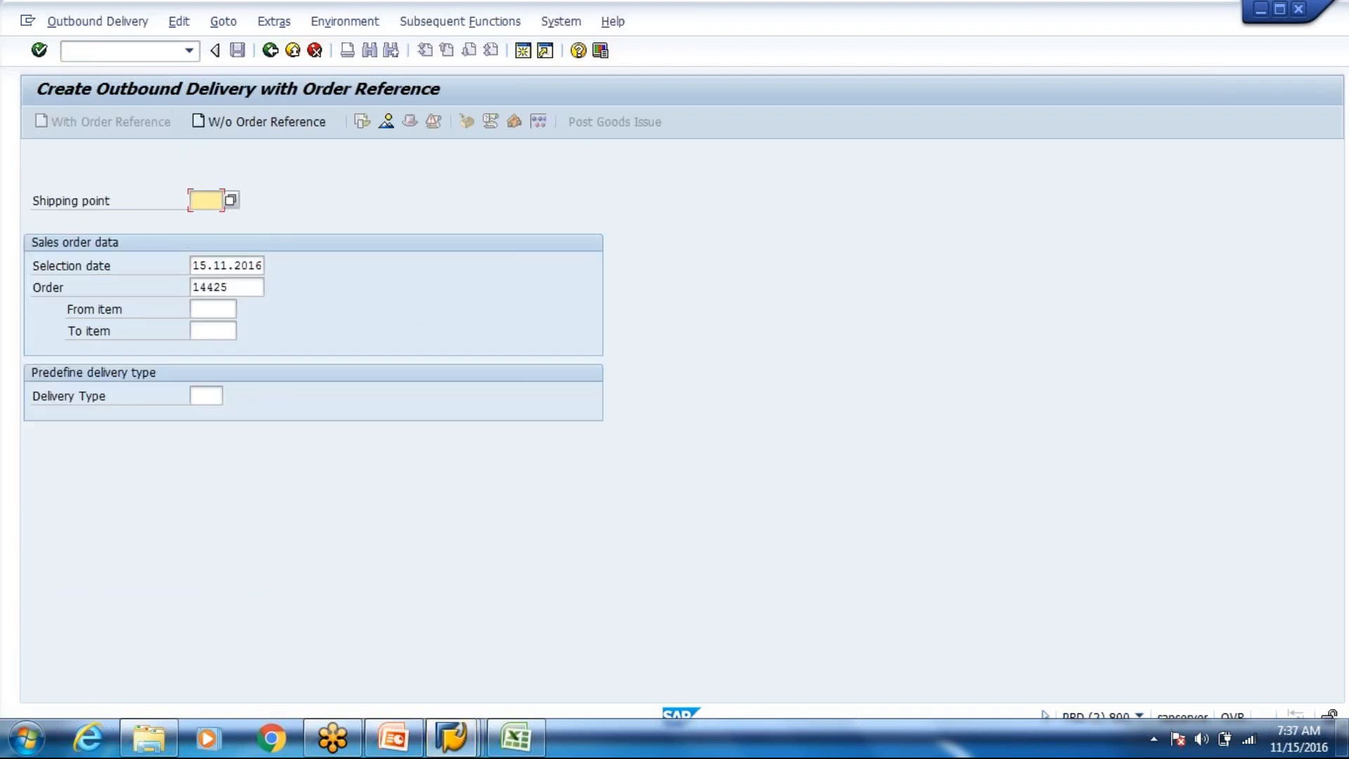
# - Open the T-F100 item's details in the displayed order, and check the organizational data in the Data For Demo workbook
pyautogui.hotkey('alt', 'Tab')
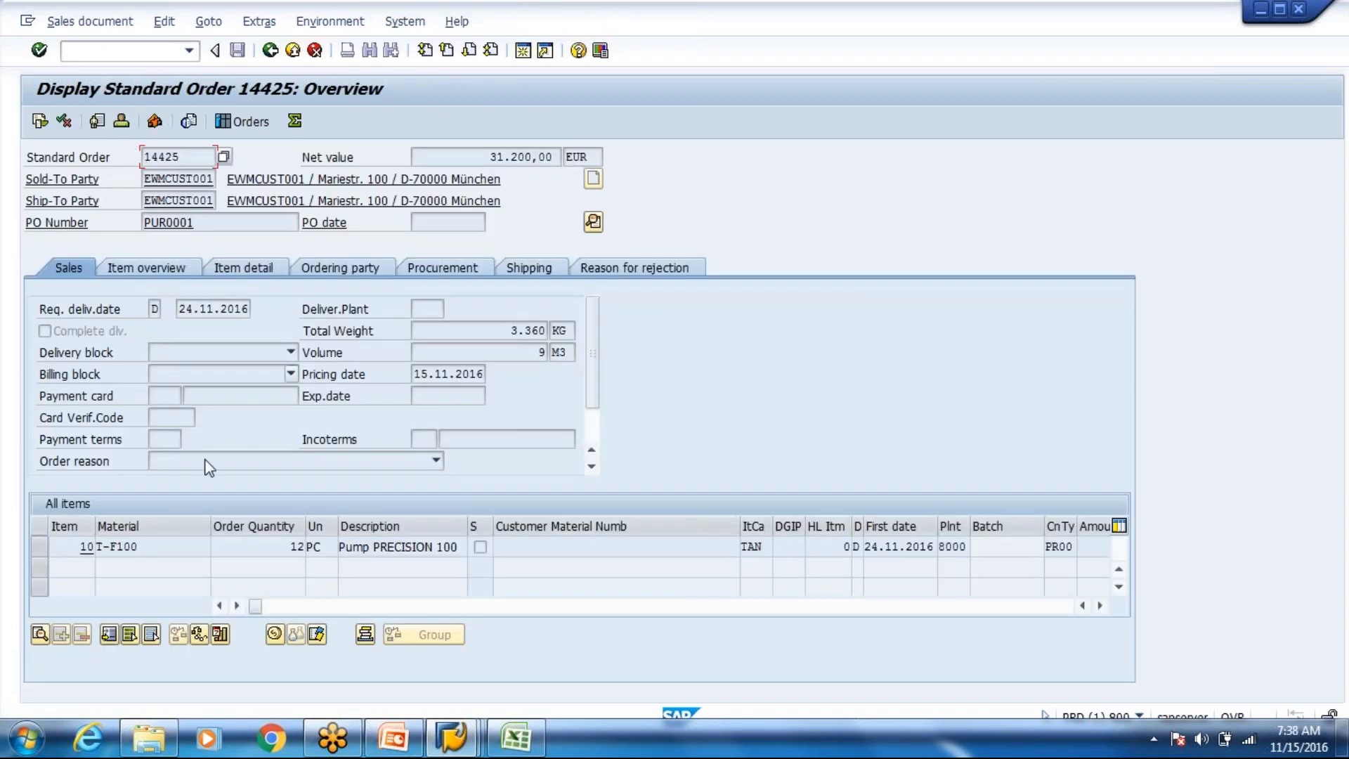
pyautogui.doubleClick(206, 542)
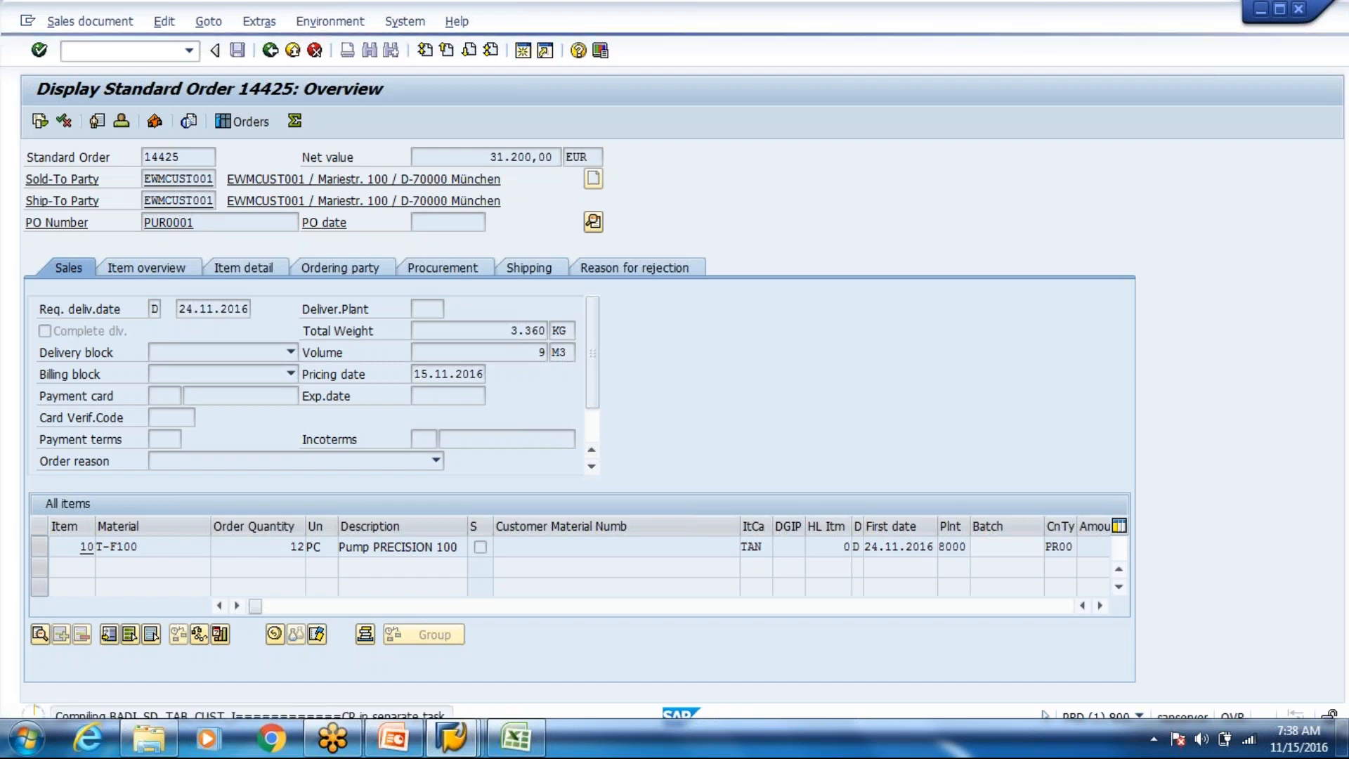
pyautogui.click(518, 738)
pyautogui.click(516, 314)
pyautogui.press('Up')
pyautogui.press('Up')
pyautogui.press('Up')
pyautogui.press('Up')
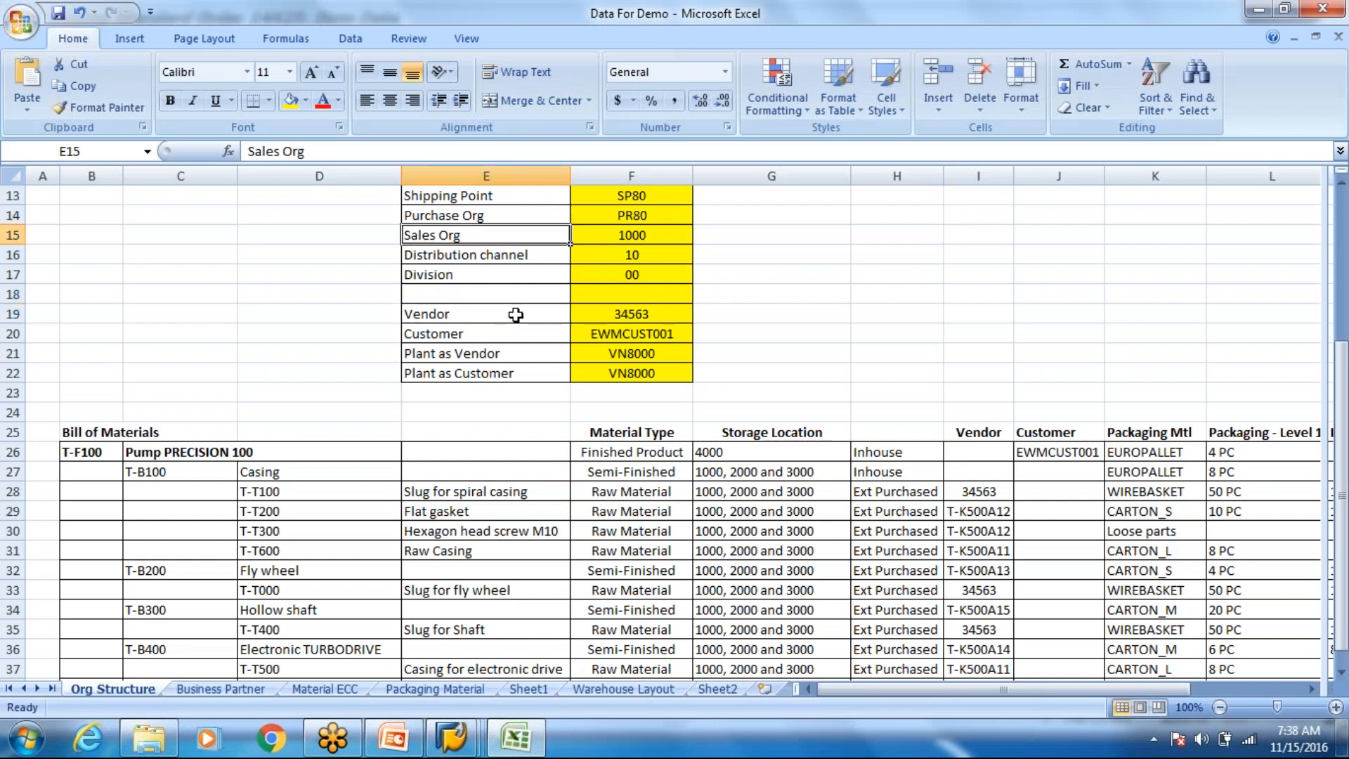
pyautogui.press('Up')
pyautogui.press('Up')
pyautogui.press('Up')
pyautogui.press('Up')
# - Back in SAP, check the shipping point in the T-F100 item's shipping data
pyautogui.hotkey('alt', 'Tab')
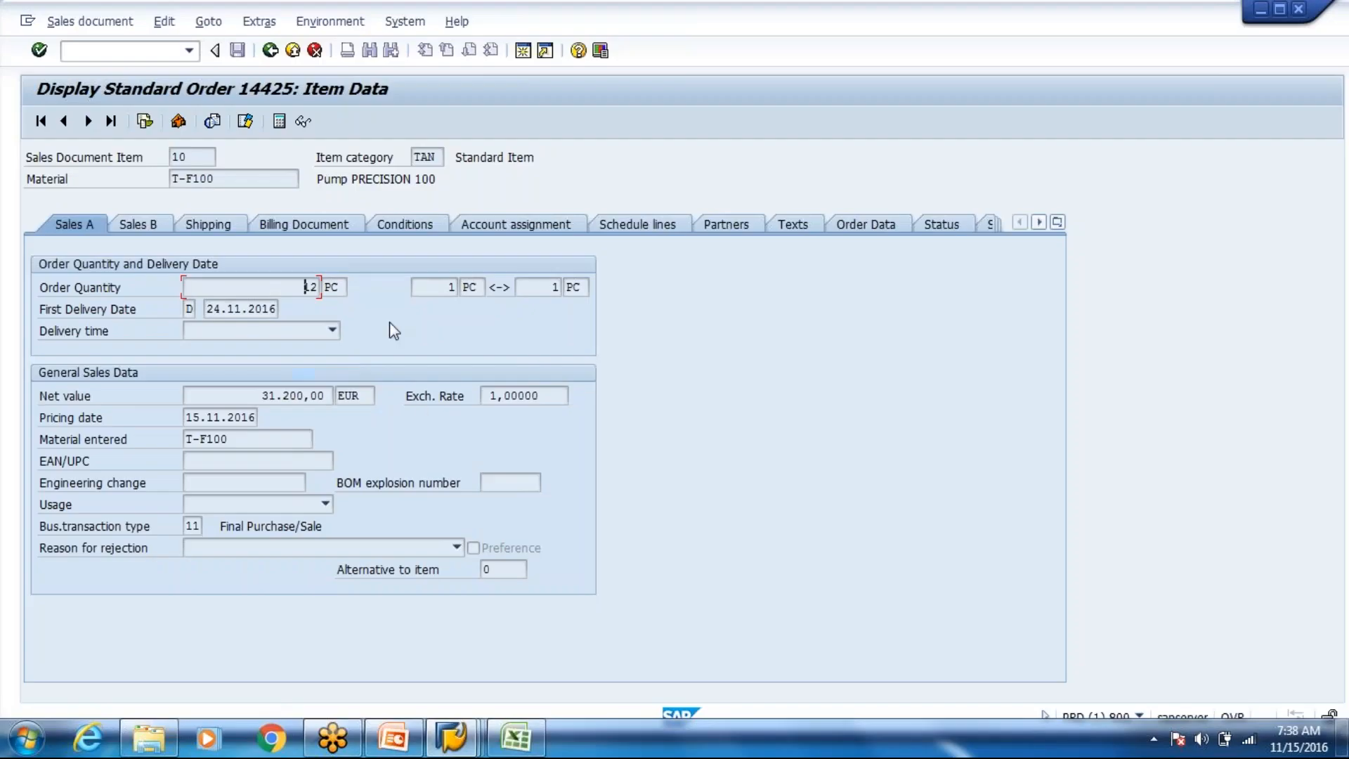
pyautogui.click(214, 232)
pyautogui.click(176, 397)
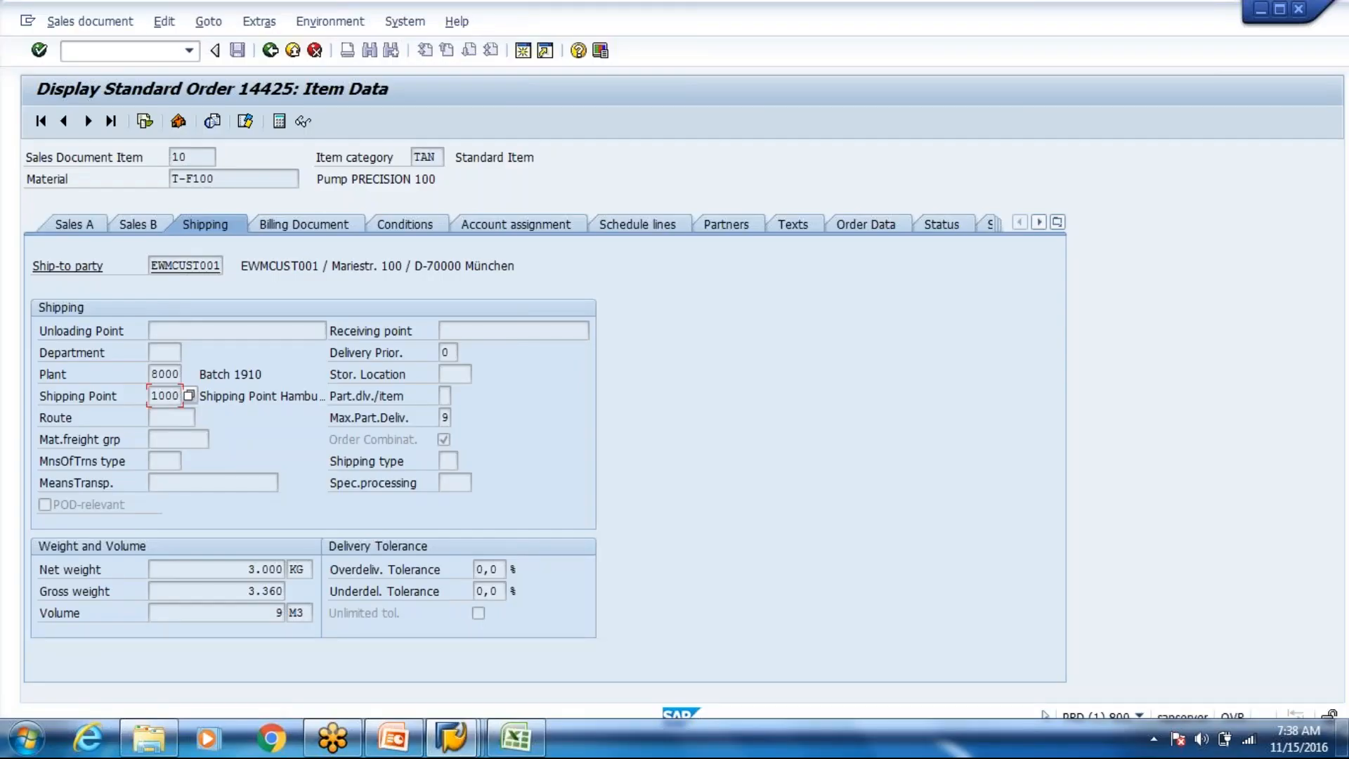
# - Try to create the outbound delivery for the sales order from shipping point 1000, and leave the delivery log
pyautogui.hotkey('alt', 'Tab')
pyautogui.hotkey('alt', 'Tab')
pyautogui.moveTo(455, 743)
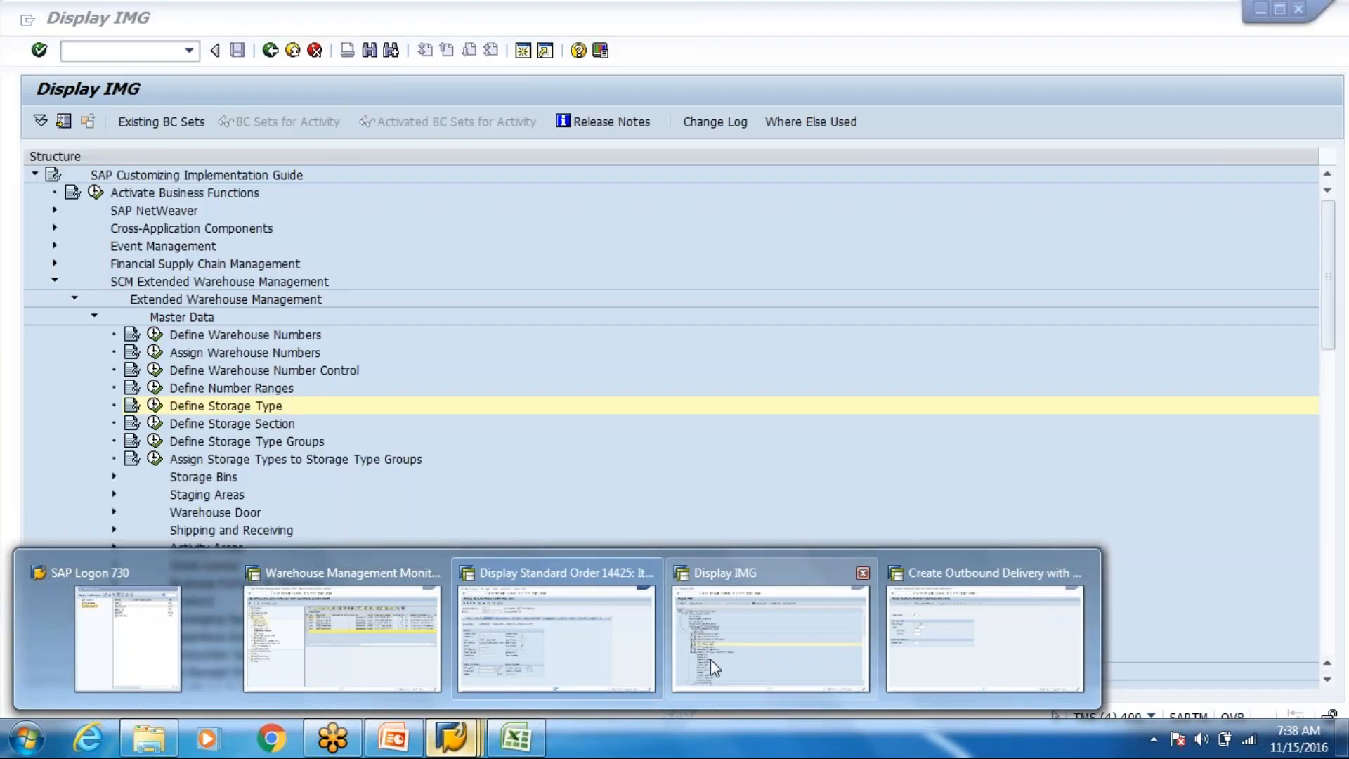
pyautogui.click(984, 636)
pyautogui.write('1000')
pyautogui.press('Return')
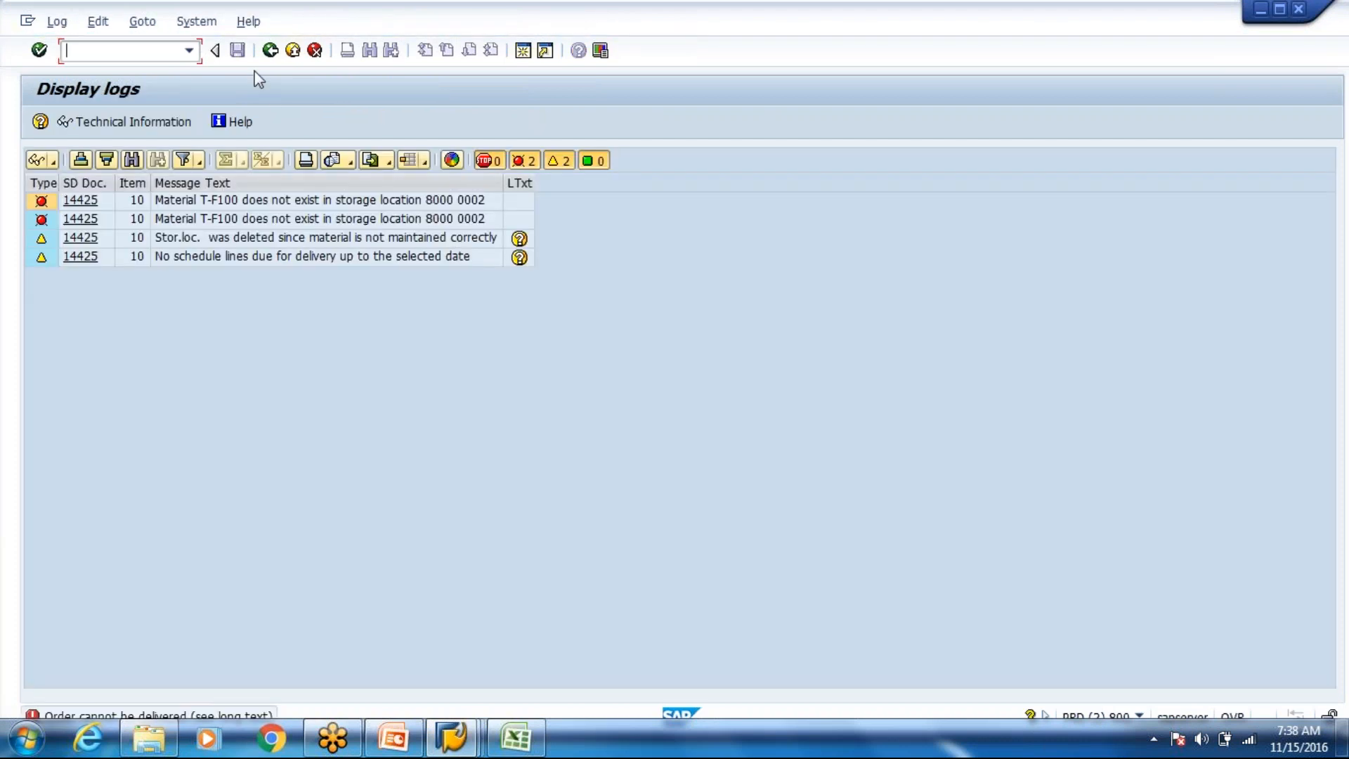
pyautogui.click(270, 54)
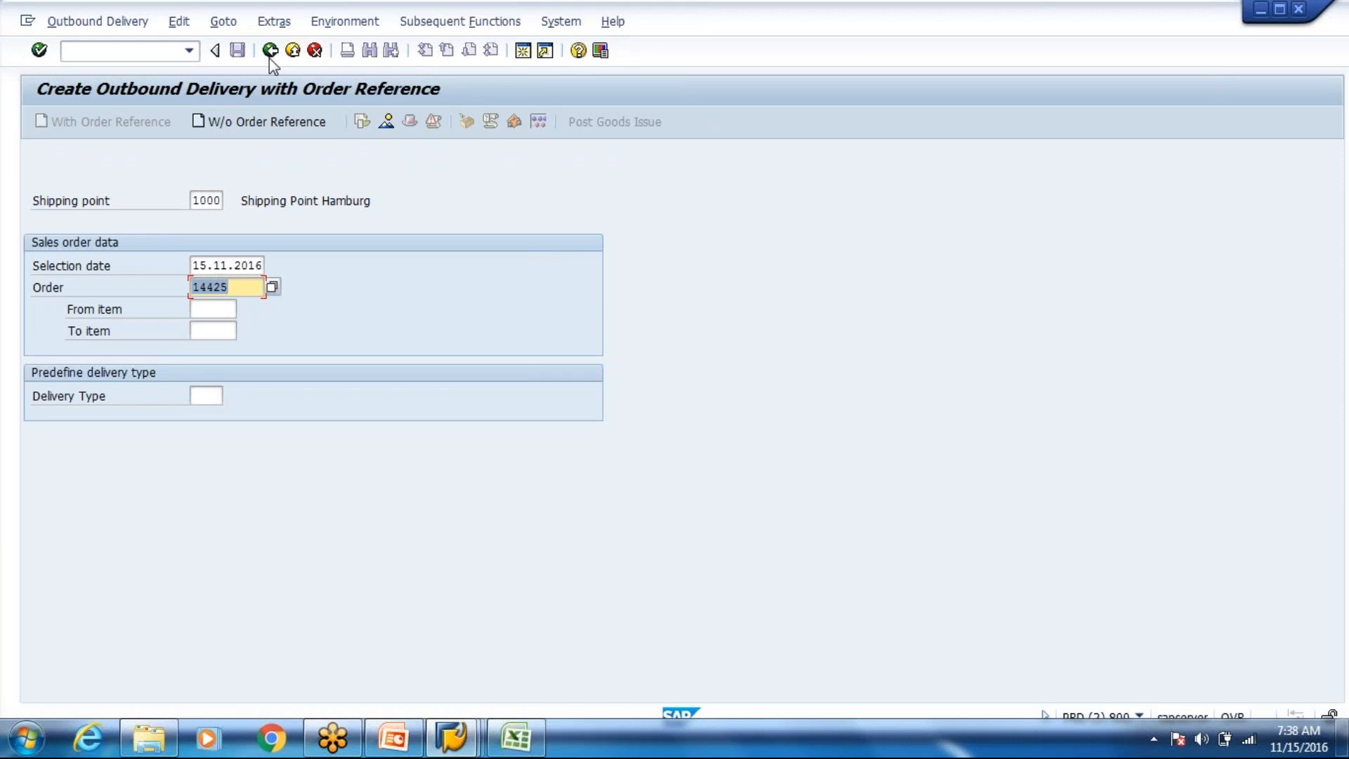
# - Open the saved sales order in change mode and display the T-F100 item's details
pyautogui.click(270, 56)
pyautogui.click(105, 21)
pyautogui.click(95, 69)
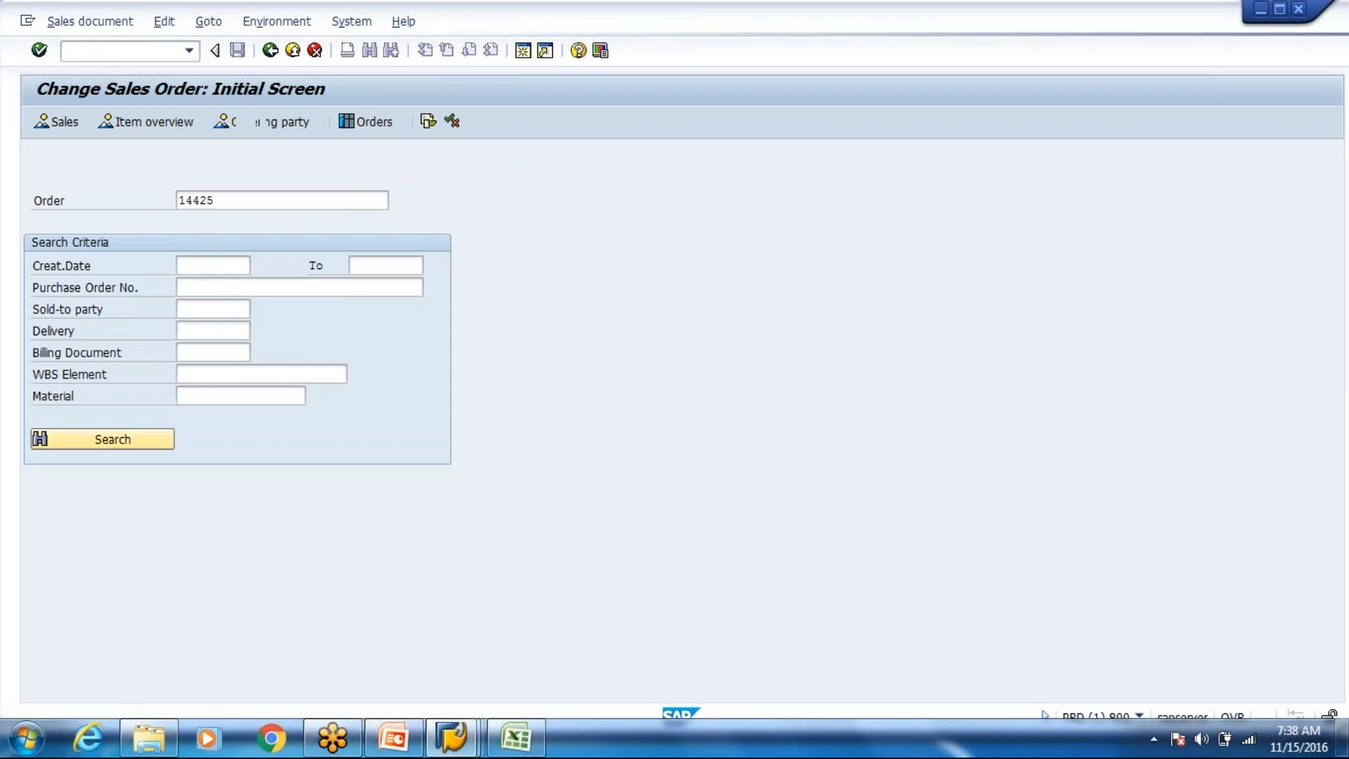
pyautogui.press('Return')
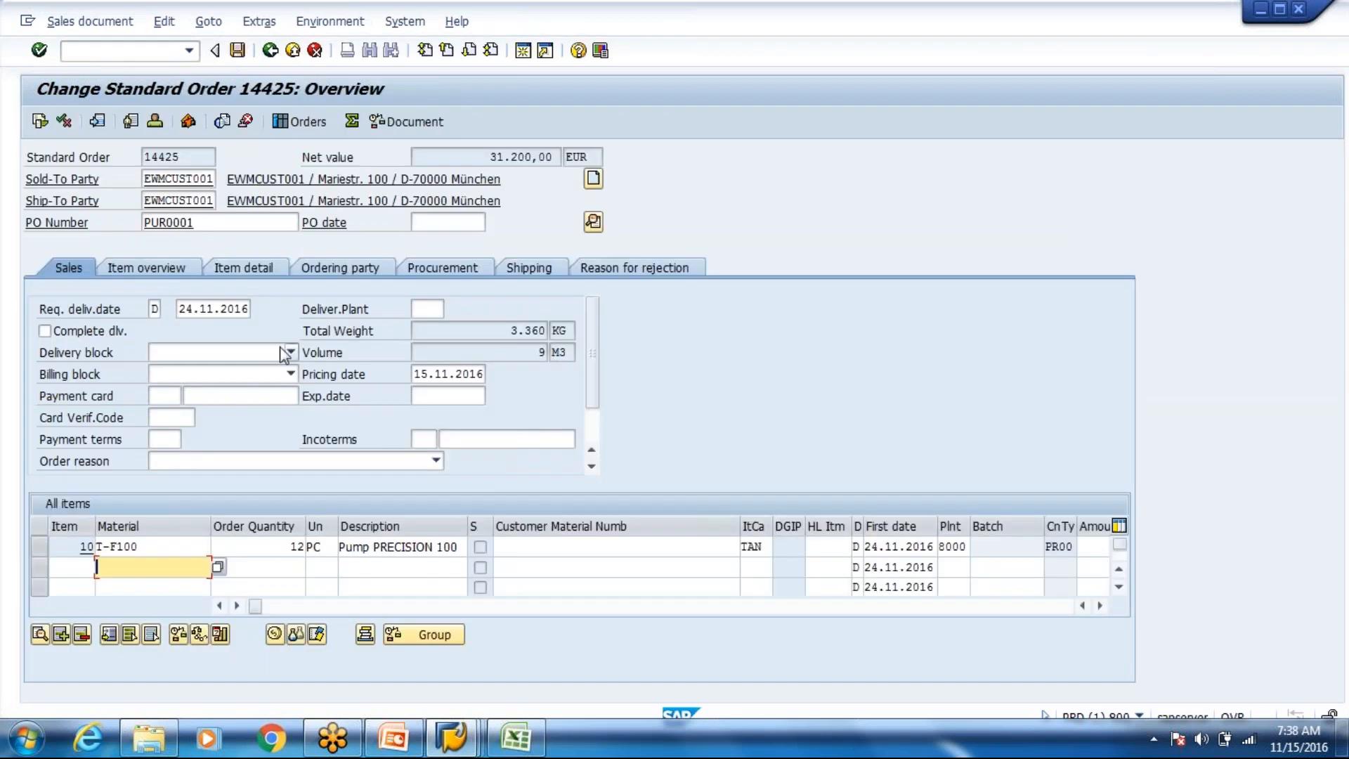
pyautogui.click(416, 546)
pyautogui.doubleClick(416, 546)
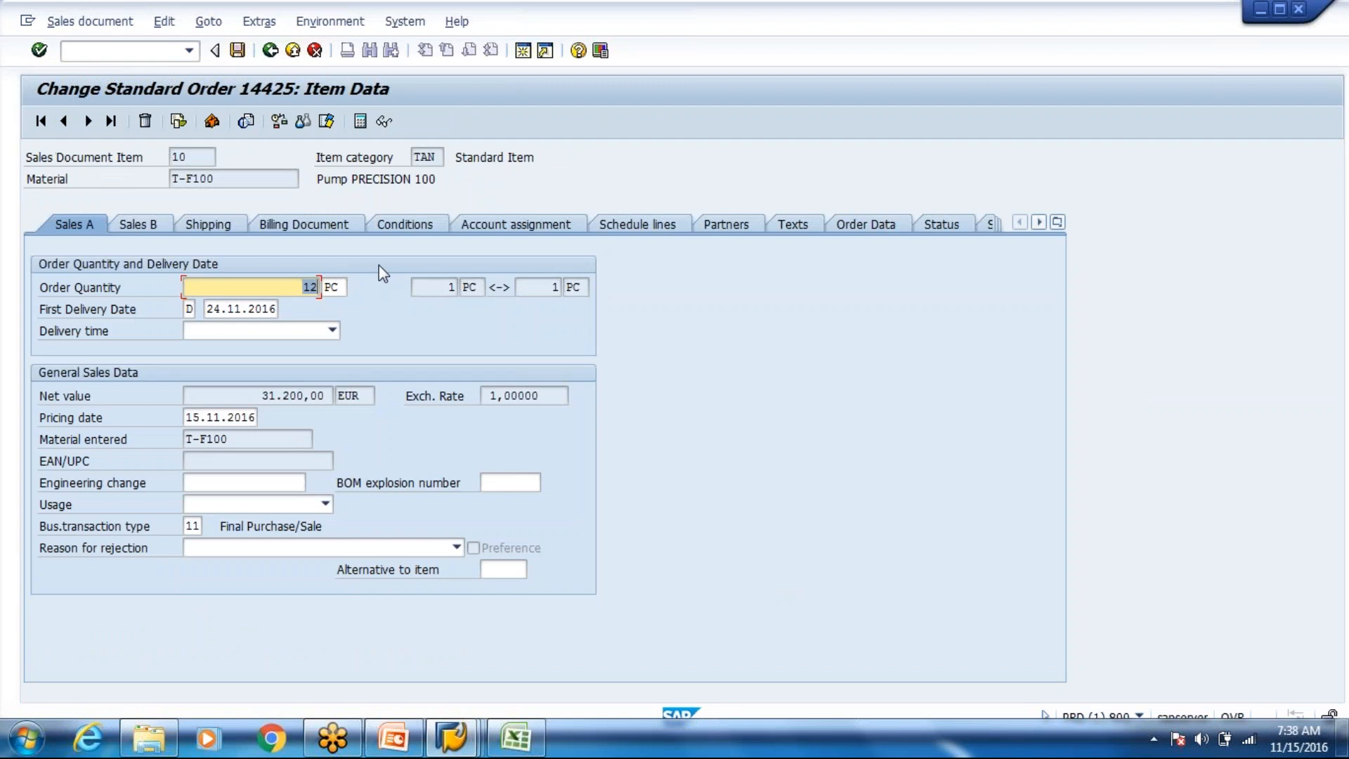
# - Set the T-F100 item's shipping point to SP80 in its shipping data, and save the sales order
pyautogui.click(232, 237)
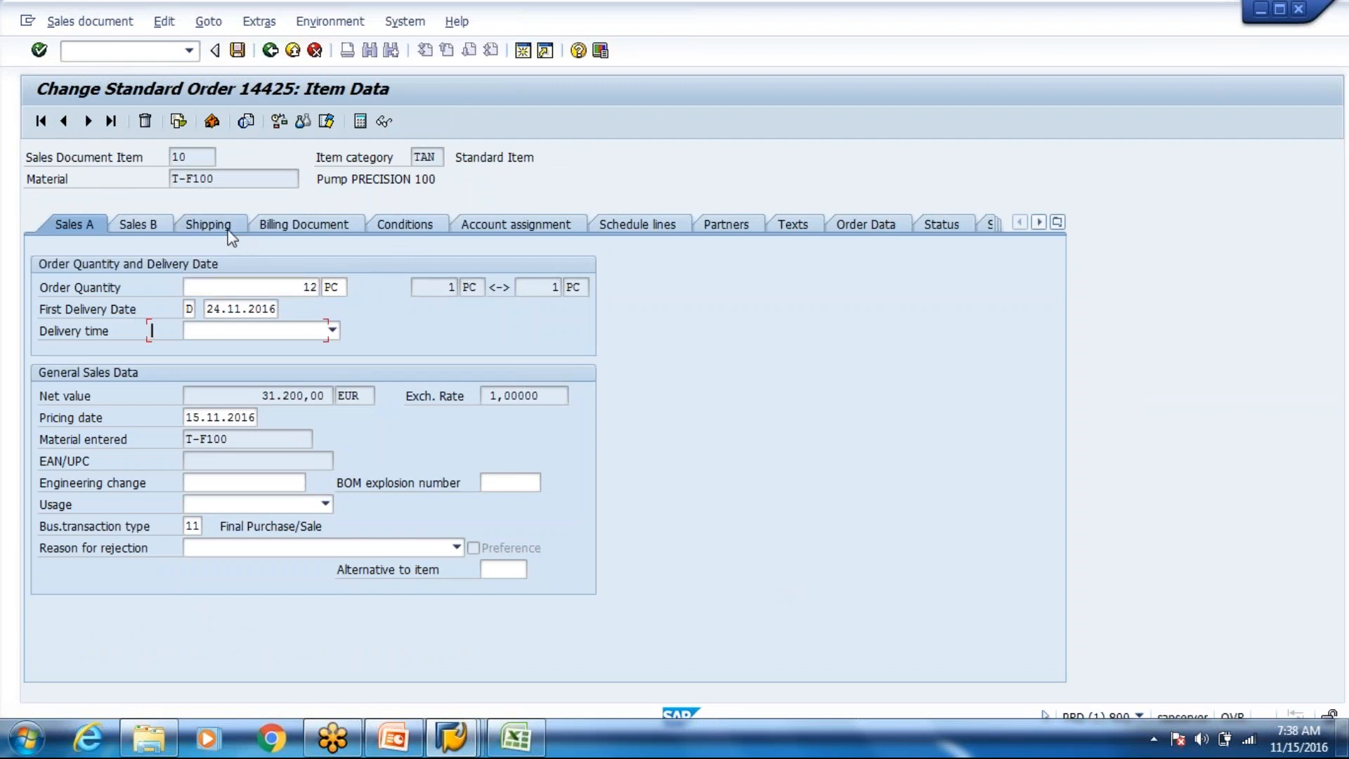
pyautogui.press('Tab')
pyautogui.press('Tab')
pyautogui.press('Tab')
pyautogui.press('Tab')
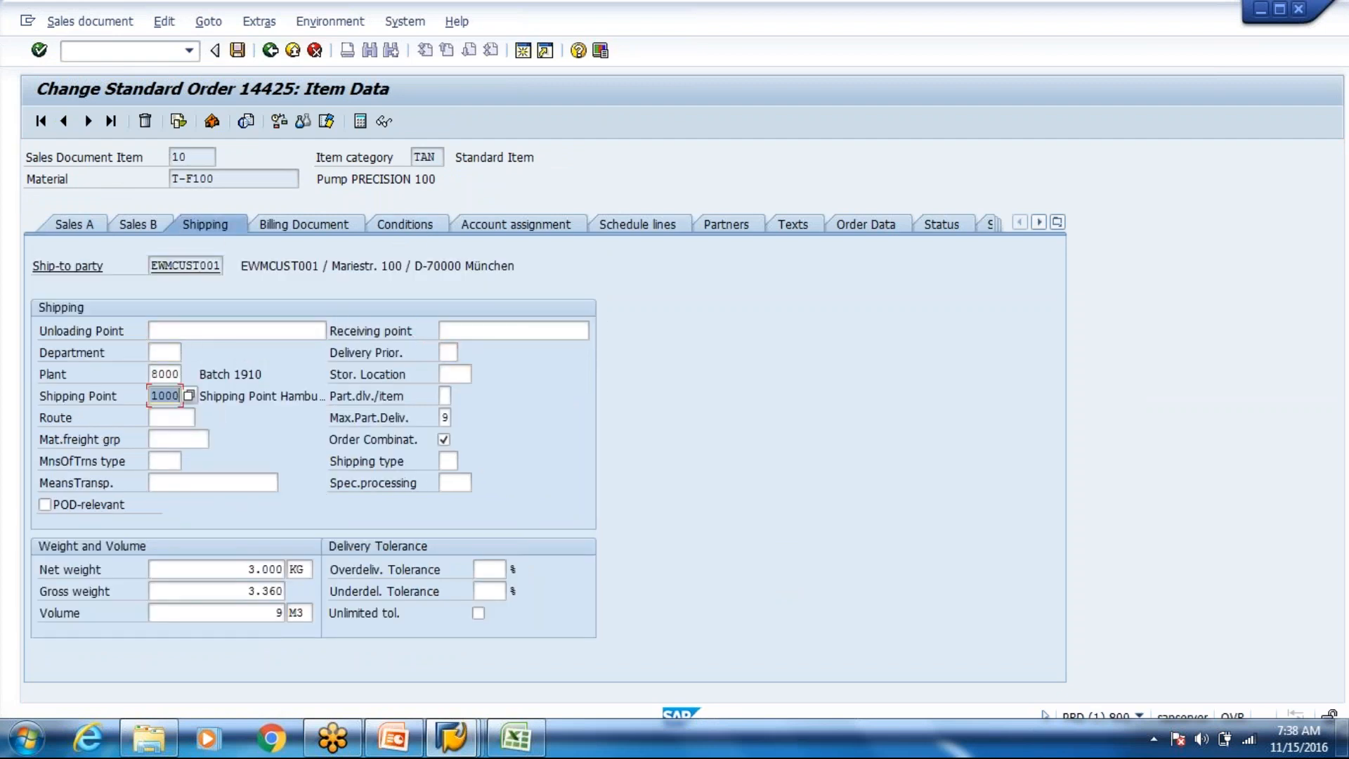
pyautogui.write('SP80')
pyautogui.press('Return')
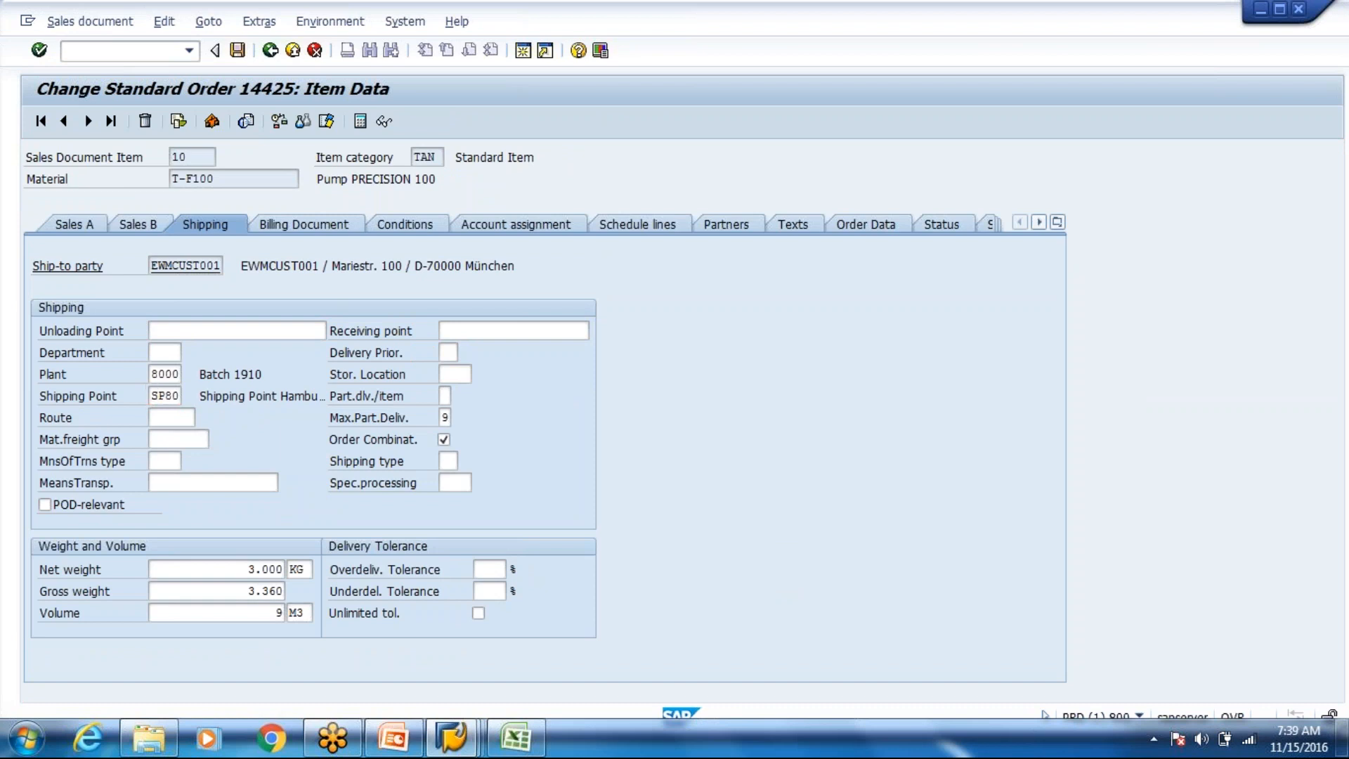
pyautogui.hotkey('ctrl', 's')
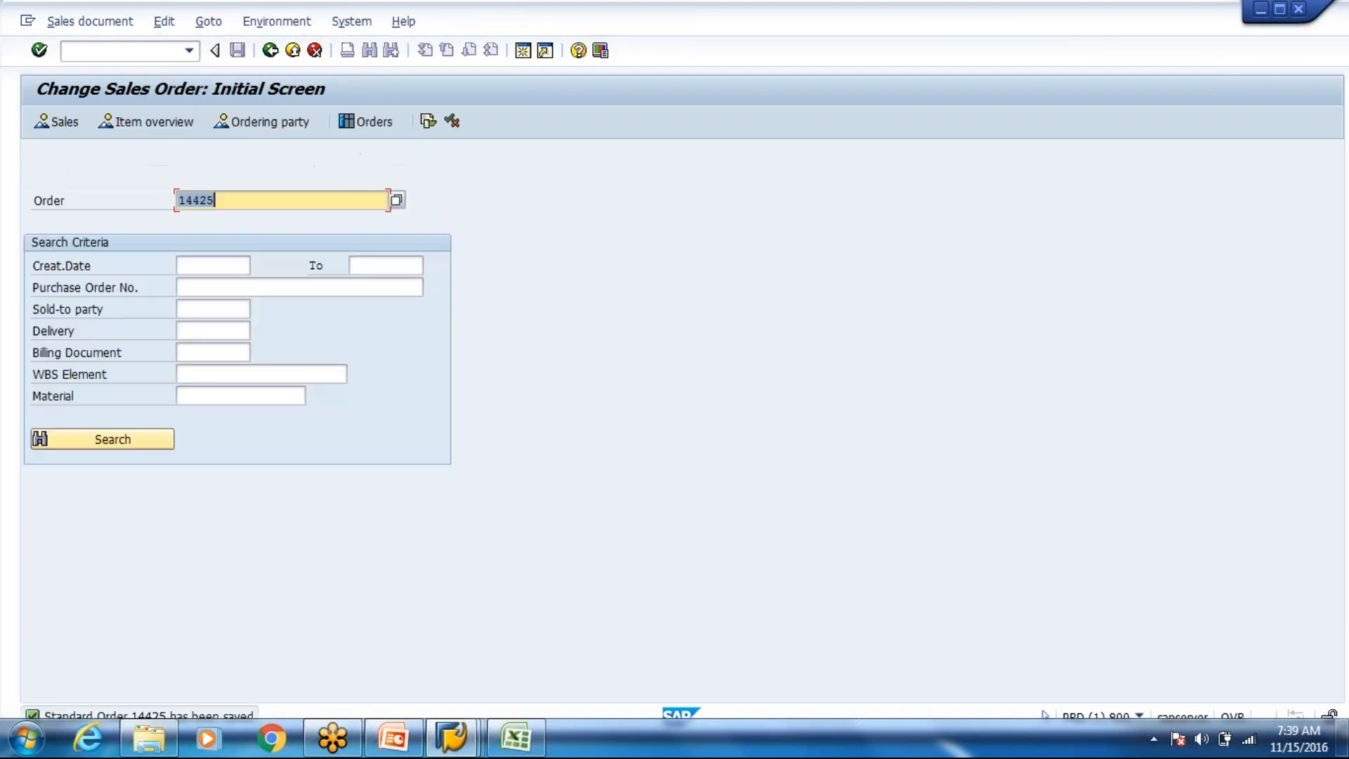
# - Open collective storage location entry for material T-F100 in plant 8000, listing all existing storage locations
pyautogui.click(127, 59)
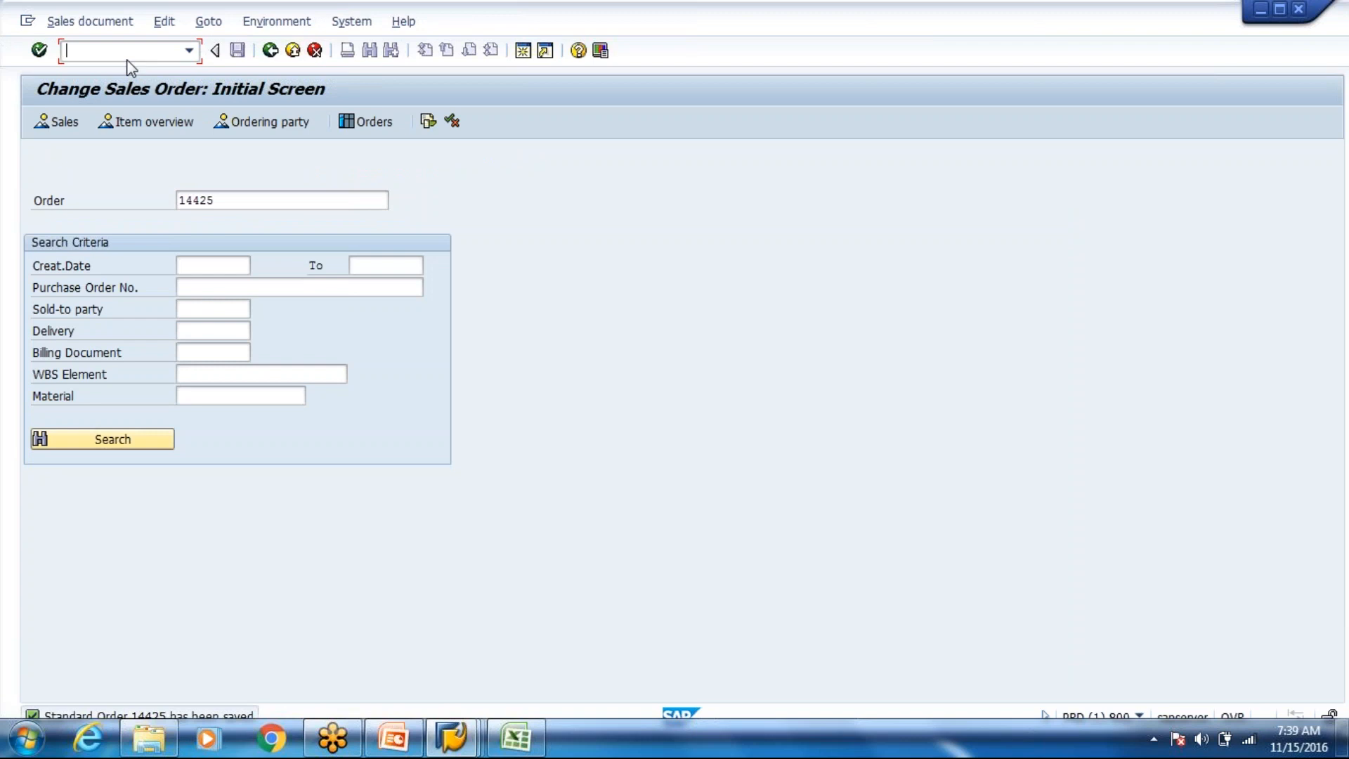
pyautogui.write('/nmms')
pyautogui.press('Return')
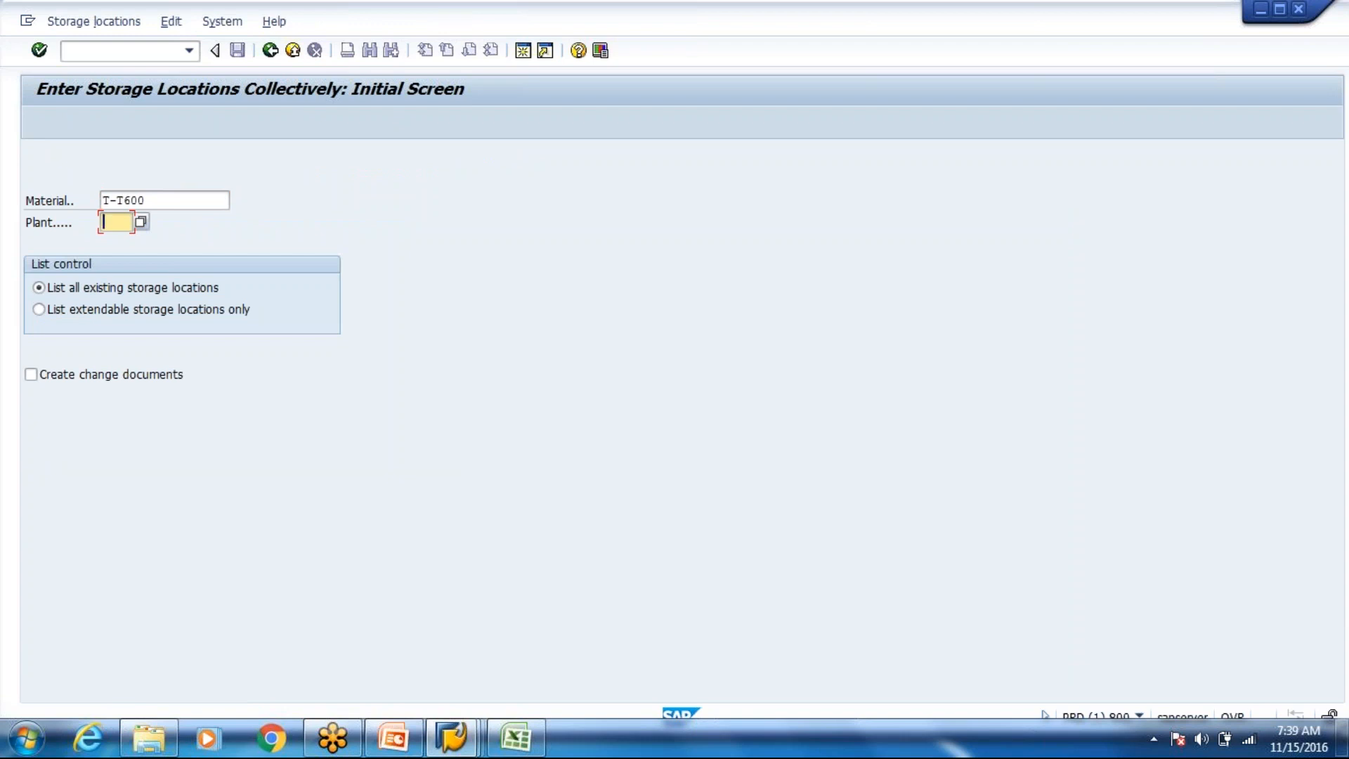
pyautogui.hotkey('shift', 'Tab')
pyautogui.press('Right')
pyautogui.press('BackSpace')
pyautogui.press('BackSpace')
pyautogui.press('BackSpace')
pyautogui.press('BackSpace')
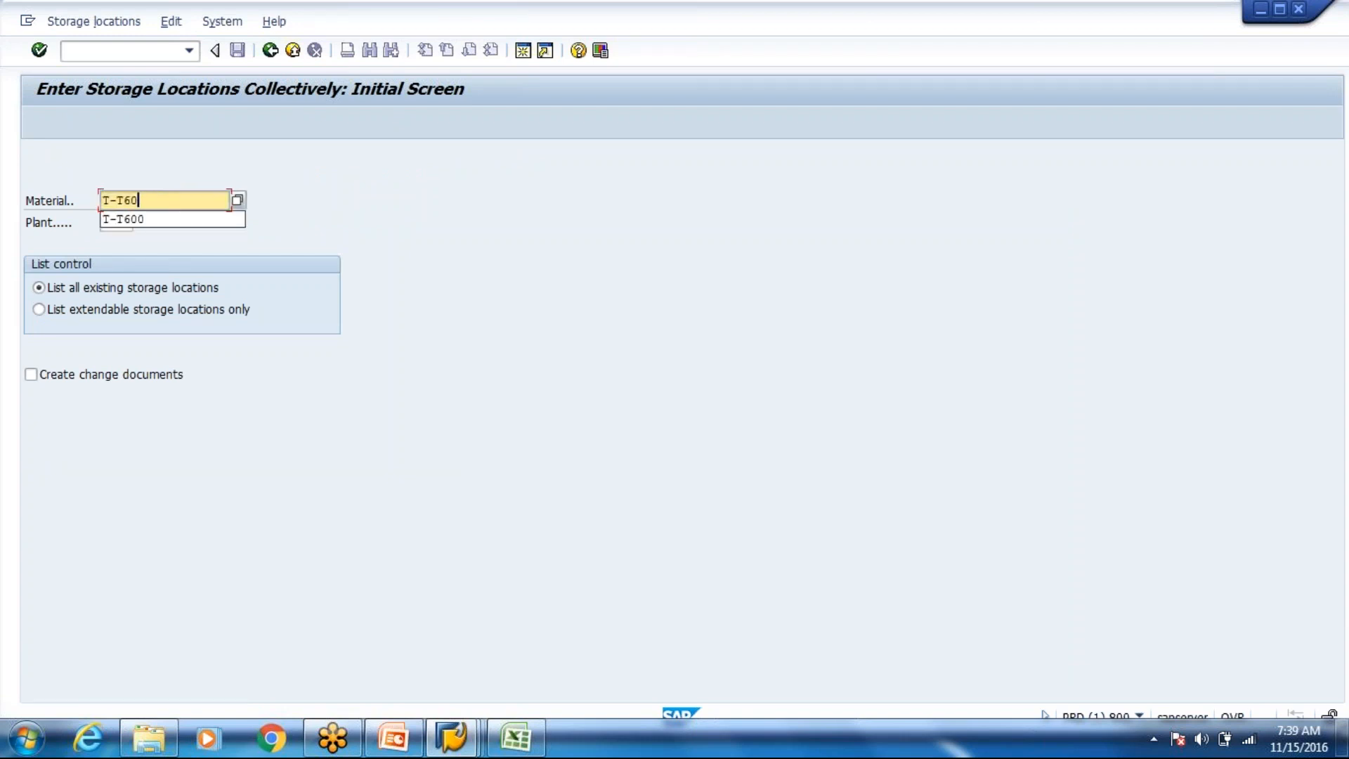
pyautogui.press('BackSpace')
pyautogui.write('F100')
pyautogui.press('Tab')
pyautogui.write('8000')
pyautogui.press('Return')
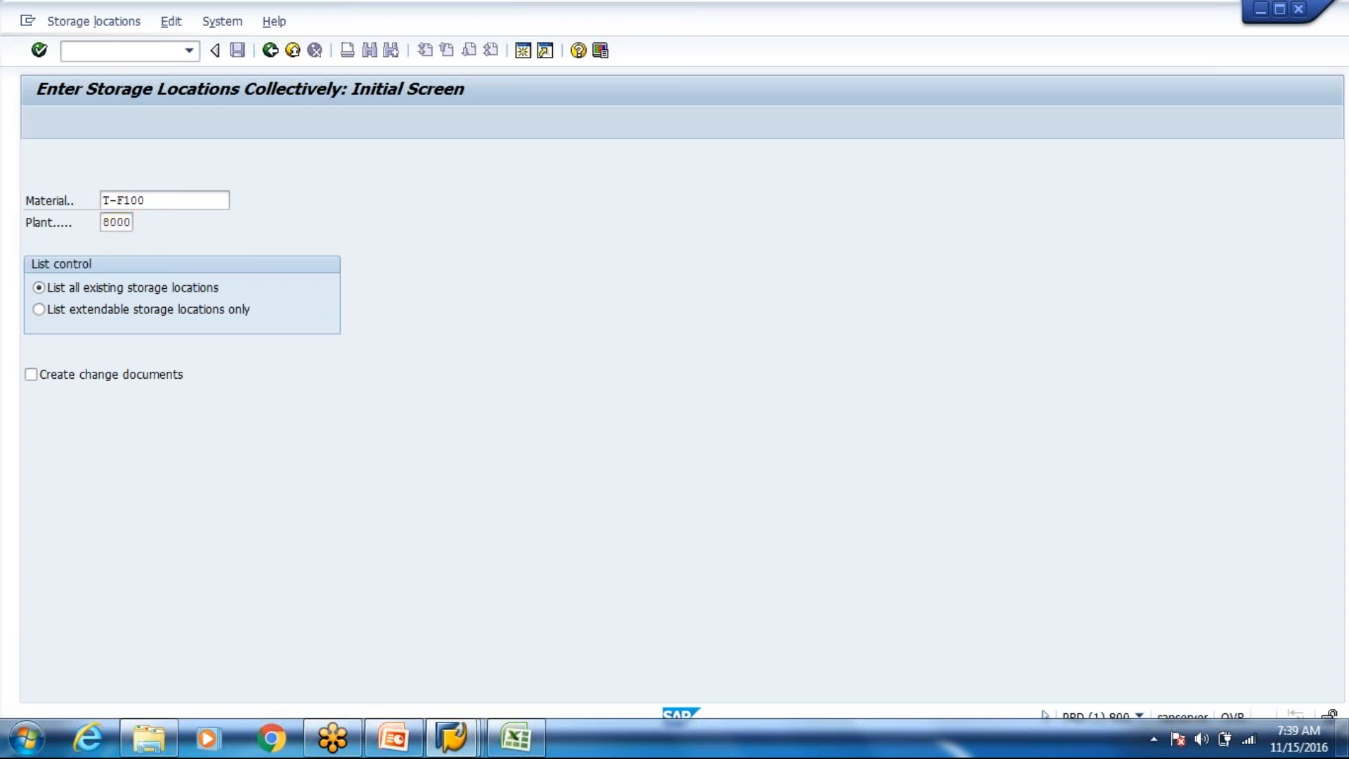
pyautogui.click(56, 309)
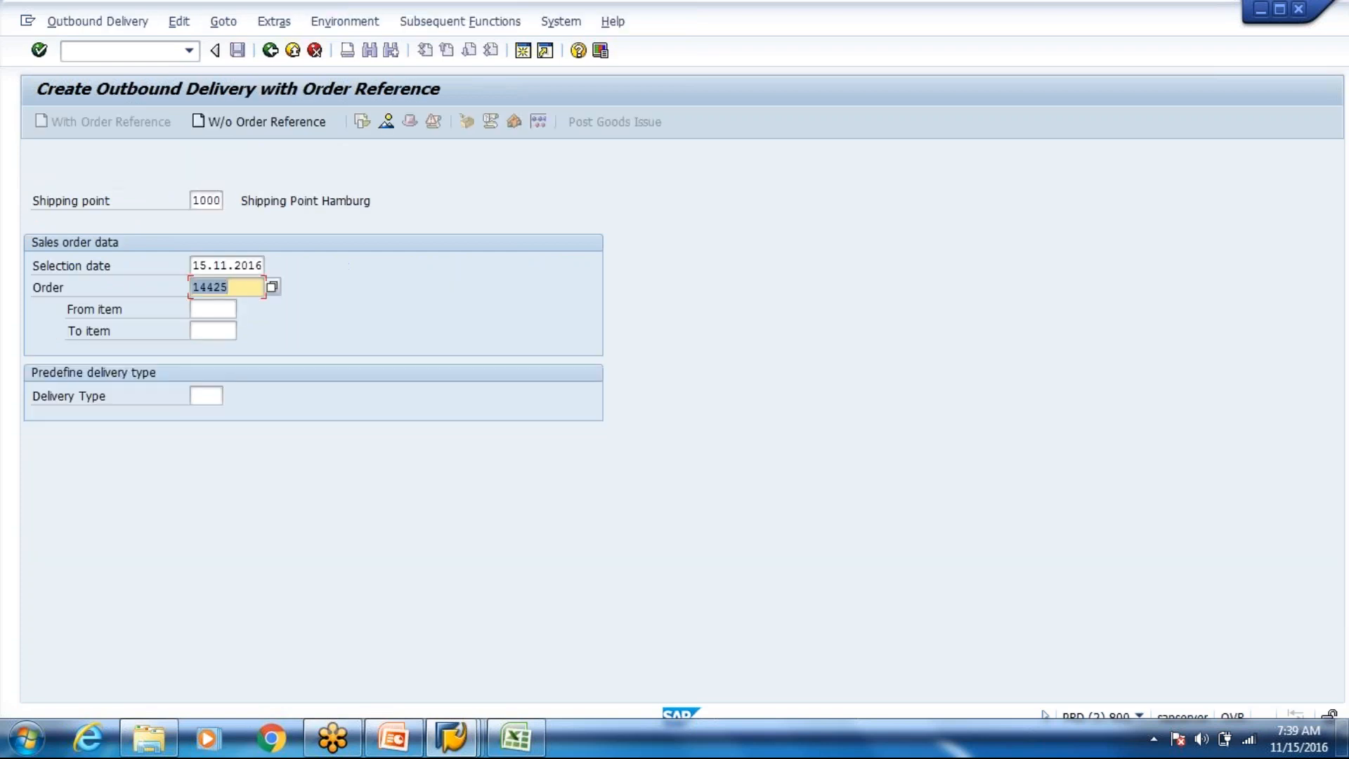
# - Try to create the outbound delivery for the sales order from shipping point SP80, check the delivery log's storage location messages, and leave it
pyautogui.hotkey('alt', 'Tab')
pyautogui.hotkey('alt', 'Tab')
pyautogui.press('Return')
pyautogui.click(269, 51)
pyautogui.press('Down')
pyautogui.press('Up')
pyautogui.press('Up')
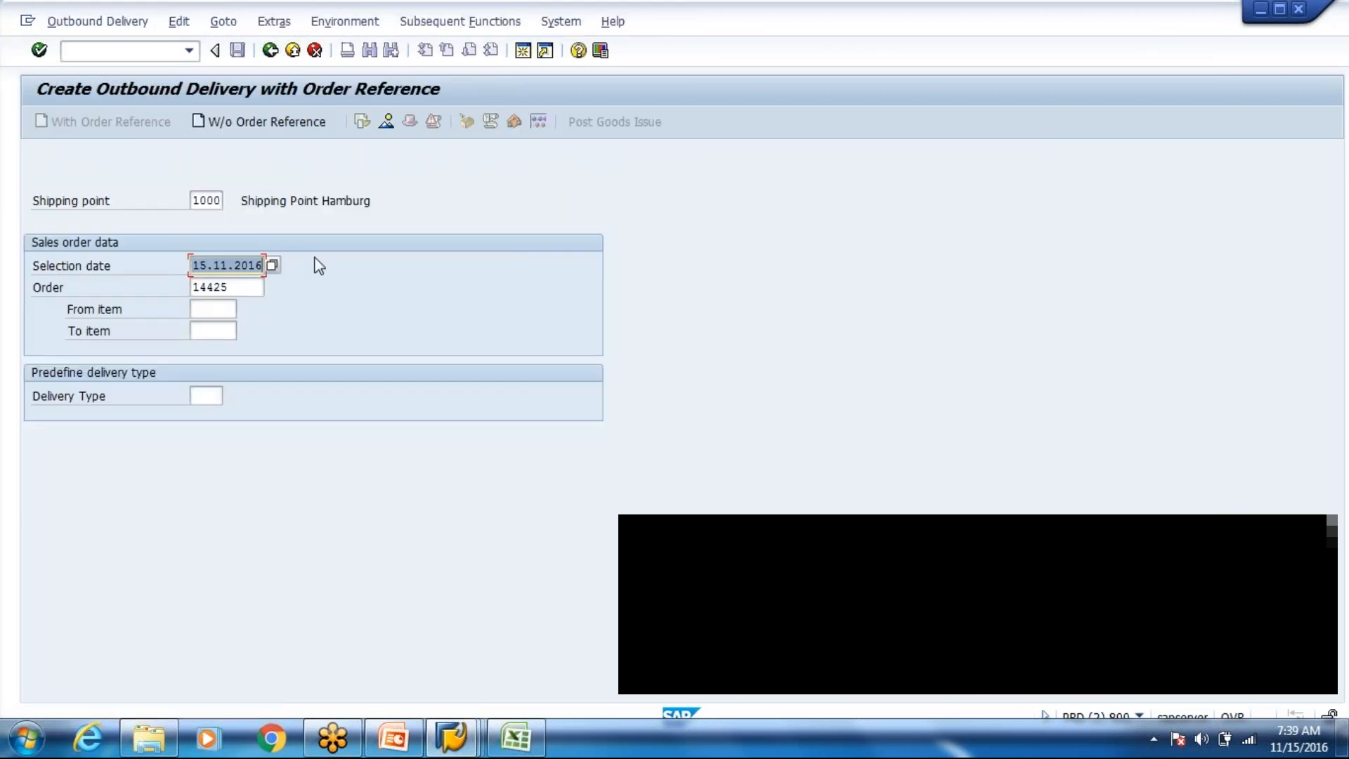
pyautogui.press('Up')
pyautogui.write('SP8')
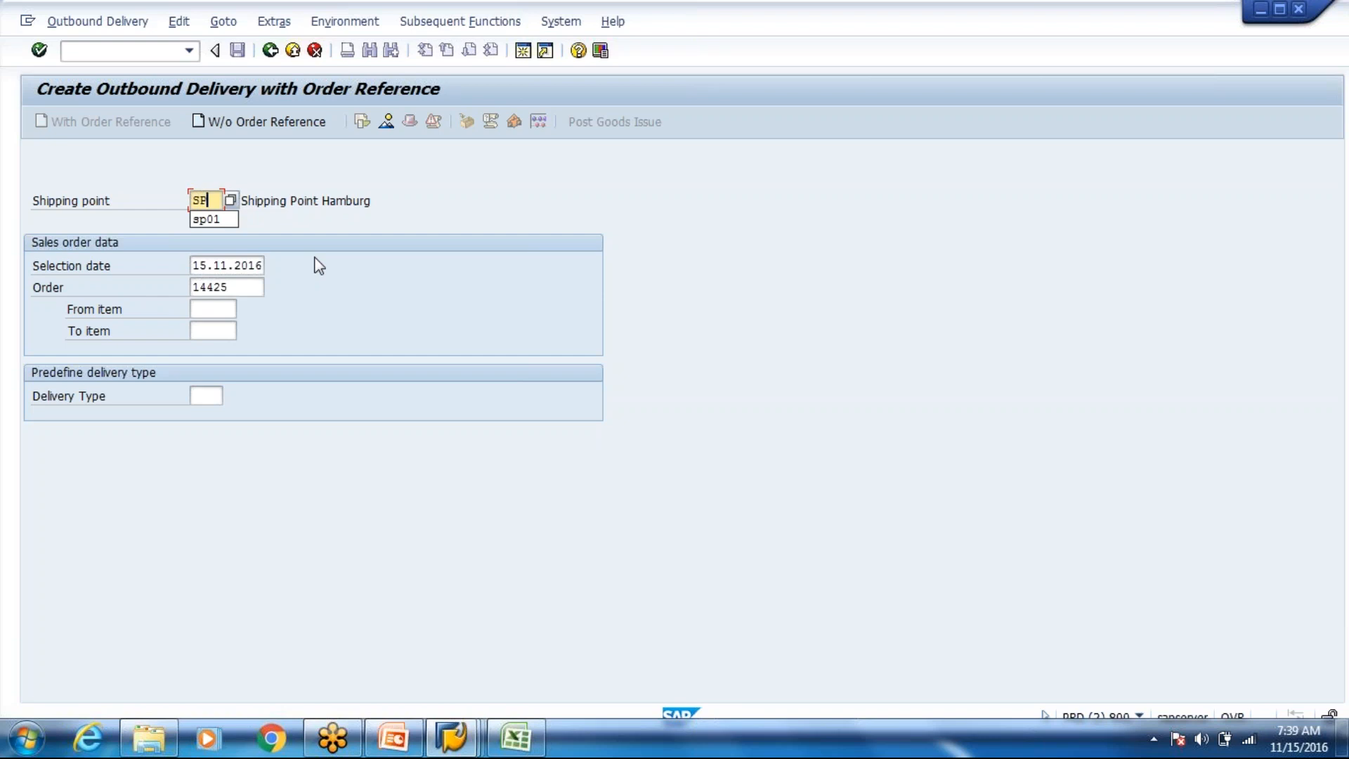
pyautogui.press('Return')
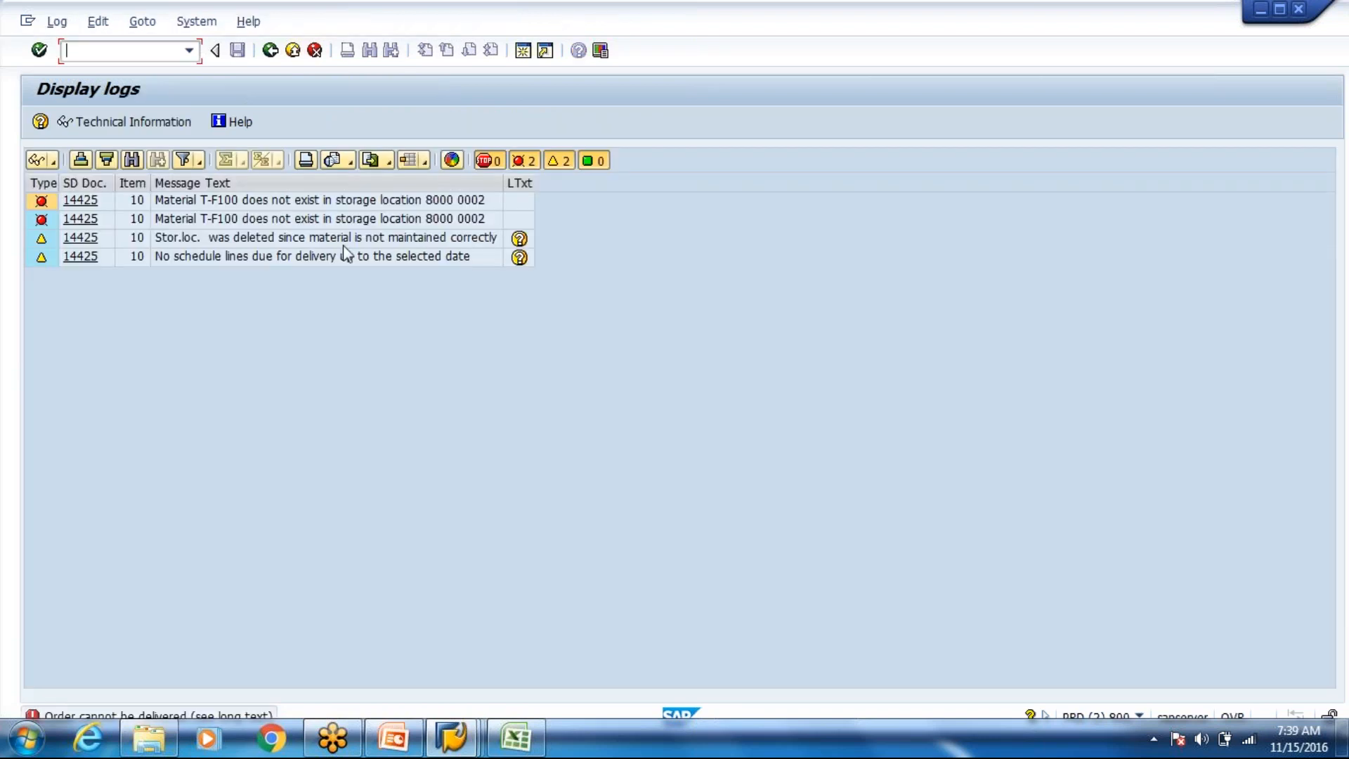
pyautogui.click(408, 222)
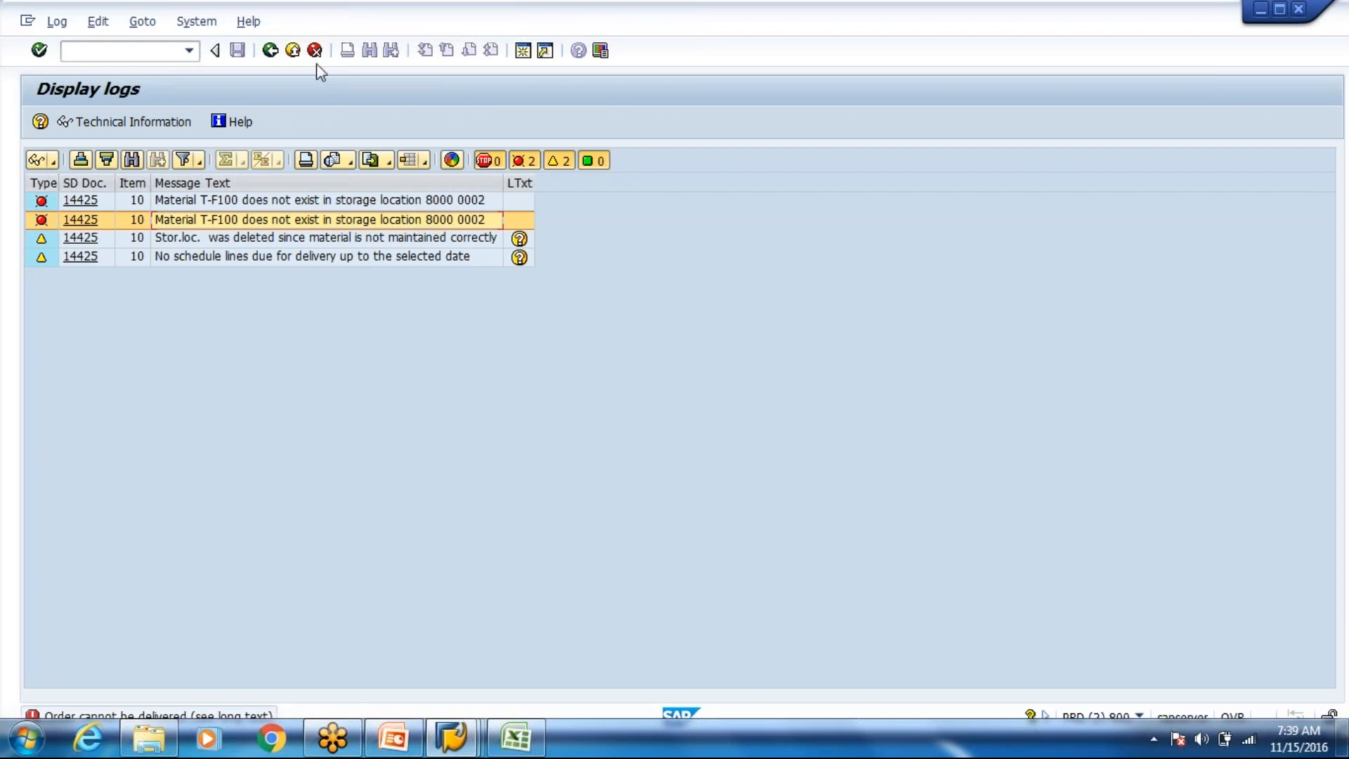
pyautogui.click(273, 59)
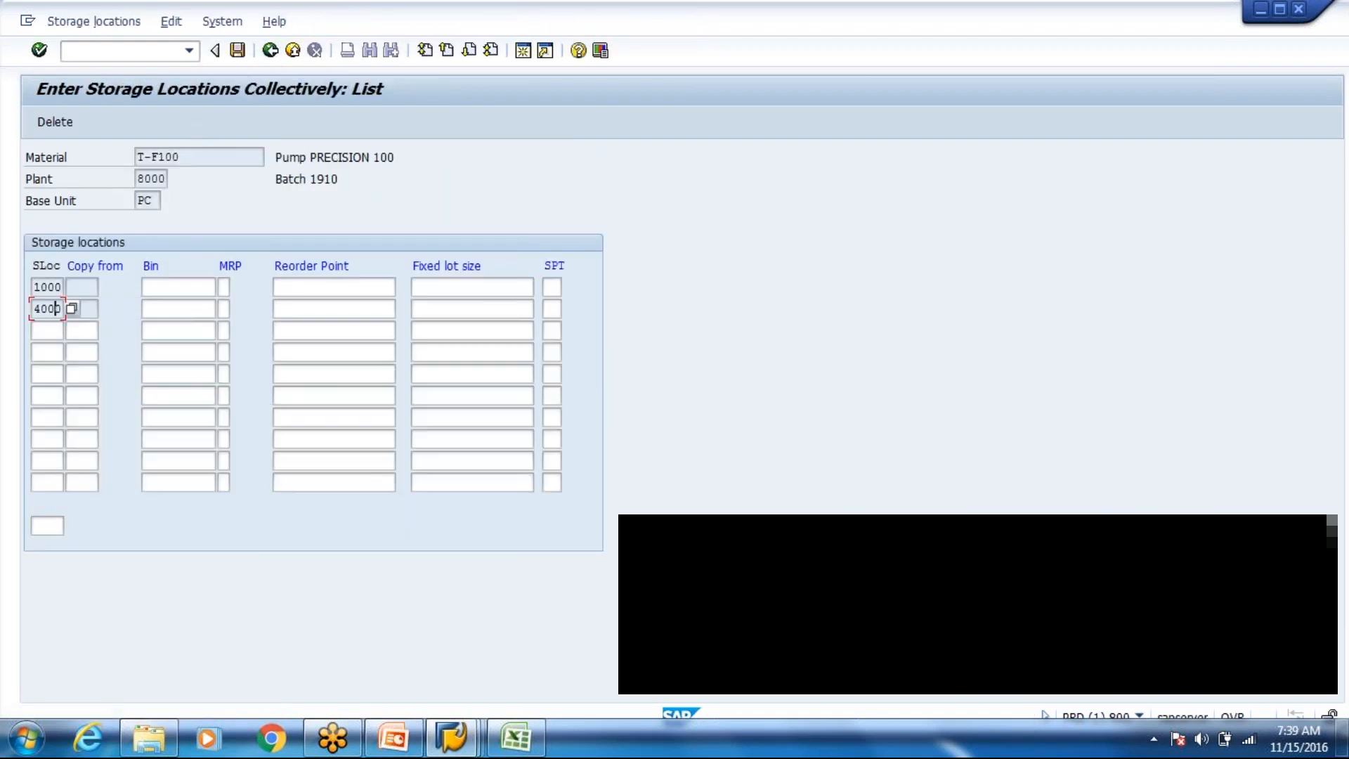
# - In the outbound delivery session, display the saved sales order with transaction VA03
pyautogui.press('Return')
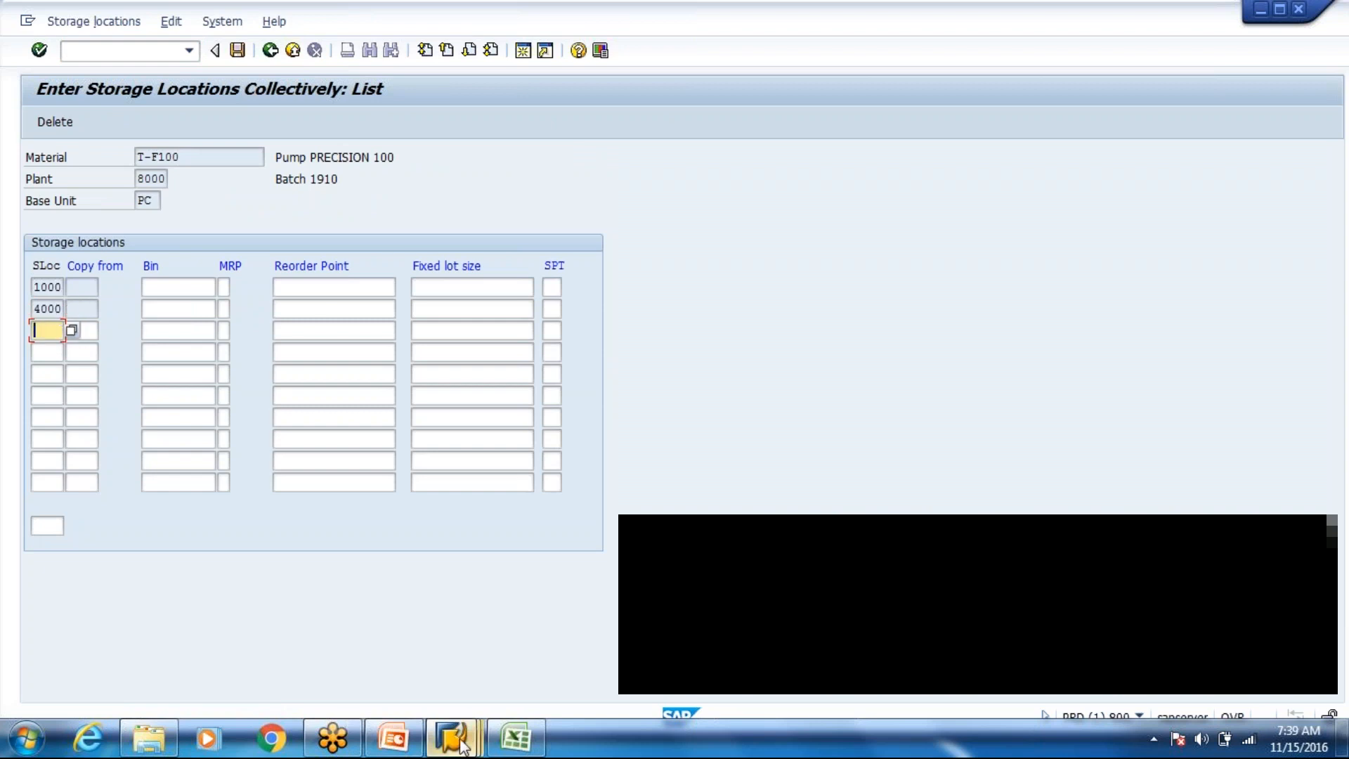
pyautogui.moveTo(461, 744)
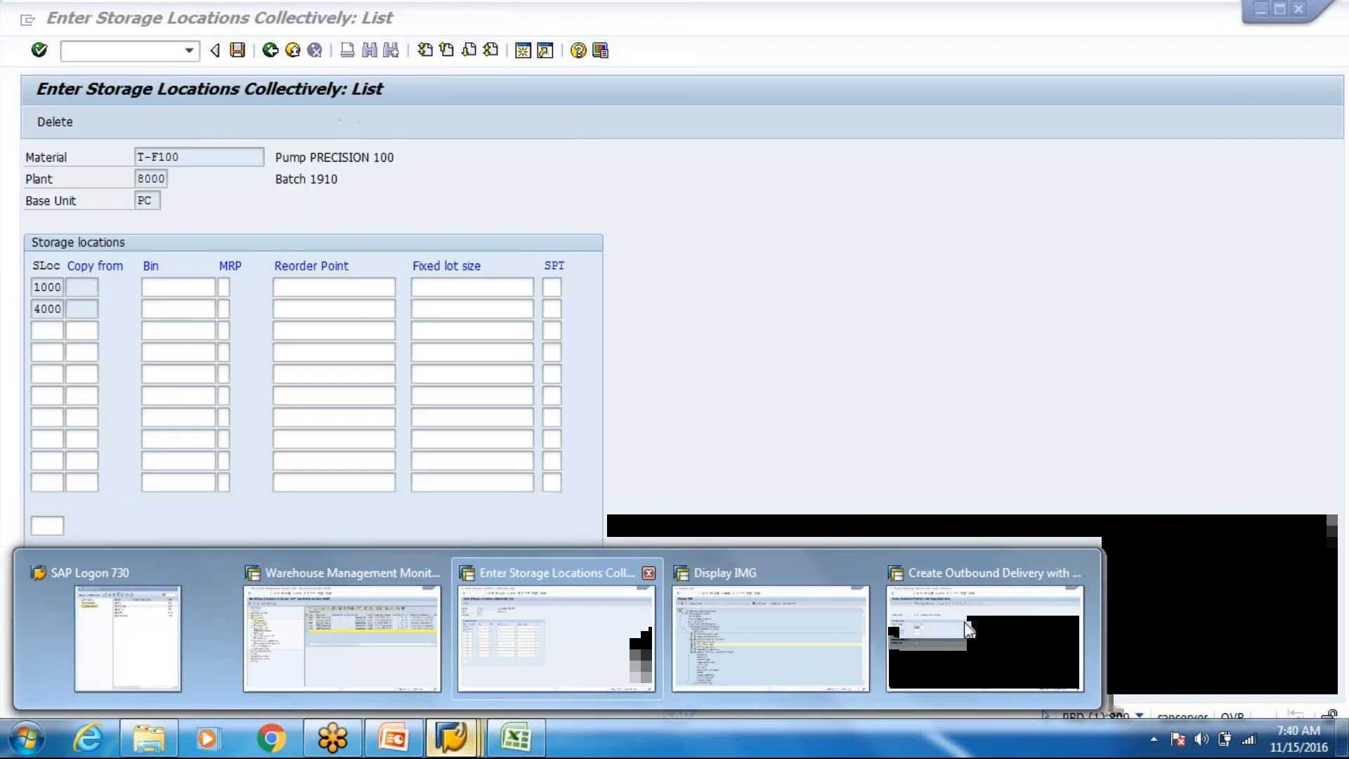
pyautogui.click(970, 627)
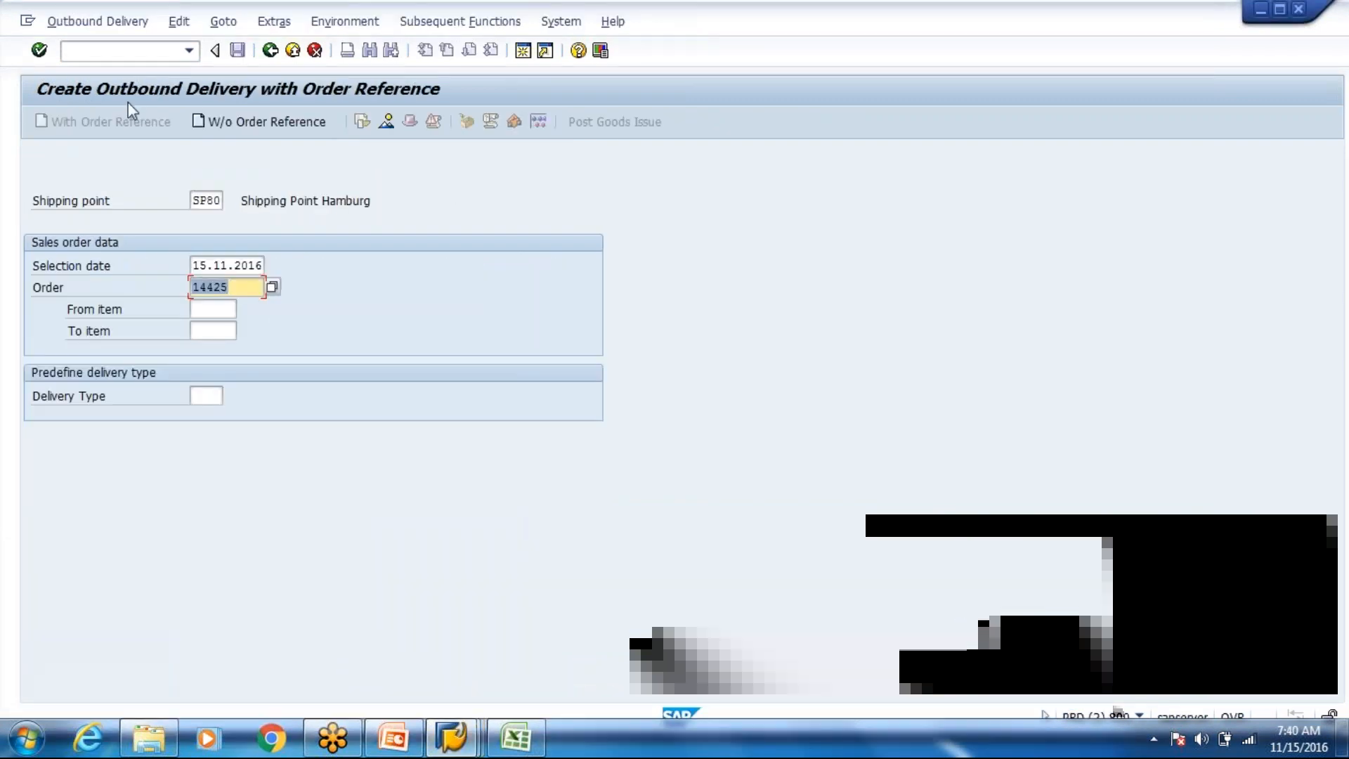
pyautogui.write('/nvl0')
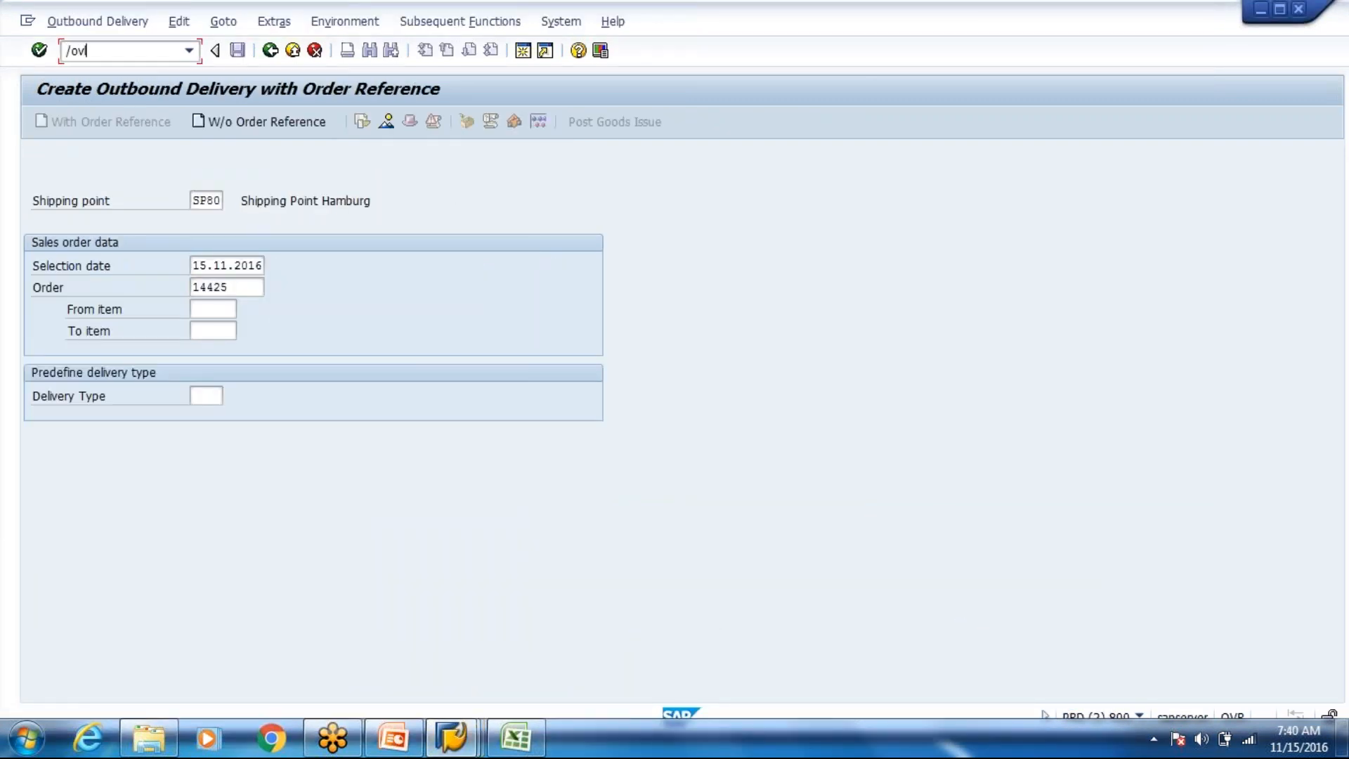
pyautogui.press('BackSpace')
pyautogui.press('BackSpace')
pyautogui.write('a03')
pyautogui.press('Return')
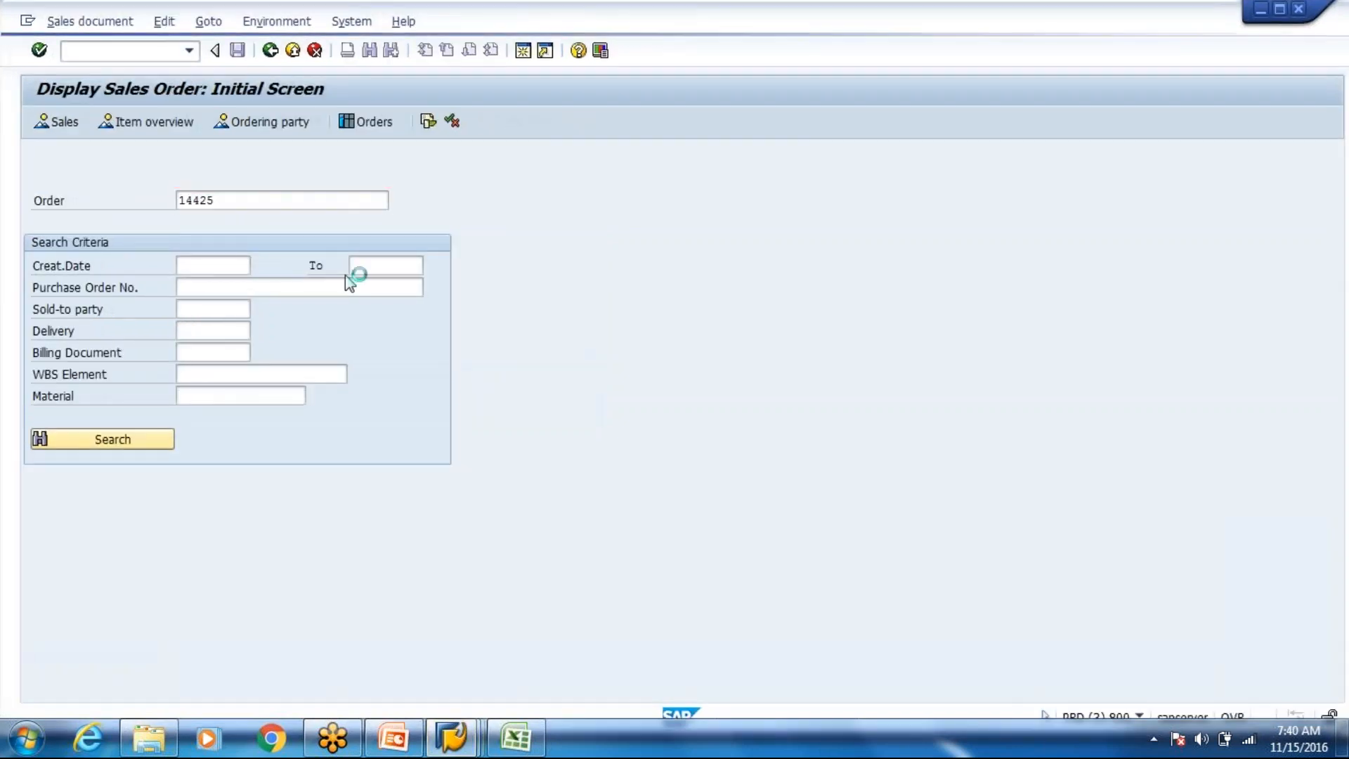
pyautogui.press('Return')
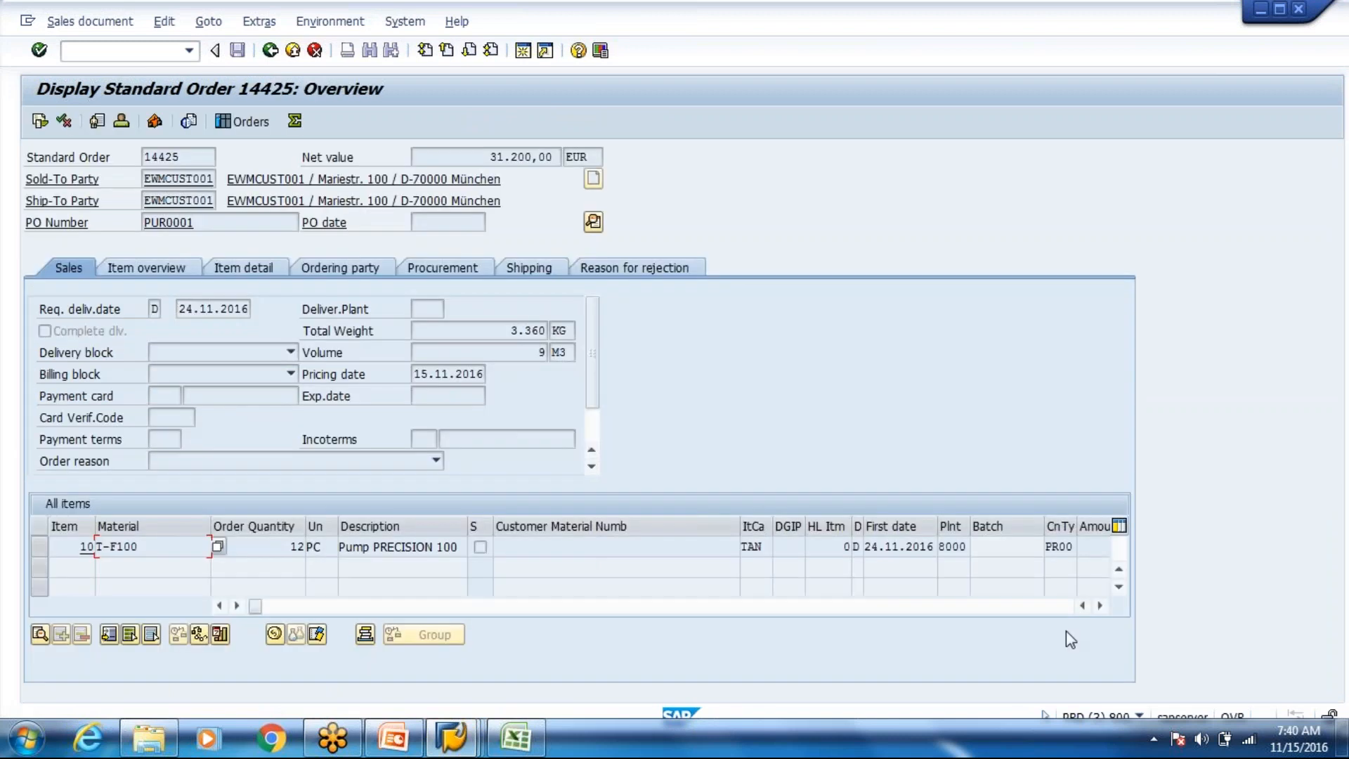
# - Examine the remaining columns of the T-F100 item in the order overview, and leave the order display
pyautogui.click(1101, 606)
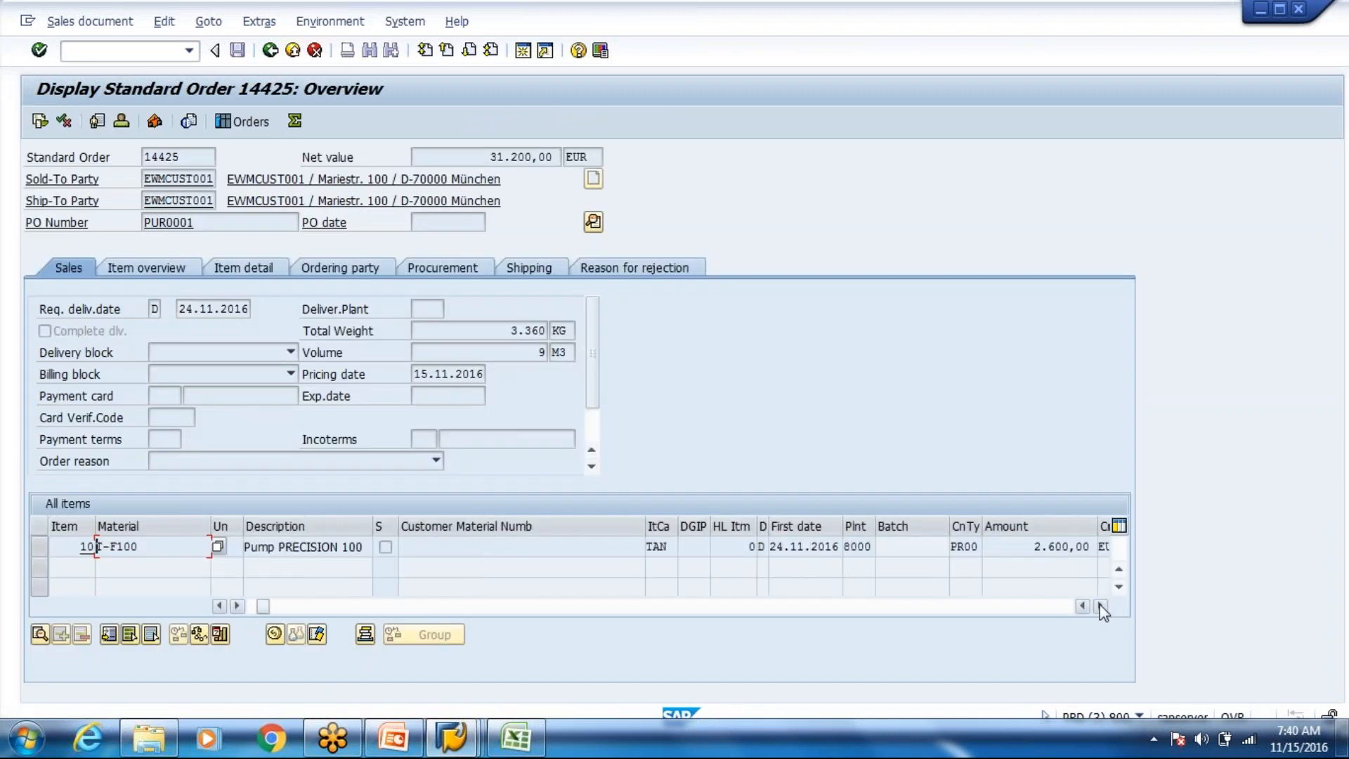
pyautogui.click(1101, 606)
pyautogui.click(1100, 606)
pyautogui.click(1101, 605)
pyautogui.click(1101, 605)
pyautogui.click(1100, 606)
pyautogui.click(1100, 606)
pyautogui.click(1101, 606)
pyautogui.click(1100, 606)
pyautogui.click(1101, 606)
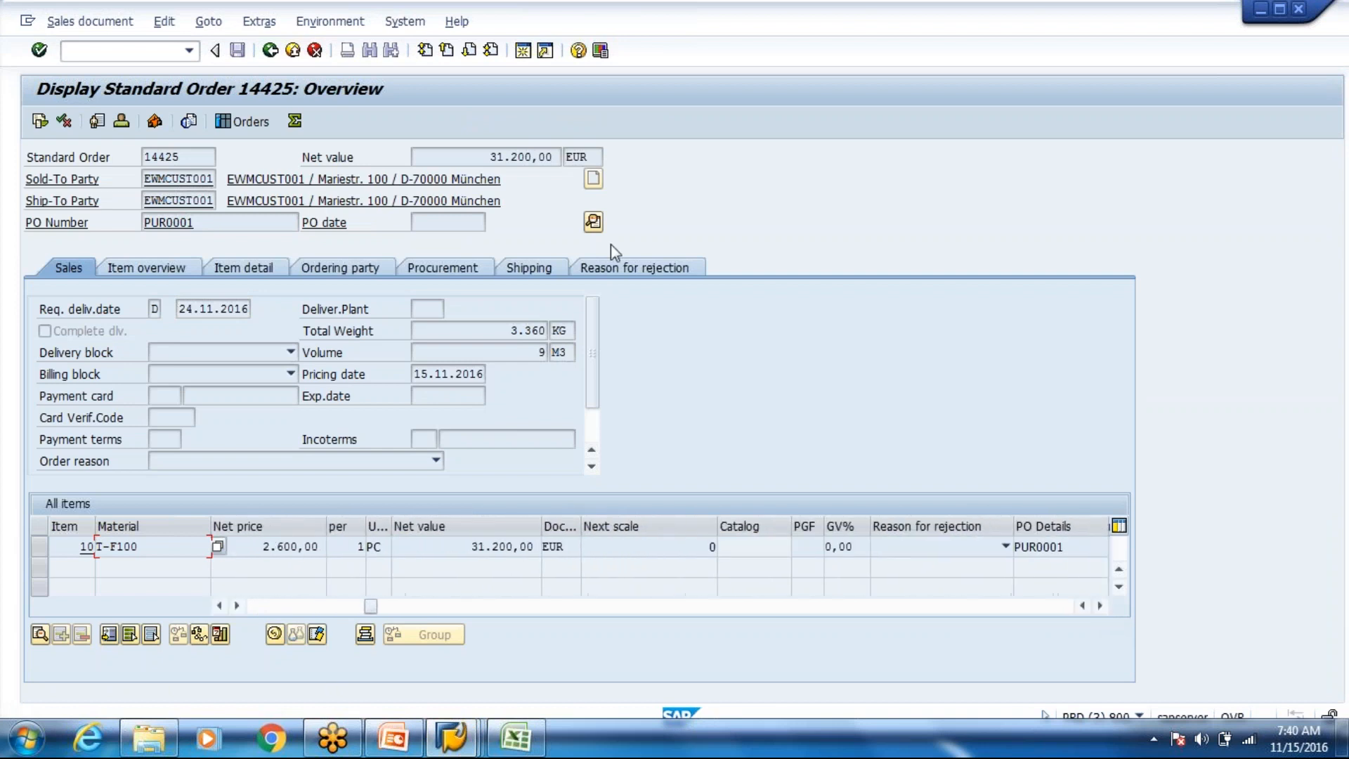
pyautogui.click(292, 52)
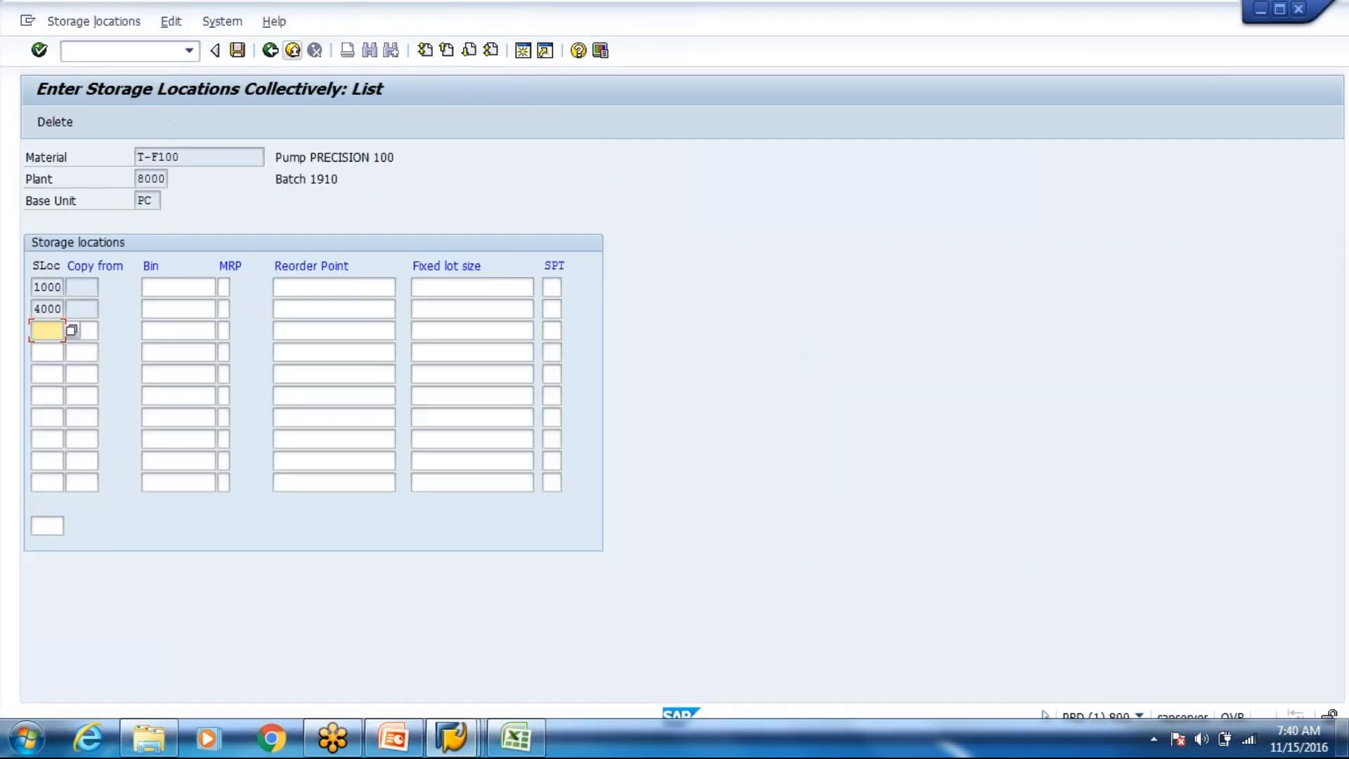
# - Try to add storage location 0002 for T-F100 in plant 8000, and clear the entry
pyautogui.write('0002')
pyautogui.press('Return')
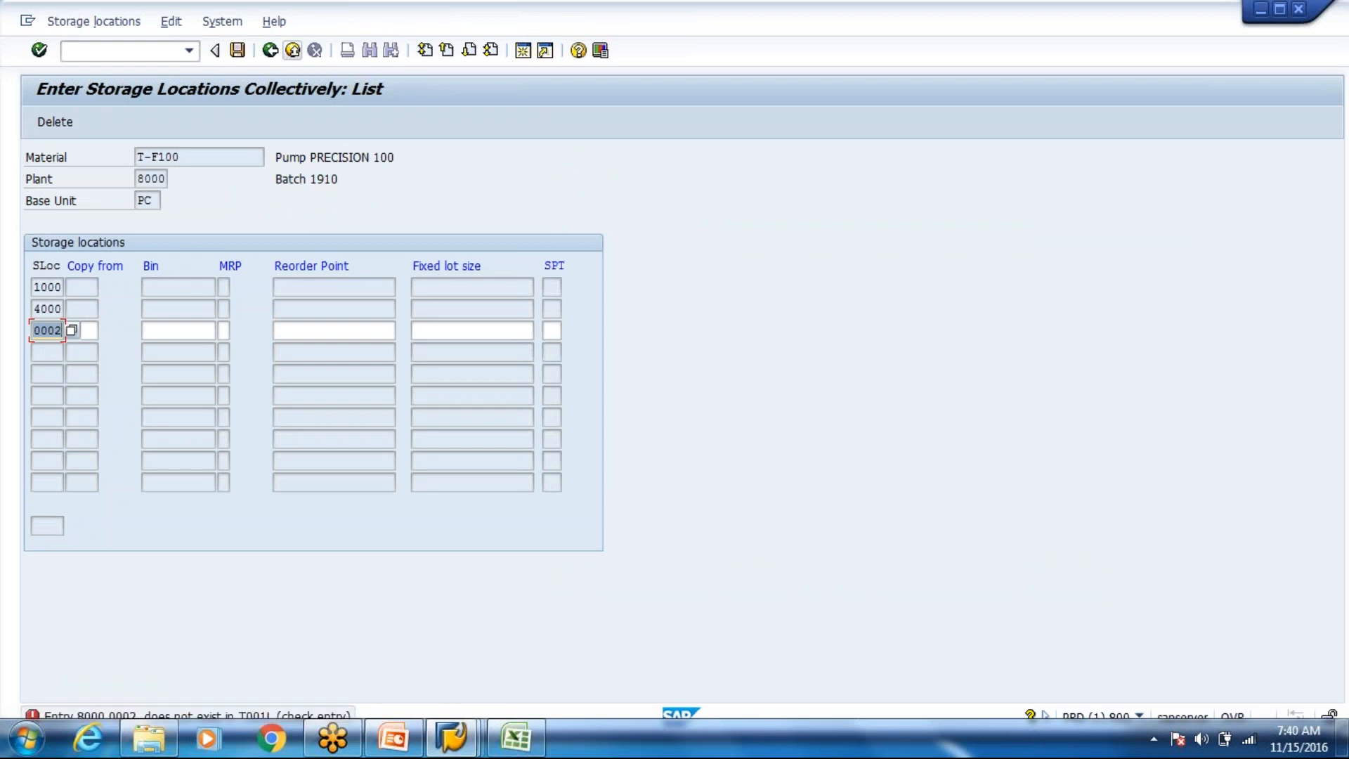
pyautogui.press('BackSpace')
# - Start Customizing with transaction SPRO and display the SAP Reference IMG
pyautogui.click(115, 52)
pyautogui.write('/nspro')
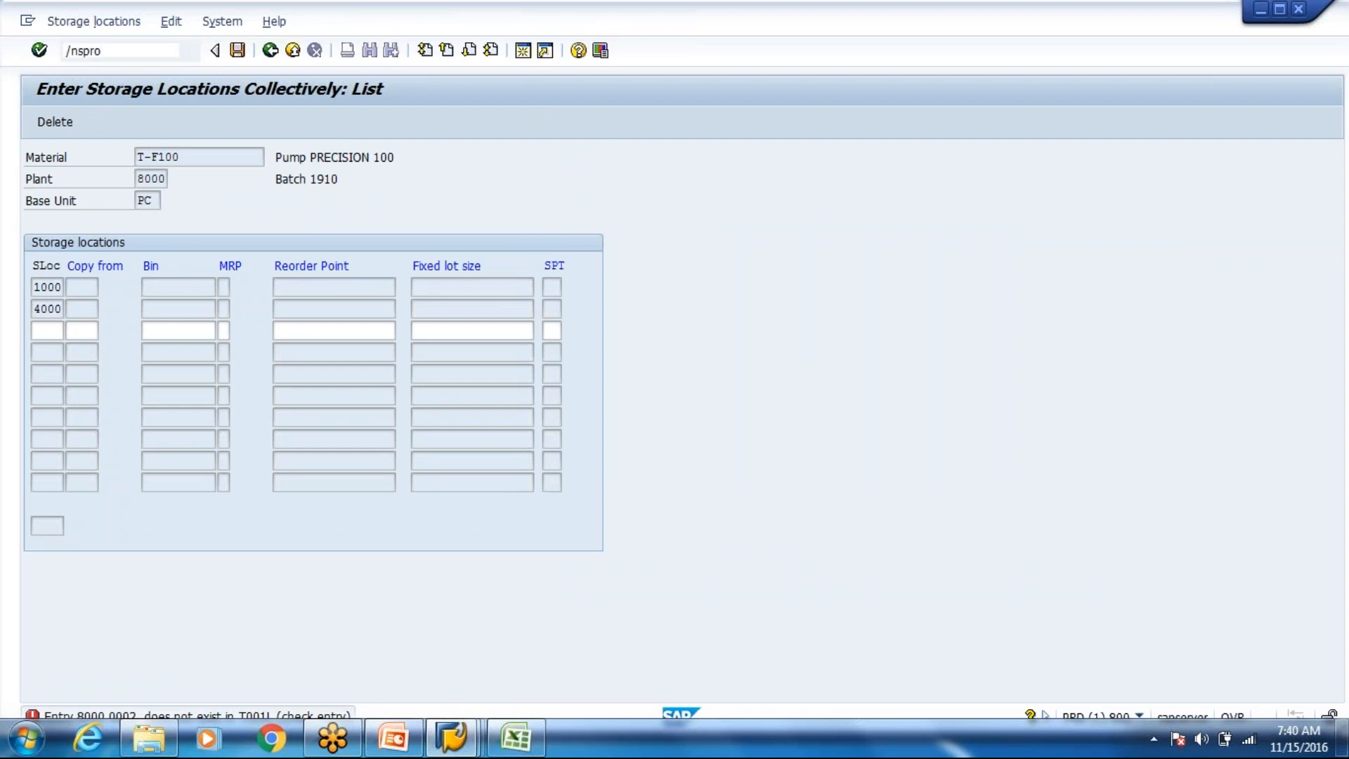
pyautogui.press('Return')
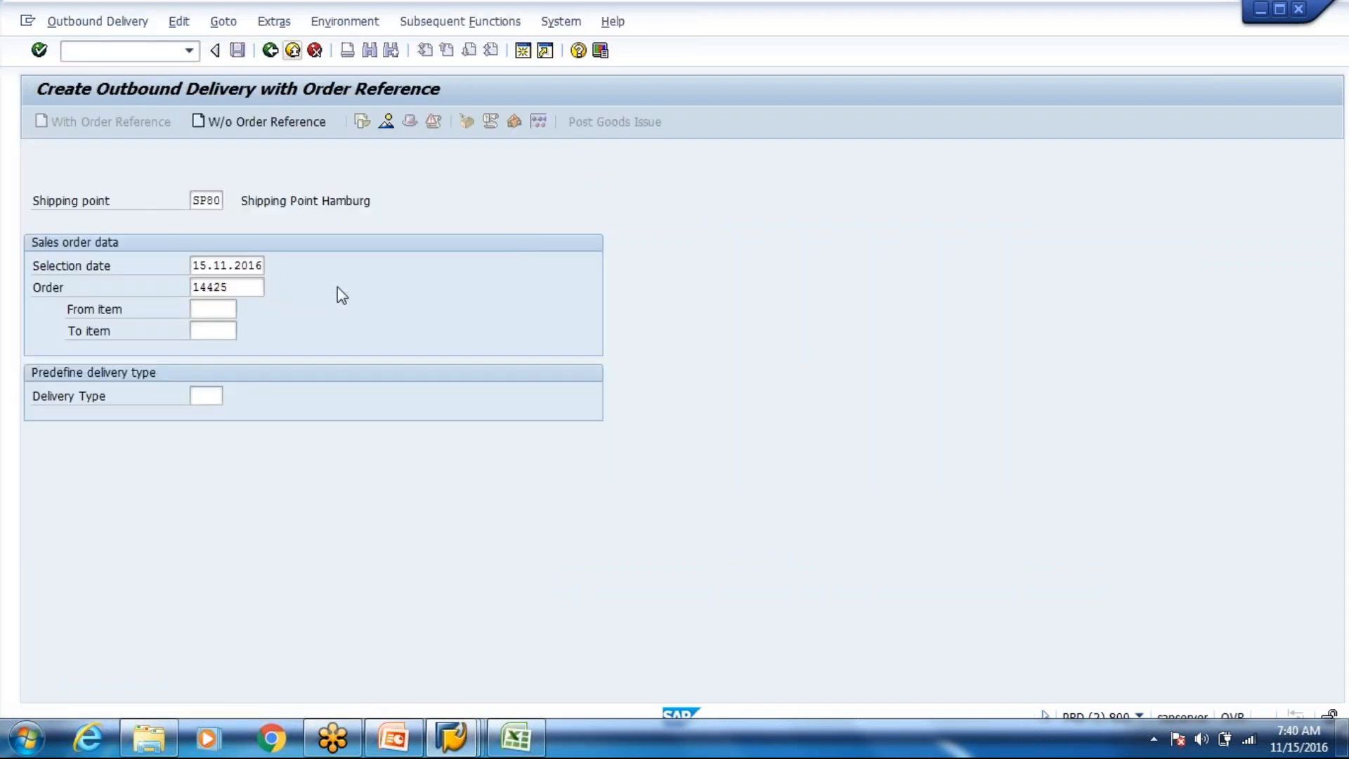
pyautogui.press('Return')
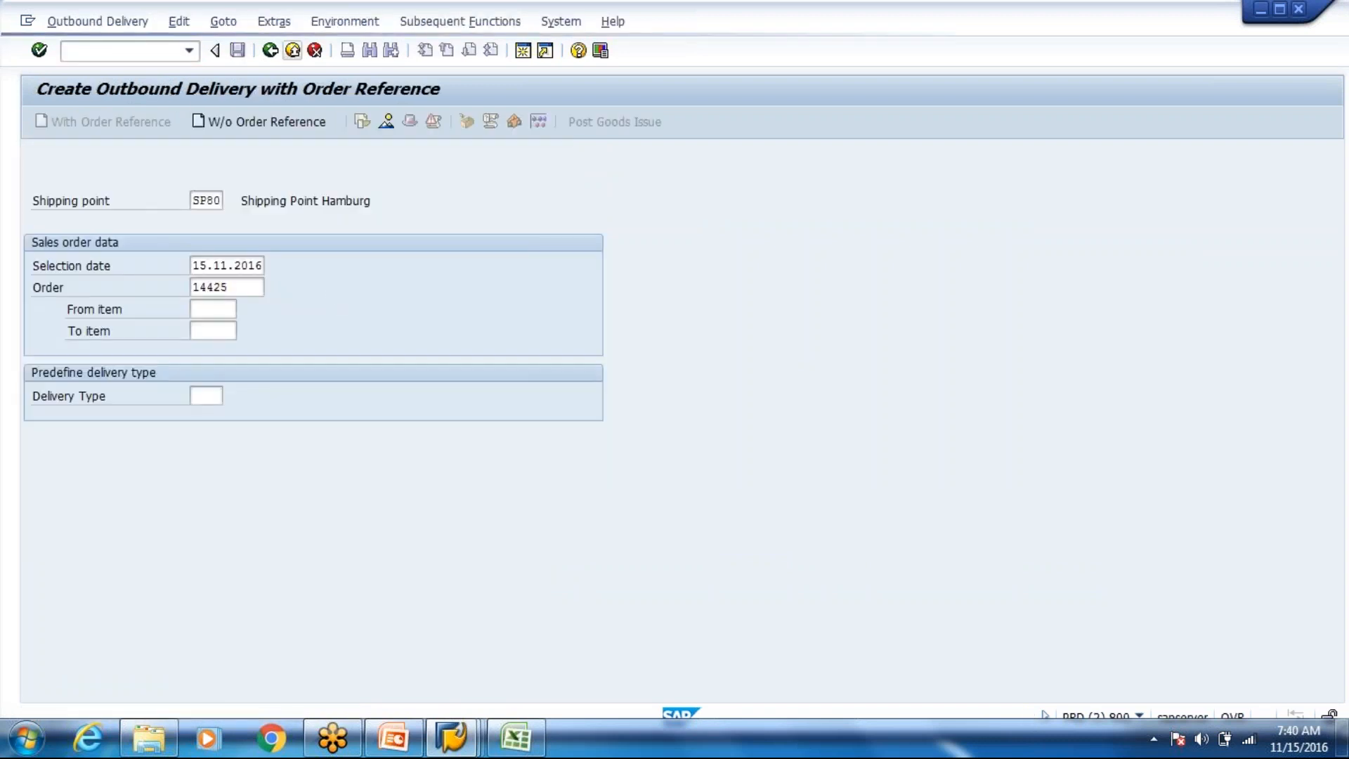
pyautogui.click(284, 221)
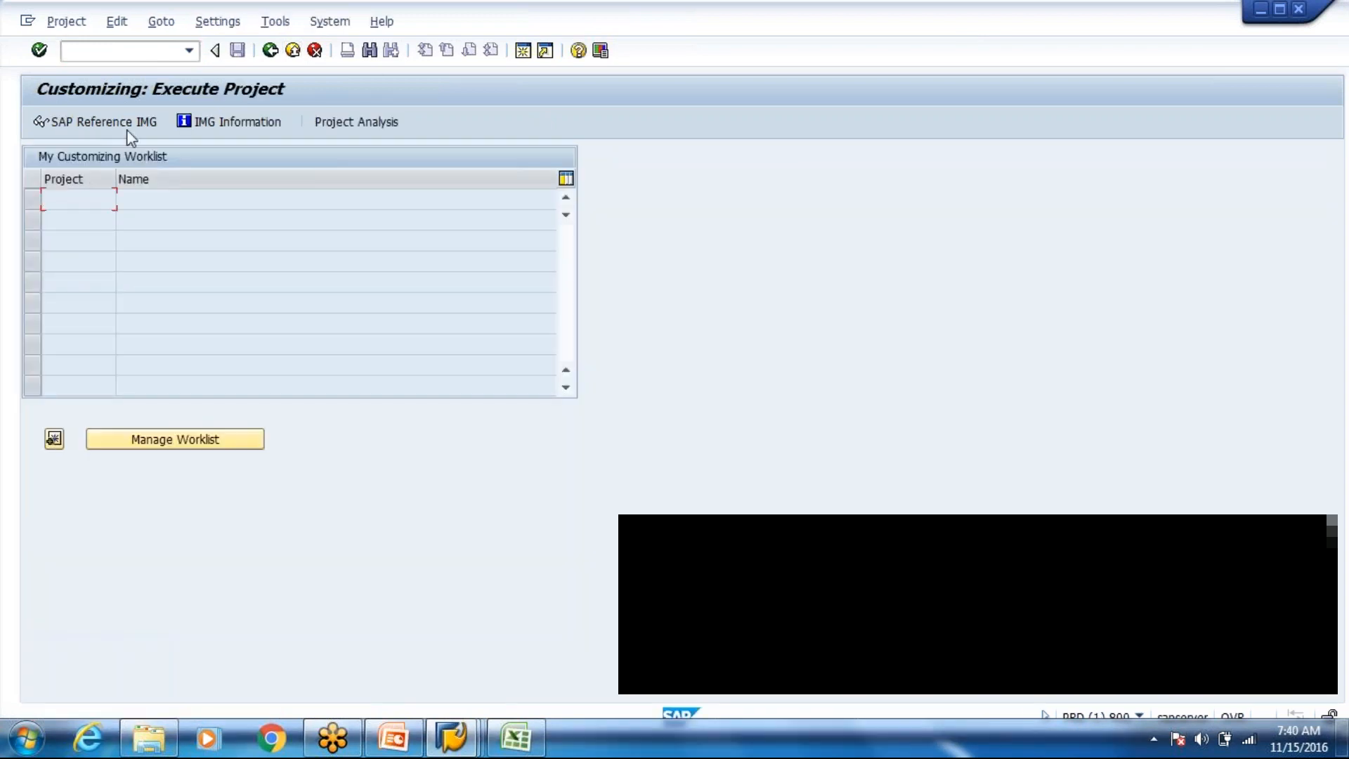
pyautogui.click(130, 137)
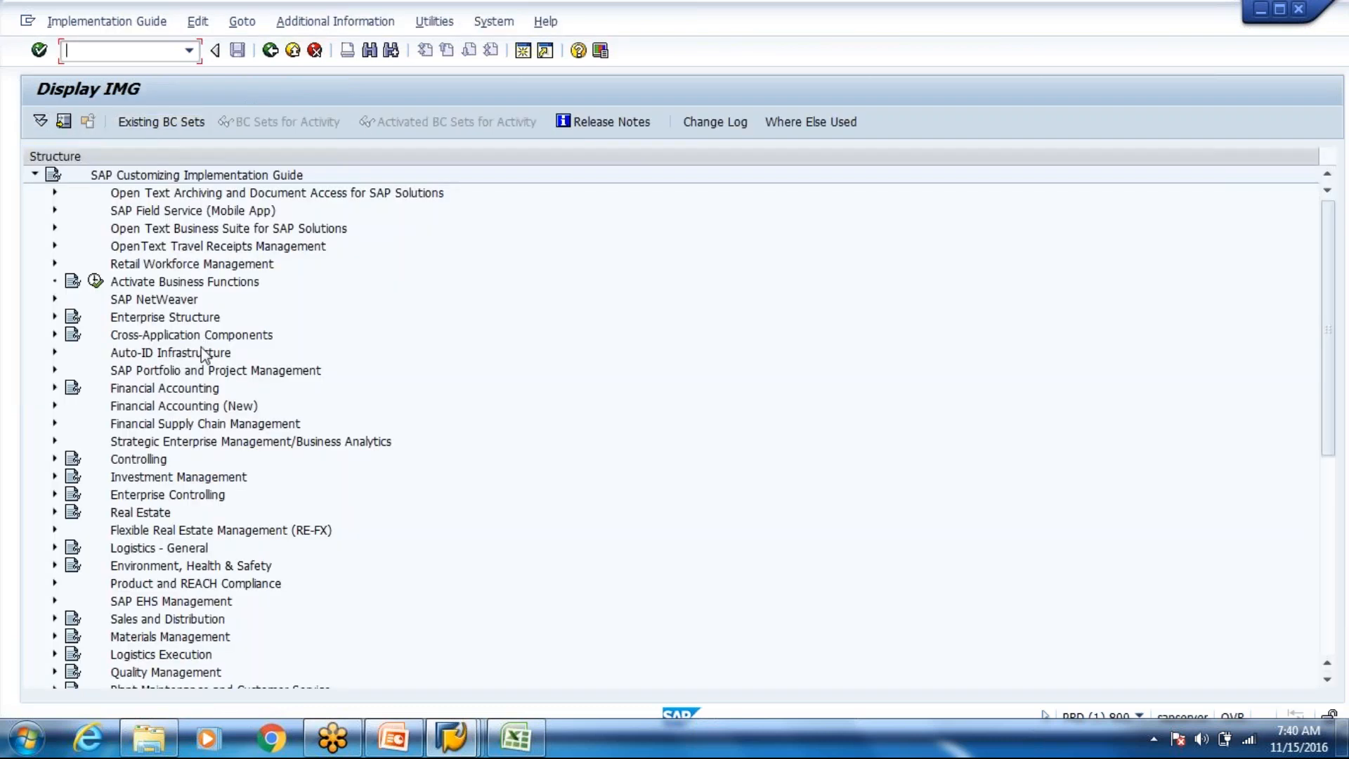
# - Search the implementation guide structure for "Storage location determination"
pyautogui.hotkey('ctrl', 'f')
pyautogui.write('Stora')
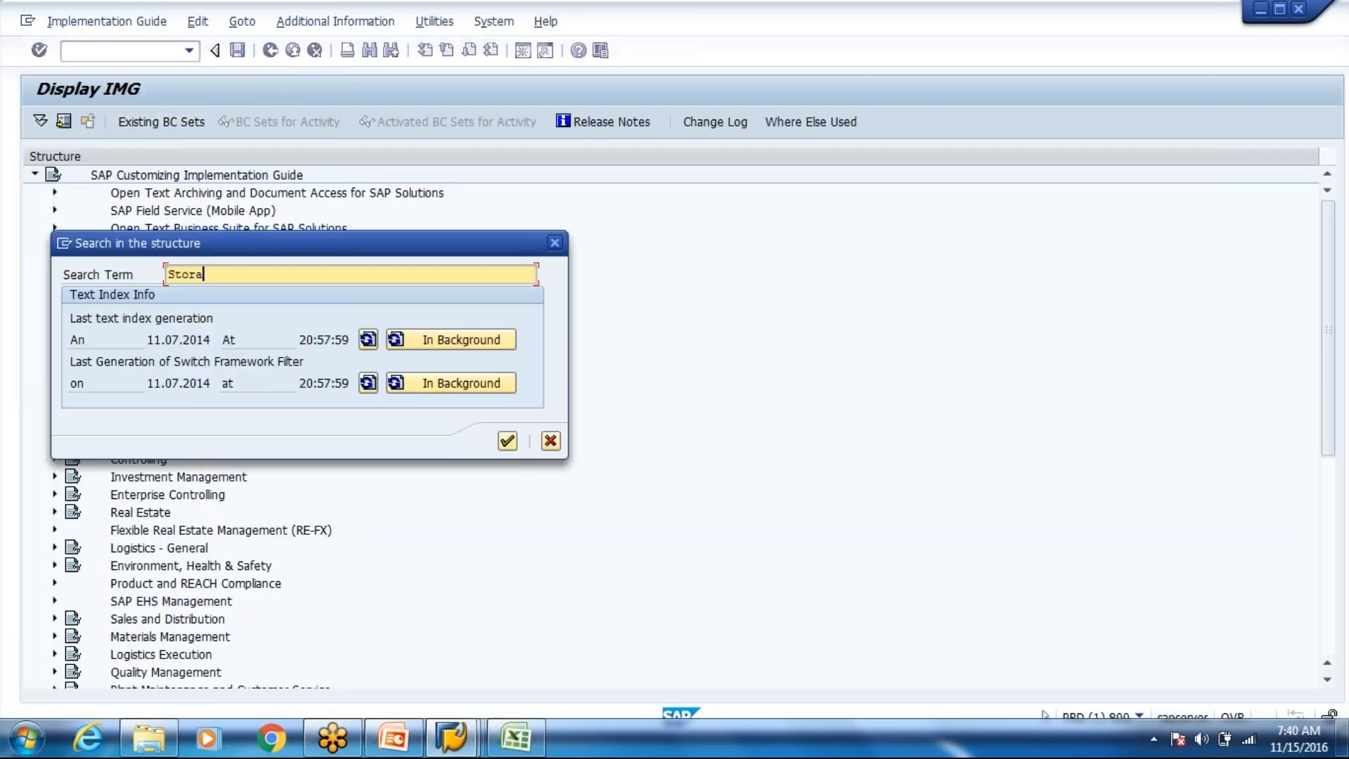
pyautogui.write('ge location determination')
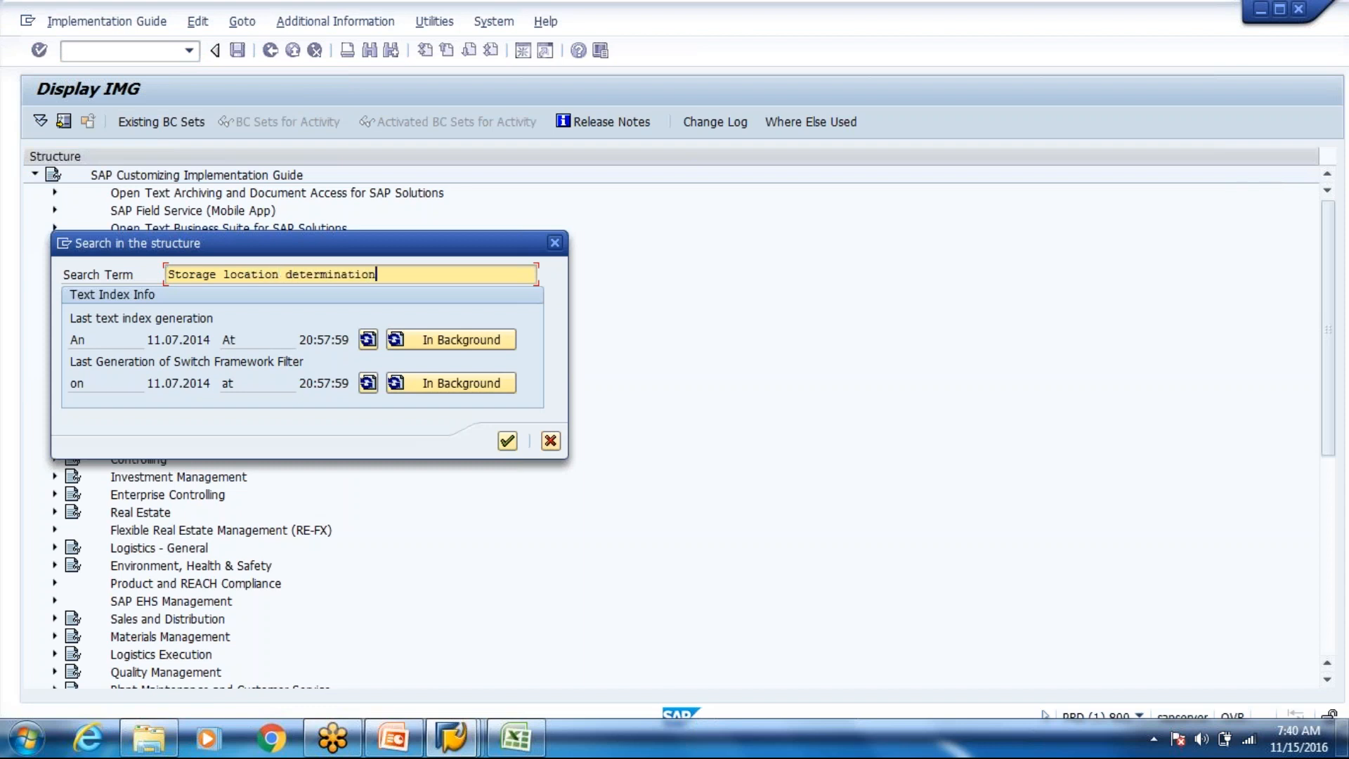
pyautogui.press('Return')
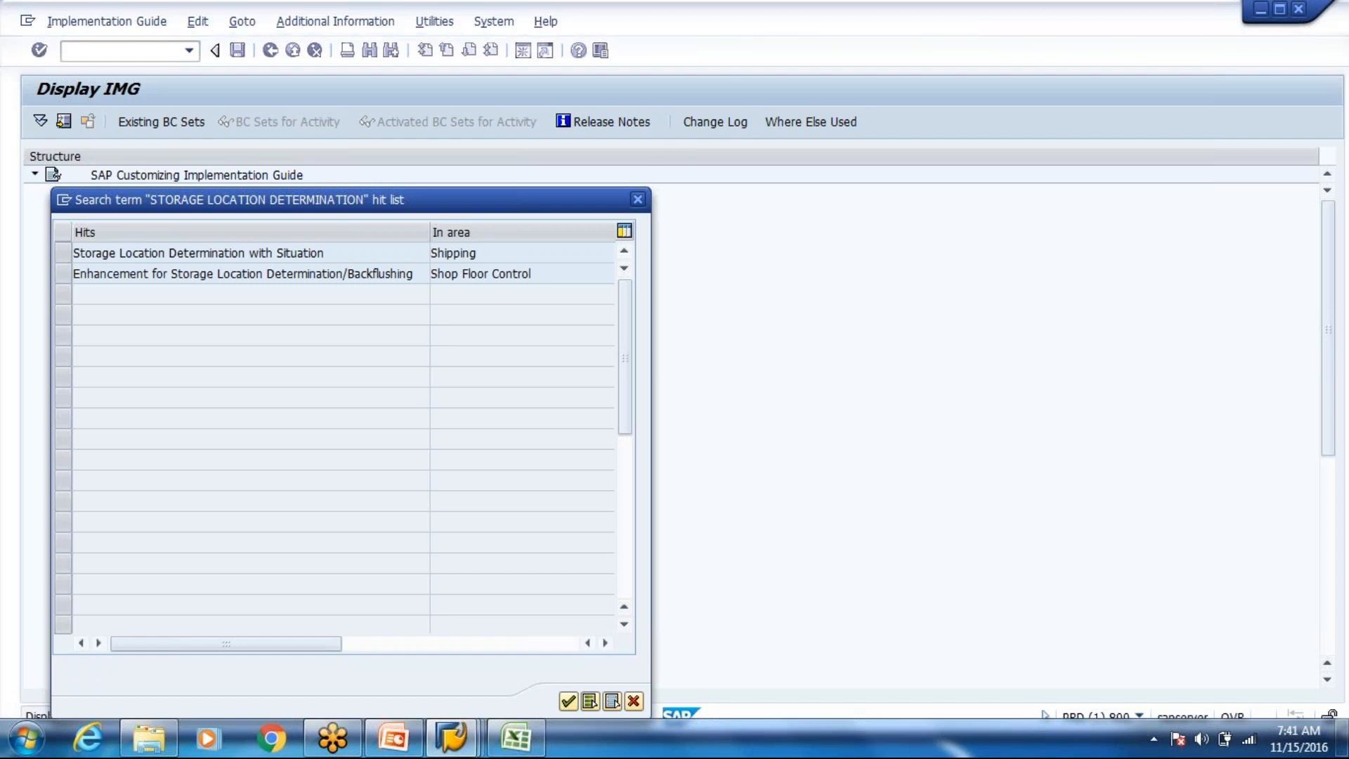
# - Switch to the Data For Demo workbook in Excel and check the storage location for finished products on the Org Structure sheet
pyautogui.click(528, 747)
pyautogui.click(631, 452)
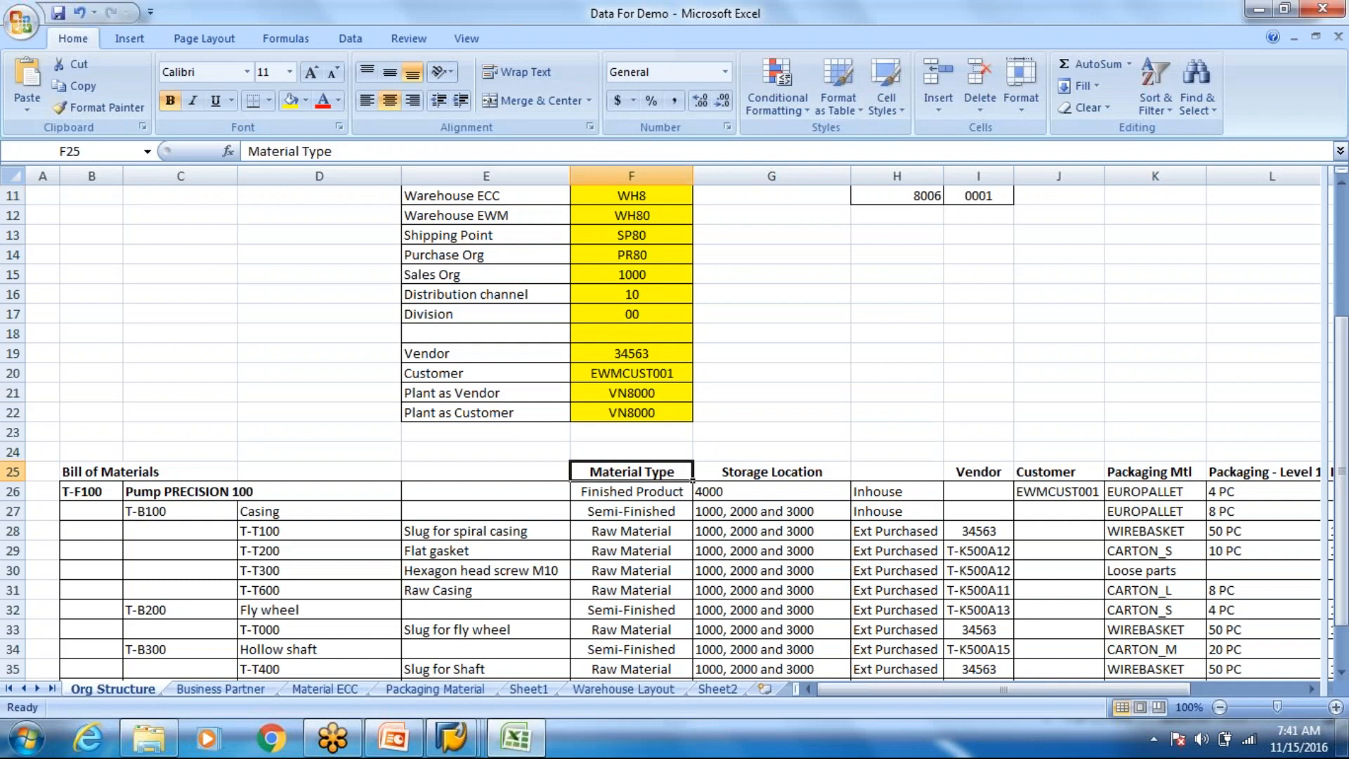
pyautogui.click(631, 374)
pyautogui.click(632, 255)
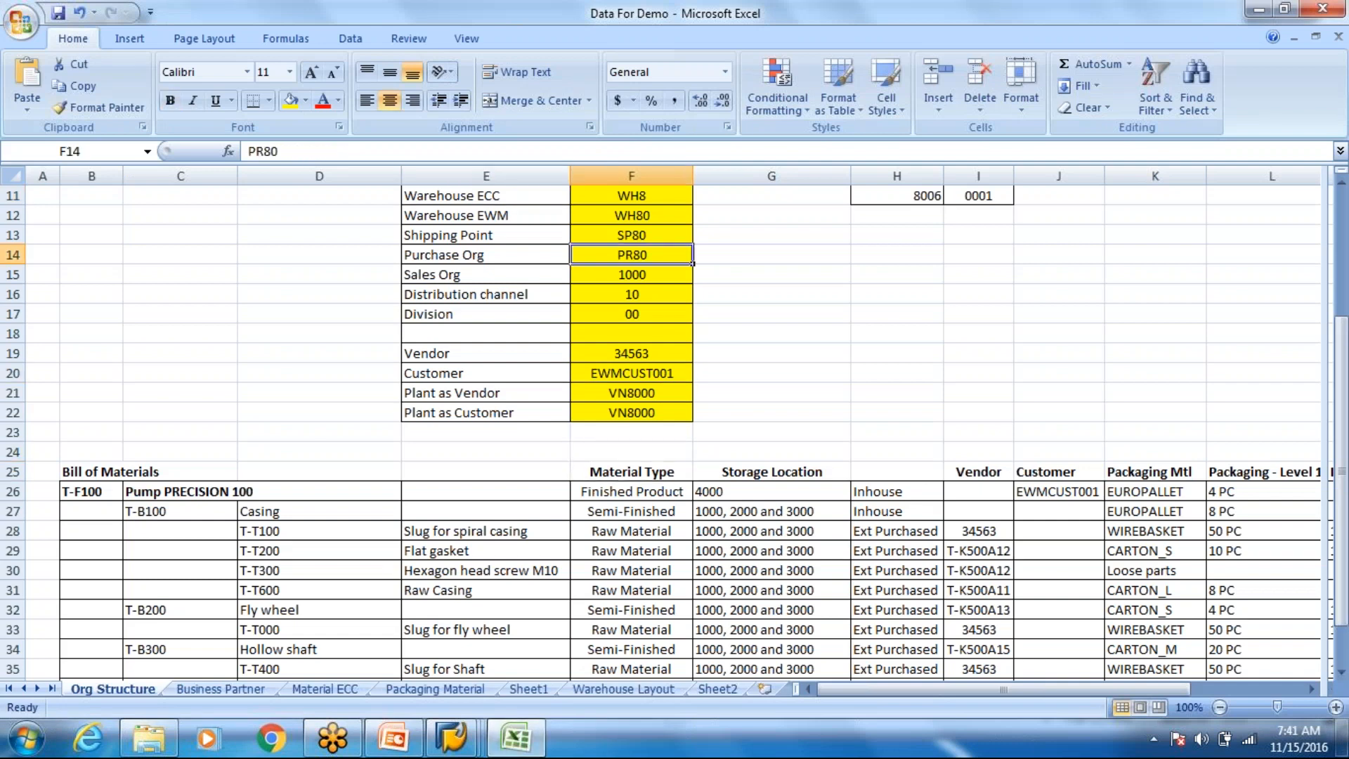
pyautogui.scroll(4, 662, 365)
pyautogui.click(662, 365)
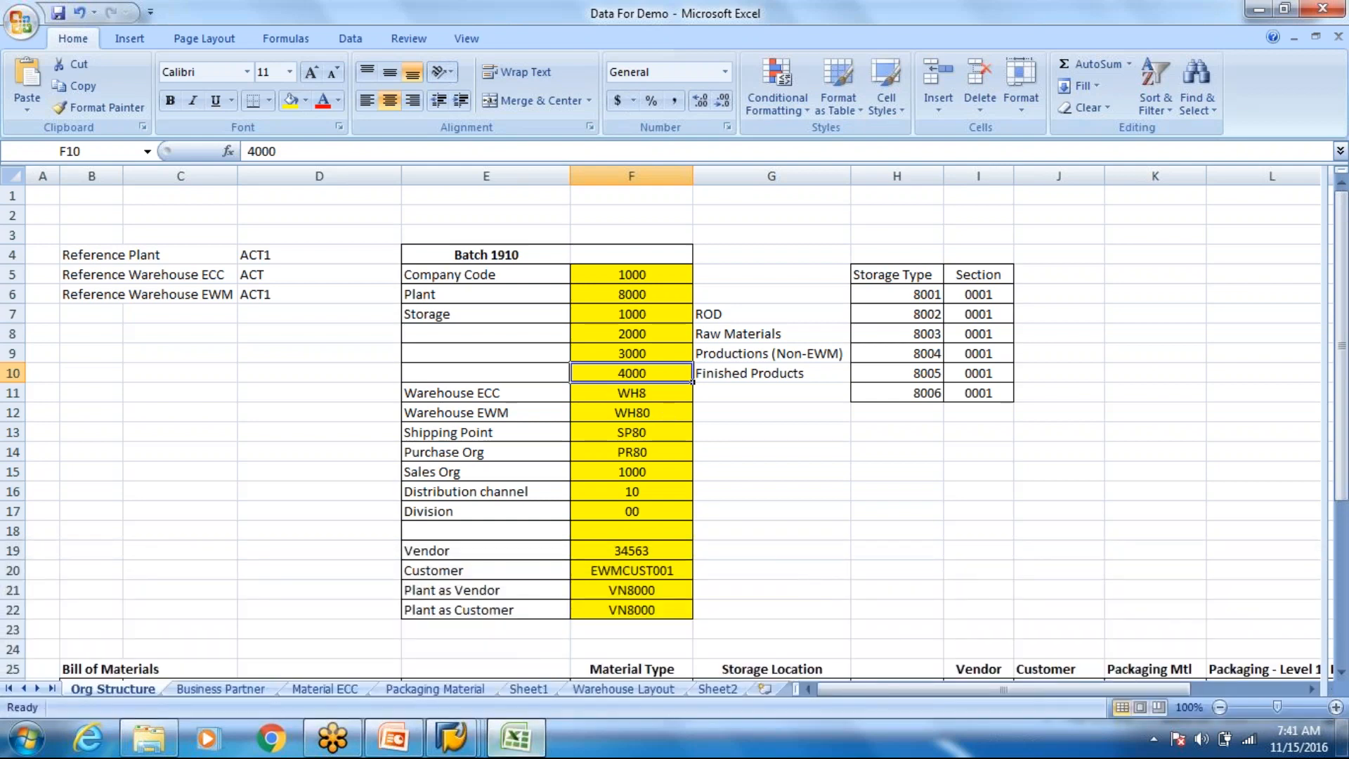
# - Return to the SAP Customizing session and start Storage Location Determination with Situation for plant 8000
pyautogui.click(398, 742)
pyautogui.moveTo(473, 745)
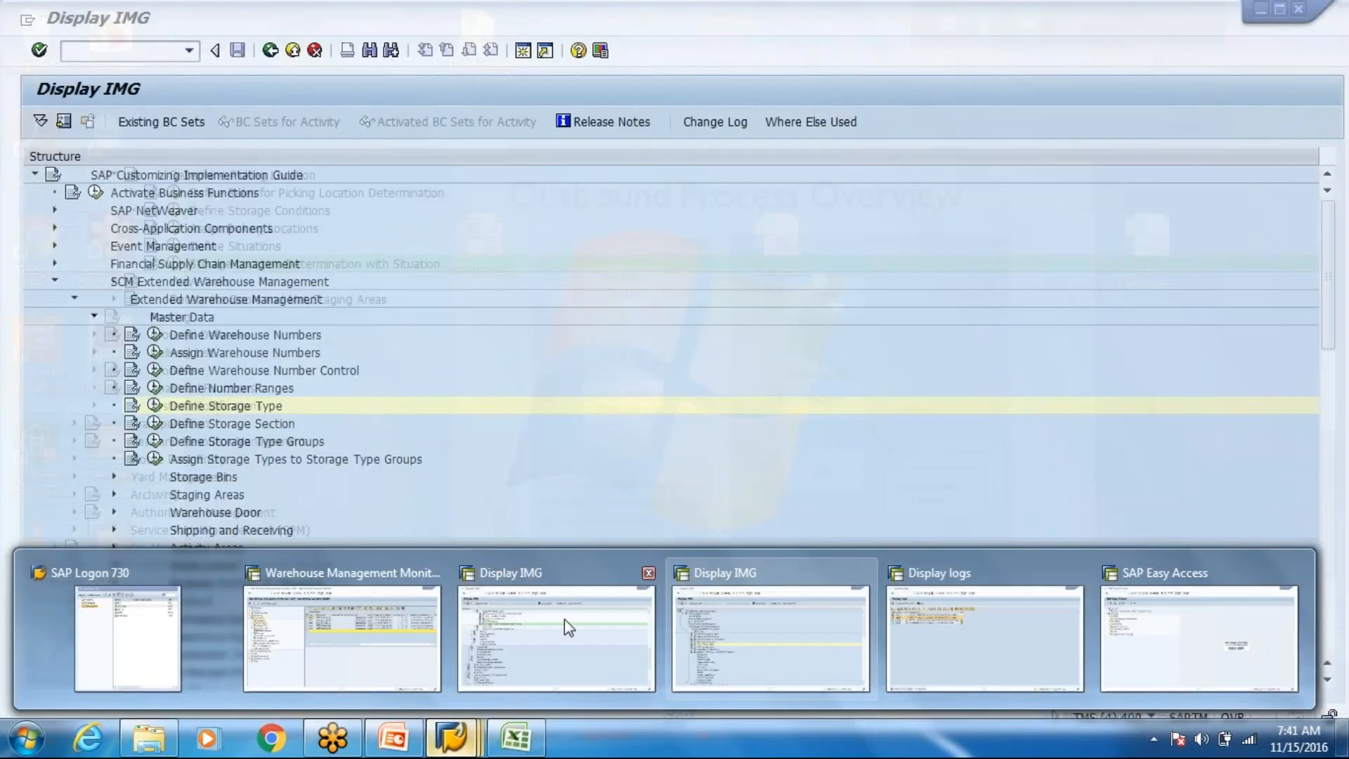
pyautogui.click(564, 619)
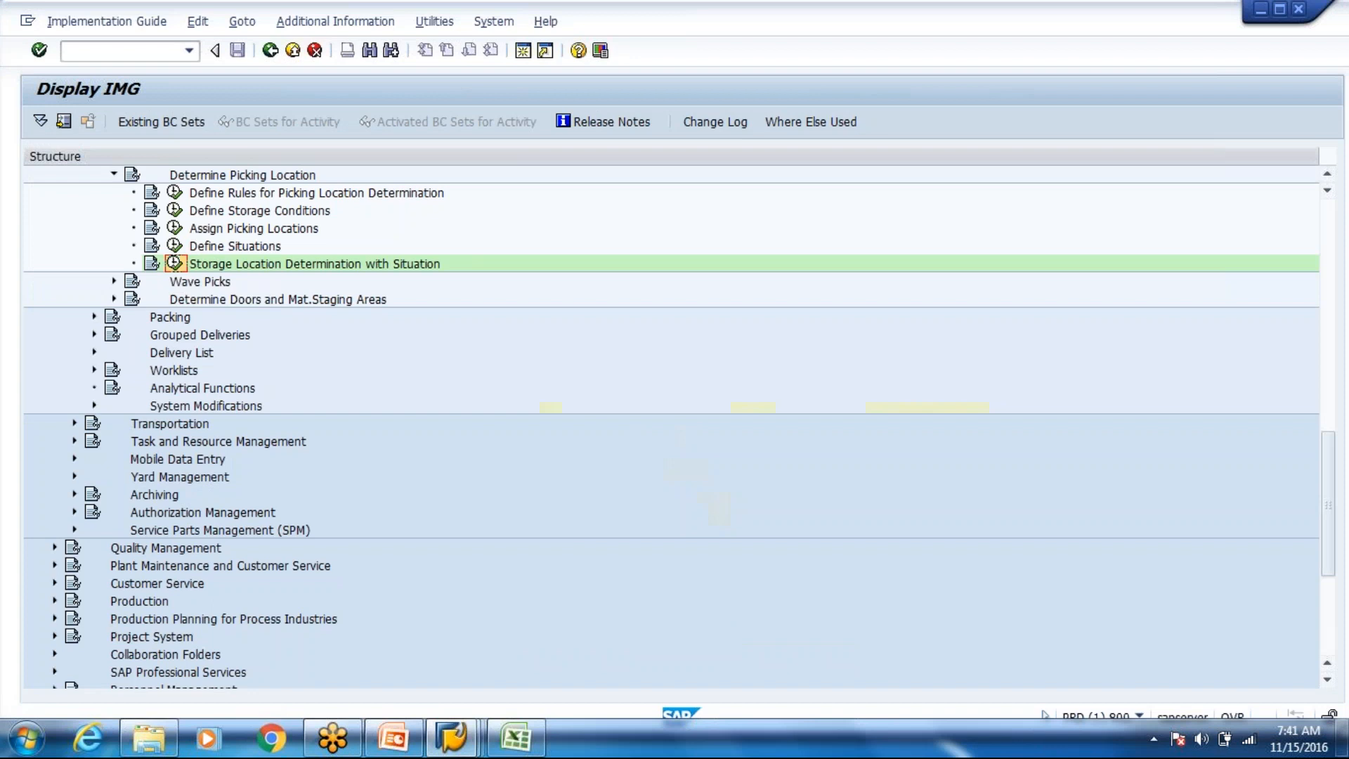
pyautogui.click(174, 264)
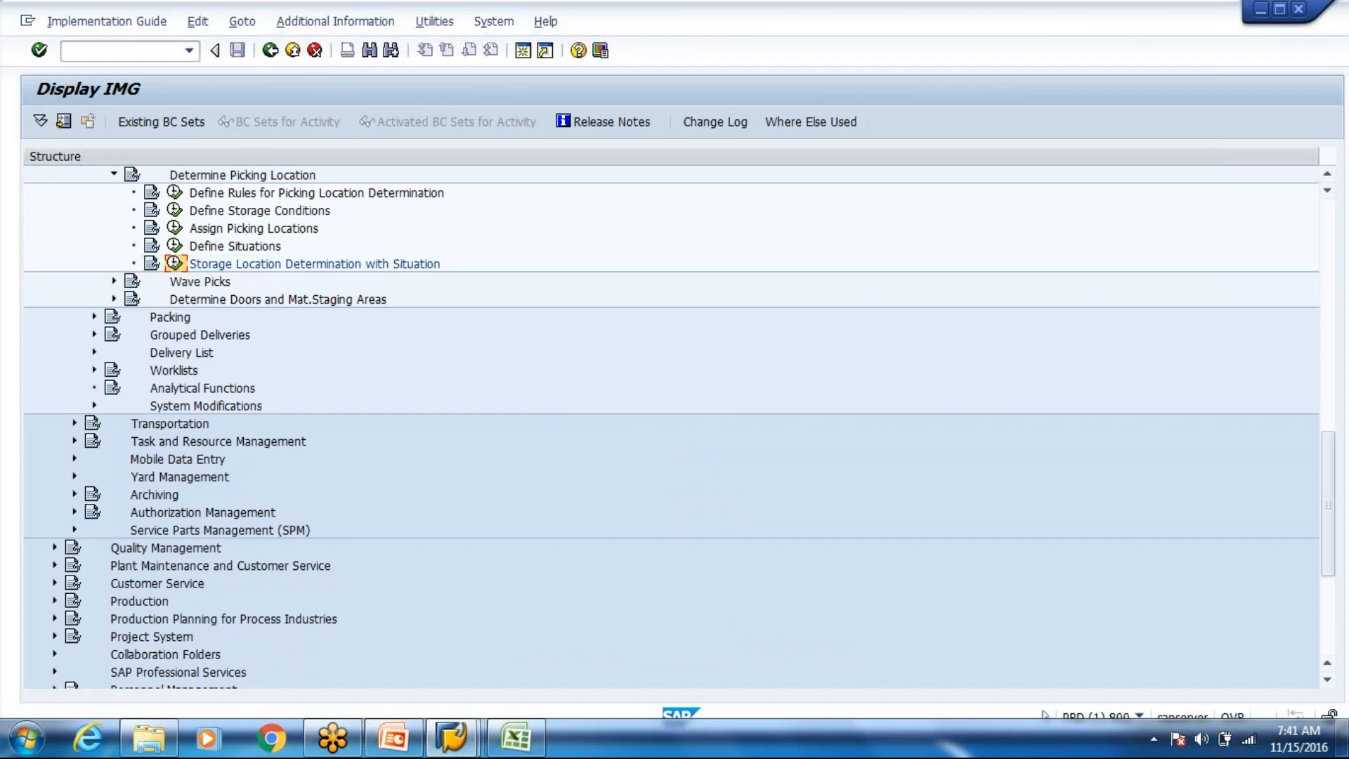
pyautogui.press('Return')
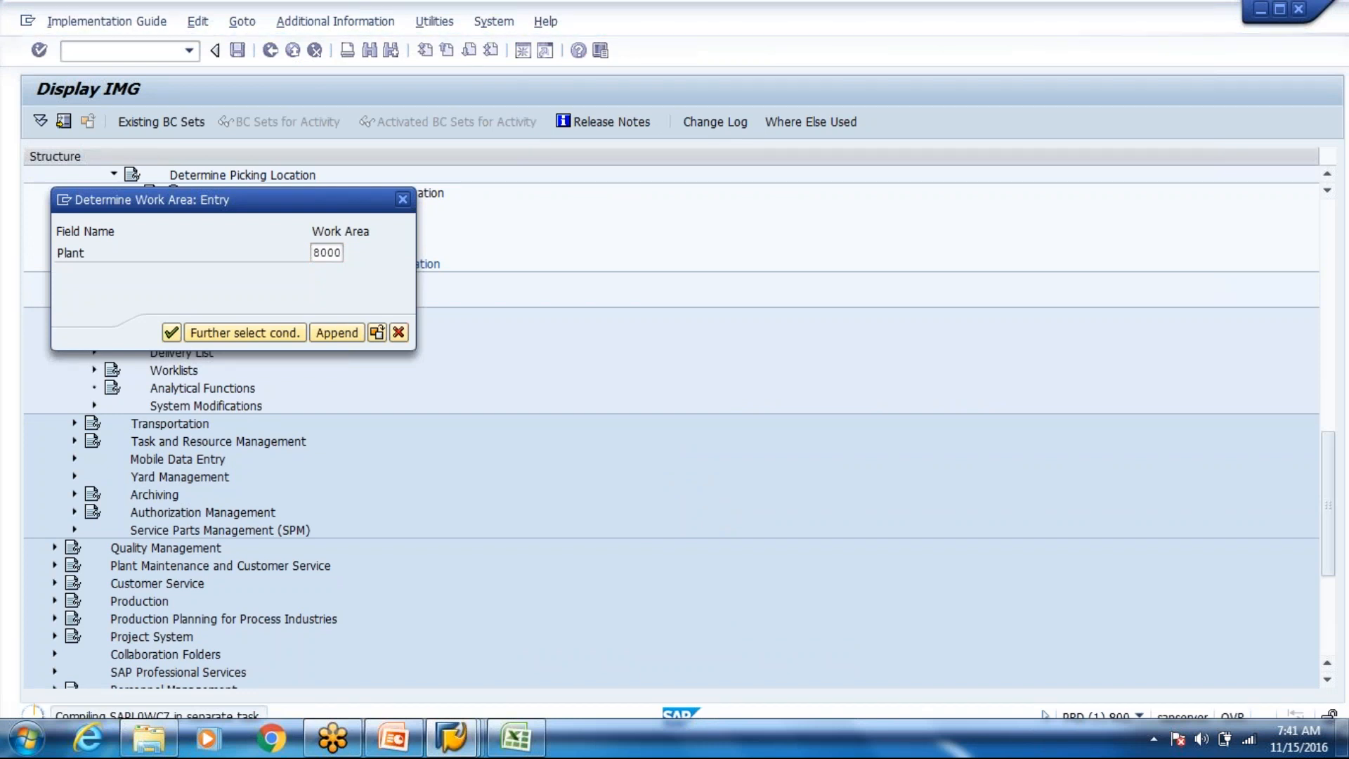
# - Switch to the Excel workbook and examine the pump storage area on the Warehouse Layout sheet
pyautogui.click(470, 742)
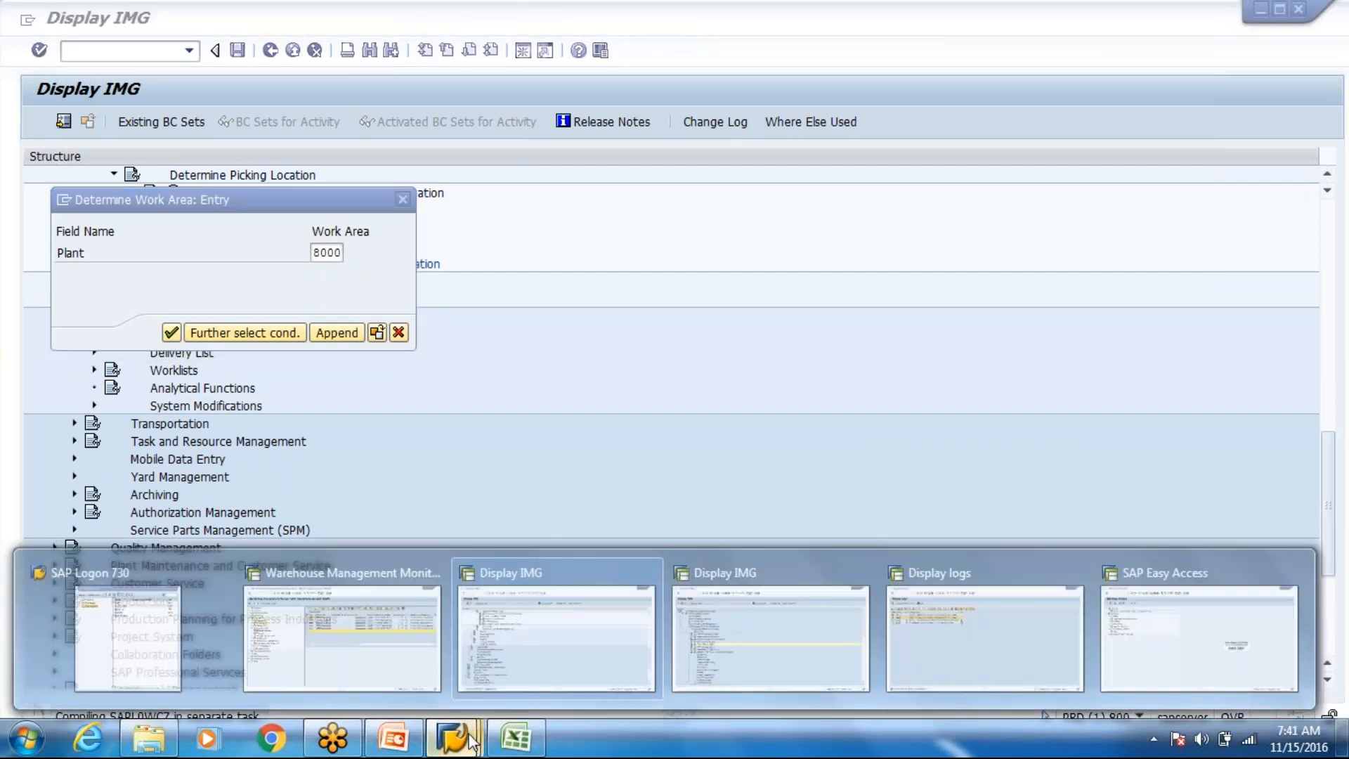
pyautogui.click(516, 738)
pyautogui.press('Up')
pyautogui.press('Up')
pyautogui.press('Up')
pyautogui.press('Up')
pyautogui.press('Up')
pyautogui.press('Up')
pyautogui.press('Up')
pyautogui.press('Up')
pyautogui.press('Up')
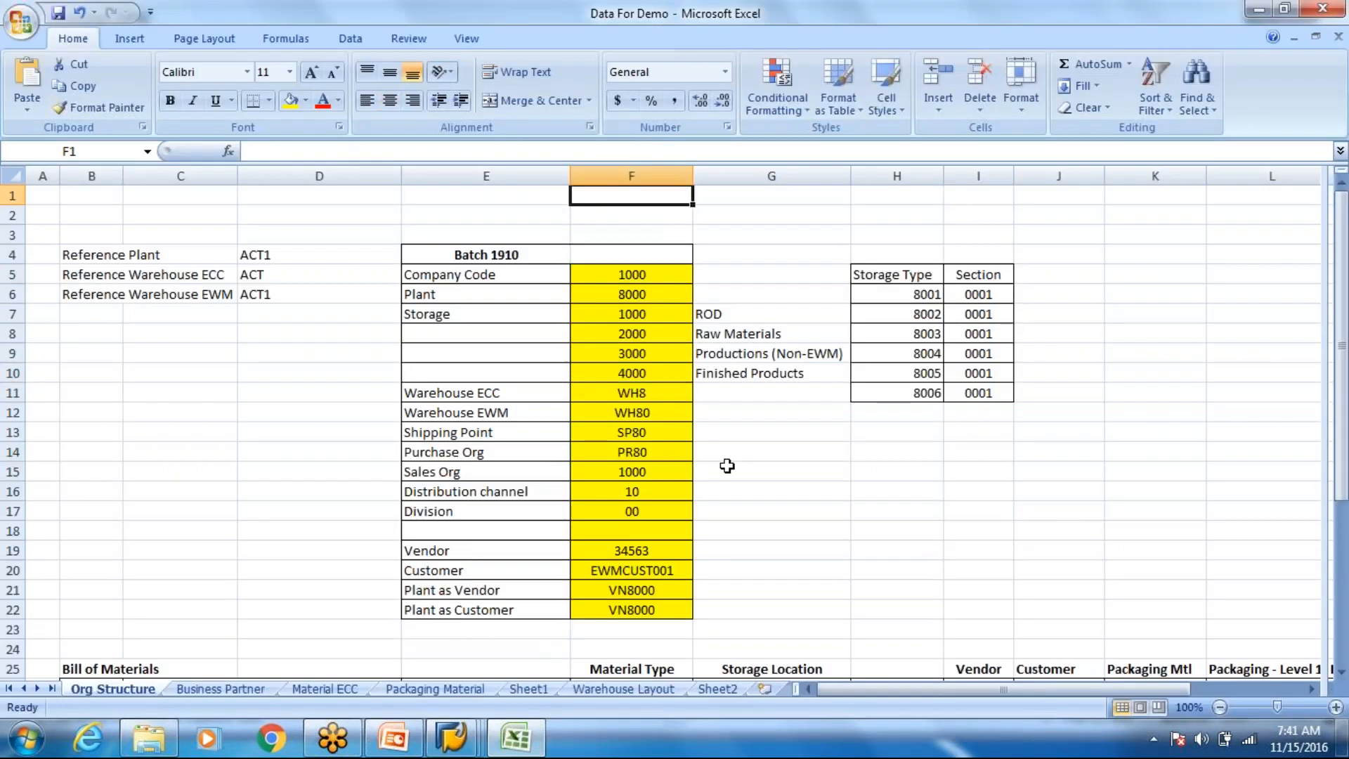
pyautogui.click(650, 689)
pyautogui.press('Up')
pyautogui.press('Up')
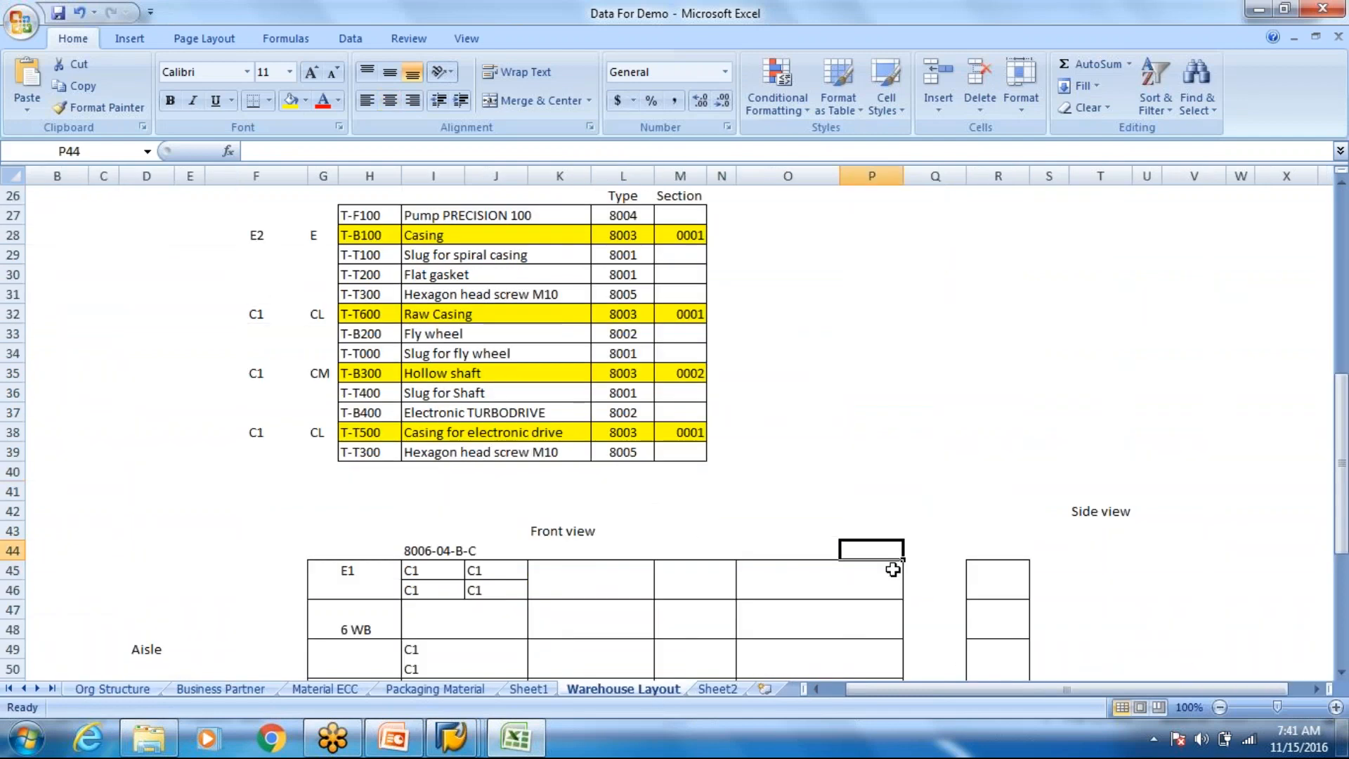
pyautogui.press('Up')
pyautogui.press('Up')
pyautogui.press('Up')
pyautogui.press('Up')
pyautogui.press('Up')
pyautogui.press('Up')
pyautogui.press('Up')
pyautogui.press('Up')
pyautogui.press('Up')
pyautogui.press('Up')
pyautogui.press('Up')
pyautogui.press('Up')
pyautogui.press('Up')
pyautogui.press('Up')
pyautogui.press('Up')
pyautogui.press('Up')
pyautogui.press('Up')
pyautogui.press('Up')
pyautogui.press('Up')
pyautogui.press('Up')
pyautogui.press('Up')
pyautogui.press('Up')
pyautogui.press('Up')
pyautogui.press('Up')
pyautogui.press('Up')
pyautogui.press('Up')
pyautogui.press('Up')
pyautogui.press('Up')
pyautogui.press('Up')
pyautogui.press('Up')
pyautogui.press('Up')
pyautogui.press('Up')
pyautogui.press('Up')
pyautogui.press('Up')
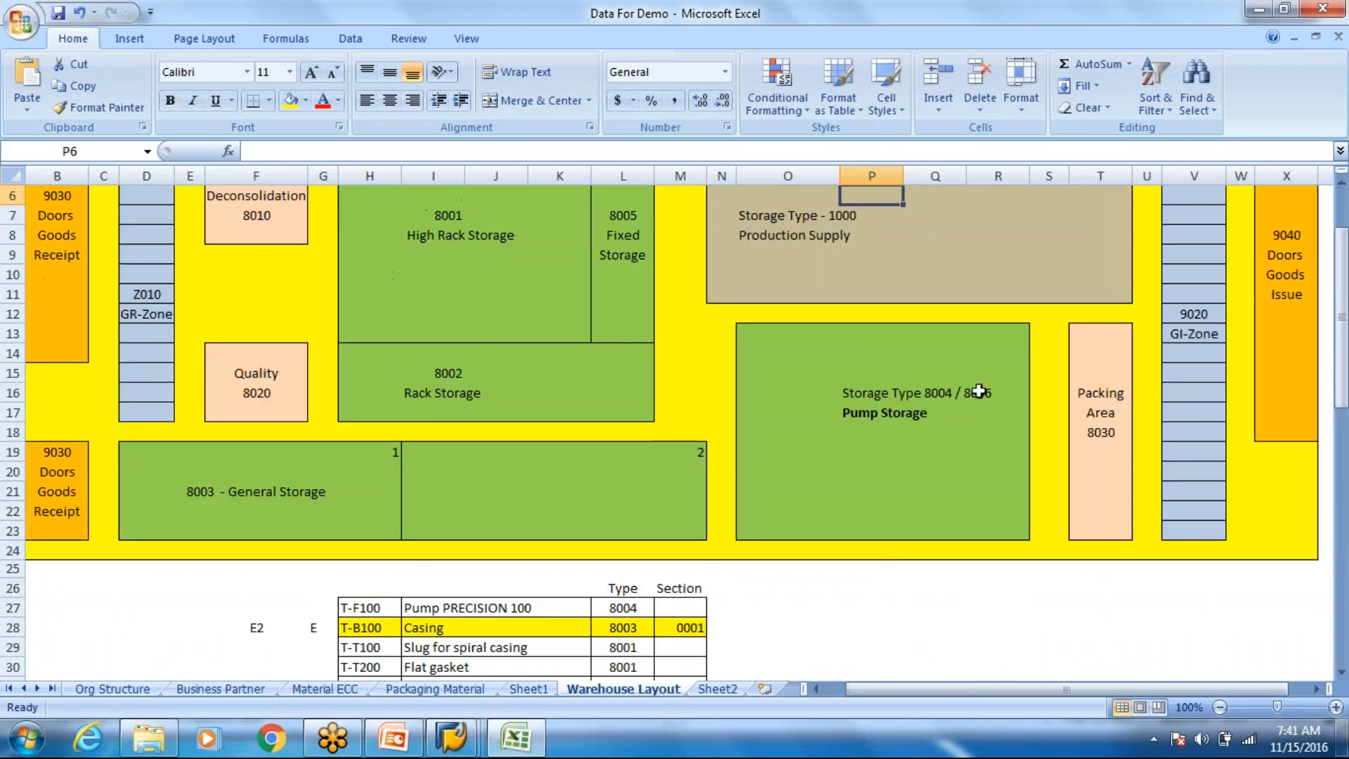
pyautogui.click(979, 392)
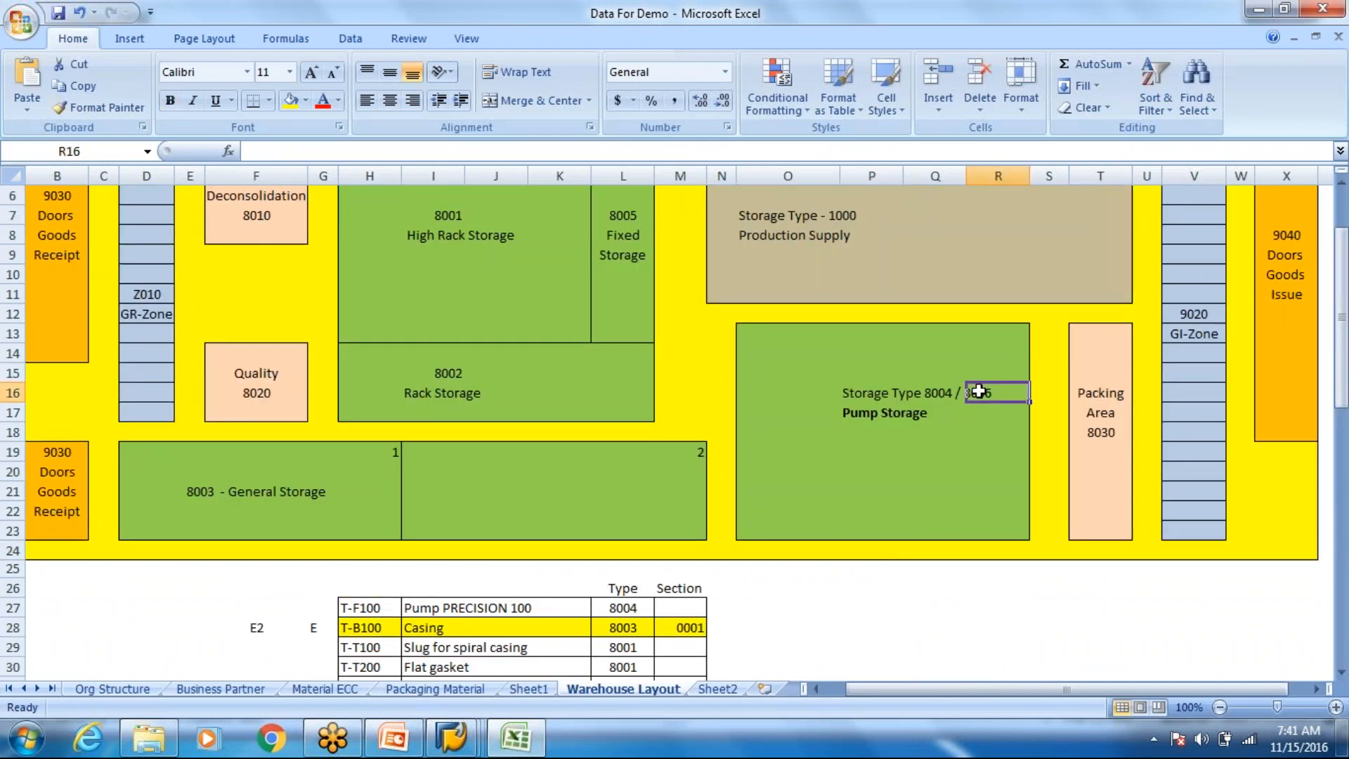
# - Return to the SAP Customizing session, display the storage location determination entries for plant 8000, and leave the view
pyautogui.click(451, 751)
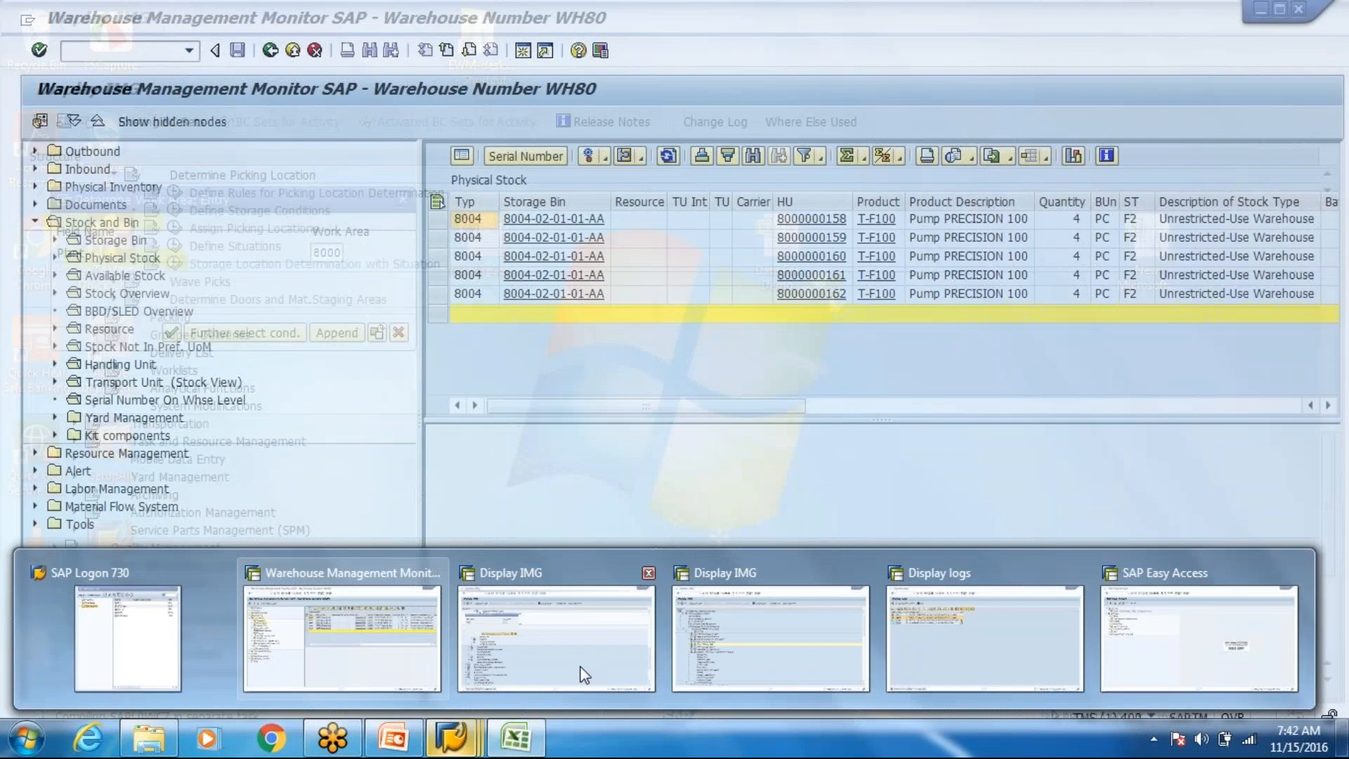
pyautogui.click(582, 668)
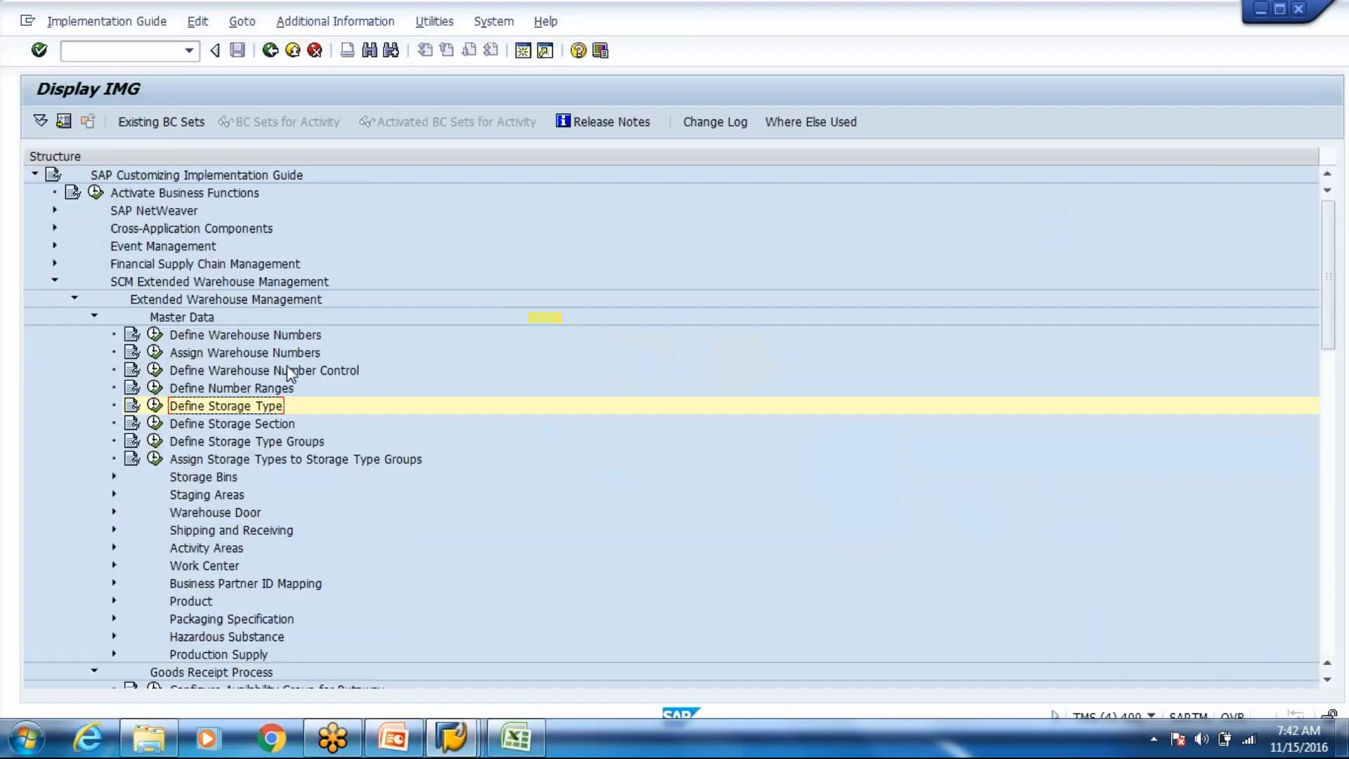
pyautogui.hotkey('alt', 'Tab')
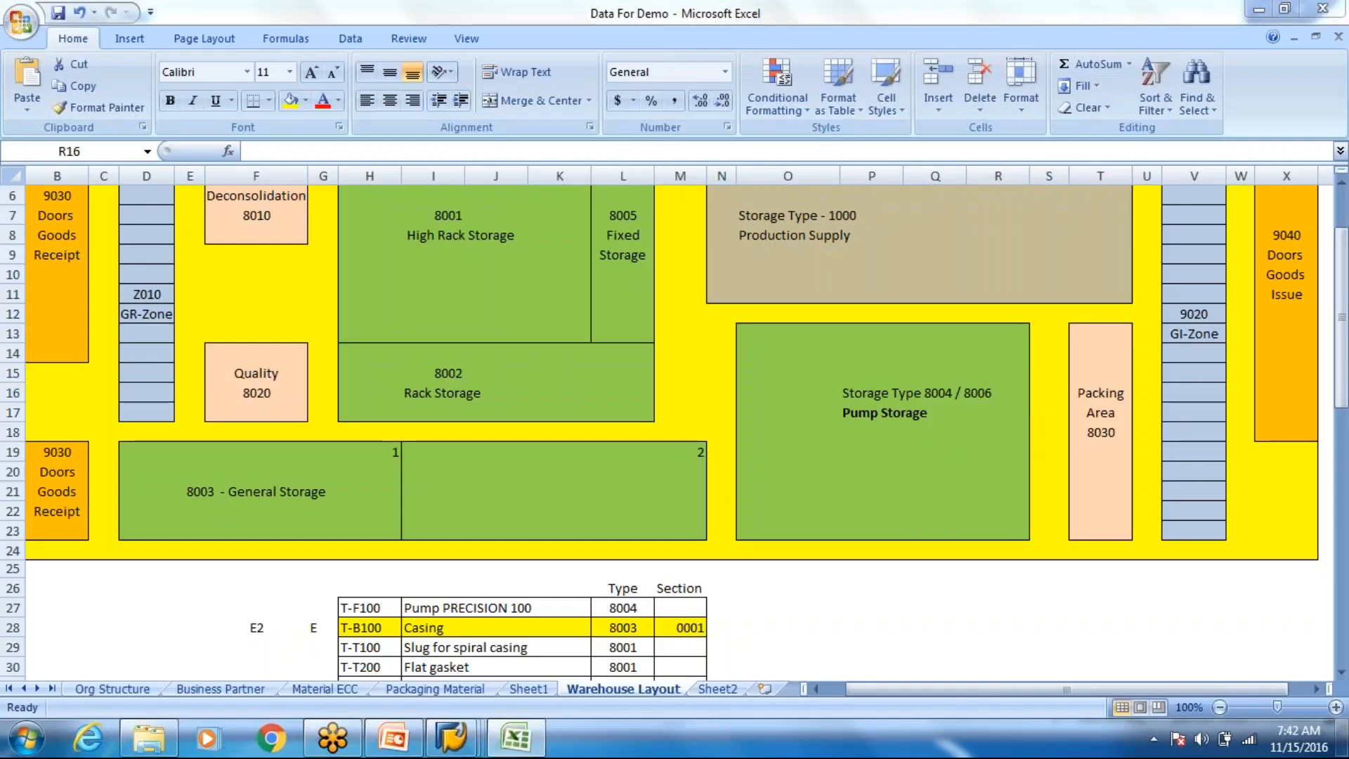
pyautogui.hotkey('alt', 'Tab')
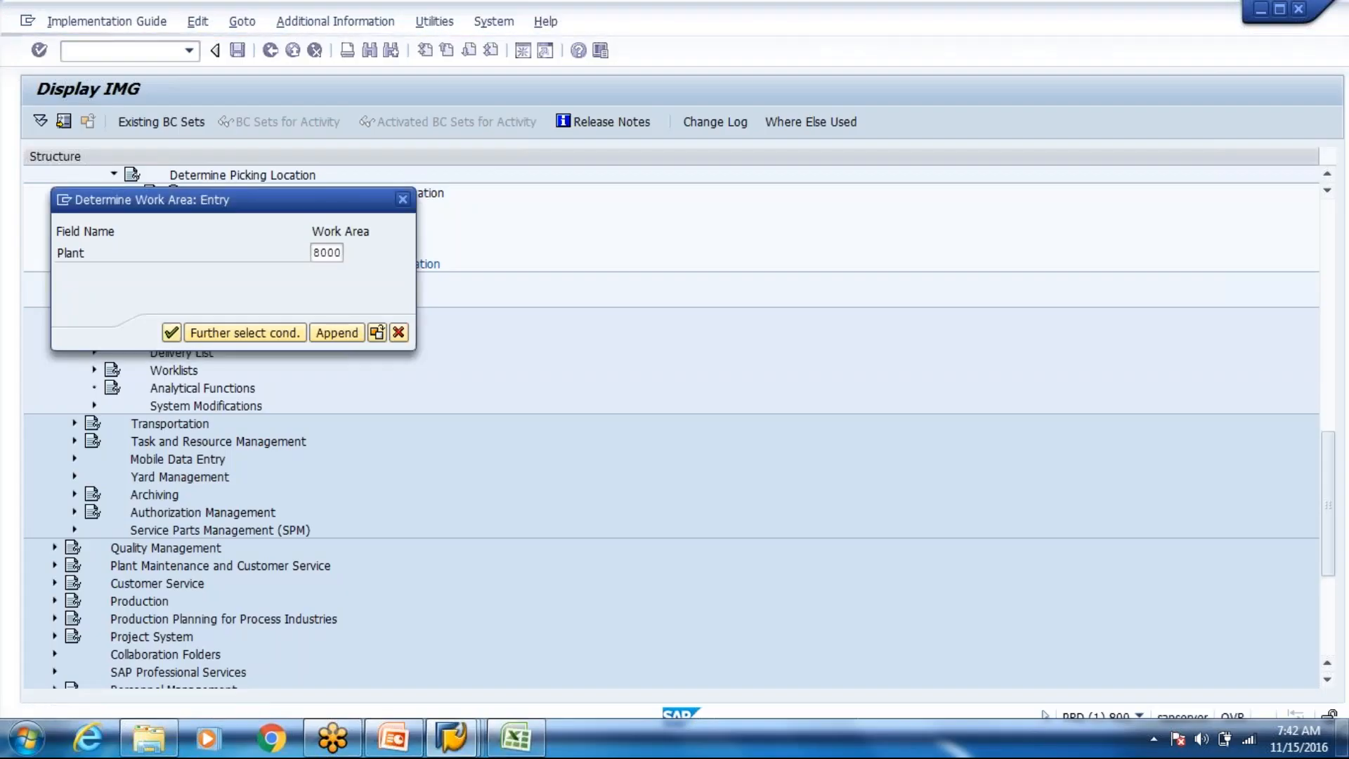
pyautogui.press('Return')
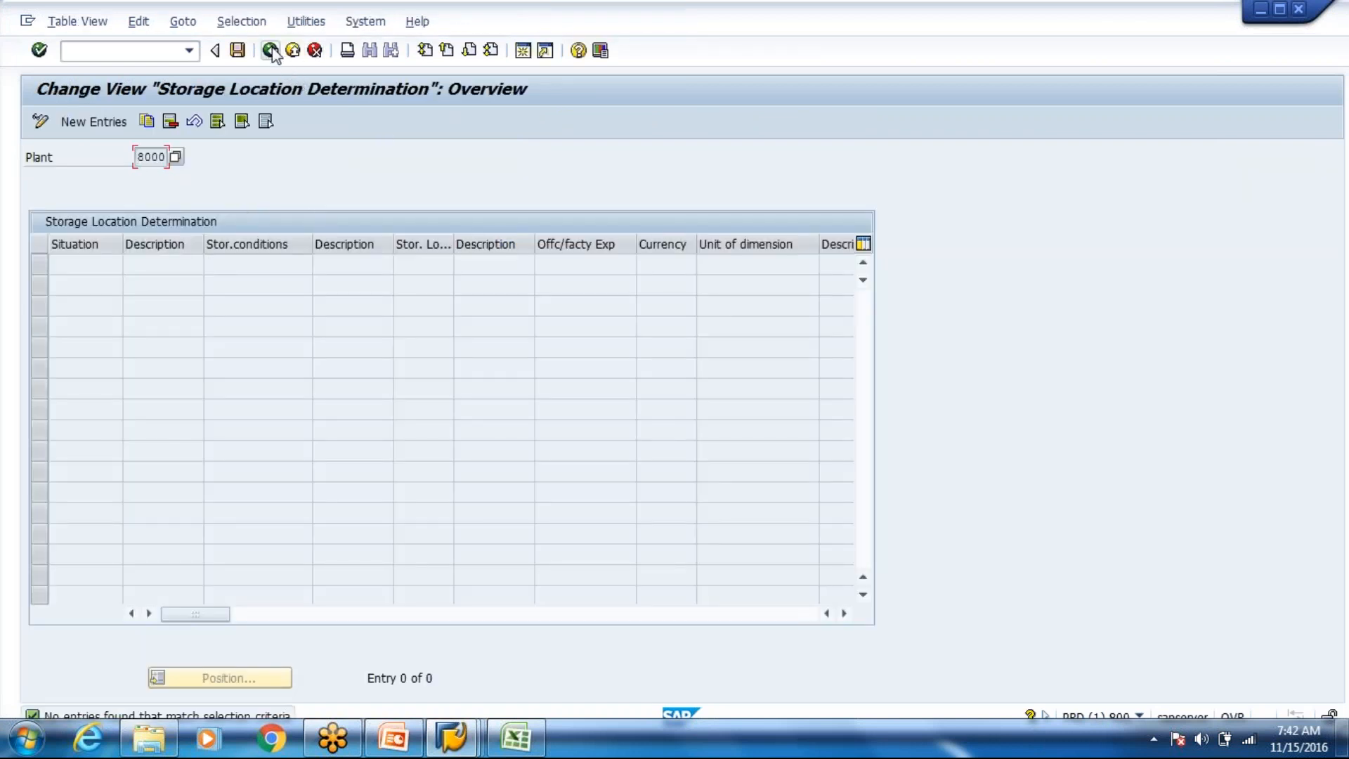
pyautogui.click(269, 50)
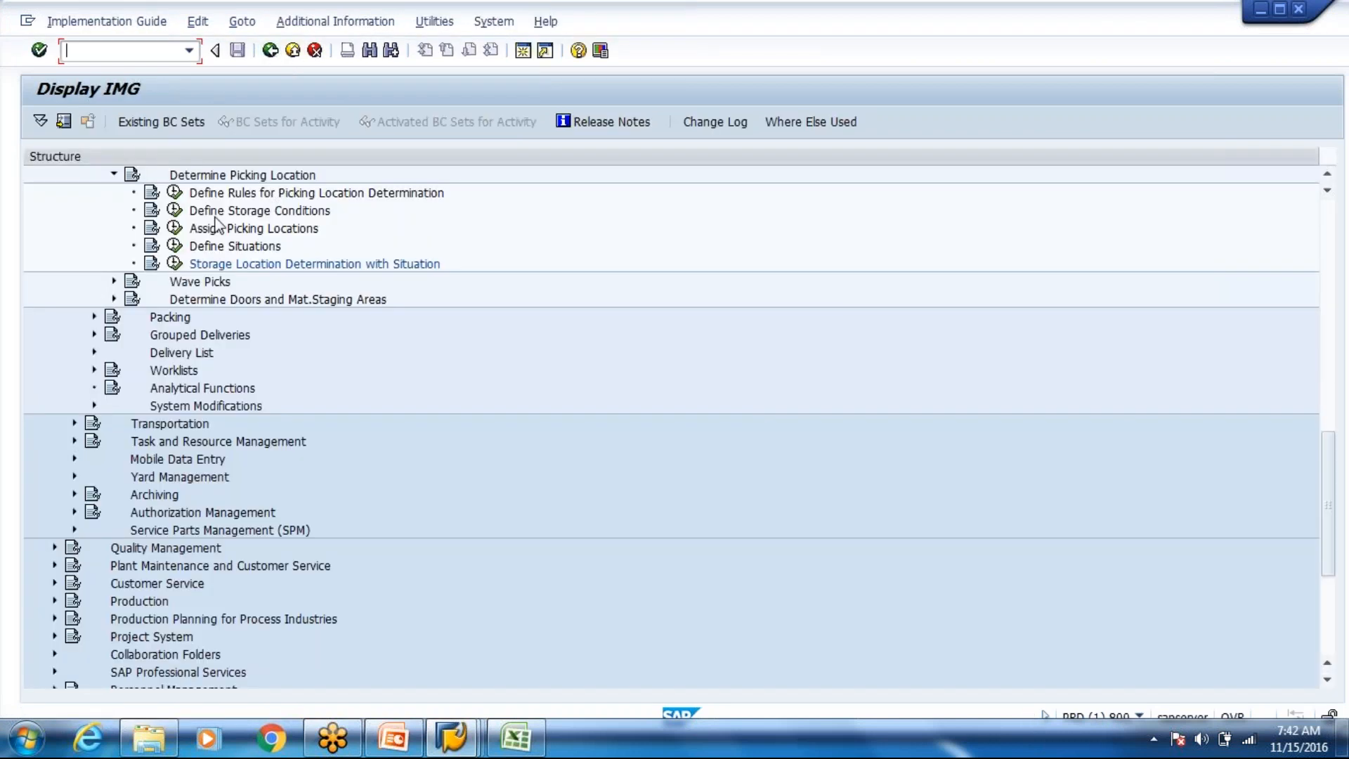
# - Open the Assign Picking Locations activity and position the list at shipping point SP80
pyautogui.click(174, 228)
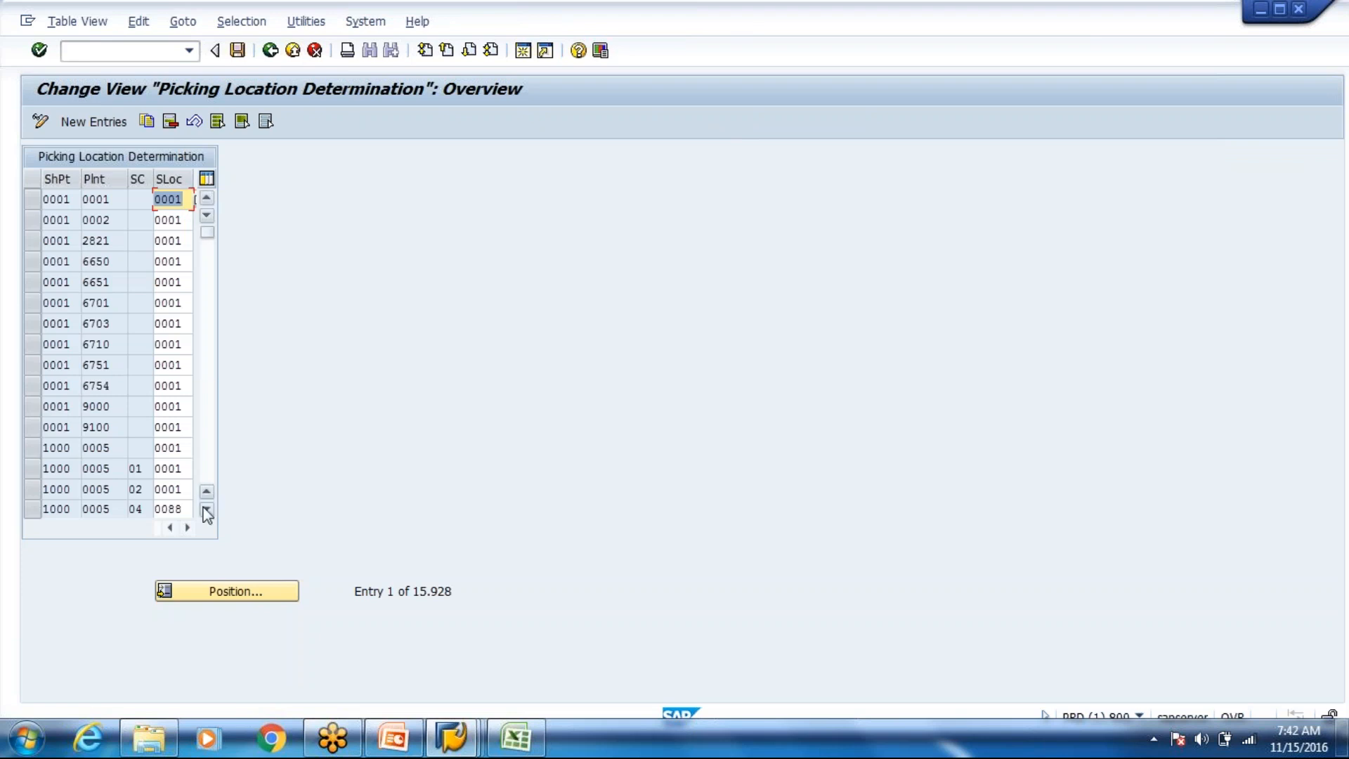
pyautogui.click(198, 588)
pyautogui.write('8500')
pyautogui.press('Return')
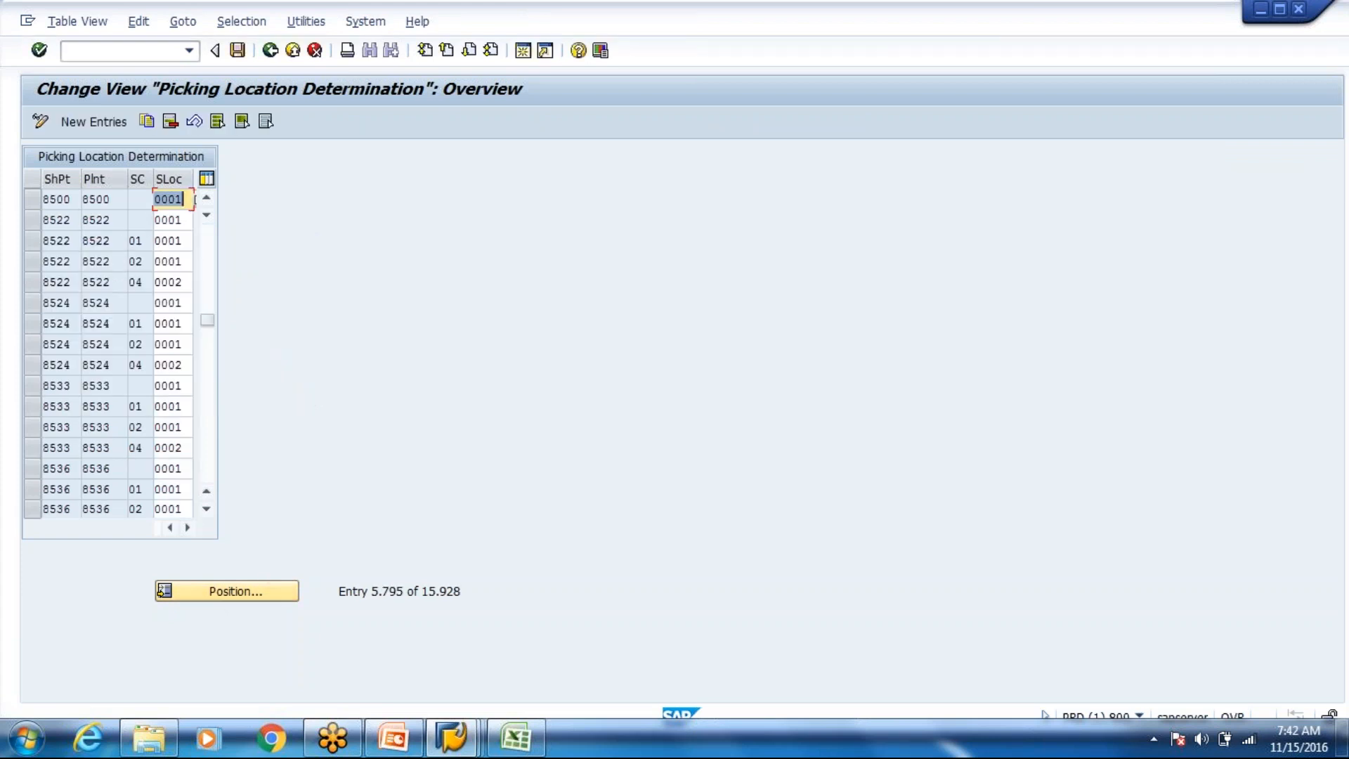
pyautogui.click(240, 587)
pyautogui.write('SP80')
pyautogui.press('Return')
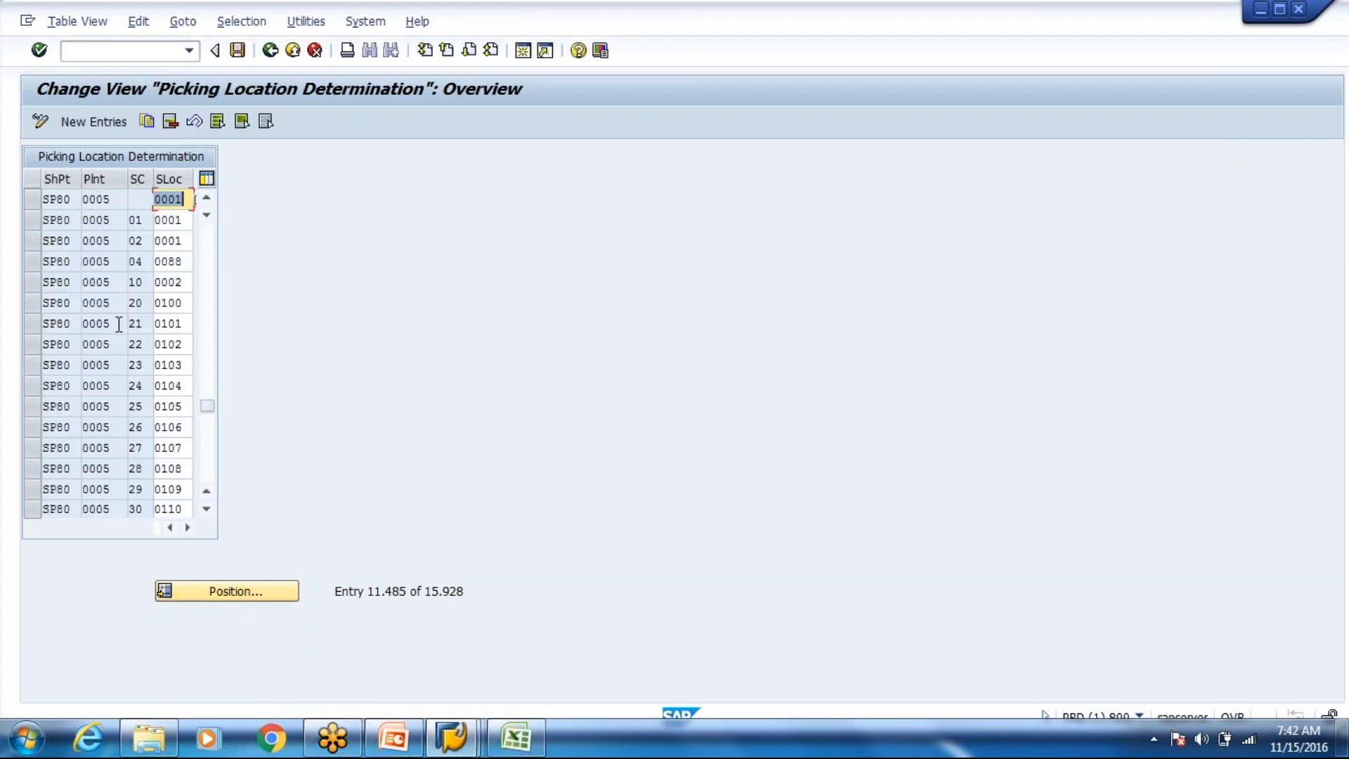
# - Delete the picking location entries for shipping point SP80, plant 8000, with storage conditions 01, 02, 04, 10 and 20 through 29
pyautogui.press('pagedown')
pyautogui.press('pagedown')
pyautogui.press('pagedown')
pyautogui.press('pagedown')
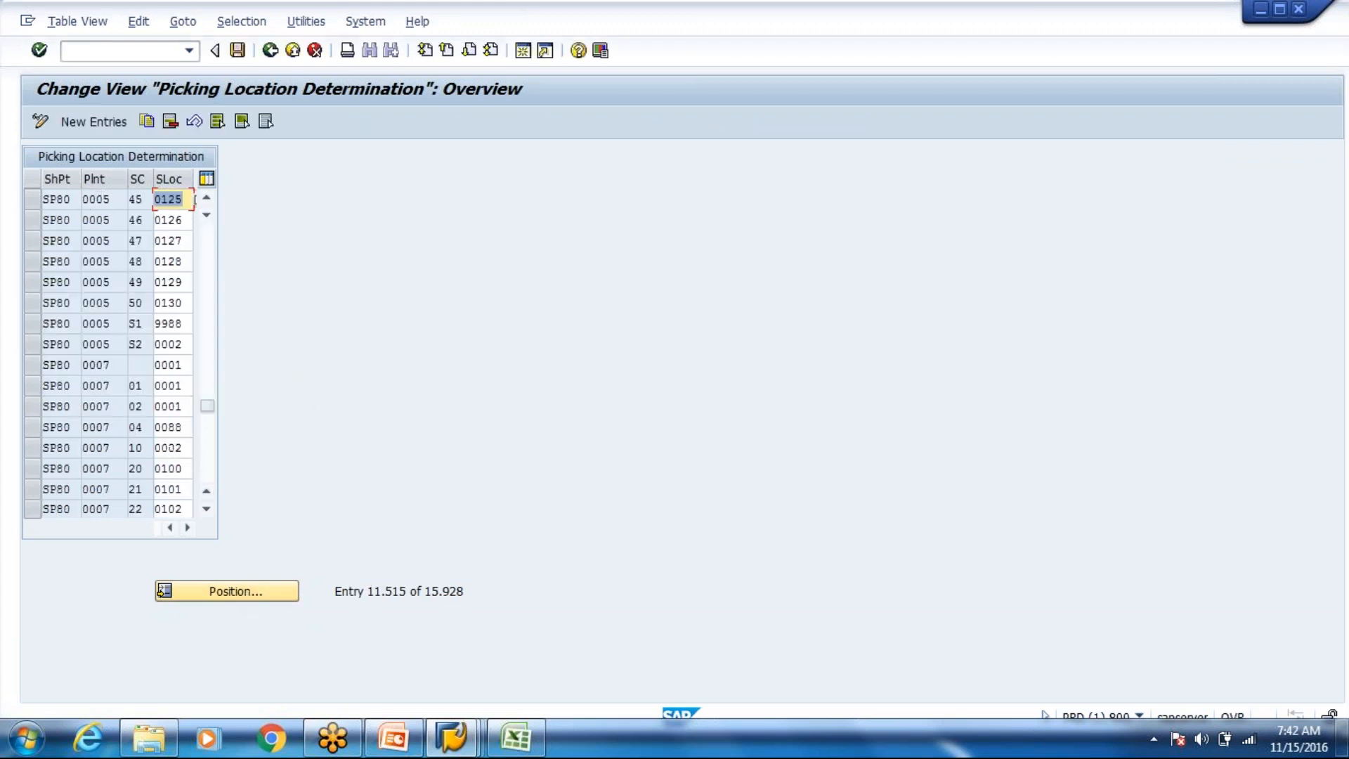
pyautogui.press('pagedown')
pyautogui.press('pagedown')
pyautogui.press('pagedown')
pyautogui.press('pagedown')
pyautogui.press('pagedown')
pyautogui.press('pagedown')
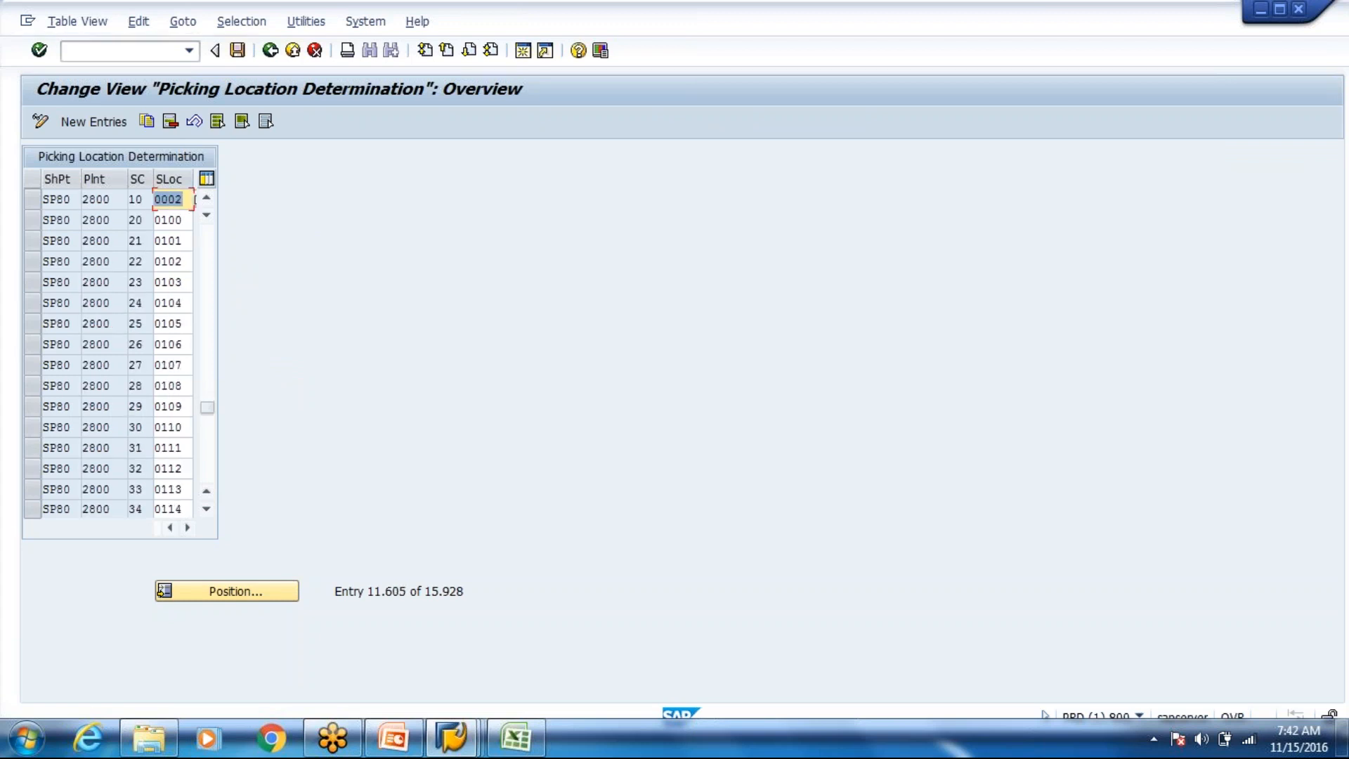
pyautogui.press('pagedown')
pyautogui.press('pagedown')
pyautogui.press('pagedown')
pyautogui.press('pagedown')
pyautogui.press('pagedown')
pyautogui.press('pagedown')
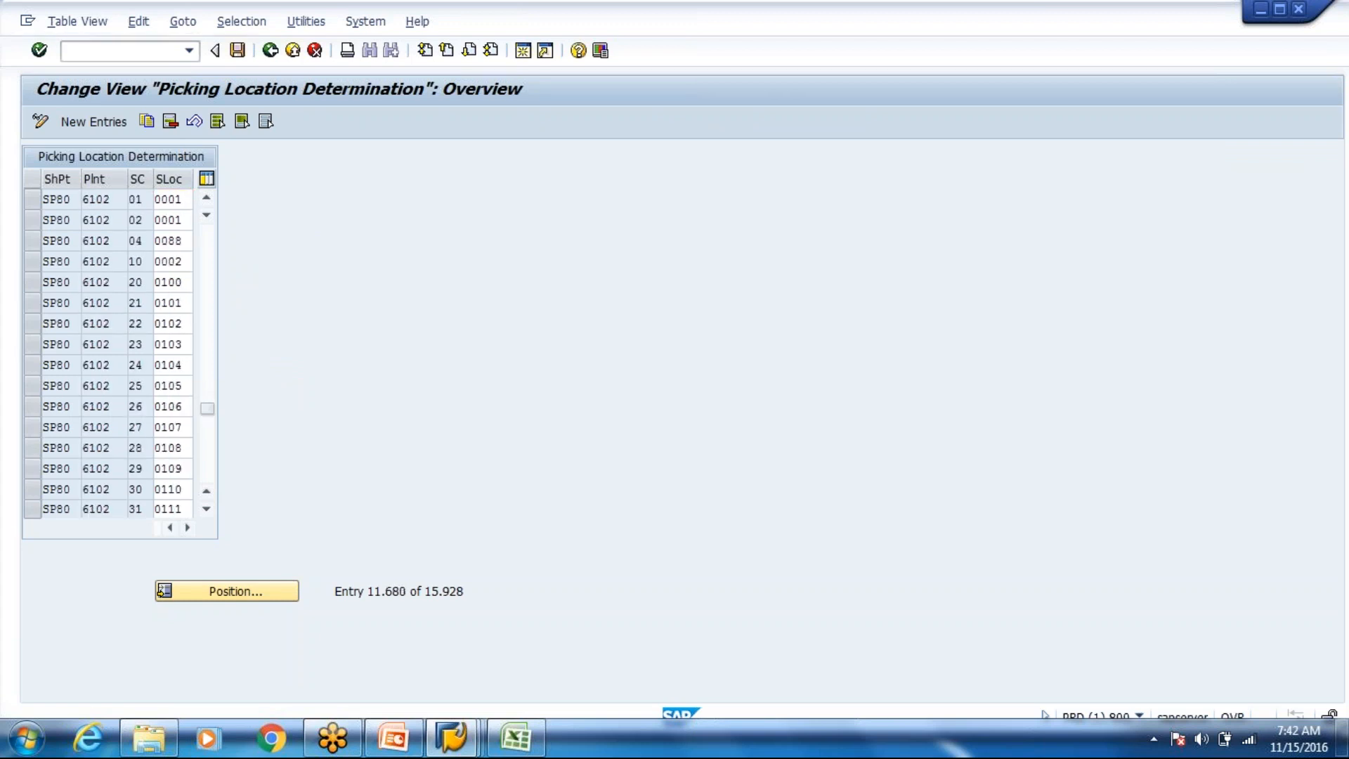
pyautogui.press('pagedown')
pyautogui.press('pagedown')
pyautogui.press('pagedown')
pyautogui.press('pagedown')
pyautogui.press('pagedown')
pyautogui.press('pagedown')
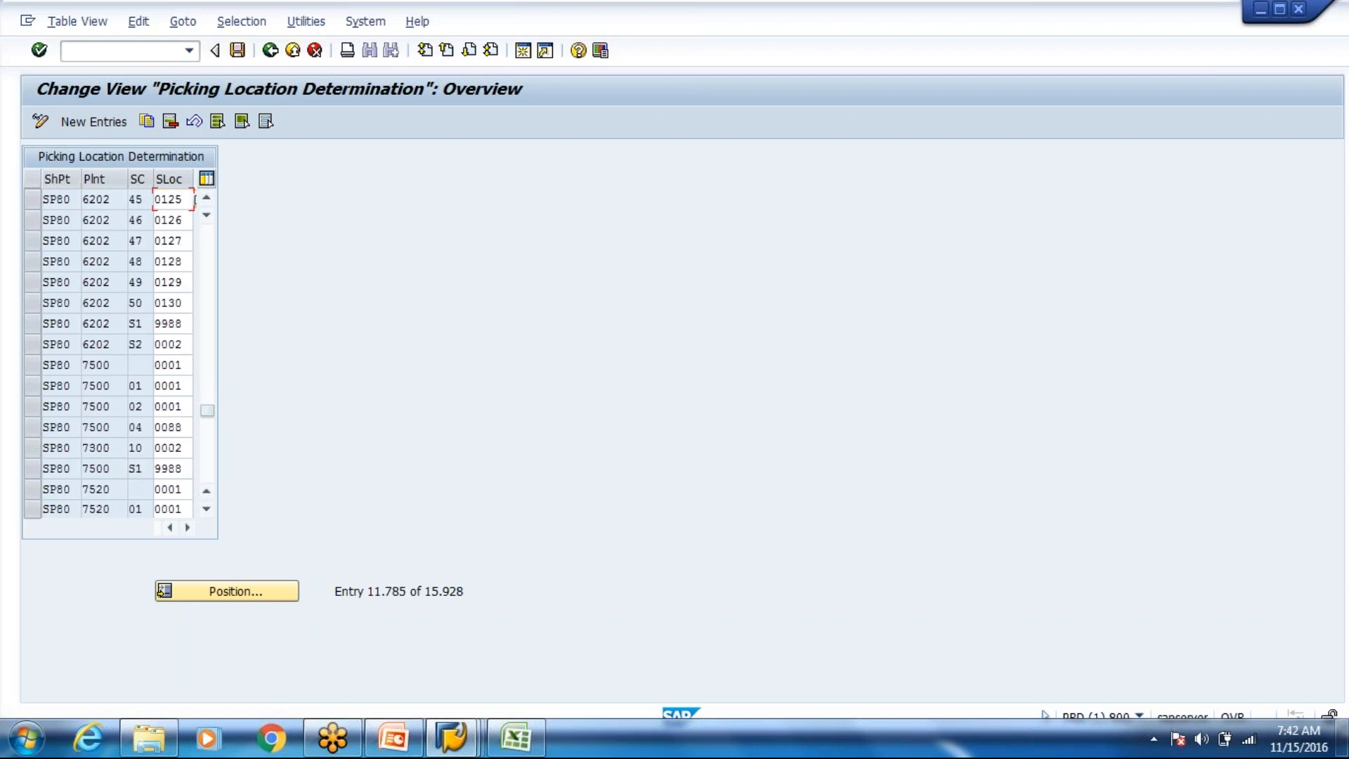
pyautogui.press('pagedown')
pyautogui.press('pagedown')
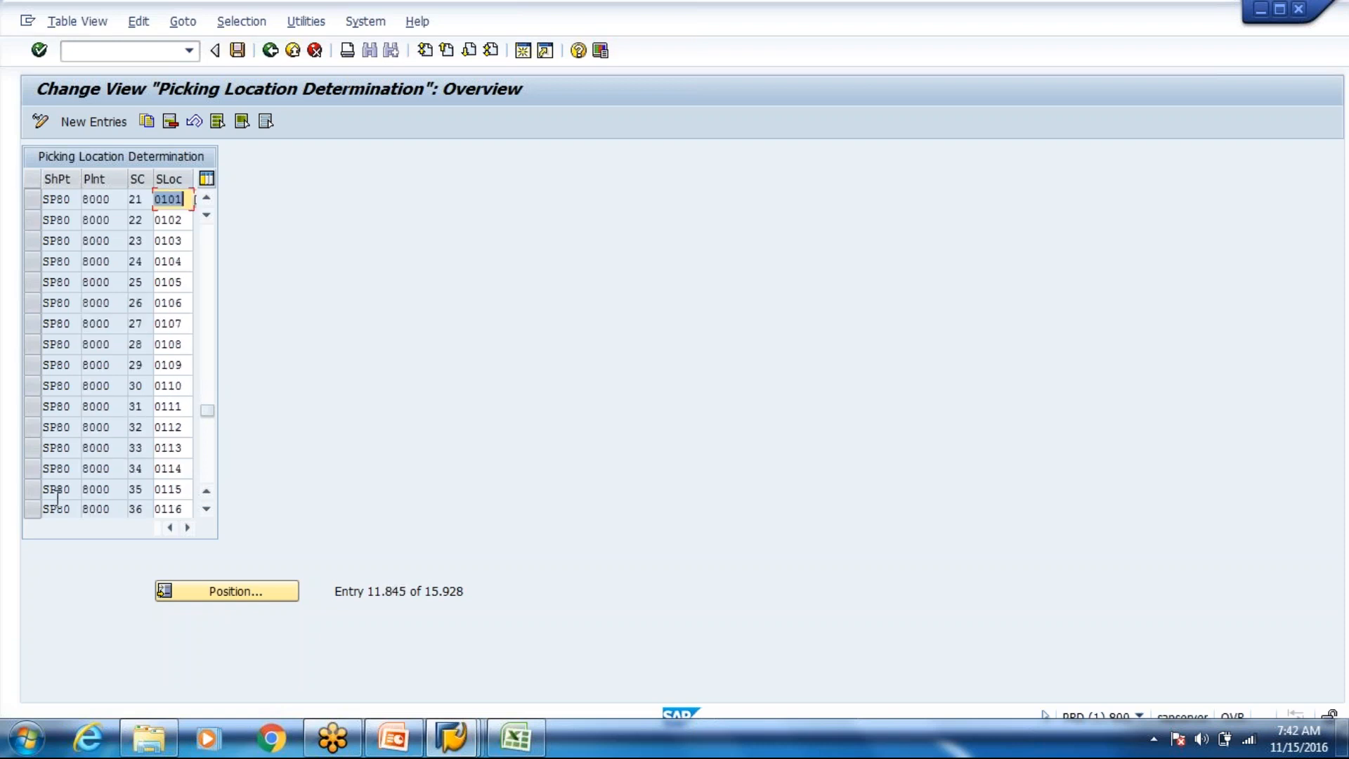
pyautogui.click(207, 199)
pyautogui.click(207, 199)
pyautogui.click(206, 198)
pyautogui.click(206, 199)
pyautogui.click(207, 199)
pyautogui.click(207, 199)
pyautogui.click(207, 199)
pyautogui.click(36, 245)
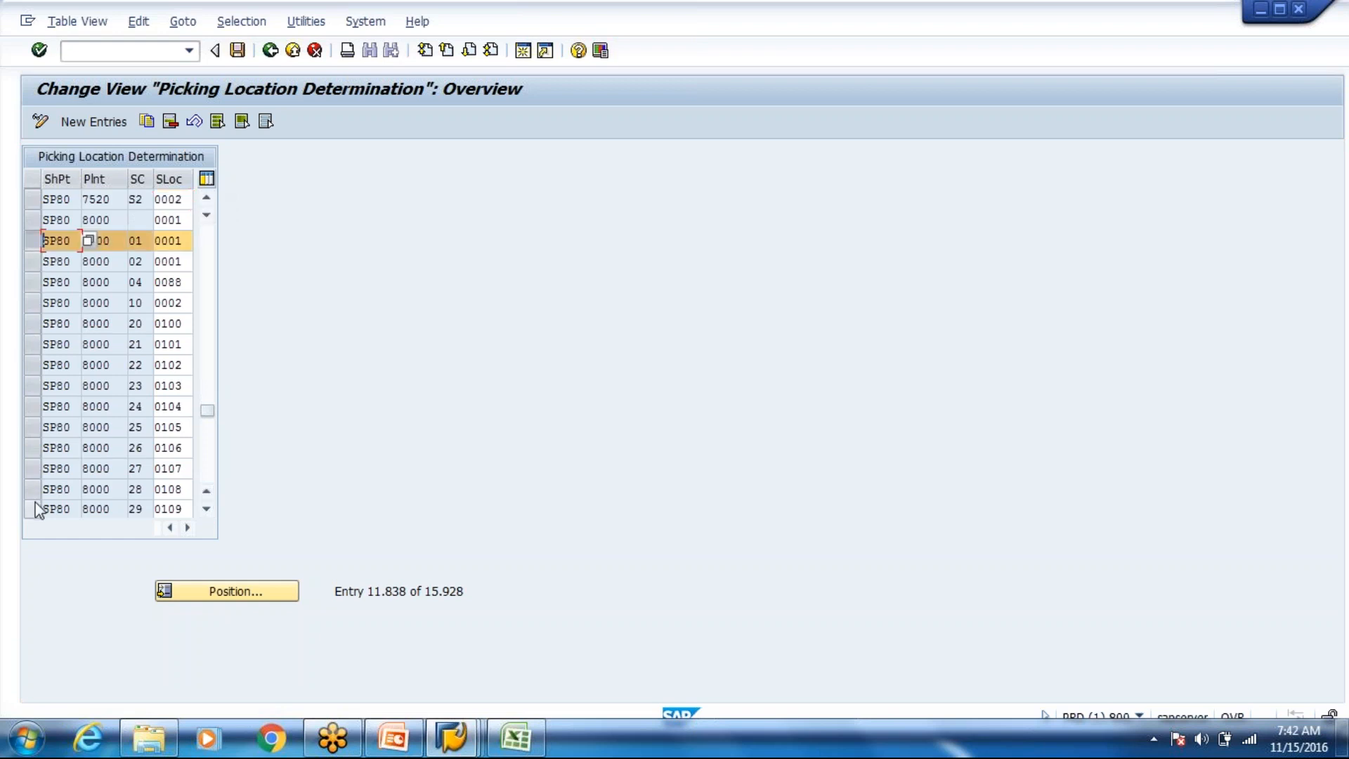
pyautogui.click(38, 256)
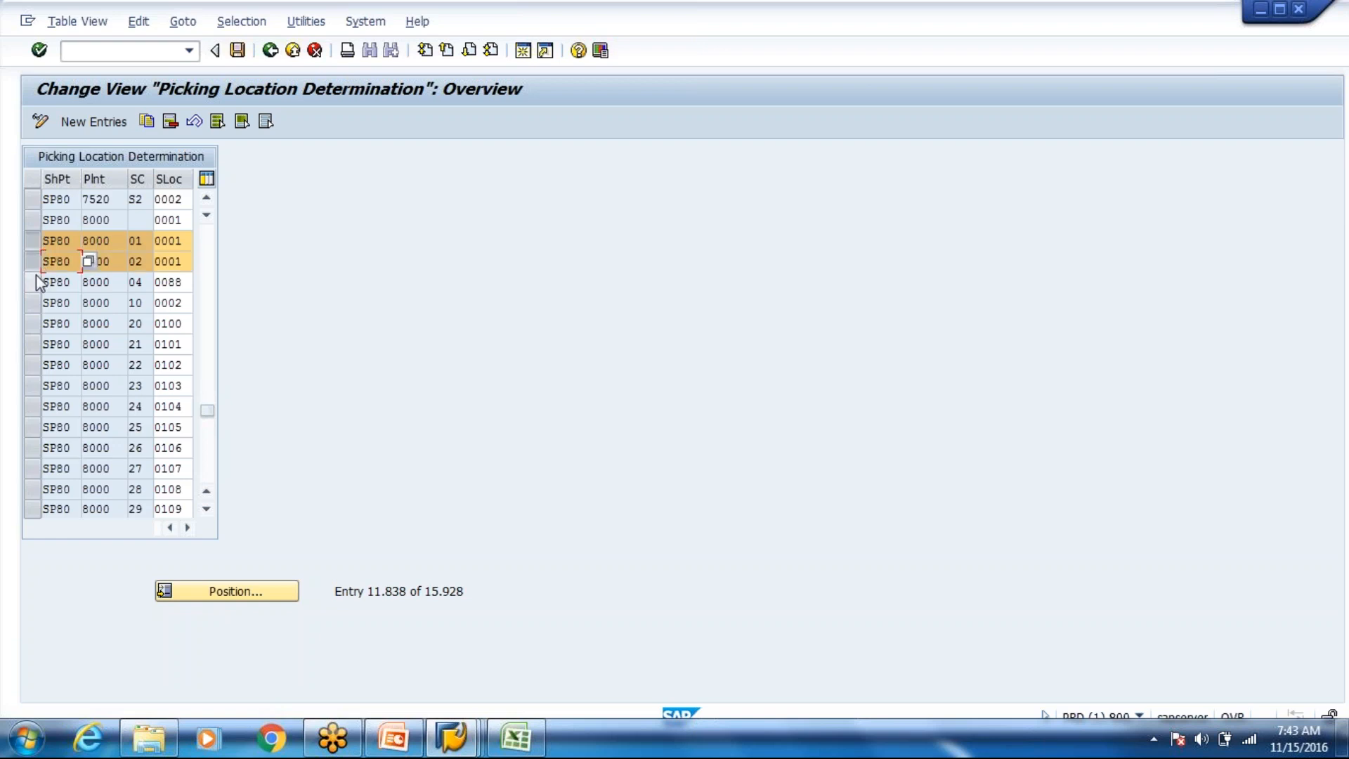
pyautogui.click(36, 278)
pyautogui.click(31, 310)
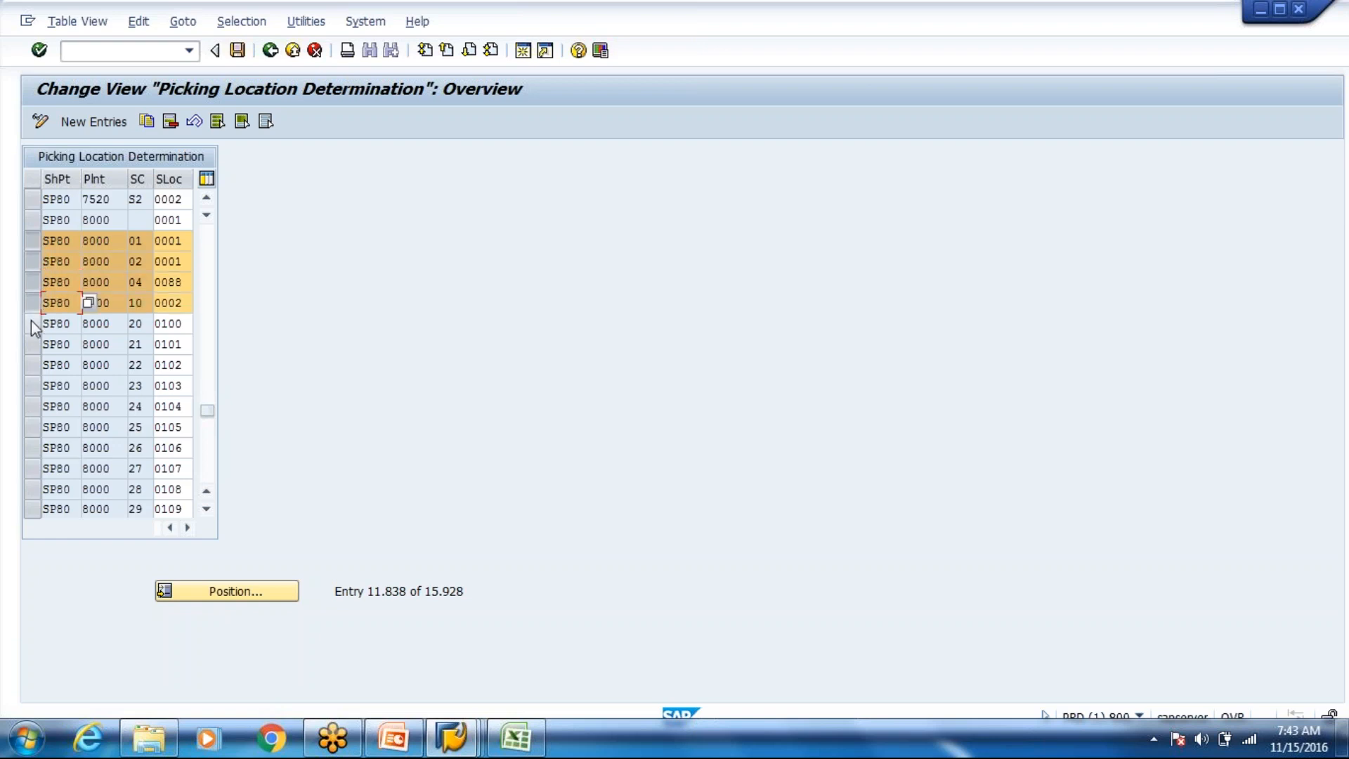
pyautogui.click(31, 325)
pyautogui.click(34, 337)
pyautogui.click(34, 360)
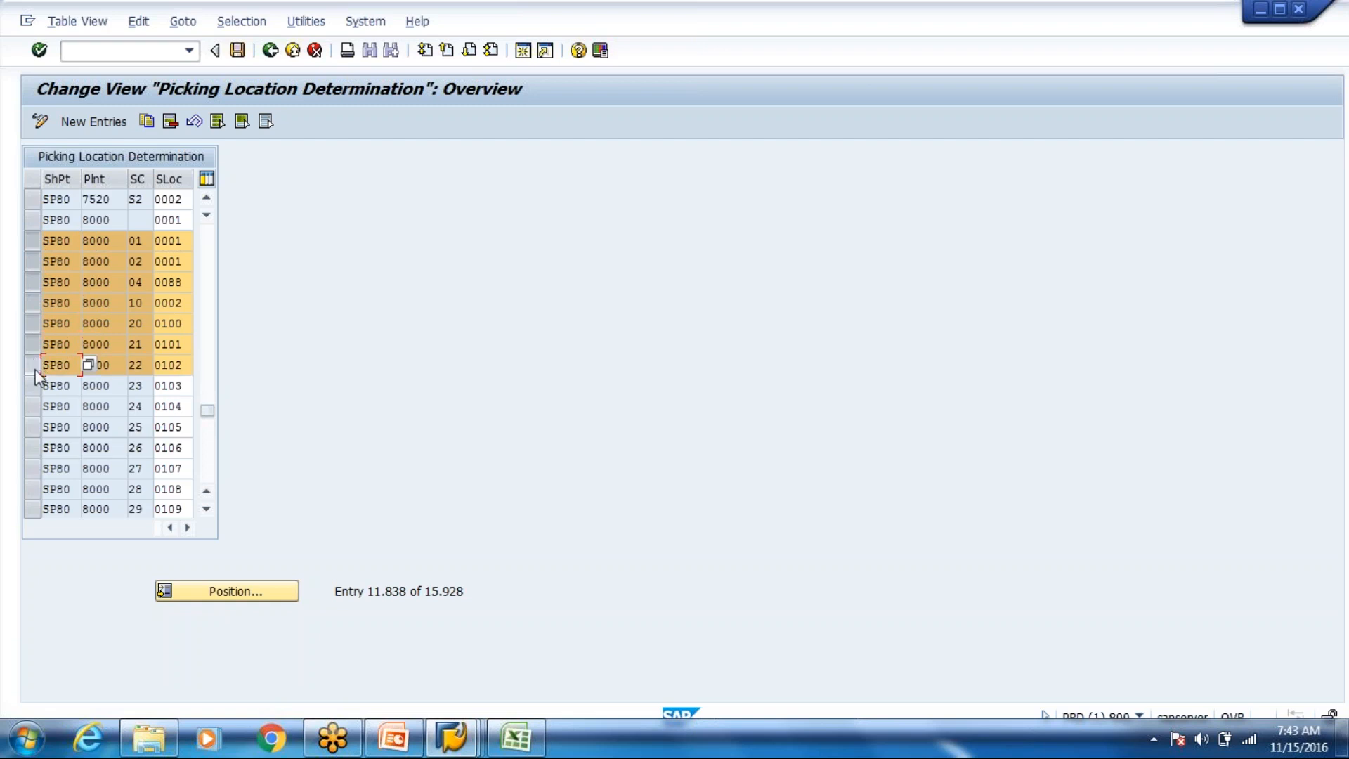
pyautogui.click(33, 386)
pyautogui.click(38, 405)
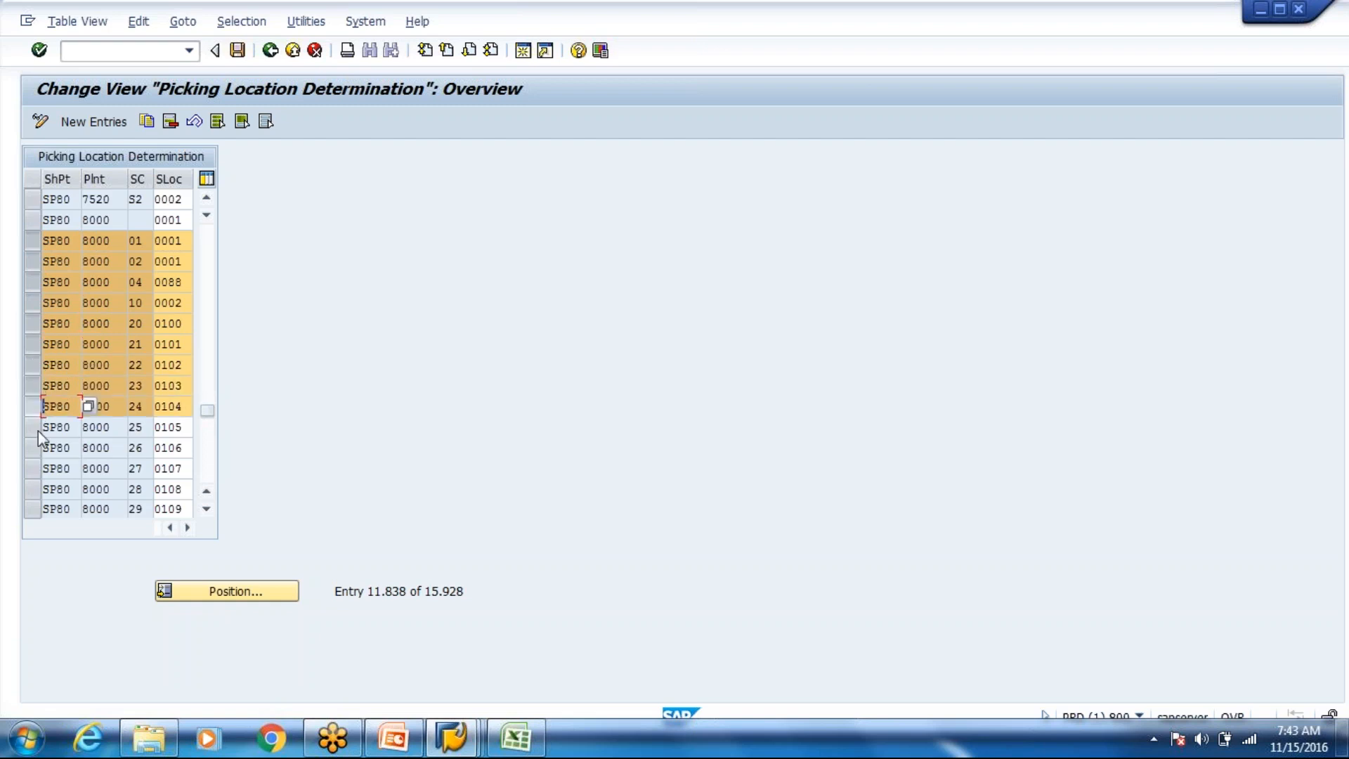
pyautogui.click(38, 429)
pyautogui.click(34, 449)
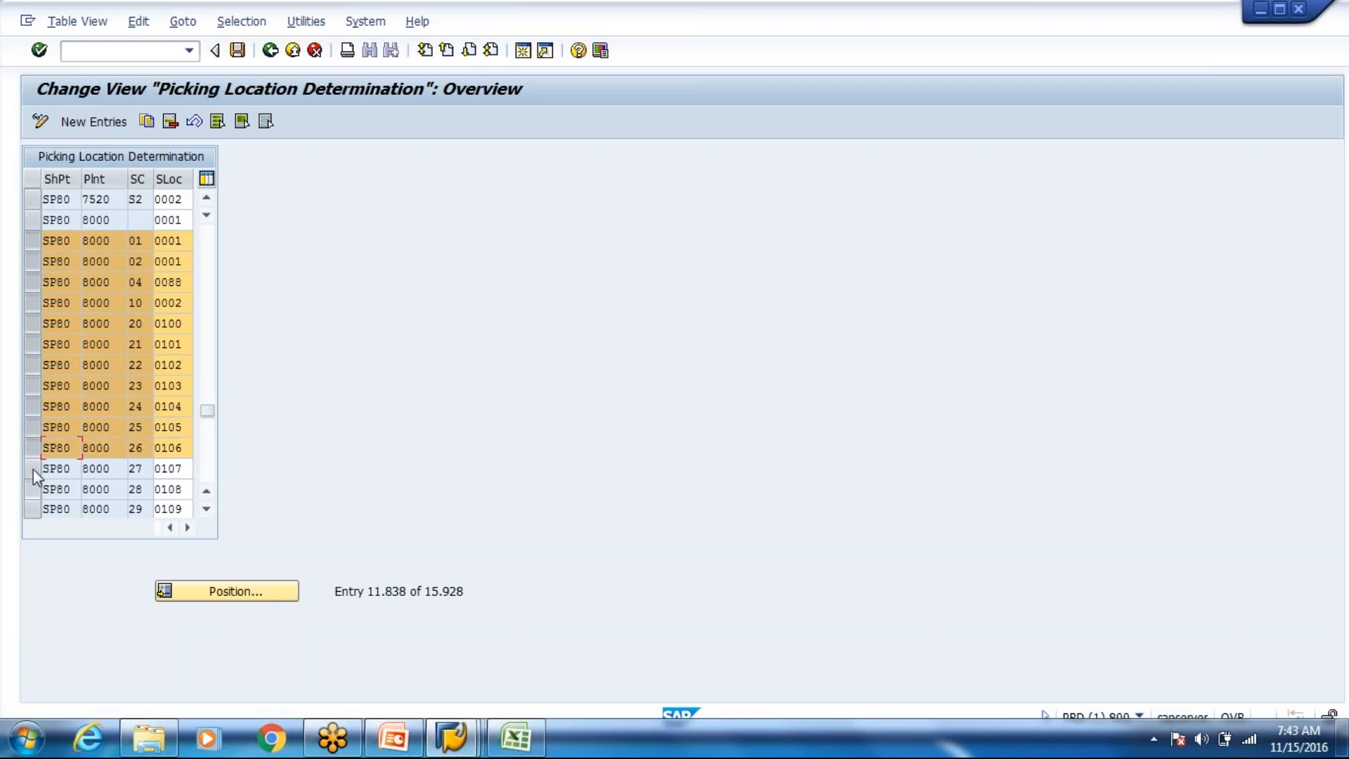
pyautogui.click(32, 469)
pyautogui.click(33, 489)
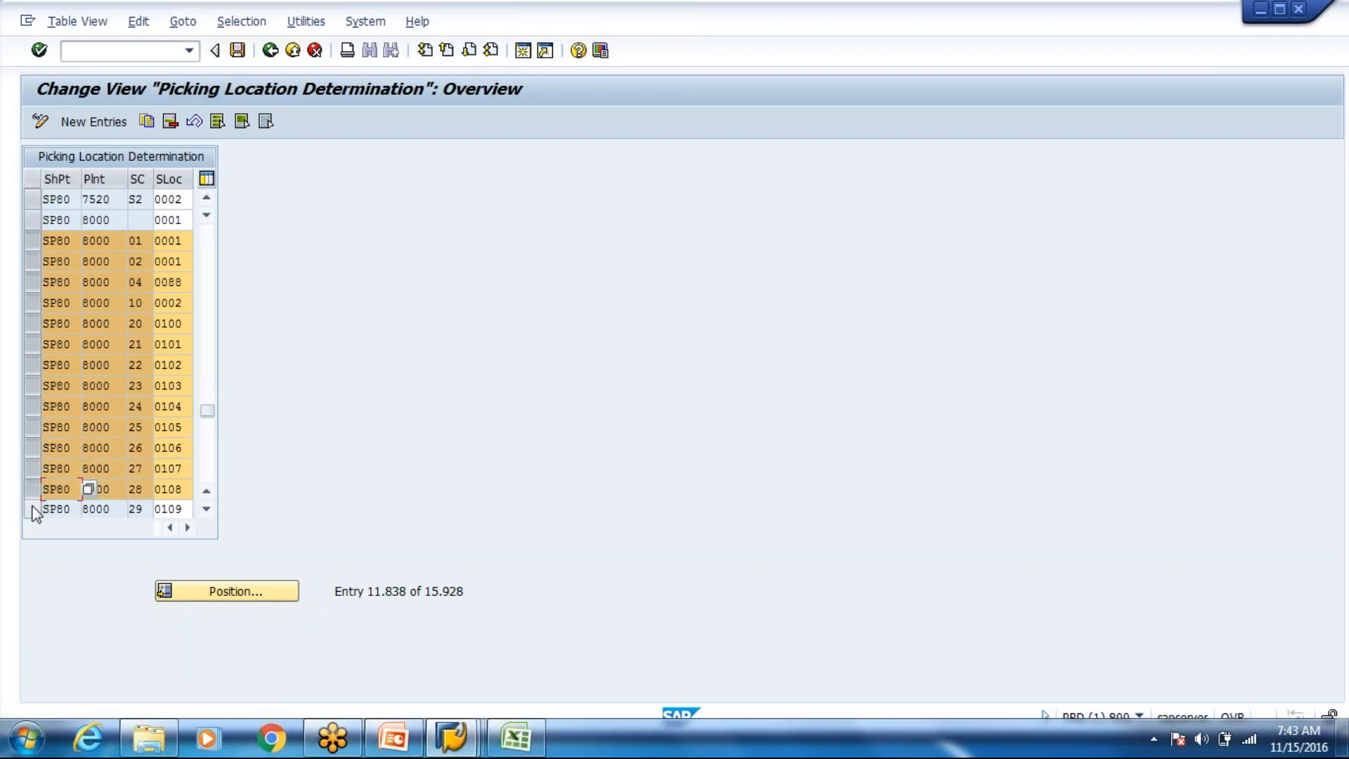
pyautogui.click(32, 508)
pyautogui.click(170, 120)
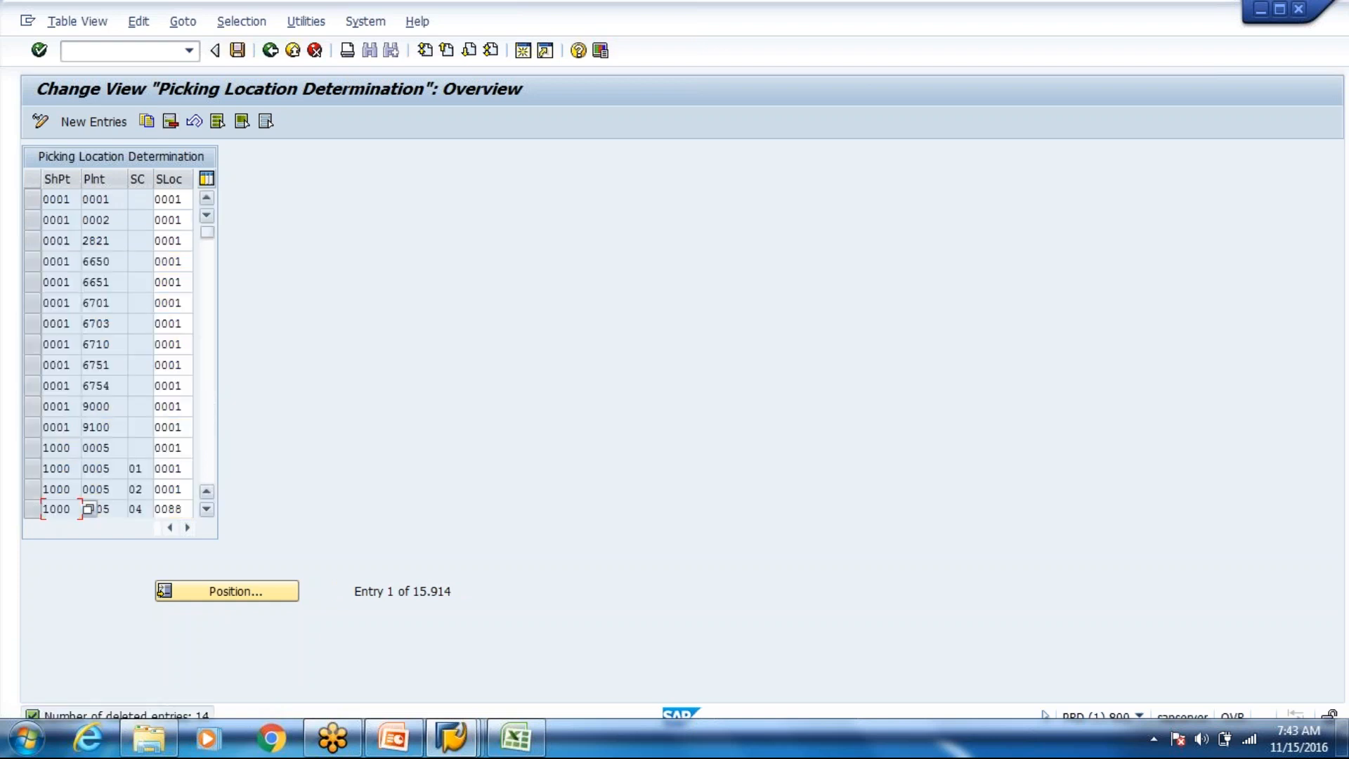
# - Position the picking location list at shipping point SP80 and plant 8000
pyautogui.click(225, 599)
pyautogui.write('Sp80')
pyautogui.press('Tab')
pyautogui.write('8000')
pyautogui.press('Return')
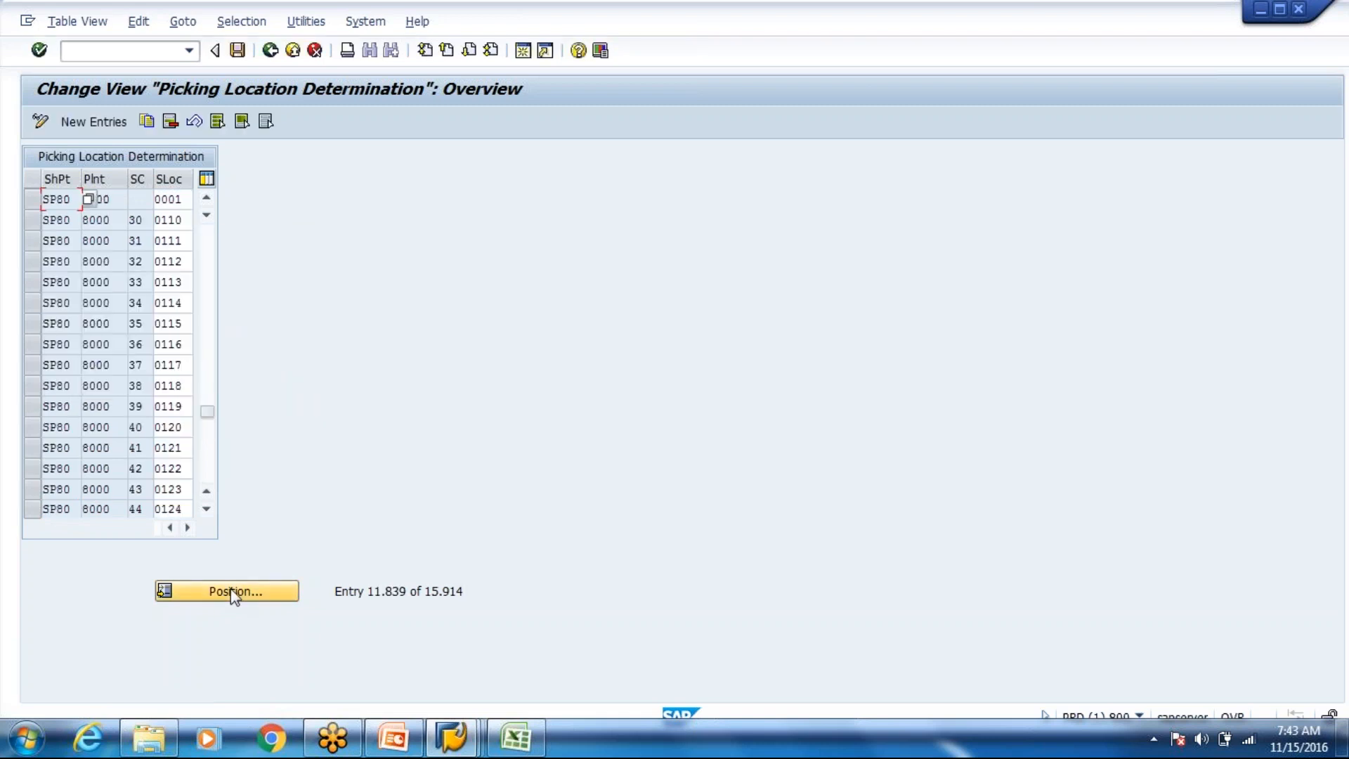
# - Set the storage location to 4000 for the SP80, plant 8000 entry that has no storage condition
pyautogui.click(105, 406)
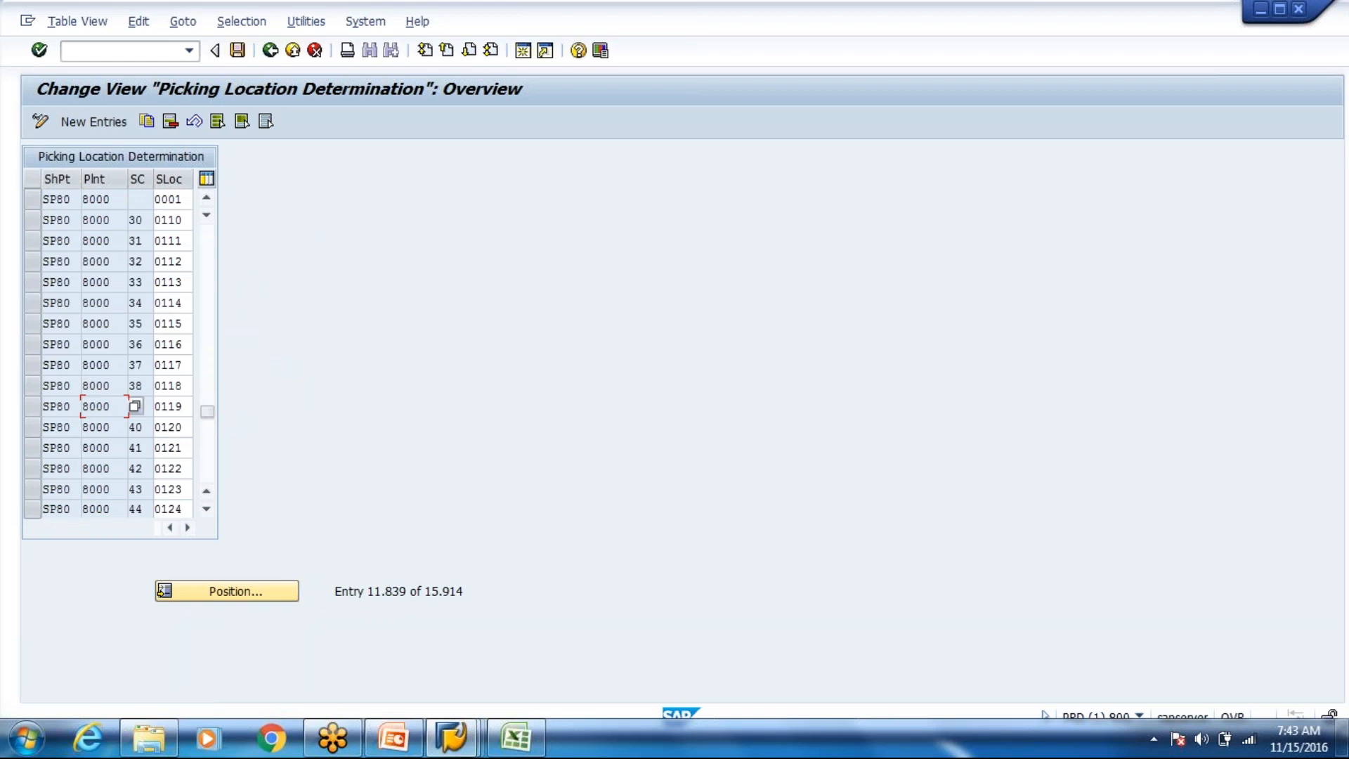
pyautogui.click(182, 199)
pyautogui.press('BackSpace')
pyautogui.press('BackSpace')
pyautogui.press('BackSpace')
pyautogui.press('BackSpace')
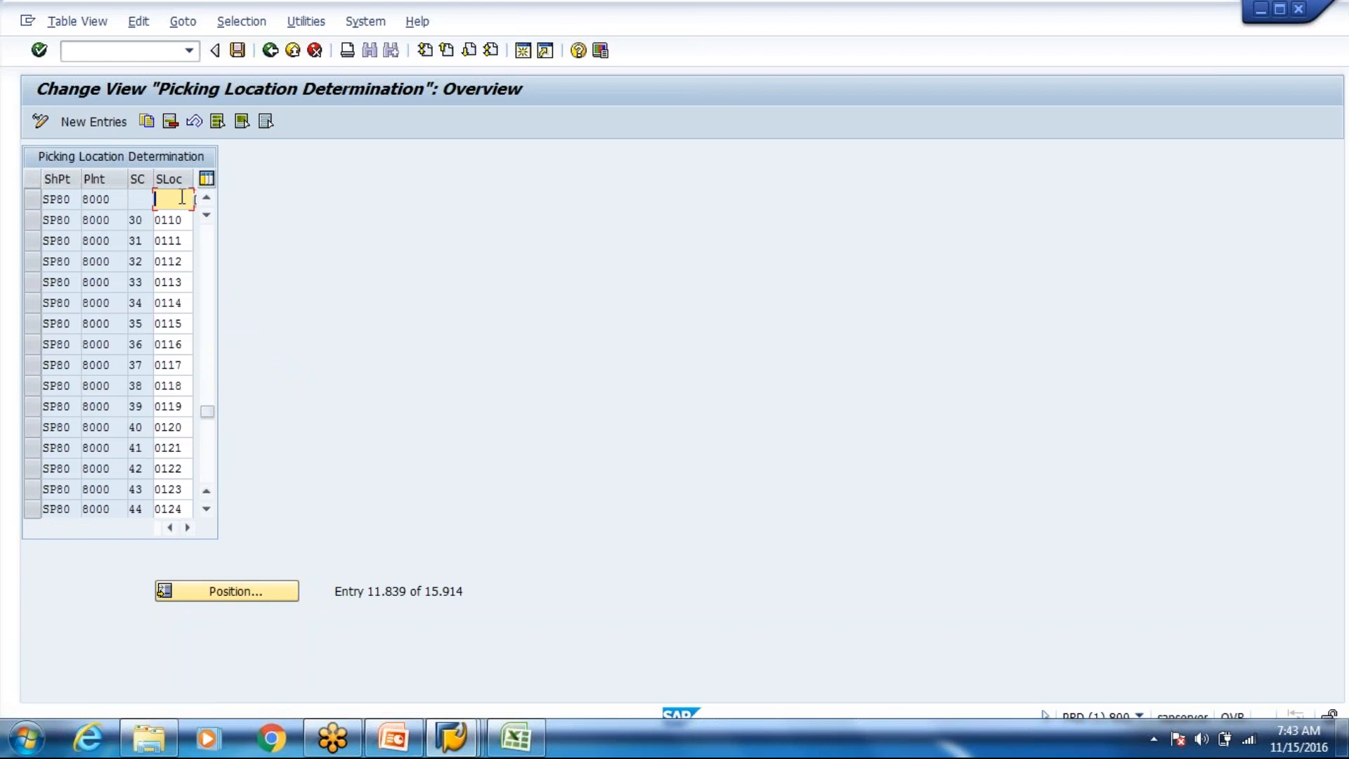
pyautogui.write('4000')
# - Delete the SP80, plant 8000 picking location entries with storage conditions 30 through 50, EI, EO, S1 and S2, save, and leave the view
pyautogui.press('Down')
pyautogui.press('Down')
pyautogui.press('Down')
pyautogui.press('Down')
pyautogui.press('Down')
pyautogui.press('pagedown')
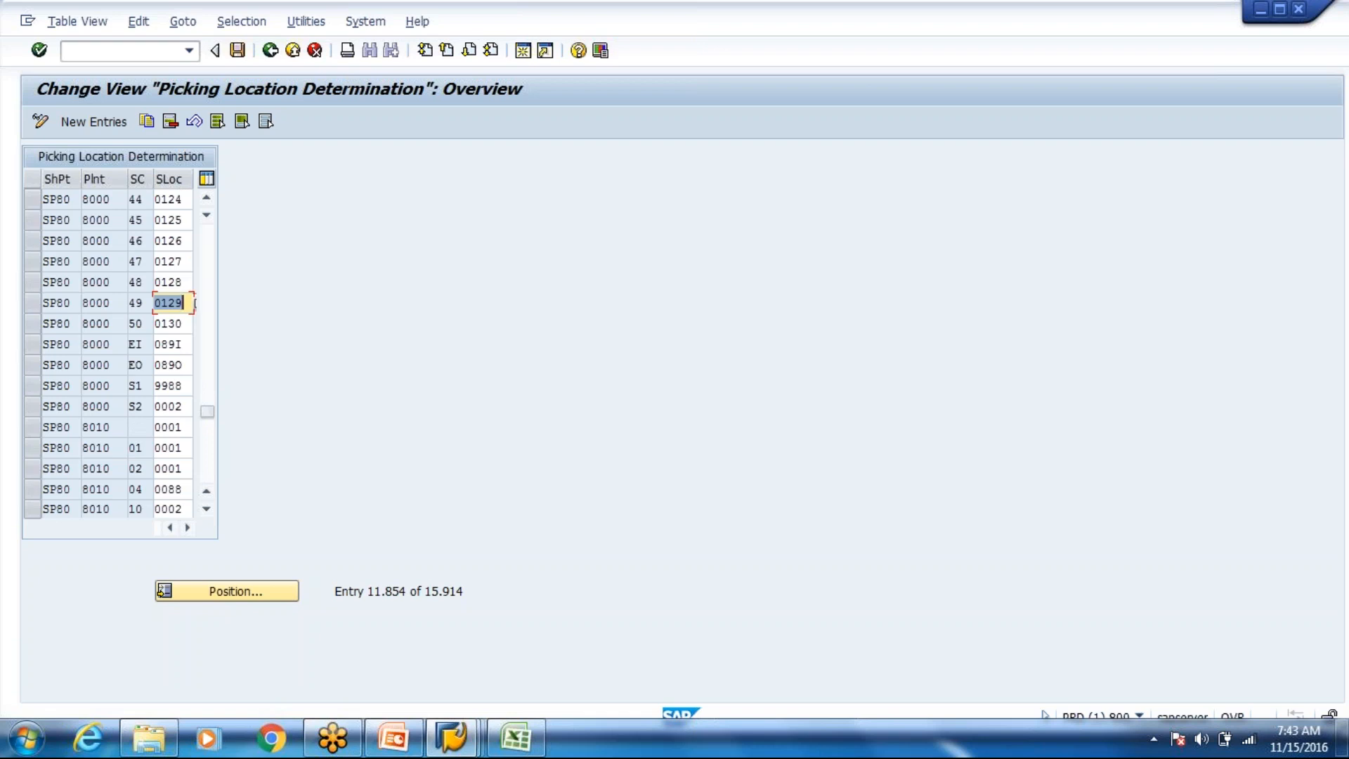
pyautogui.click(38, 401)
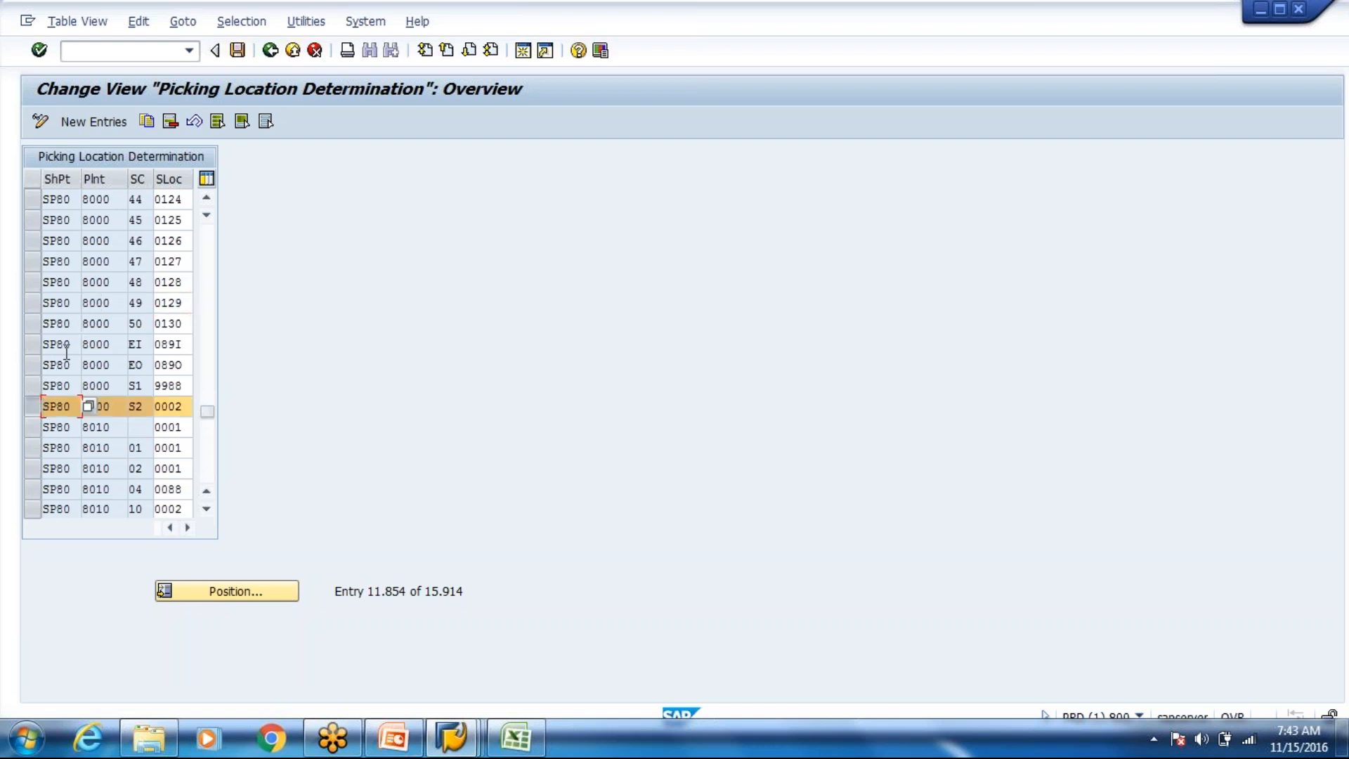
pyautogui.click(31, 385)
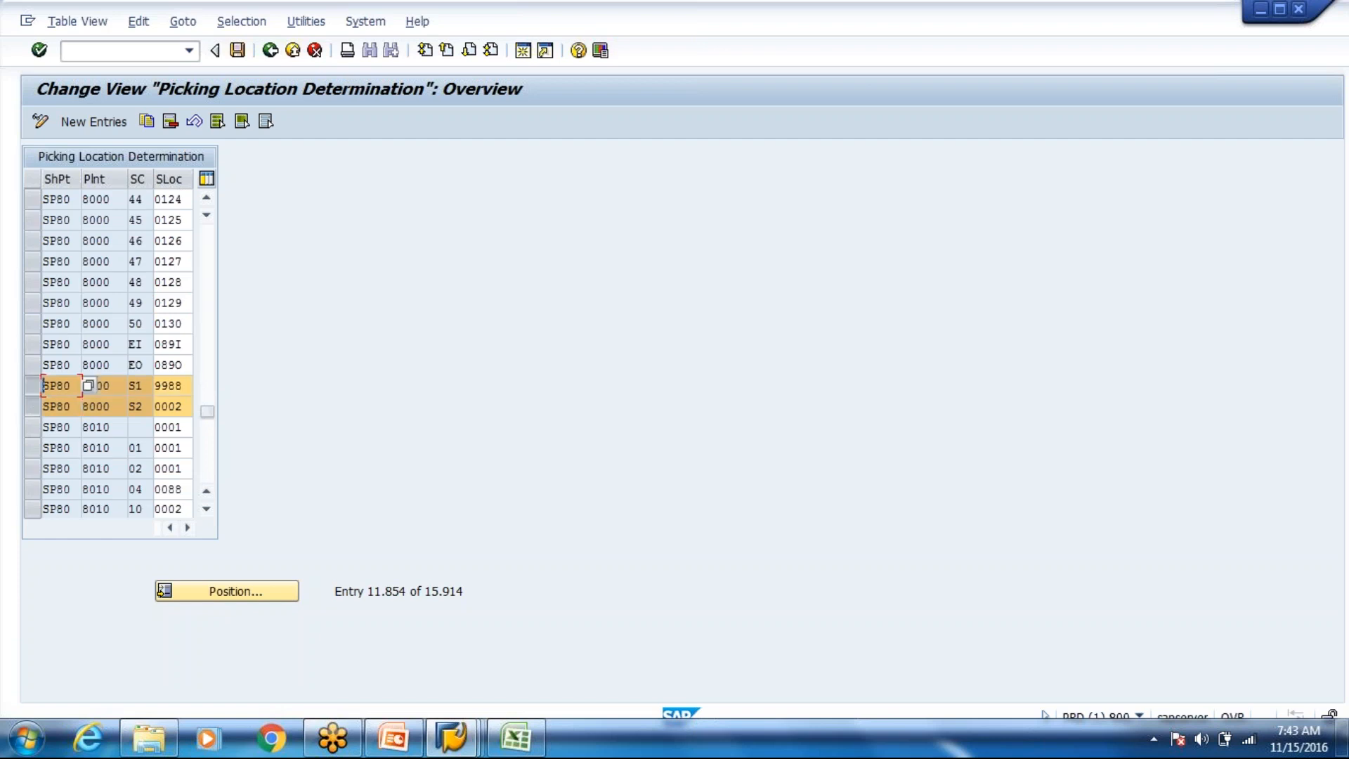
pyautogui.click(40, 364)
pyautogui.click(32, 344)
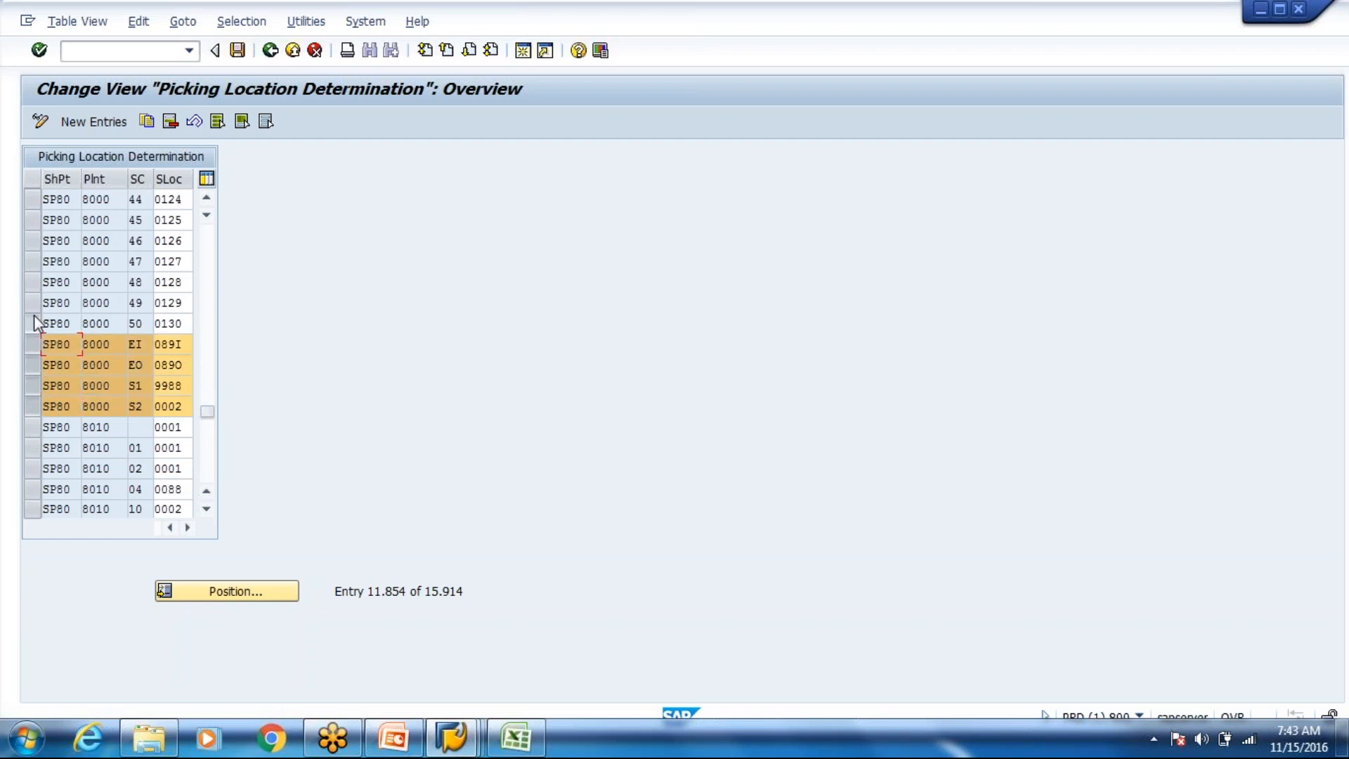
pyautogui.click(32, 323)
pyautogui.click(30, 302)
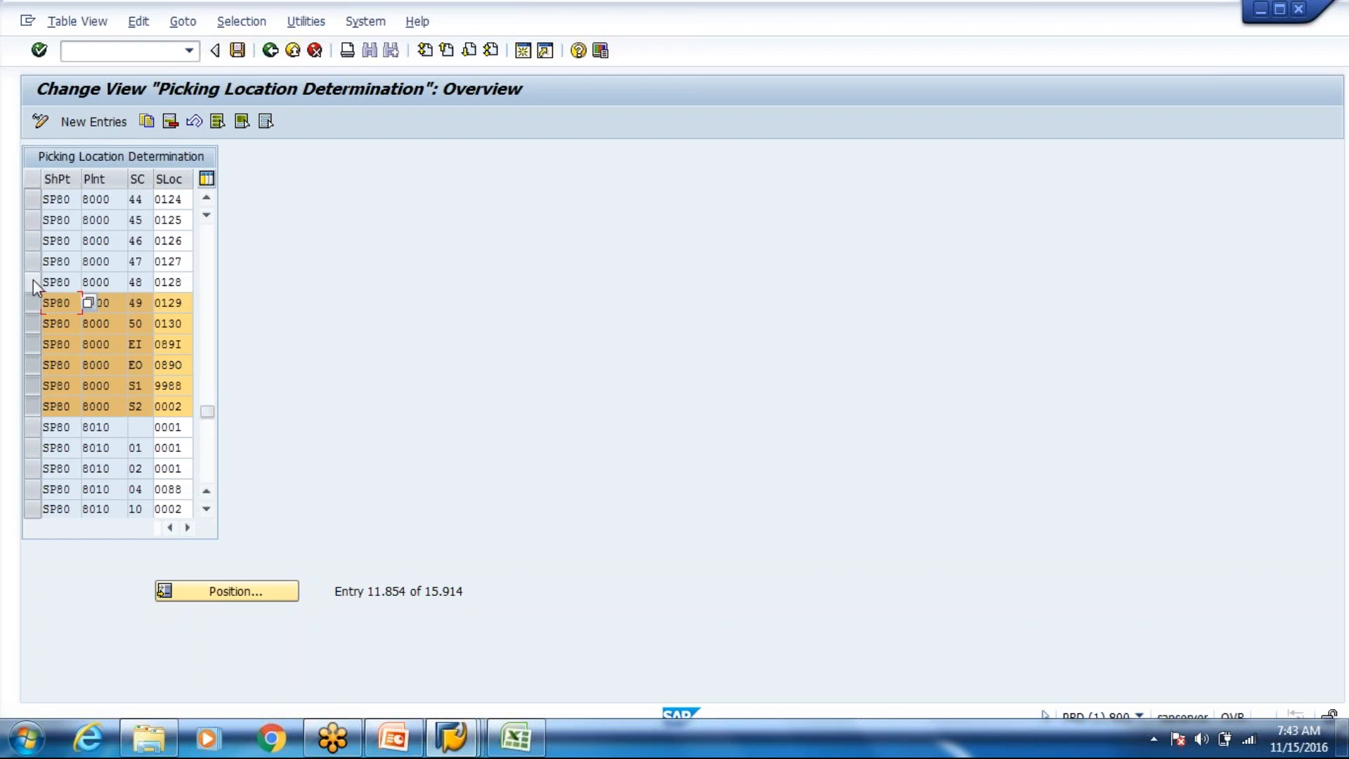
pyautogui.click(34, 282)
pyautogui.click(28, 263)
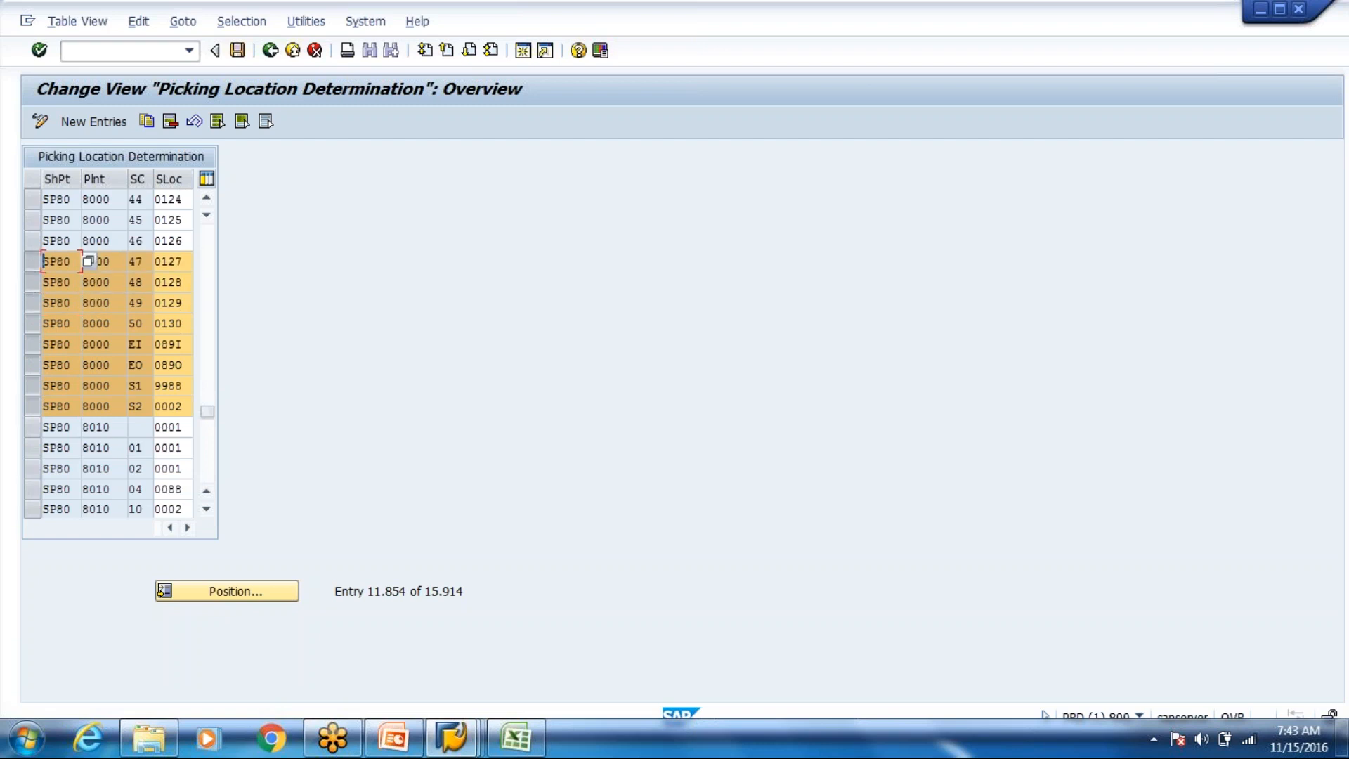
pyautogui.click(36, 238)
pyautogui.click(31, 214)
pyautogui.click(28, 200)
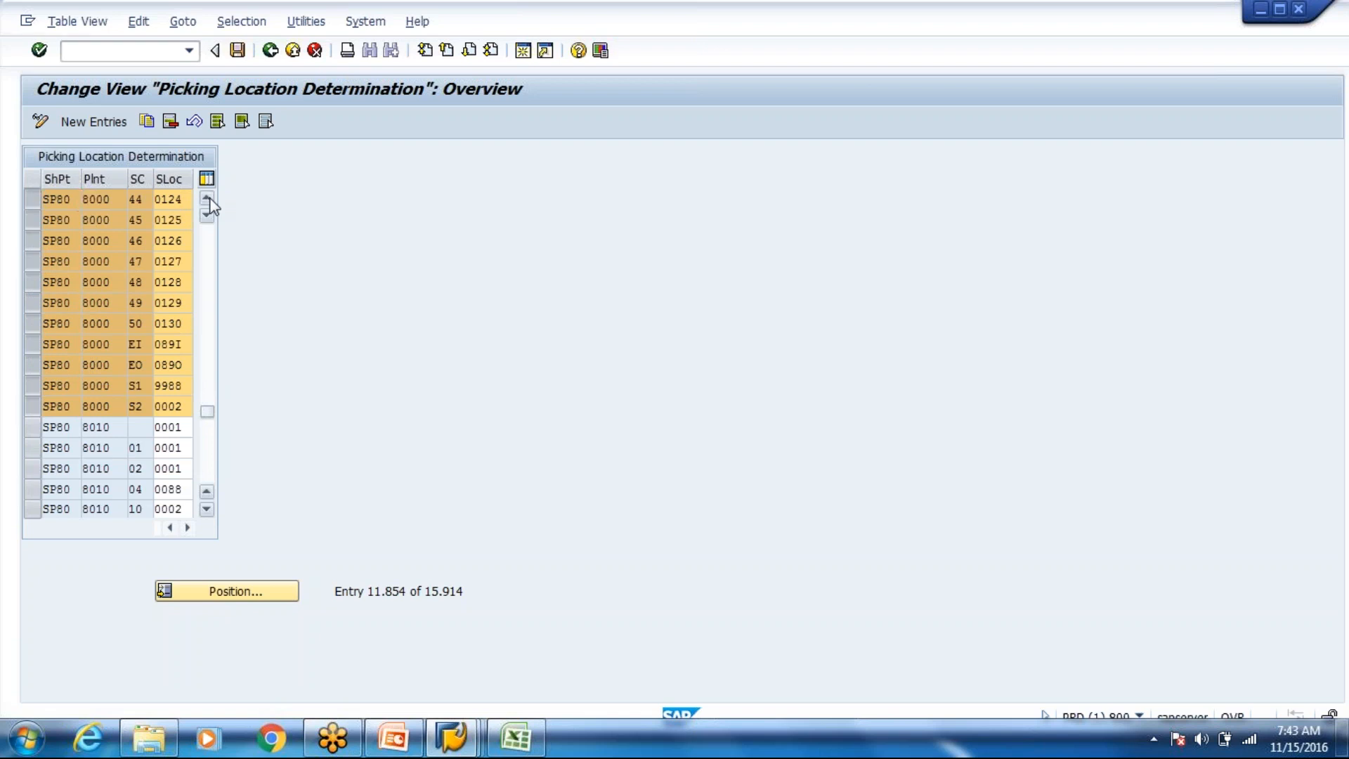
pyautogui.click(206, 199)
pyautogui.click(206, 198)
pyautogui.click(207, 199)
pyautogui.click(206, 198)
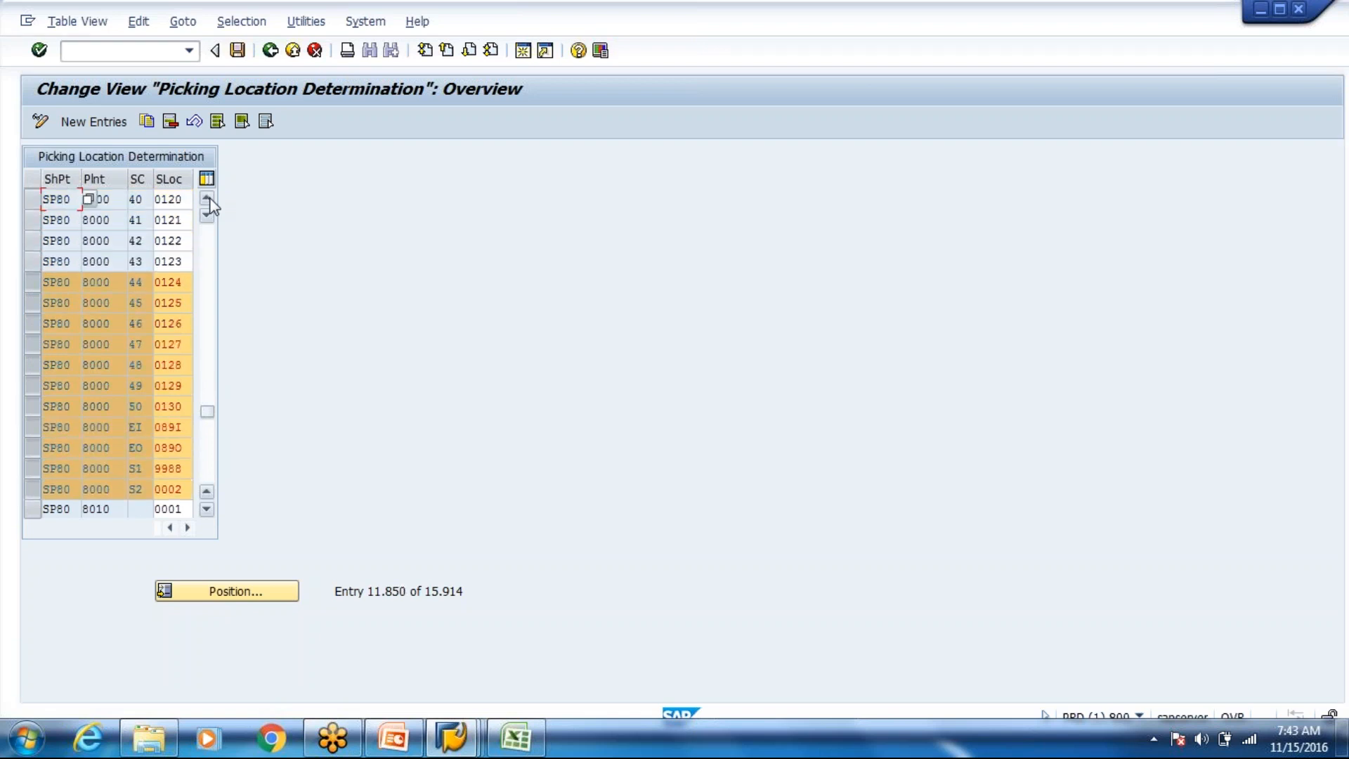
pyautogui.click(206, 198)
pyautogui.click(206, 198)
pyautogui.click(206, 198)
pyautogui.click(207, 198)
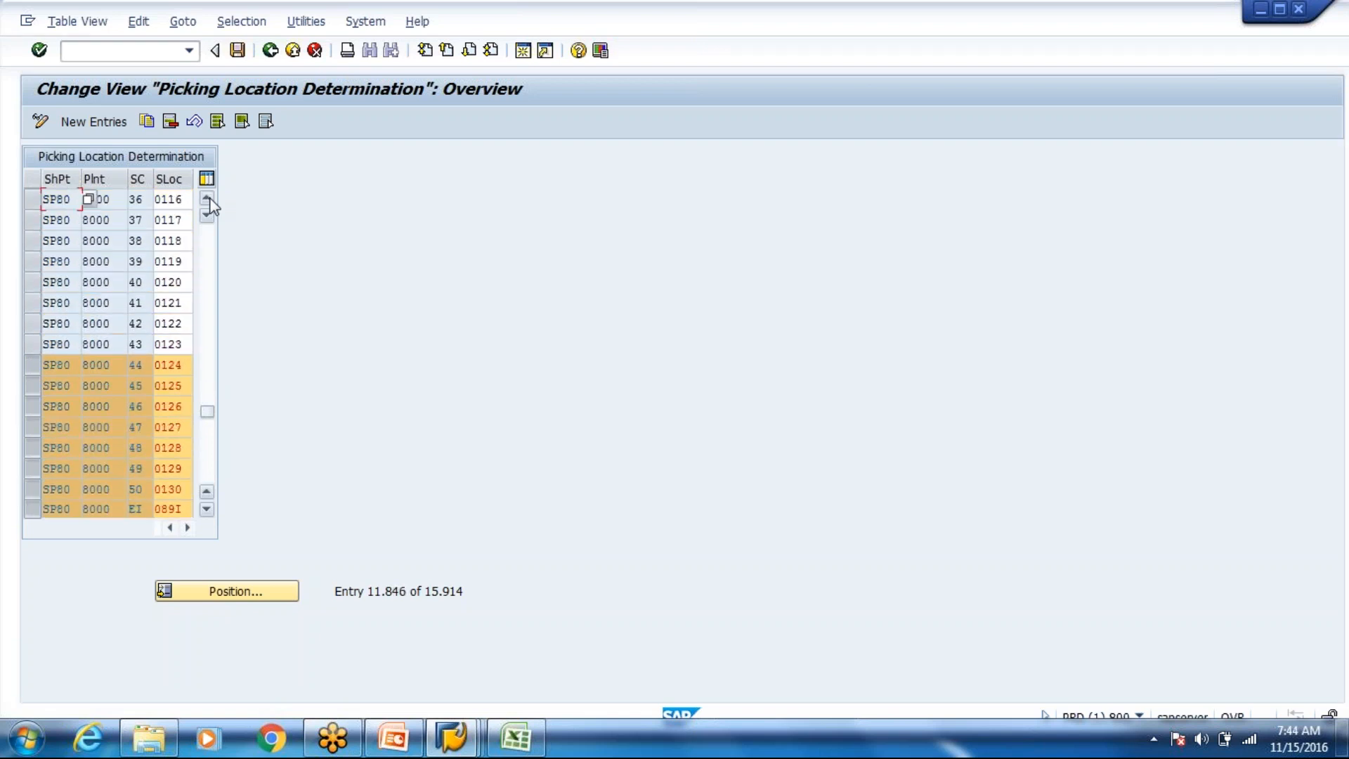
pyautogui.click(207, 198)
pyautogui.click(206, 199)
pyautogui.click(207, 198)
pyautogui.click(207, 198)
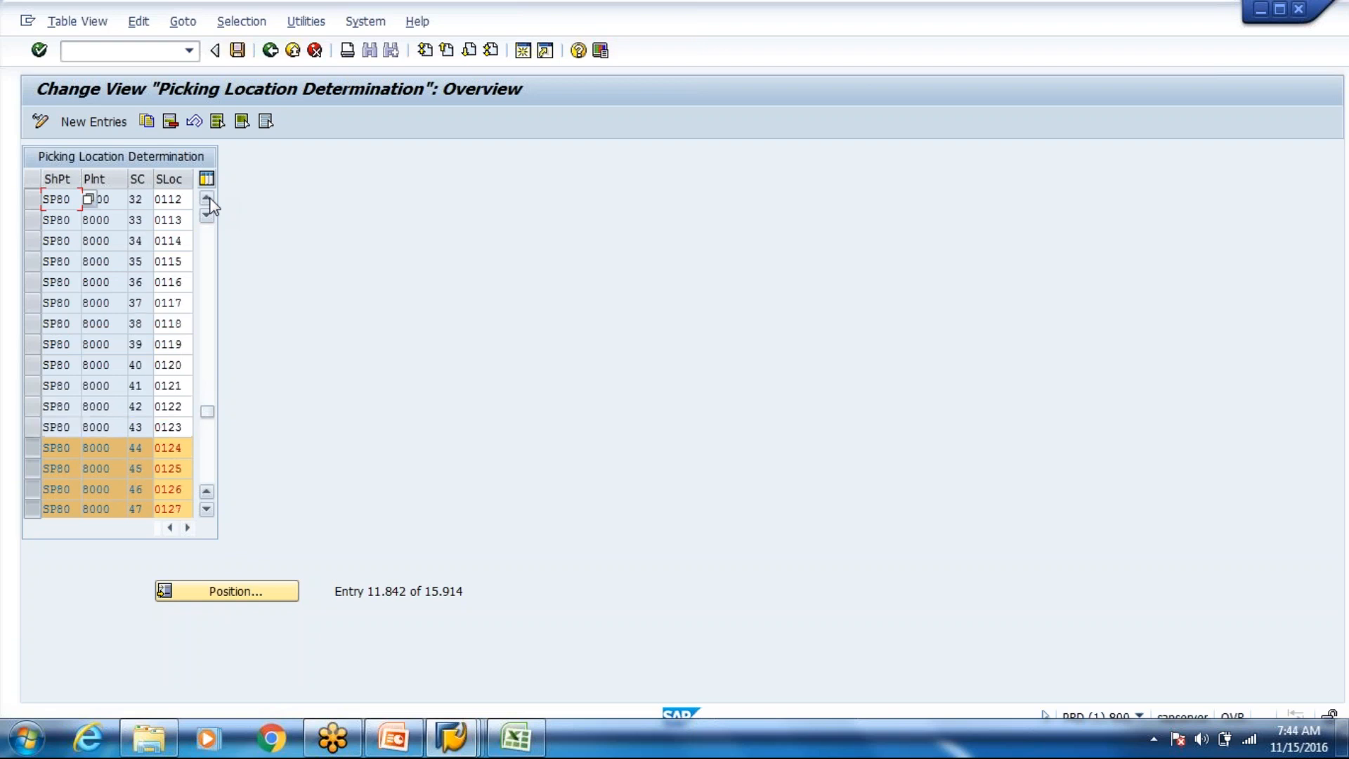
pyautogui.click(33, 425)
pyautogui.click(37, 411)
pyautogui.click(33, 386)
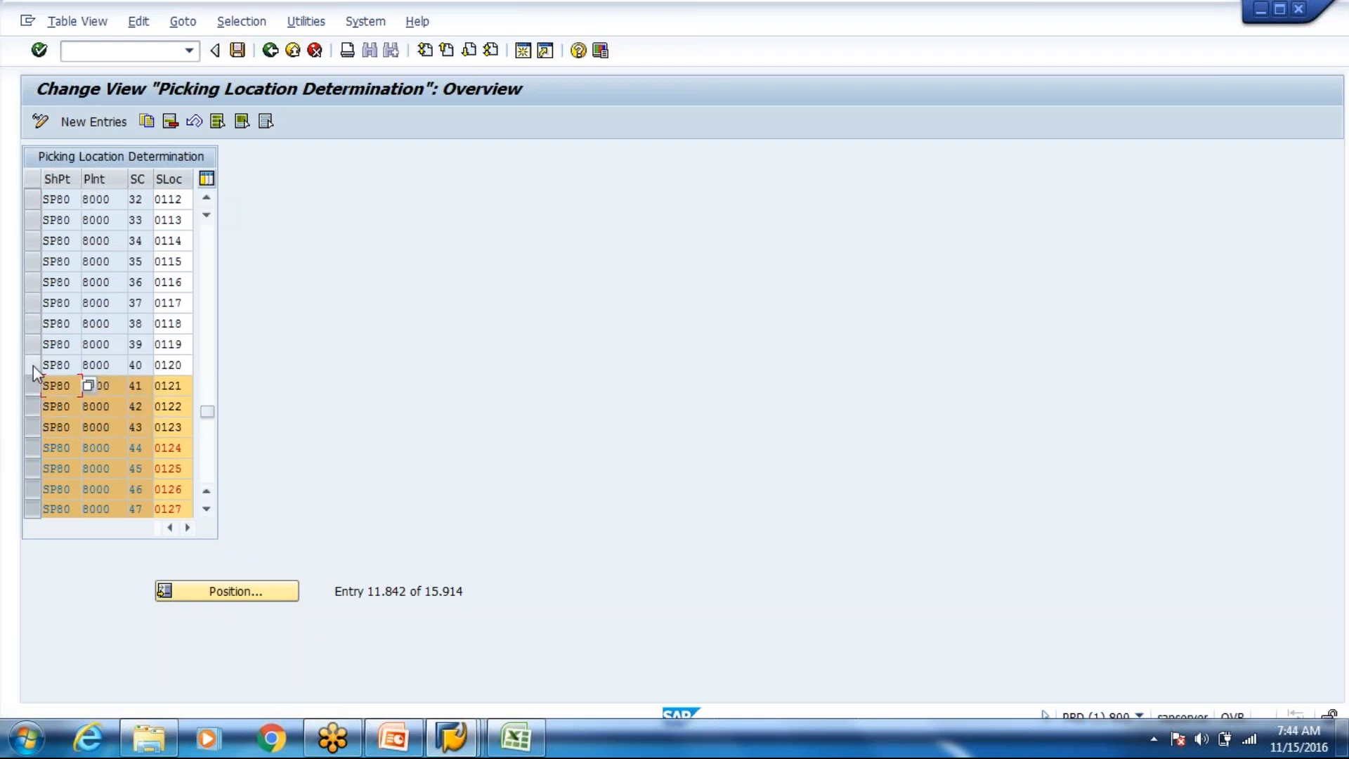
pyautogui.click(32, 365)
pyautogui.click(34, 344)
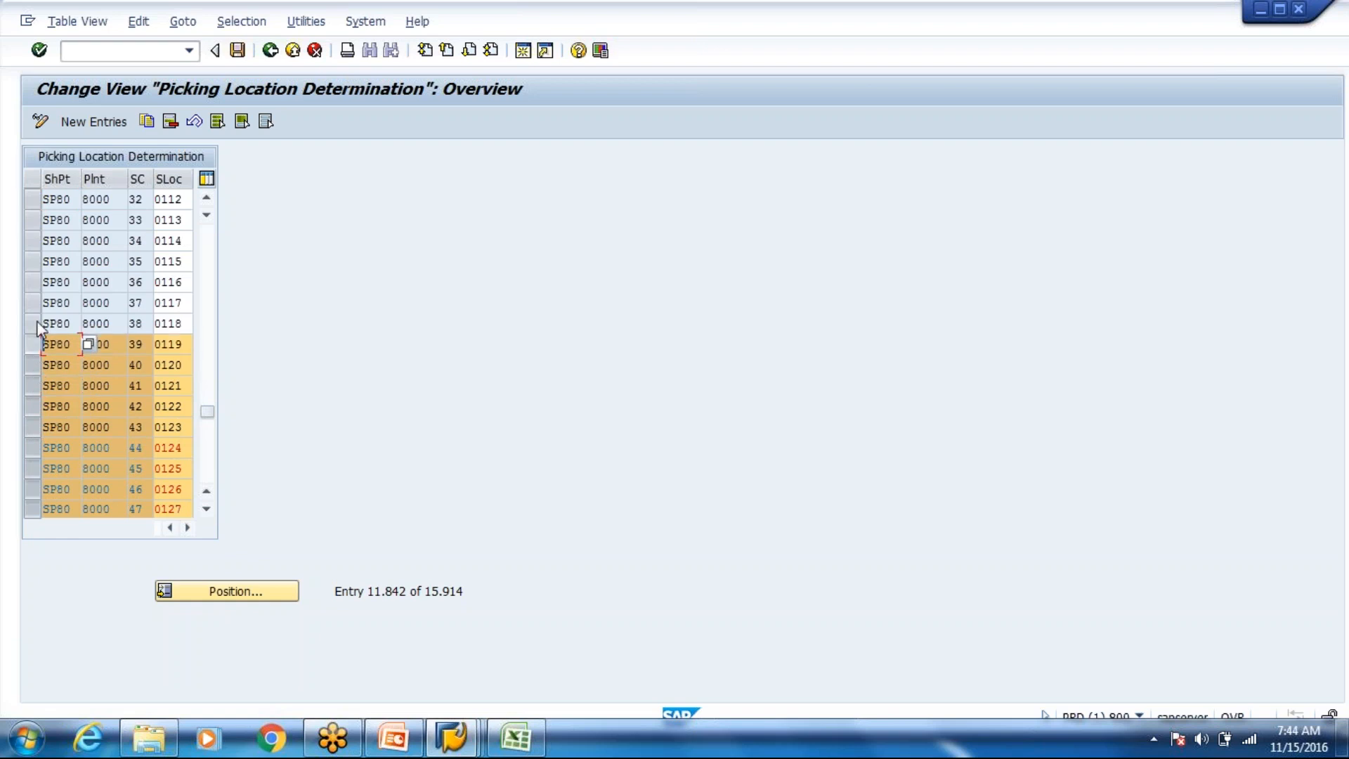
pyautogui.click(39, 323)
pyautogui.click(36, 308)
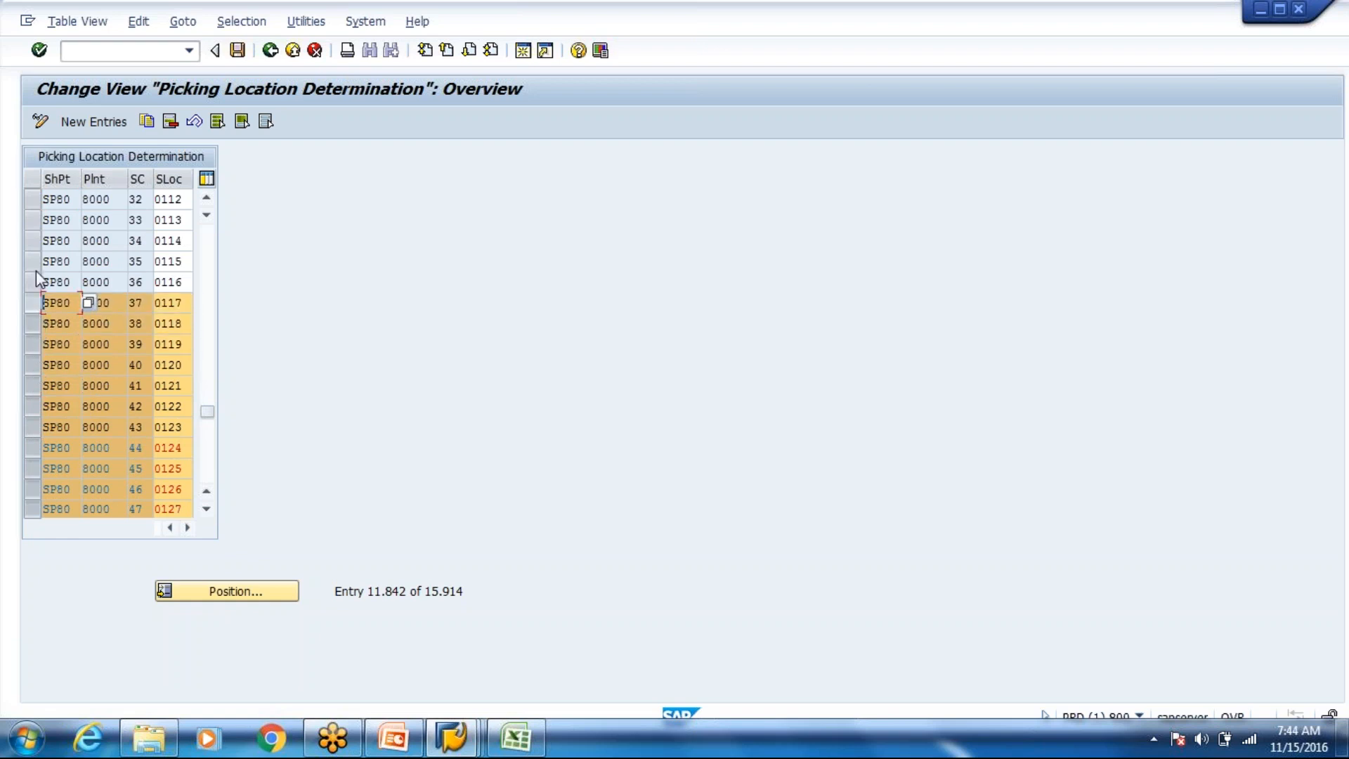
pyautogui.click(36, 281)
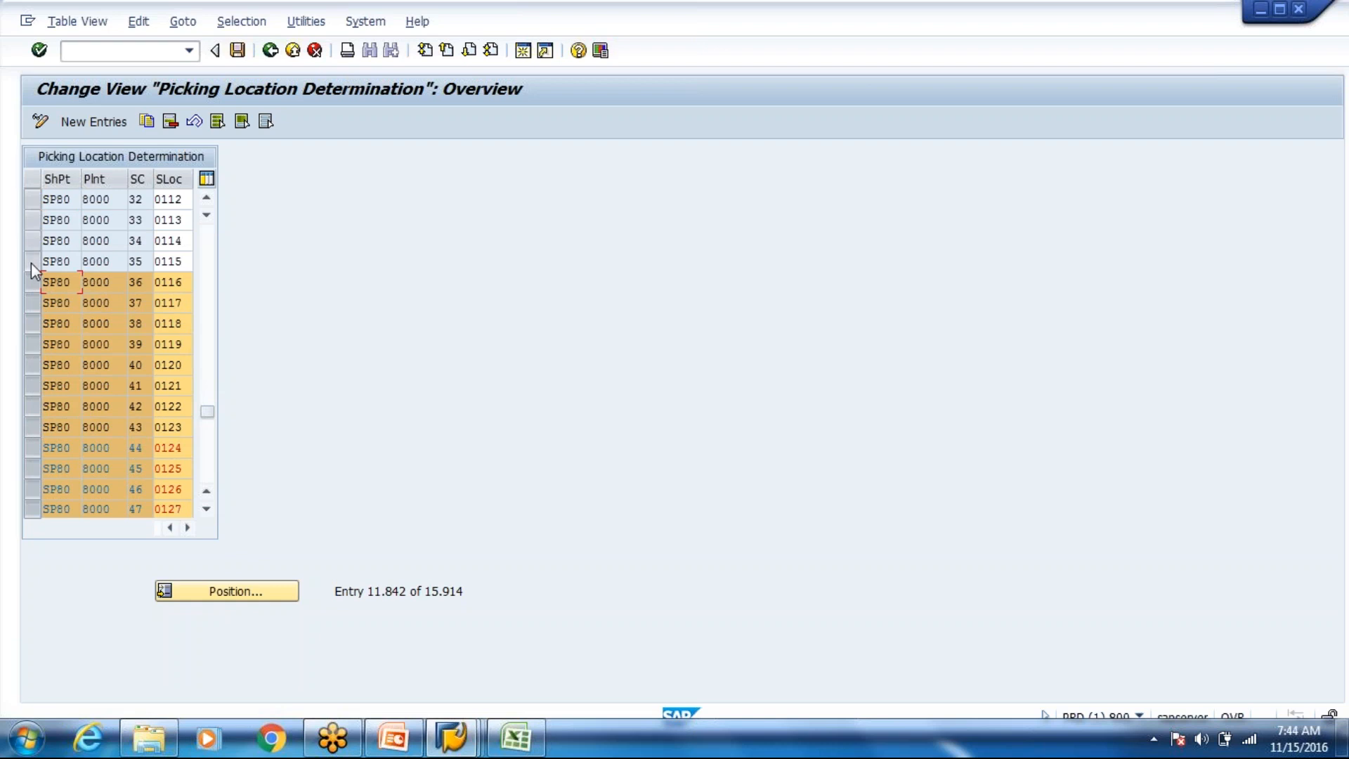
pyautogui.click(31, 262)
pyautogui.click(32, 220)
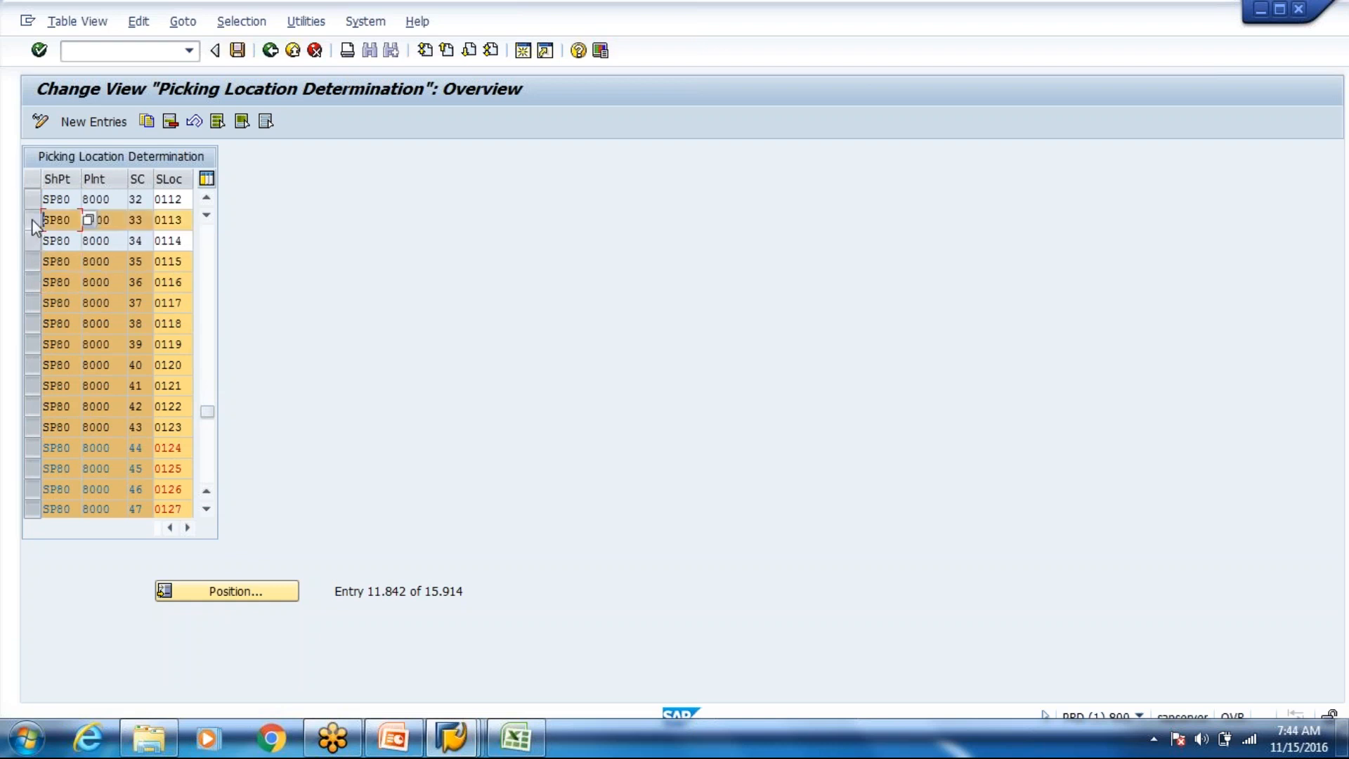
pyautogui.click(32, 241)
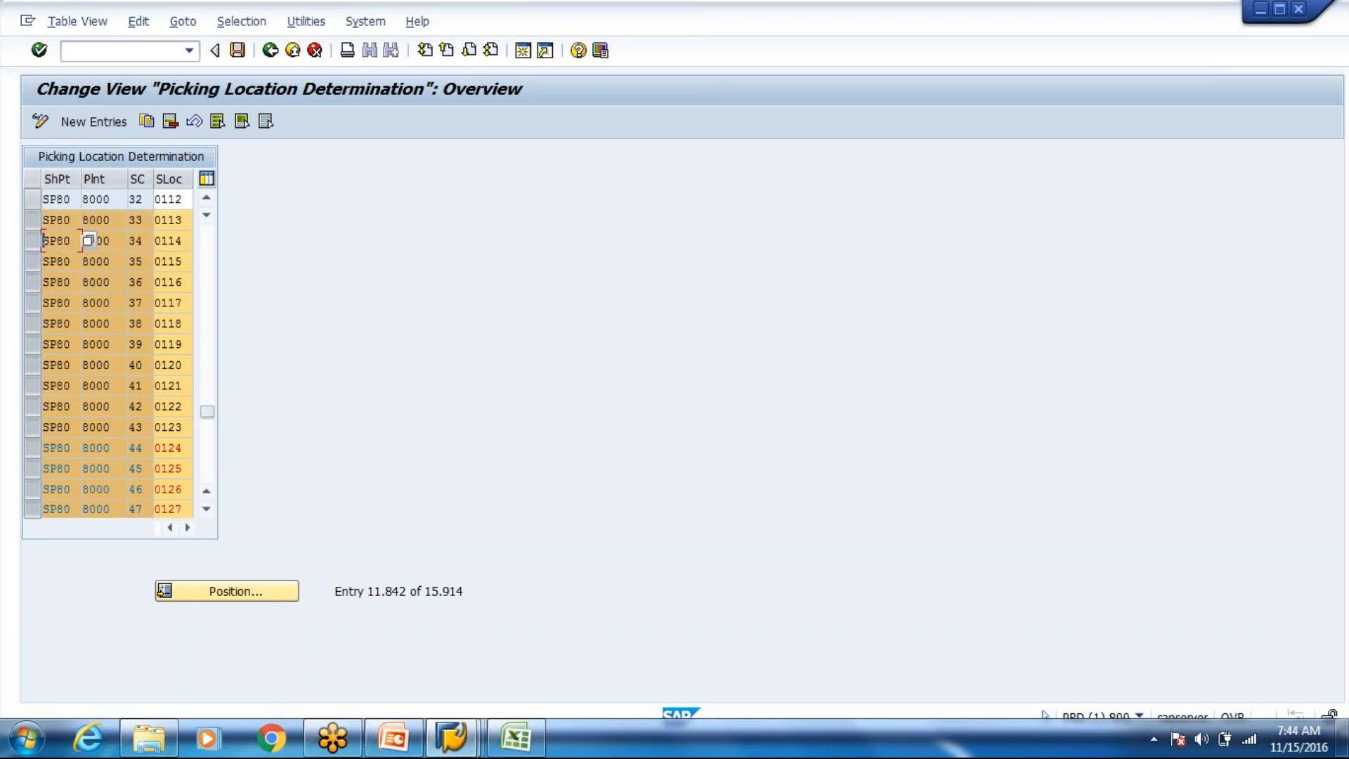
pyautogui.click(35, 200)
pyautogui.click(207, 201)
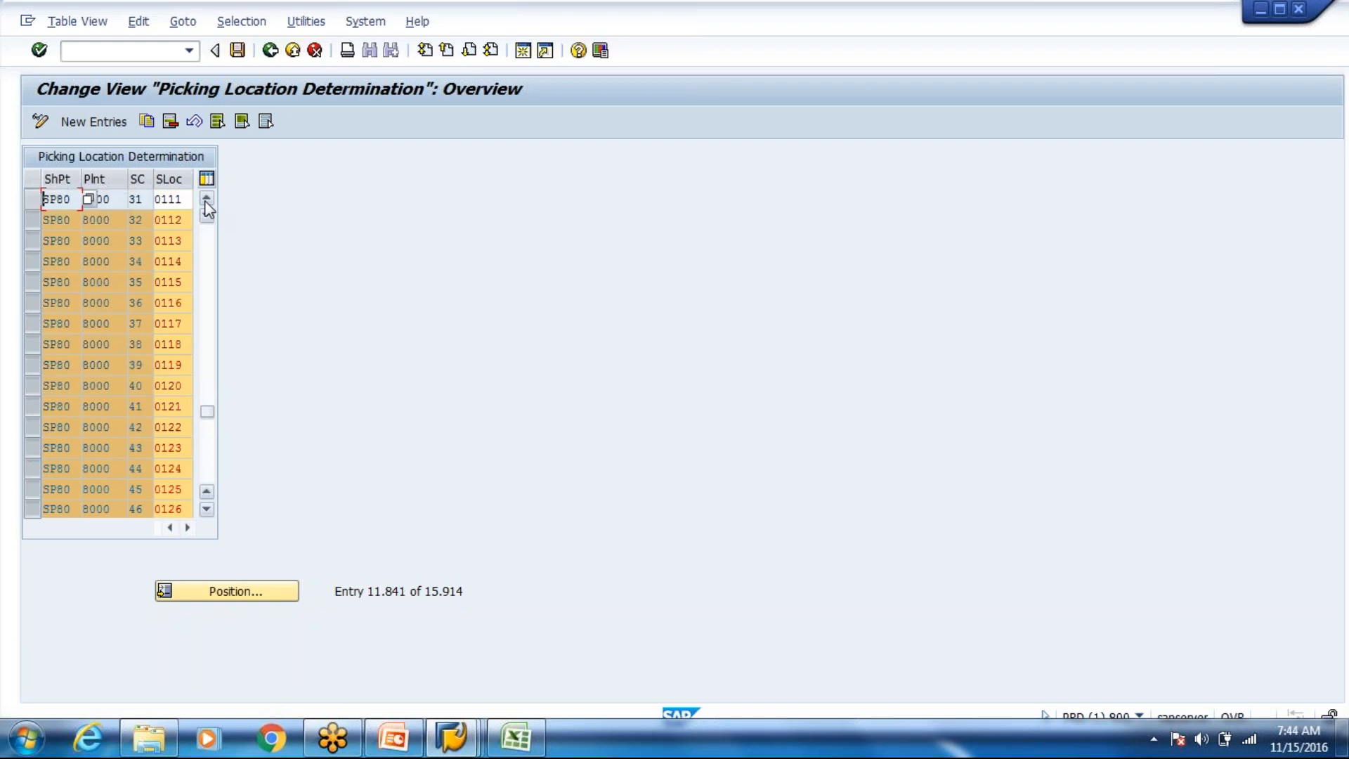
pyautogui.click(206, 201)
pyautogui.click(207, 200)
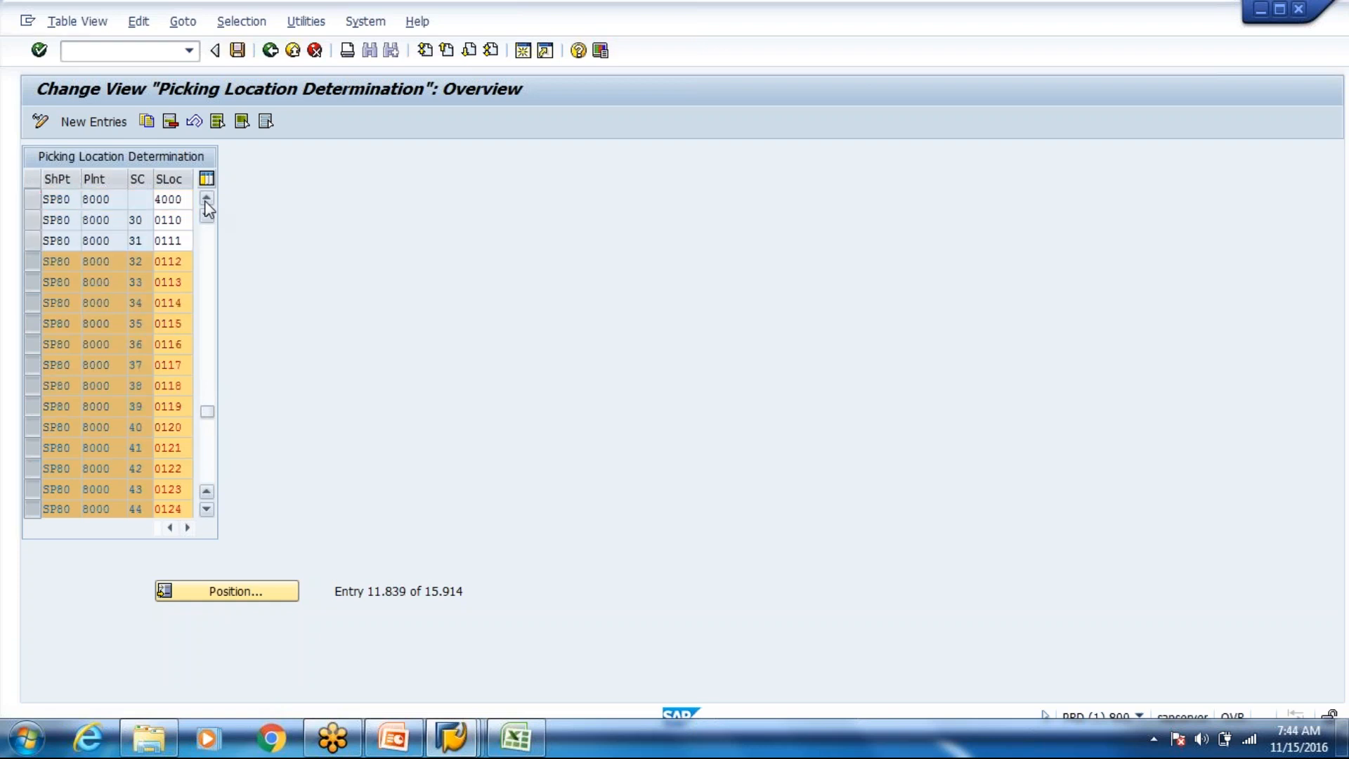
pyautogui.click(207, 200)
pyautogui.click(34, 242)
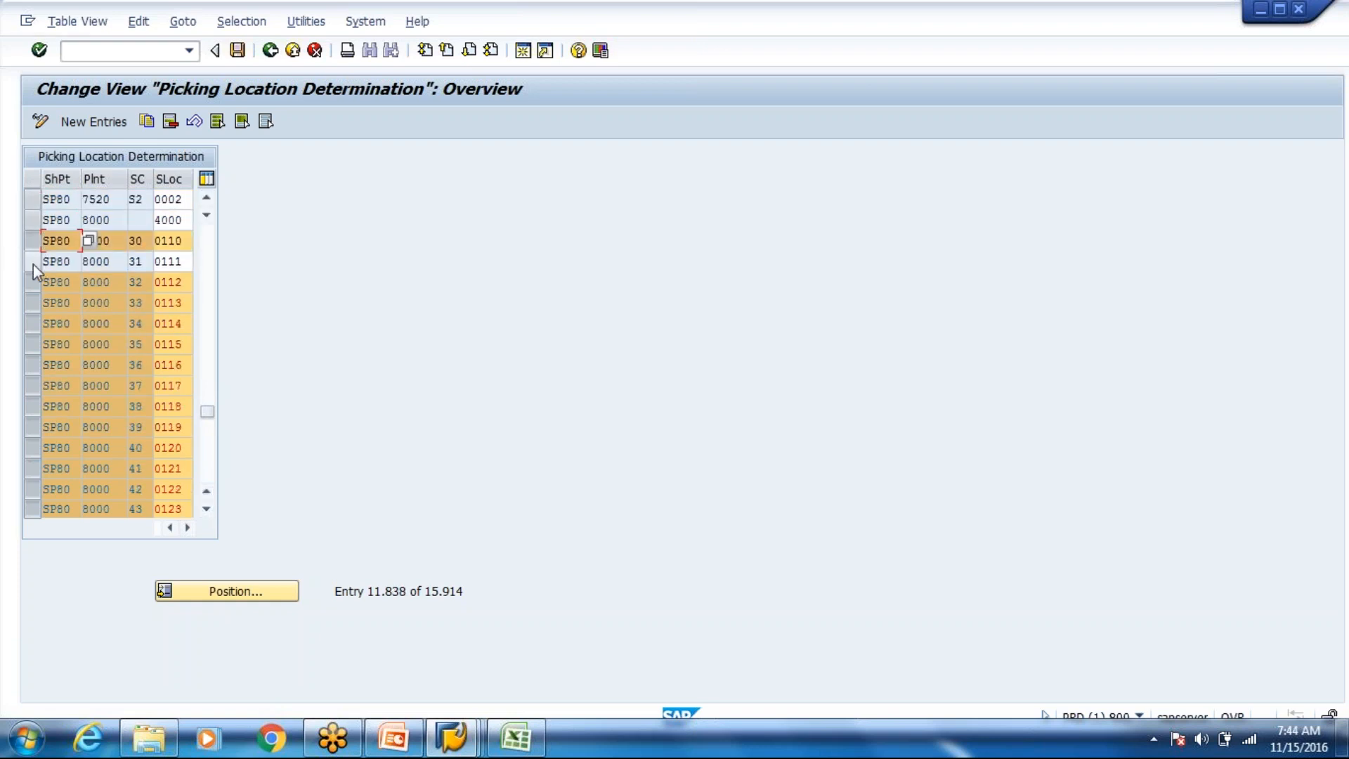
pyautogui.click(32, 261)
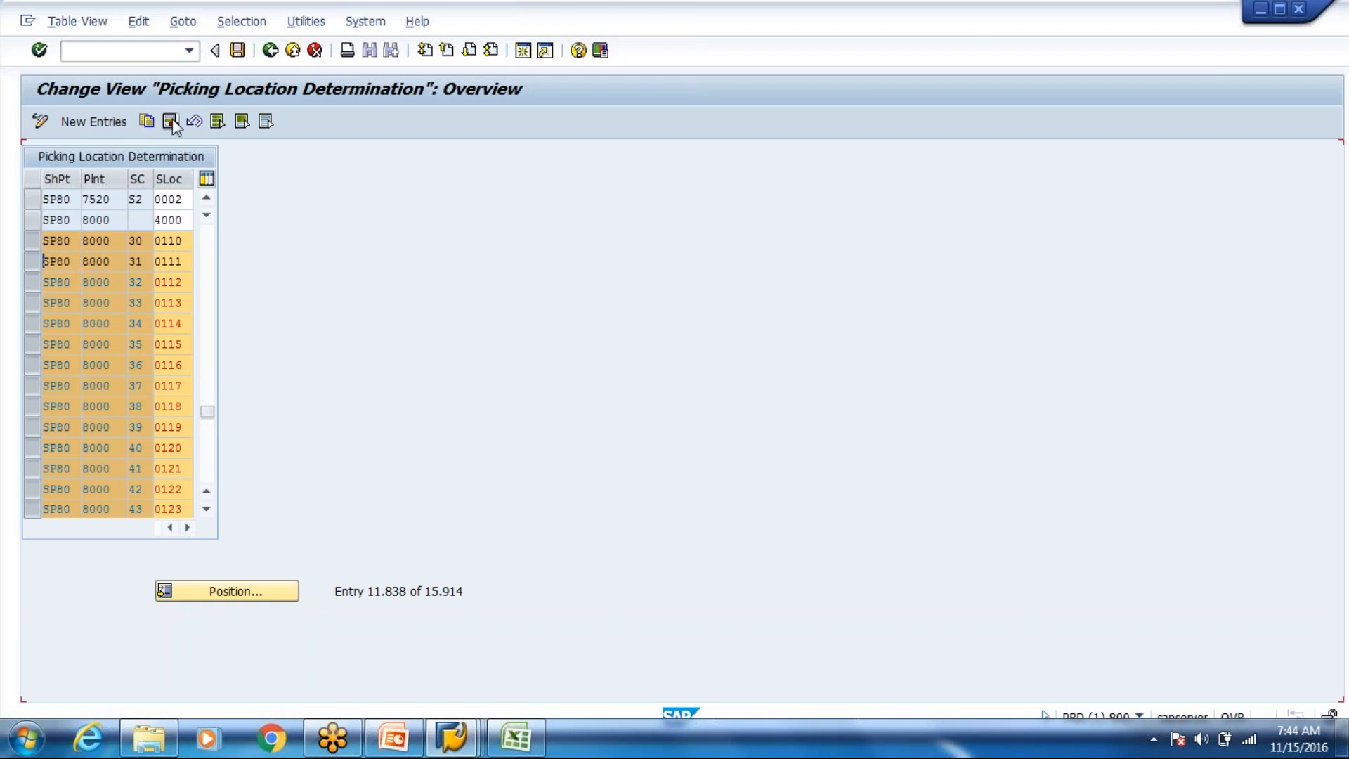
pyautogui.click(171, 123)
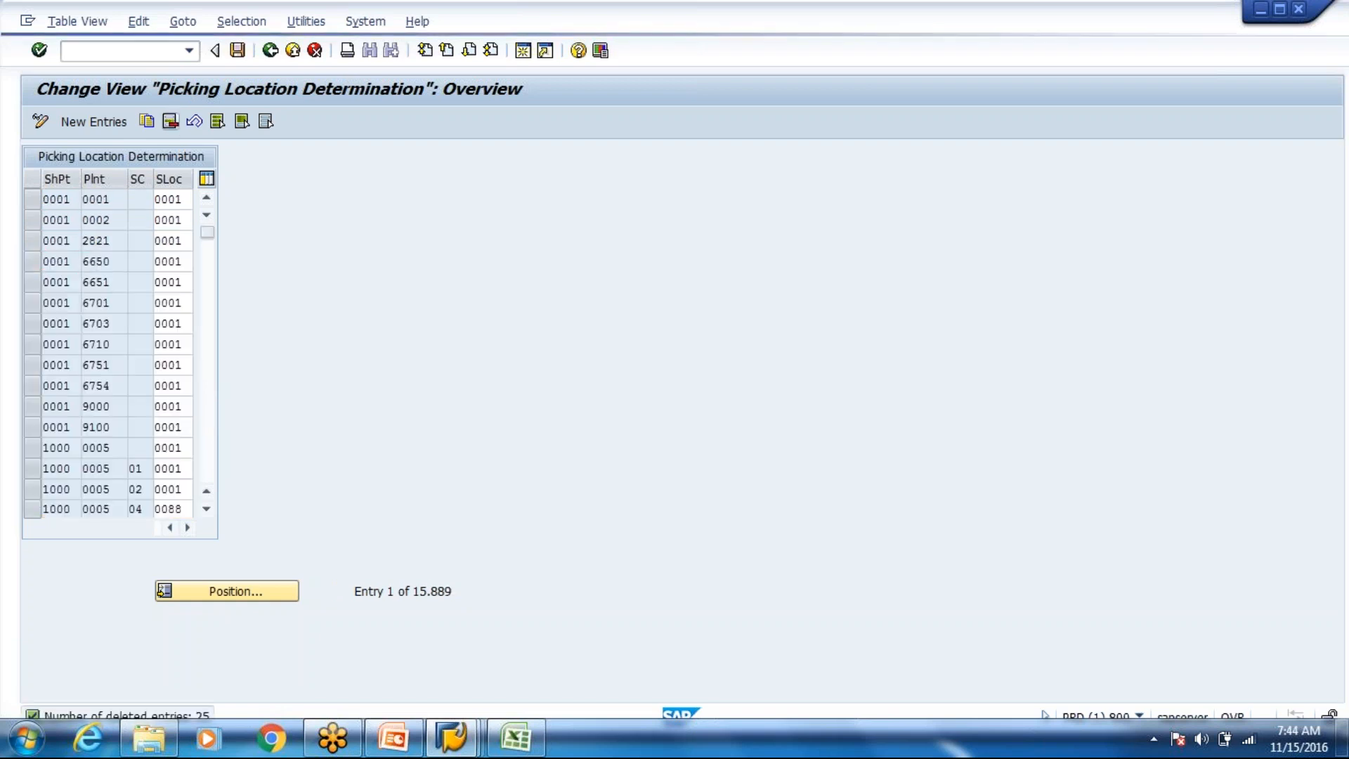
pyautogui.hotkey('ctrl', 's')
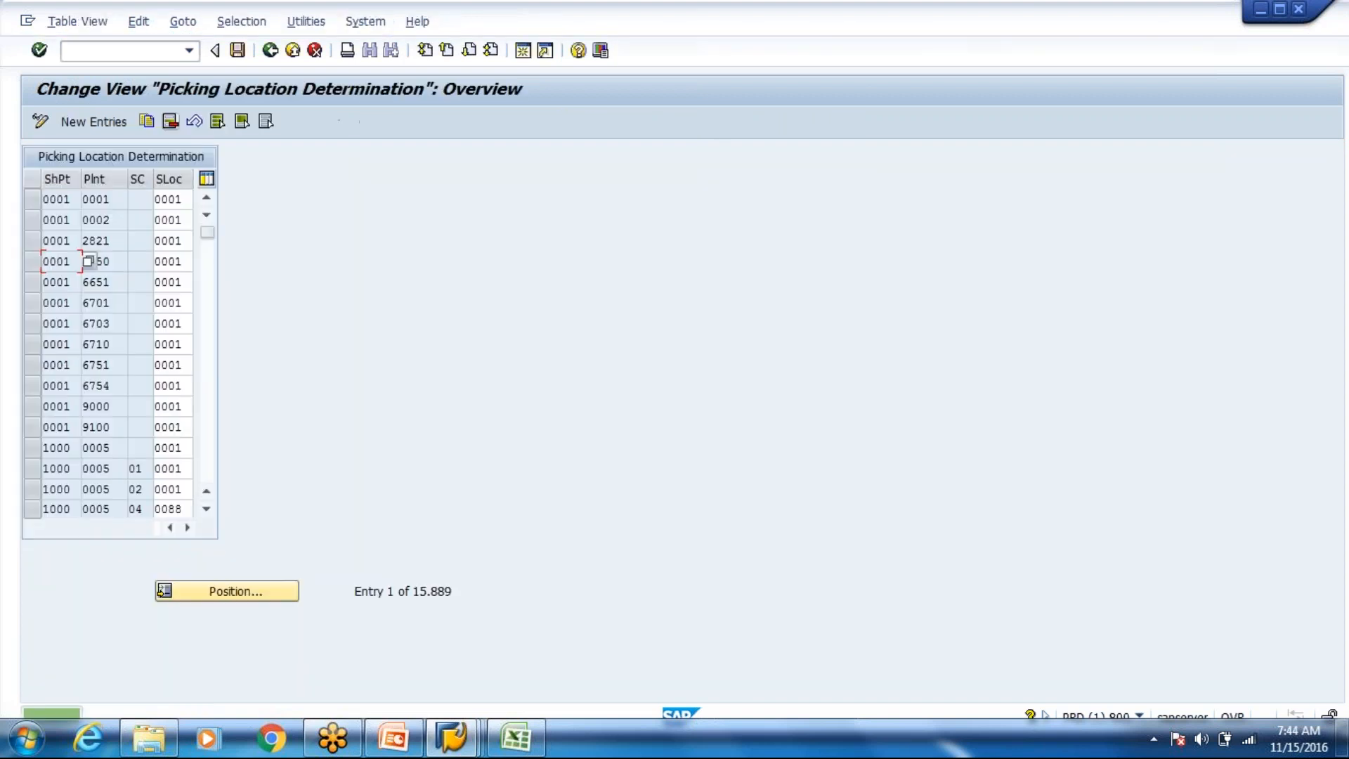
pyautogui.click(271, 50)
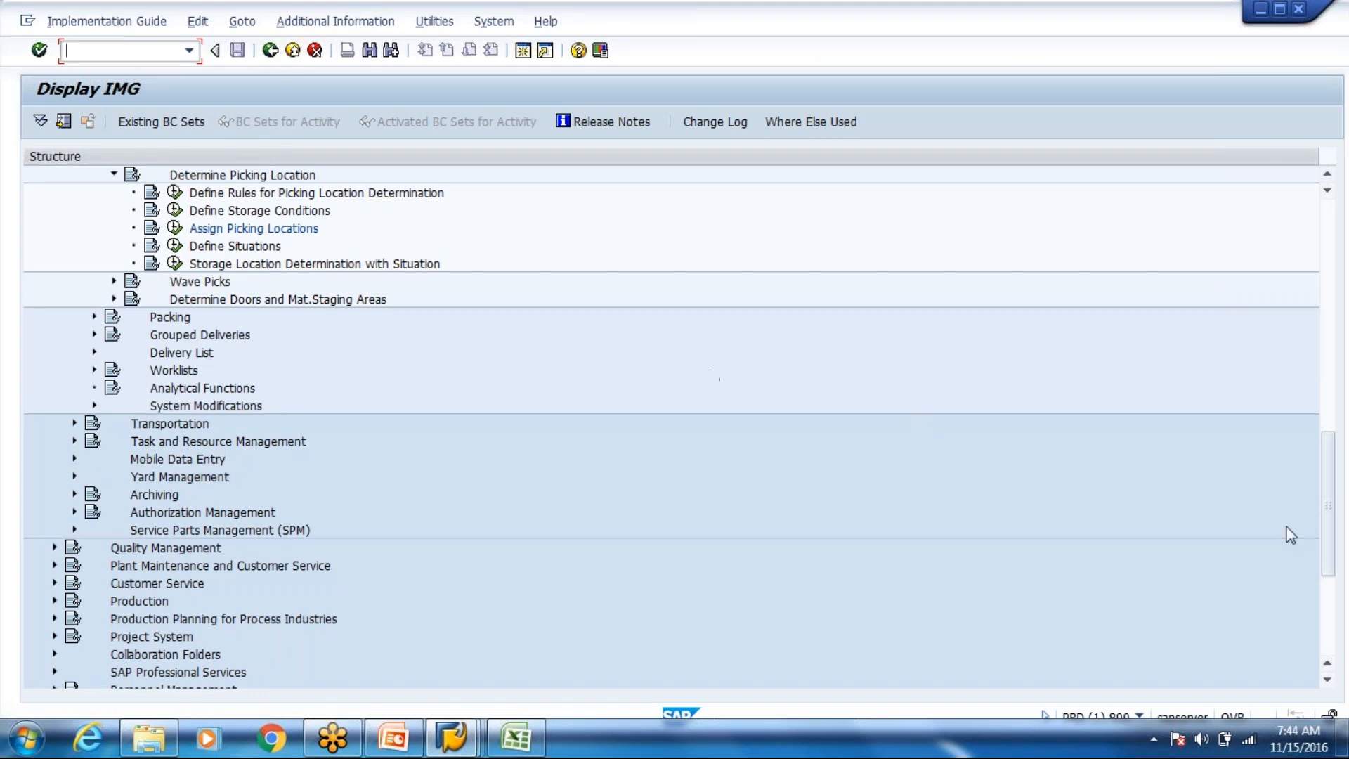
# - Search the Customizing structure for "Shipping point" and open the Shipping Point Determination view
pyautogui.moveTo(1331, 521); pyautogui.dragTo(1331, 483)
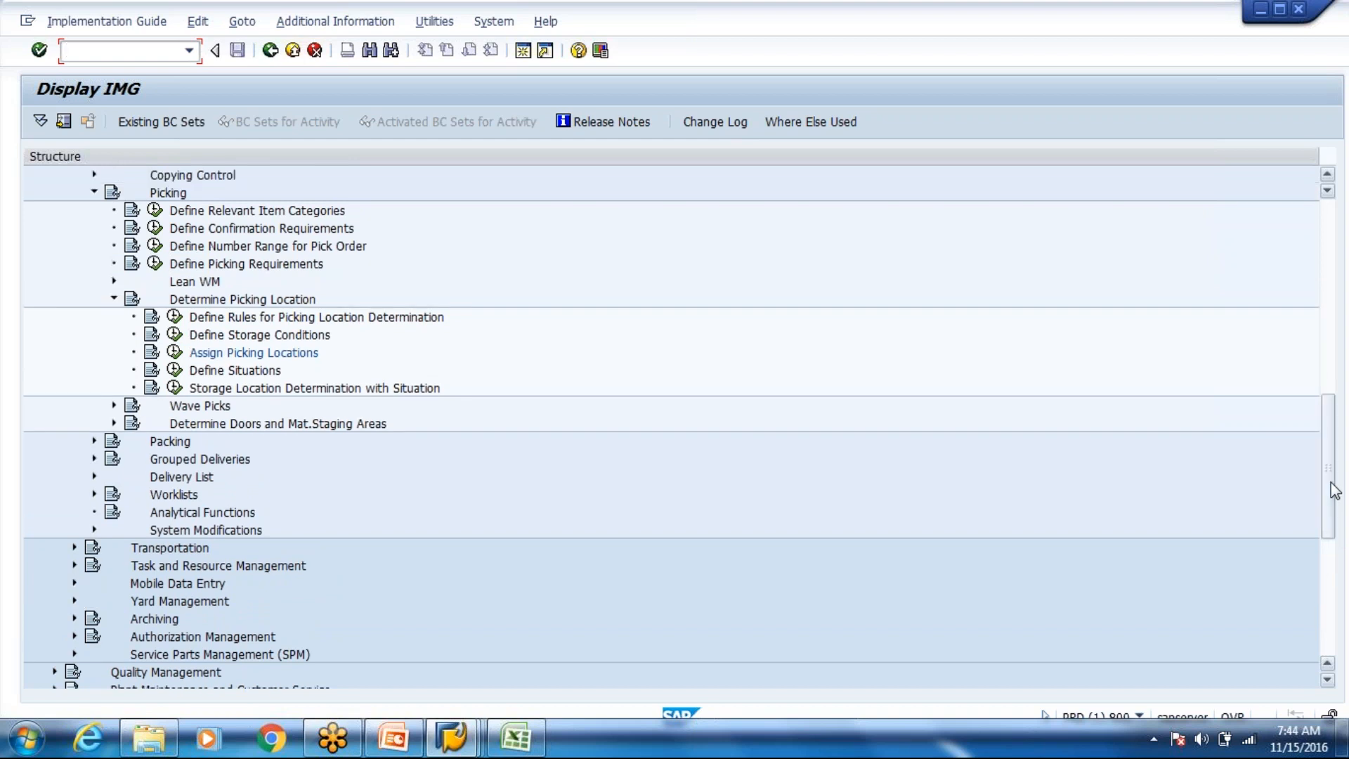
pyautogui.hotkey('ctrl', 'f')
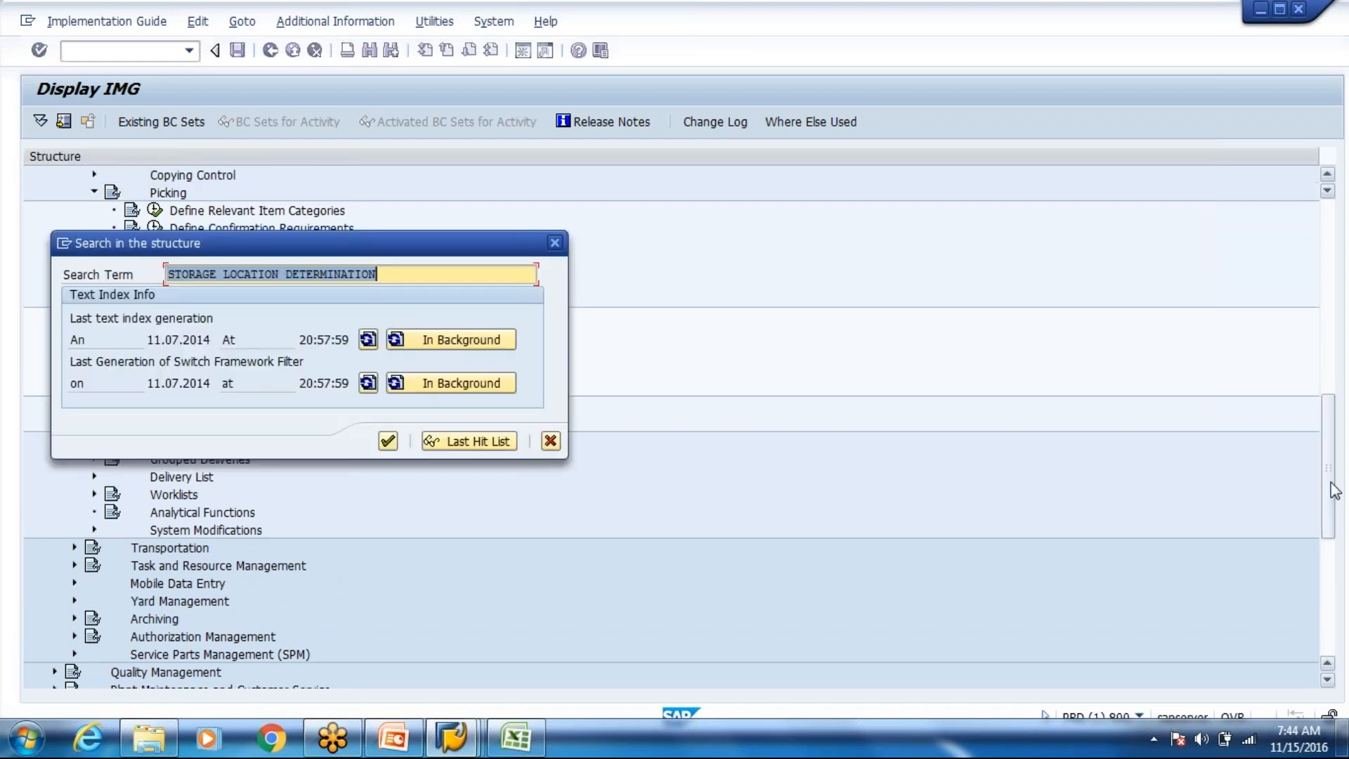
pyautogui.write('Shippin')
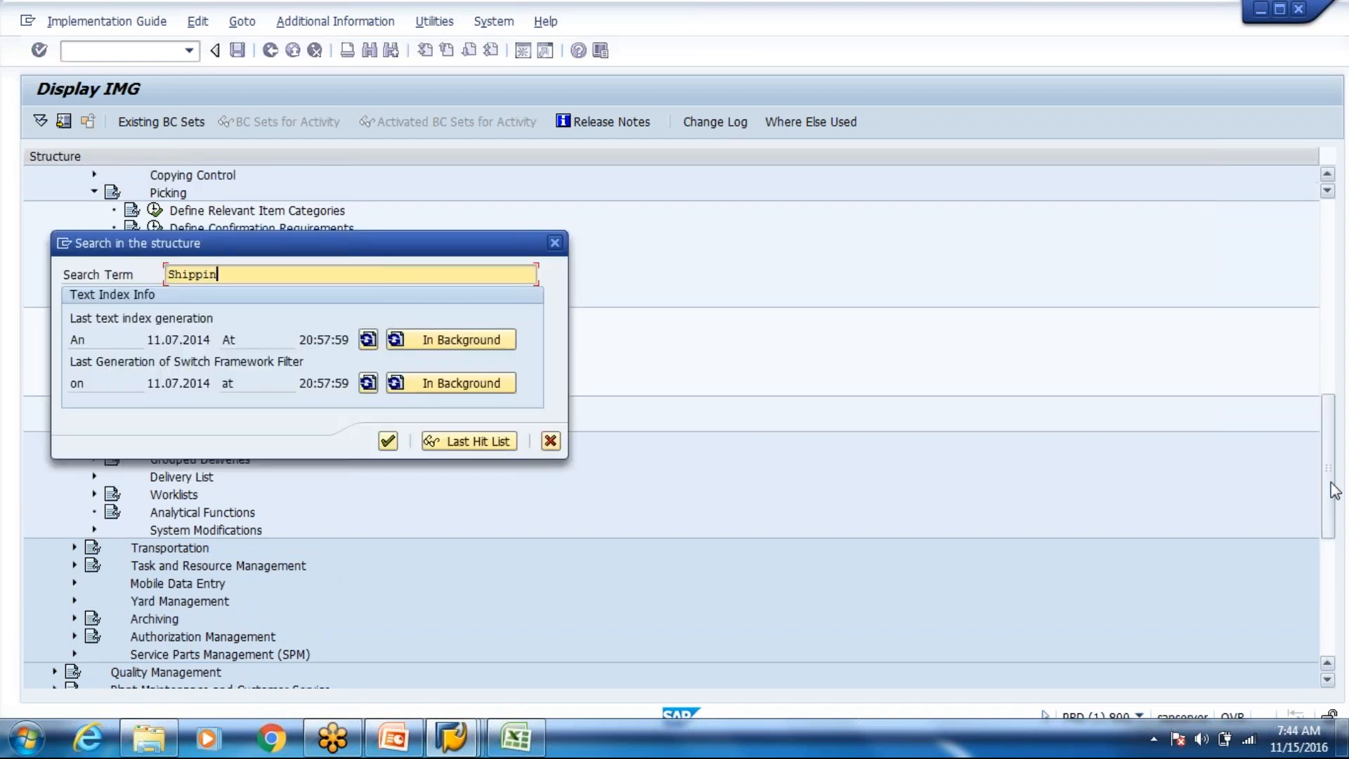
pyautogui.write('g point')
pyautogui.press('Return')
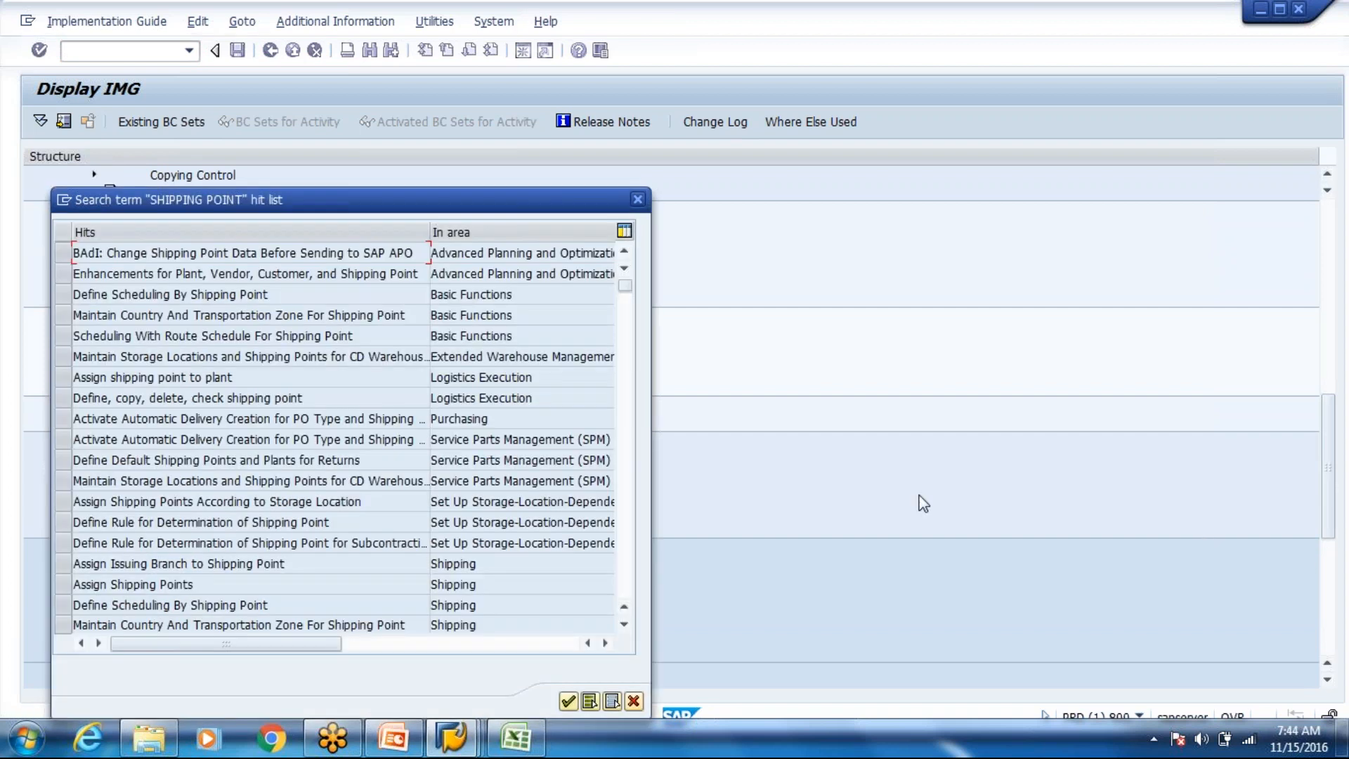
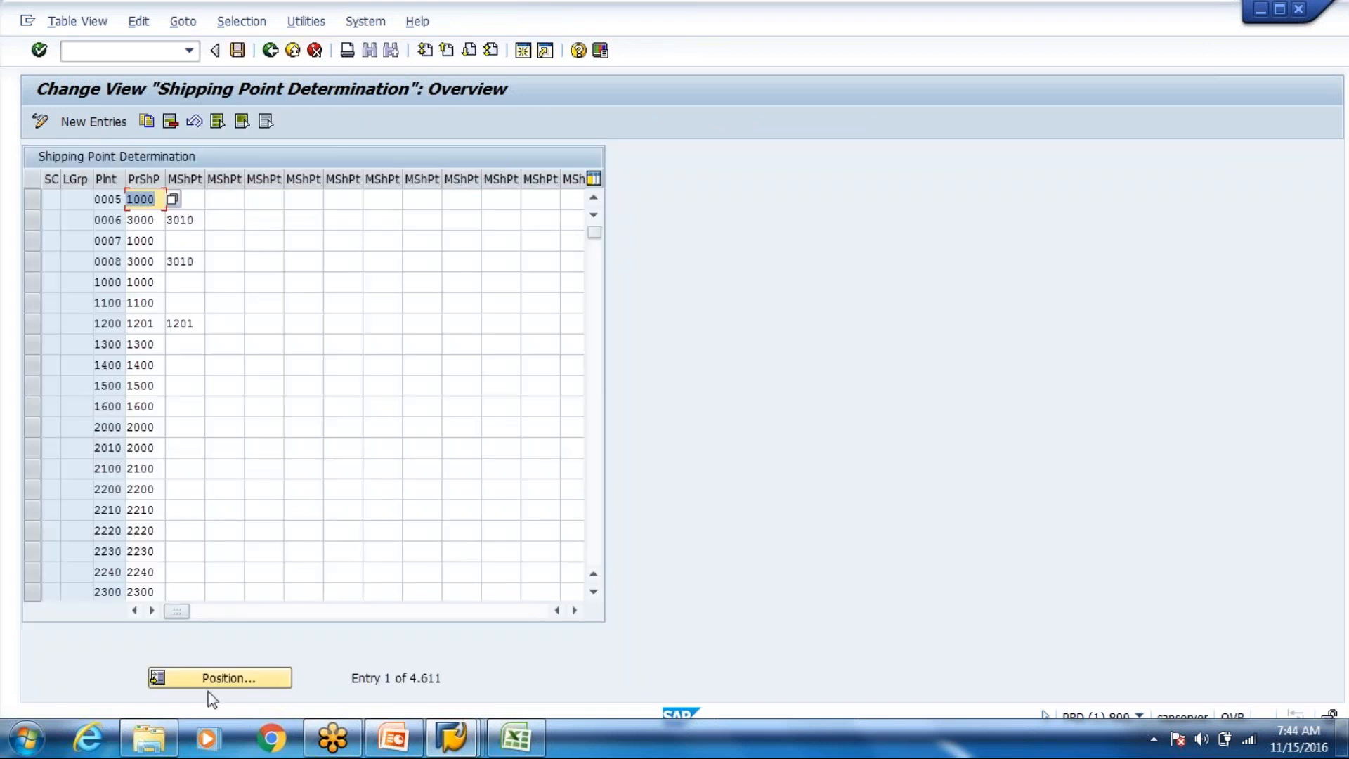
pyautogui.click(221, 679)
pyautogui.press('Tab')
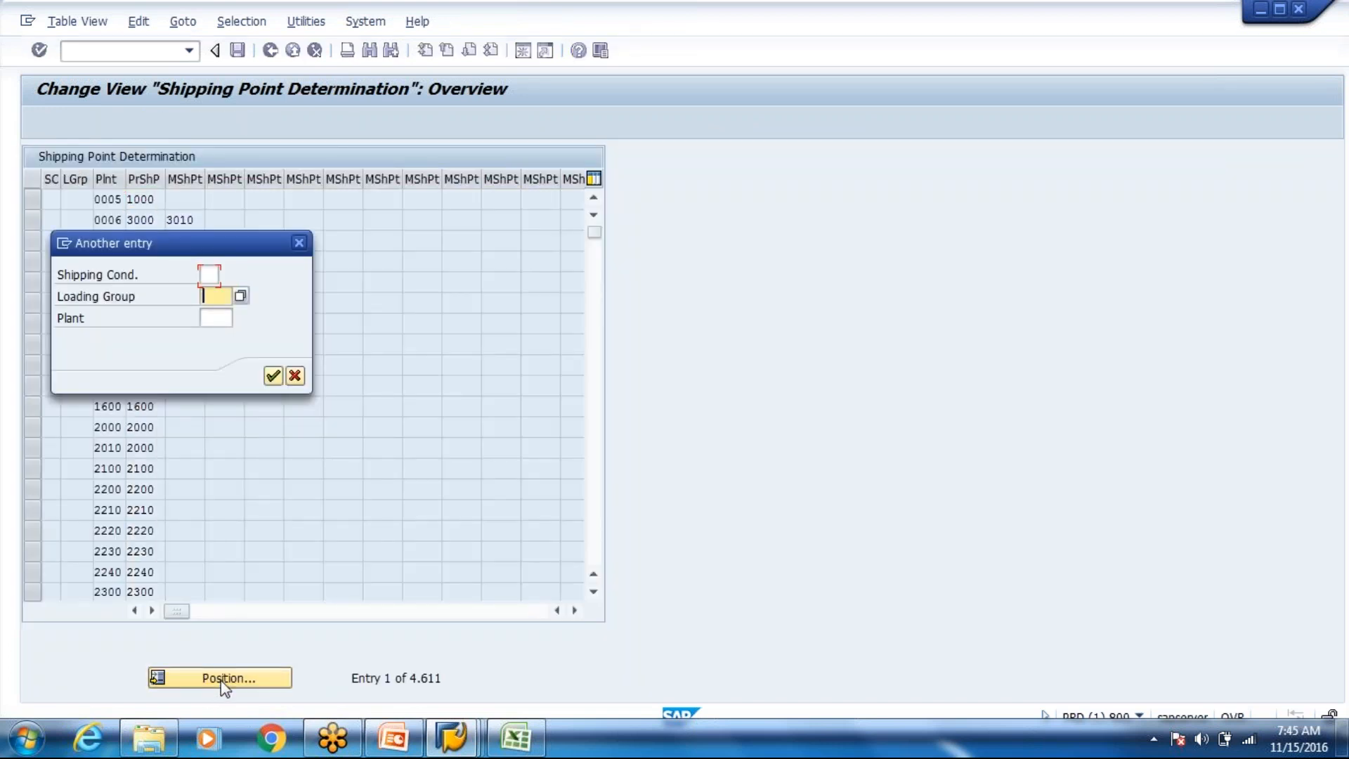
pyautogui.press('Tab')
pyautogui.press('Return')
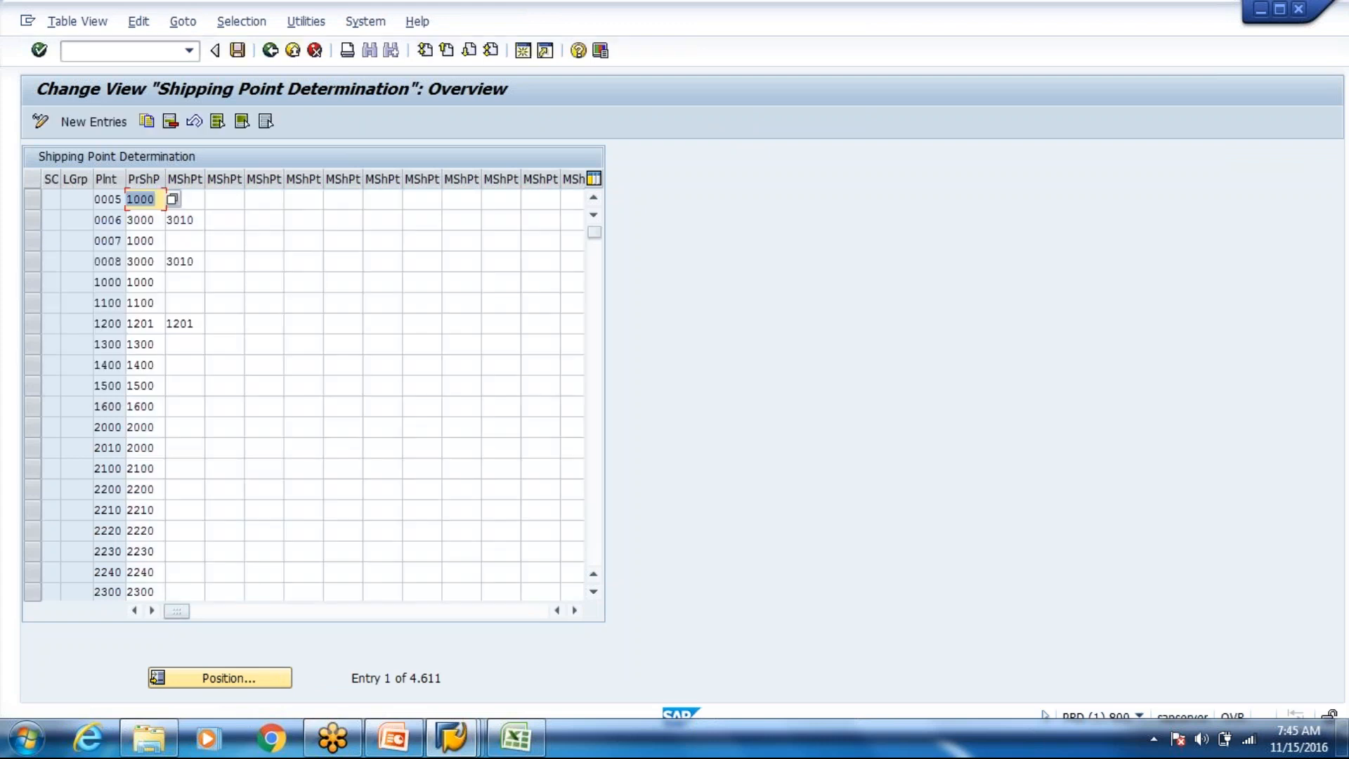
# - Filter the Shipping Point Determination entries by contents to plant 8000
pyautogui.click(261, 25)
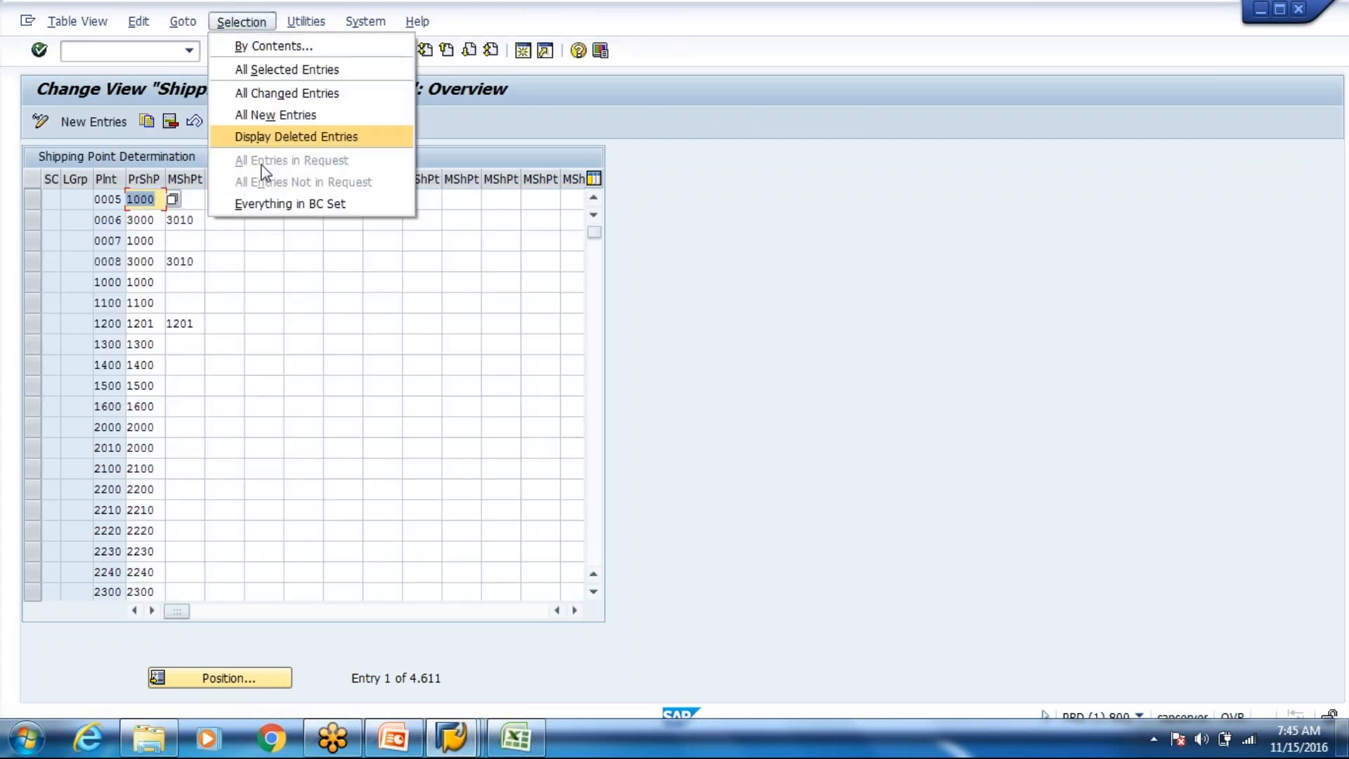
pyautogui.click(303, 48)
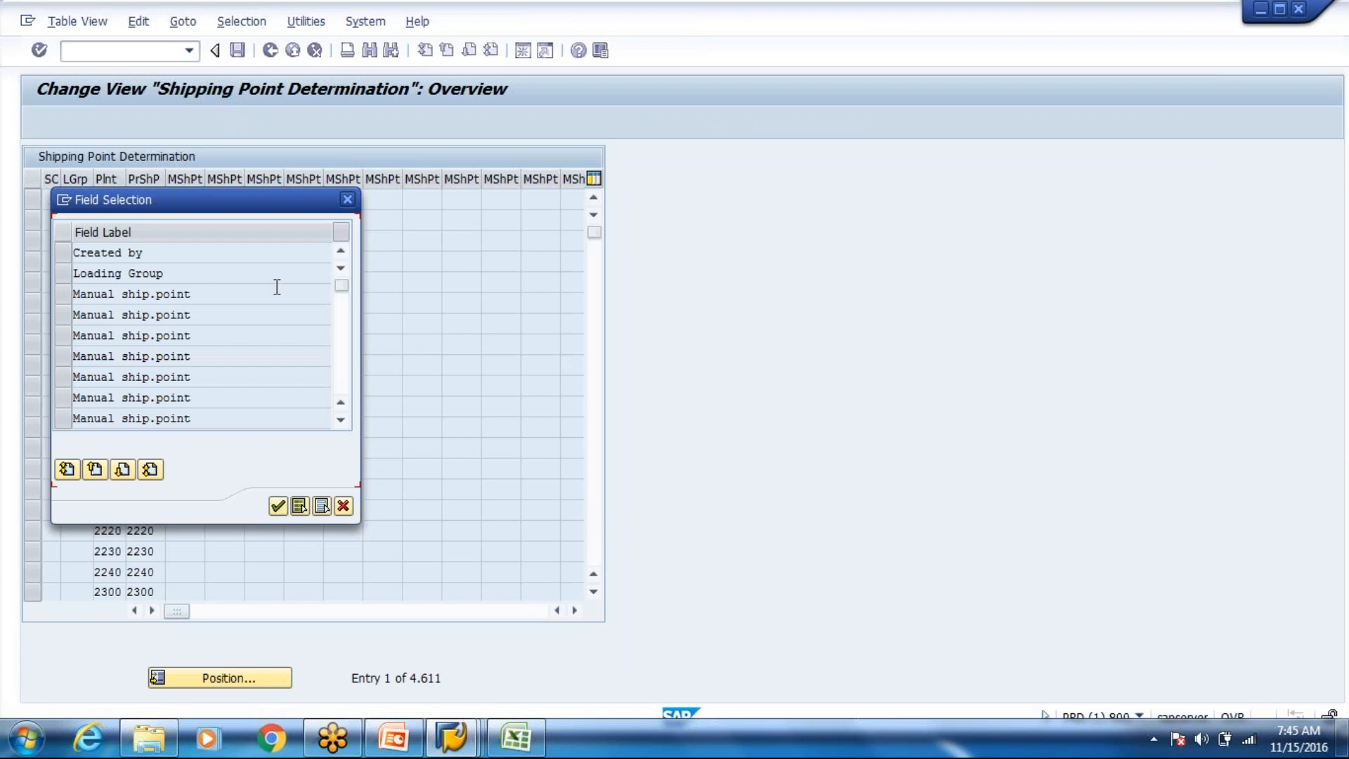
pyautogui.click(339, 374)
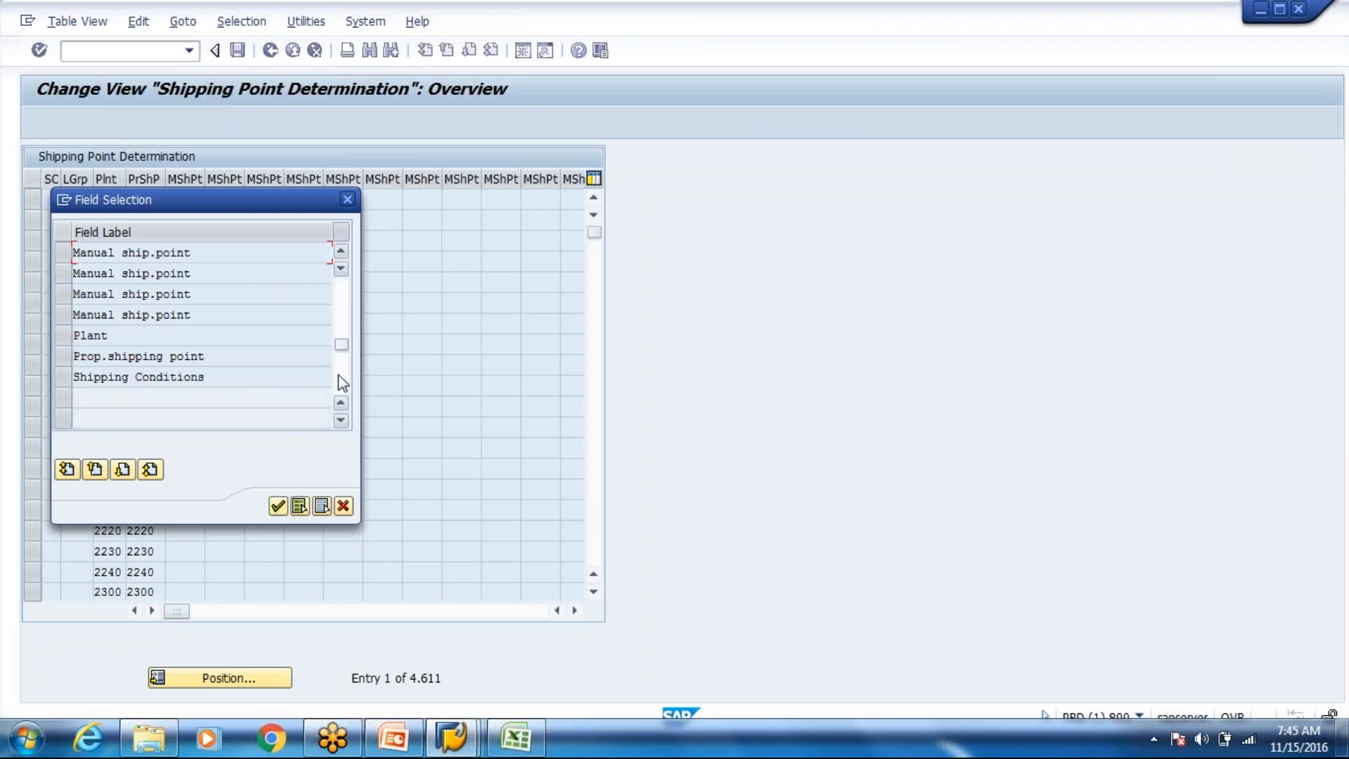
pyautogui.click(64, 336)
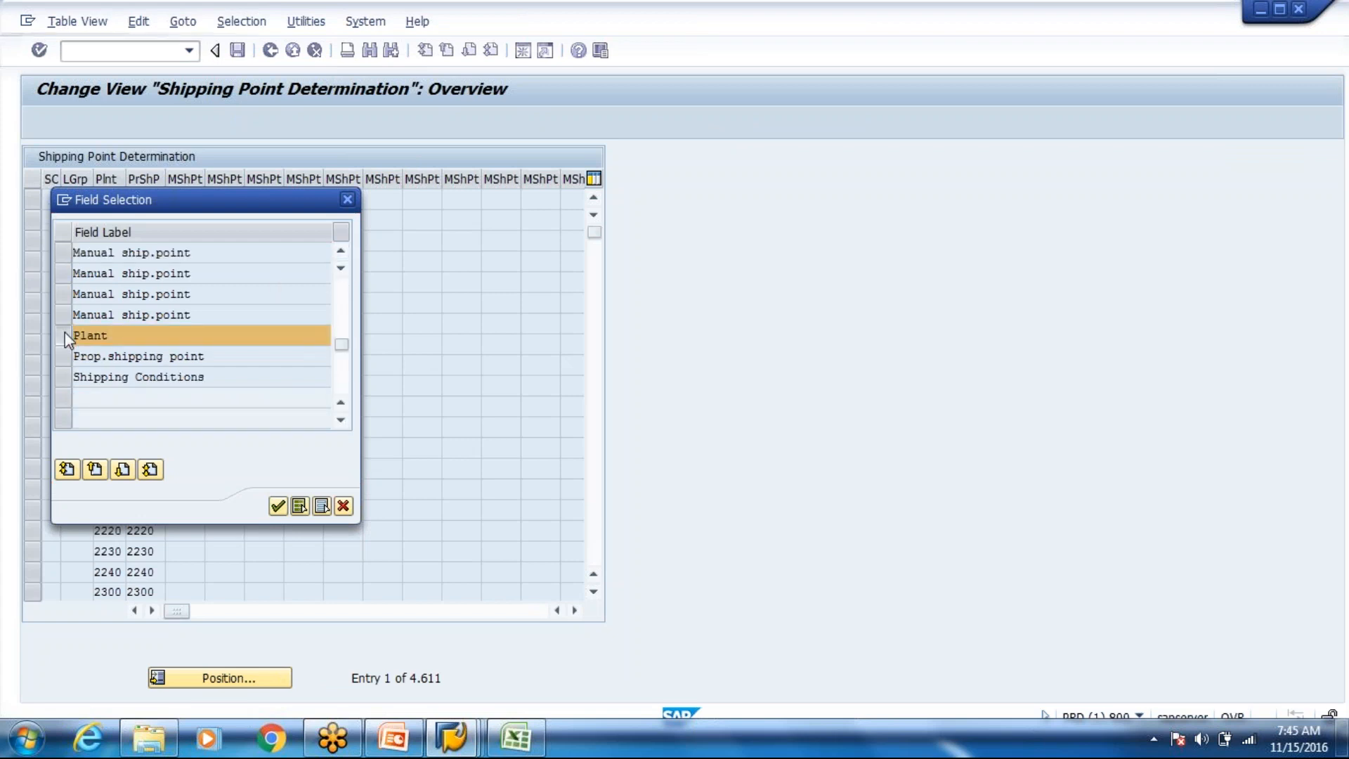
pyautogui.press('Return')
pyautogui.write('3000')
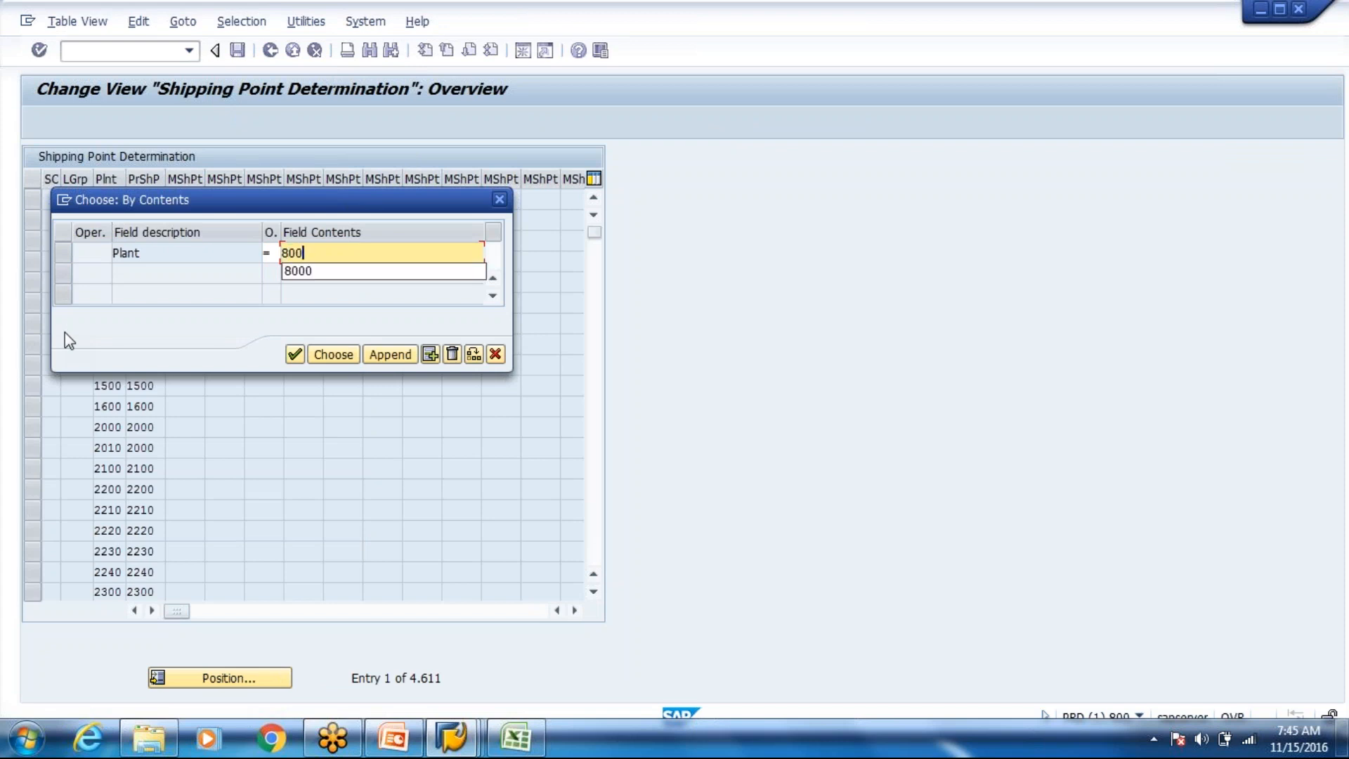
pyautogui.hotkey('shift', 'Tab')
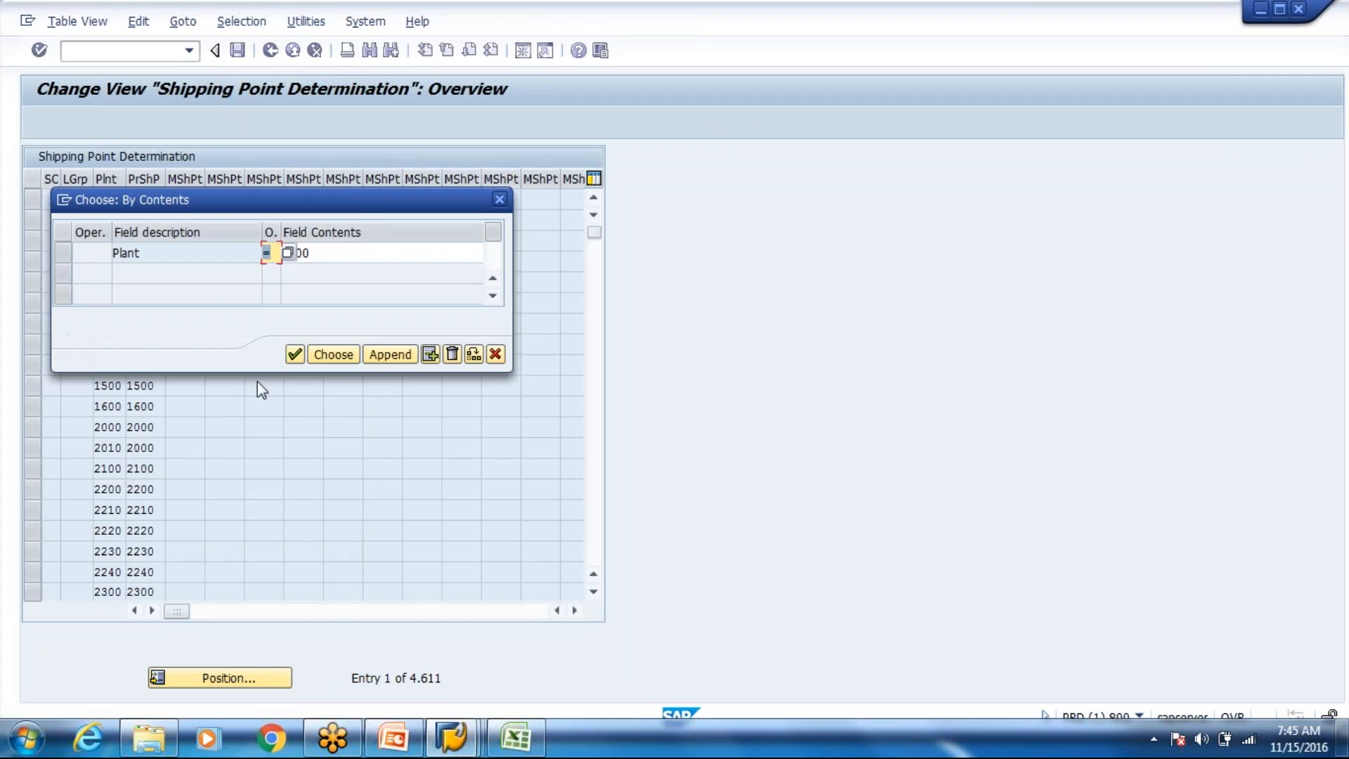
pyautogui.click(326, 362)
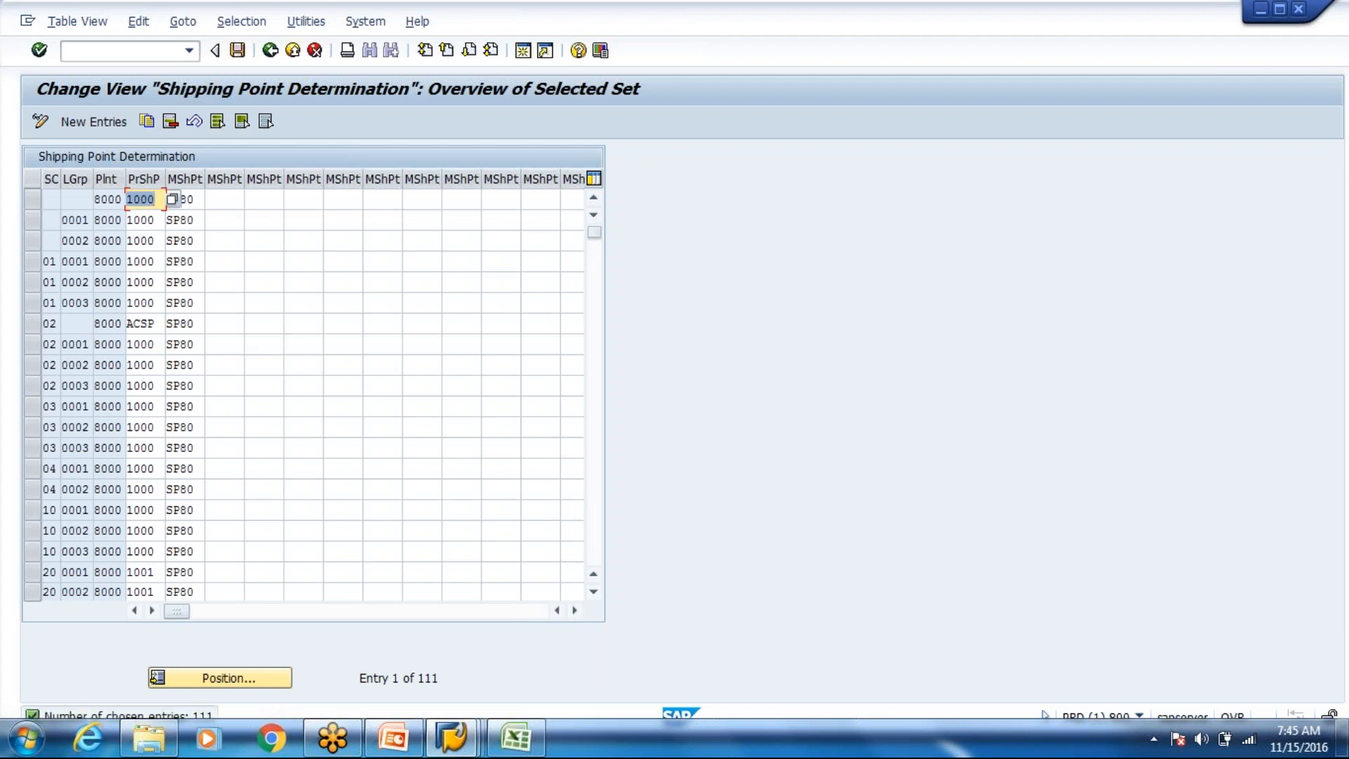
# - Review the plant 8000 entries for their shipping condition, loading group, proposed shipping point and manual shipping point
pyautogui.press('pagedown')
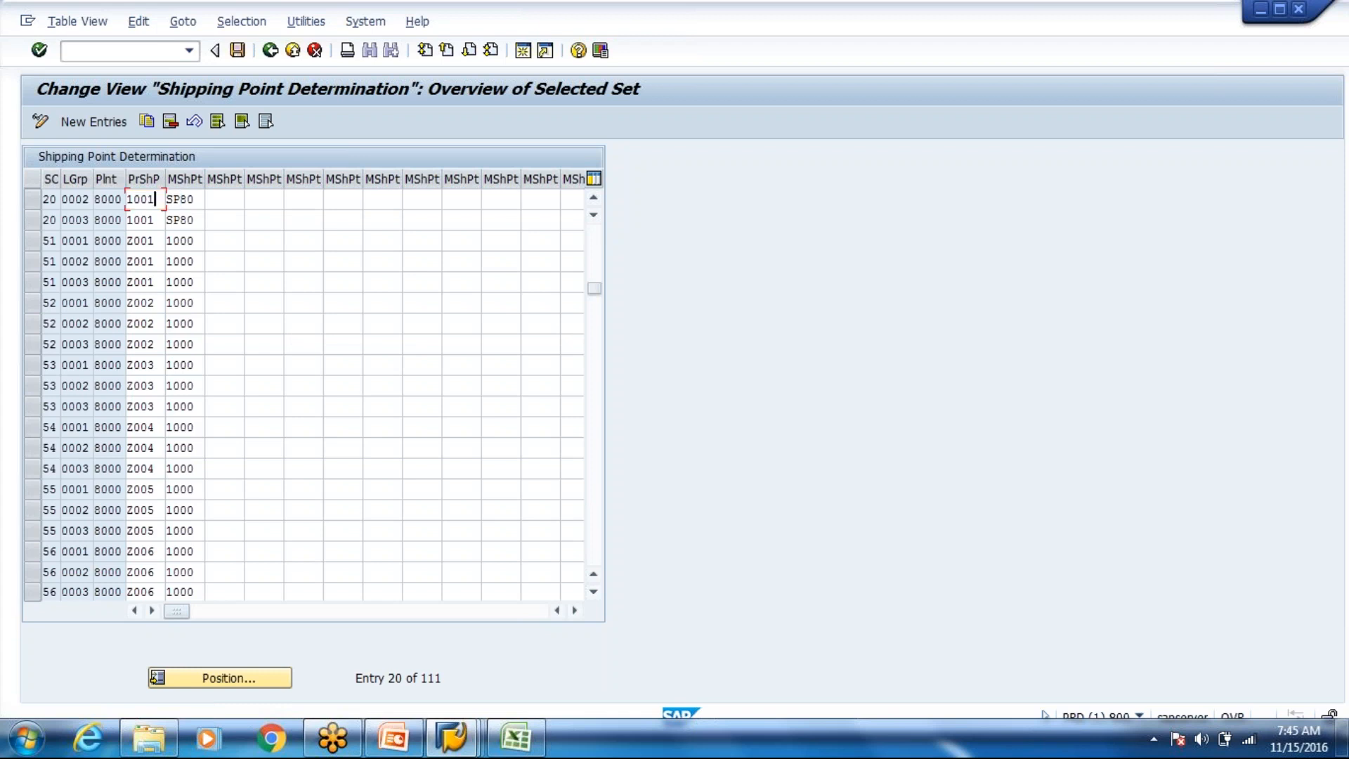
pyautogui.press('pageup')
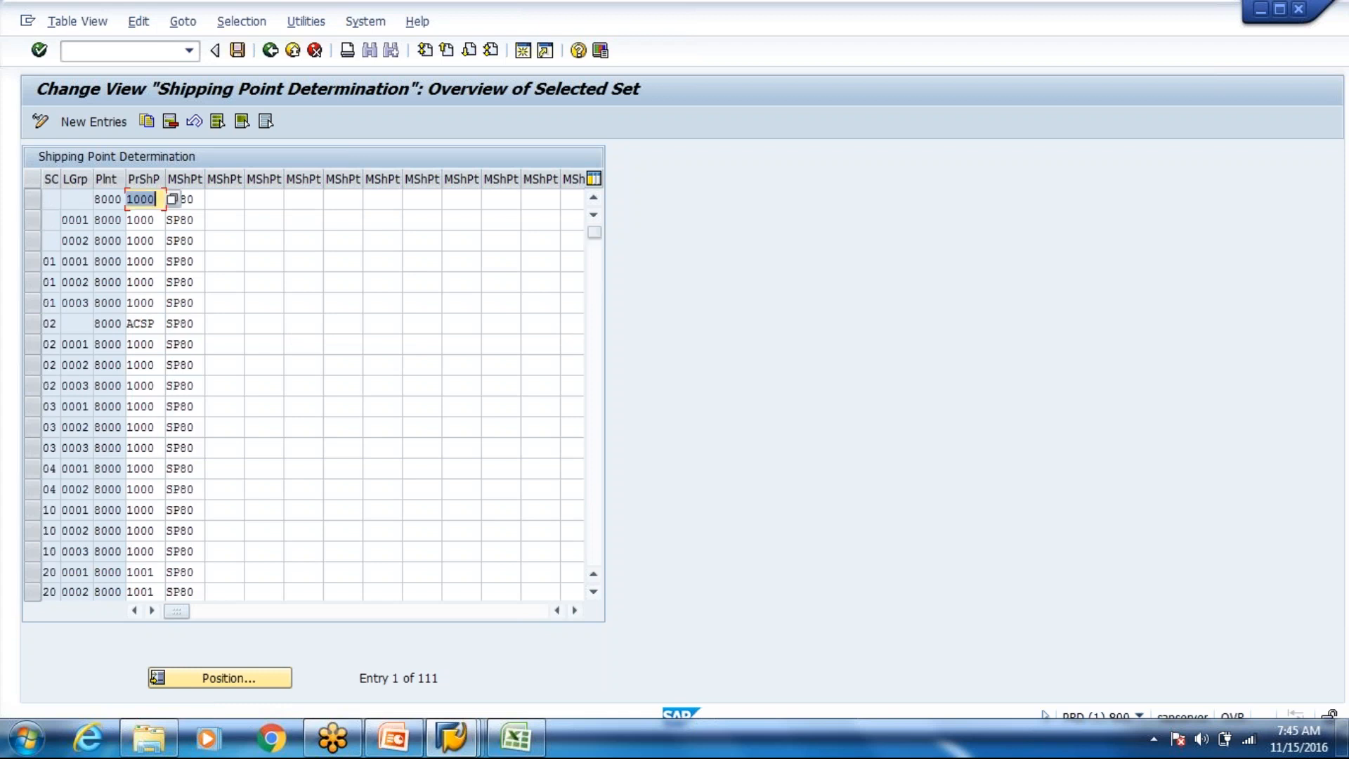
pyautogui.click(55, 201)
pyautogui.click(123, 53)
pyautogui.write('/')
pyautogui.click(91, 448)
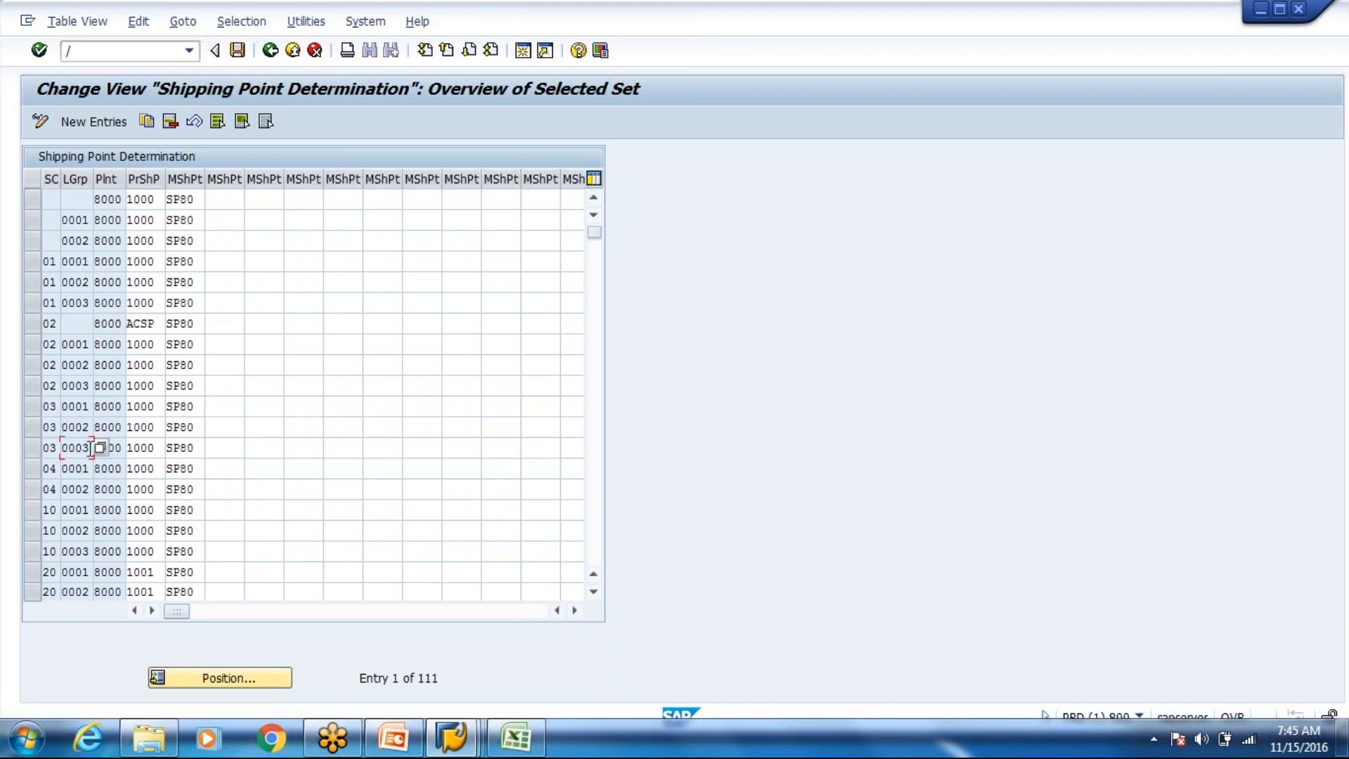
pyautogui.scroll(-3, 99, 448)
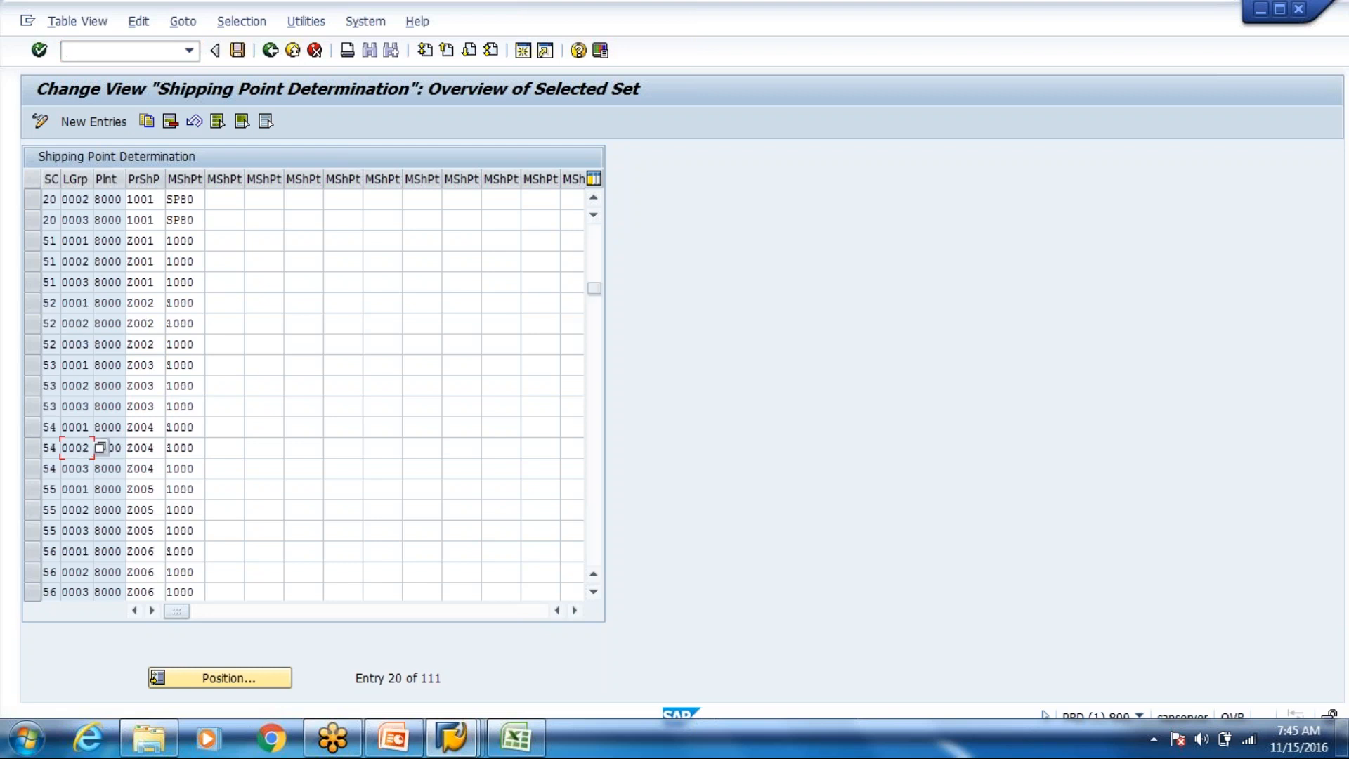
pyautogui.scroll(3, 99, 448)
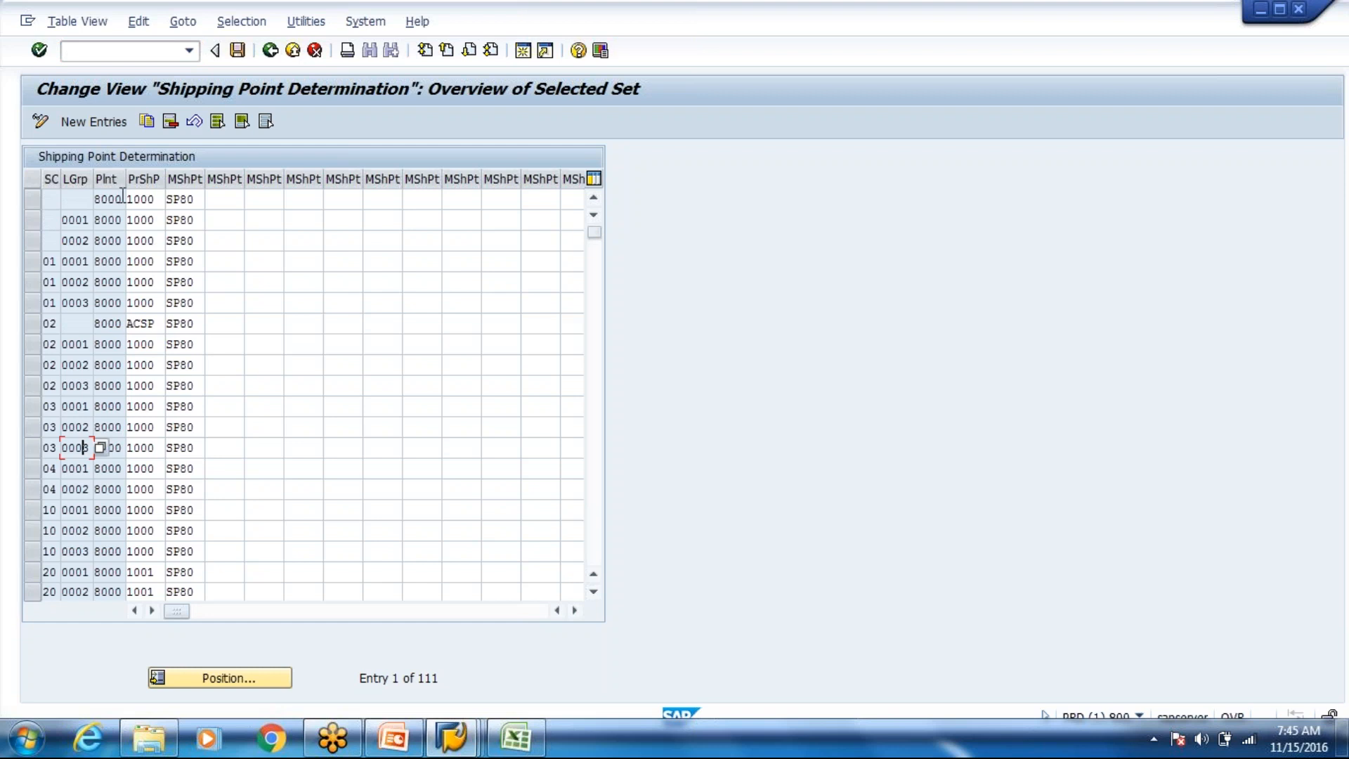
# - Open the preset customer's master record for change in company code 1000, sales organization 1000, distribution channel 10, division 00
pyautogui.click(165, 51)
pyautogui.write('/n')
pyautogui.write('xd03')
pyautogui.press('Return')
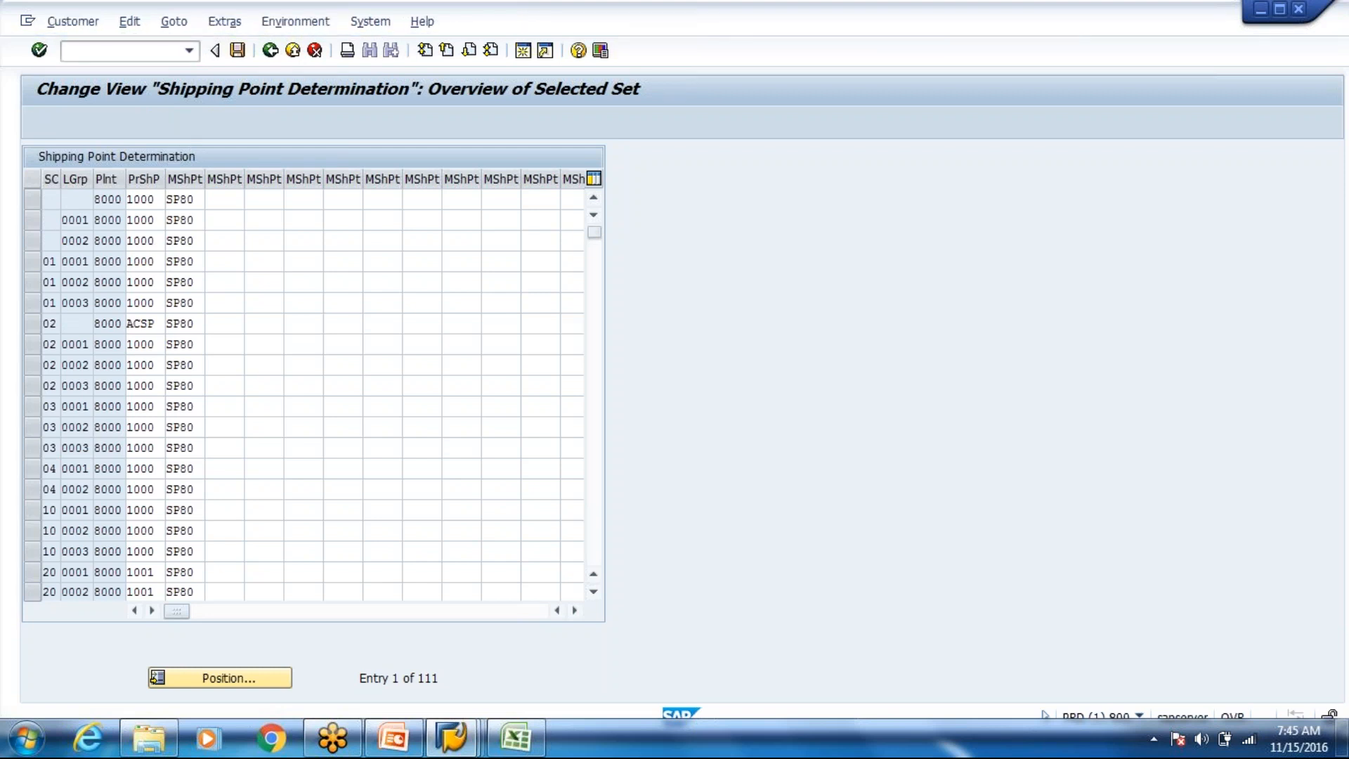
pyautogui.press('Return')
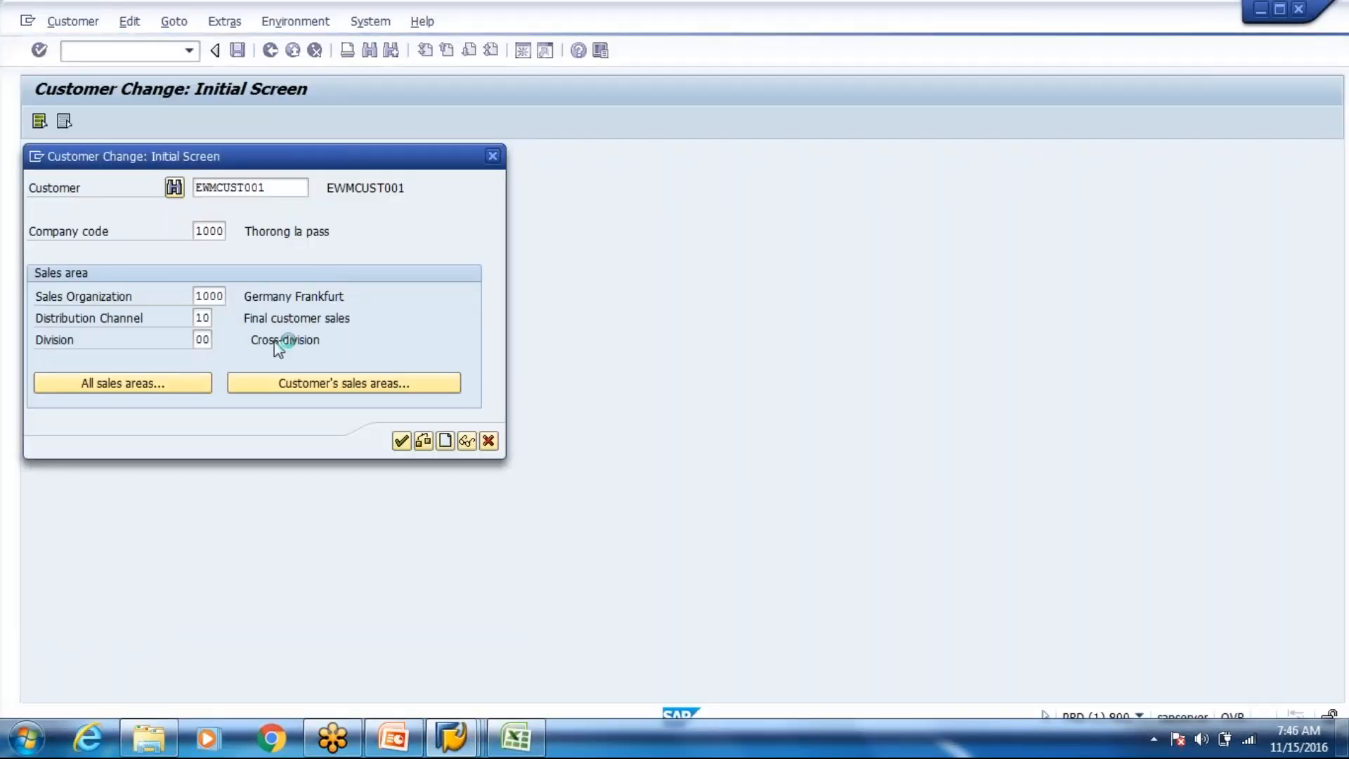
pyautogui.hotkey('alt', 'Tab')
pyautogui.hotkey('alt', 'Tab')
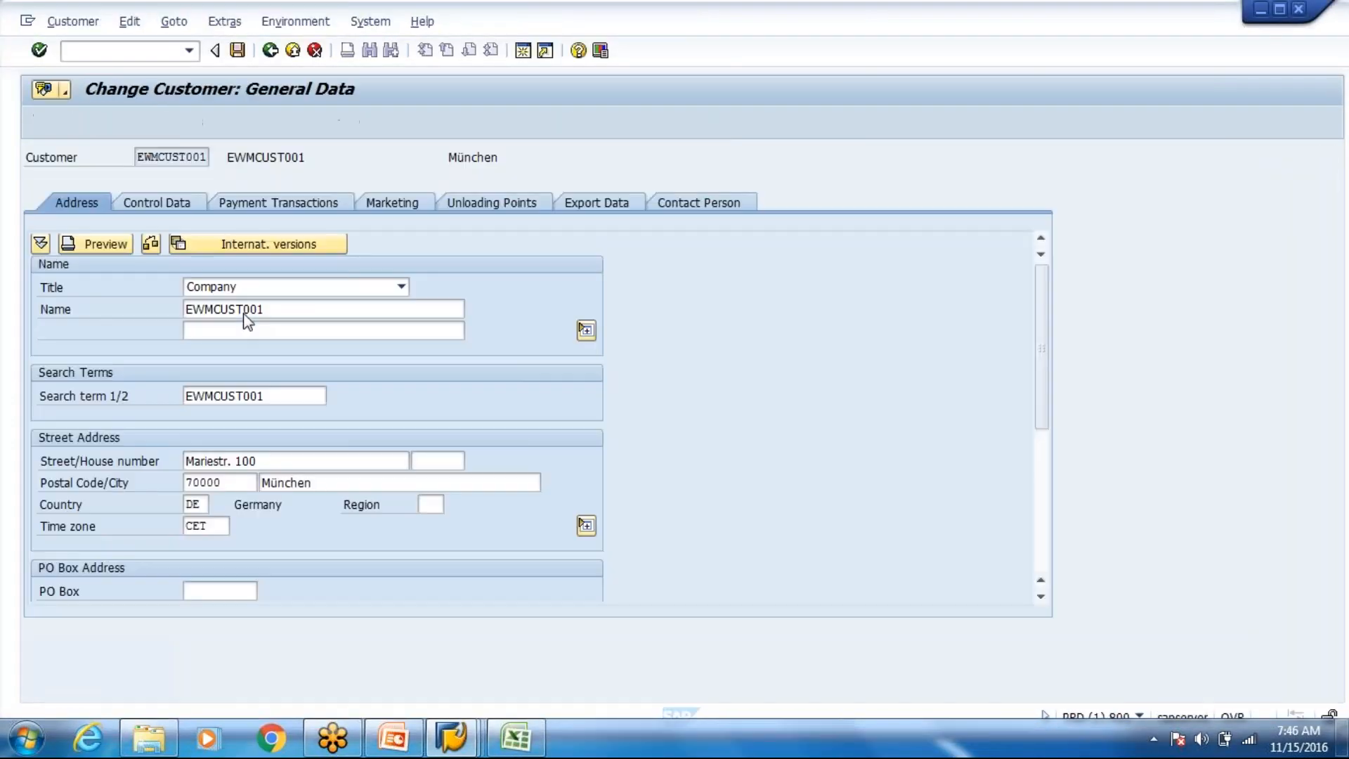
# - Open the customer's sales area data and check the shipping conditions in the shipping section
pyautogui.click(176, 210)
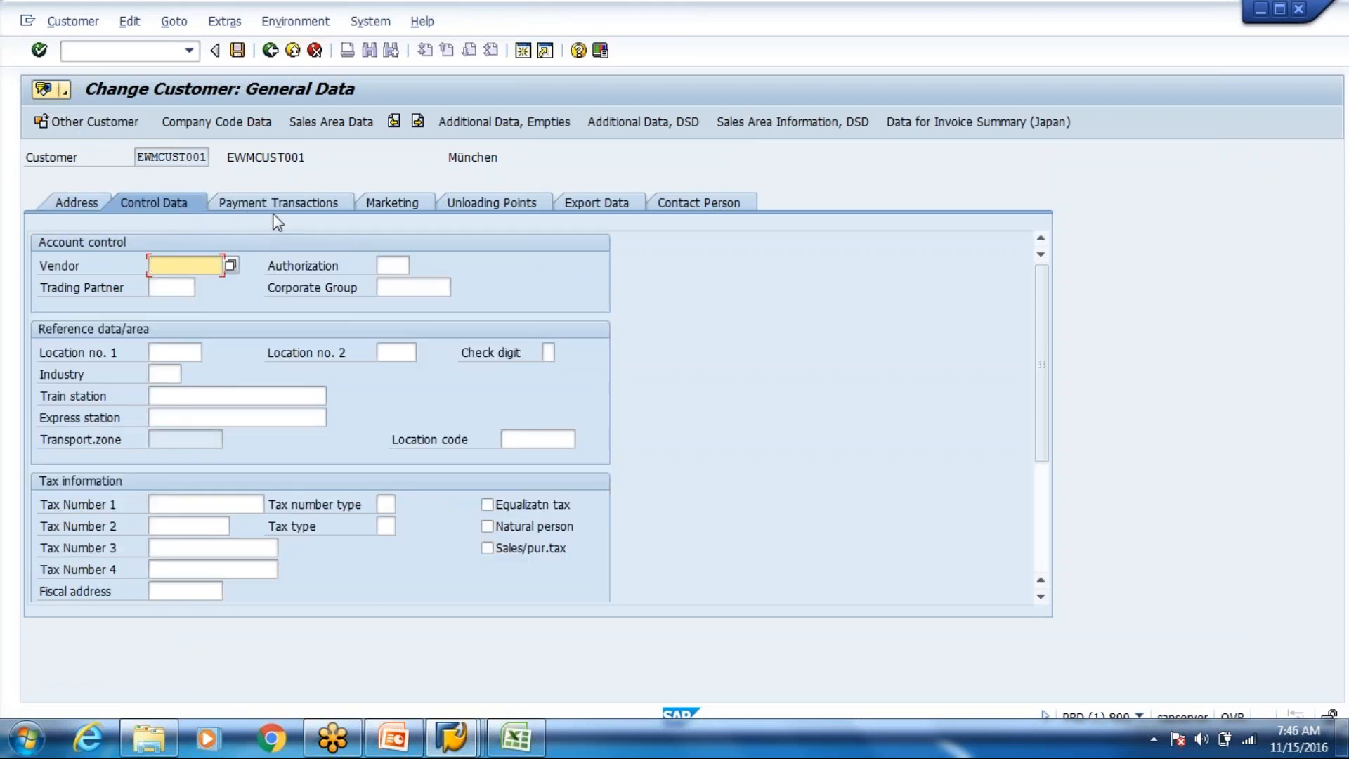
pyautogui.click(331, 123)
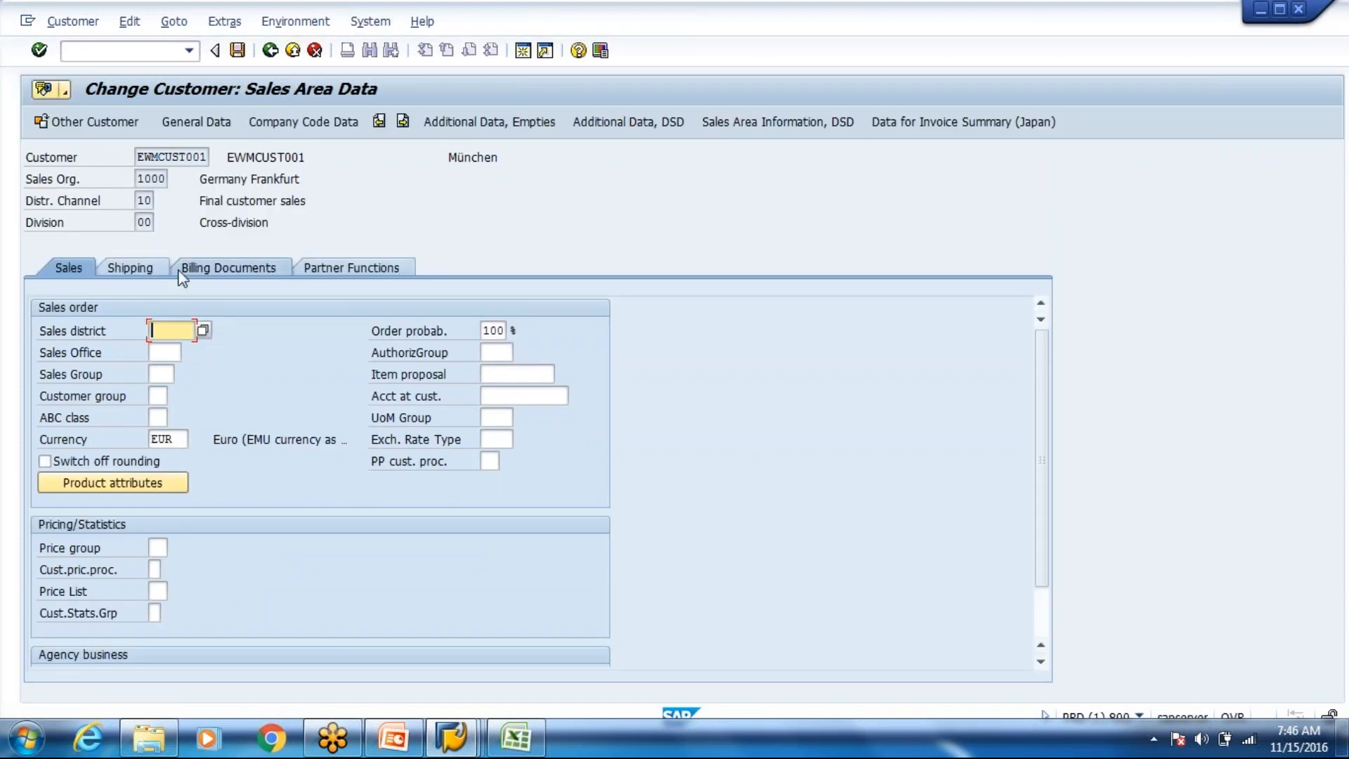
pyautogui.click(180, 271)
pyautogui.click(153, 269)
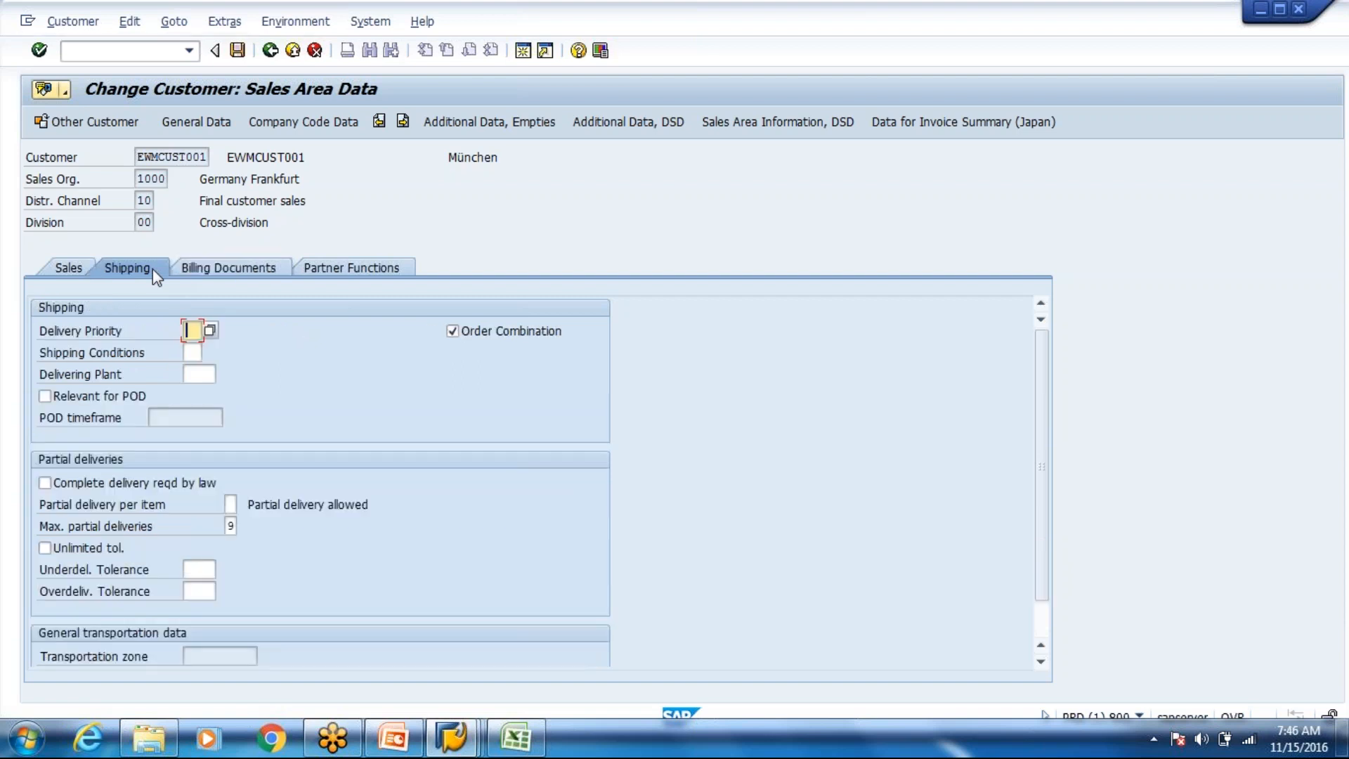
pyautogui.click(192, 352)
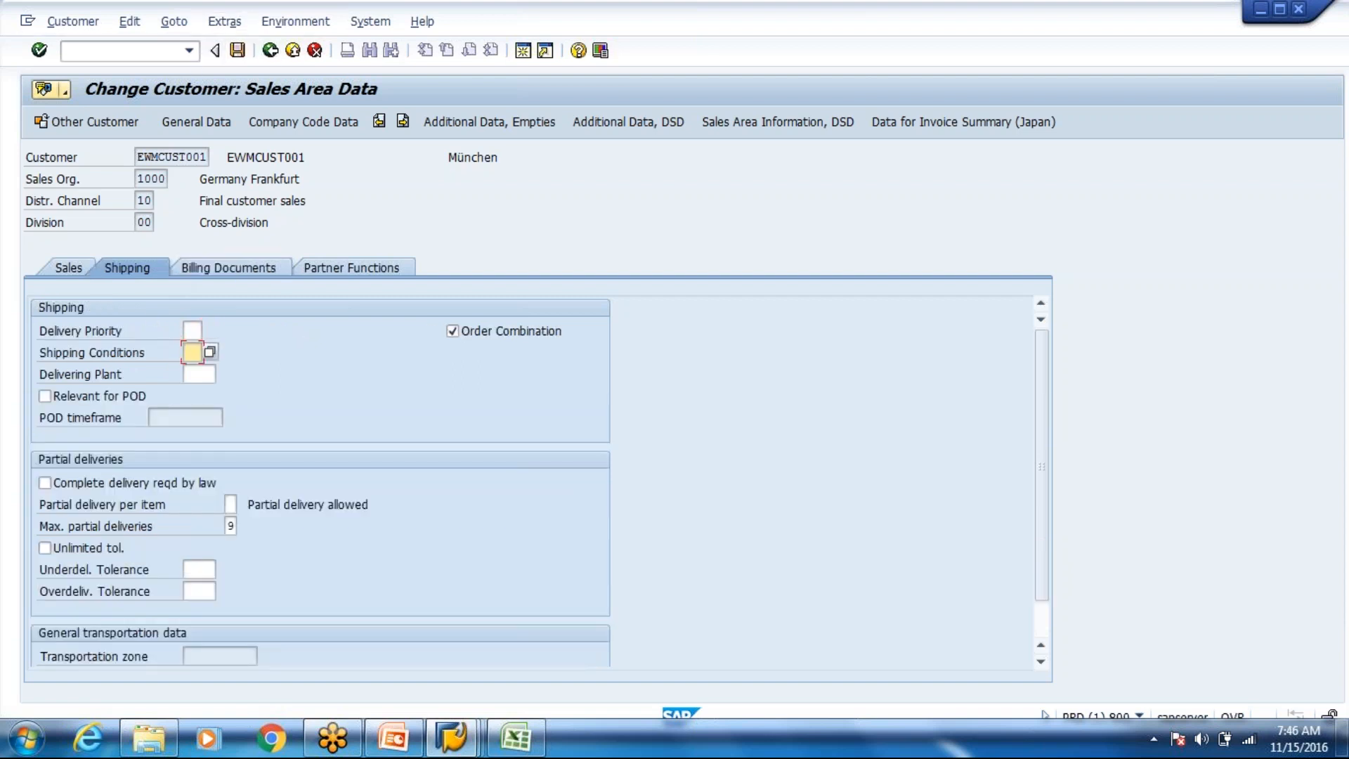
# - Leave the customer record and open the SAP Customizing Implementation Guide with transaction SPRO
pyautogui.click(101, 51)
pyautogui.write('/nspto')
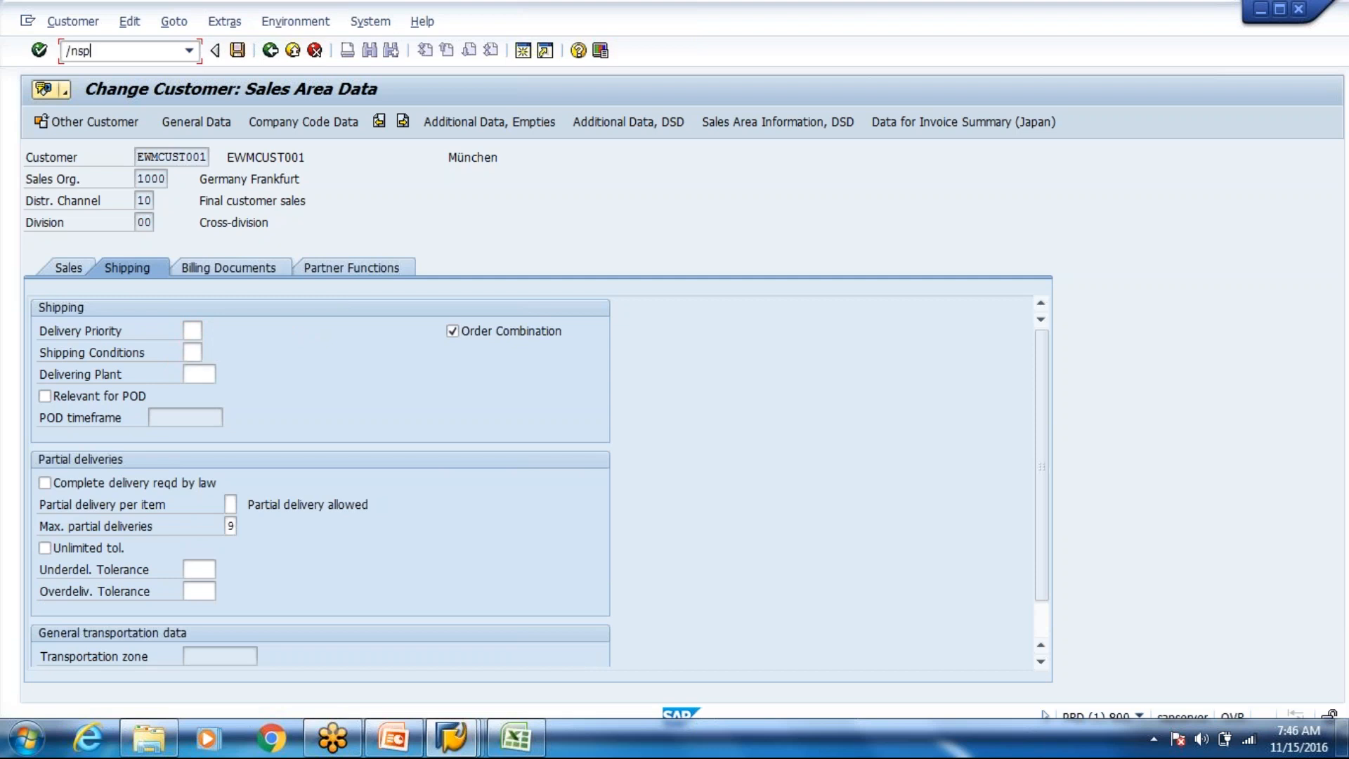
pyautogui.press('BackSpace')
pyautogui.press('BackSpace')
pyautogui.write('ro')
pyautogui.press('Return')
pyautogui.click(131, 123)
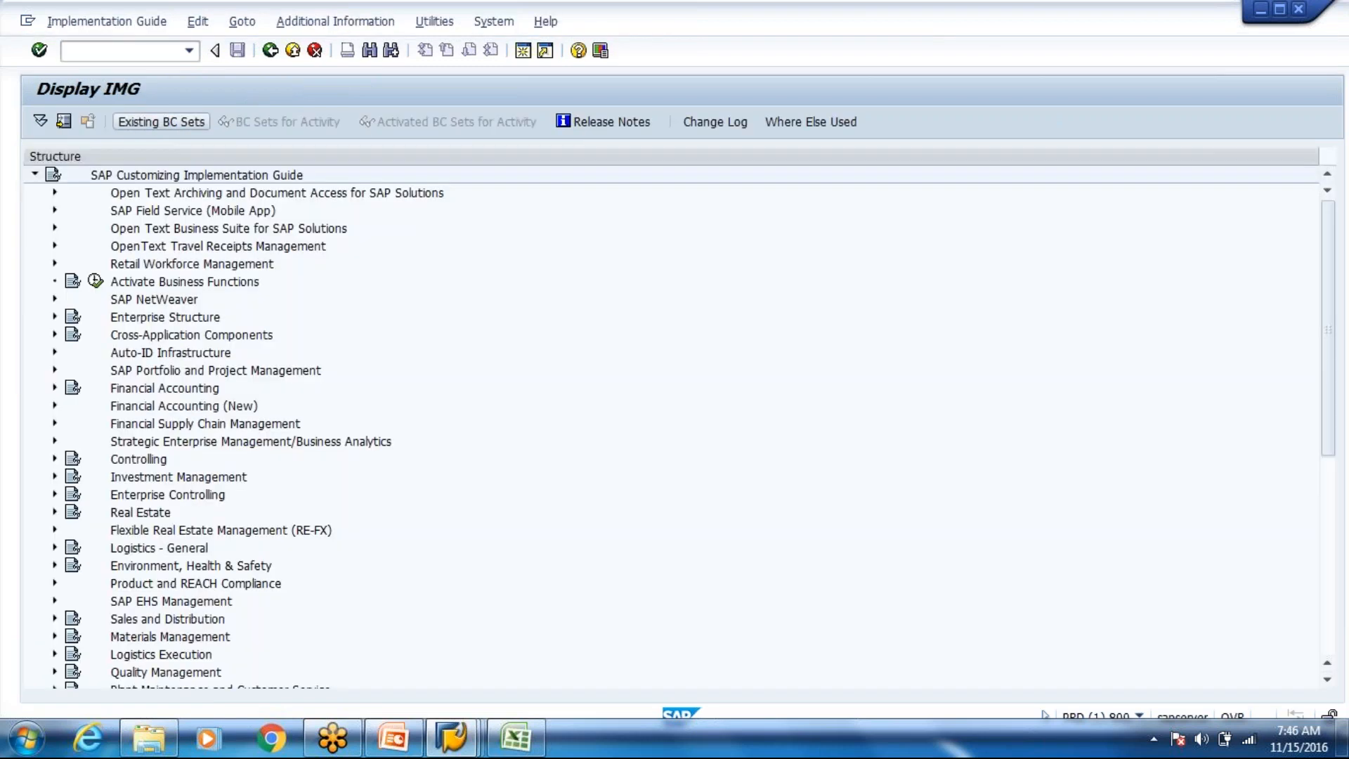
# - Search the Customizing structure for "Assign Shipping point", view the "Assign shipping point to plant" activity and leave it
pyautogui.hotkey('ctrl', 'f')
pyautogui.write('Assign')
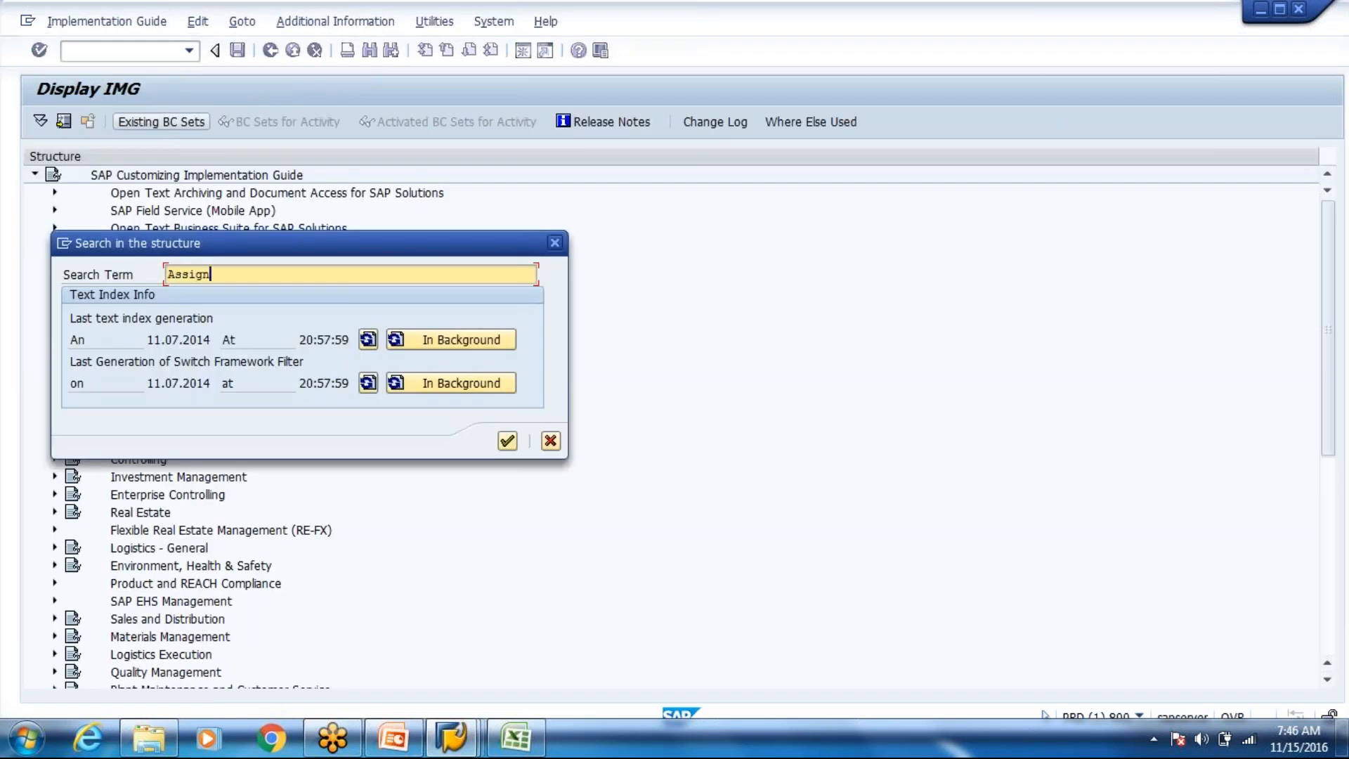
pyautogui.write(' Shipping point')
pyautogui.press('Return')
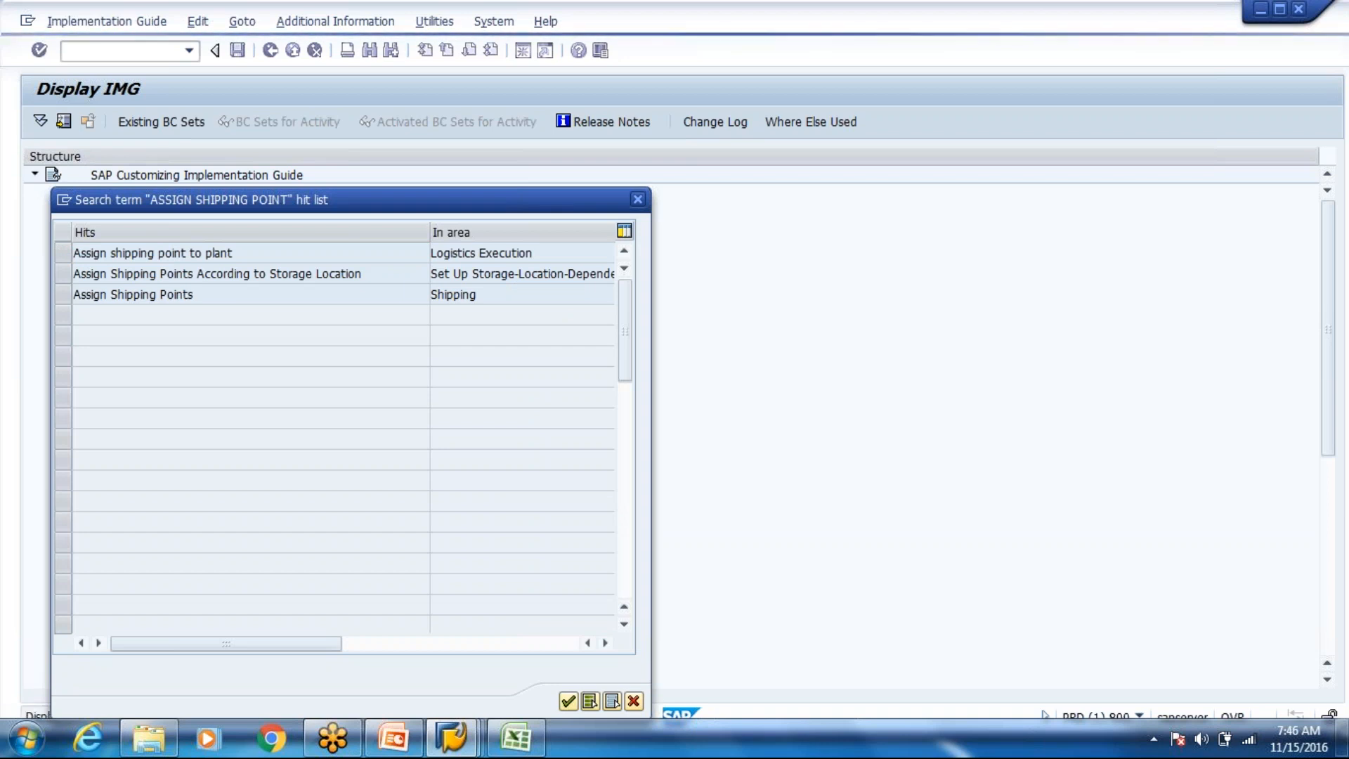
pyautogui.doubleClick(204, 253)
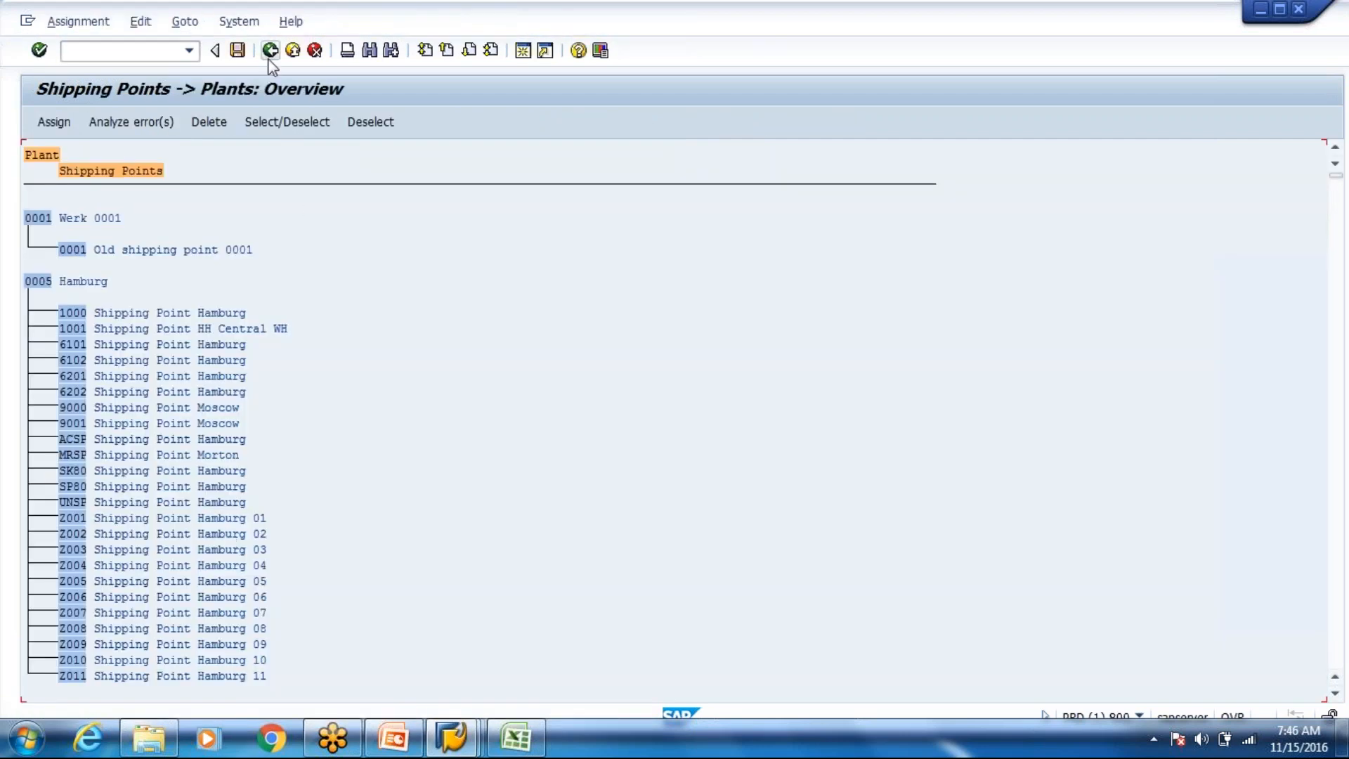
pyautogui.click(269, 59)
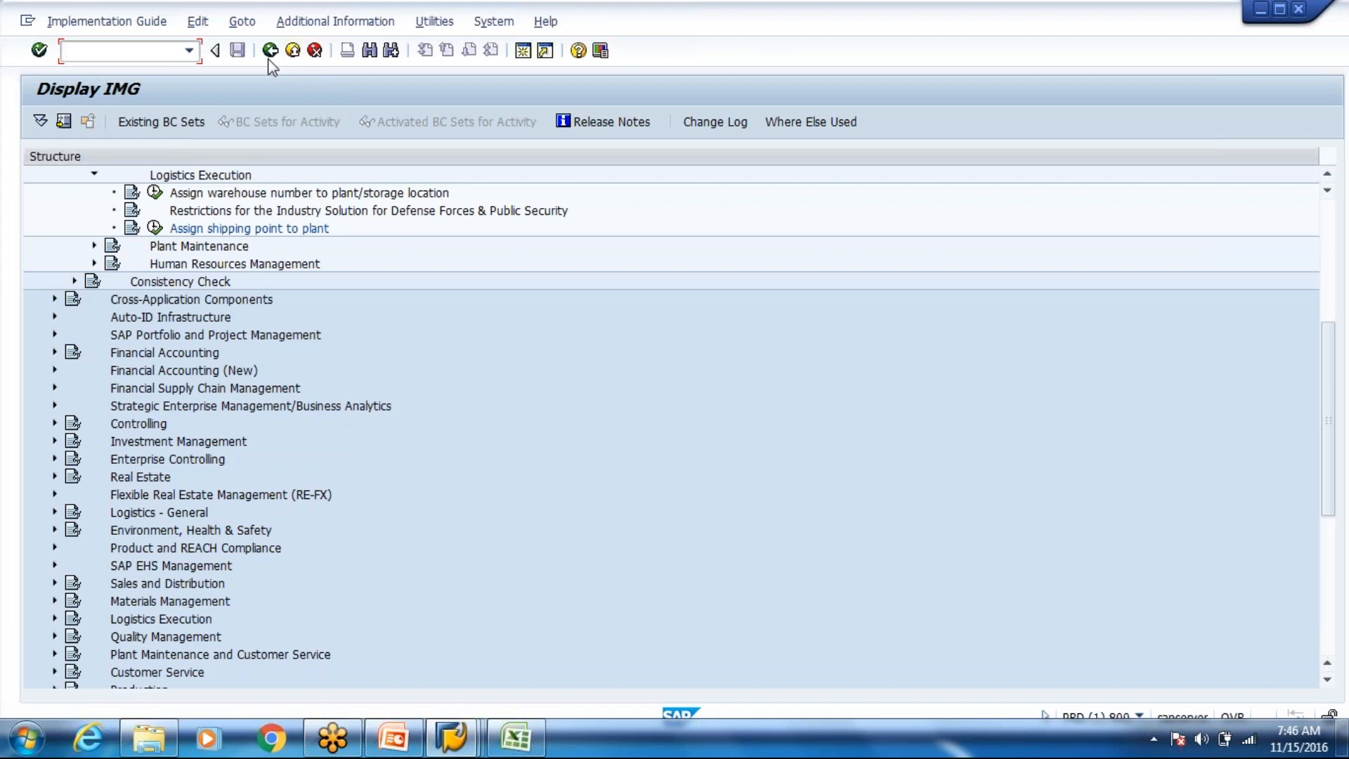
# - Repeat the "Assign Shipping point" search and open the "Assign Shipping Points" activity in the Shipping area
pyautogui.hotkey('ctrl', 'f')
pyautogui.press('Return')
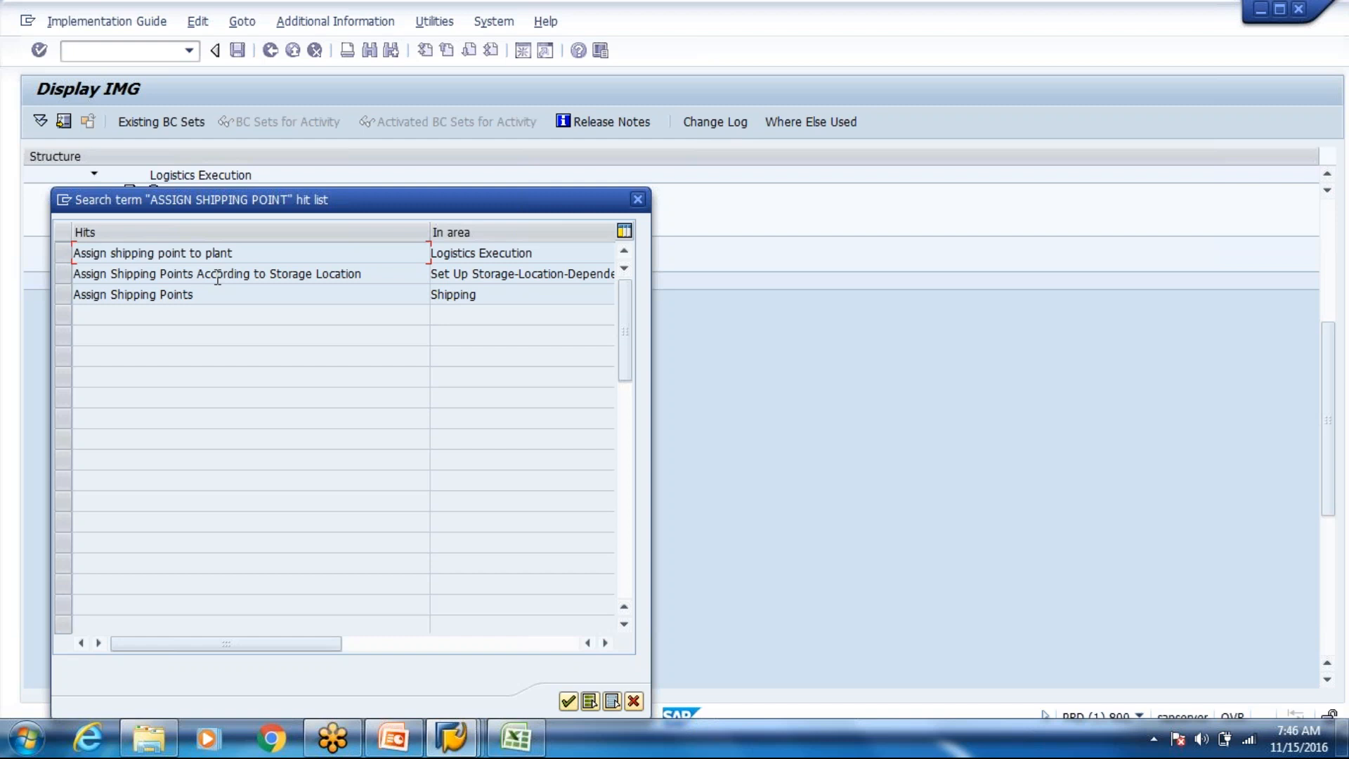
pyautogui.moveTo(221, 259); pyautogui.dragTo(160, 314)
pyautogui.doubleClick(172, 297)
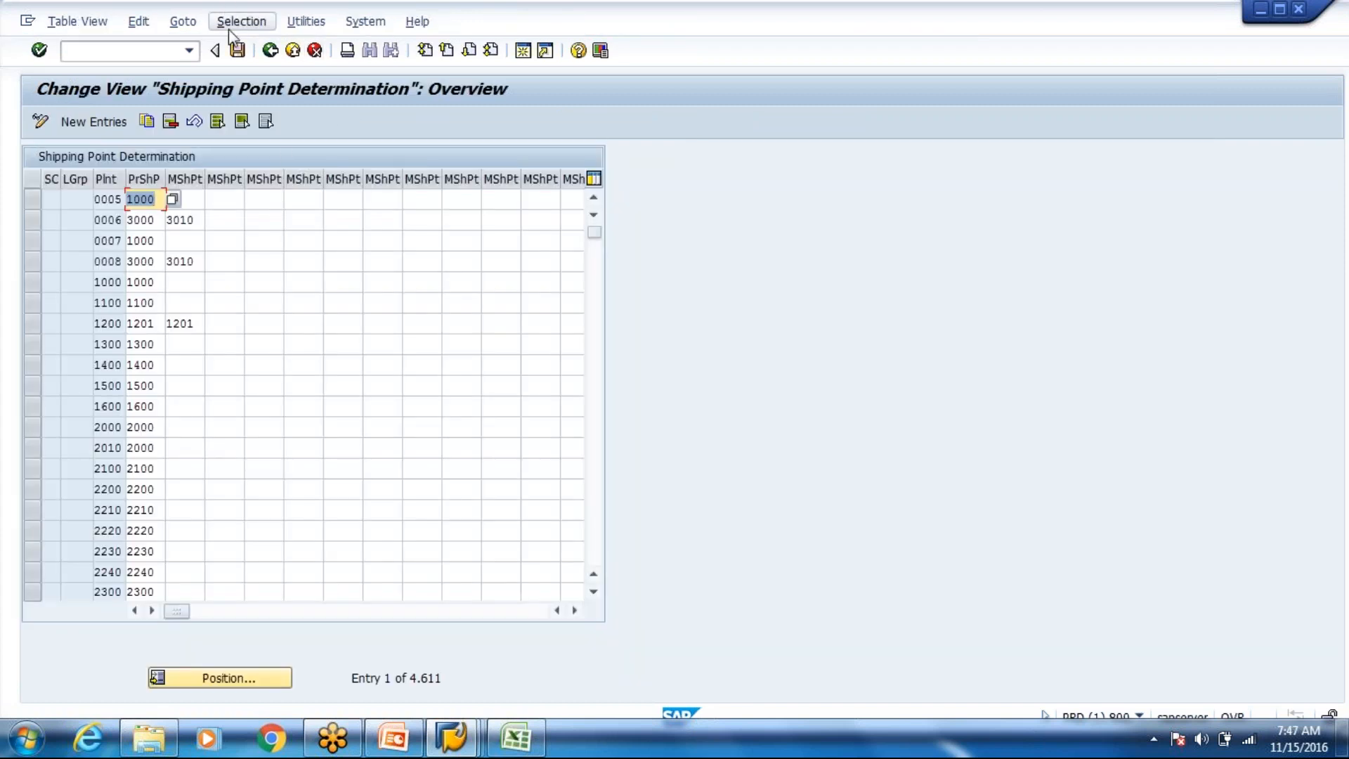
# - Start a selection by contents on the Plant field in the Shipping Point Determination view
pyautogui.click(236, 23)
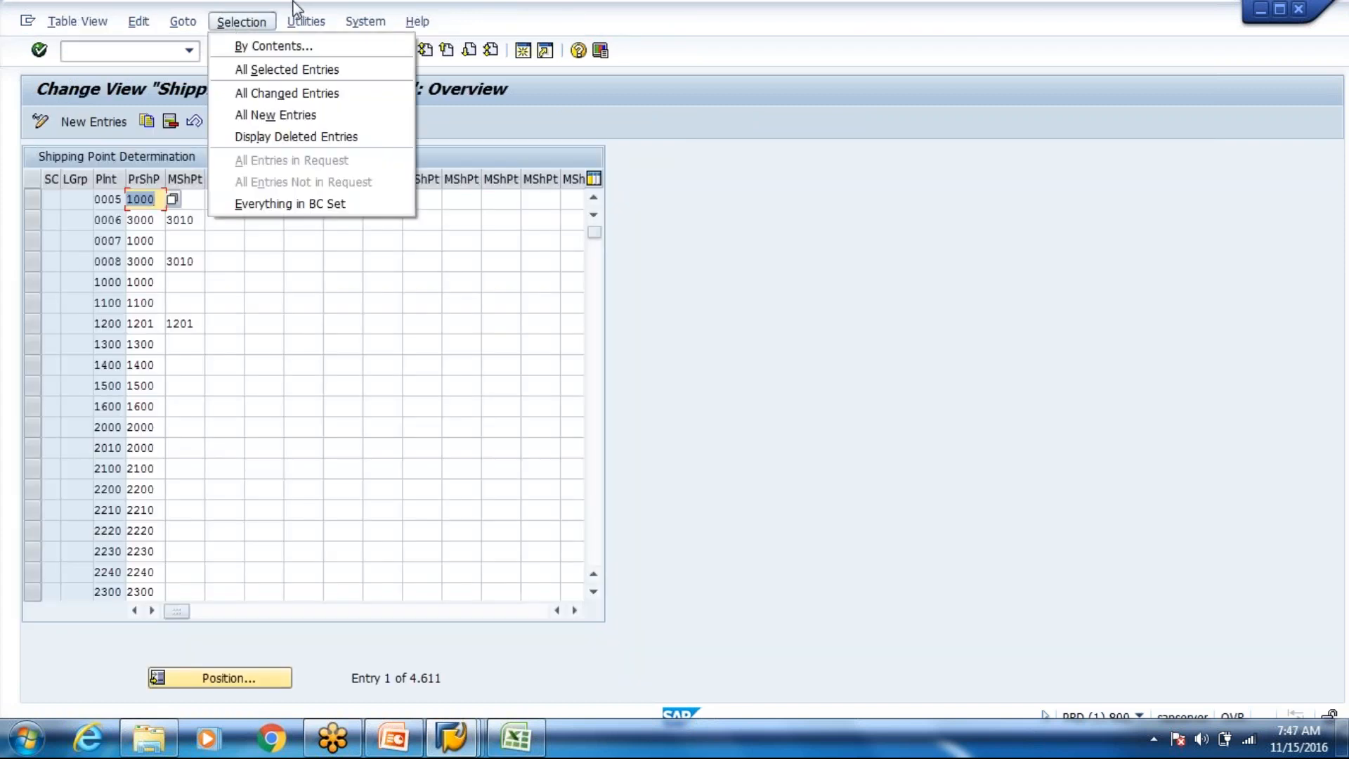
pyautogui.moveTo(241, 21)
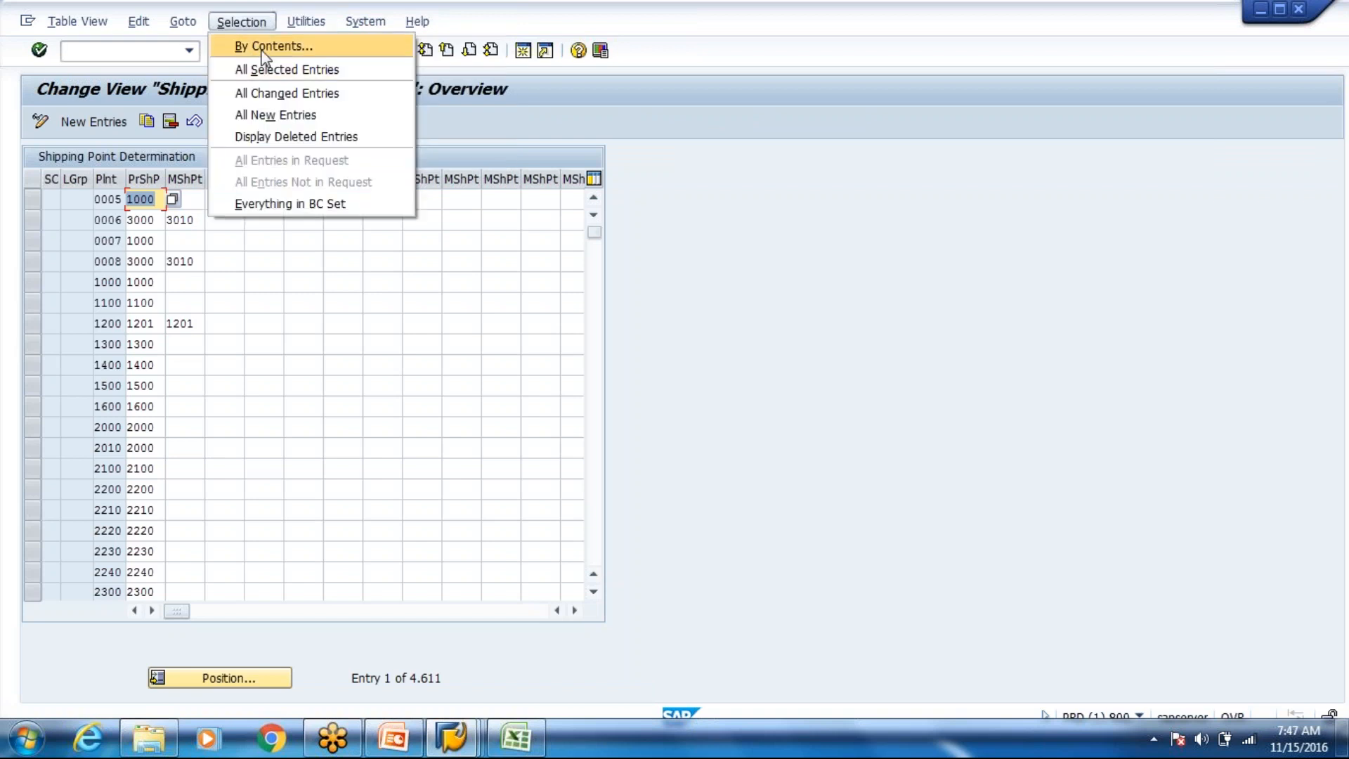
pyautogui.click(262, 48)
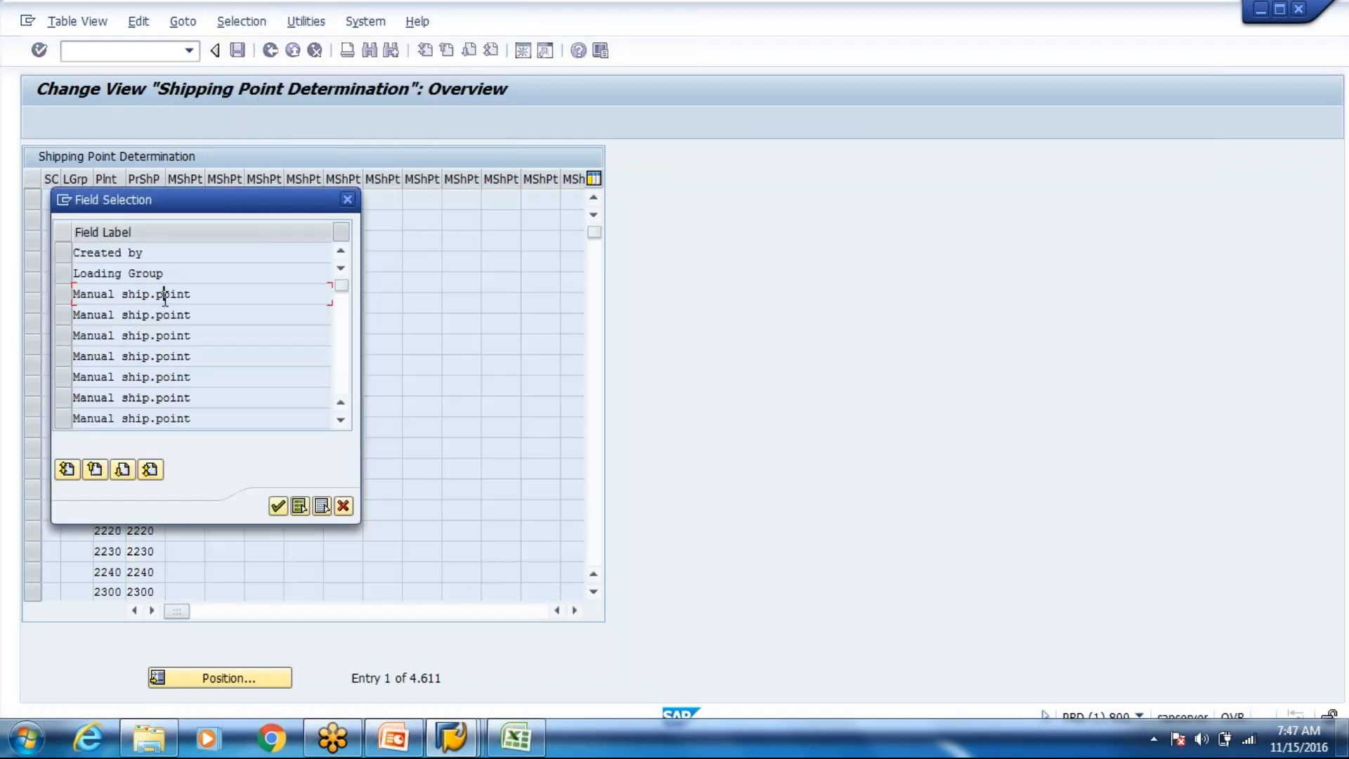
pyautogui.scroll(-2, 165, 299)
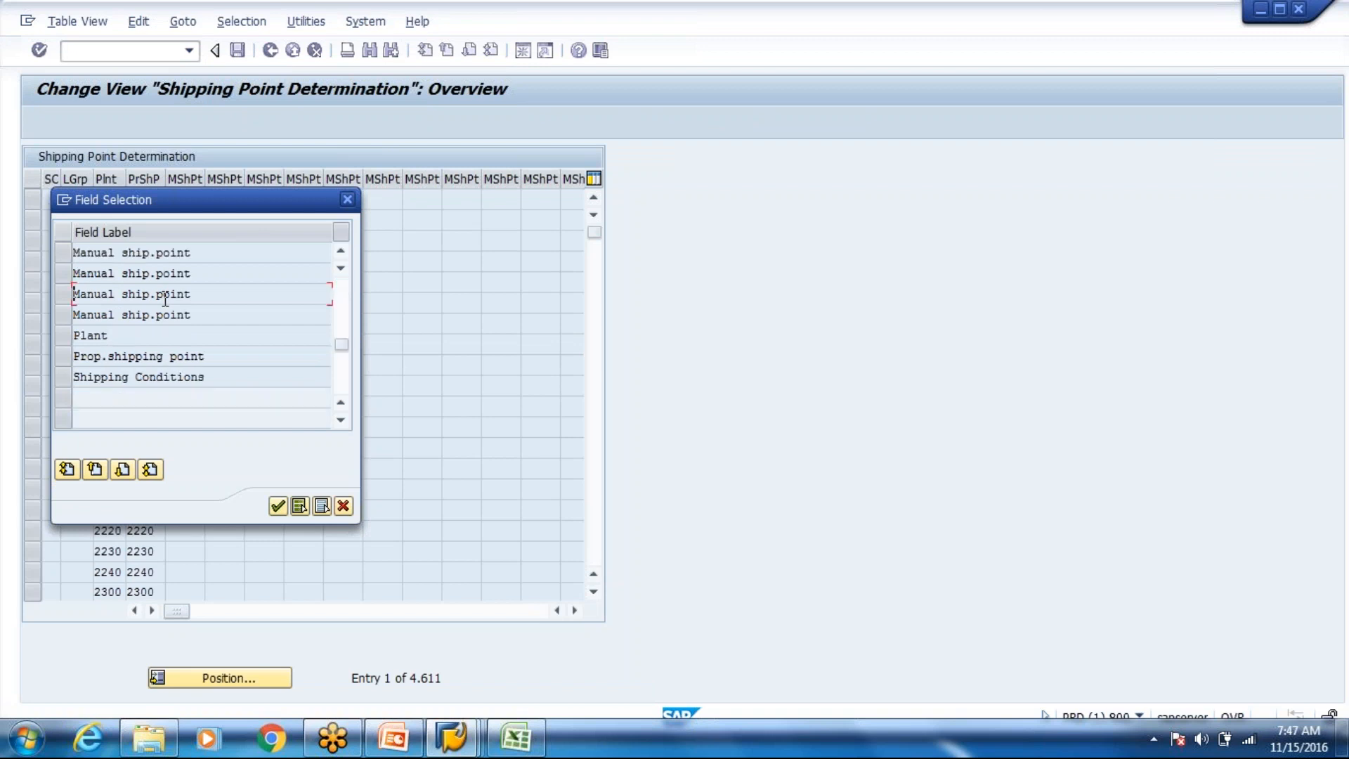
pyautogui.click(61, 341)
pyautogui.press('Return')
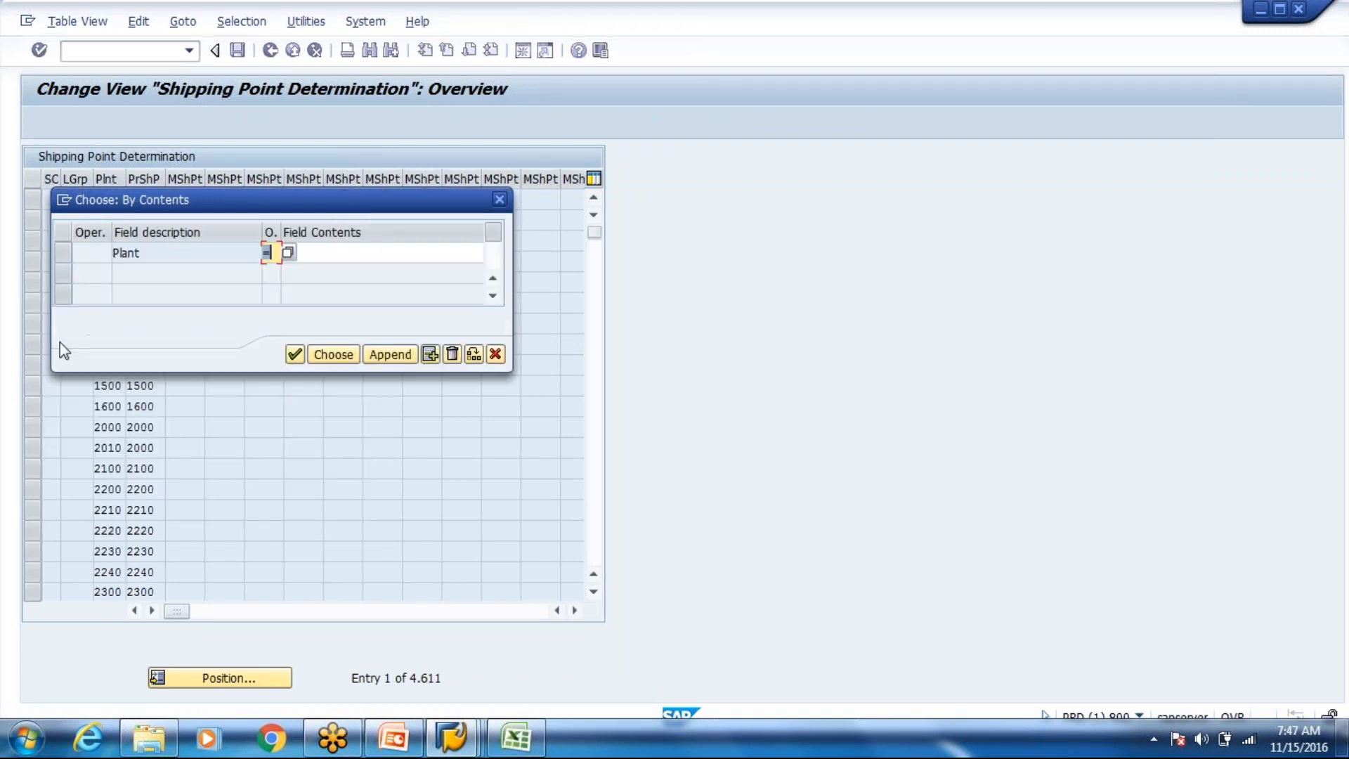
# - Filter the shipping point determination entries by contents to plant 8000
pyautogui.press('Tab')
pyautogui.write('8000')
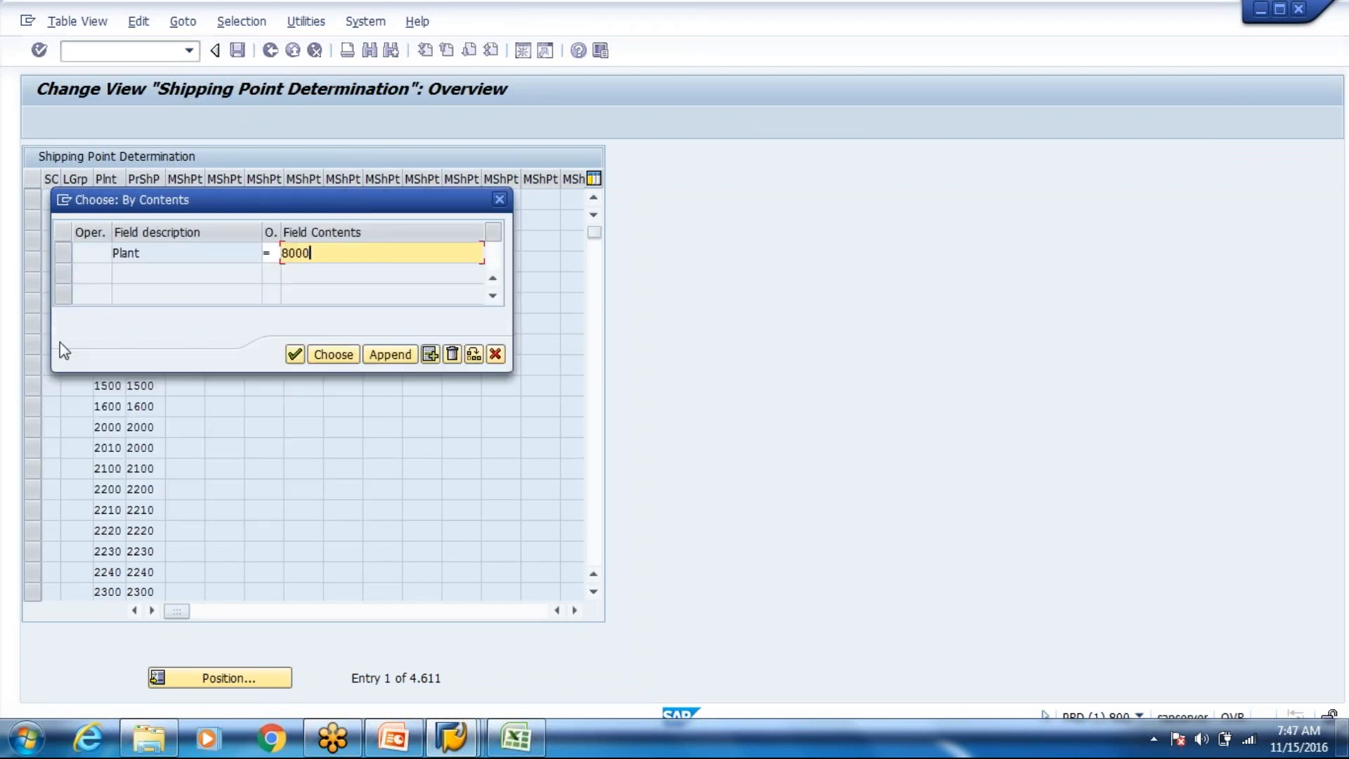
pyautogui.click(331, 359)
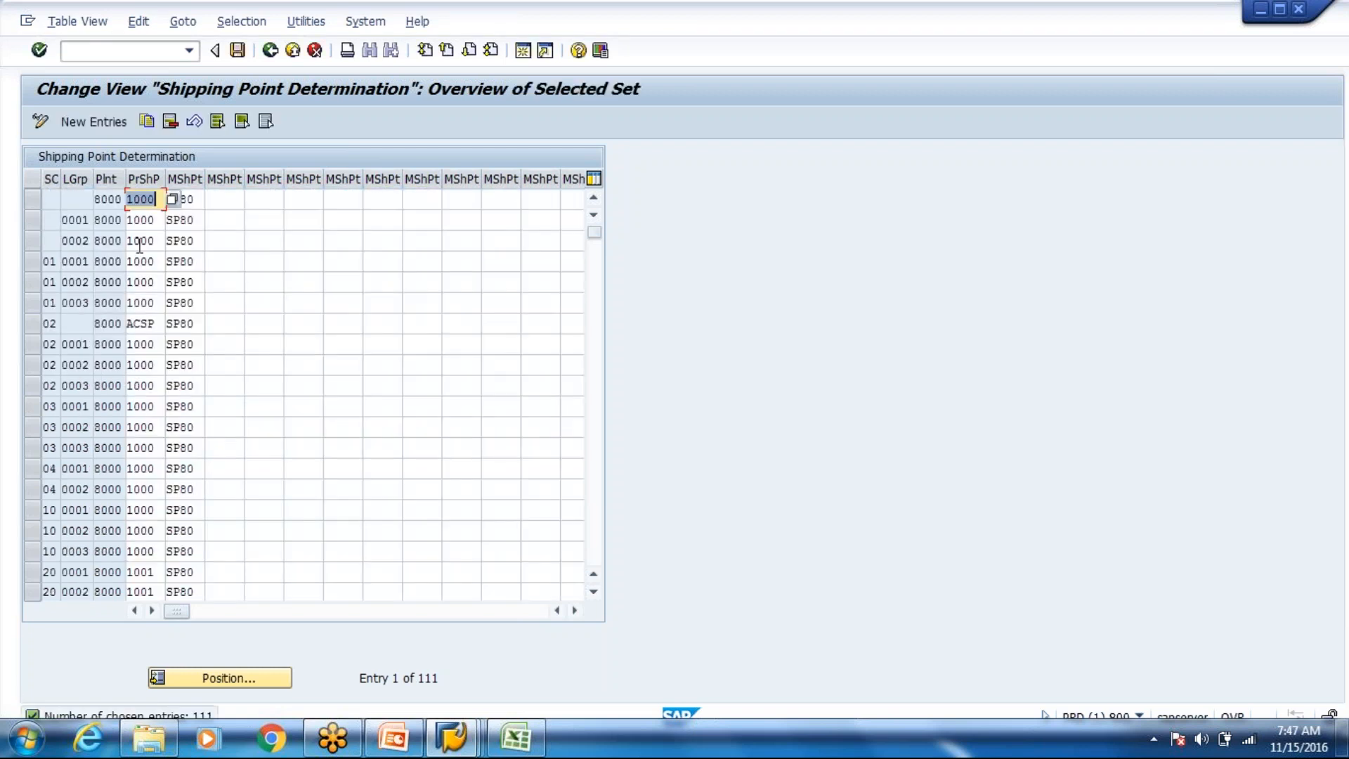
# - Set the proposed shipping point to SP80 and clear the manual shipping point in the entry without shipping condition or loading group
pyautogui.click(47, 201)
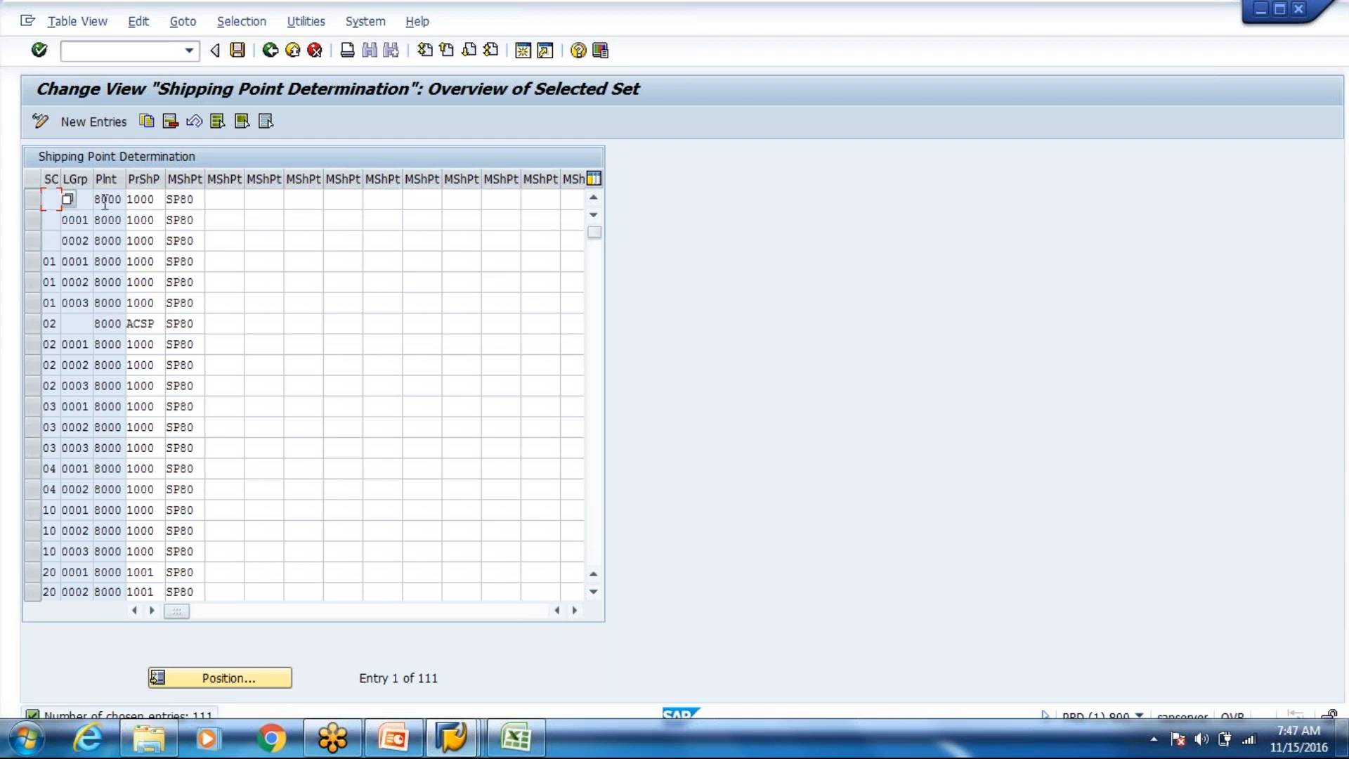
pyautogui.click(84, 199)
pyautogui.doubleClick(160, 199)
pyautogui.press('BackSpace')
pyautogui.press('BackSpace')
pyautogui.press('BackSpace')
pyautogui.press('BackSpace')
pyautogui.press('Down')
pyautogui.press('Tab')
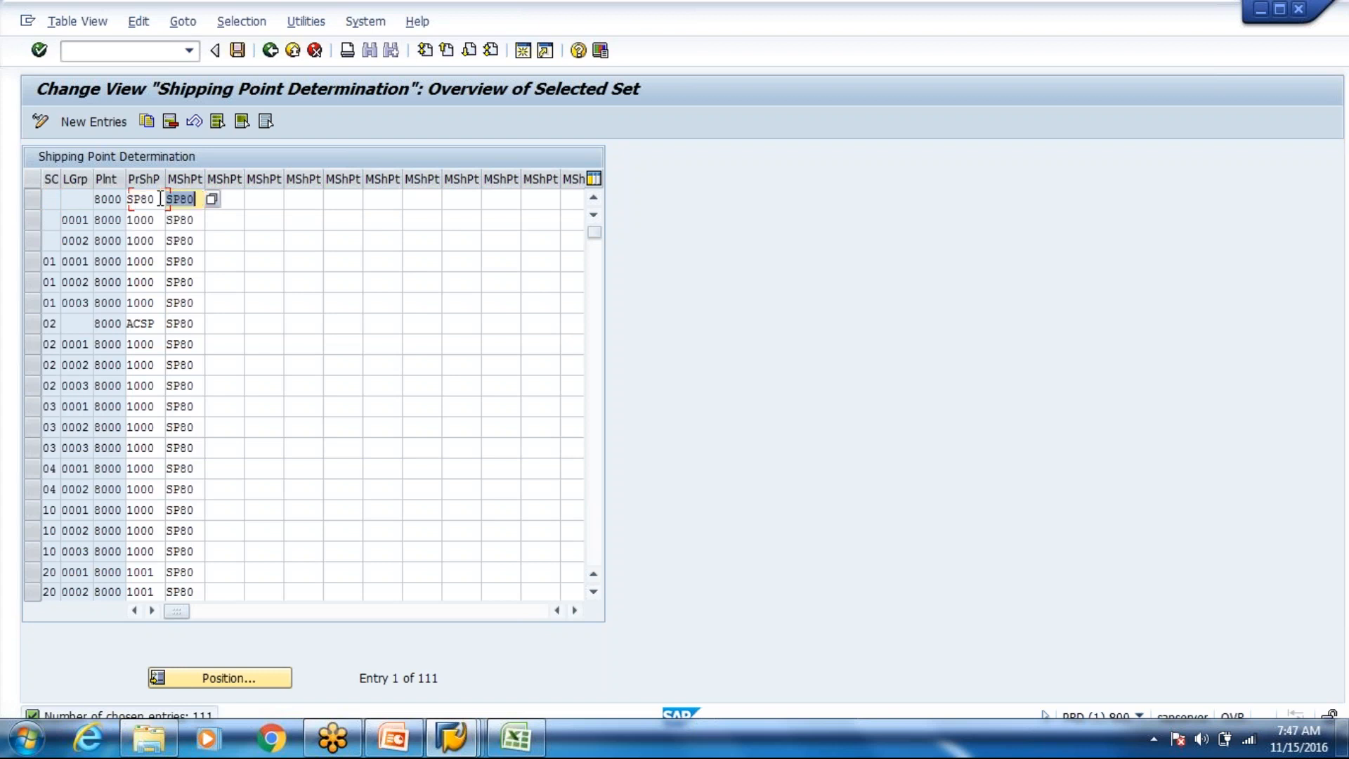
pyautogui.press('Delete')
# - For loading group 0001 without a shipping condition, clear the manual shipping point and set the proposed one to SP80
pyautogui.press('Down')
pyautogui.press('Delete')
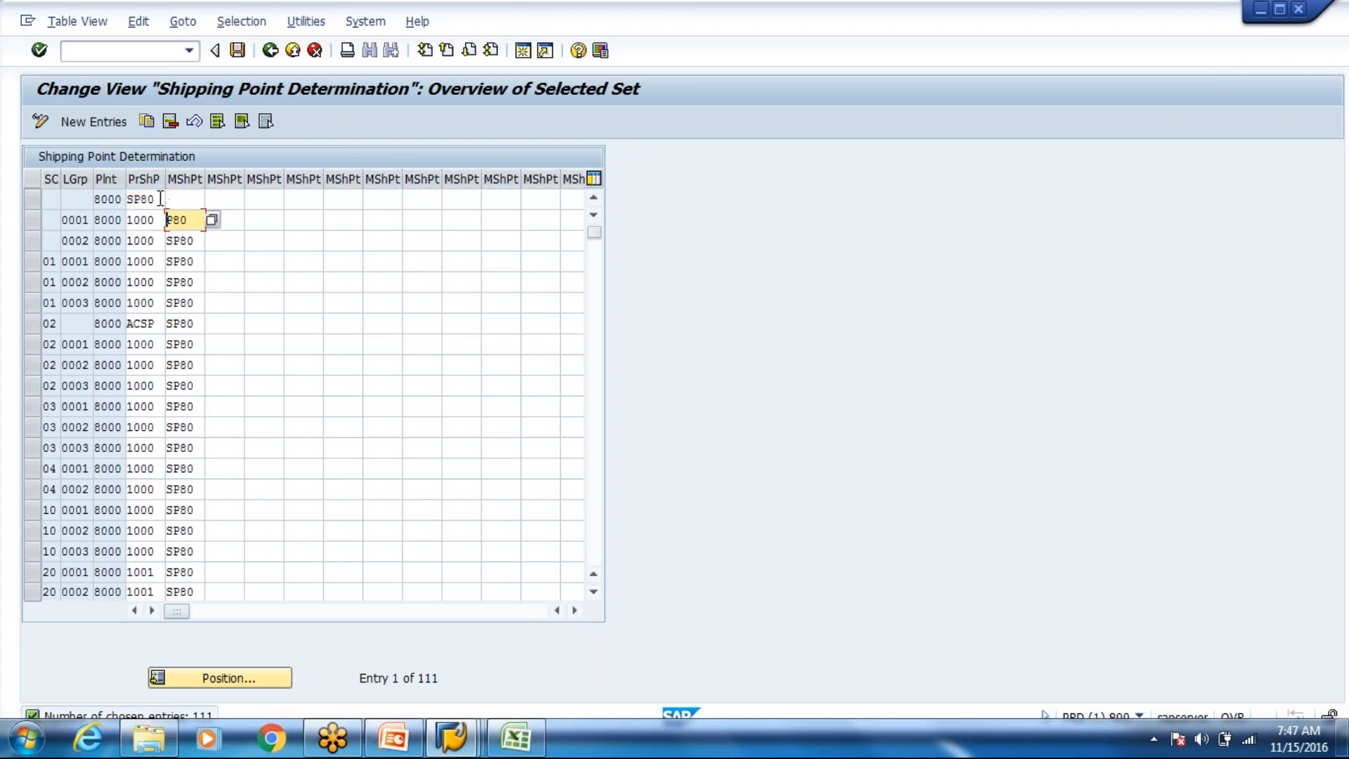
pyautogui.press('Delete')
pyautogui.press('Delete')
pyautogui.press('Delete')
pyautogui.hotkey('shift', 'Tab')
pyautogui.press('Delete')
pyautogui.press('Down')
pyautogui.press('Return')
# - For loading group 0002 without a shipping condition, set proposed shipping point SP80, clear the manual one, and save the table
pyautogui.press('Down')
pyautogui.press('Delete')
pyautogui.press('Down')
pyautogui.press('Return')
pyautogui.press('Tab')
pyautogui.press('Delete')
pyautogui.hotkey('ctrl', 's')
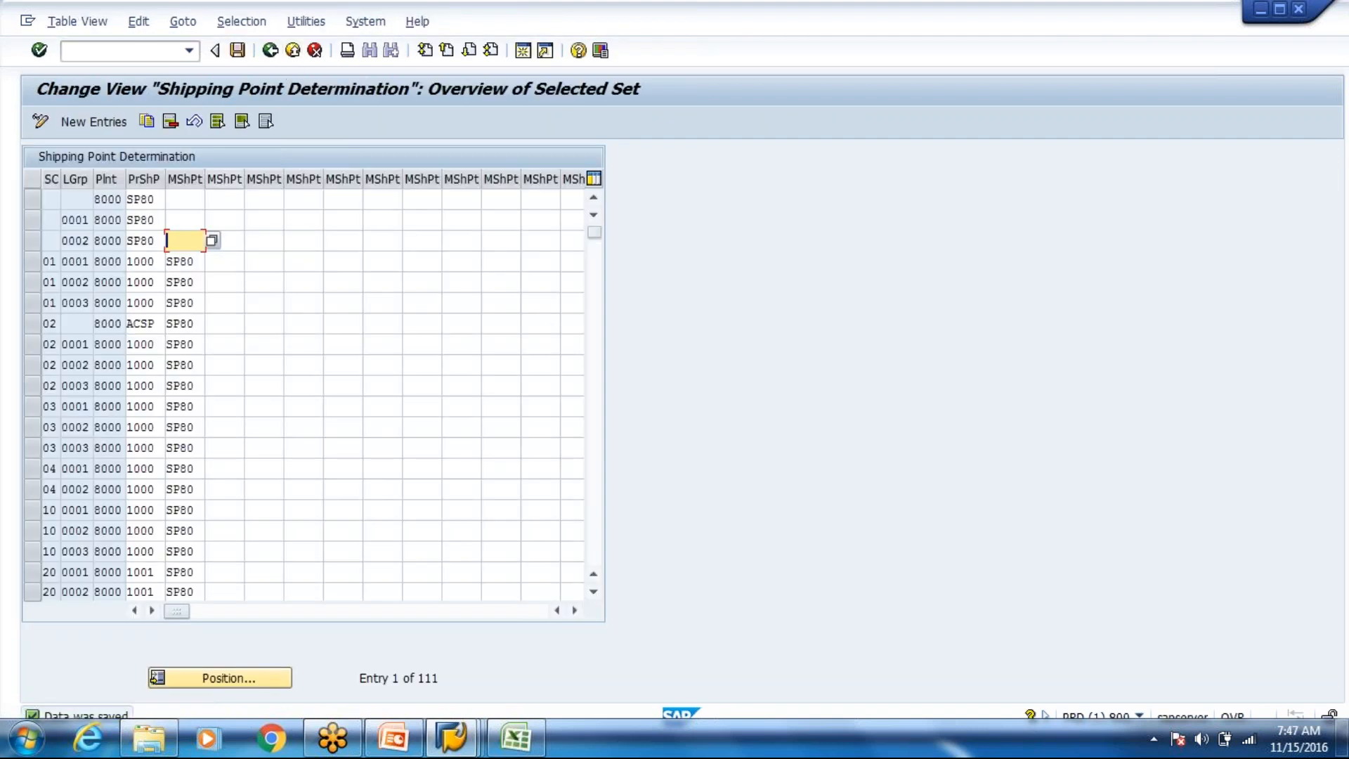
# - Exit shipping point determination and leave the customizing project session
pyautogui.click(150, 260)
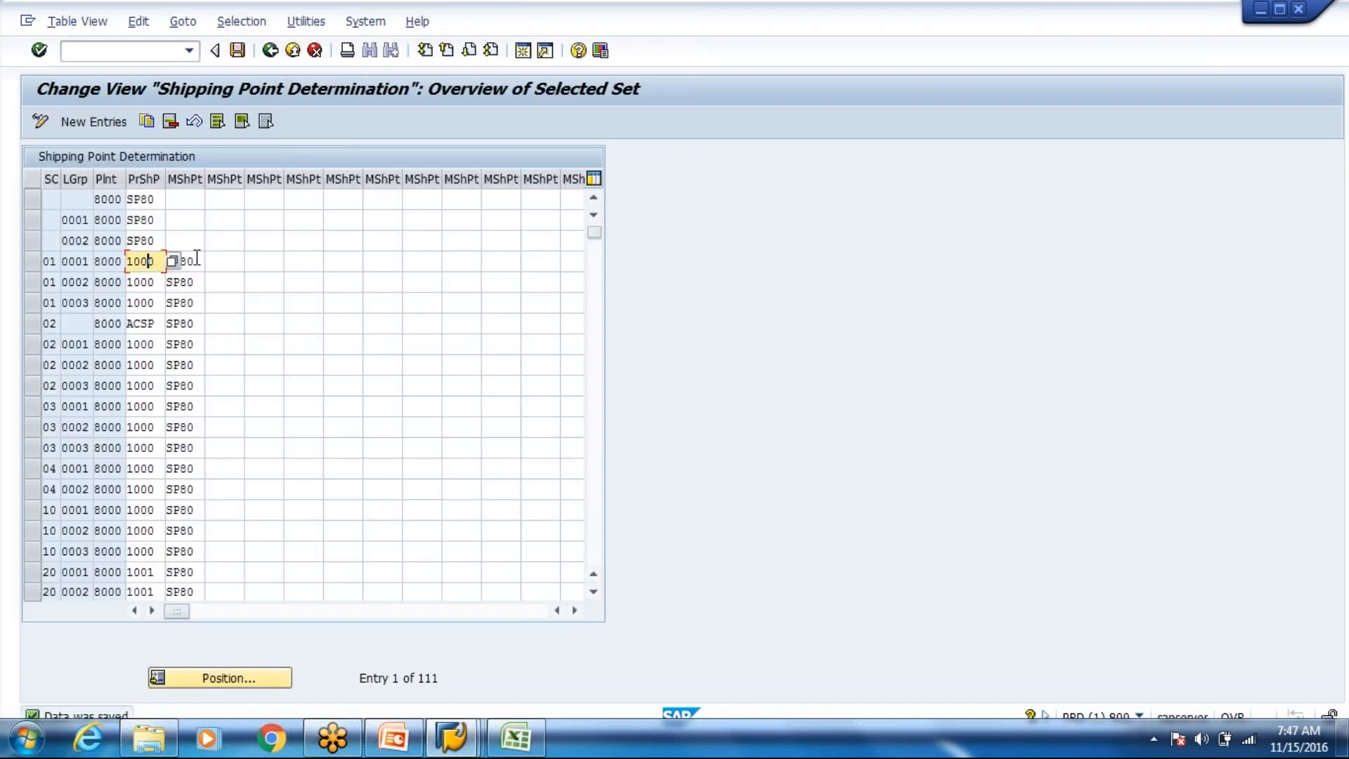
pyautogui.click(294, 50)
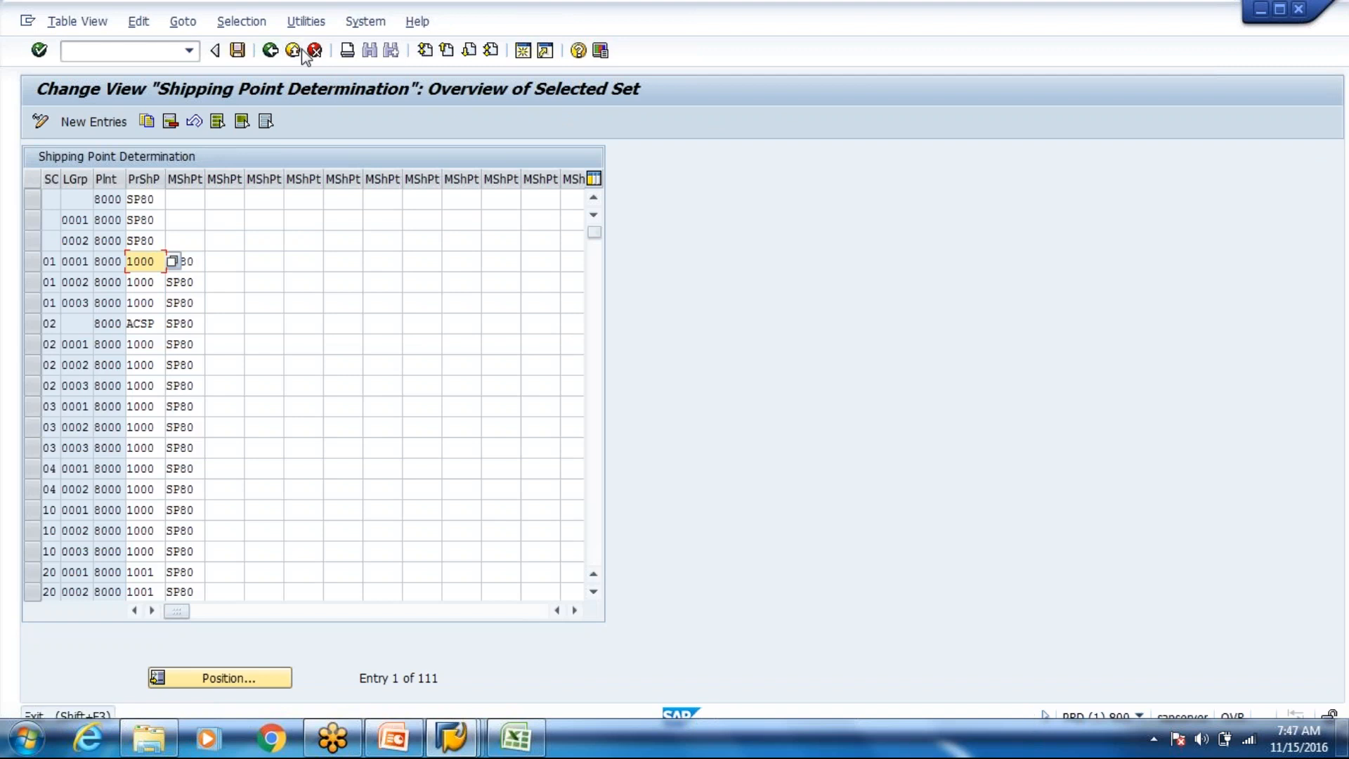
pyautogui.click(303, 52)
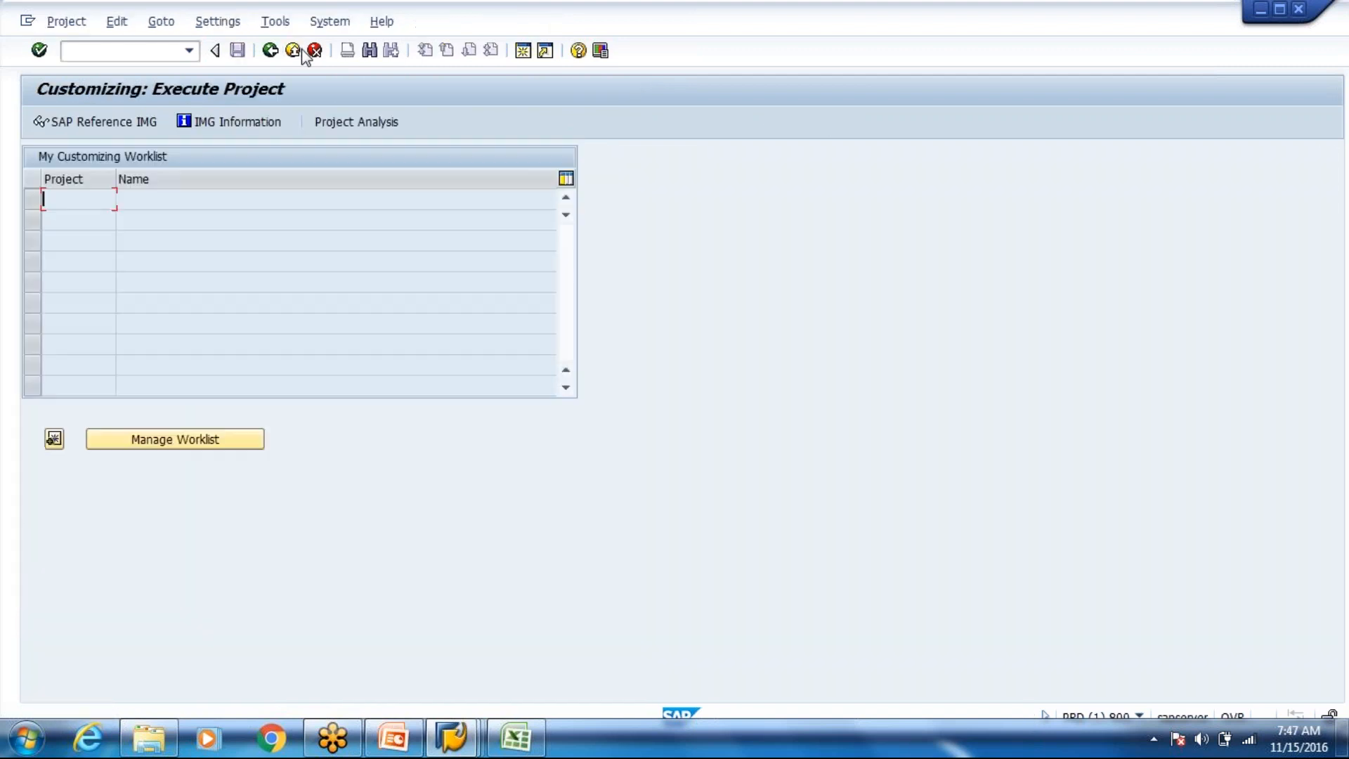
pyautogui.click(303, 52)
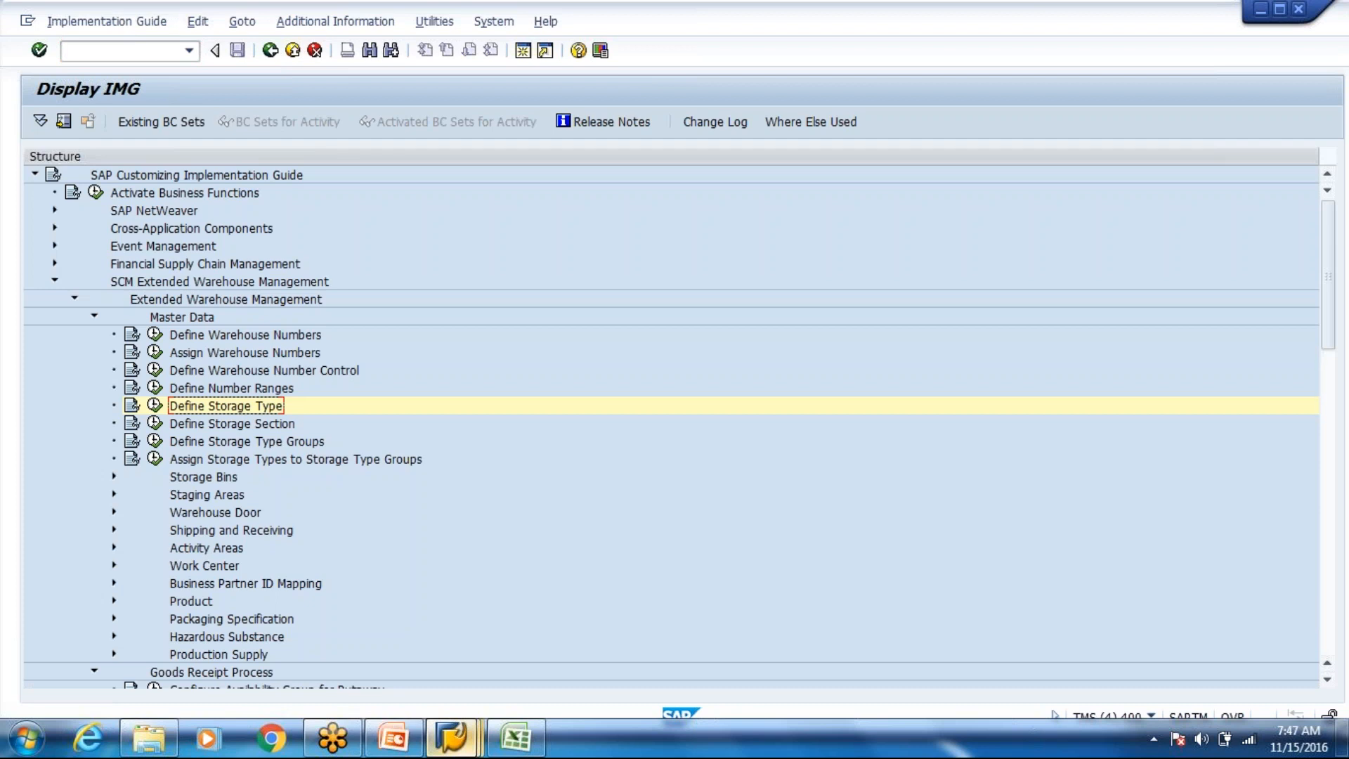
# - Return from the delivery log to outbound delivery creation and try to create the delivery with the selection date left blank
pyautogui.click(452, 737)
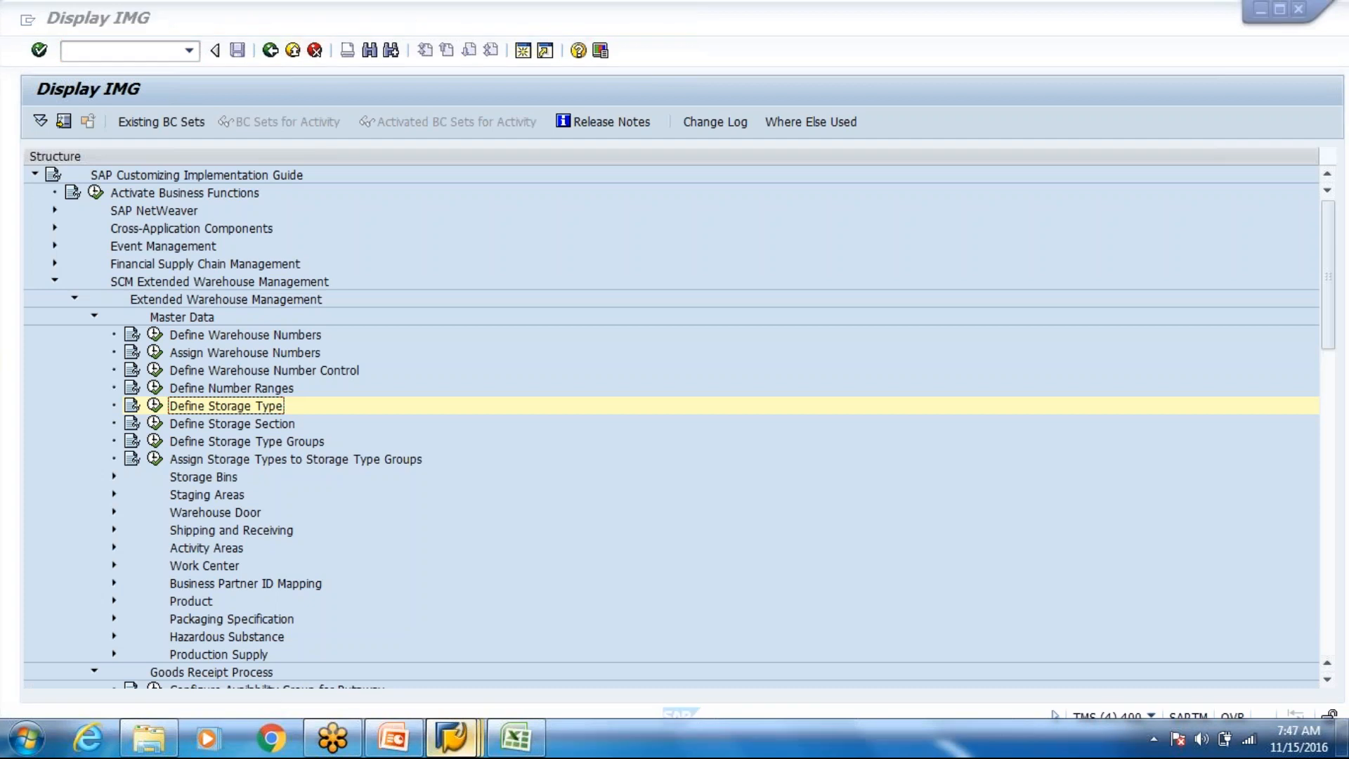
pyautogui.click(725, 629)
pyautogui.click(270, 50)
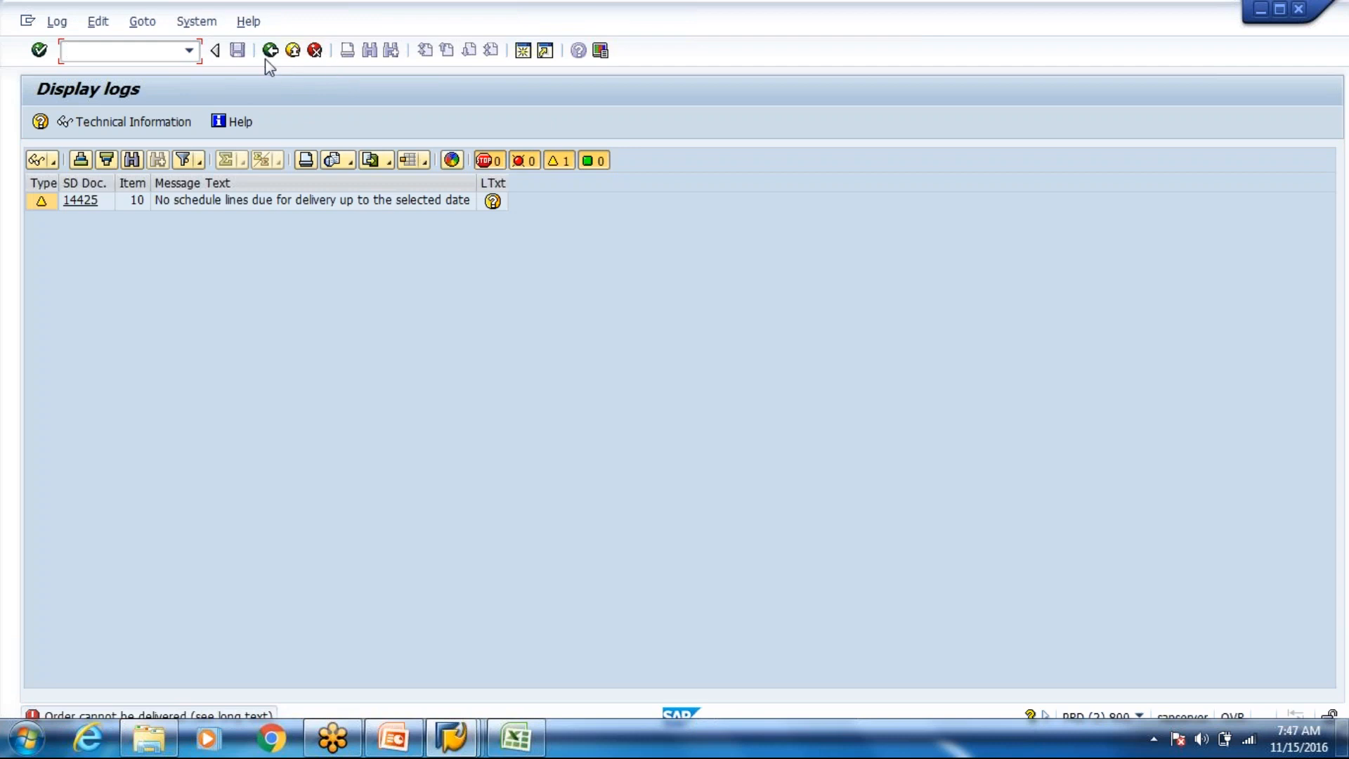
pyautogui.click(270, 51)
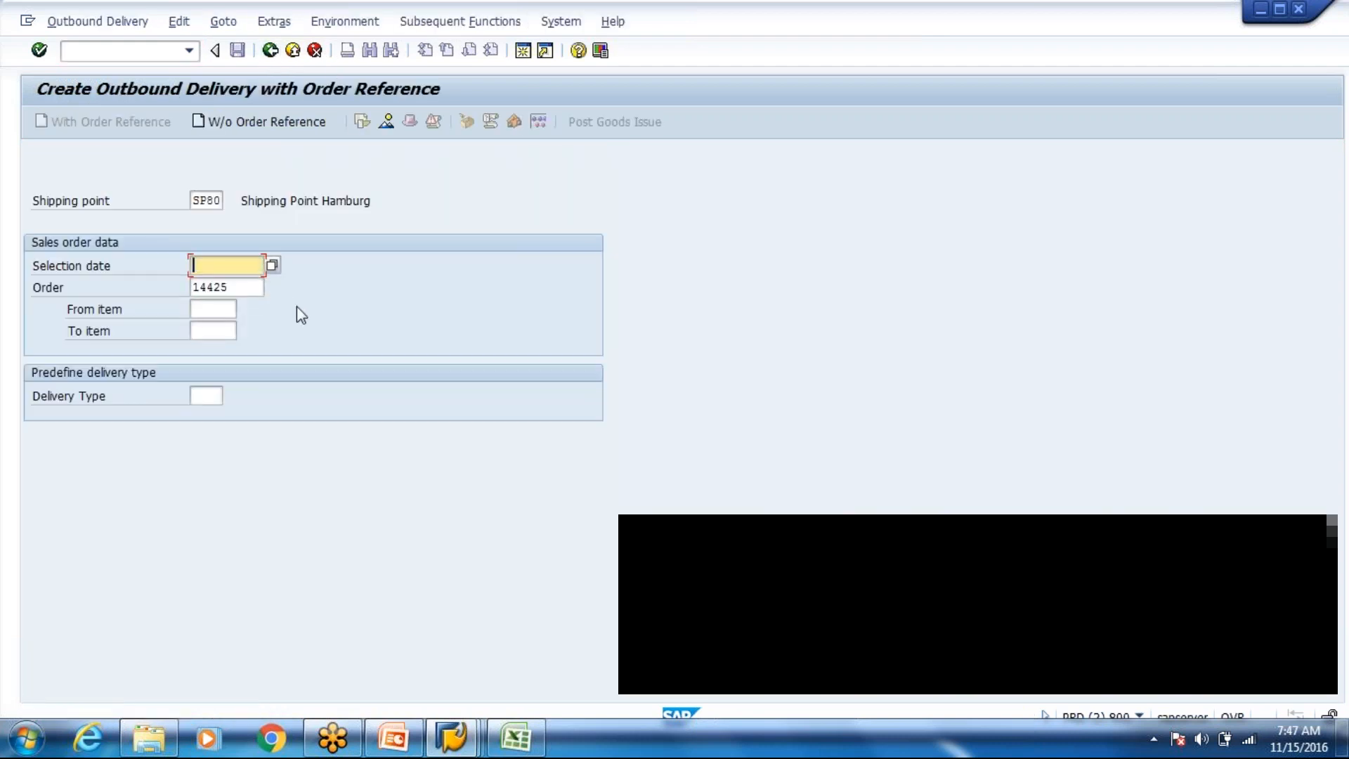
pyautogui.press('Return')
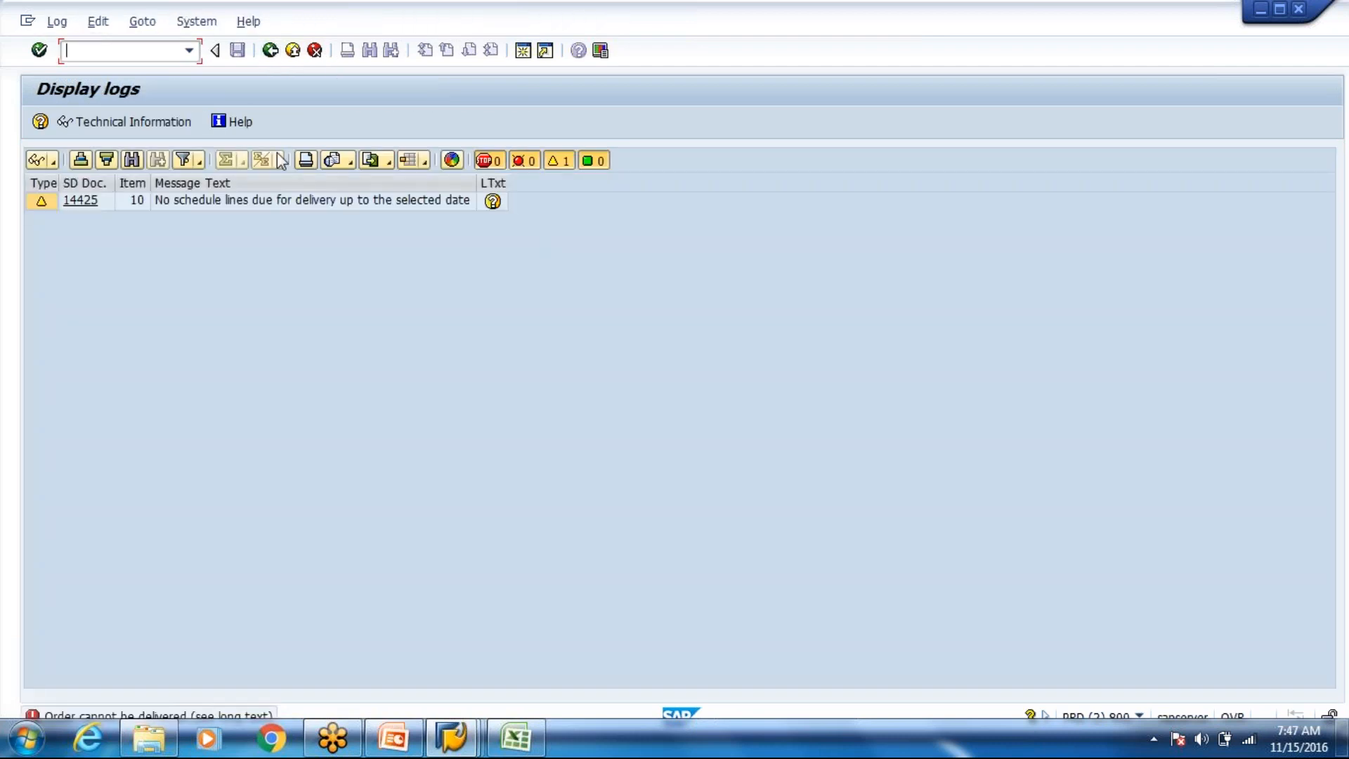
pyautogui.click(270, 50)
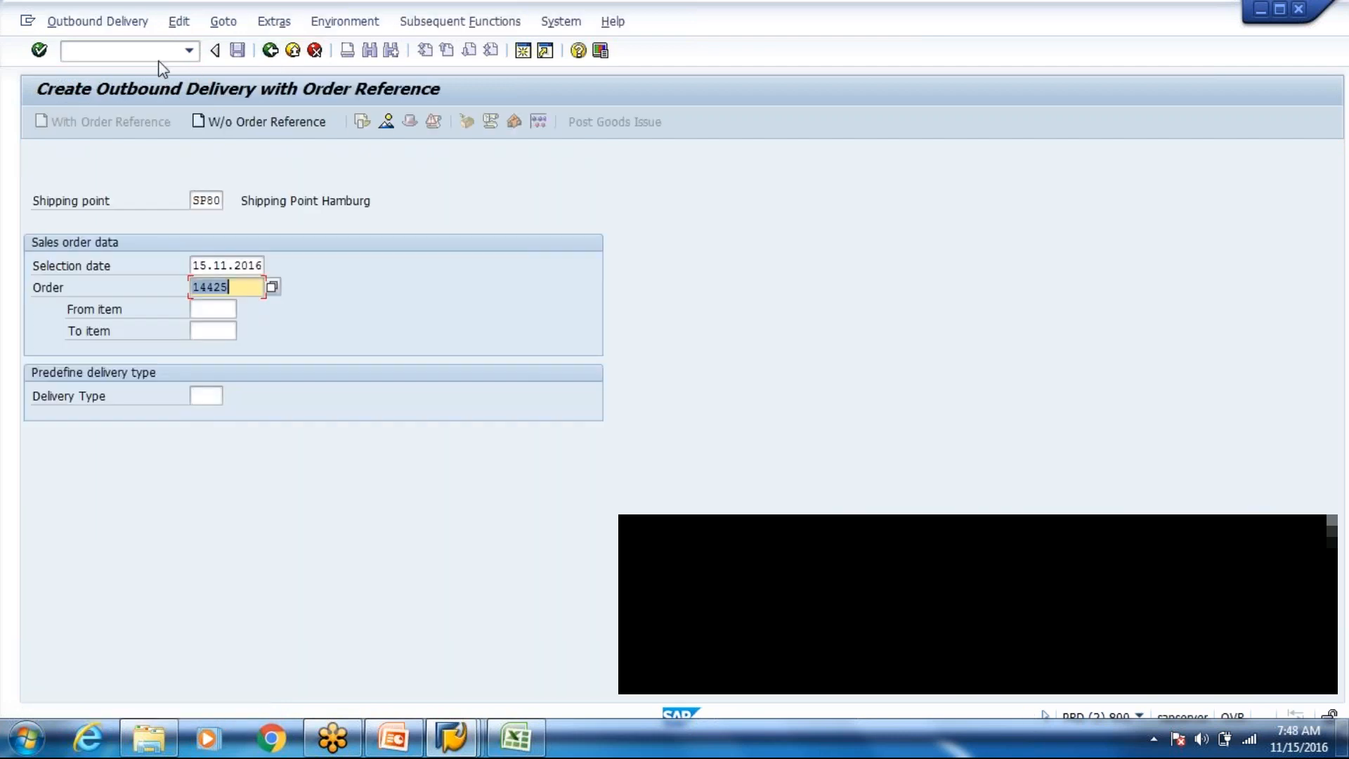
# - Set the selection date to 15.12.2016 and create the outbound delivery from the sales order
pyautogui.click(159, 61)
pyautogui.press('Tab')
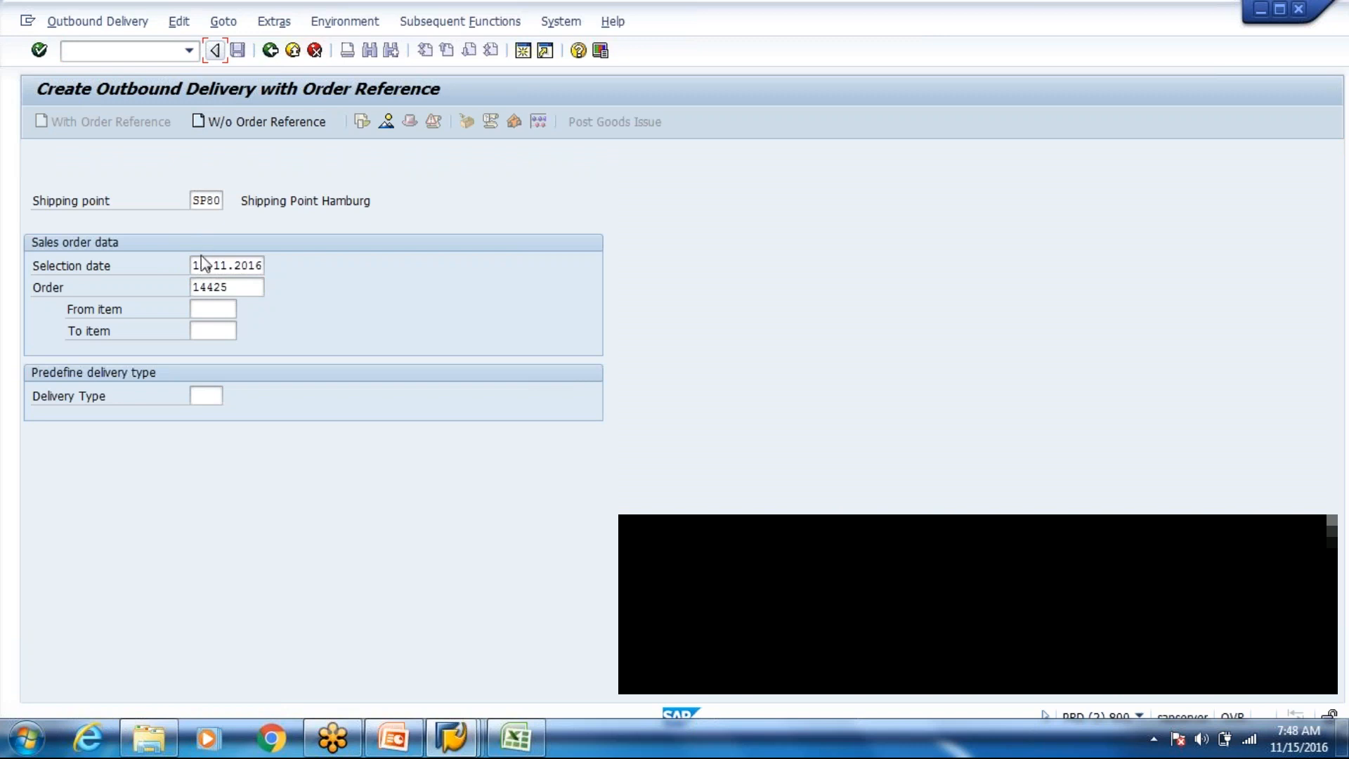
pyautogui.click(224, 266)
pyautogui.press('Delete')
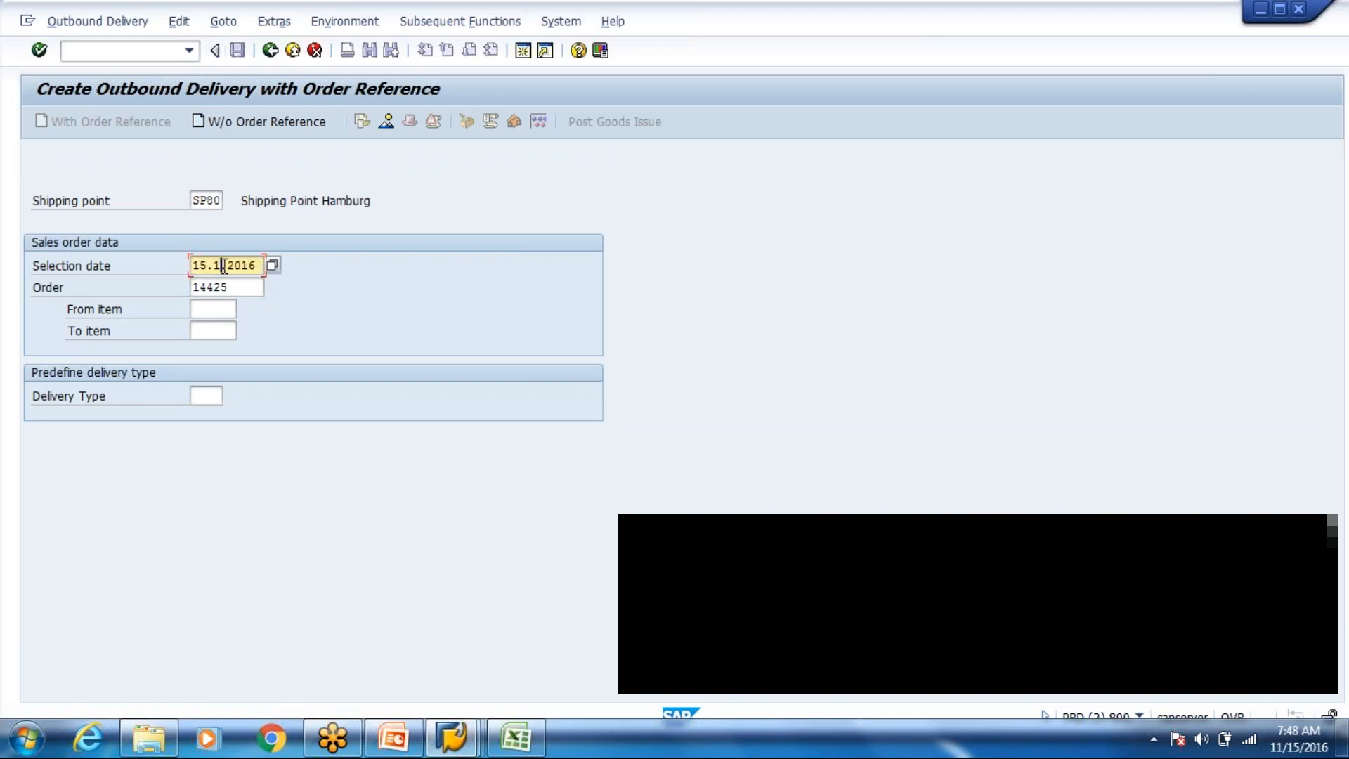
pyautogui.write('2.2016')
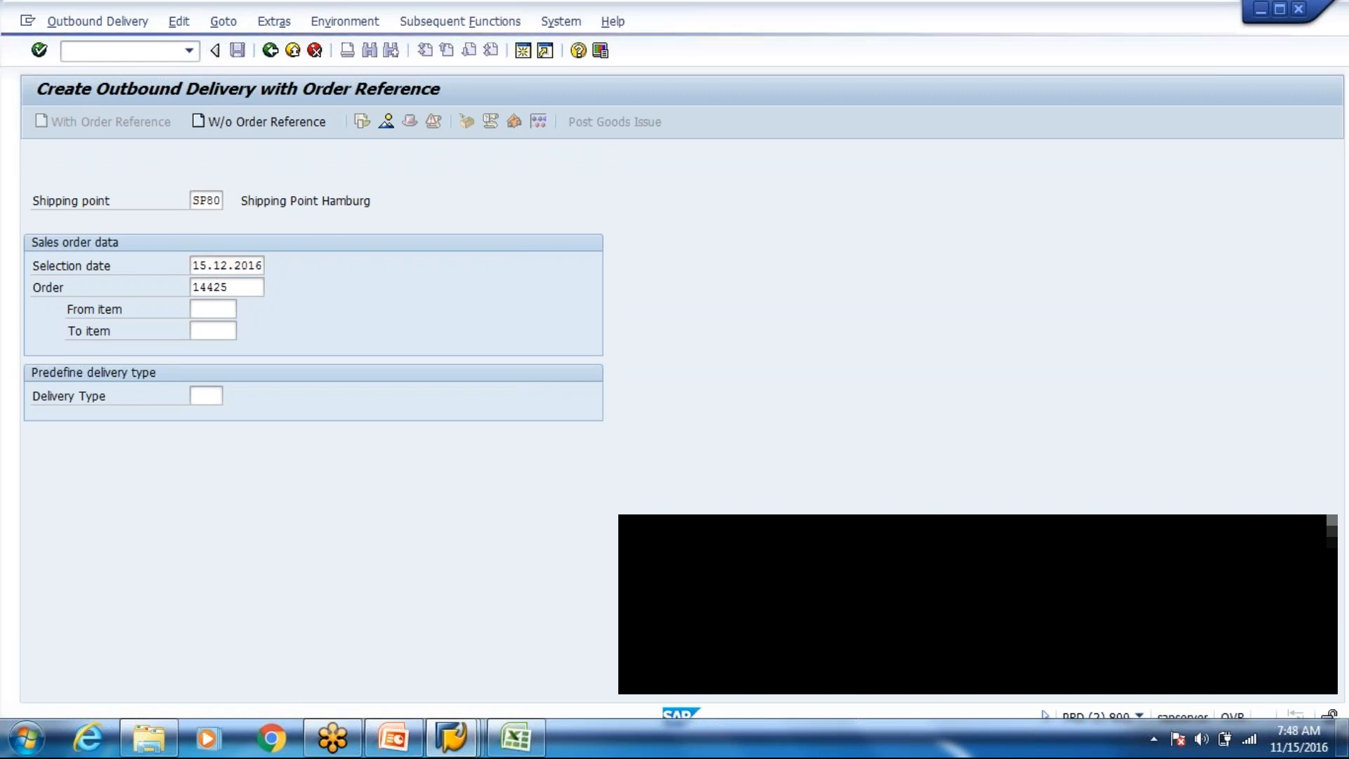
pyautogui.press('Return')
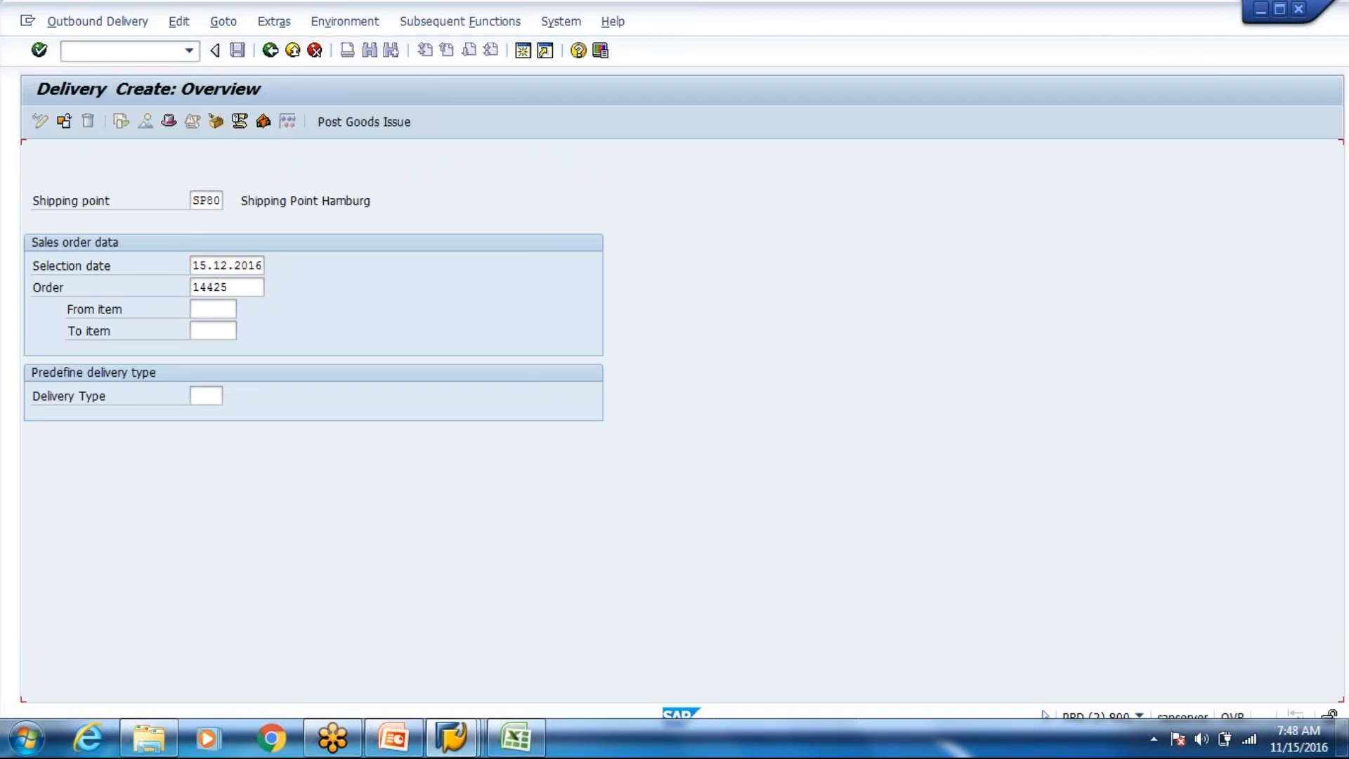
# - Enter storage location 4000 for delivery item 10 in the picking data
pyautogui.click(281, 378)
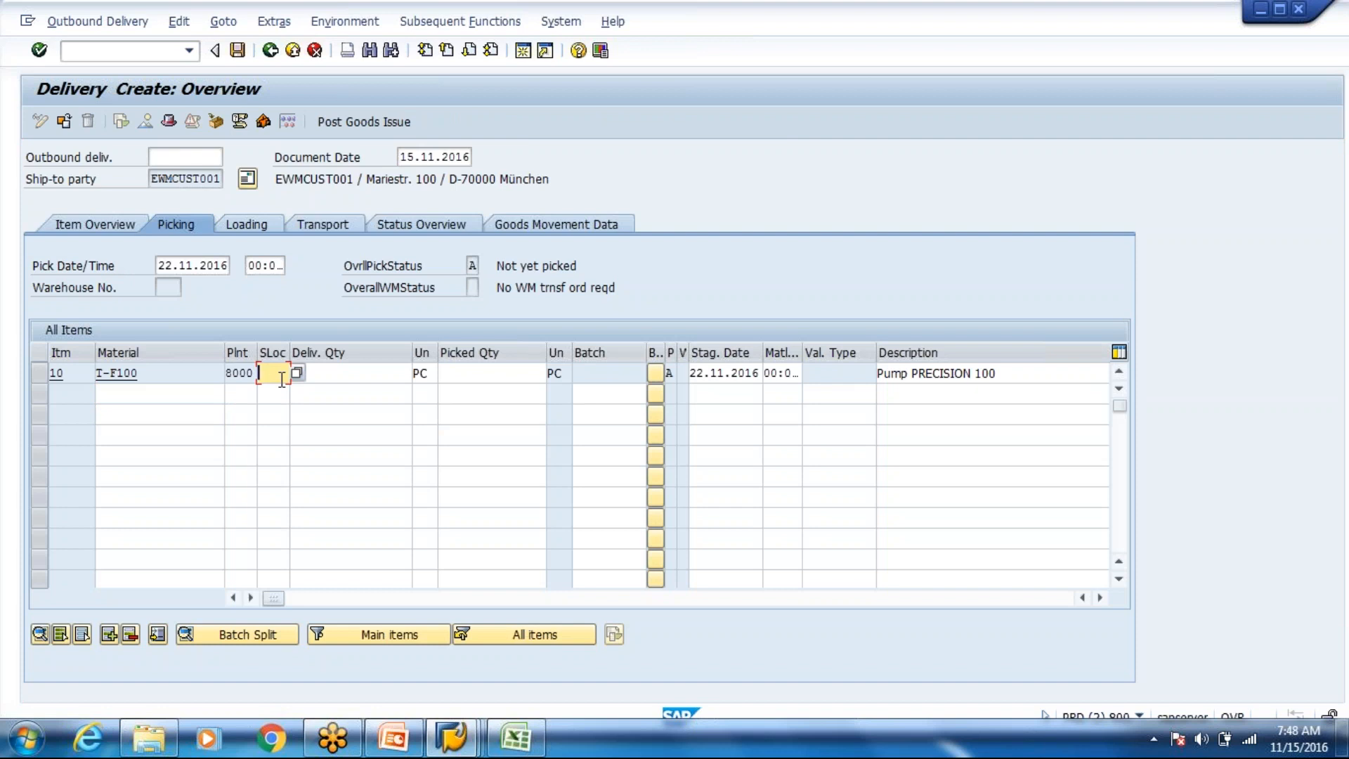
pyautogui.write('4000')
pyautogui.press('Return')
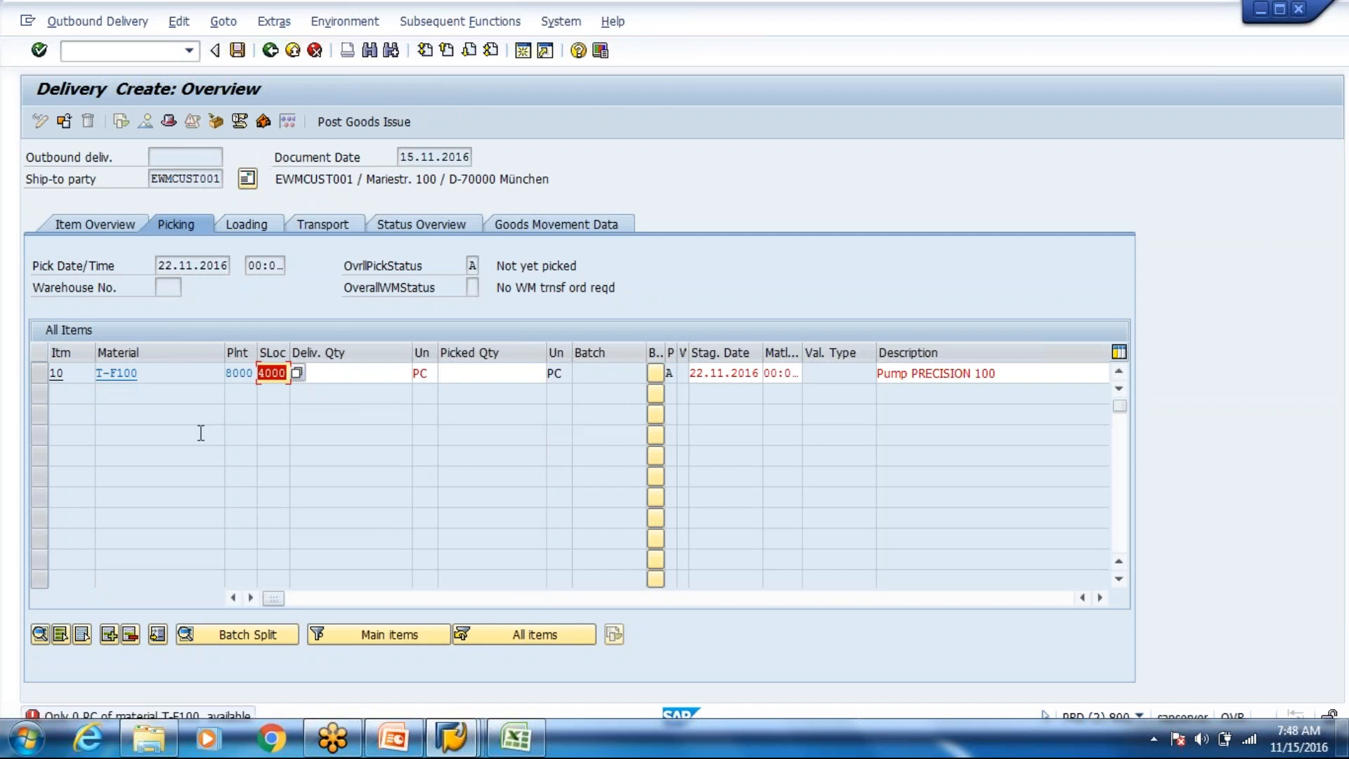
# - Copy the delivery item's material number and open the Stock Overview transaction (MMBE) in a new session
pyautogui.moveTo(149, 365); pyautogui.dragTo(98, 365)
pyautogui.hotkey('ctrl', 'c')
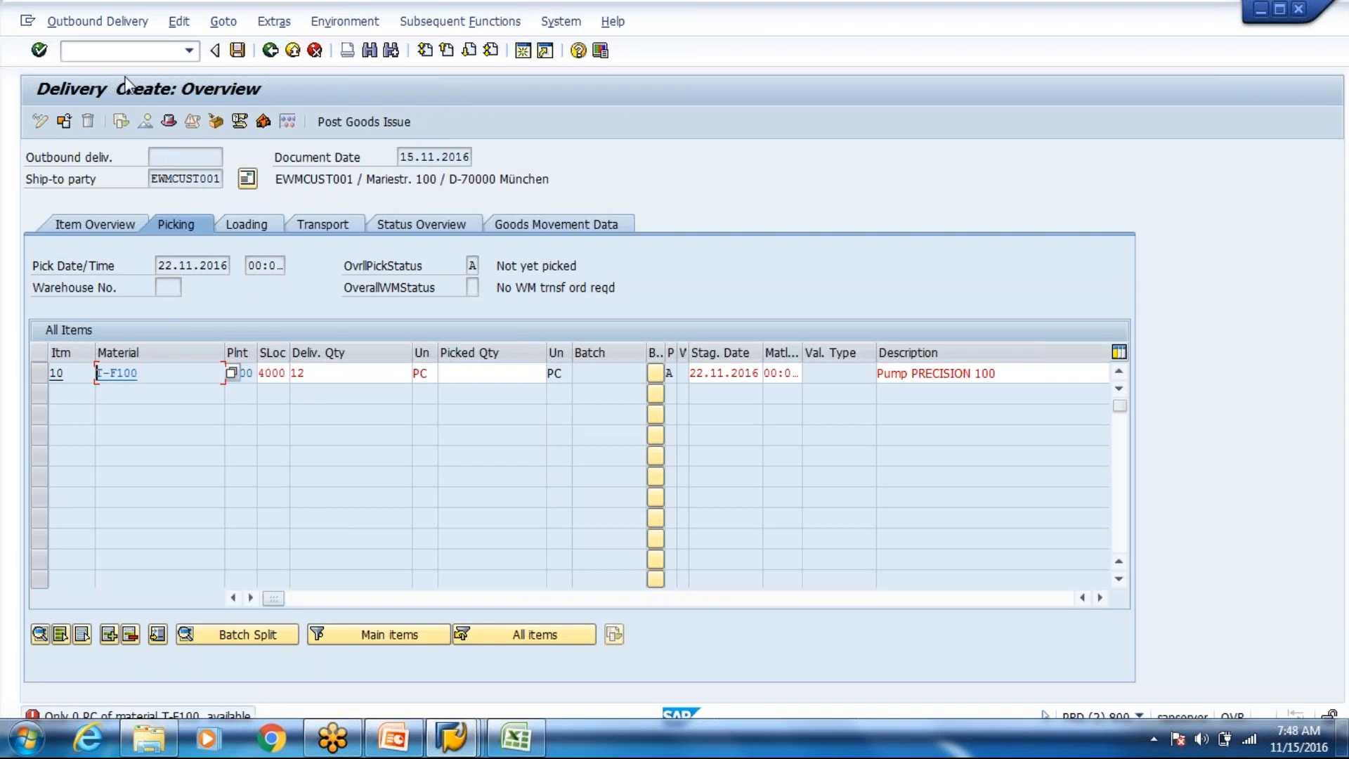
pyautogui.click(116, 51)
pyautogui.write('/o/scwm')
pyautogui.press('BackSpace')
pyautogui.press('BackSpace')
pyautogui.press('BackSpace')
pyautogui.press('BackSpace')
pyautogui.press('BackSpace')
pyautogui.write('mmbe')
pyautogui.press('Return')
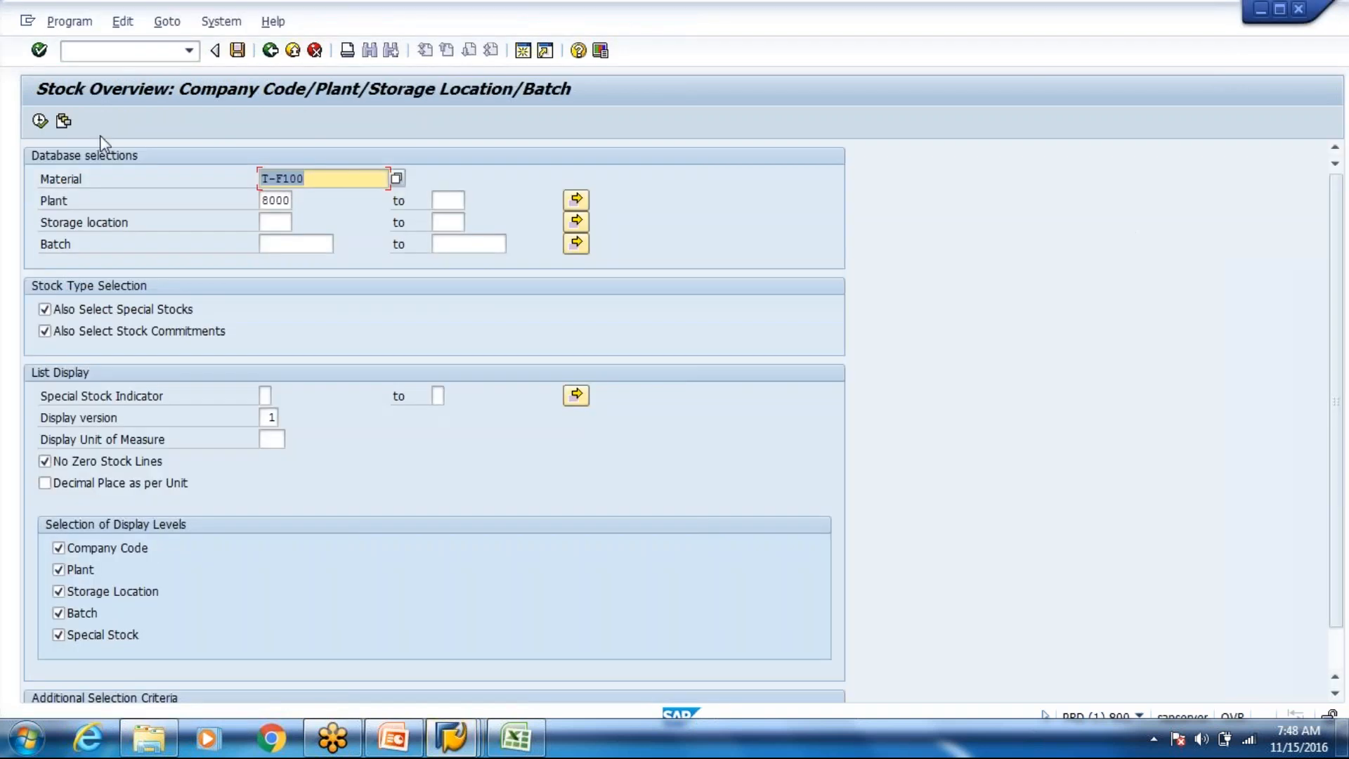
# - Run the stock overview for material T-F100 in plant 8000 and examine the company code and plant levels
pyautogui.click(42, 129)
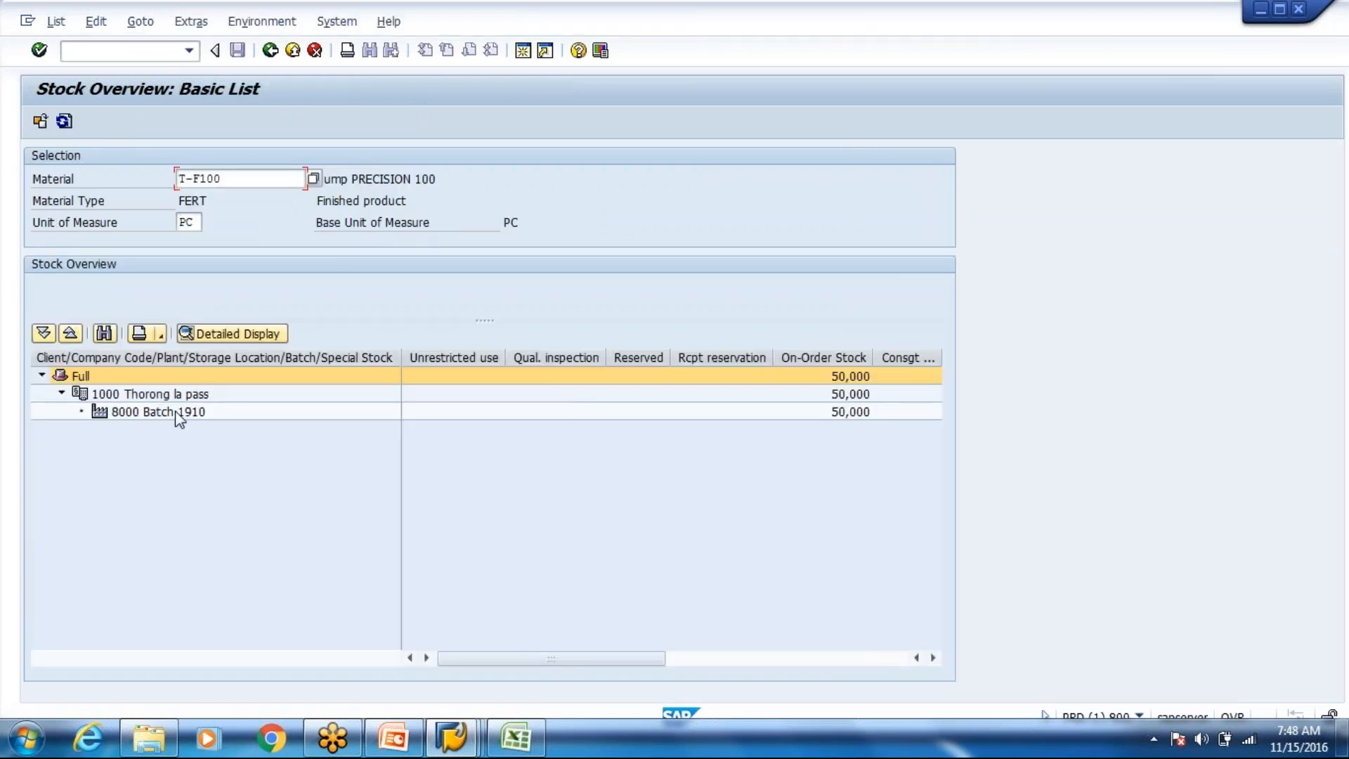
pyautogui.click(177, 415)
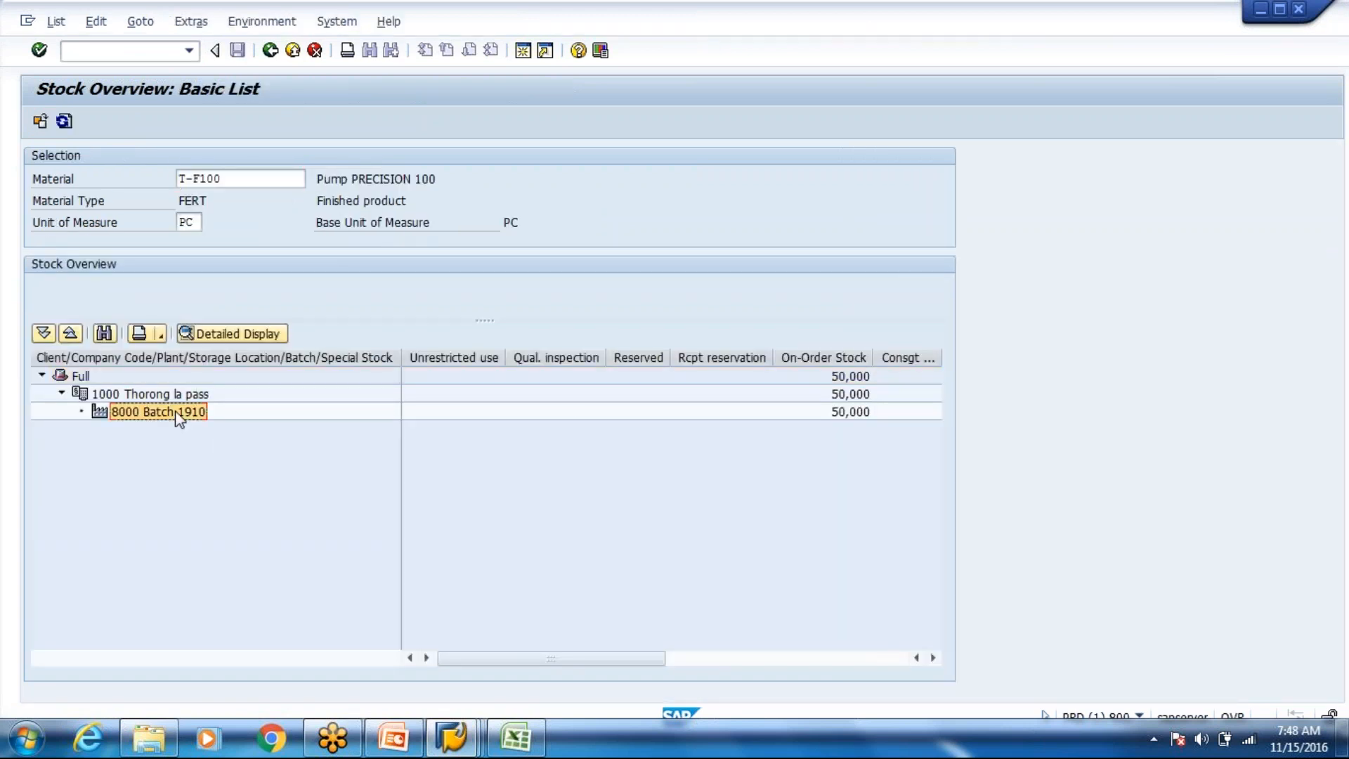
pyautogui.click(161, 398)
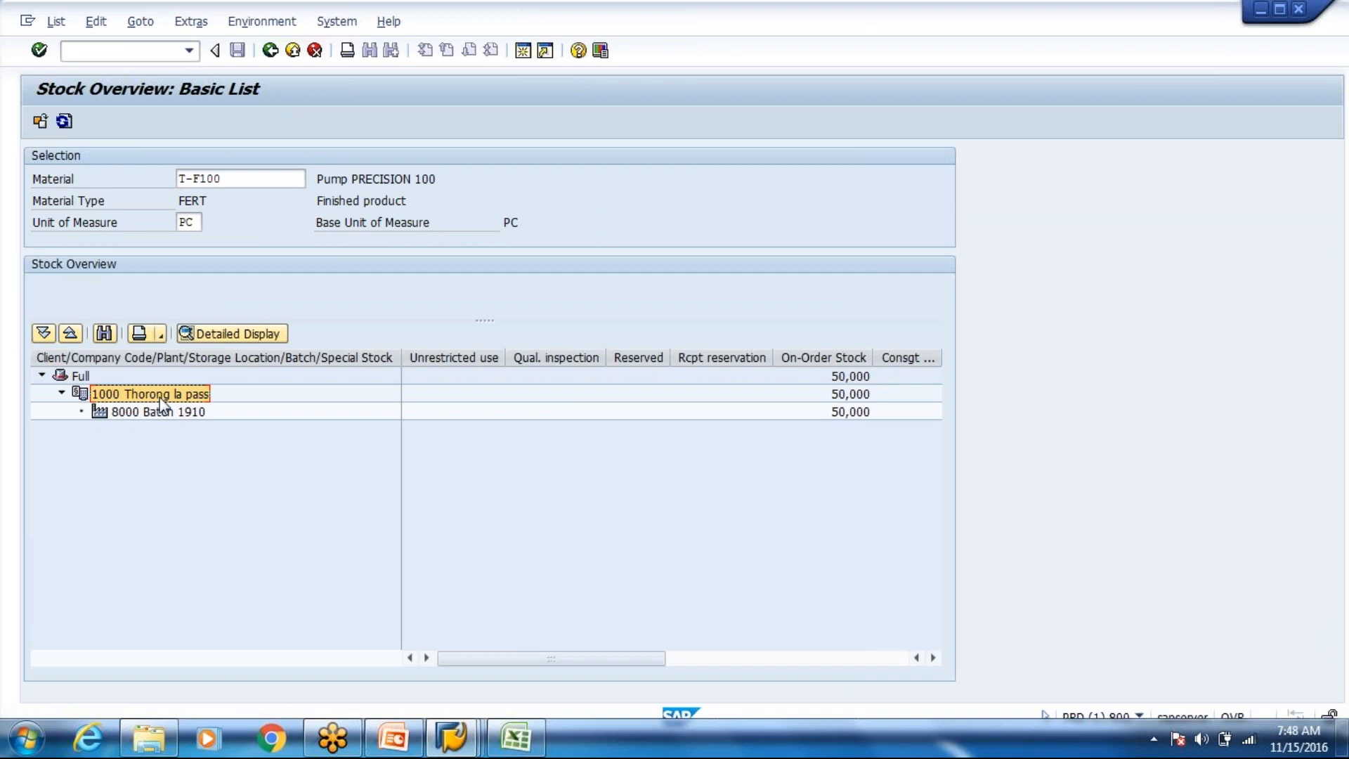
pyautogui.click(159, 415)
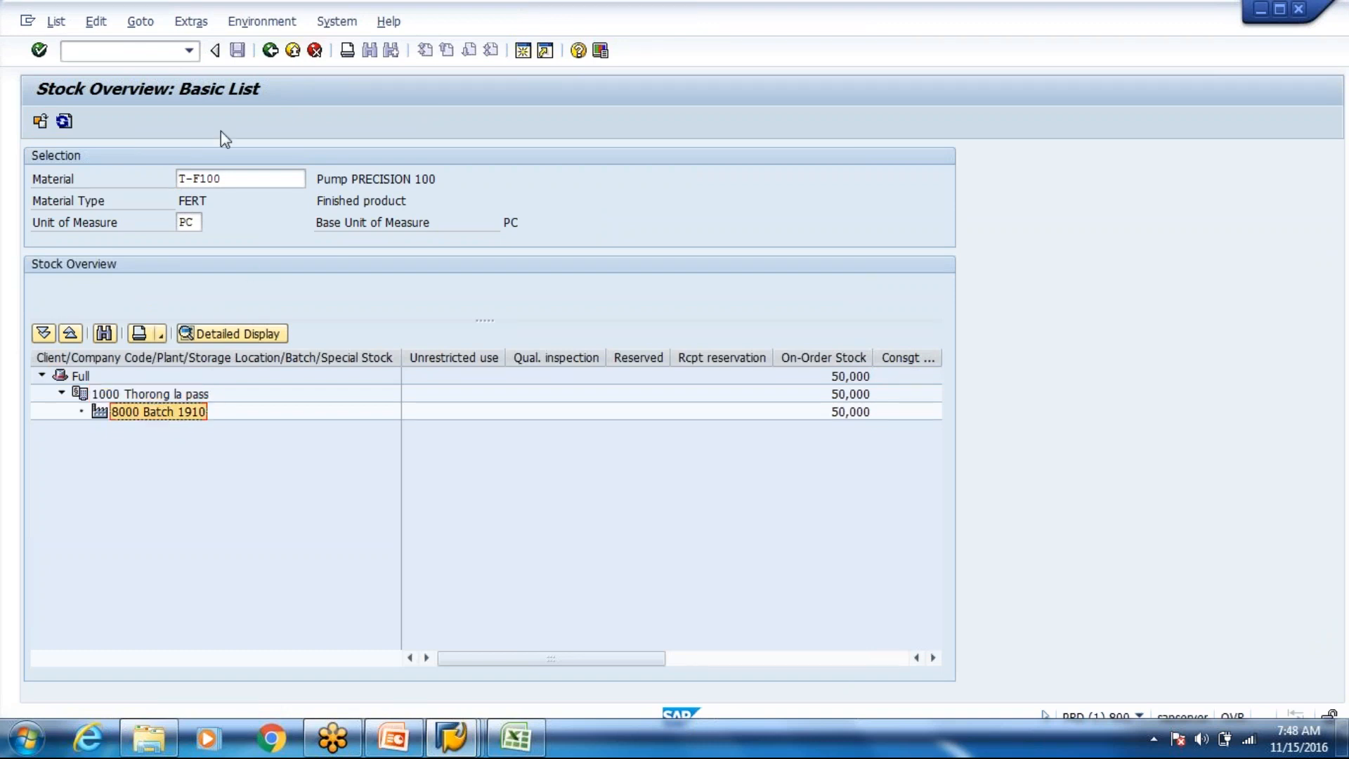
# - Switch back to the delivery creation session and check the item's storage location
pyautogui.click(464, 749)
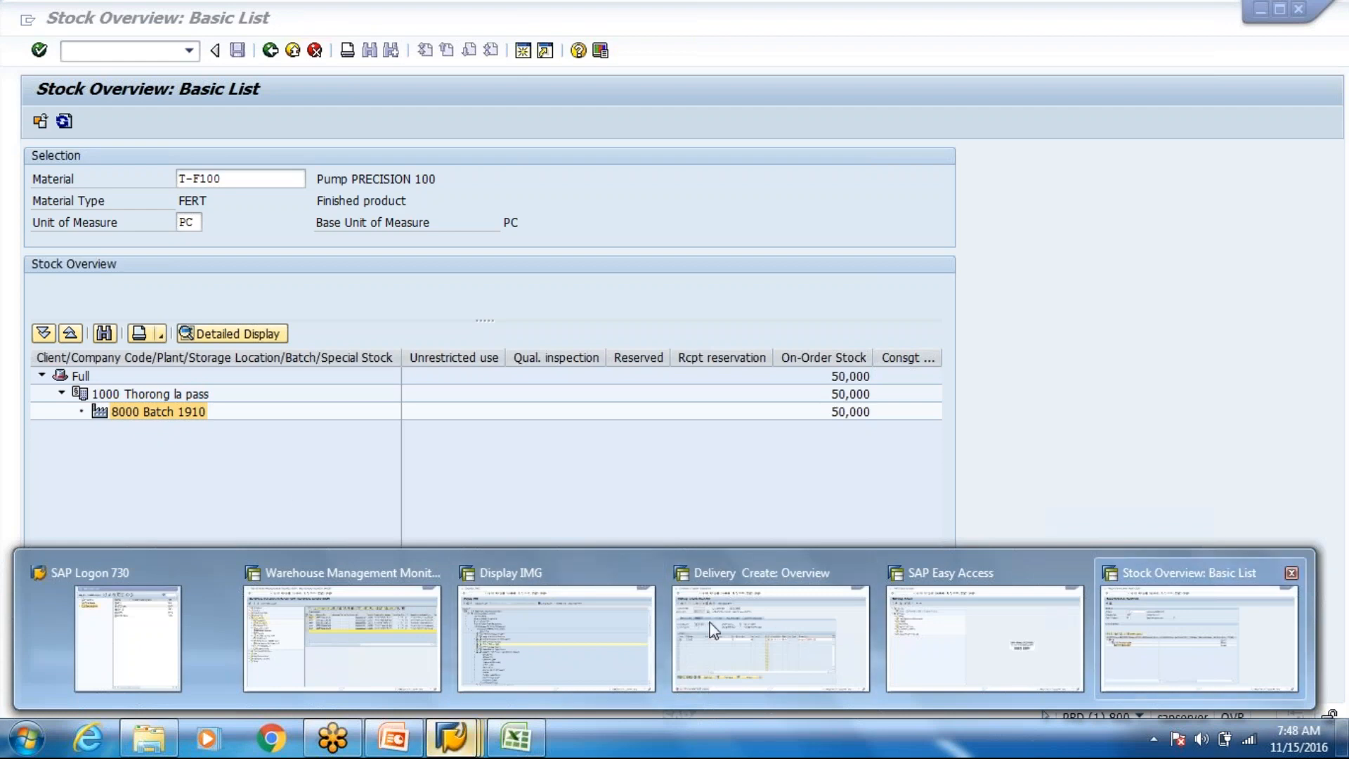
pyautogui.moveTo(695, 637)
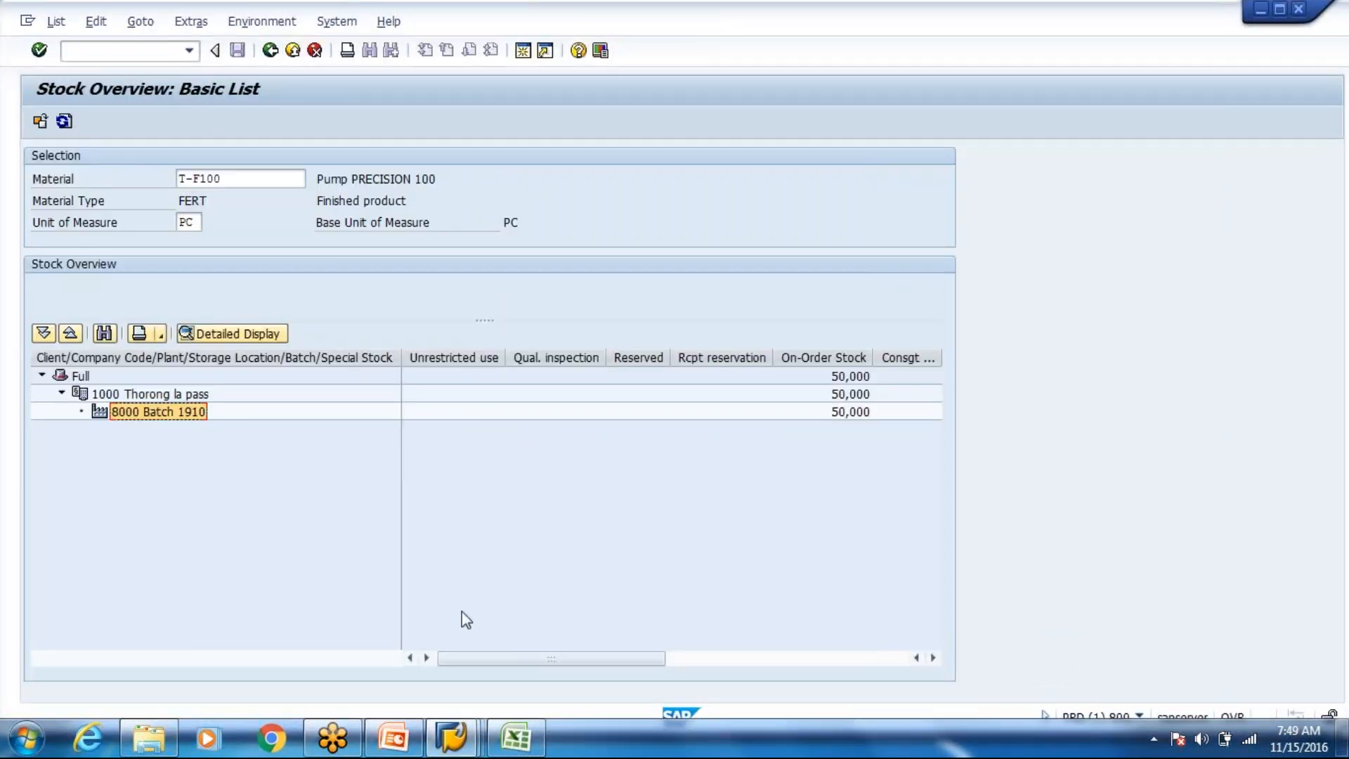
pyautogui.click(463, 744)
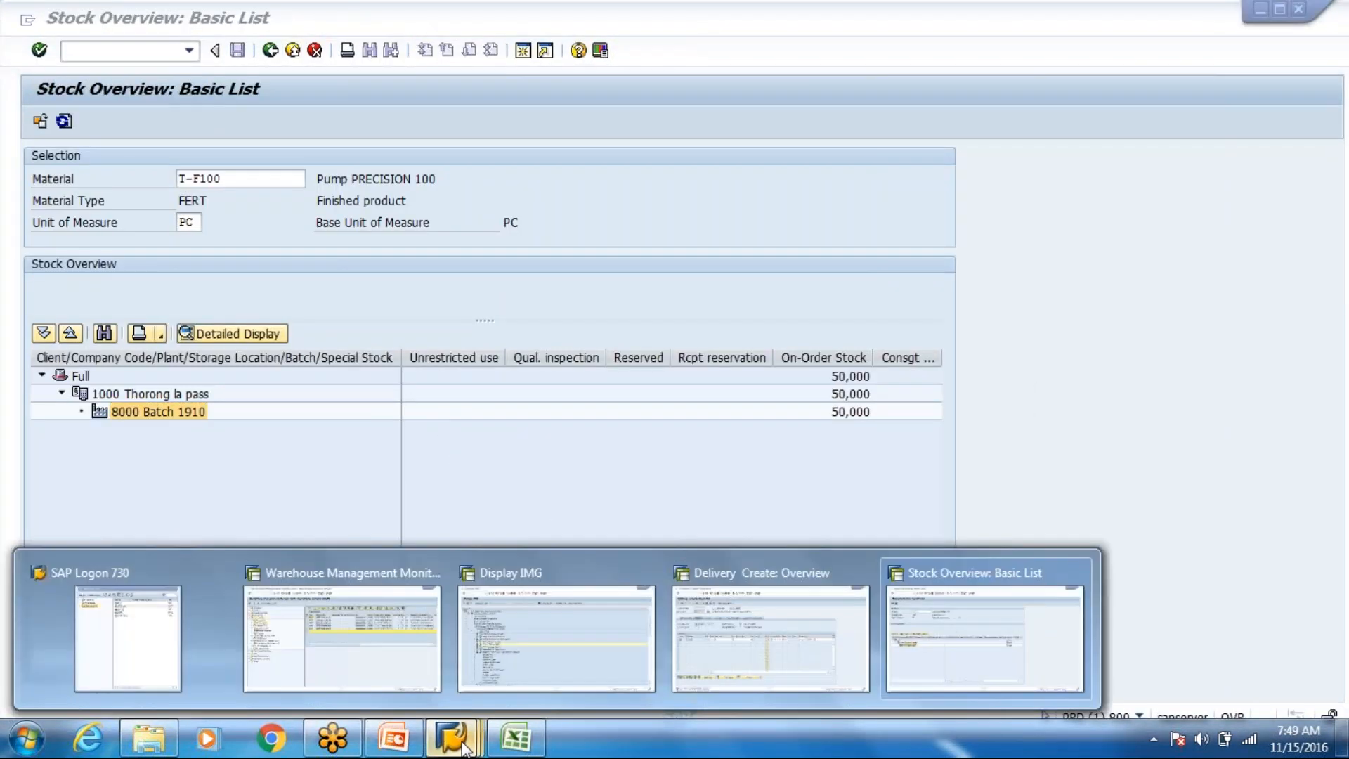
pyautogui.click(721, 657)
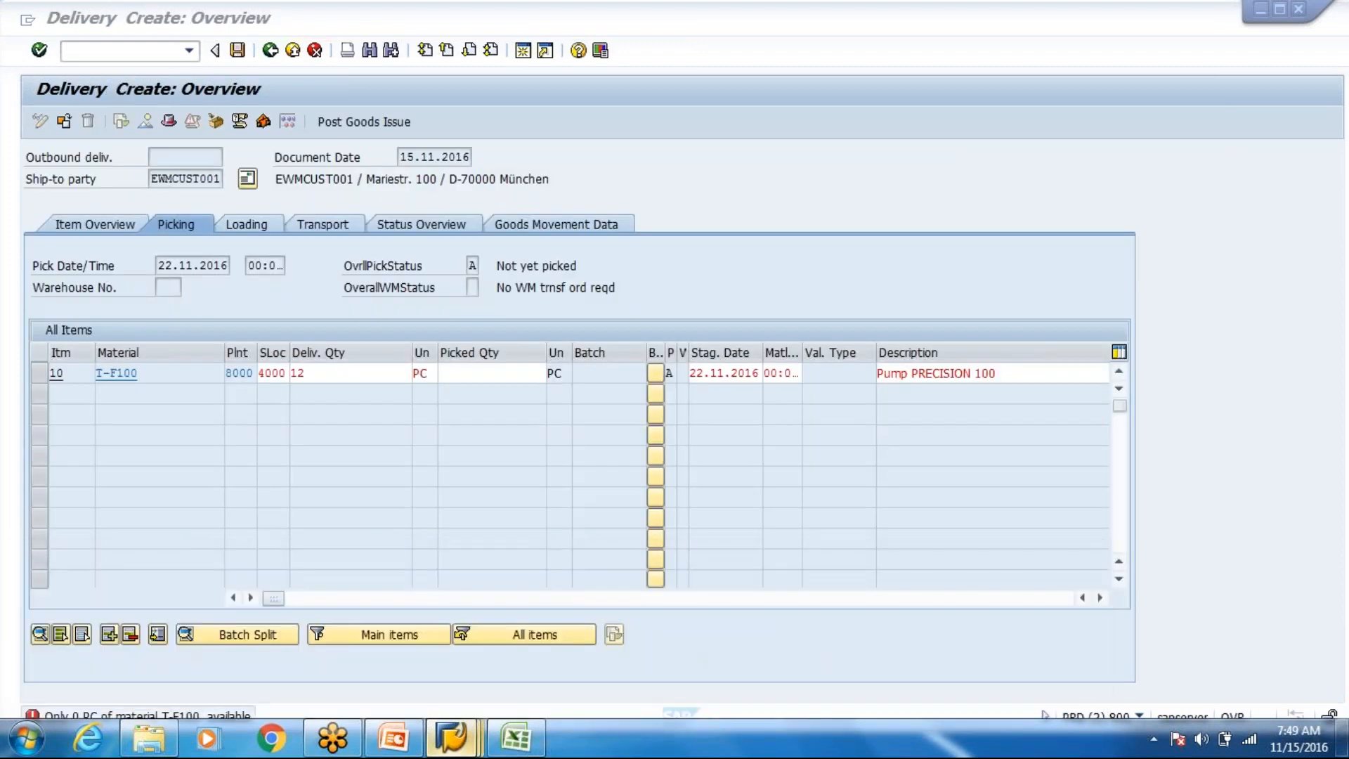
pyautogui.click(464, 739)
pyautogui.click(349, 416)
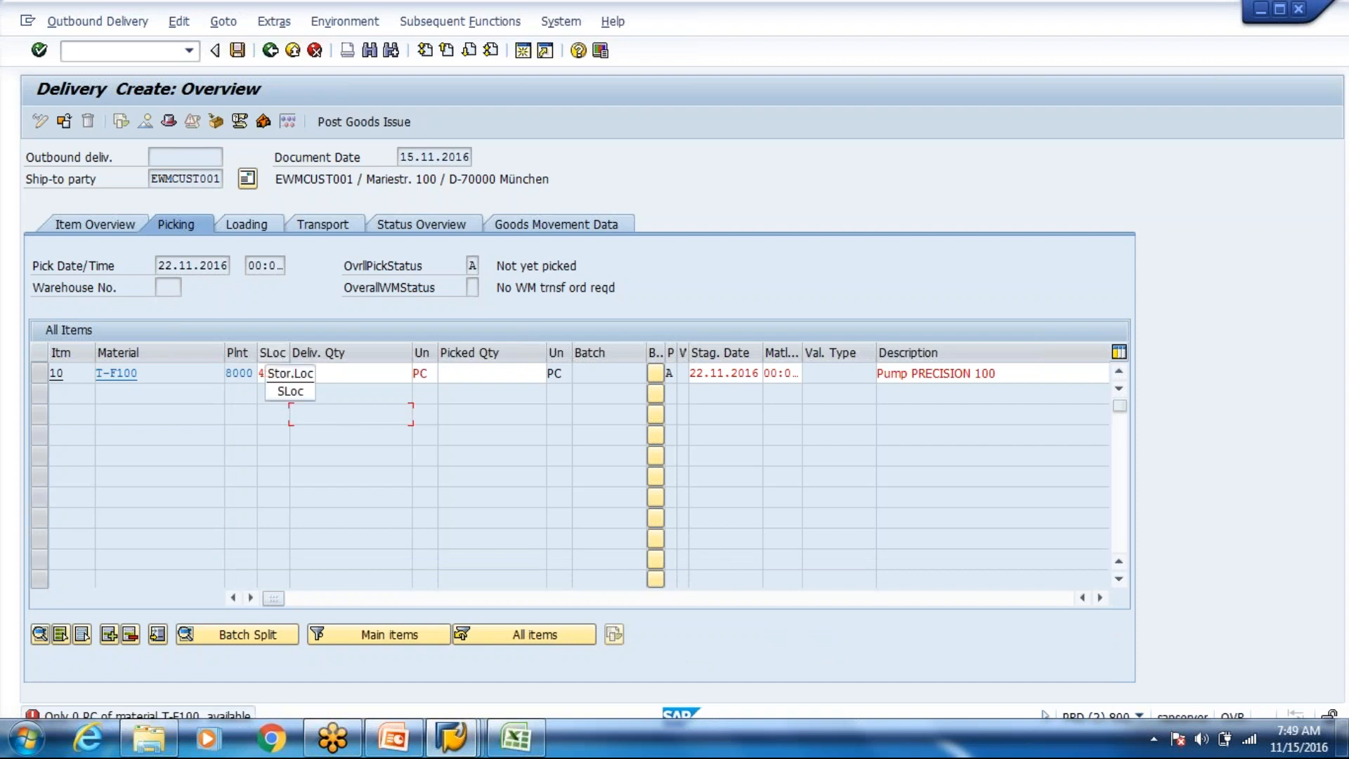
# - Switch to the Warehouse Management Monitor session and open Maintain Inbound Delivery (/scwm/prdi) in a new session
pyautogui.click(445, 746)
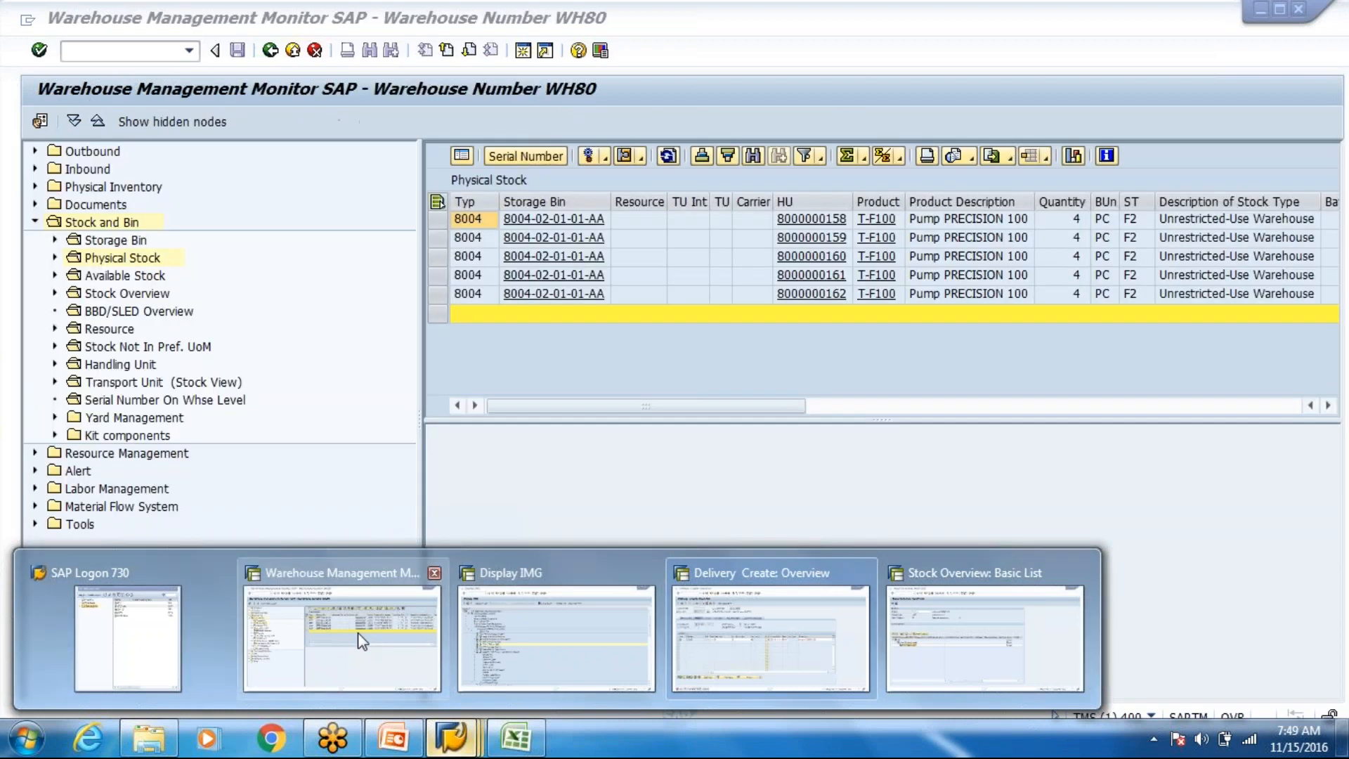
pyautogui.click(372, 636)
pyautogui.click(158, 56)
pyautogui.write('/o')
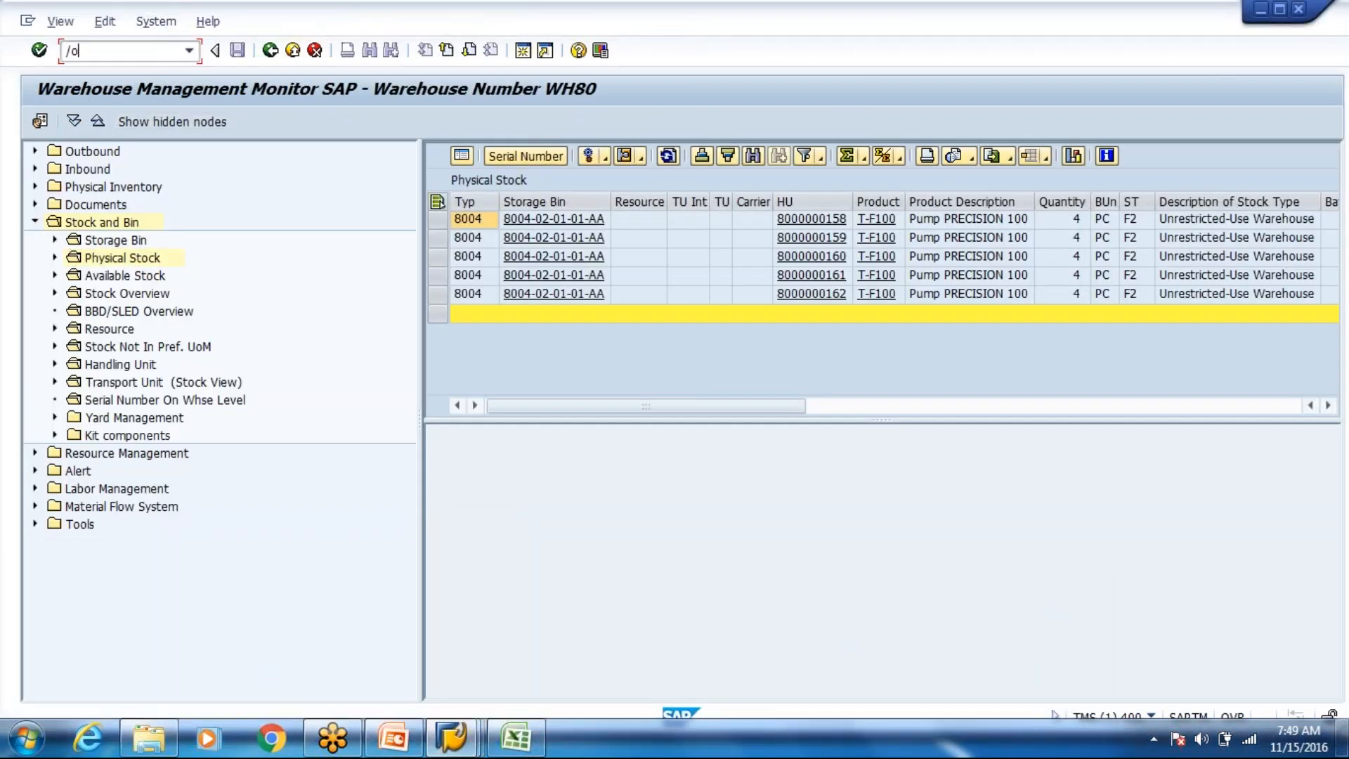
pyautogui.write('/scwm/prdi')
pyautogui.press('Return')
# - Find the inbound delivery with ERP document number 180000374 in Maintain Inbound Delivery and check its goods receipt status
pyautogui.press('Down')
pyautogui.press('Down')
pyautogui.press('Return')
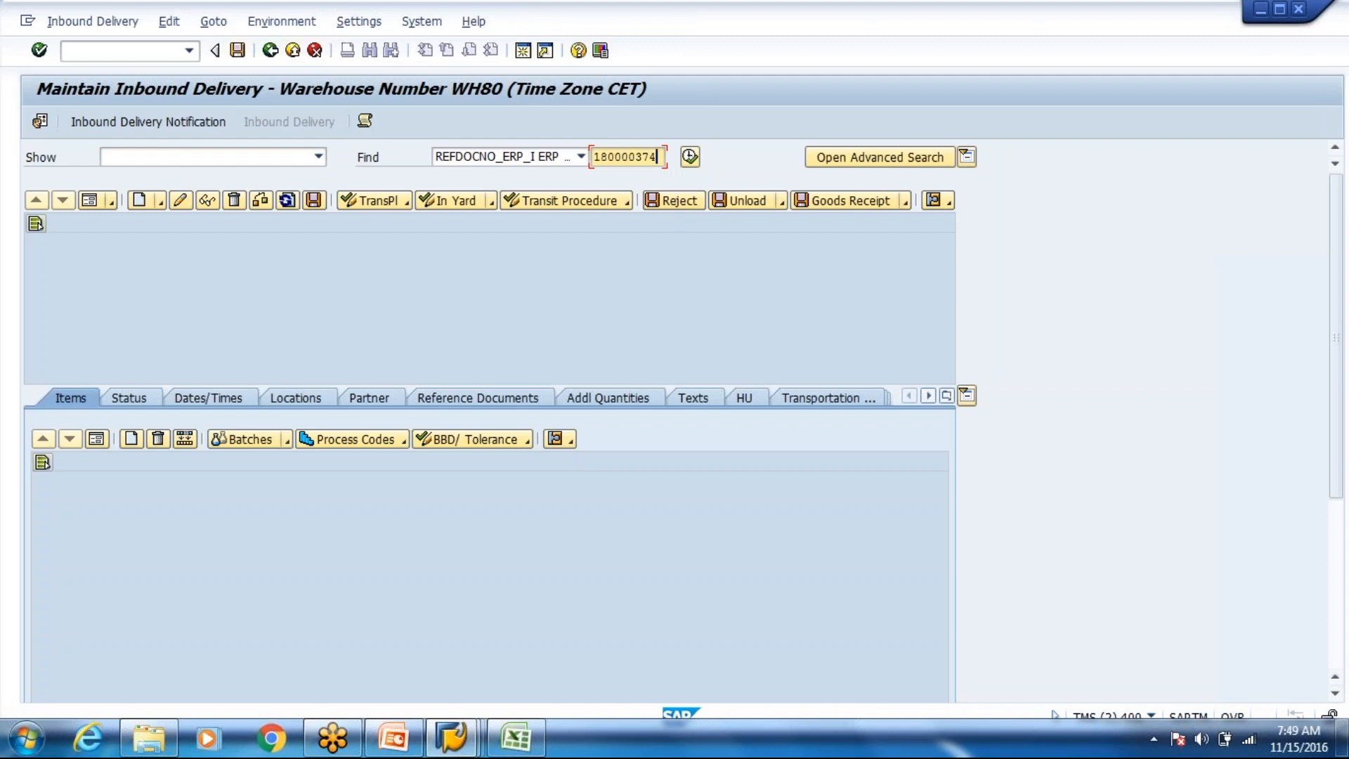
pyautogui.click(691, 161)
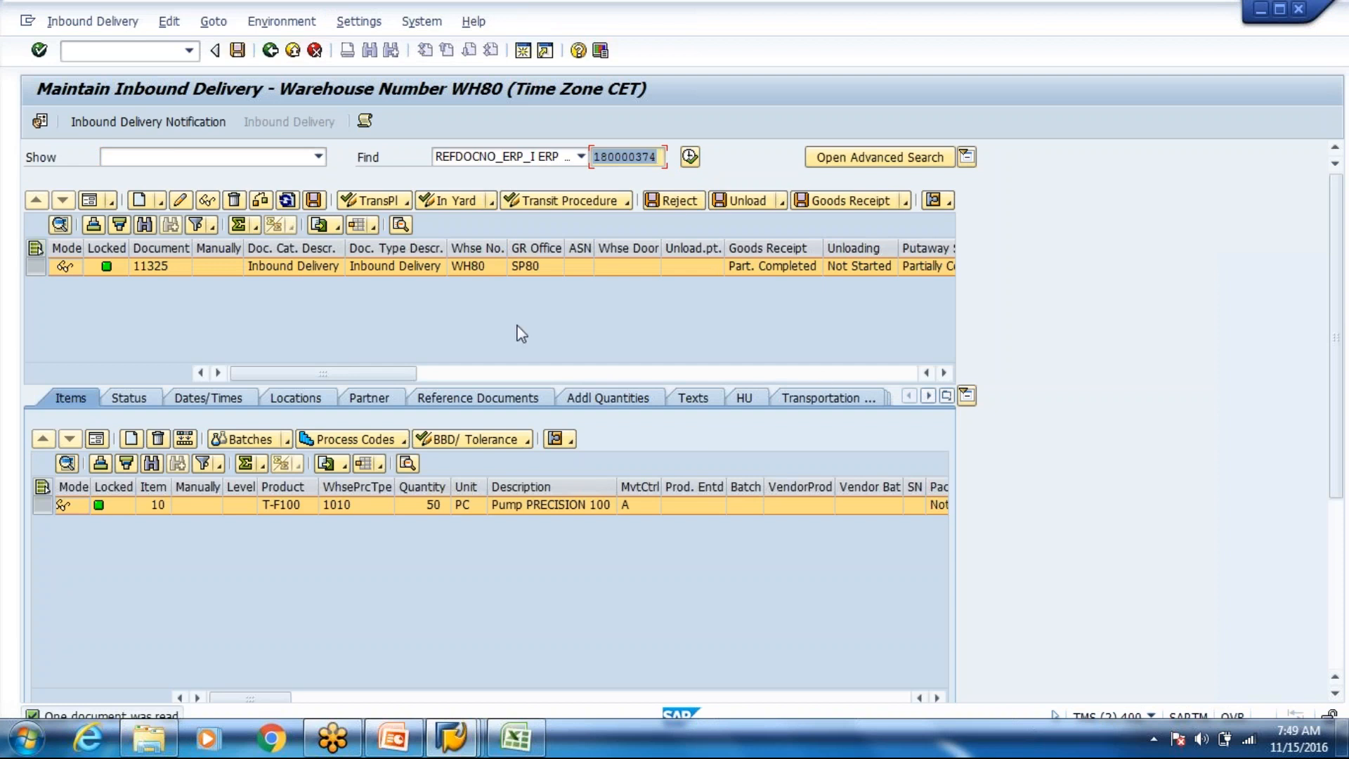
pyautogui.press('Right')
# - Switch to the delivery creation session, open the inbound queue monitor (SMQ2) in a new session, and list all queues of client 800
pyautogui.hotkey('alt', 'Tab')
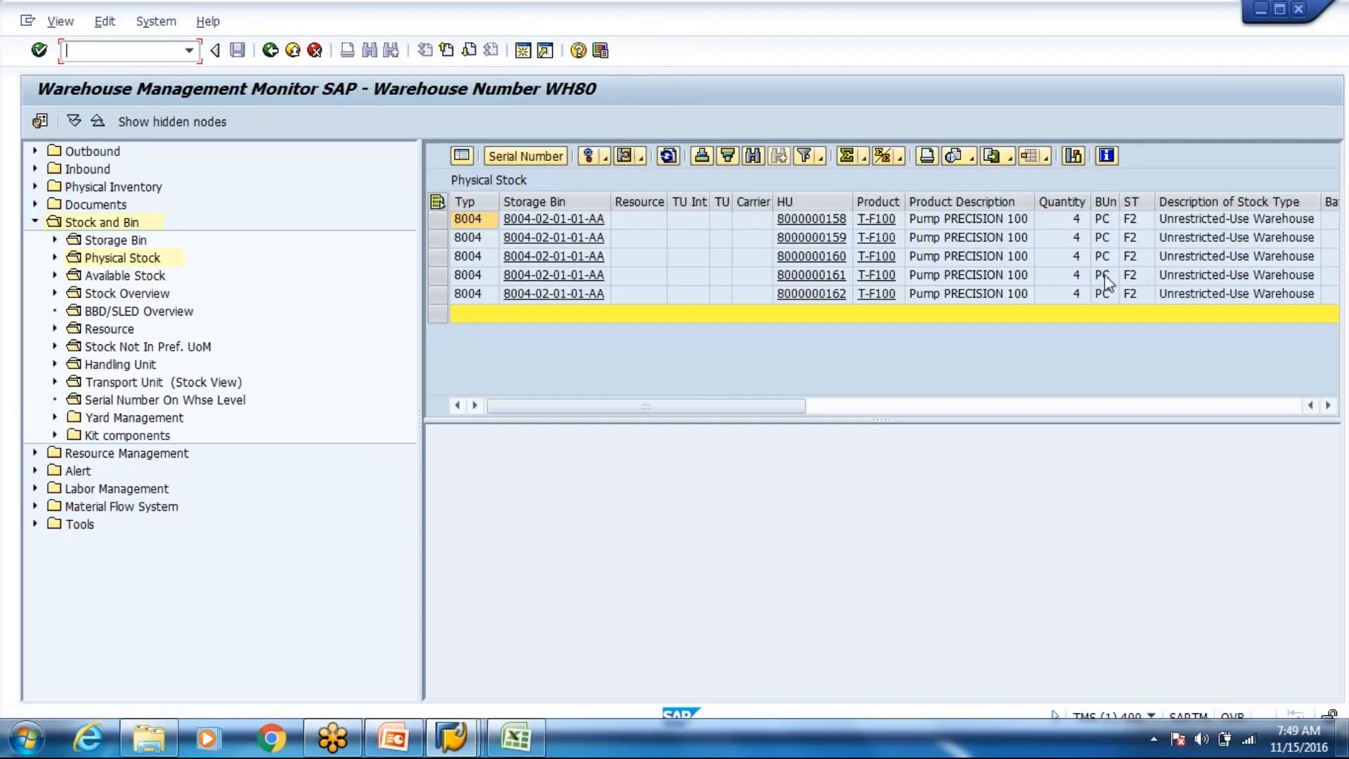
pyautogui.hotkey('alt', 'Tab')
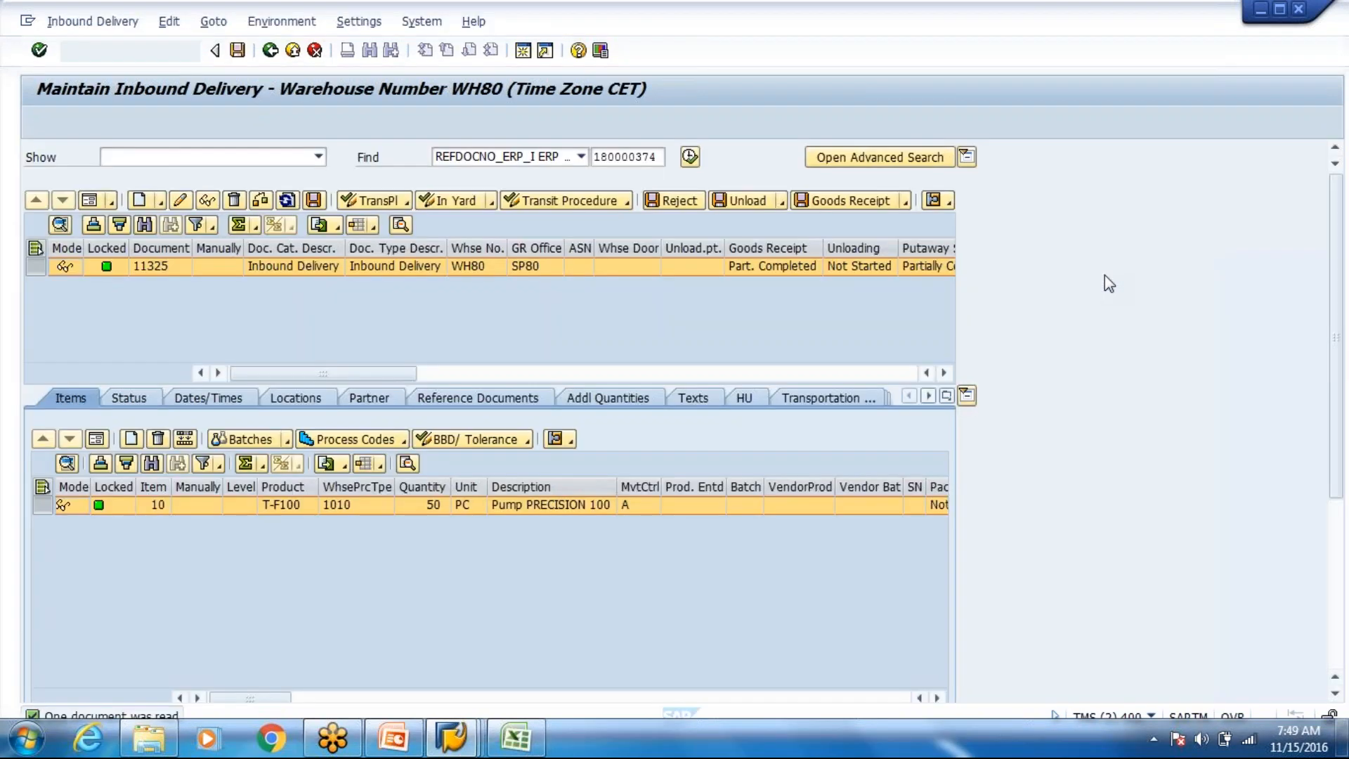
pyautogui.hotkey('alt', 'Tab')
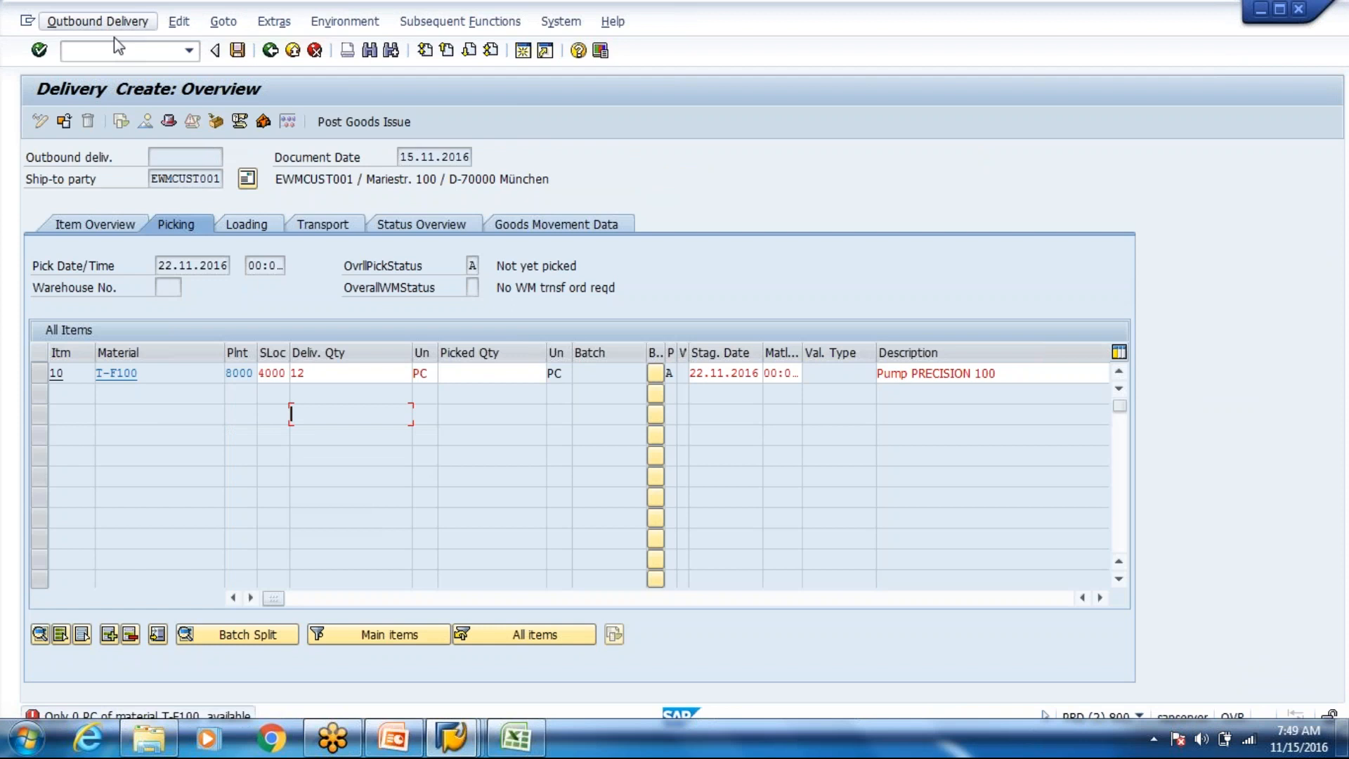
pyautogui.write('/osm')
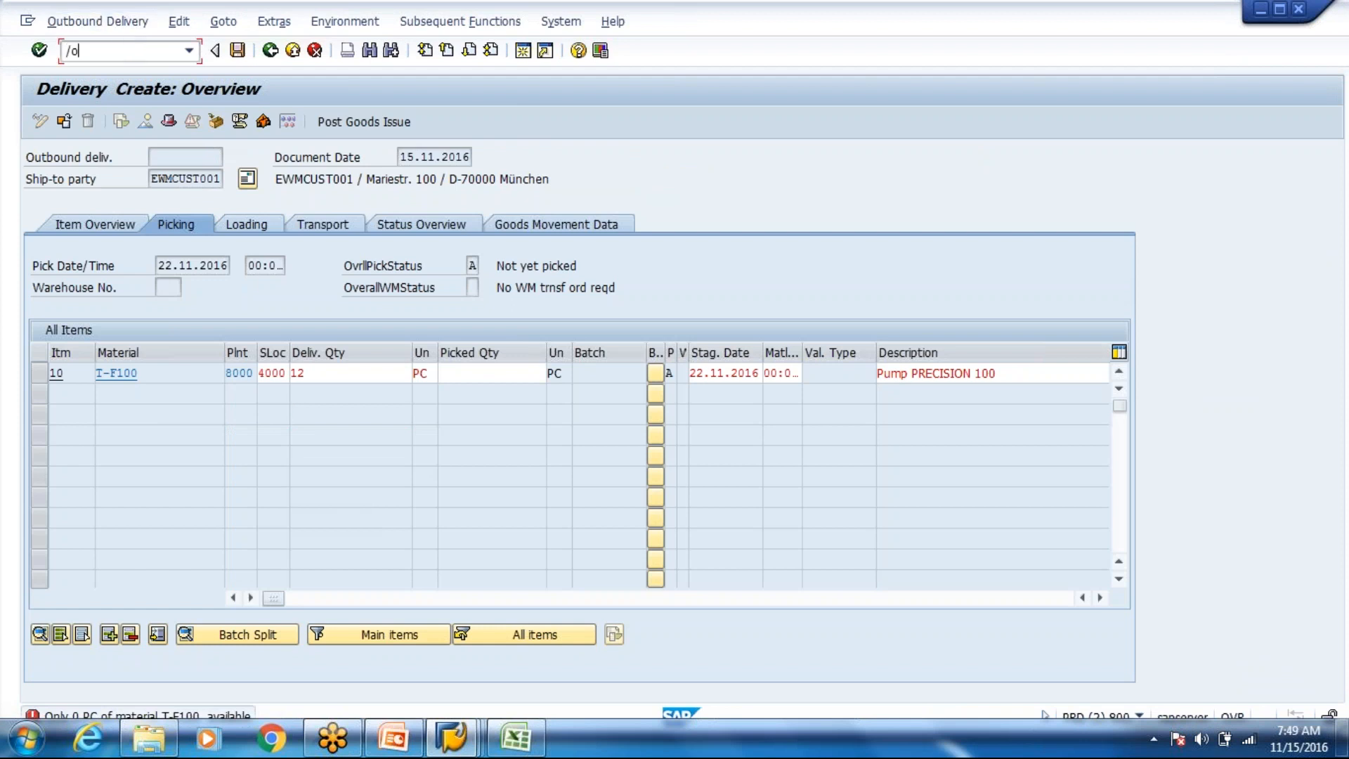
pyautogui.write('q2')
pyautogui.press('Return')
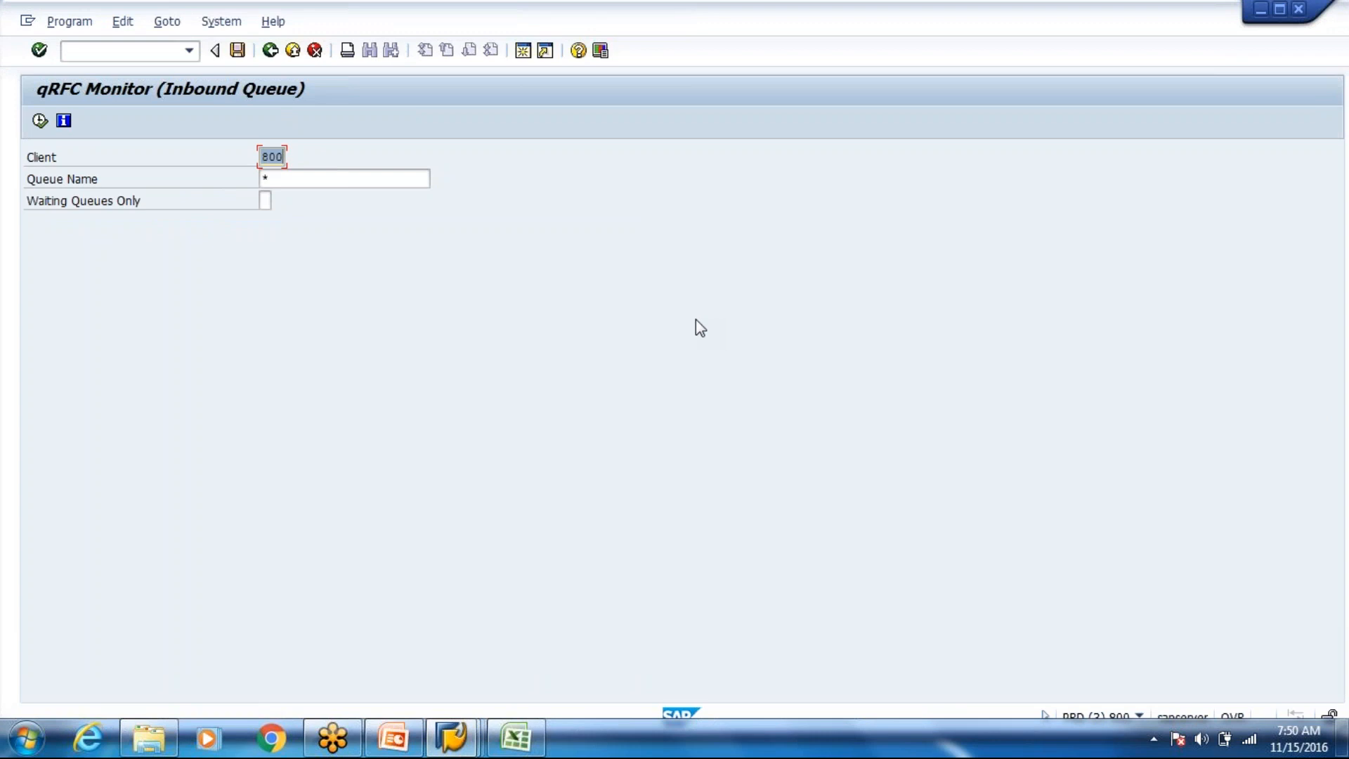
pyautogui.click(40, 125)
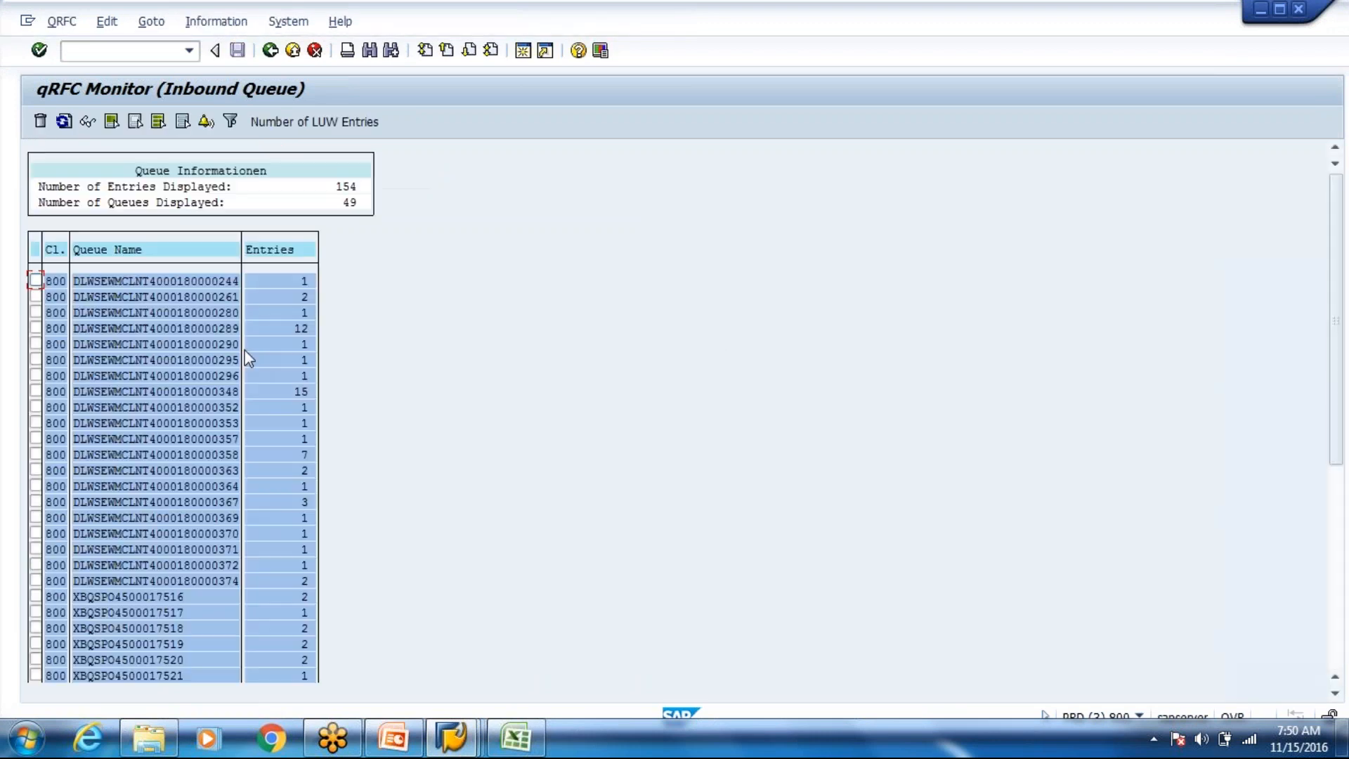
# - Search the queue list for 180000374 and drill into that queue's entries to examine their status texts
pyautogui.hotkey('ctrl', 'f')
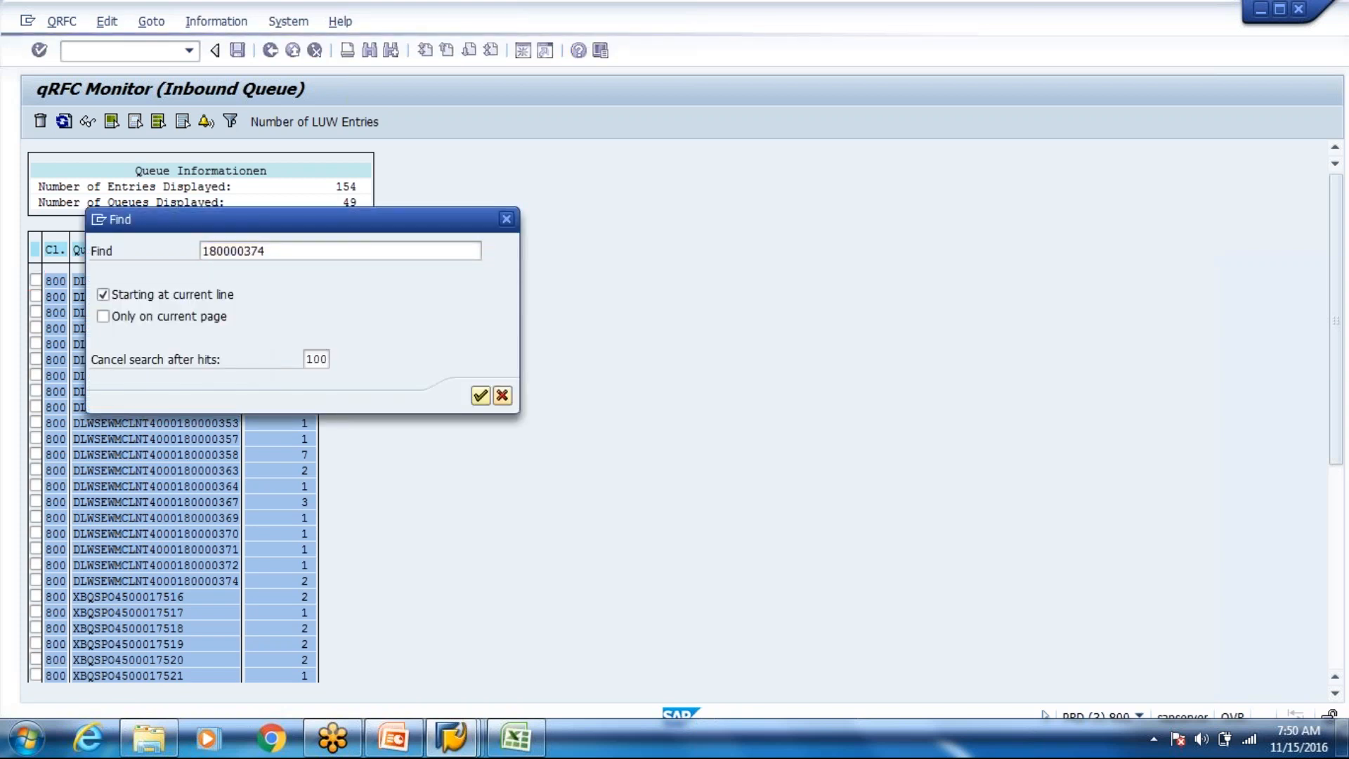
pyautogui.press('Return')
pyautogui.click(330, 134)
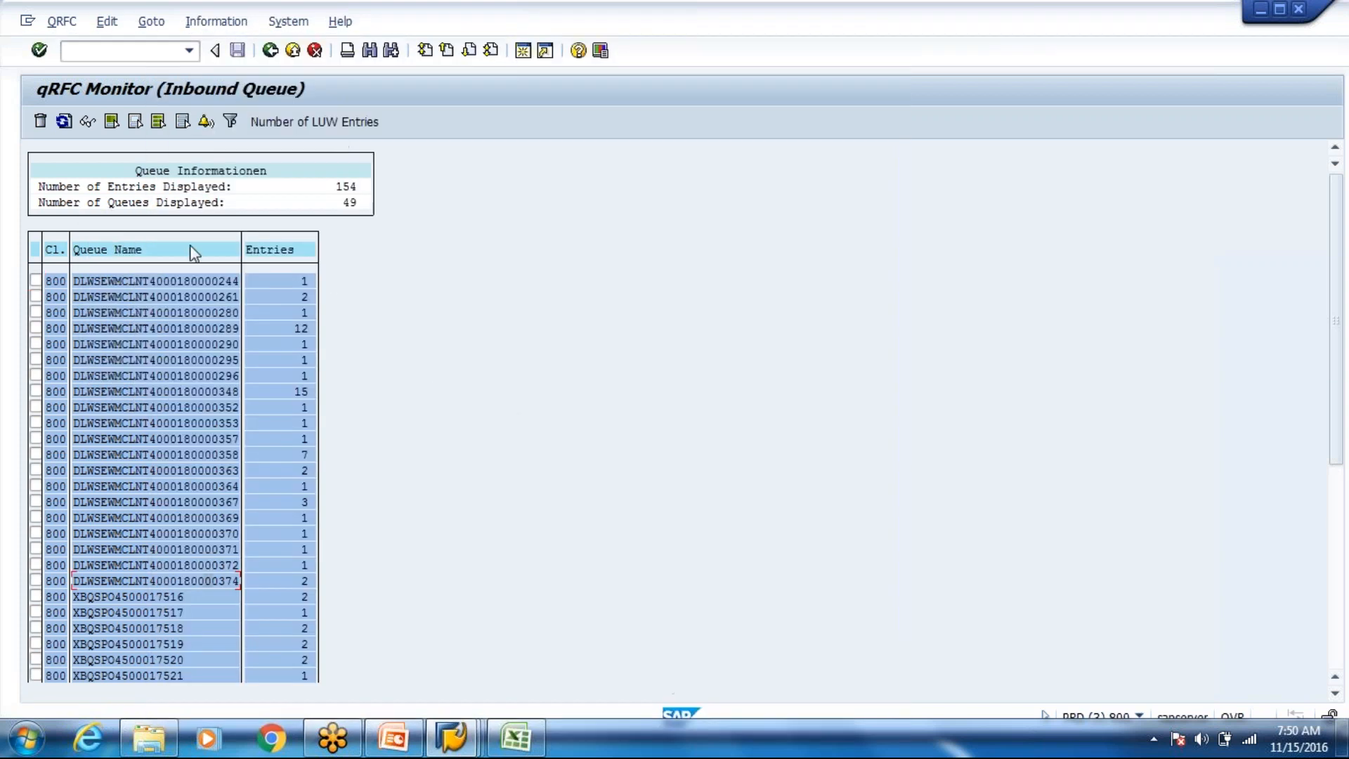
pyautogui.doubleClick(211, 586)
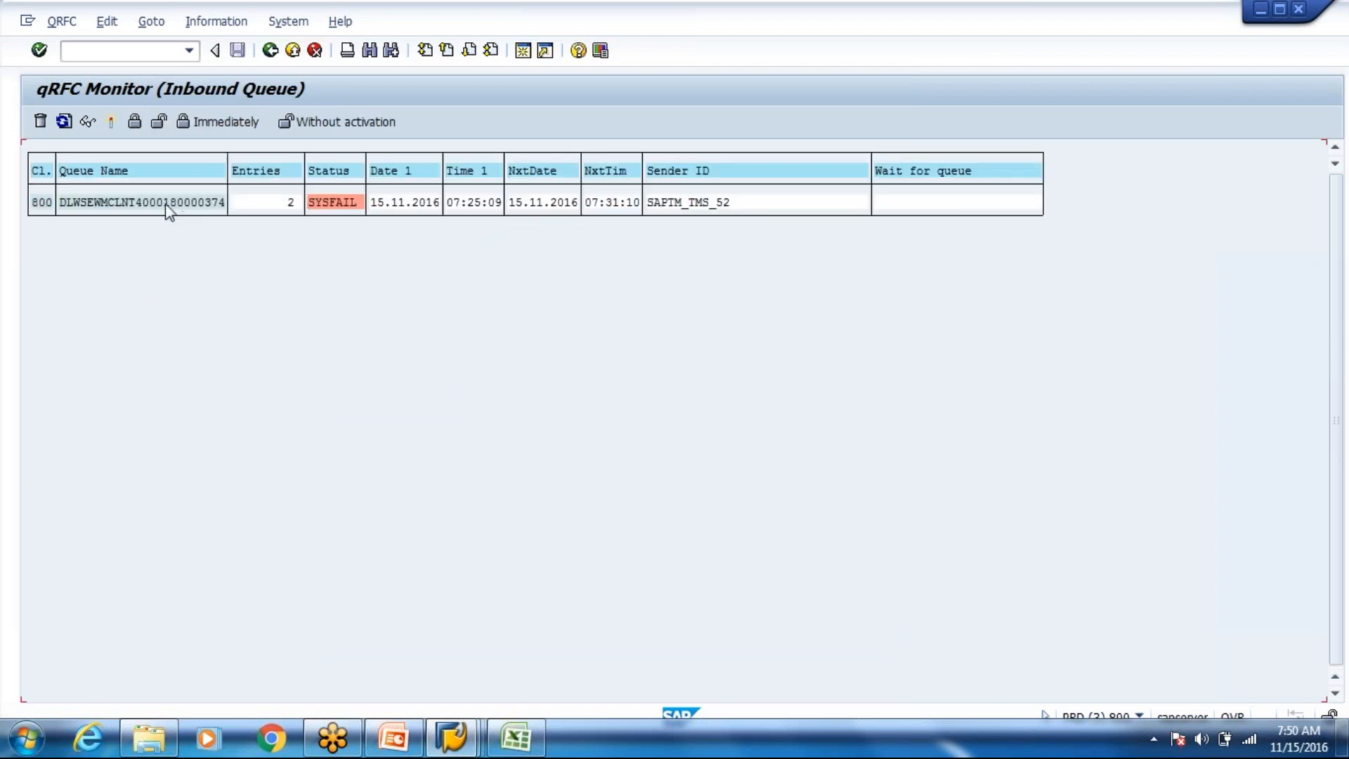
pyautogui.doubleClick(169, 204)
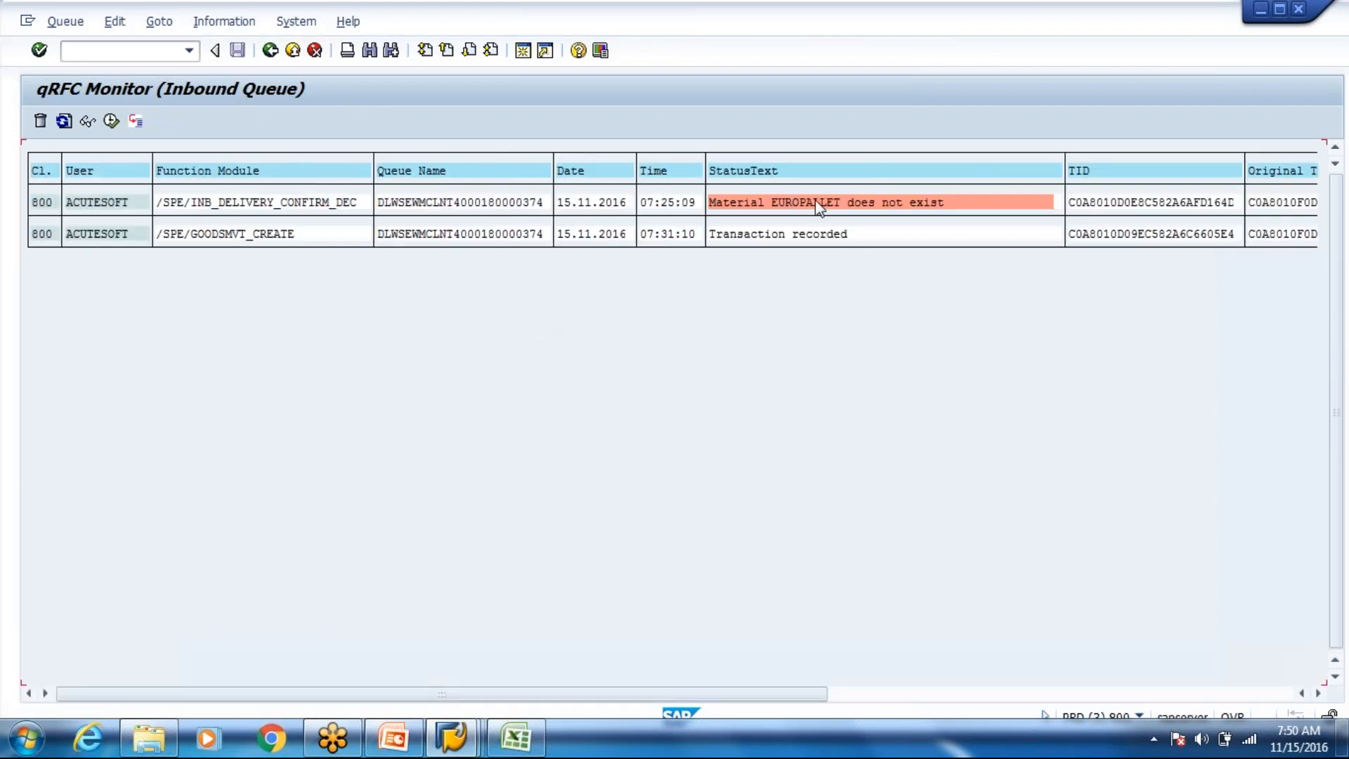
pyautogui.click(817, 203)
# - Open Create Material (MM01) in a new session and enter material EUROPALLET with CARTON_M as the copy-from material
pyautogui.write('/omm01')
pyautogui.press('Return')
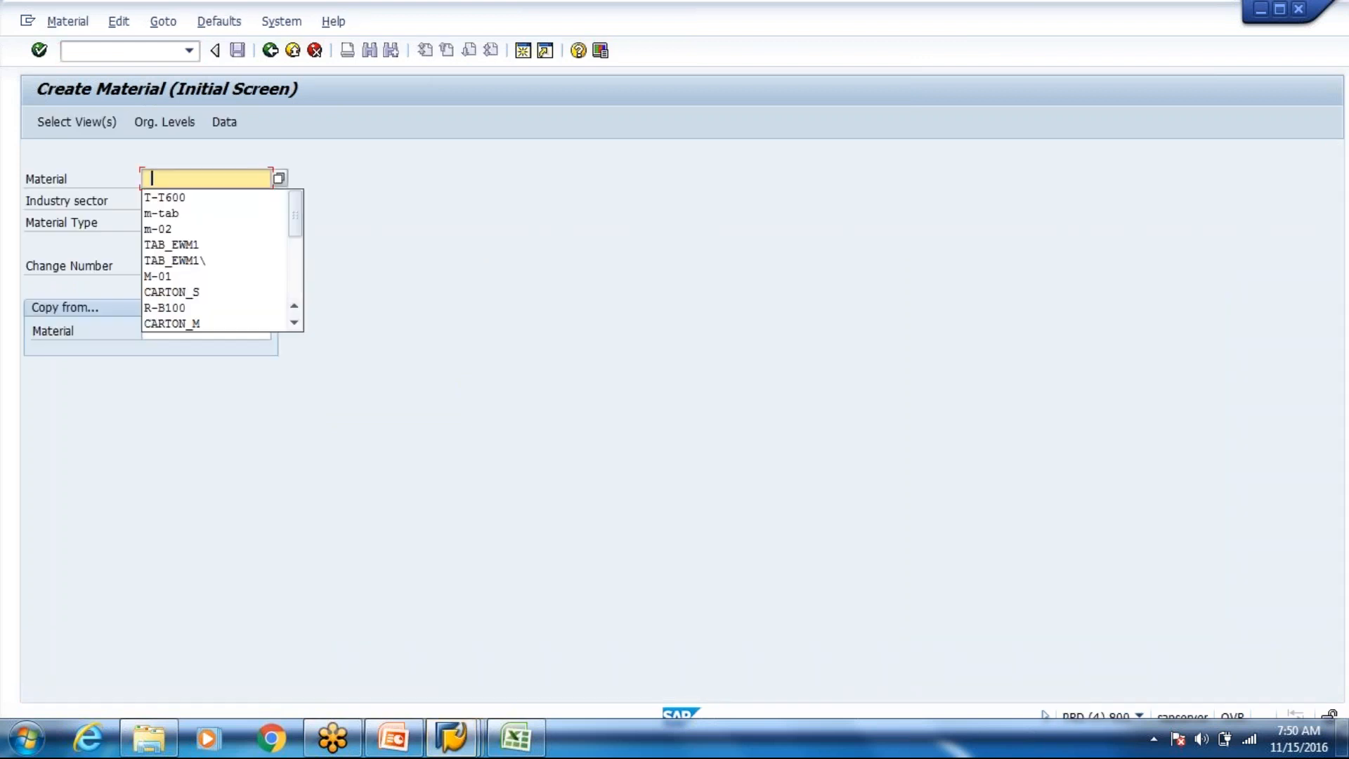
pyautogui.write('EU')
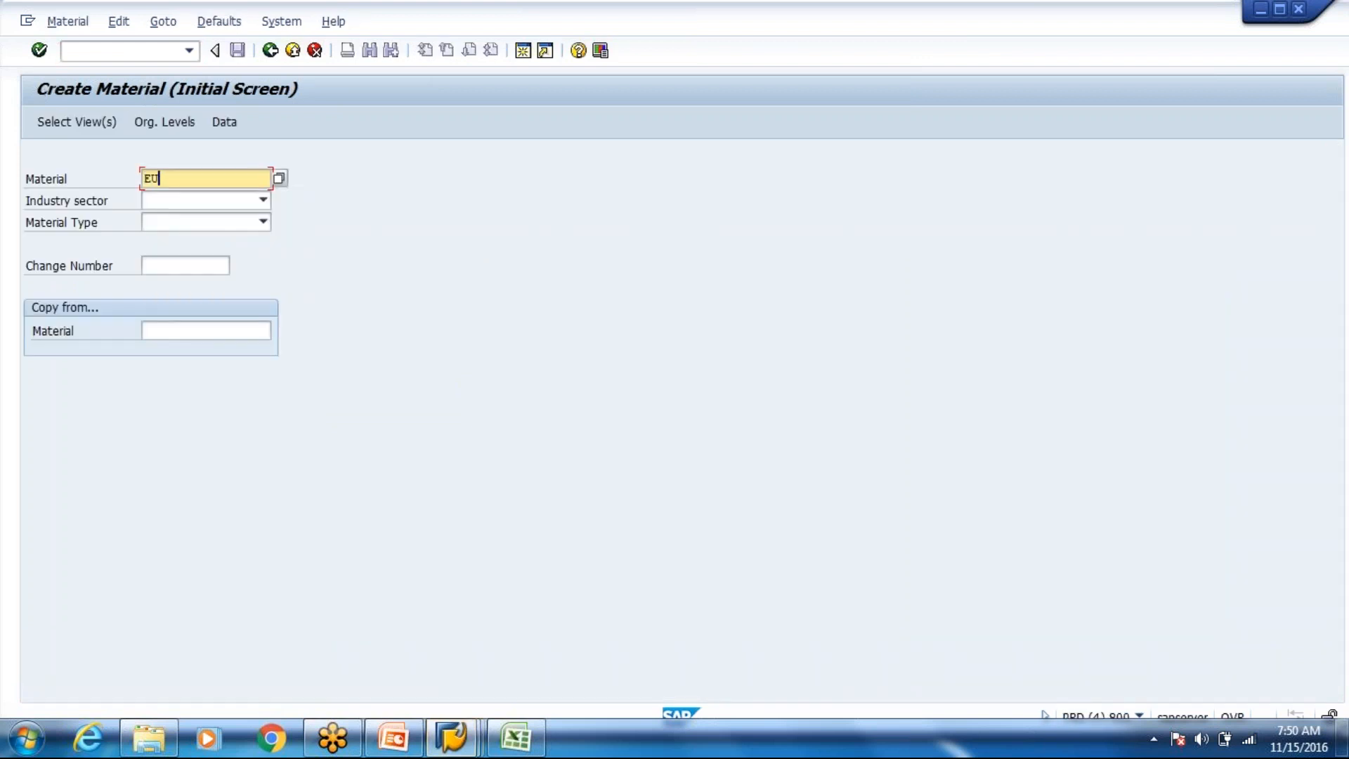
pyautogui.write('ROPALLET')
pyautogui.press('Return')
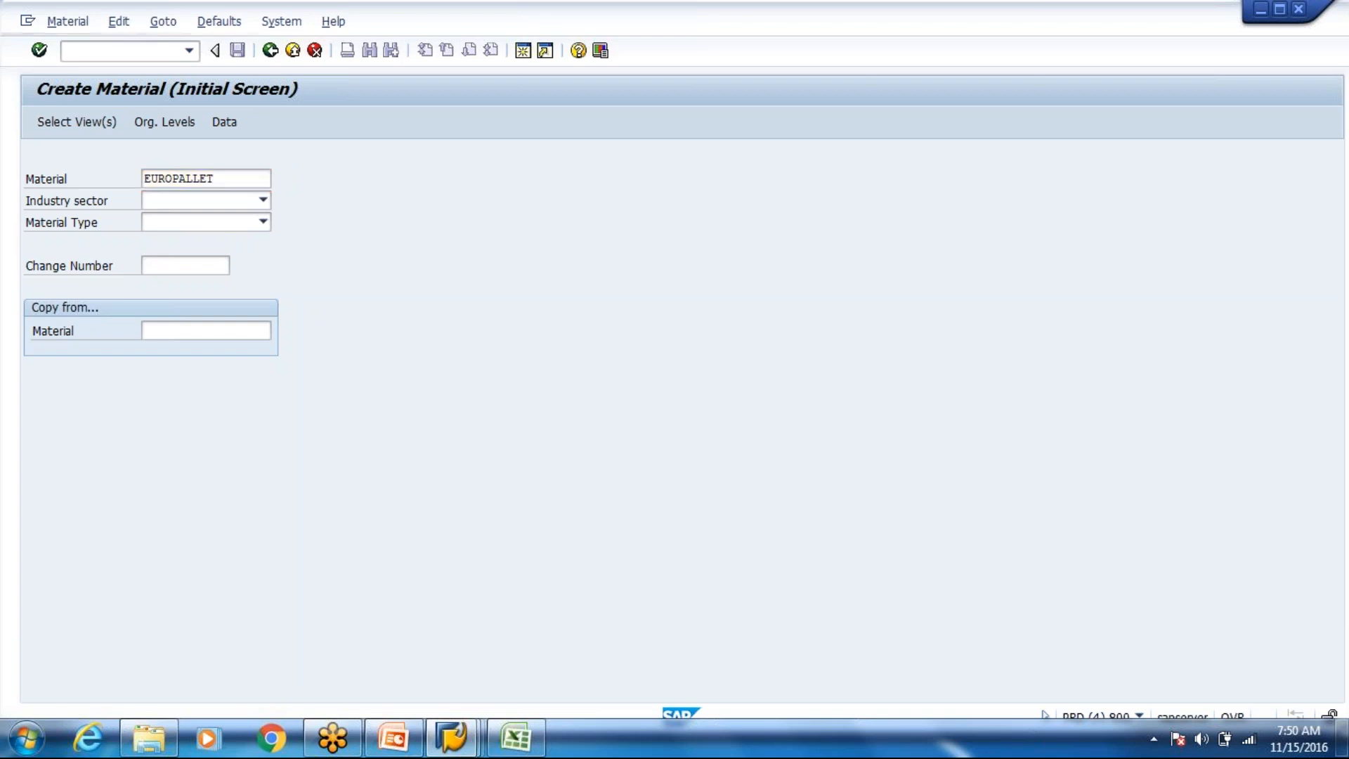
pyautogui.click(189, 330)
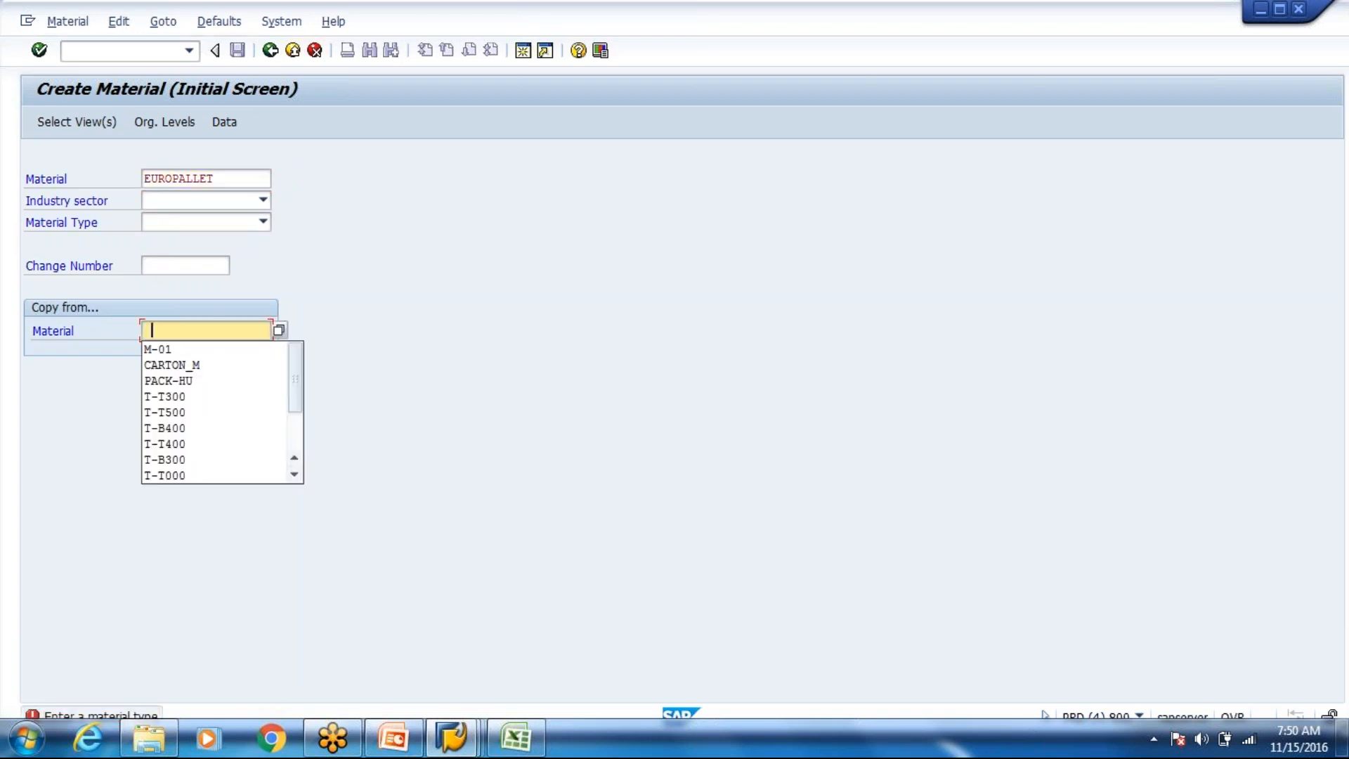
pyautogui.press('Down')
pyautogui.press('Down')
pyautogui.press('Return')
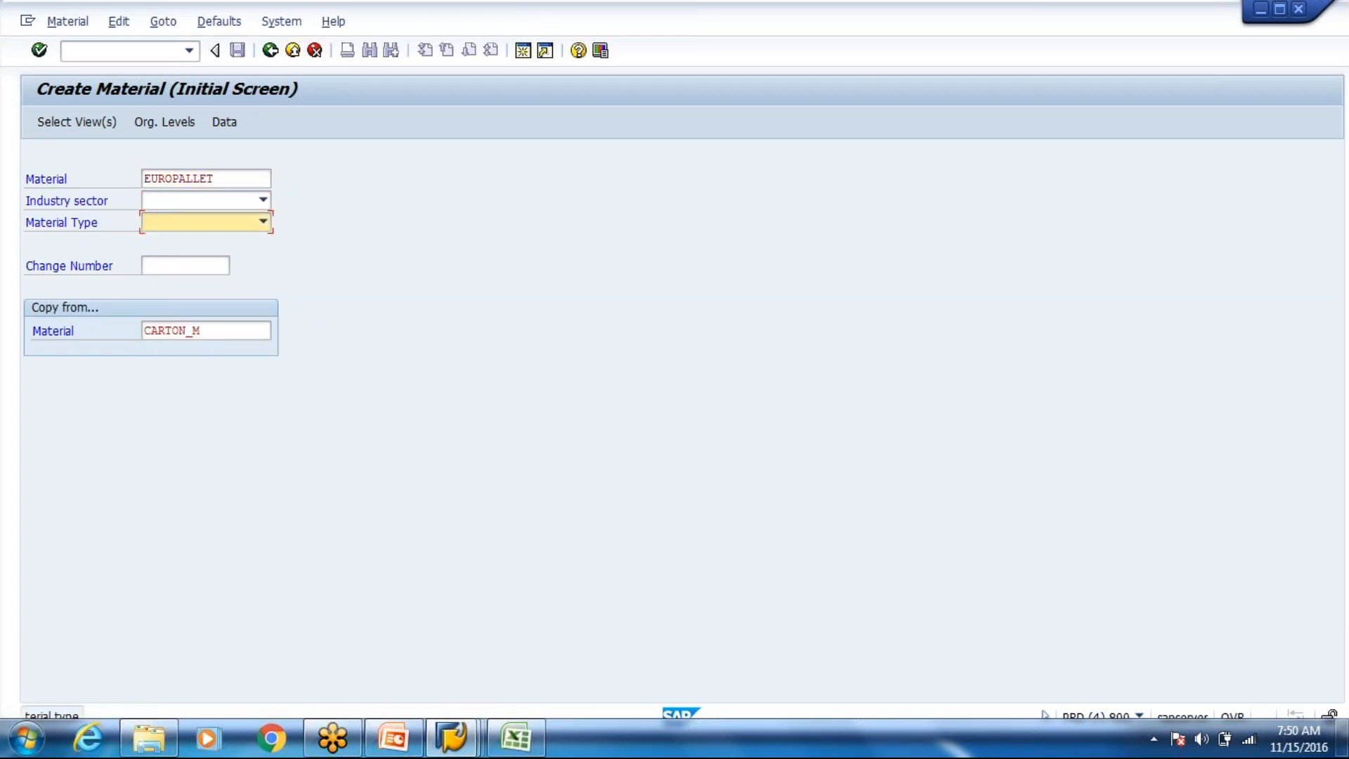
# - Set the material type to VERP Packaging and the industry sector to Mechanical Engineering, and proceed to the view selection
pyautogui.click(262, 223)
pyautogui.moveTo(259, 248); pyautogui.dragTo(259, 333)
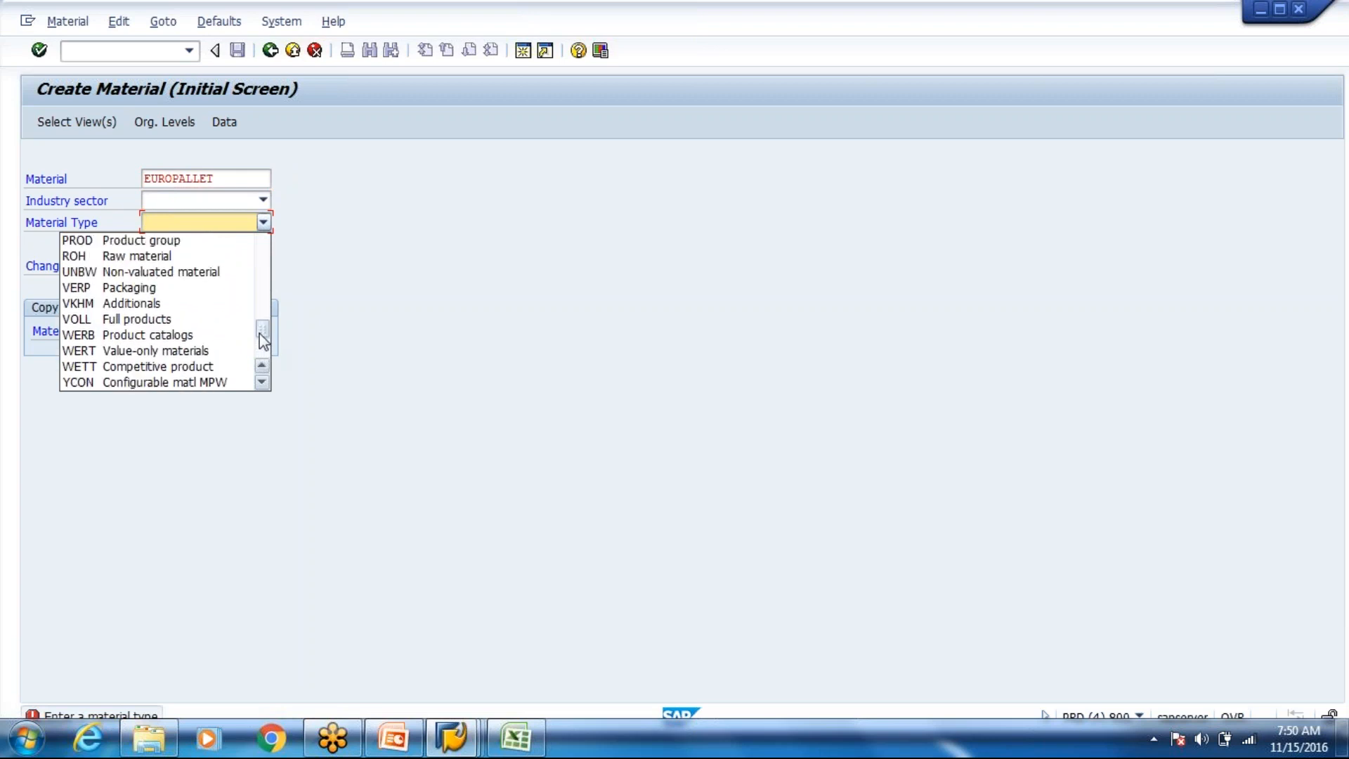
pyautogui.click(162, 288)
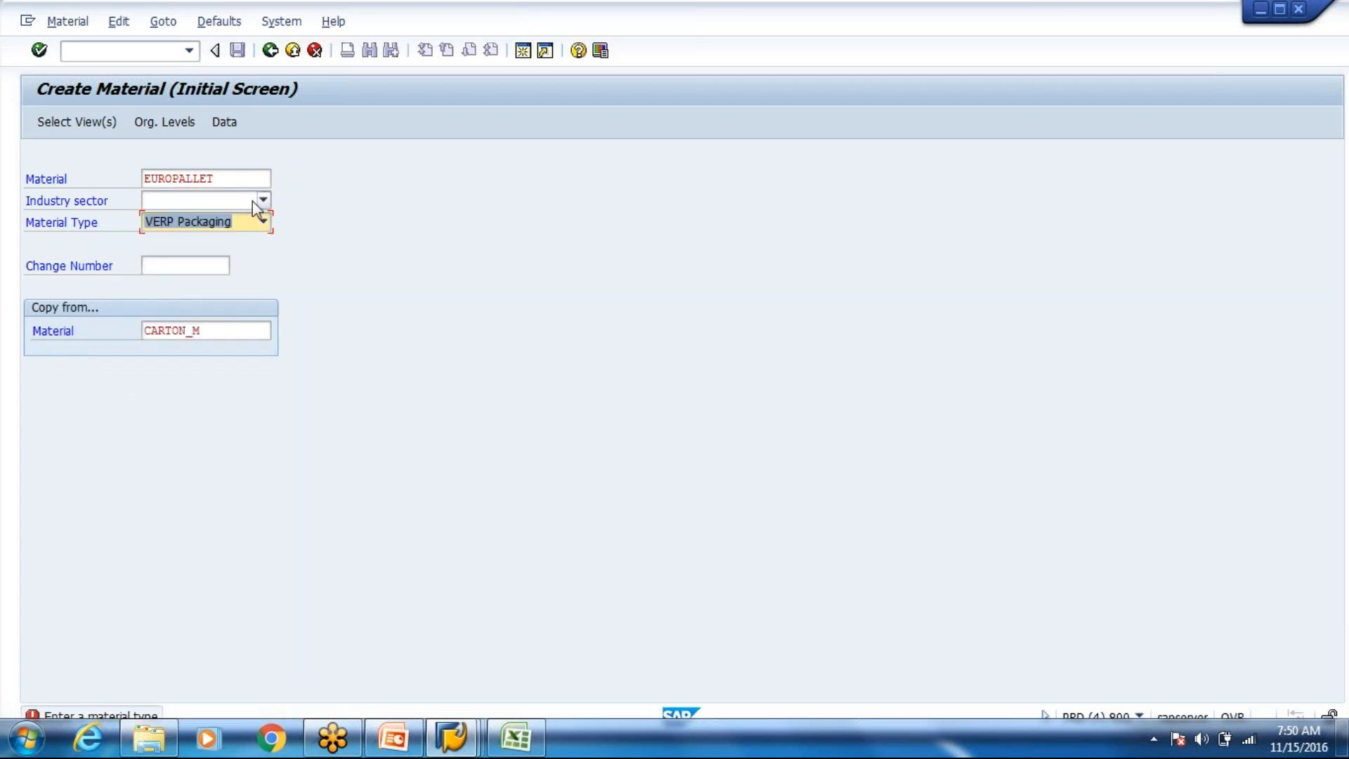
pyautogui.click(267, 204)
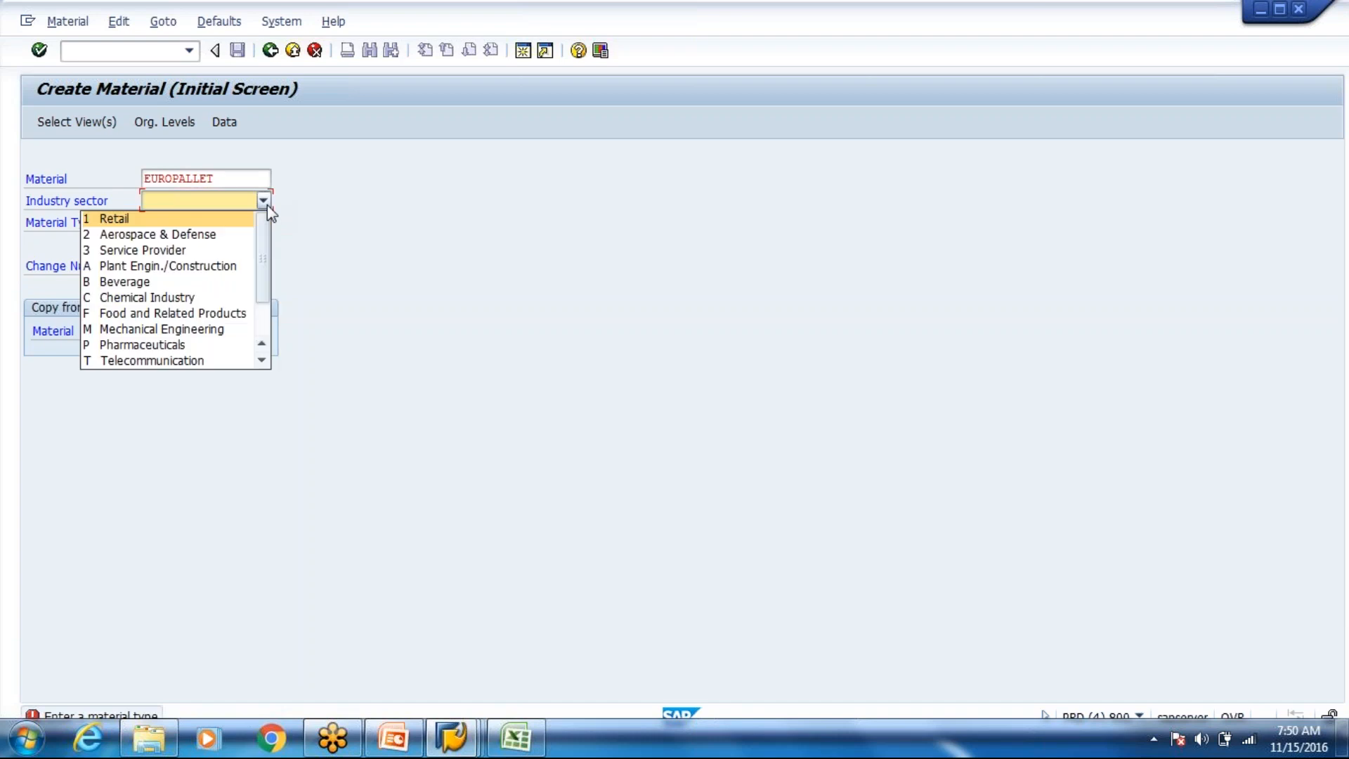
pyautogui.press('m')
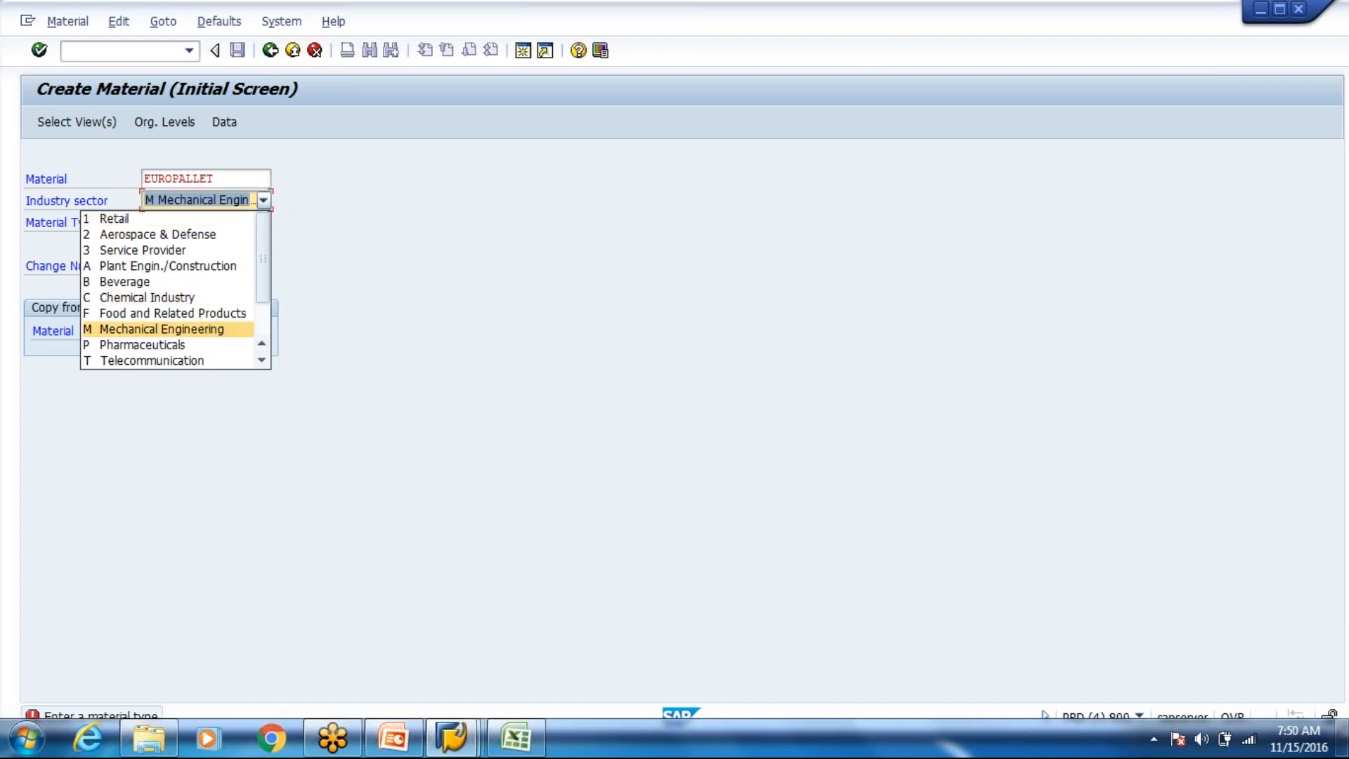
pyautogui.click(212, 336)
pyautogui.press('Return')
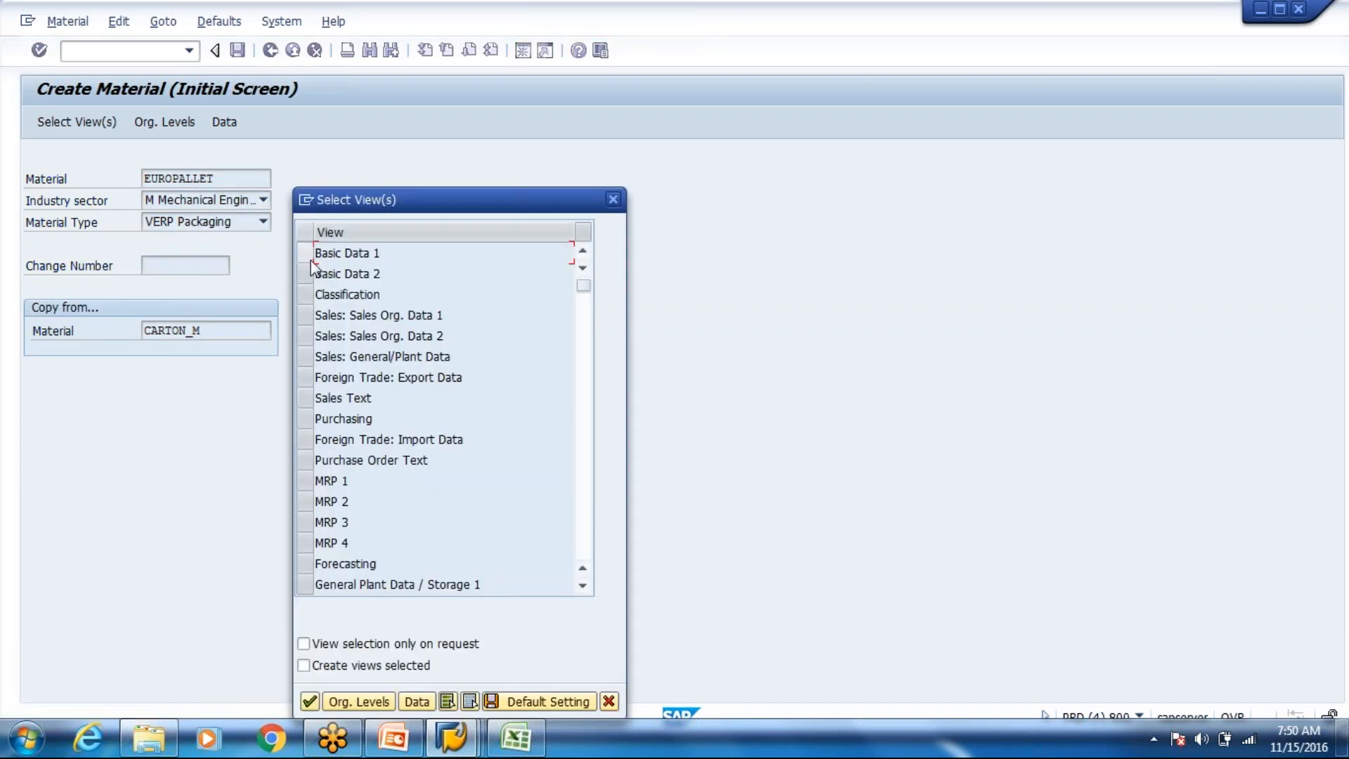
# - Select the views Basic Data 1, Basic Data 2, Sales: General/Plant Data and General Plant Data / Storage 1 for the material
pyautogui.click(307, 253)
pyautogui.click(309, 274)
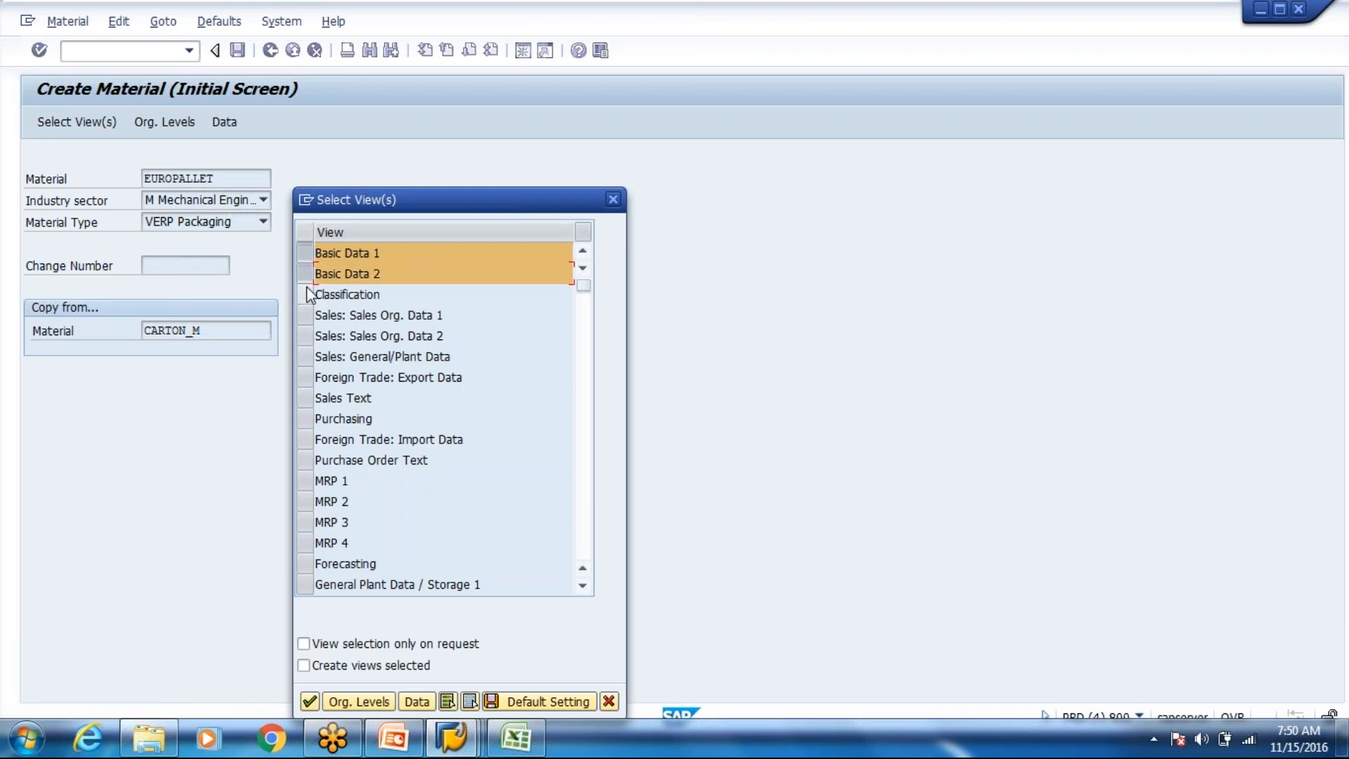
pyautogui.click(305, 357)
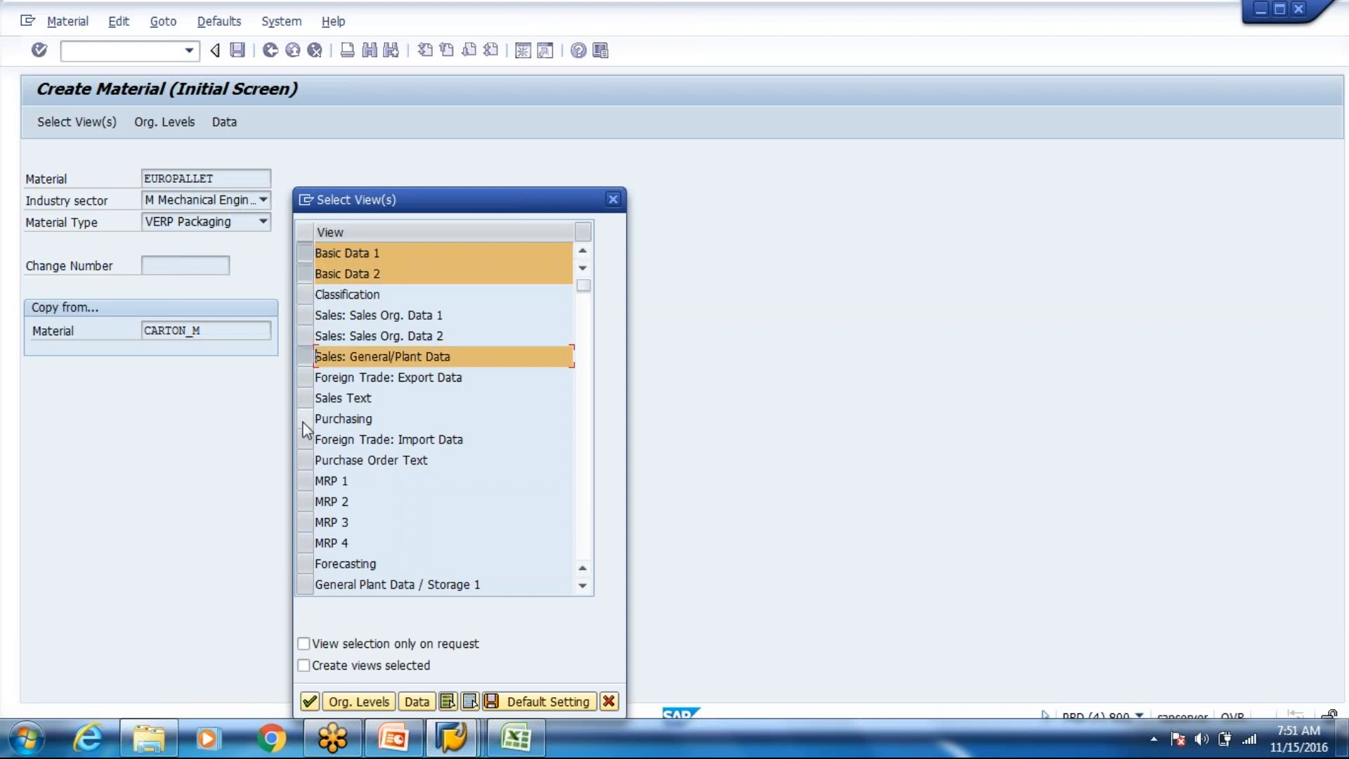
pyautogui.click(307, 584)
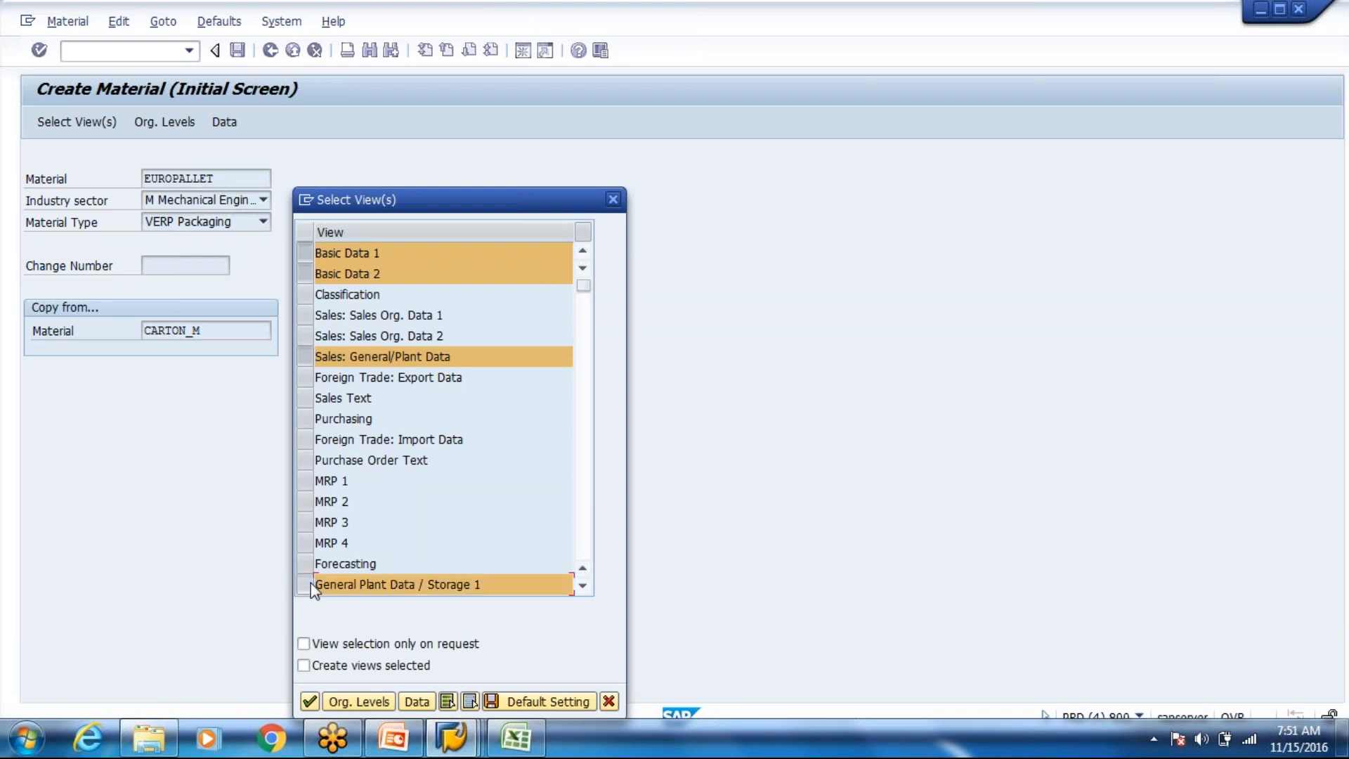
pyautogui.press('Return')
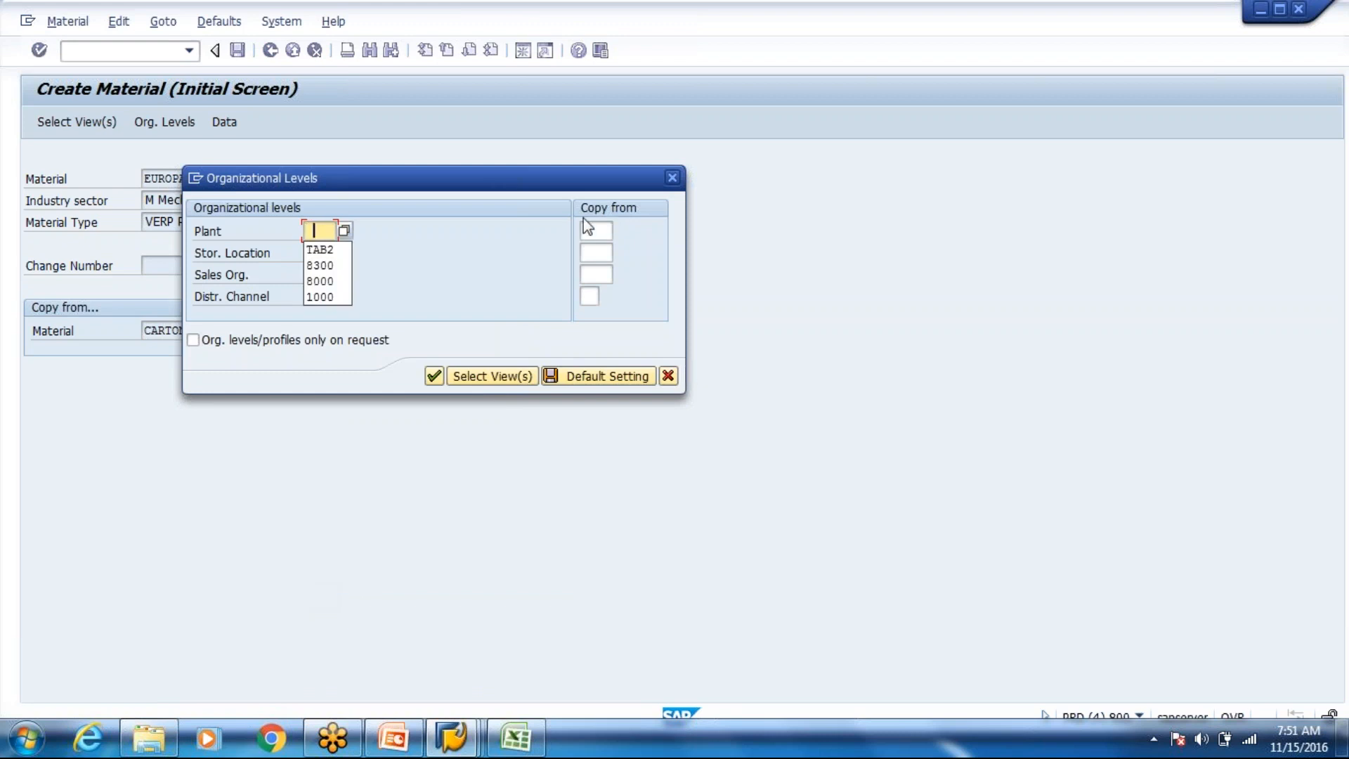
# - Set the plant to 8000 in the organizational levels and proceed to the material's basic data
pyautogui.press('Up')
pyautogui.press('Up')
pyautogui.press('Return')
pyautogui.press('Return')
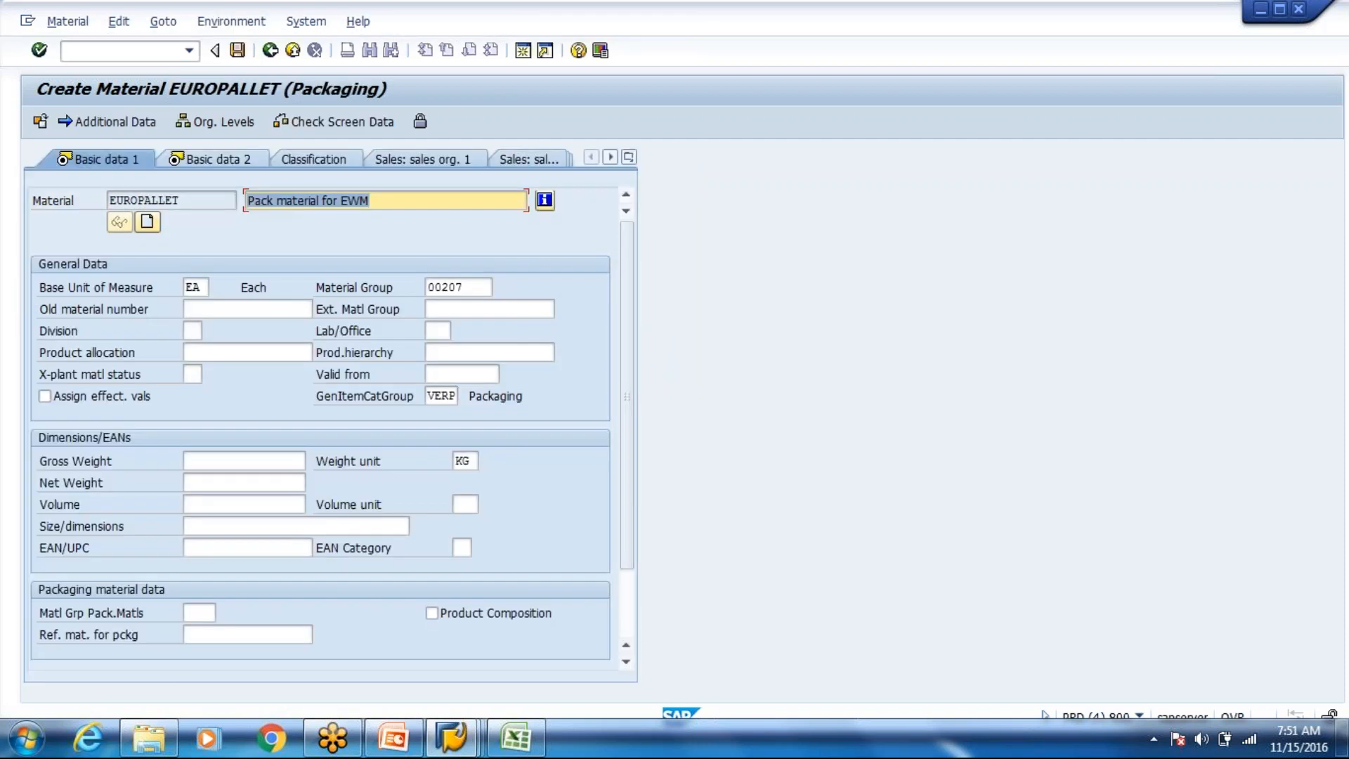
# - Set availability check 01 and loading group 0002 in the Sales: General/Plant view, and save material EUROPALLET
pyautogui.press('Return')
pyautogui.press('Return')
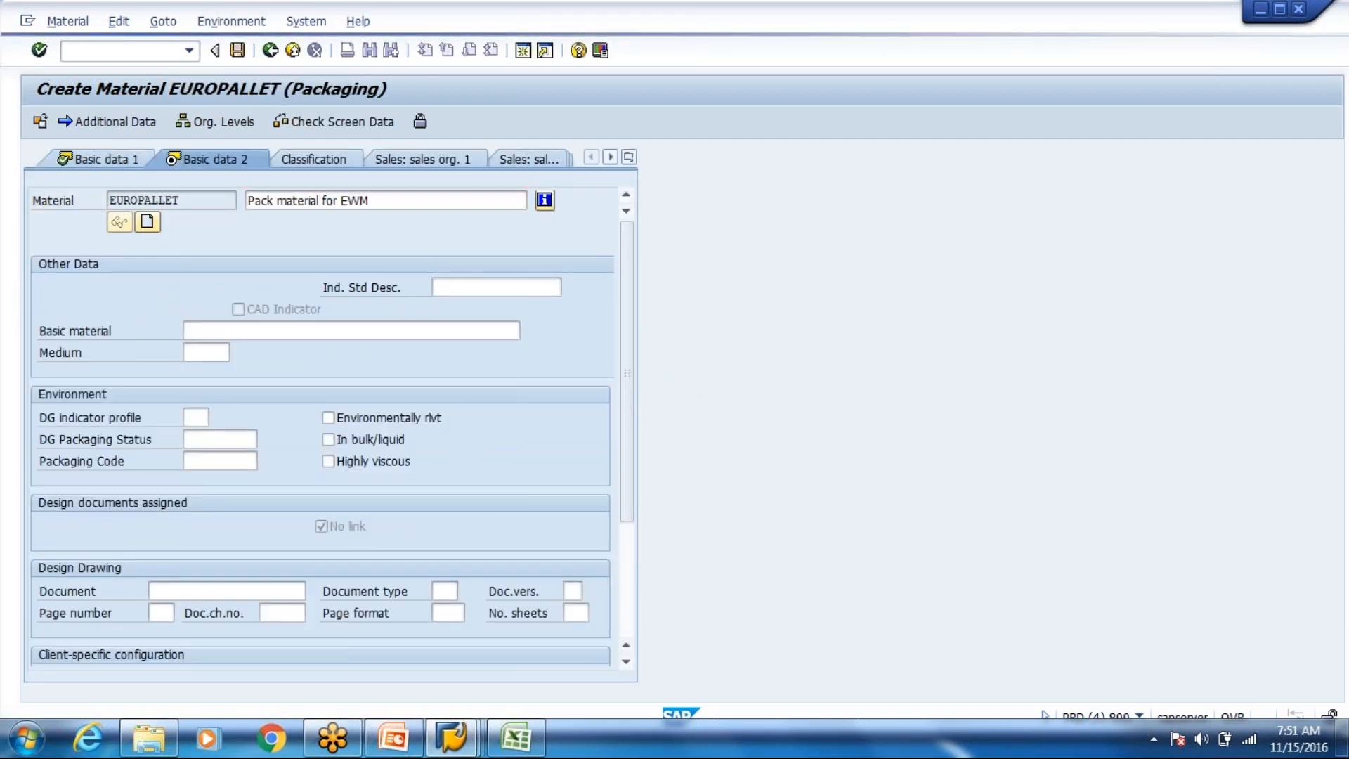
pyautogui.write('01')
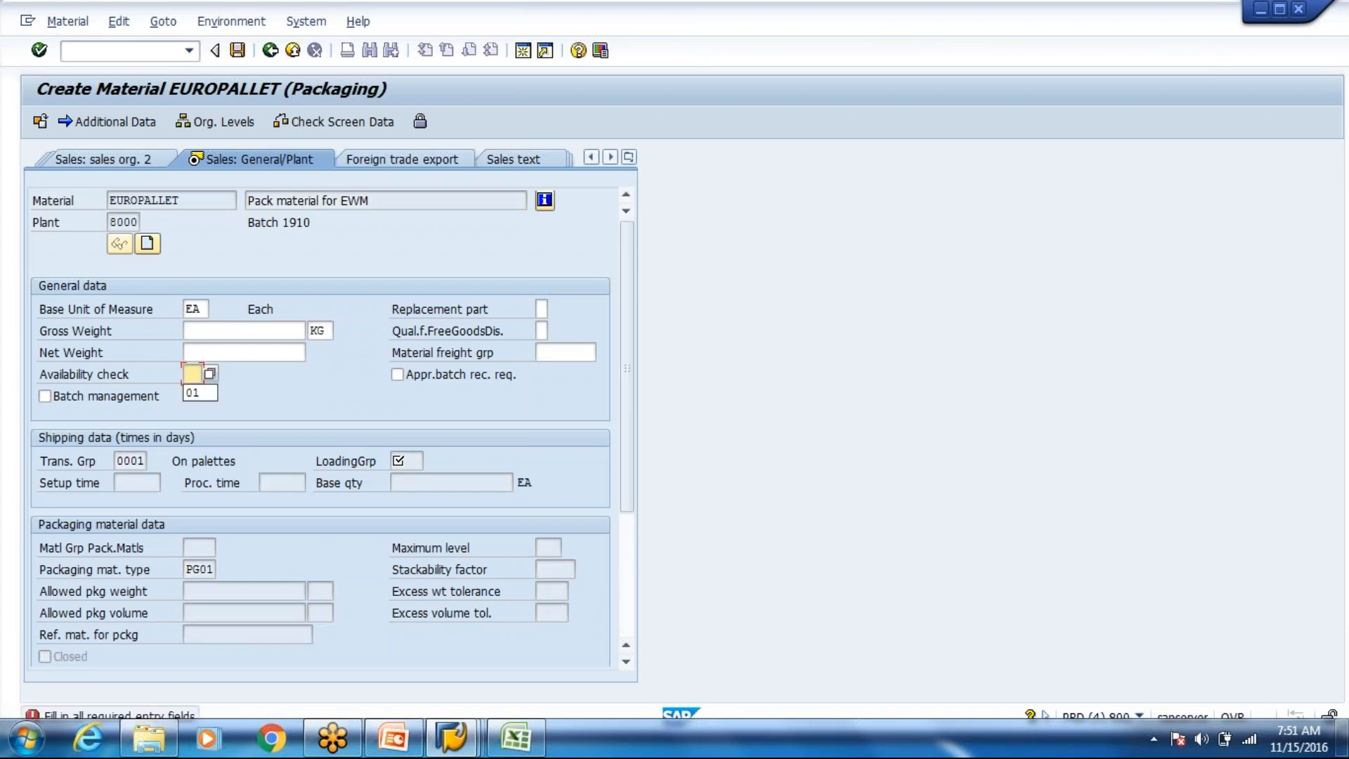
pyautogui.press('Return')
pyautogui.press('Return')
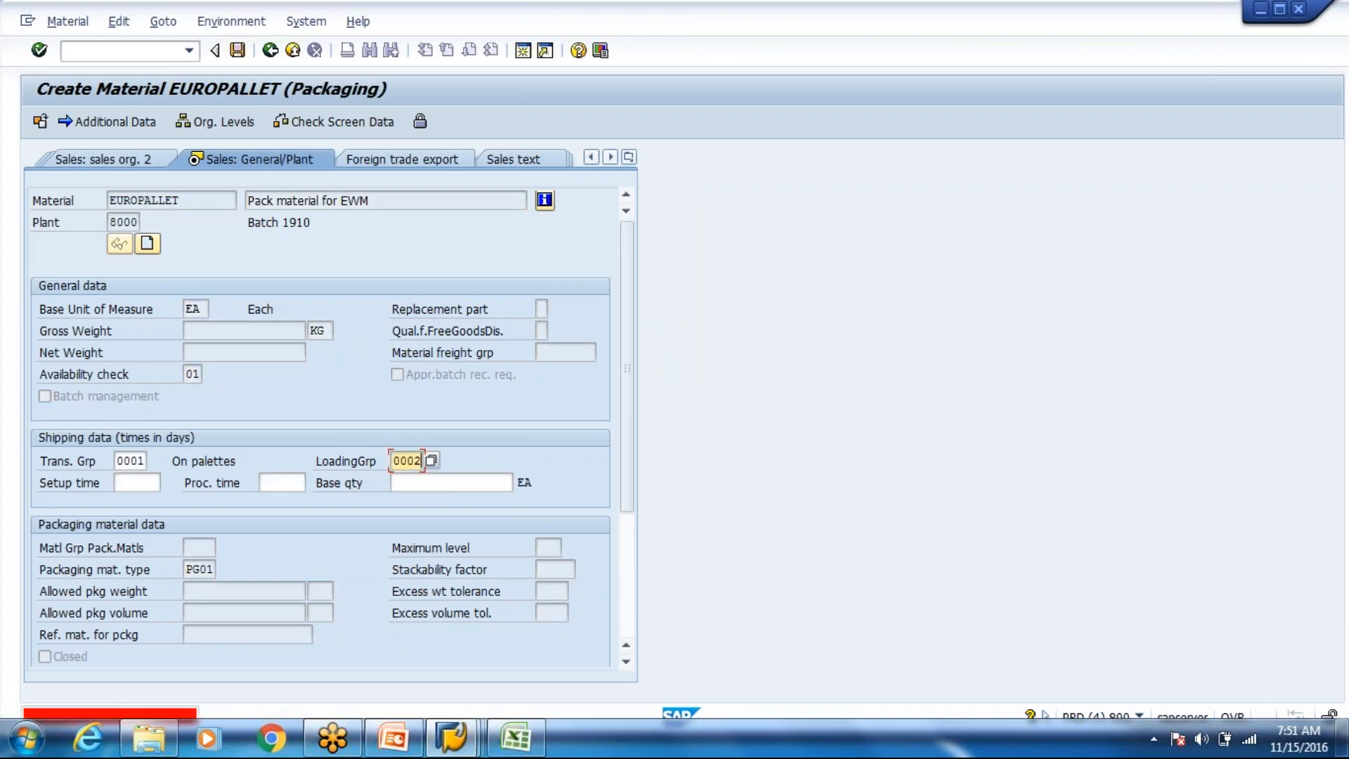
pyautogui.press('Return')
pyautogui.press('Return')
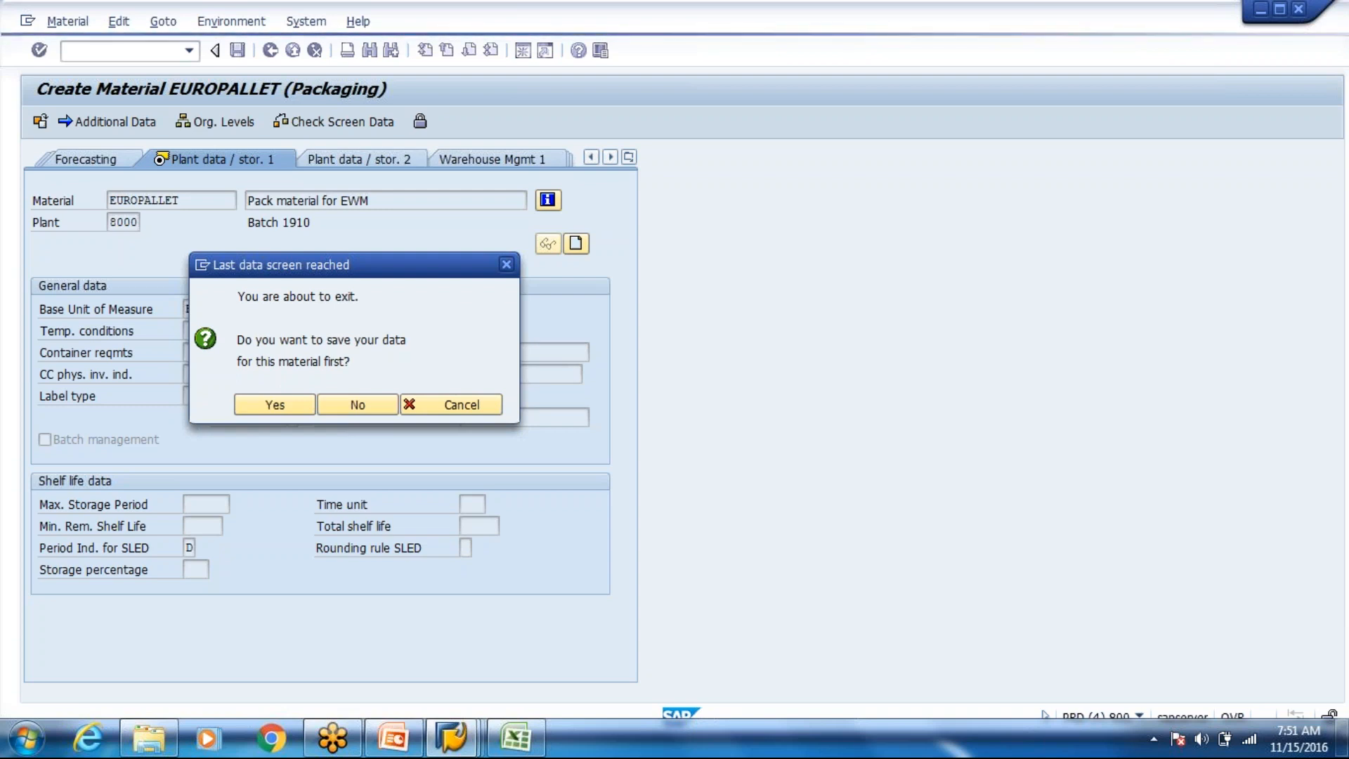
pyautogui.press('Return')
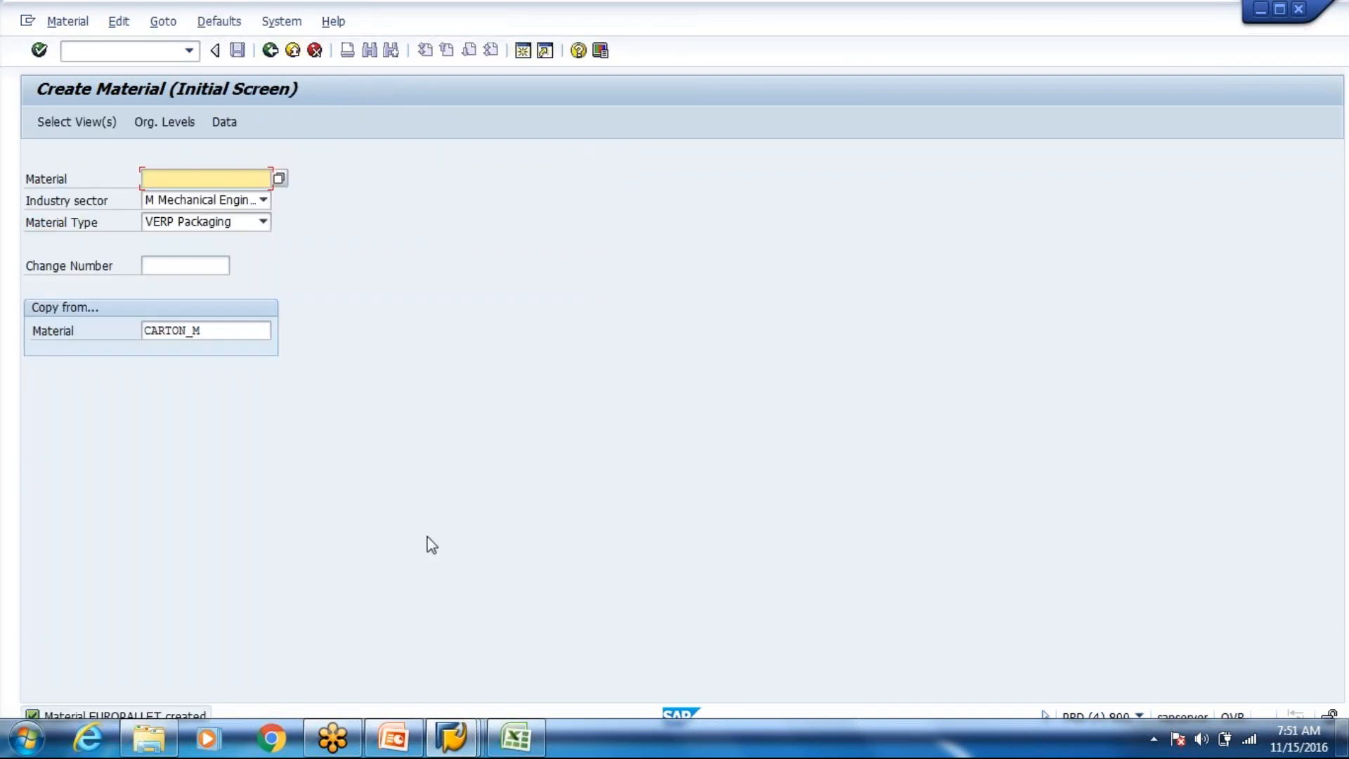
# - Return to the qRFC Monitor session and re-execute the failed /SPE/INB_DELIVERY_CONFIRM_DEC entry of the inbound delivery's queue
pyautogui.click(475, 750)
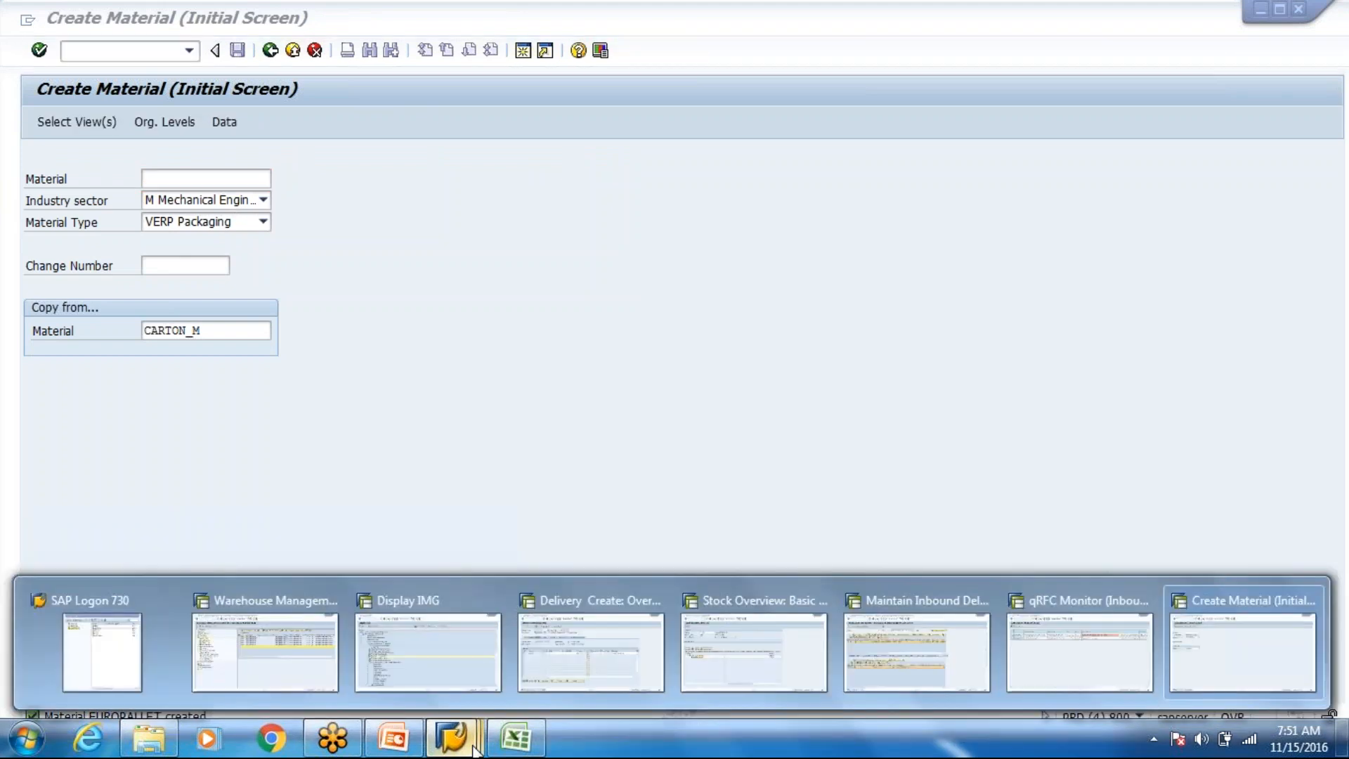
pyautogui.click(1070, 663)
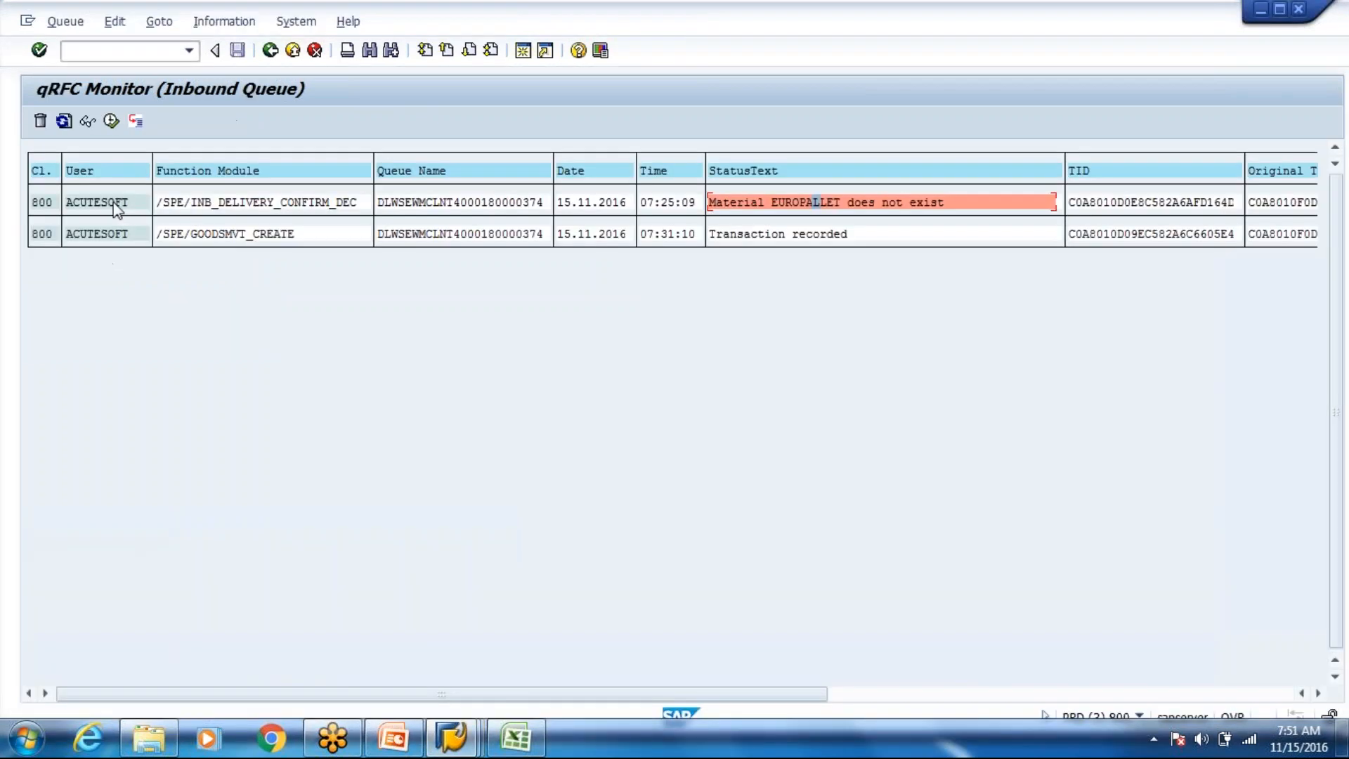
pyautogui.click(110, 125)
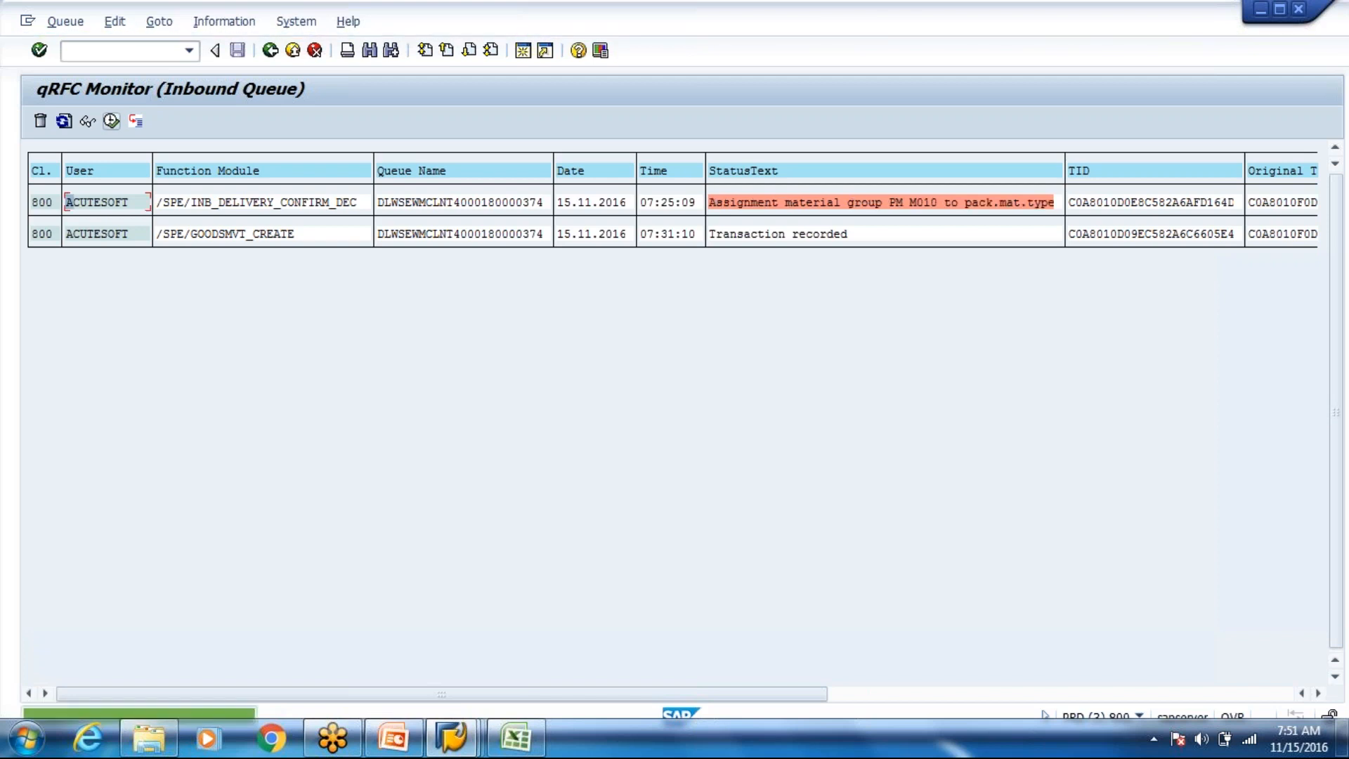
# - Open the failed confirmation entry's log, read the long text of the M010 to PG01 assignment error, and open its Define allowed packaging materials customizing
pyautogui.click(831, 204)
pyautogui.doubleClick(830, 203)
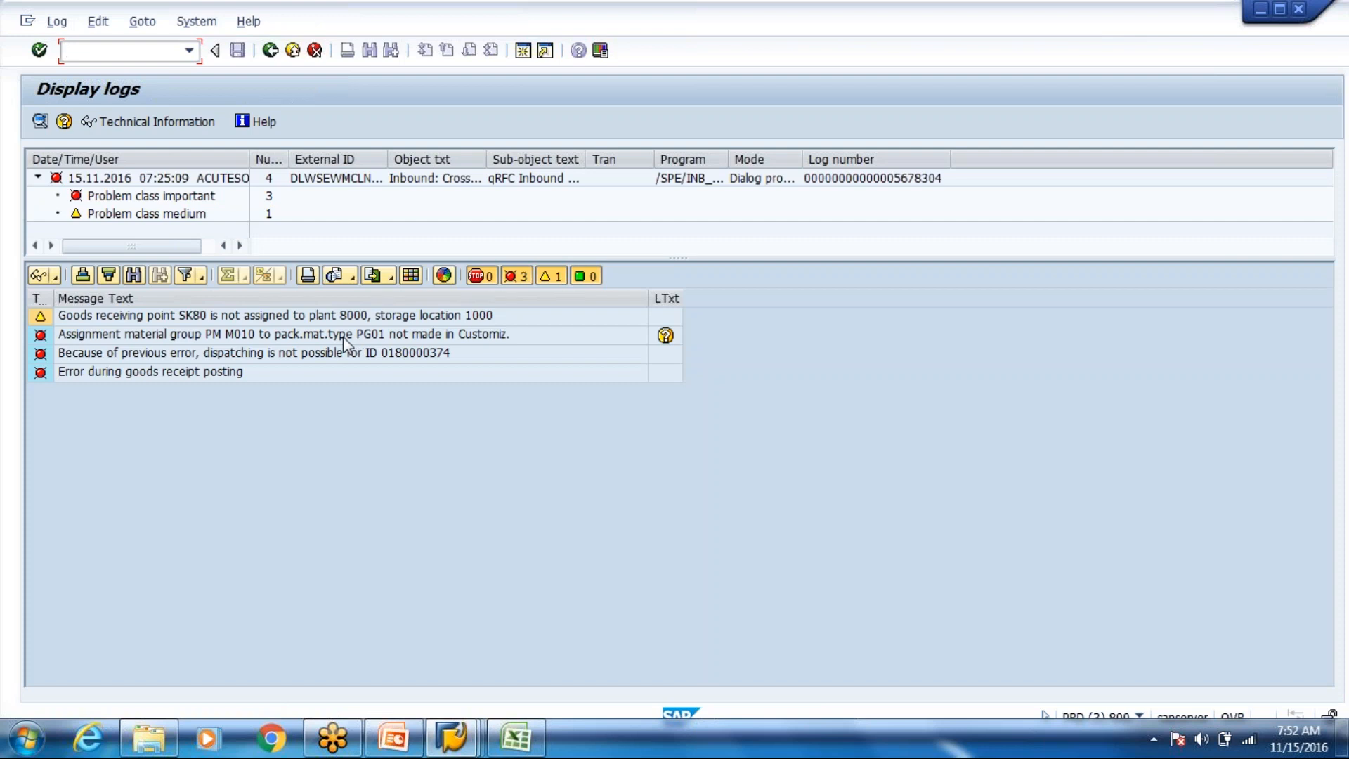
pyautogui.click(344, 336)
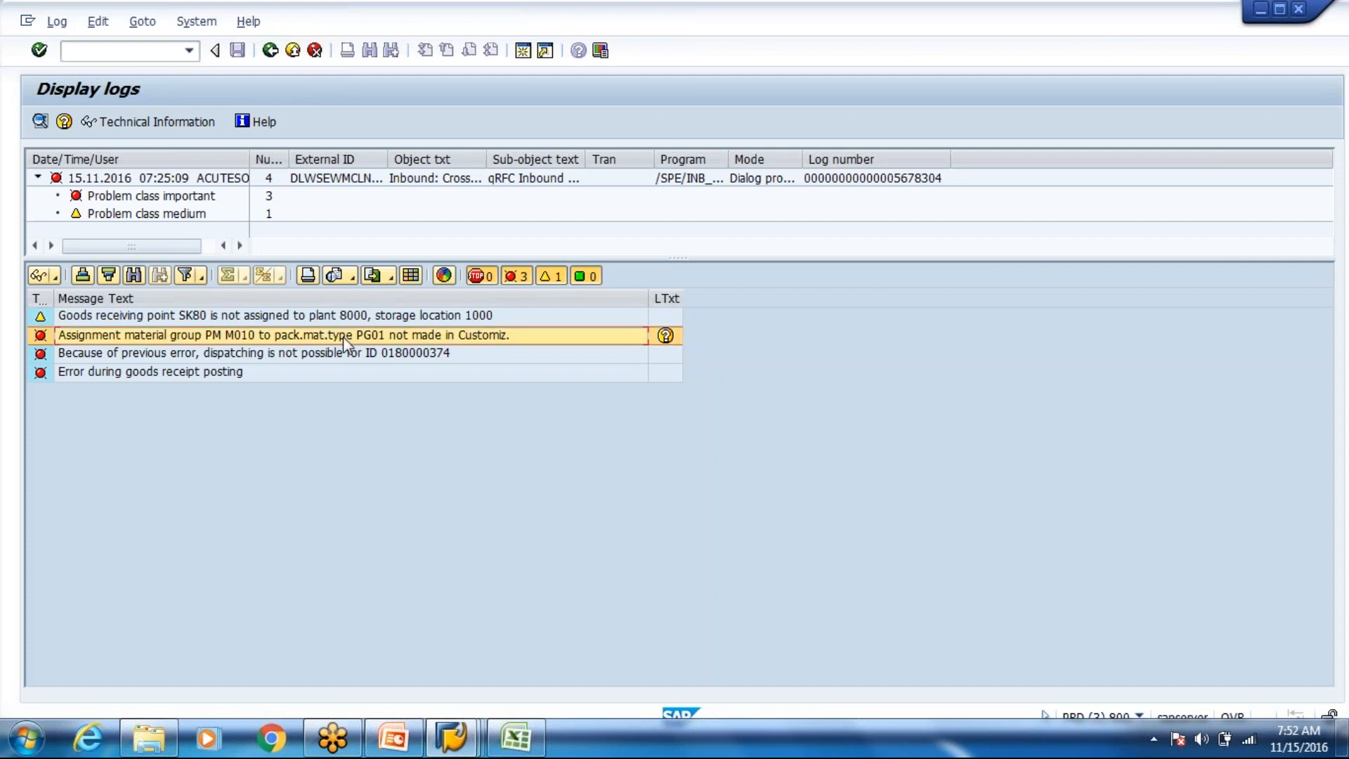
pyautogui.doubleClick(343, 336)
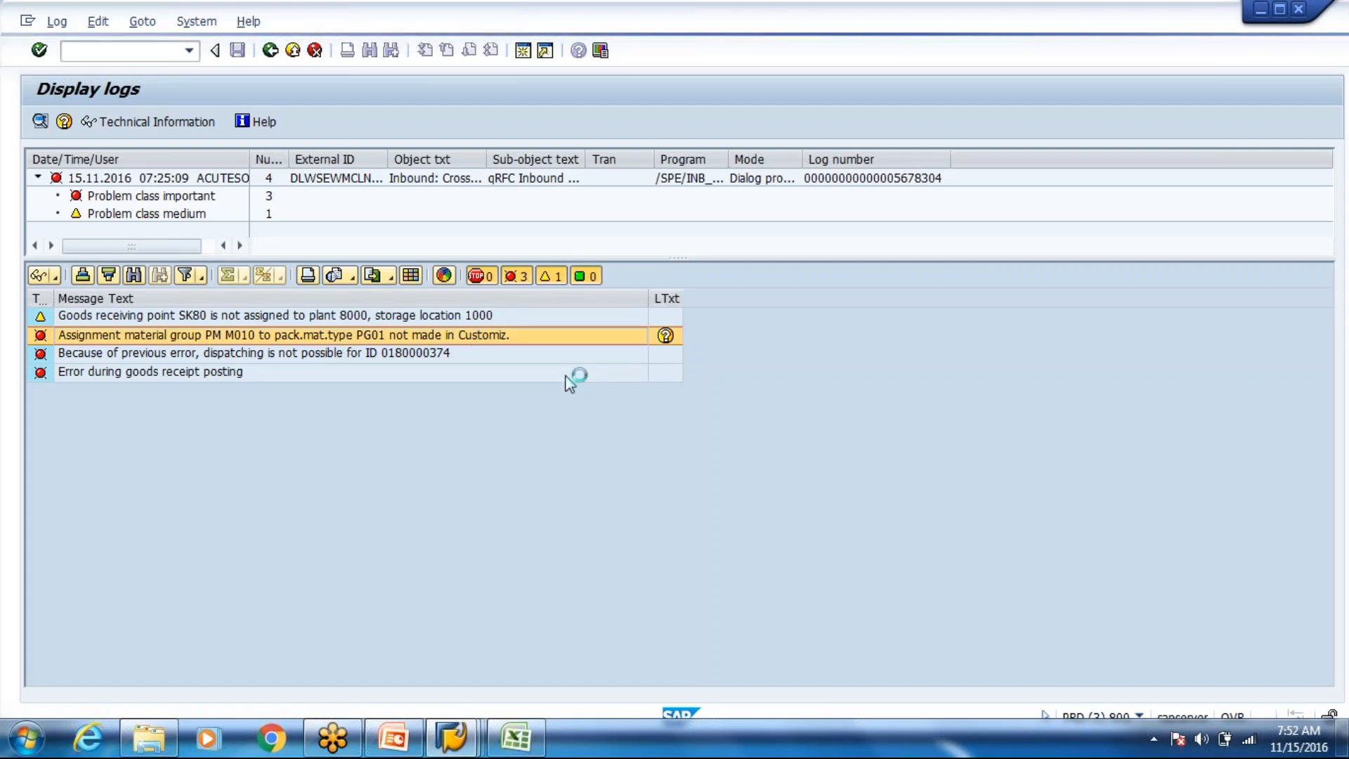
pyautogui.moveTo(695, 458); pyautogui.dragTo(693, 541)
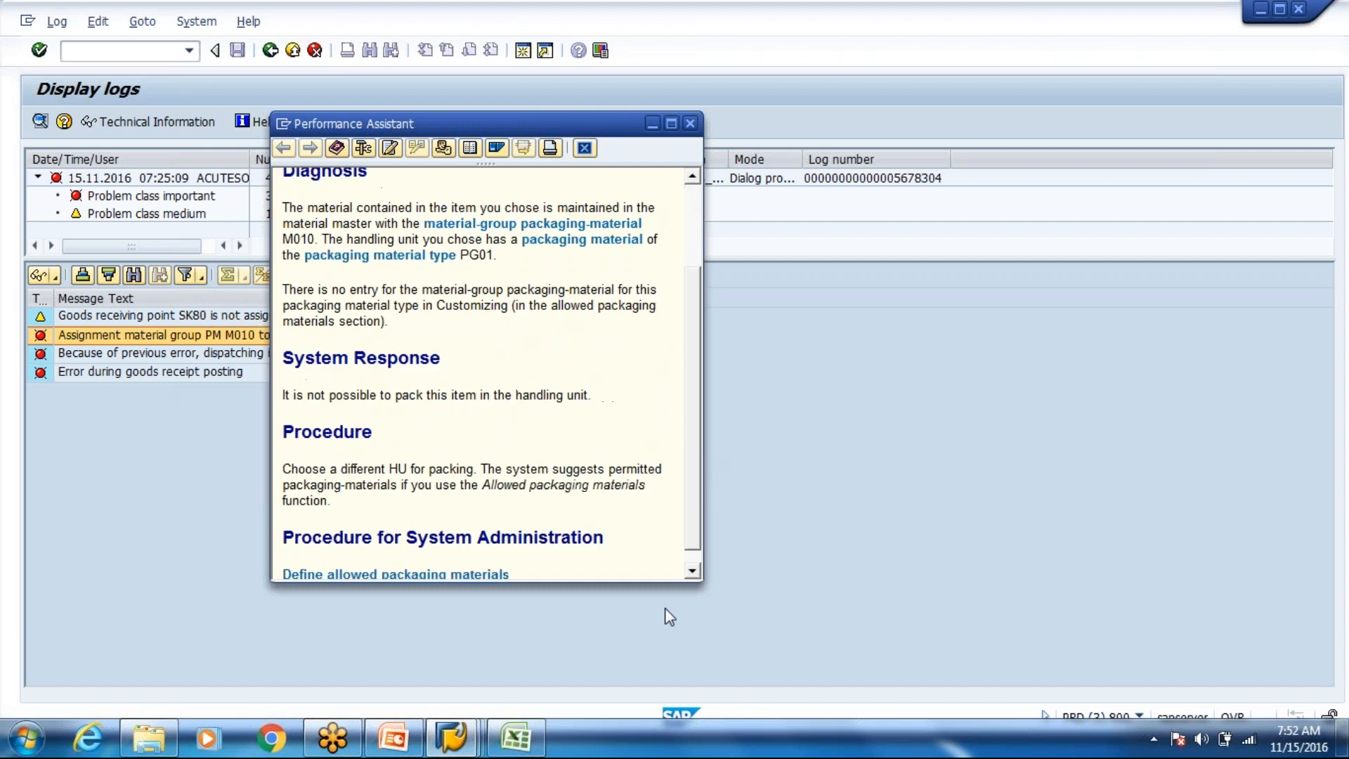
pyautogui.scroll(-1, 422, 542)
pyautogui.click(421, 567)
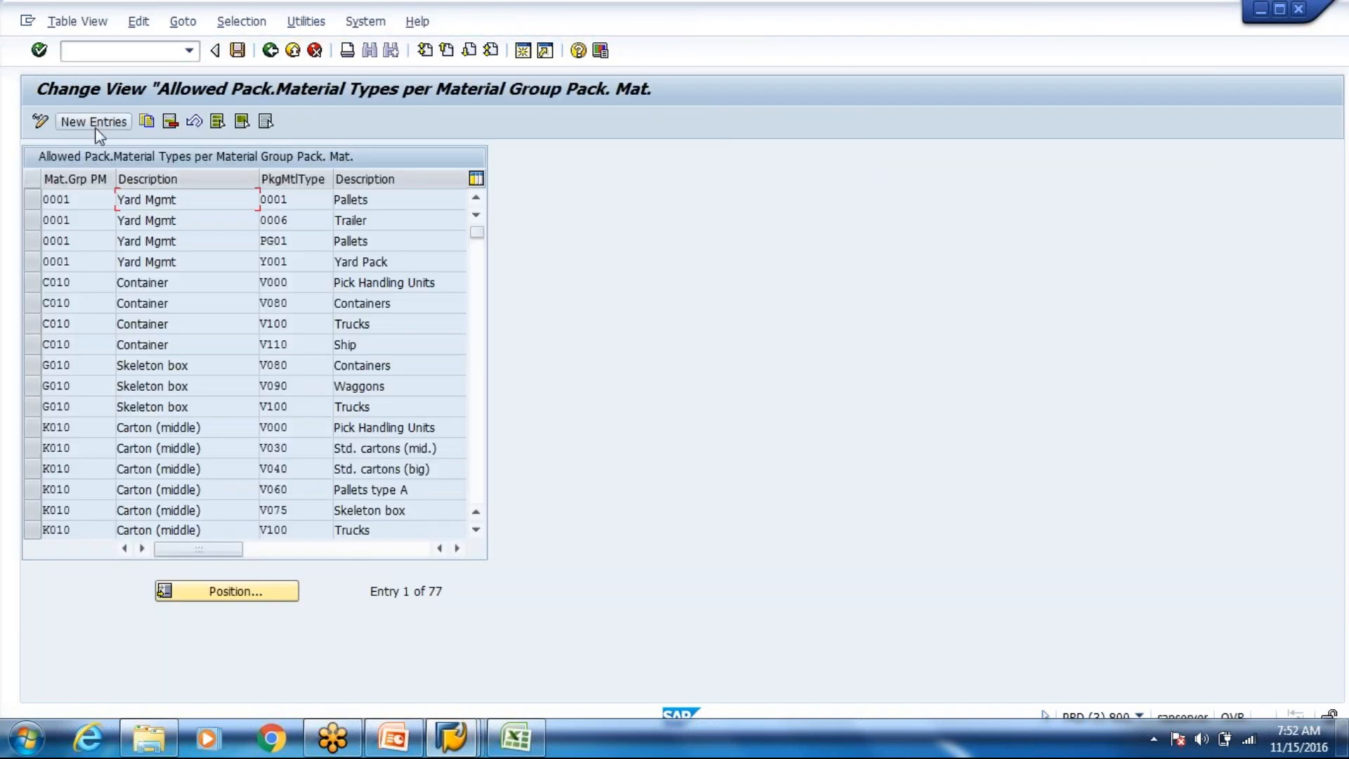
# - Add a new entry assigning material group packaging material M010 to packaging material type PG01, and save it
pyautogui.click(94, 125)
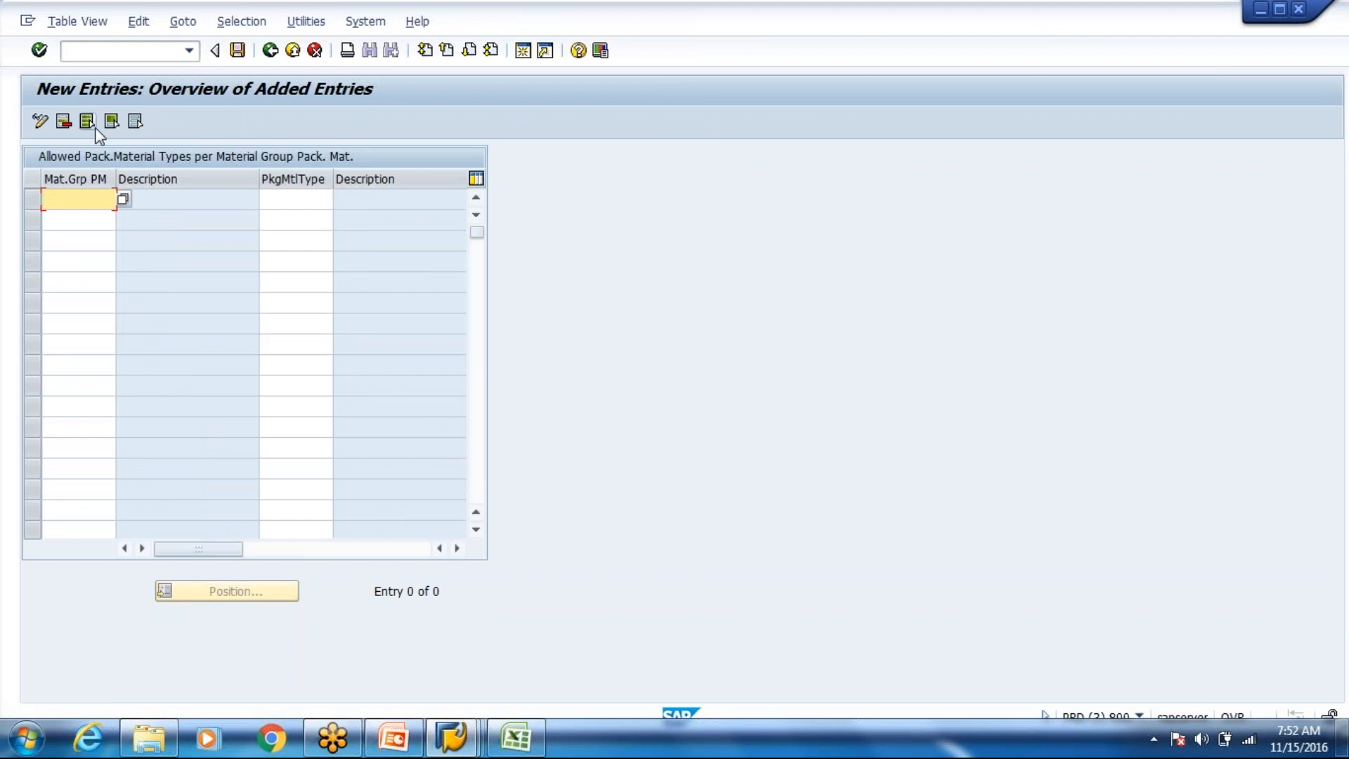
pyautogui.write('M010')
pyautogui.press('Tab')
pyautogui.write('PG01')
pyautogui.press('Return')
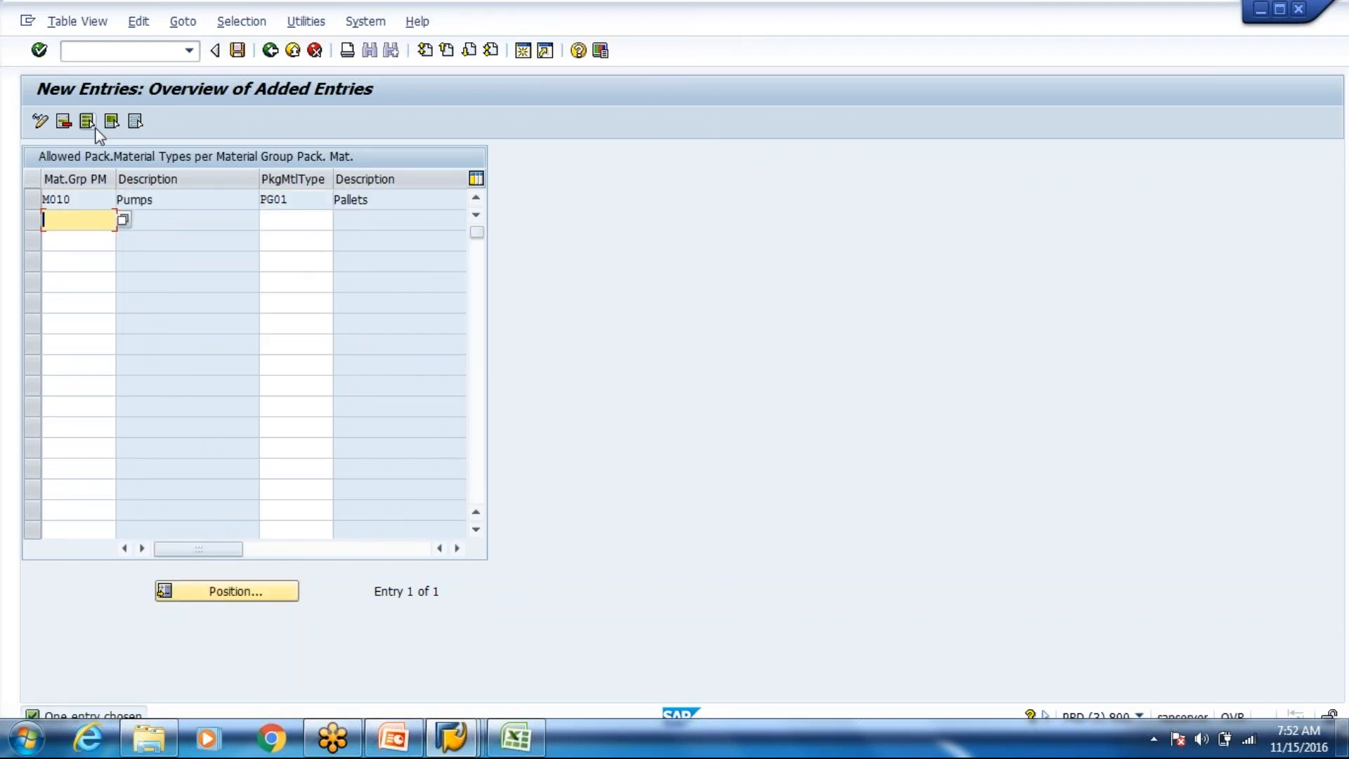
pyautogui.hotkey('ctrl', 's')
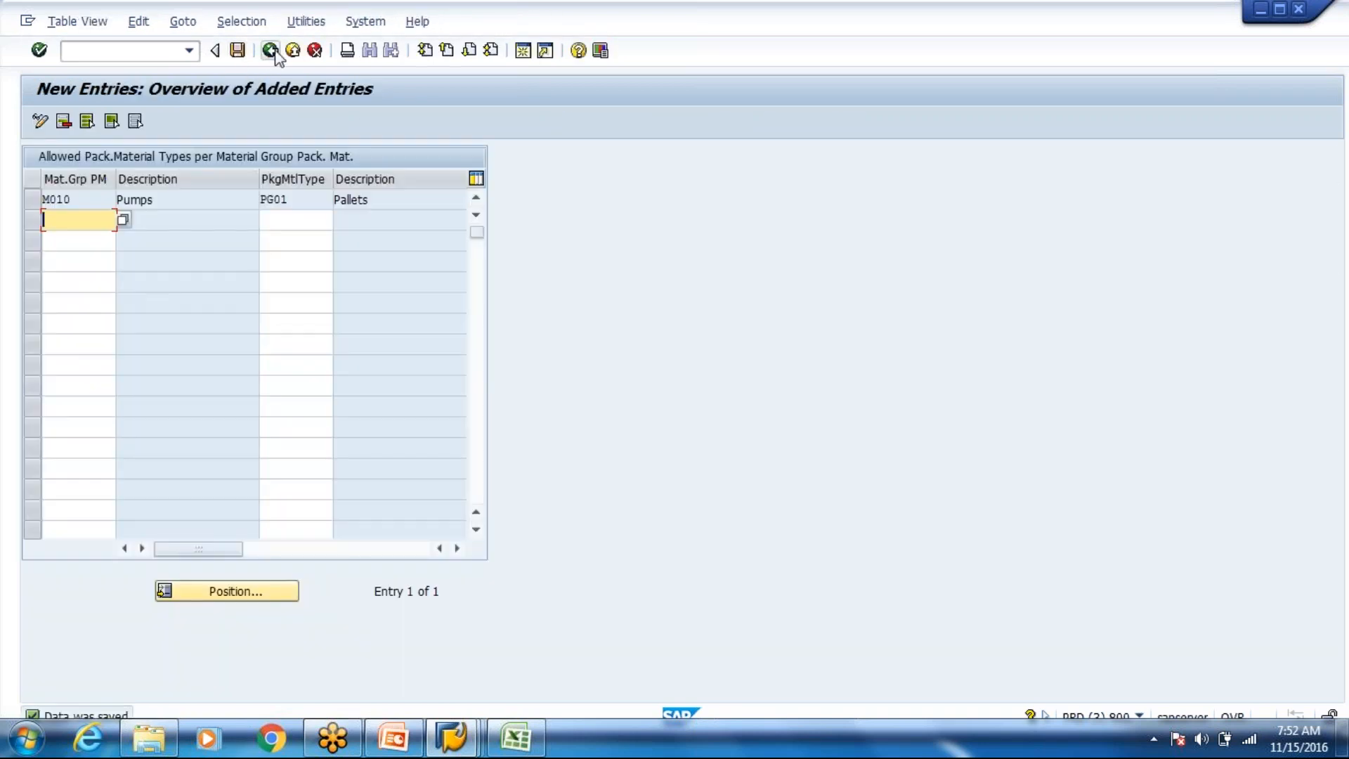
# - Leave the customizing, close the error's long text and go back from the log to the inbound queue entries
pyautogui.click(269, 50)
pyautogui.click(274, 52)
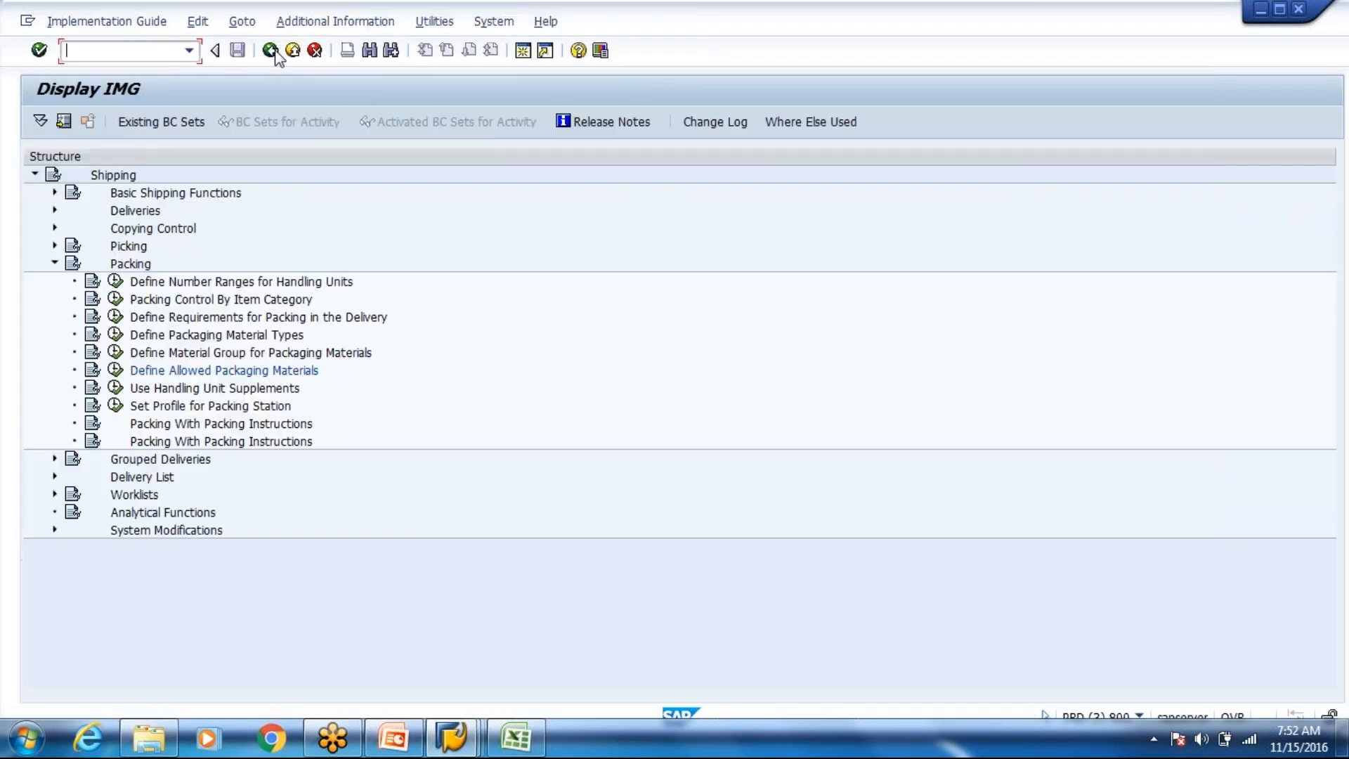
pyautogui.click(274, 52)
pyautogui.click(275, 52)
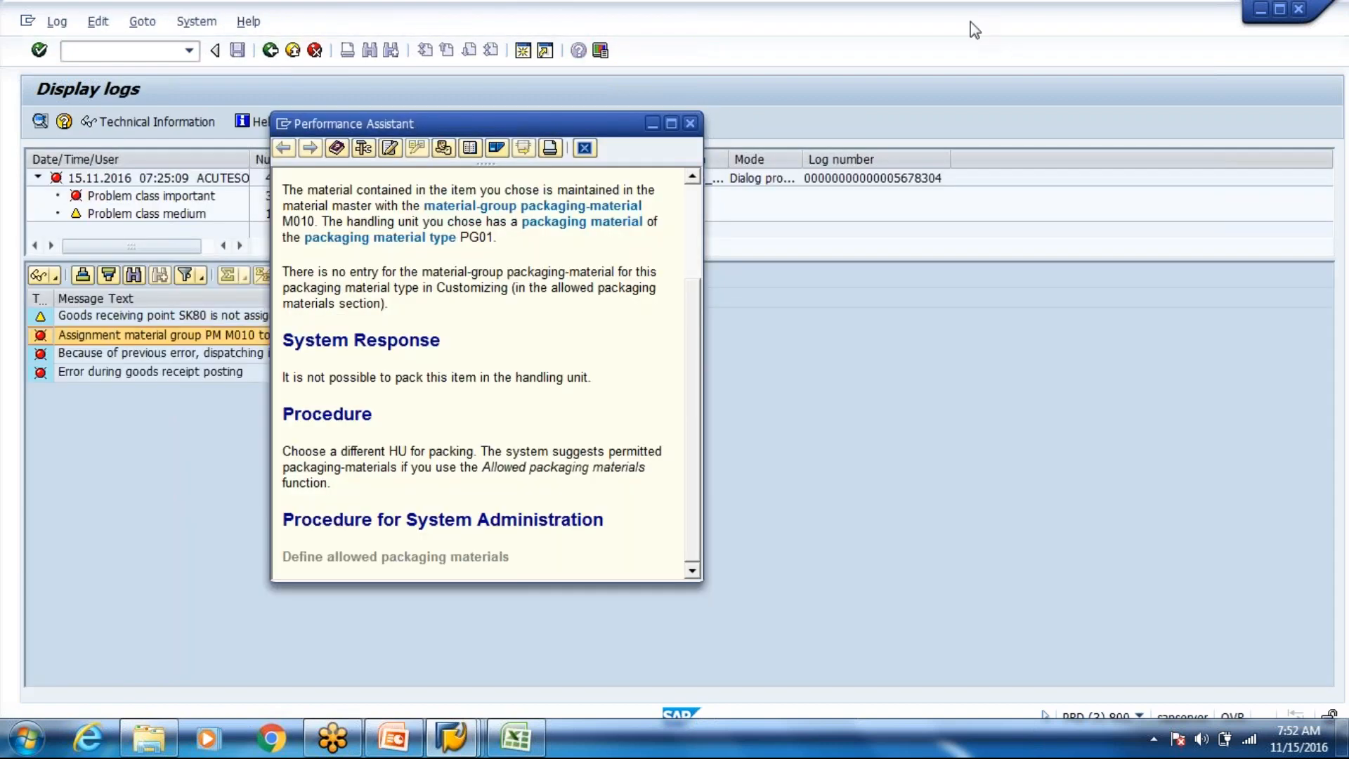
pyautogui.click(690, 123)
pyautogui.click(270, 51)
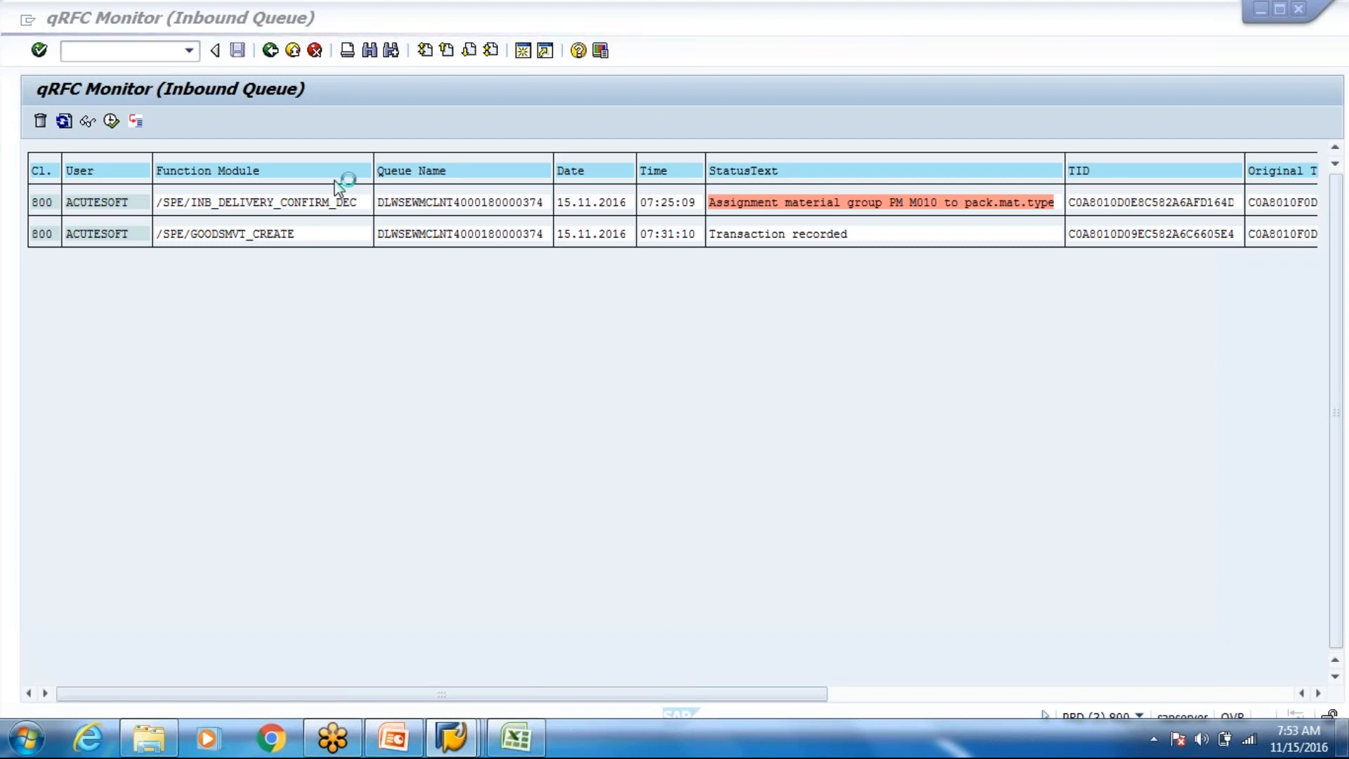
# - Switch to the EWM customizing session and open the ERP plant storage location mapping under Interfaces, ERP Integration, Goods Movements
pyautogui.click(456, 741)
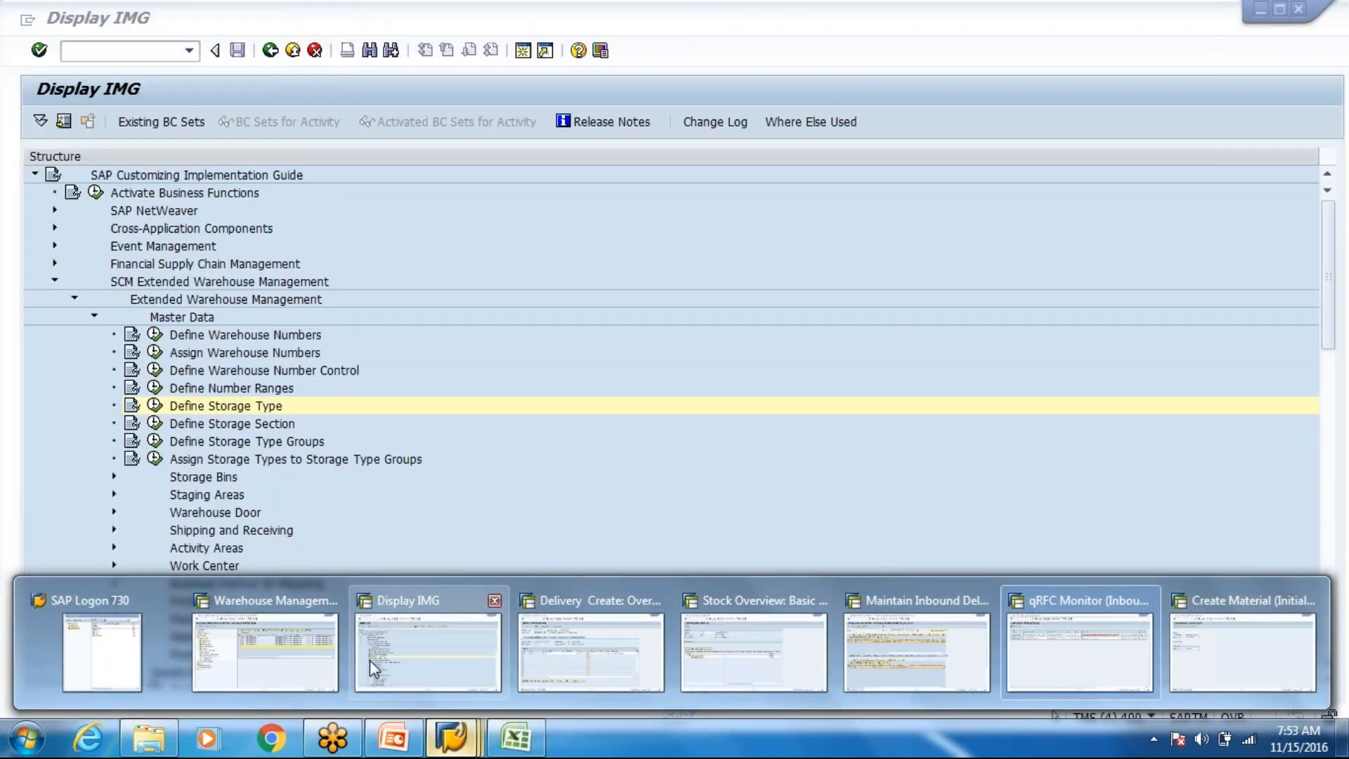
pyautogui.click(370, 660)
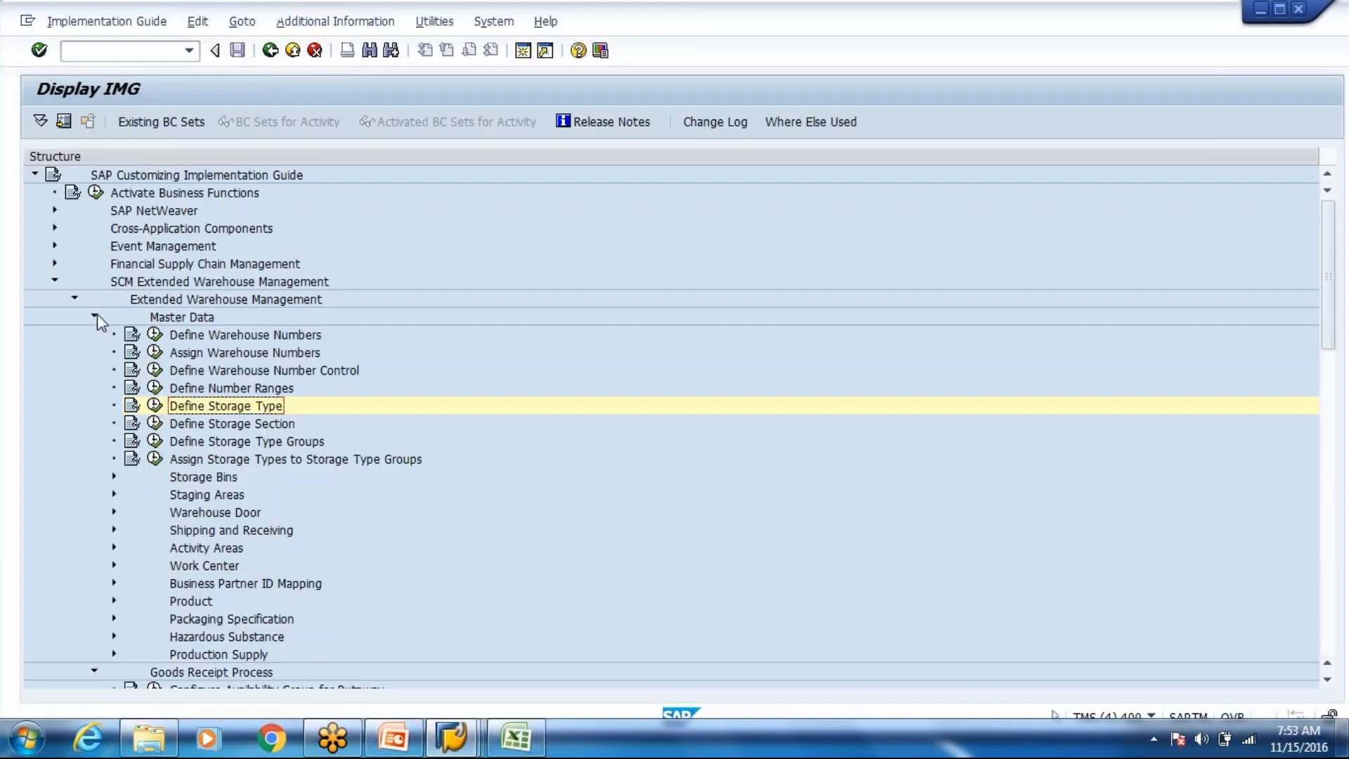
pyautogui.click(94, 317)
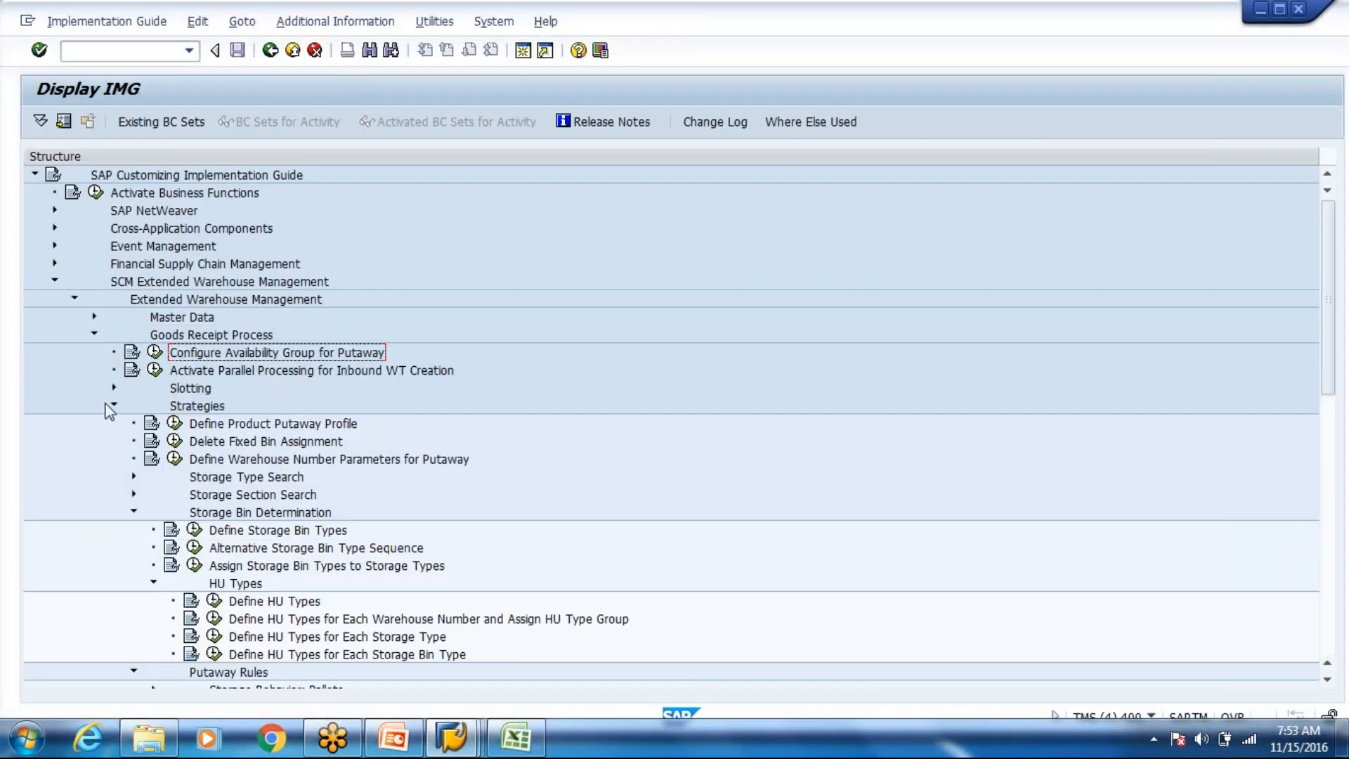
pyautogui.click(113, 406)
pyautogui.click(154, 352)
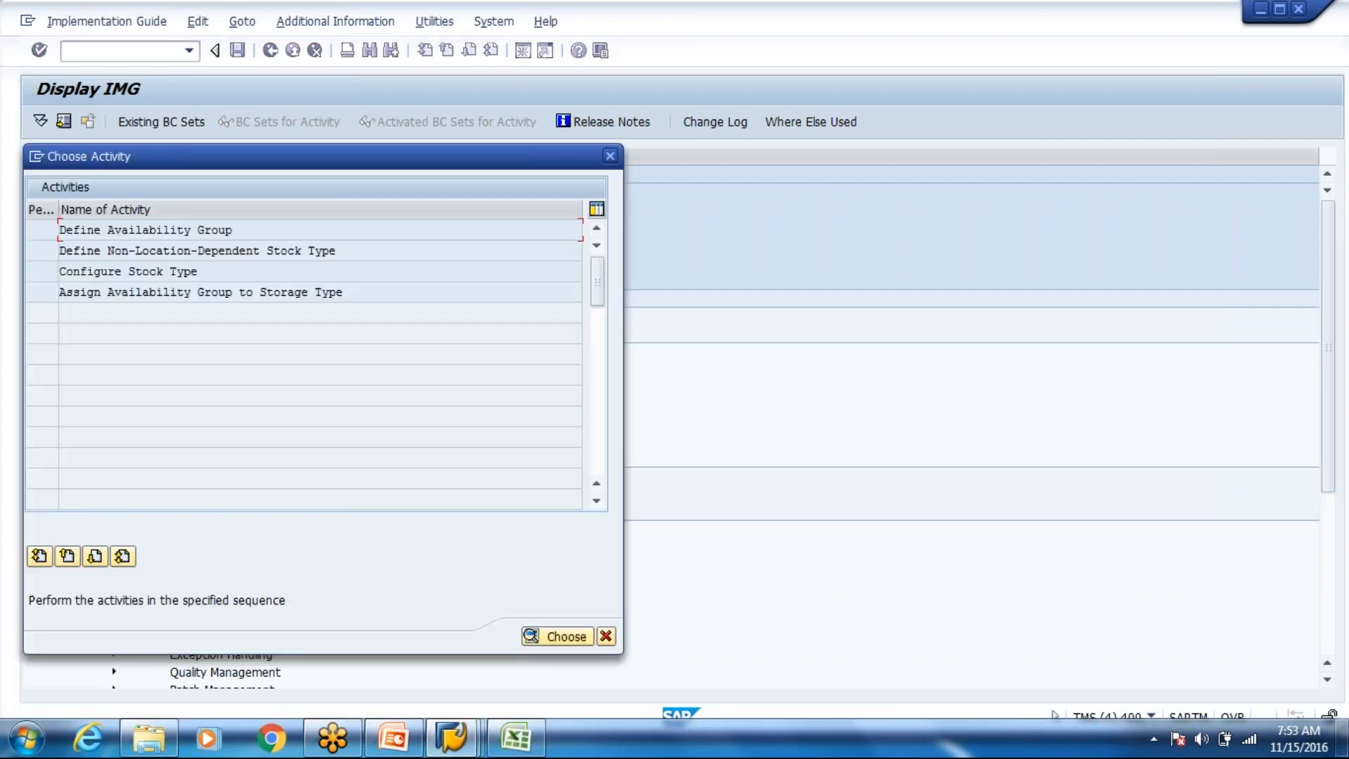
pyautogui.click(606, 637)
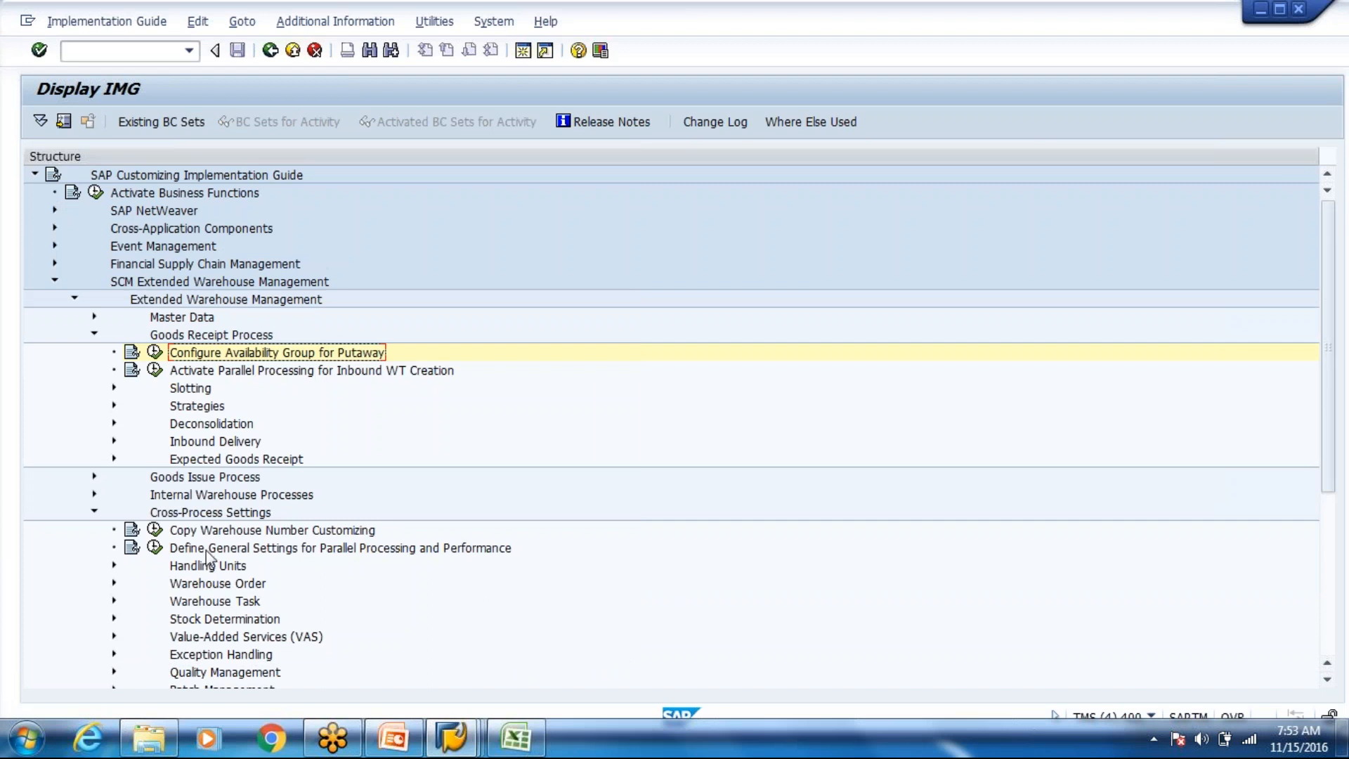
pyautogui.click(94, 513)
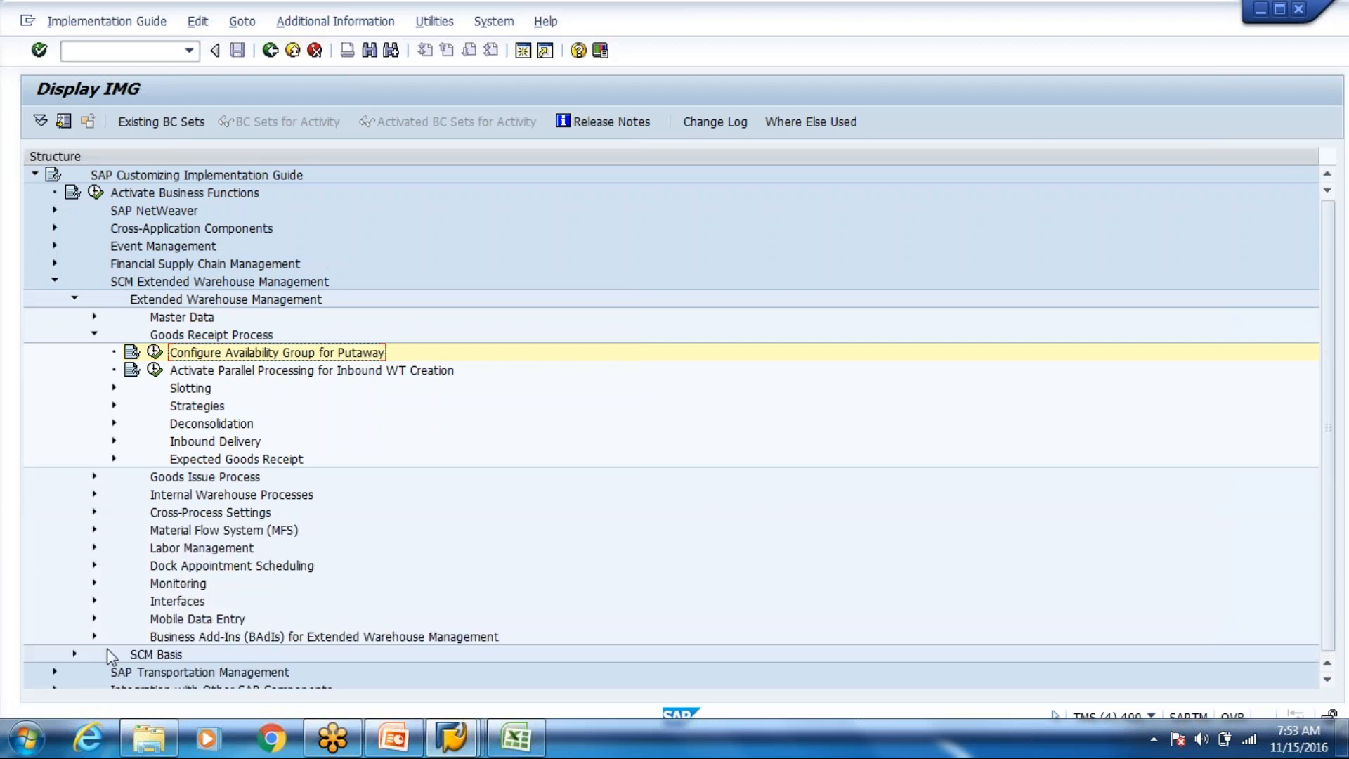
pyautogui.click(94, 602)
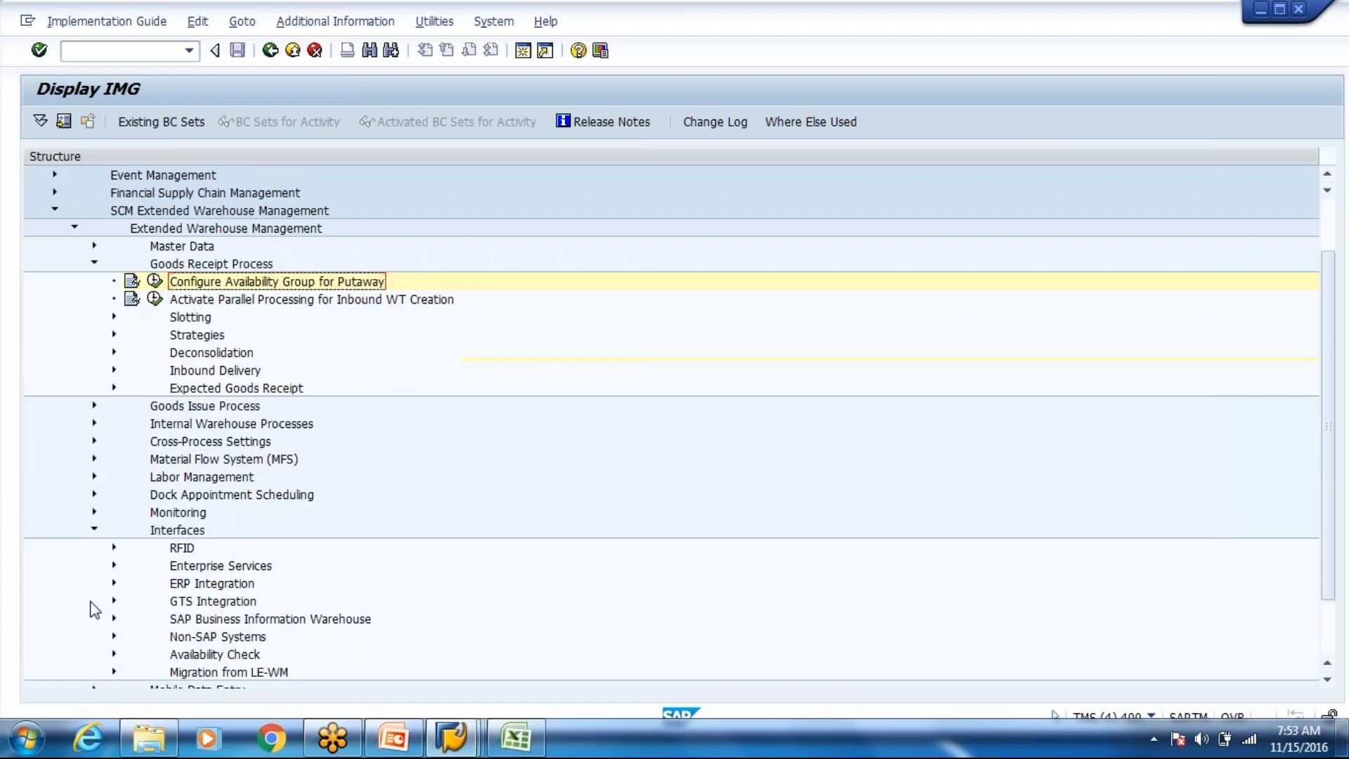
pyautogui.click(114, 583)
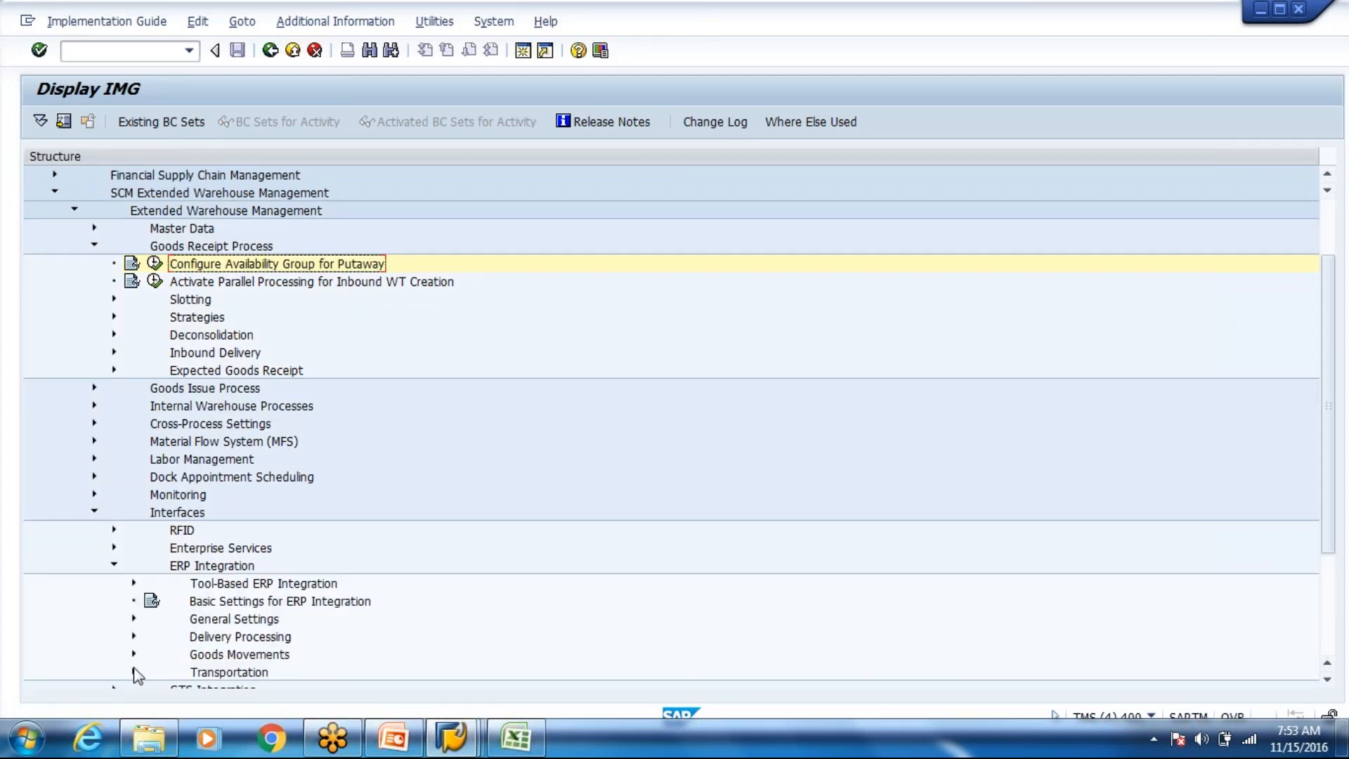
pyautogui.click(133, 653)
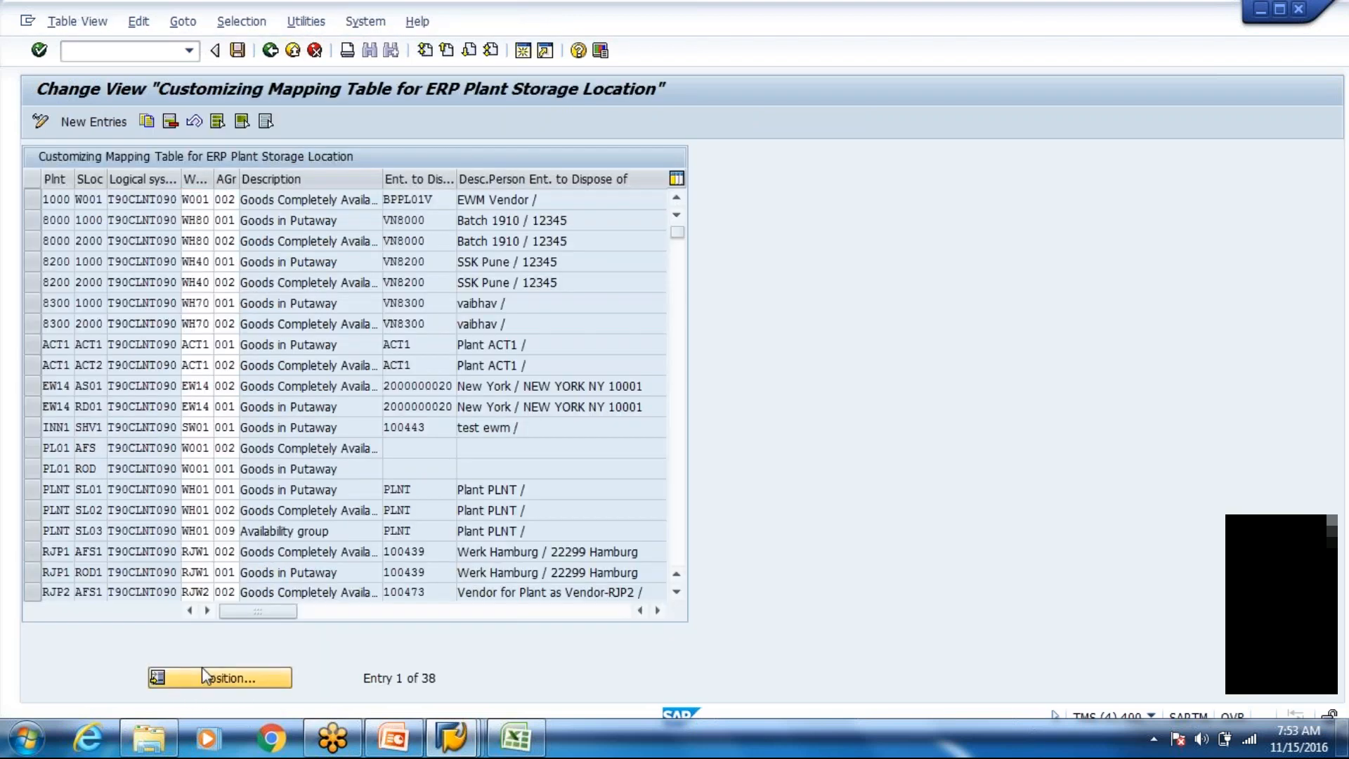
# - Position the mapping table at plant 8000 and select its entries for storage locations 1000 and 2000
pyautogui.click(201, 667)
pyautogui.press('Down')
pyautogui.press('Down')
pyautogui.press('Return')
pyautogui.press('Return')
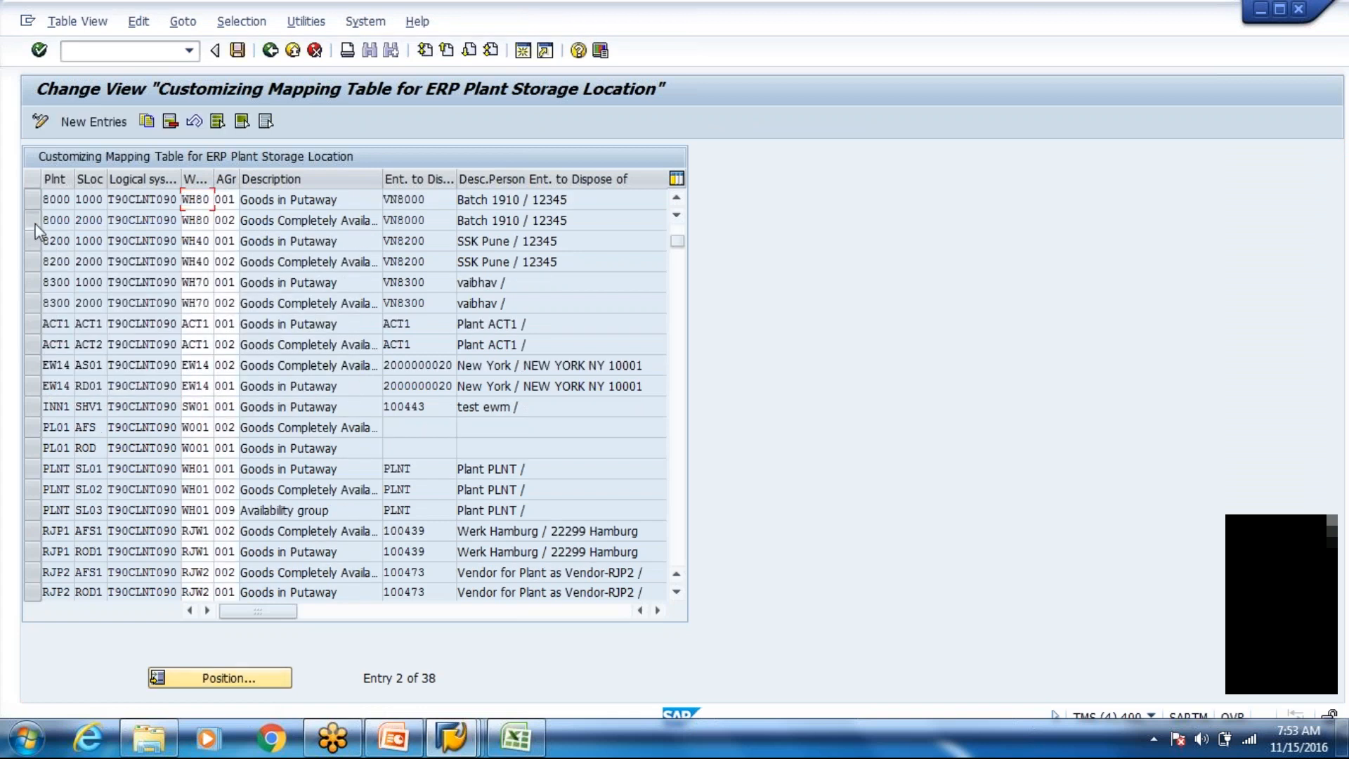
pyautogui.click(31, 216)
pyautogui.click(31, 200)
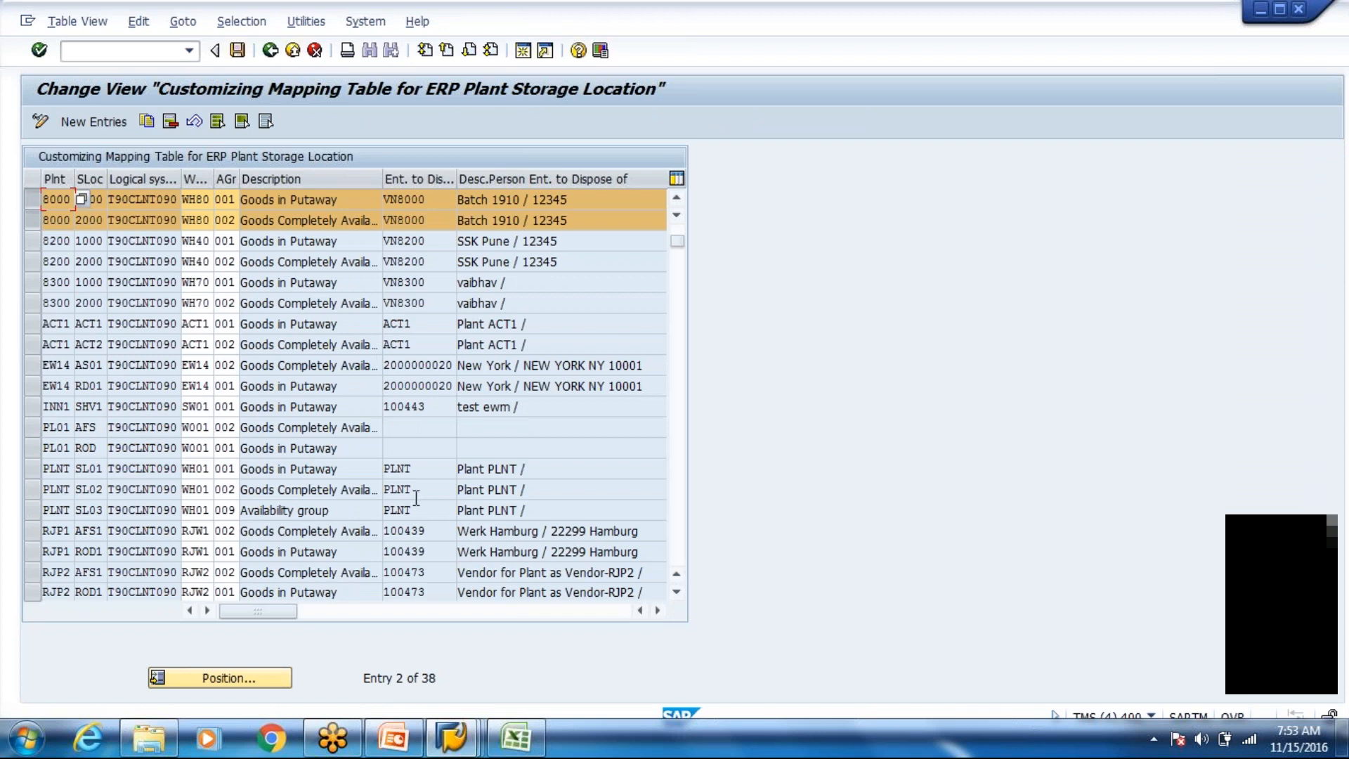
# - Check the storage location for Finished Products on the Org Structure sheet of the Data For Demo Excel workbook, and return to the mapping table
pyautogui.click(535, 748)
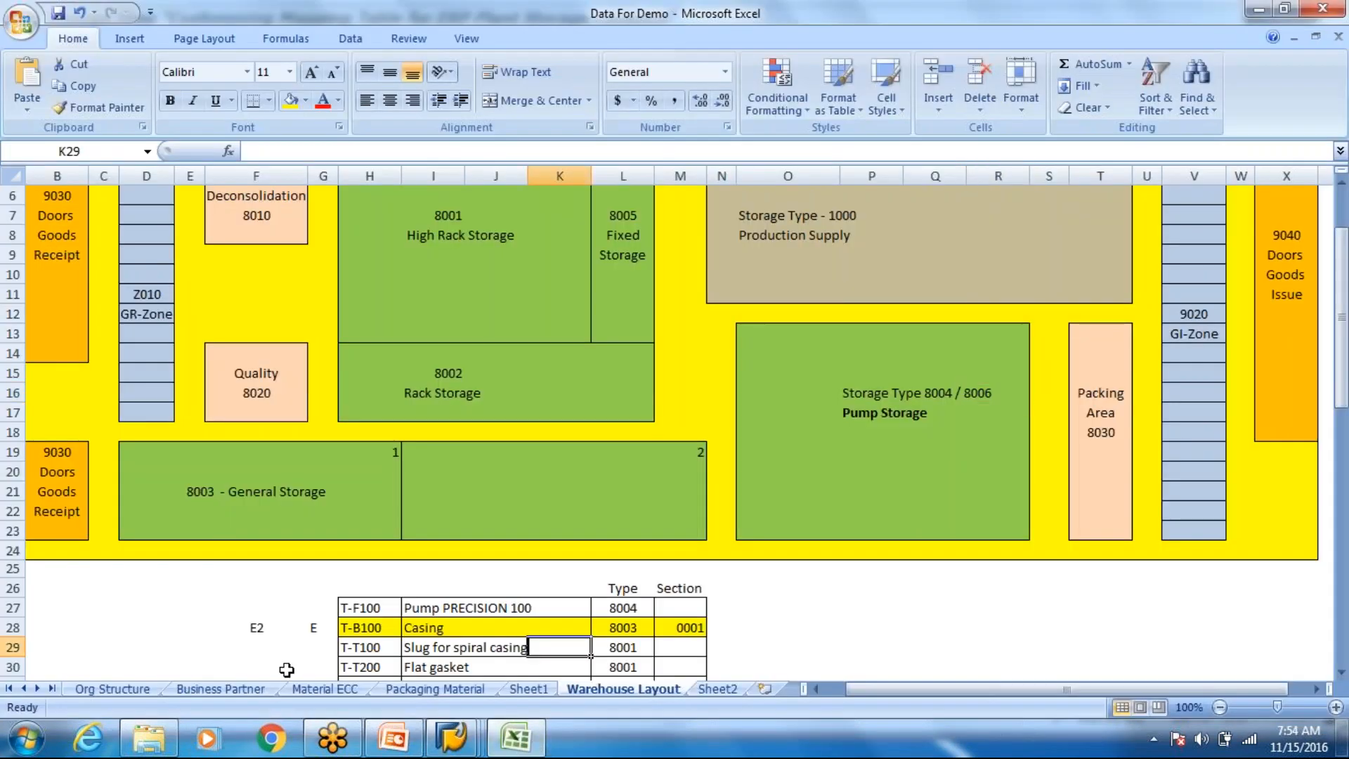
pyautogui.click(107, 690)
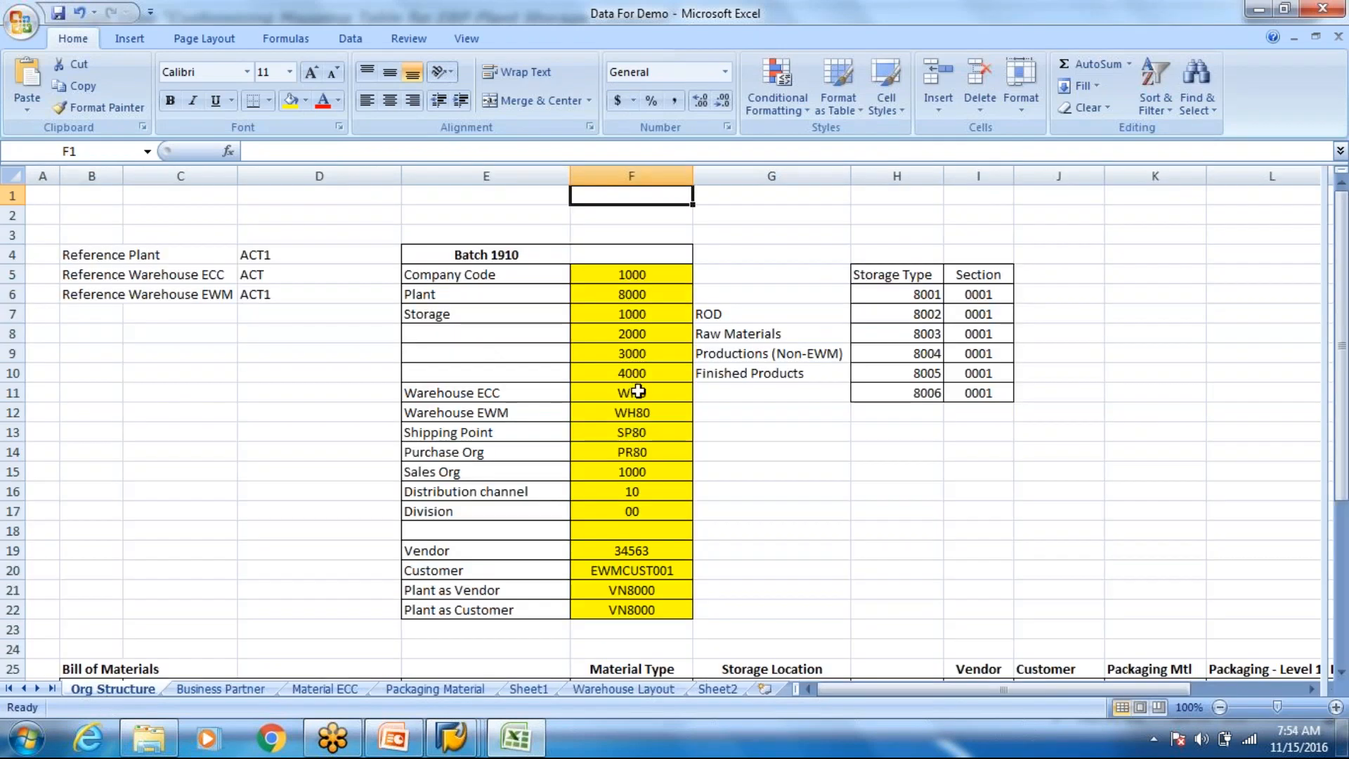
pyautogui.click(657, 369)
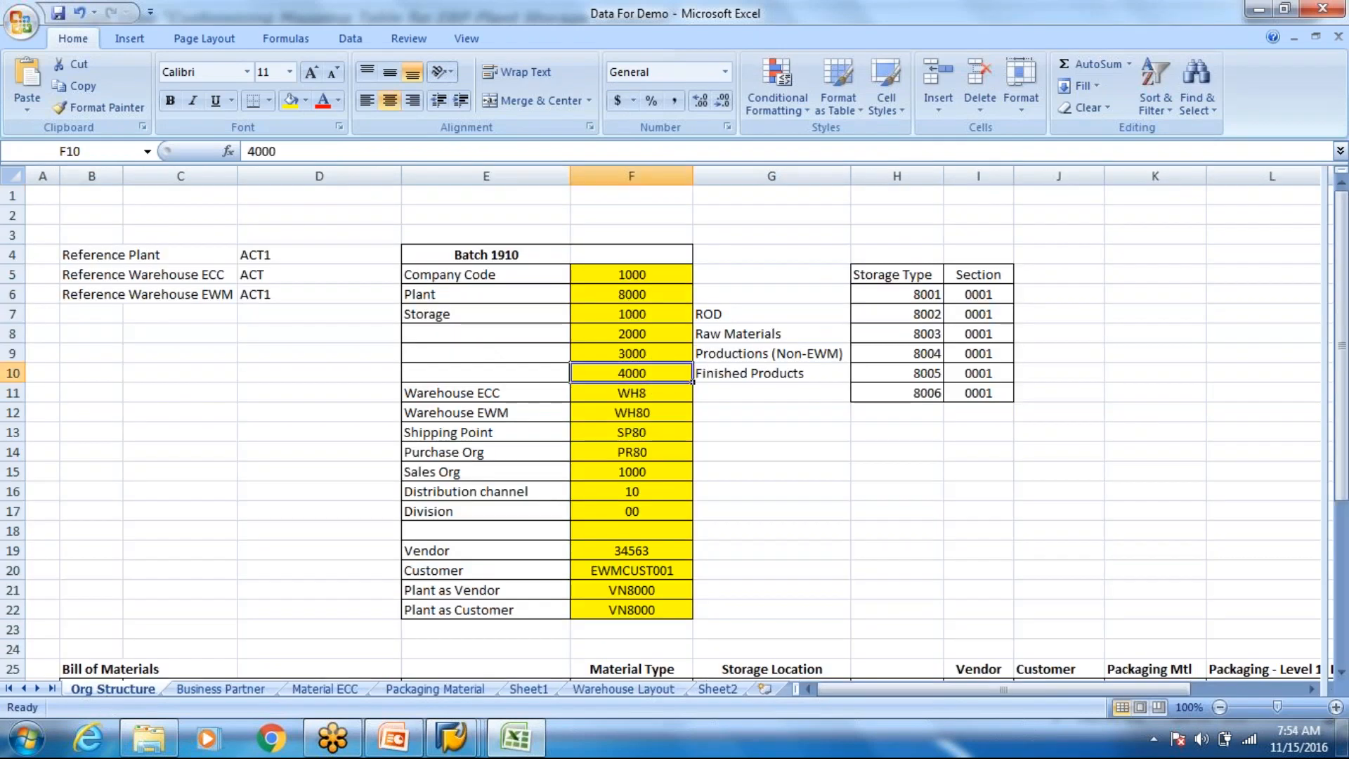
pyautogui.click(731, 374)
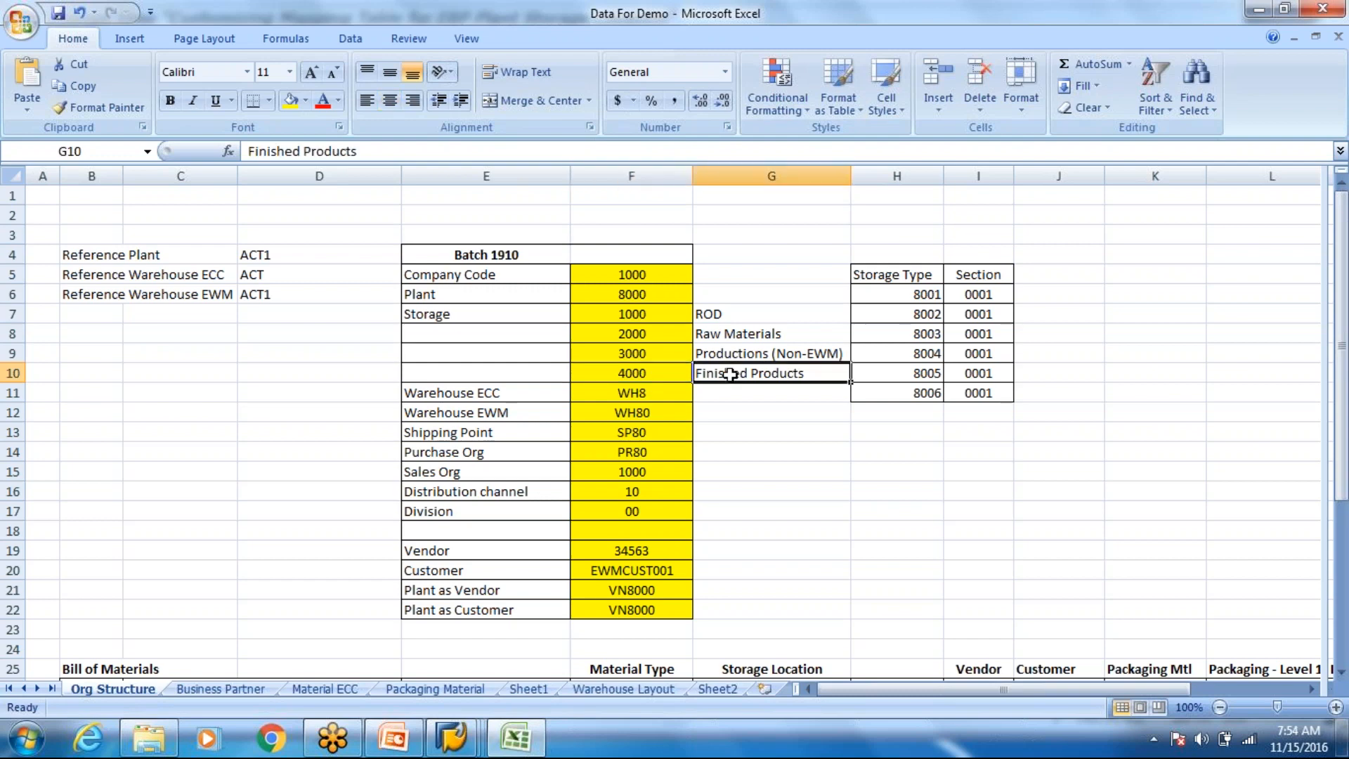
pyautogui.hotkey('alt', 'Tab')
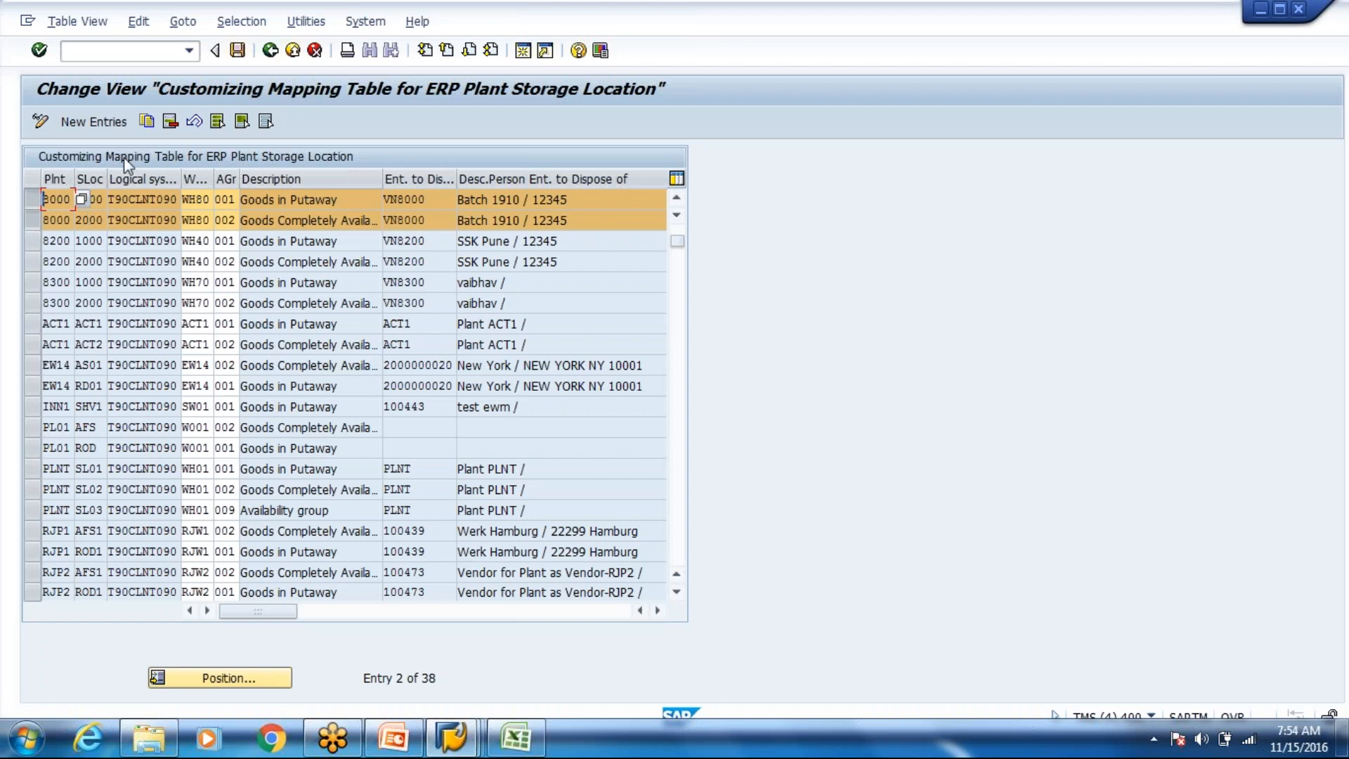
# - Start copying the mapping entry of plant 8000, storage location 2000, and examine the availability groups offered for warehouse WH80
pyautogui.click(33, 220)
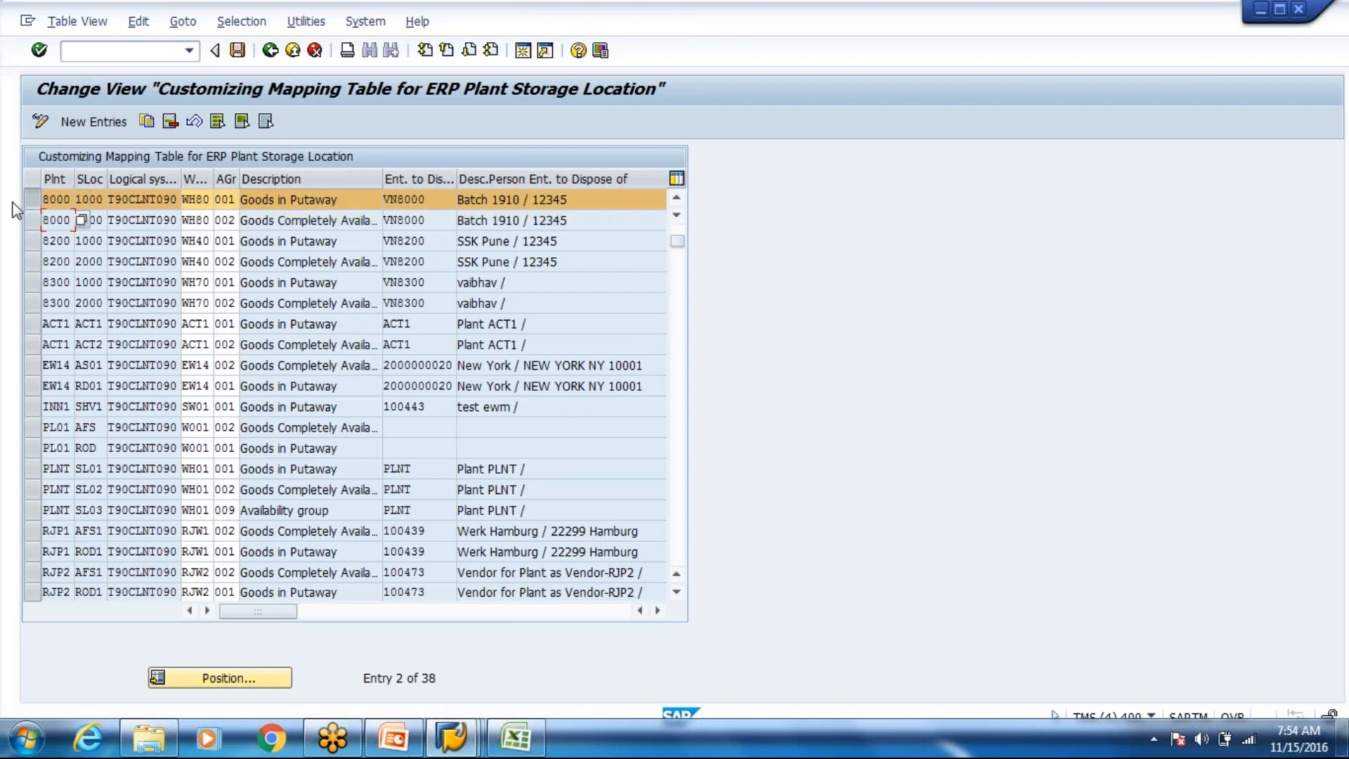
pyautogui.click(32, 221)
pyautogui.click(32, 200)
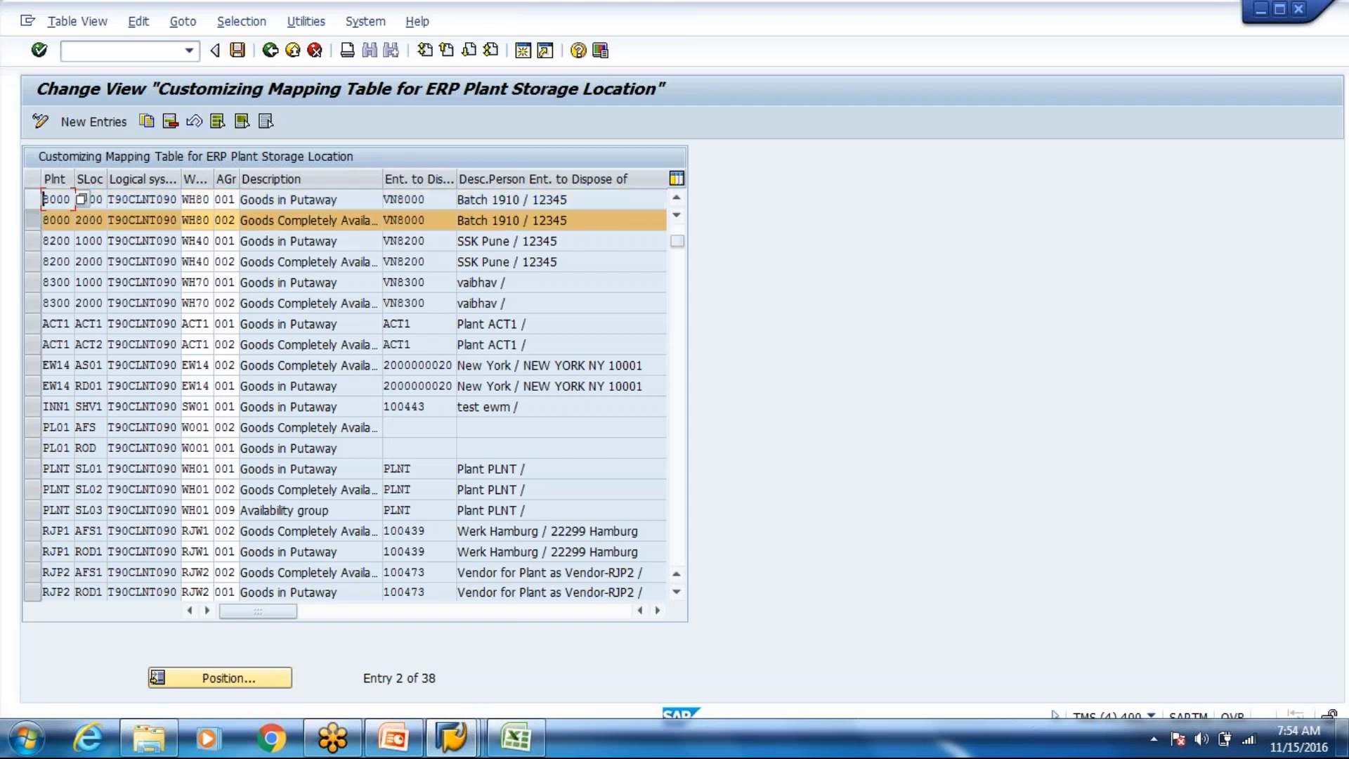
pyautogui.click(144, 121)
pyautogui.click(230, 200)
pyautogui.press('Return')
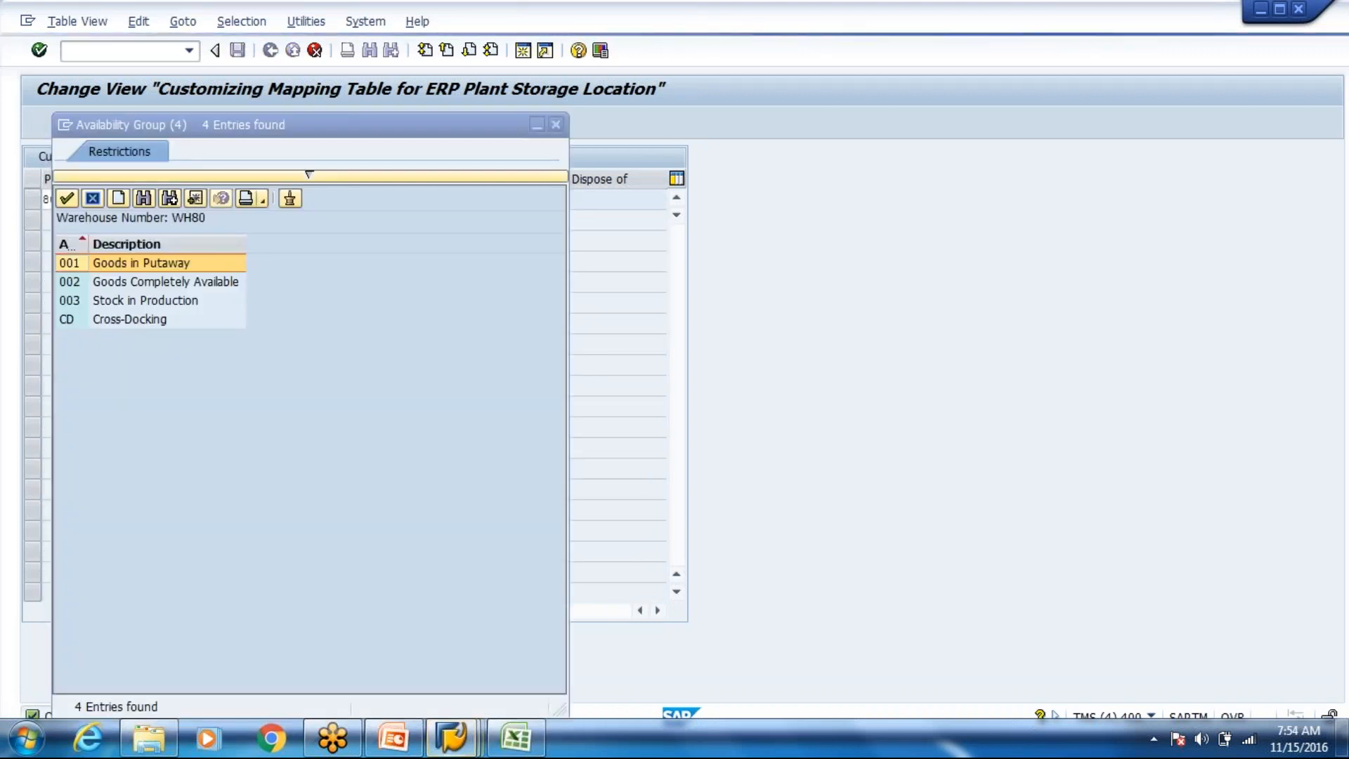
pyautogui.click(124, 303)
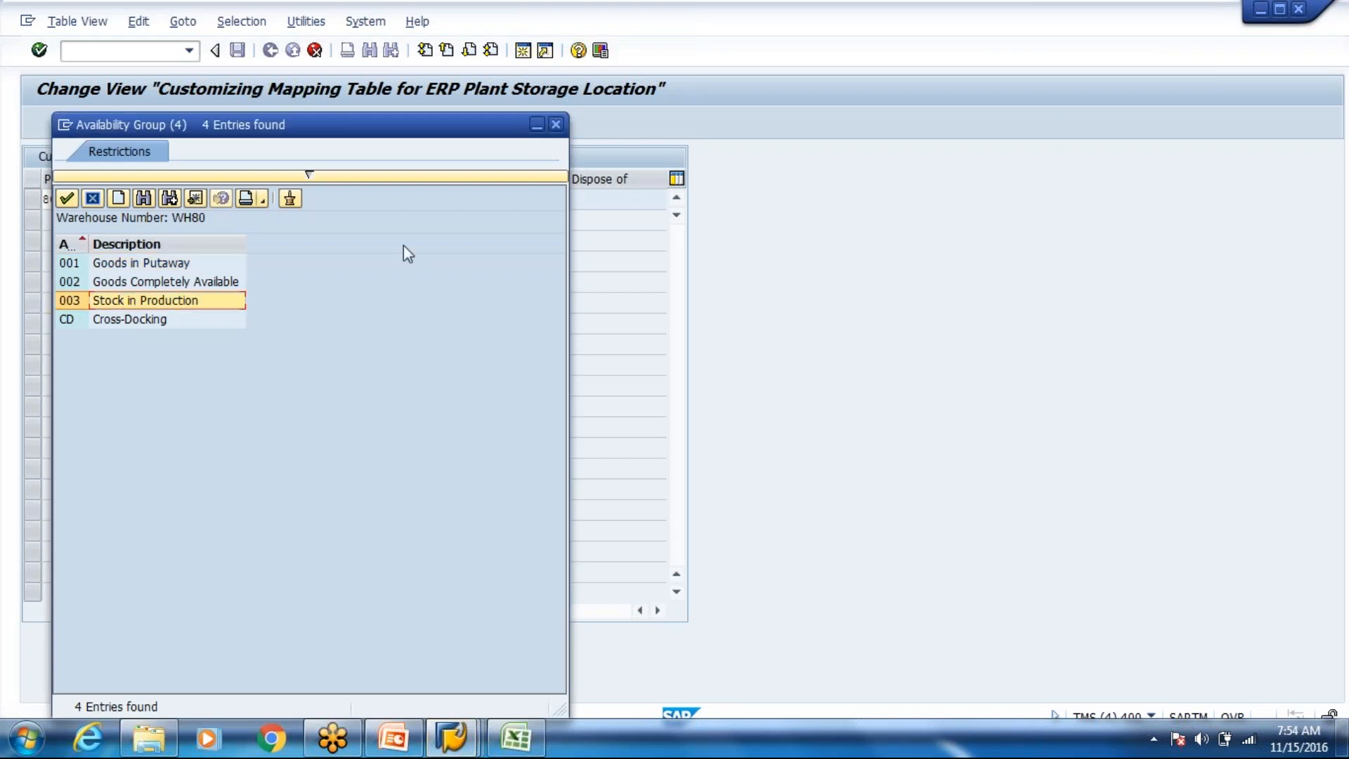
pyautogui.click(556, 126)
# - Switch to the inbound qRFC monitor, reactivate the failed delivery queue and open its entry to read the status text
pyautogui.moveTo(416, 747)
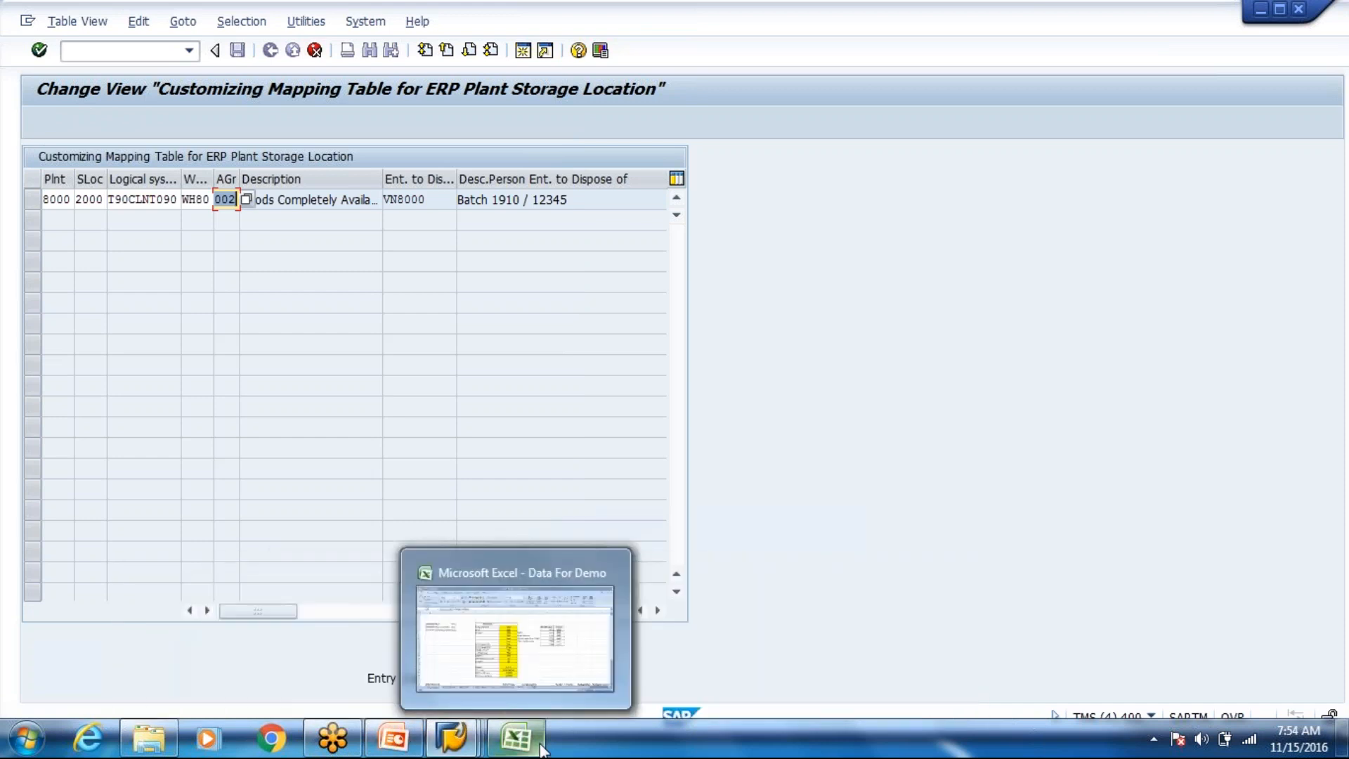
pyautogui.click(436, 741)
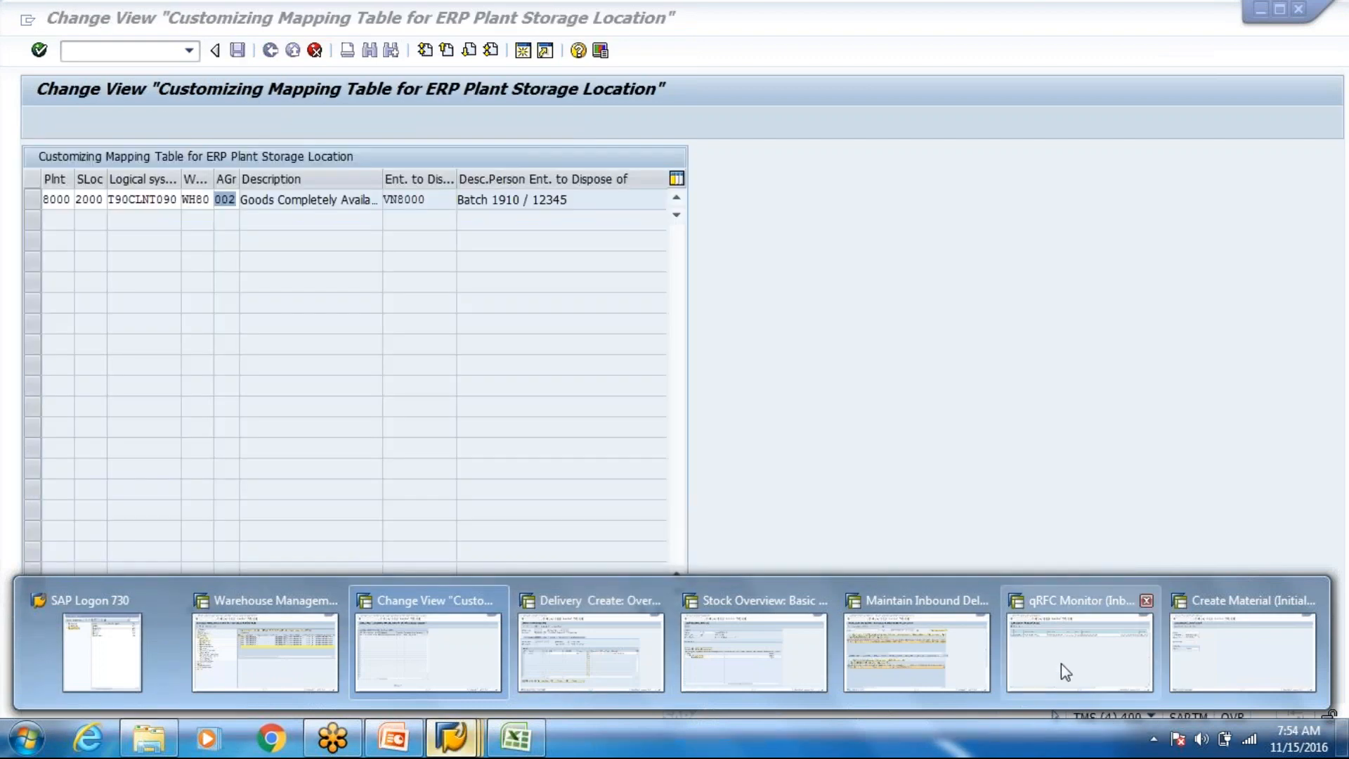
pyautogui.click(1061, 664)
pyautogui.click(270, 50)
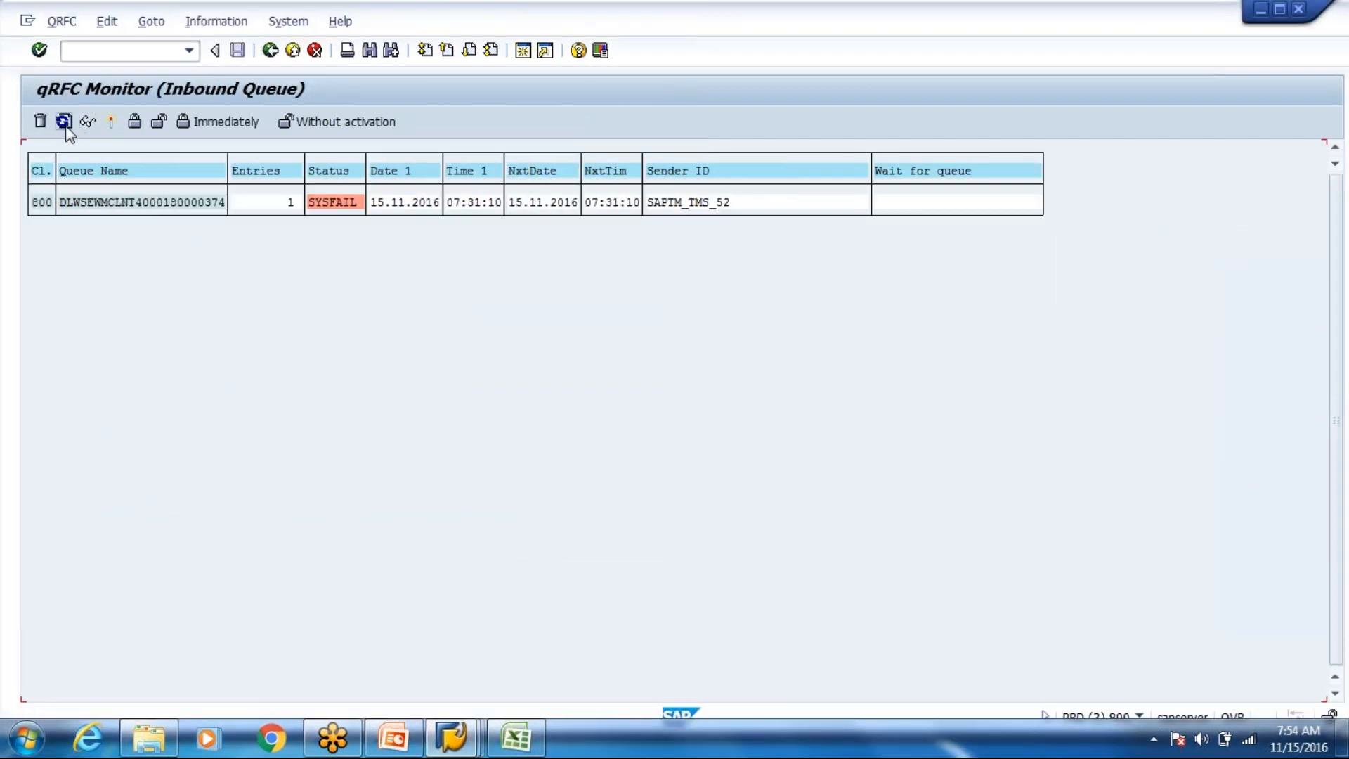
pyautogui.click(132, 203)
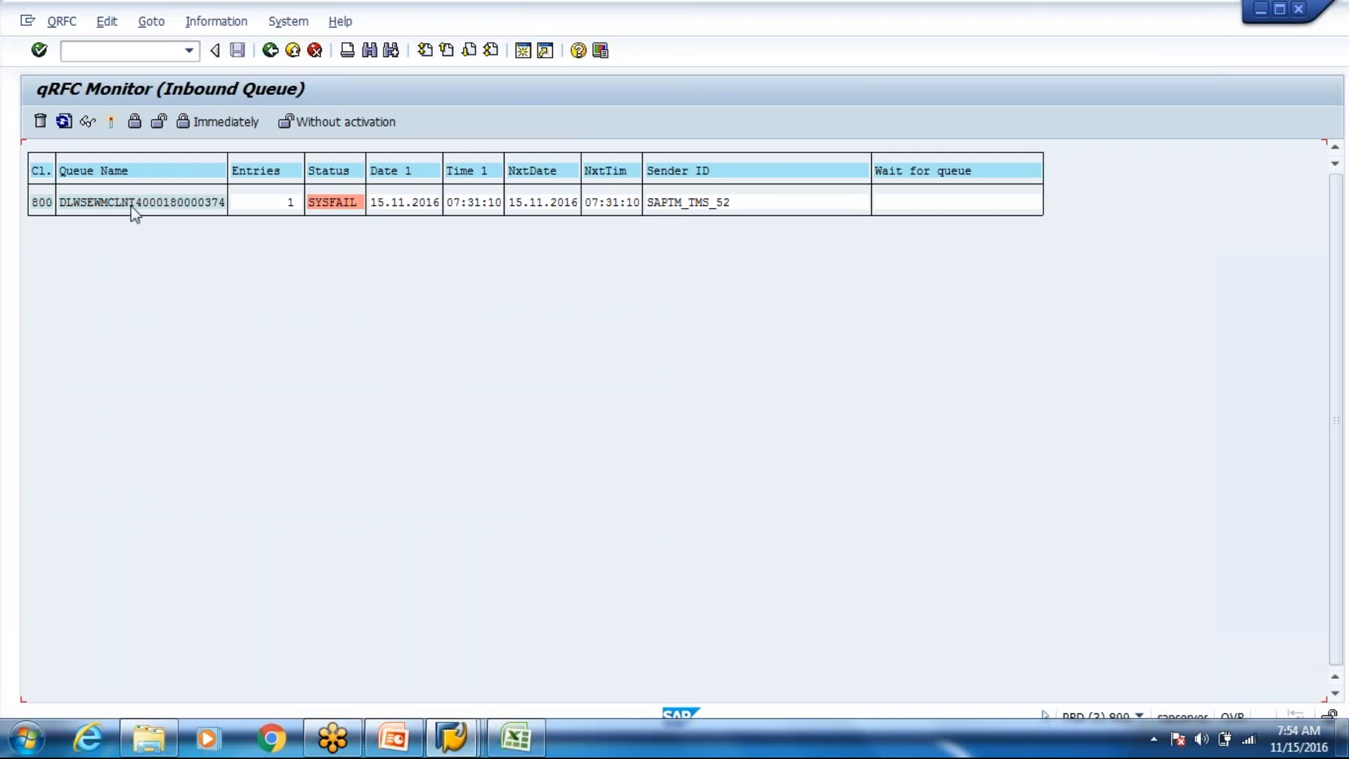
pyautogui.click(110, 123)
pyautogui.press('Return')
pyautogui.doubleClick(132, 204)
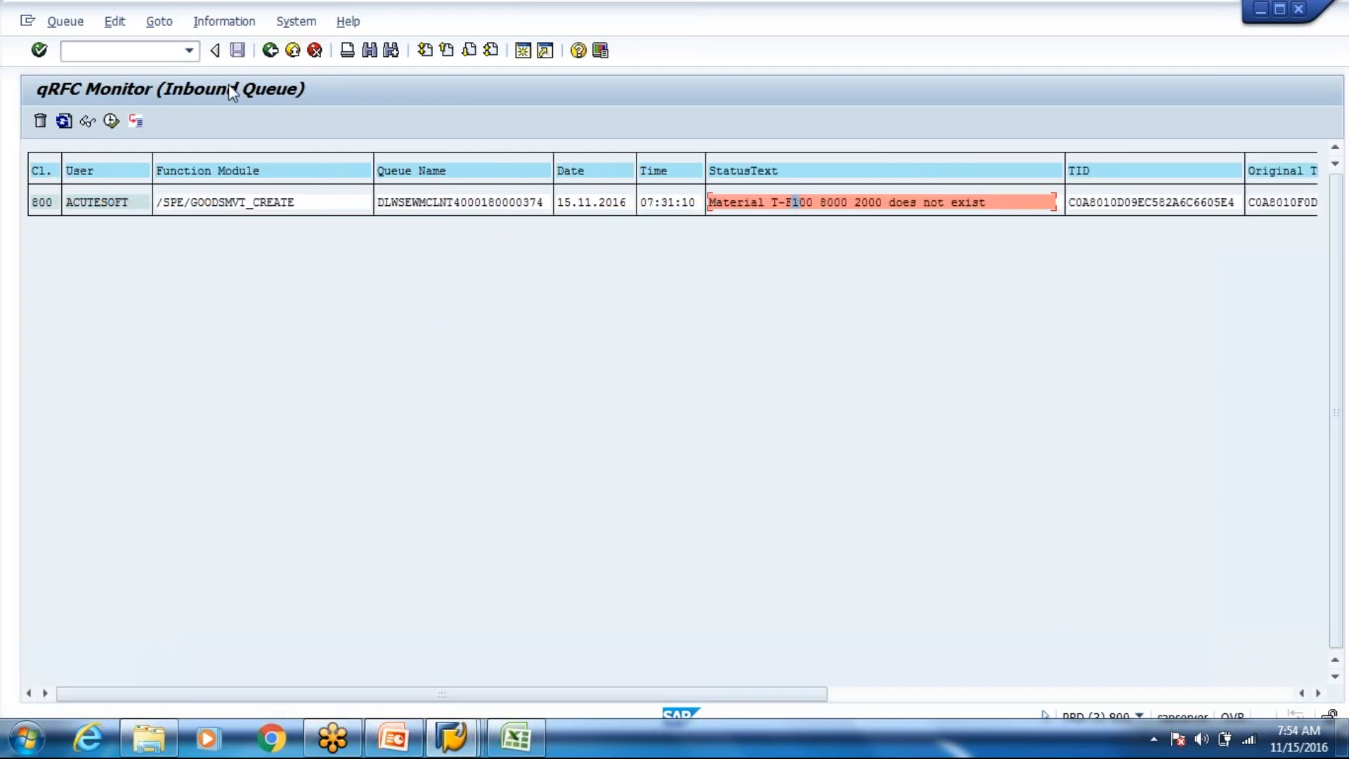
# - Open the Enter Storage Locations Collectively transaction in a new session
pyautogui.click(147, 50)
pyautogui.write('/o/scwm/mat1')
pyautogui.press('BackSpace')
pyautogui.press('BackSpace')
pyautogui.press('BackSpace')
pyautogui.press('BackSpace')
pyautogui.press('BackSpace')
pyautogui.press('BackSpace')
pyautogui.press('BackSpace')
pyautogui.press('BackSpace')
pyautogui.press('BackSpace')
pyautogui.press('BackSpace')
pyautogui.write('mm01')
pyautogui.press('Return')
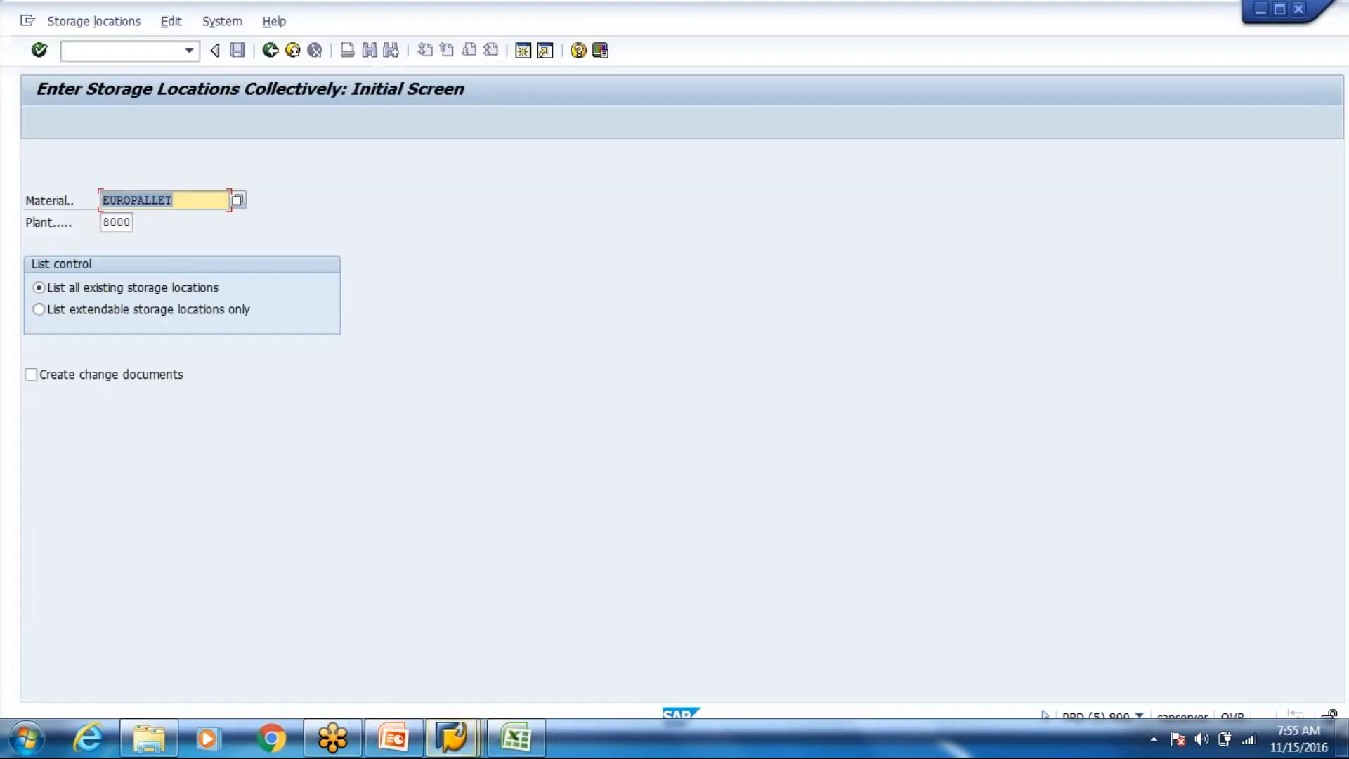
# - Extend material T-F100 in plant 8000 to storage location 2000
pyautogui.press('Return')
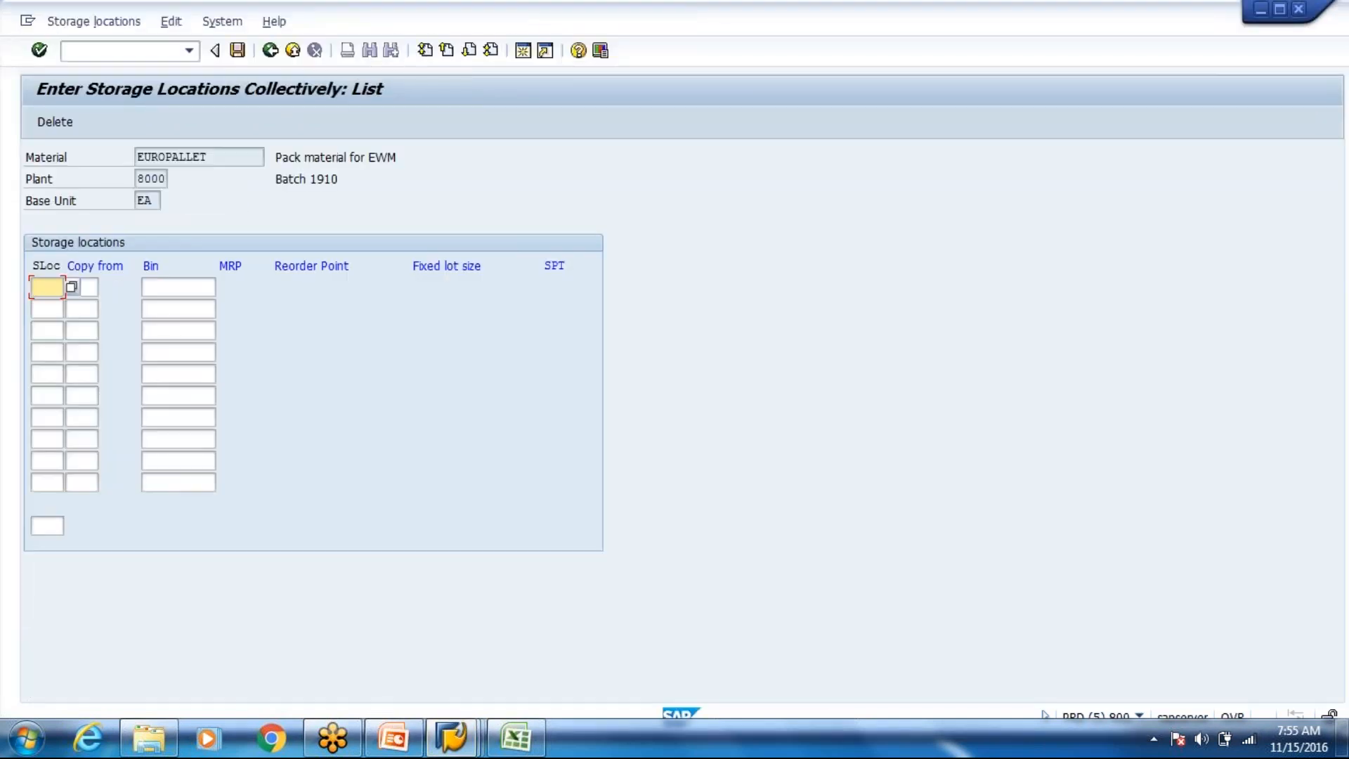
pyautogui.click(271, 51)
pyautogui.press('Down')
pyautogui.press('Down')
pyautogui.press('Return')
pyautogui.press('Return')
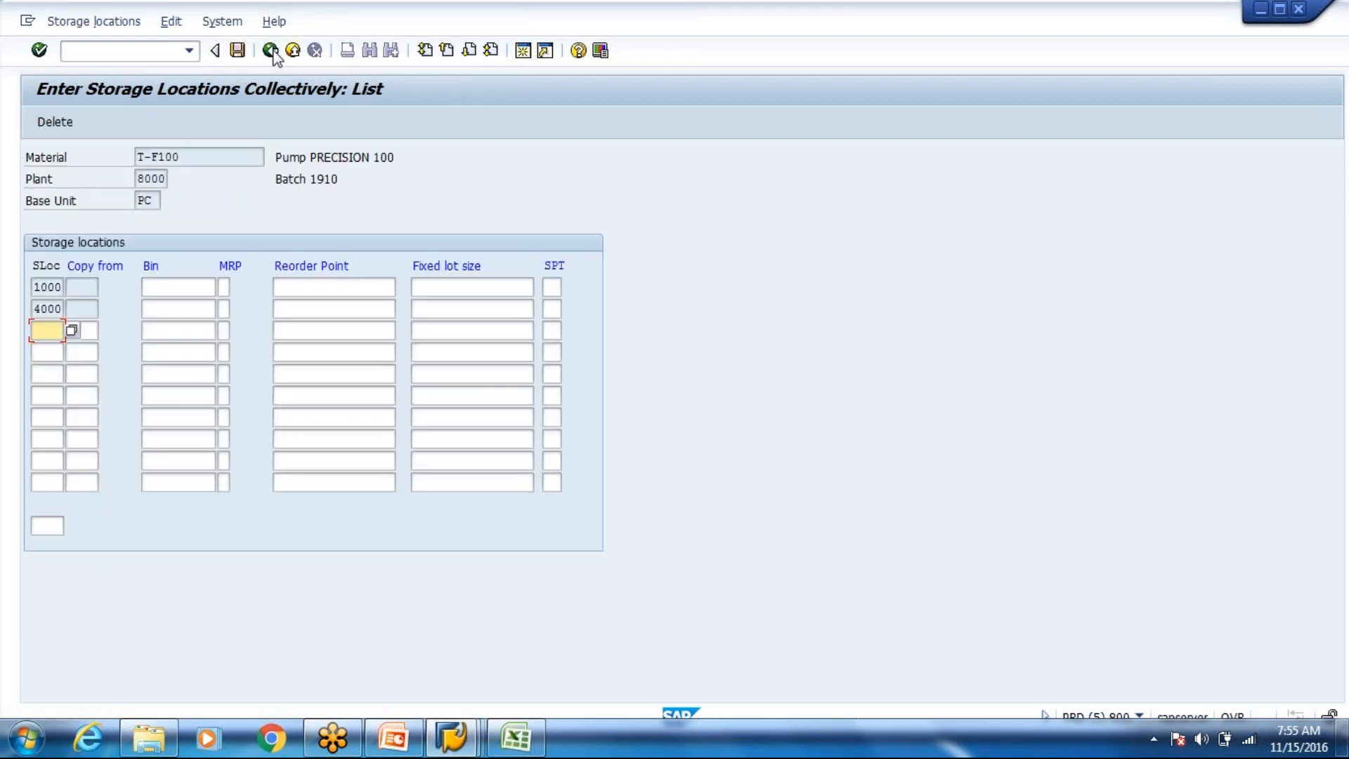
pyautogui.write('2000')
pyautogui.press('Return')
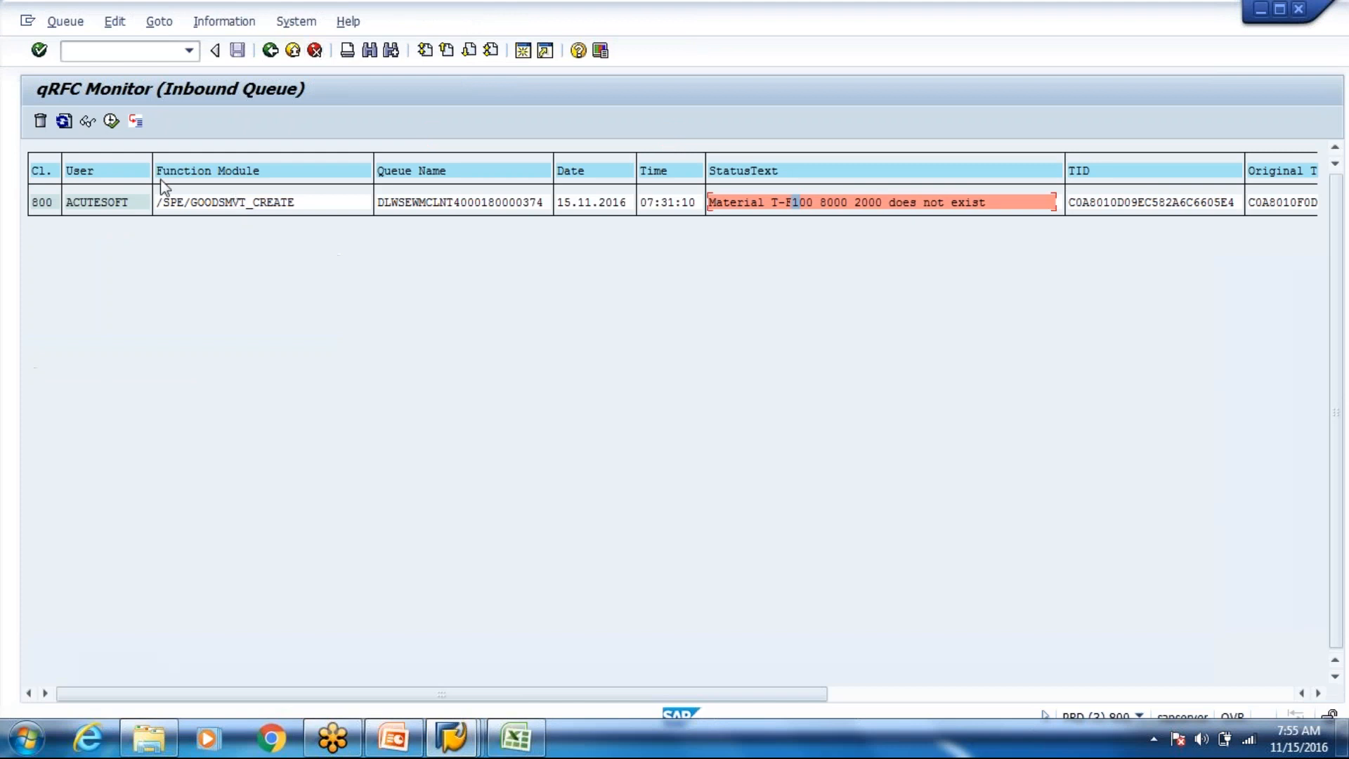
# - Execute the failed goods movement entry in the inbound queue again and leave the qRFC monitor session
pyautogui.click(112, 124)
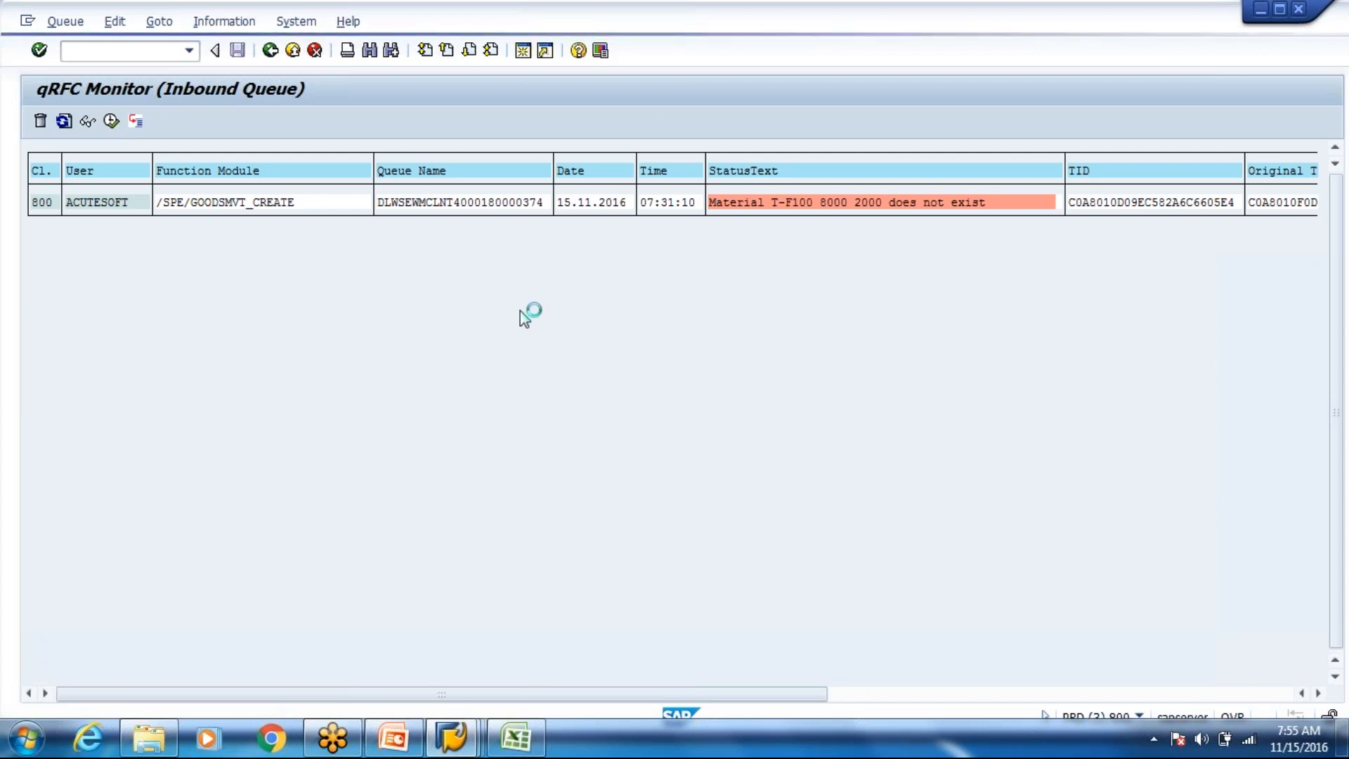
pyautogui.click(292, 52)
pyautogui.click(293, 52)
pyautogui.click(294, 53)
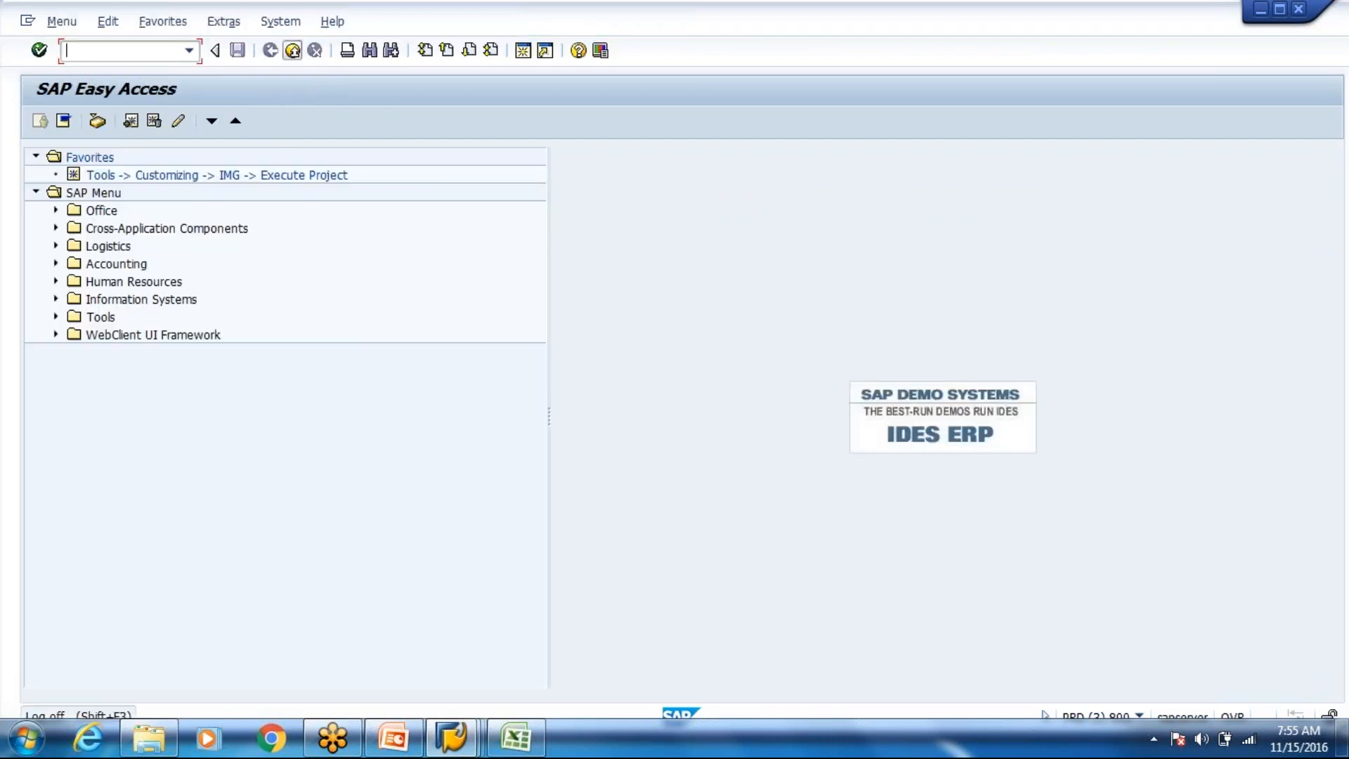
pyautogui.click(293, 52)
# - From the outbound delivery session, open stock overview MMBE separately and check the stock of T-F100 in plant 8000 by storage location
pyautogui.click(455, 741)
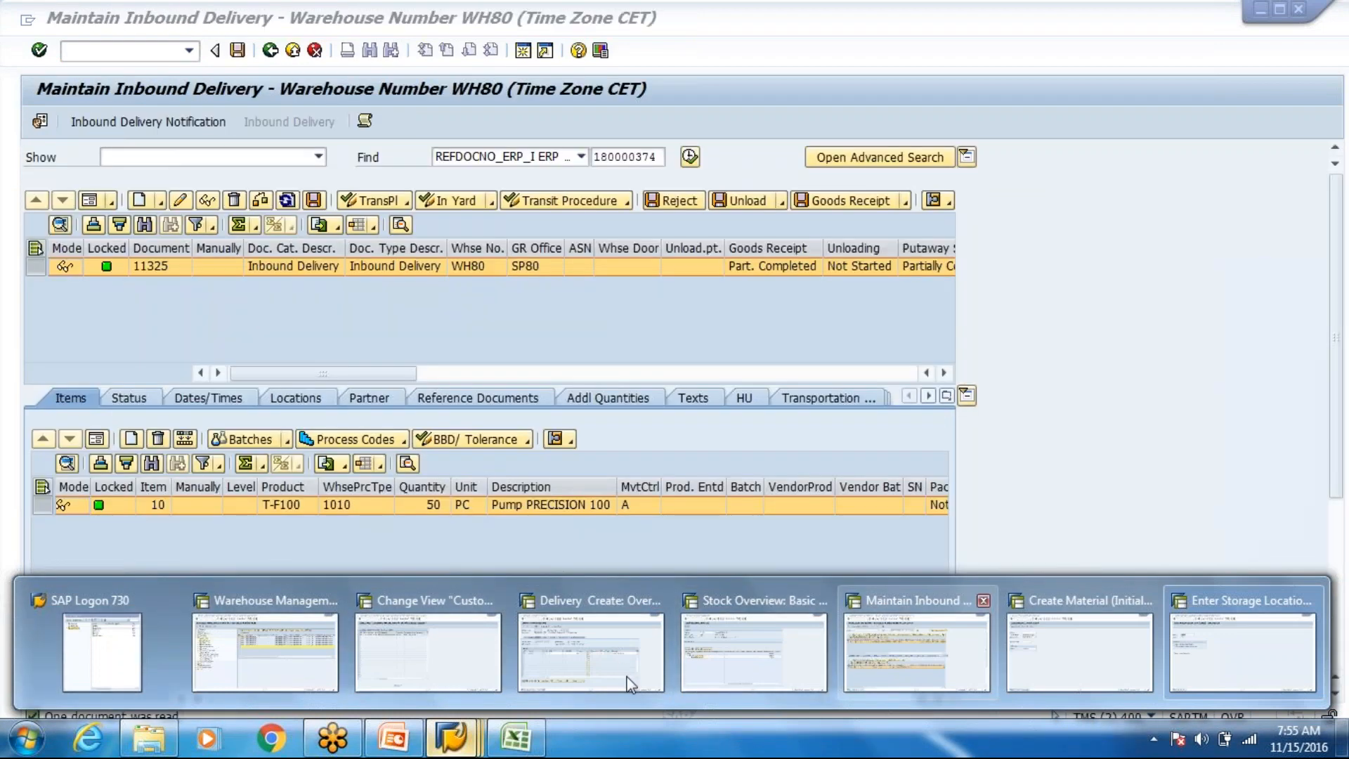
pyautogui.click(630, 678)
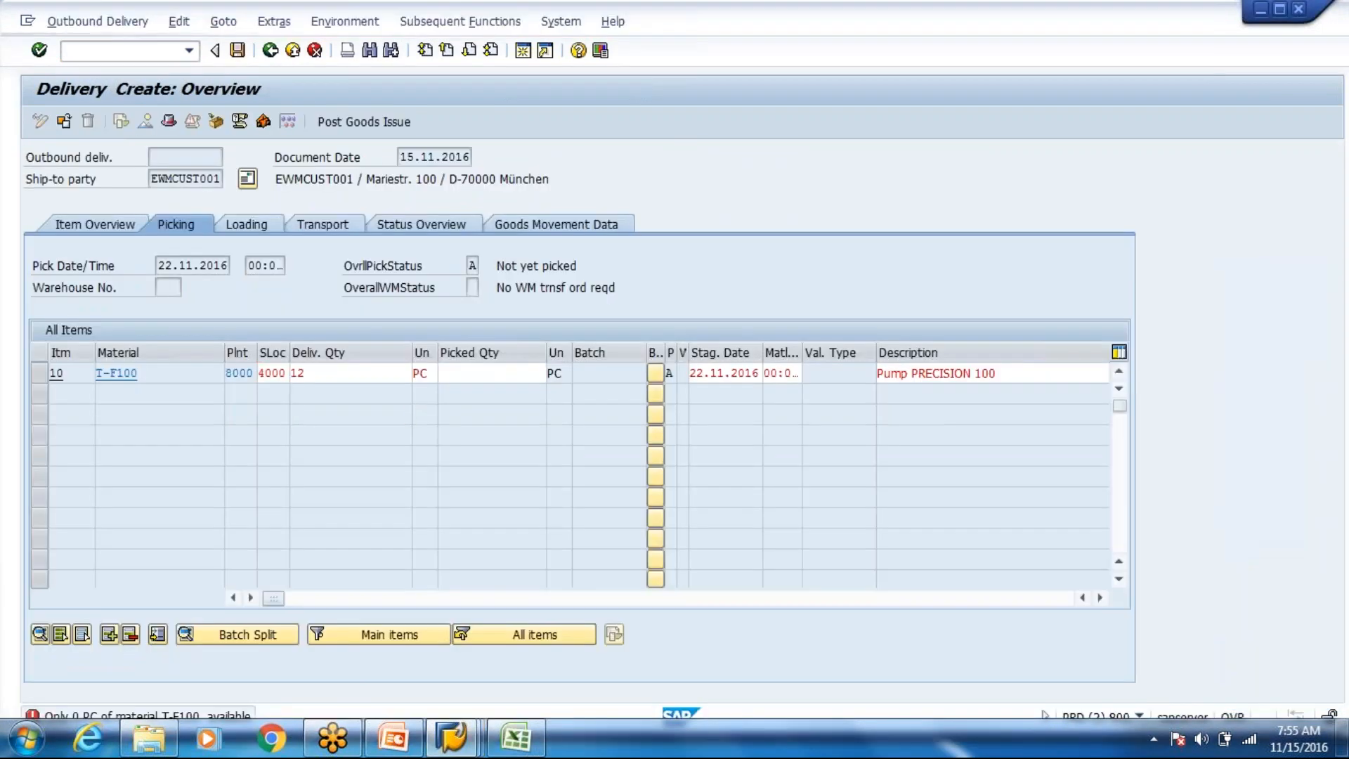
pyautogui.click(109, 50)
pyautogui.write('/ommbe')
pyautogui.press('Return')
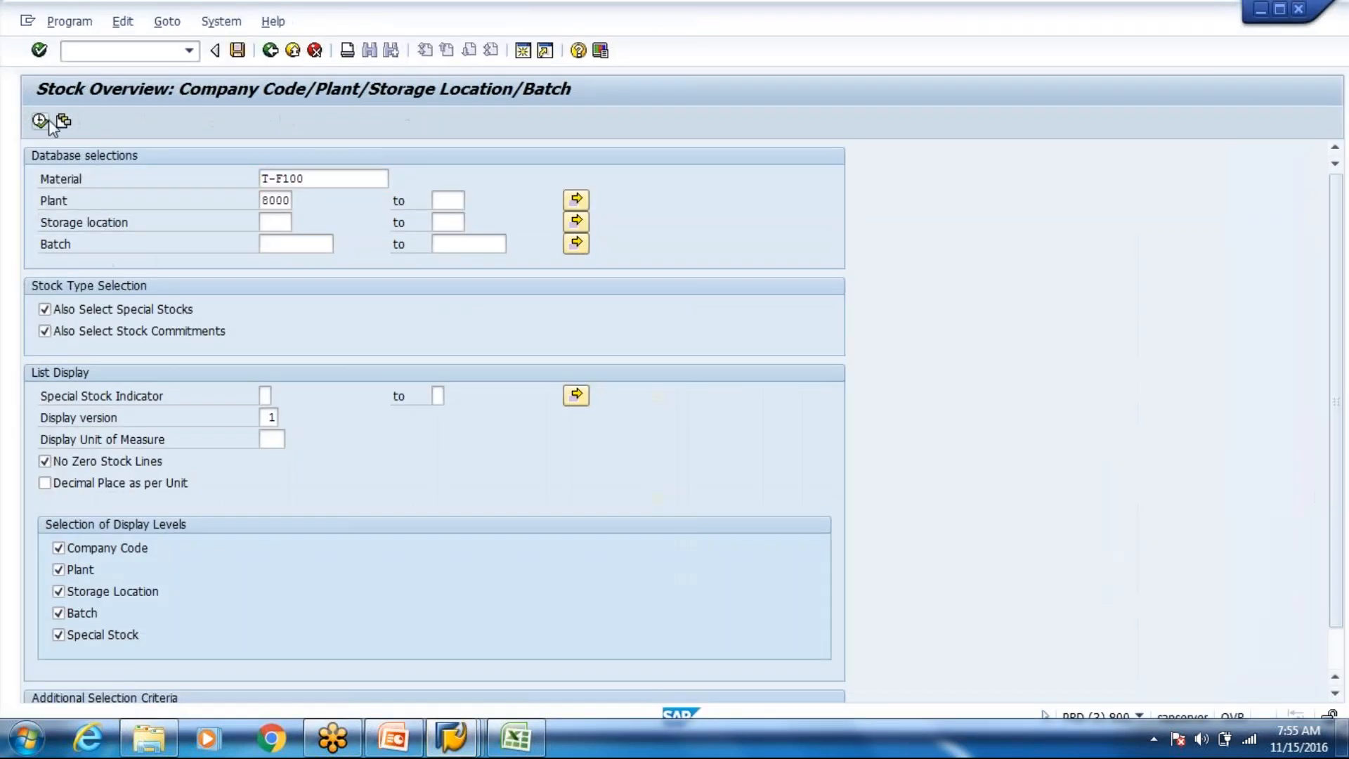
pyautogui.press('F8')
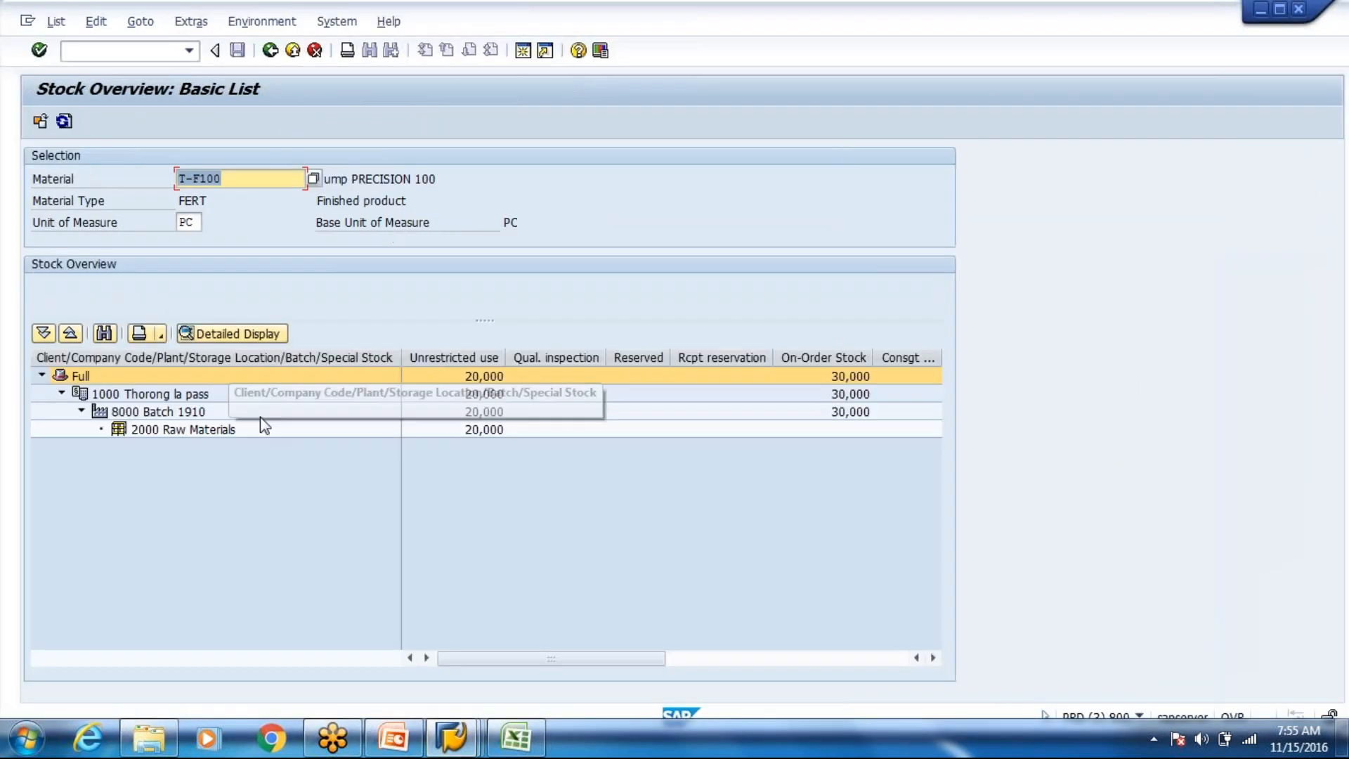
pyautogui.click(188, 436)
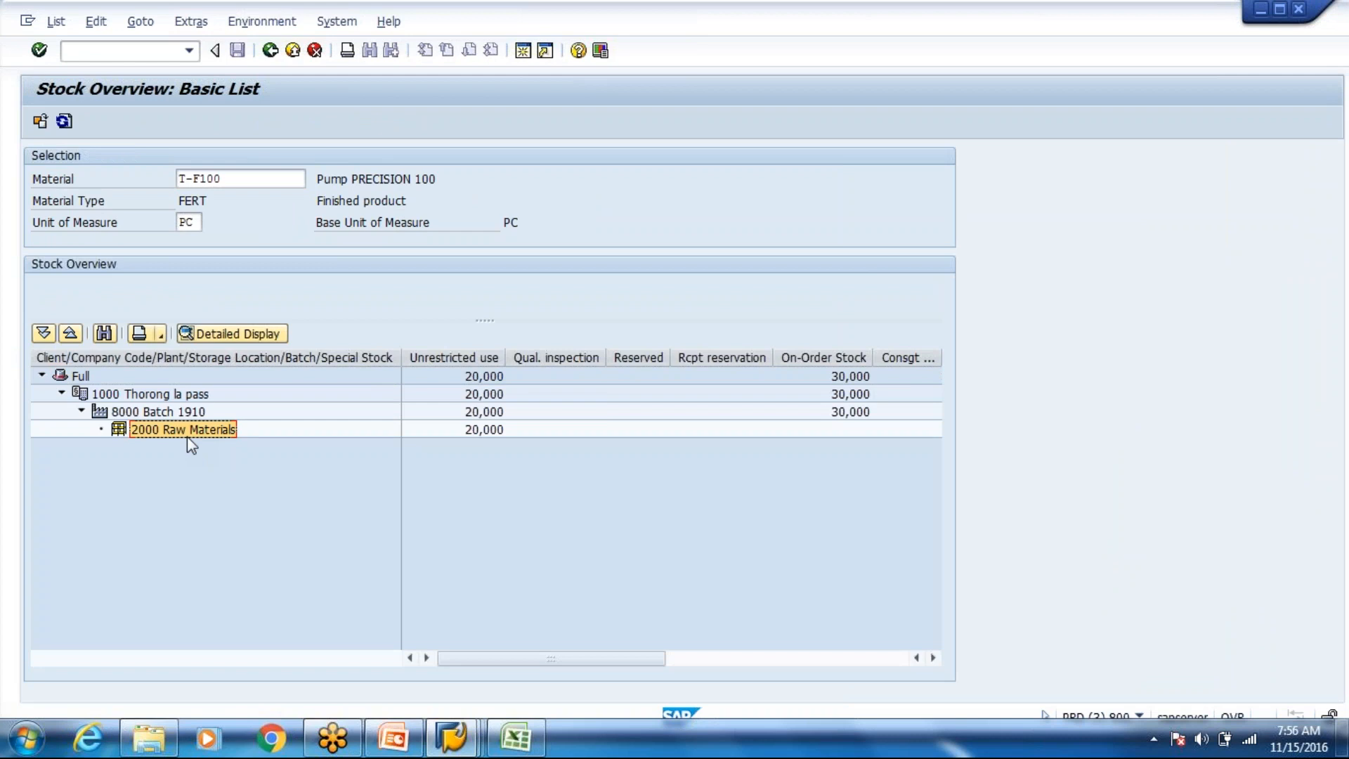
# - Look through the open SAP sessions and close the ones no longer needed, including the new stock overview
pyautogui.click(455, 731)
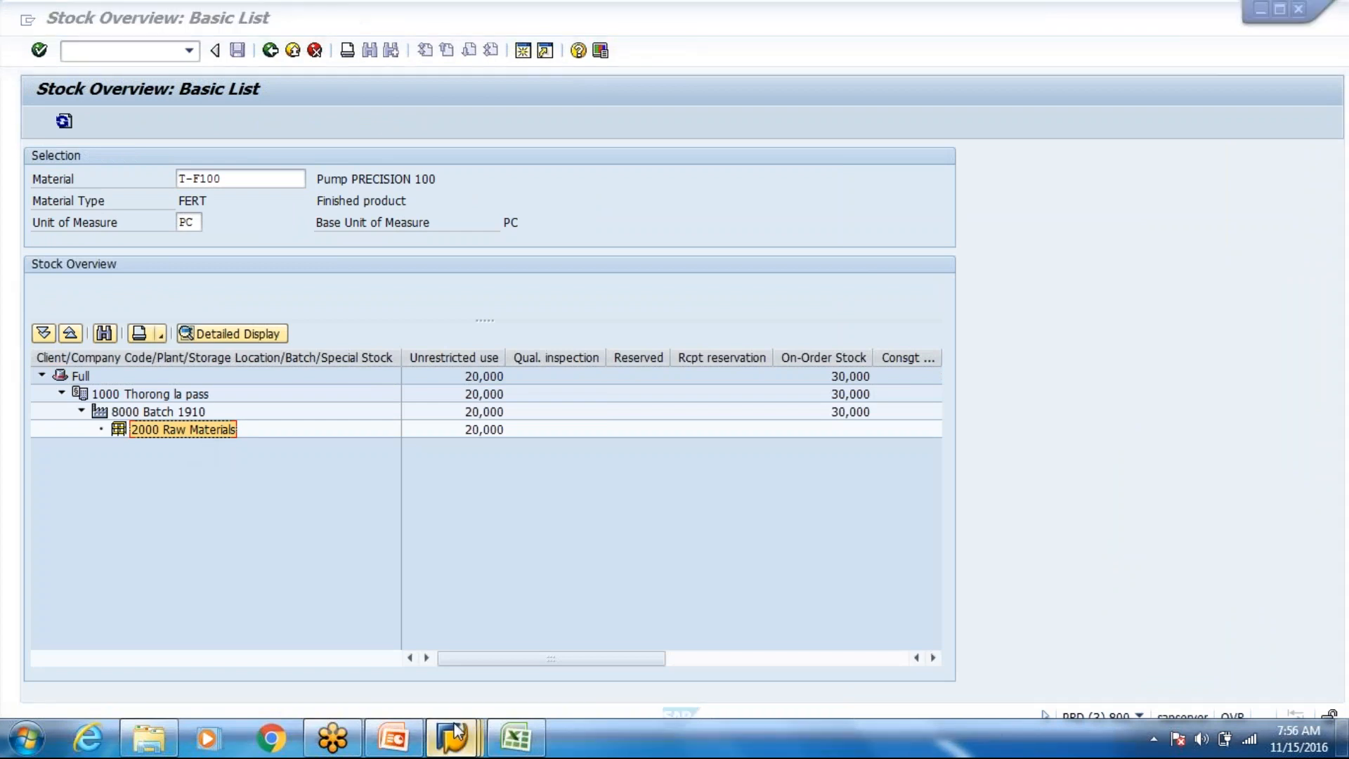
pyautogui.moveTo(800, 648)
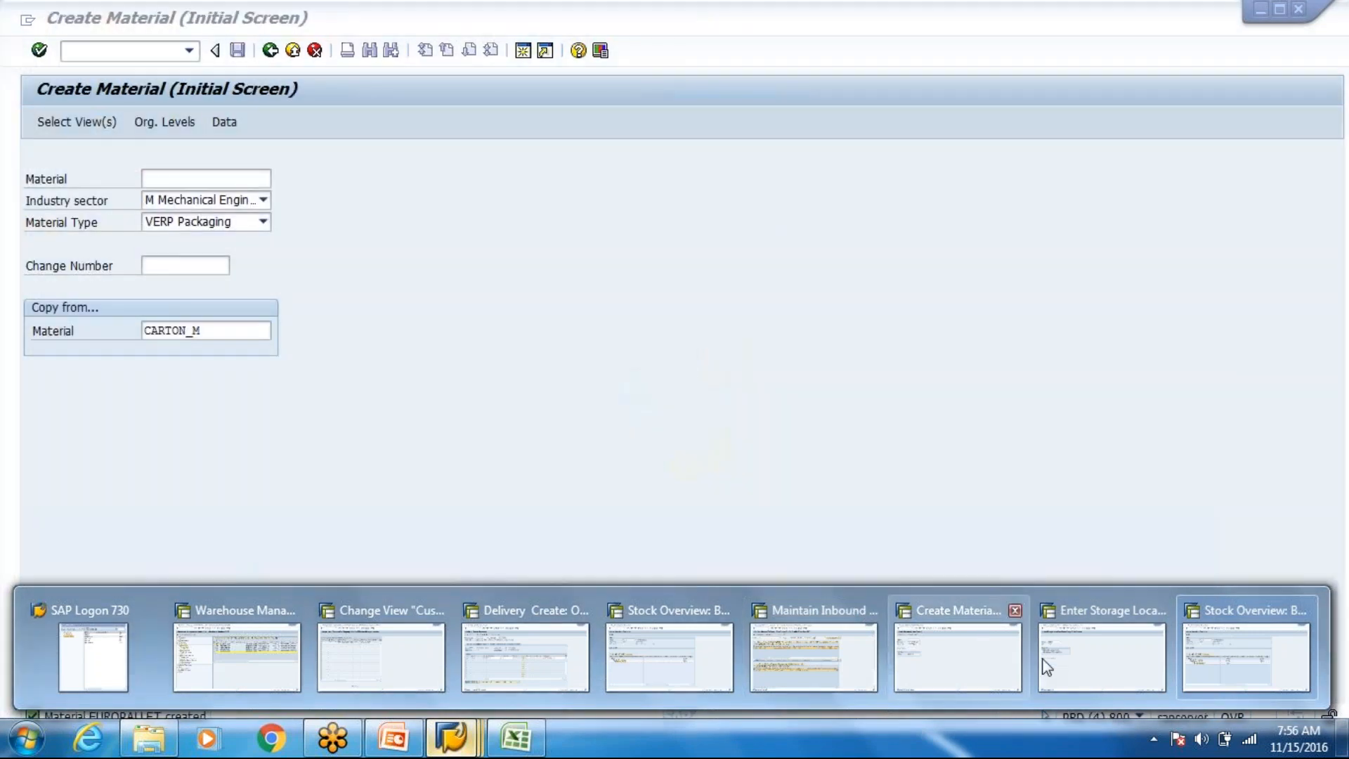
pyautogui.moveTo(409, 689)
pyautogui.moveTo(455, 616)
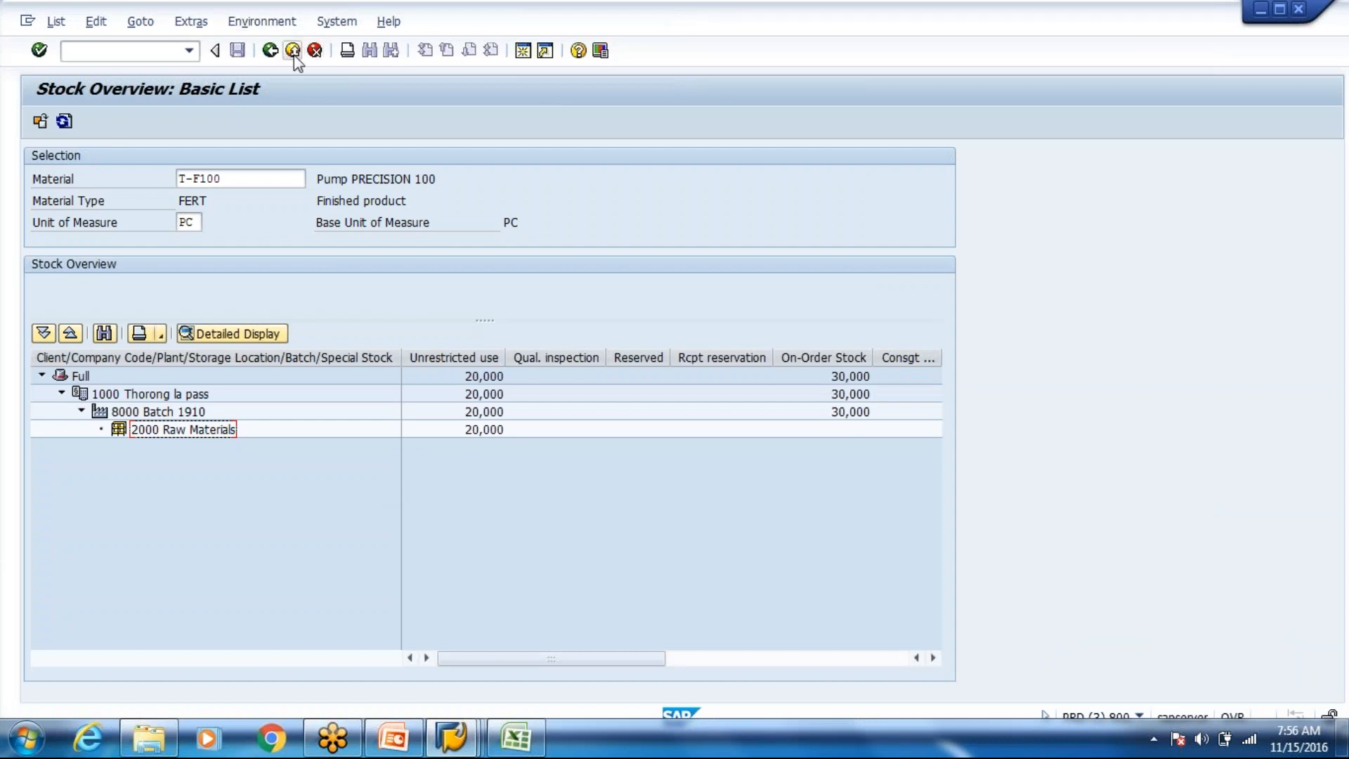
pyautogui.click(294, 52)
pyautogui.click(294, 52)
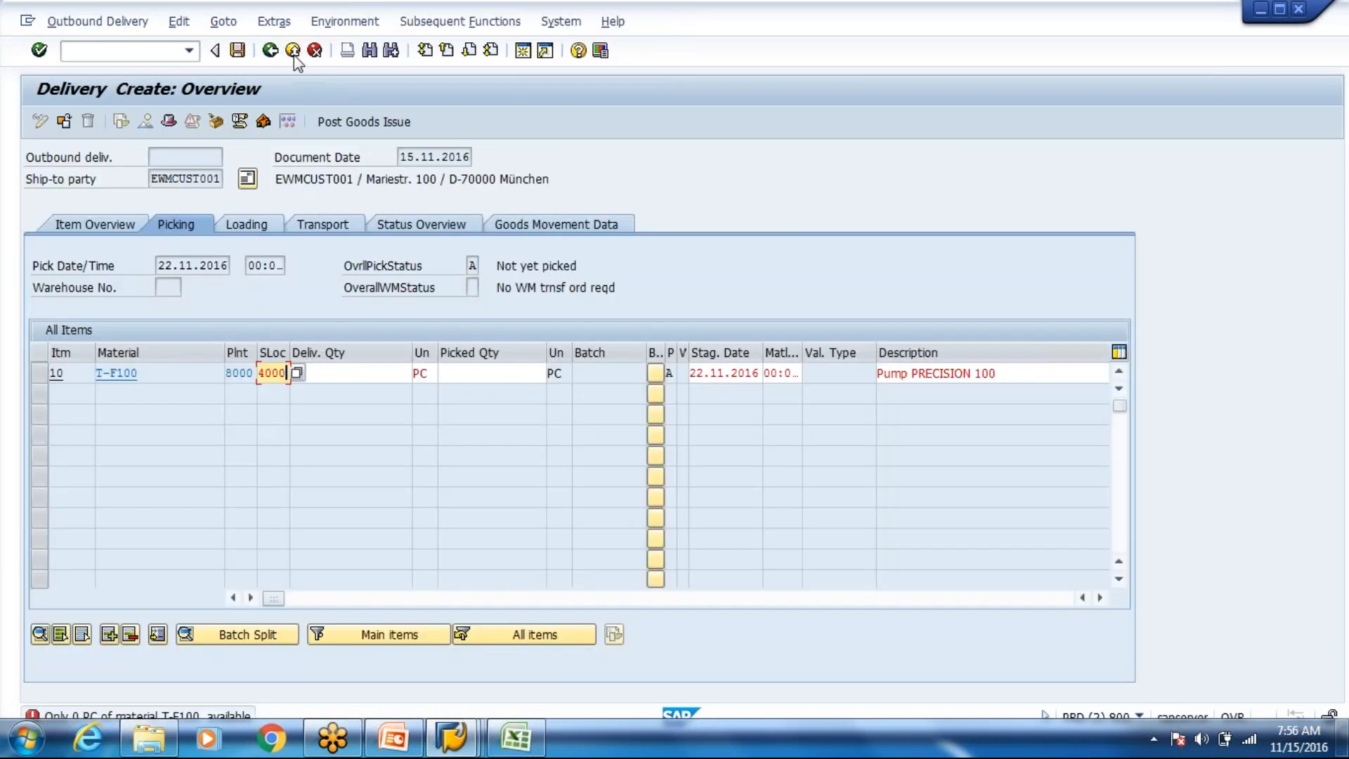
pyautogui.click(294, 52)
pyautogui.click(293, 52)
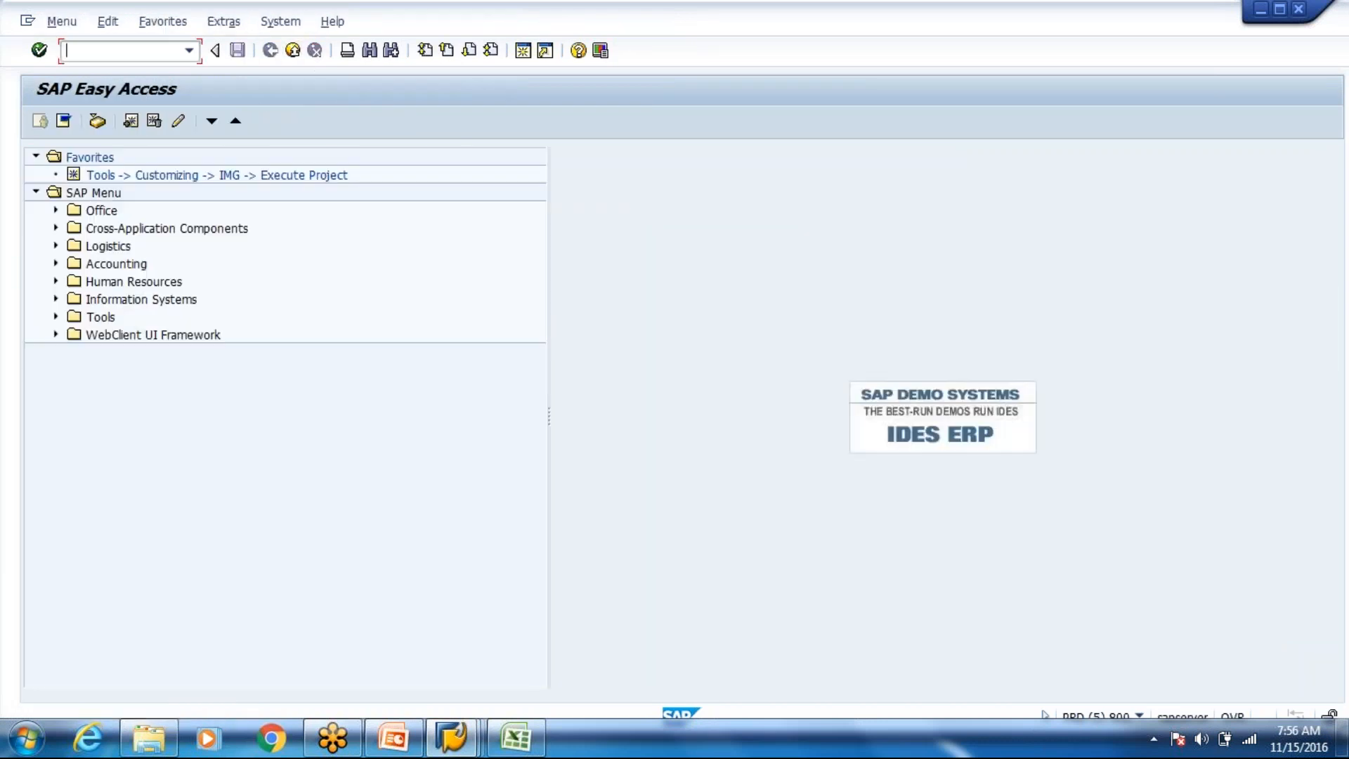
pyautogui.click(294, 52)
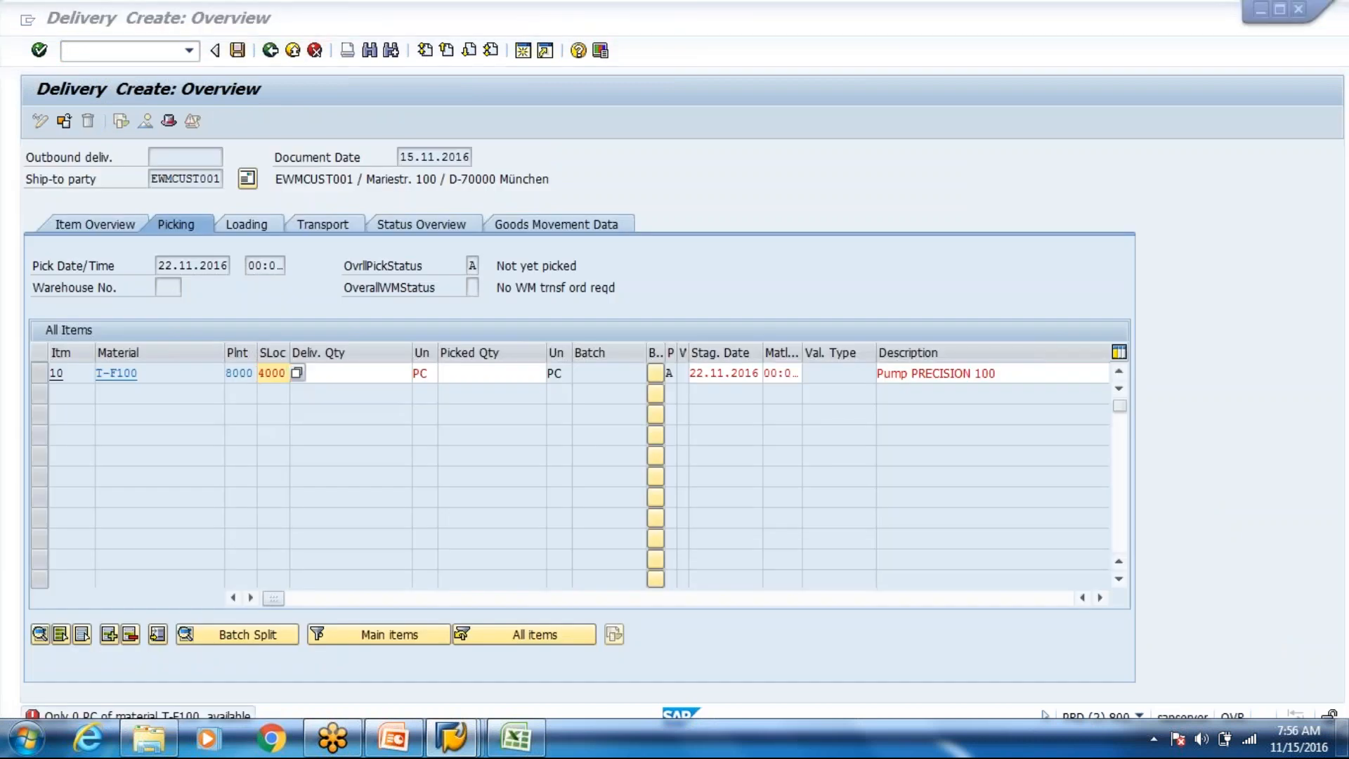
# - Cancel the copy of the storage location mapping entry and open Define Availability Group under Configure Availability Group for Putaway
pyautogui.click(315, 50)
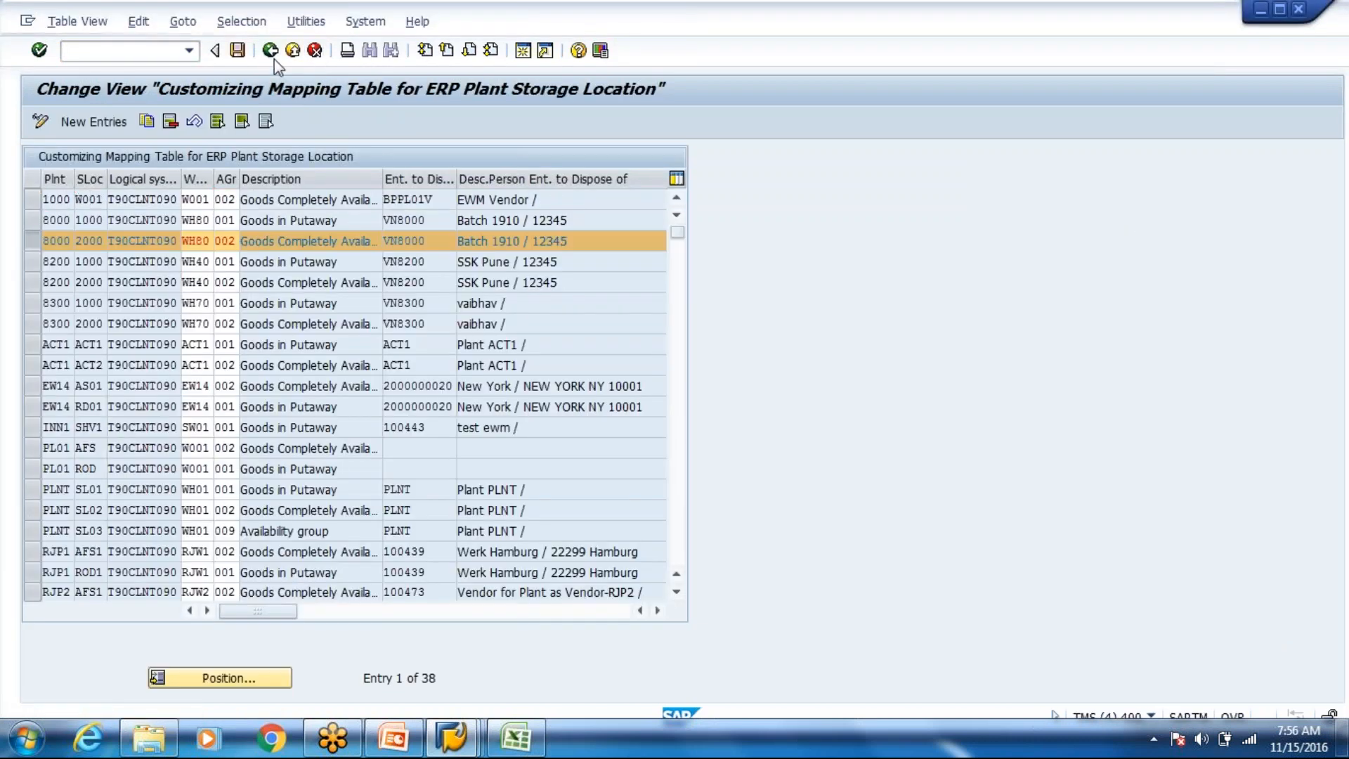
pyautogui.click(274, 57)
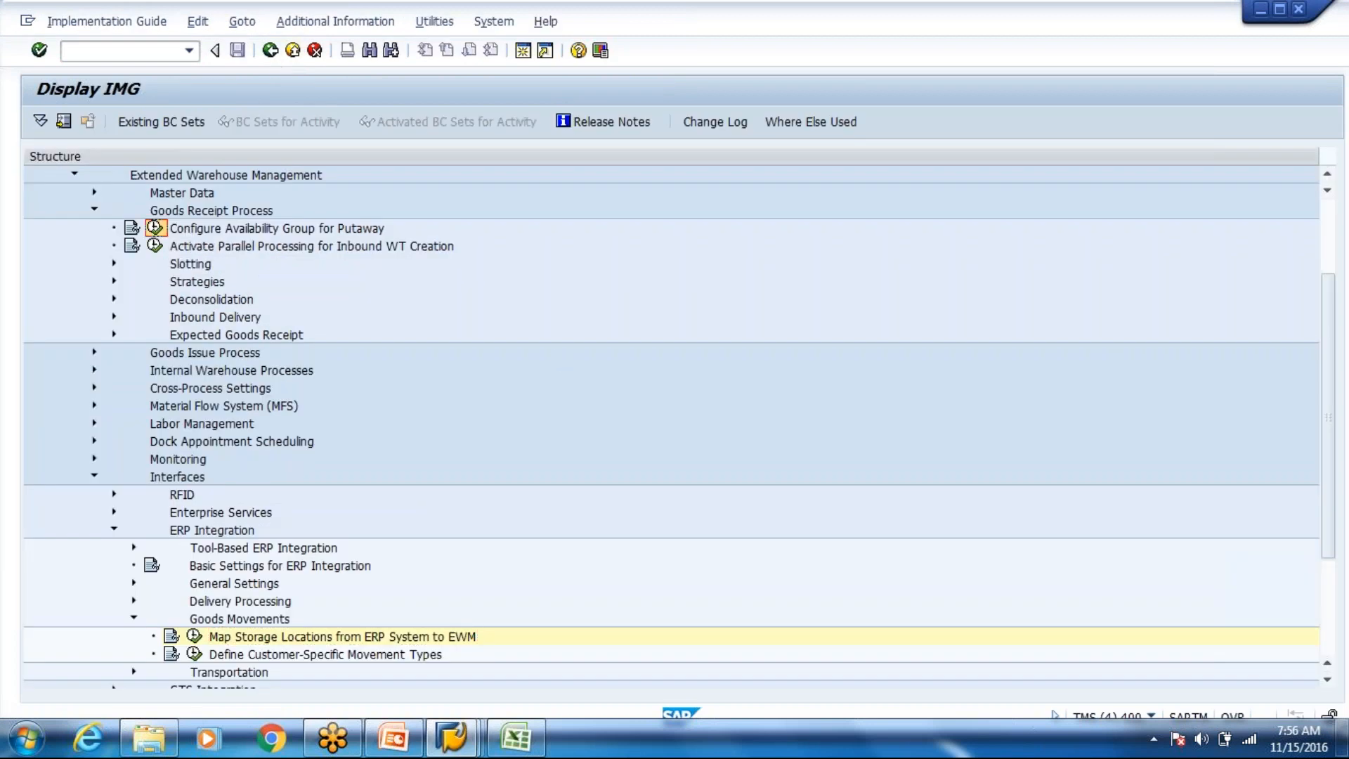
pyautogui.click(155, 227)
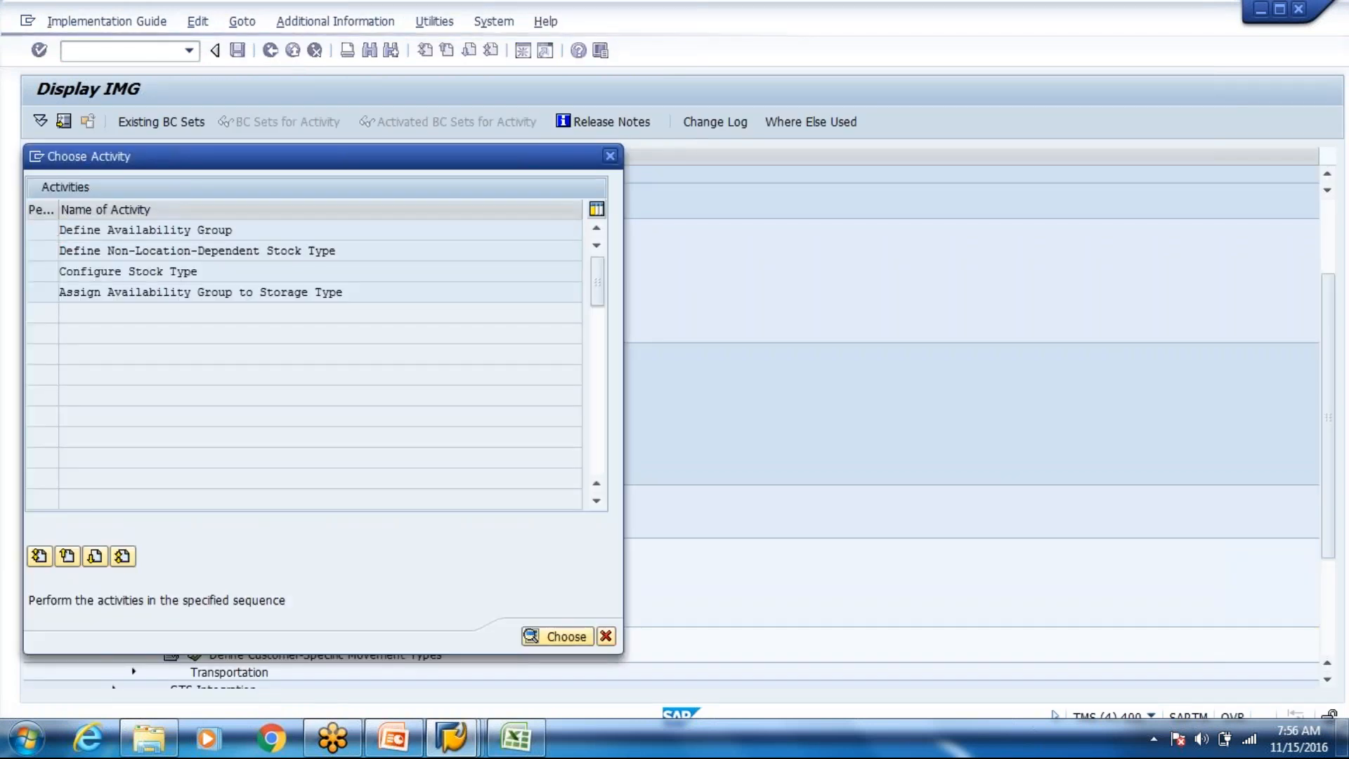
pyautogui.press('Return')
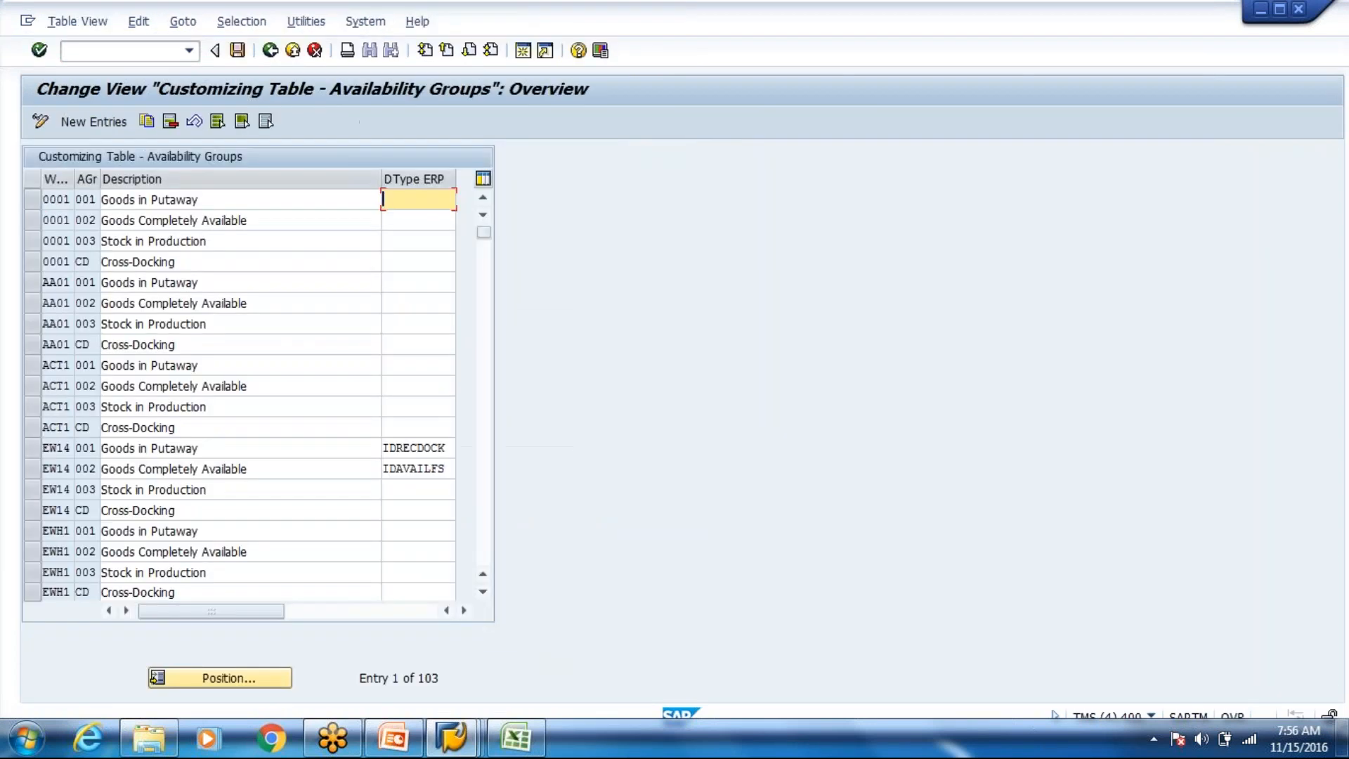
# - Position the availability groups table at warehouse WH80
pyautogui.click(200, 685)
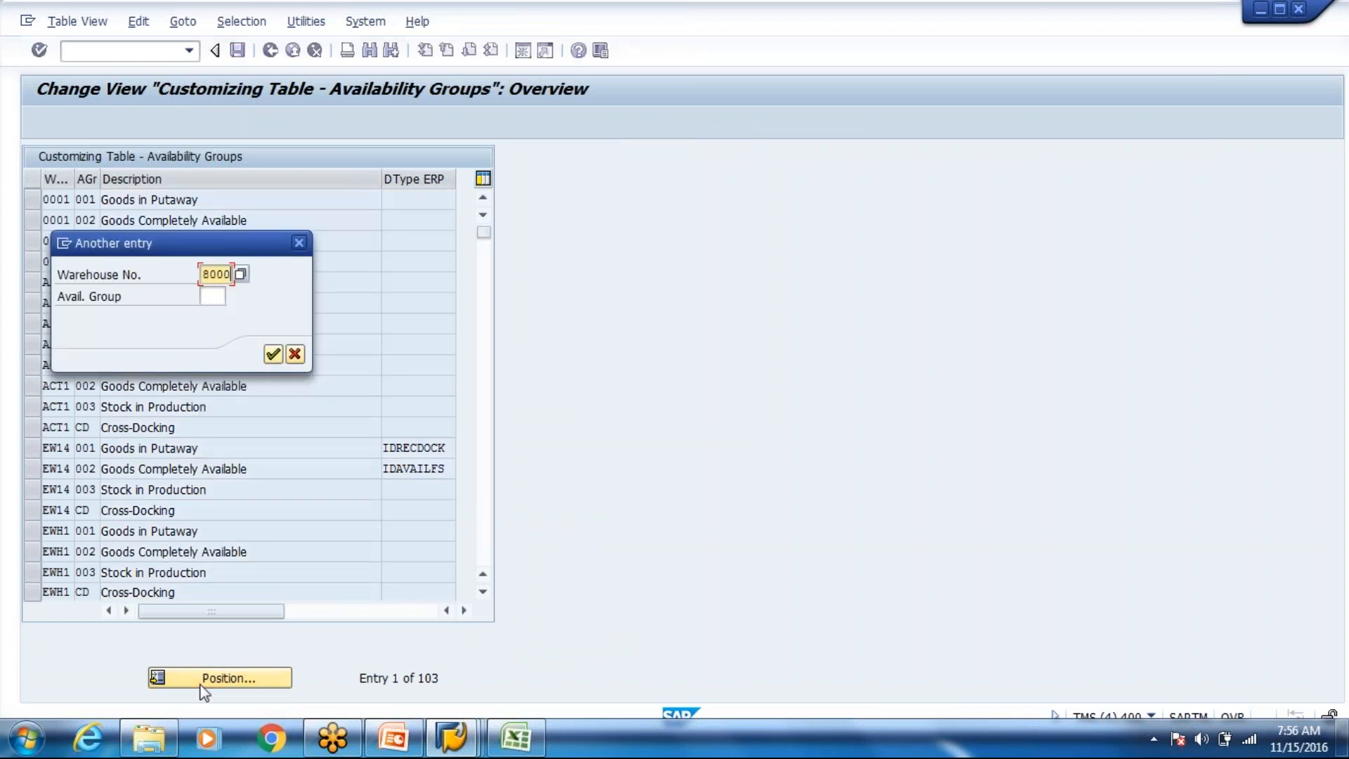
pyautogui.press('Return')
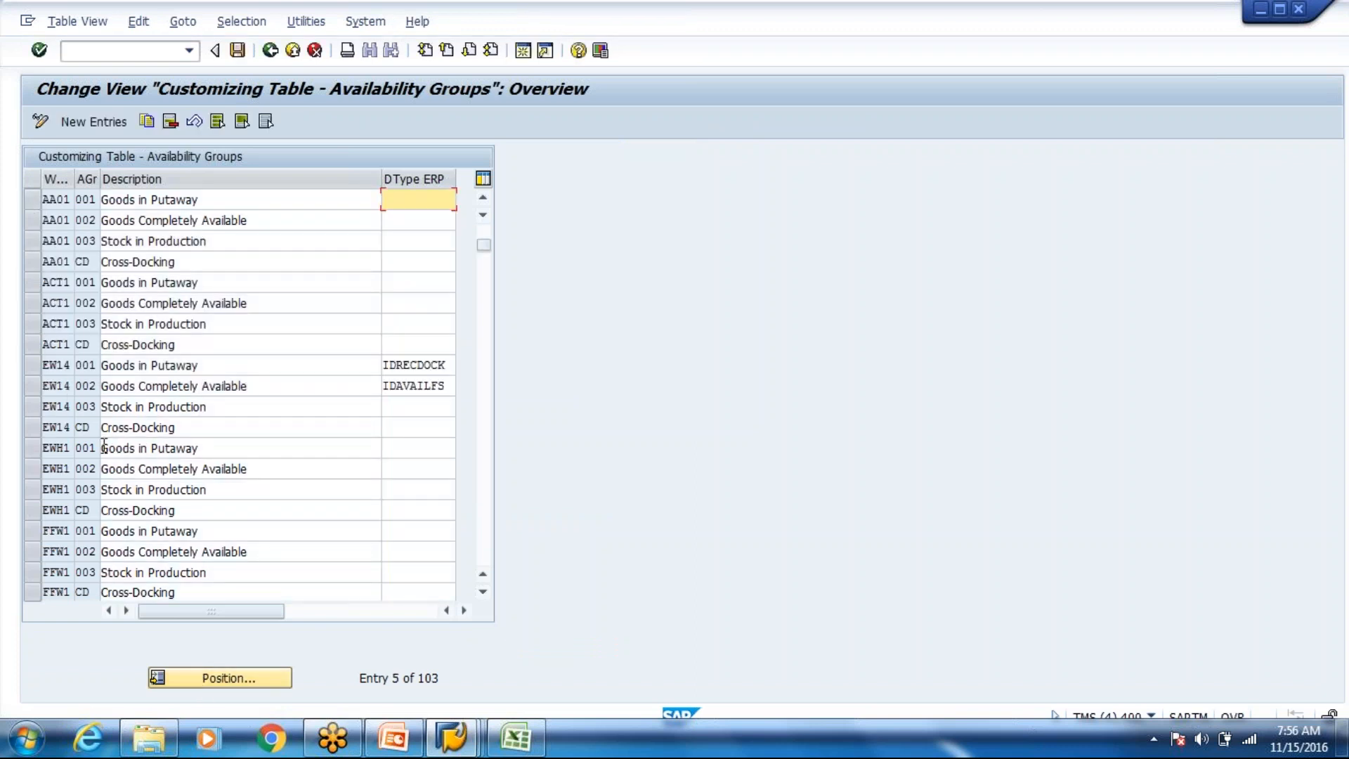
pyautogui.click(231, 683)
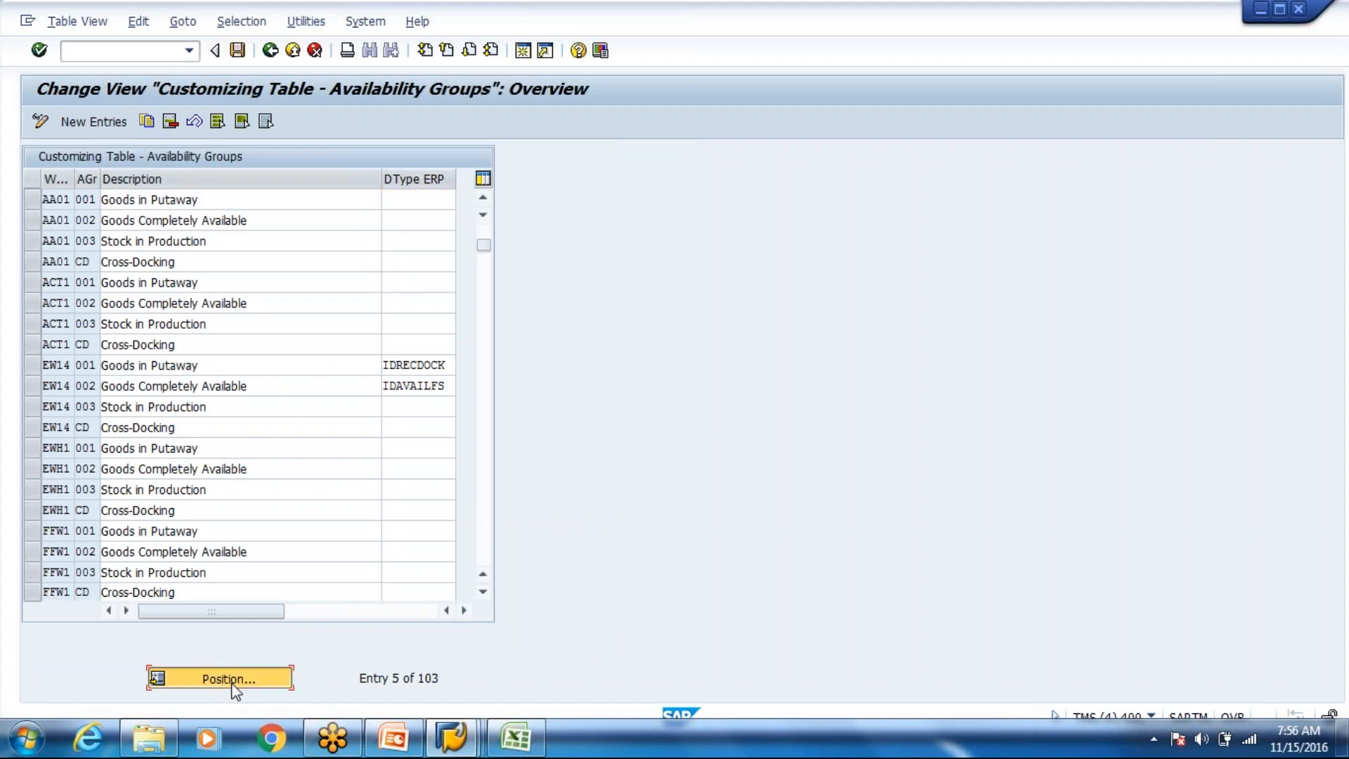
pyautogui.write('WJ')
pyautogui.press('BackSpace')
pyautogui.write('h80')
pyautogui.press('Return')
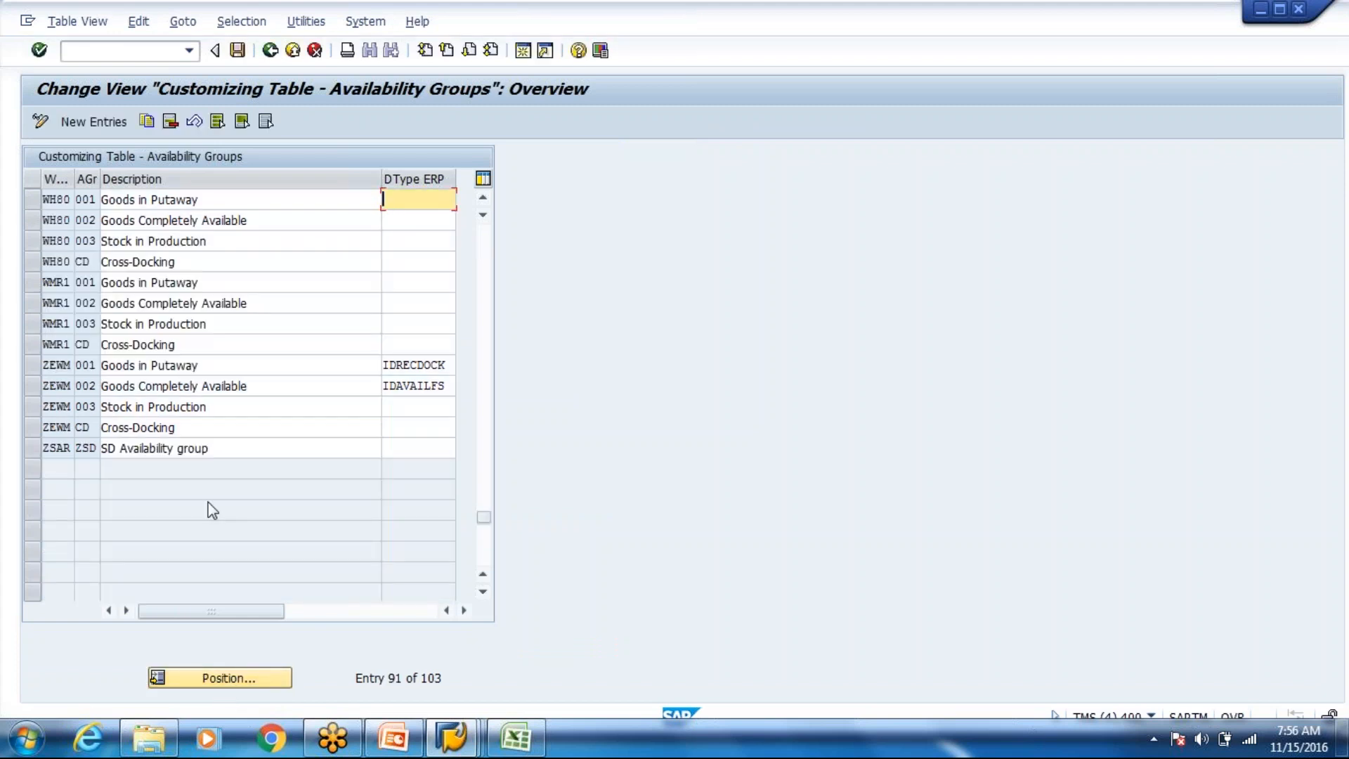
# - Copy WH80's availability group 003 as group 004 with the description Finished Goods, and return to the activity list
pyautogui.click(28, 244)
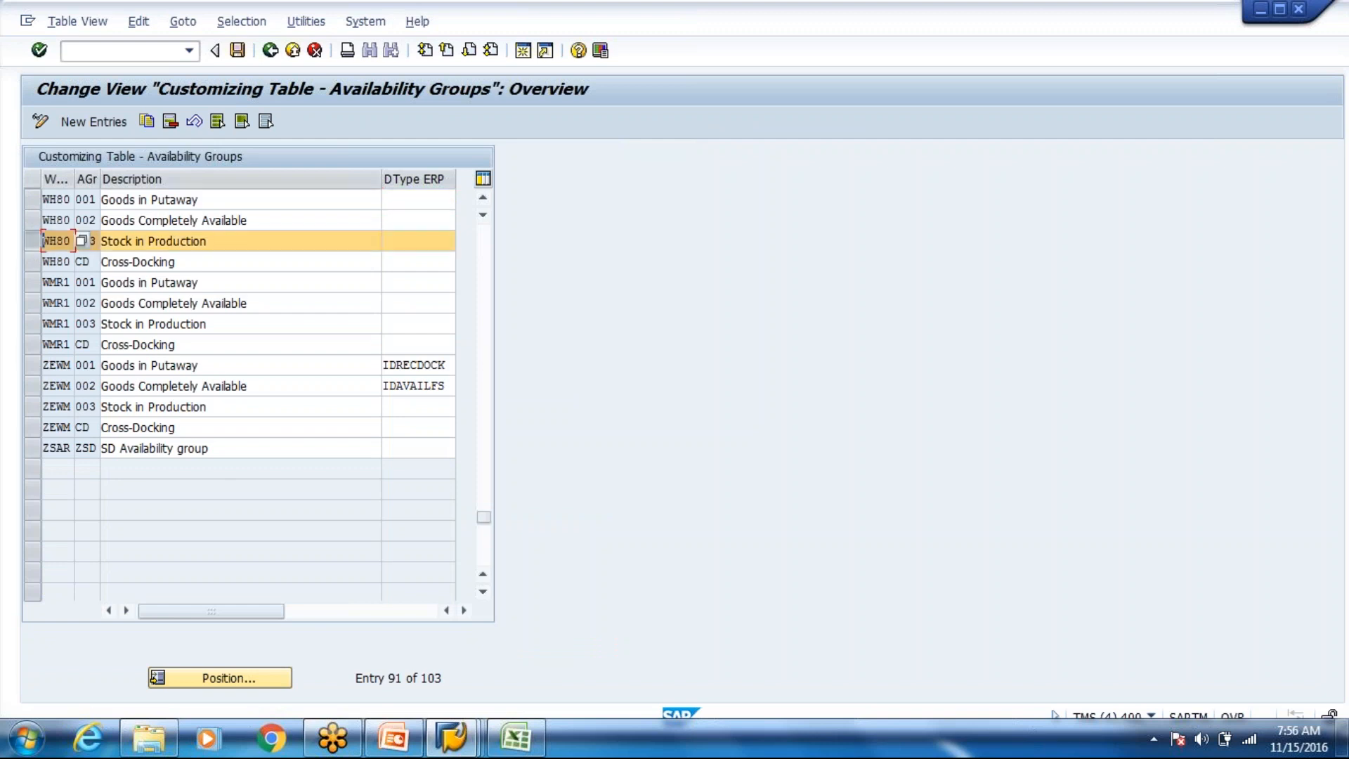
pyautogui.click(147, 123)
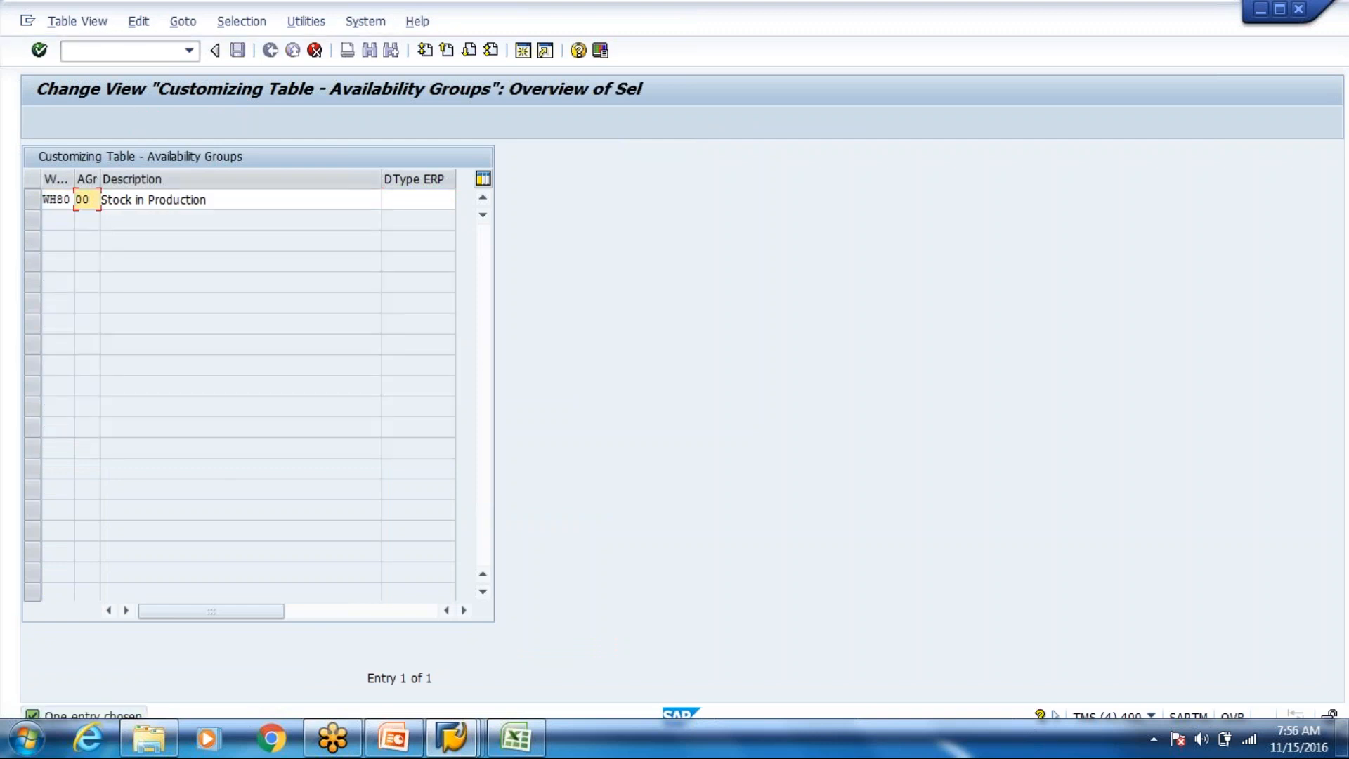
pyautogui.write('4')
pyautogui.press('Tab')
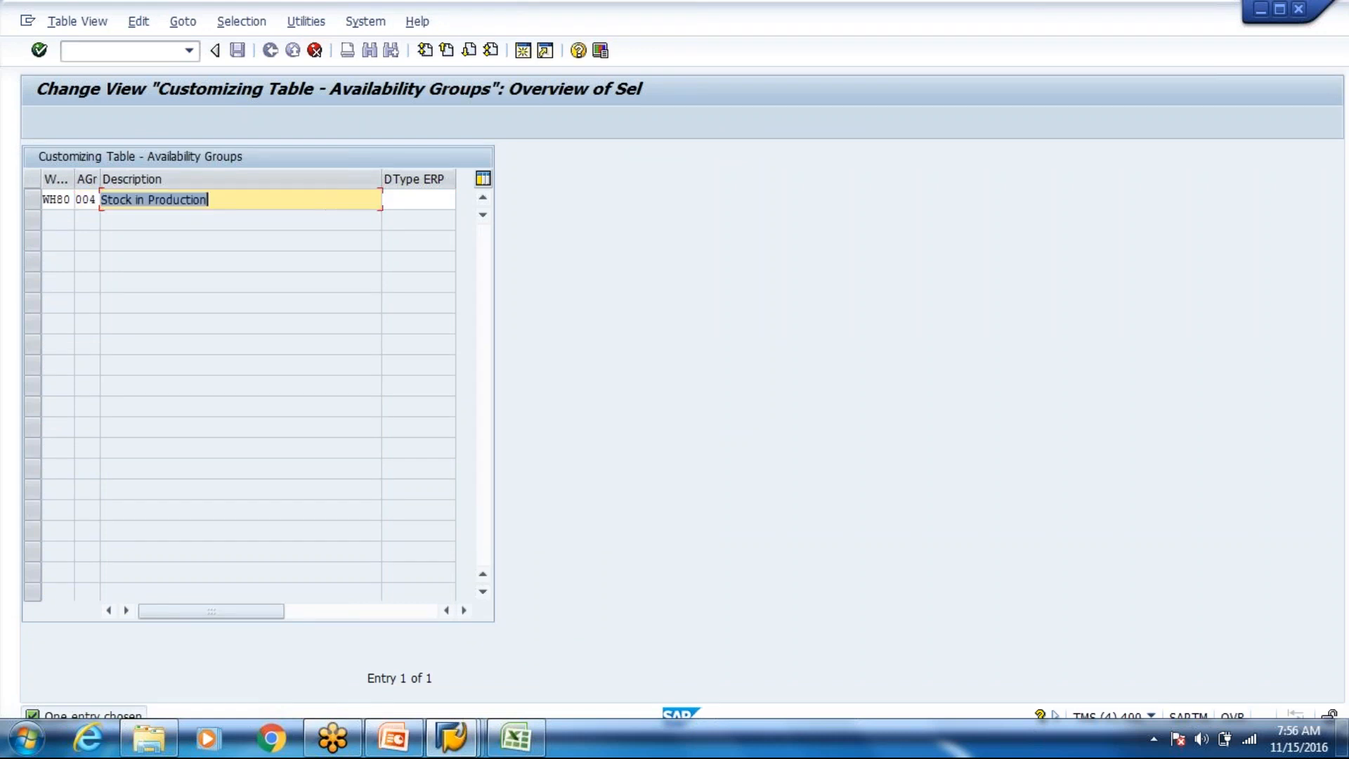
pyautogui.write('Finished')
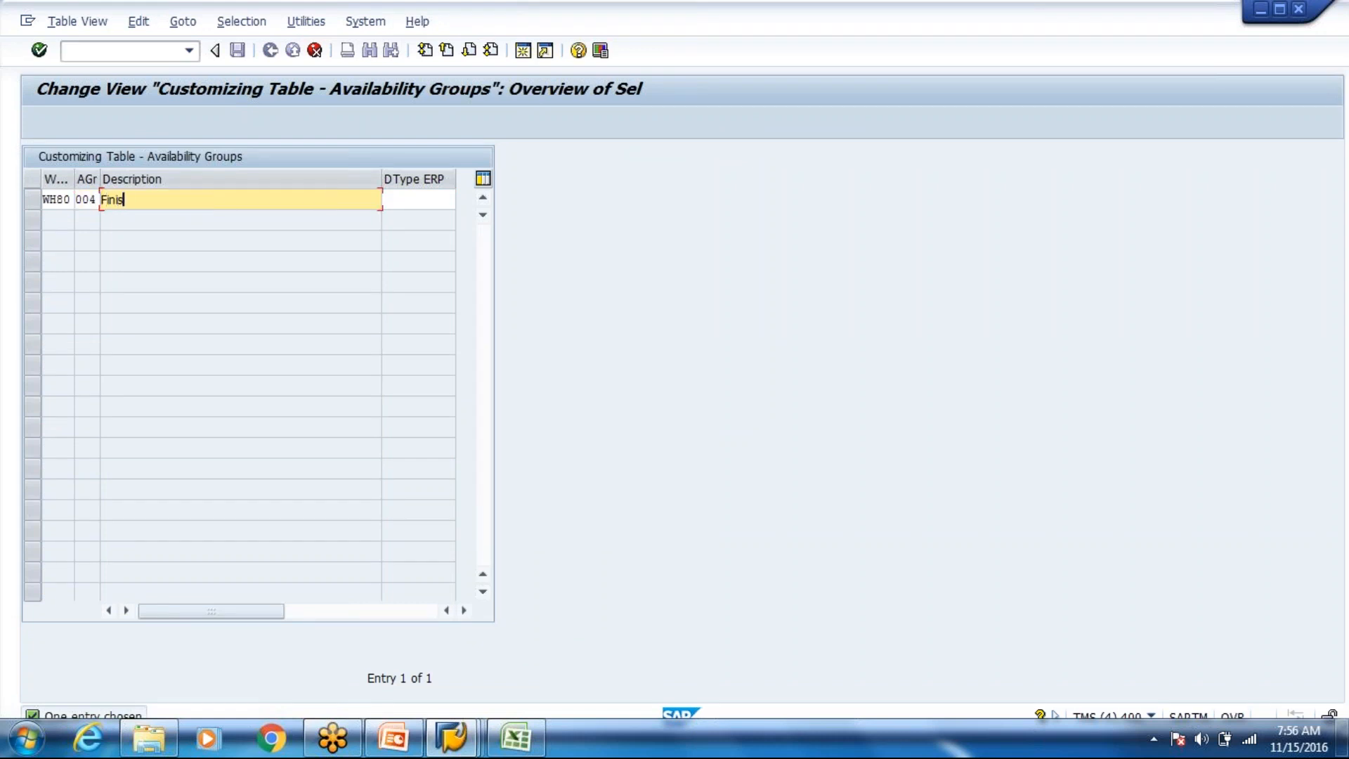
pyautogui.write(' GOODS')
pyautogui.press('BackSpace')
pyautogui.press('BackSpace')
pyautogui.press('BackSpace')
pyautogui.press('BackSpace')
pyautogui.write('oods')
pyautogui.press('Return')
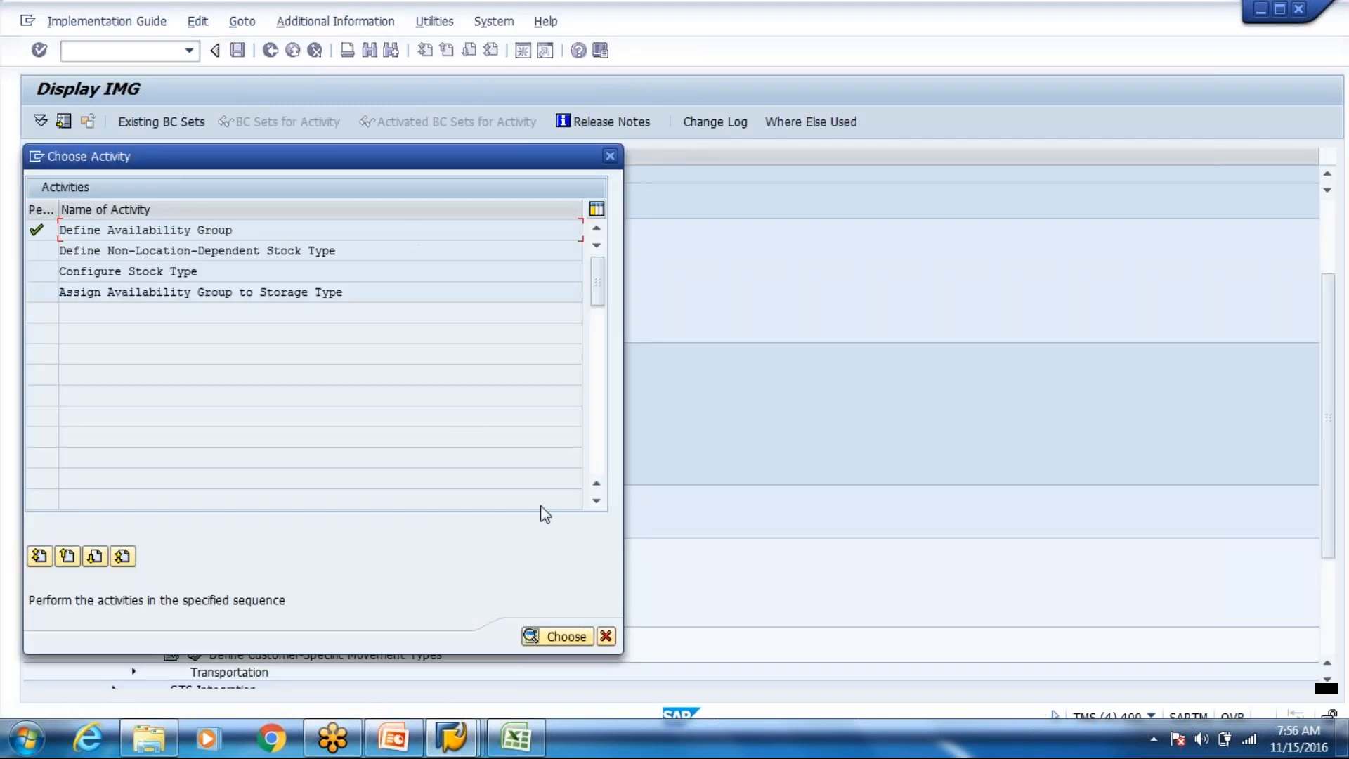
pyautogui.click(606, 636)
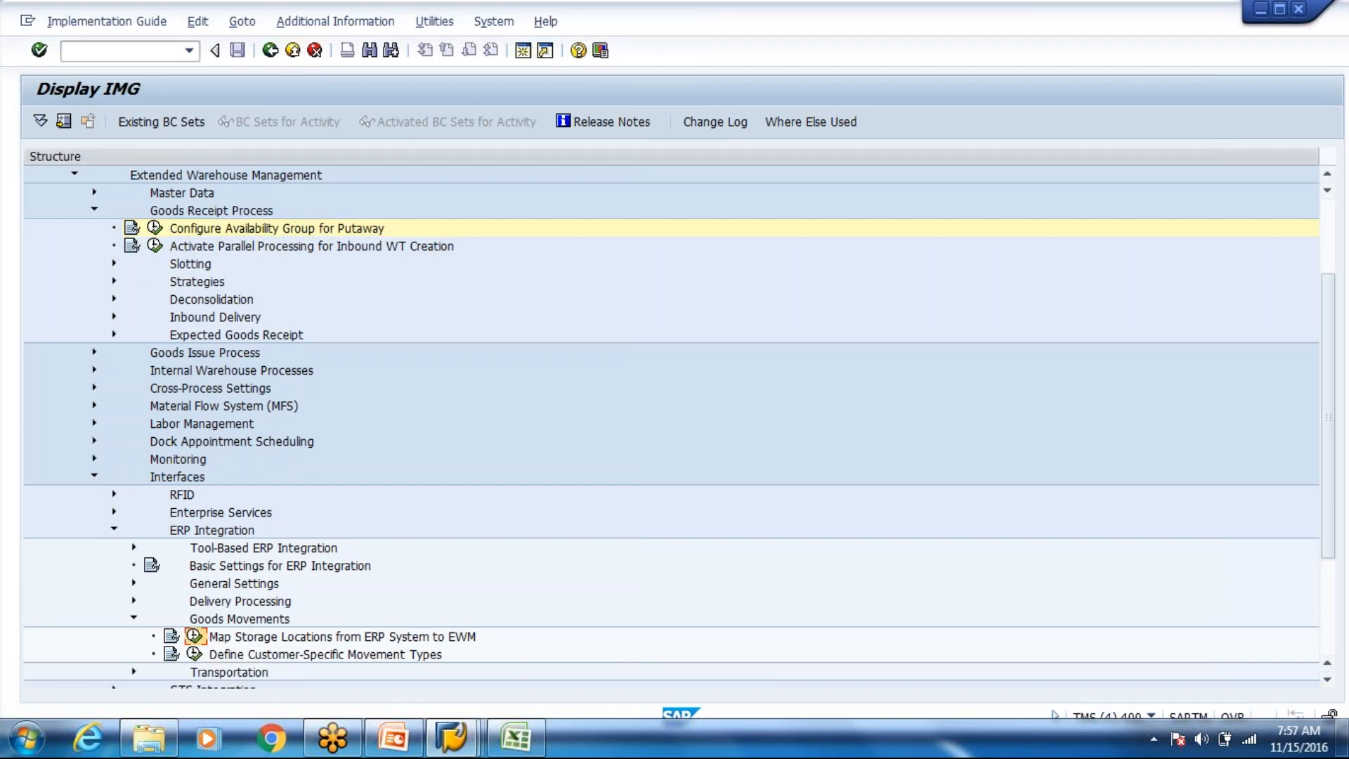
pyautogui.click(195, 655)
pyautogui.click(93, 122)
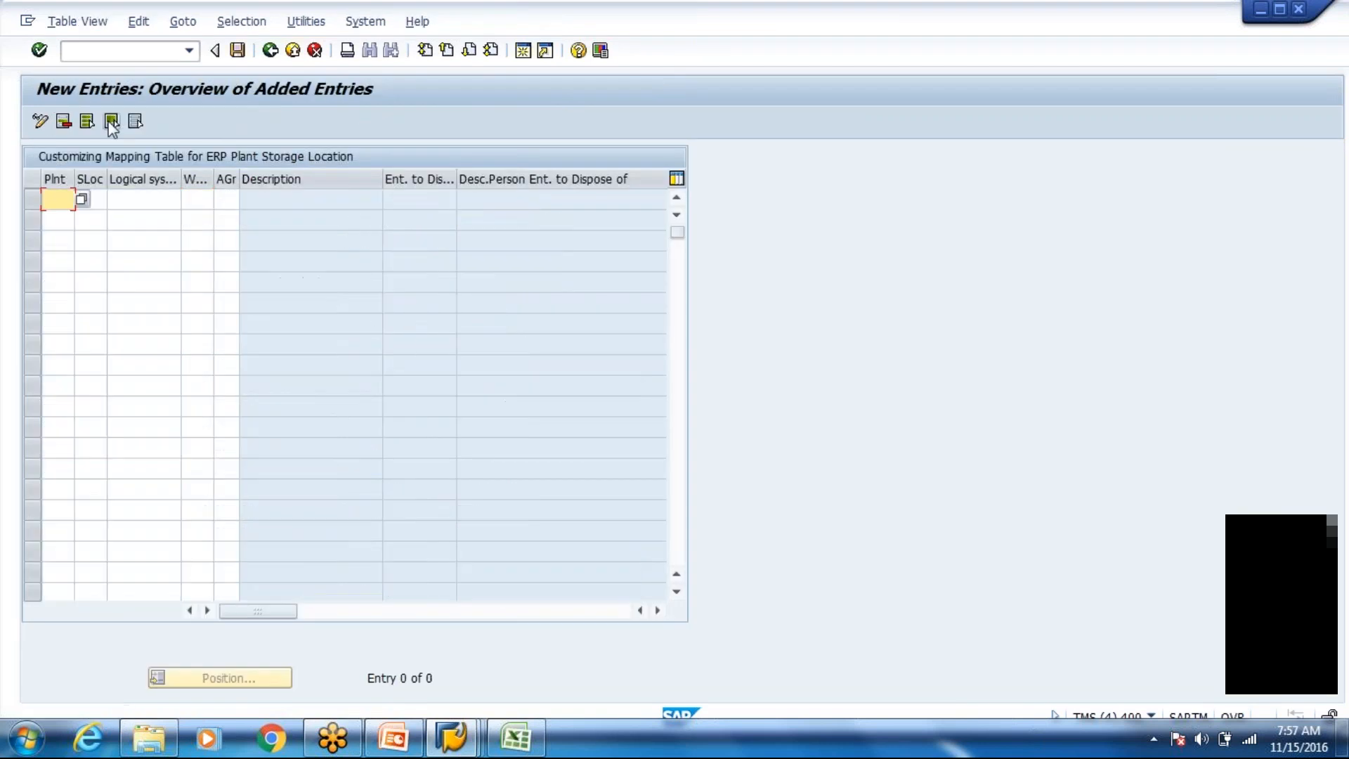
pyautogui.write('8000')
pyautogui.press('Tab')
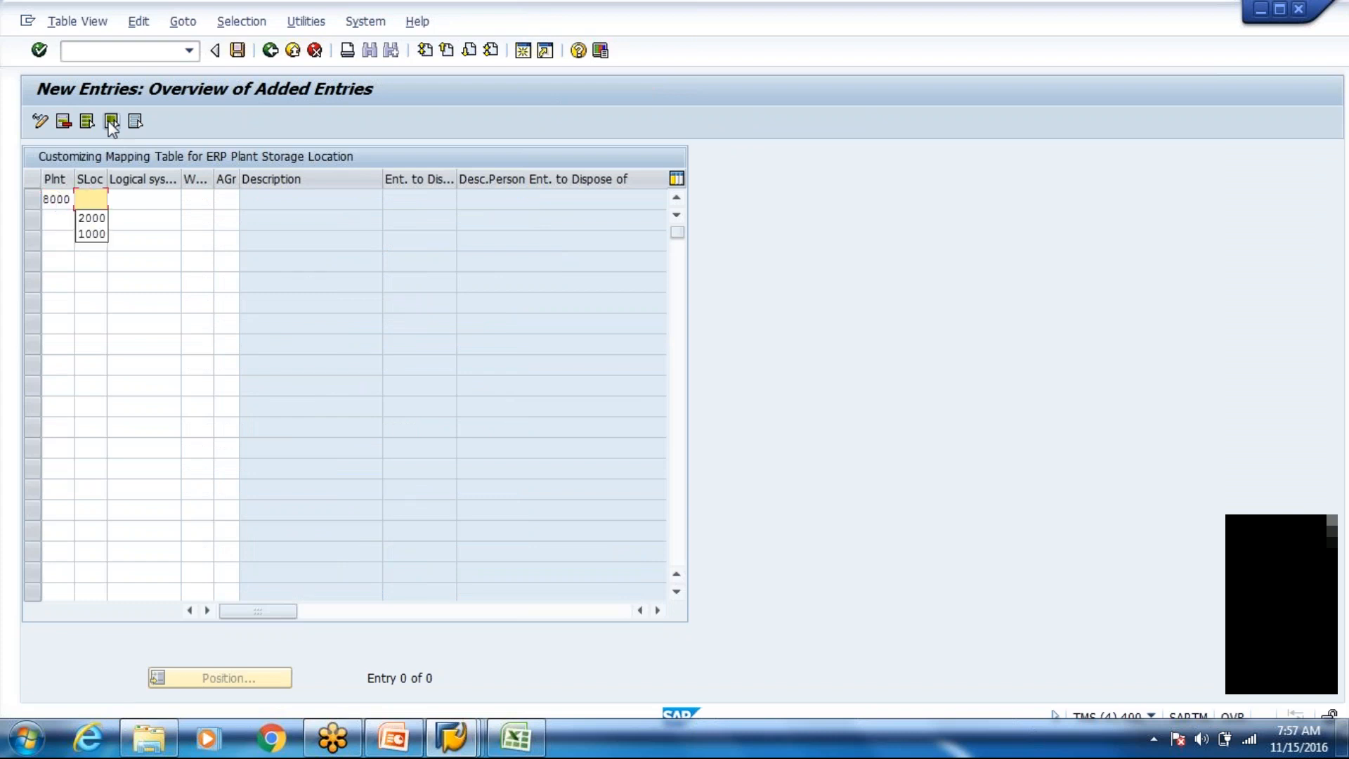
pyautogui.write('4000')
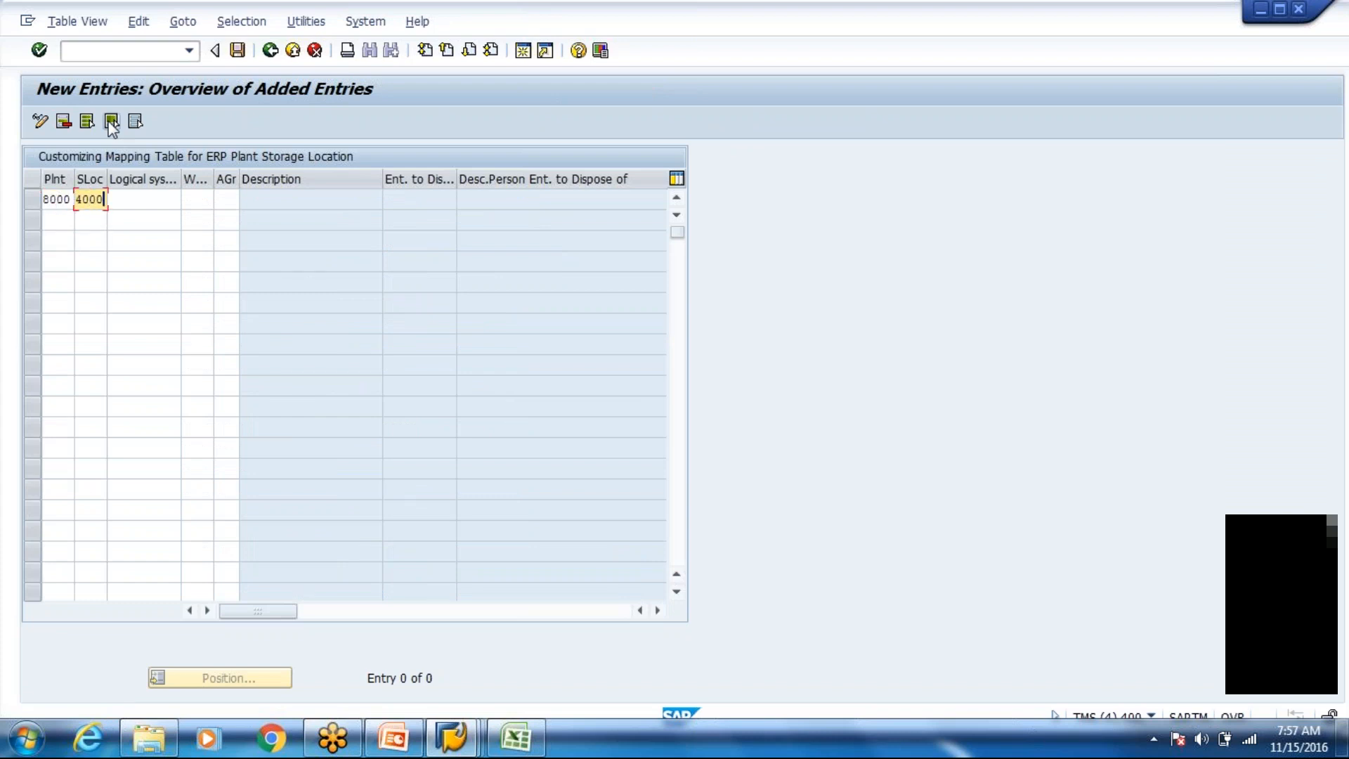
pyautogui.click(271, 52)
pyautogui.press('Return')
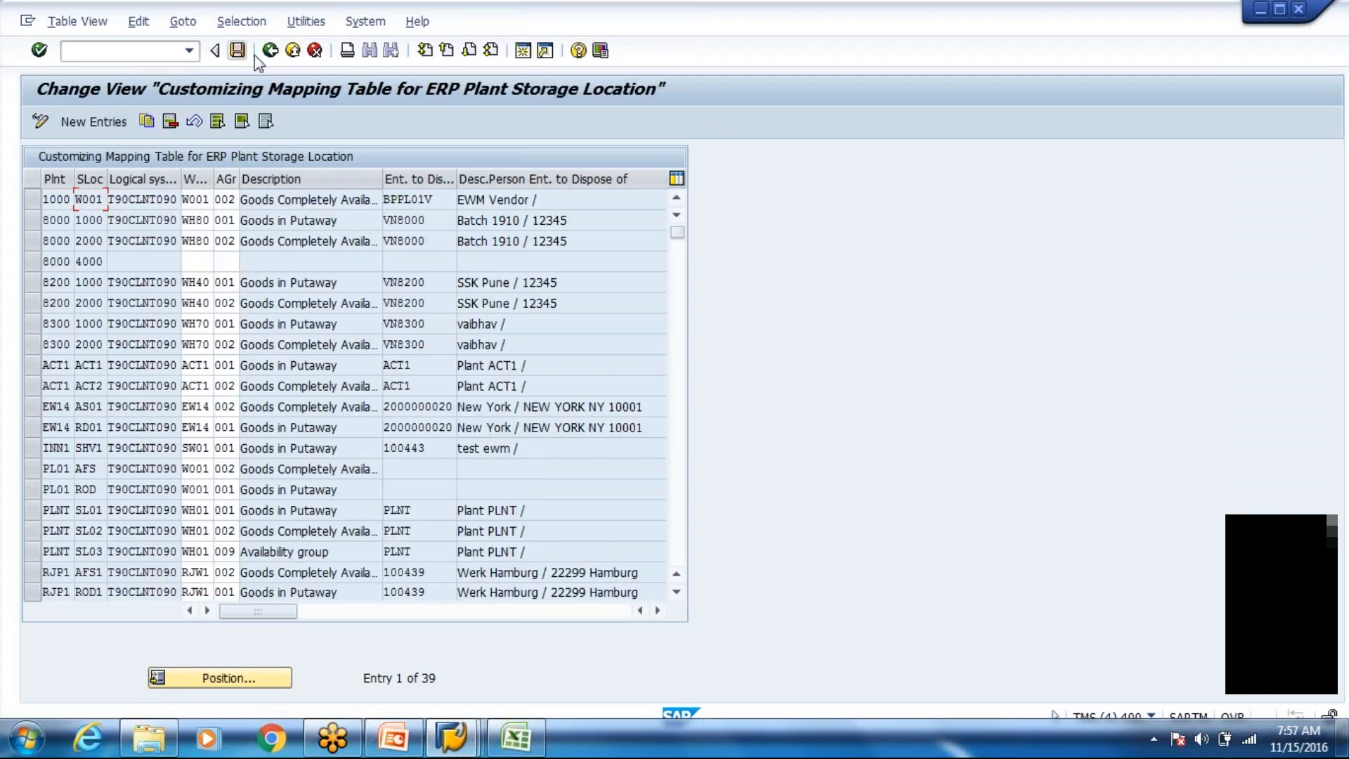
pyautogui.click(271, 51)
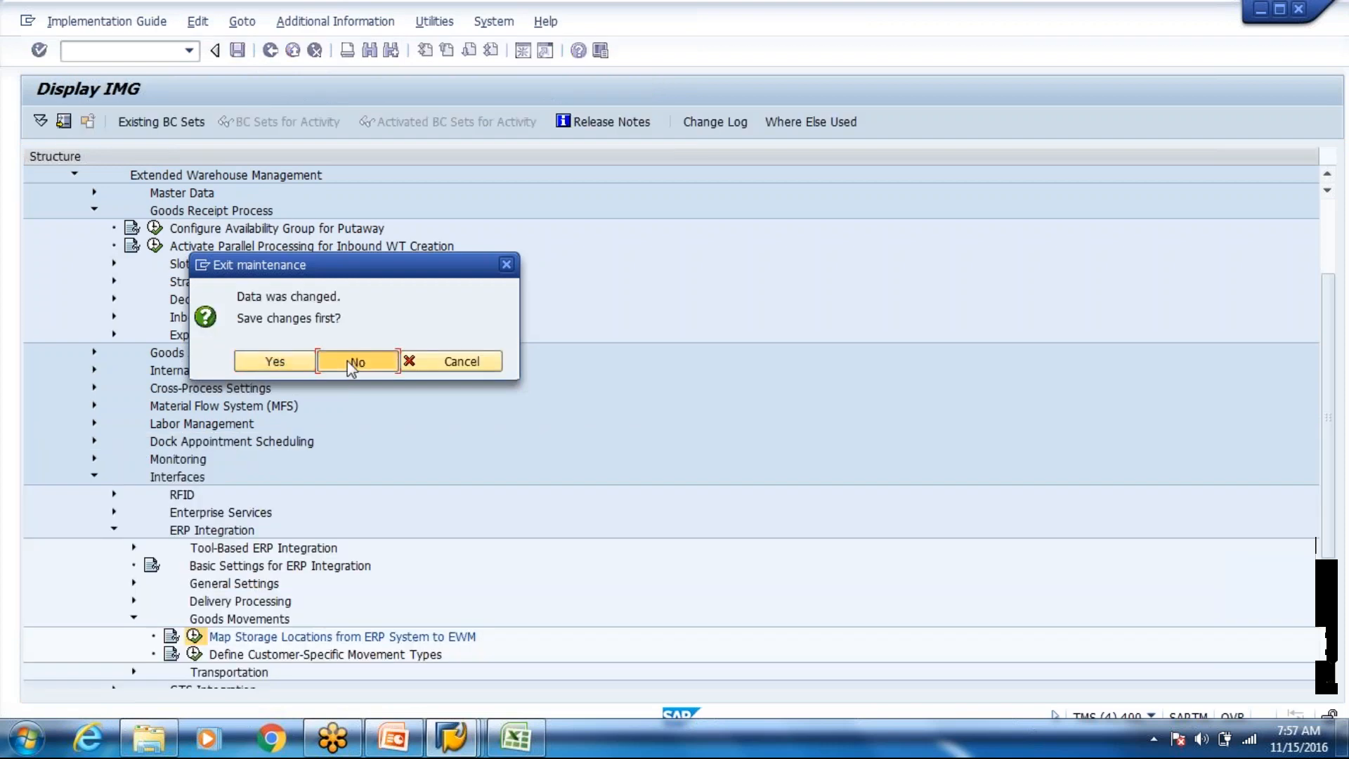
pyautogui.click(347, 361)
# - Open Map Storage Locations from ERP System to EWM and position the mapping table at plant 8000
pyautogui.click(194, 636)
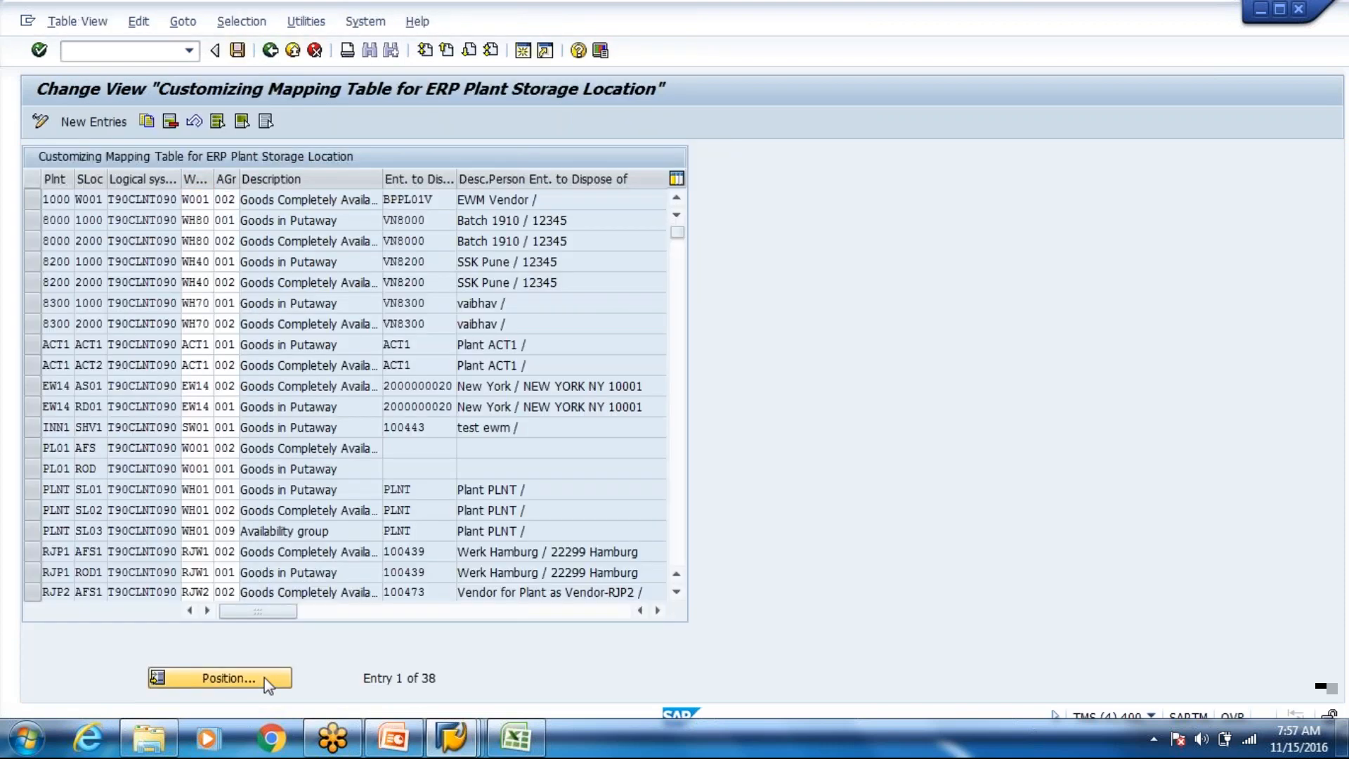
pyautogui.click(264, 678)
pyautogui.write('Wh80')
pyautogui.press('Tab')
pyautogui.press('Return')
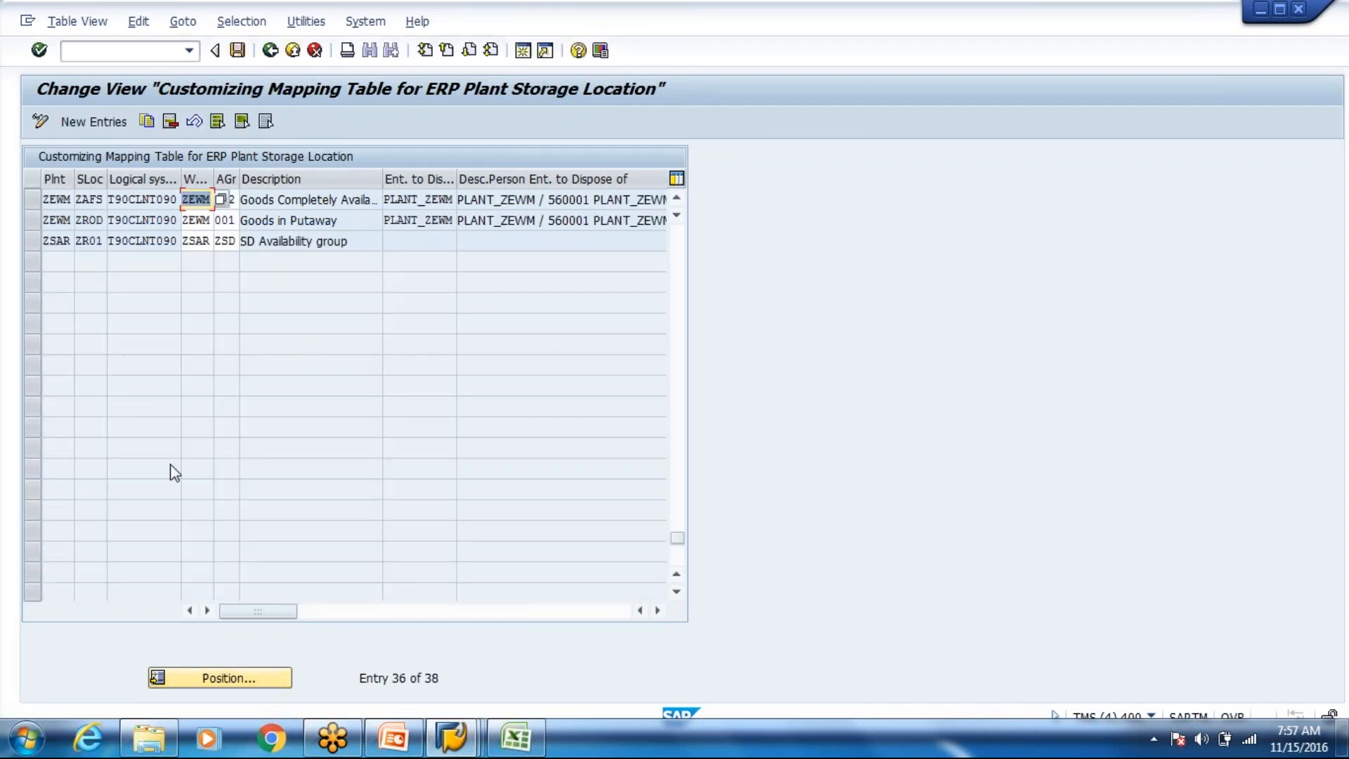
pyautogui.click(246, 678)
pyautogui.write('8---')
pyautogui.press('BackSpace')
pyautogui.press('BackSpace')
pyautogui.press('BackSpace')
pyautogui.write('000')
pyautogui.press('Return')
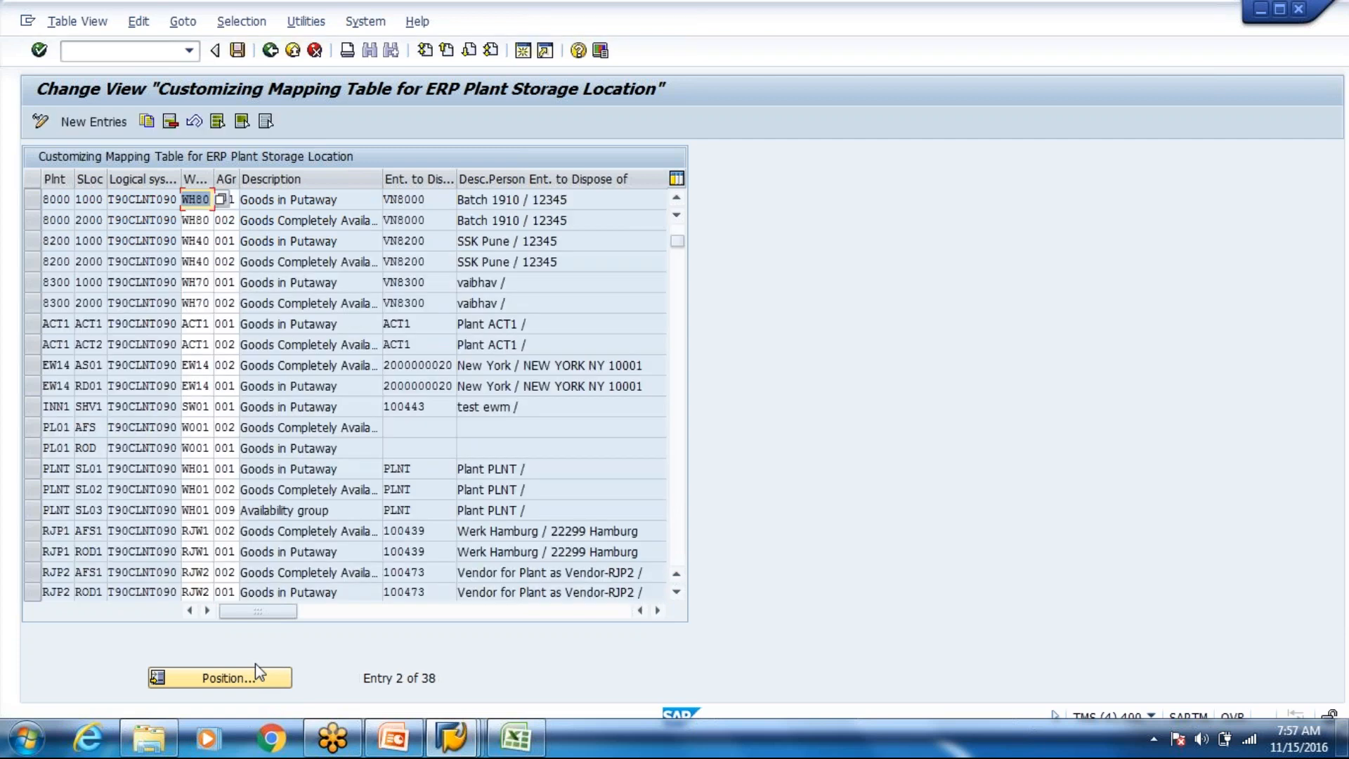
# - Copy plant 8000's mapping entry for storage location 1000 as location 4000 with availability group 004, save it and return to the IMG
pyautogui.click(32, 201)
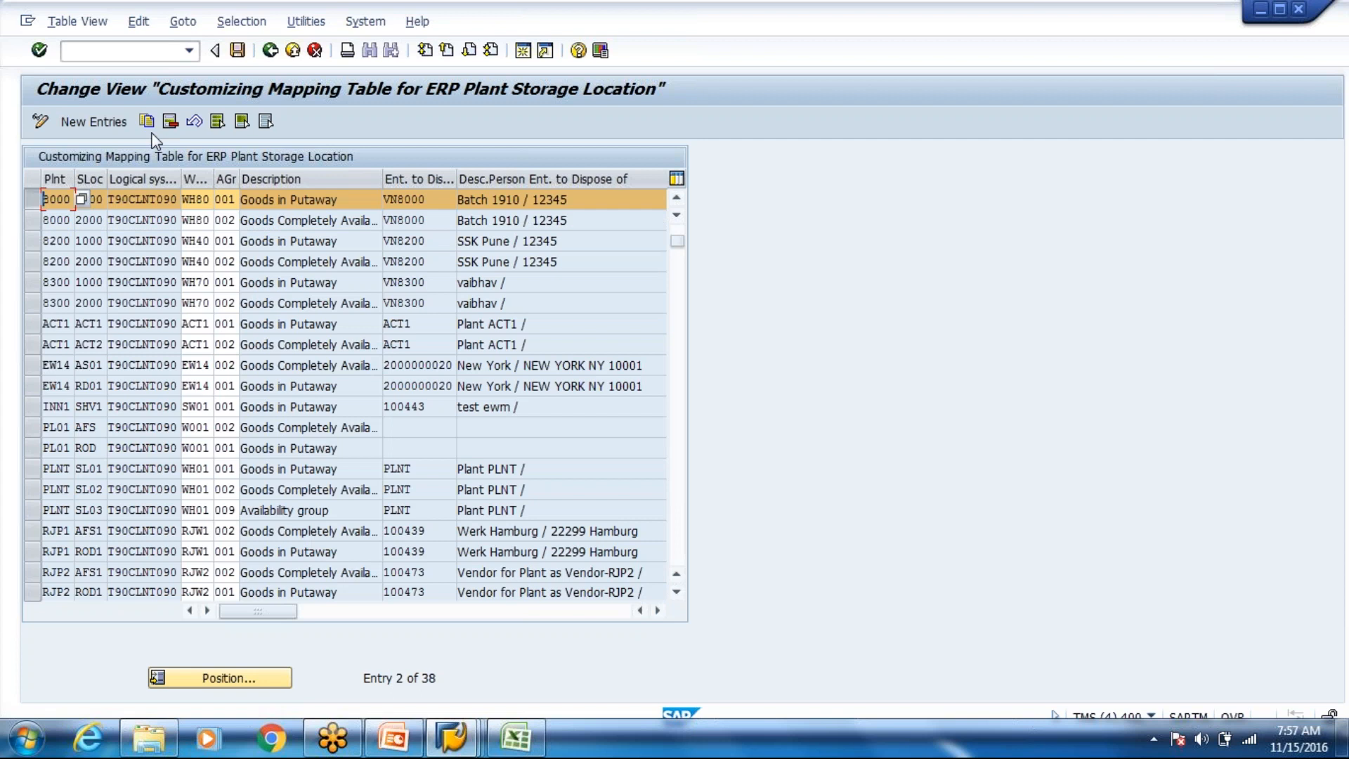
pyautogui.click(148, 123)
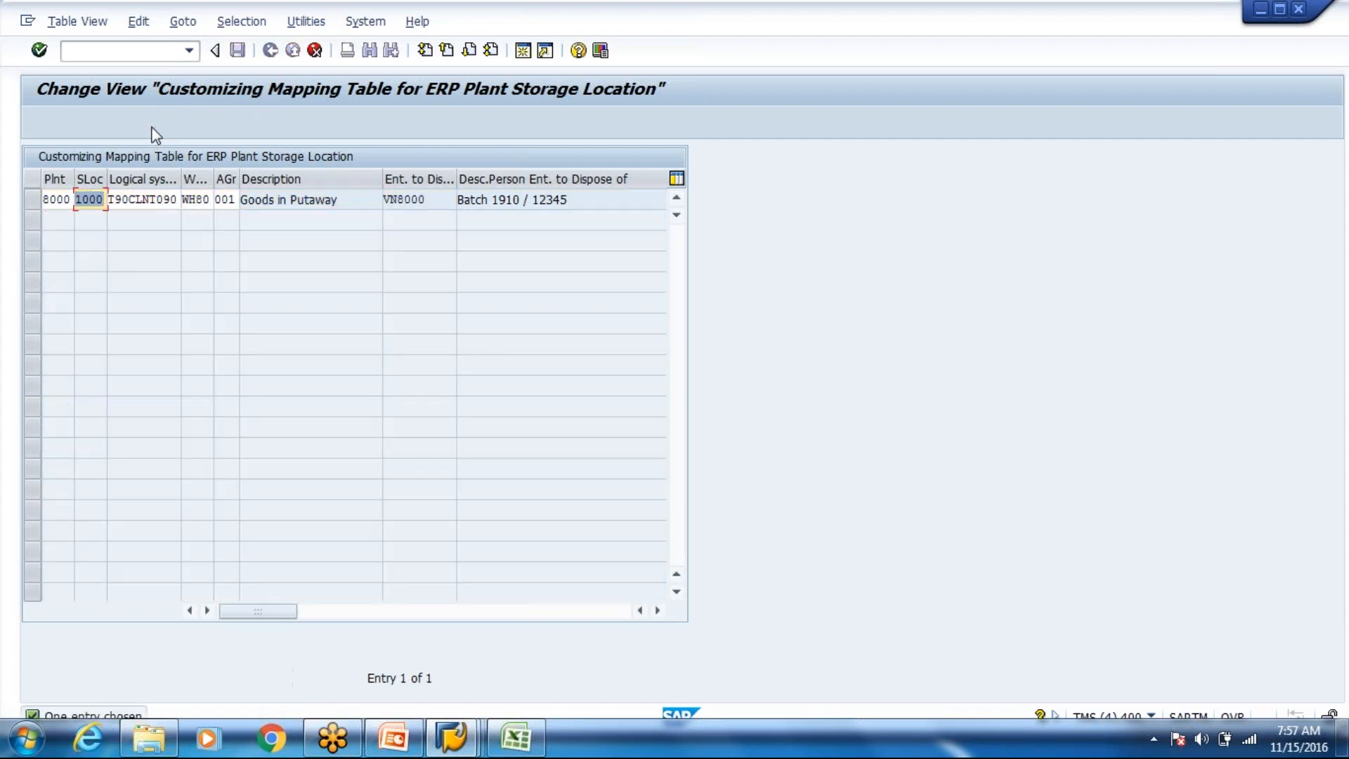
pyautogui.write('4000')
pyautogui.press('Tab')
pyautogui.press('Tab')
pyautogui.press('Tab')
pyautogui.write('004')
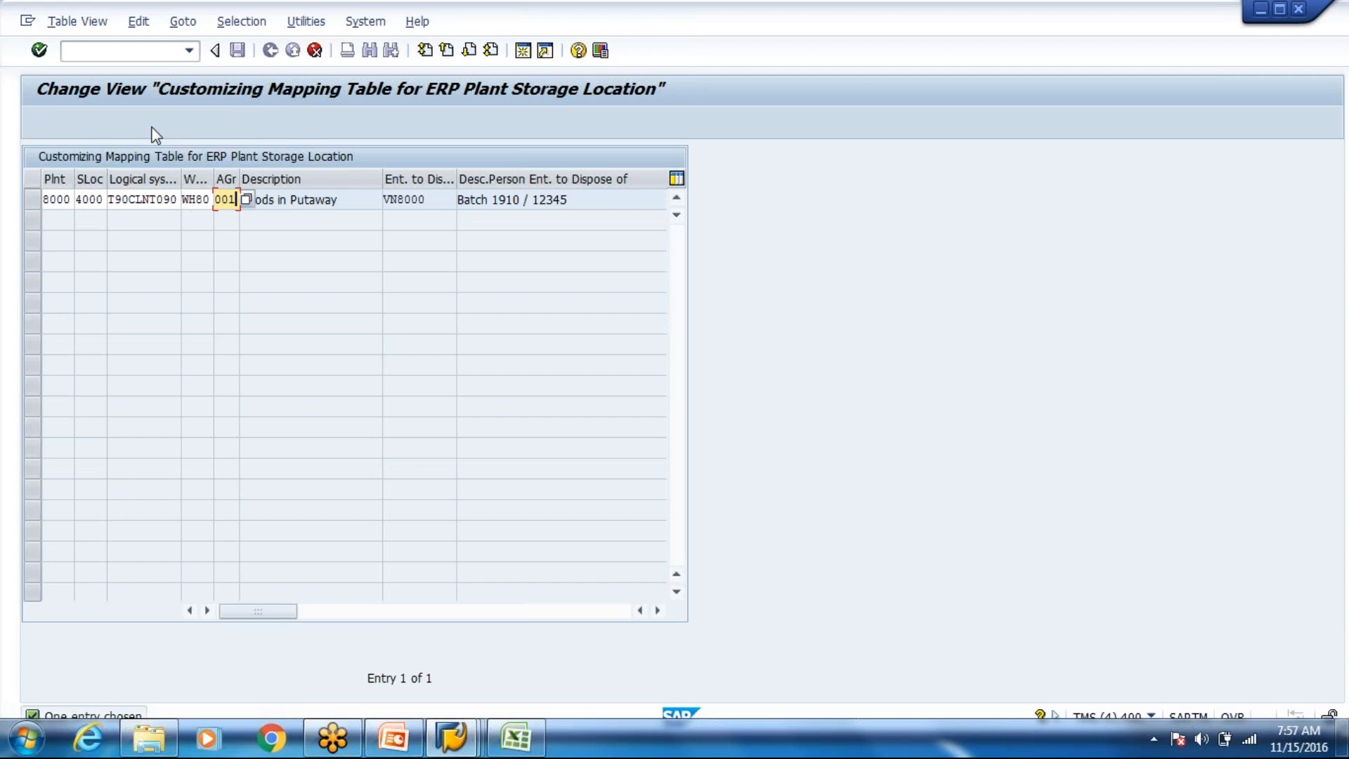
pyautogui.press('Return')
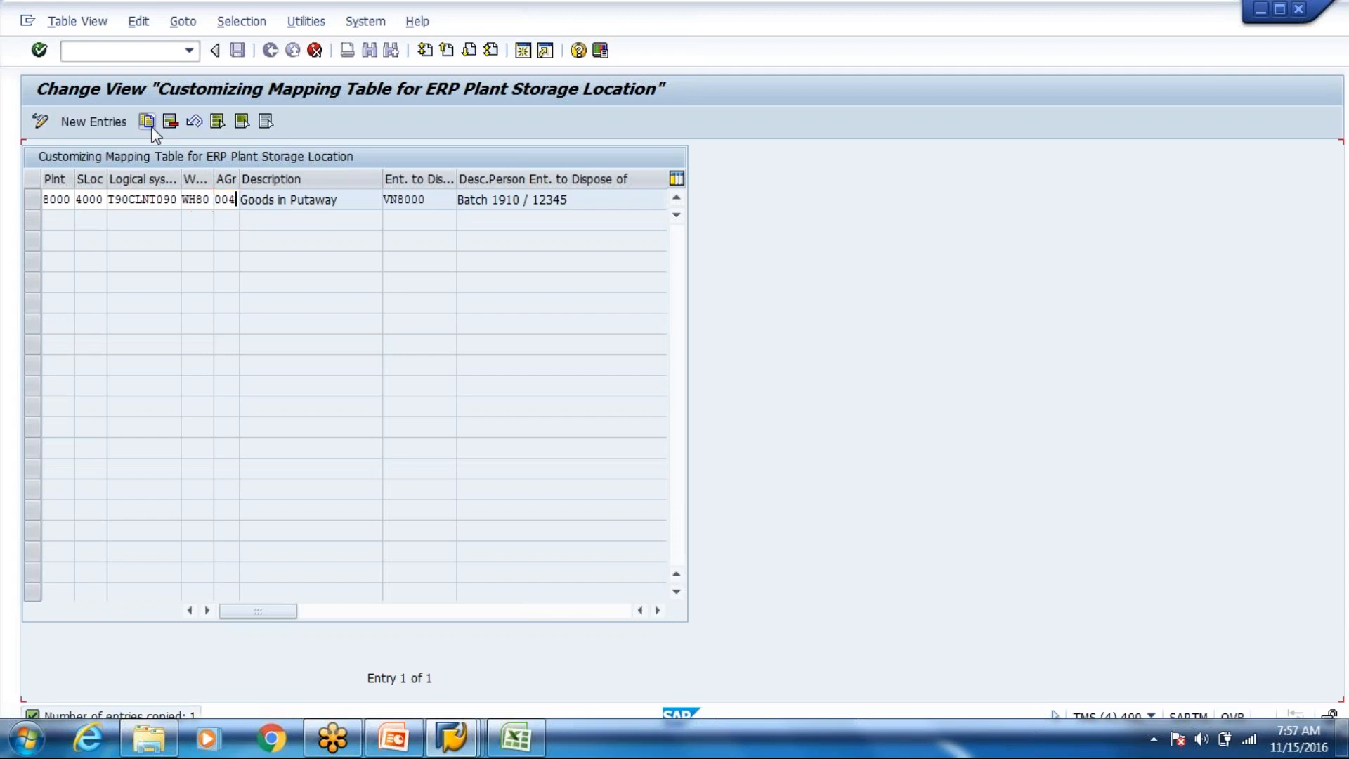
pyautogui.hotkey('ctrl', 's')
pyautogui.press('Return')
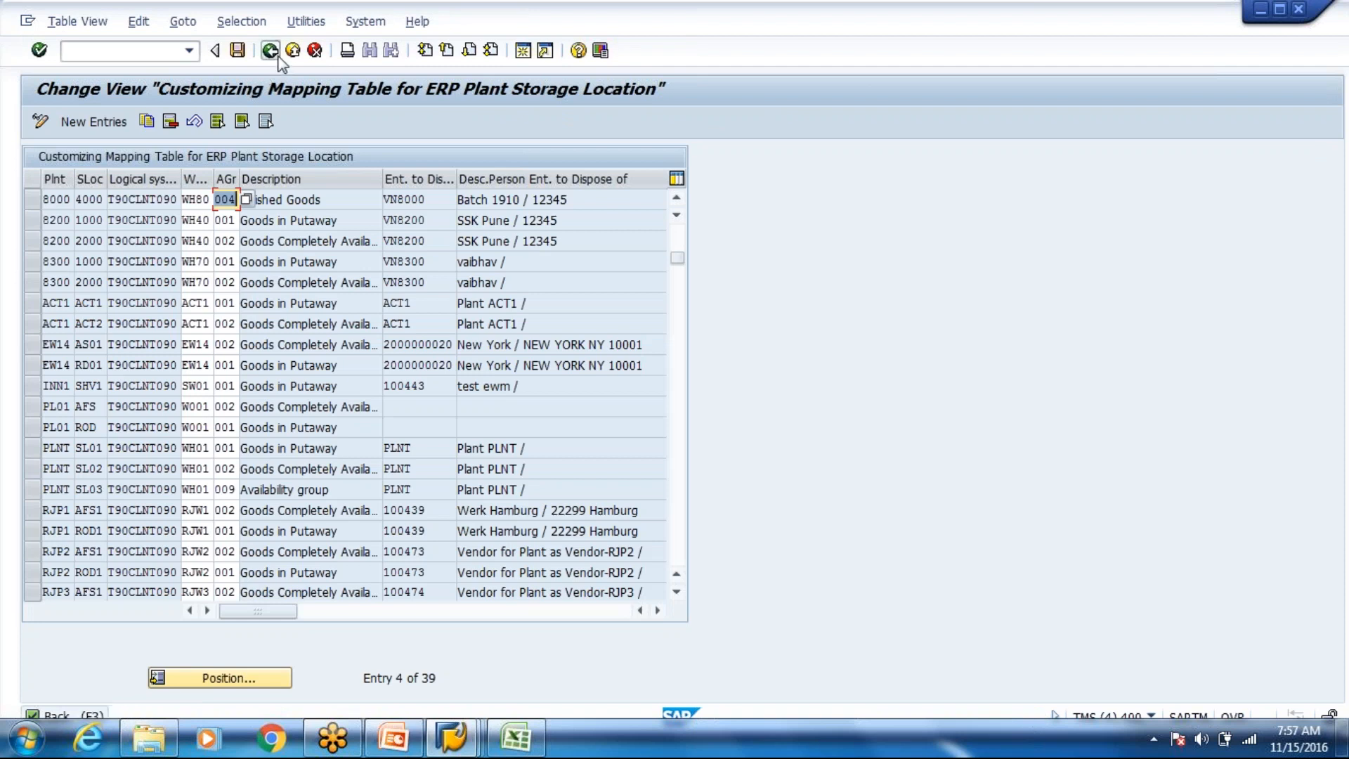
pyautogui.click(276, 55)
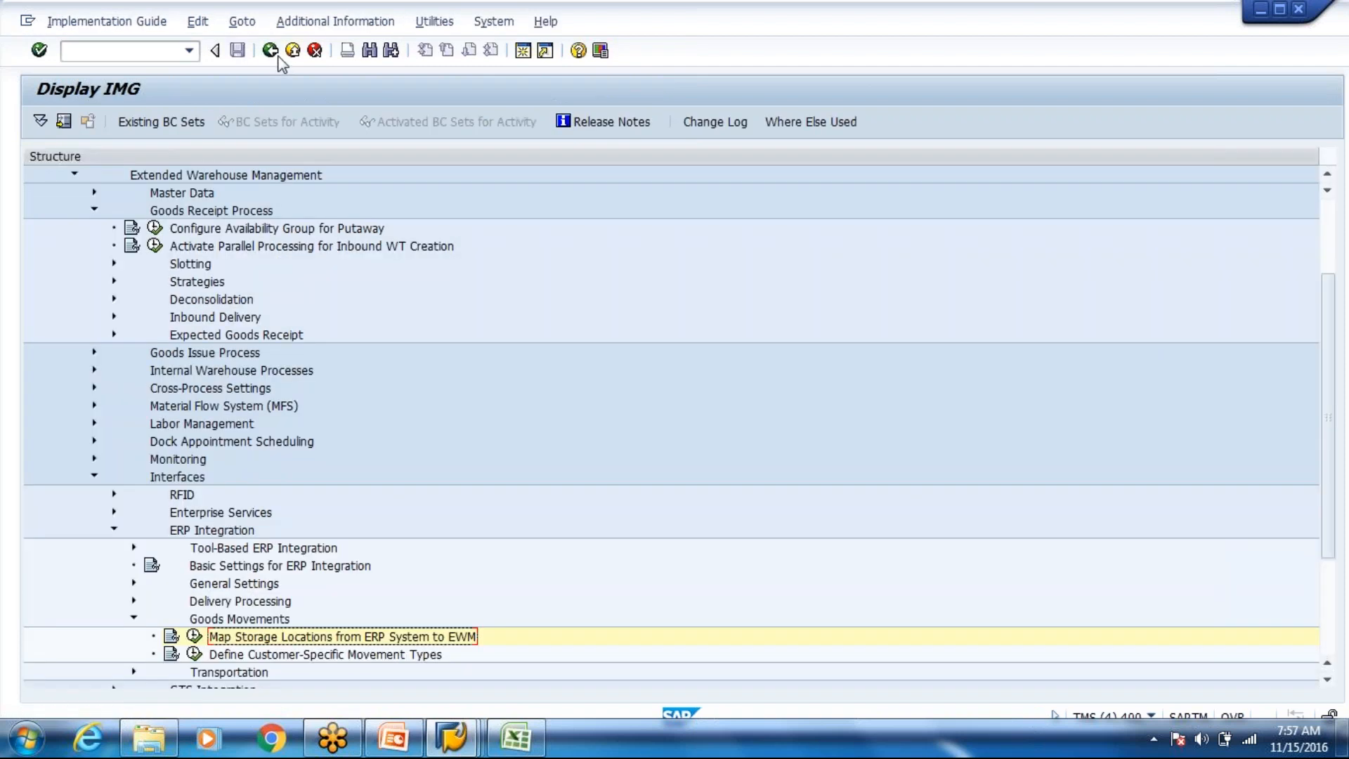
# - Open Define Storage Type under Master Data and position the table at warehouse WH80, storage type 8004
pyautogui.click(93, 193)
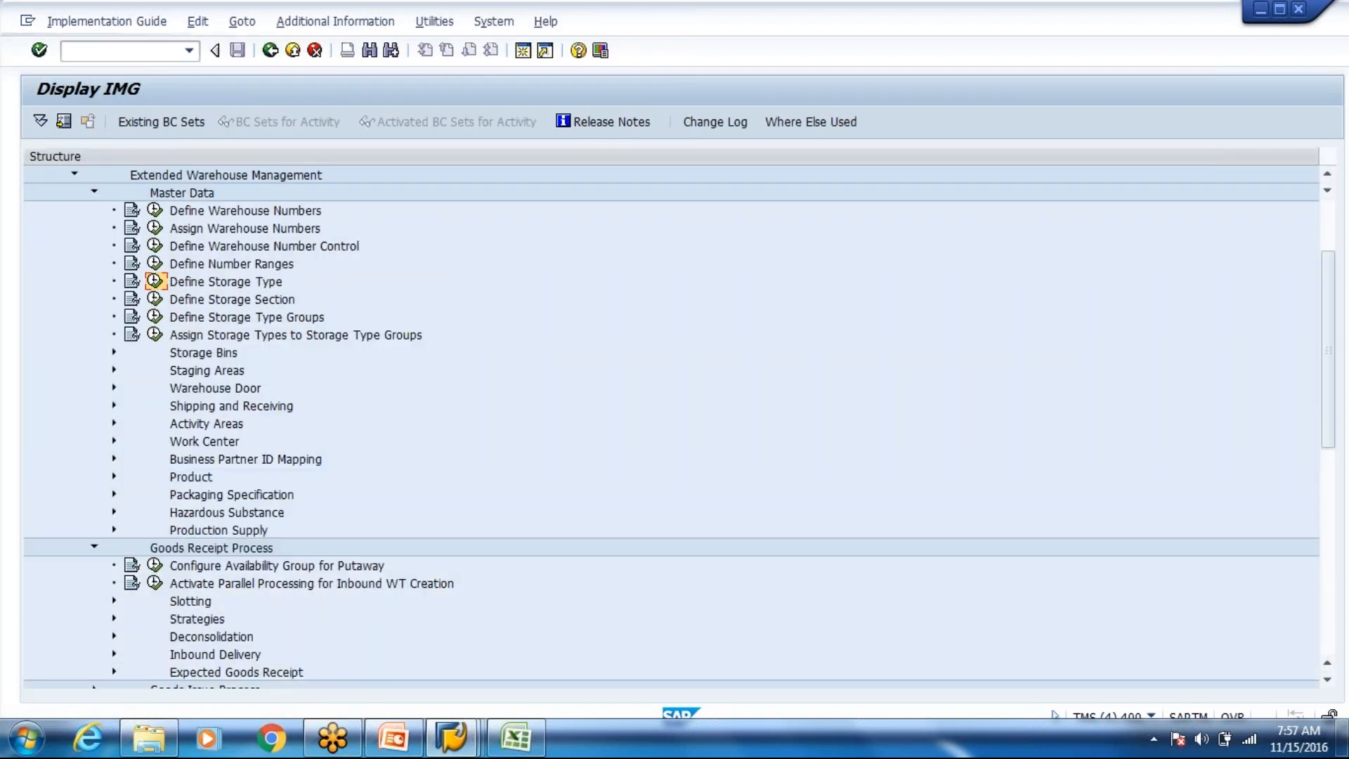
pyautogui.click(154, 281)
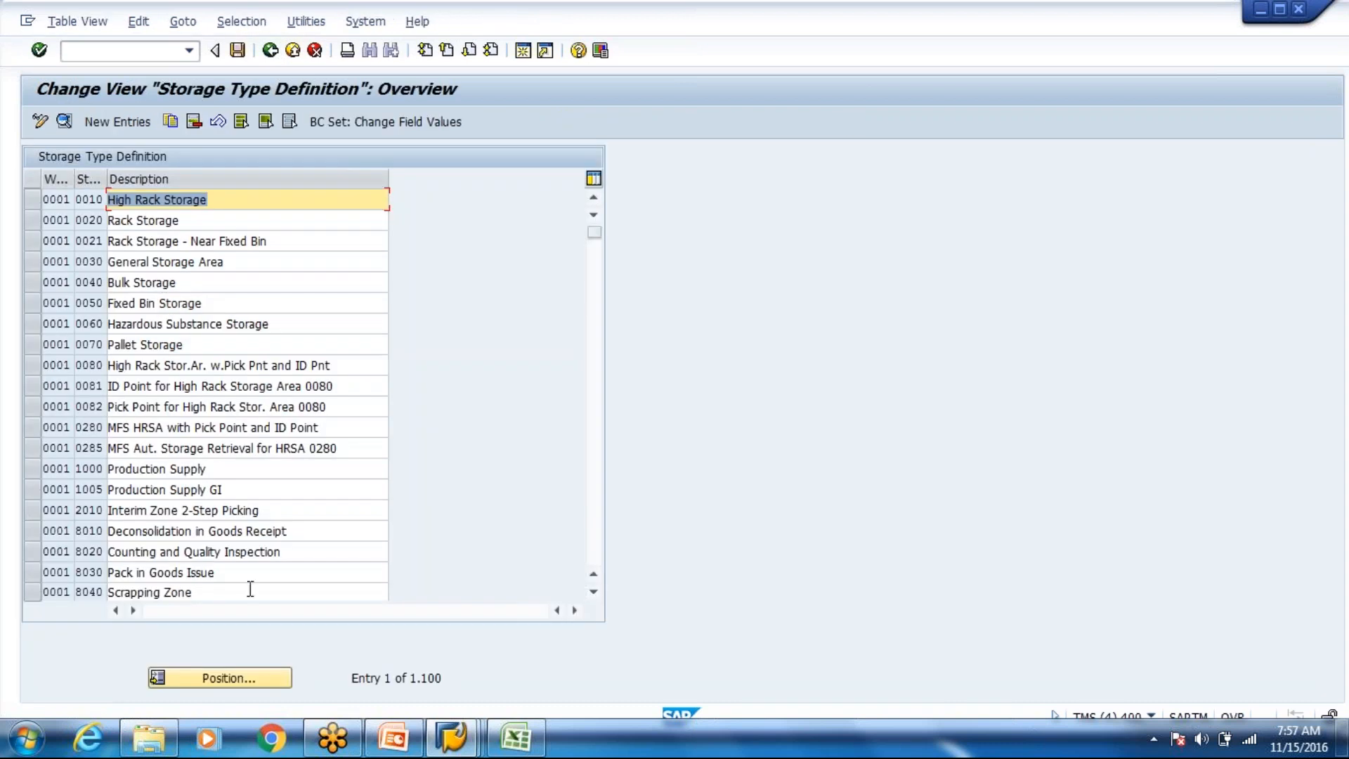
pyautogui.click(215, 679)
pyautogui.press('Tab')
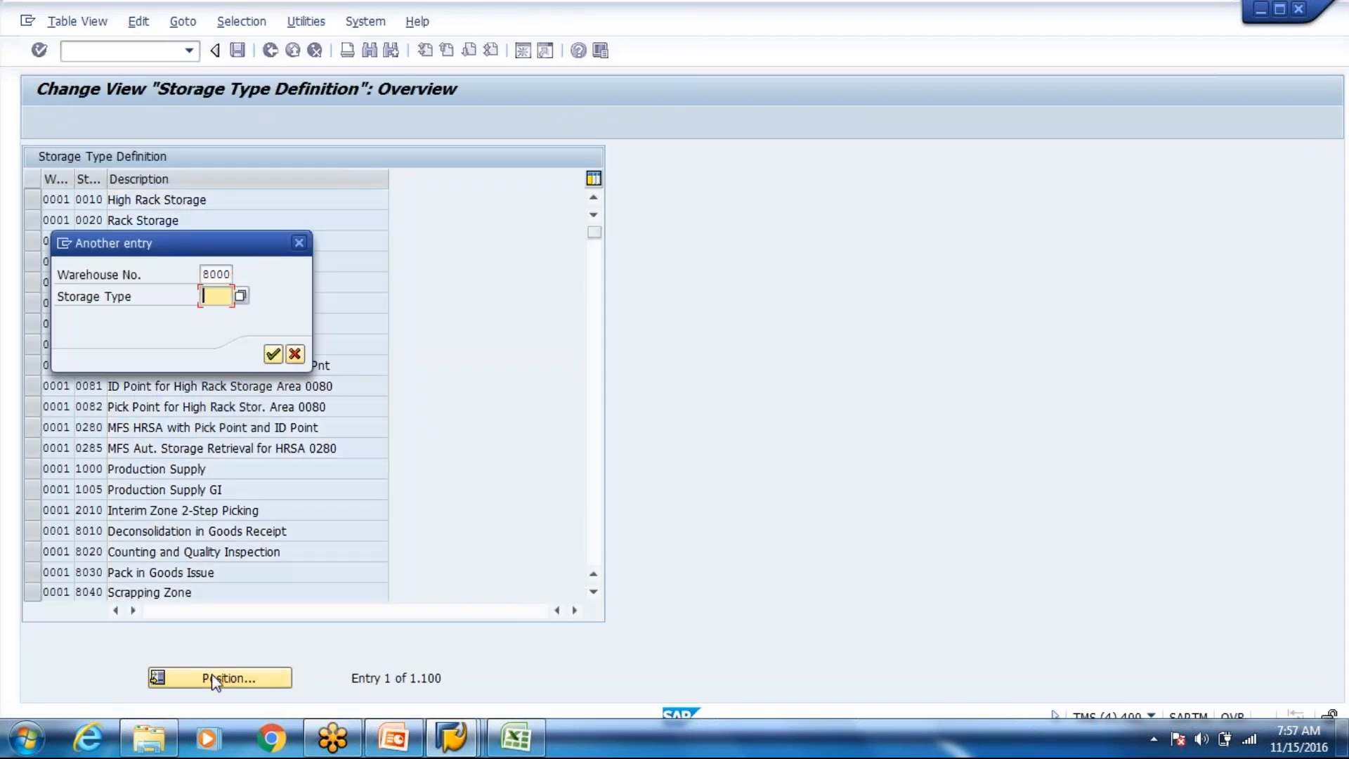
pyautogui.hotkey('shift', 'Tab')
pyautogui.write('W')
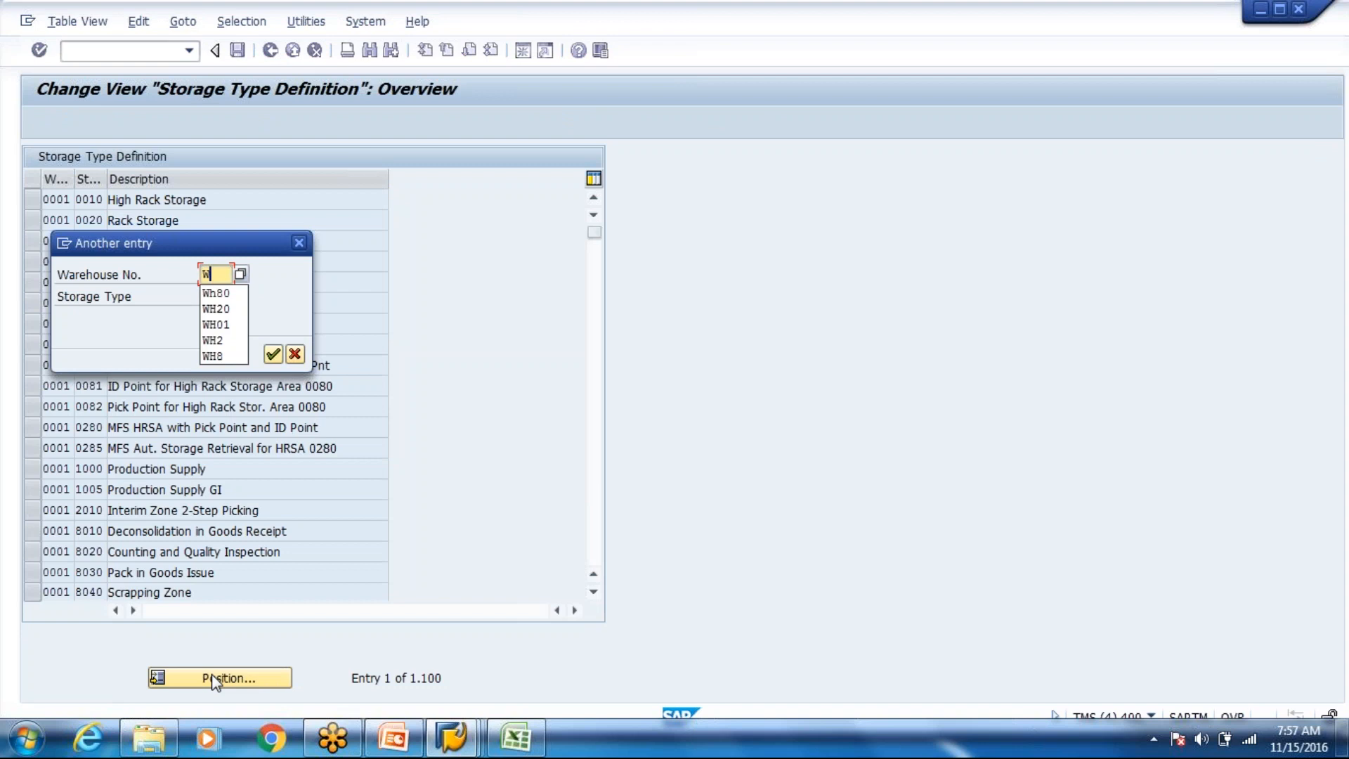
pyautogui.write('h80')
pyautogui.press('Tab')
pyautogui.write('8000')
pyautogui.press('BackSpace')
pyautogui.write('4')
pyautogui.press('Return')
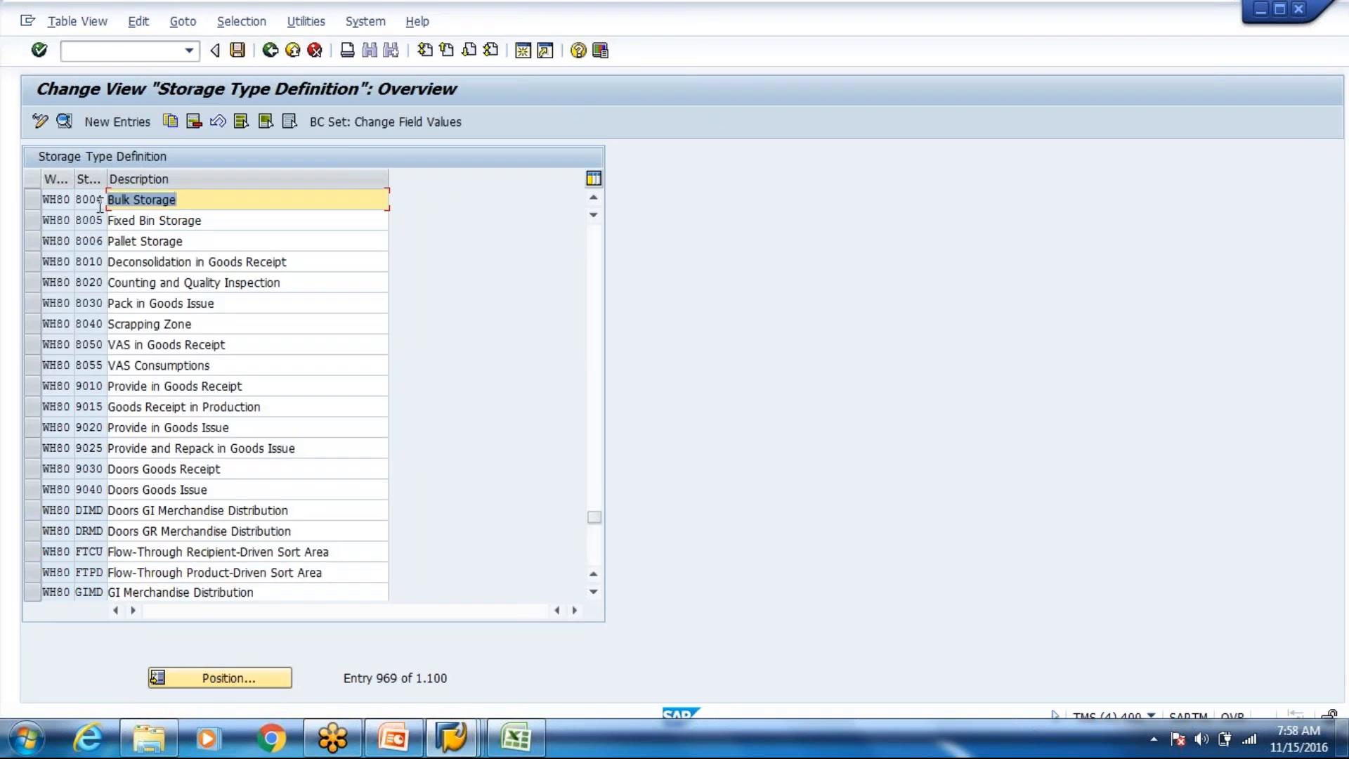
# - Set the availability group of WH80's storage type 8004 (Bulk Storage) to 004, save to the customizing request and return to the IMG
pyautogui.doubleClick(98, 200)
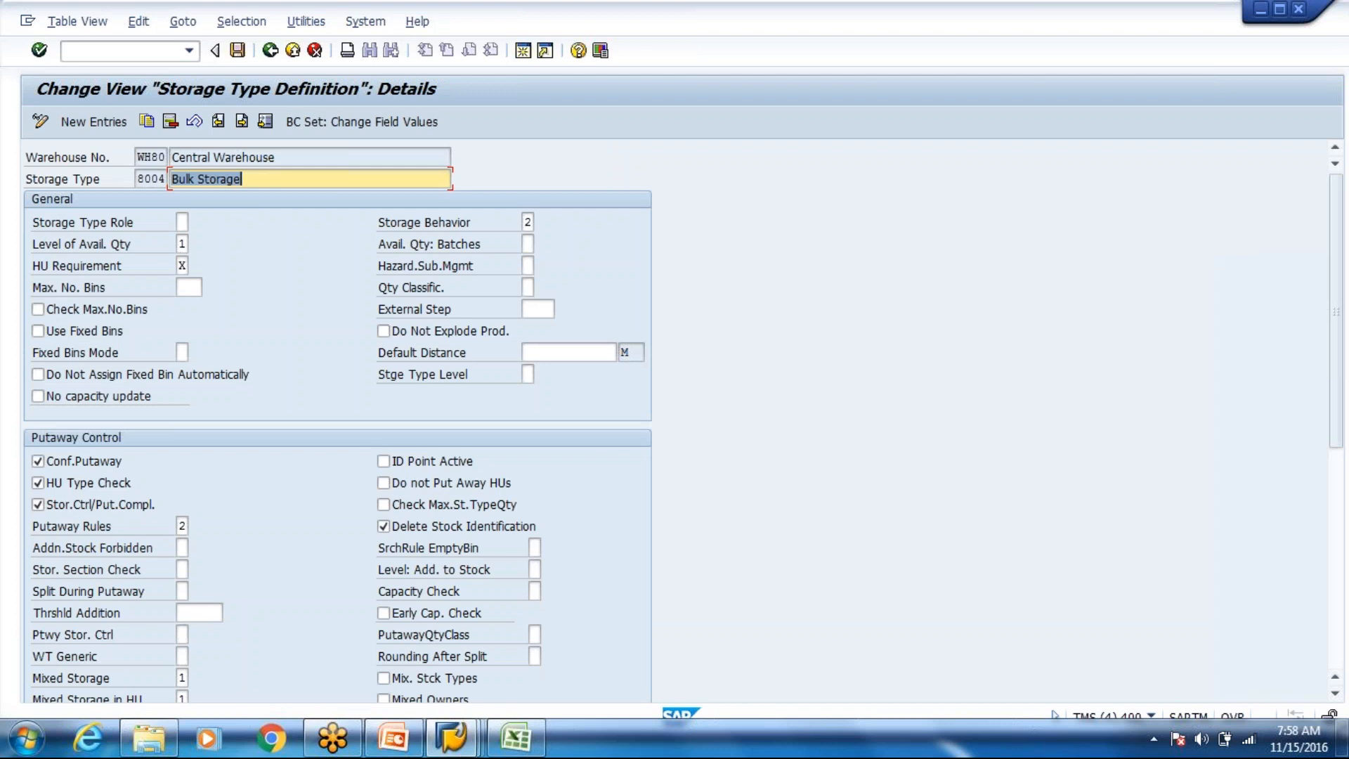
pyautogui.scroll(-5, 90, 216)
pyautogui.click(195, 546)
pyautogui.press('BackSpace')
pyautogui.write('4')
pyautogui.press('Return')
pyautogui.scroll(-5, 337, 421)
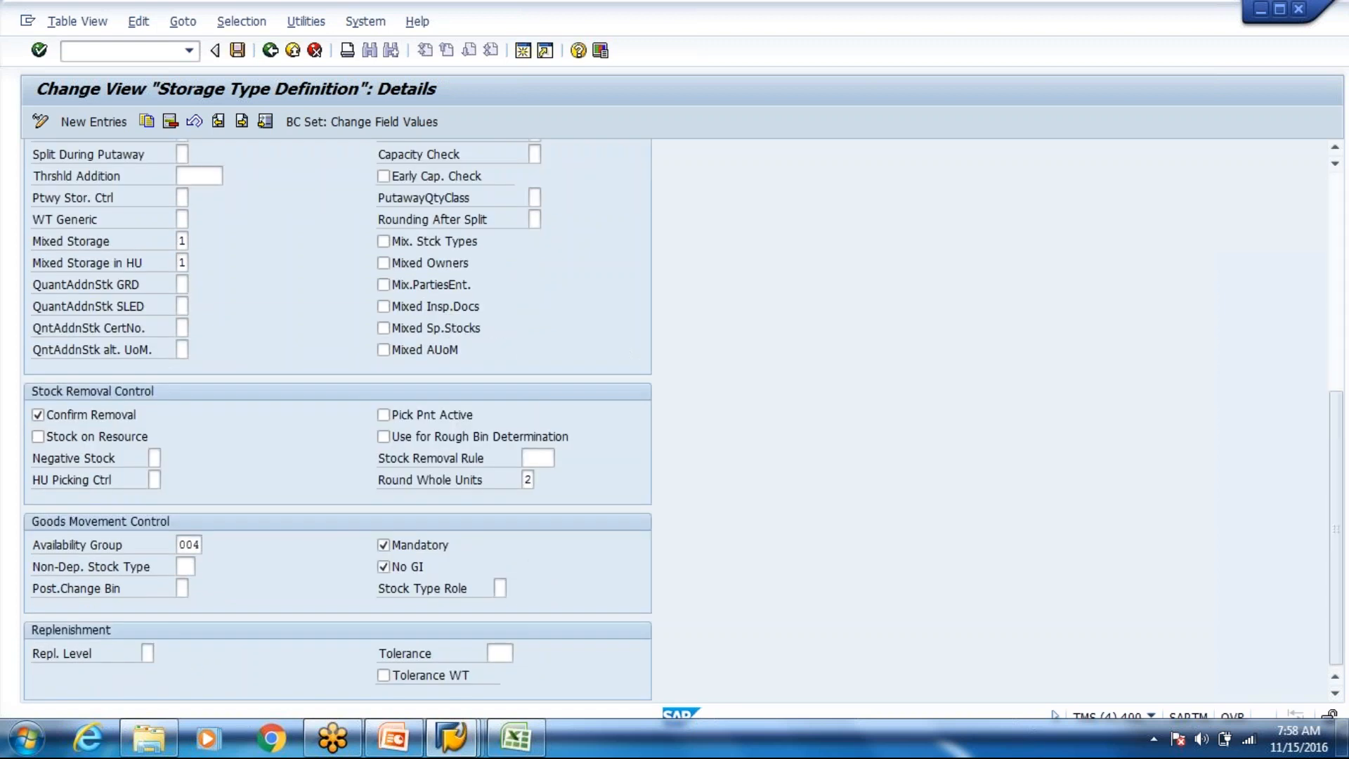
pyautogui.hotkey('ctrl', 's')
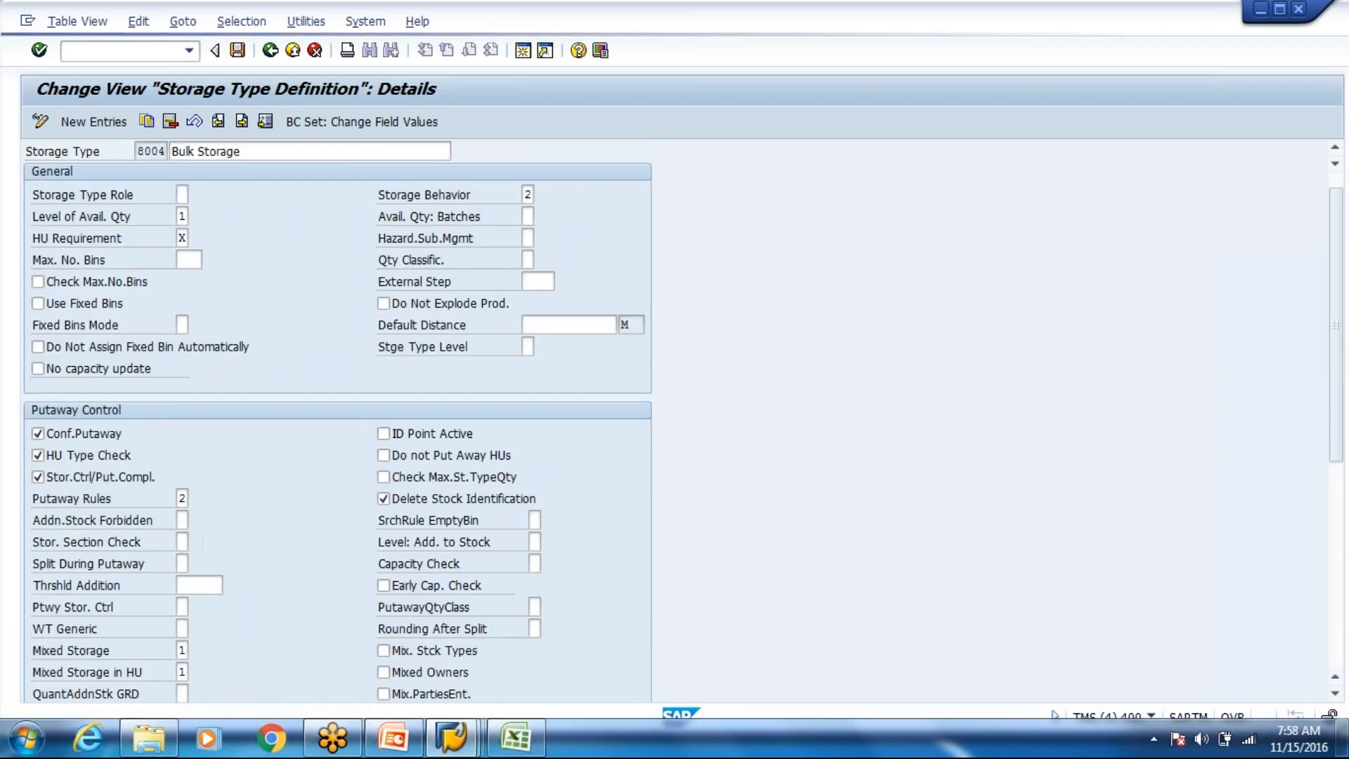
pyautogui.press('Return')
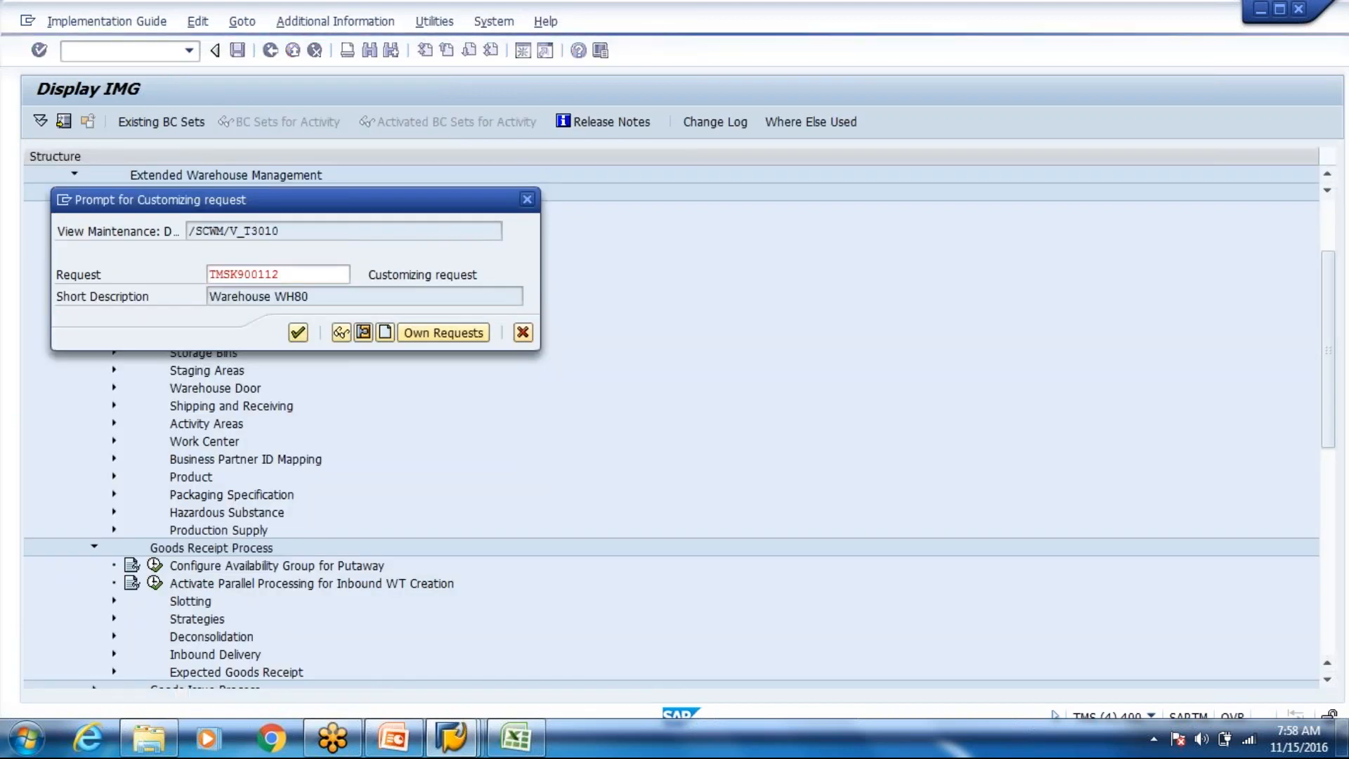
pyautogui.click(271, 51)
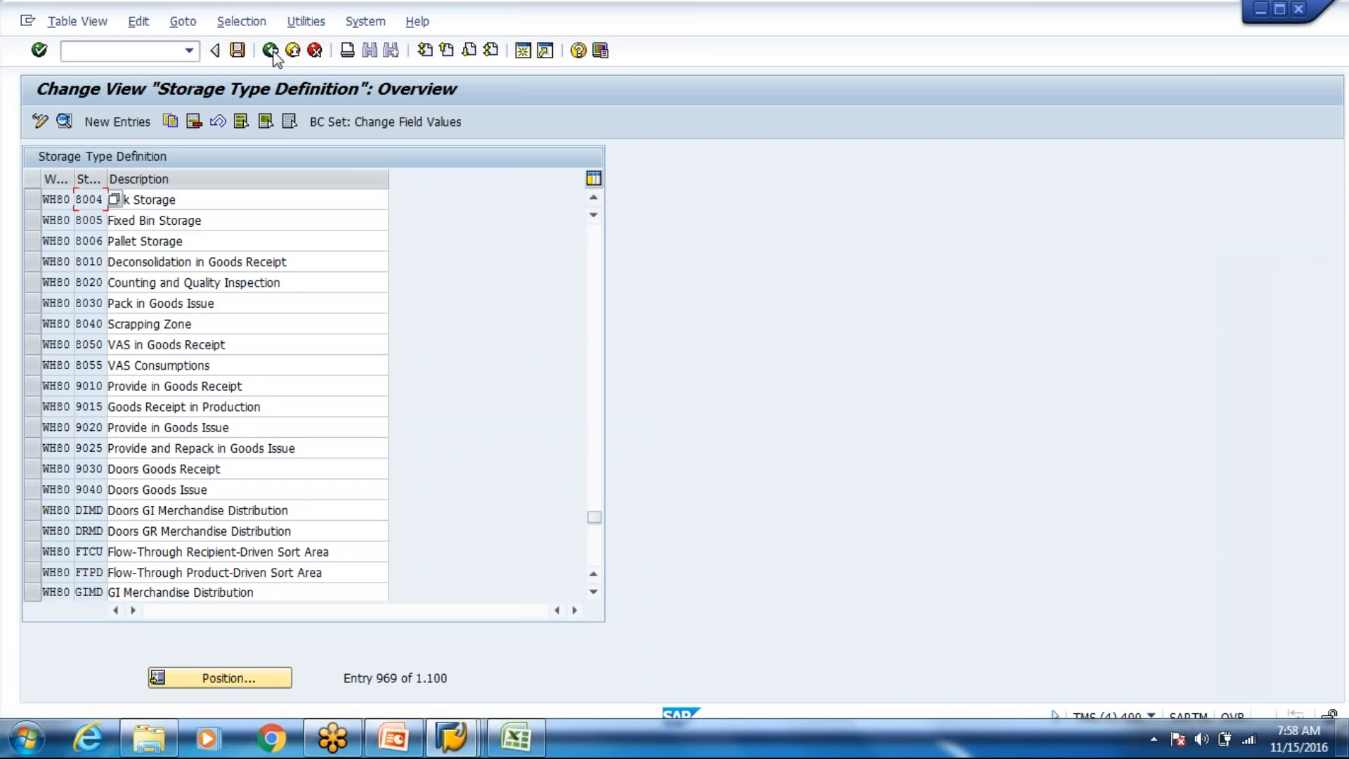
pyautogui.click(271, 51)
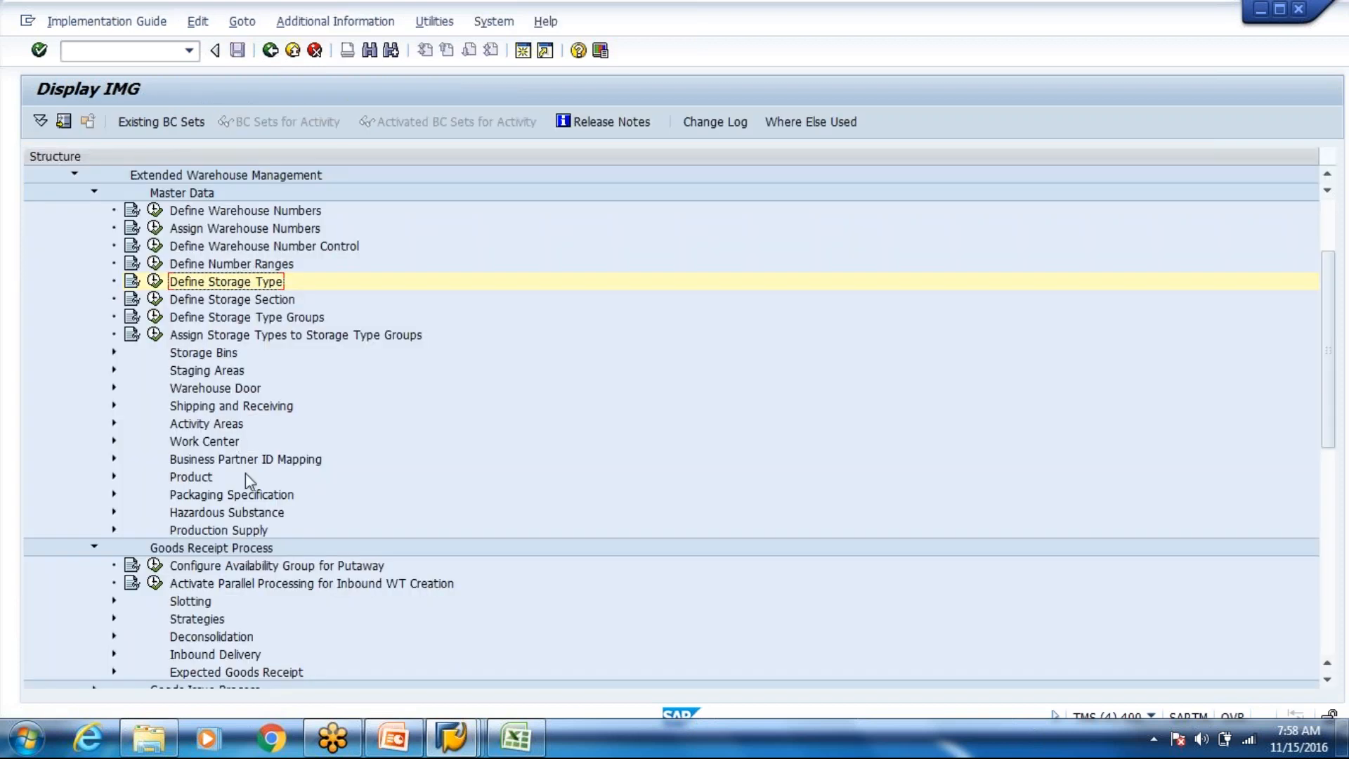
# - Open Configure Stock Type under Configure Availability Group for Putaway and position the table at warehouse WH80
pyautogui.click(155, 565)
pyautogui.doubleClick(162, 271)
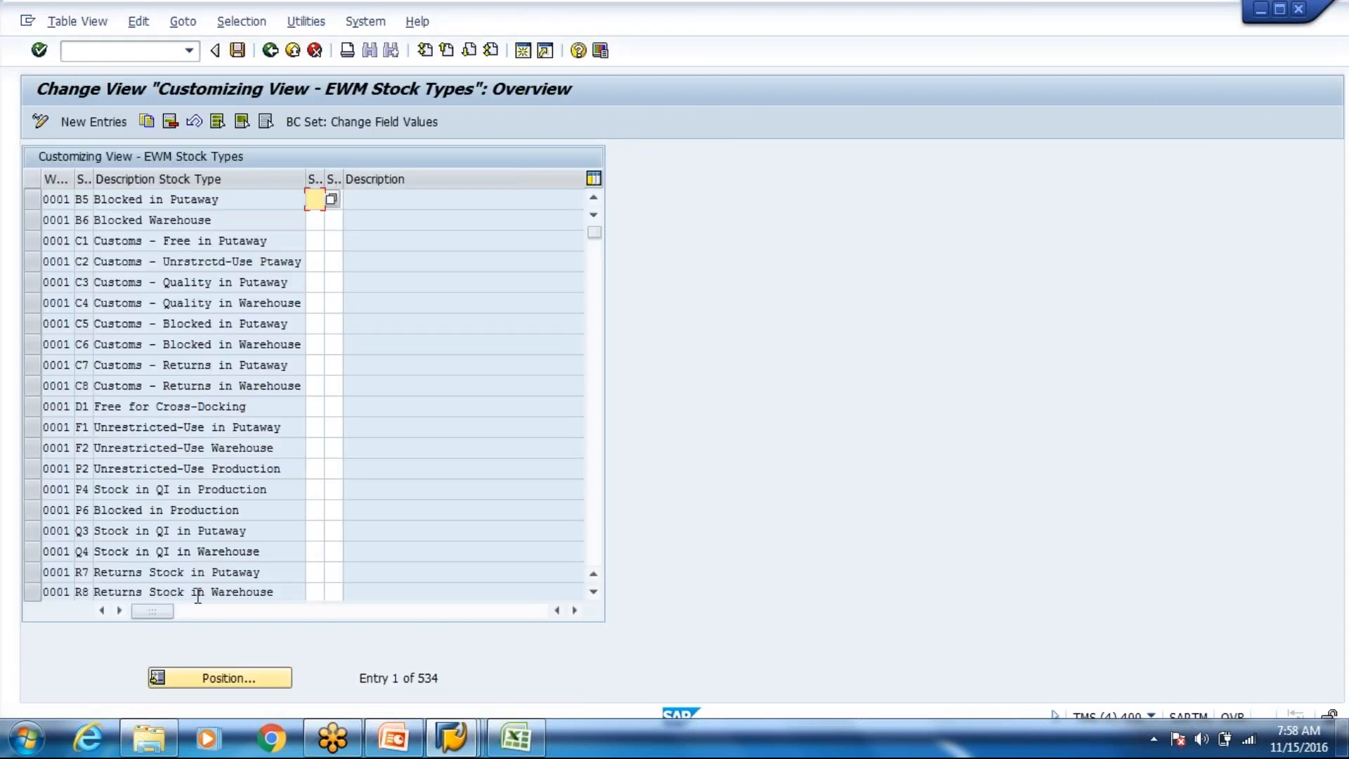
pyautogui.click(184, 670)
pyautogui.press('Down')
pyautogui.press('Return')
pyautogui.press('Return')
# - Start copying WH80's stock types B6, F2 and Q4, naming the copies B7, F3 and Q5
pyautogui.click(33, 220)
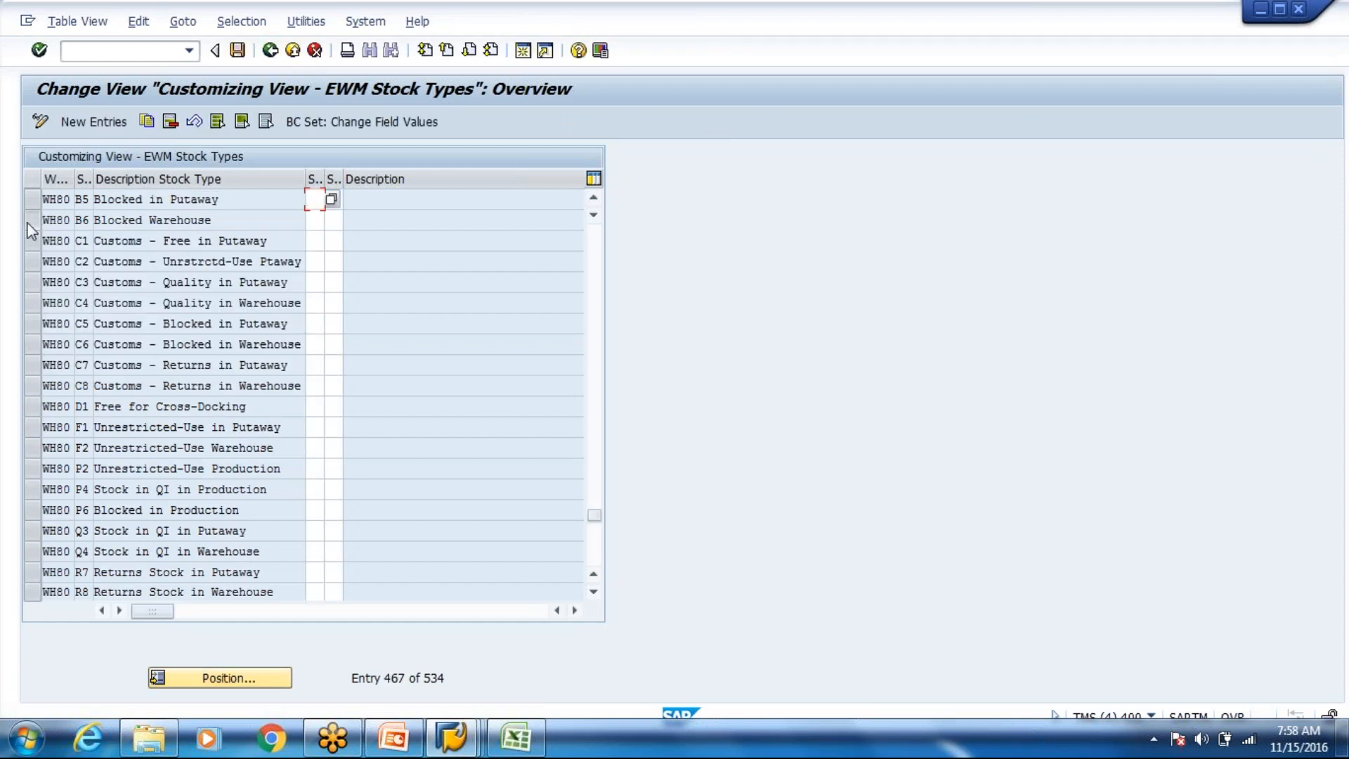
pyautogui.click(32, 448)
pyautogui.click(31, 538)
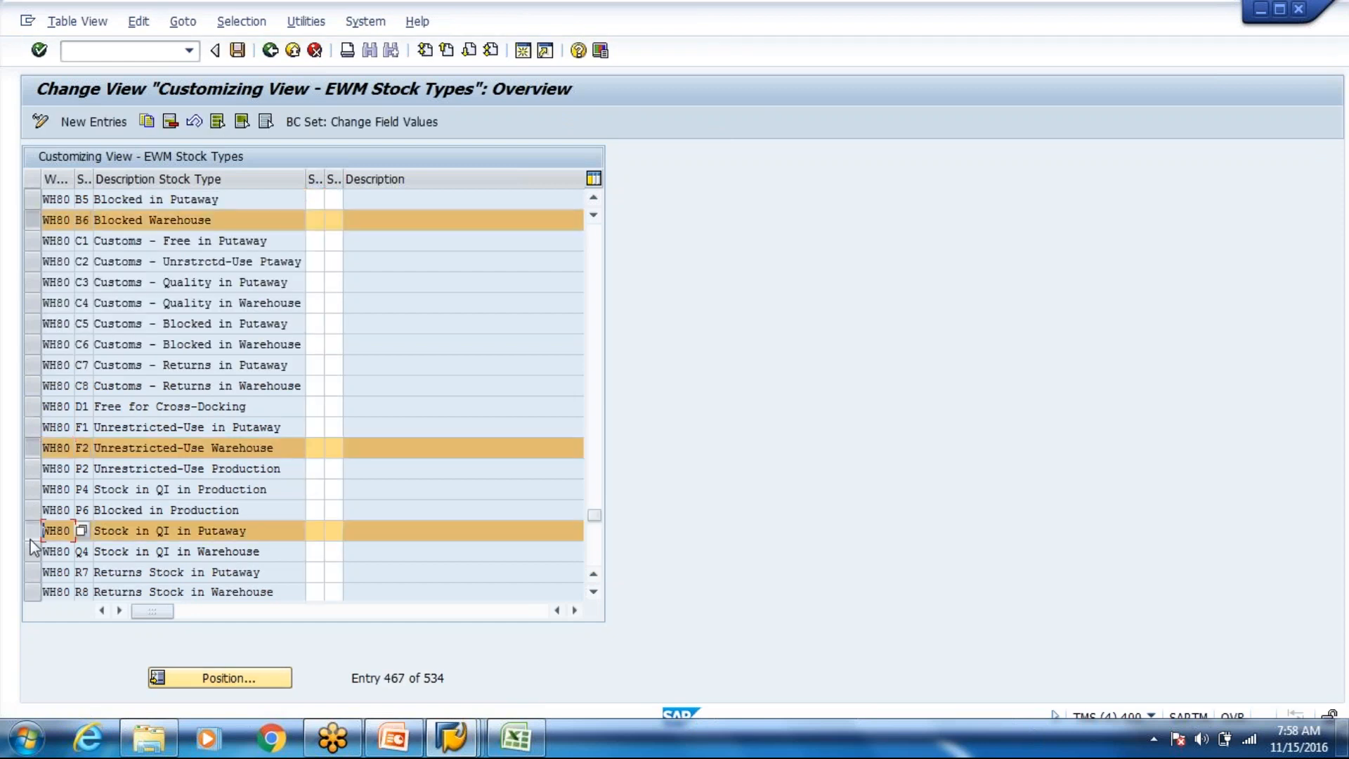
pyautogui.click(36, 534)
pyautogui.click(32, 552)
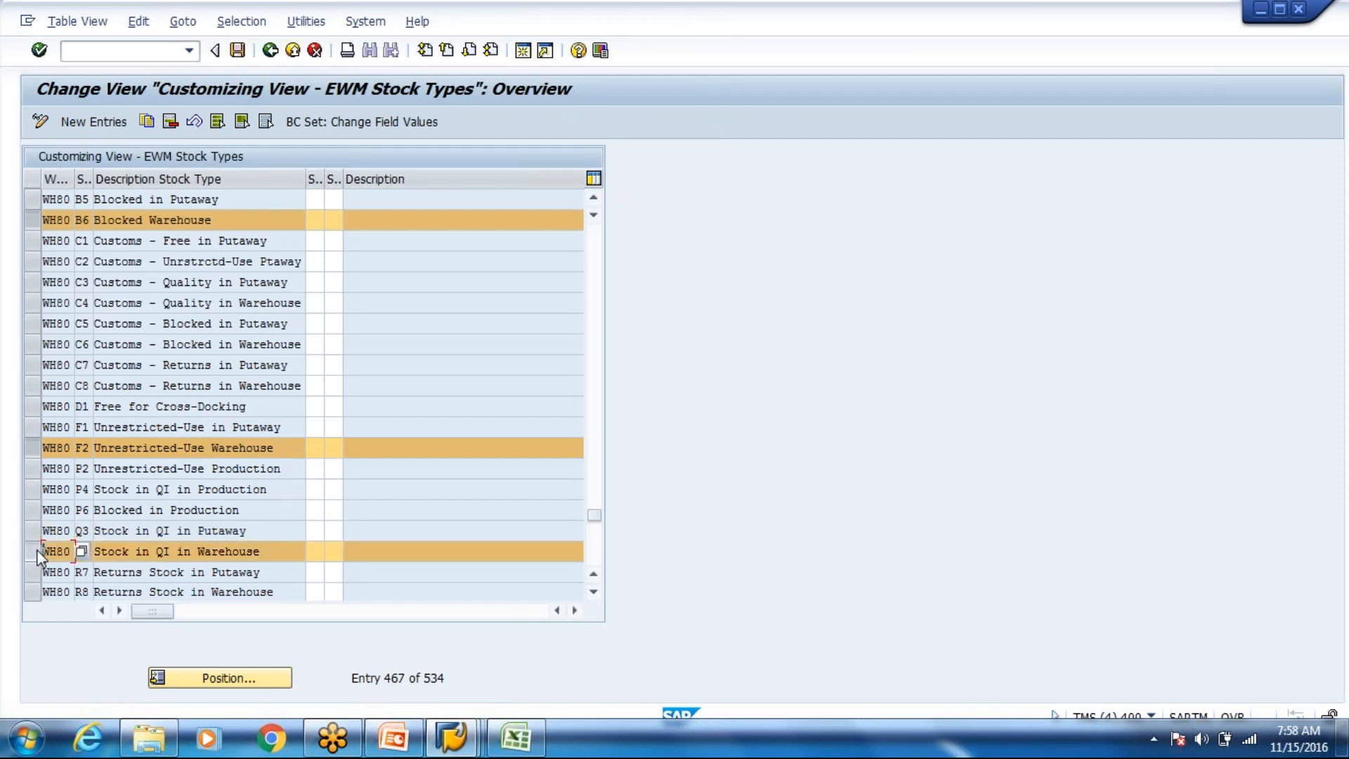
pyautogui.click(146, 122)
pyautogui.press('BackSpace')
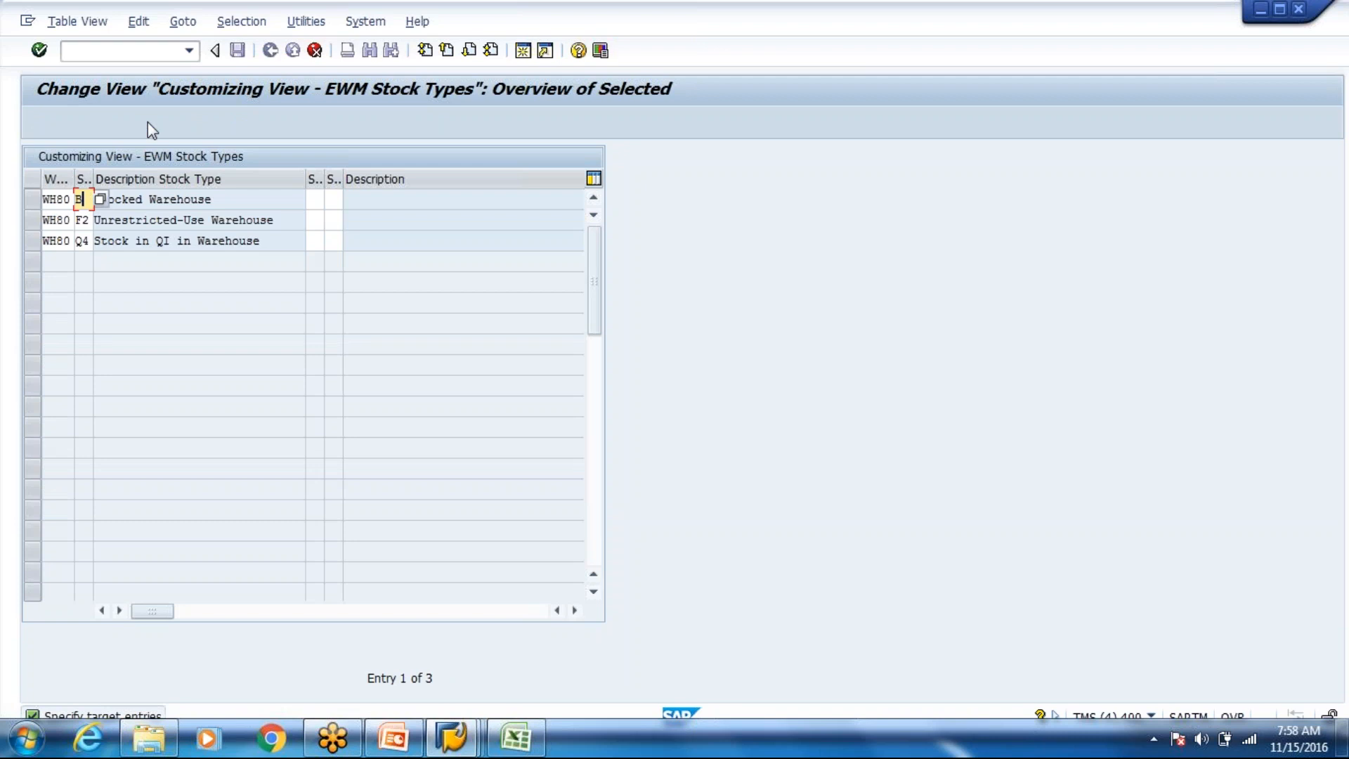
pyautogui.write('7')
pyautogui.press('Down')
pyautogui.press('BackSpace')
pyautogui.write('3')
pyautogui.press('Down')
pyautogui.press('BackSpace')
pyautogui.write('5')
# - Assign availability group 004 to the copied stock types B7, F3 and Q5, submit them and open the resulting message's details
pyautogui.press('Tab')
pyautogui.press('Tab')
pyautogui.press('Tab')
pyautogui.hotkey('shift', 'Tab')
pyautogui.hotkey('shift', 'Tab')
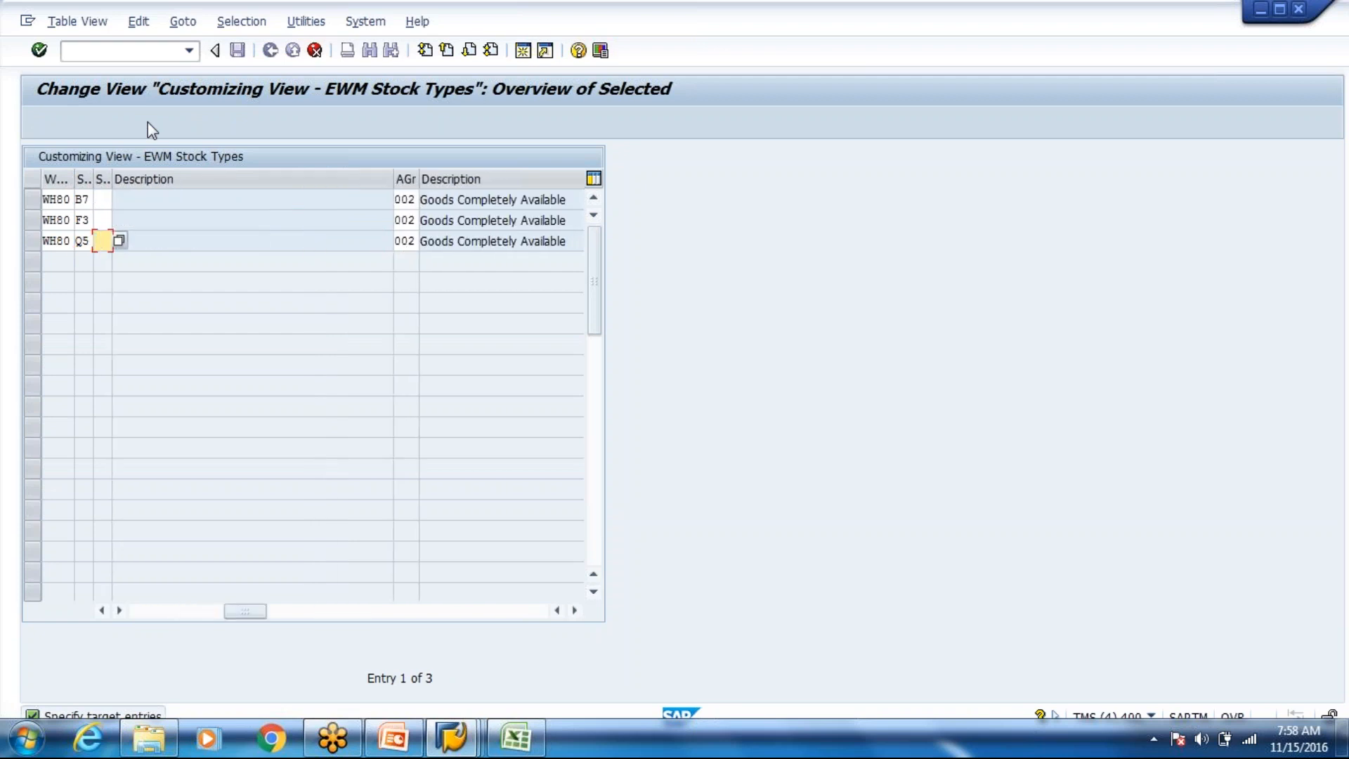
pyautogui.click(412, 201)
pyautogui.write('4')
pyautogui.press('Down')
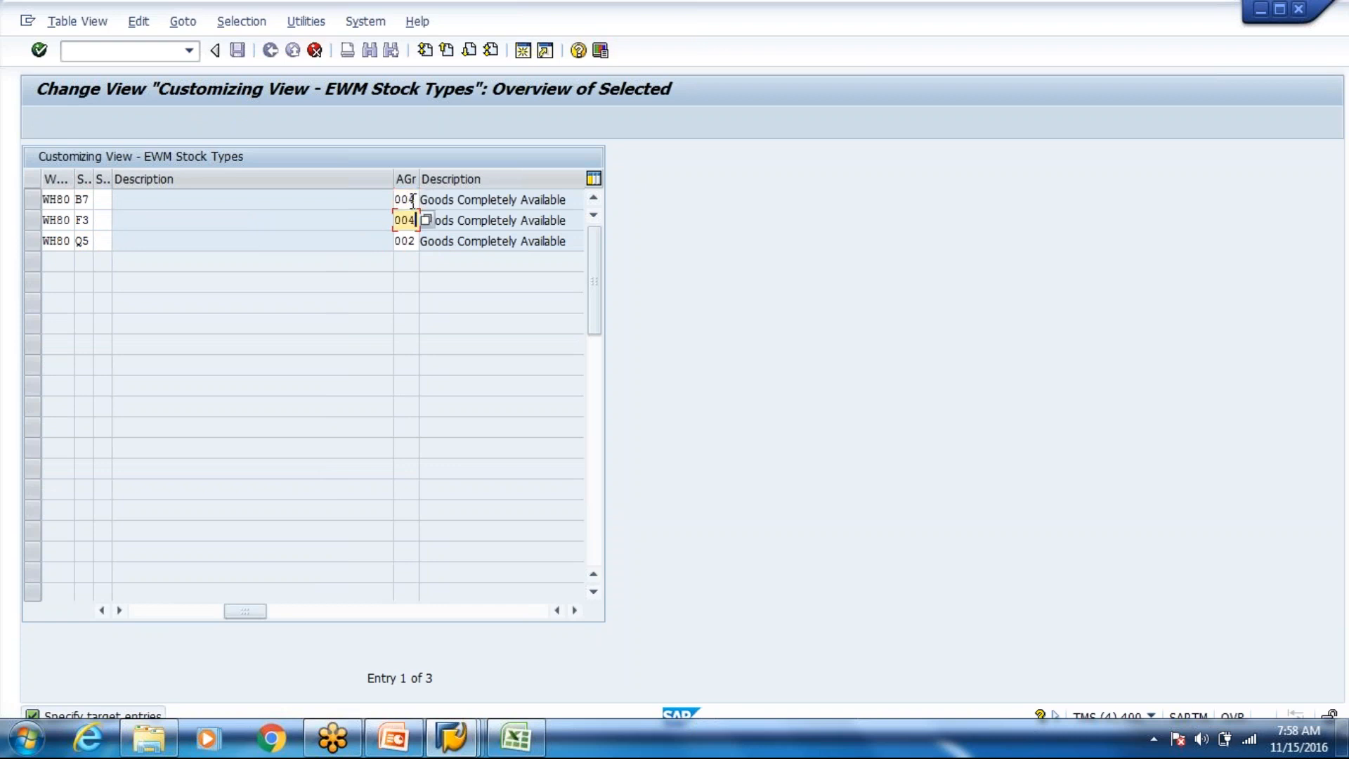
pyautogui.press('Down')
pyautogui.write('4')
pyautogui.press('Return')
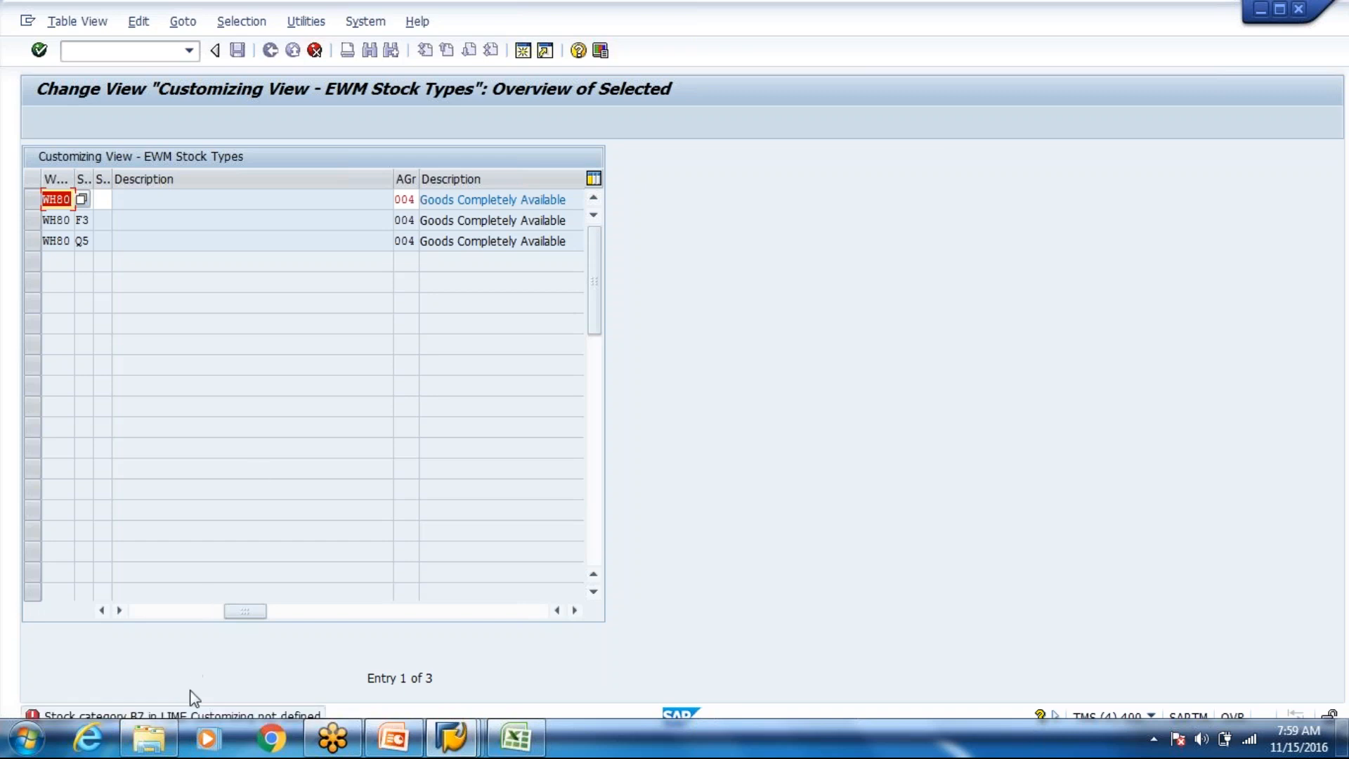
pyautogui.click(191, 716)
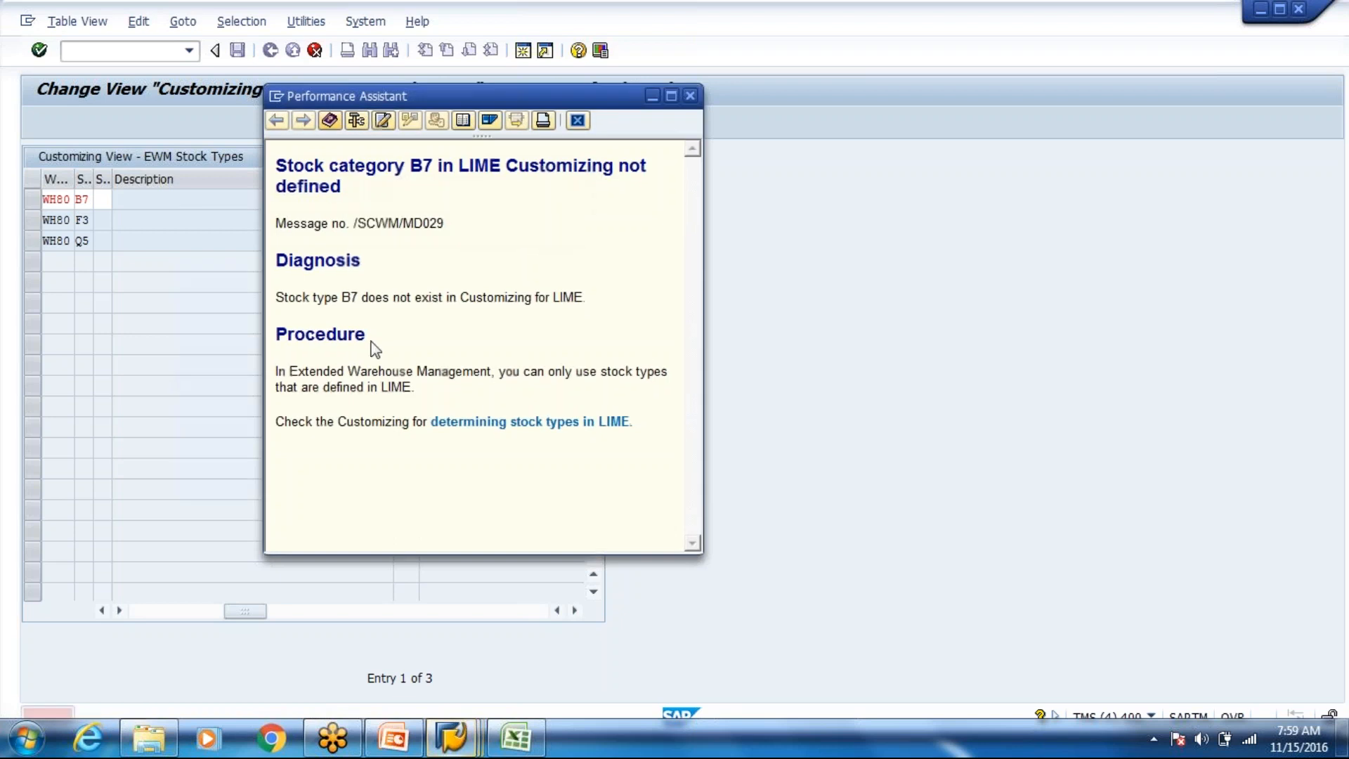
# - Open the linked LIME stock type customizing and start copying stock types B5, F2 and Q4
pyautogui.click(514, 423)
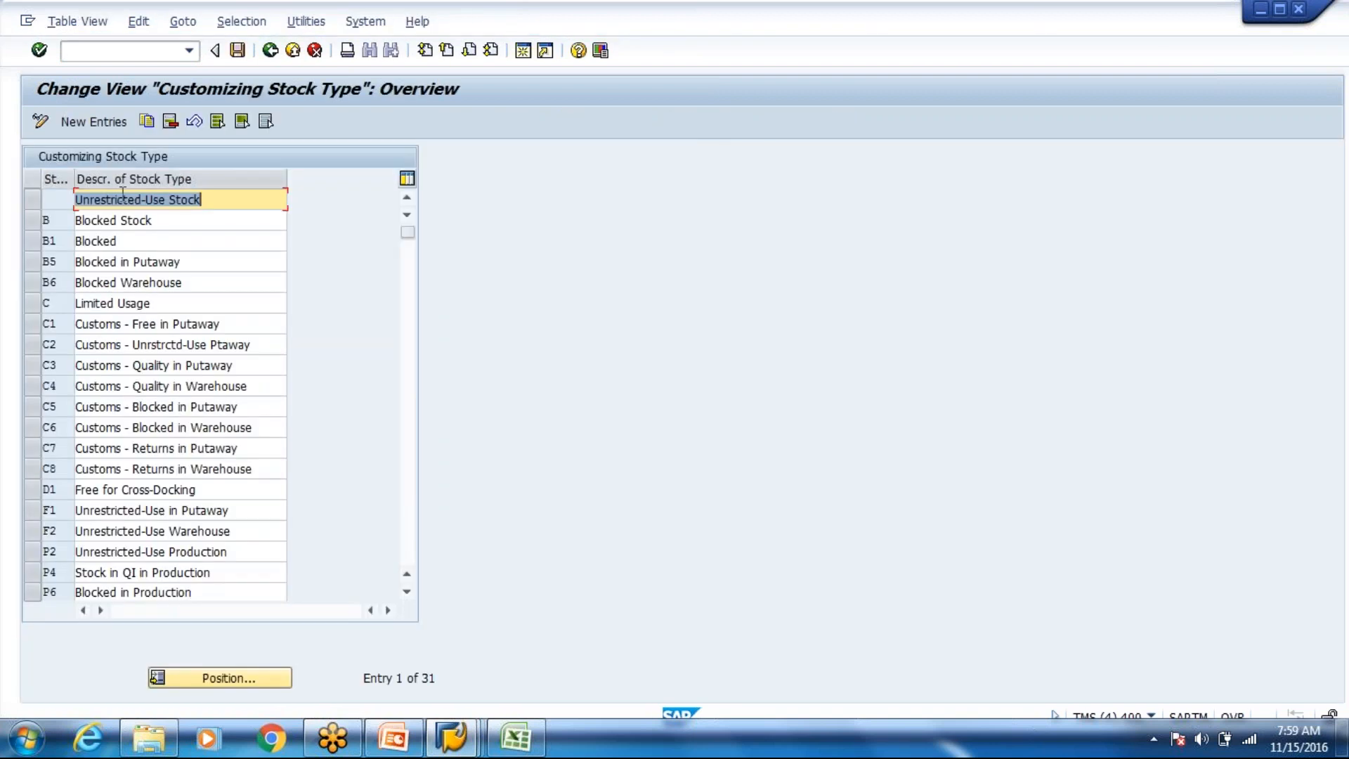
pyautogui.click(43, 263)
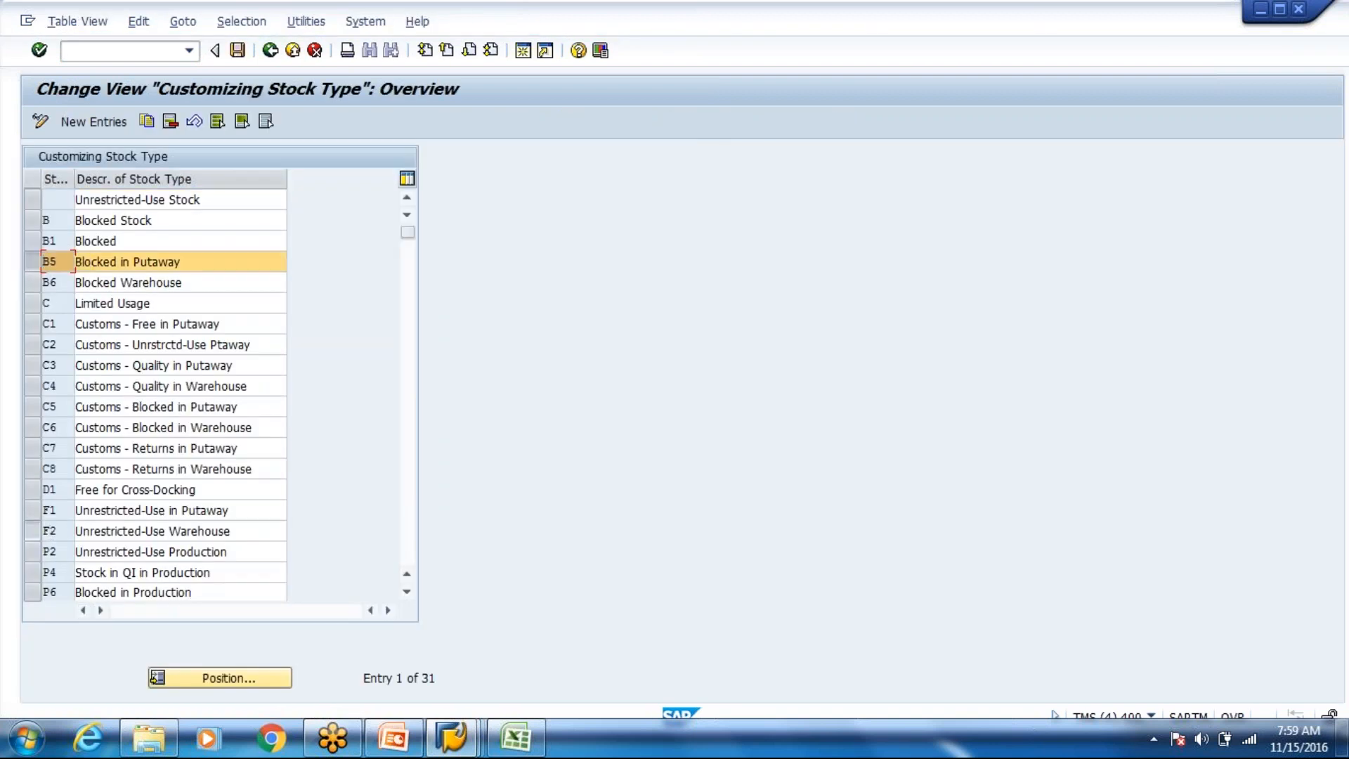
pyautogui.click(33, 531)
pyautogui.press('pagedown')
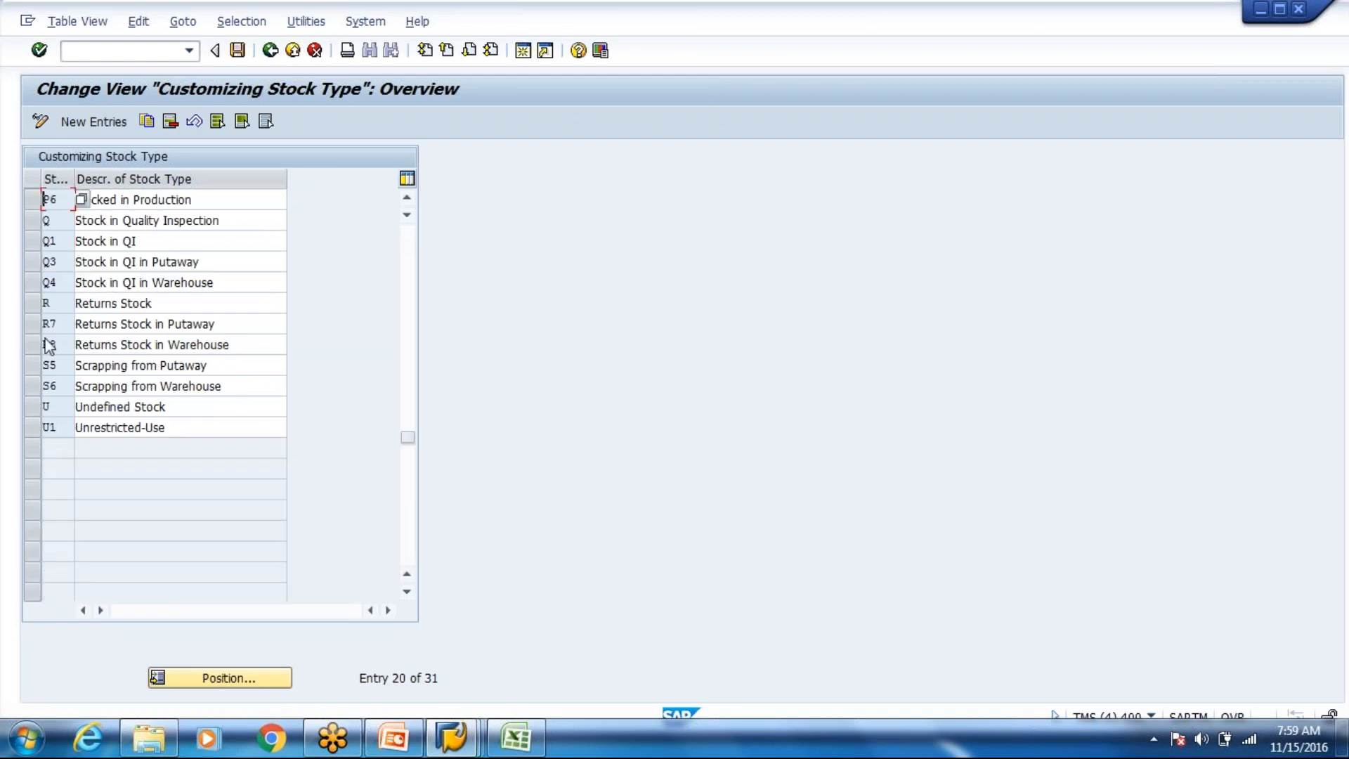
pyautogui.click(32, 282)
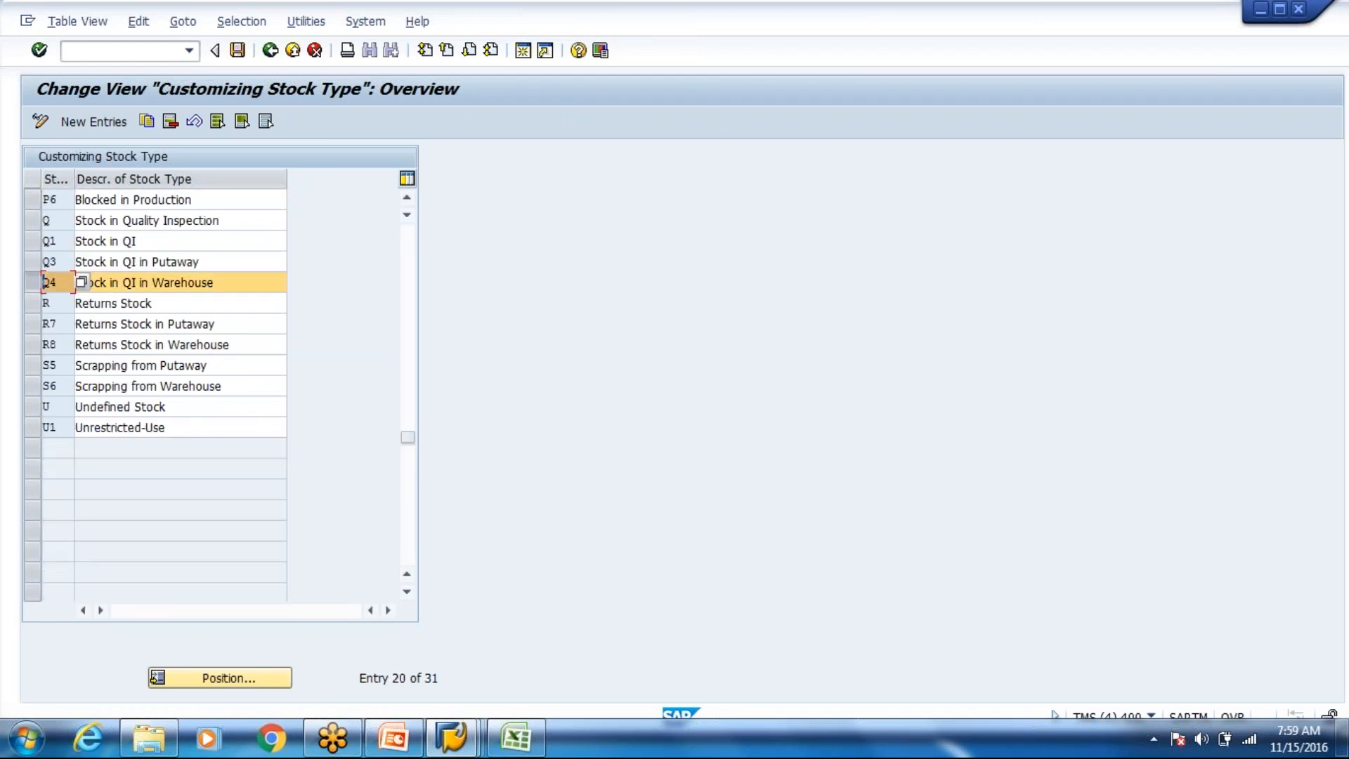
pyautogui.click(147, 122)
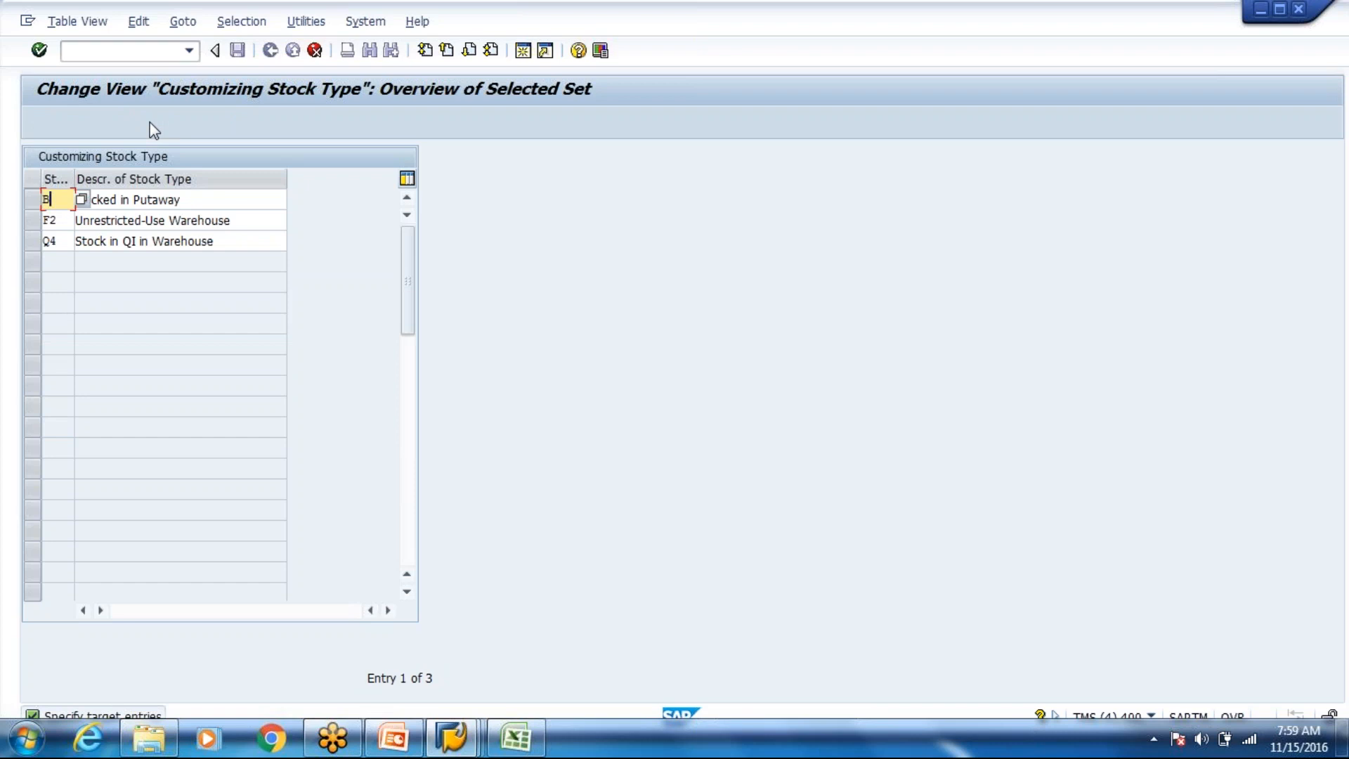
# - Try to name the copied LIME stock types B7, F3 and Q5
pyautogui.write('7')
pyautogui.press('Down')
pyautogui.press('BackSpace')
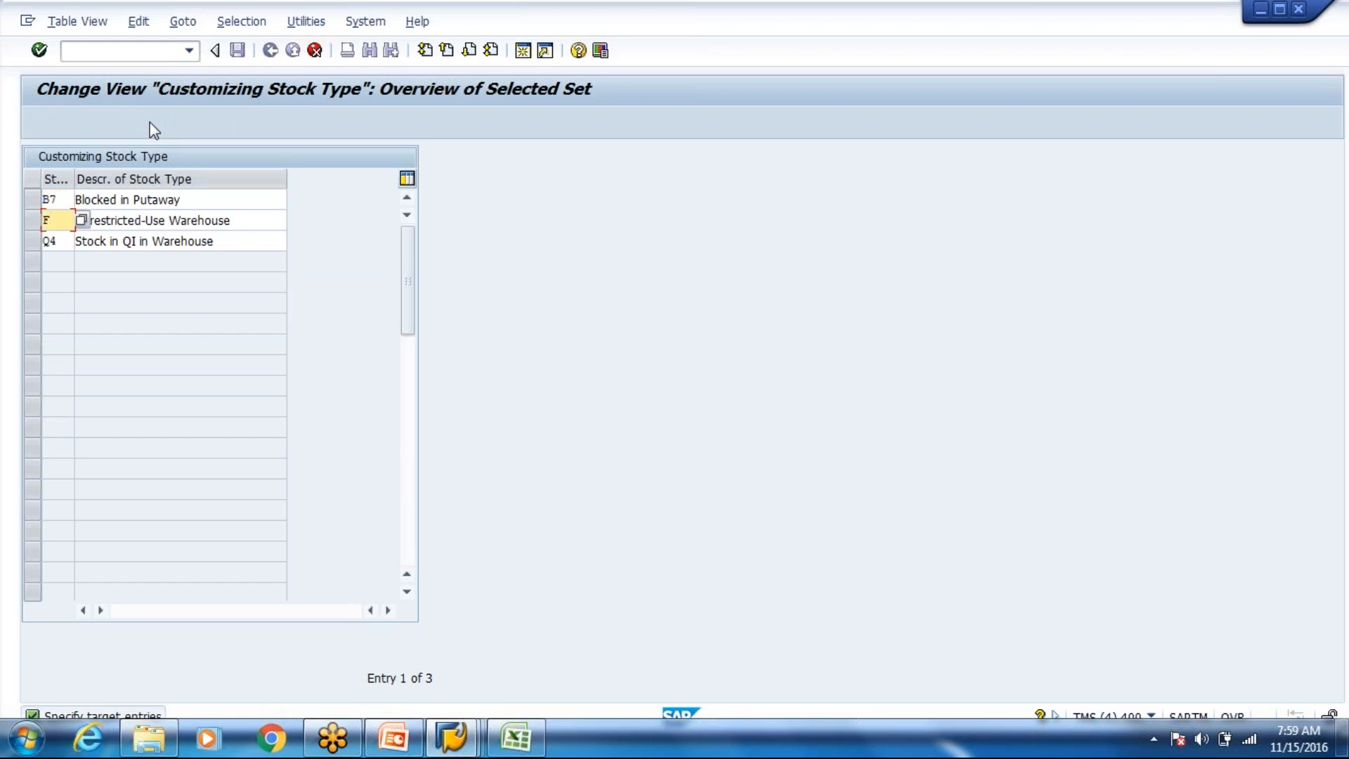
pyautogui.write('3')
pyautogui.press('Down')
pyautogui.press('BackSpace')
pyautogui.write('5')
pyautogui.press('Return')
# - Name the copies 30 for Blocked in Putaway, 10 for Unrestricted-Use Warehouse and 20 for Stock in QI in Warehouse
pyautogui.write('B')
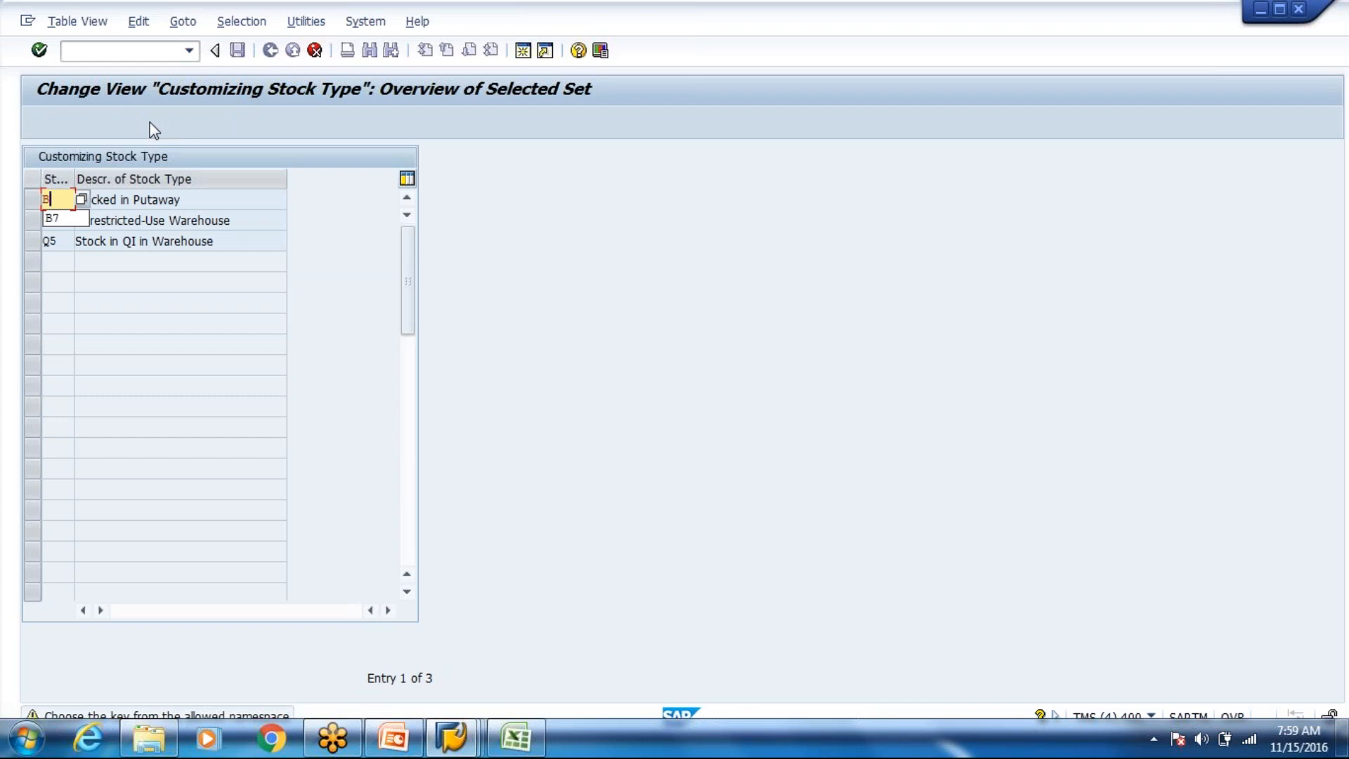
pyautogui.press('BackSpace')
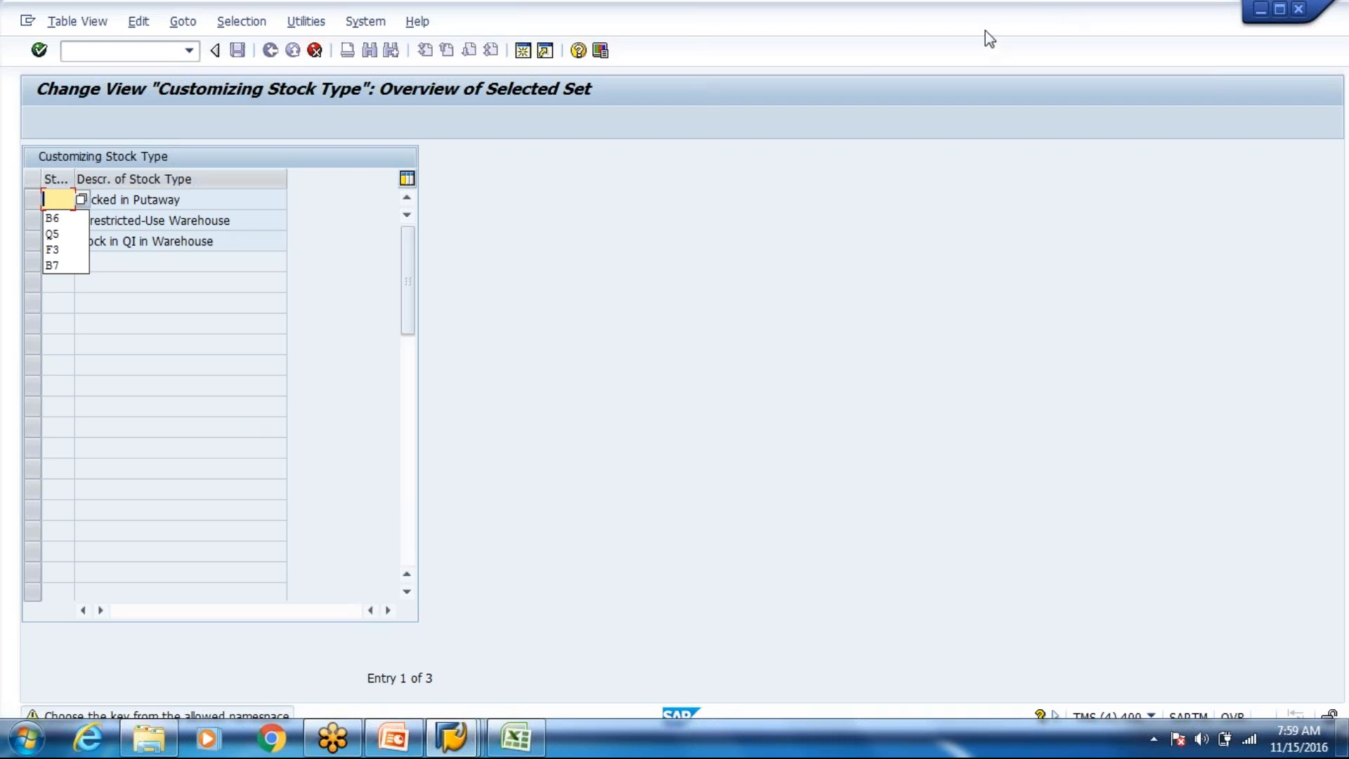
pyautogui.hotkey('alt', 'Tab')
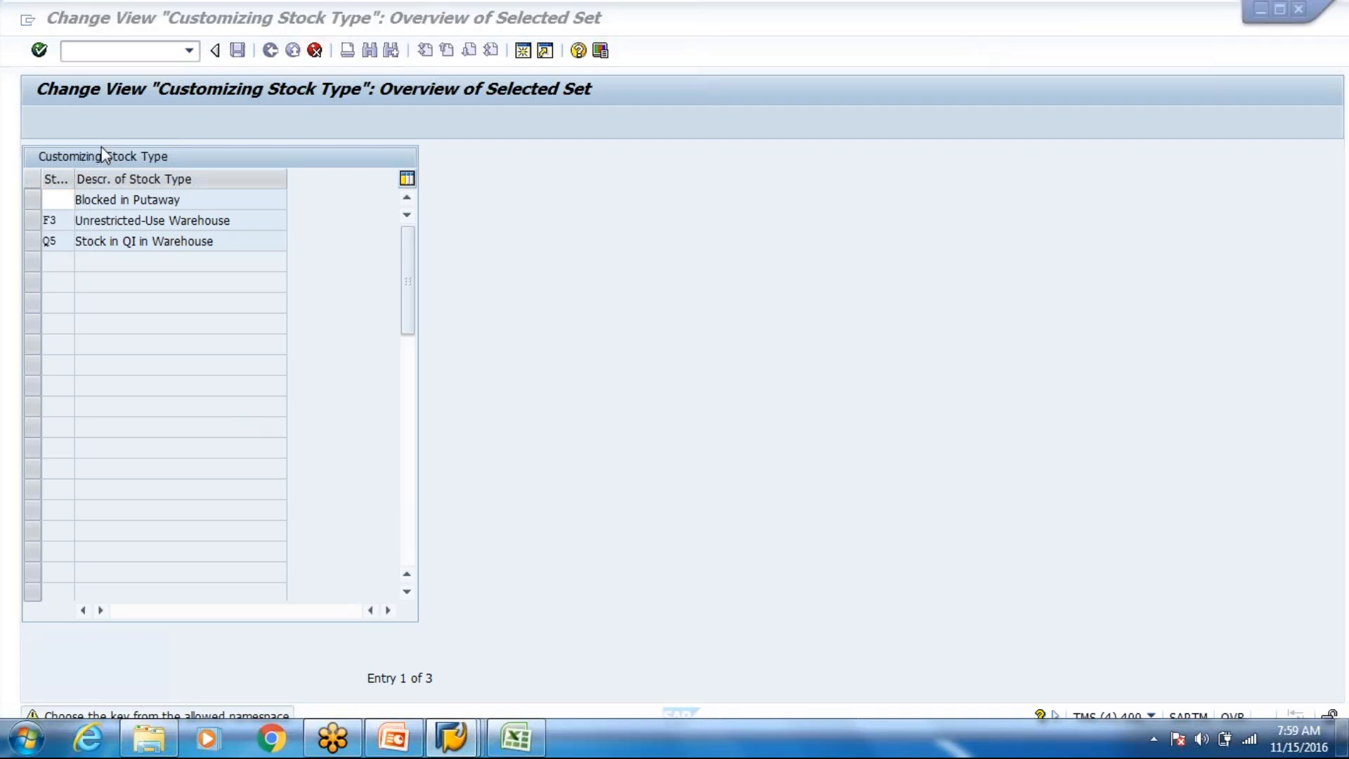
pyautogui.click(66, 201)
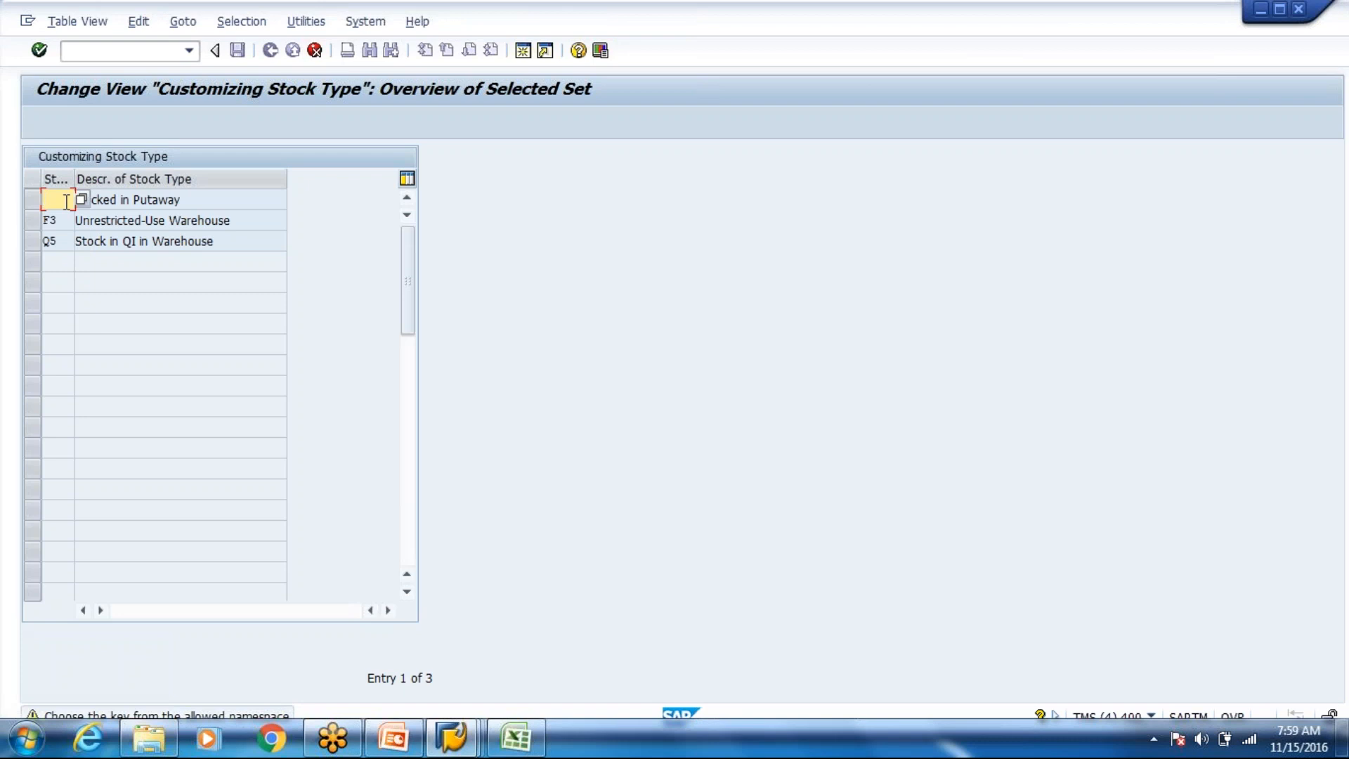
pyautogui.write('30')
pyautogui.press('Return')
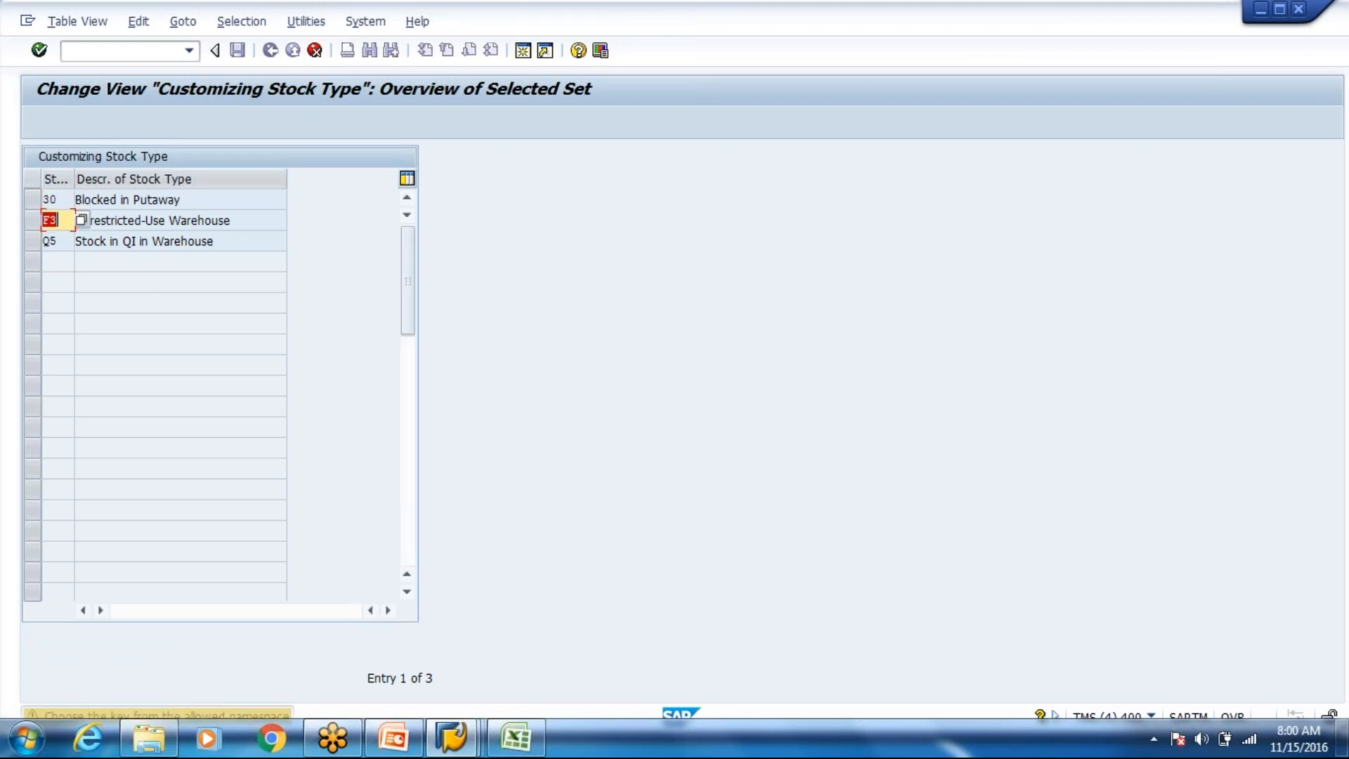
pyautogui.write('10')
pyautogui.press('Return')
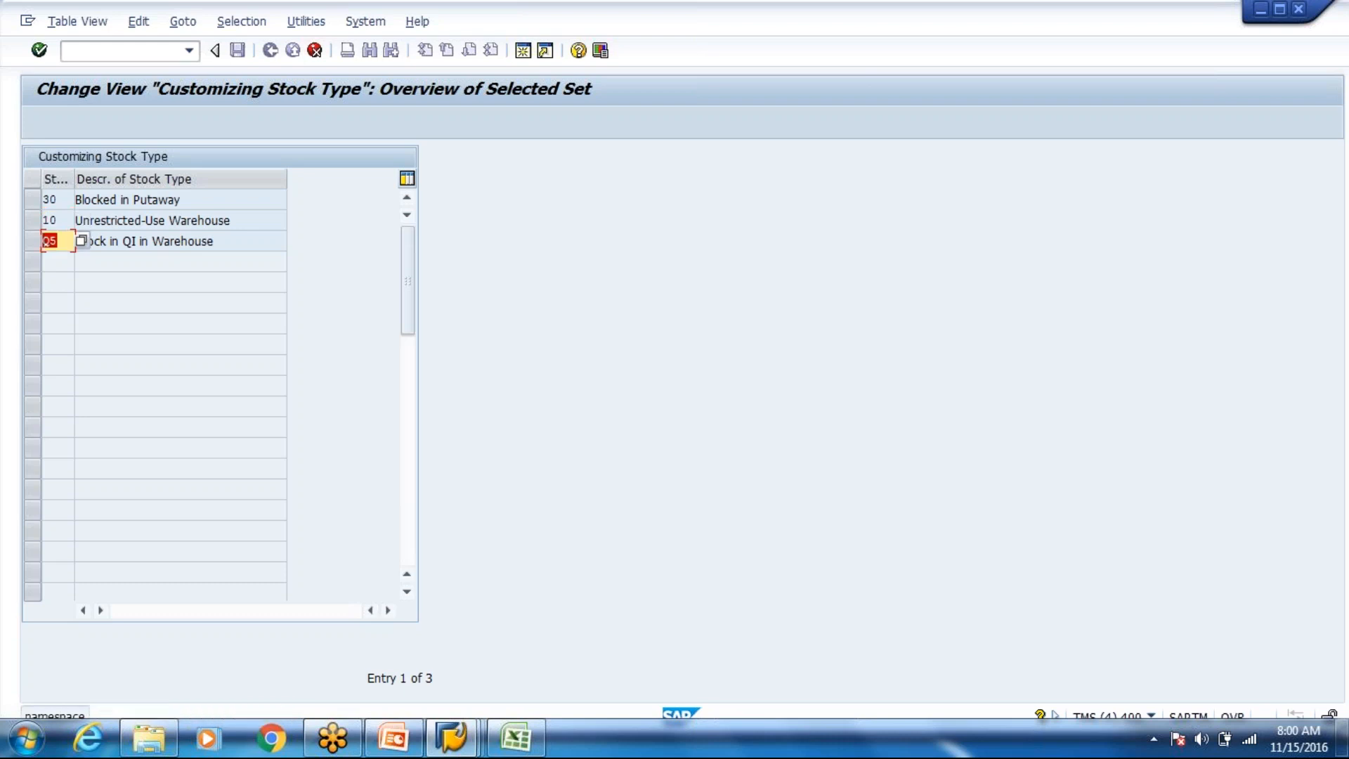
pyautogui.write('20')
pyautogui.press('Return')
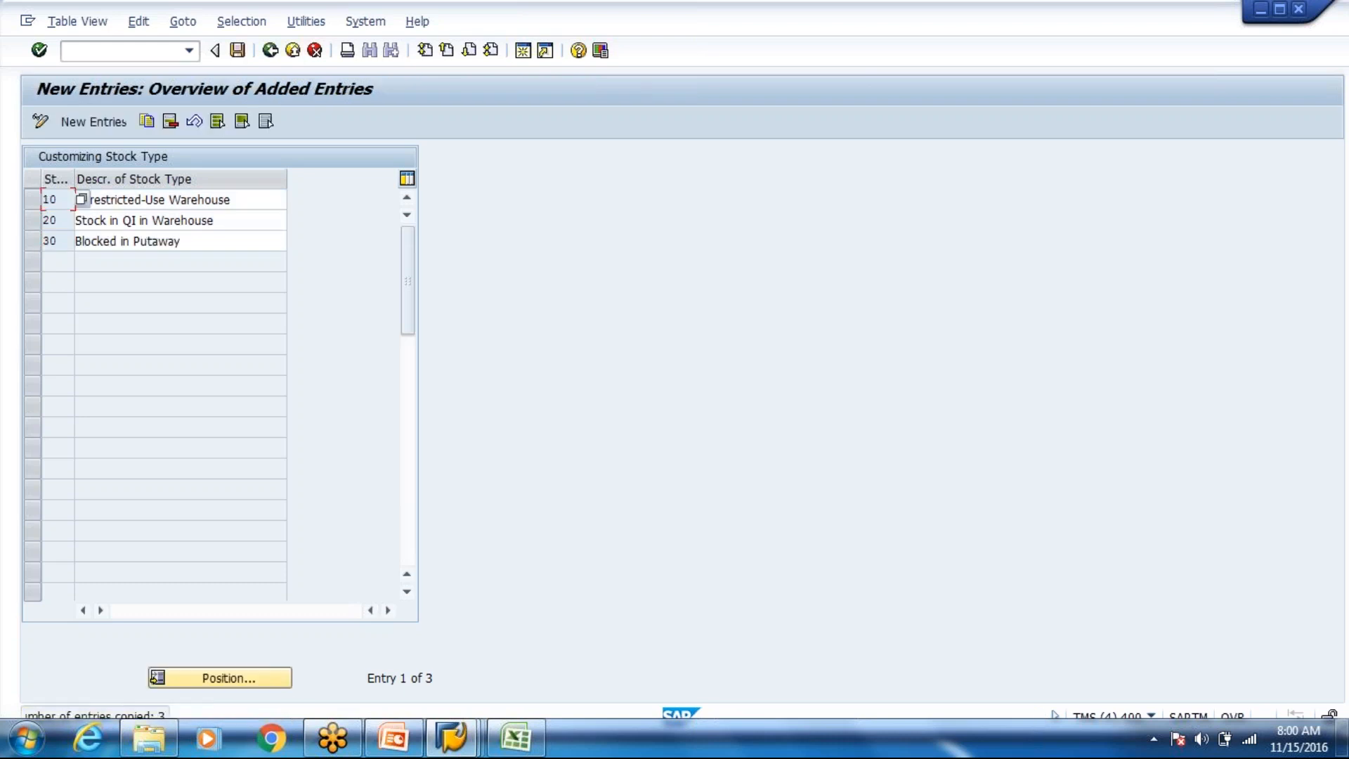
# - Save the new LIME stock types, return to the pending EWM stock type copies and close the message details
pyautogui.hotkey('ctrl', 's')
pyautogui.press('Return')
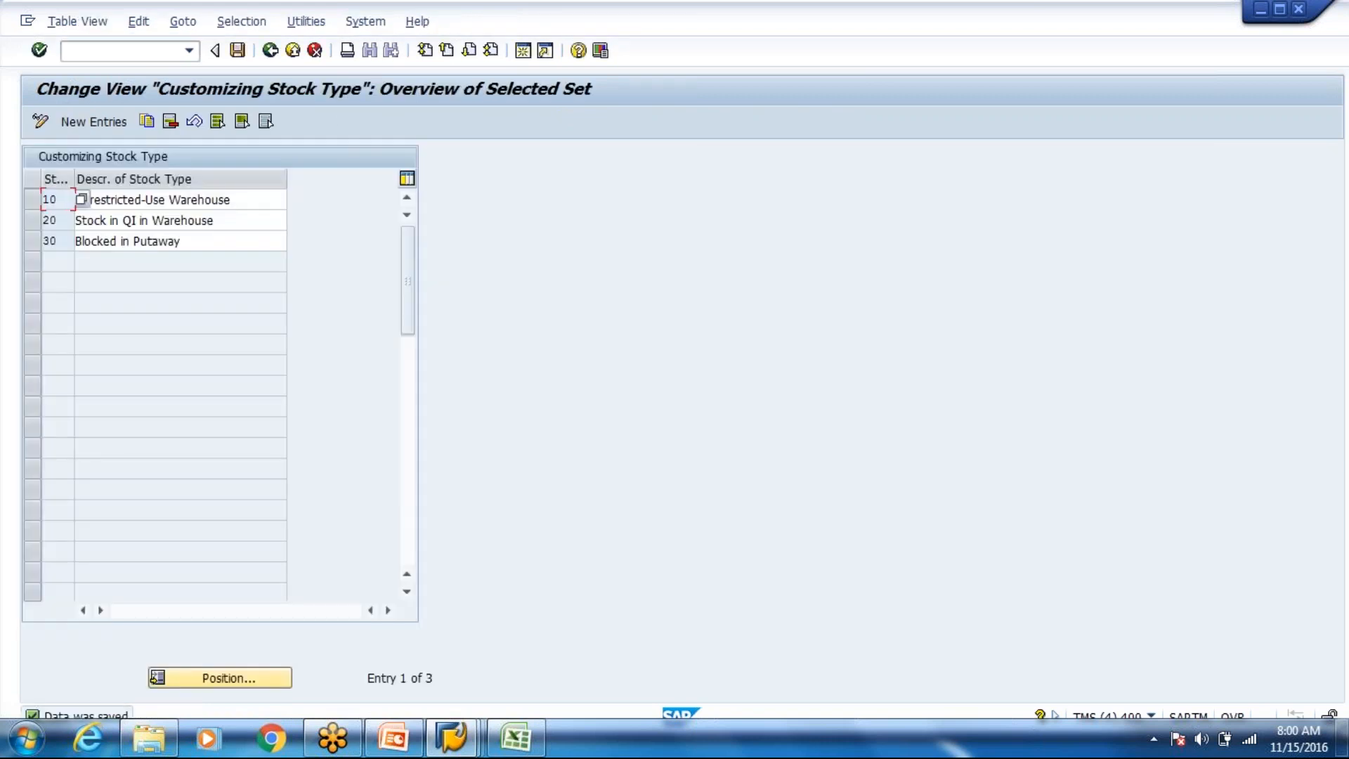
pyautogui.click(270, 51)
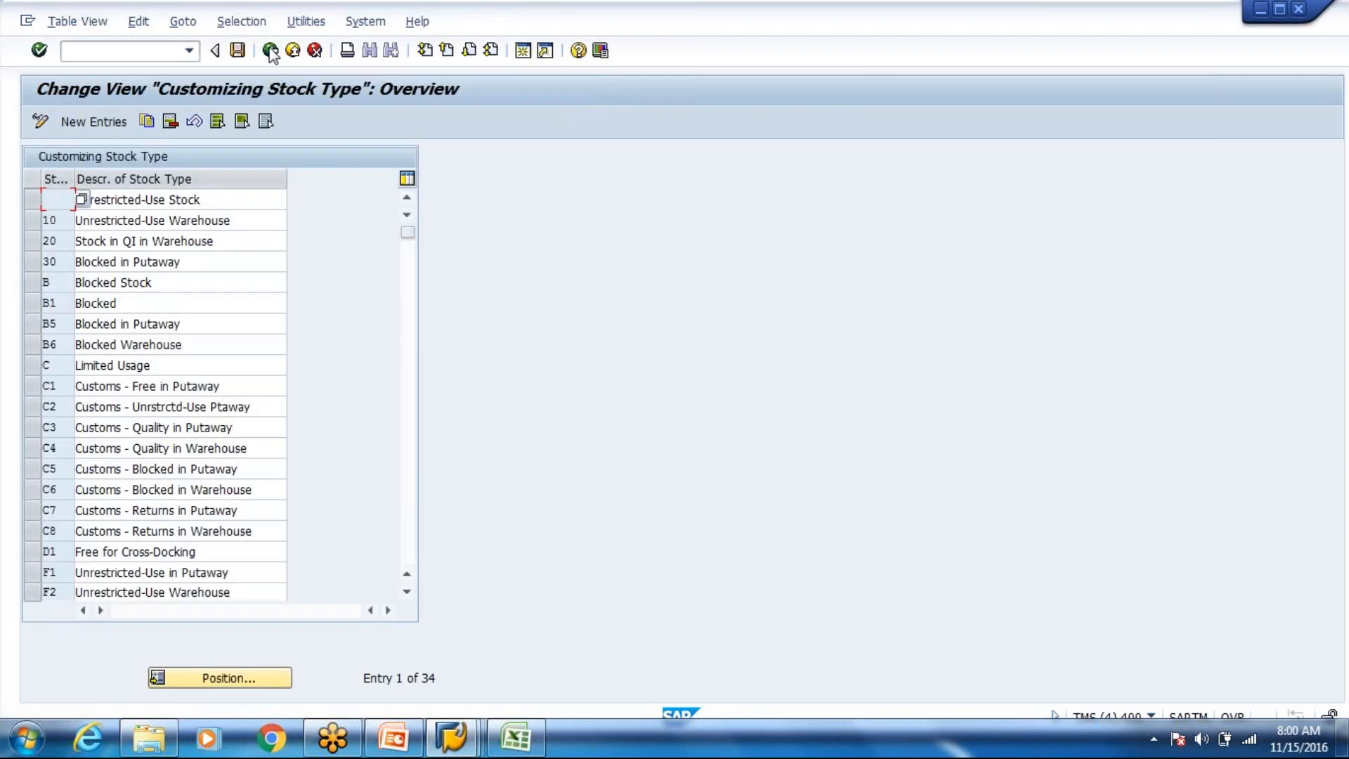
pyautogui.click(270, 51)
pyautogui.click(270, 51)
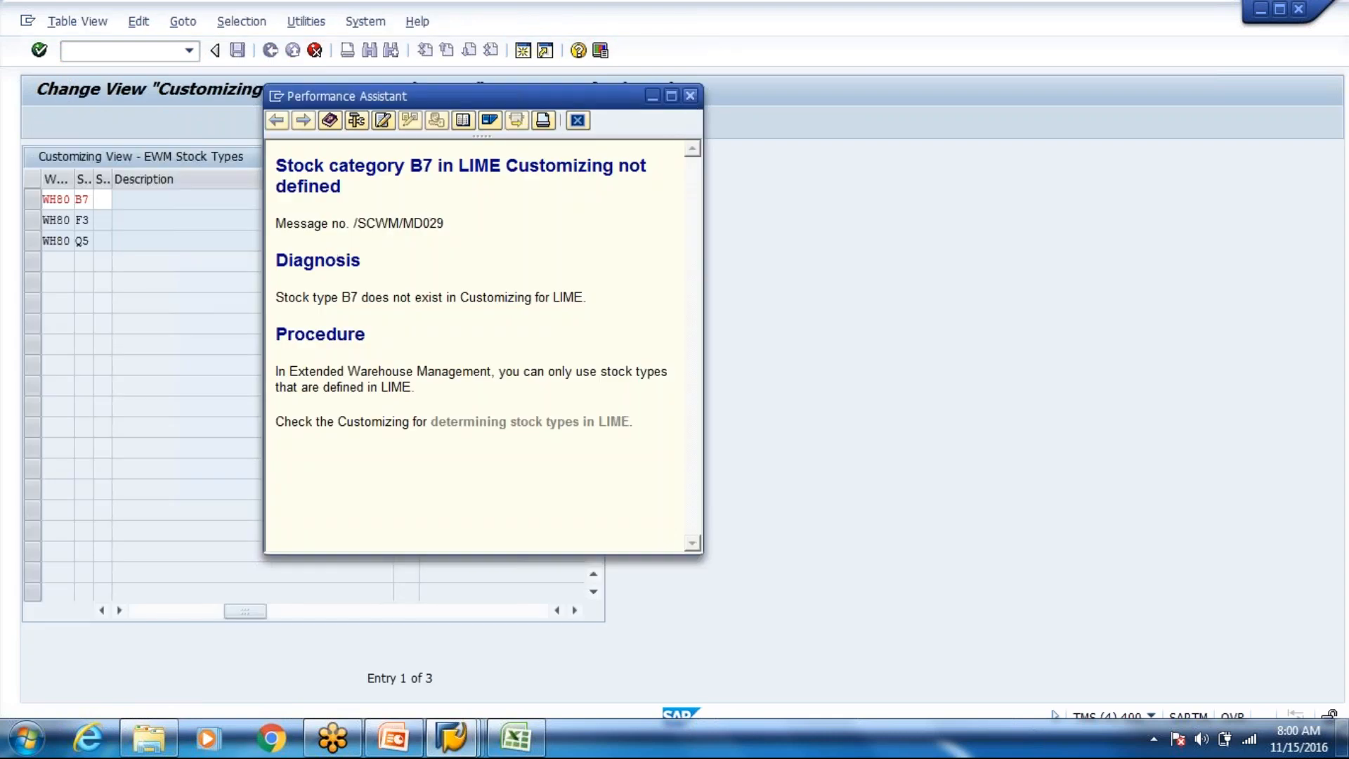
pyautogui.press('Escape')
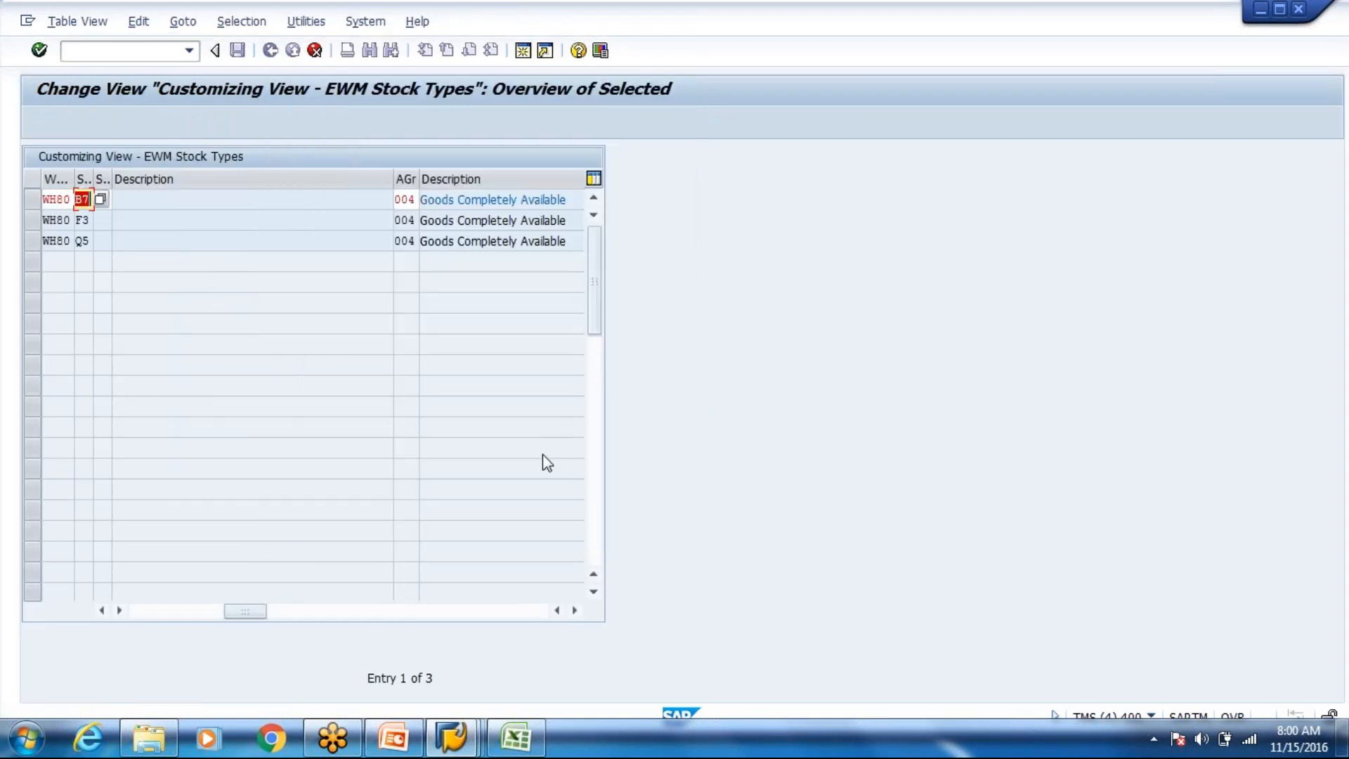
# - Rename WH80's pending stock type copies B7, F3 and Q5 as 30, 10 and 20 and complete the copy
pyautogui.moveTo(230, 611); pyautogui.dragTo(124, 611)
pyautogui.write('30')
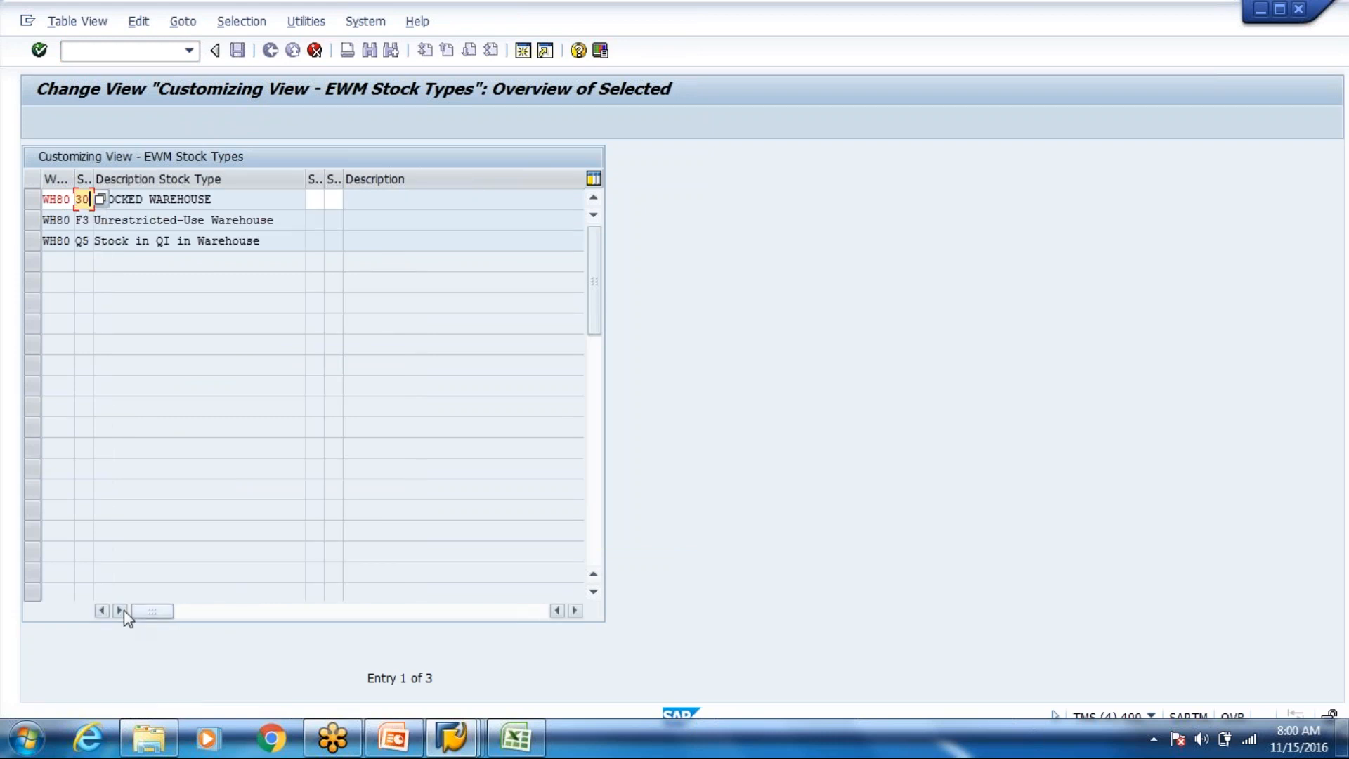
pyautogui.press('Return')
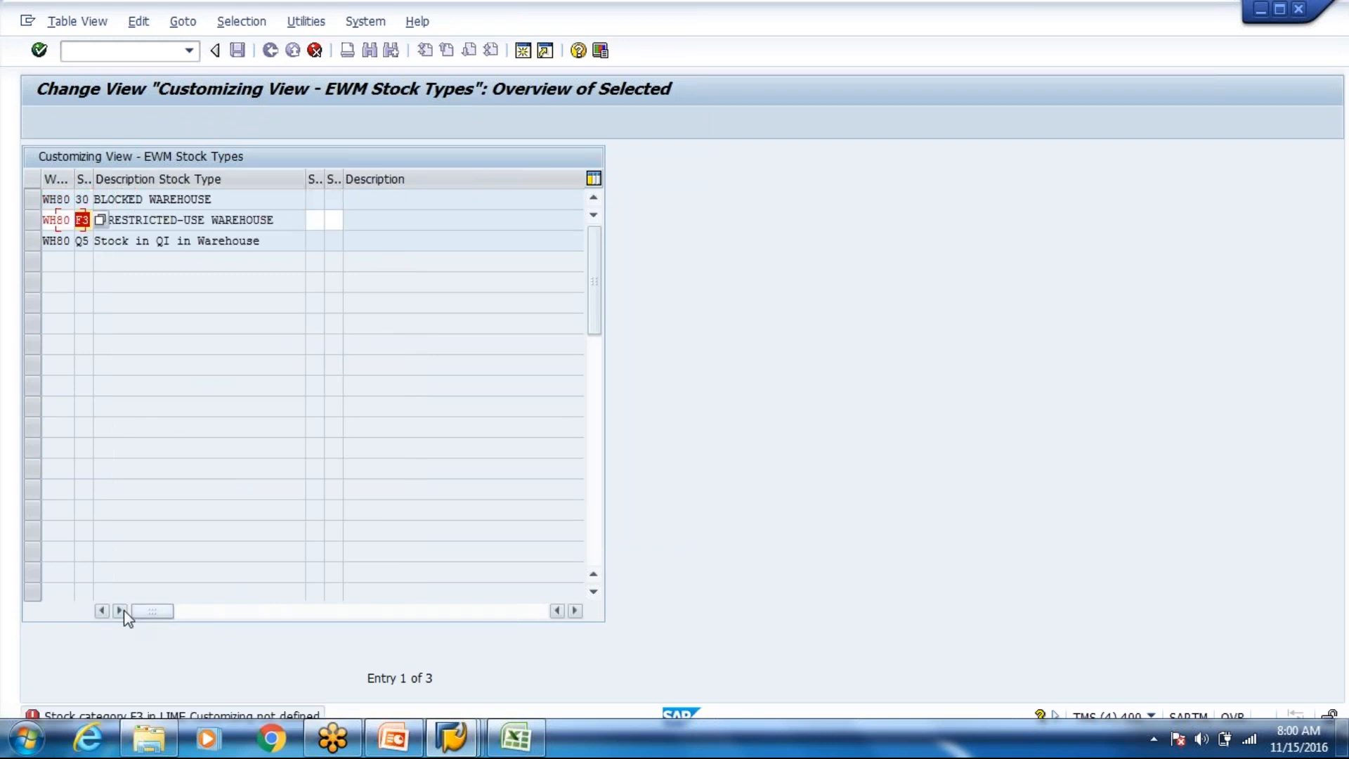
pyautogui.write('10')
pyautogui.press('Return')
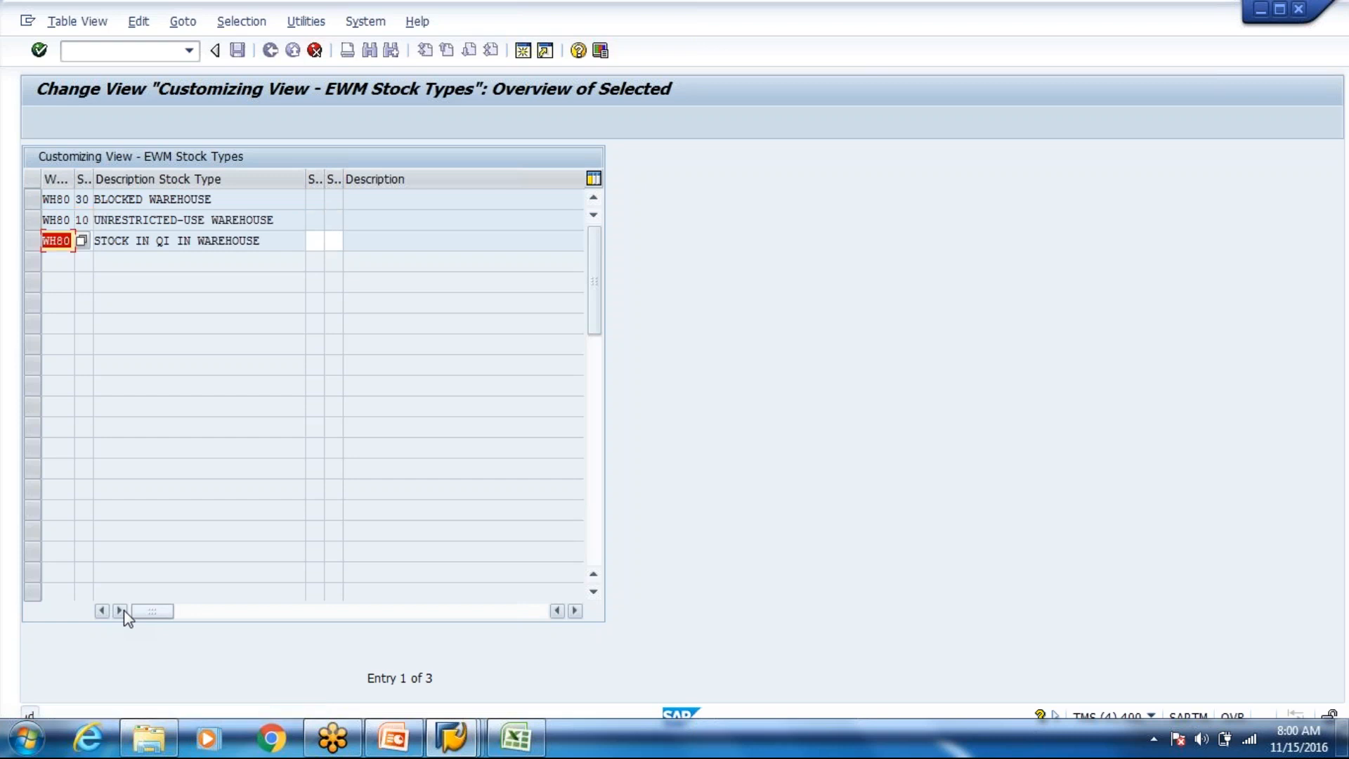
pyautogui.write('20')
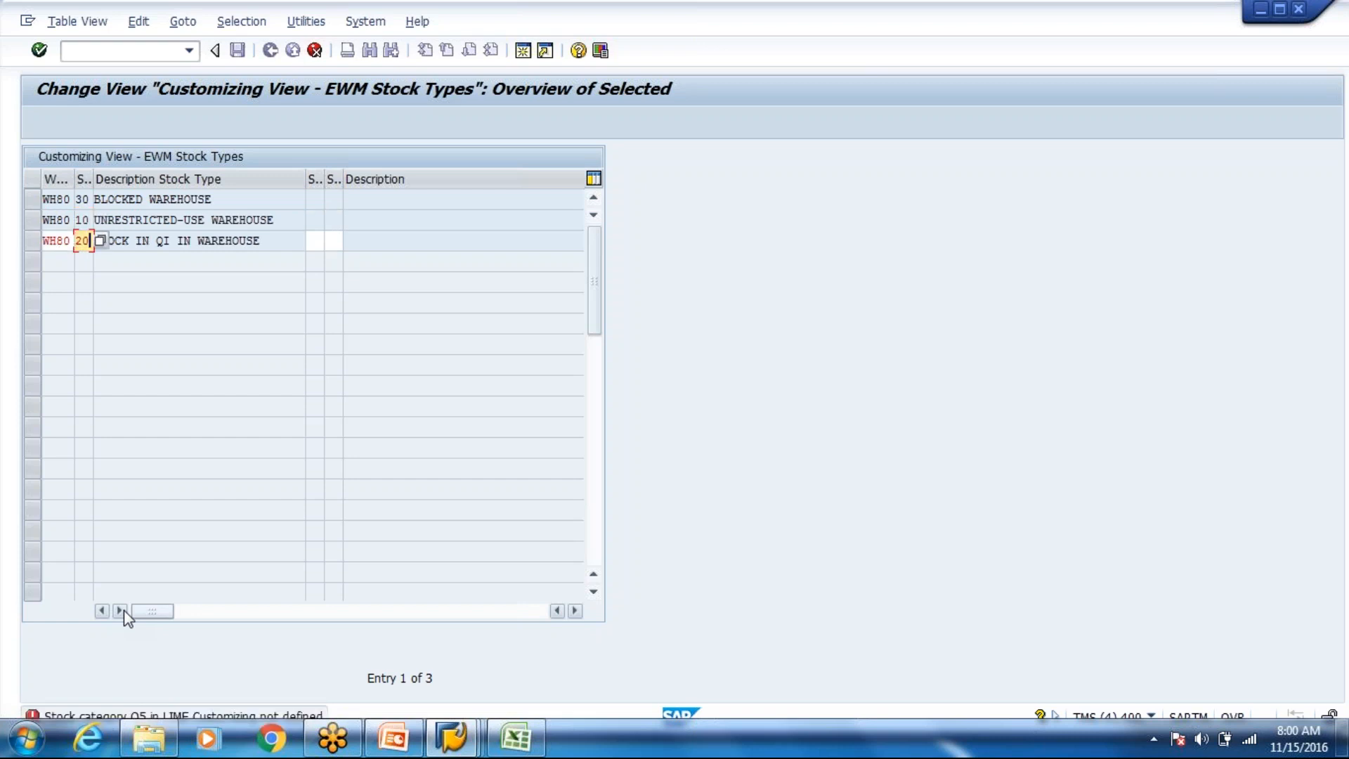
pyautogui.press('Return')
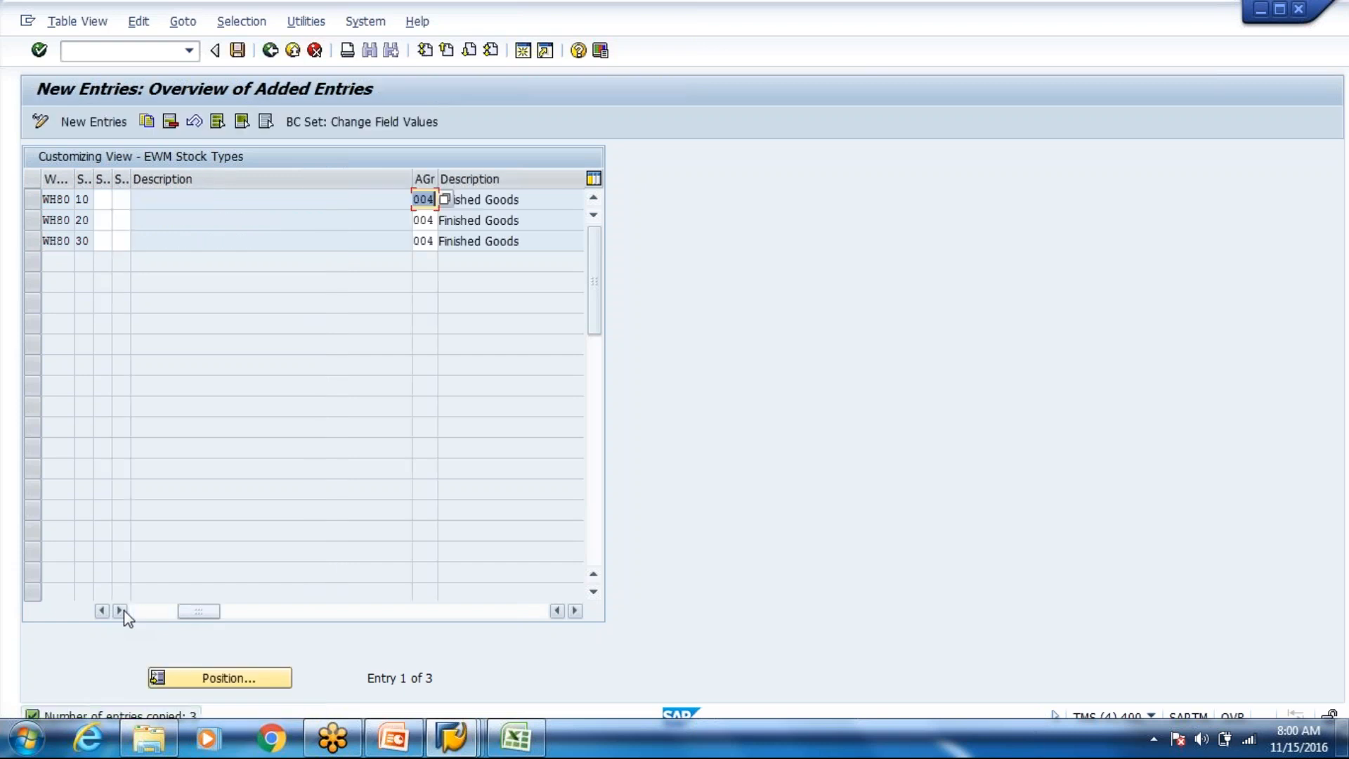
# - Save WH80's new stock types to the customizing request, return to the IMG and close the activity selection
pyautogui.hotkey('ctrl', 's')
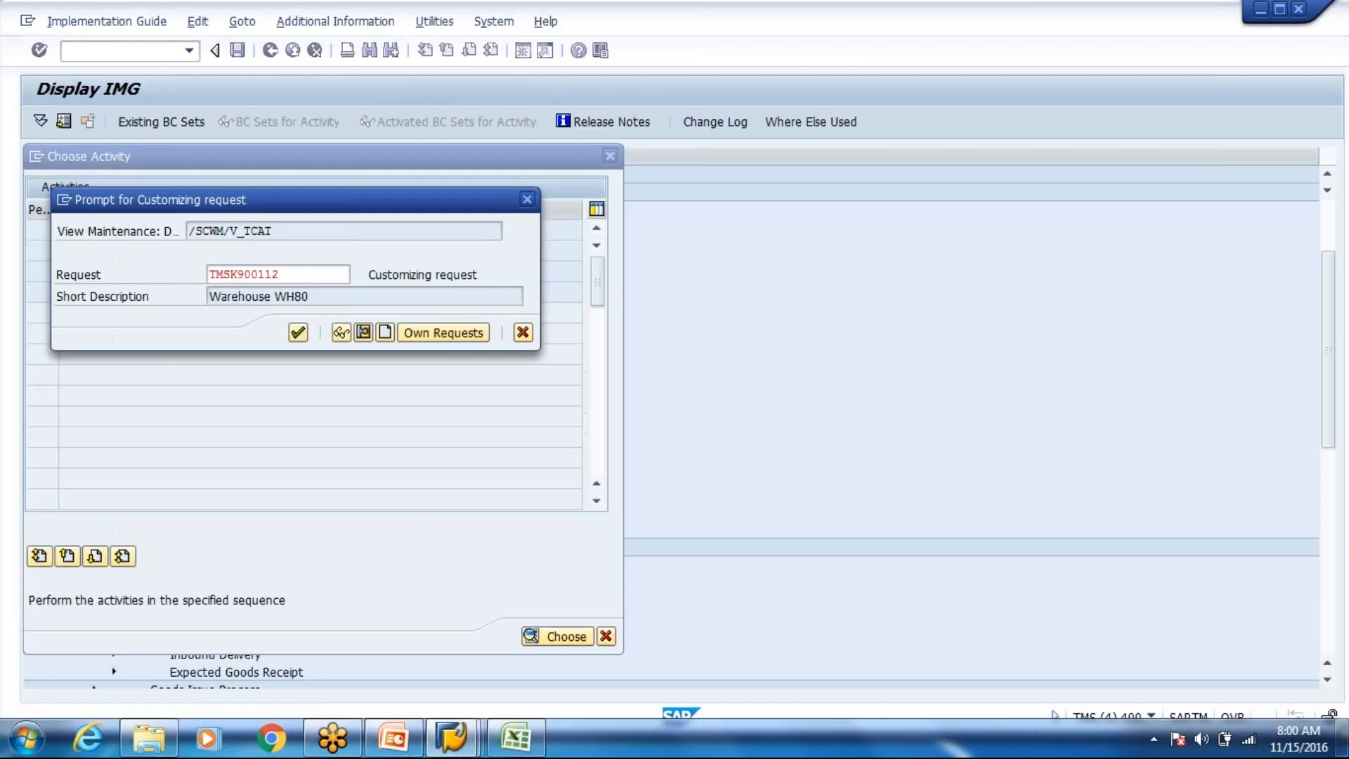
pyautogui.press('Return')
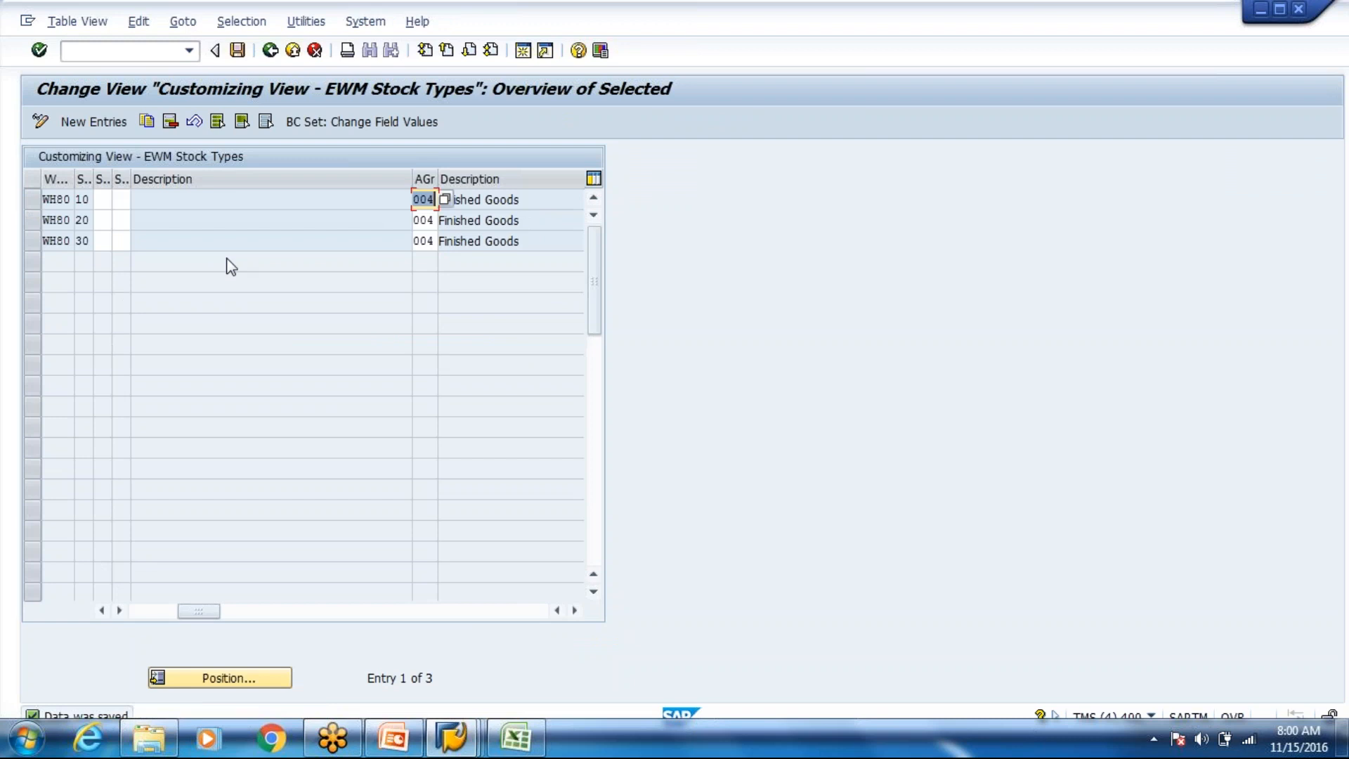
pyautogui.click(269, 51)
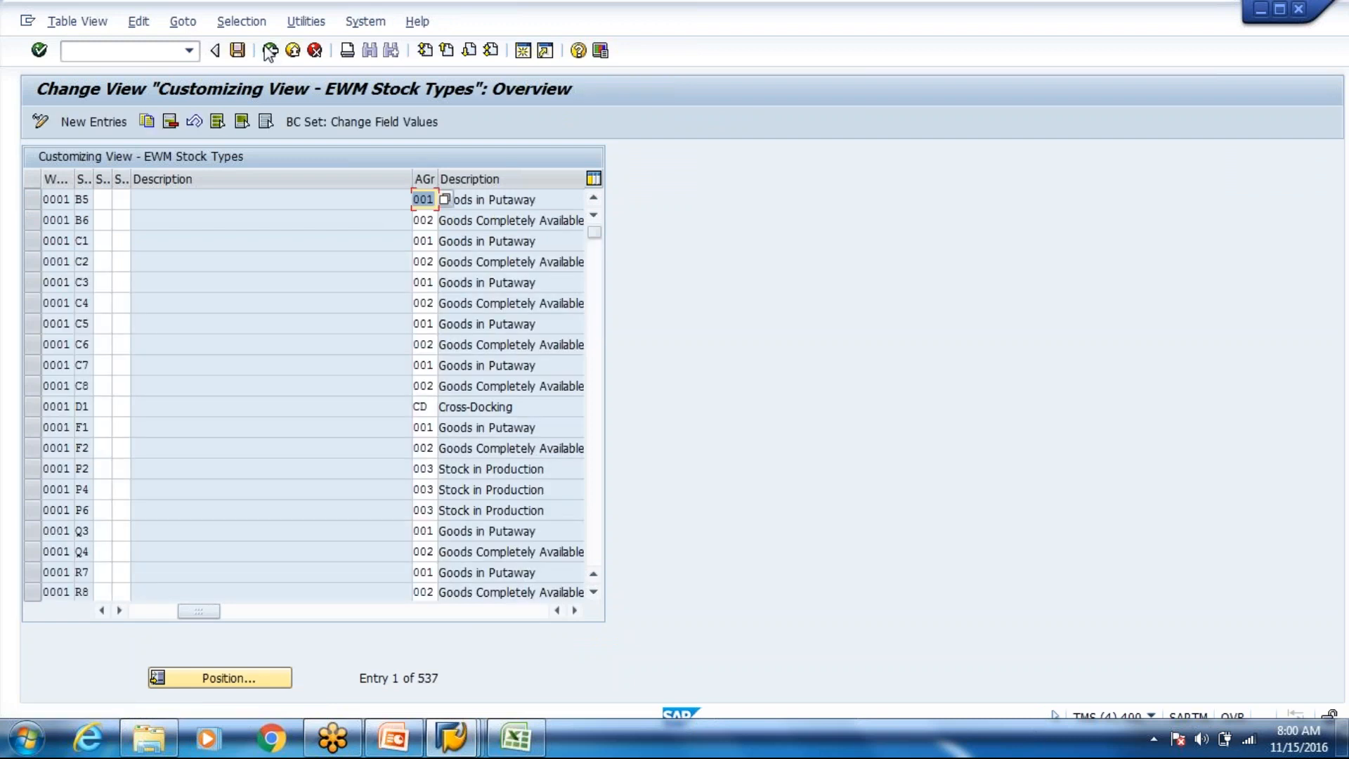
pyautogui.click(270, 51)
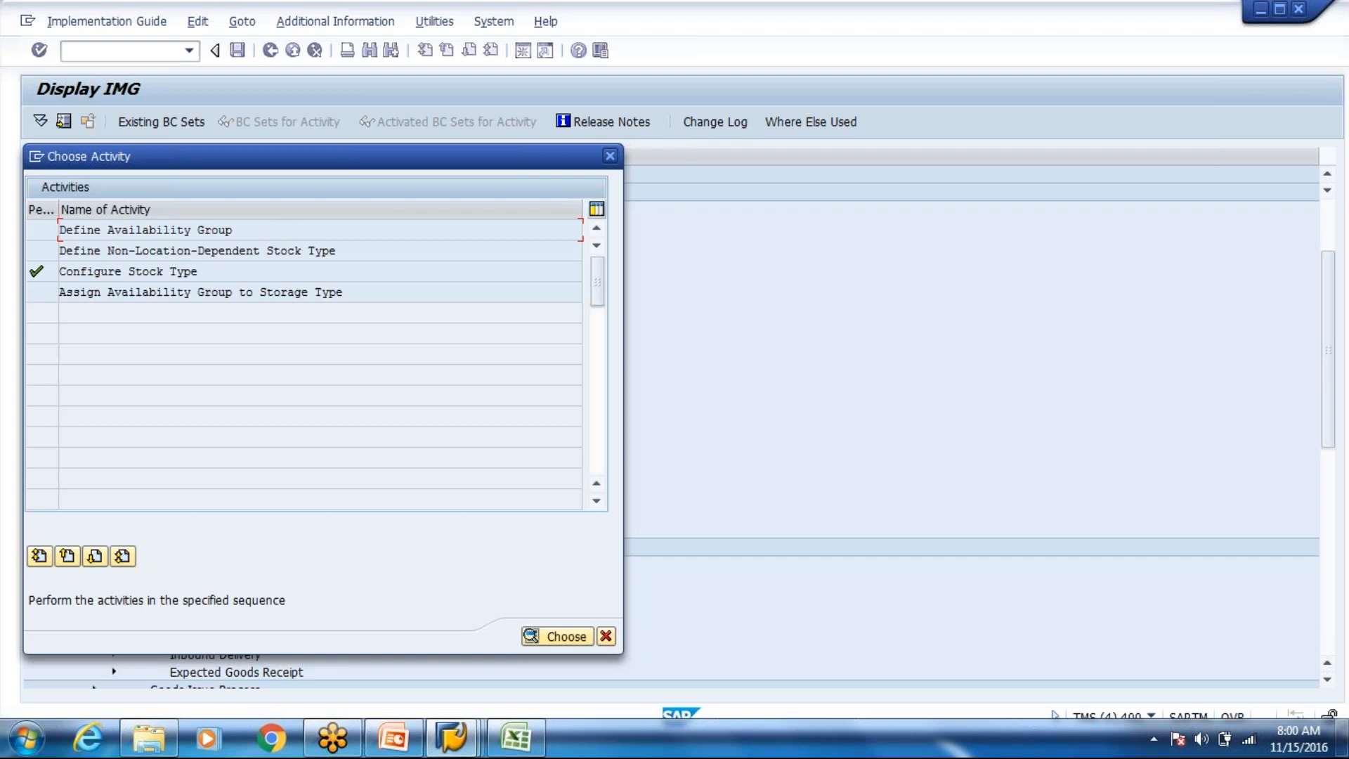
pyautogui.click(260, 246)
pyautogui.click(606, 637)
pyautogui.click(451, 738)
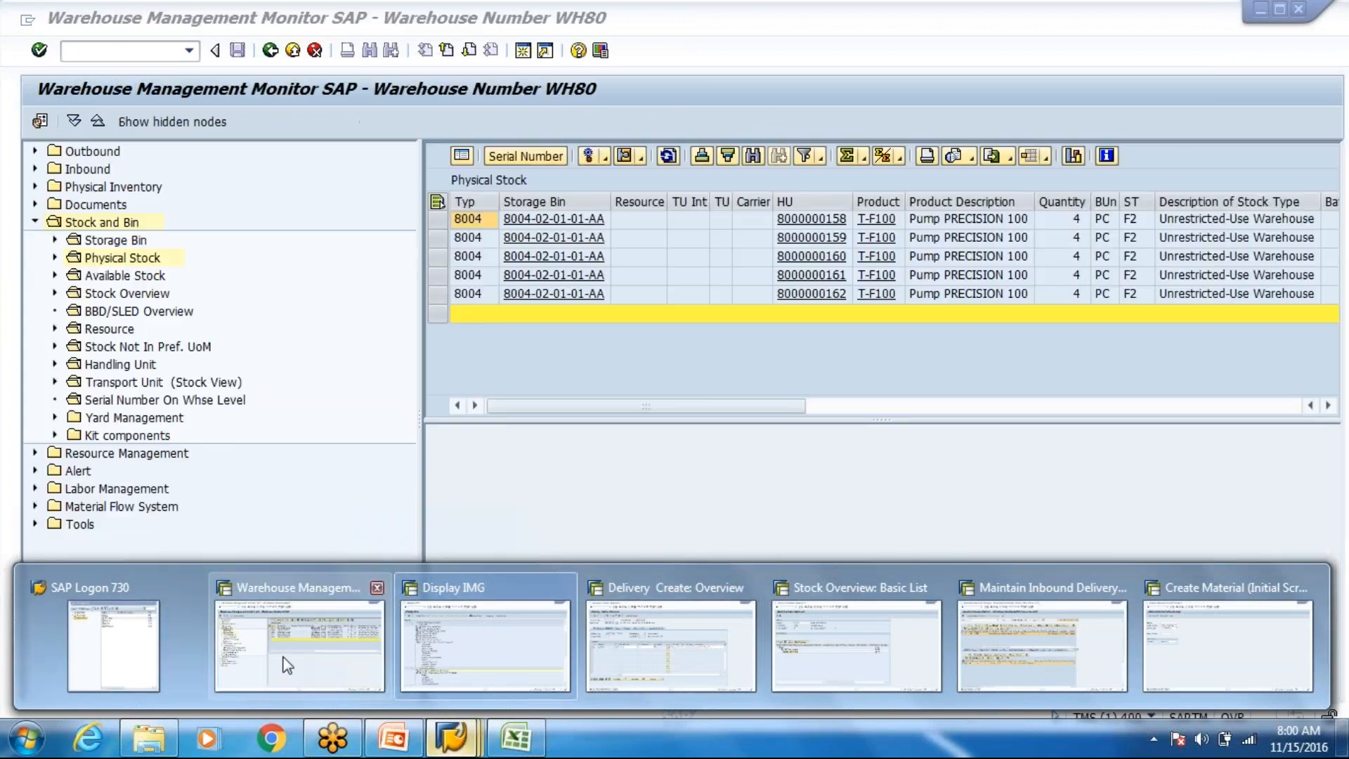
pyautogui.click(287, 665)
pyautogui.press('Tab')
pyautogui.press('Tab')
pyautogui.press('Tab')
pyautogui.press('Tab')
pyautogui.press('Tab')
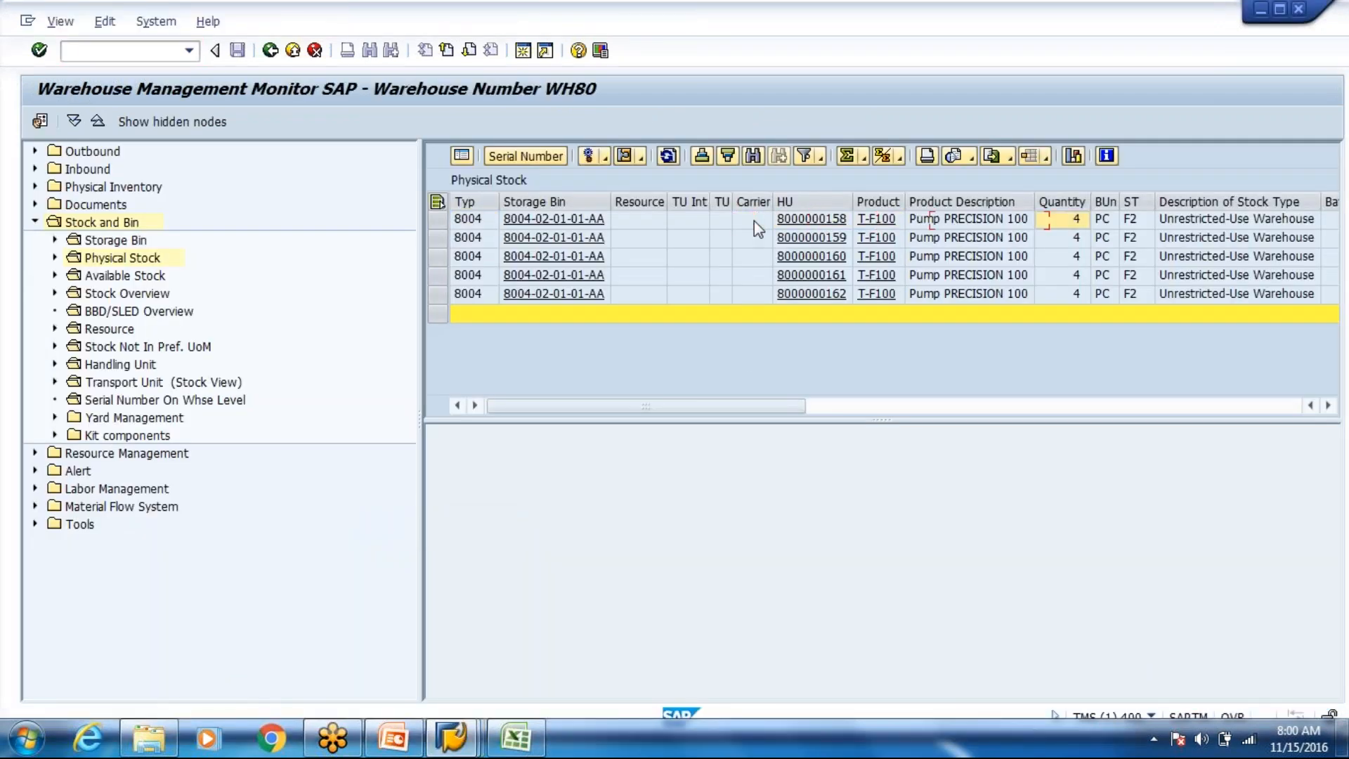
pyautogui.hotkey('shift', 'Tab')
pyautogui.hotkey('shift', 'Tab')
pyautogui.hotkey('shift', 'Tab')
pyautogui.hotkey('shift', 'Tab')
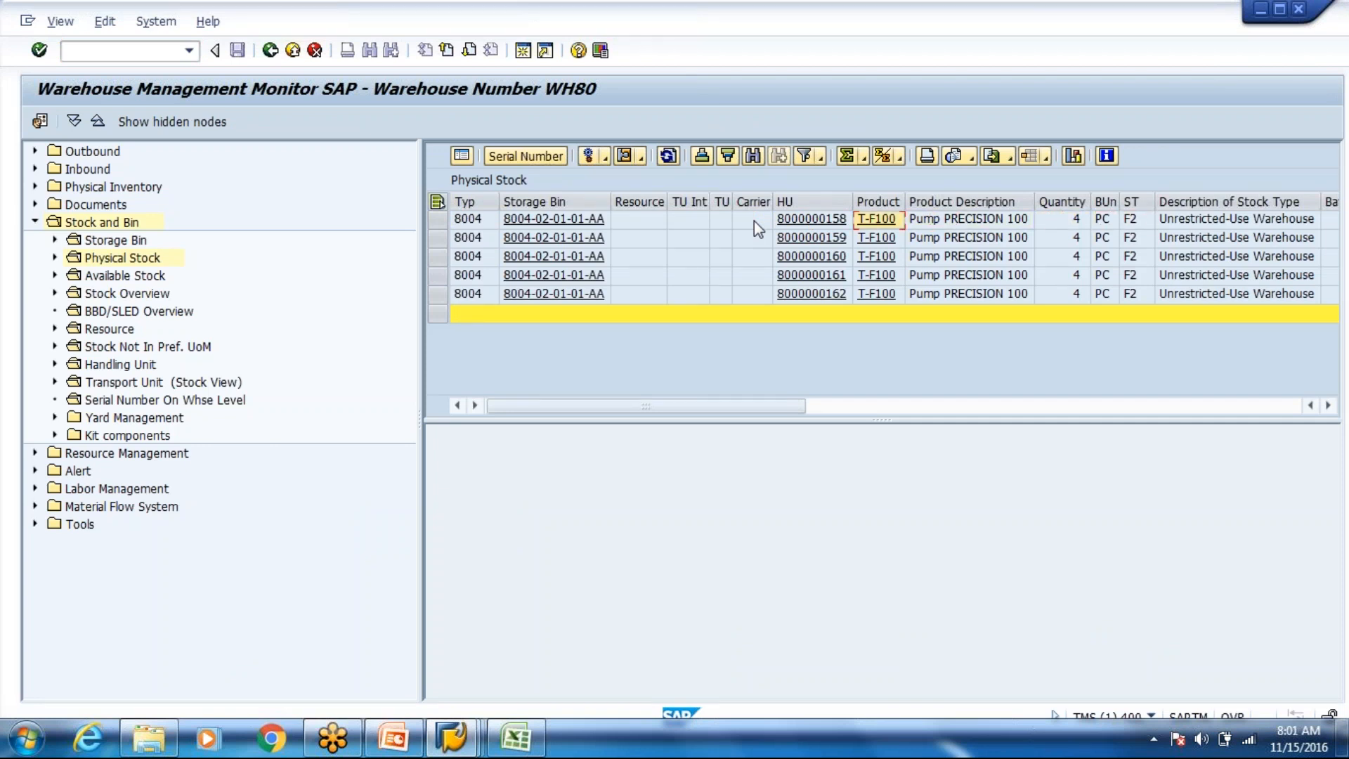
pyautogui.hotkey('shift', 'Tab')
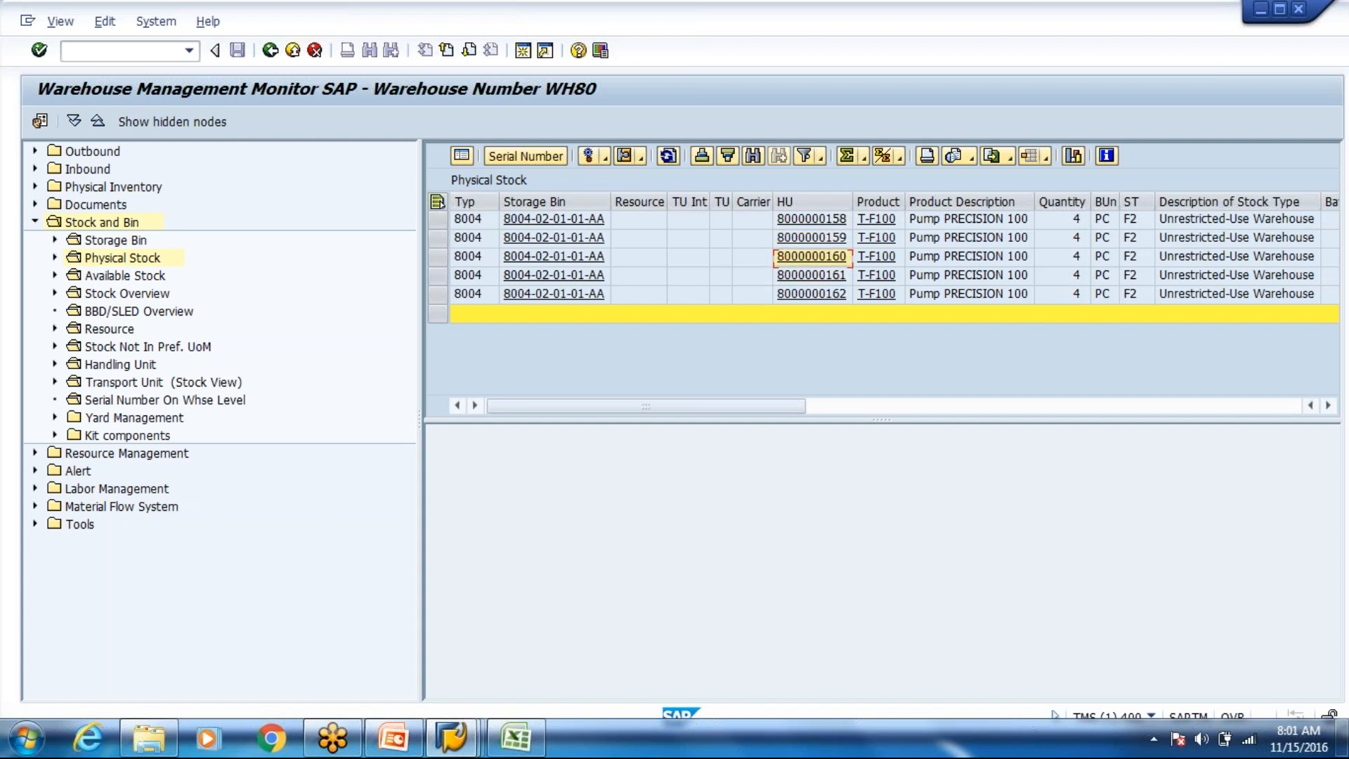
pyautogui.hotkey('shift', 'Down')
pyautogui.hotkey('shift', 'Down')
pyautogui.hotkey('shift', 'Down')
pyautogui.hotkey('shift', 'Down')
pyautogui.hotkey('shift', 'Down')
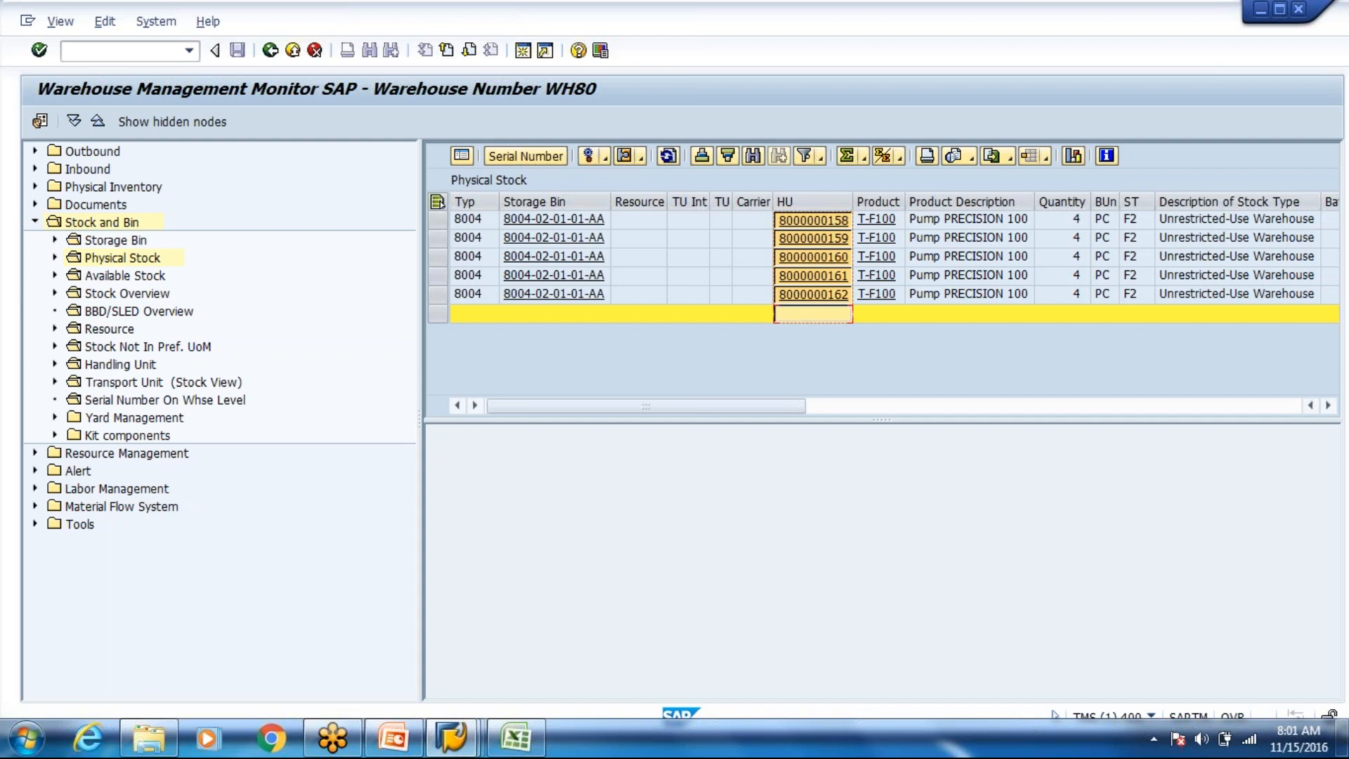
# - Open the posting change transaction /scwm/post in a new session
pyautogui.hotkey('ctrl', '/')
pyautogui.write('/n/')
pyautogui.press('BackSpace')
pyautogui.press('BackSpace')
pyautogui.write('o/scwm/post')
pyautogui.press('Return')
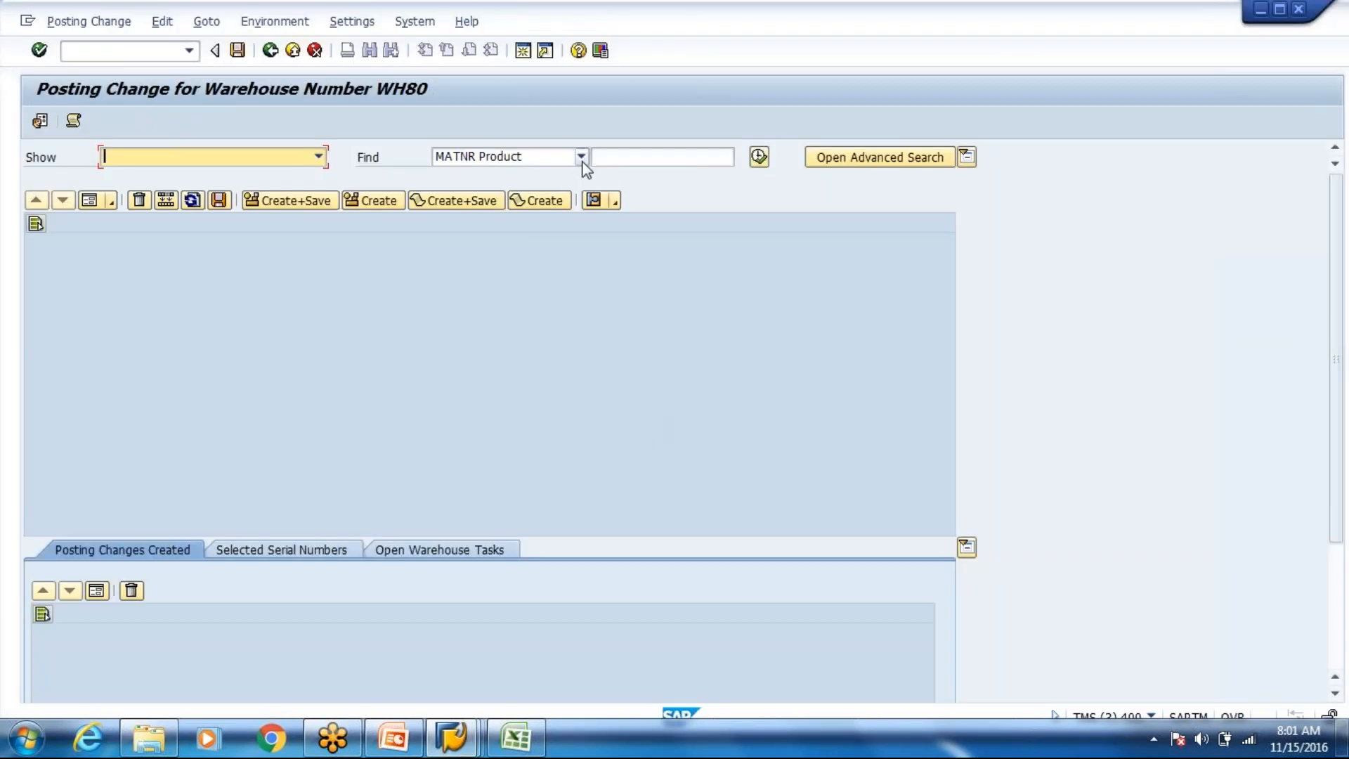
pyautogui.click(582, 162)
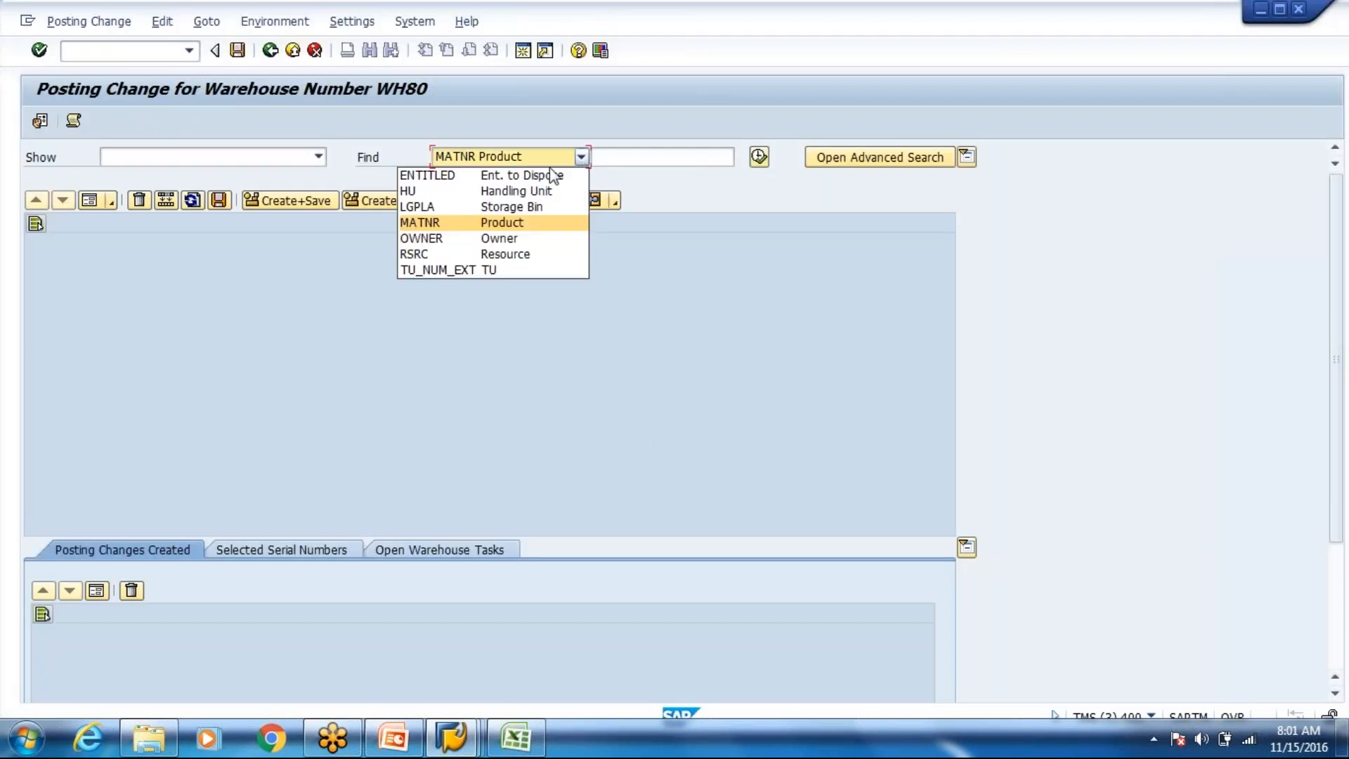
pyautogui.click(528, 188)
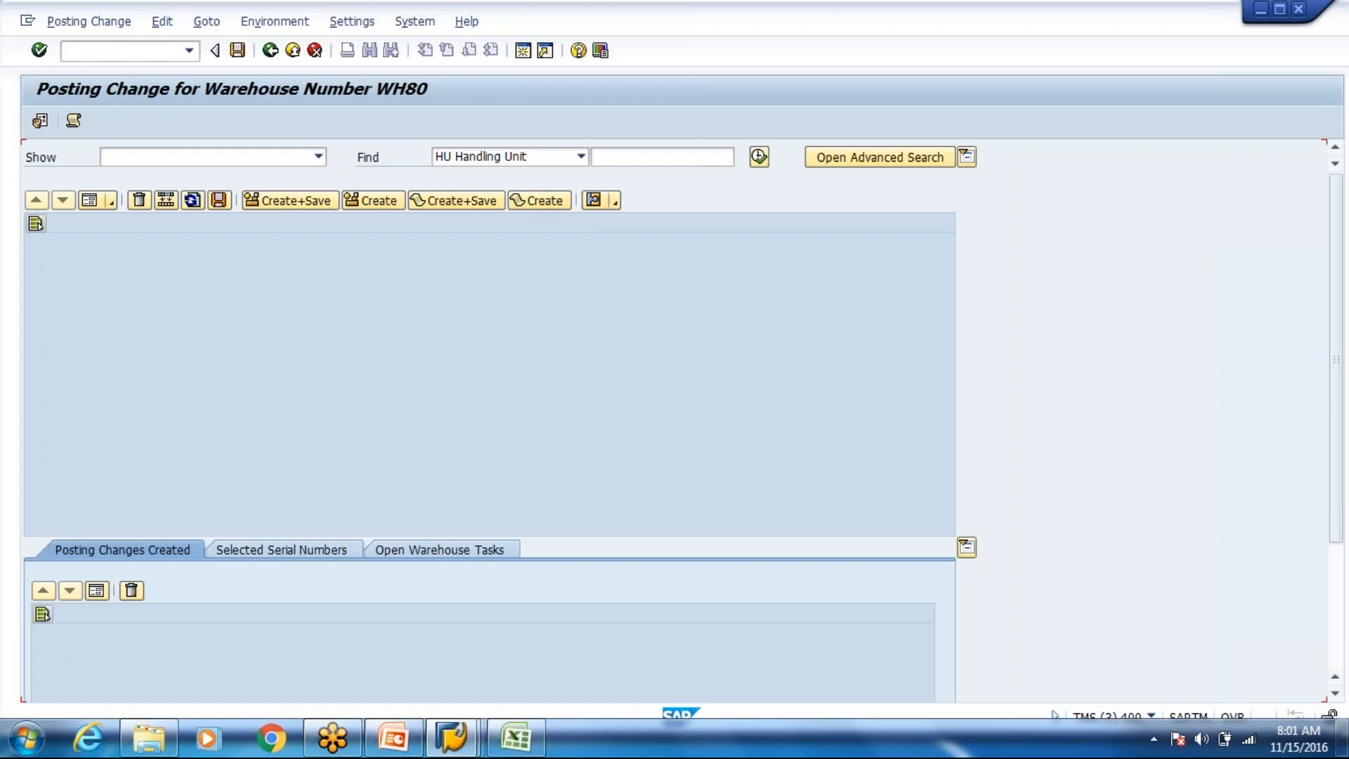
pyautogui.click(701, 155)
pyautogui.hotkey('ctrl', 'v')
pyautogui.click(759, 158)
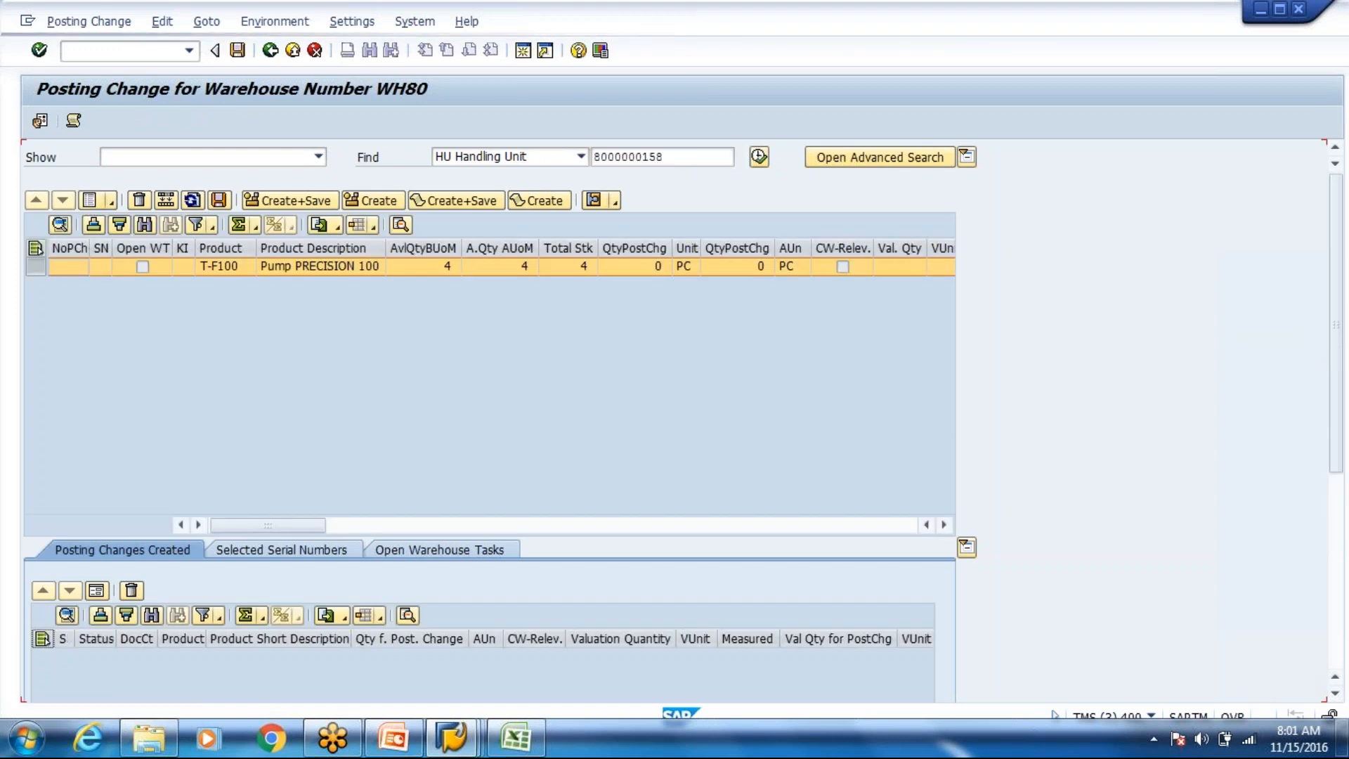
pyautogui.click(234, 328)
pyautogui.write('4')
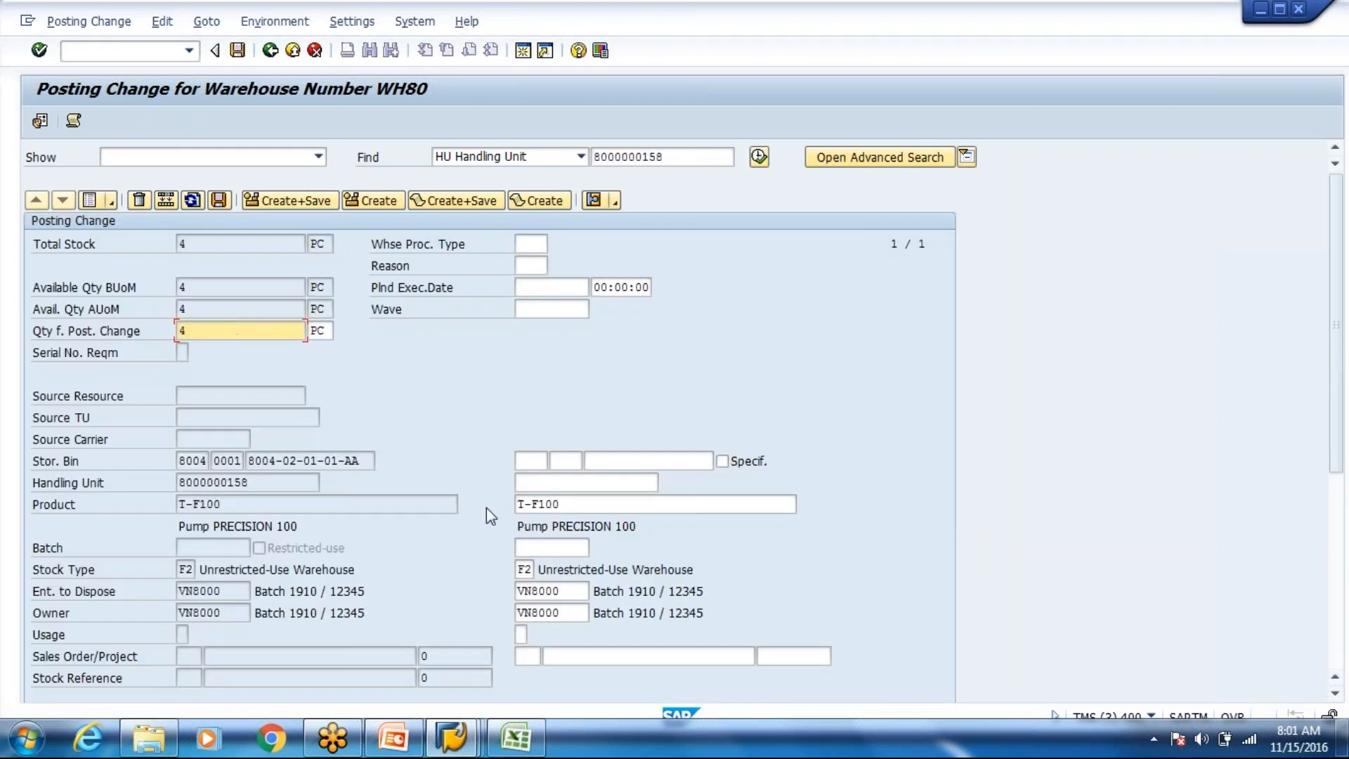
pyautogui.click(525, 570)
pyautogui.press('BackSpace')
pyautogui.press('BackSpace')
pyautogui.write('10')
pyautogui.press('Return')
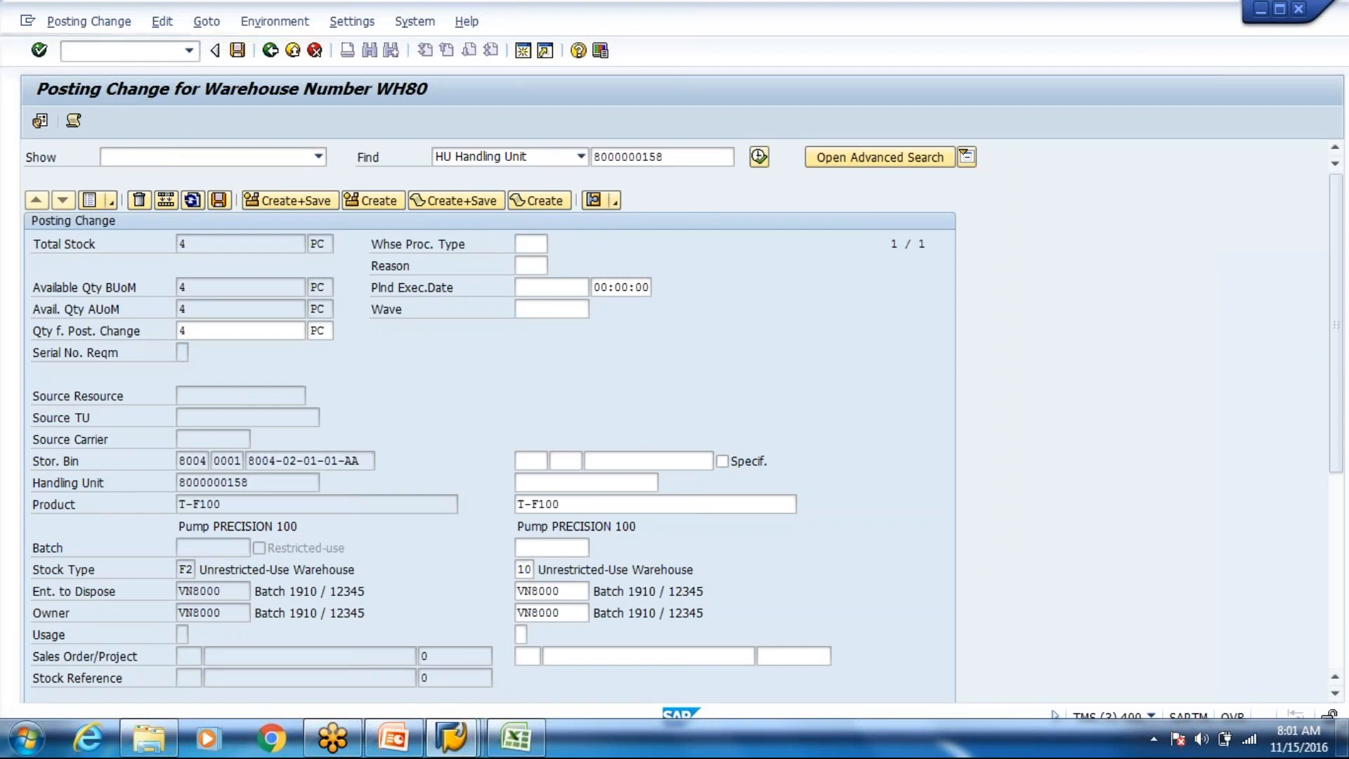
pyautogui.click(525, 244)
pyautogui.press('Tab')
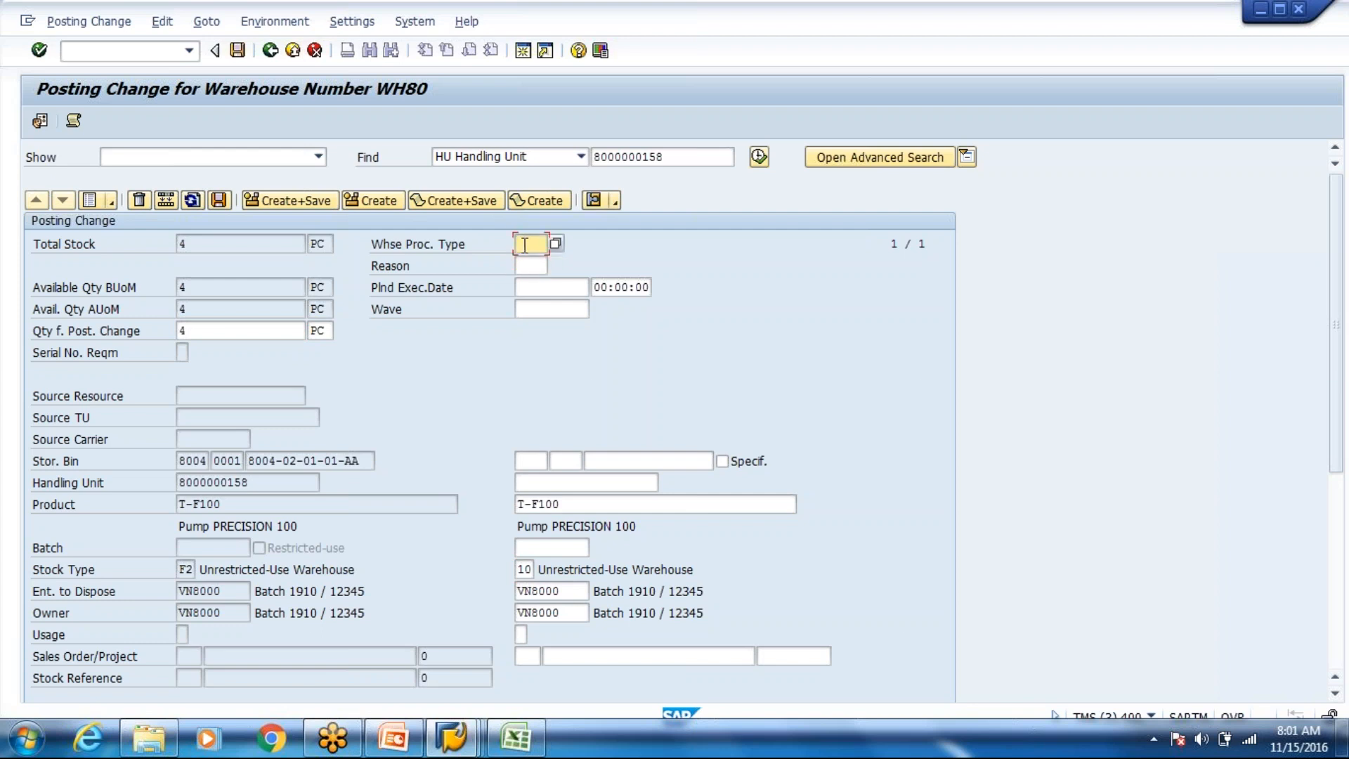
pyautogui.write('9999')
pyautogui.press('Return')
pyautogui.click(314, 205)
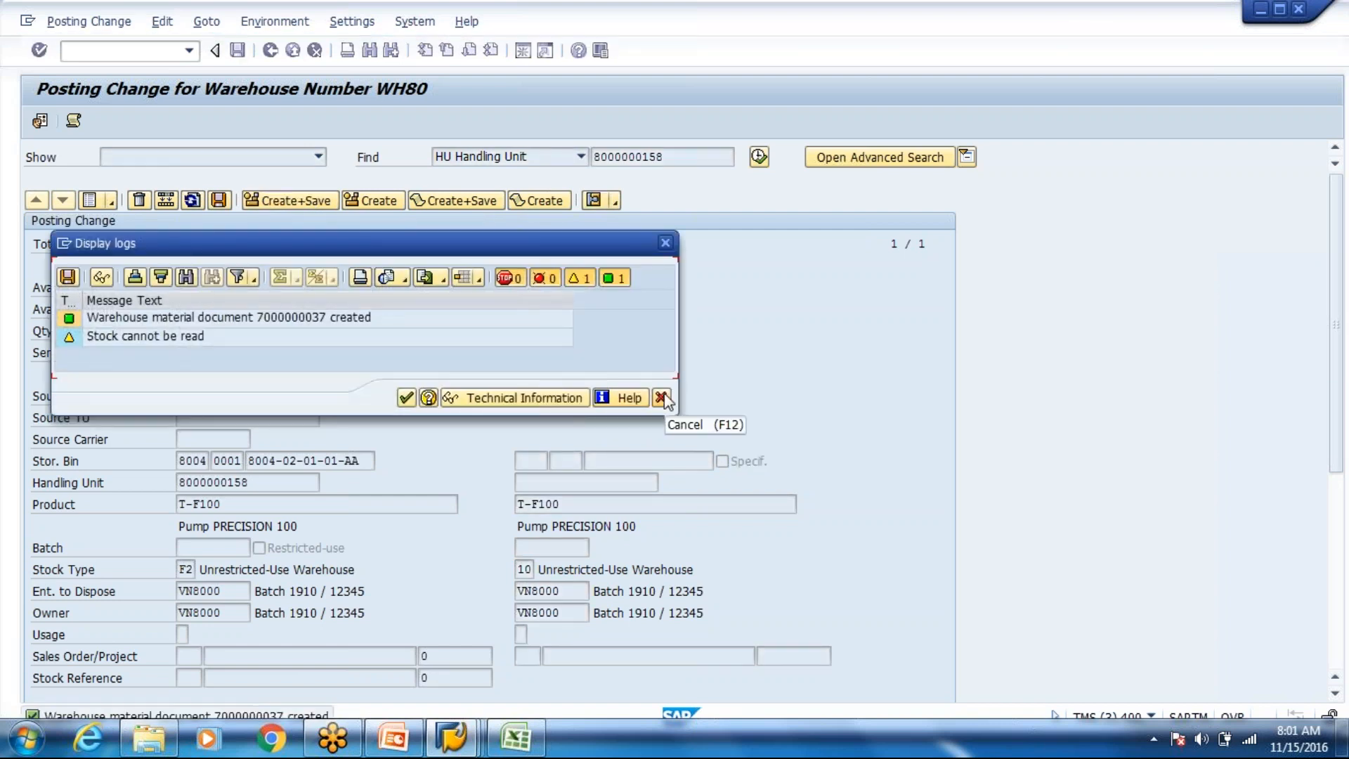
pyautogui.click(662, 398)
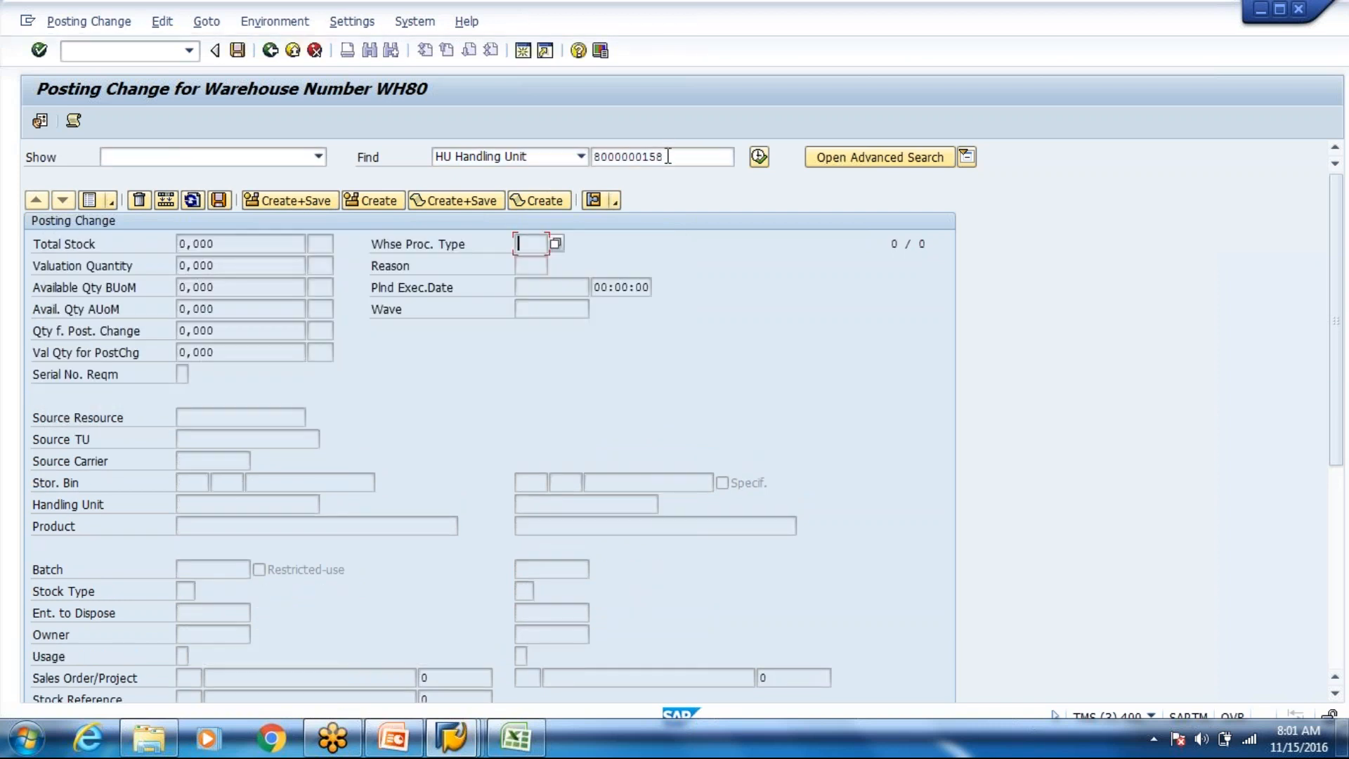
pyautogui.click(667, 156)
pyautogui.click(759, 157)
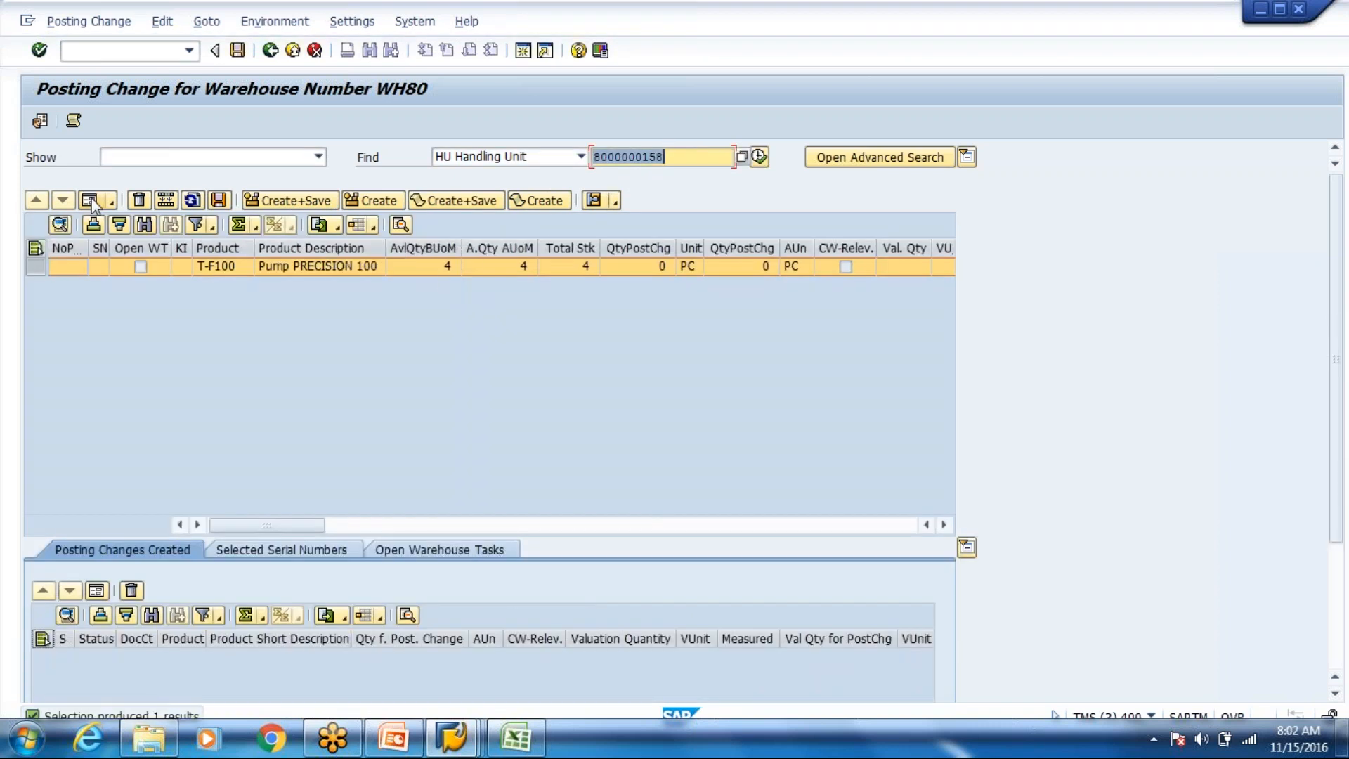
pyautogui.click(90, 201)
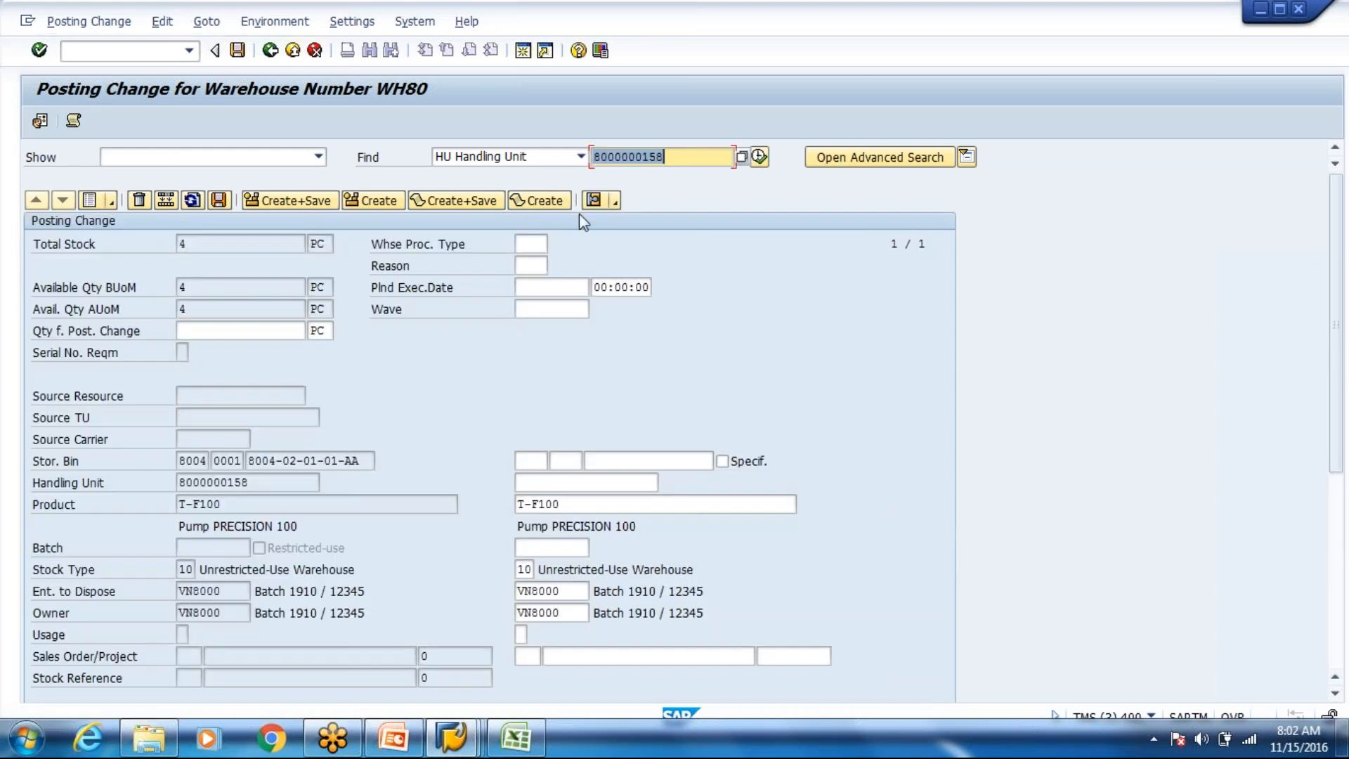
pyautogui.click(449, 588)
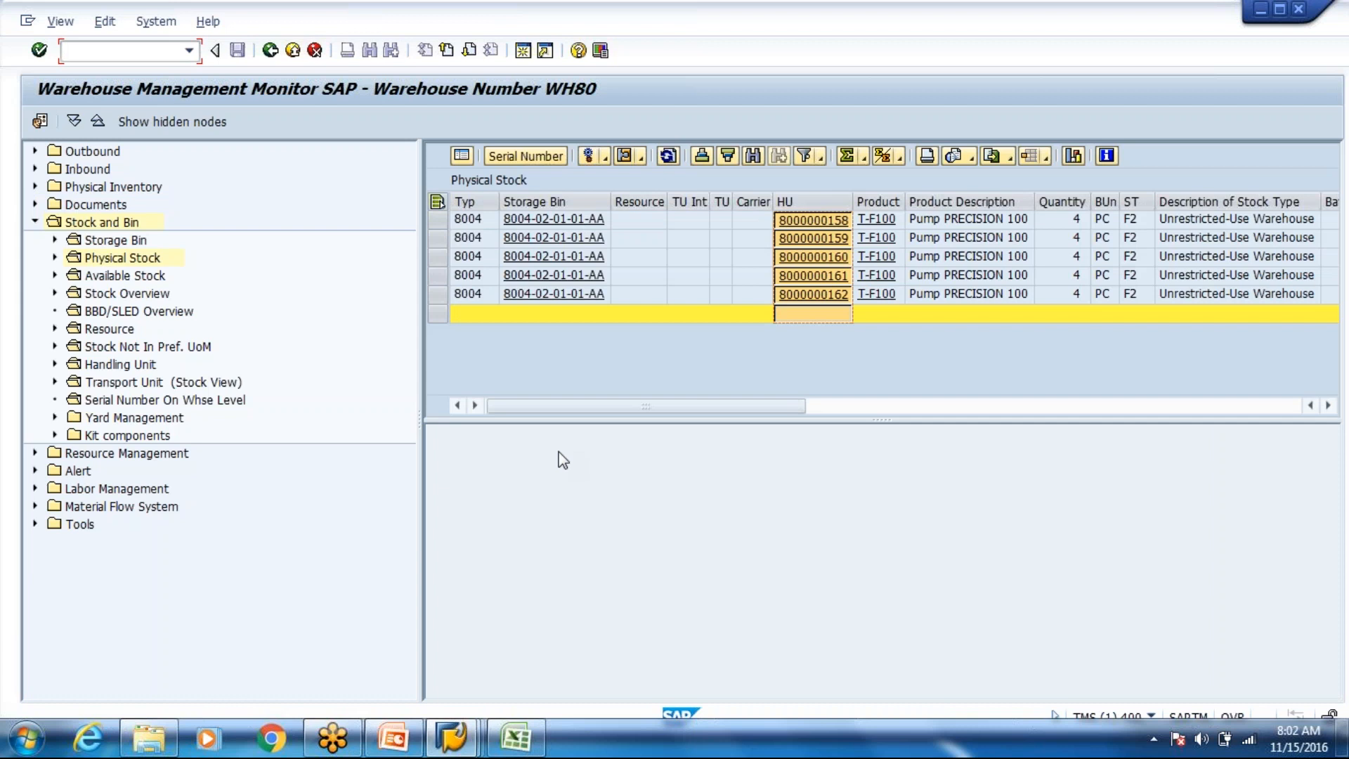
pyautogui.hotkey('alt', 'Tab')
pyautogui.press('Right')
pyautogui.press('BackSpace')
pyautogui.press('BackSpace')
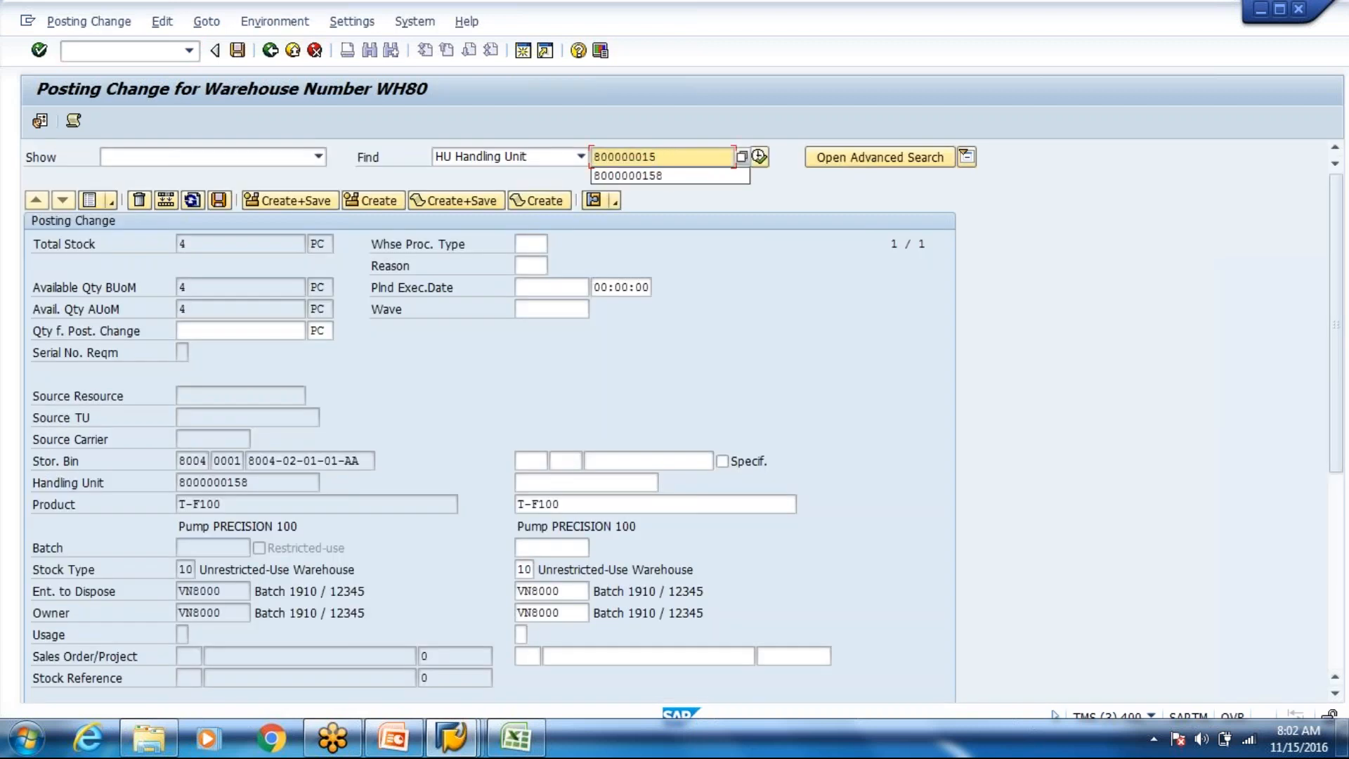
pyautogui.write('9')
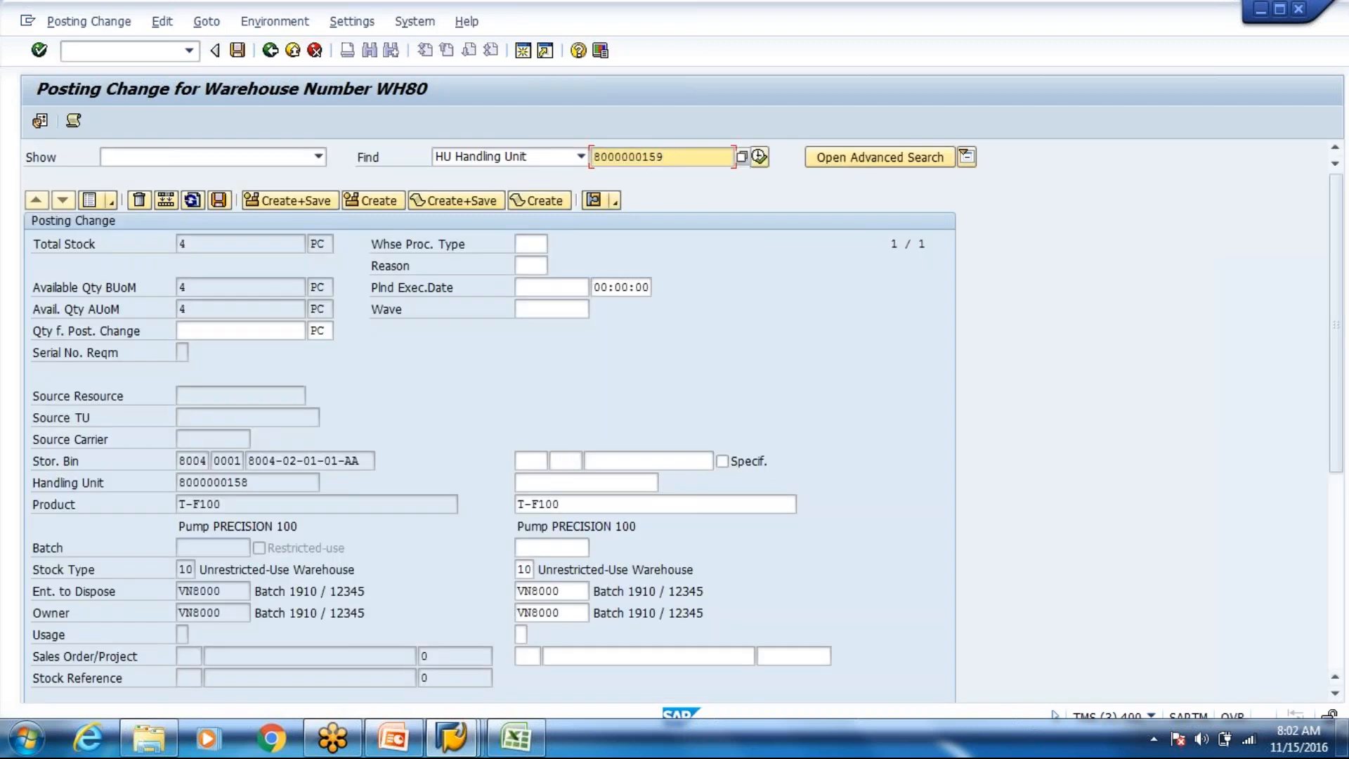
pyautogui.click(759, 156)
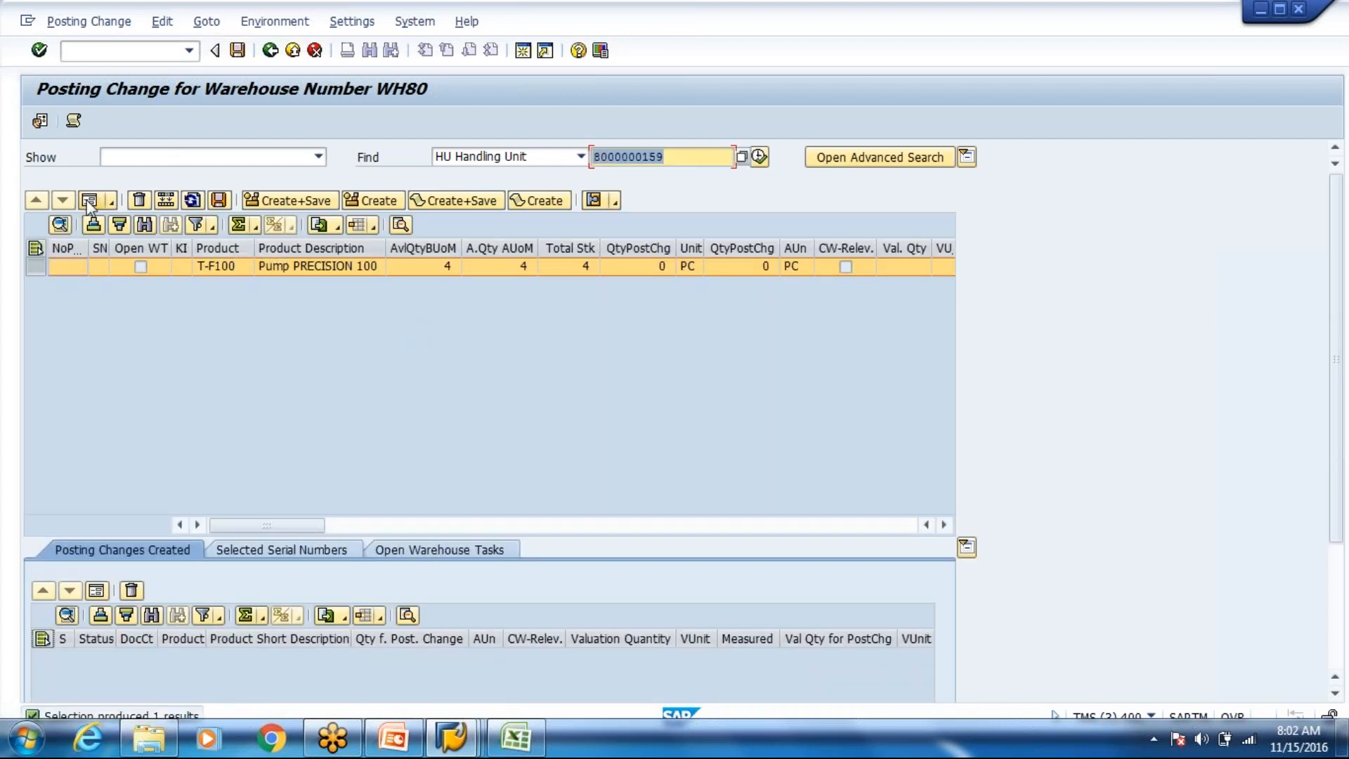
pyautogui.click(88, 200)
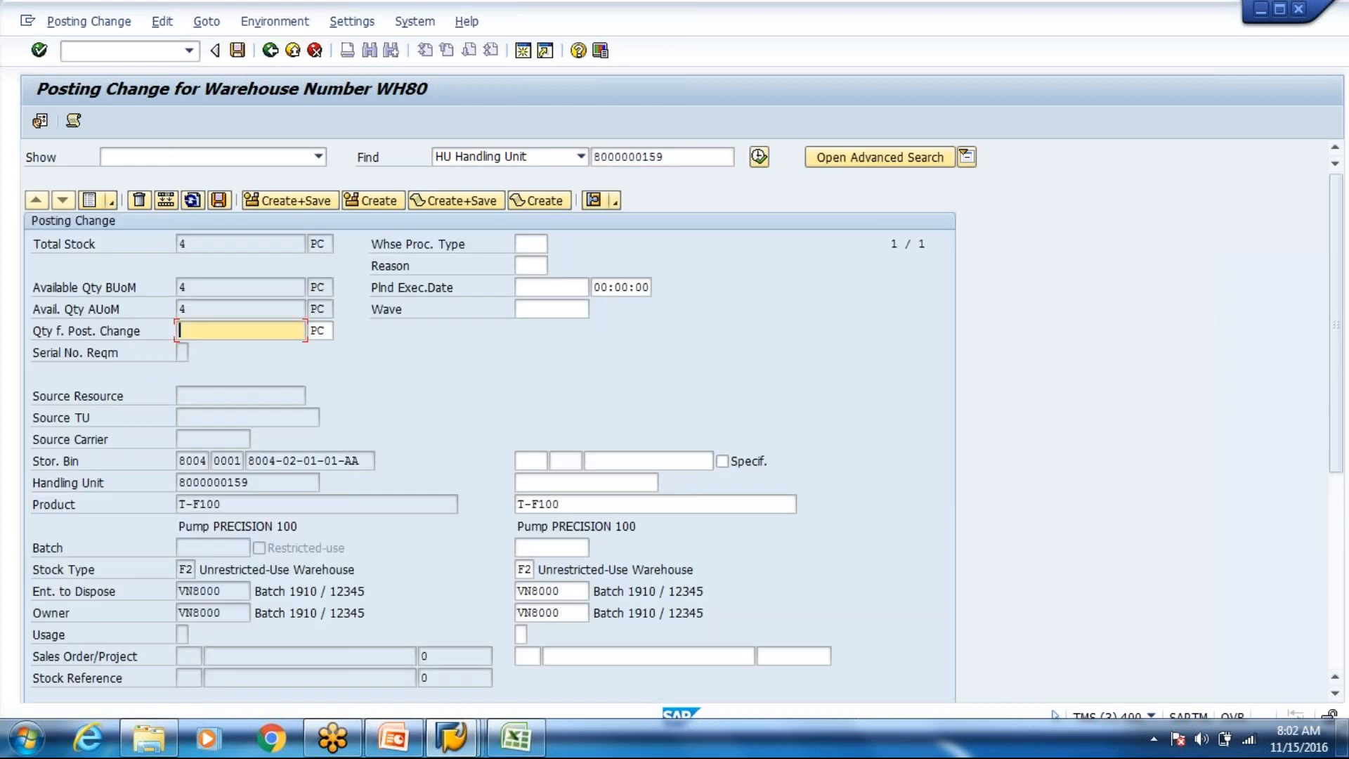
pyautogui.write('4')
pyautogui.click(531, 244)
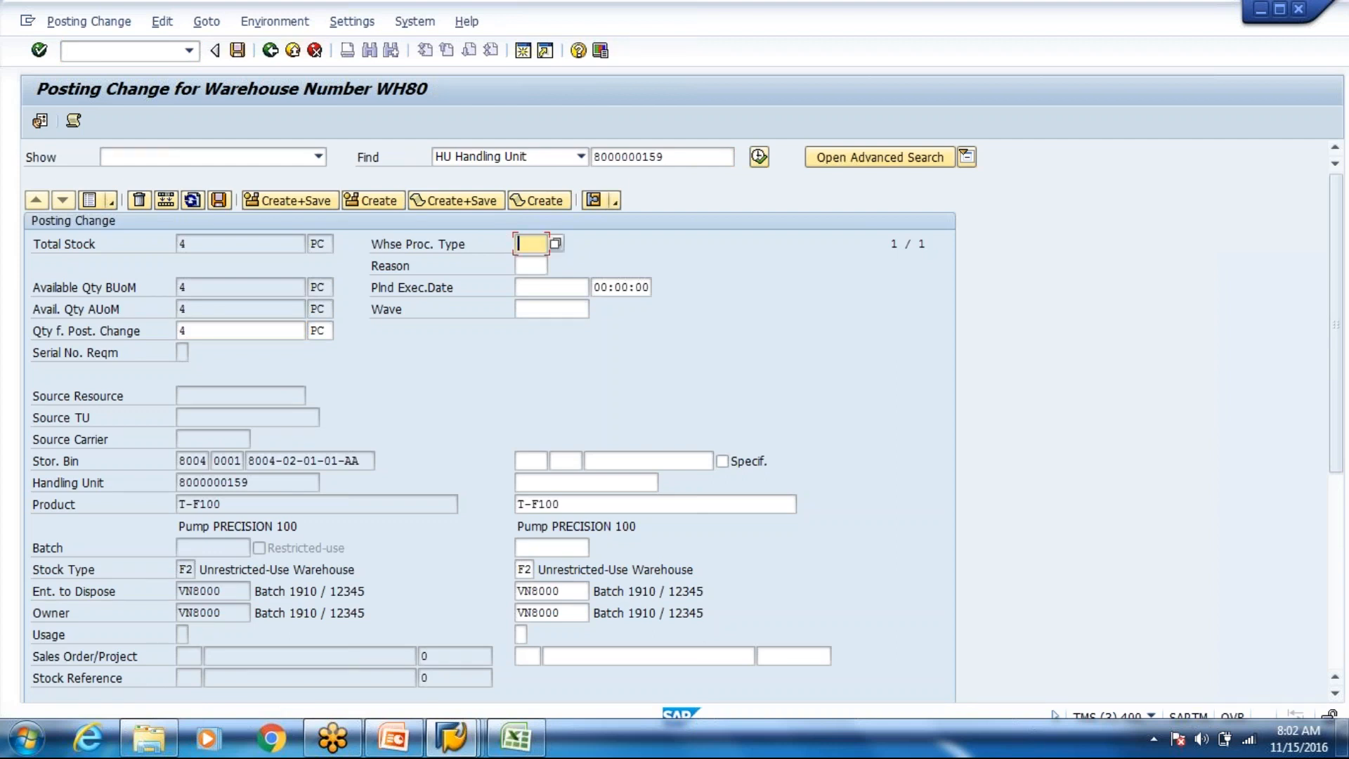
pyautogui.click(987, 23)
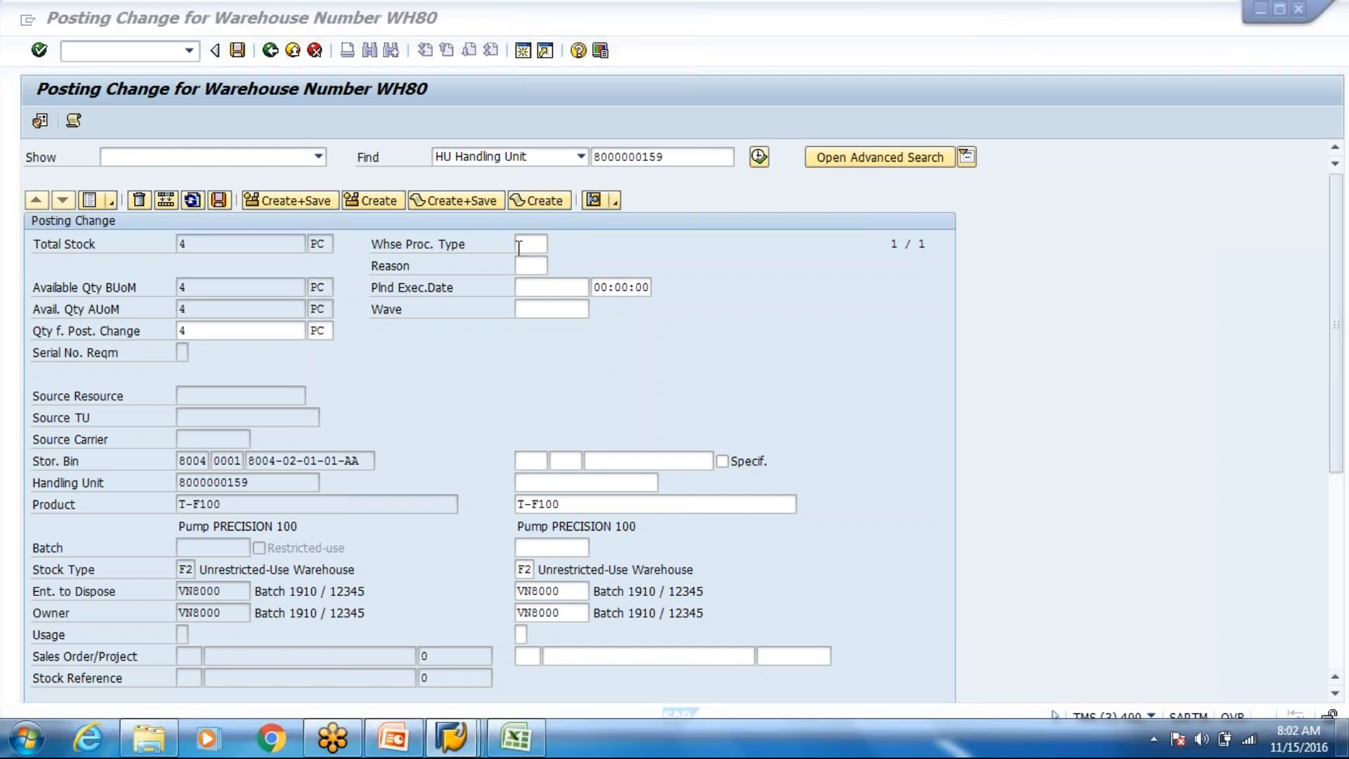
pyautogui.click(520, 246)
pyautogui.write('4010')
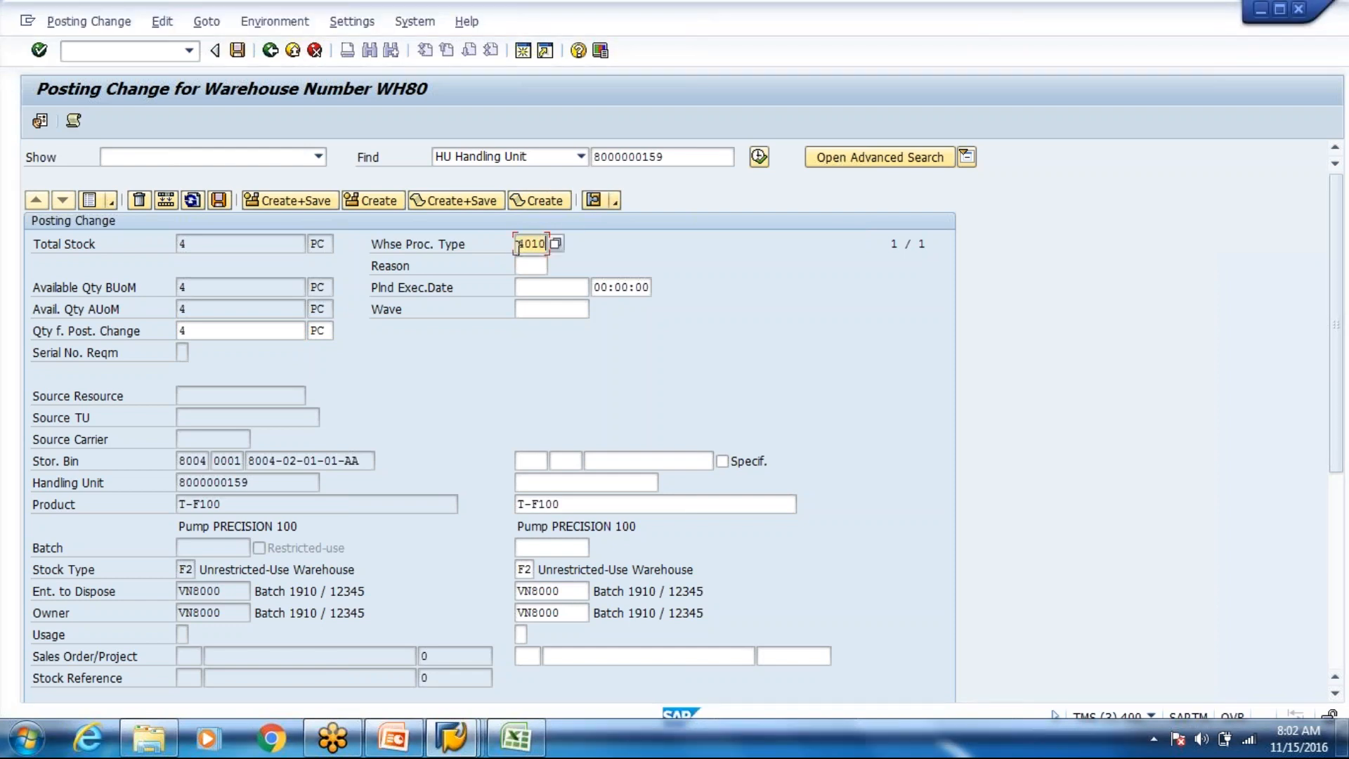
pyautogui.press('Return')
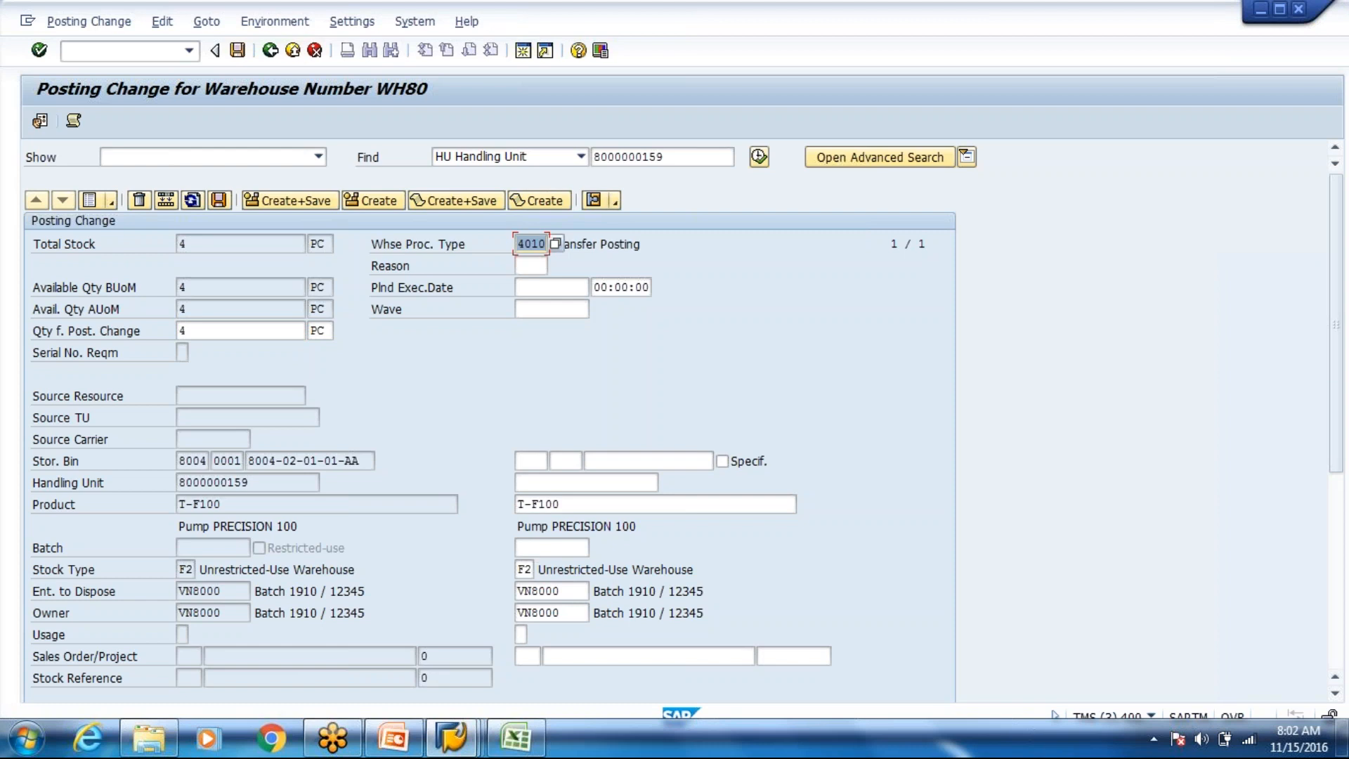
pyautogui.click(522, 570)
pyautogui.write('10')
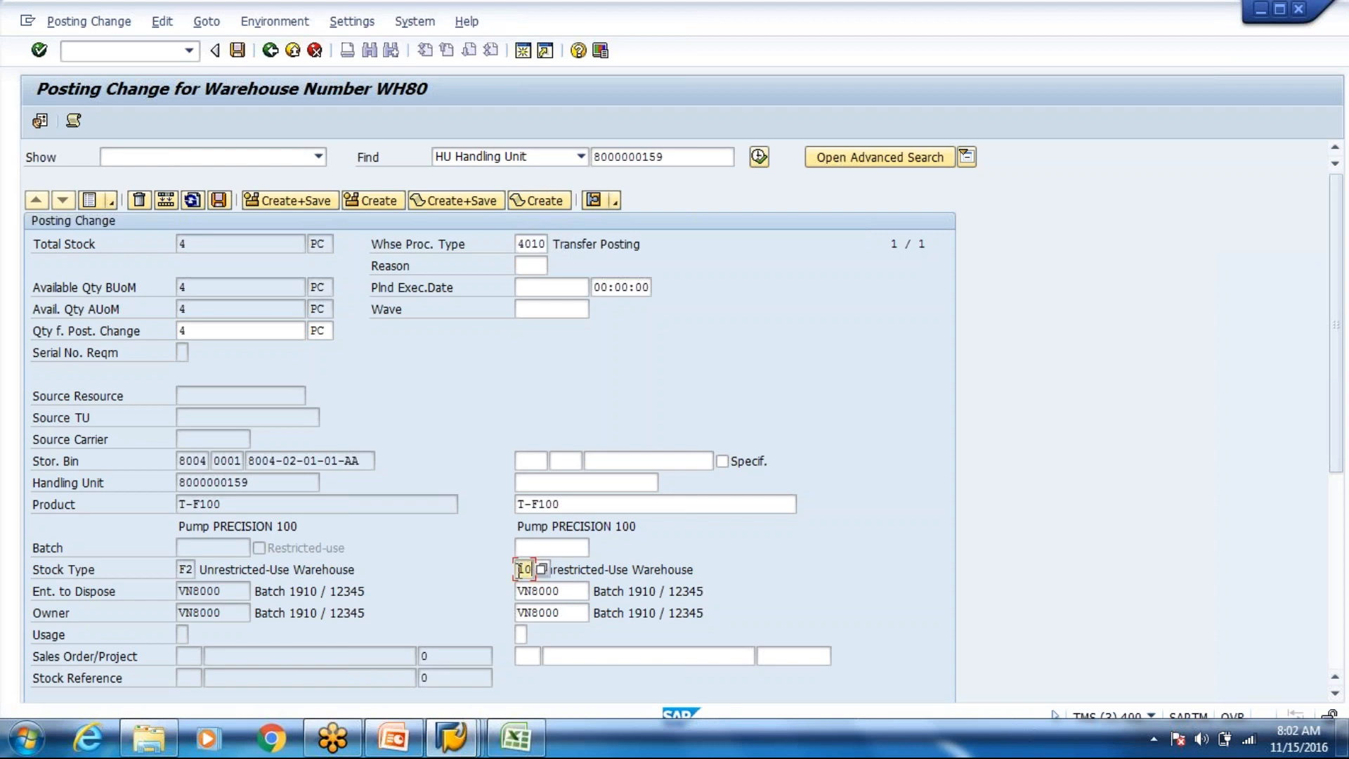
pyautogui.press('Return')
pyautogui.click(301, 203)
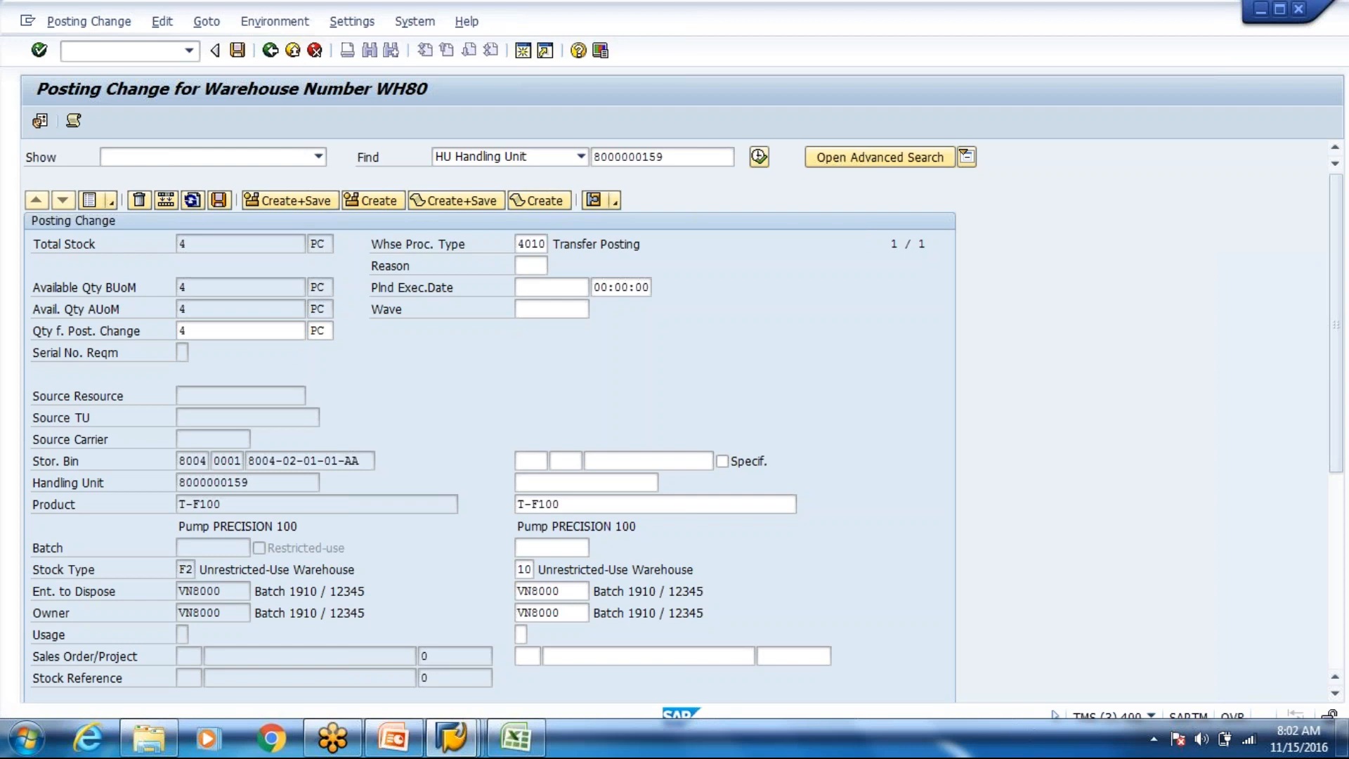
pyautogui.click(407, 397)
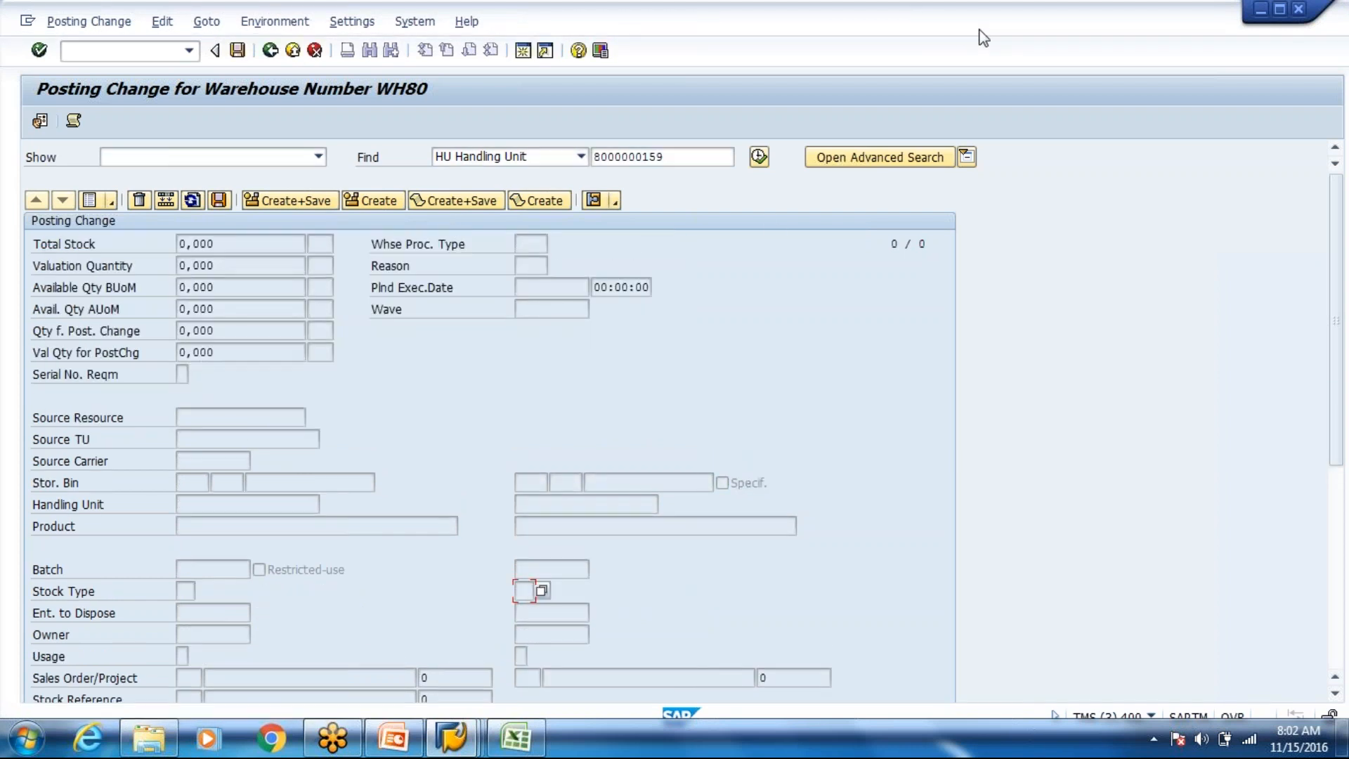
# - Check T-F100's stock in storage location 4000 Finished Product in the stock overview and return to the posting change
pyautogui.hotkey('alt', 'Tab')
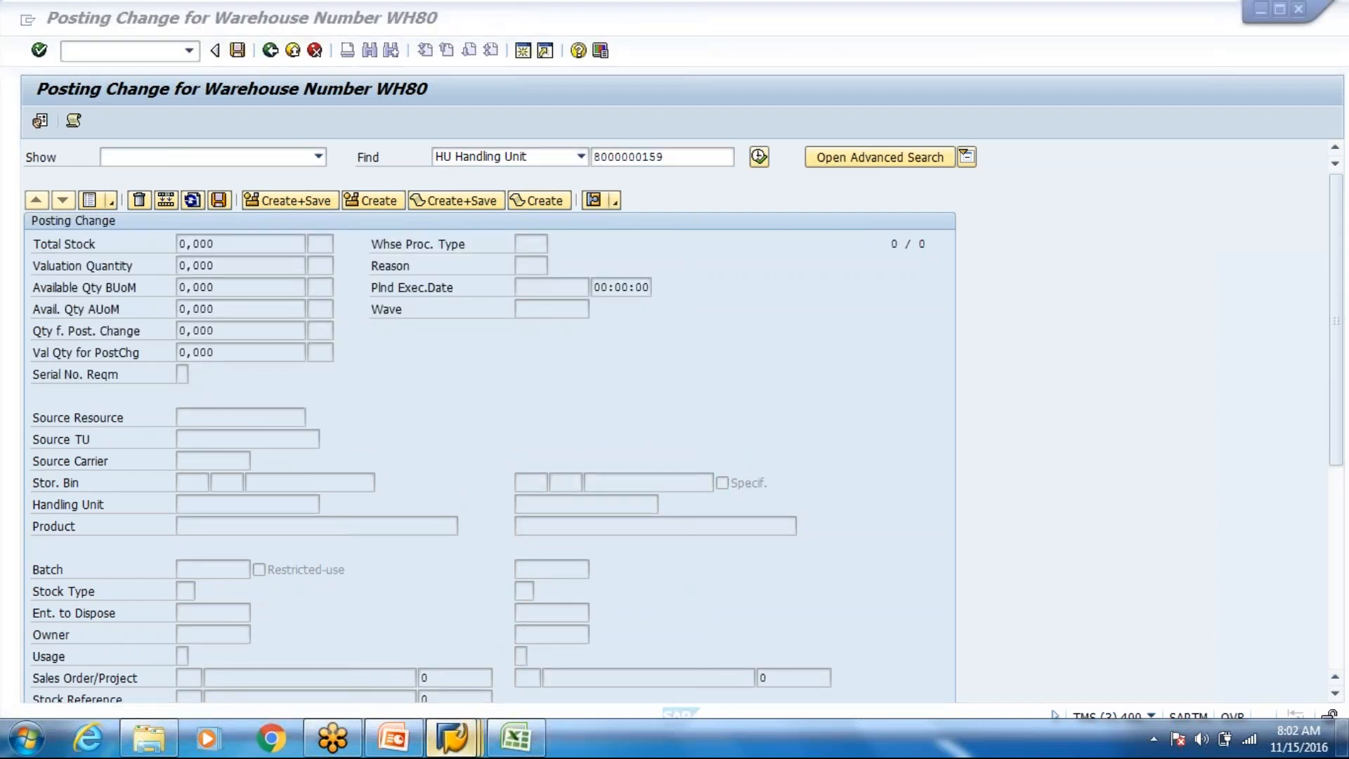
pyautogui.click(455, 738)
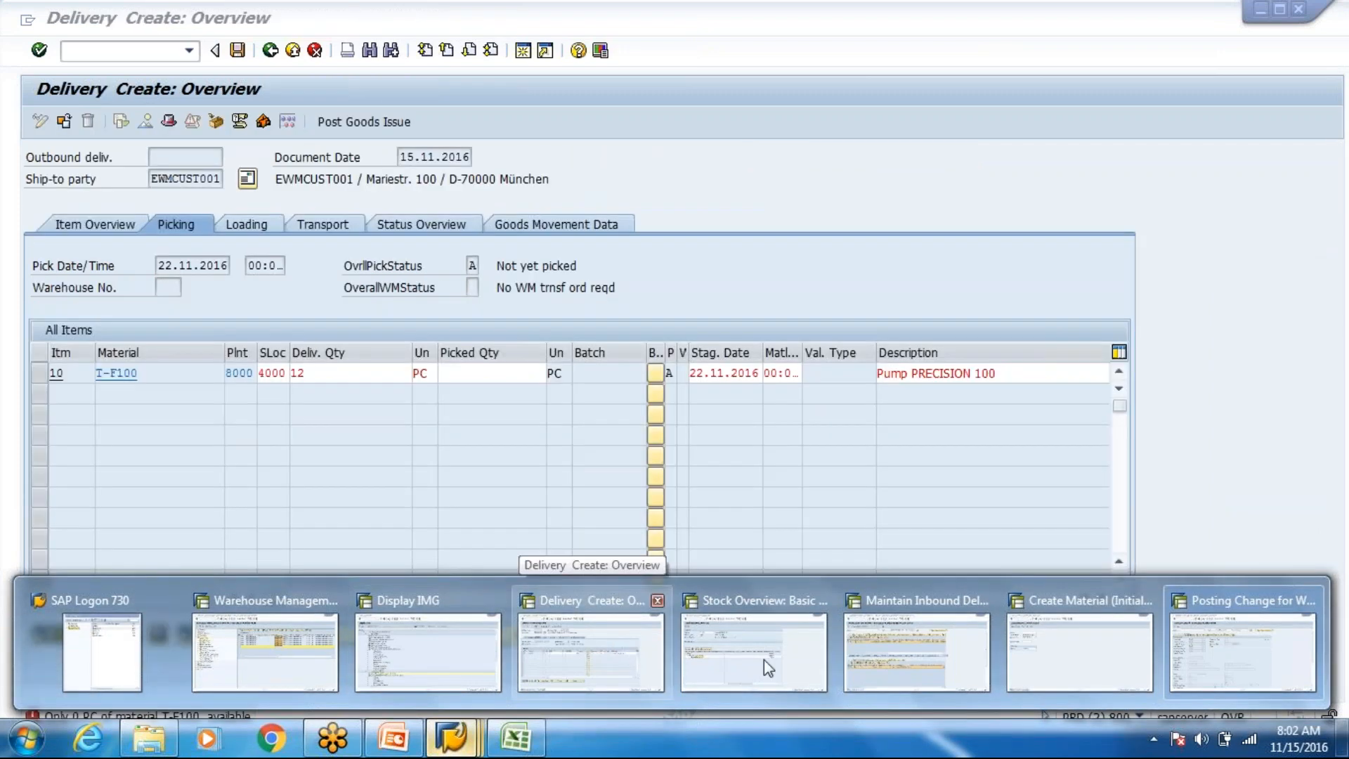
pyautogui.click(768, 668)
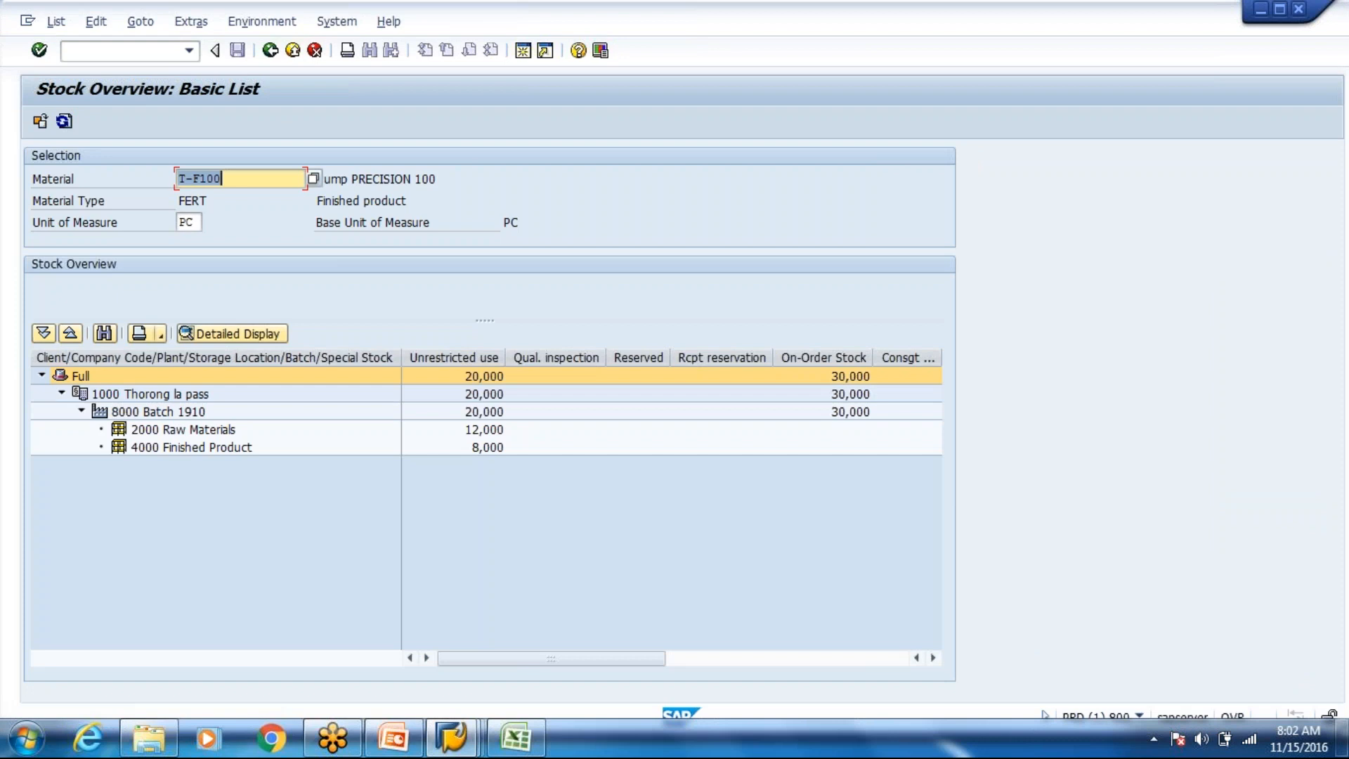
pyautogui.click(233, 465)
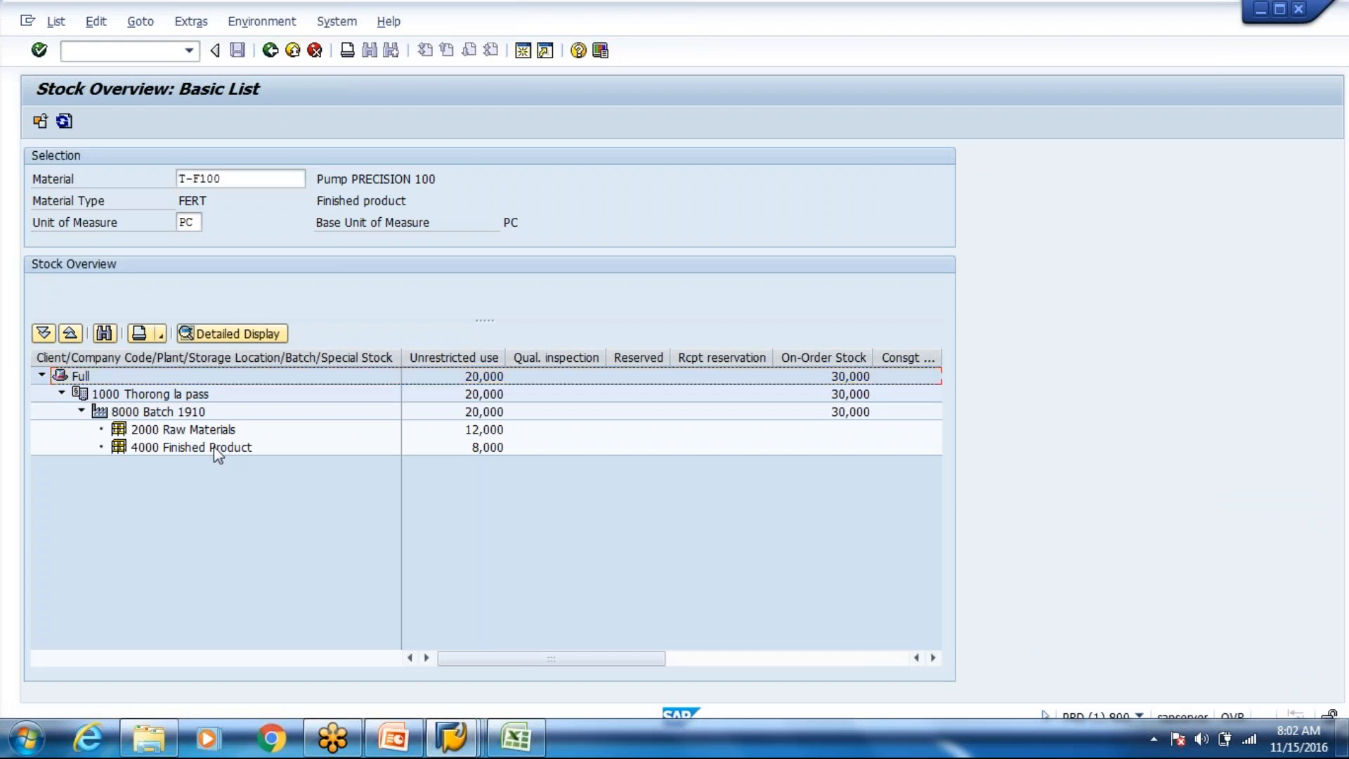
pyautogui.click(211, 448)
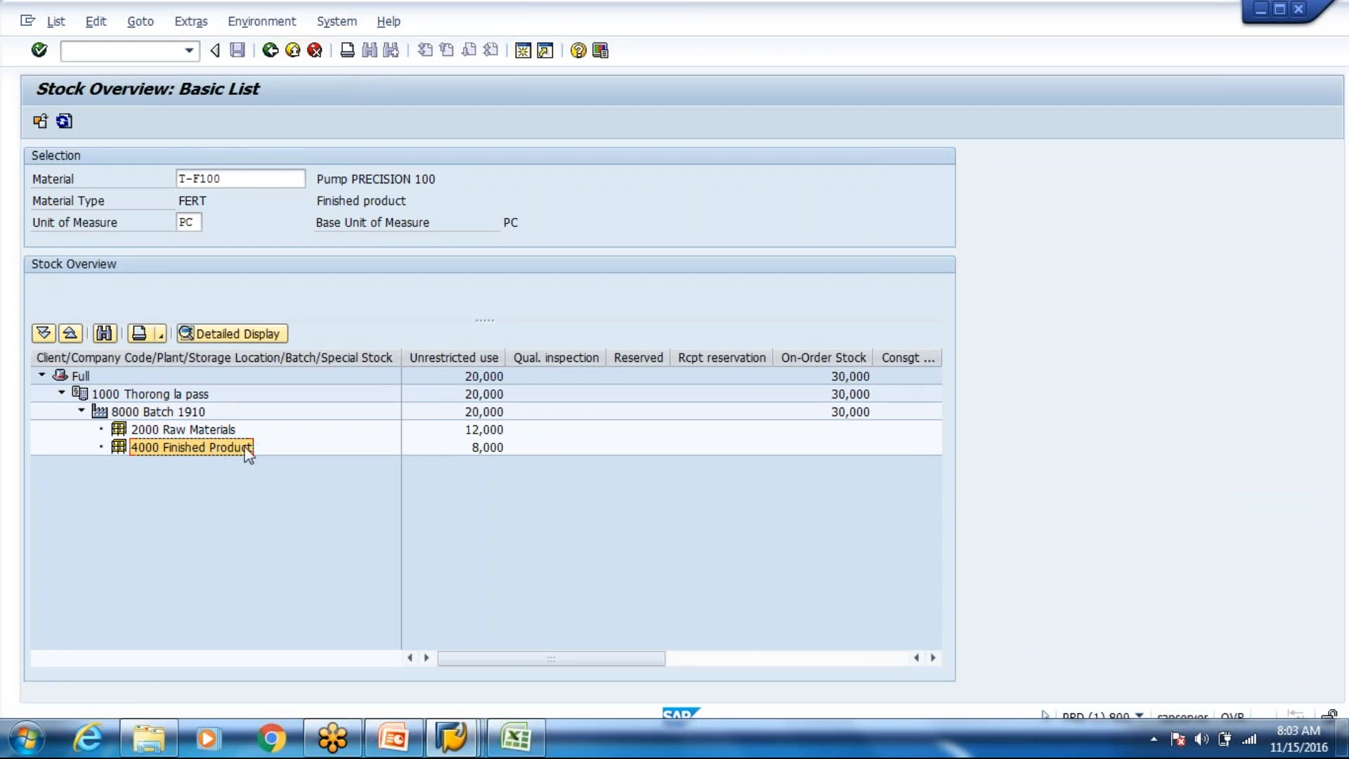
pyautogui.hotkey('alt', 'Tab')
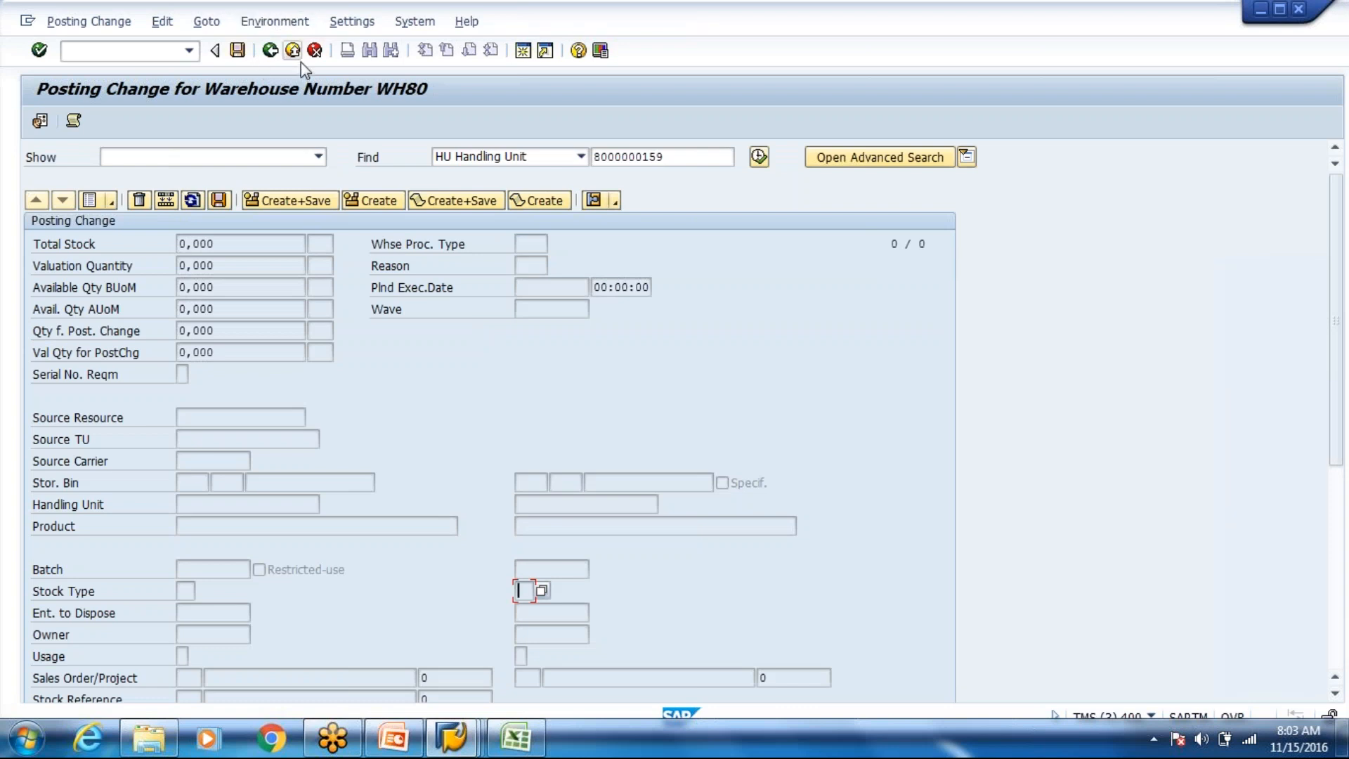
pyautogui.click(691, 165)
pyautogui.press('BackSpace')
pyautogui.press('BackSpace')
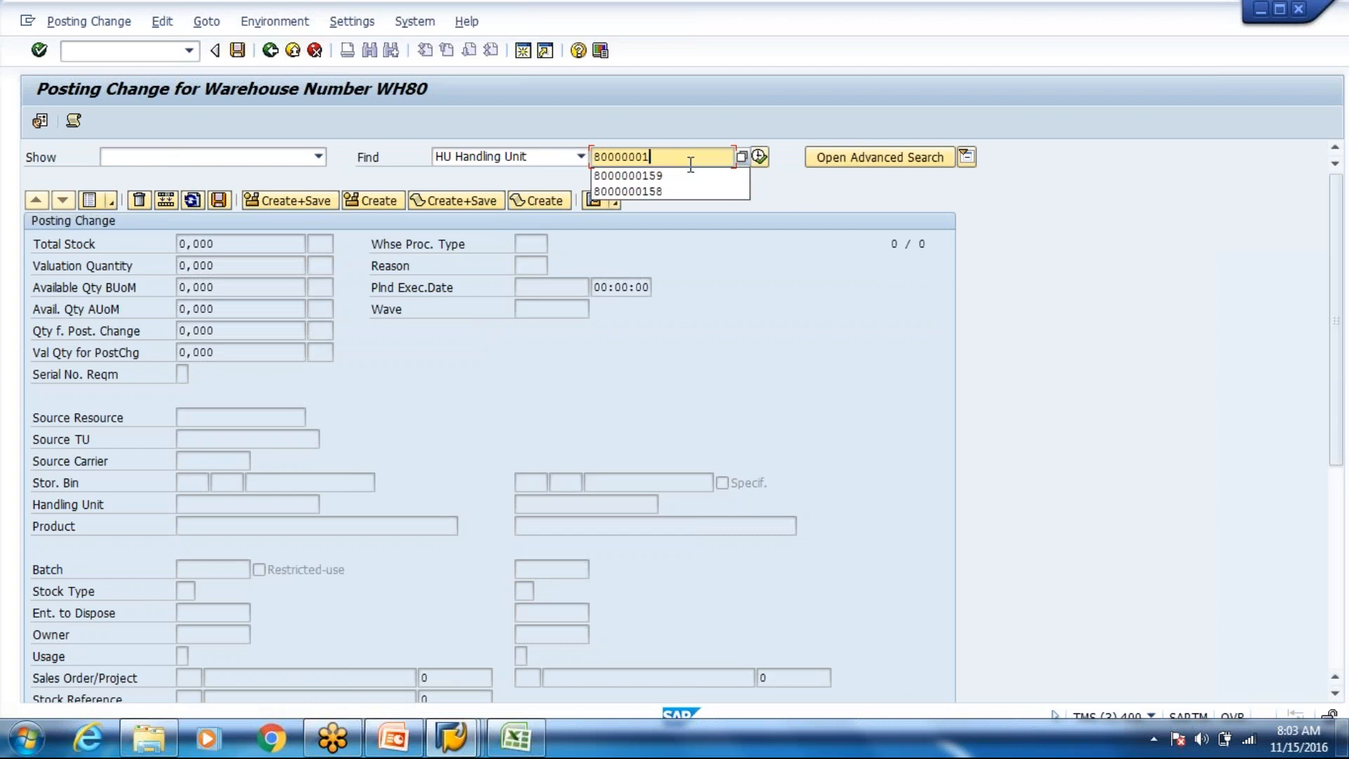
pyautogui.write('60')
pyautogui.click(759, 156)
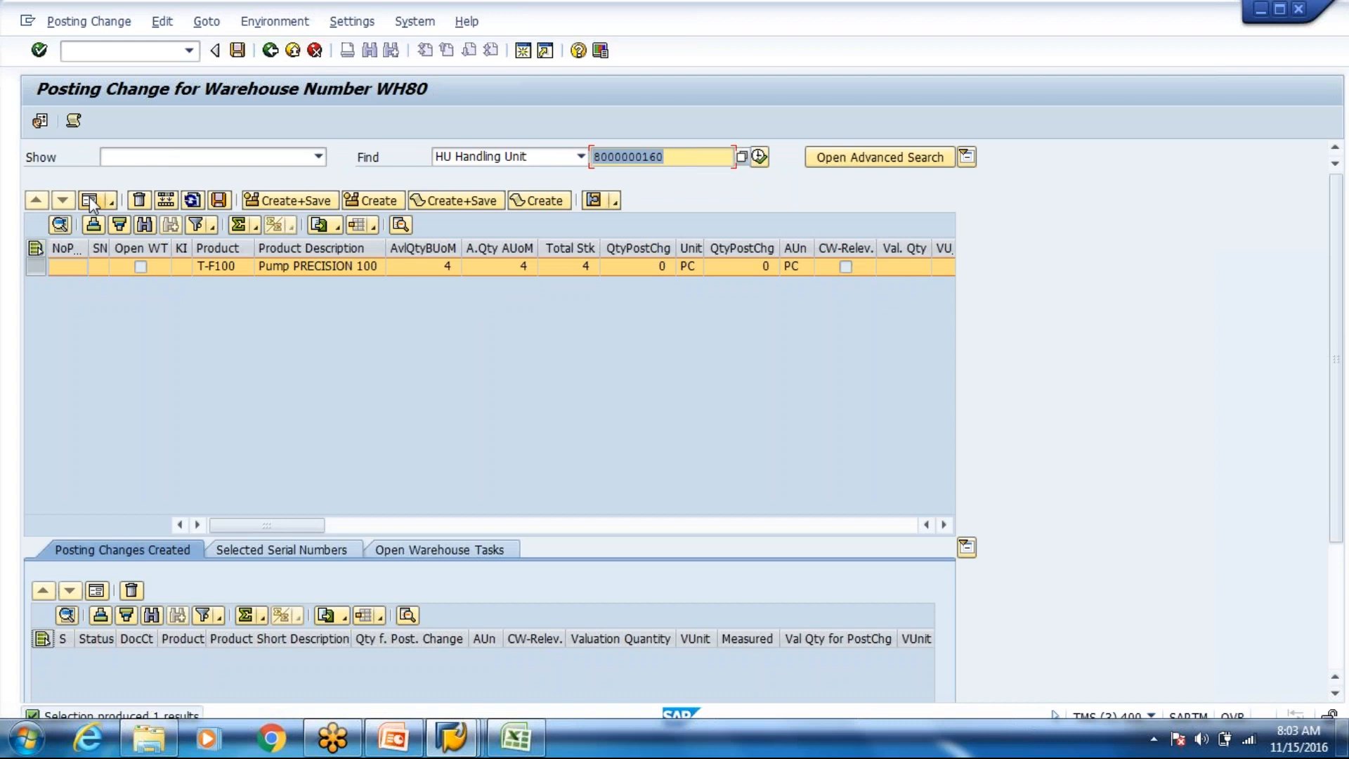
pyautogui.click(90, 201)
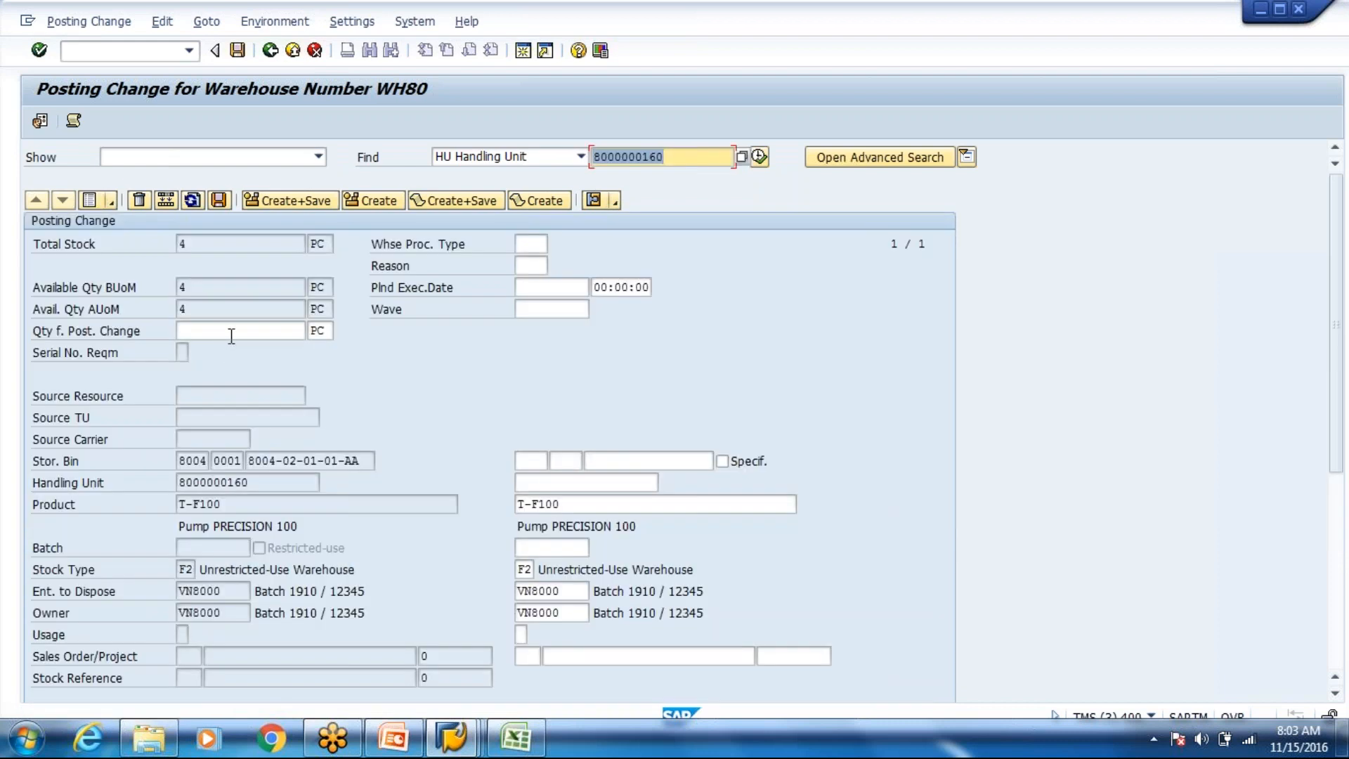
pyautogui.click(231, 331)
pyautogui.write('4')
pyautogui.click(537, 251)
pyautogui.write('4010')
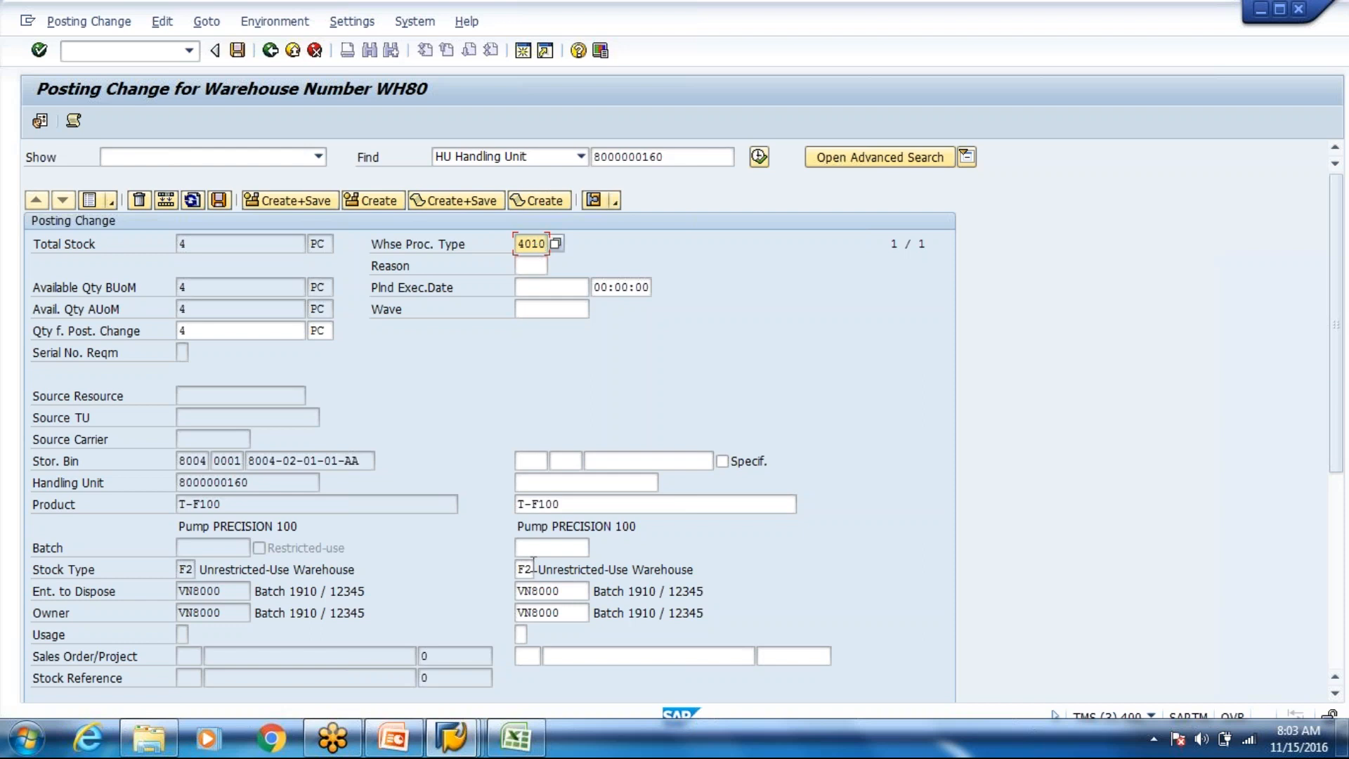
pyautogui.click(532, 568)
pyautogui.write('10')
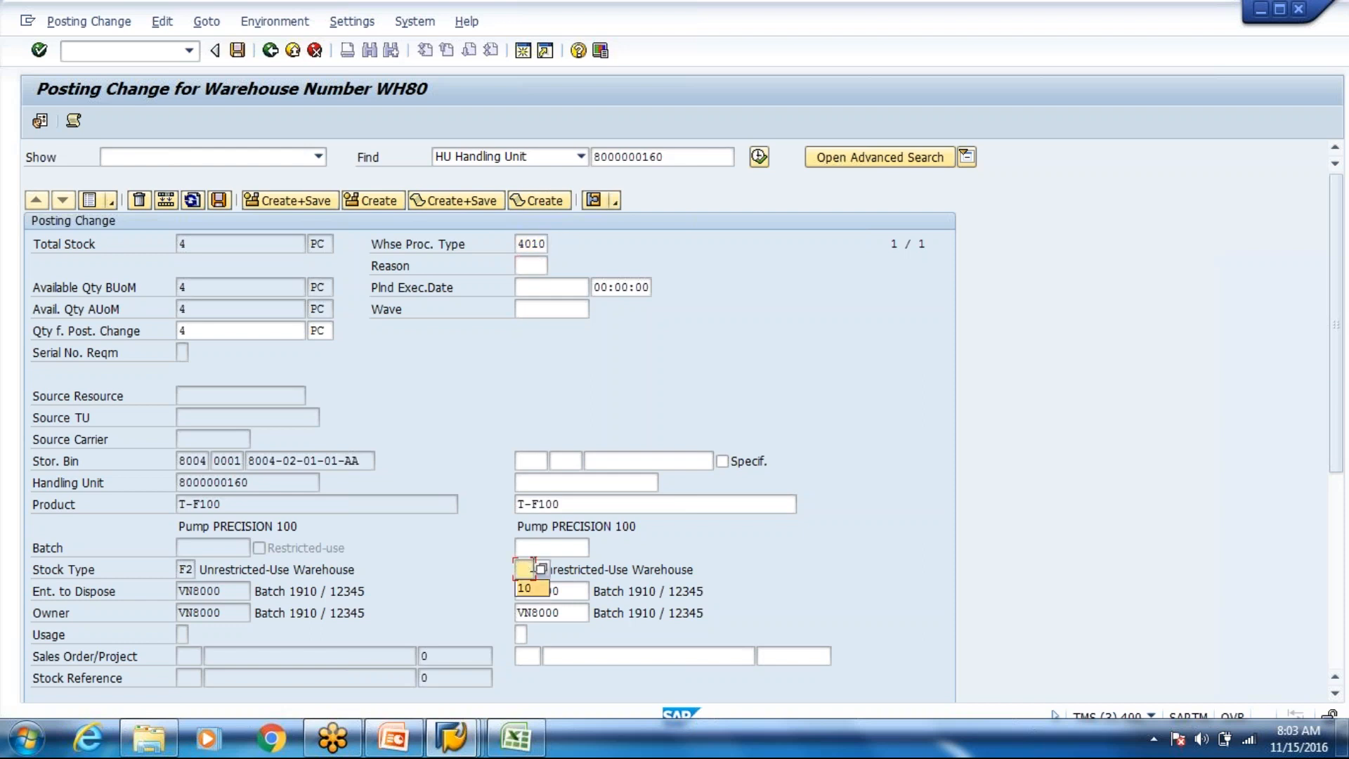
pyautogui.click(310, 202)
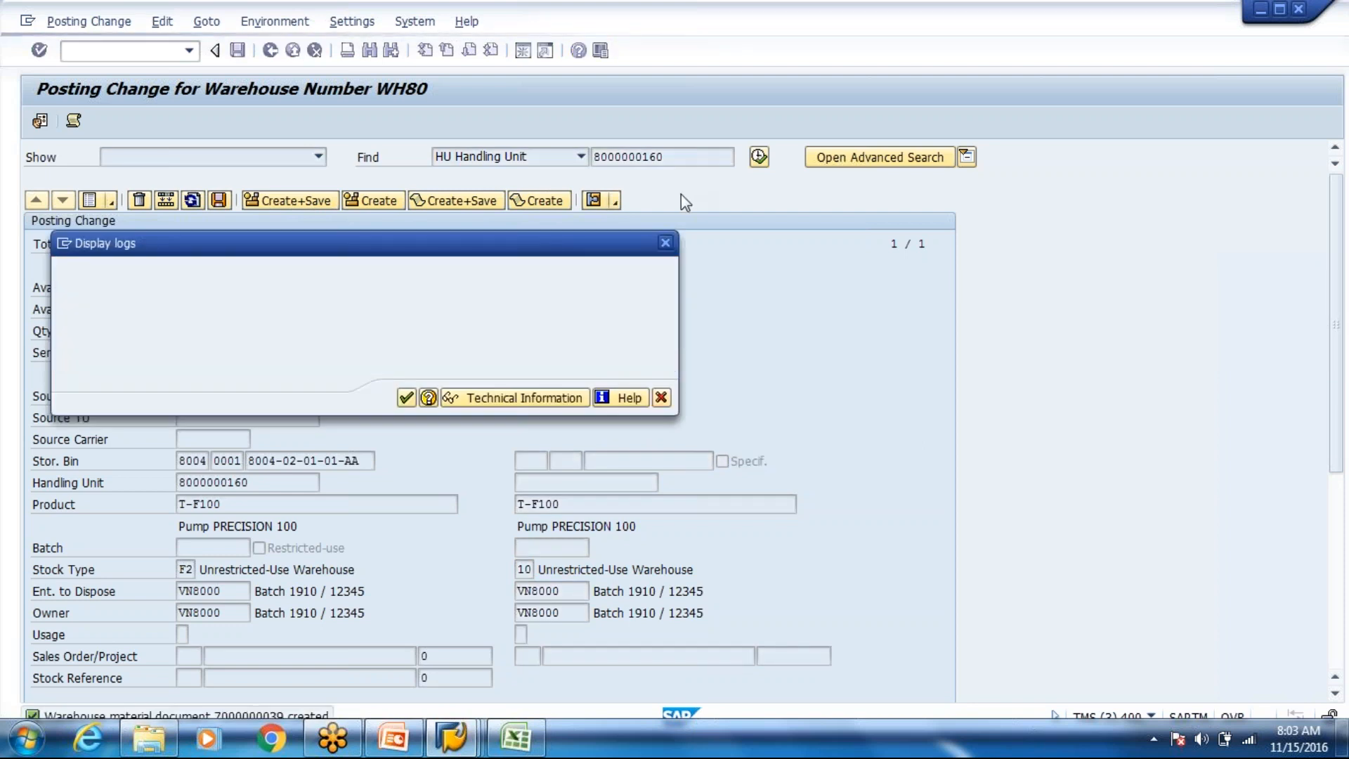
pyautogui.click(678, 158)
pyautogui.press('BackSpace')
pyautogui.write('1')
pyautogui.click(759, 157)
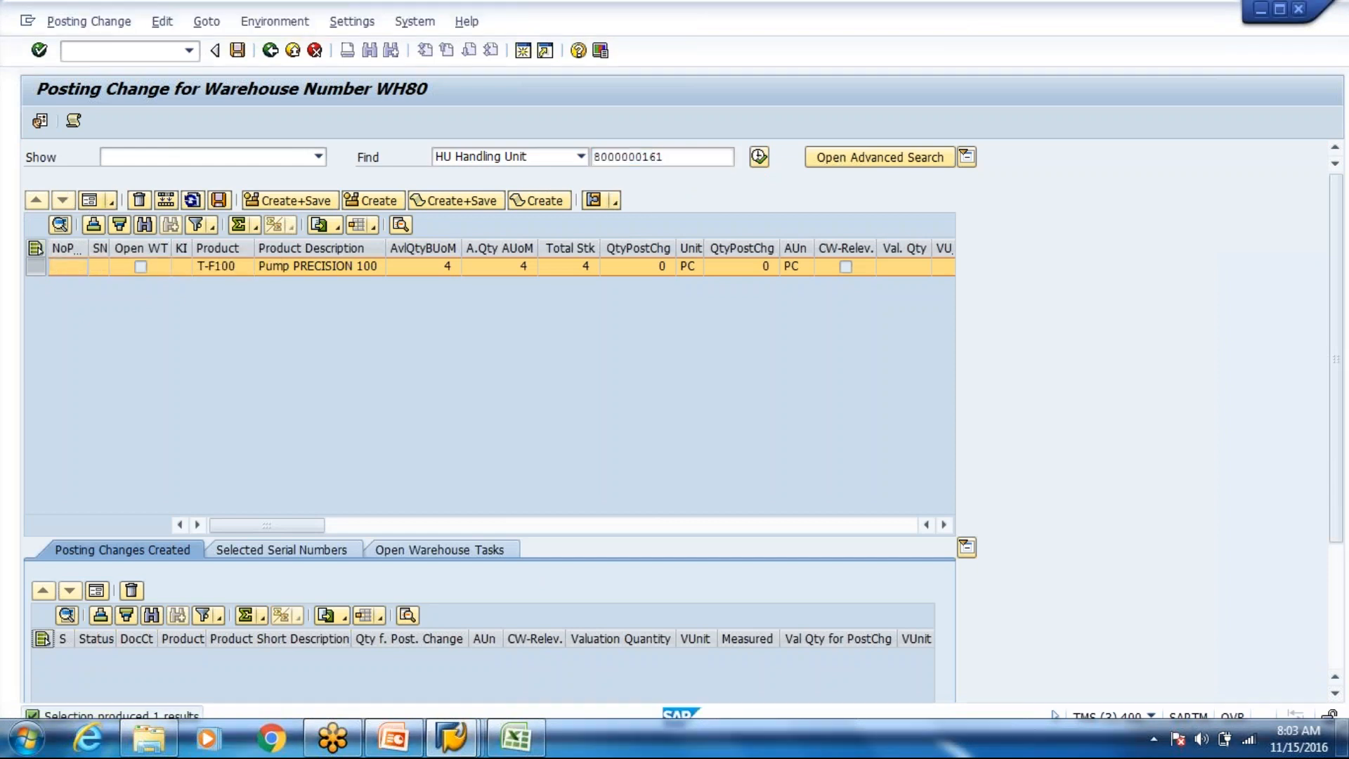
pyautogui.click(90, 201)
pyautogui.click(525, 570)
pyautogui.press('BackSpace')
pyautogui.press('Delete')
pyautogui.write('10')
pyautogui.press('Return')
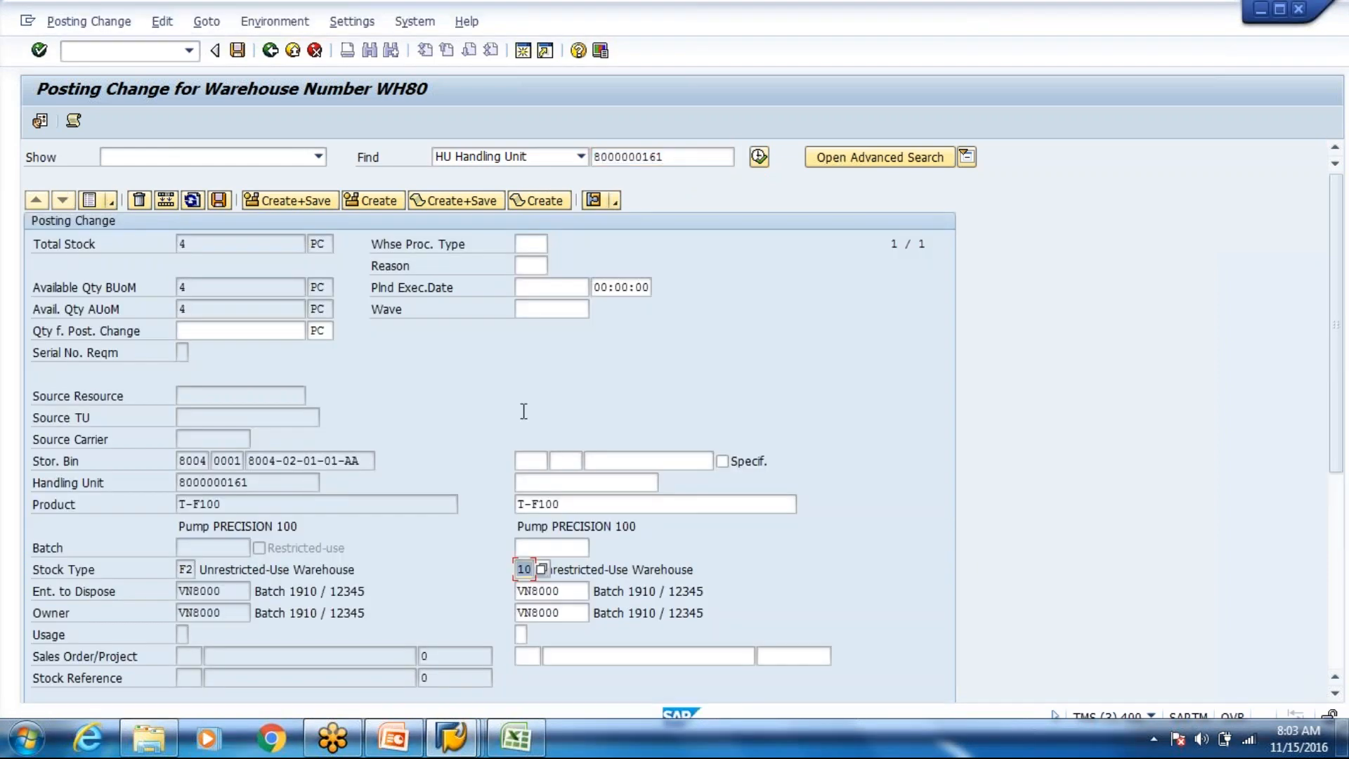
pyautogui.click(538, 242)
pyautogui.write('4010')
pyautogui.press('Return')
pyautogui.click(205, 327)
pyautogui.write('4')
pyautogui.press('Return')
pyautogui.click(297, 203)
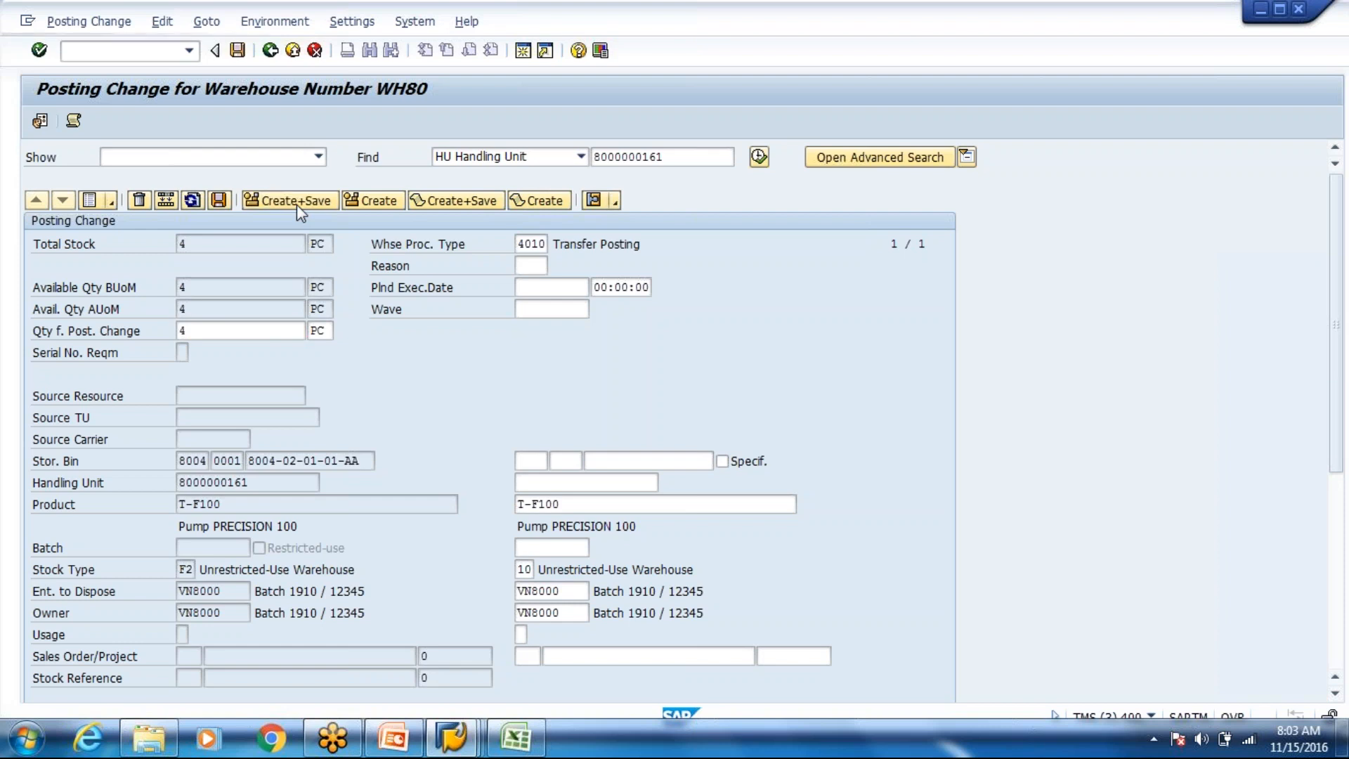
pyautogui.click(669, 244)
pyautogui.click(678, 161)
pyautogui.press('BackSpace')
pyautogui.write('3')
pyautogui.doubleClick(660, 156)
pyautogui.click(759, 157)
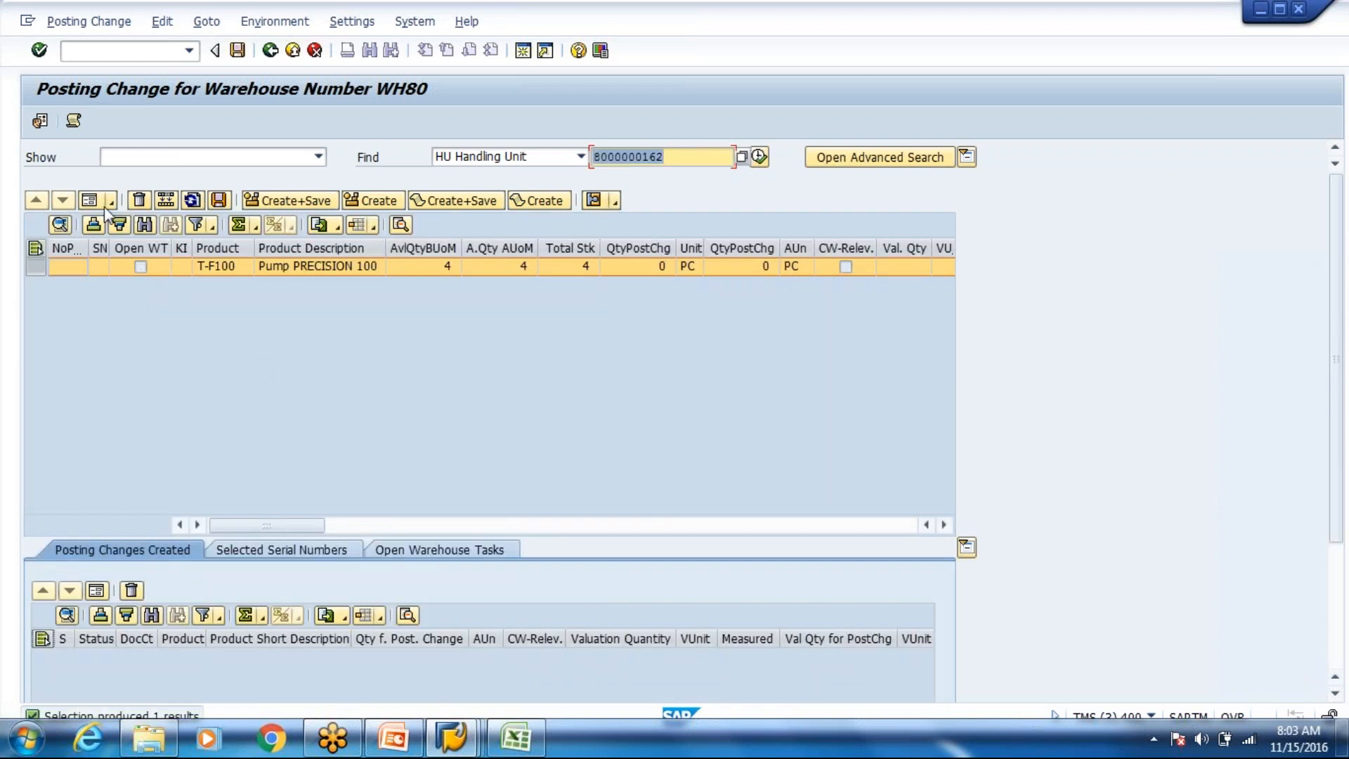
pyautogui.click(103, 205)
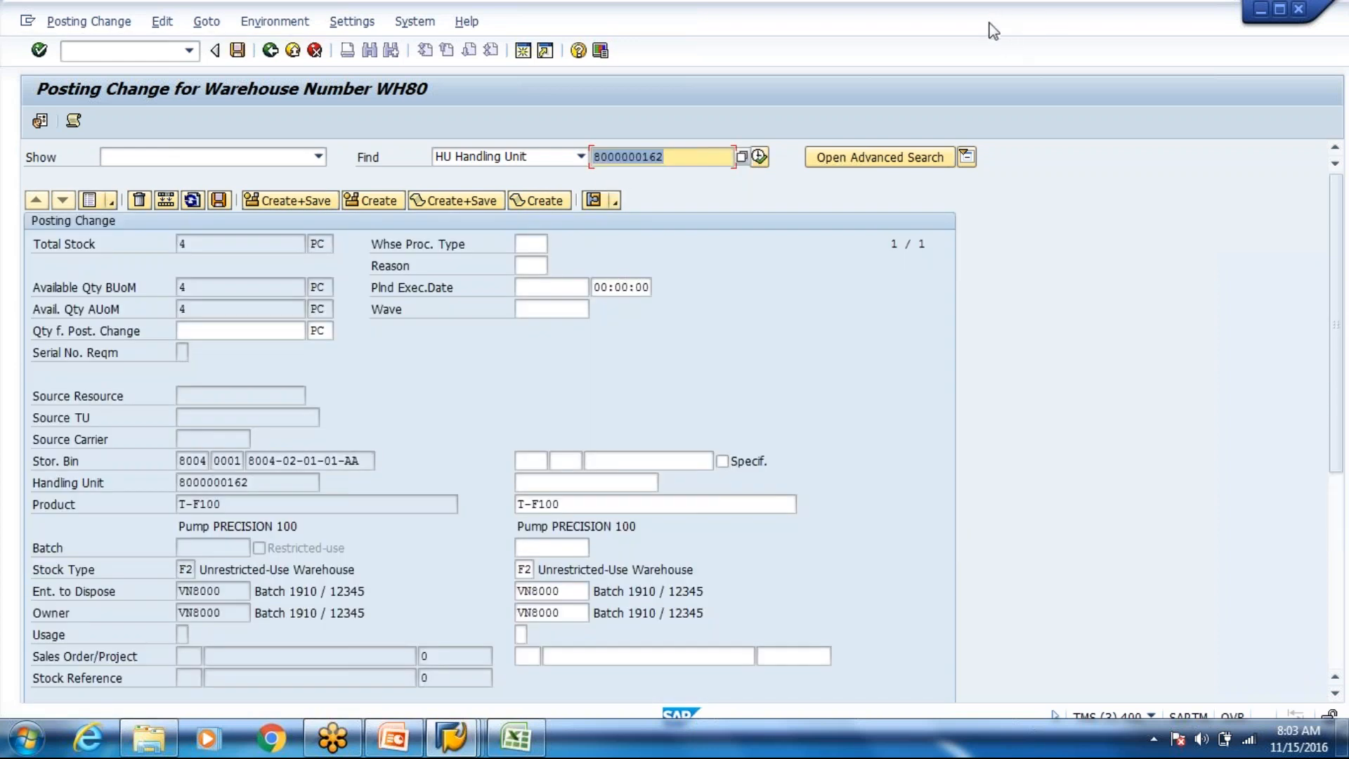
pyautogui.click(245, 335)
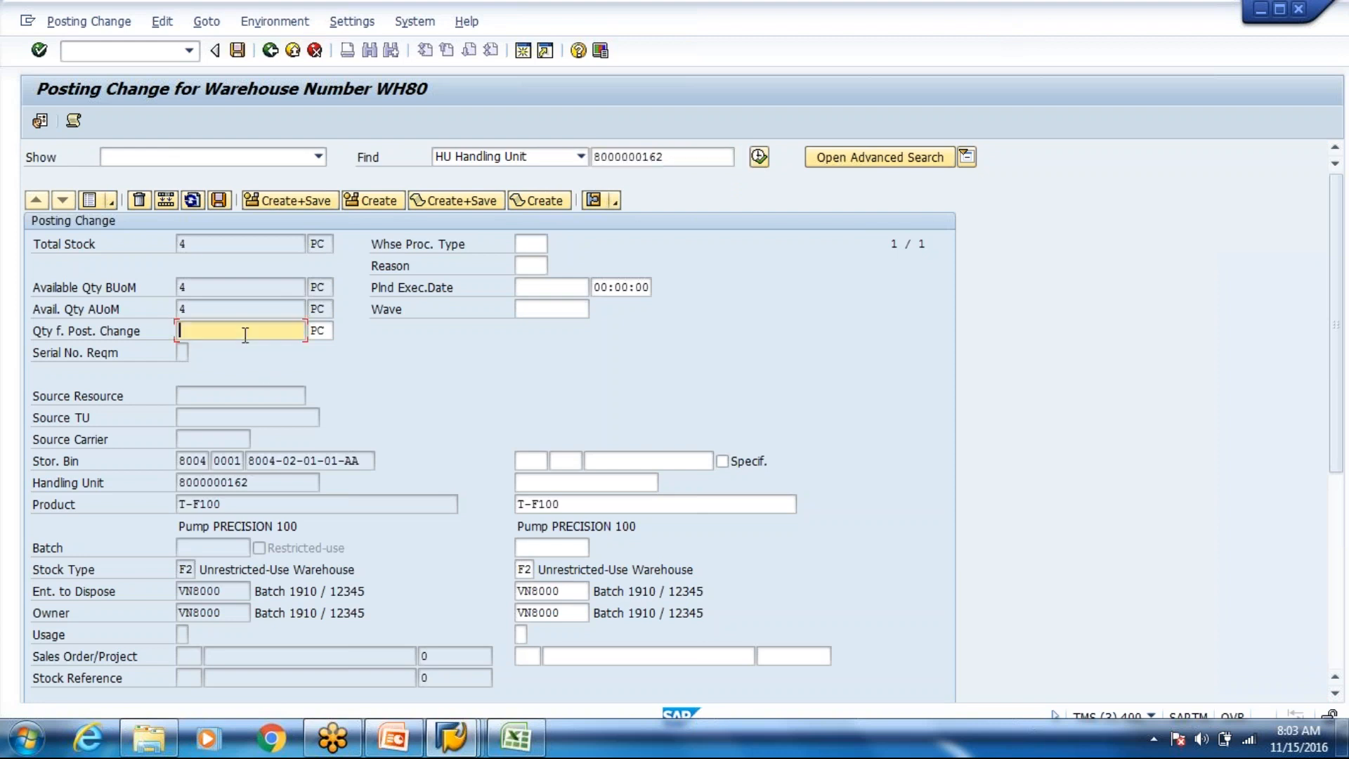
pyautogui.write('4')
pyautogui.click(539, 243)
pyautogui.click(532, 262)
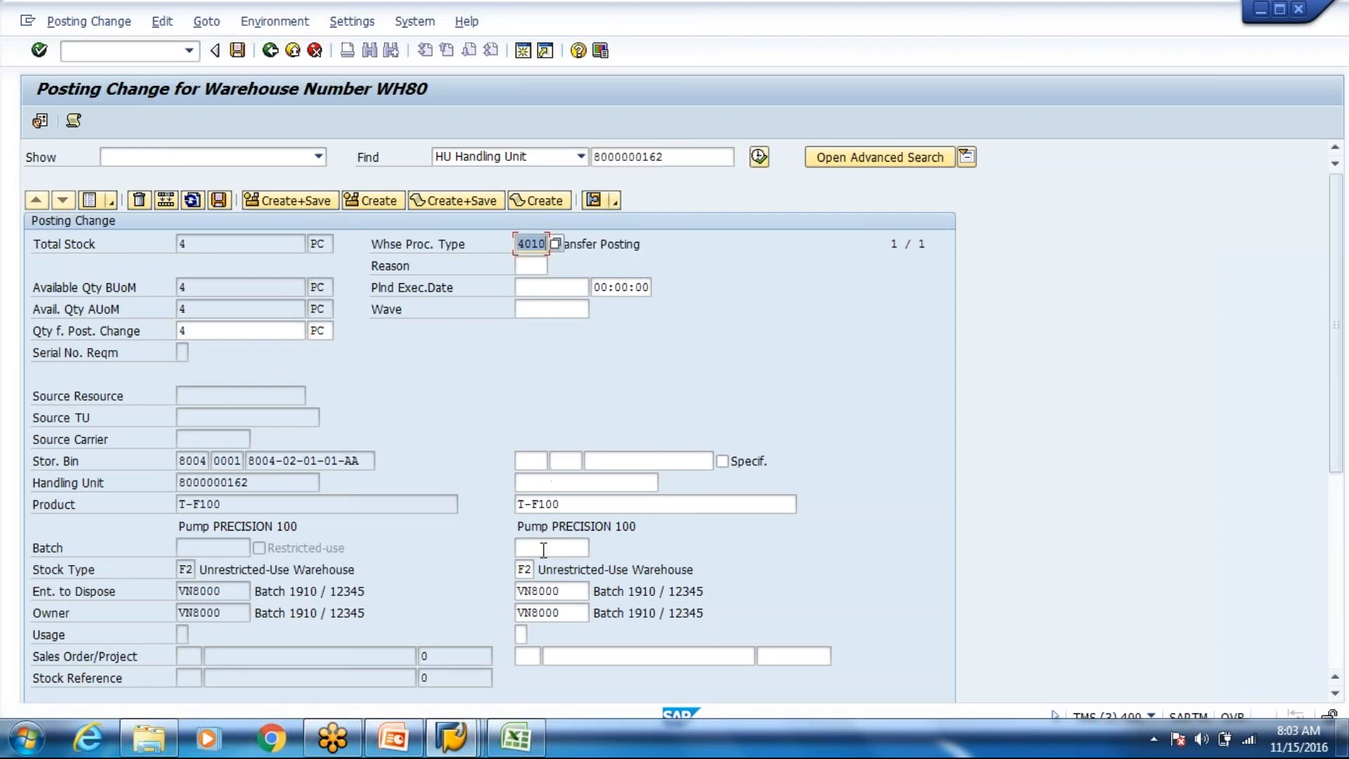
pyautogui.click(531, 569)
pyautogui.press('BackSpace')
pyautogui.press('Right')
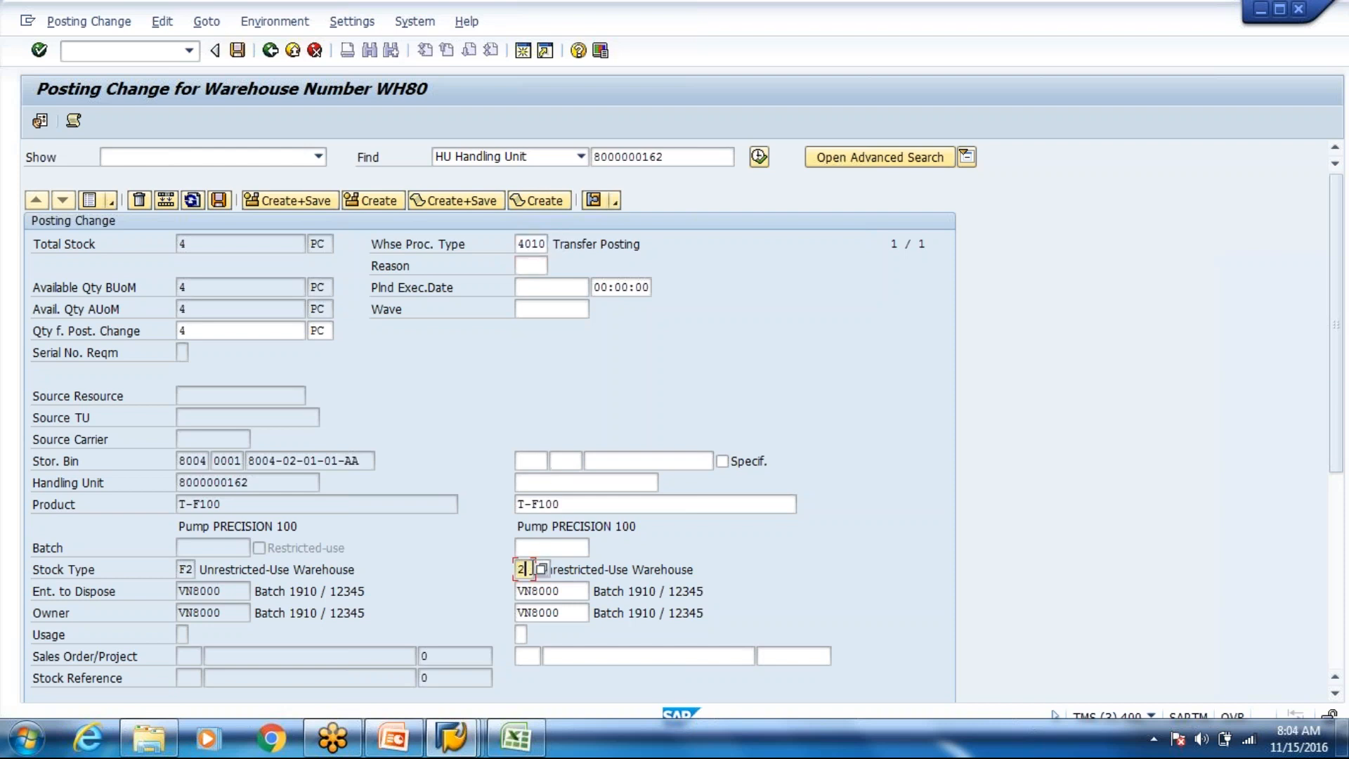
pyautogui.press('Delete')
pyautogui.click(531, 589)
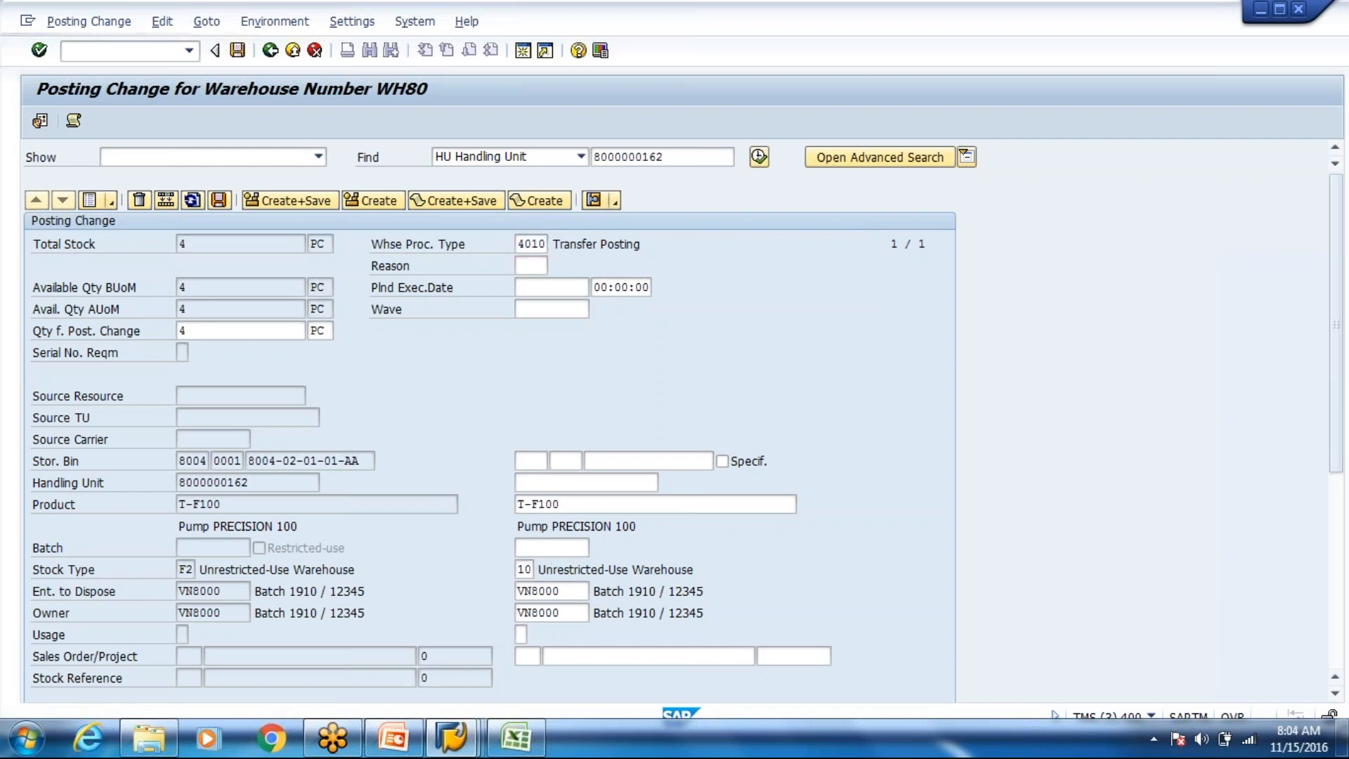
pyautogui.click(286, 203)
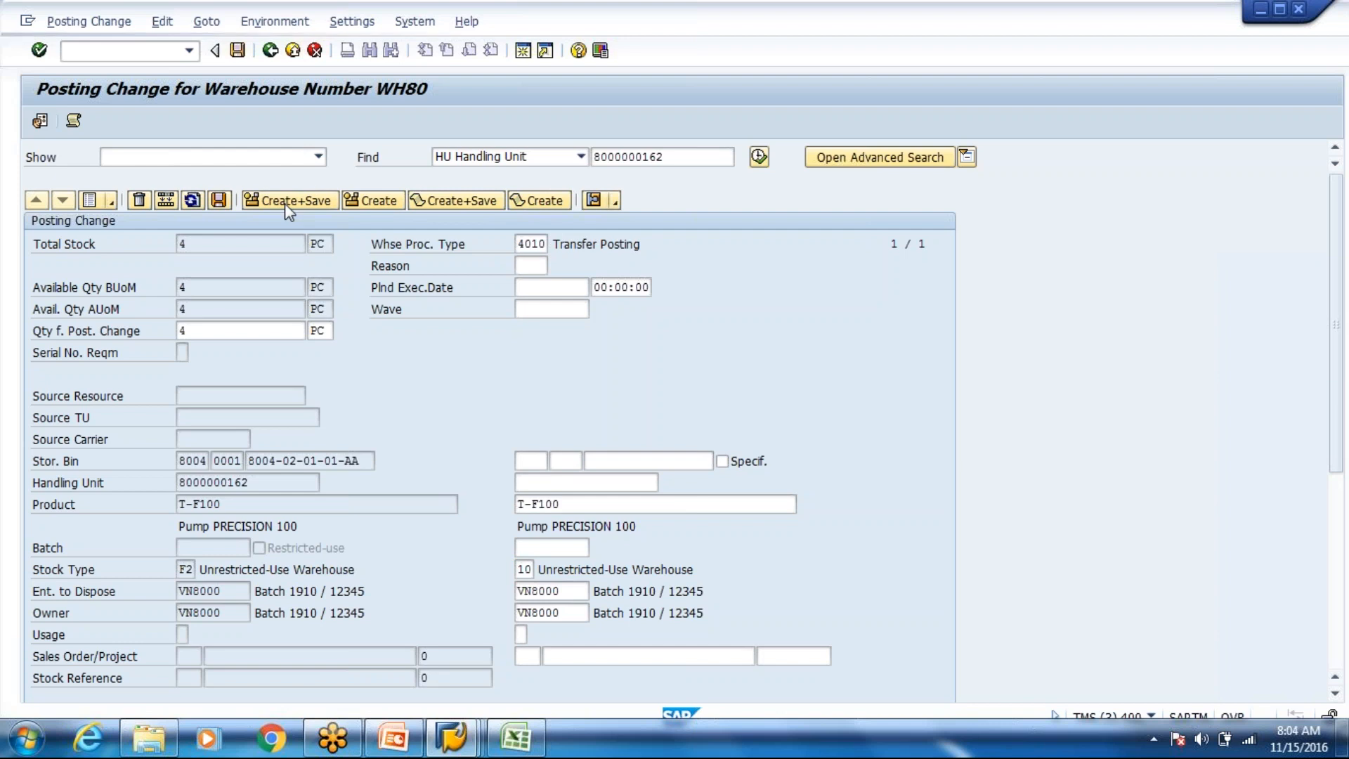
pyautogui.press('Return')
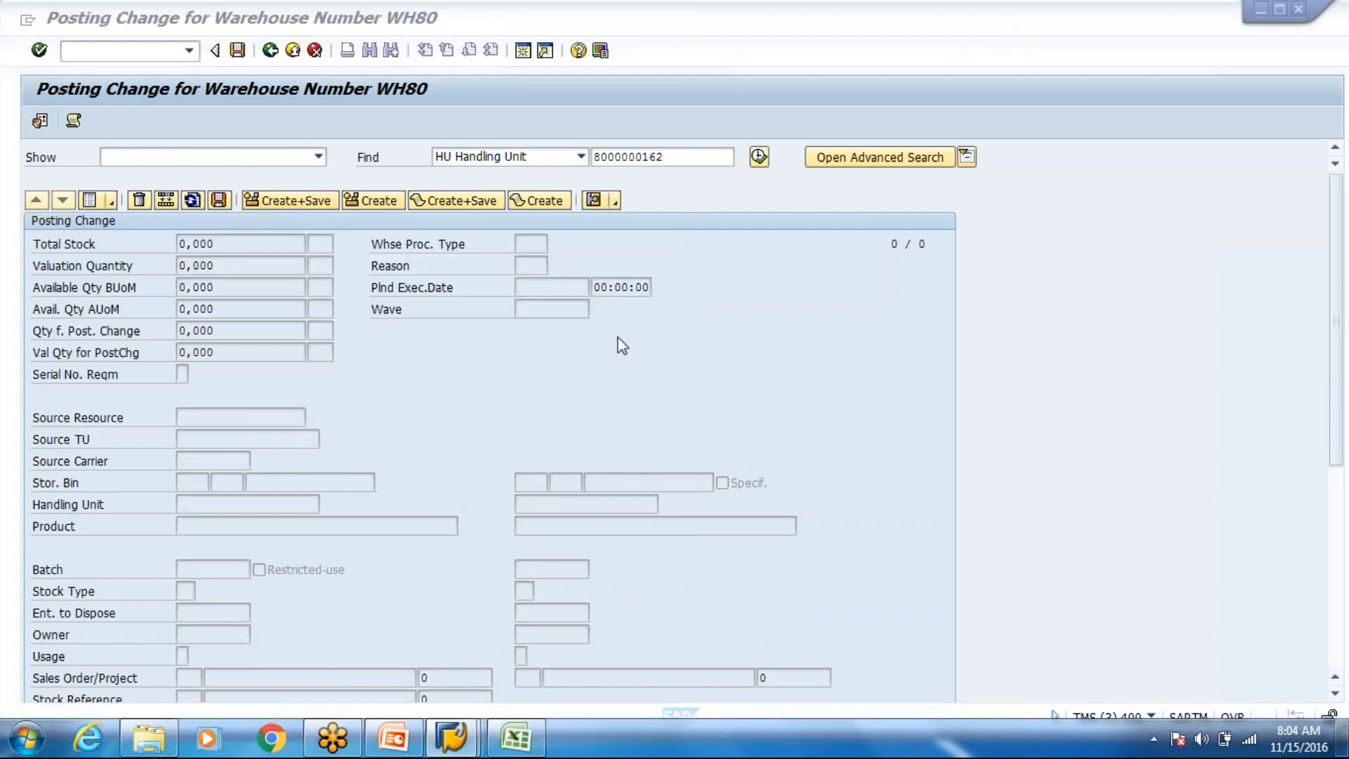
# - Refresh the ERP stock overview for T-F100 to check the stock in plant 8000, and close the overview
pyautogui.moveTo(449, 734)
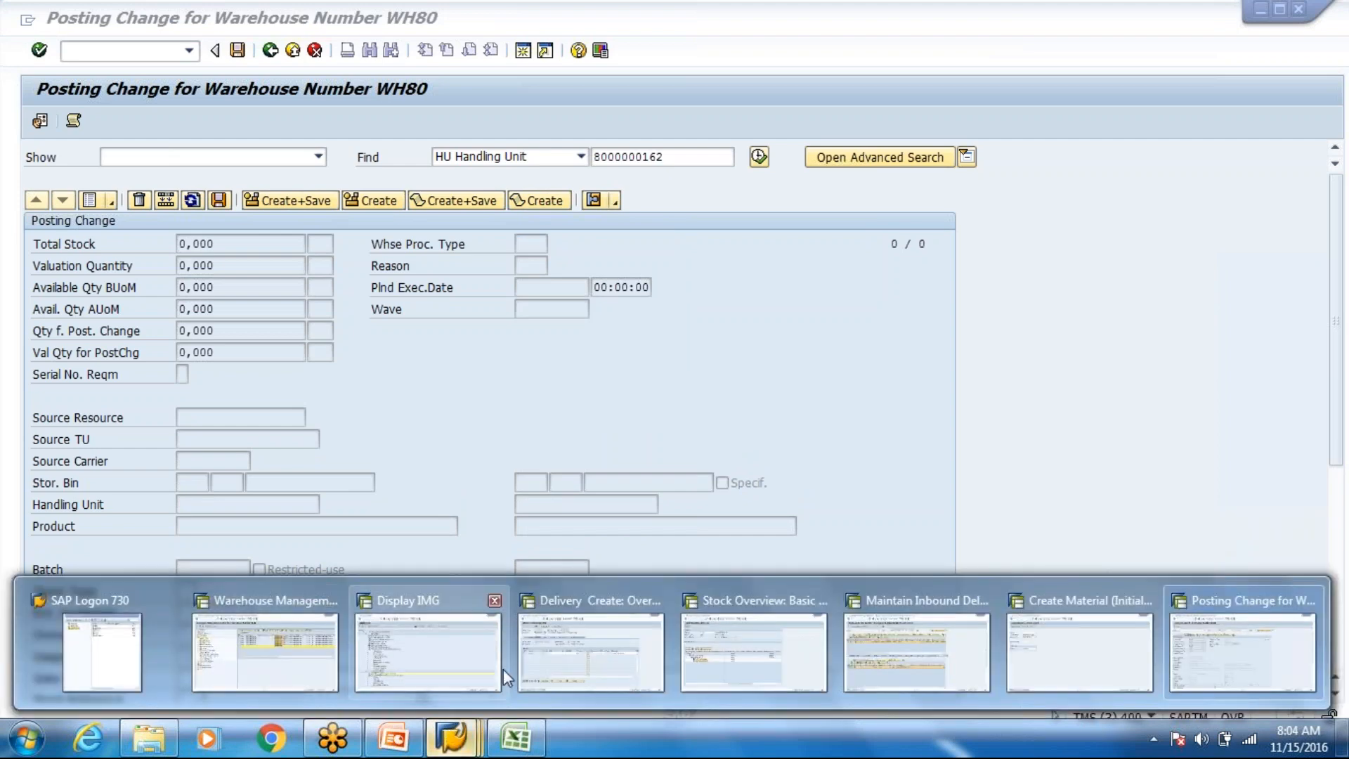
pyautogui.click(732, 655)
pyautogui.click(64, 122)
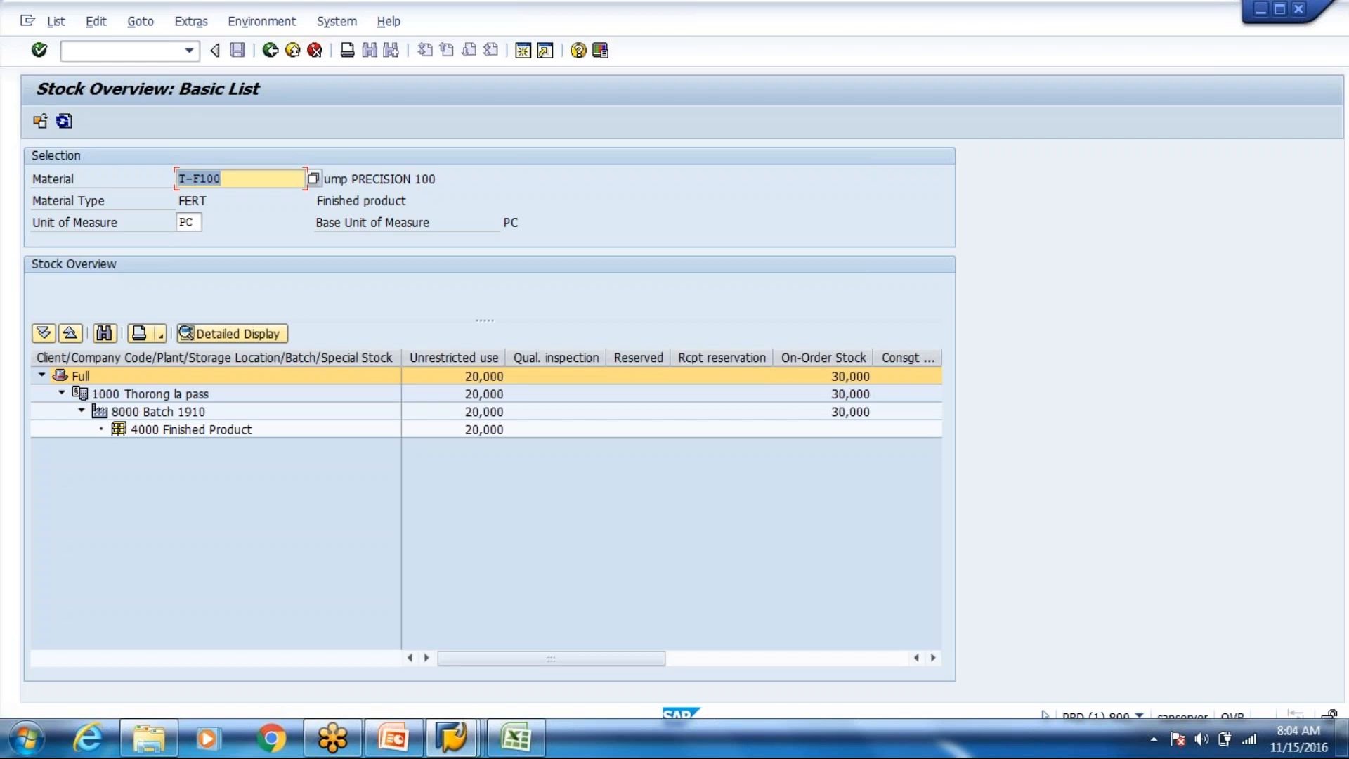
pyautogui.click(292, 52)
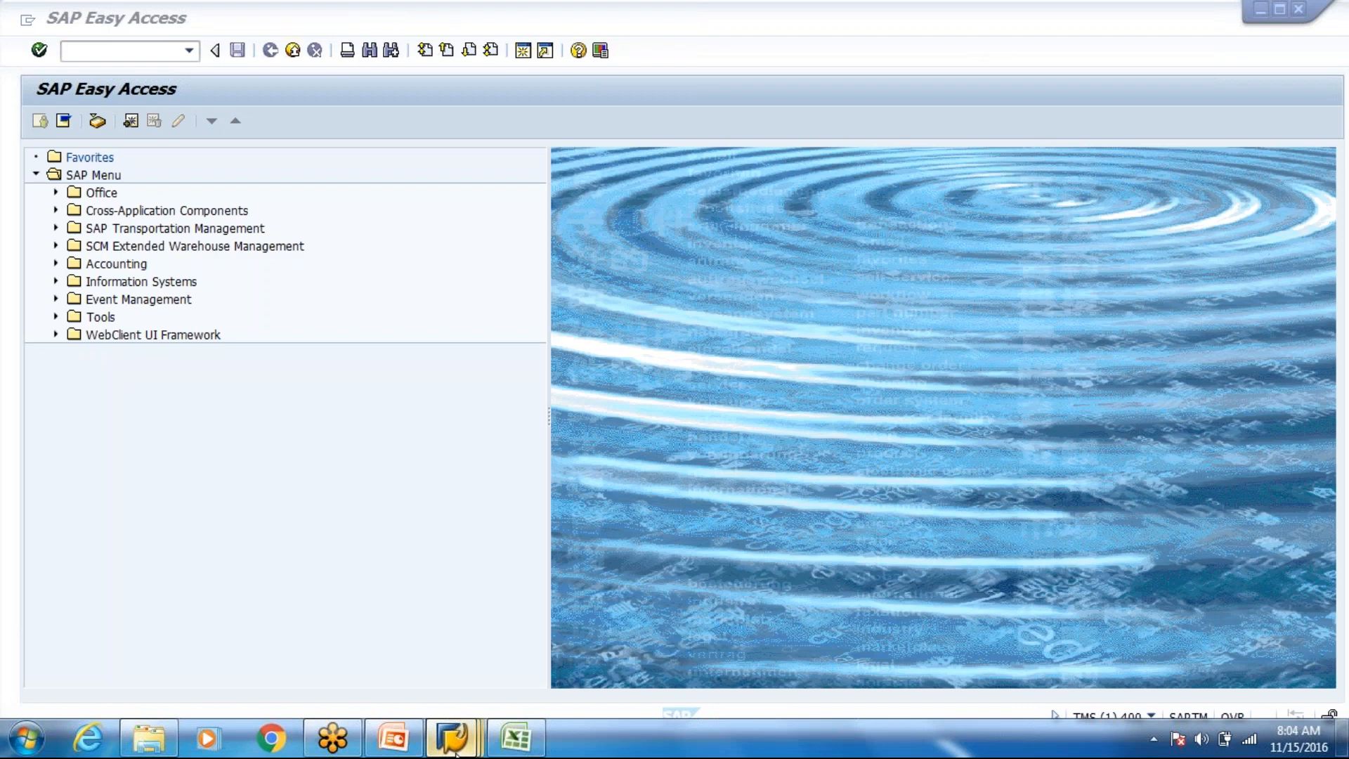
# - Return to the outbound delivery for 12 PC of T-F100 from plant 8000, recheck availability and save the delivery
pyautogui.moveTo(453, 750)
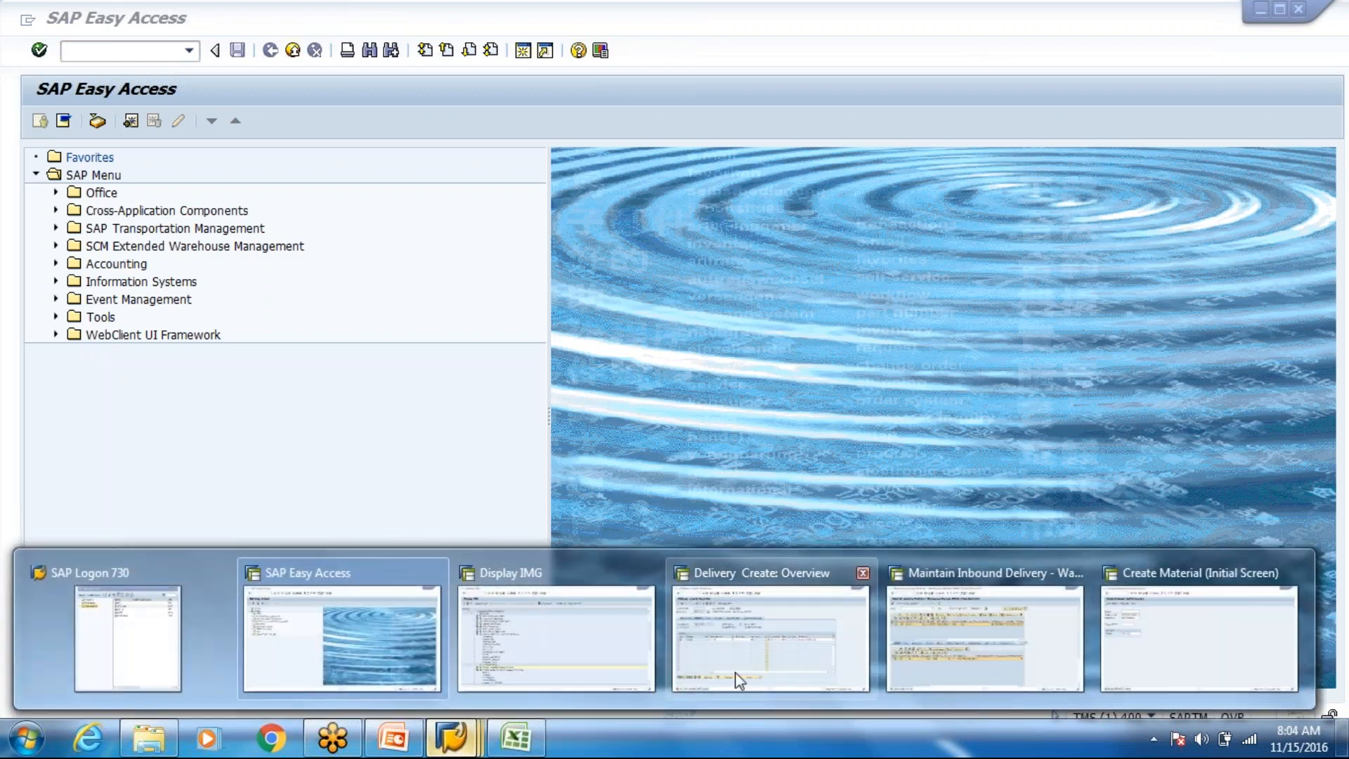
pyautogui.click(735, 672)
pyautogui.press('Return')
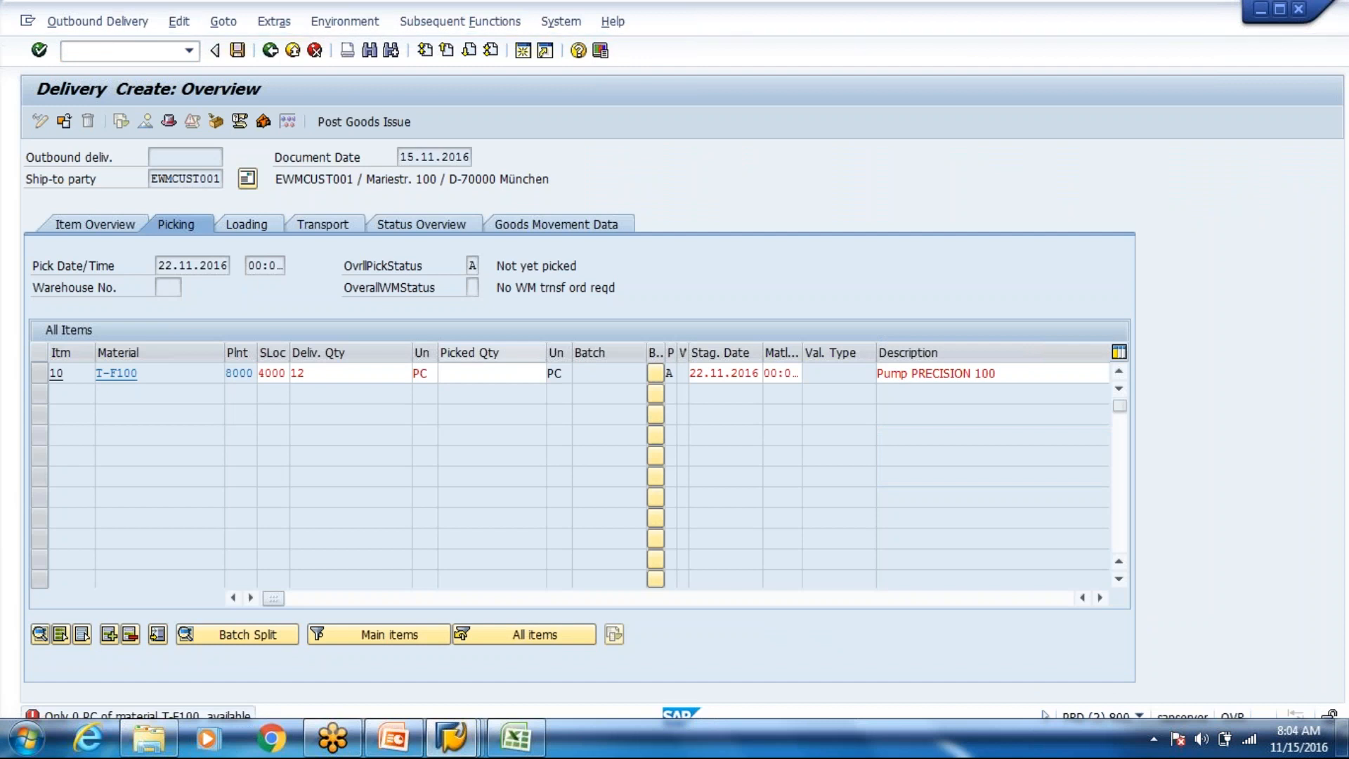
pyautogui.click(238, 51)
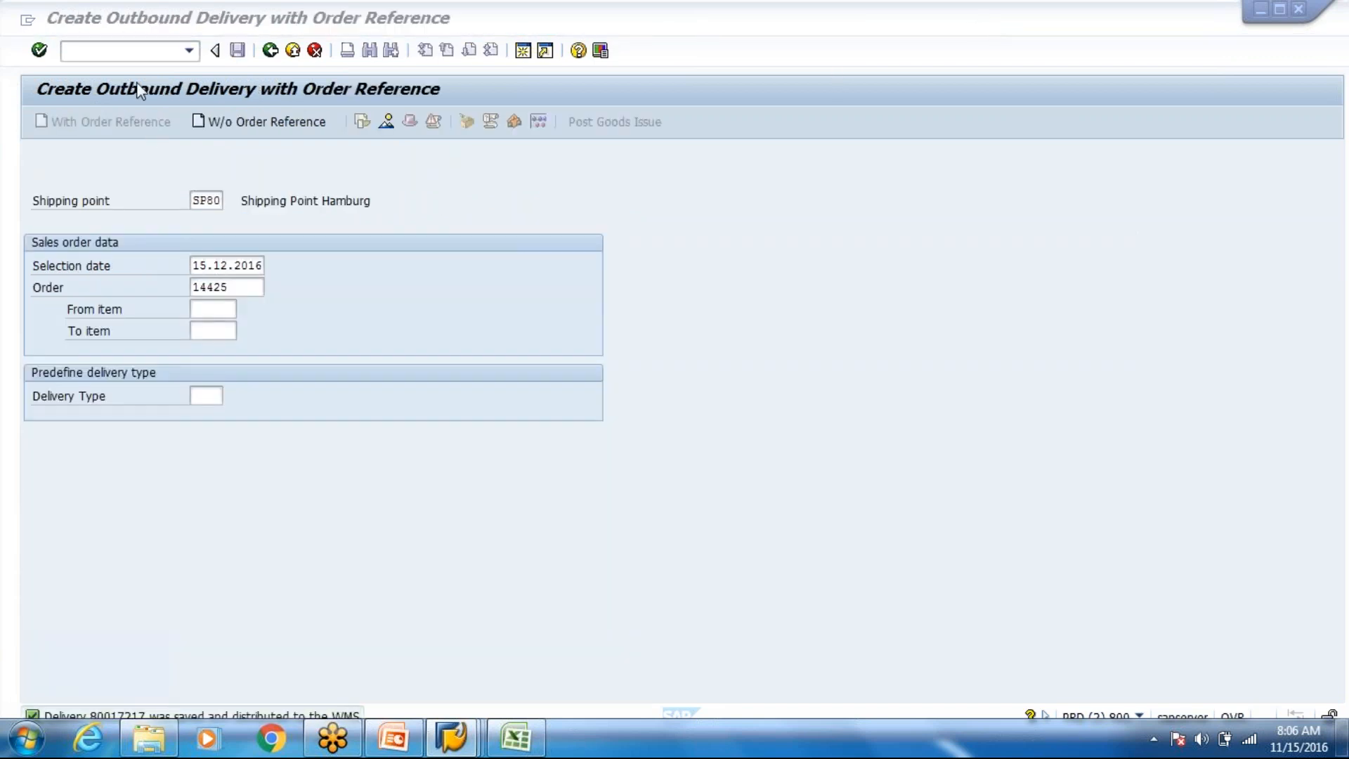
# - Run transaction /nspro in the ERP session and display the SAP Customizing Implementation Guide
pyautogui.click(132, 53)
pyautogui.write('/n')
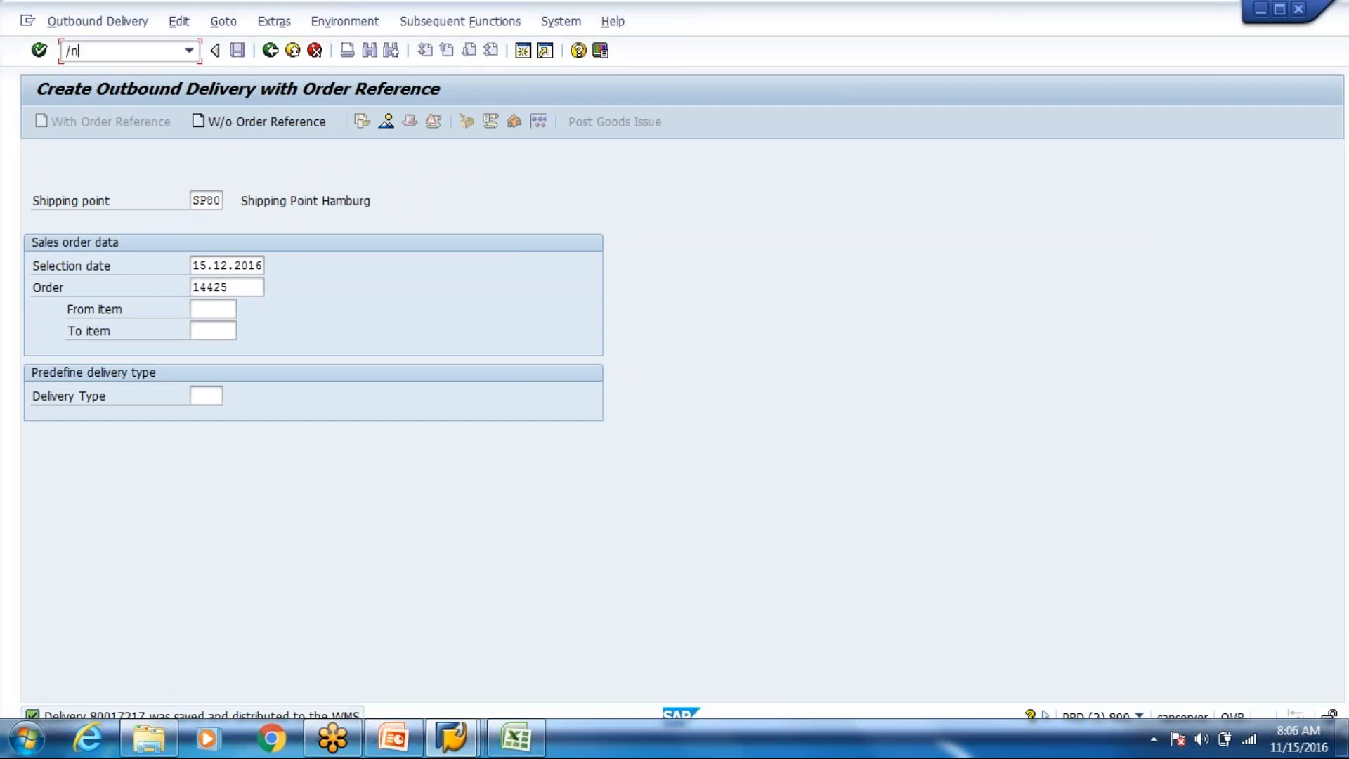
pyautogui.write('spro')
pyautogui.press('Return')
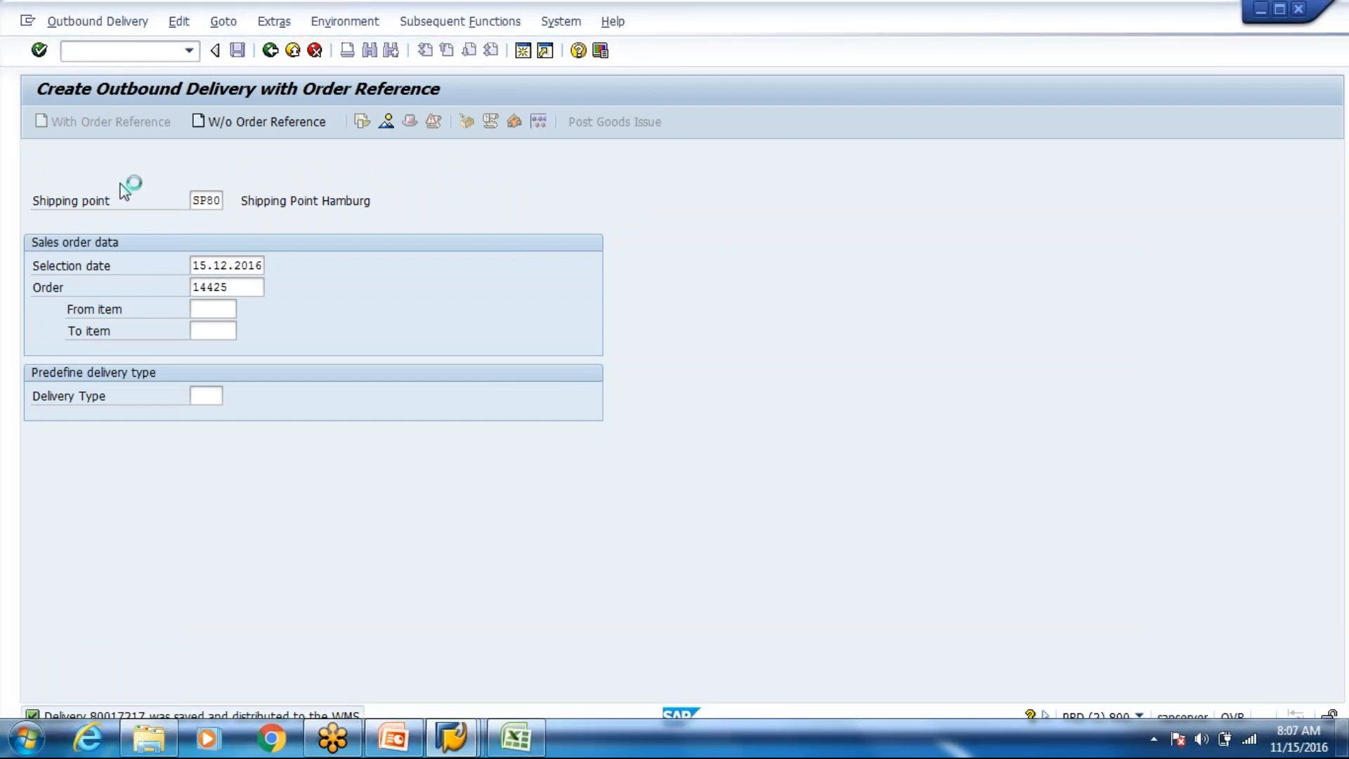
pyautogui.click(107, 123)
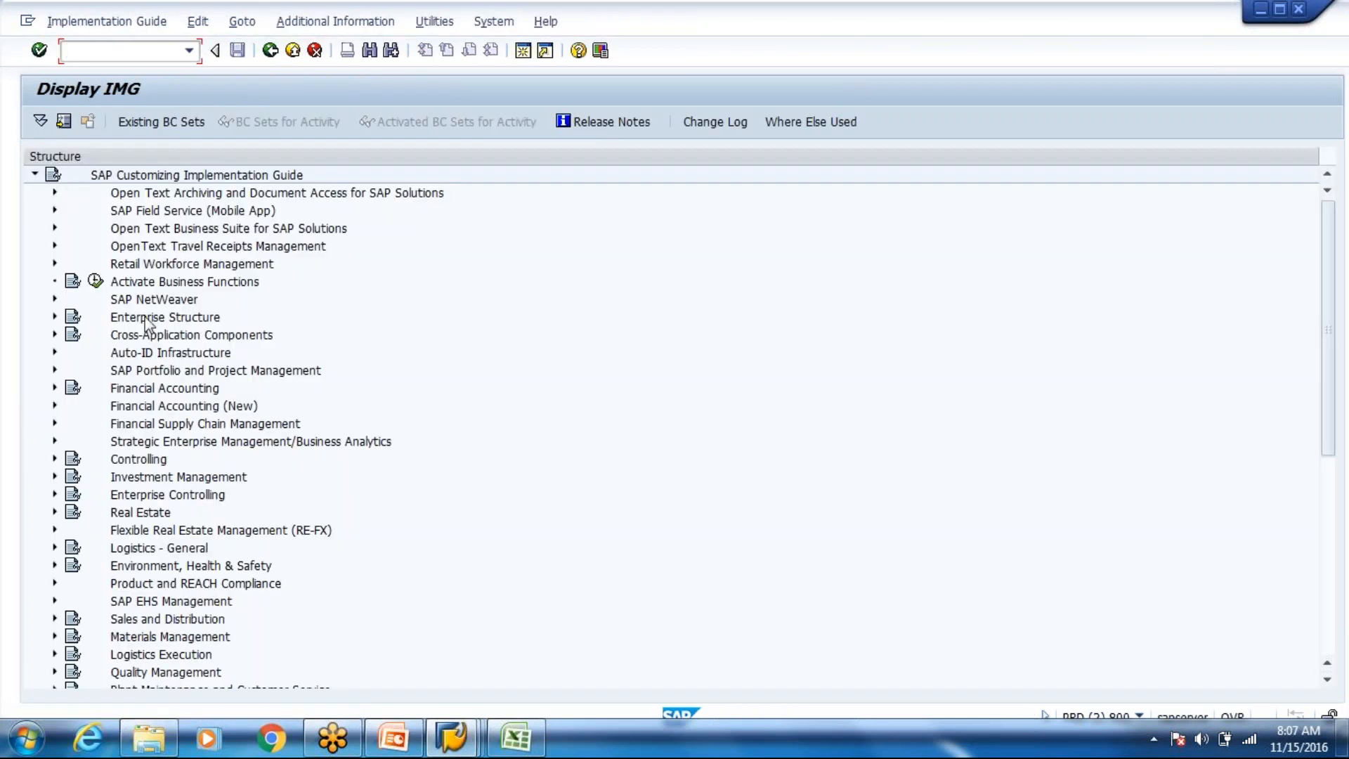
# - Switch to the warehouse system's idle SAP Easy Access session and close it
pyautogui.click(159, 301)
pyautogui.hotkey('alt', 'Tab')
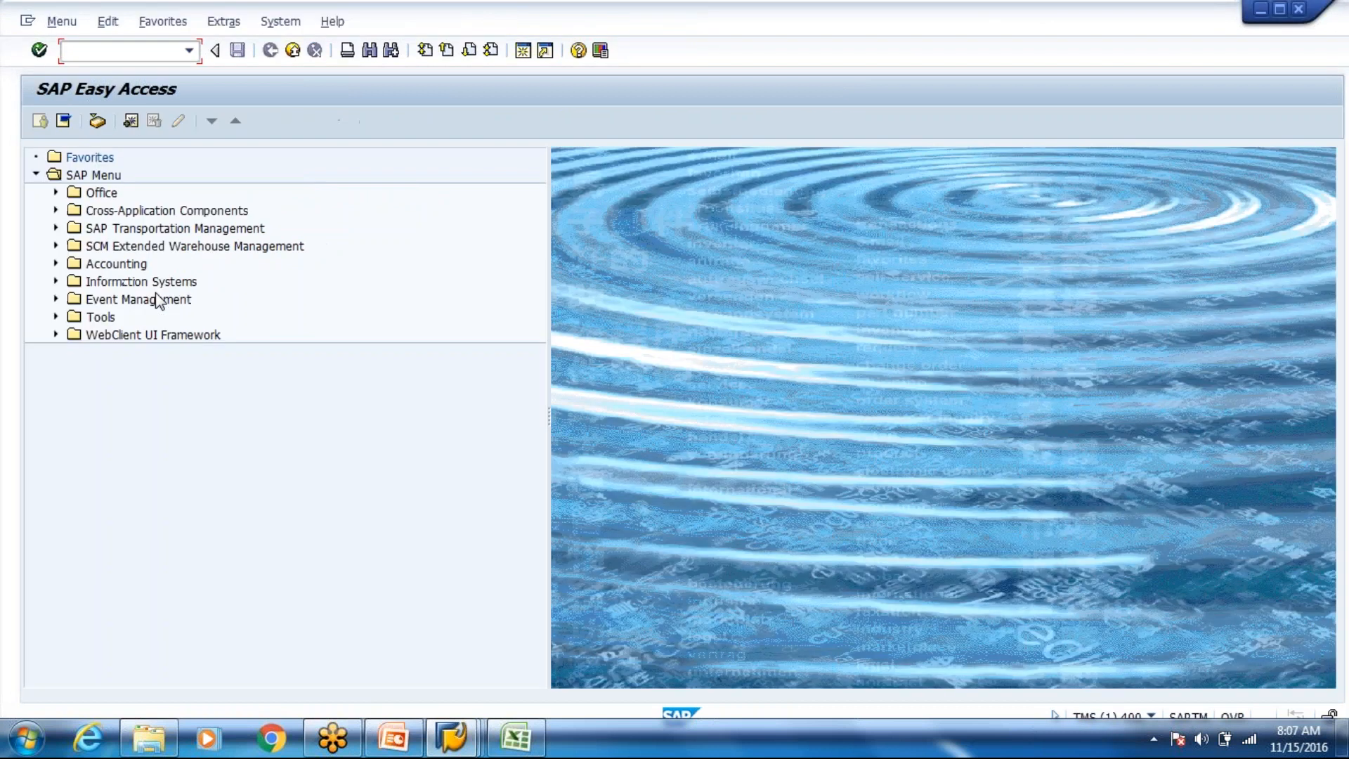
pyautogui.write('/')
pyautogui.press('BackSpace')
pyautogui.click(293, 50)
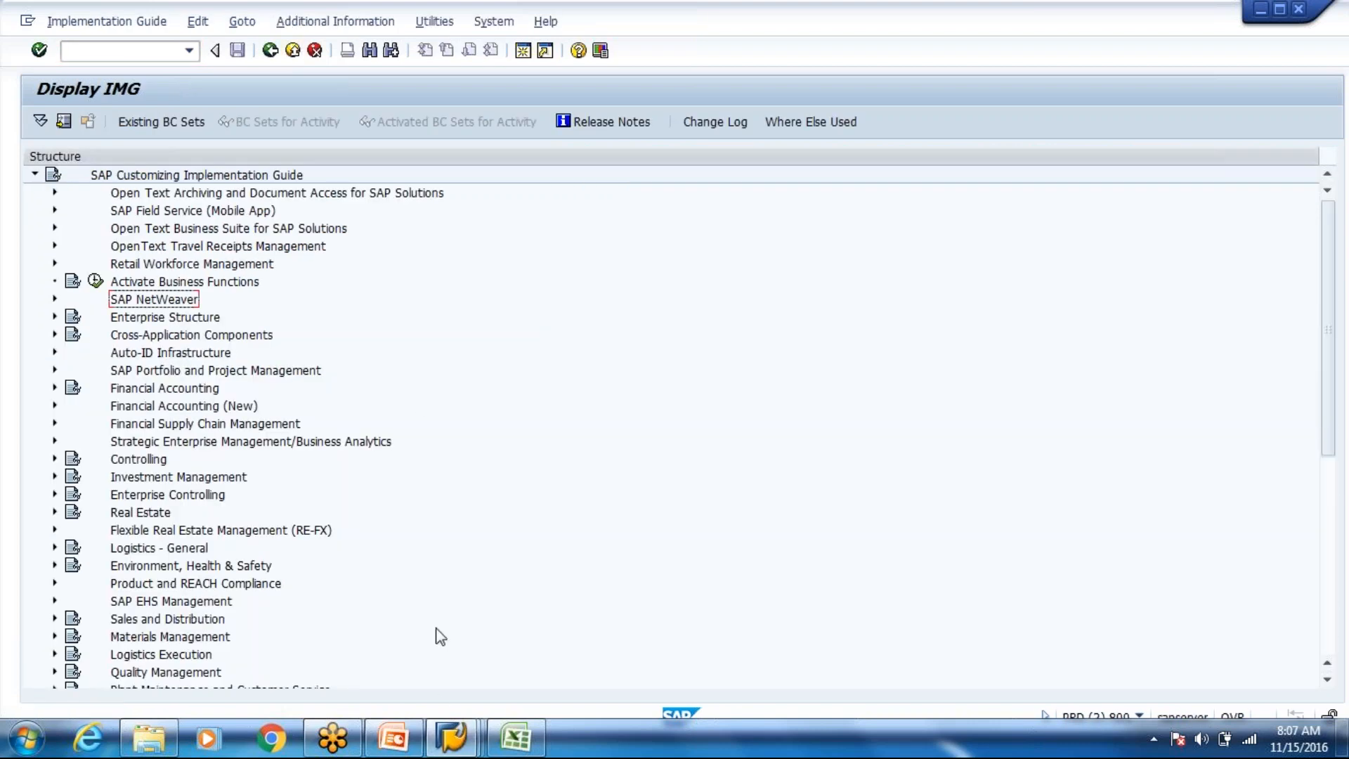
# - Switch to the warehouse system's IMG and open Define Warehouse Process Type under Cross-Process Settings, Warehouse Task
pyautogui.moveTo(451, 738)
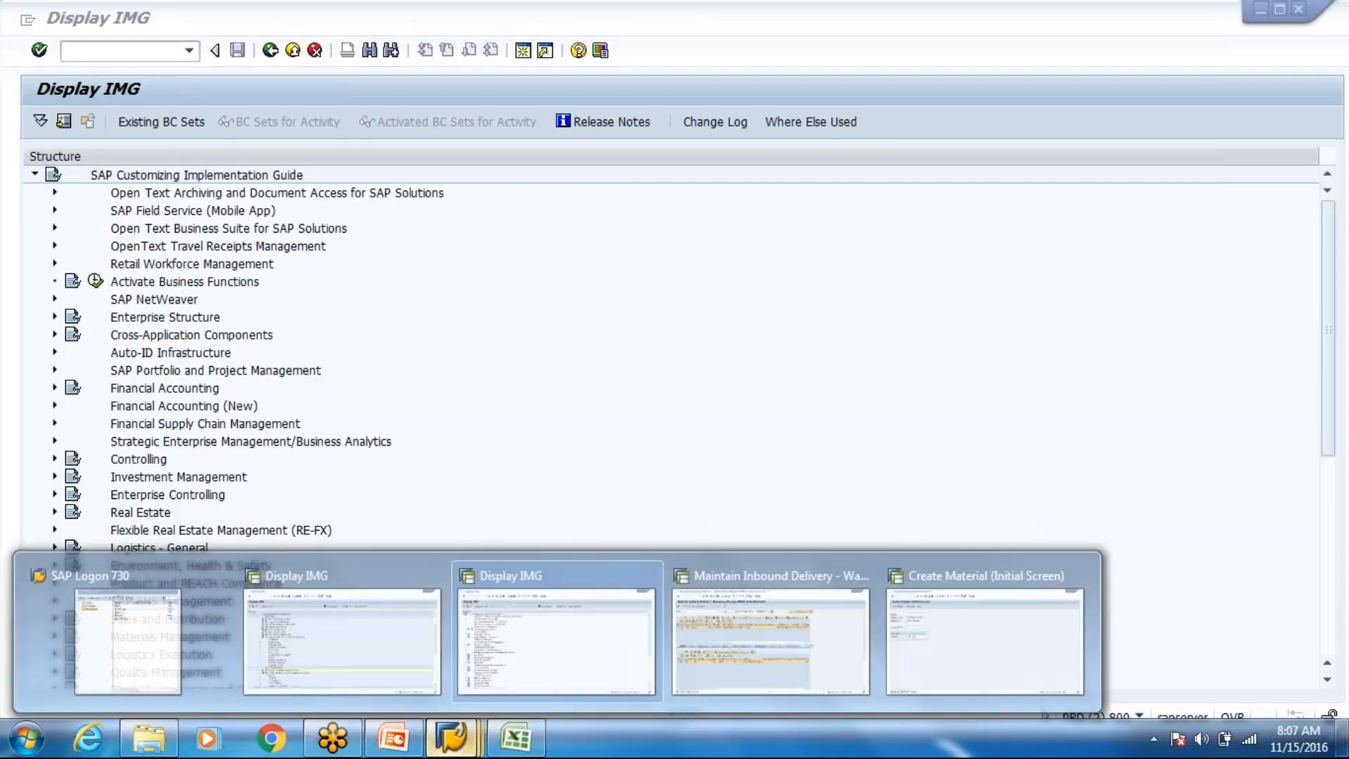
pyautogui.click(542, 644)
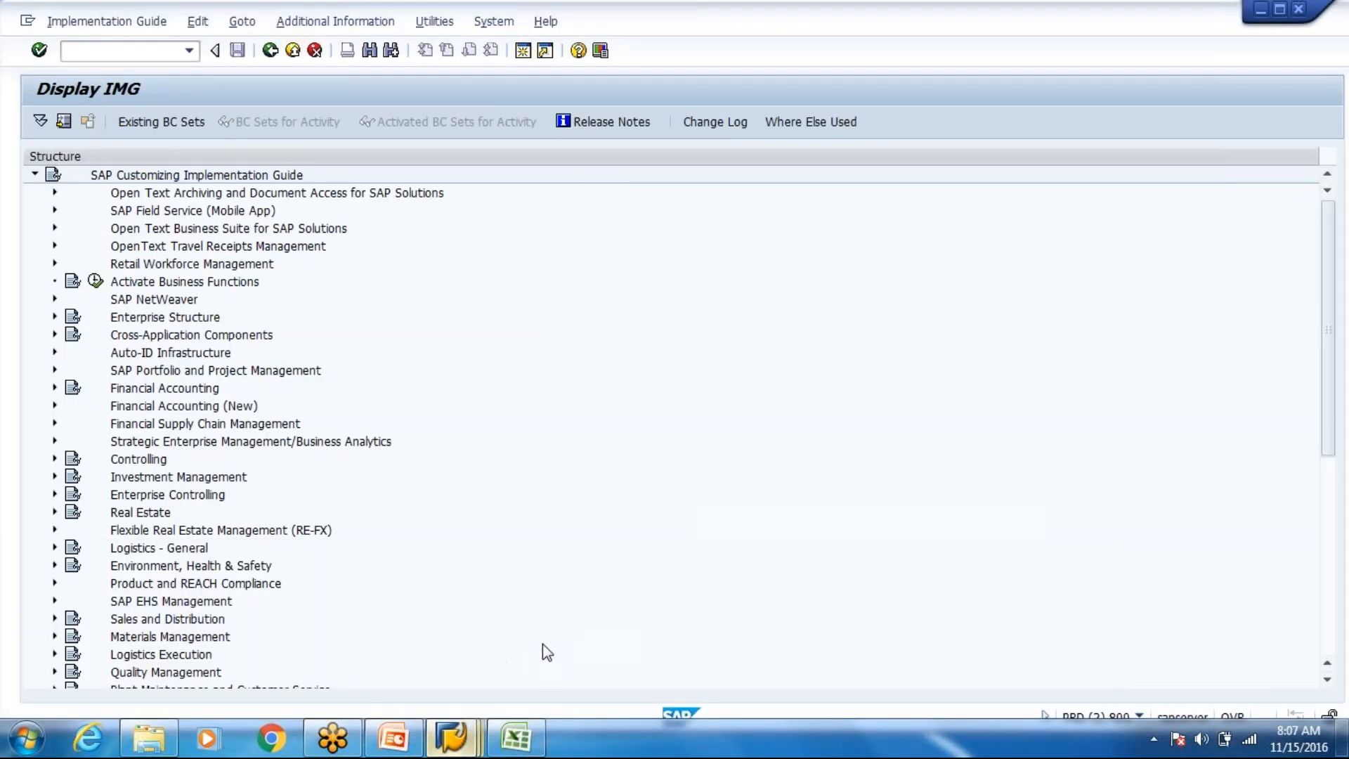
pyautogui.moveTo(466, 745)
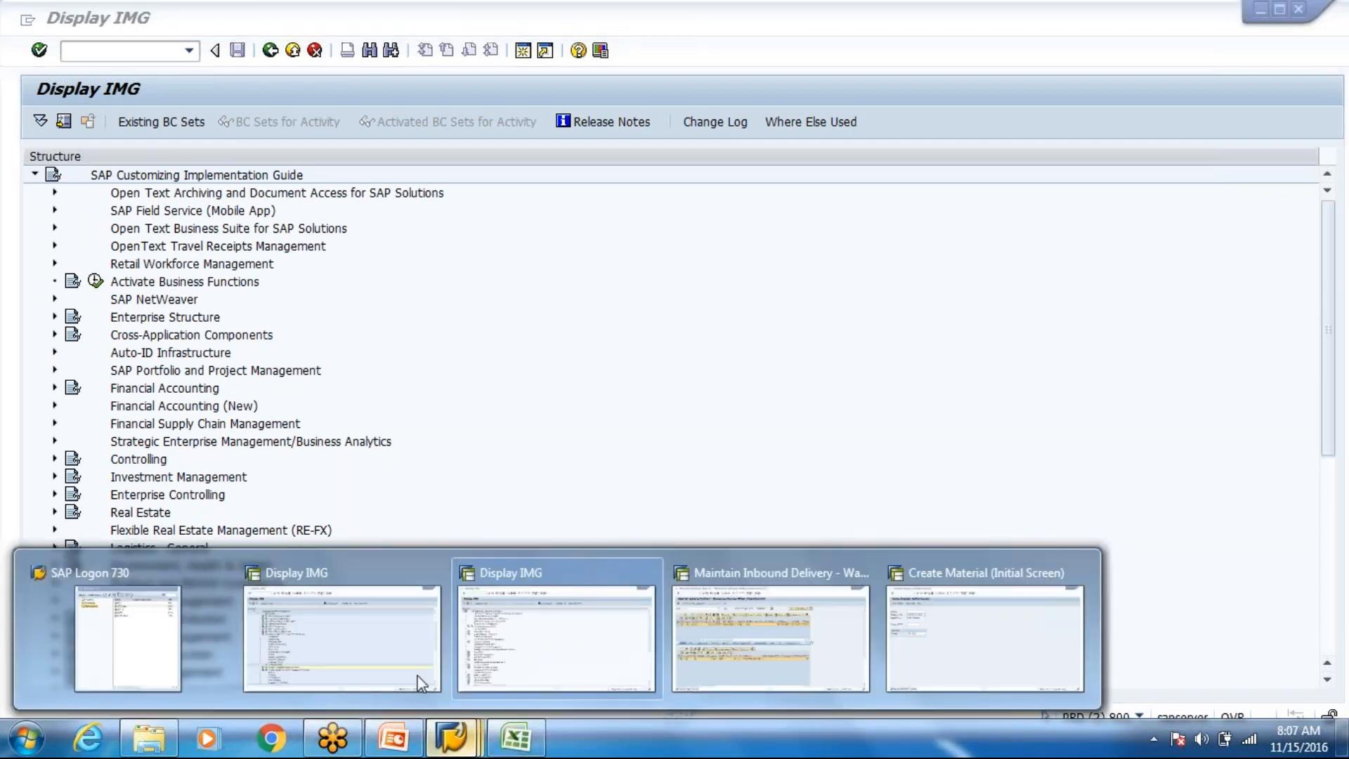
pyautogui.click(359, 668)
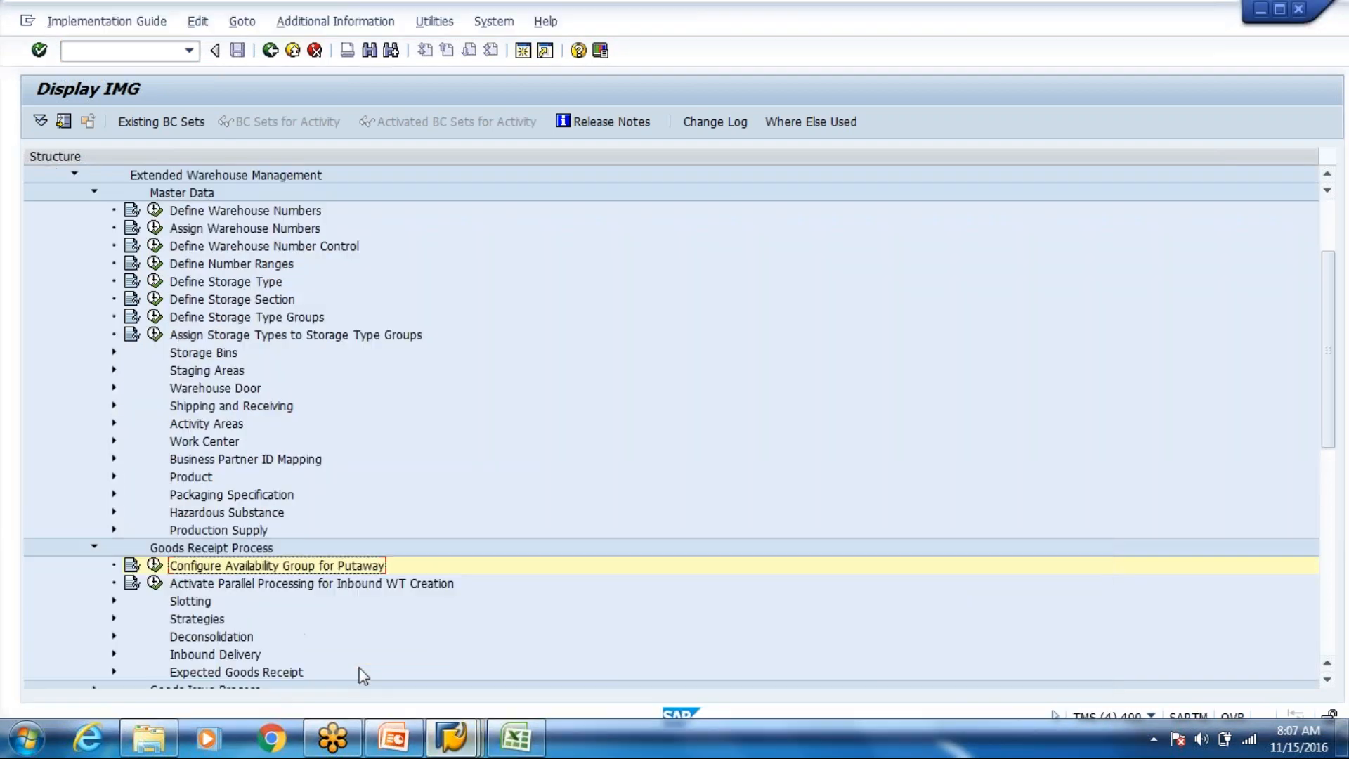
pyautogui.click(94, 195)
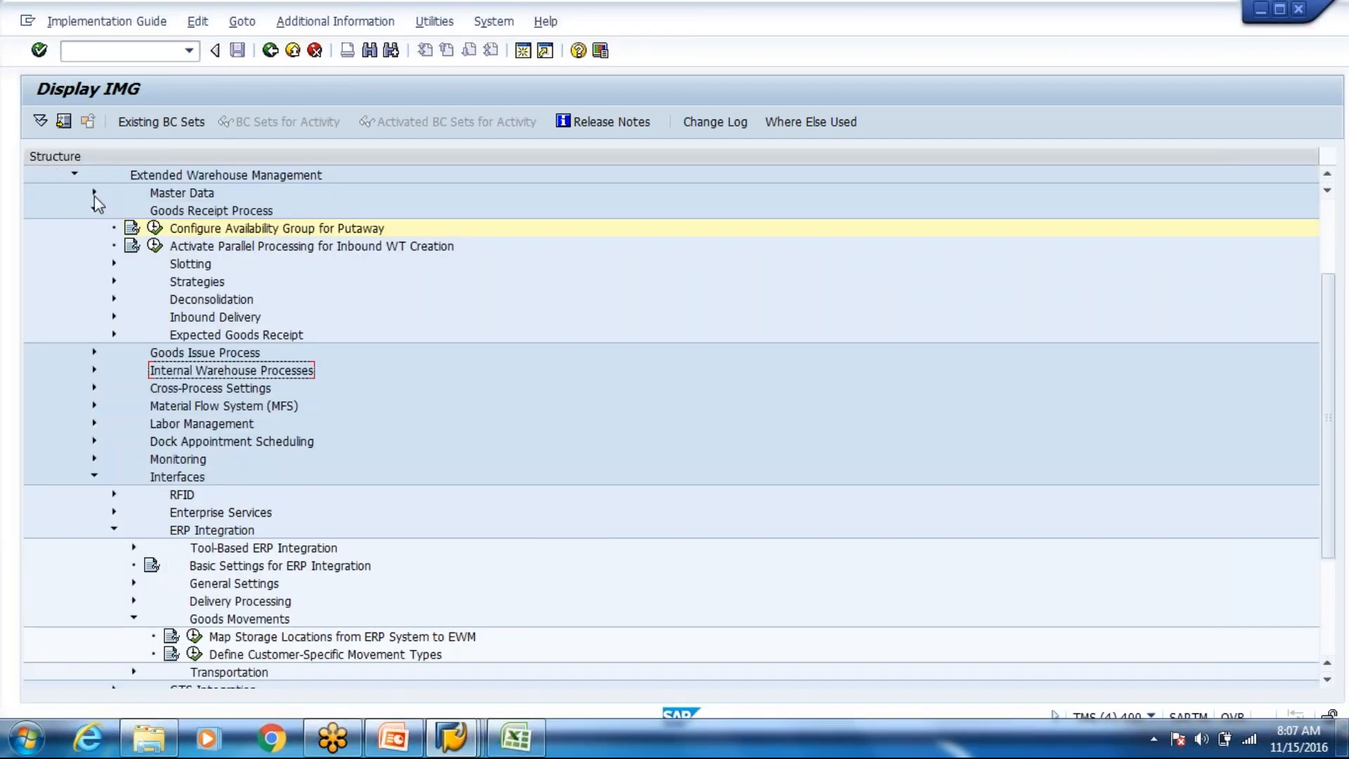
pyautogui.click(92, 392)
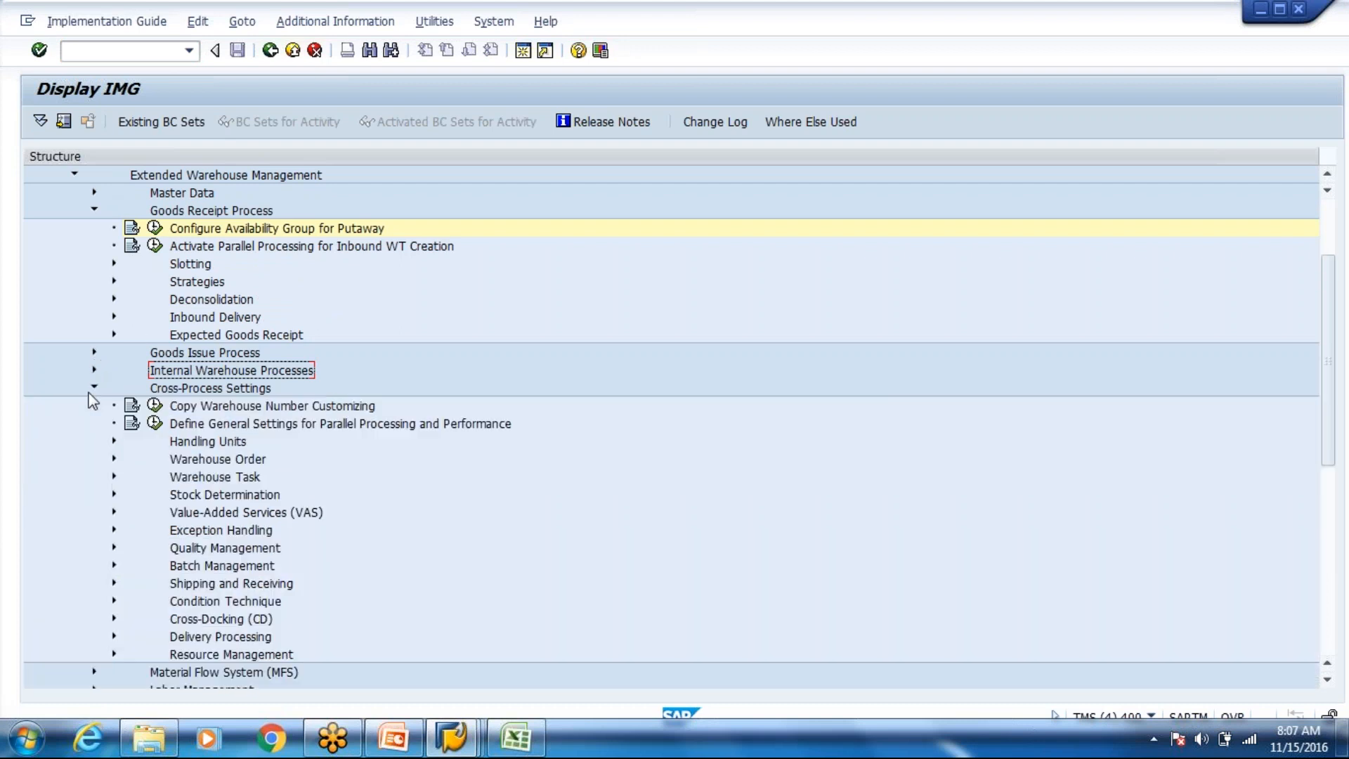
pyautogui.click(115, 477)
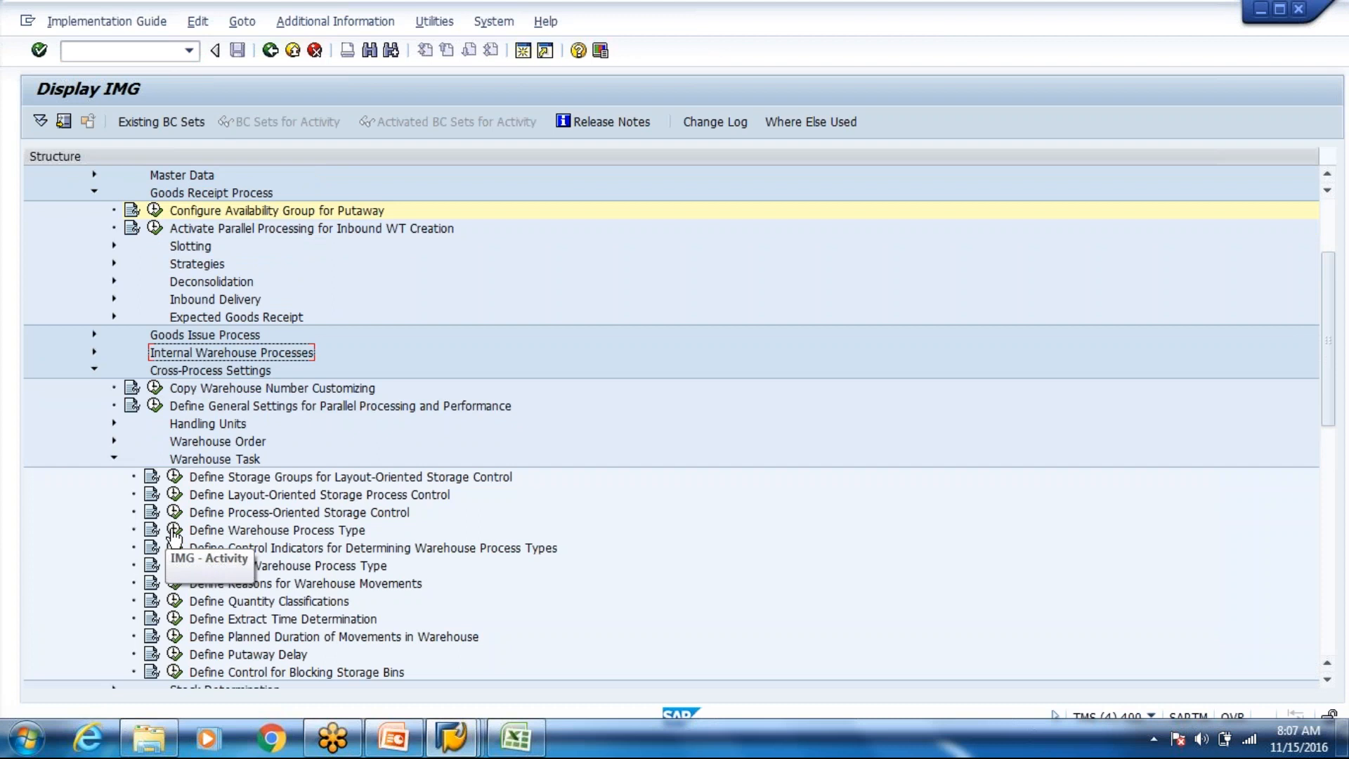
pyautogui.click(174, 530)
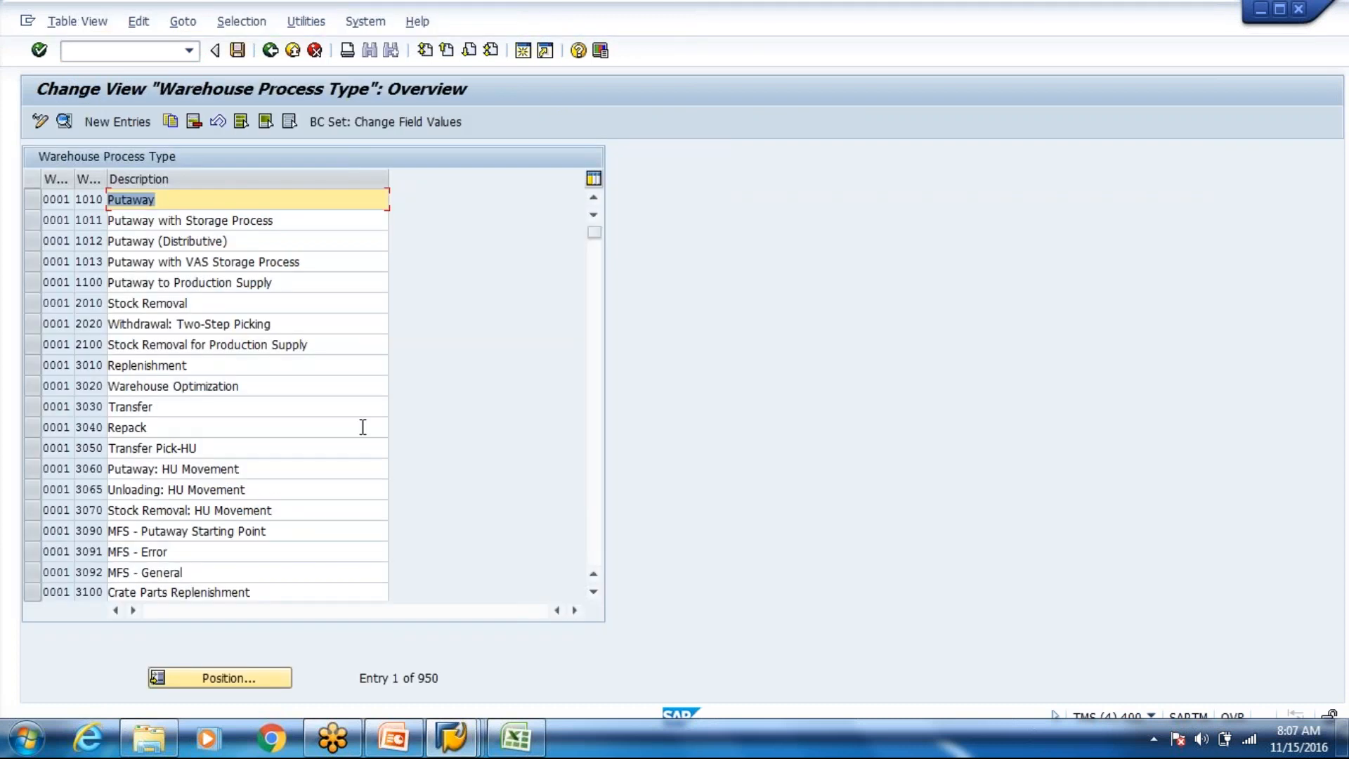
# - Position the process type list at WH80 and examine the source storage type and source bin of putaway process type 1010
pyautogui.click(222, 678)
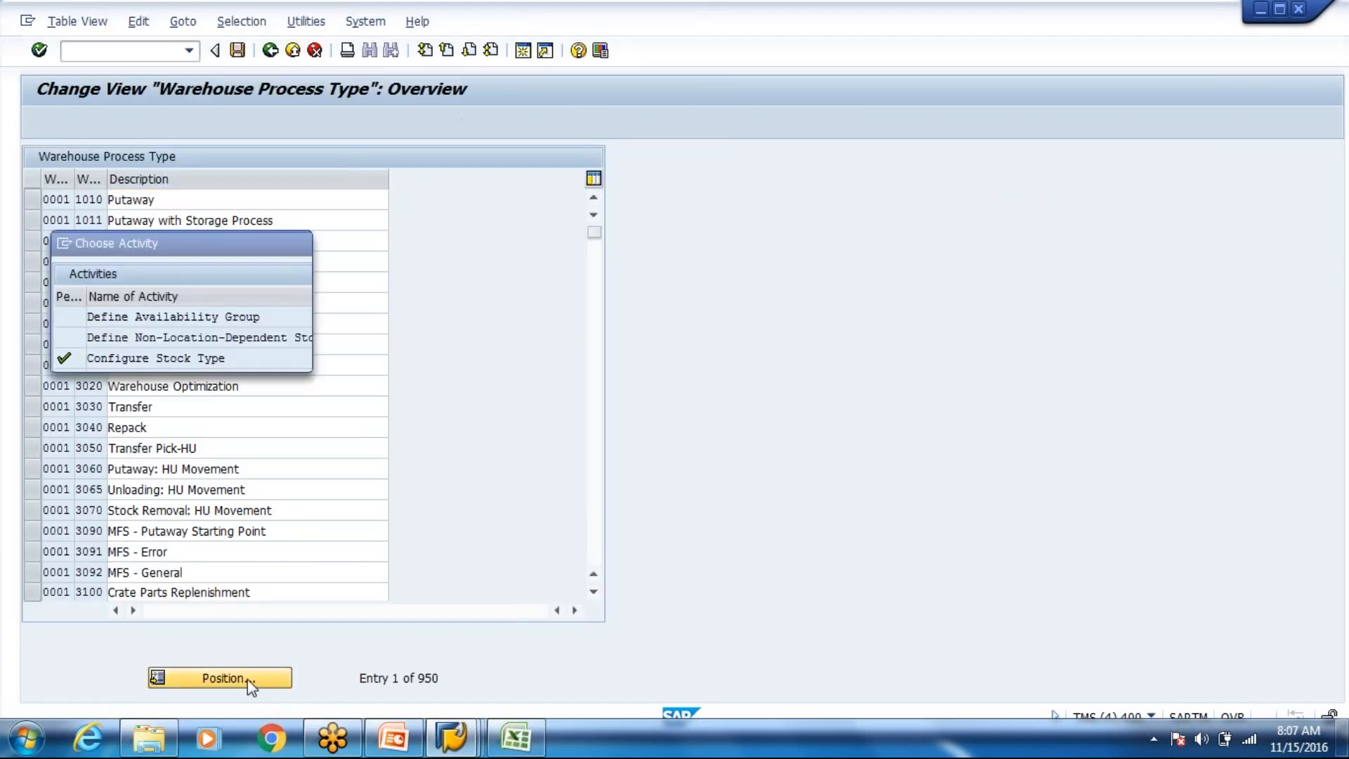
pyautogui.press('Return')
pyautogui.press('Return')
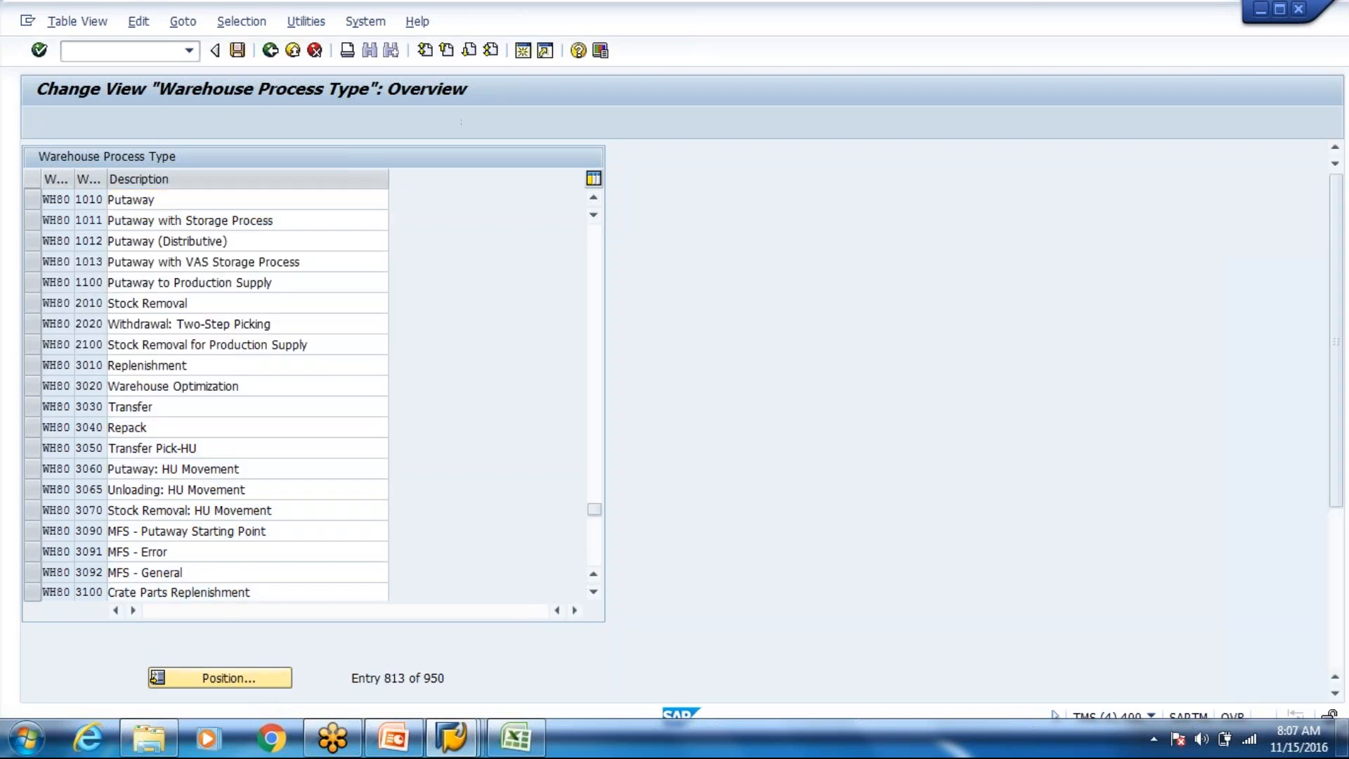
pyautogui.click(506, 504)
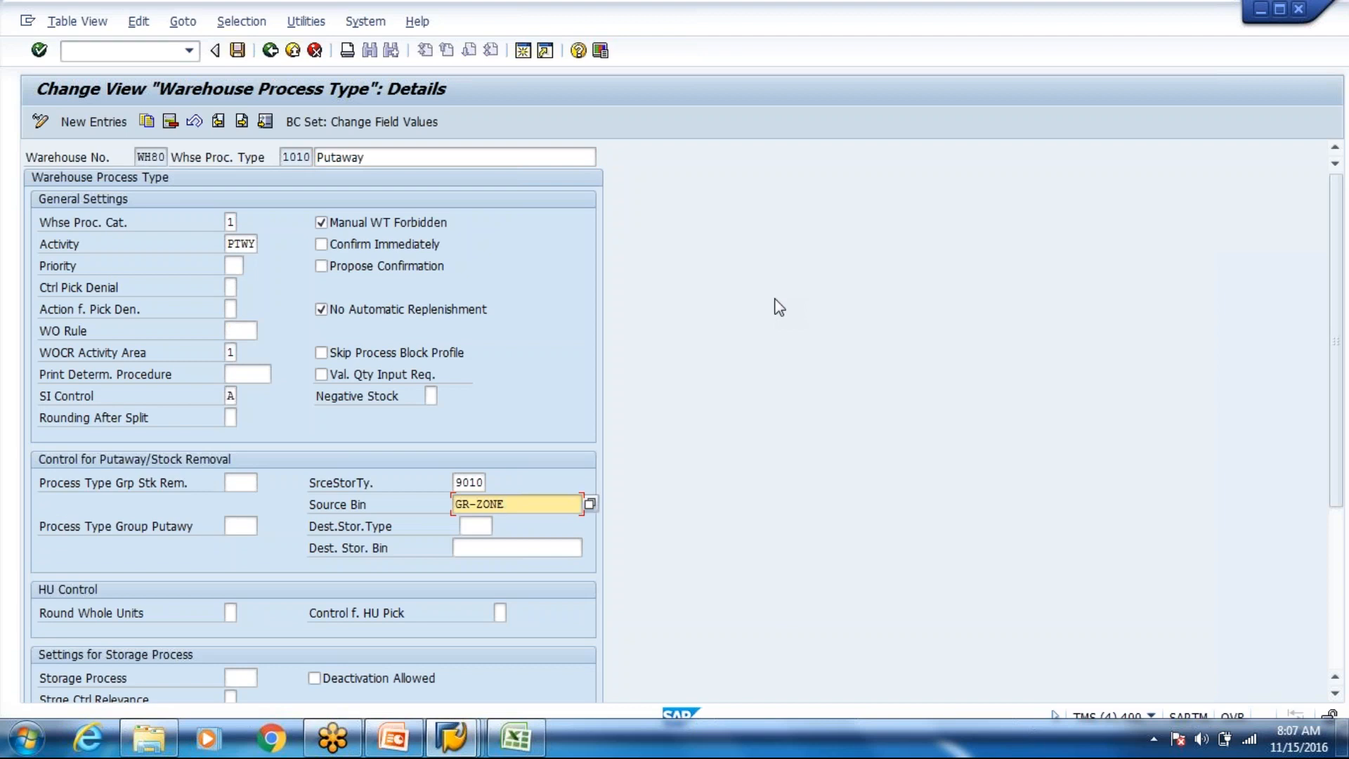
pyautogui.click(464, 482)
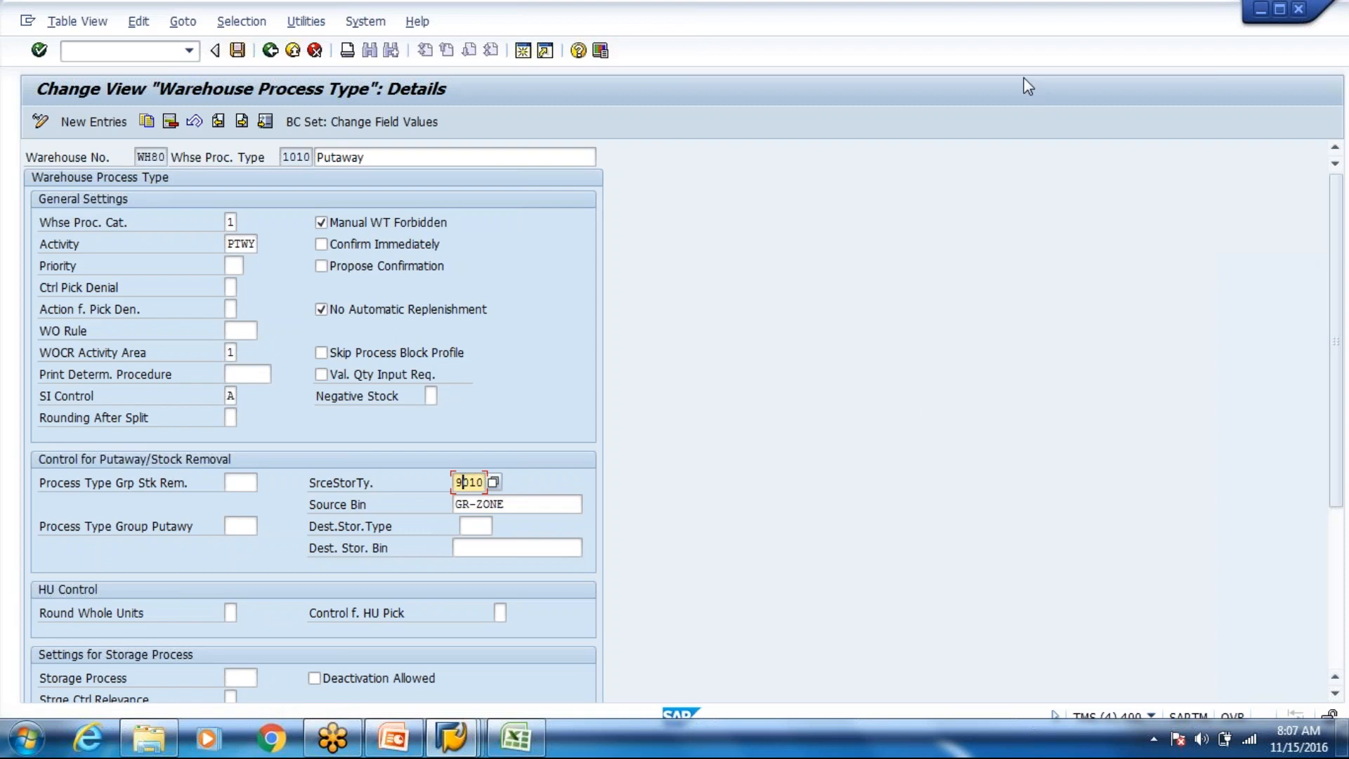
pyautogui.hotkey('alt', 'Tab')
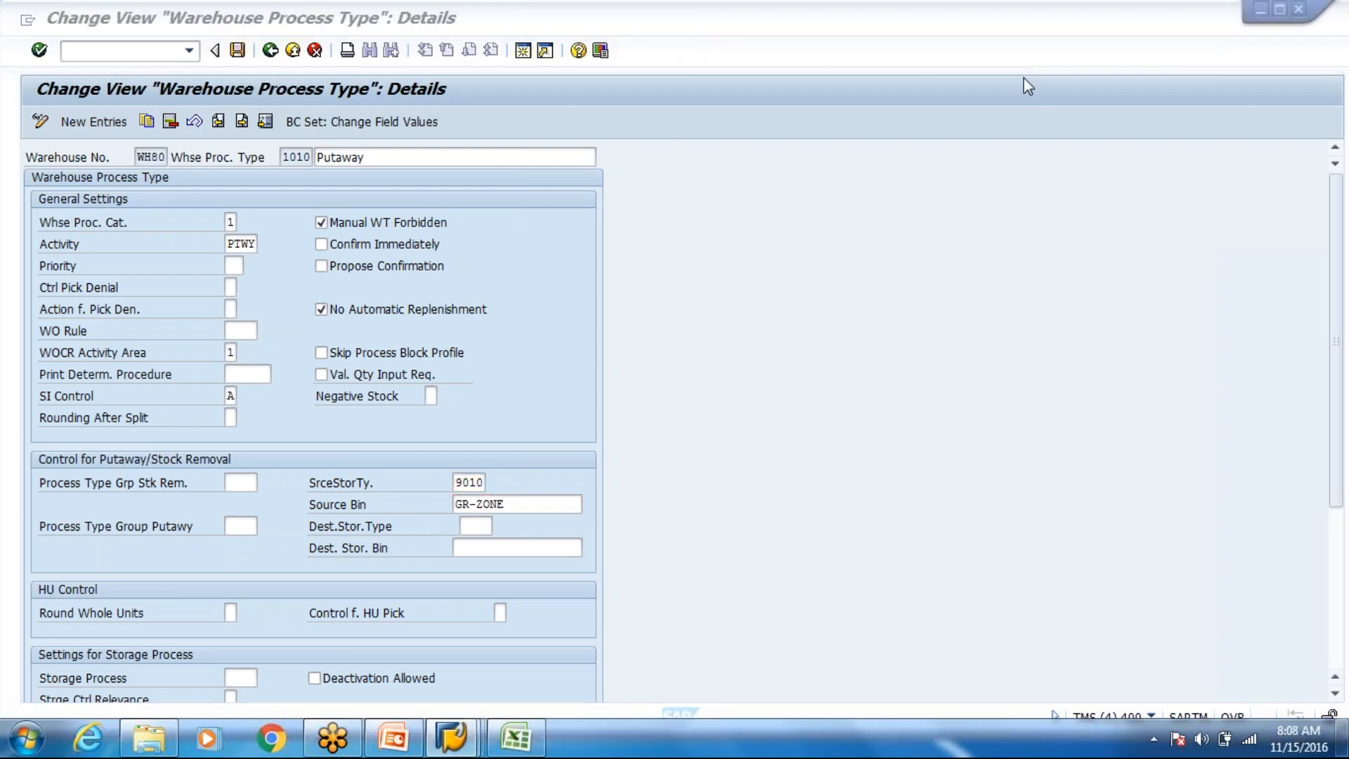